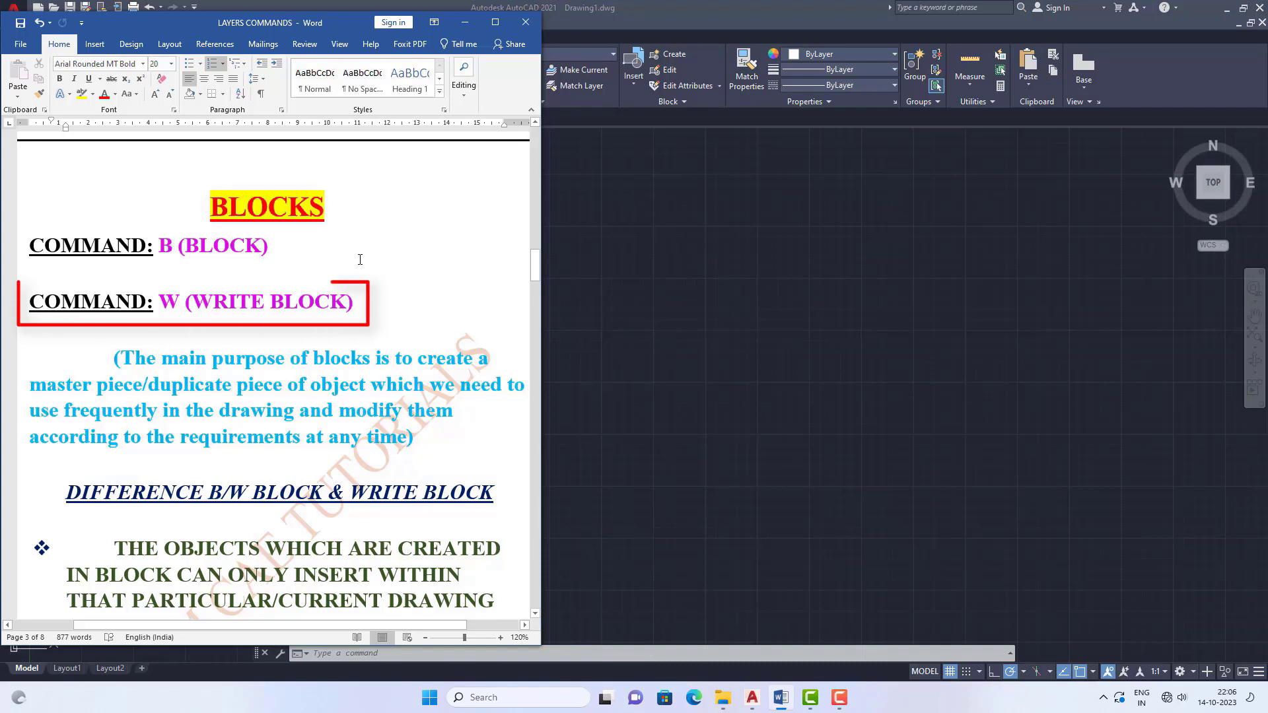
Read the notes on the BLOCK and WRITE BLOCK commands, their purpose and the difference between them.
{"action": "scroll", "coordinate": [420, 254], "scroll_direction": "down", "scroll_amount": 1}
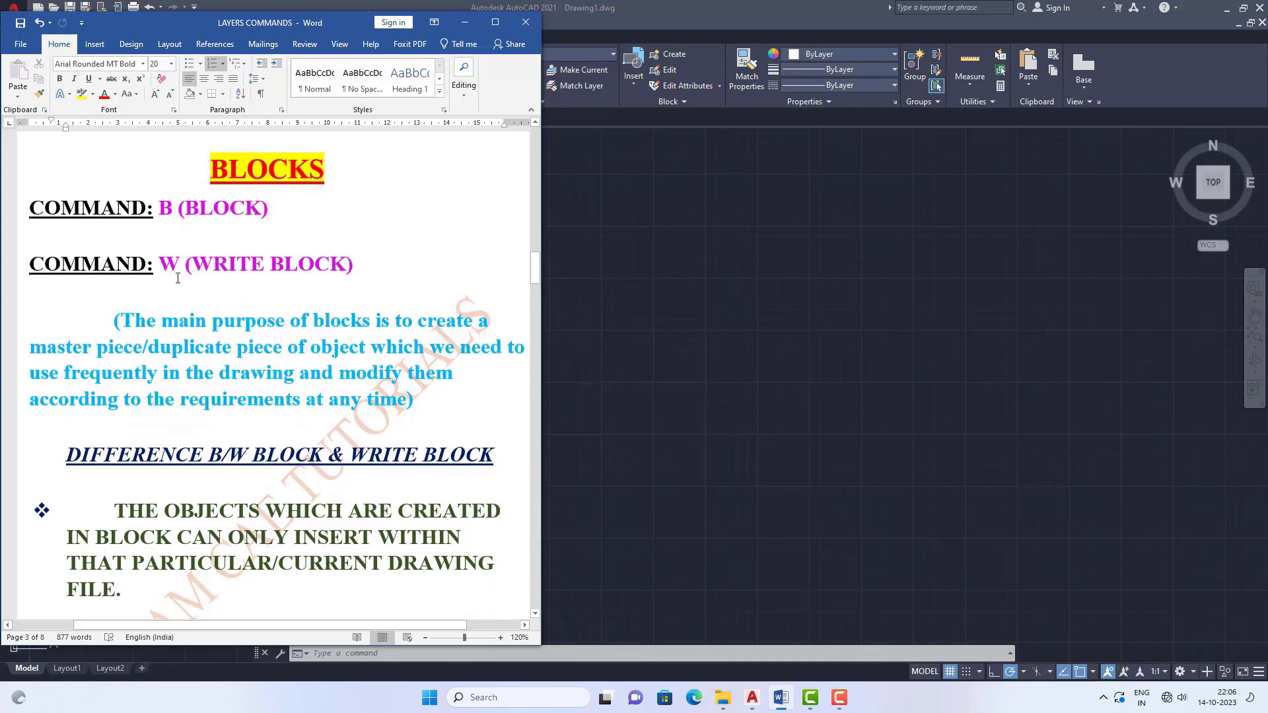
{"action": "scroll", "coordinate": [410, 271], "scroll_direction": "down", "scroll_amount": 1}
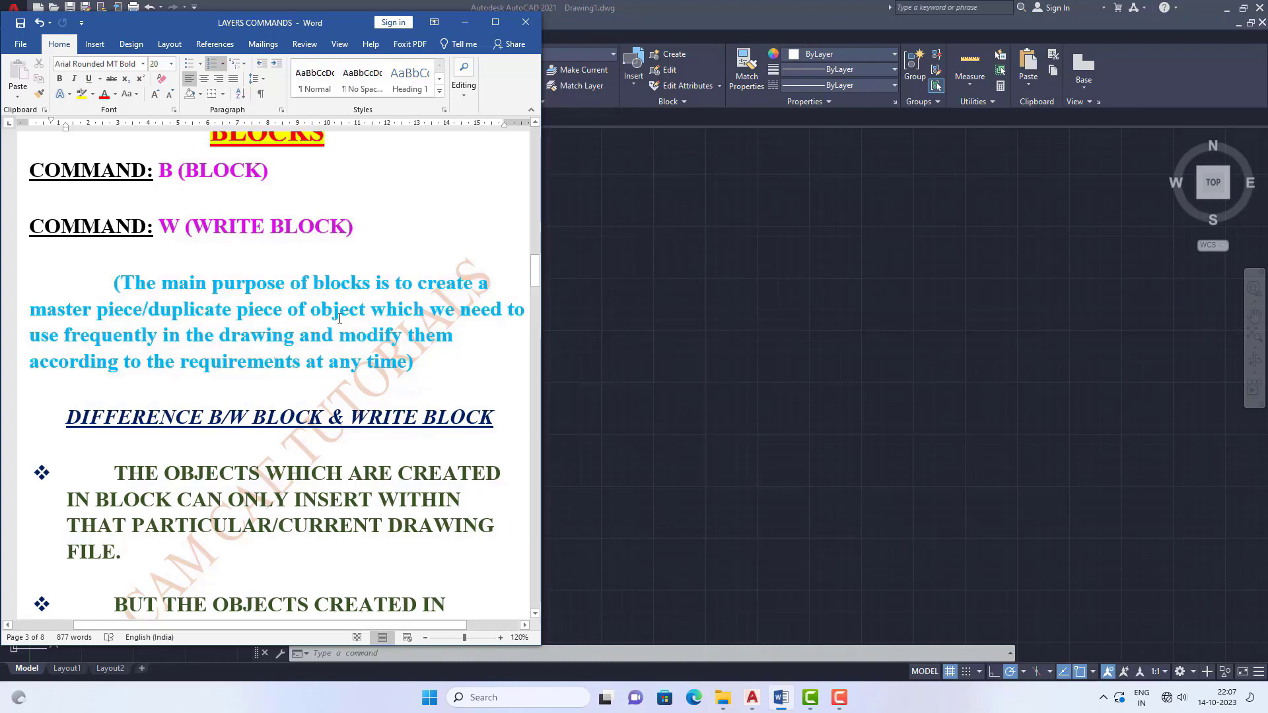
{"action": "scroll", "coordinate": [341, 320], "scroll_direction": "down", "scroll_amount": 3}
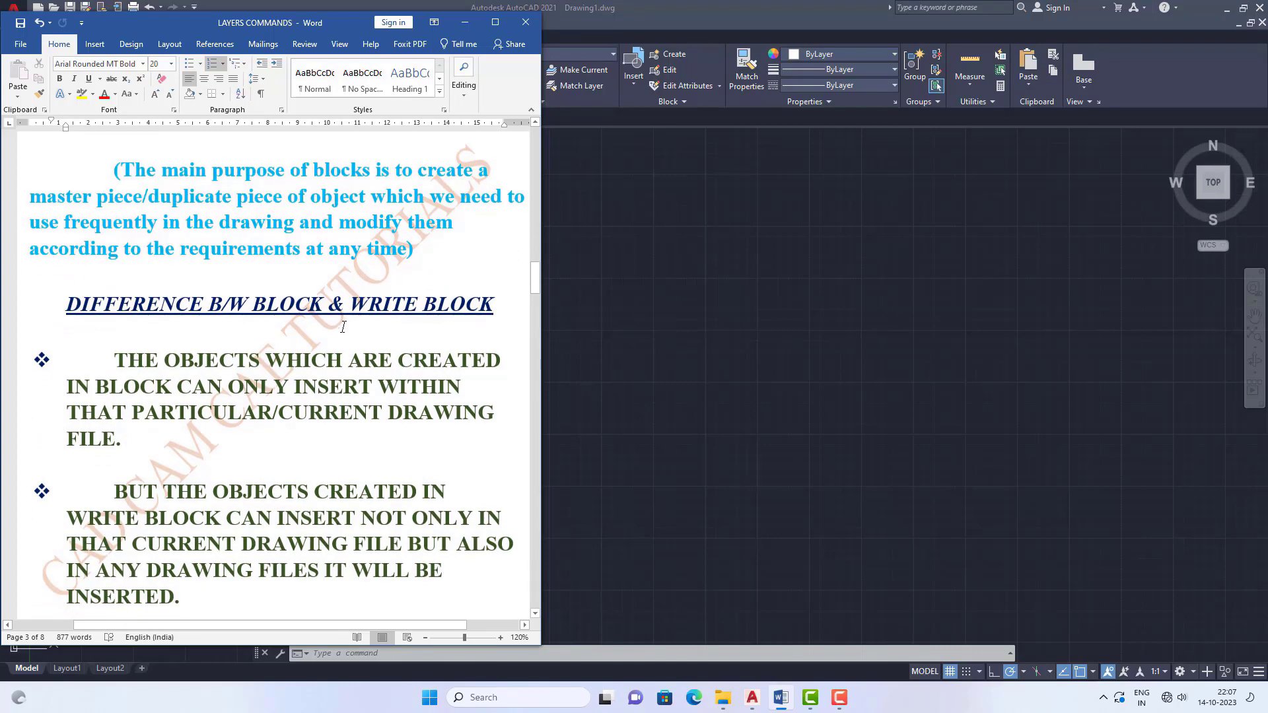
{"action": "scroll", "coordinate": [342, 327], "scroll_direction": "down", "scroll_amount": 2}
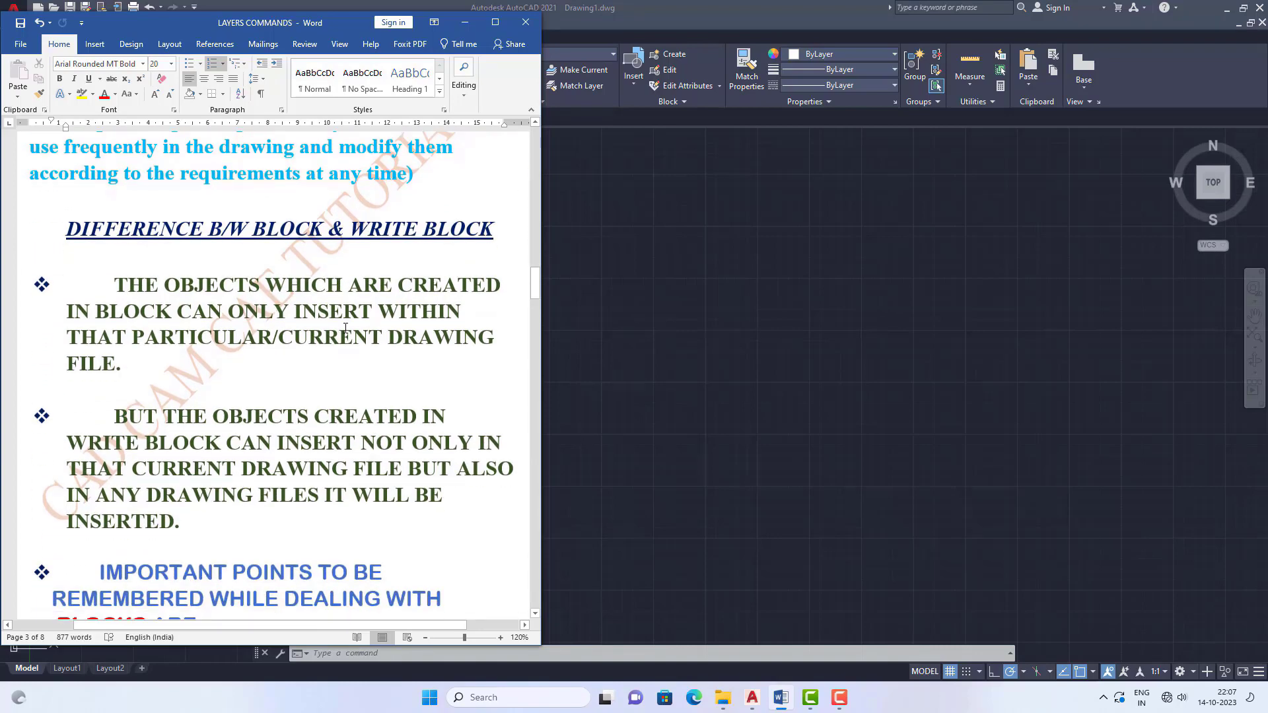
{"action": "scroll", "coordinate": [346, 328], "scroll_direction": "down", "scroll_amount": 1}
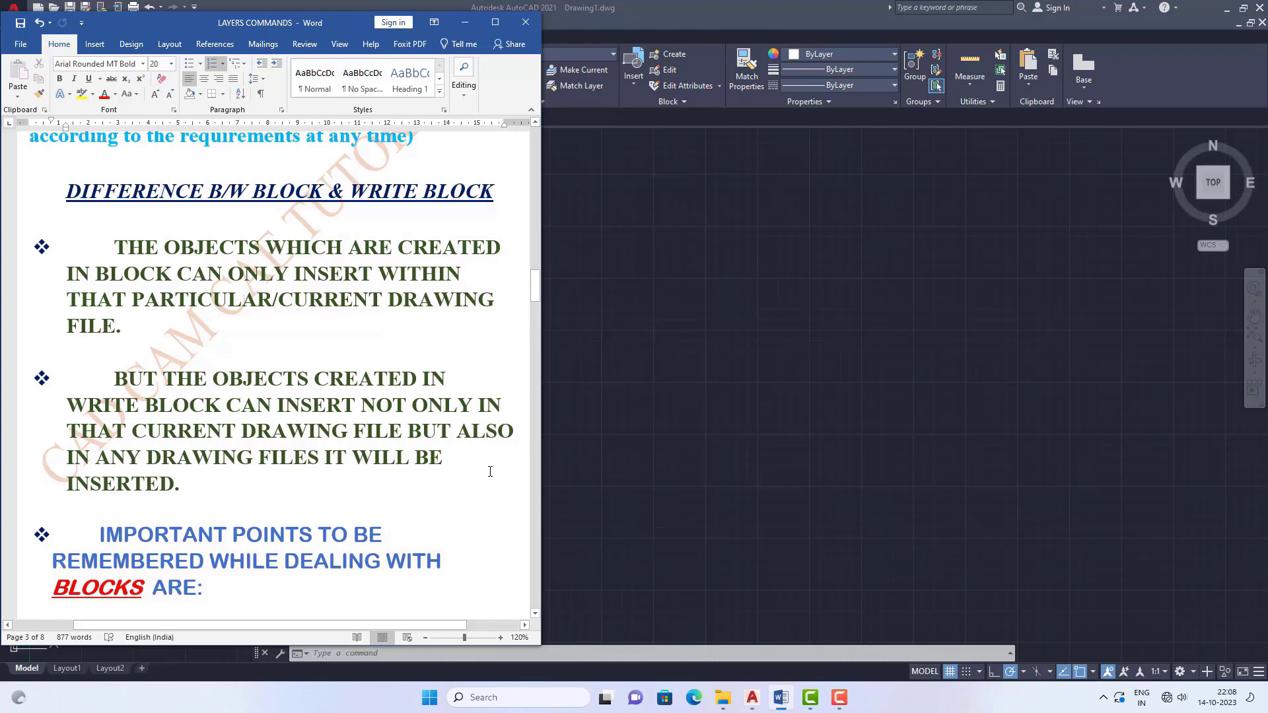
{"action": "scroll", "coordinate": [491, 471], "scroll_direction": "down", "scroll_amount": 1}
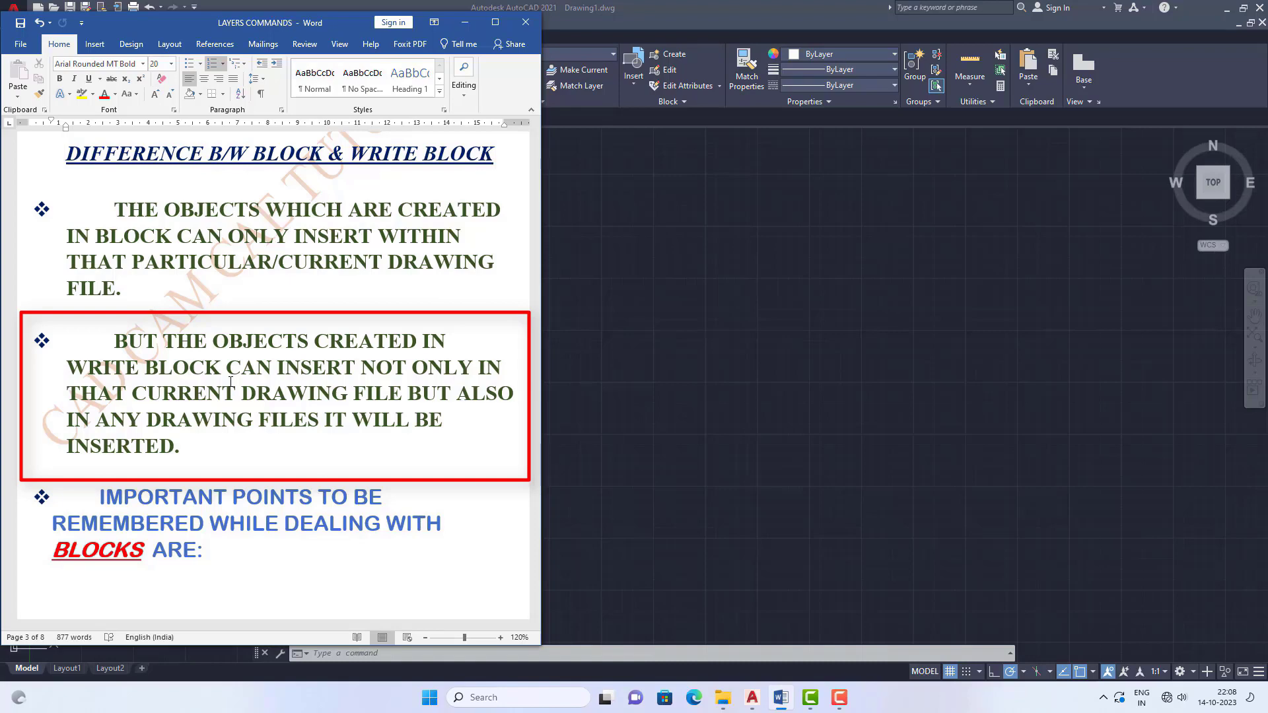
Switch to AutoCAD and draw a circle with a triangle rising from its diameter and a vertical line from apex to centre.
{"action": "left_click", "coordinate": [632, 359]}
{"action": "left_click", "coordinate": [77, 63]}
{"action": "left_click", "coordinate": [350, 435]}
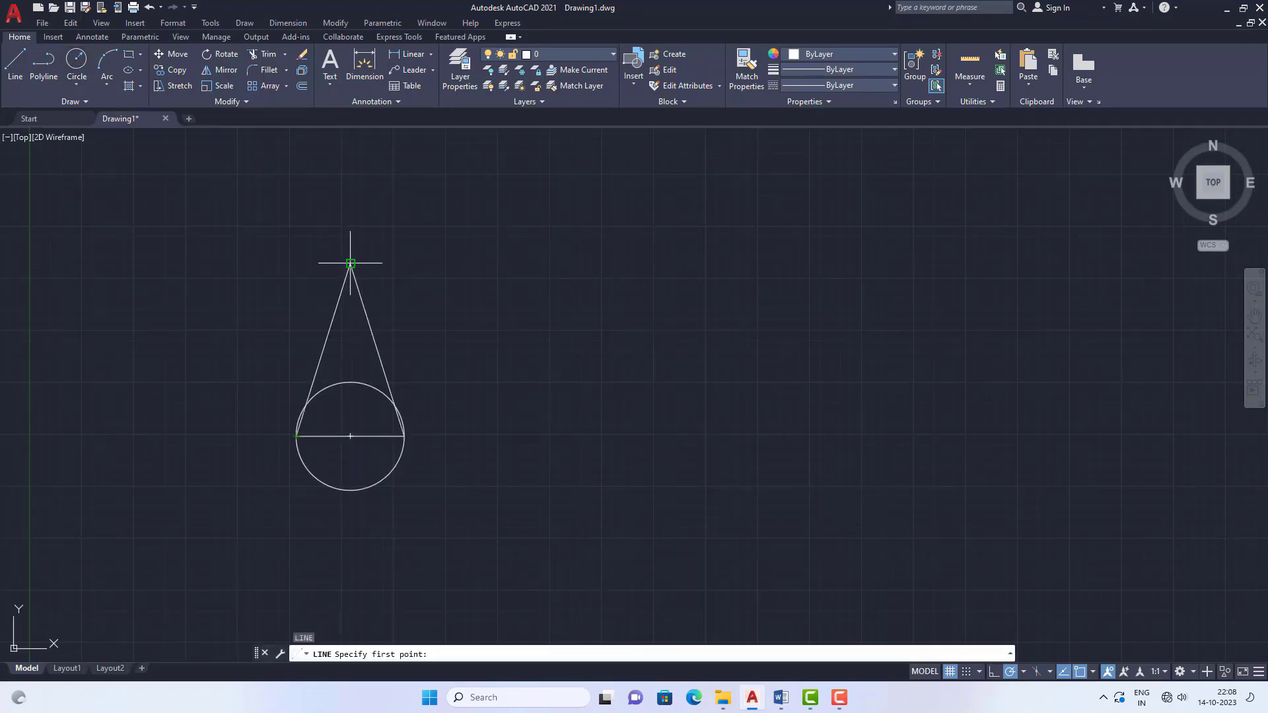
{"action": "left_click", "coordinate": [350, 264]}
{"action": "left_click", "coordinate": [350, 436]}
{"action": "key", "text": "Return"}
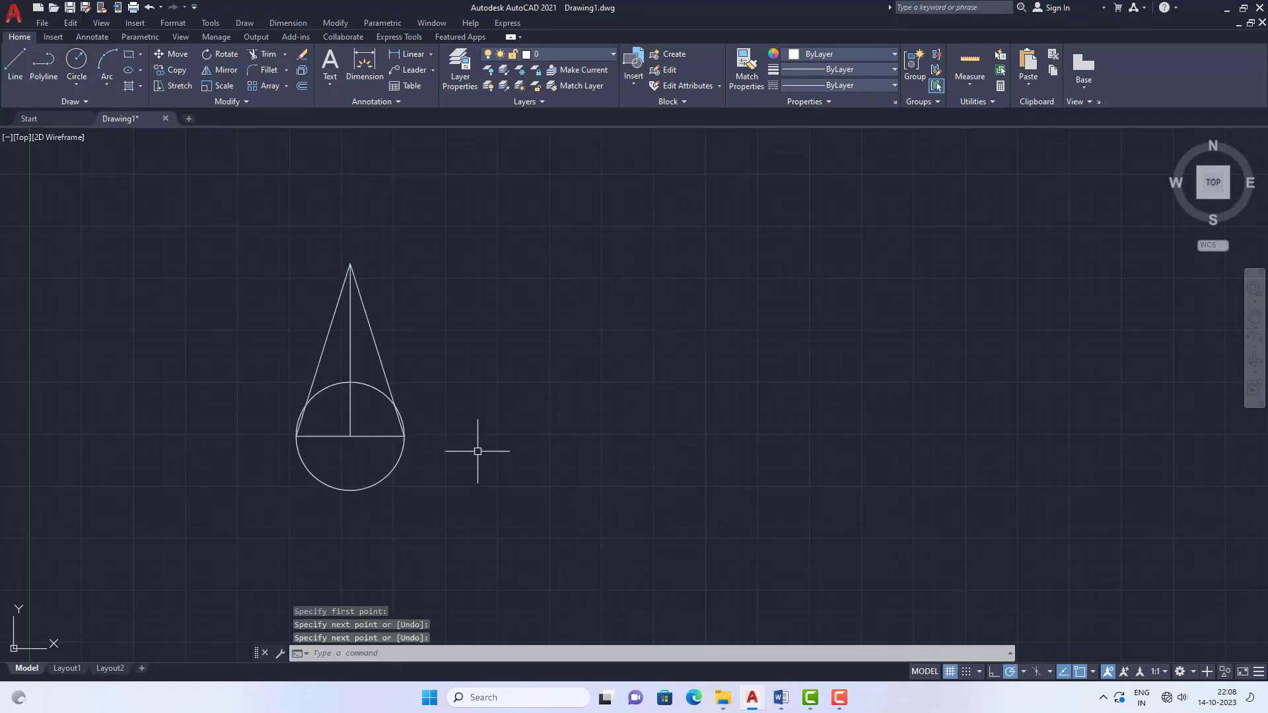
{"action": "scroll", "coordinate": [434, 421], "scroll_direction": "down", "scroll_amount": 2}
{"action": "scroll", "coordinate": [456, 433], "scroll_direction": "up", "scroll_amount": 2}
{"action": "key", "text": "Escape"}
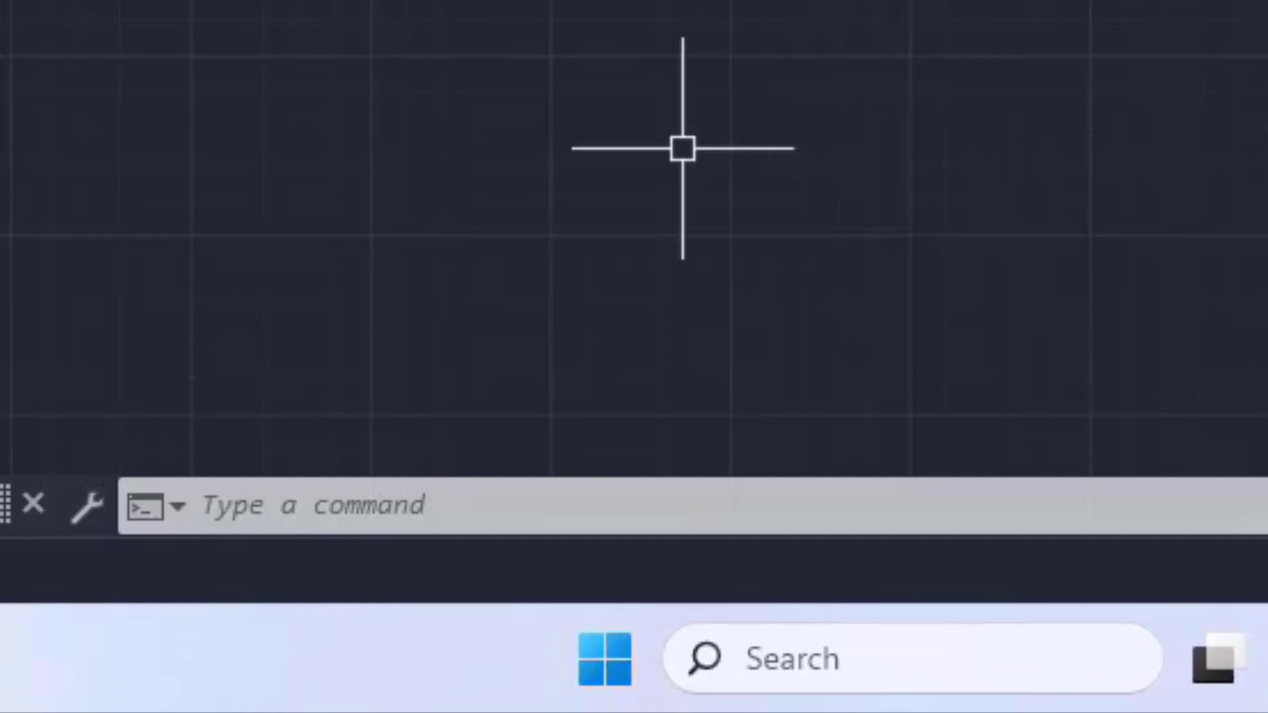
Start a block definition with the BLOCK command and name it door.
{"action": "left_click", "coordinate": [291, 499]}
{"action": "type", "text": "b"}
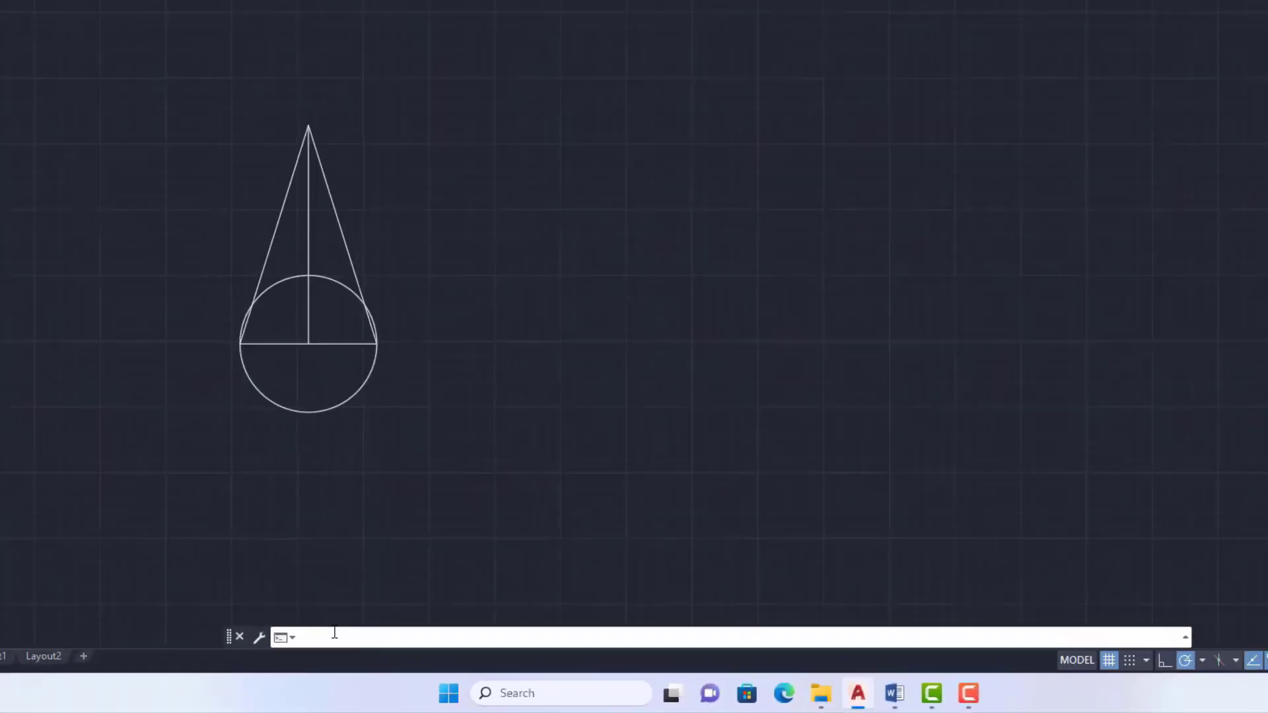
{"action": "key", "text": "Return"}
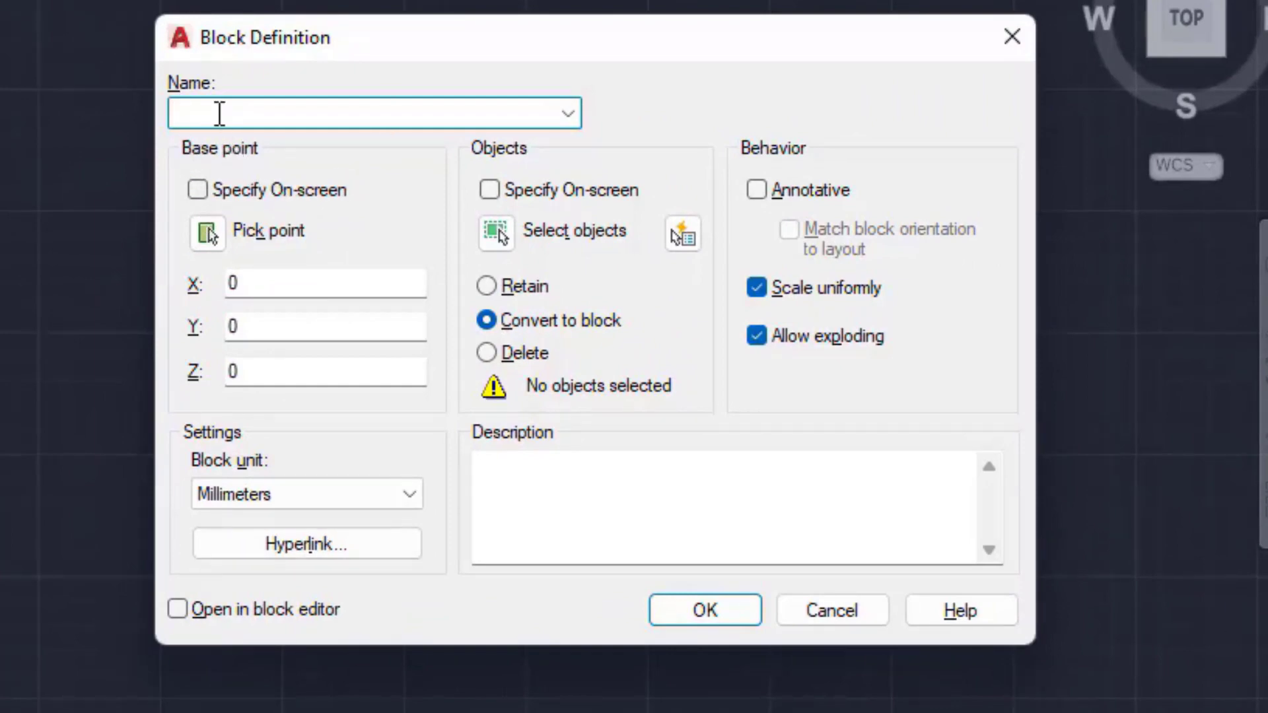
{"action": "type", "text": "door"}
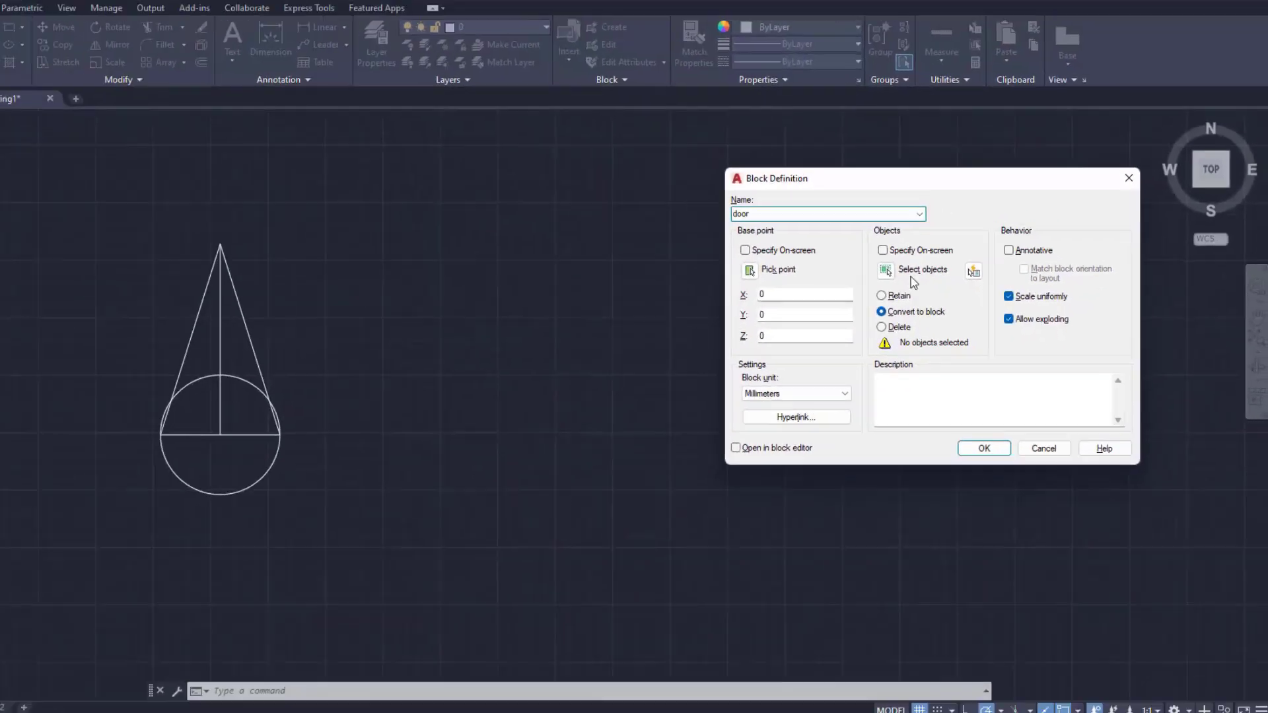
Switch to the Word notes and add a comma after "BLOCK NAME" in point 2 of the important points.
{"action": "left_click", "coordinate": [780, 698]}
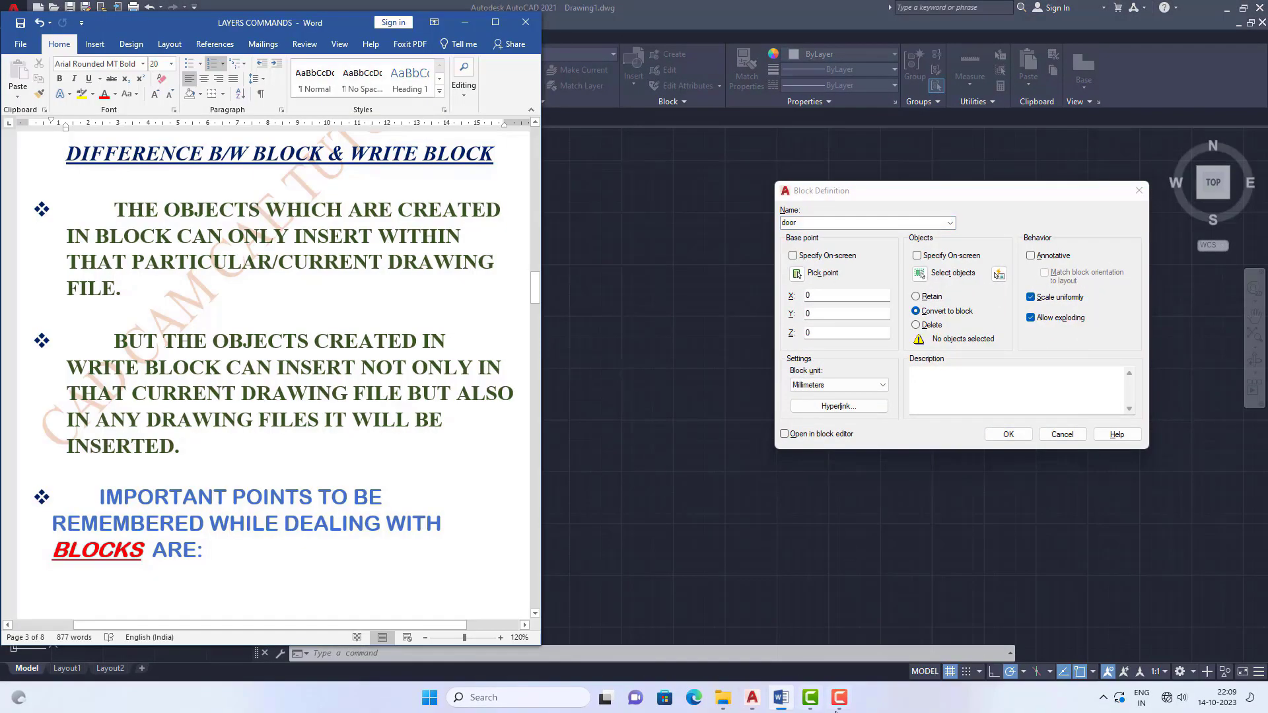
{"action": "scroll", "coordinate": [331, 380], "scroll_direction": "down", "scroll_amount": 3}
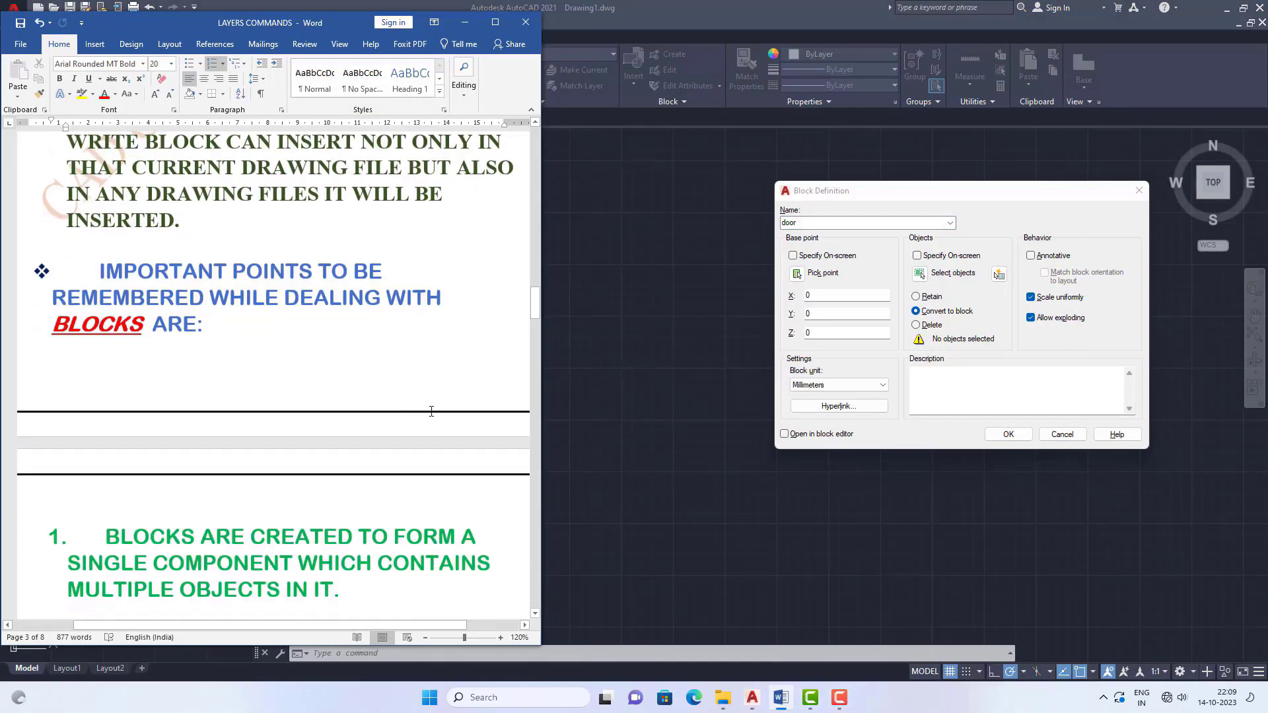
{"action": "scroll", "coordinate": [349, 315], "scroll_direction": "down", "scroll_amount": 5}
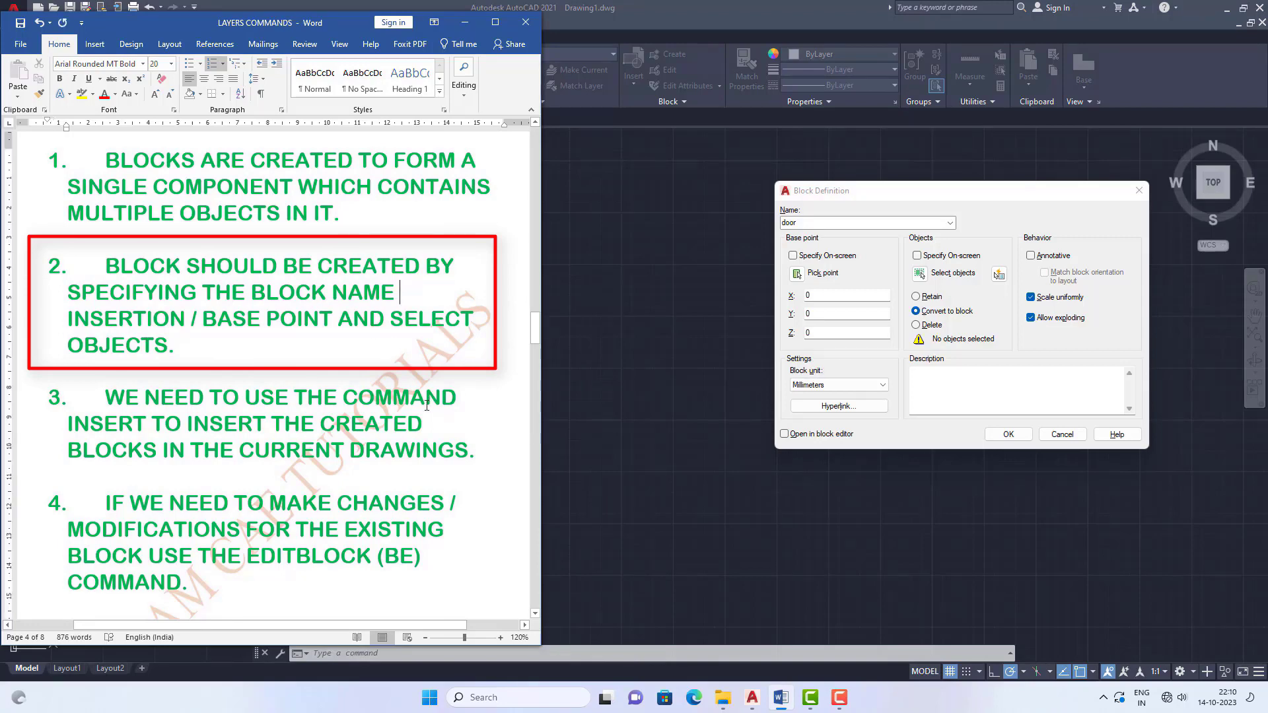
{"action": "key", "text": "BackSpace"}
{"action": "type", "text": ","}
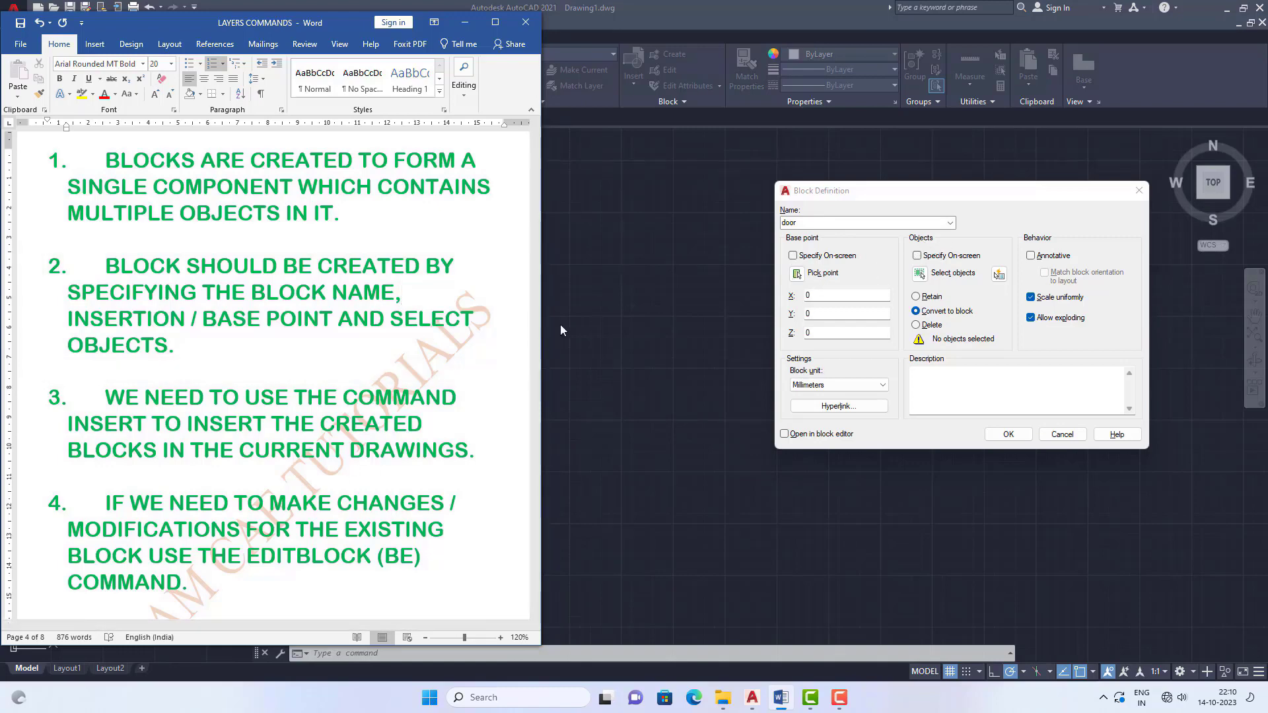
Return to AutoCAD and set the door block's base point at the centre of the circle.
{"action": "left_click", "coordinate": [588, 301]}
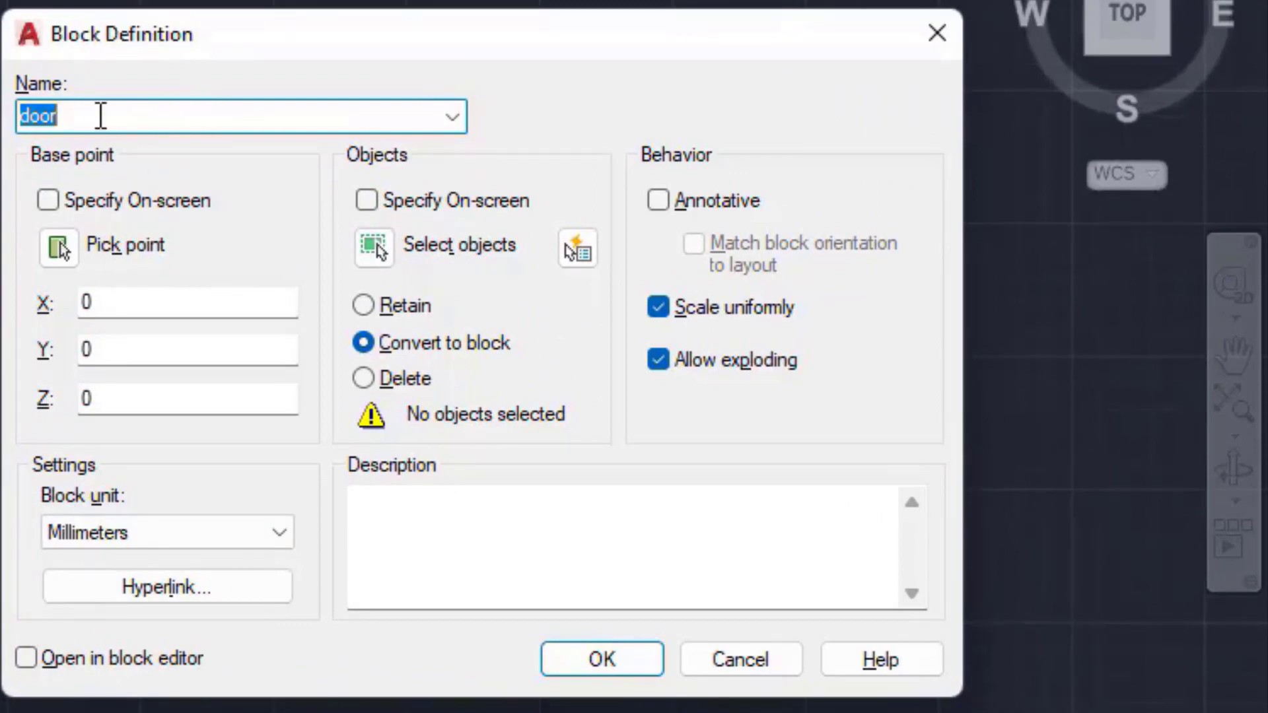
{"action": "left_click", "coordinate": [99, 113]}
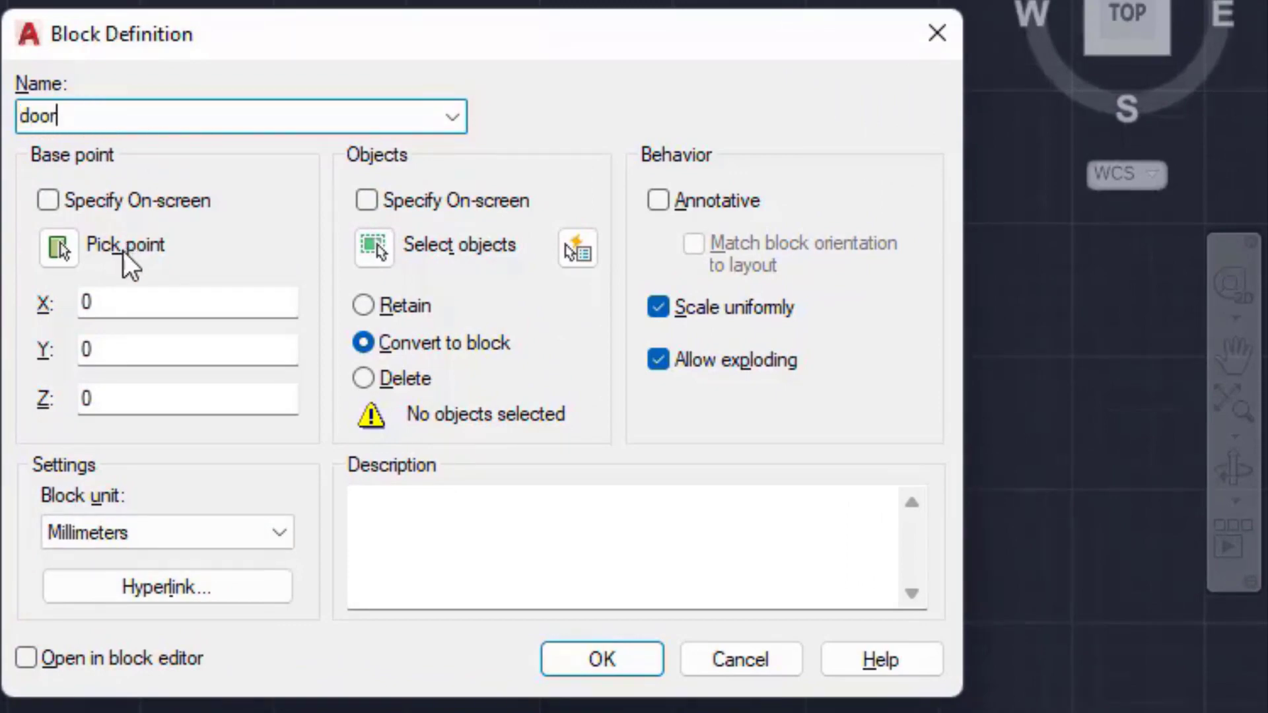
{"action": "left_click", "coordinate": [59, 247]}
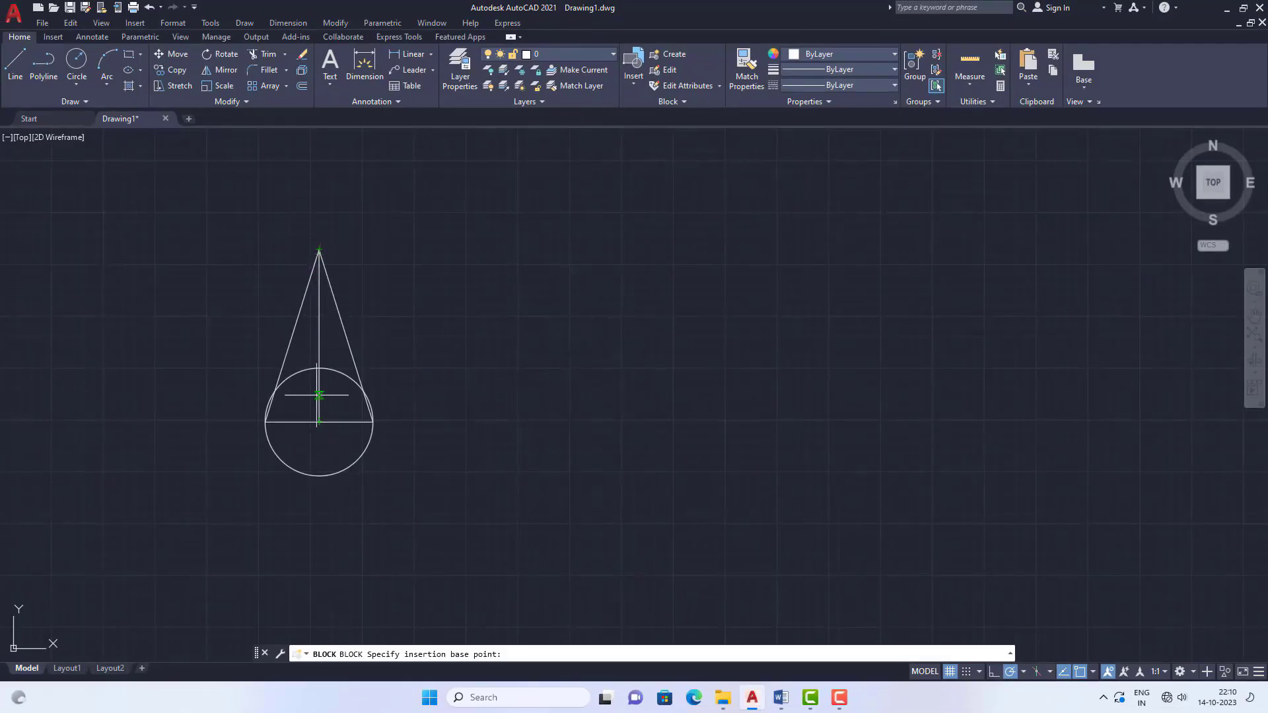
{"action": "left_click", "coordinate": [319, 422]}
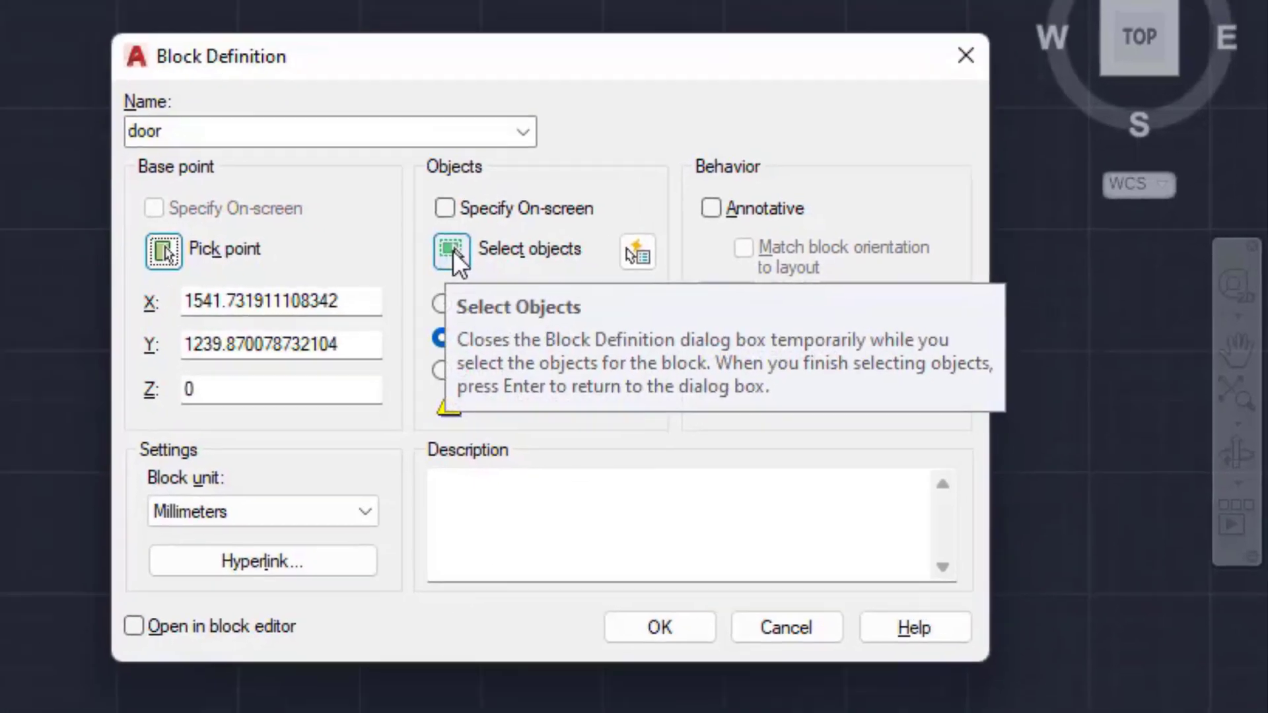
Select the whole circle-and-triangle figure as the block's objects and create the door block.
{"action": "left_click", "coordinate": [375, 247]}
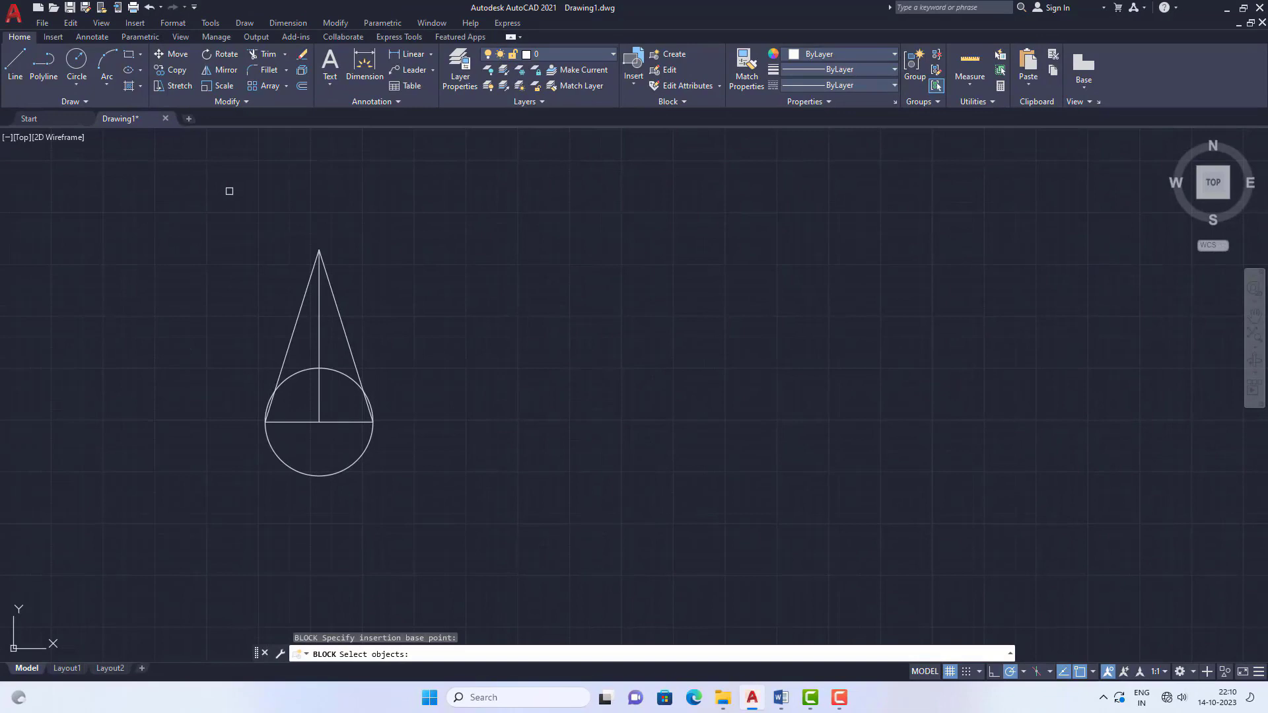
{"action": "left_click", "coordinate": [207, 201]}
{"action": "left_click", "coordinate": [492, 587]}
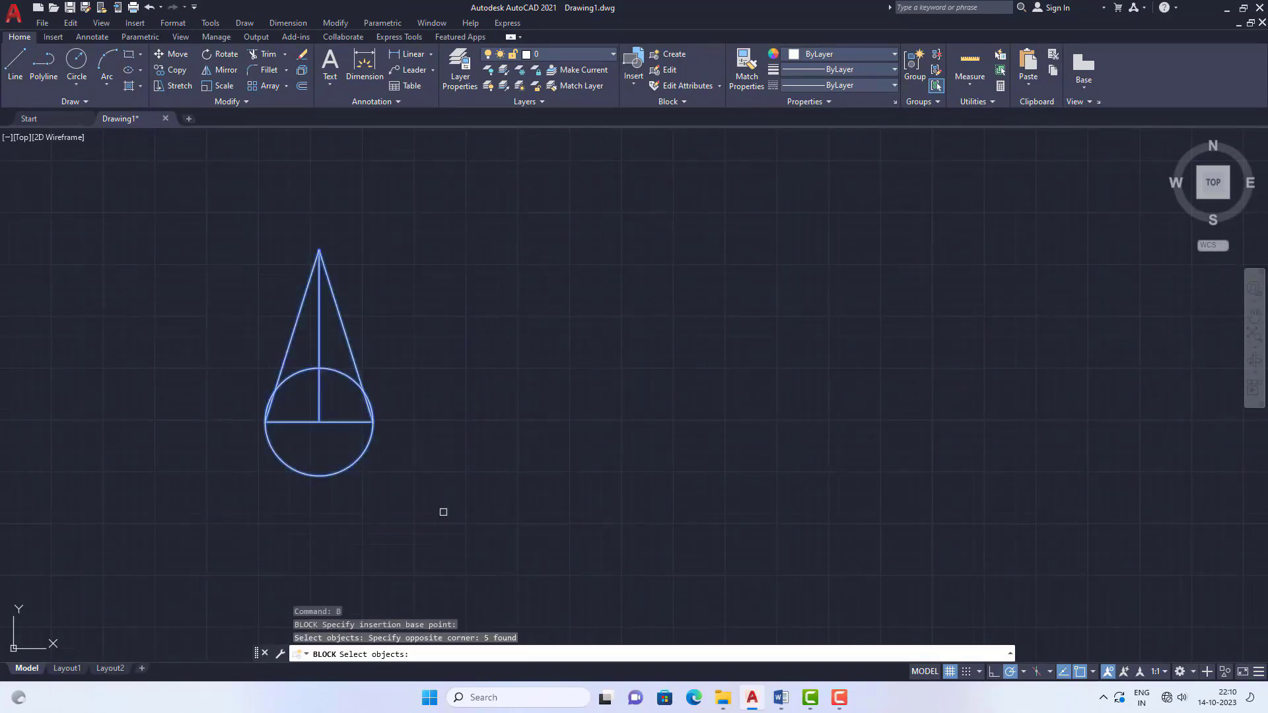
{"action": "key", "text": "Return"}
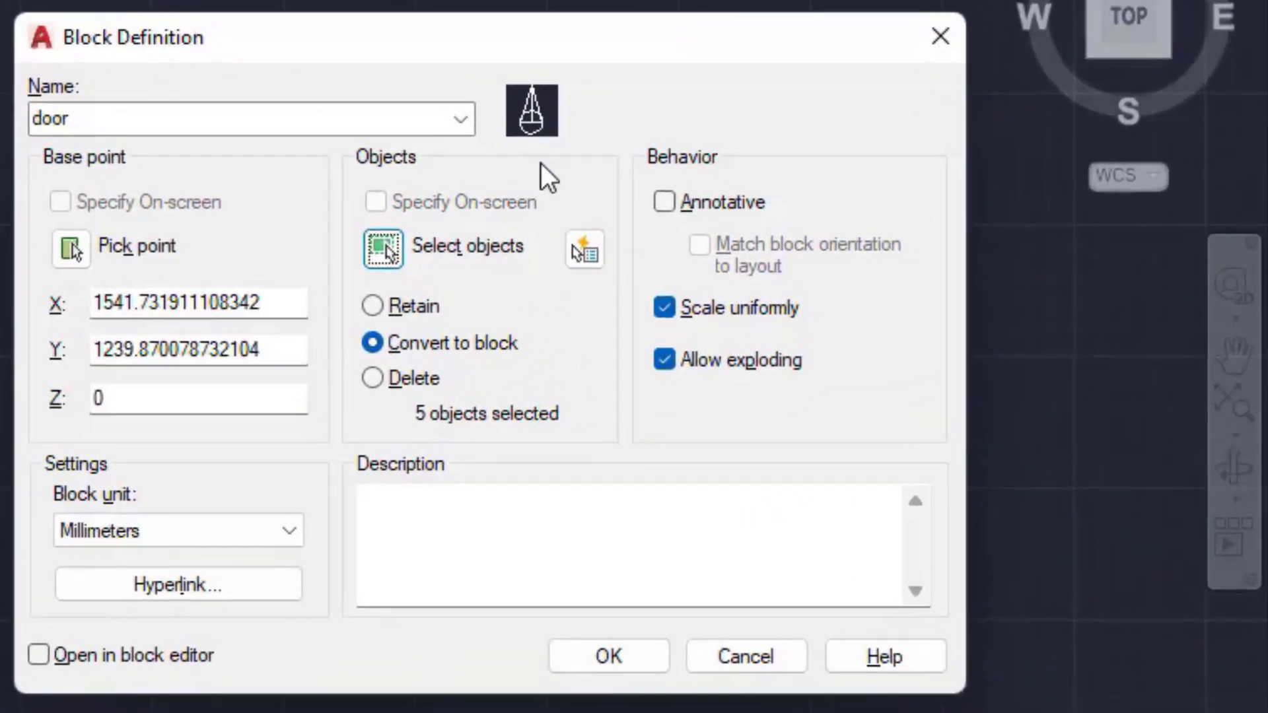
{"action": "left_click", "coordinate": [629, 651]}
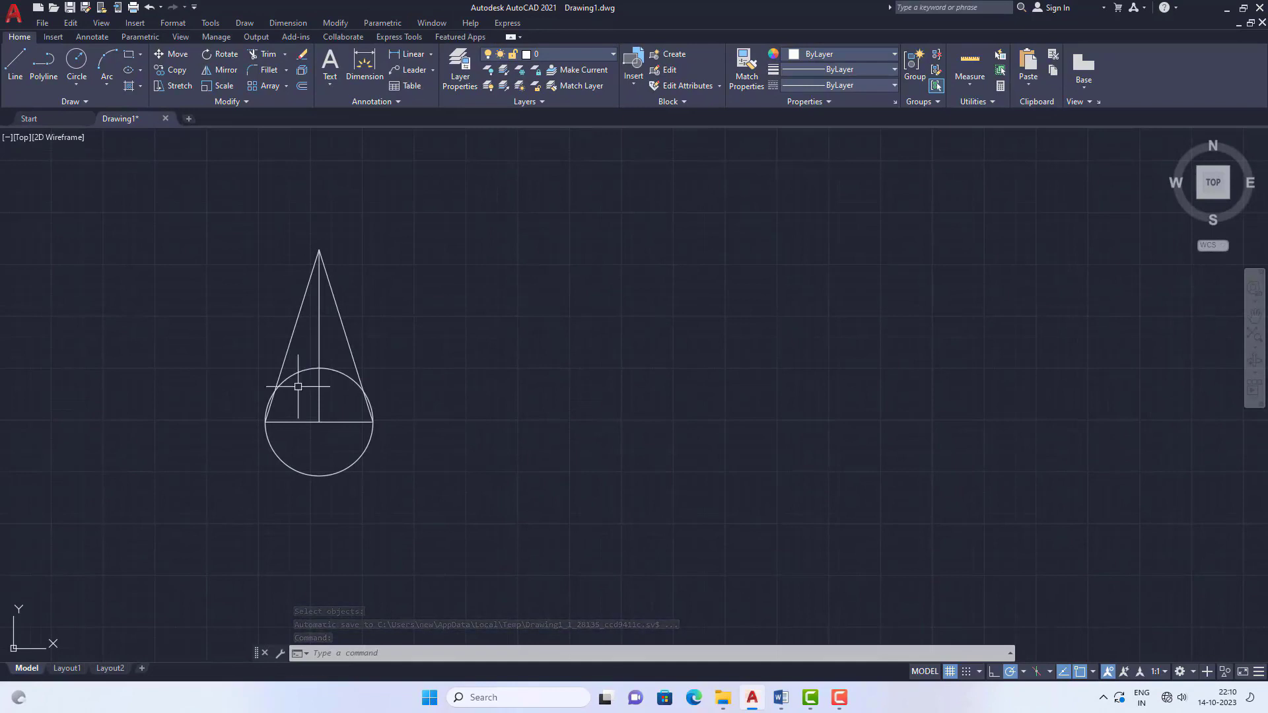
Draw a rectangle beside the door block, adding both diagonals, a triangular roof and a vertical line from apex to rectangle centre.
{"action": "scroll", "coordinate": [190, 395], "scroll_direction": "down", "scroll_amount": 2}
{"action": "scroll", "coordinate": [300, 392], "scroll_direction": "up", "scroll_amount": 2}
{"action": "left_click", "coordinate": [129, 54]}
{"action": "left_click", "coordinate": [412, 324]}
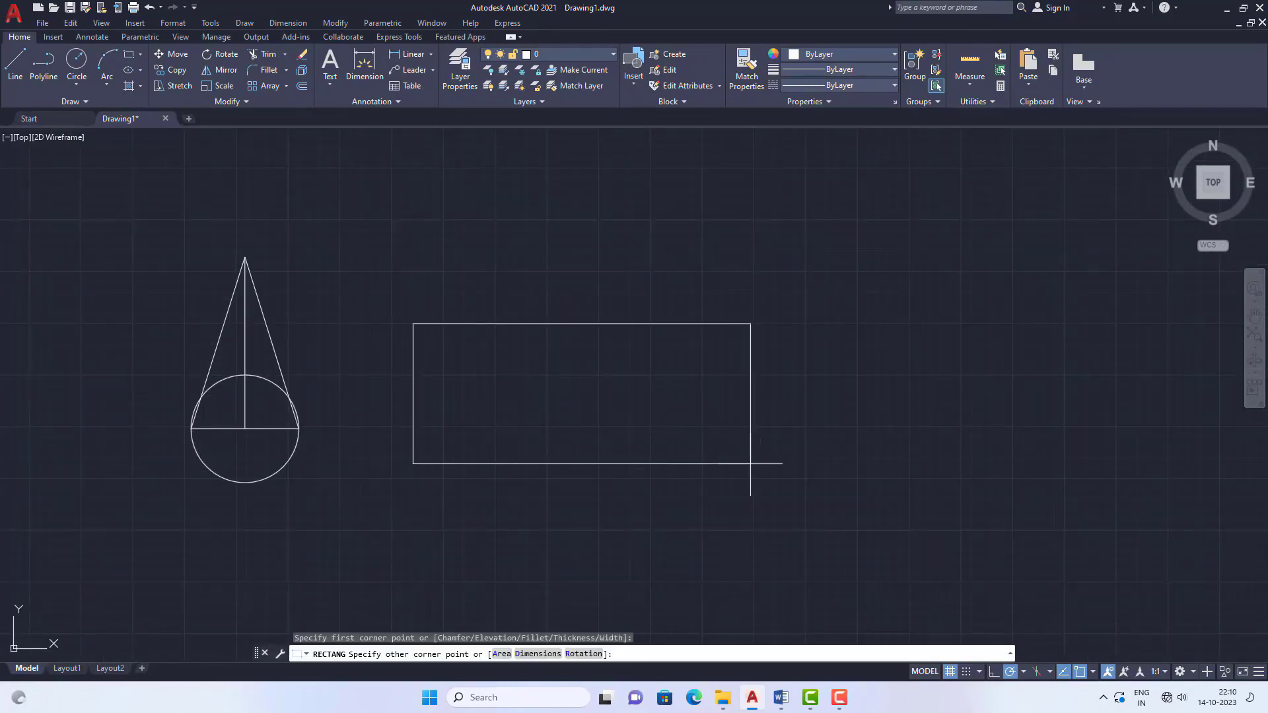
{"action": "left_click", "coordinate": [542, 423]}
{"action": "left_click", "coordinate": [15, 63]}
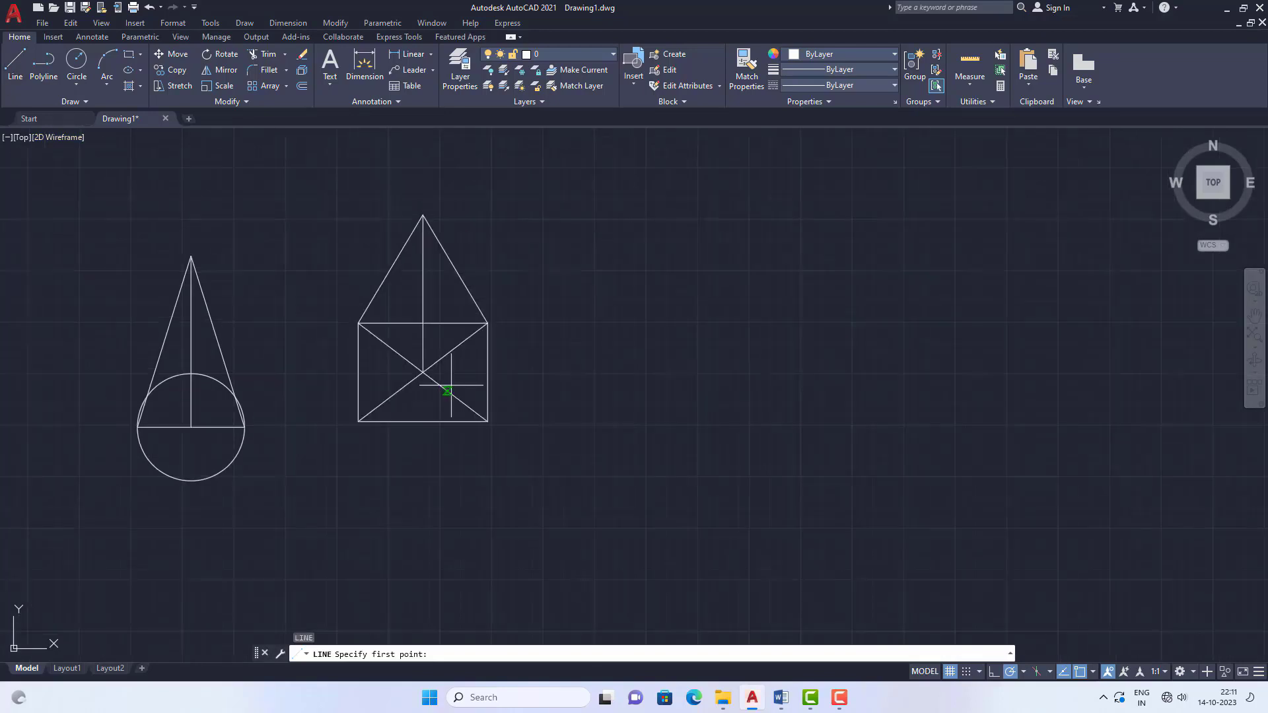
{"action": "key", "text": "Escape"}
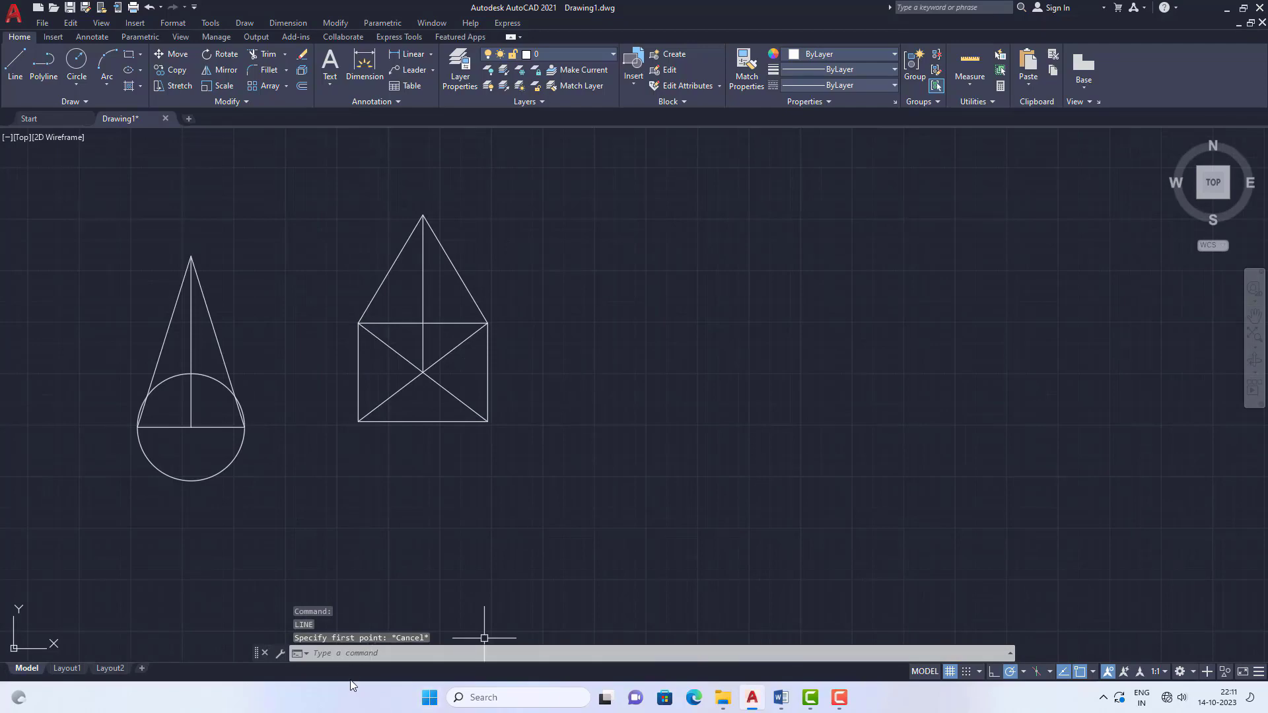
Start a new block definition named redraw with its base point at the midpoint of the rectangle's top edge.
{"action": "left_click", "coordinate": [333, 653]}
{"action": "type", "text": "b"}
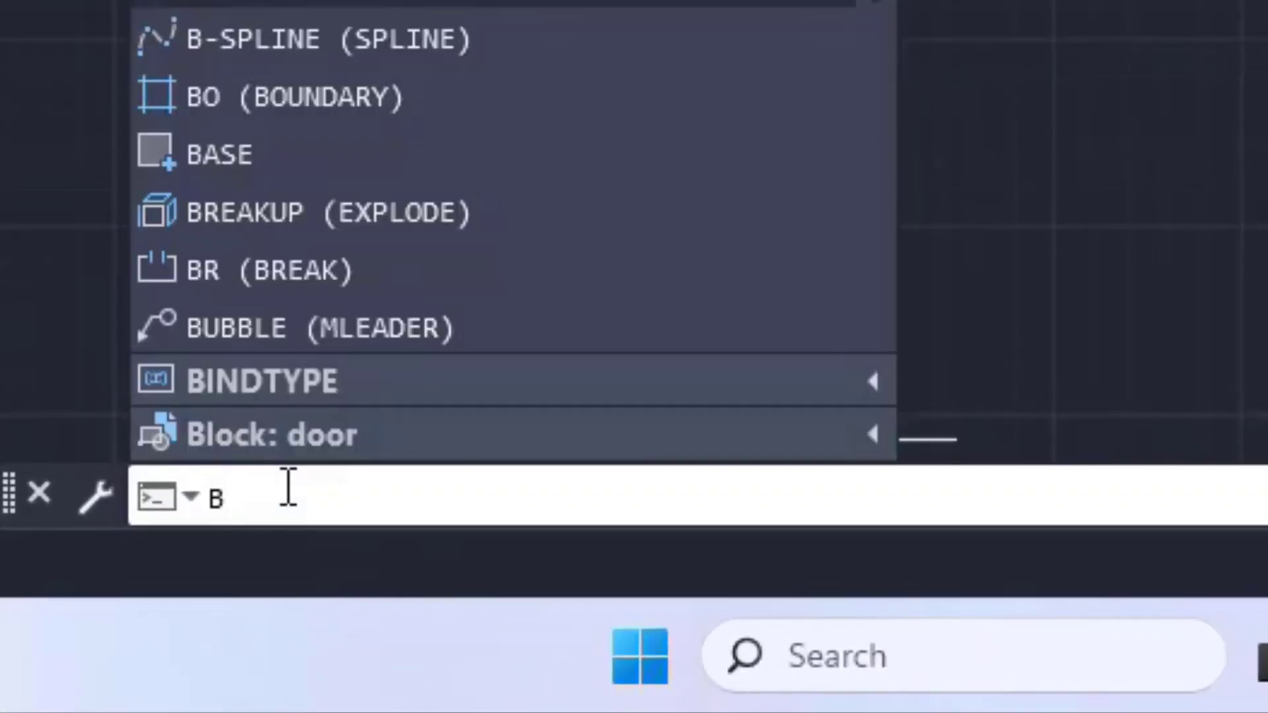
{"action": "key", "text": "Return"}
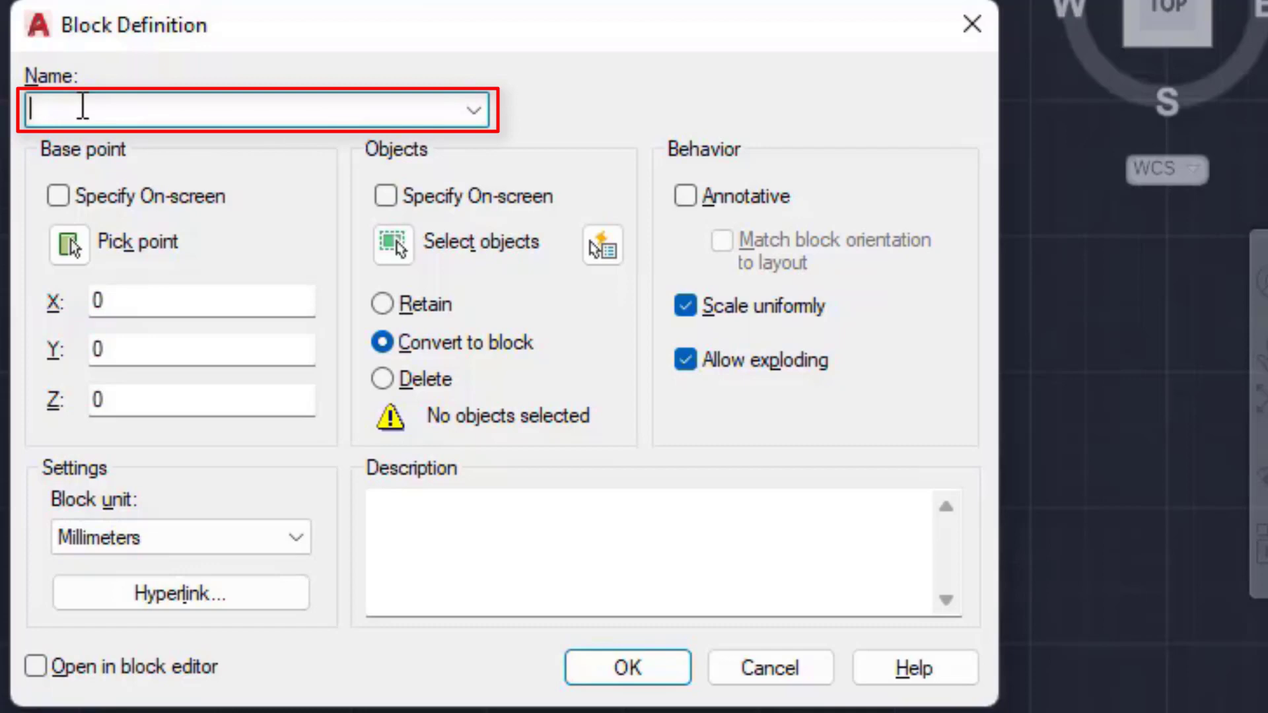
{"action": "type", "text": "rew"}
{"action": "key", "text": "BackSpace"}
{"action": "type", "text": "draw"}
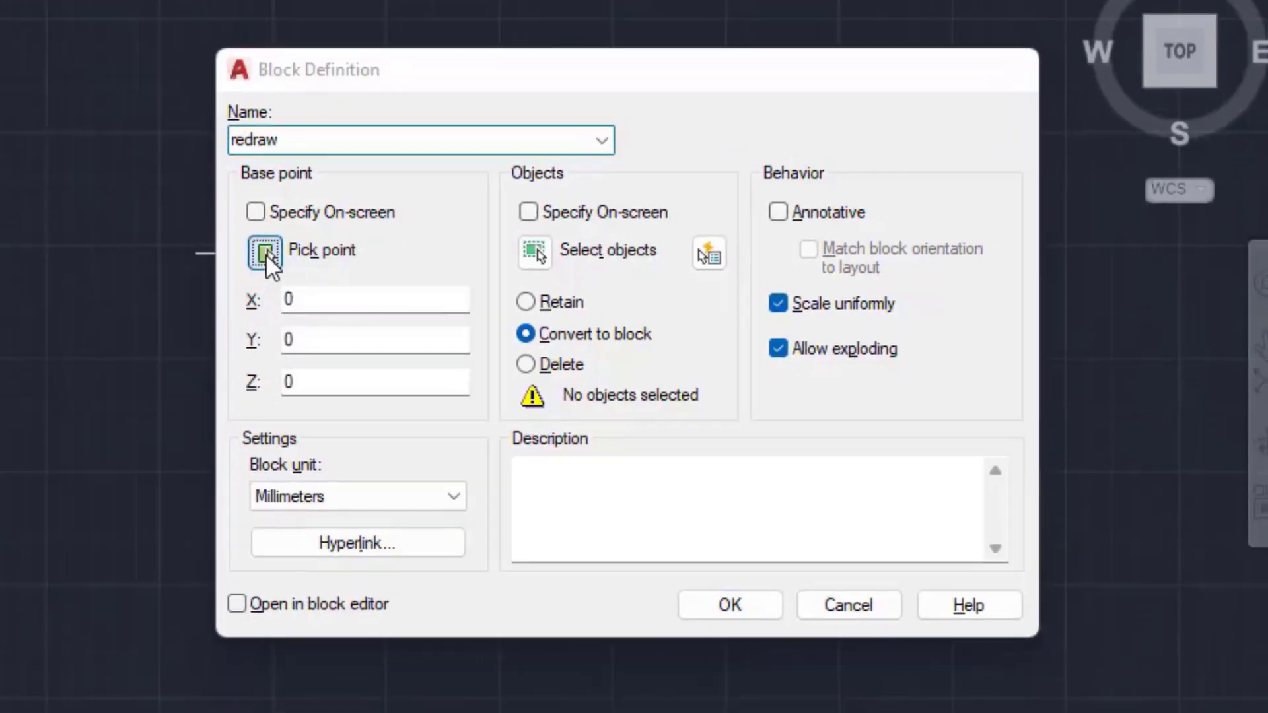
{"action": "left_click", "coordinate": [69, 245]}
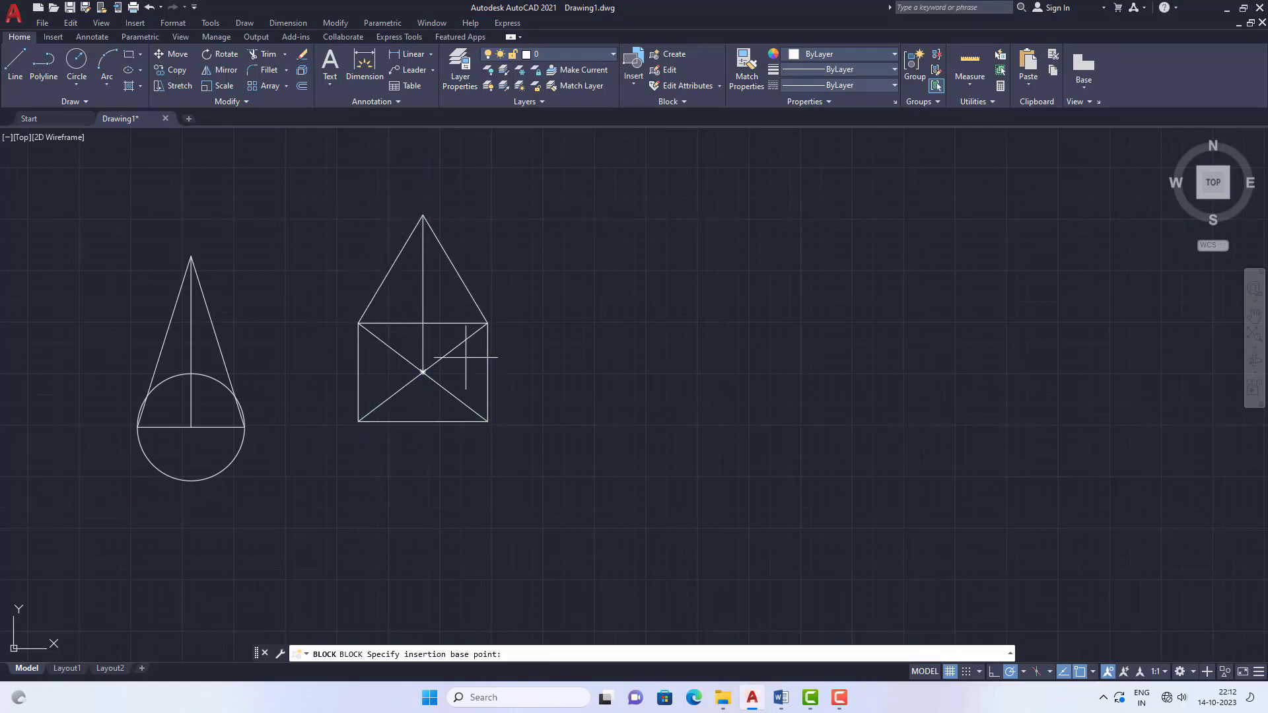
{"action": "left_click", "coordinate": [422, 323]}
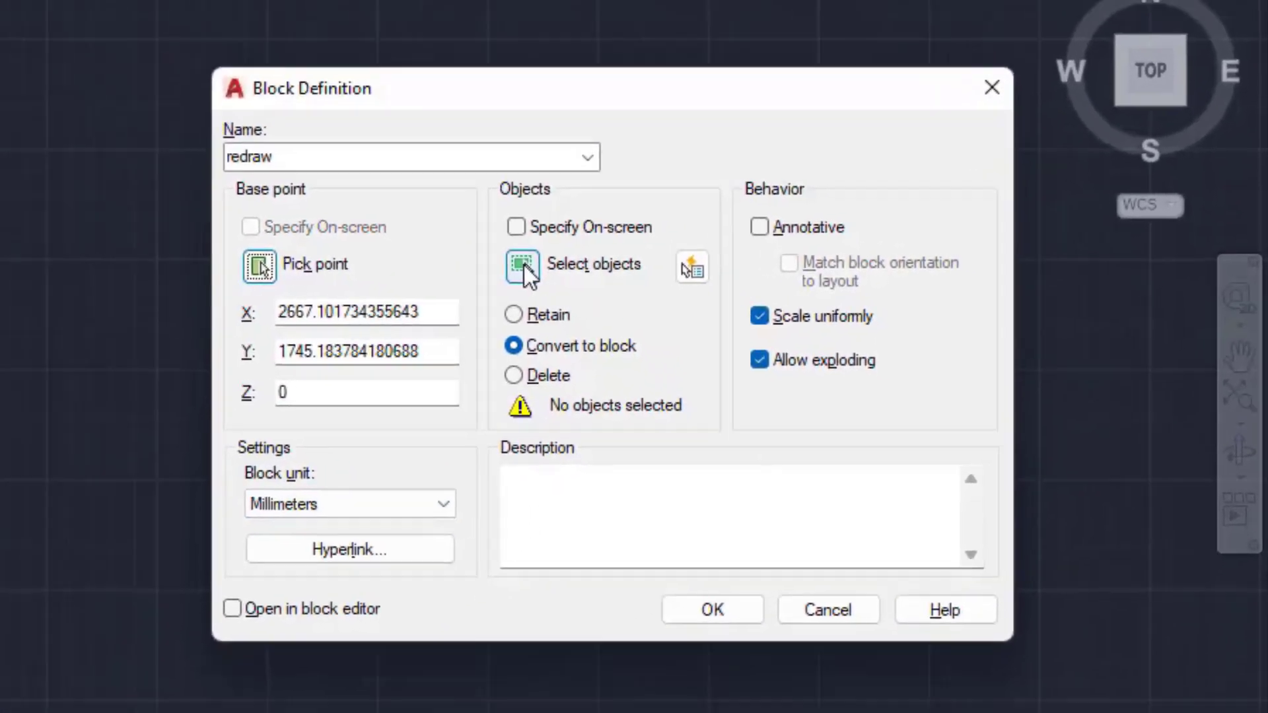
Select the whole house-shaped figure as the objects of the redraw block.
{"action": "left_click", "coordinate": [409, 263]}
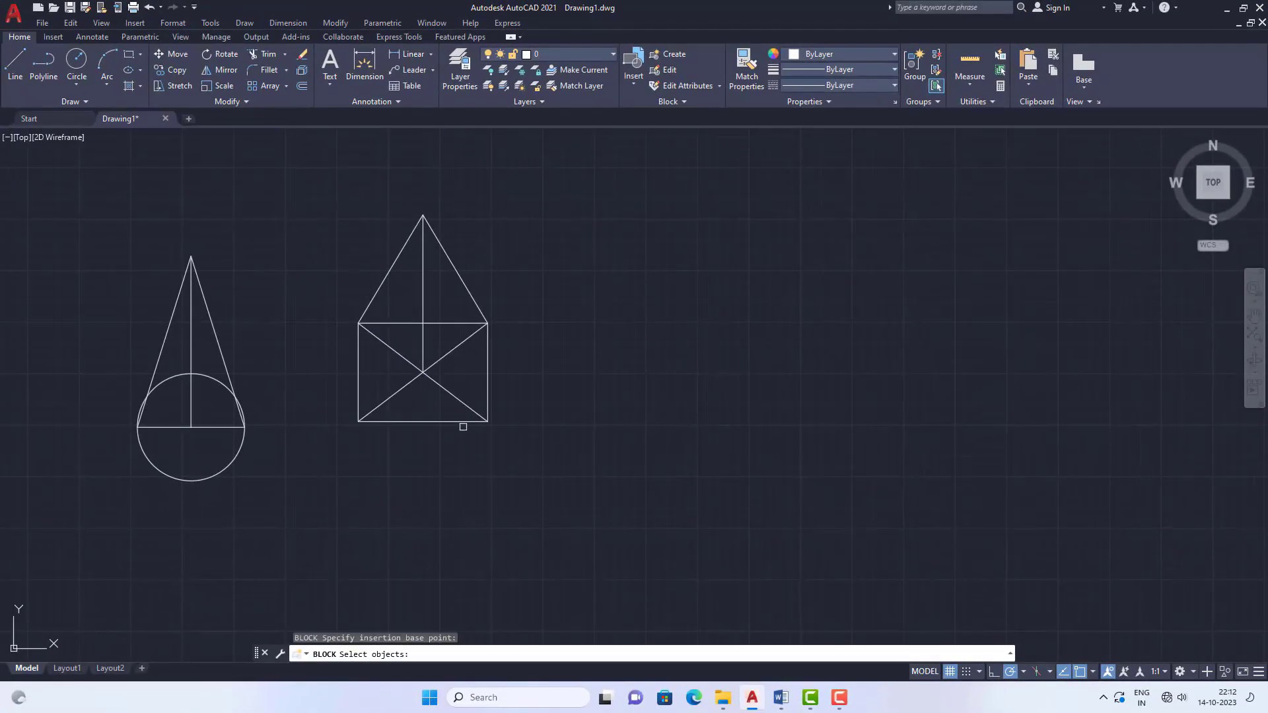
{"action": "left_click", "coordinate": [303, 188]}
{"action": "left_click", "coordinate": [551, 446]}
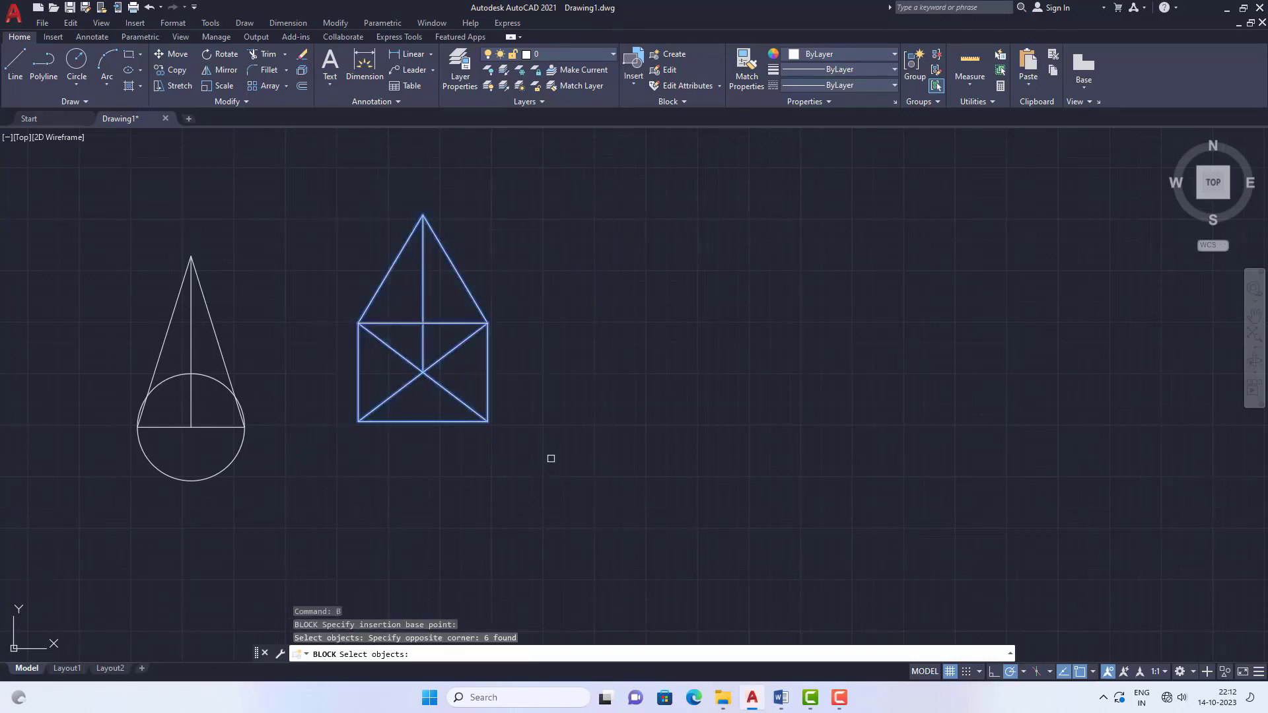
{"action": "key", "text": "Return"}
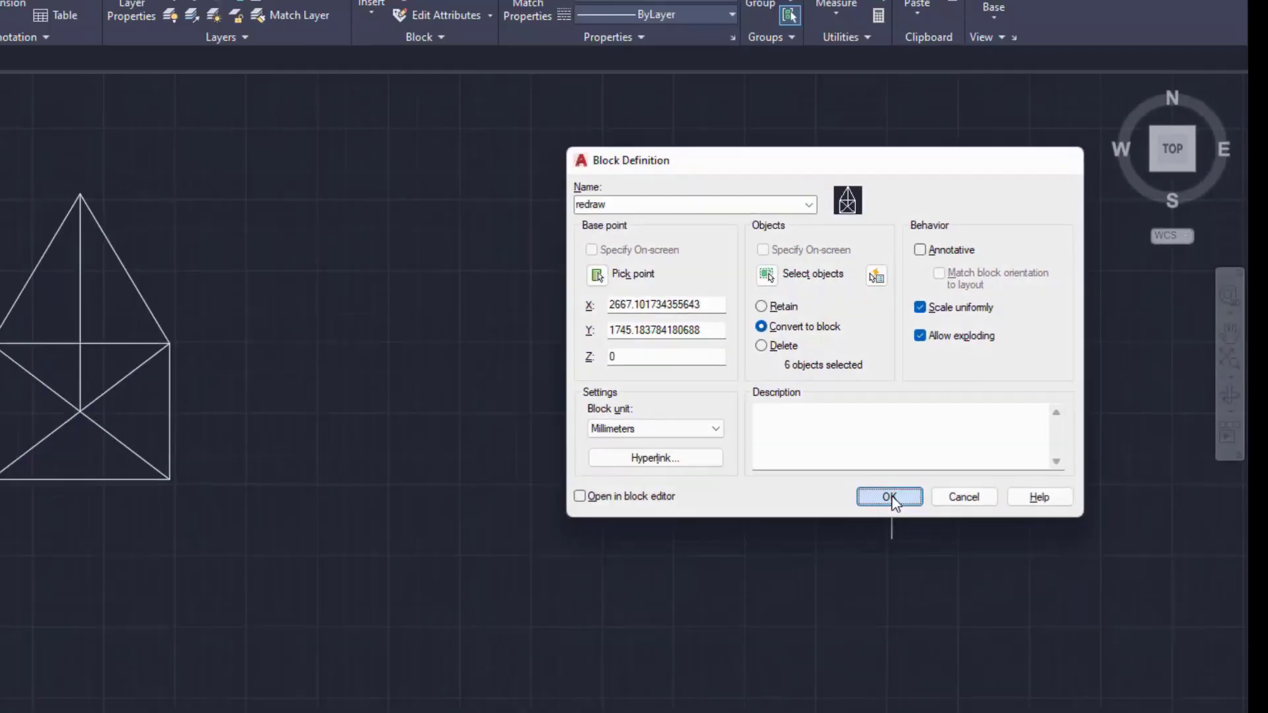
Create the redraw block and draw circles centred on the apex and the two lower corners of the house-shaped figure.
{"action": "left_click", "coordinate": [572, 666]}
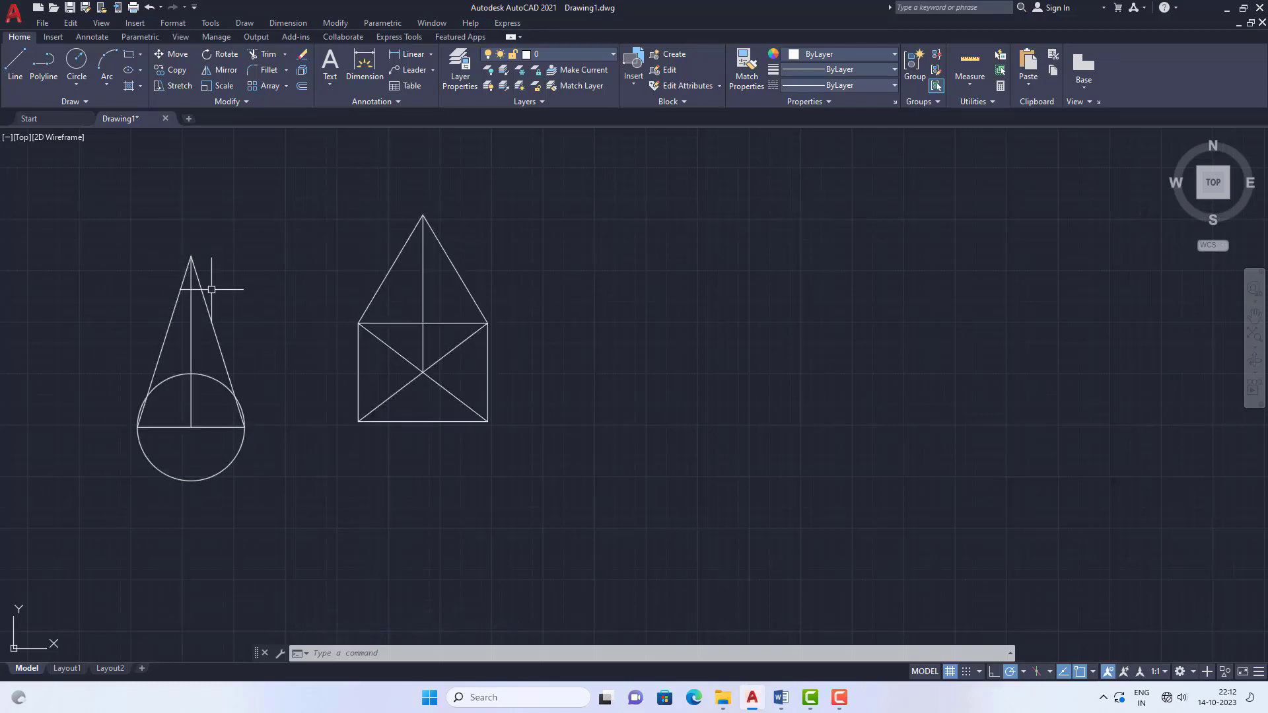
{"action": "left_click", "coordinate": [80, 66]}
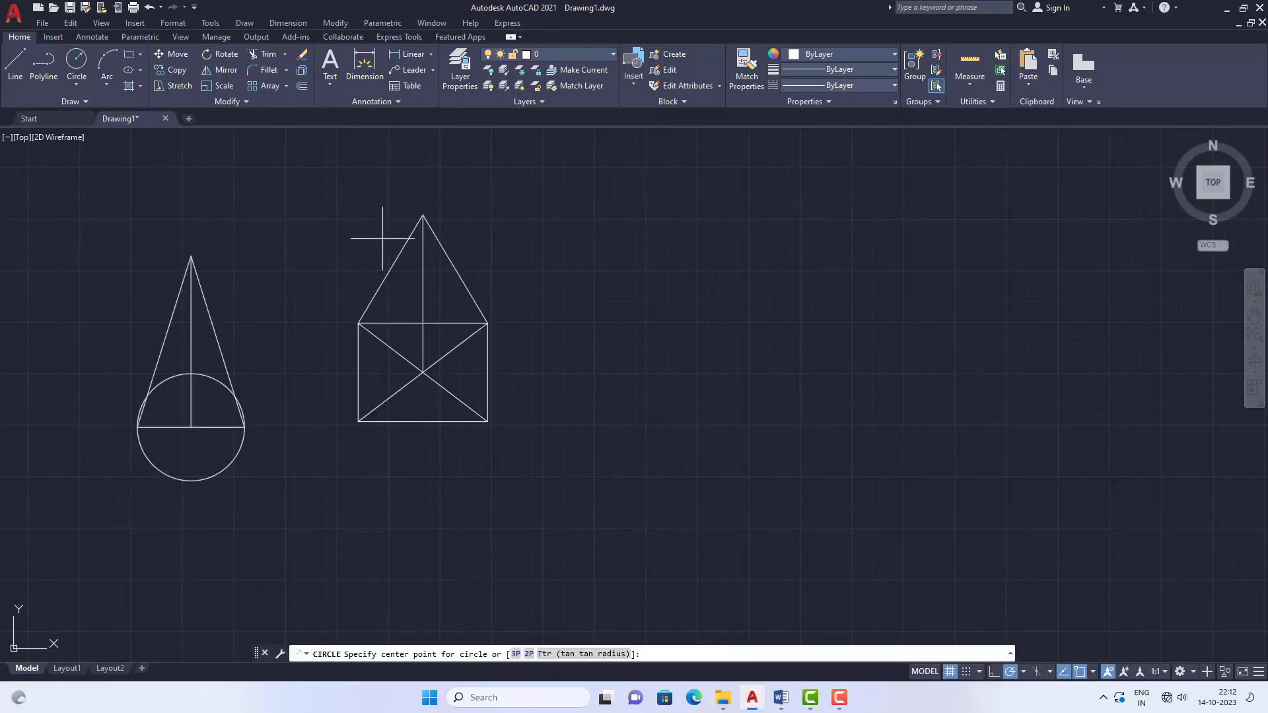
{"action": "left_click", "coordinate": [422, 215]}
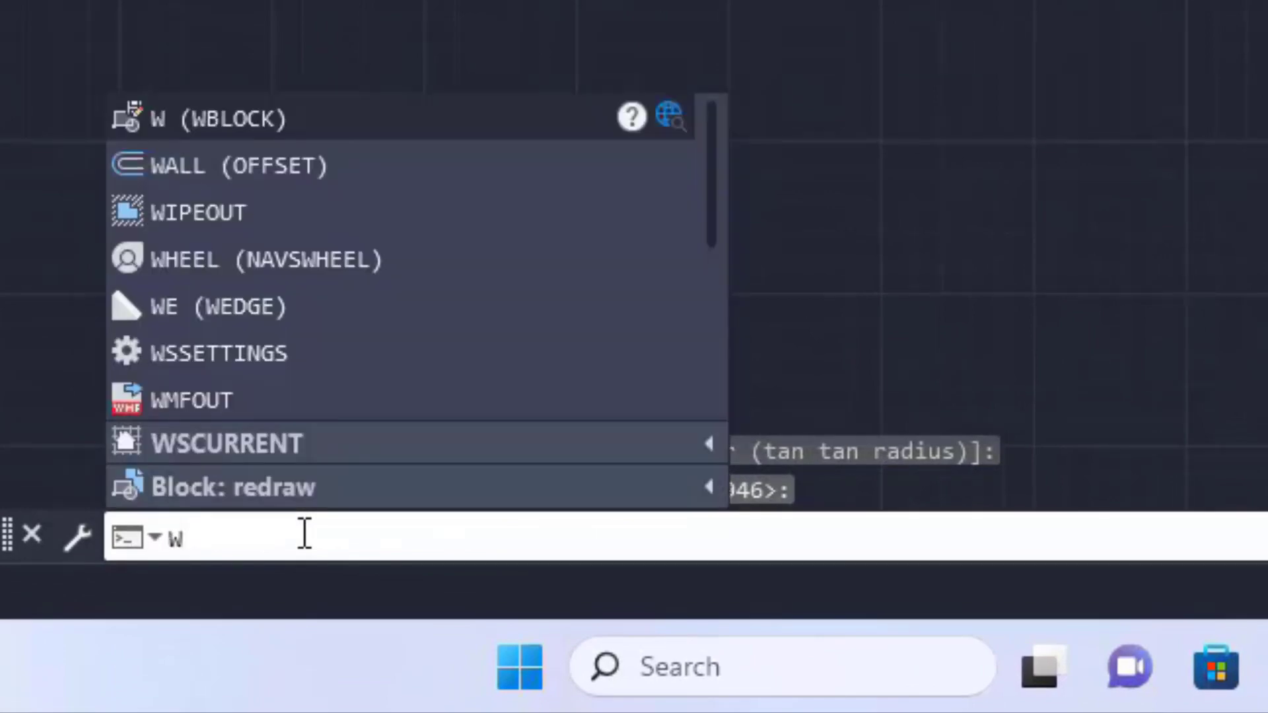
Start the WBLOCK command and set the destination file name to say in the AutoCAD folder.
{"action": "key", "text": "Return"}
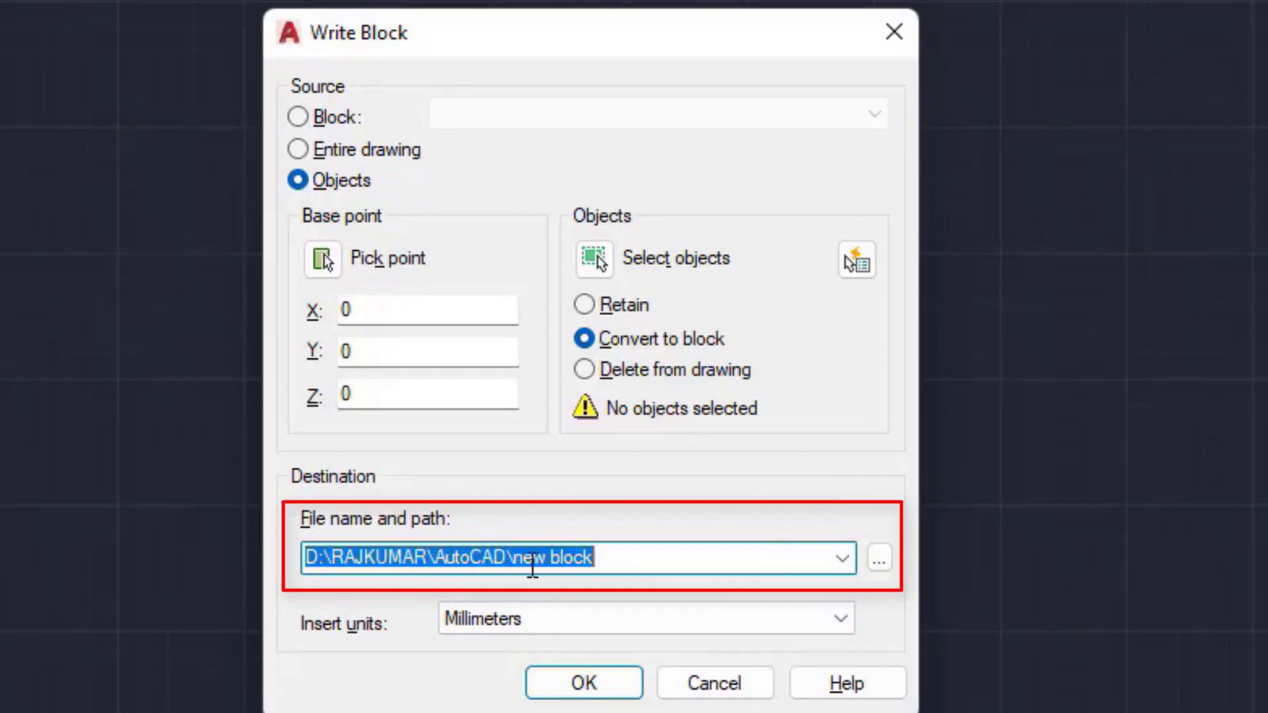
{"action": "left_click", "coordinate": [625, 557]}
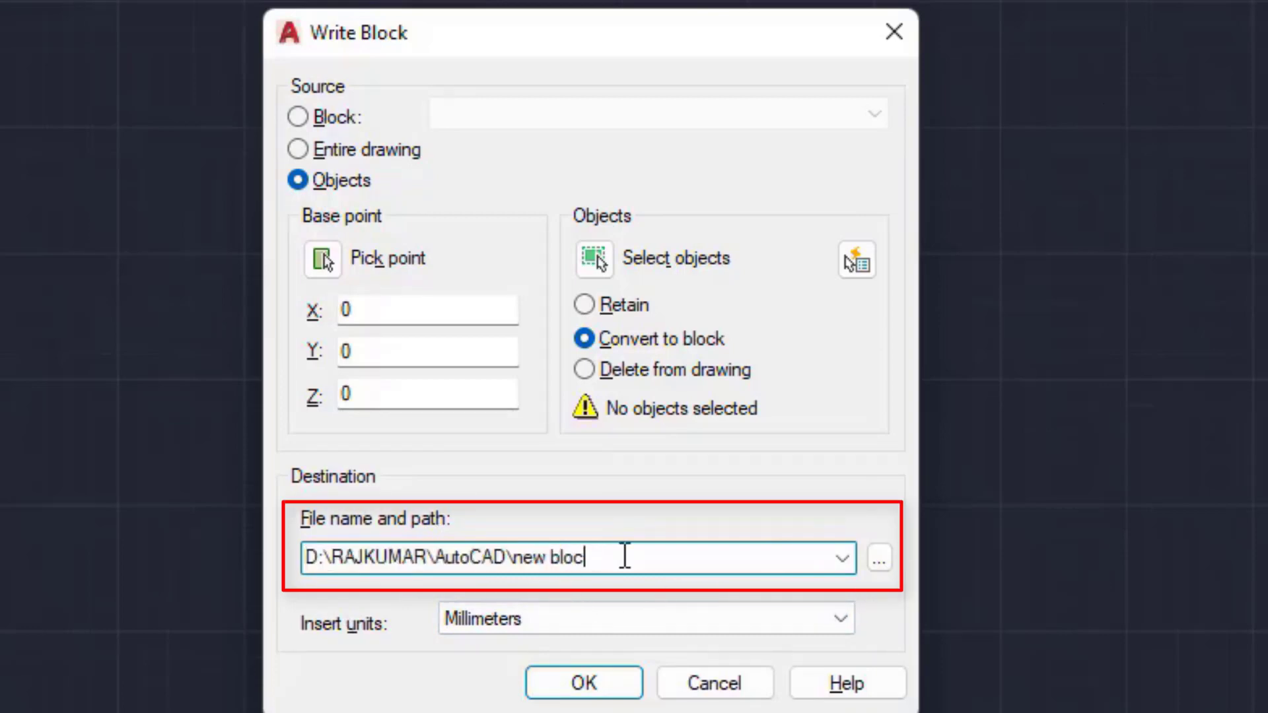
{"action": "key", "text": "BackSpace"}
{"action": "key", "text": "BackSpace"}
{"action": "key", "text": "BackSpace"}
{"action": "key", "text": "BackSpace"}
{"action": "key", "text": "BackSpace"}
{"action": "key", "text": "BackSpace"}
{"action": "key", "text": "BackSpace"}
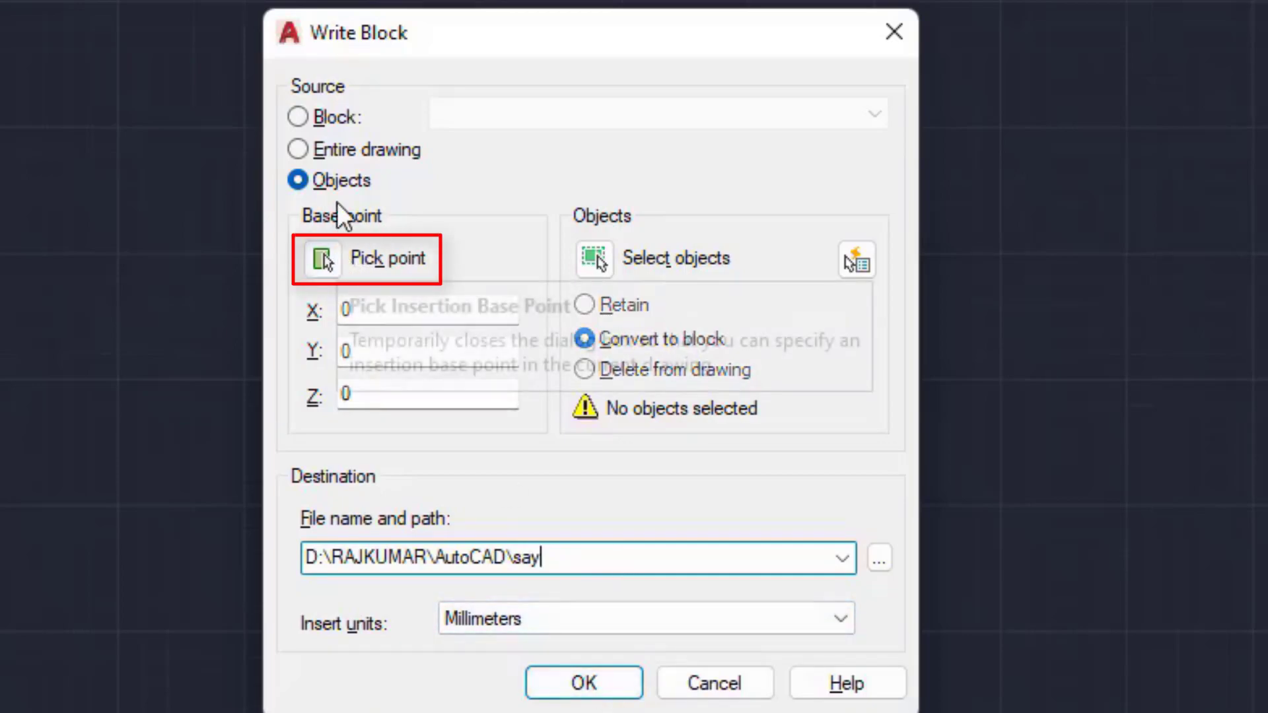
Write the house figure and its three circles to the block file, with the base point at the rectangle's centre.
{"action": "left_click", "coordinate": [326, 259]}
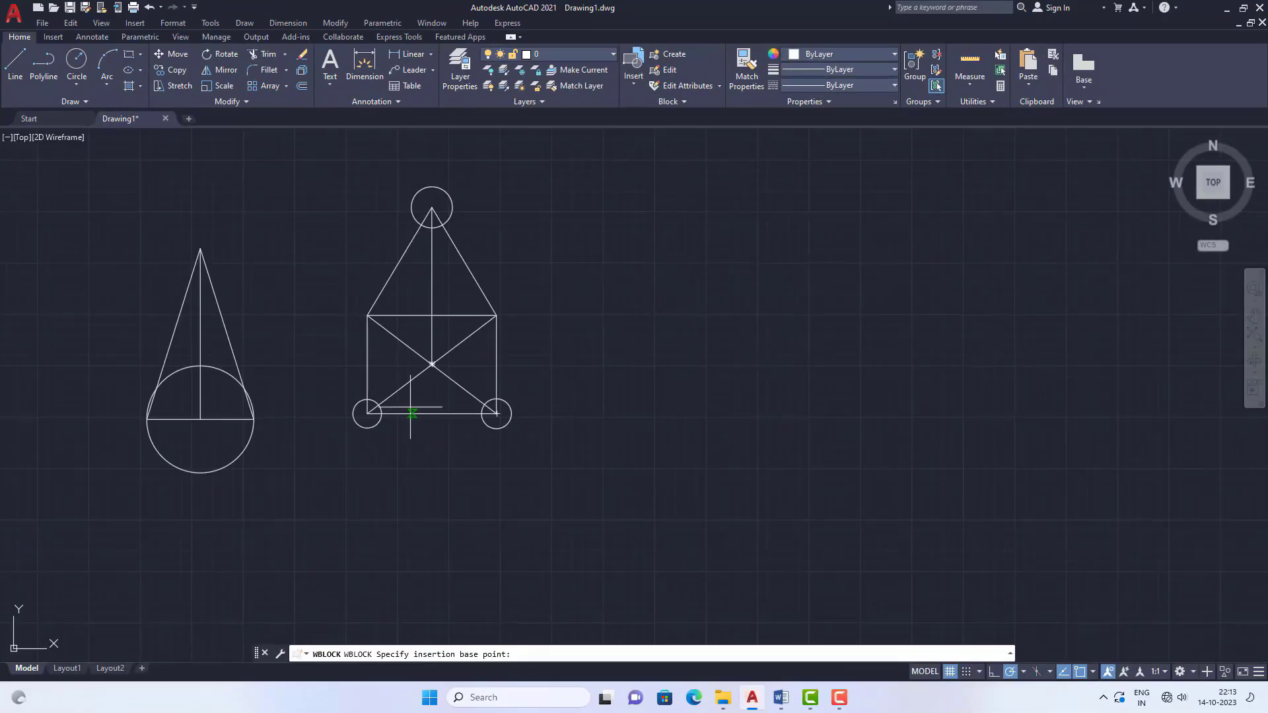
{"action": "left_click", "coordinate": [414, 364]}
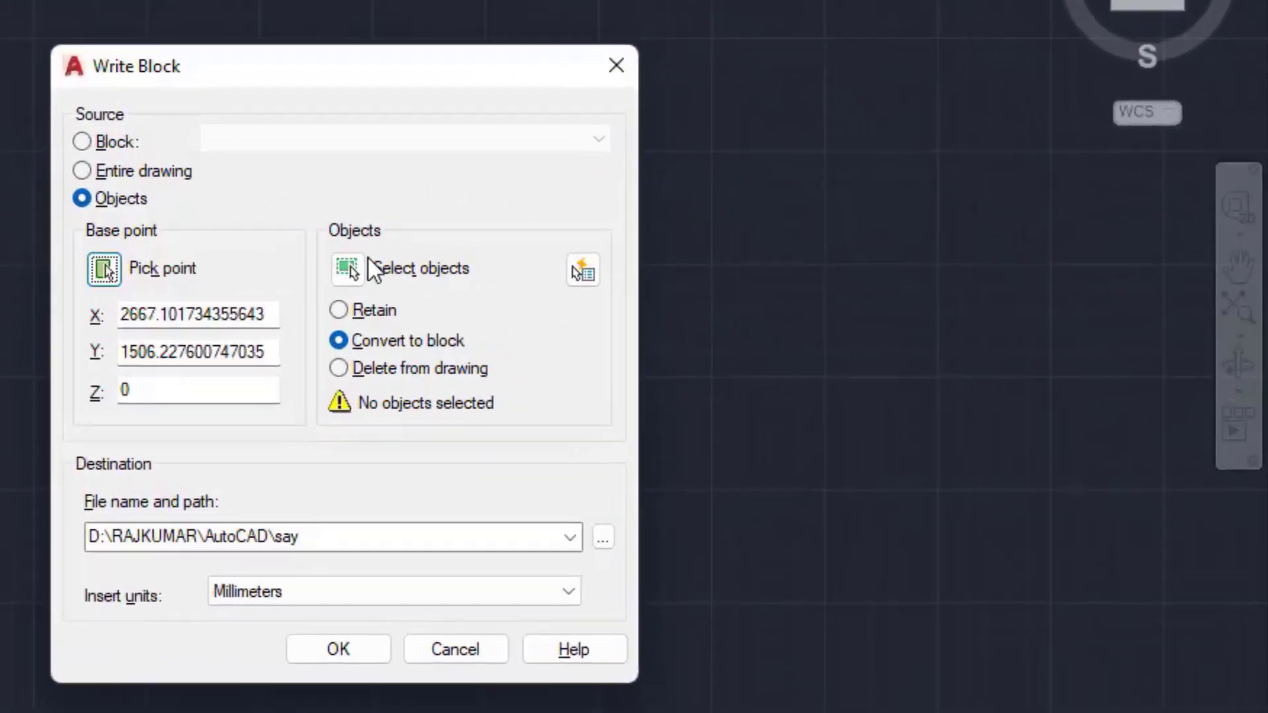
{"action": "left_click", "coordinate": [730, 306]}
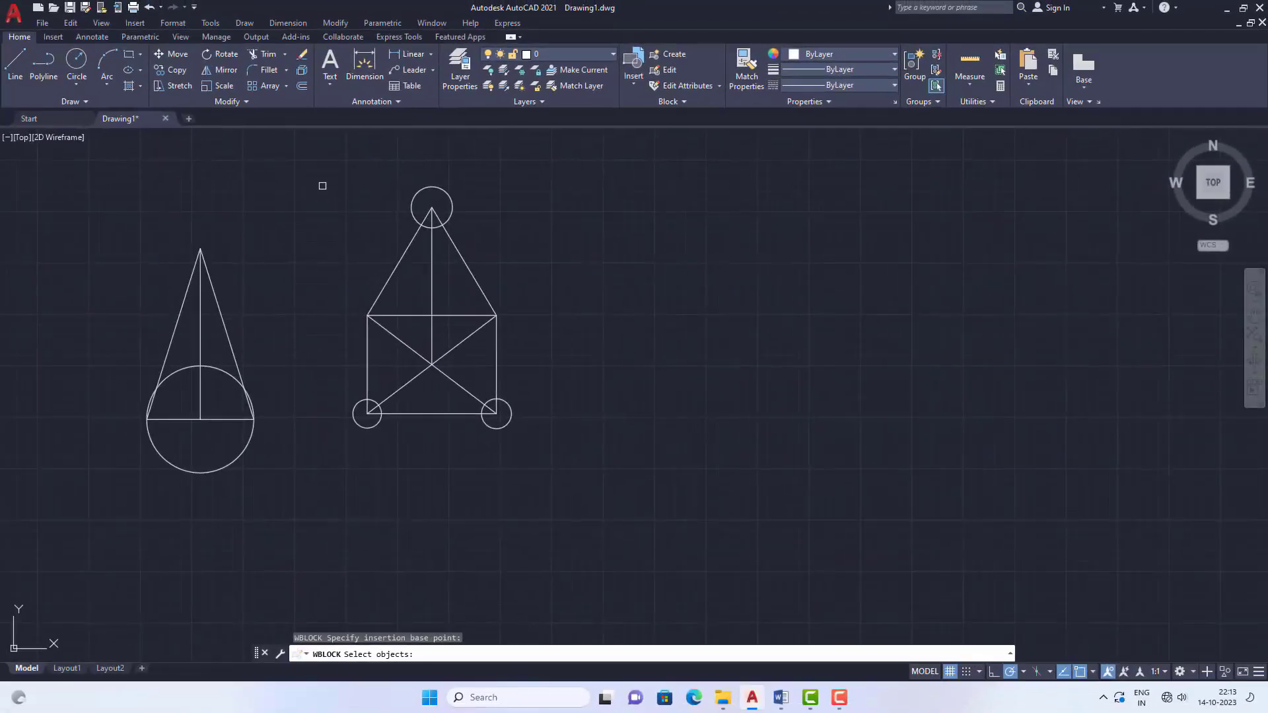
{"action": "left_click", "coordinate": [1, 101]}
{"action": "left_click", "coordinate": [345, 496]}
{"action": "key", "text": "Return"}
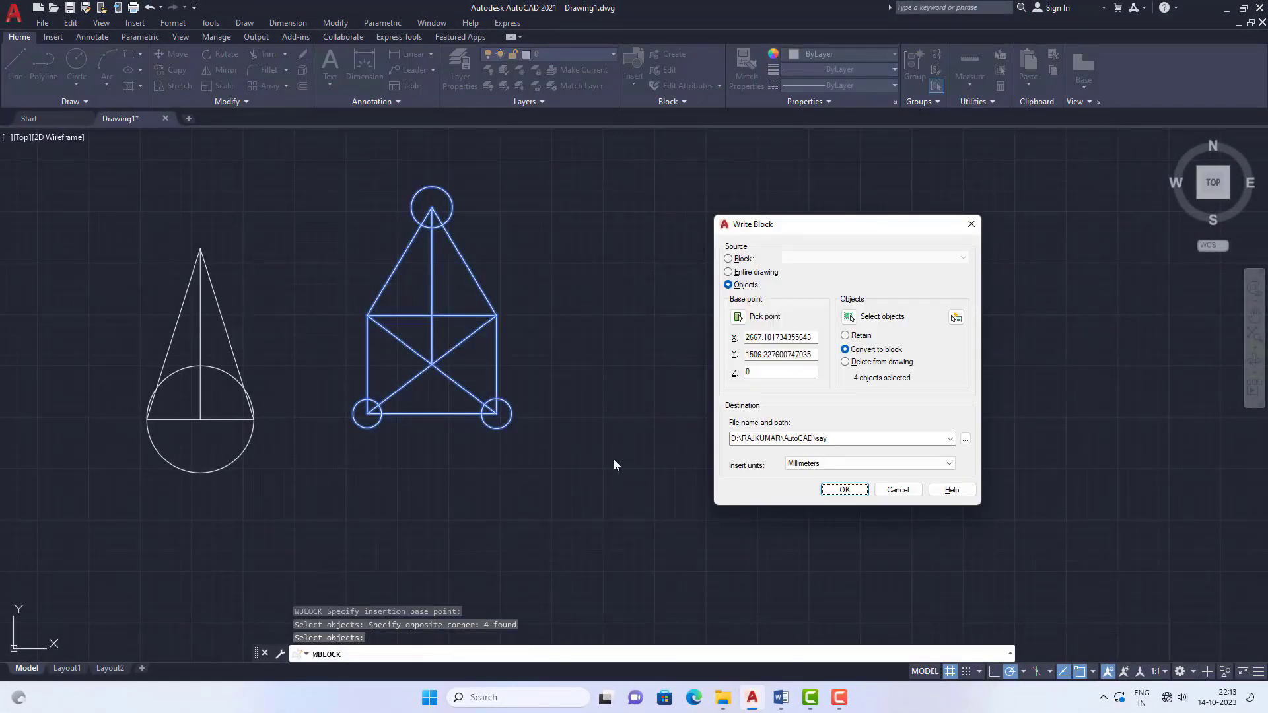
{"action": "left_click", "coordinate": [845, 490]}
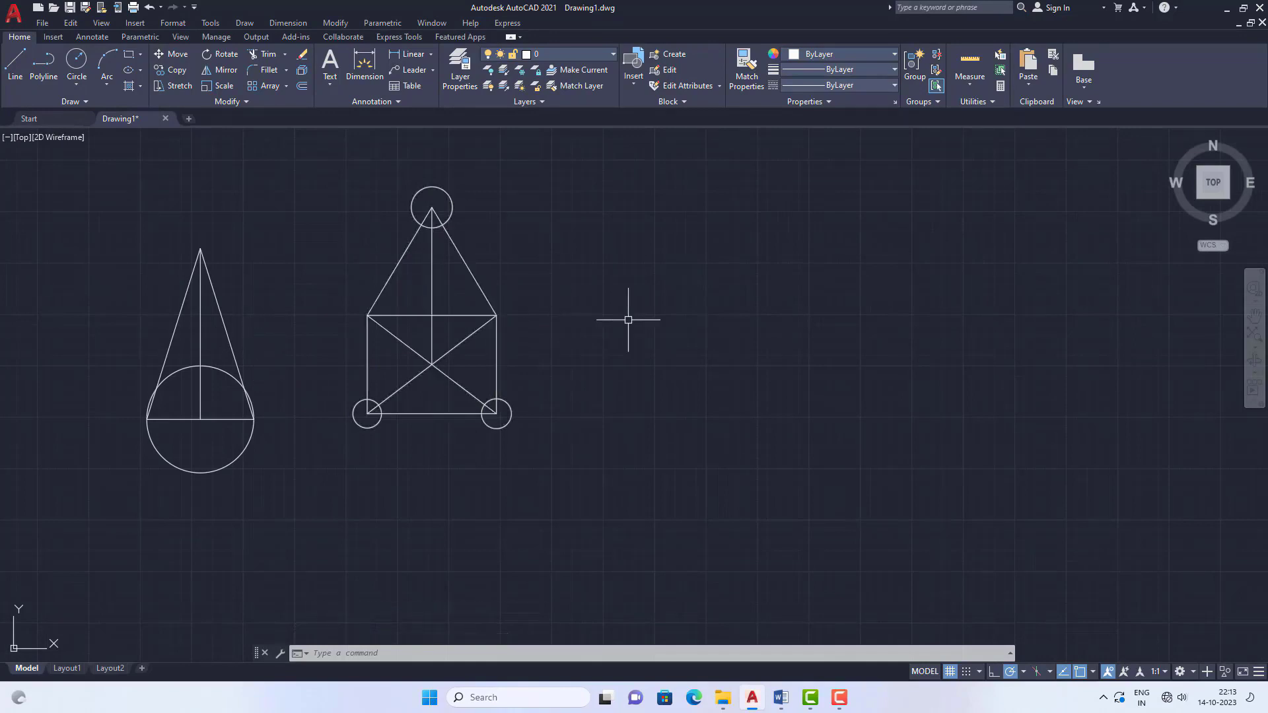
Delete both figures from the drawing.
{"action": "scroll", "coordinate": [628, 320], "scroll_direction": "down", "scroll_amount": 2}
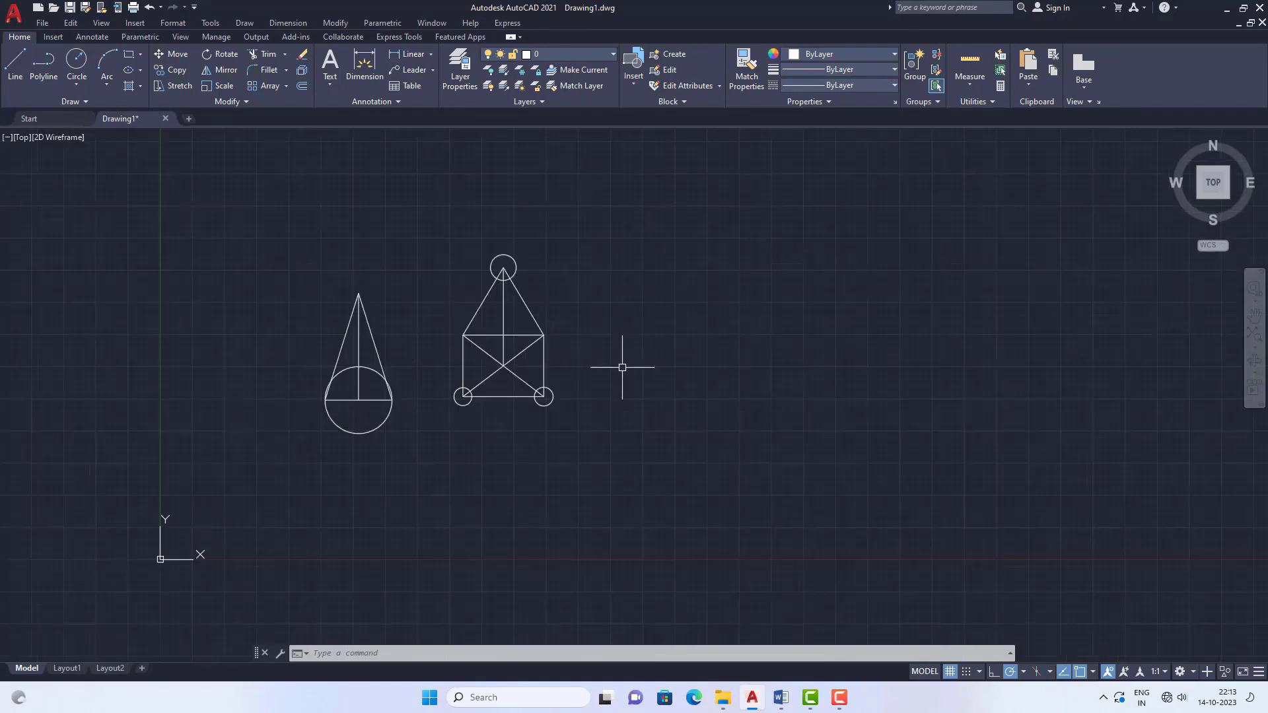
{"action": "left_click", "coordinate": [697, 477]}
{"action": "left_click", "coordinate": [233, 166]}
{"action": "key", "text": "Delete"}
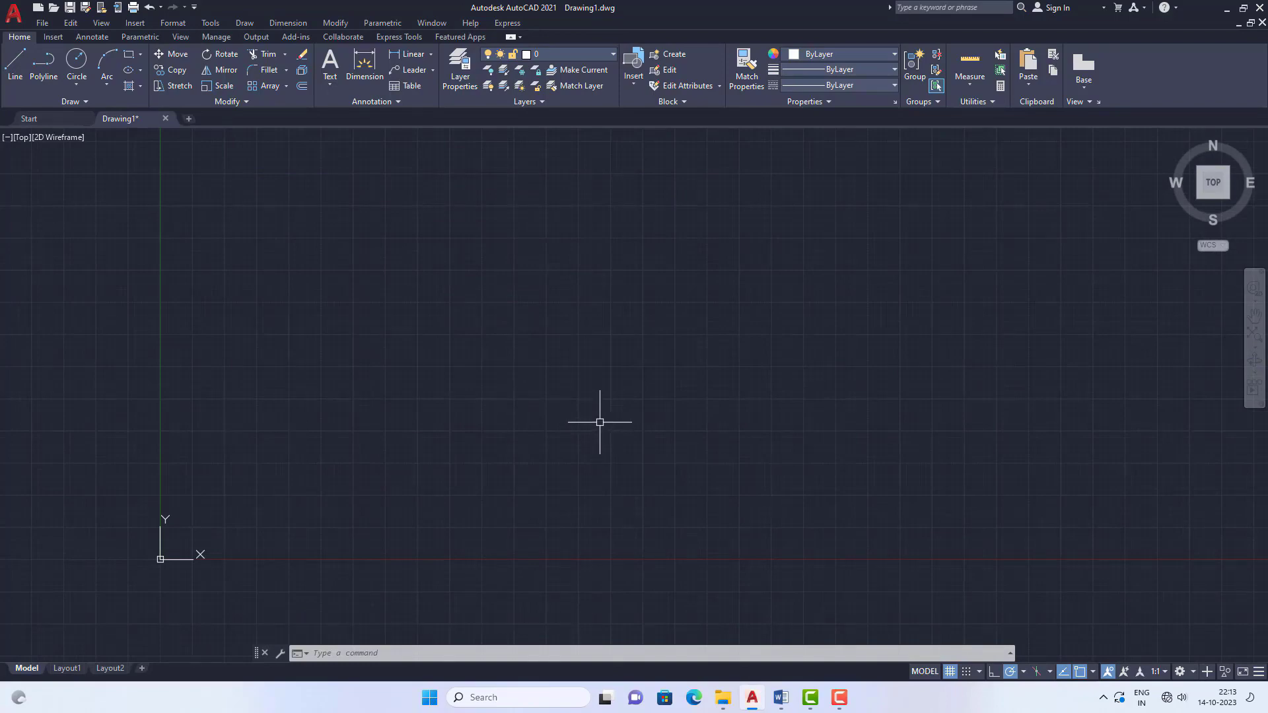
Switch to the Word notes and read the points on creating, inserting and editing blocks.
{"action": "key", "text": "alt+Tab"}
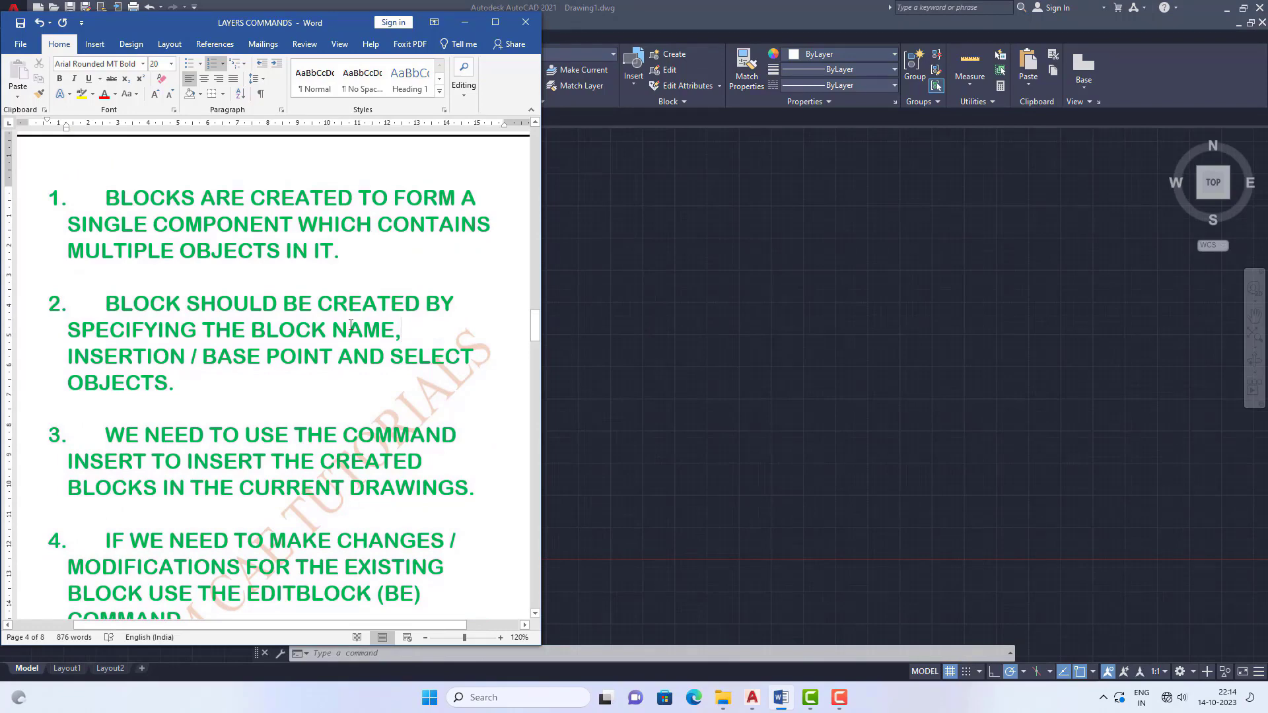
{"action": "scroll", "coordinate": [351, 325], "scroll_direction": "down", "scroll_amount": 1}
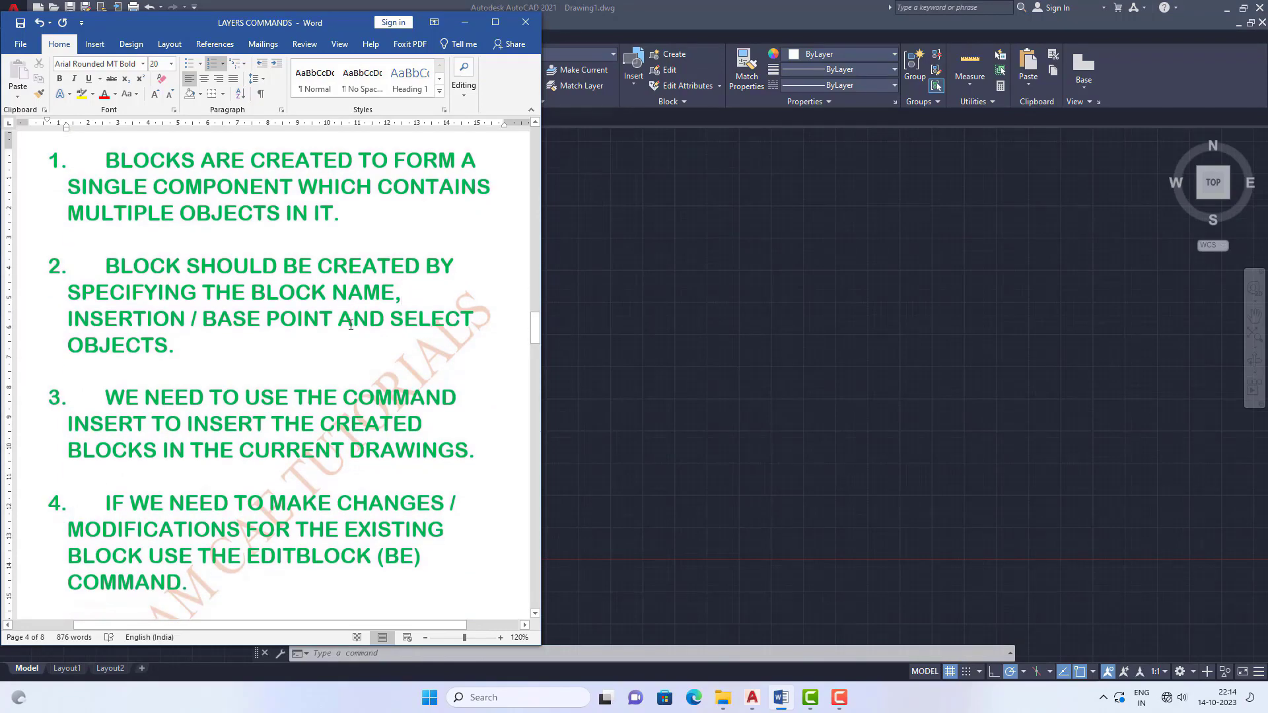
{"action": "scroll", "coordinate": [221, 294], "scroll_direction": "down", "scroll_amount": 5}
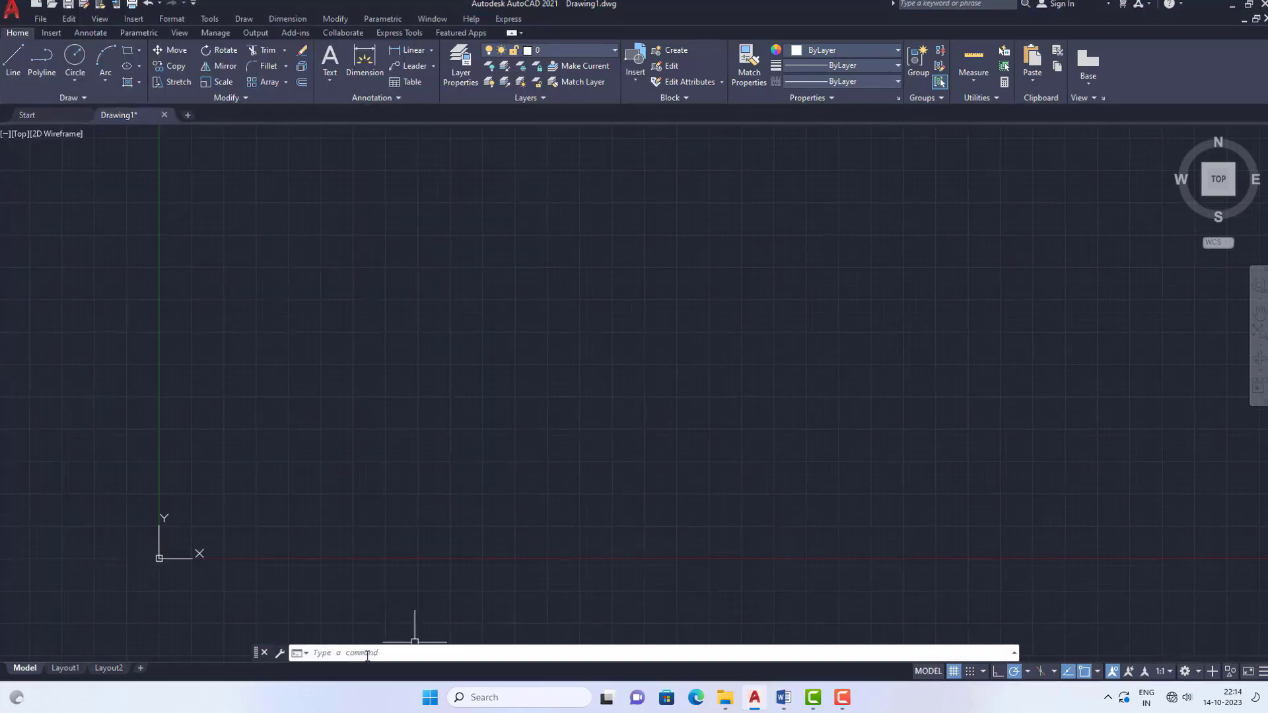
Return to AutoCAD, start the INSERT command and preview the door, redraw and say blocks of the current drawing.
{"action": "left_click", "coordinate": [333, 654]}
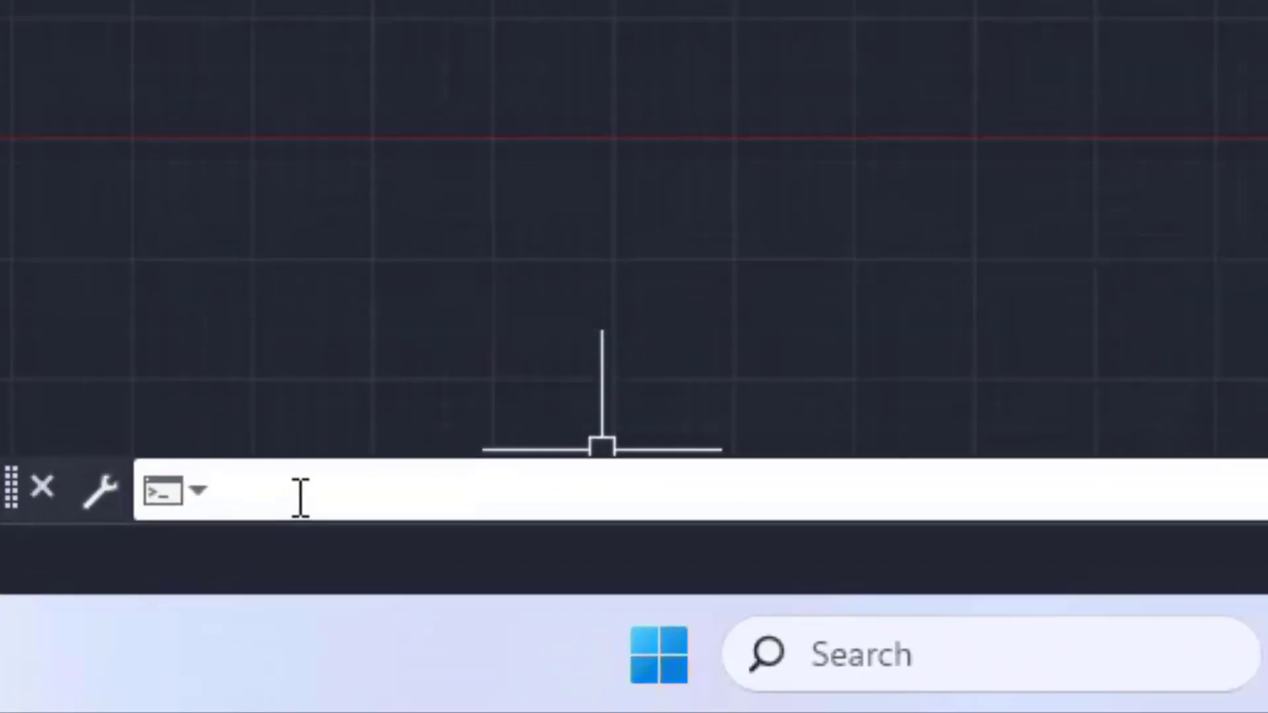
{"action": "type", "text": "i"}
{"action": "key", "text": "Return"}
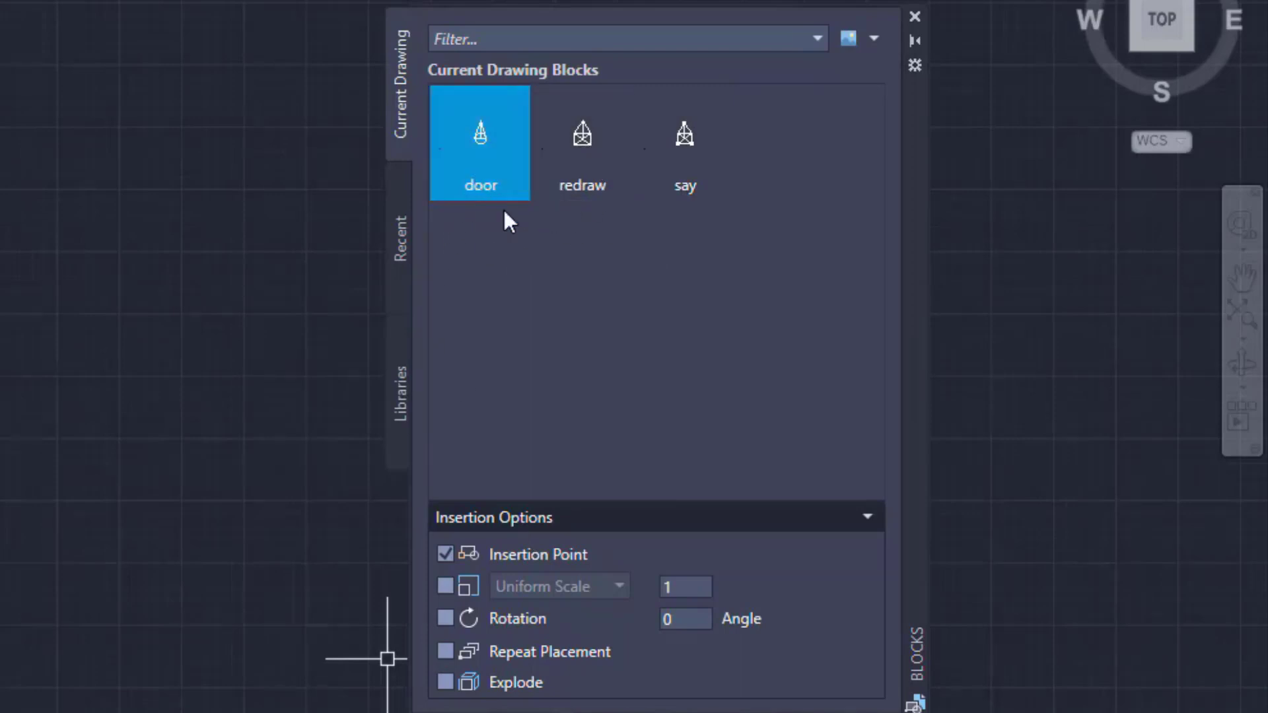
{"action": "mouse_move", "coordinate": [516, 185]}
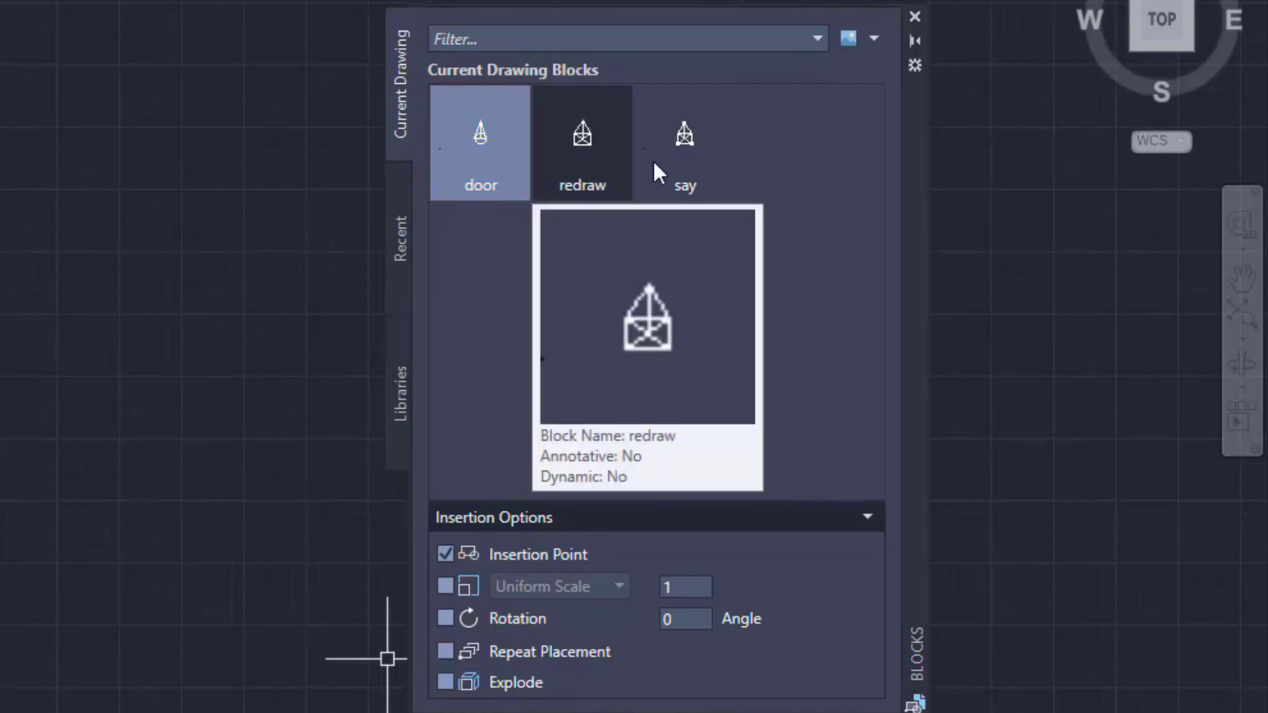
{"action": "mouse_move", "coordinate": [699, 176]}
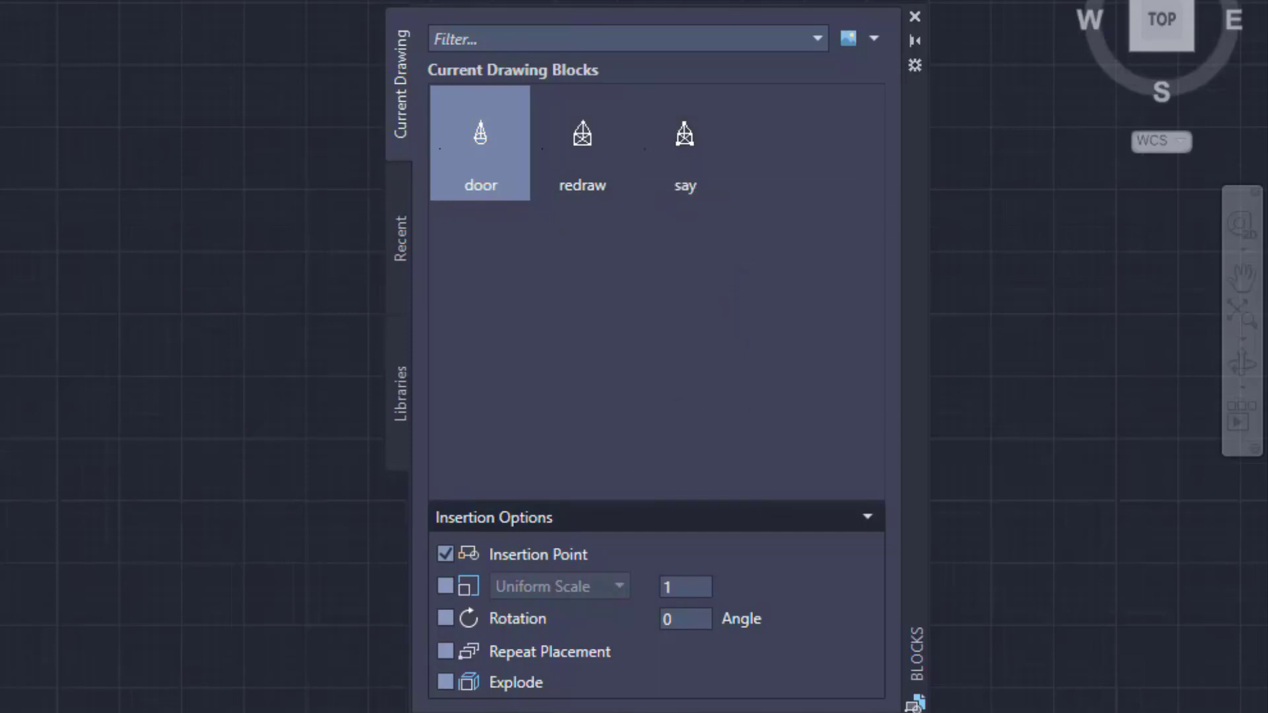
{"action": "mouse_move", "coordinate": [551, 187]}
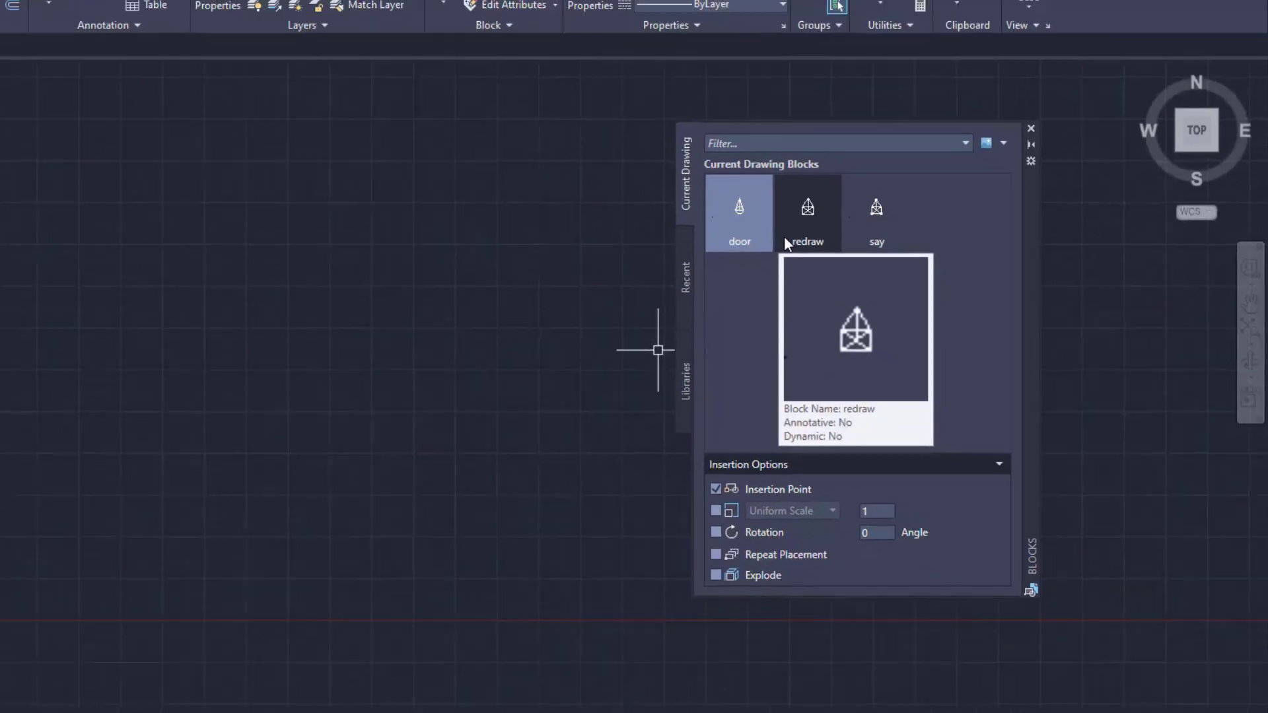
Insert three copies of the door block side by side at scale 1 and rotation 0.
{"action": "left_click", "coordinate": [745, 220]}
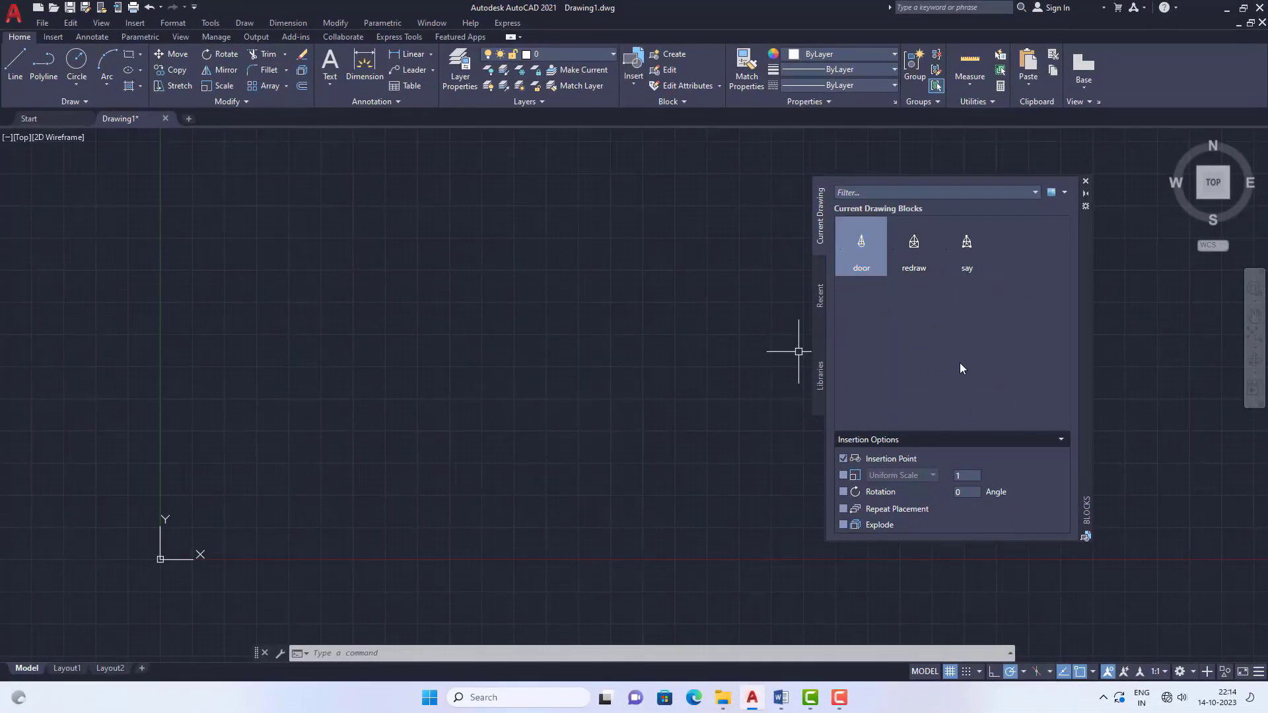
{"action": "mouse_move", "coordinate": [872, 246]}
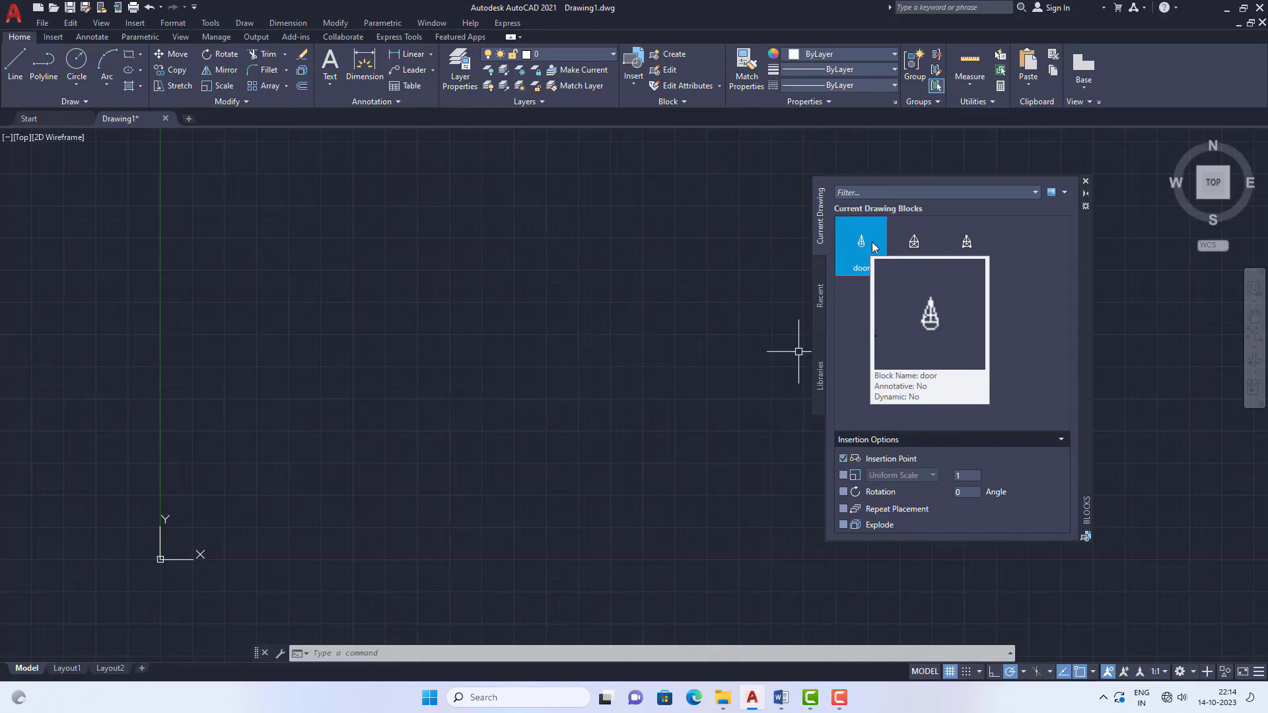
{"action": "left_click", "coordinate": [872, 246]}
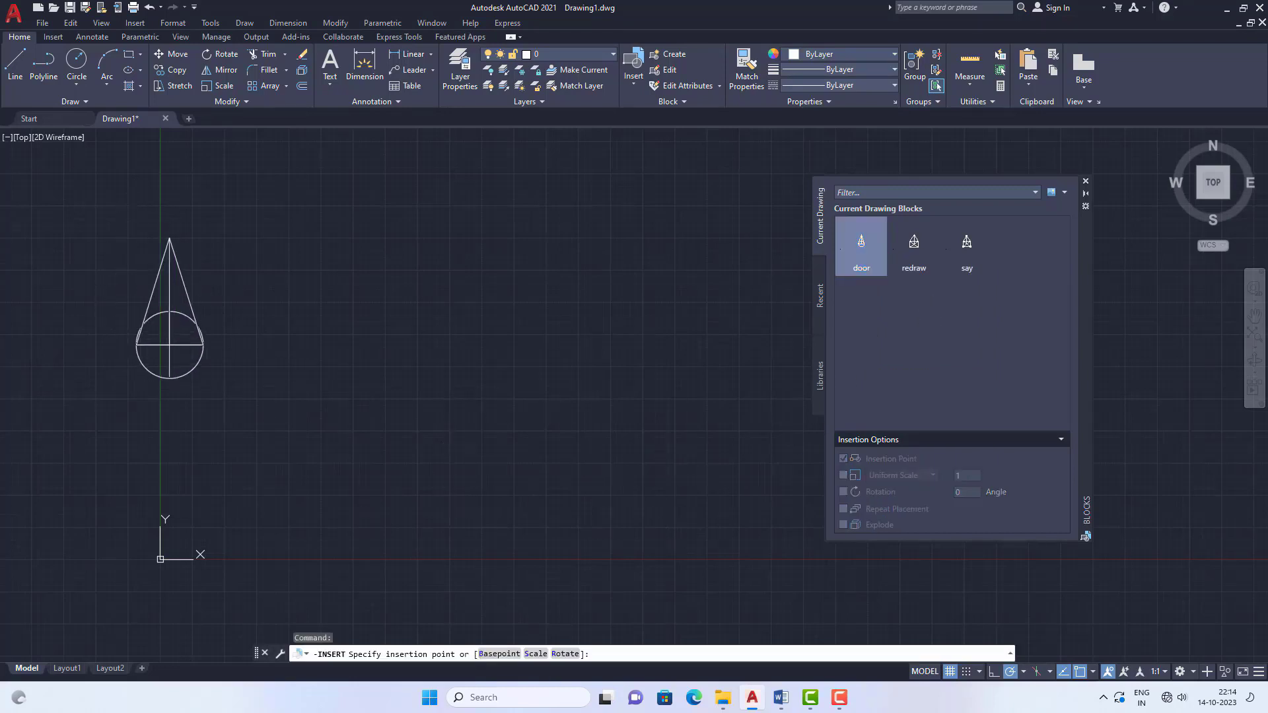
{"action": "left_click", "coordinate": [185, 339]}
{"action": "left_click", "coordinate": [861, 246]}
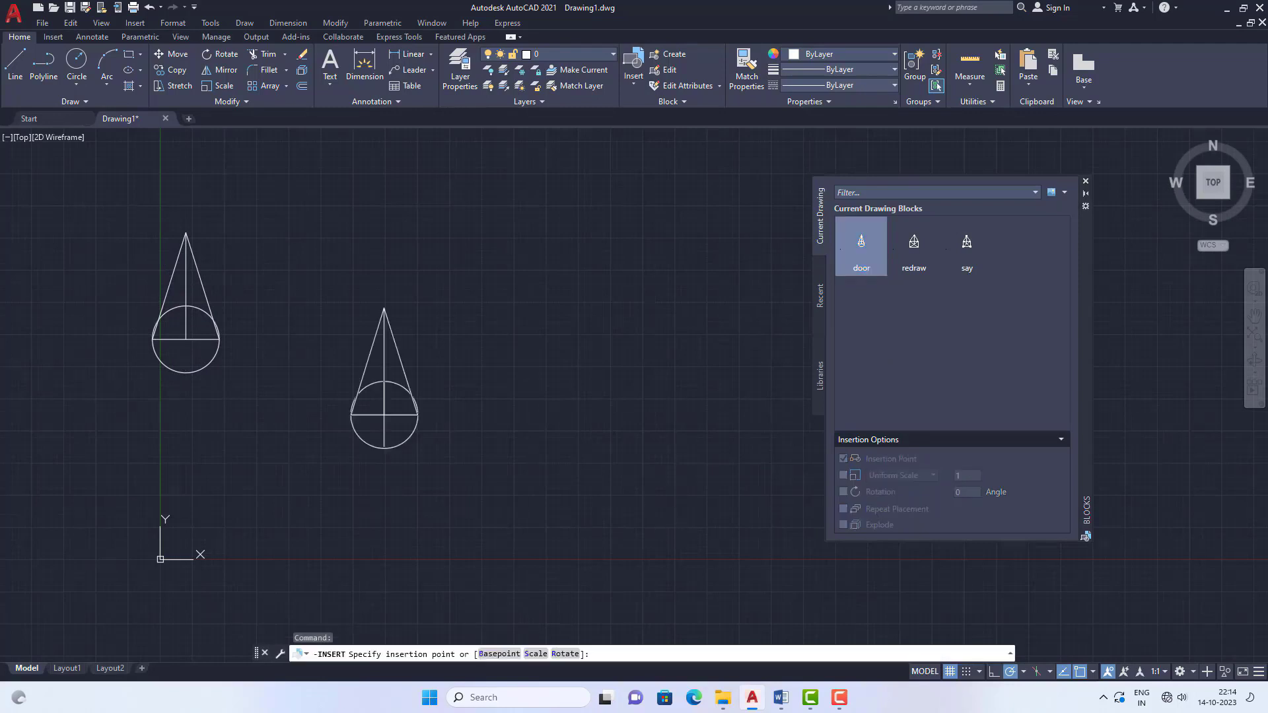
{"action": "left_click", "coordinate": [334, 313]}
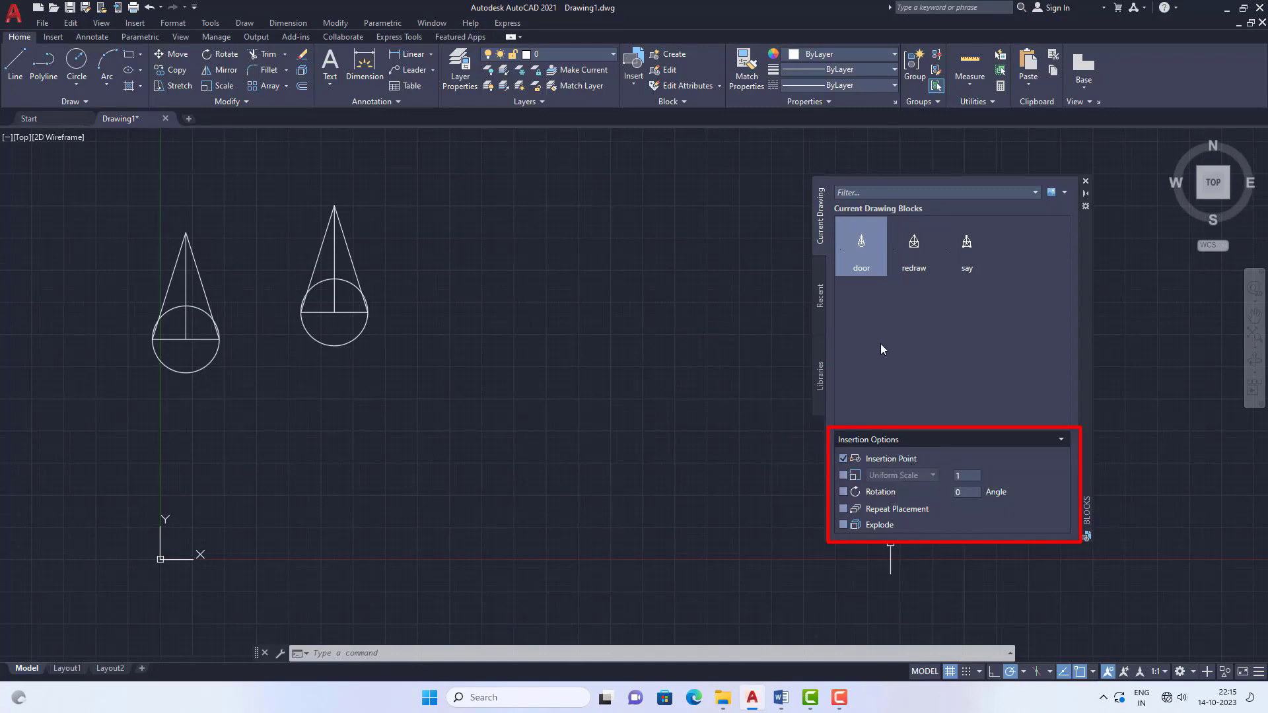
{"action": "left_click", "coordinate": [867, 251]}
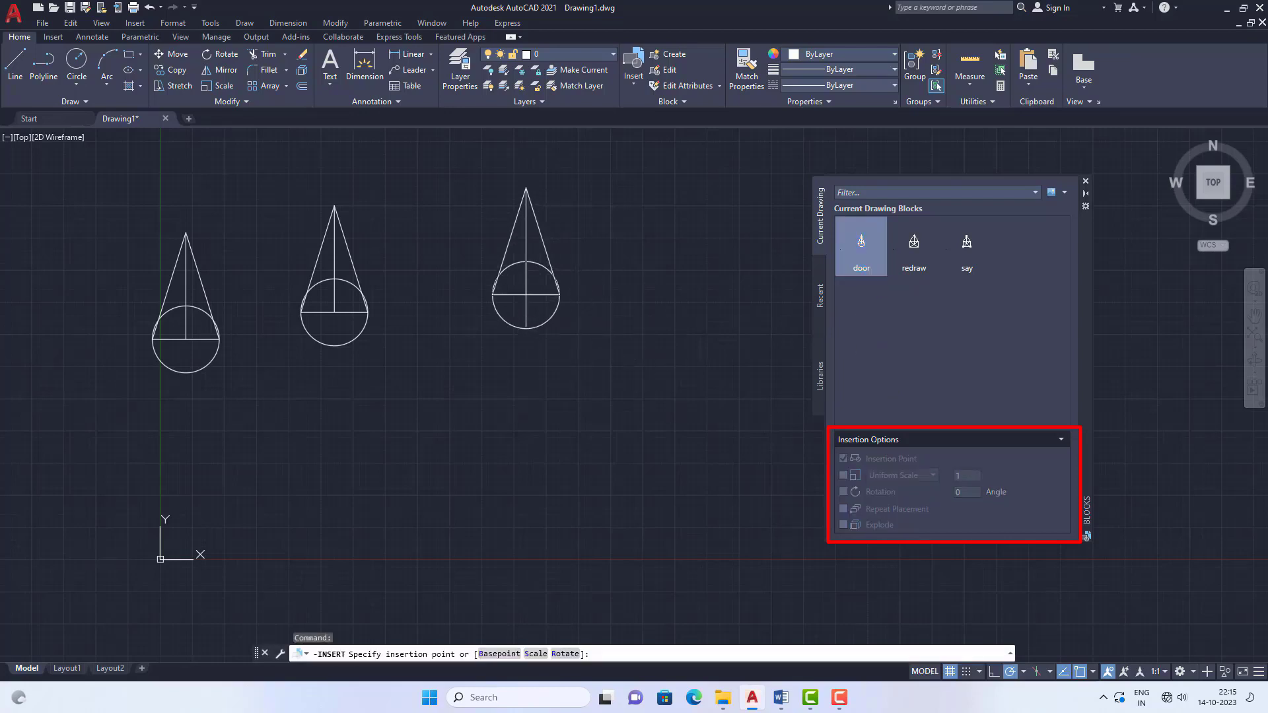
{"action": "left_click", "coordinate": [500, 283]}
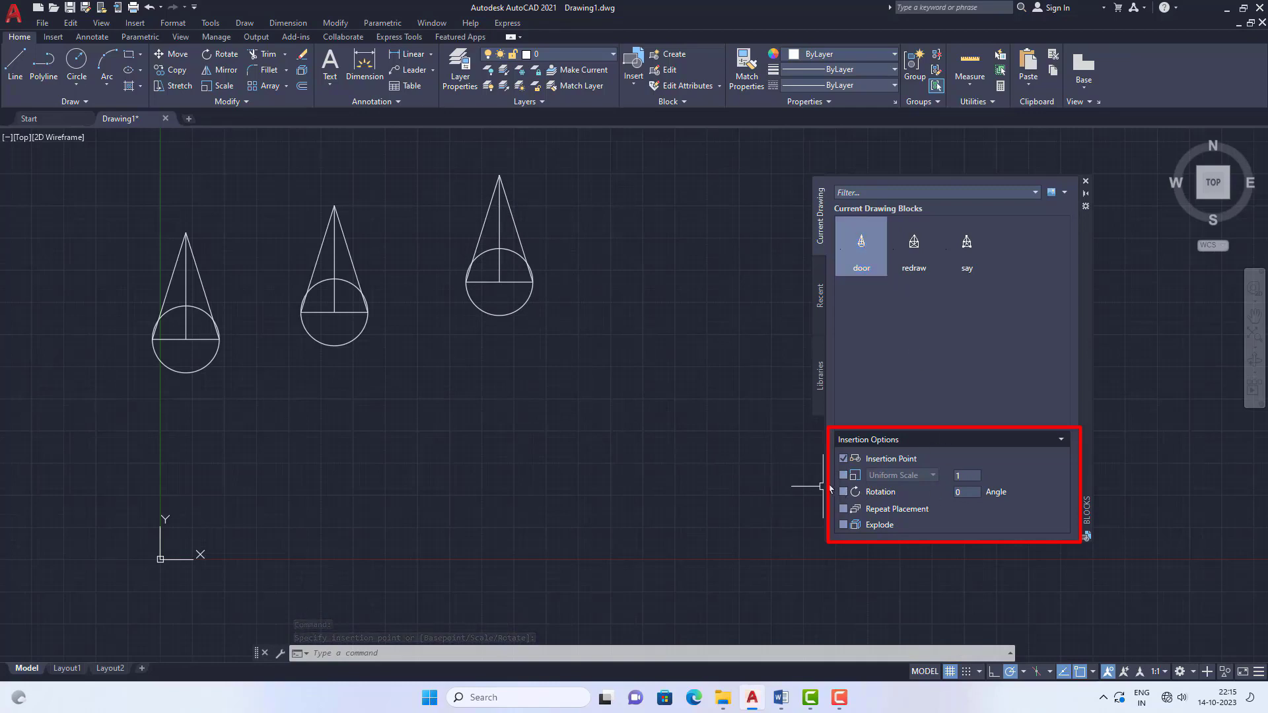
Set the uniform insertion scale to 2 and insert a door block below the three existing ones.
{"action": "left_click", "coordinate": [964, 475]}
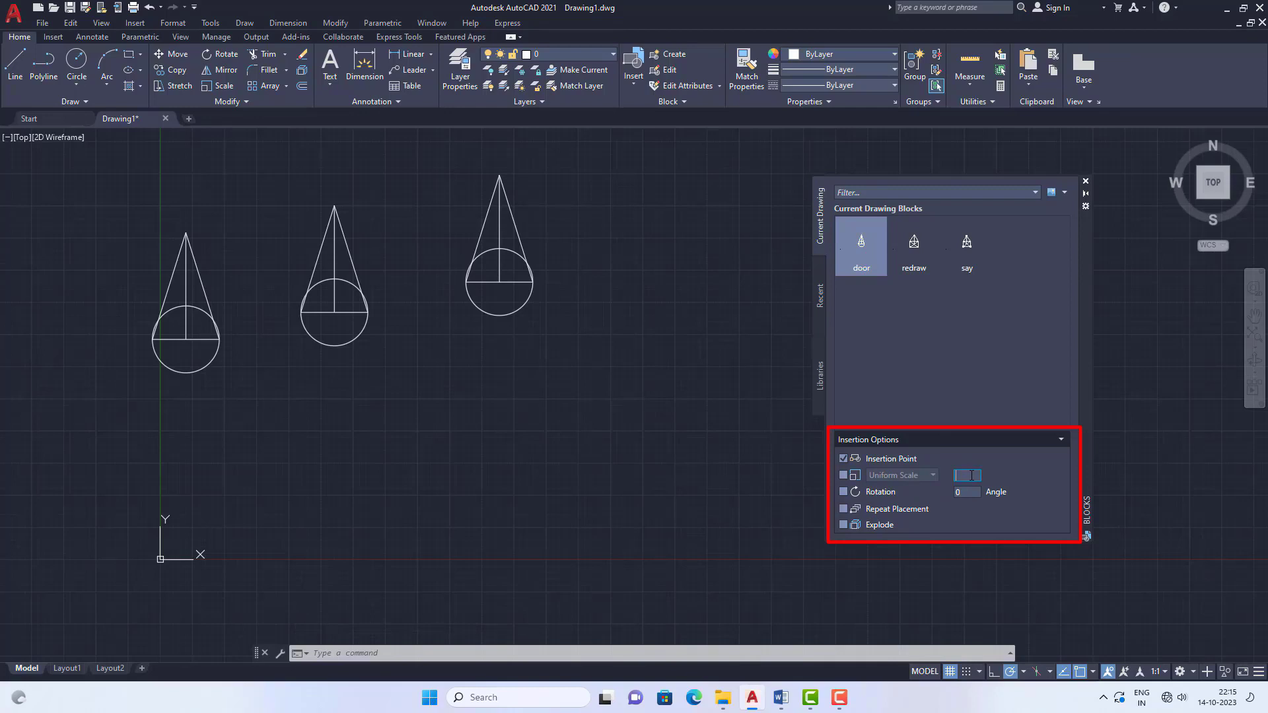
{"action": "left_click", "coordinate": [874, 253]}
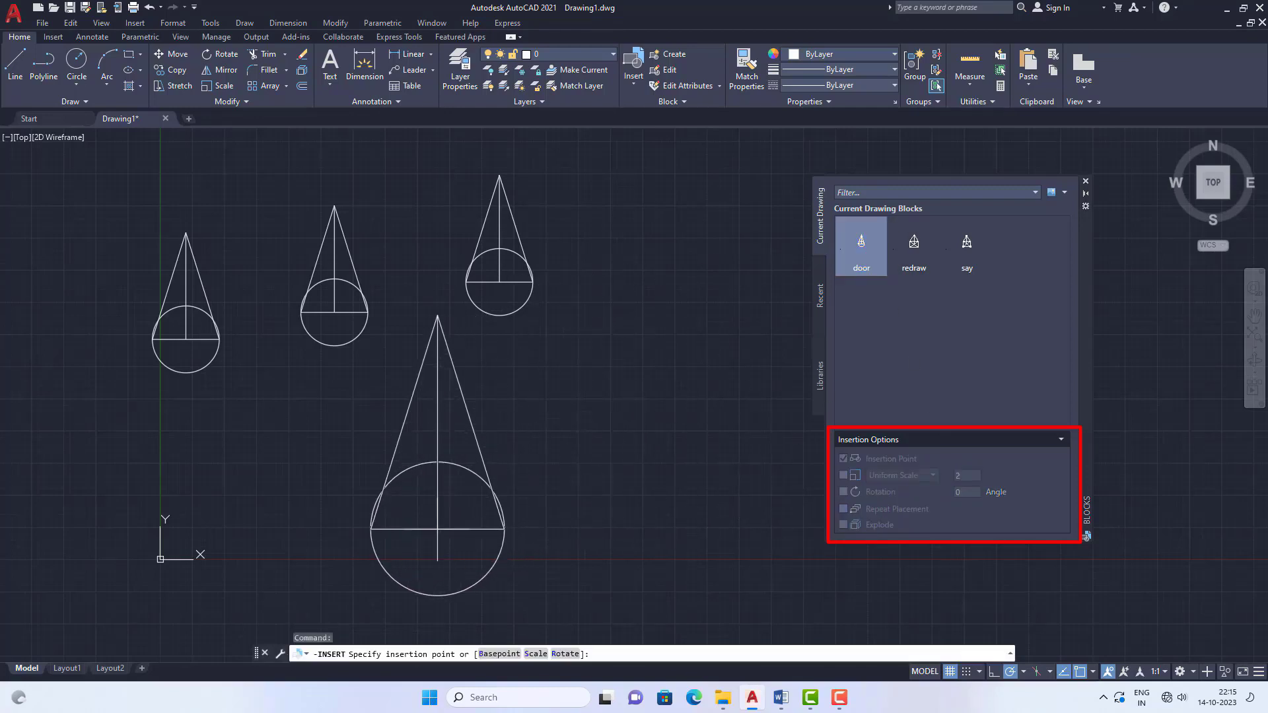
{"action": "left_click", "coordinate": [430, 521]}
{"action": "scroll", "coordinate": [449, 404], "scroll_direction": "down", "scroll_amount": 3}
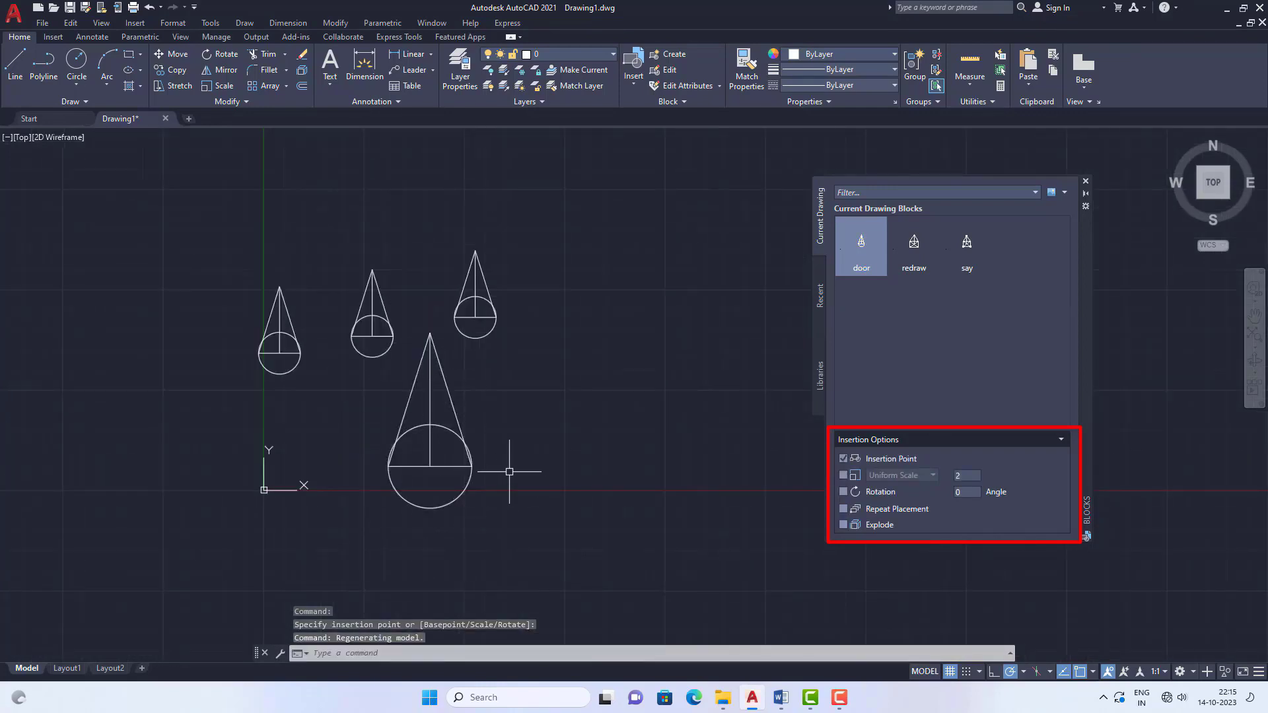
Set the insertion scale to 1 and the rotation to 60, and insert a door block beside the large one.
{"action": "scroll", "coordinate": [510, 466], "scroll_direction": "up", "scroll_amount": 4}
{"action": "double_click", "coordinate": [971, 475]}
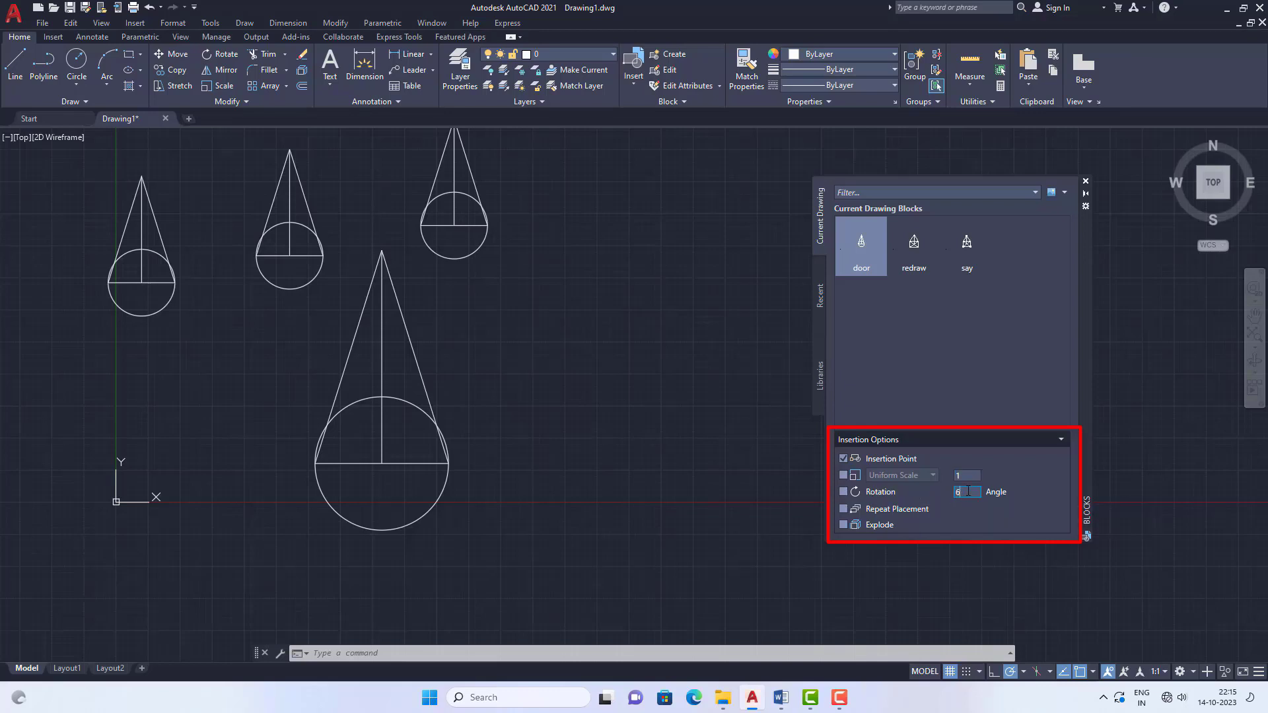
{"action": "left_click", "coordinate": [875, 243]}
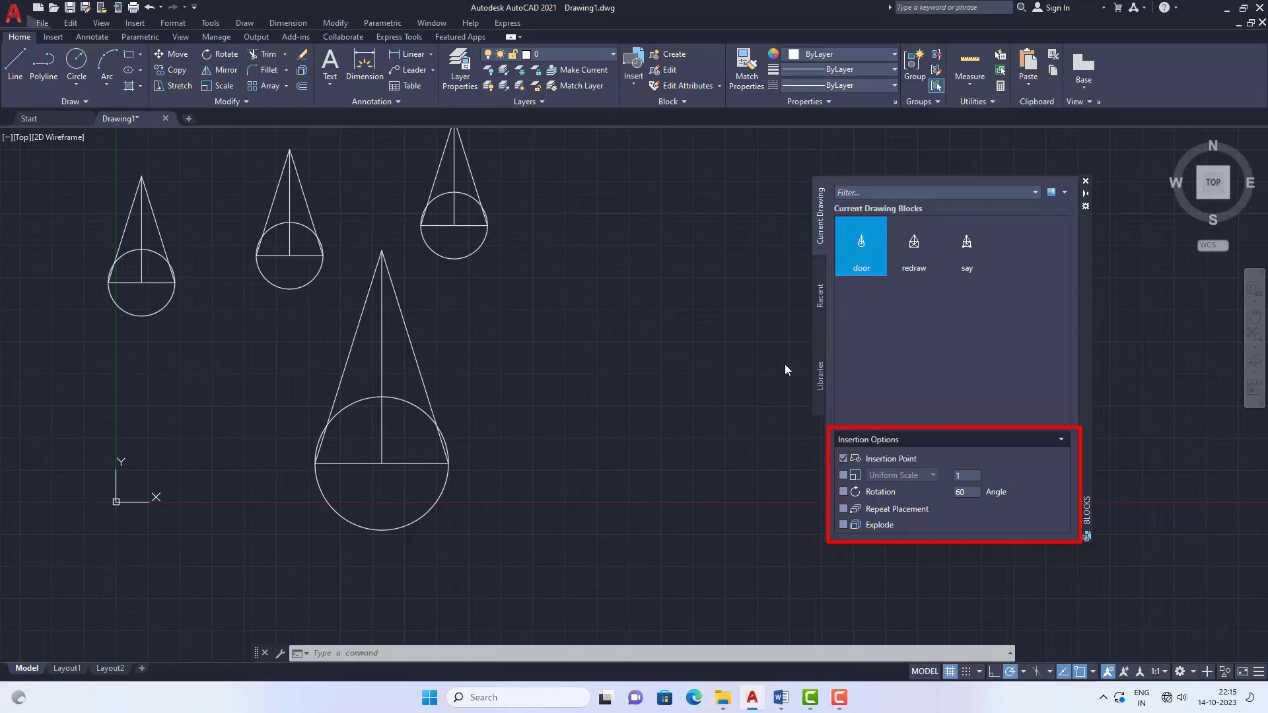
{"action": "left_click", "coordinate": [536, 343]}
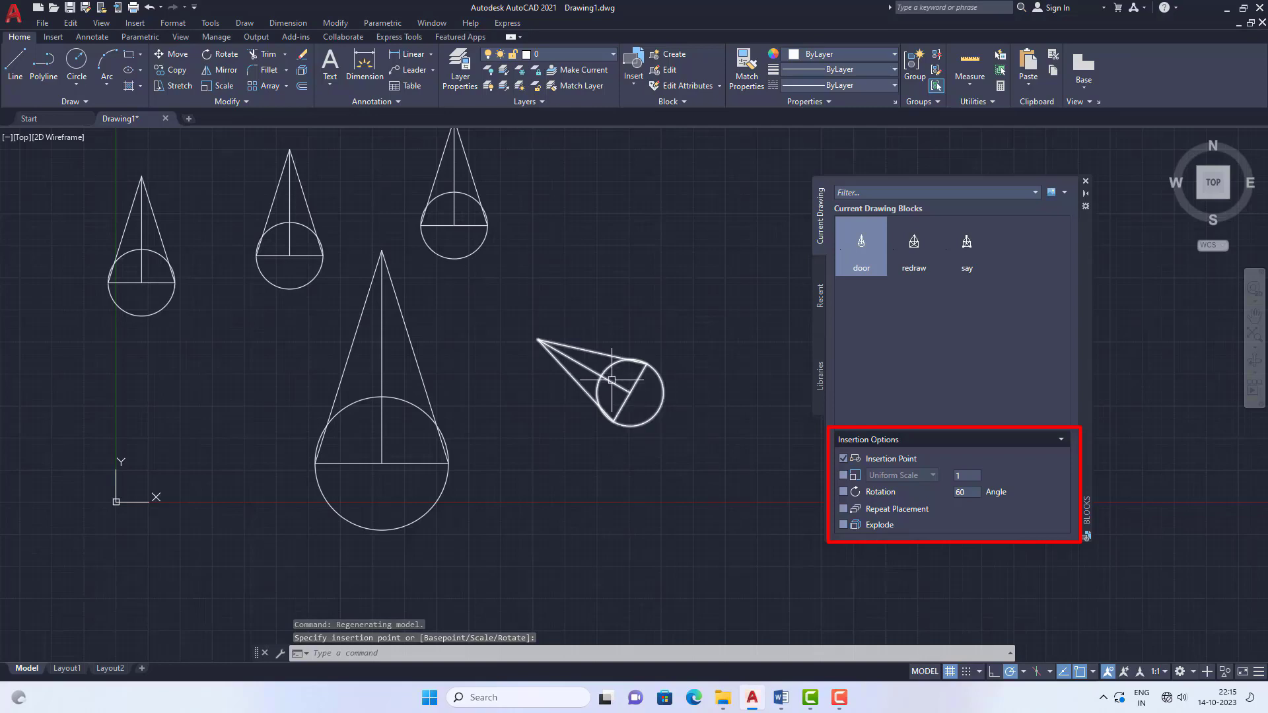
Reset the insertion rotation to 0 and insert one door block beyond the existing row.
{"action": "double_click", "coordinate": [973, 496]}
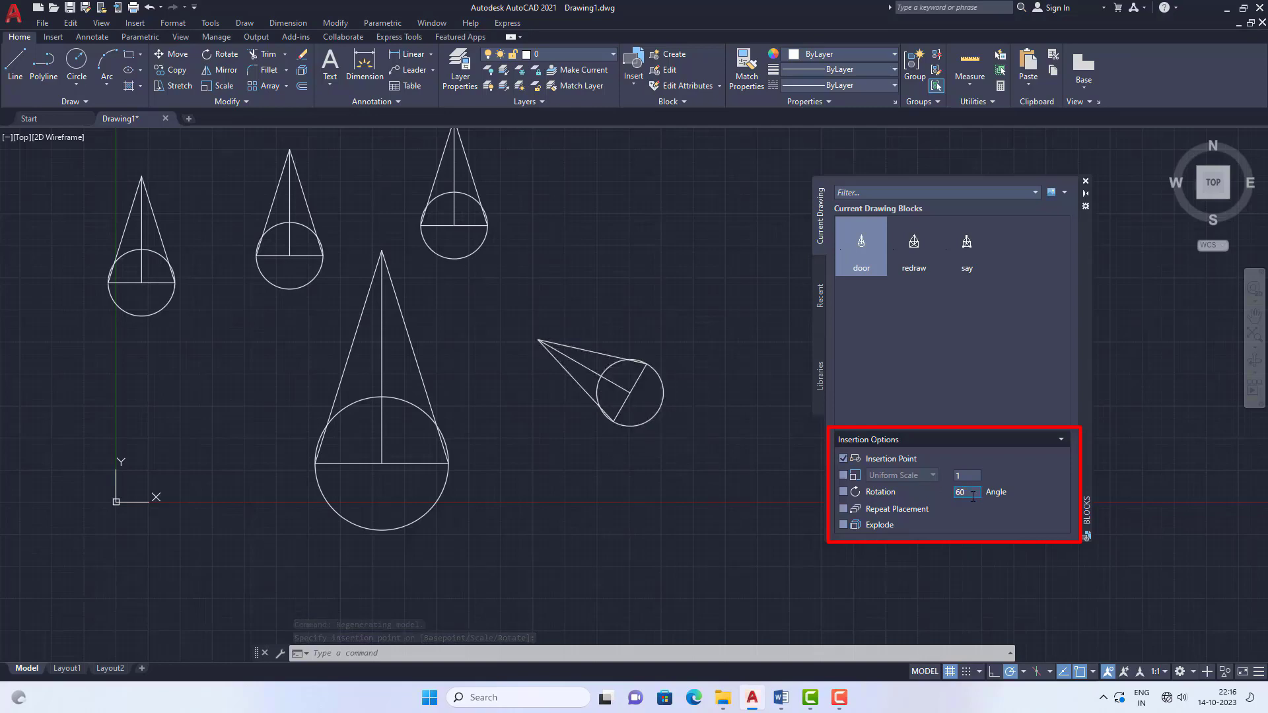
{"action": "type", "text": "6"}
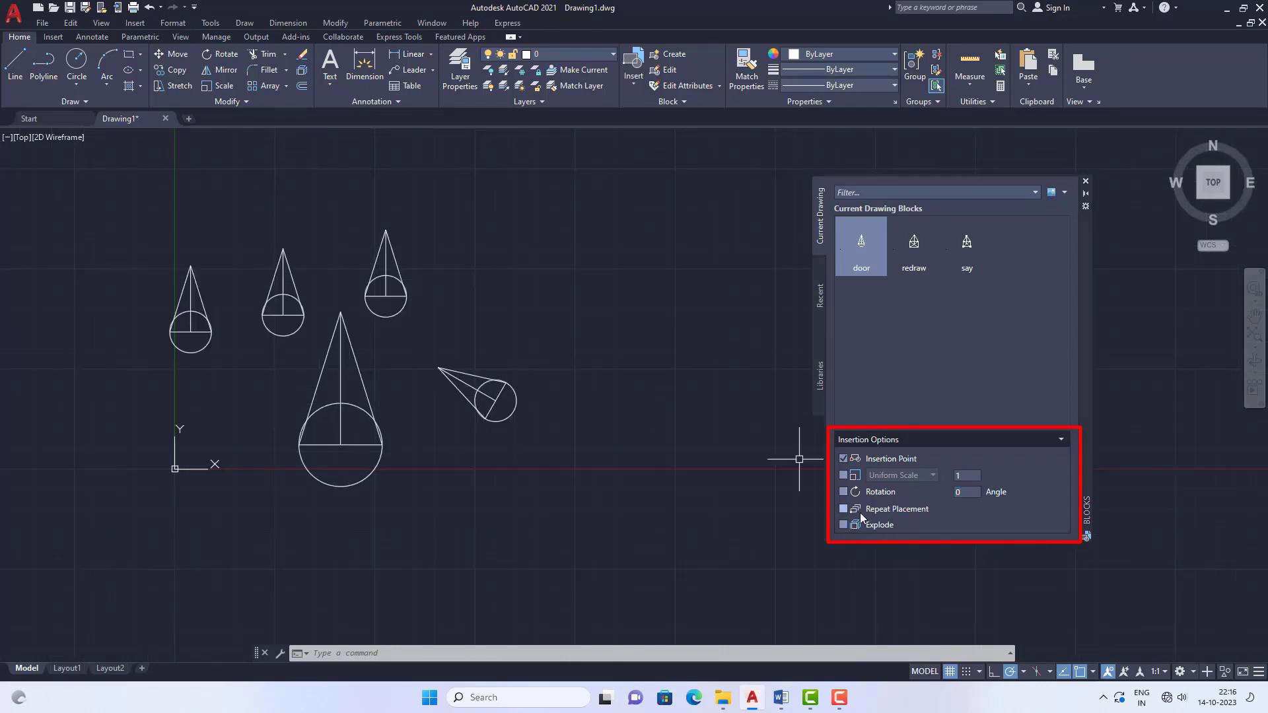
{"action": "left_click", "coordinate": [864, 266]}
{"action": "left_click", "coordinate": [567, 266]}
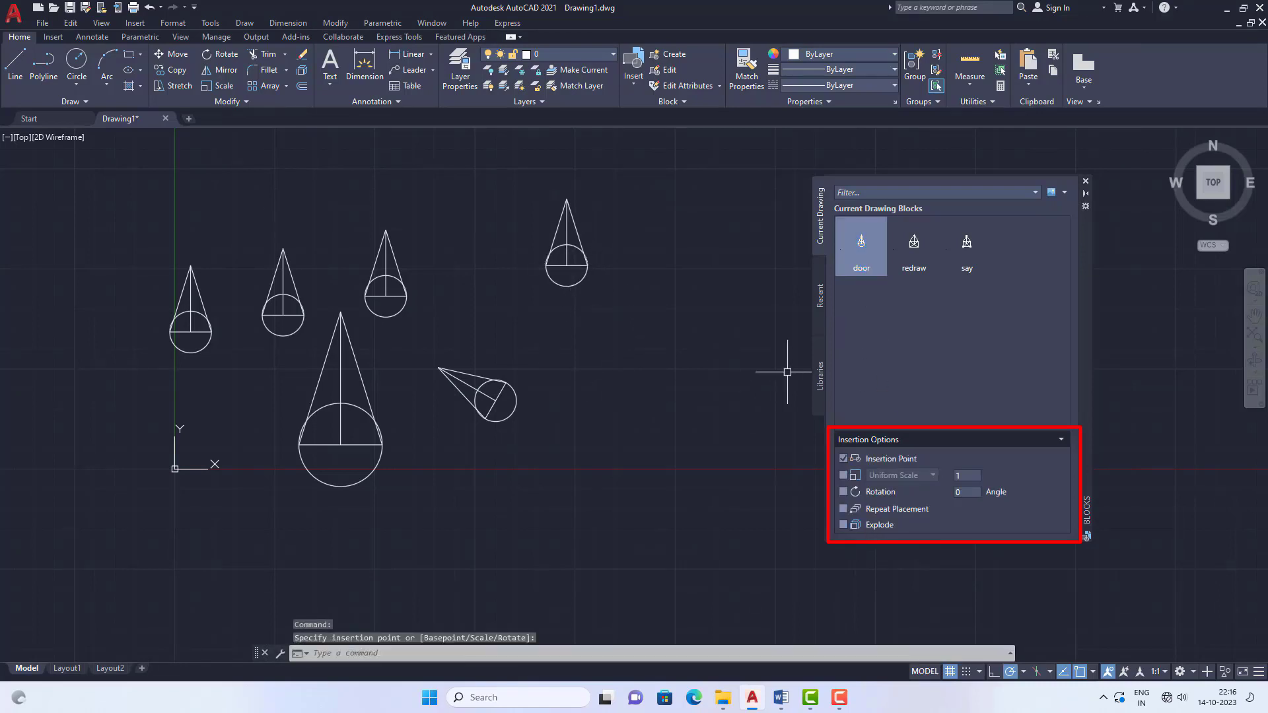
Enable Repeat Placement and insert nine more door blocks around the last one in a single run, ending the insertion.
{"action": "middle_click_drag", "start_coordinate": [594, 364], "coordinate": [530, 373]}
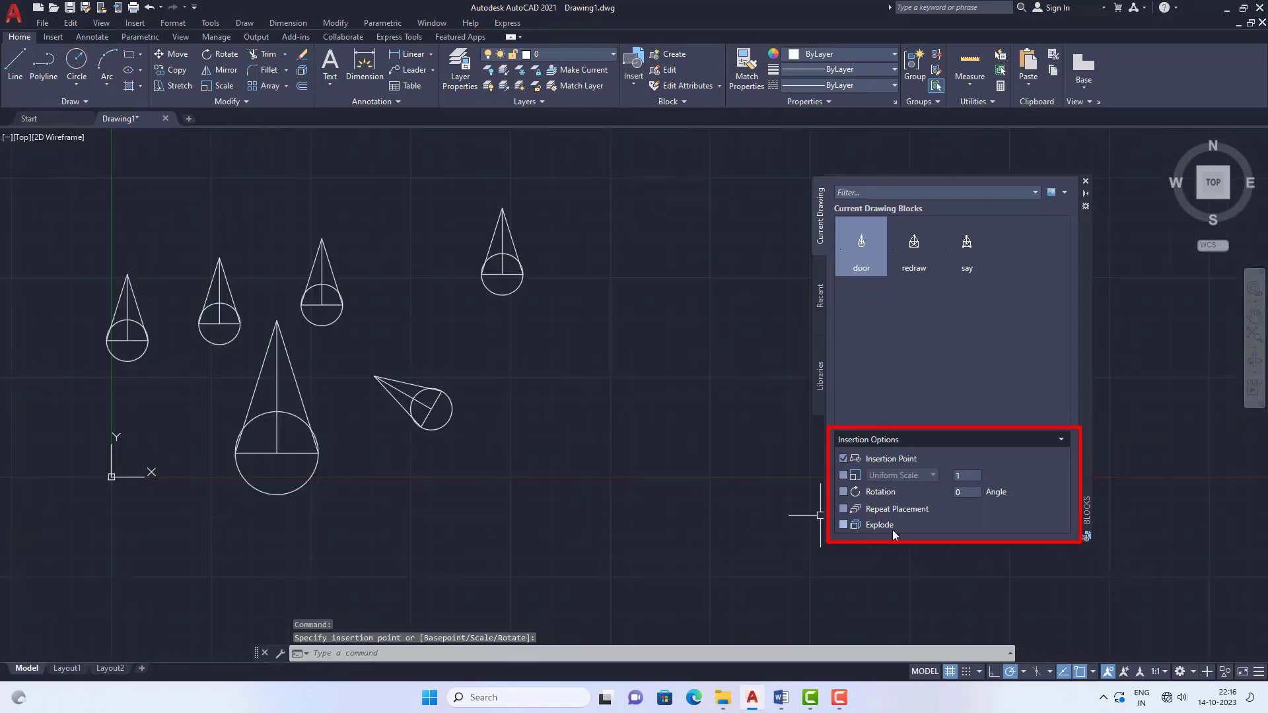
{"action": "left_click", "coordinate": [844, 510]}
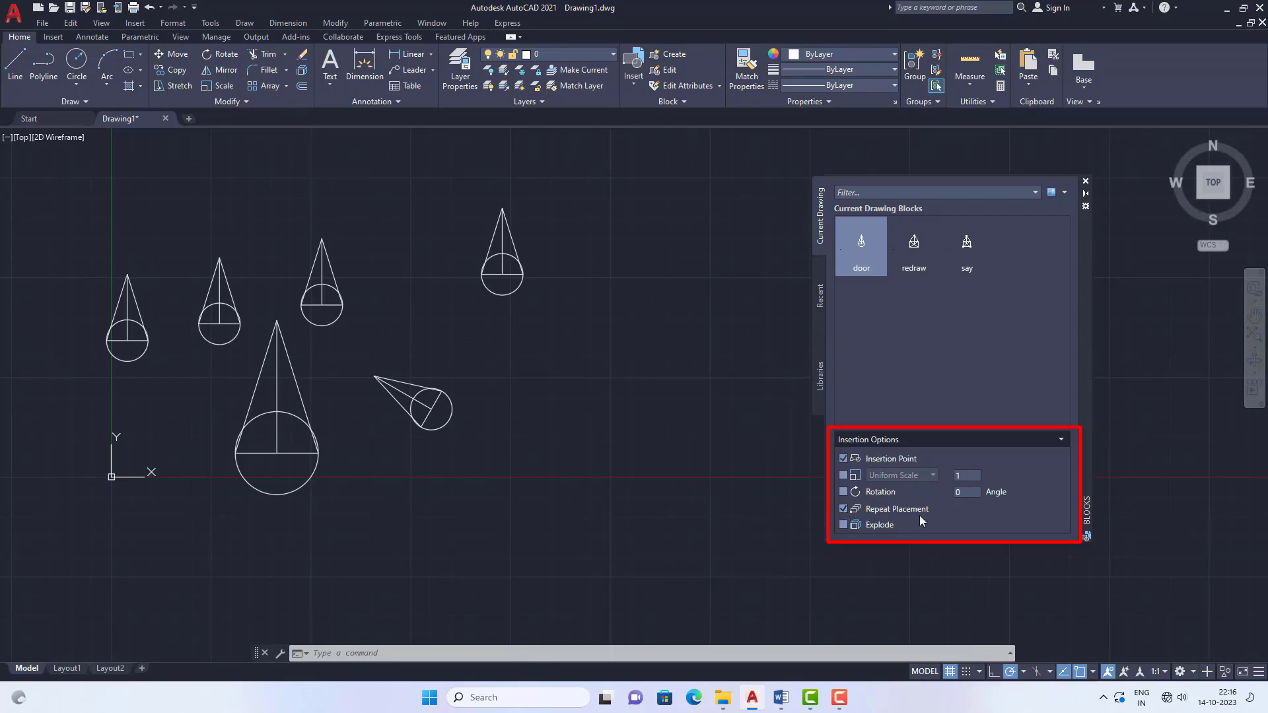
{"action": "left_click", "coordinate": [863, 246]}
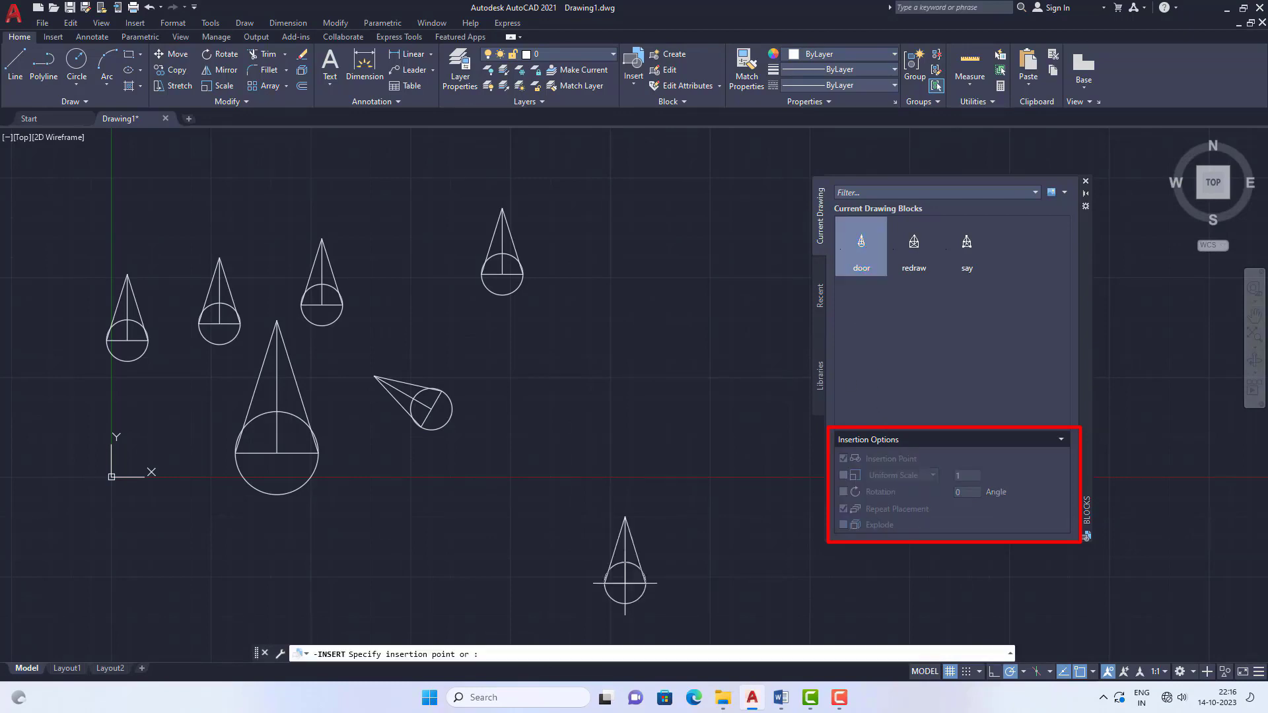
{"action": "left_click", "coordinate": [607, 261]}
{"action": "left_click", "coordinate": [596, 379]}
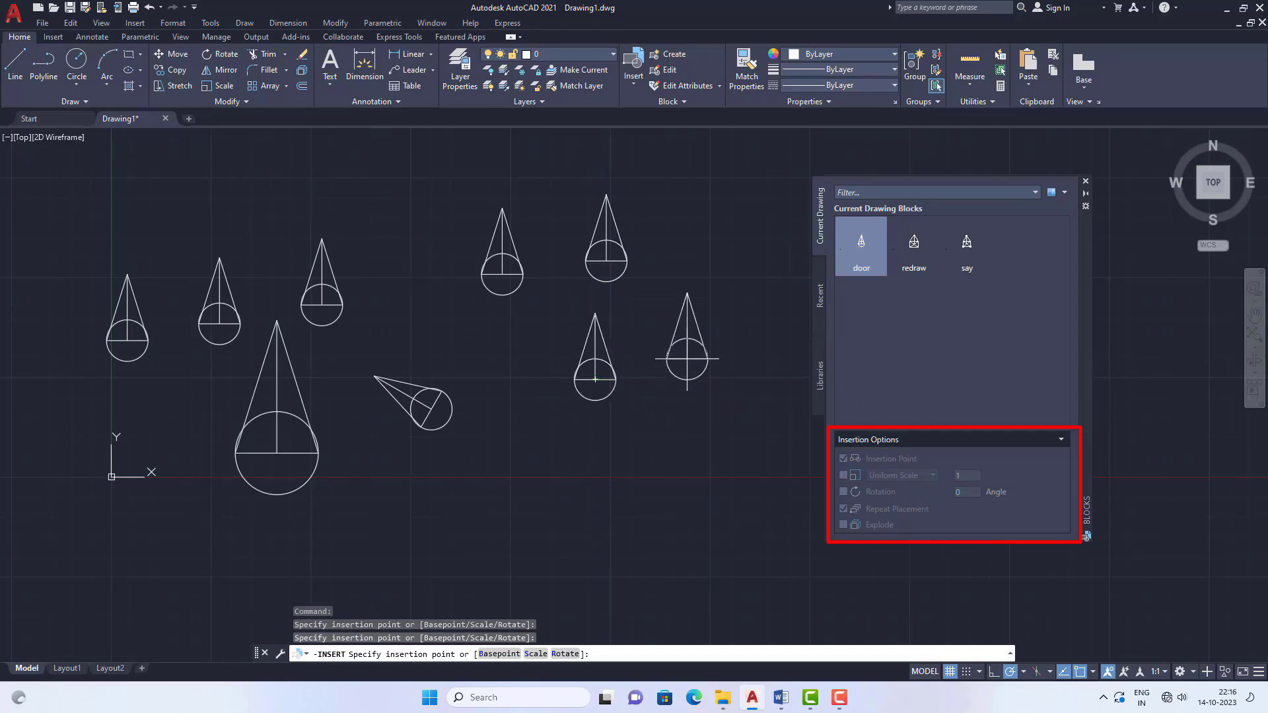
{"action": "left_click", "coordinate": [689, 354]}
{"action": "left_click", "coordinate": [708, 227]}
{"action": "left_click", "coordinate": [533, 526]}
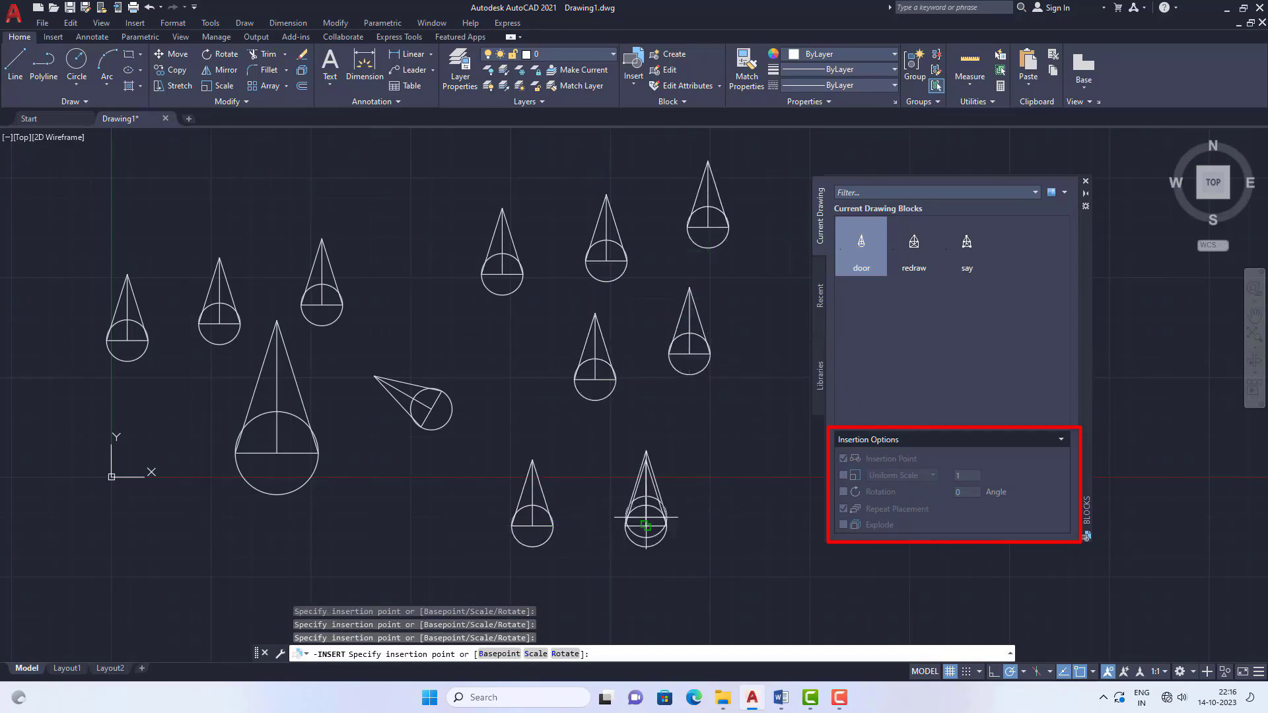
{"action": "left_click", "coordinate": [648, 529]}
{"action": "left_click", "coordinate": [741, 482]}
{"action": "scroll", "coordinate": [469, 403], "scroll_direction": "down", "scroll_amount": 2}
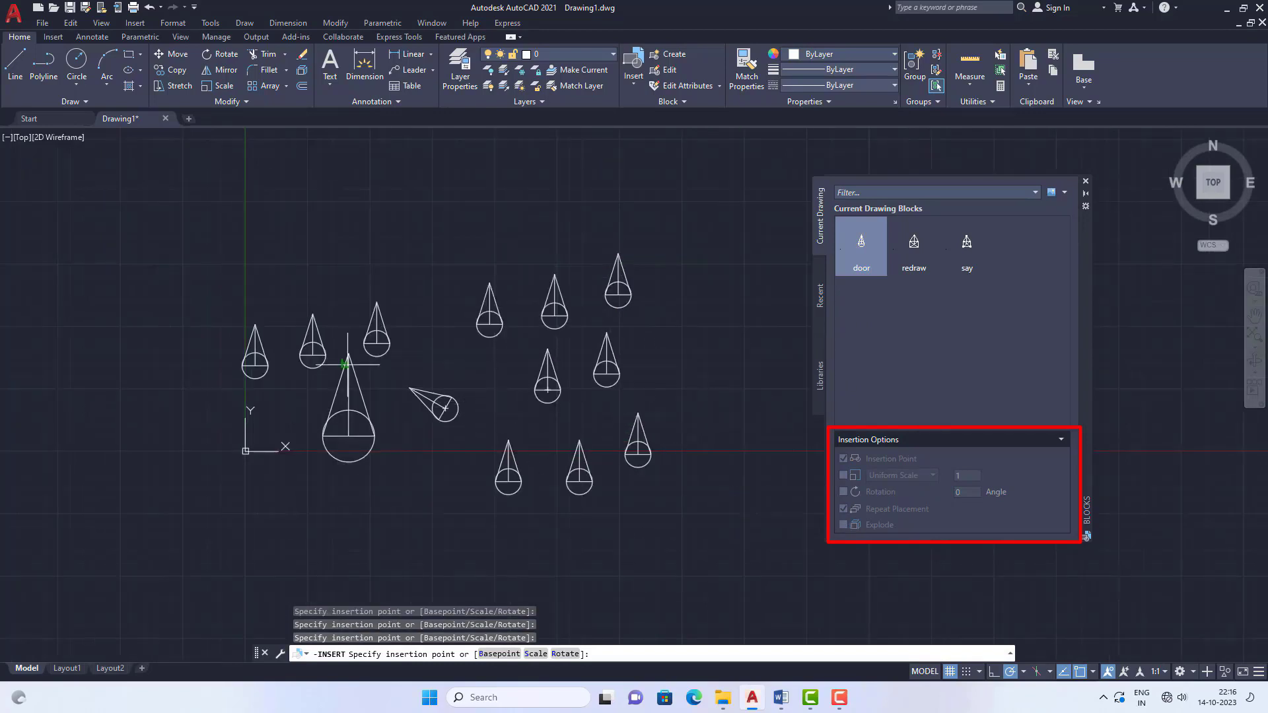
{"action": "scroll", "coordinate": [344, 357], "scroll_direction": "down", "scroll_amount": 2}
{"action": "scroll", "coordinate": [445, 362], "scroll_direction": "up", "scroll_amount": 4}
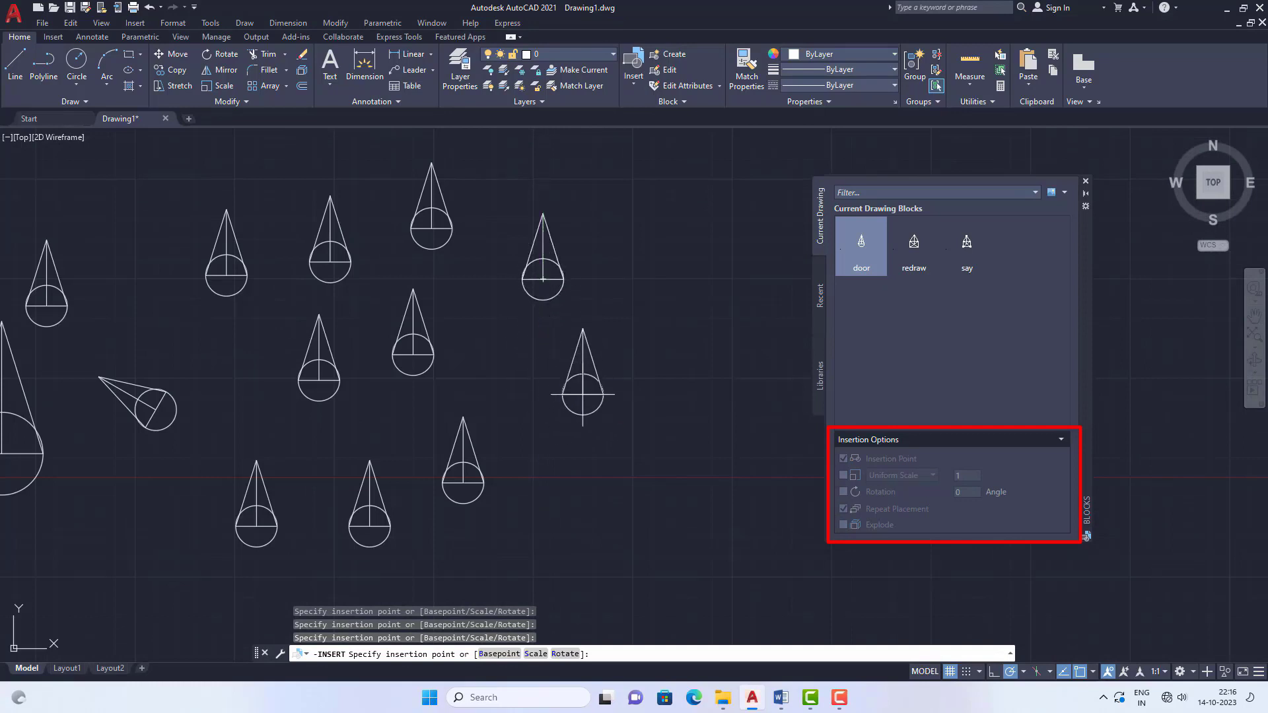
{"action": "left_click", "coordinate": [567, 392]}
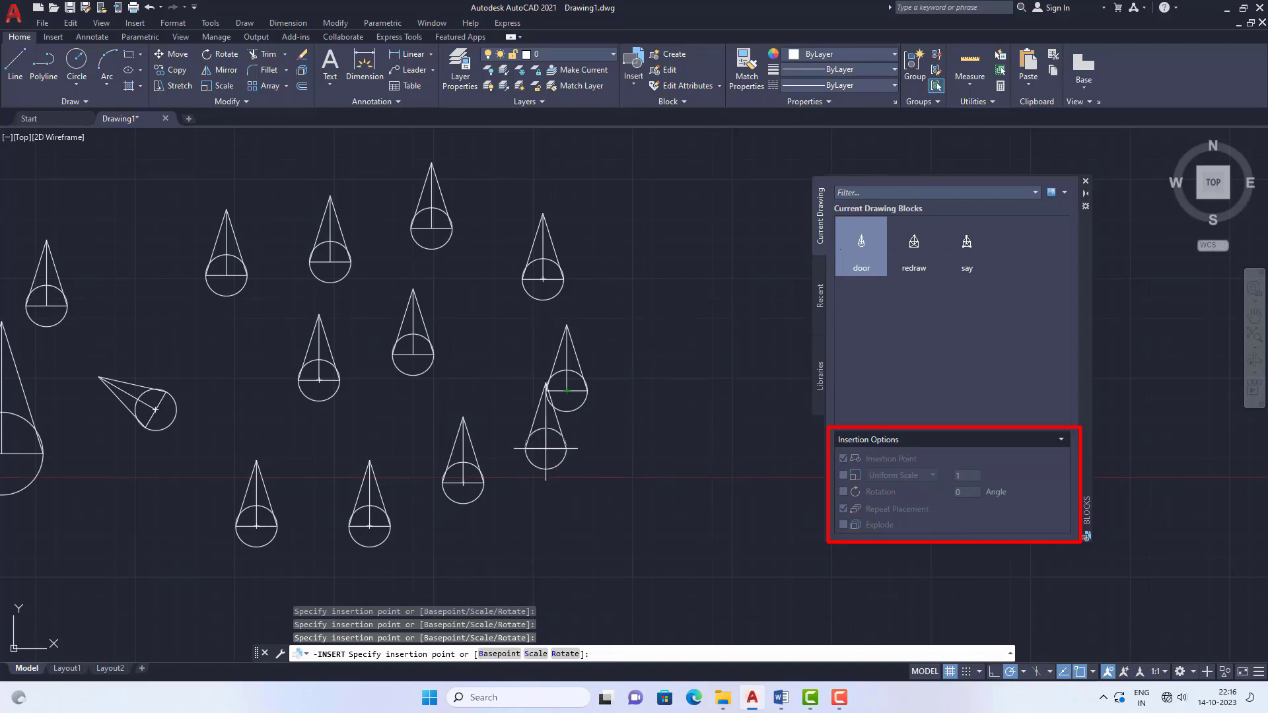
{"action": "key", "text": "Escape"}
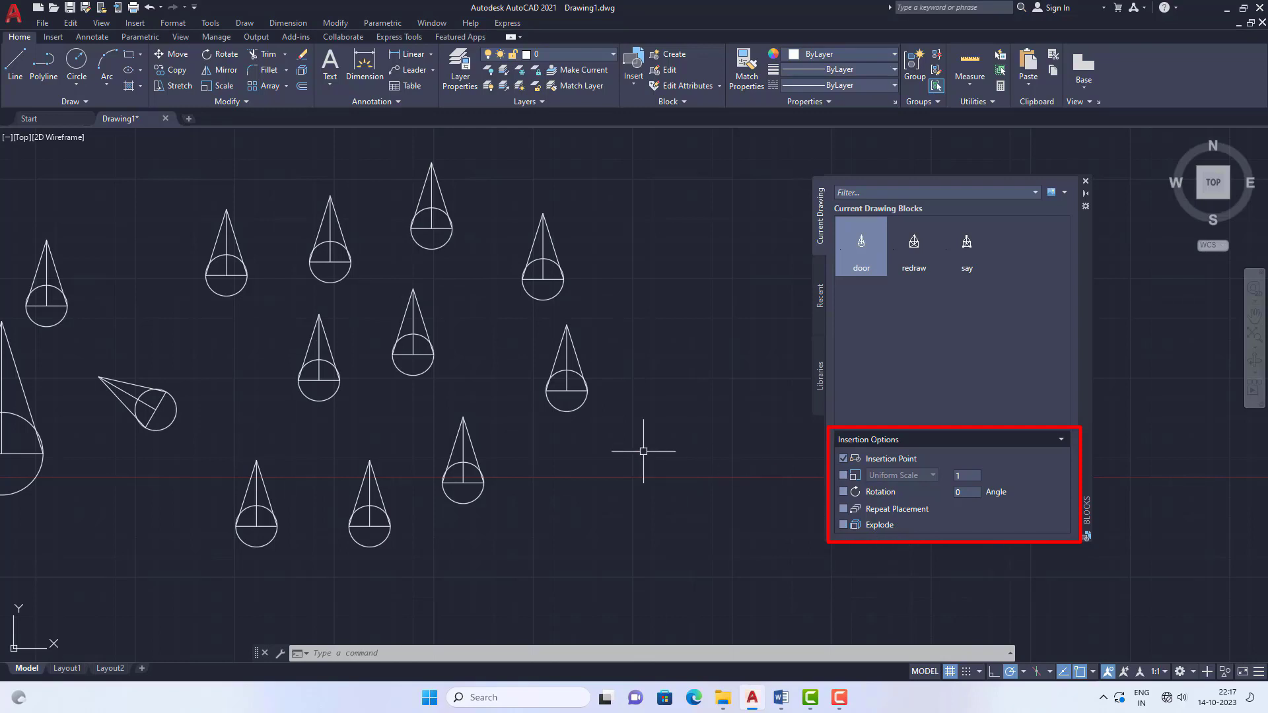
Select four of the repeated door blocks to check that each one is a single object, and clear the selection.
{"action": "left_click", "coordinate": [566, 340]}
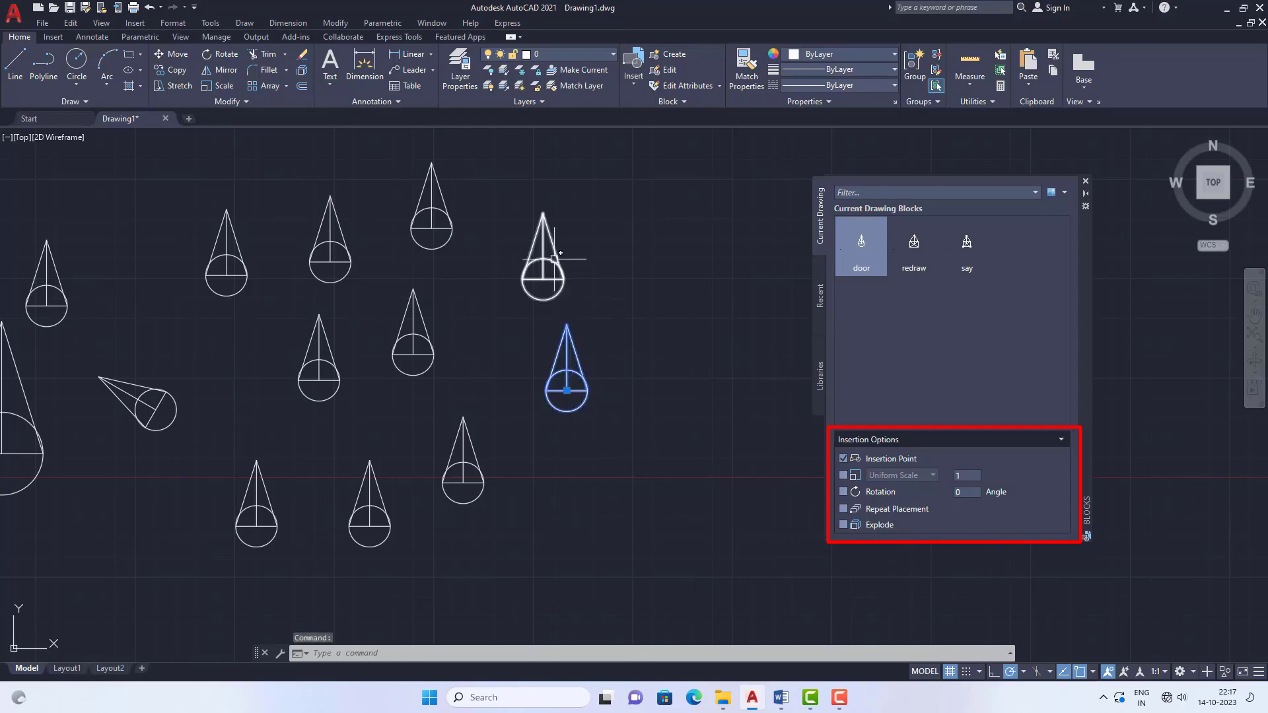
{"action": "left_click", "coordinate": [560, 286]}
{"action": "left_click", "coordinate": [443, 208]}
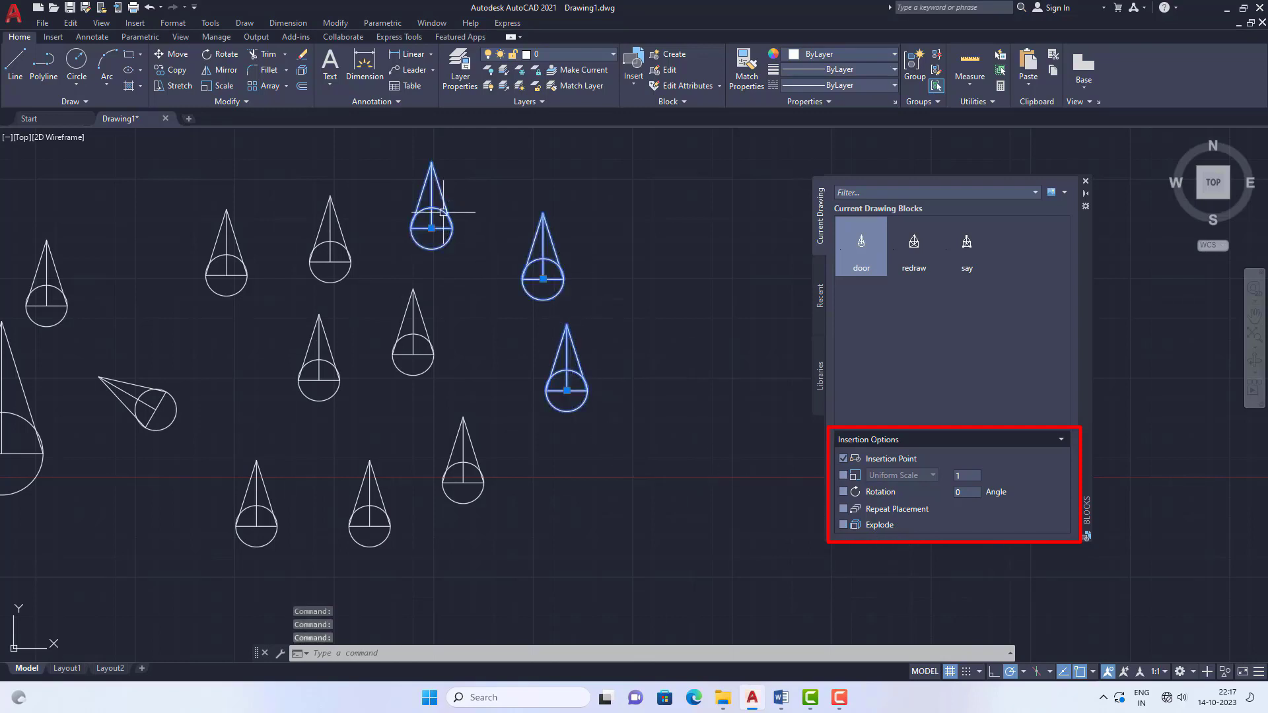
{"action": "left_click", "coordinate": [423, 323]}
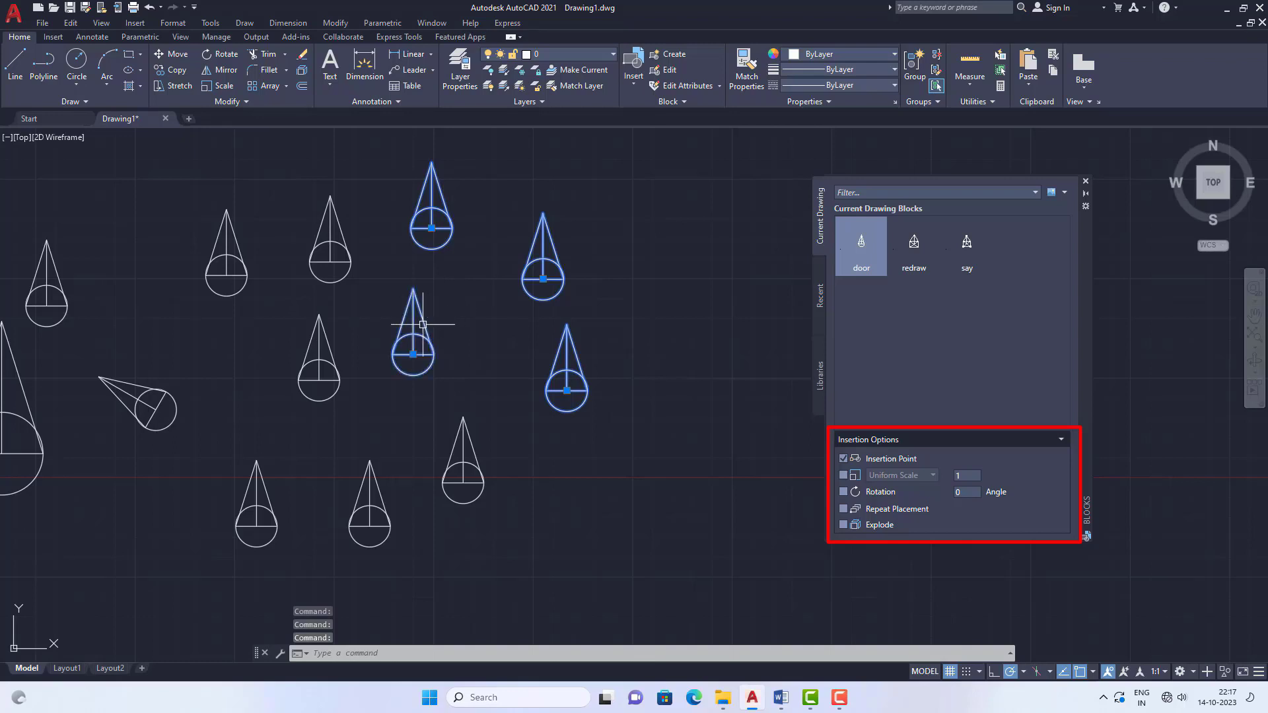
{"action": "type", "text": "111"}
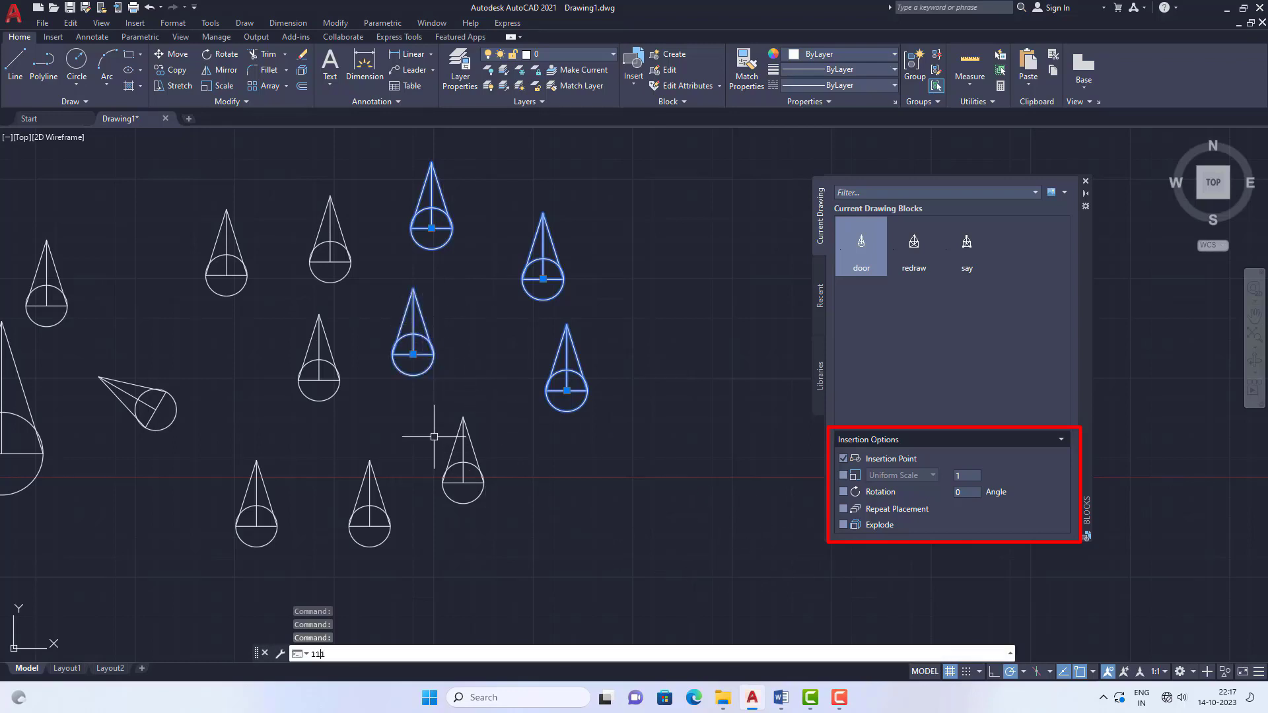
{"action": "key", "text": "Escape"}
{"action": "key", "text": "Escape"}
{"action": "key", "text": "Escape"}
Enable the Explode option and insert three door blocks beside the repeated ones as separate objects.
{"action": "scroll", "coordinate": [303, 360], "scroll_direction": "down", "scroll_amount": 4}
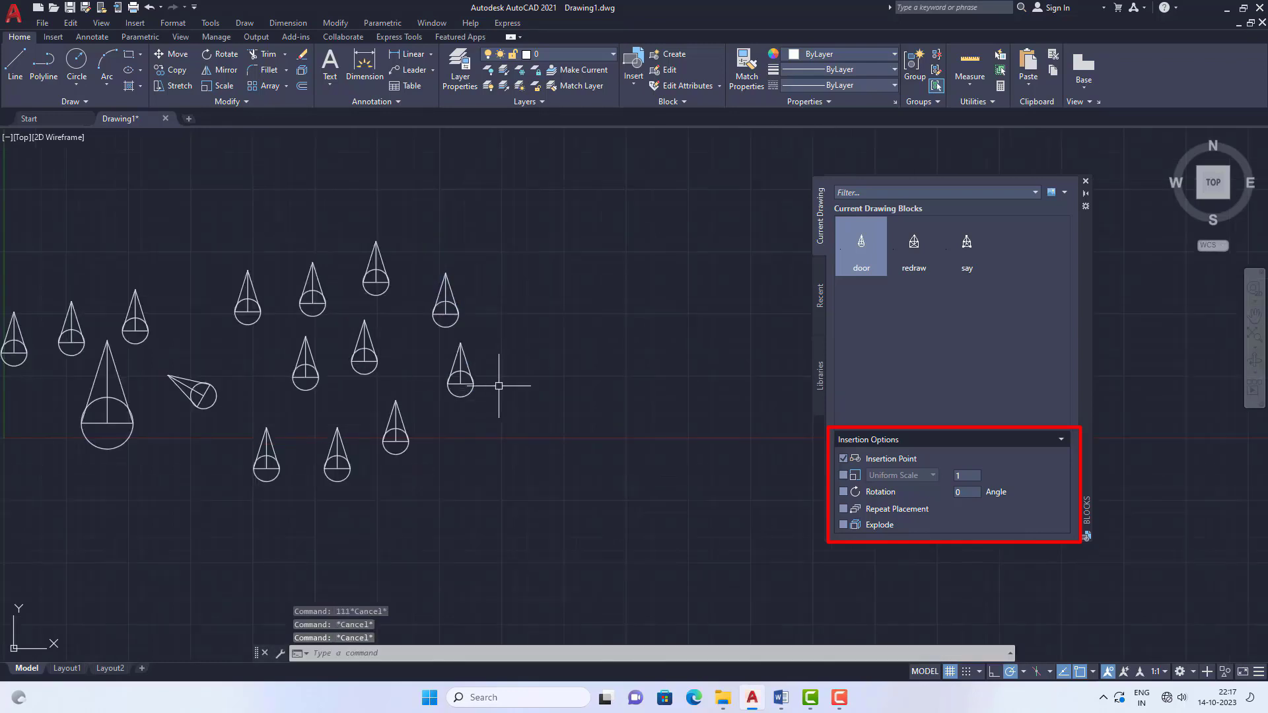
{"action": "scroll", "coordinate": [518, 350], "scroll_direction": "up", "scroll_amount": 4}
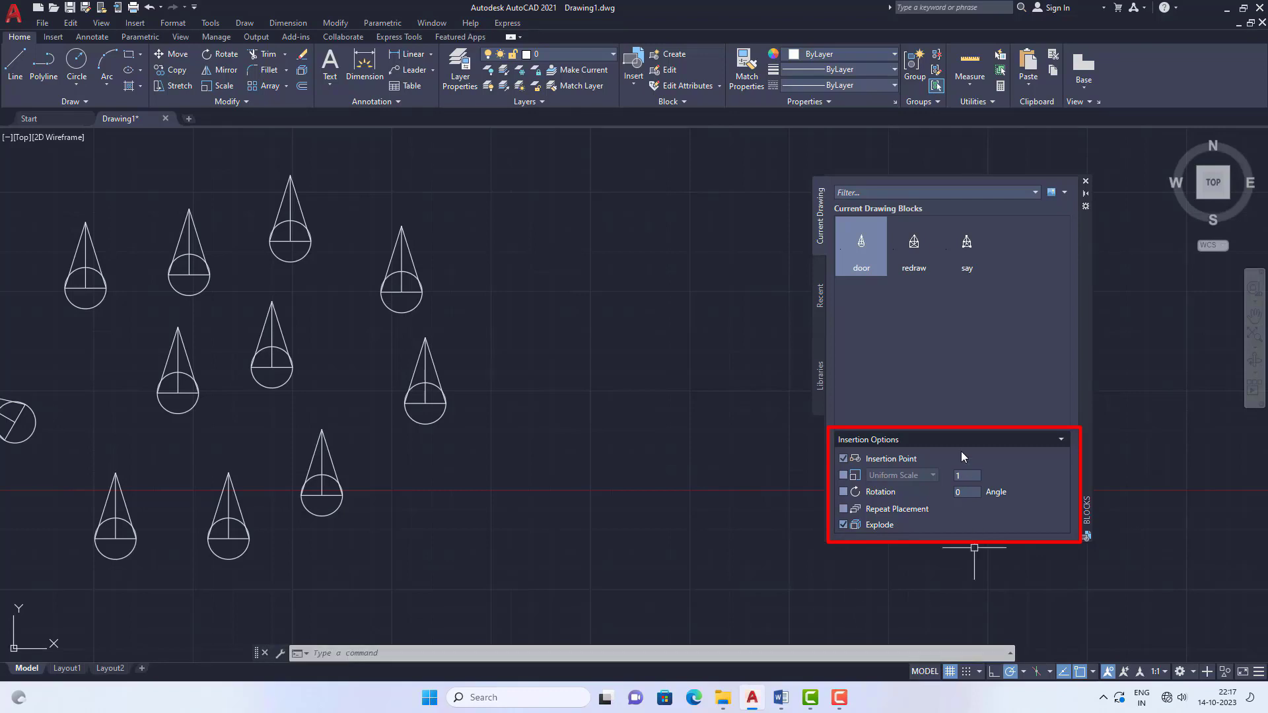
{"action": "left_click", "coordinate": [864, 247]}
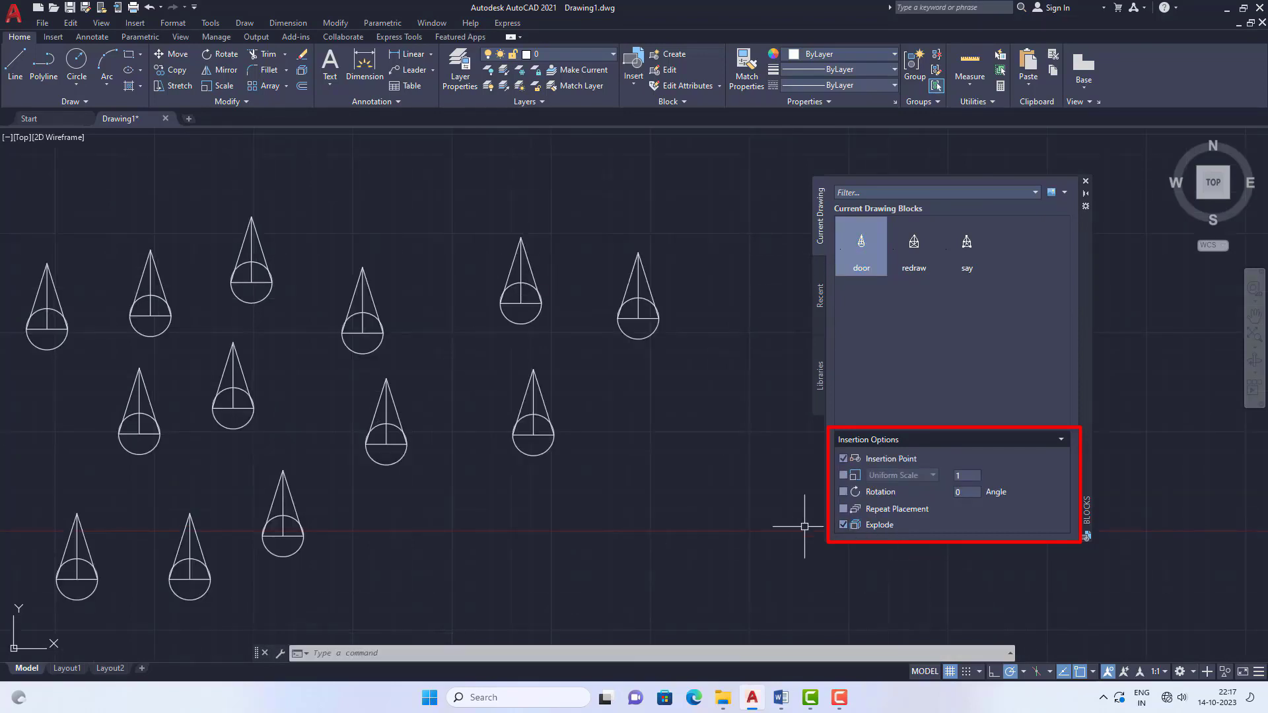
Select the individual lines and circle of an exploded door to inspect them, turn off the Explode option and clear the selection.
{"action": "scroll", "coordinate": [649, 281], "scroll_direction": "up", "scroll_amount": 2}
{"action": "left_click", "coordinate": [642, 271]}
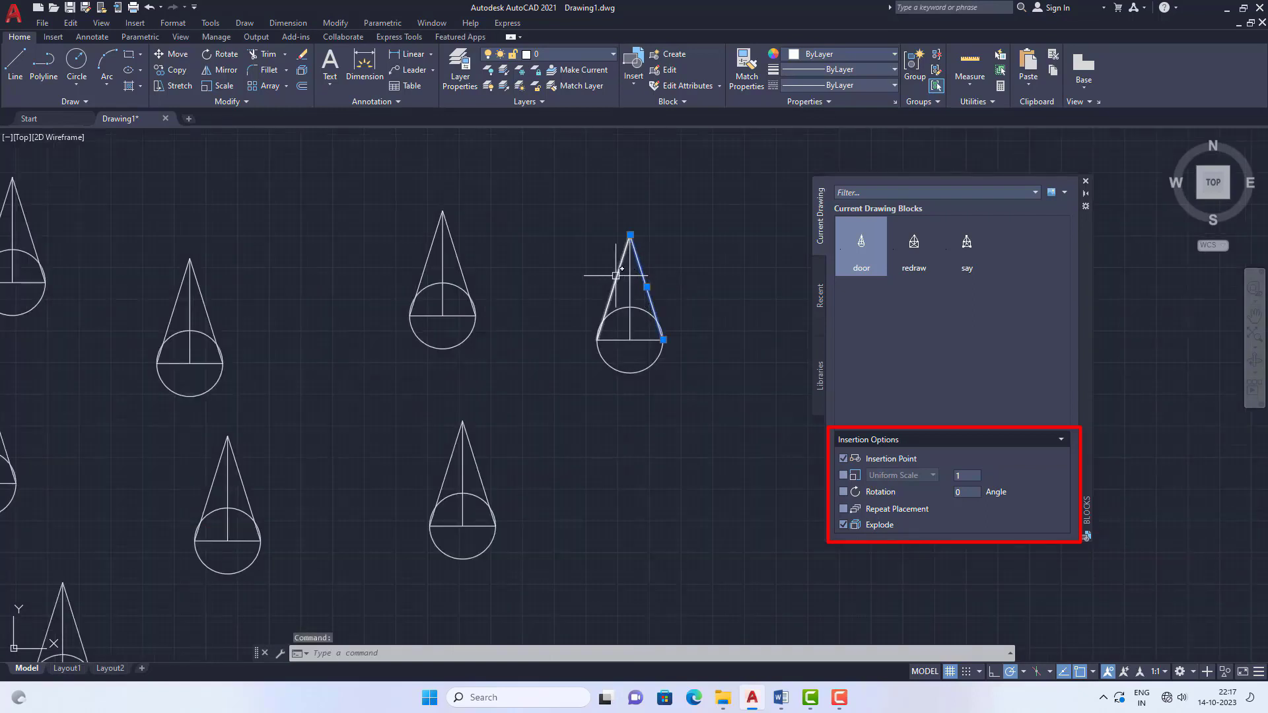
{"action": "left_click", "coordinate": [616, 275]}
{"action": "left_click", "coordinate": [631, 282]}
{"action": "left_click", "coordinate": [642, 309]}
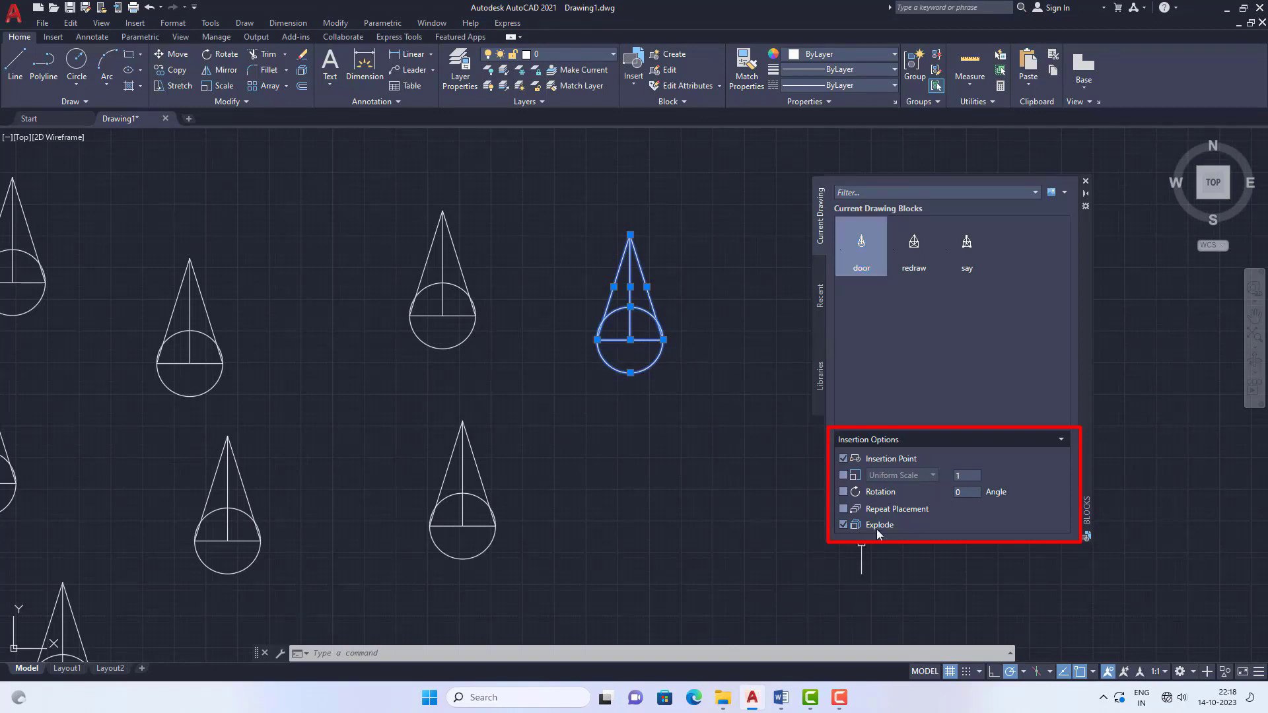
{"action": "left_click", "coordinate": [844, 525]}
{"action": "key", "text": "Escape"}
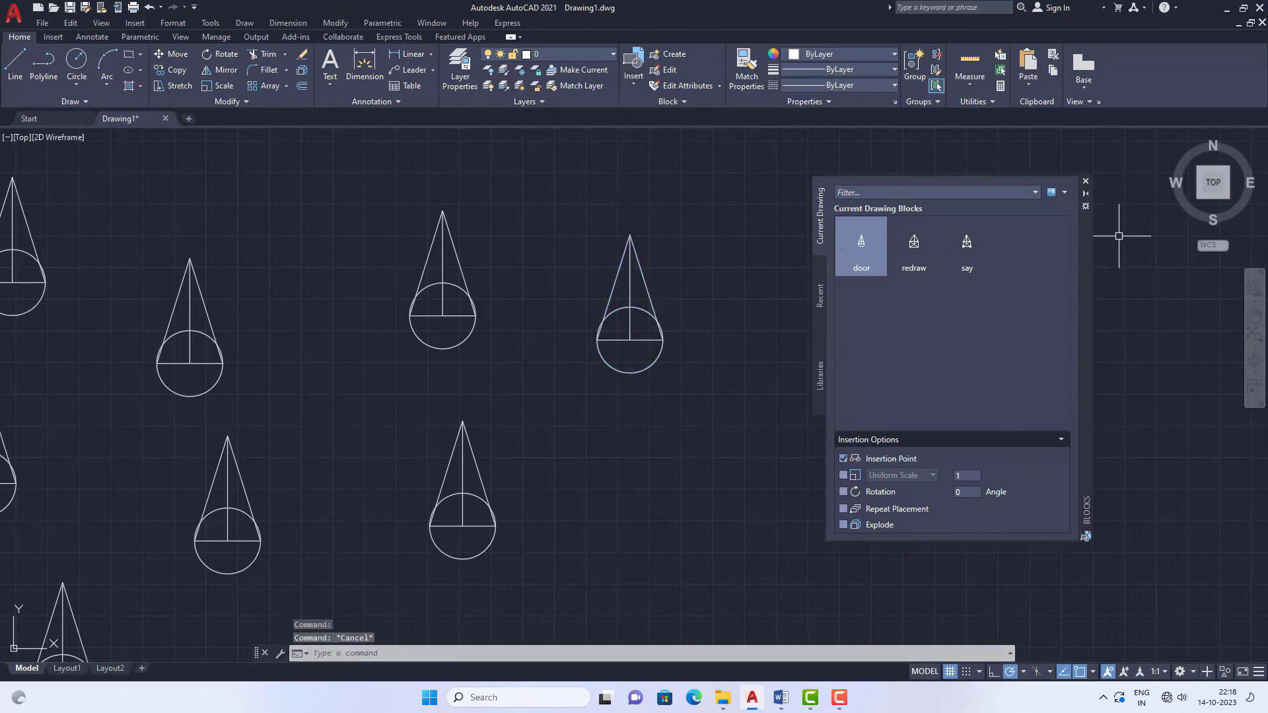
Close the Blocks palette, start a new blank drawing, and compare it with Drawing1 before returning to it.
{"action": "left_click", "coordinate": [1086, 182]}
{"action": "scroll", "coordinate": [670, 430], "scroll_direction": "down", "scroll_amount": 4}
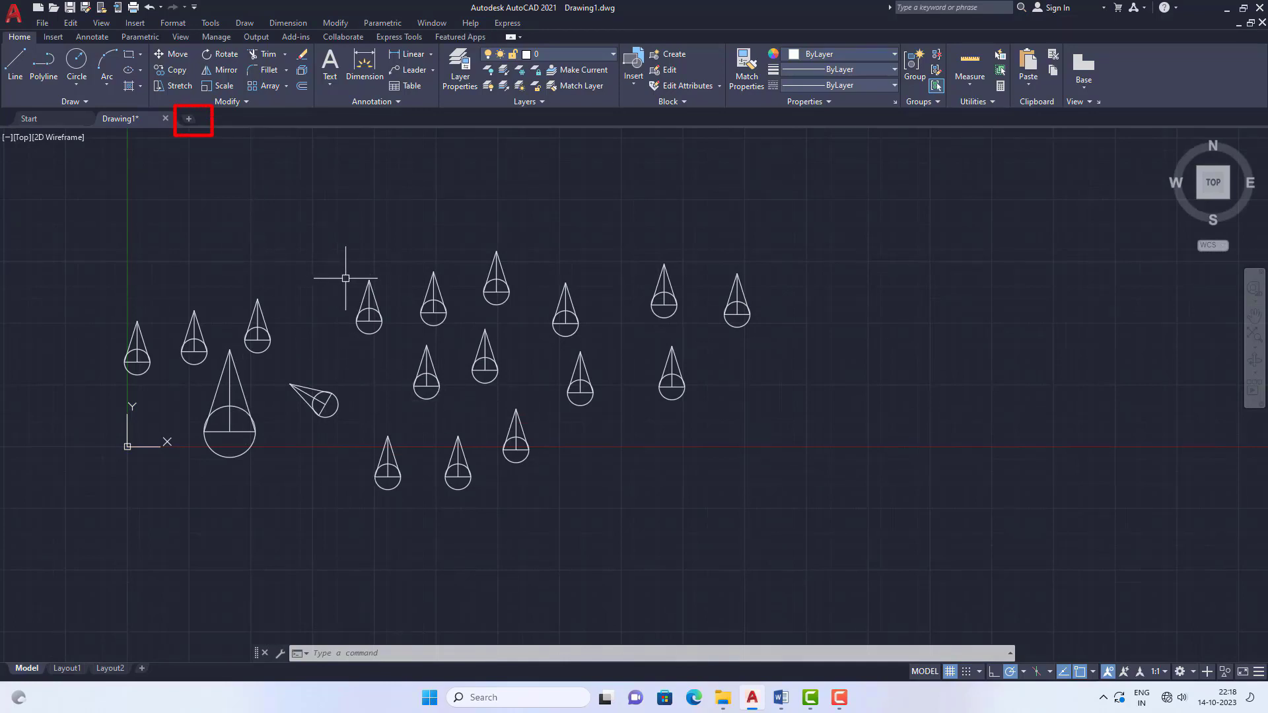
{"action": "left_click", "coordinate": [189, 119]}
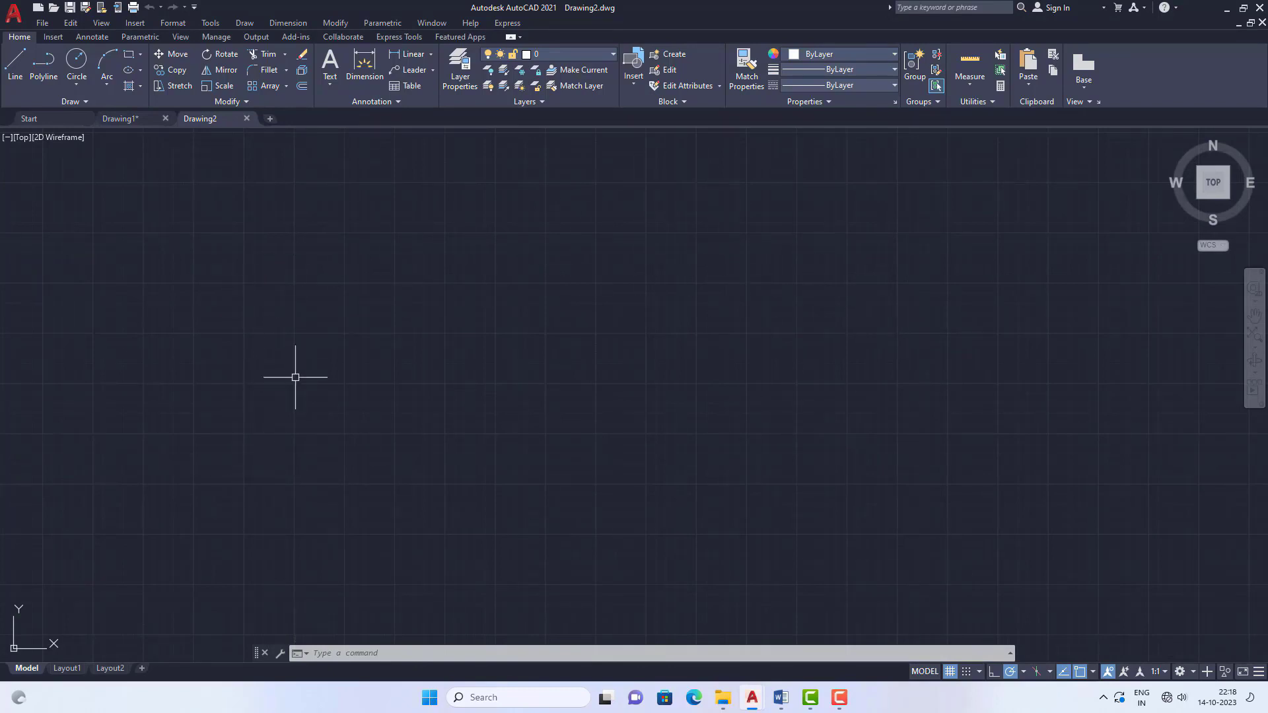
{"action": "left_click", "coordinate": [129, 119]}
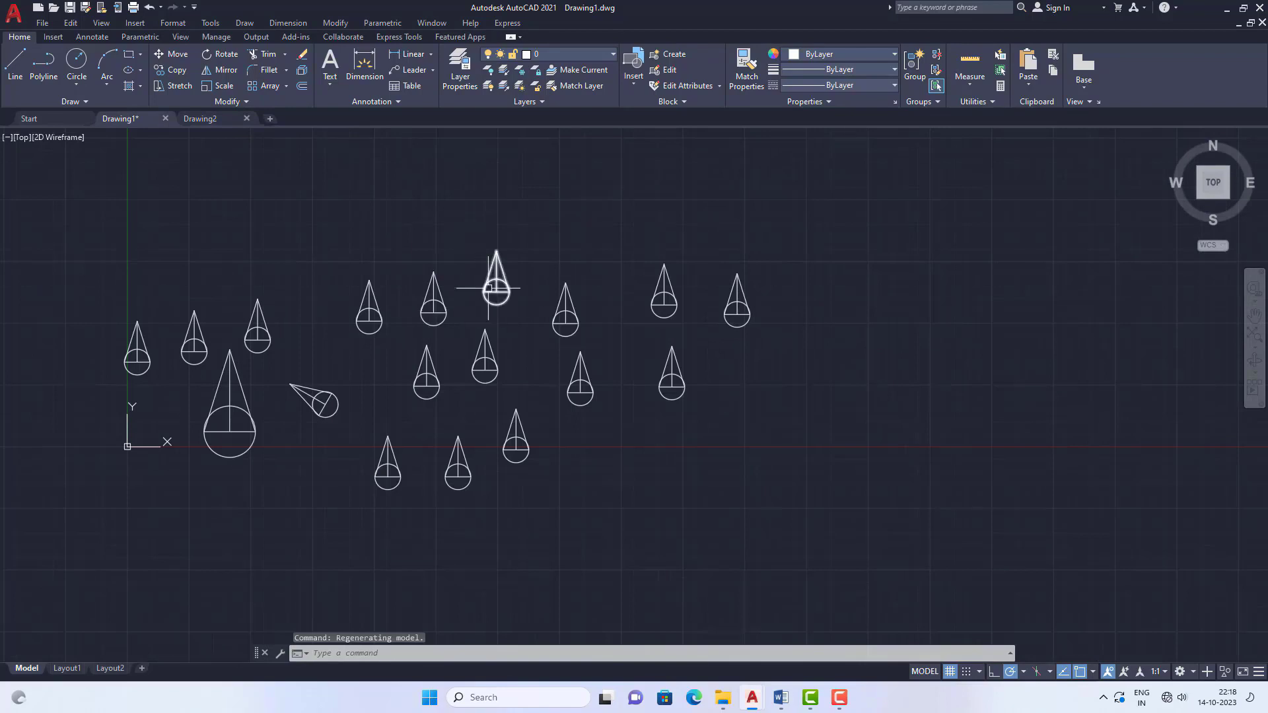
{"action": "left_click", "coordinate": [213, 119]}
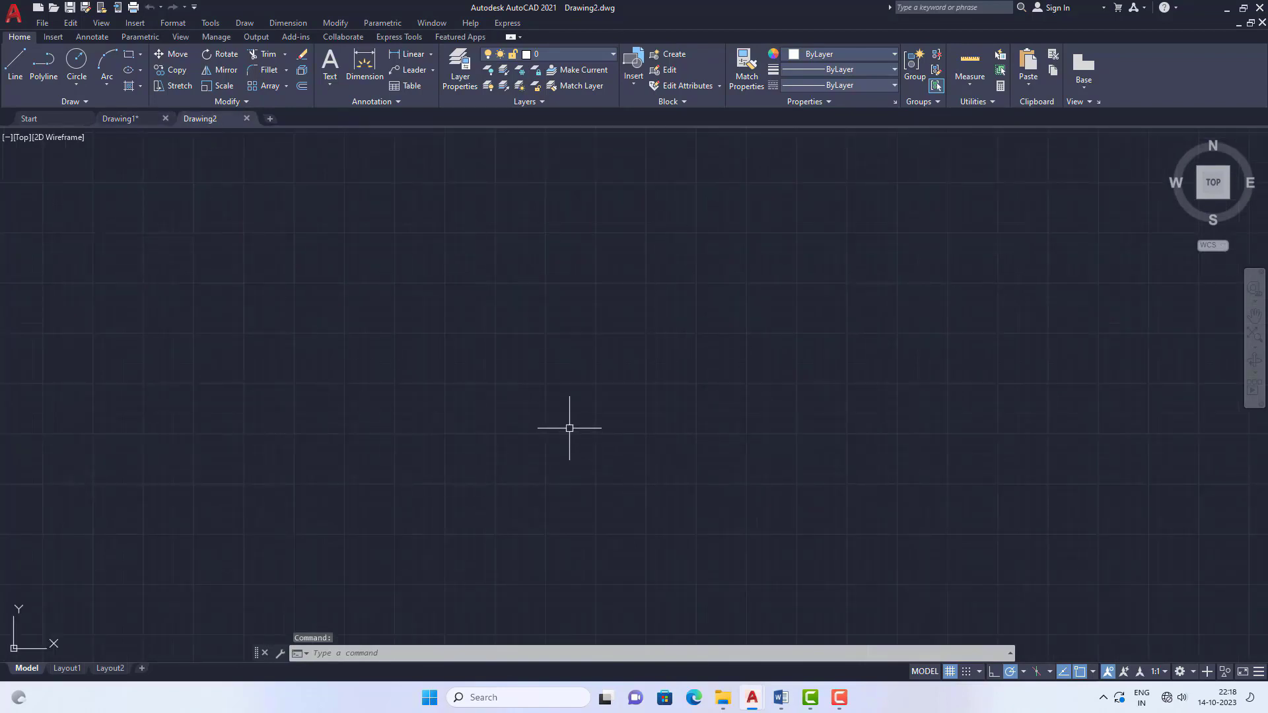
Start the INSERT command in the new drawing, preview say.dwg among the recent blocks, and close the palette.
{"action": "type", "text": "i"}
{"action": "key", "text": "Return"}
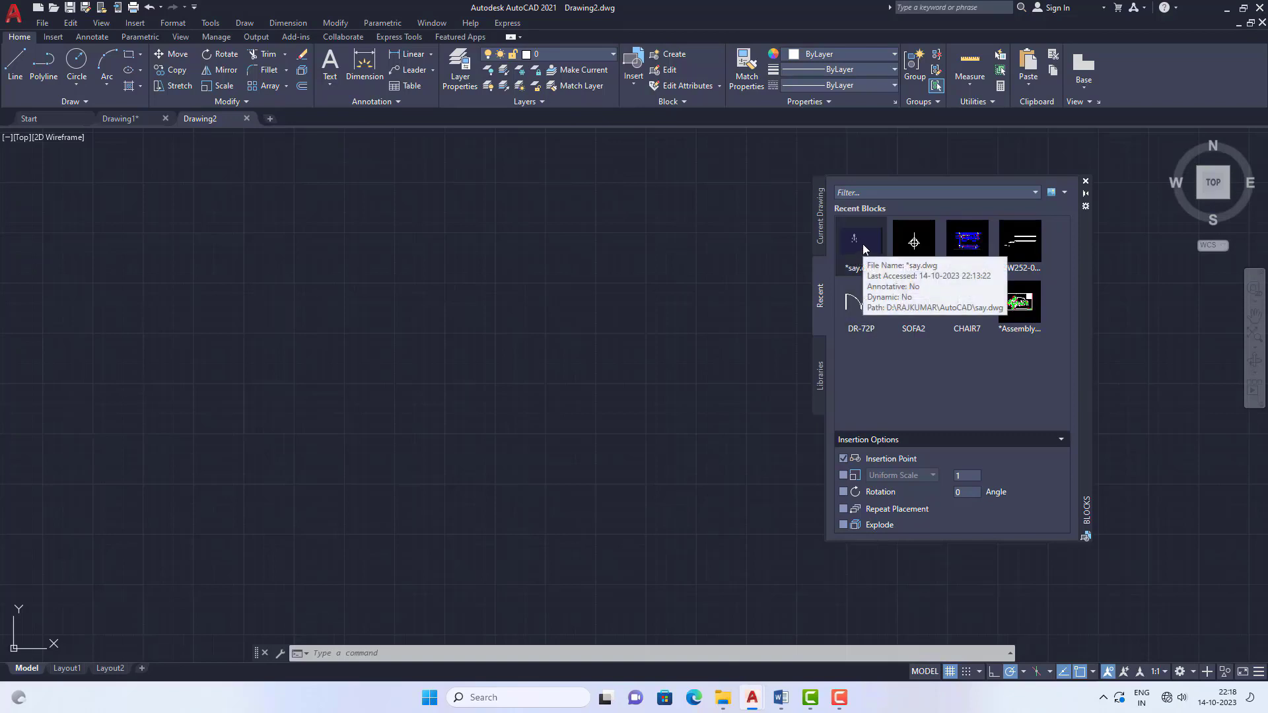
{"action": "mouse_move", "coordinate": [859, 249]}
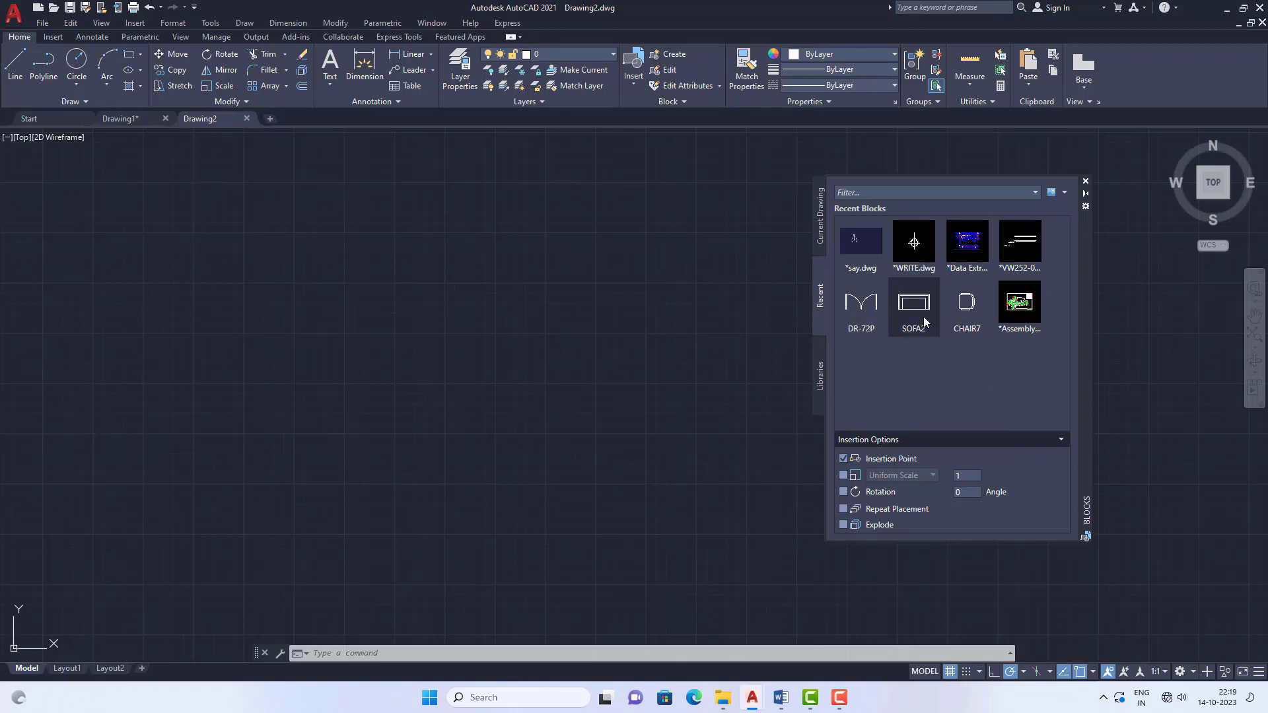
{"action": "mouse_move", "coordinate": [905, 312]}
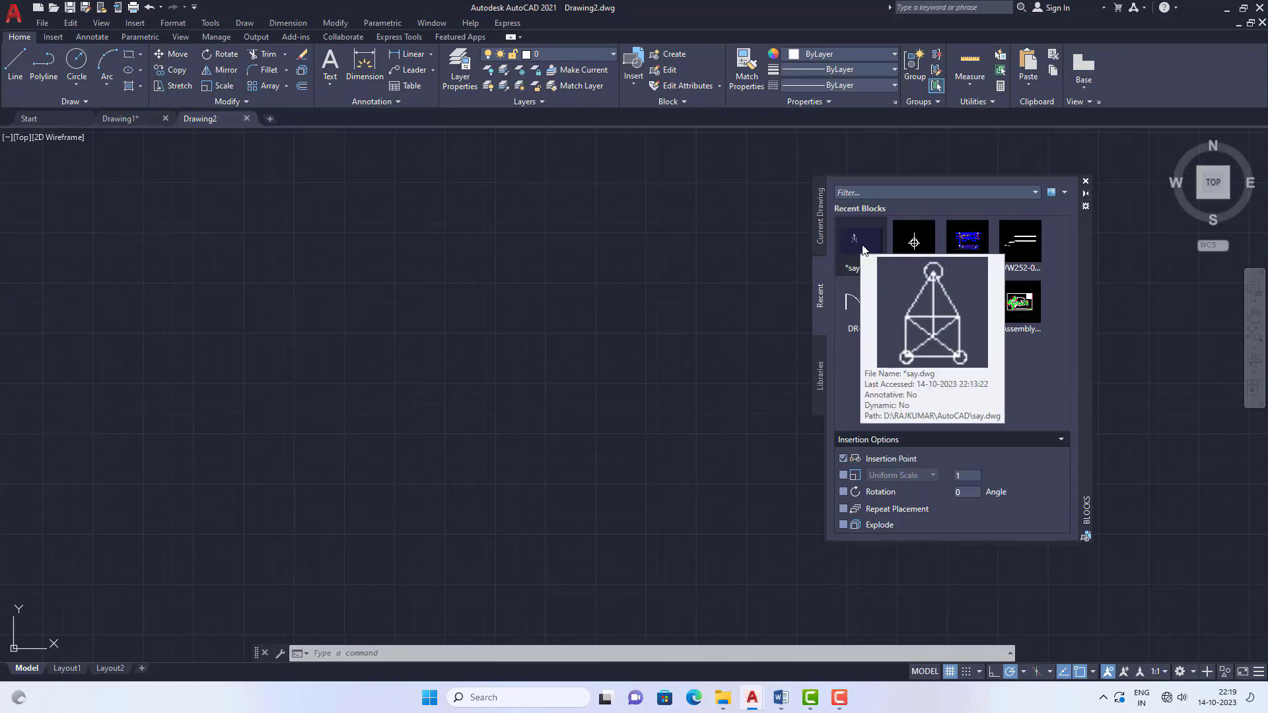
{"action": "left_click", "coordinate": [1087, 182]}
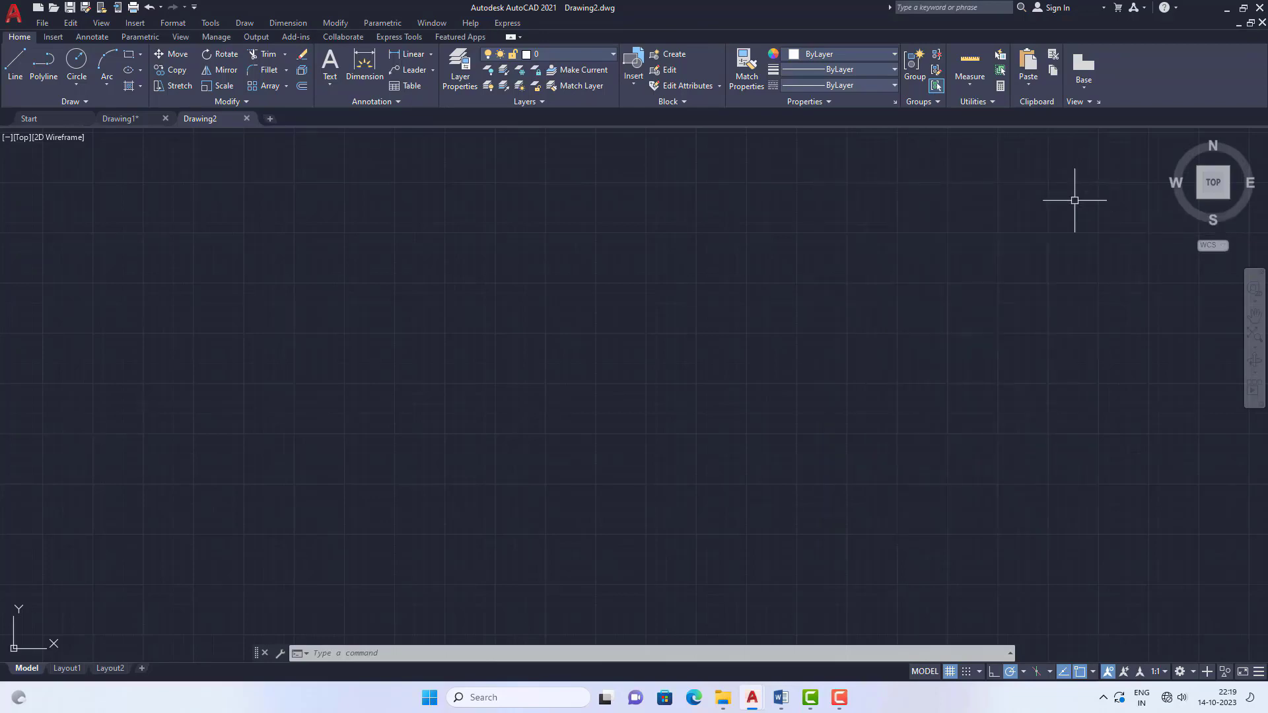
Switch to the LAYERS COMMANDS document in Word and read the section on the difference between Block and Write Block.
{"action": "left_click", "coordinate": [780, 698]}
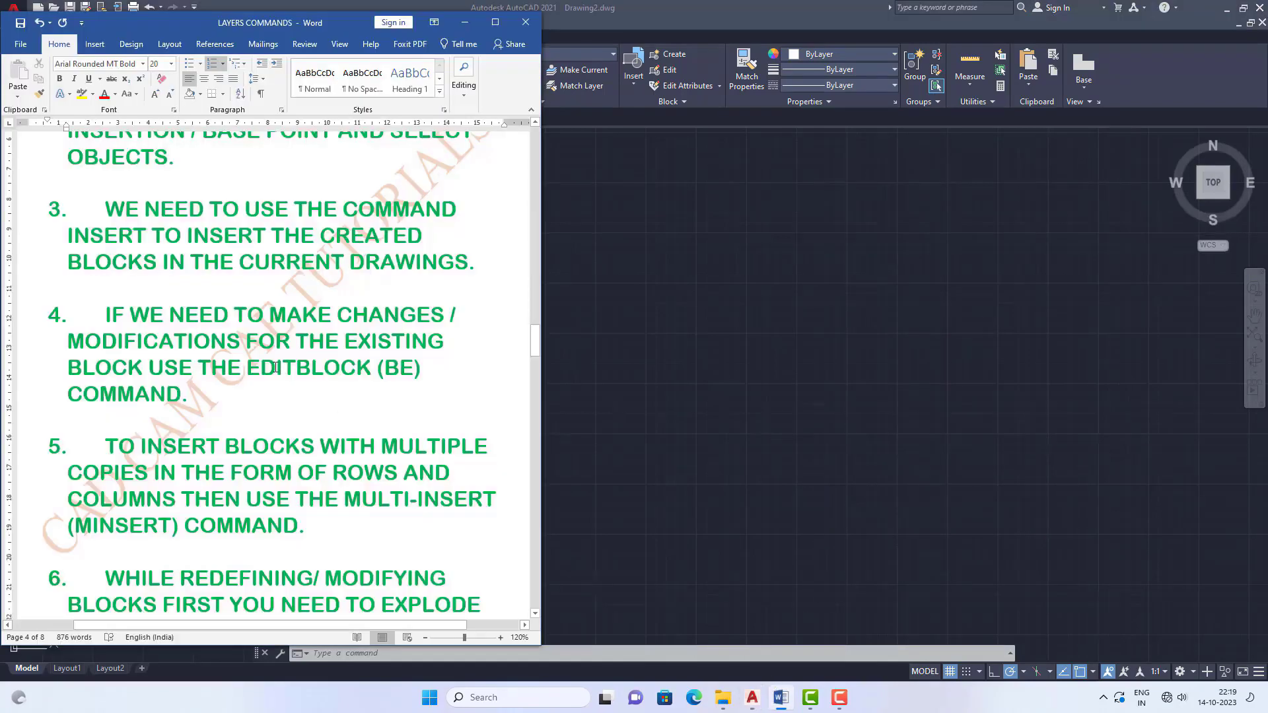
{"action": "scroll", "coordinate": [263, 265], "scroll_direction": "up", "scroll_amount": 9}
{"action": "scroll", "coordinate": [263, 265], "scroll_direction": "up", "scroll_amount": 5}
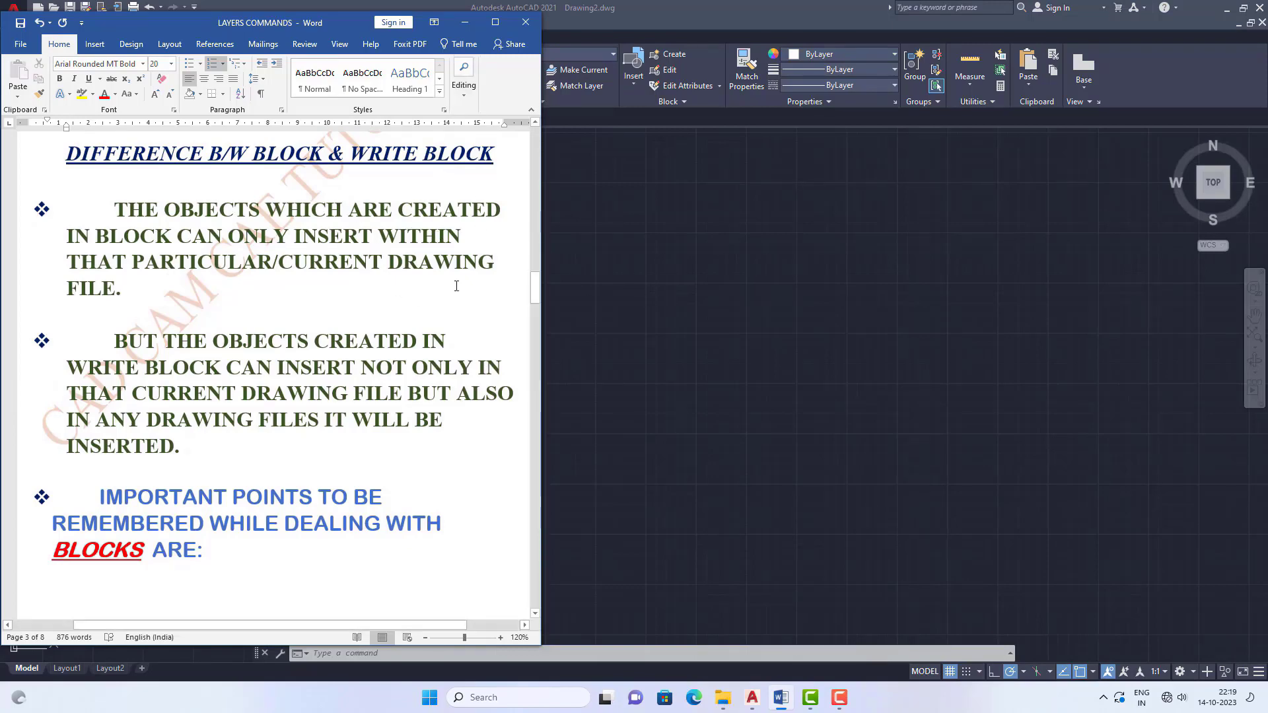
Return to Drawing1 in AutoCAD and look over the inserted door blocks.
{"action": "left_click", "coordinate": [688, 273]}
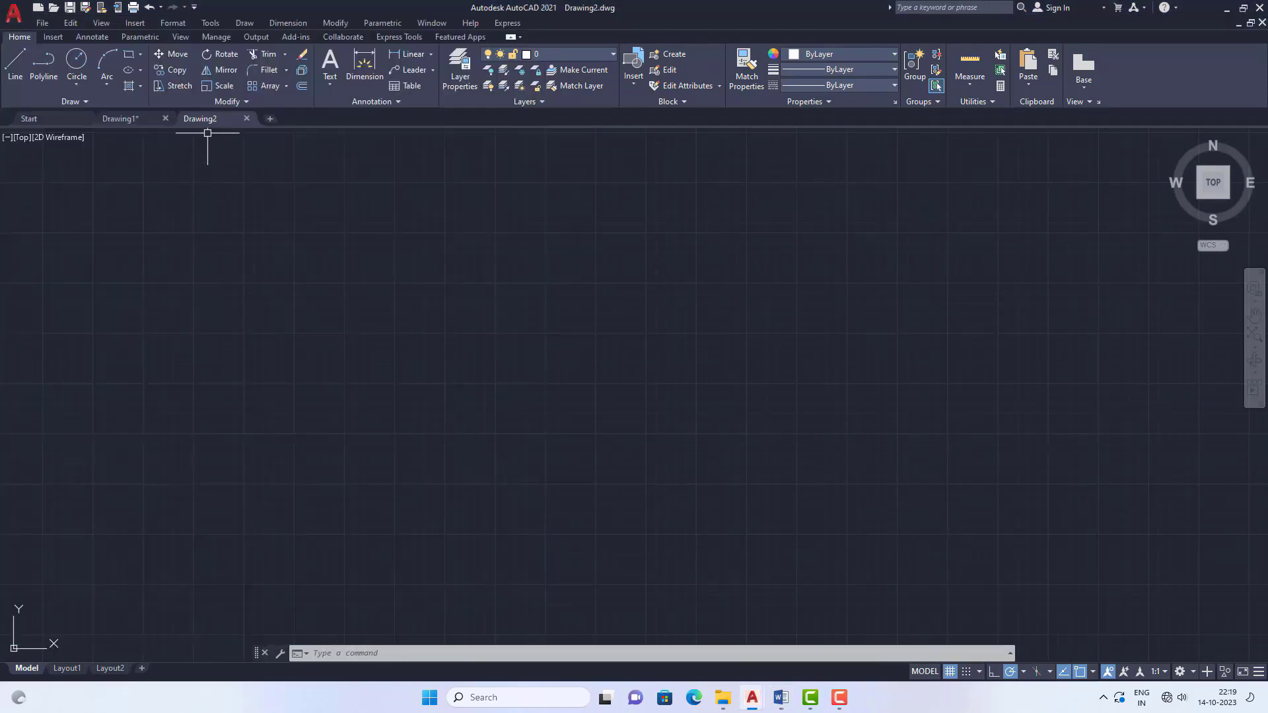
{"action": "left_click", "coordinate": [121, 117]}
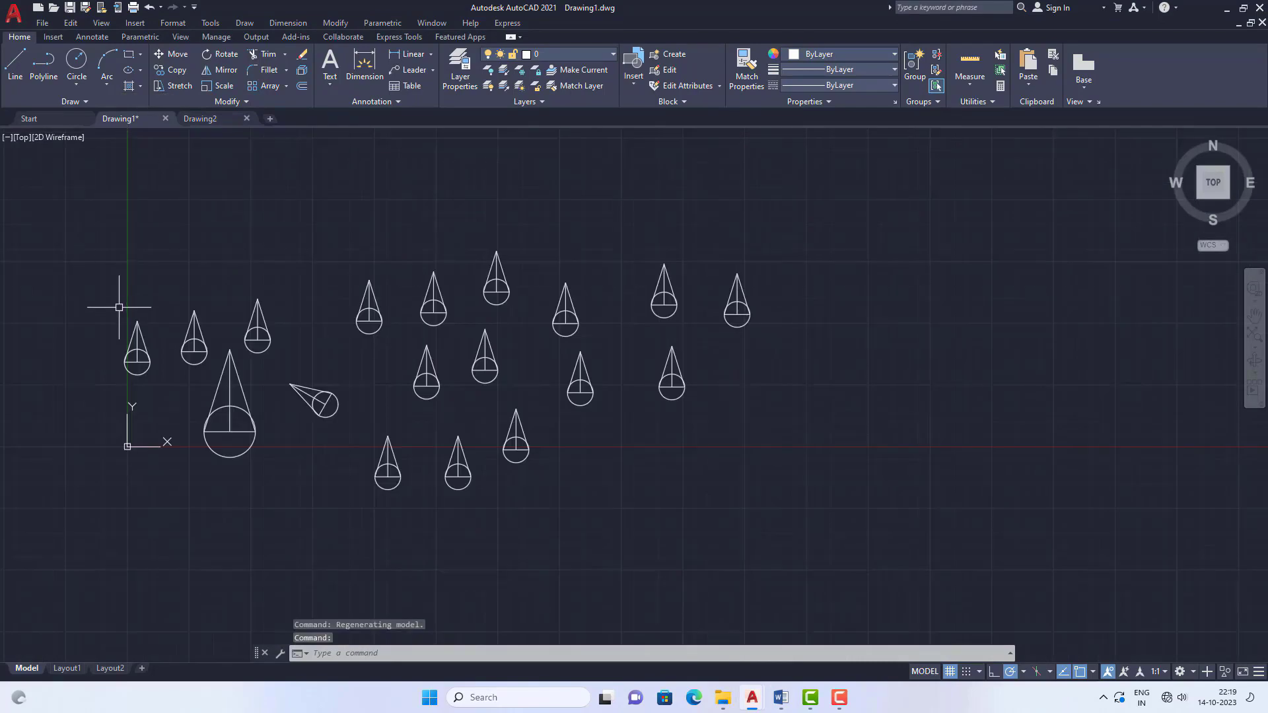
{"action": "scroll", "coordinate": [132, 311], "scroll_direction": "down", "scroll_amount": 3}
{"action": "scroll", "coordinate": [368, 292], "scroll_direction": "up", "scroll_amount": 4}
{"action": "scroll", "coordinate": [374, 310], "scroll_direction": "down", "scroll_amount": 4}
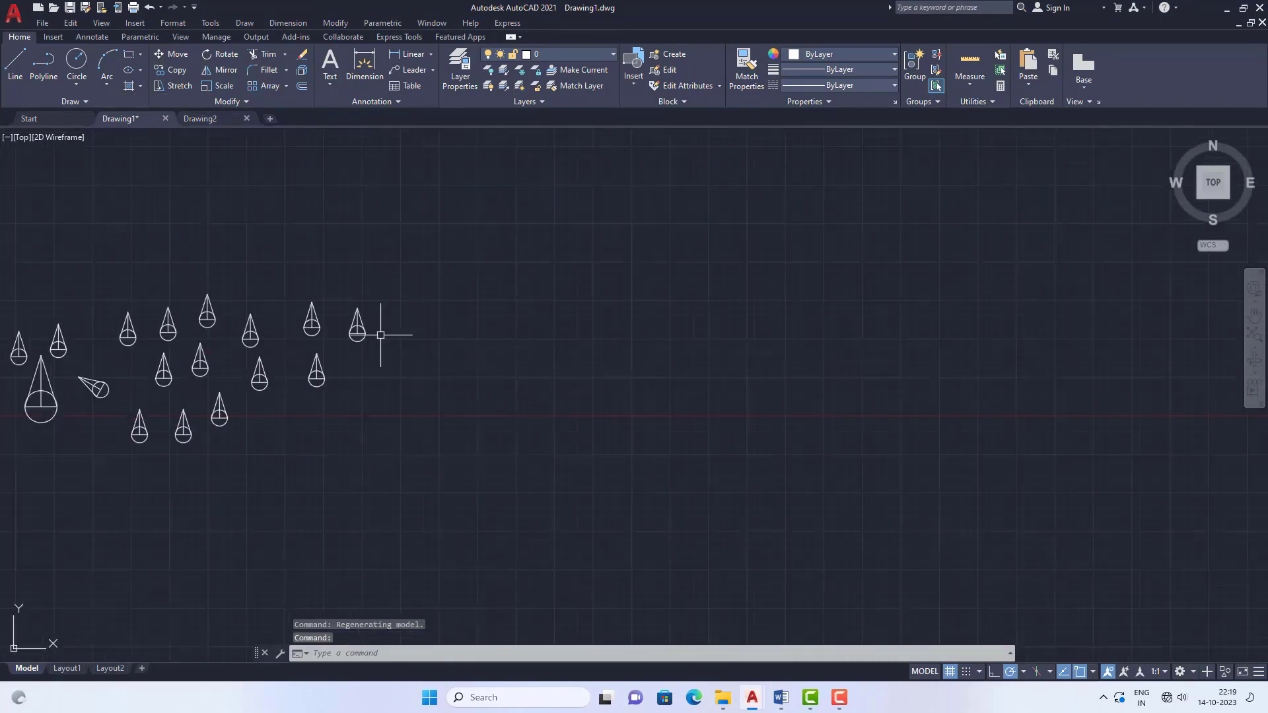
Insert the say.dwg block from the recent blocks into Drawing1, beside the existing door blocks.
{"action": "scroll", "coordinate": [381, 336], "scroll_direction": "up", "scroll_amount": 5}
{"action": "scroll", "coordinate": [226, 344], "scroll_direction": "down", "scroll_amount": 2}
{"action": "scroll", "coordinate": [390, 328], "scroll_direction": "up", "scroll_amount": 3}
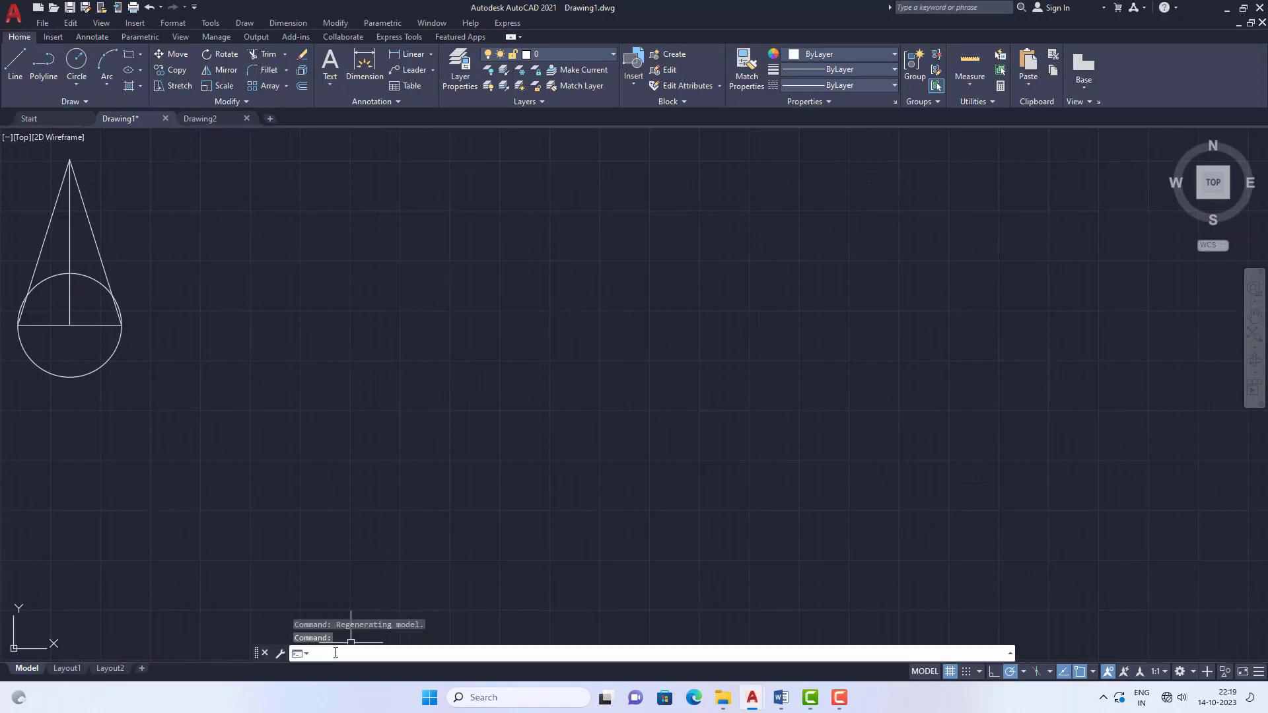
{"action": "key", "text": "Return"}
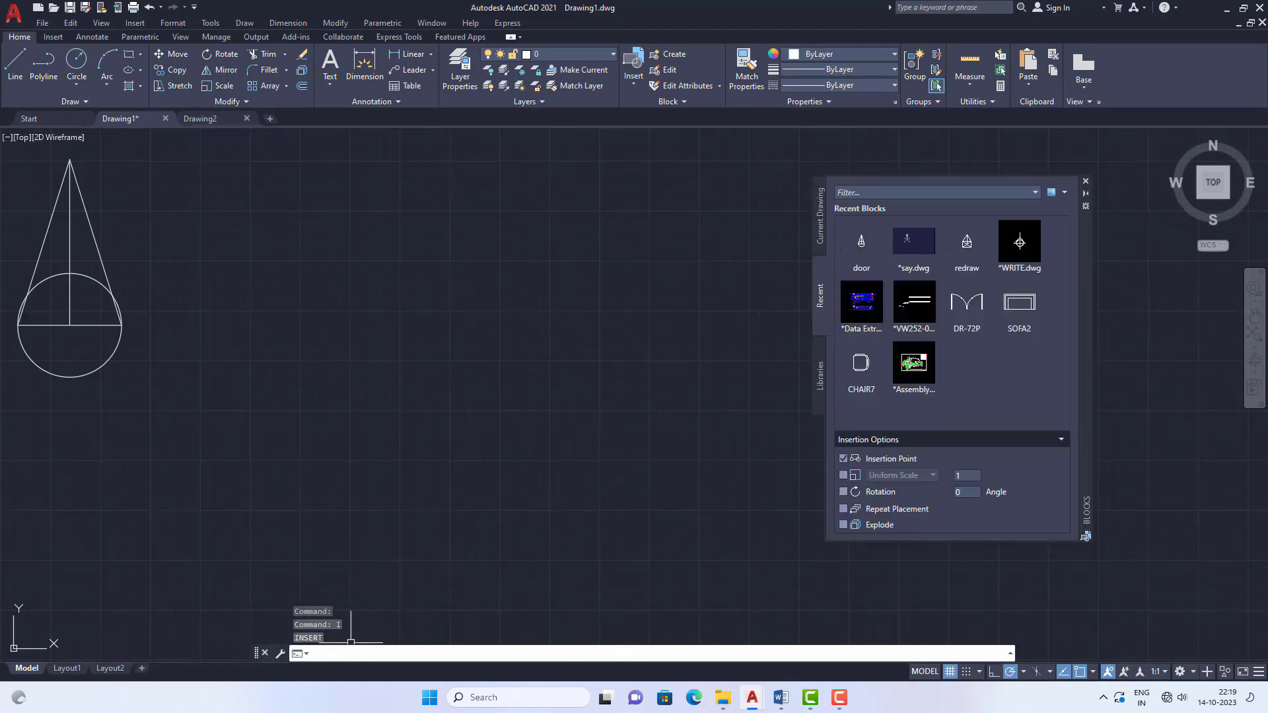
{"action": "mouse_move", "coordinate": [912, 248]}
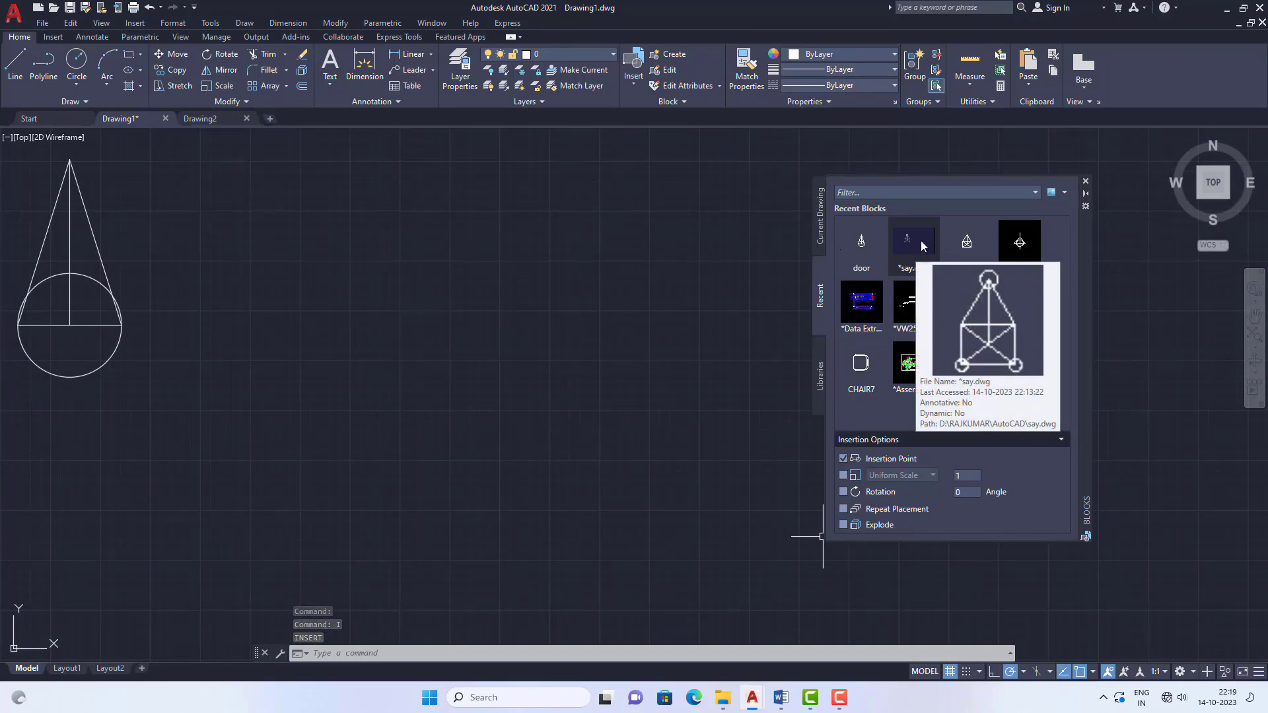
{"action": "left_click", "coordinate": [927, 243]}
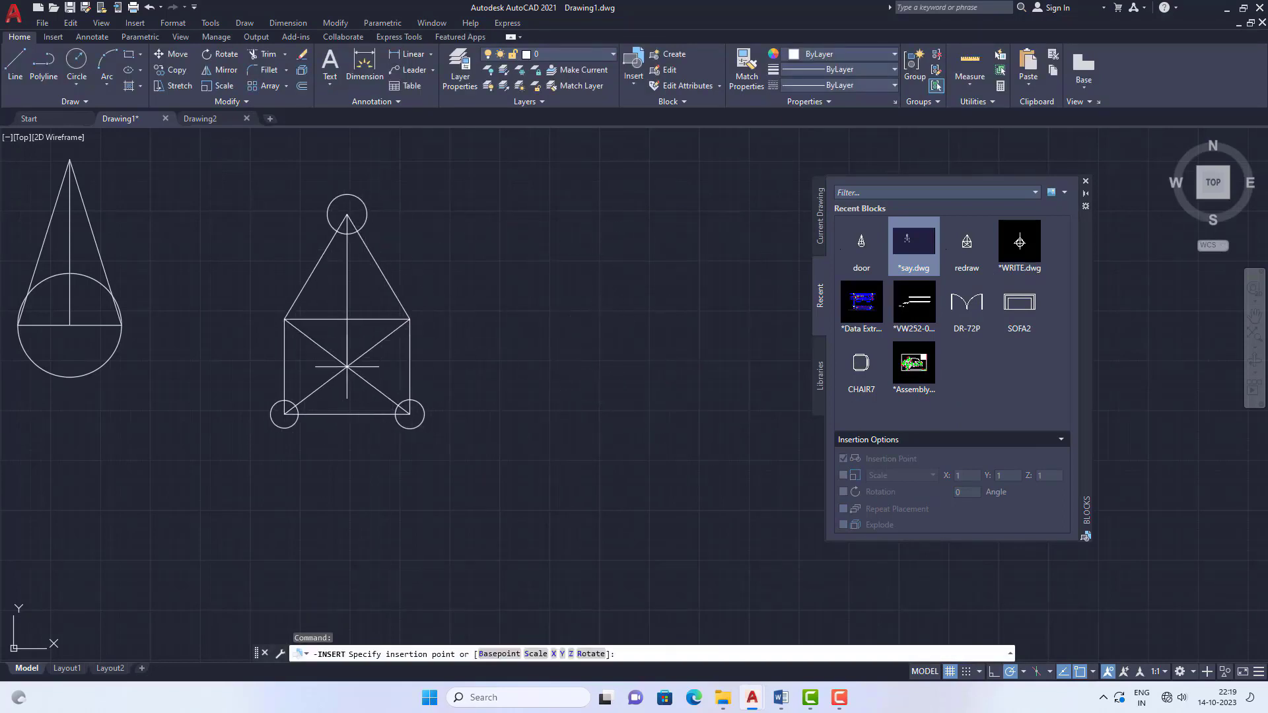
{"action": "left_click", "coordinate": [369, 329]}
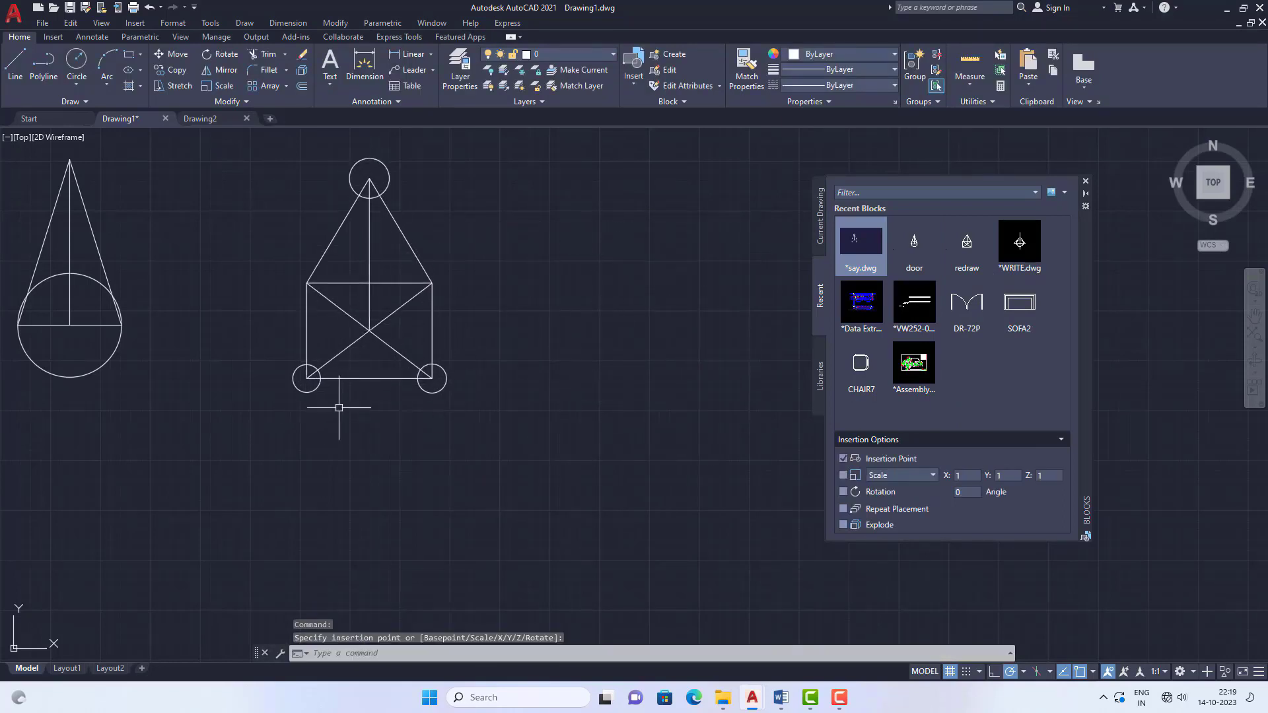
Insert a second say.dwg block beside the first without redefining the block, and close the Blocks palette.
{"action": "left_click", "coordinate": [869, 240]}
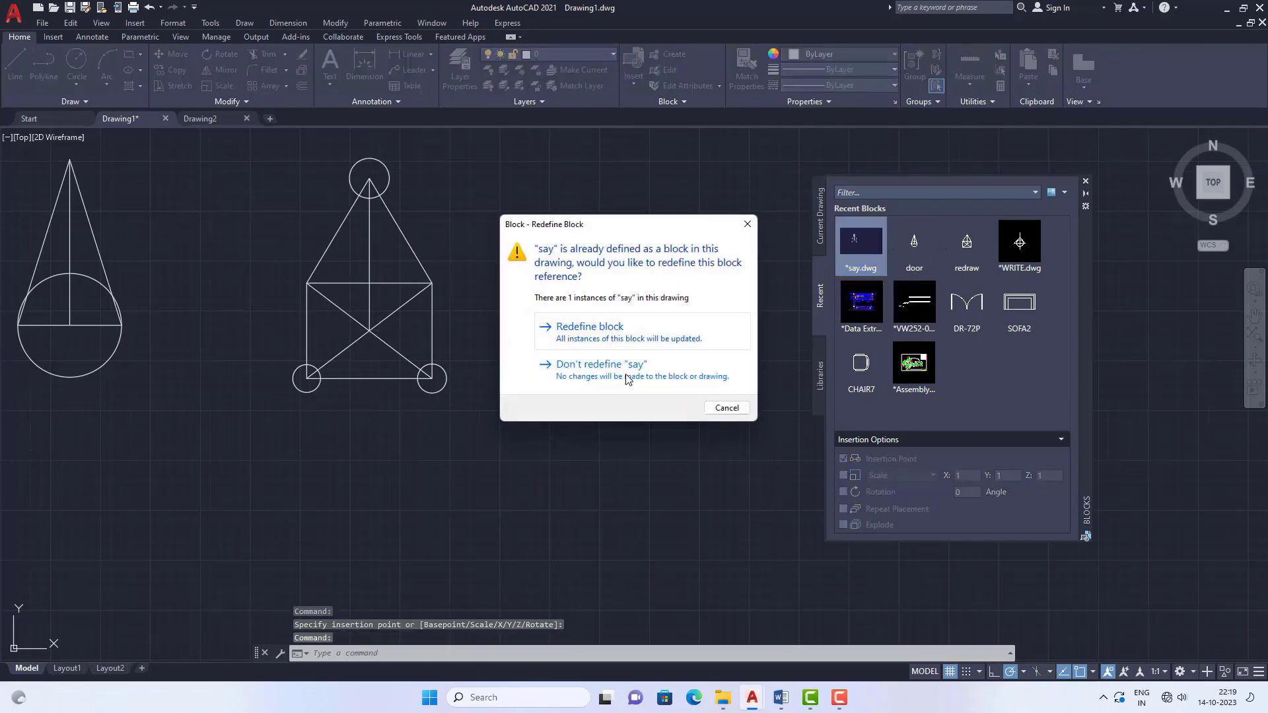
{"action": "left_click", "coordinate": [627, 379]}
{"action": "scroll", "coordinate": [306, 368], "scroll_direction": "down", "scroll_amount": 2}
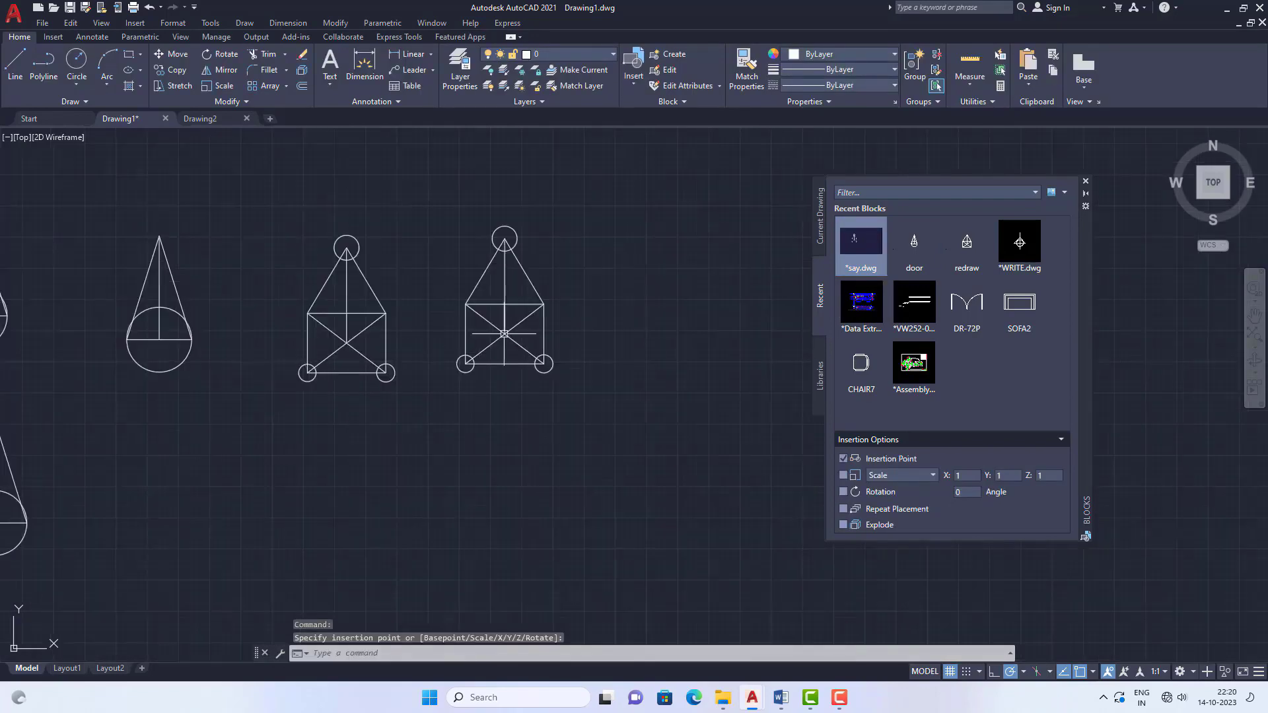
{"action": "scroll", "coordinate": [556, 304], "scroll_direction": "up", "scroll_amount": 2}
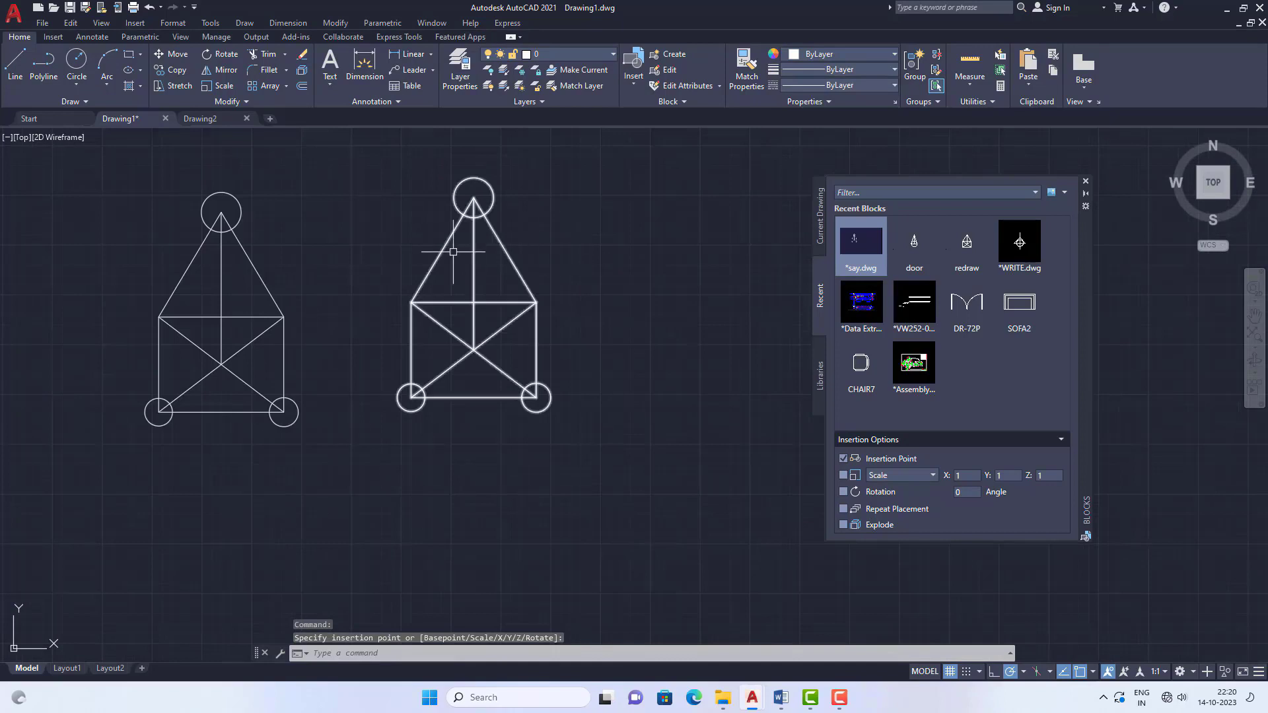
{"action": "left_click", "coordinate": [503, 242]}
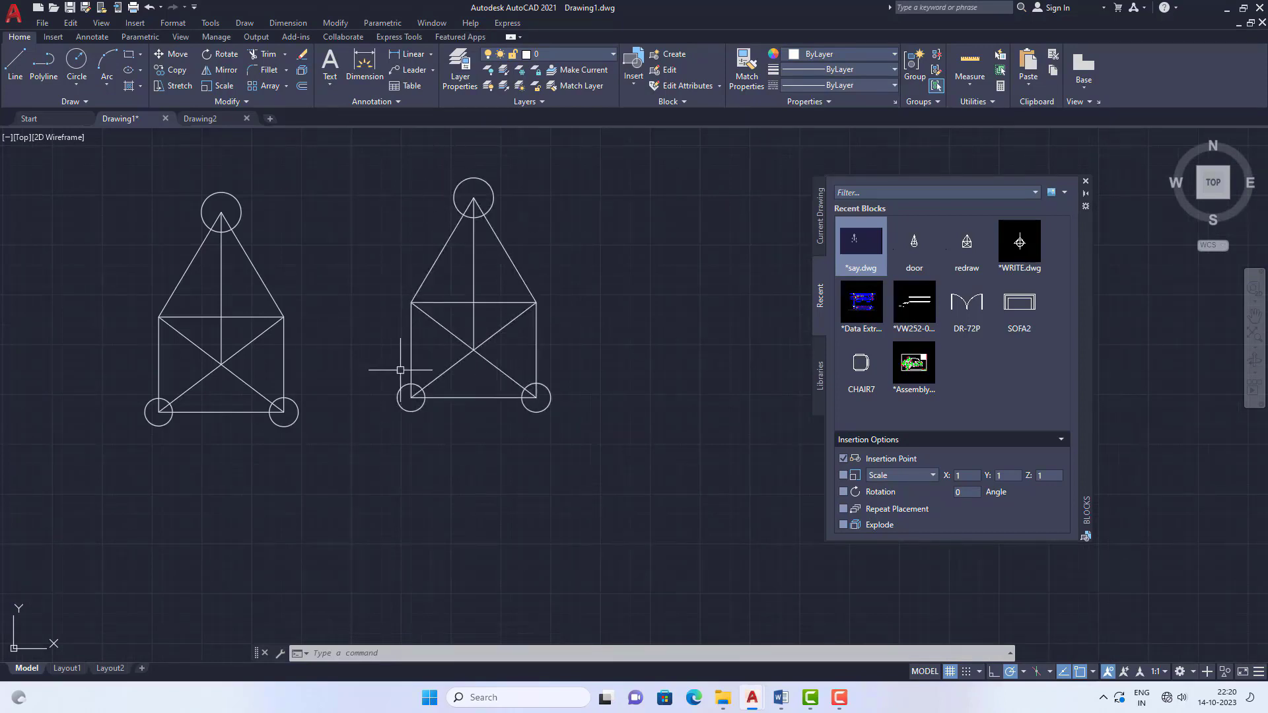
{"action": "left_click", "coordinate": [1086, 182]}
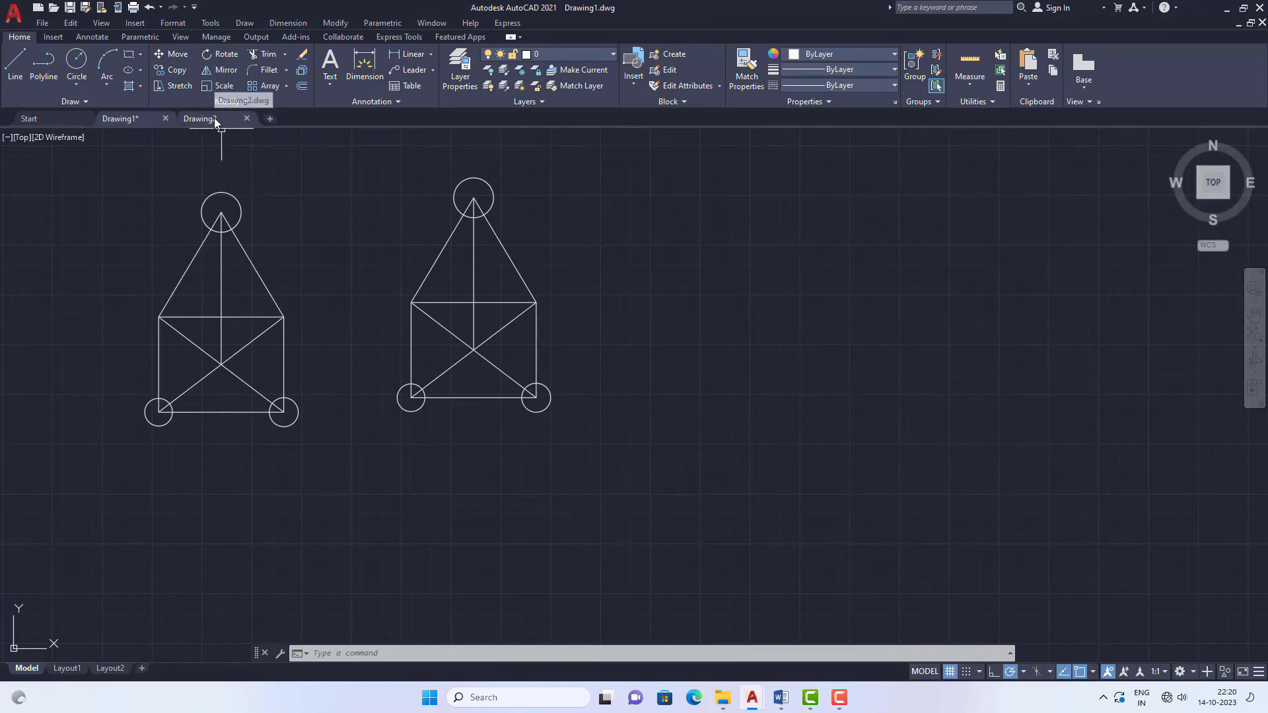
Switch to Drawing2 and use INSERT to place two copies of the say.dwg block side by side.
{"action": "left_click", "coordinate": [214, 119]}
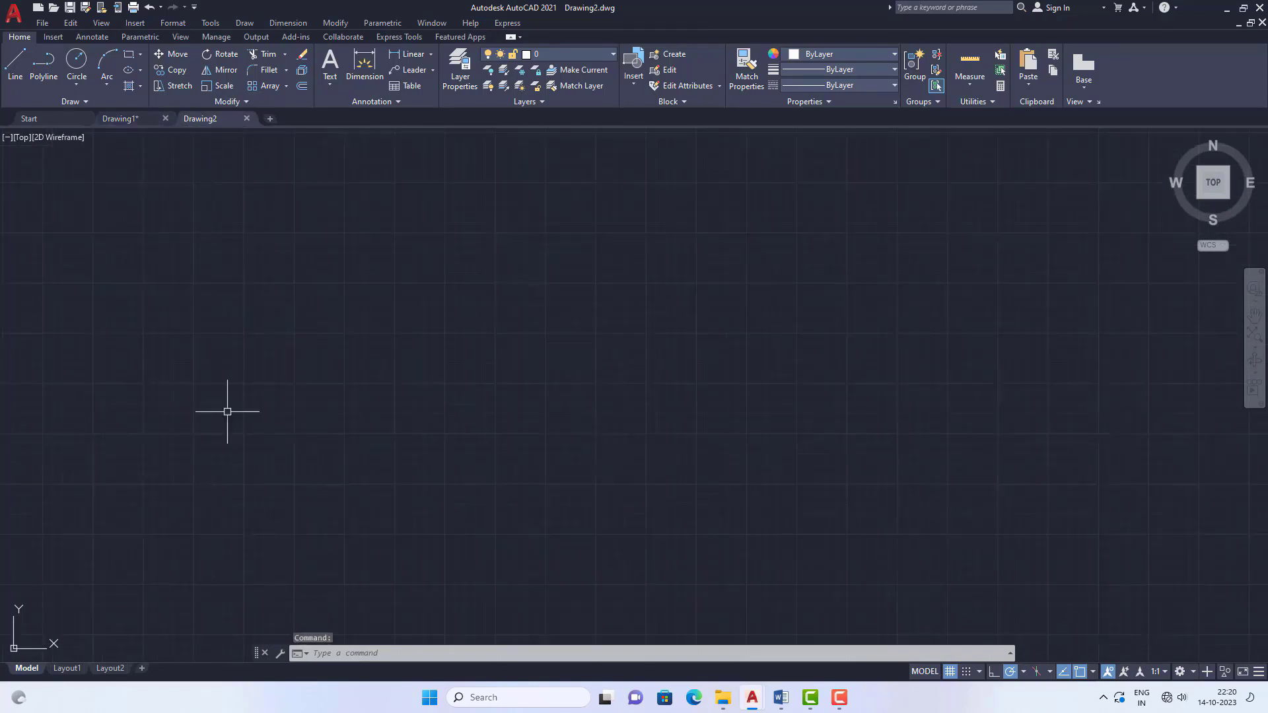
{"action": "left_click", "coordinate": [348, 655]}
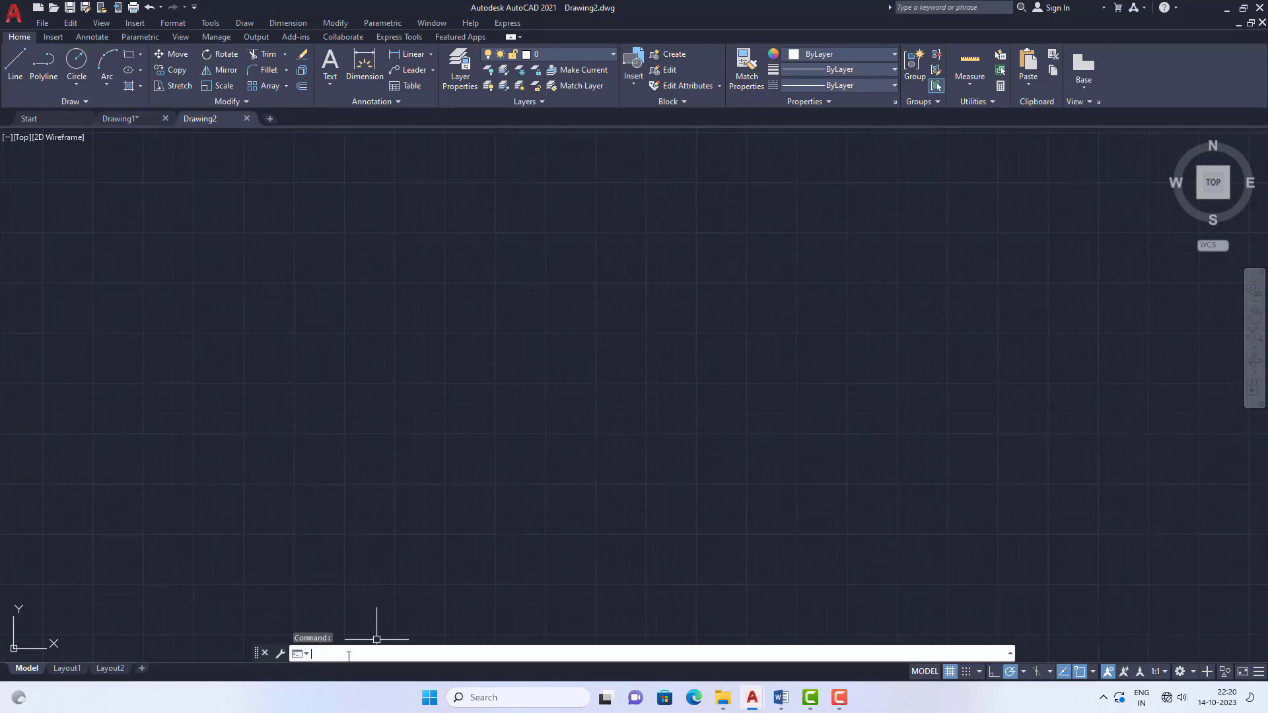
{"action": "type", "text": "i"}
{"action": "key", "text": "Return"}
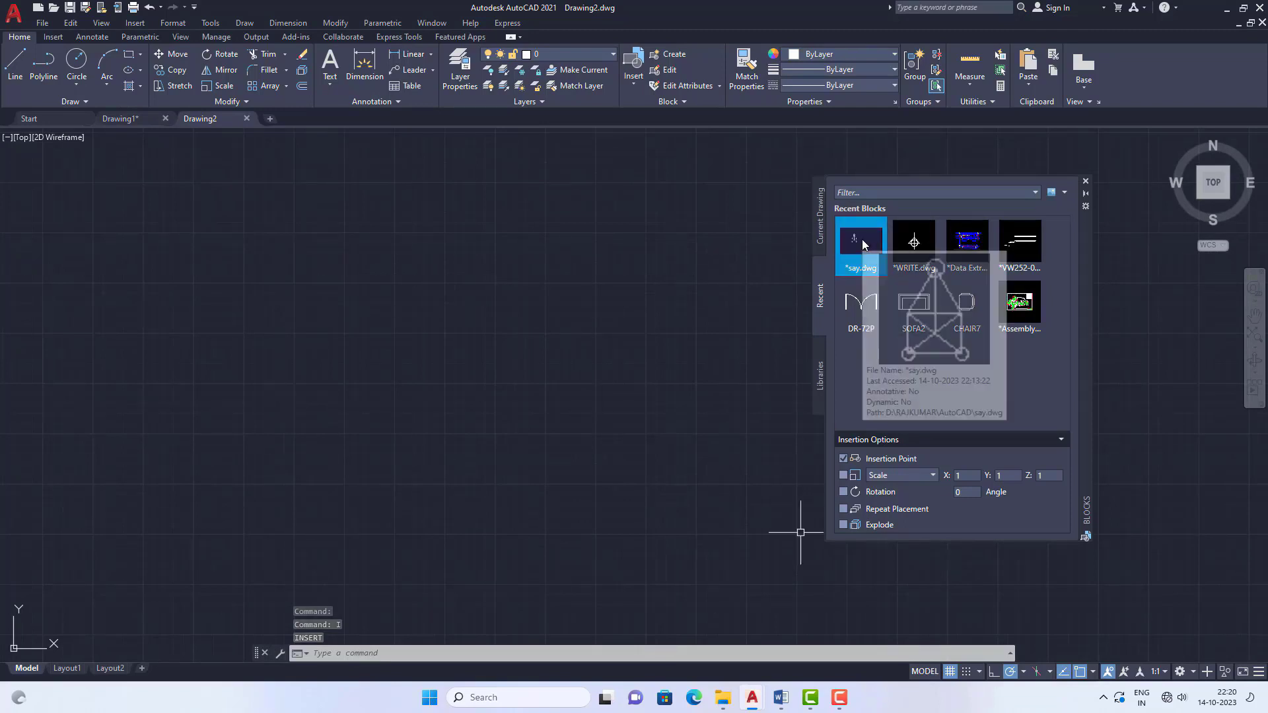
{"action": "left_click", "coordinate": [781, 417]}
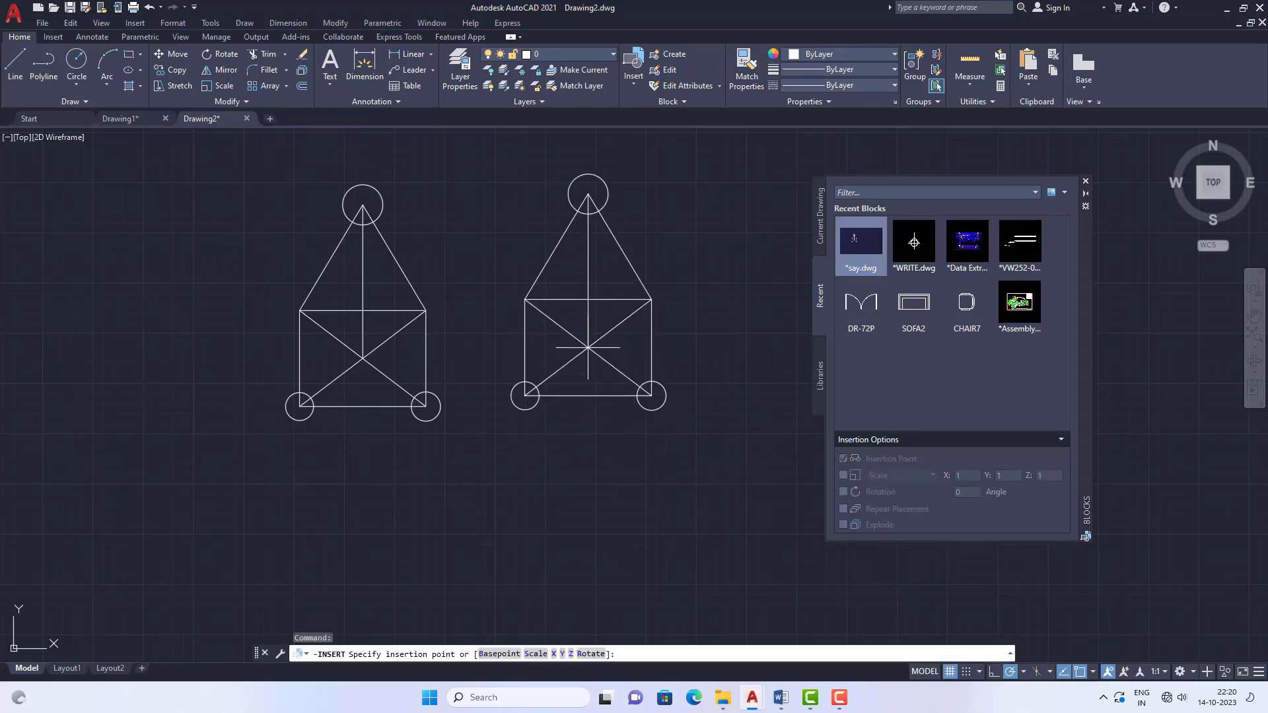
{"action": "scroll", "coordinate": [370, 370], "scroll_direction": "down", "scroll_amount": 3}
{"action": "scroll", "coordinate": [357, 355], "scroll_direction": "up", "scroll_amount": 2}
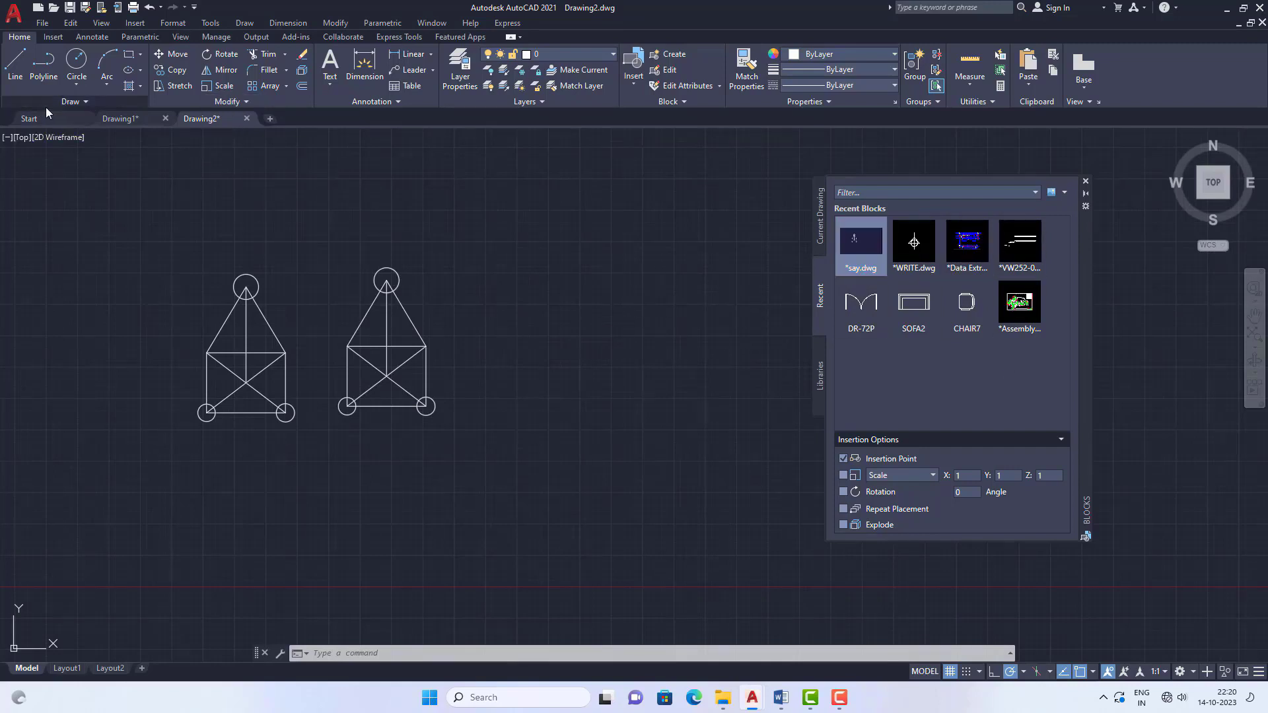
Look over the blocks and the recent blocks list in Drawing1, and compare them with Drawing2.
{"action": "left_click", "coordinate": [121, 119]}
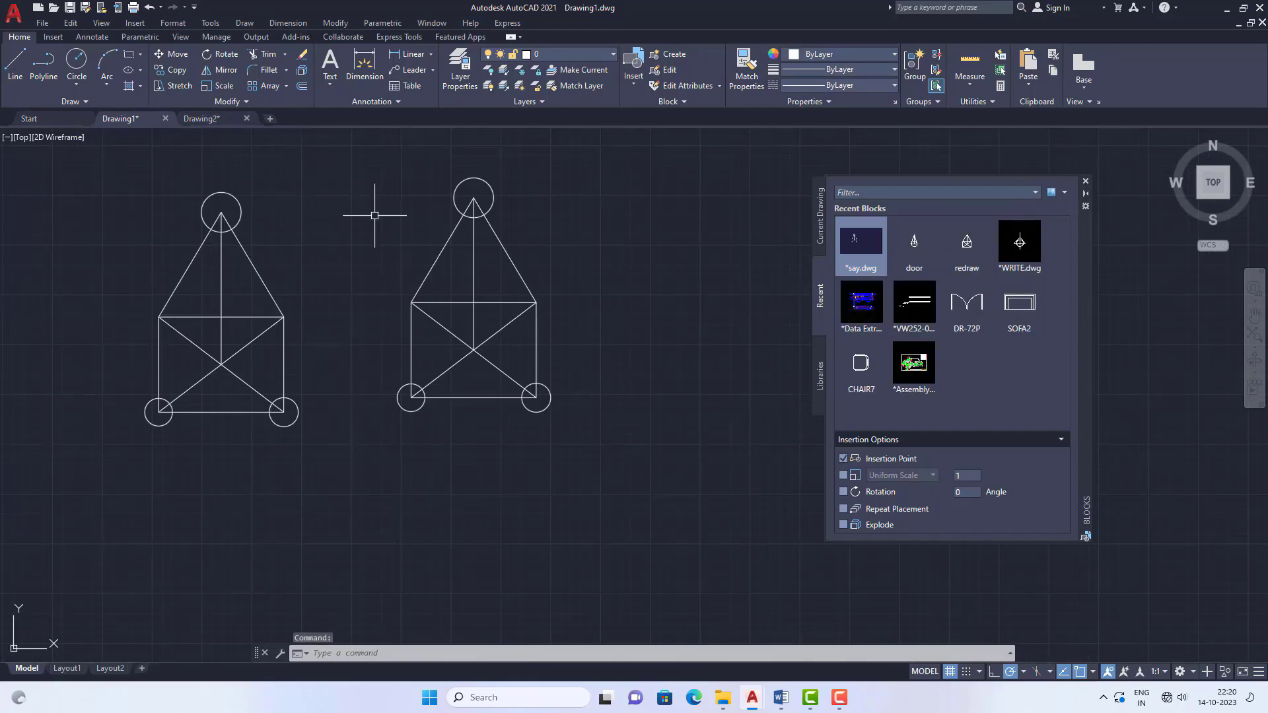
{"action": "scroll", "coordinate": [269, 424], "scroll_direction": "down", "scroll_amount": 5}
{"action": "scroll", "coordinate": [303, 397], "scroll_direction": "up", "scroll_amount": 4}
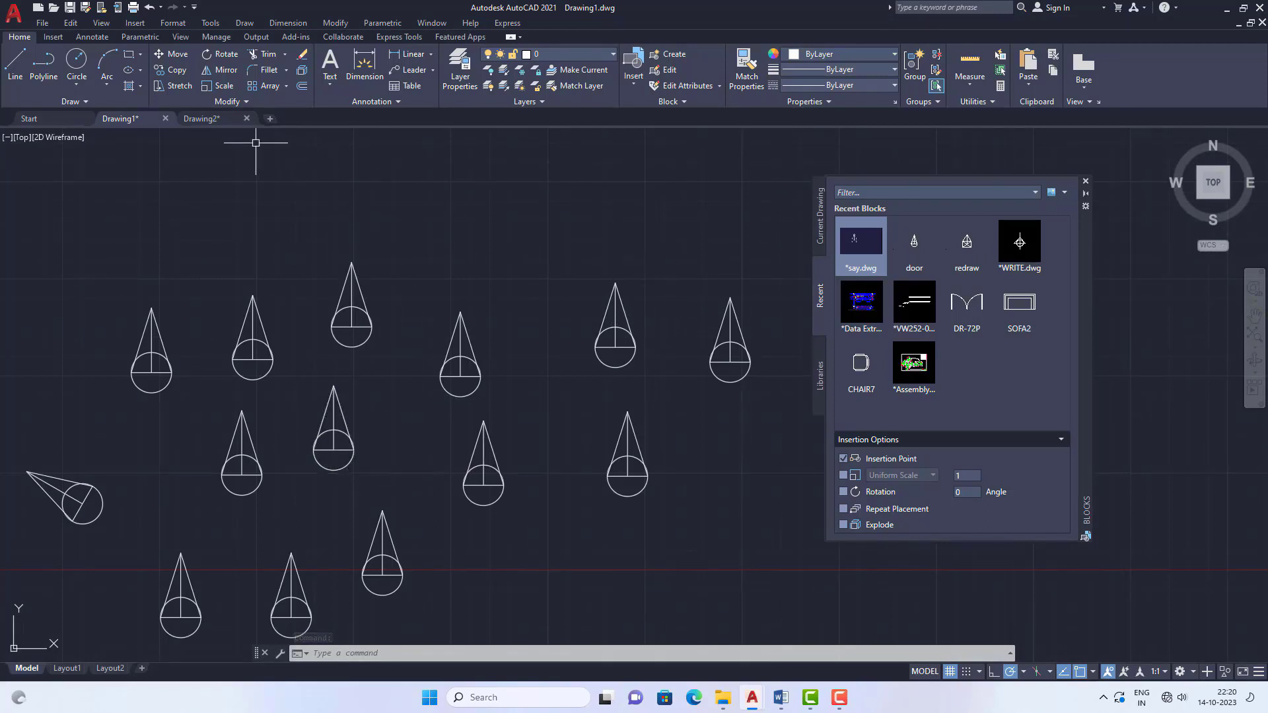
{"action": "left_click", "coordinate": [217, 121]}
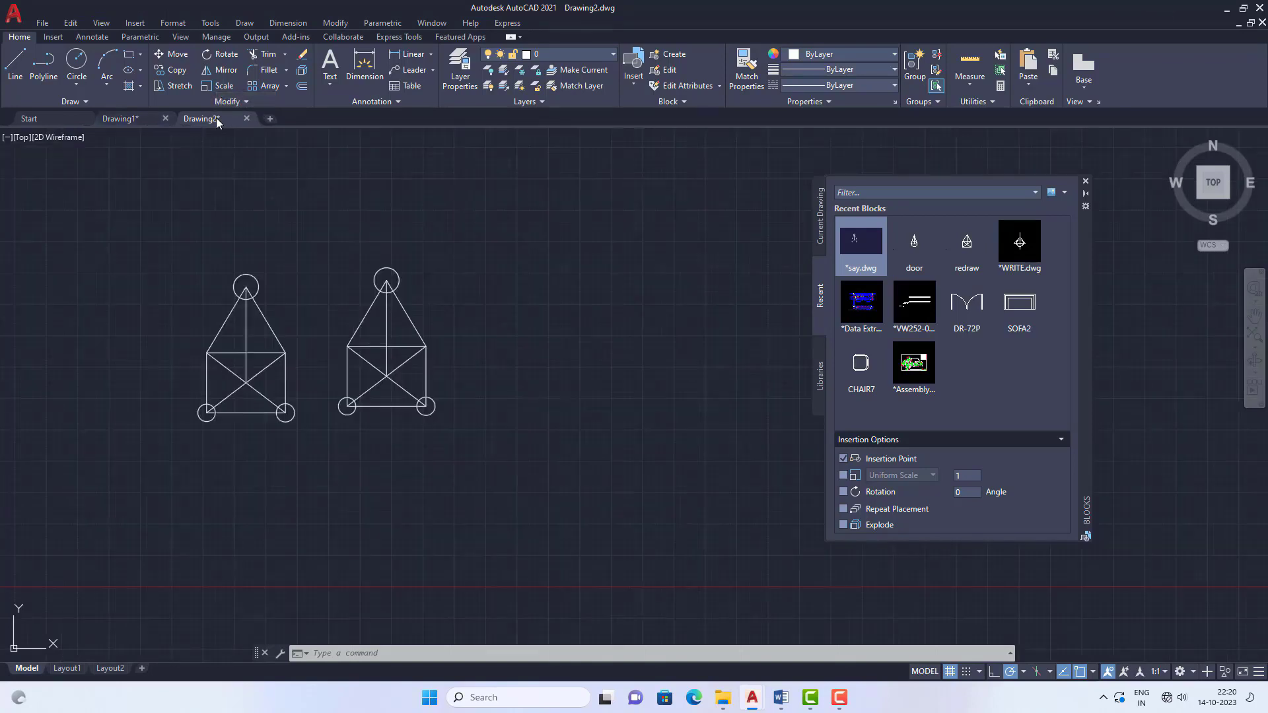
Insert a third say.dwg block in Drawing2, beside the two existing copies.
{"action": "scroll", "coordinate": [244, 282], "scroll_direction": "up", "scroll_amount": 2}
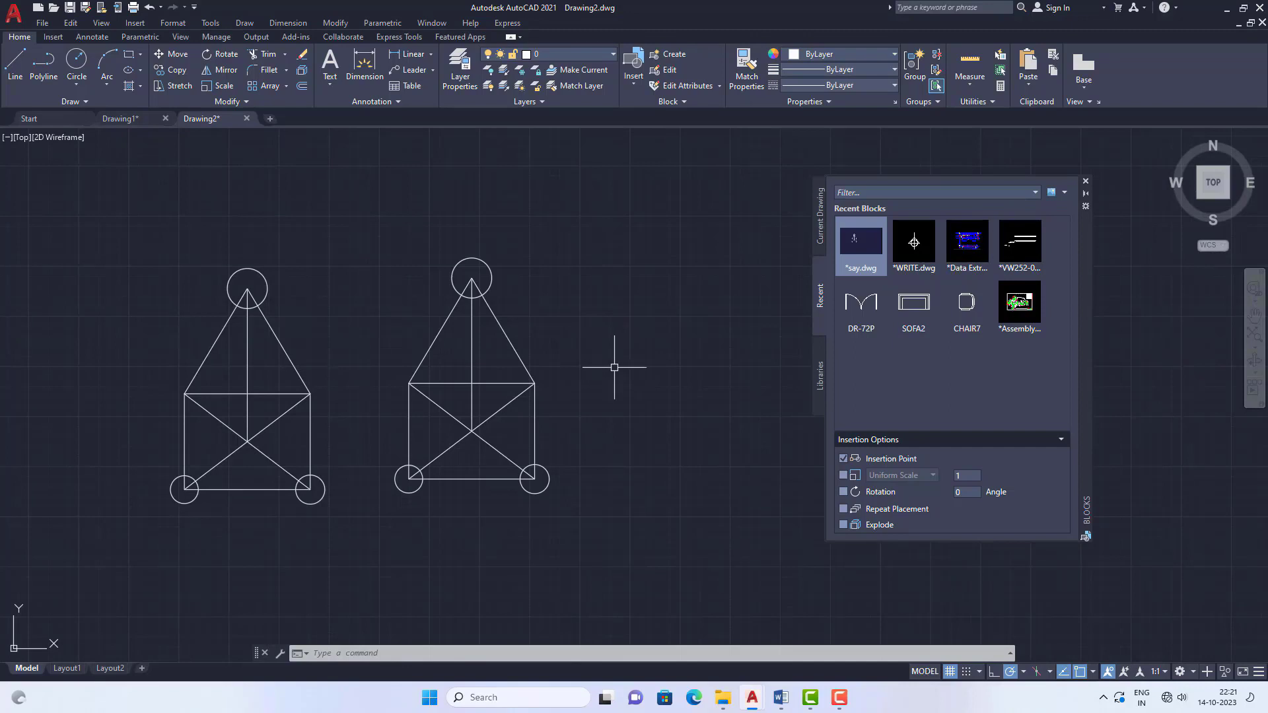
{"action": "left_click", "coordinate": [860, 244]}
{"action": "mouse_move", "coordinate": [864, 248]}
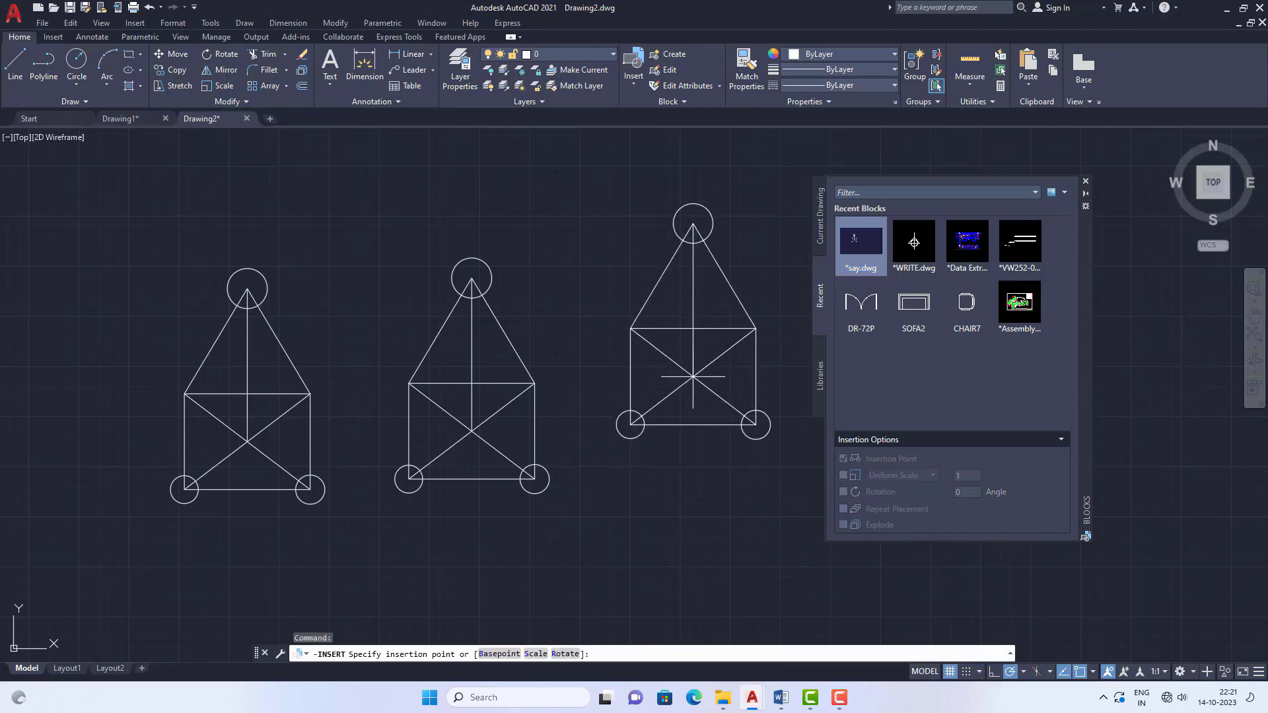
{"action": "scroll", "coordinate": [245, 399], "scroll_direction": "down", "scroll_amount": 2}
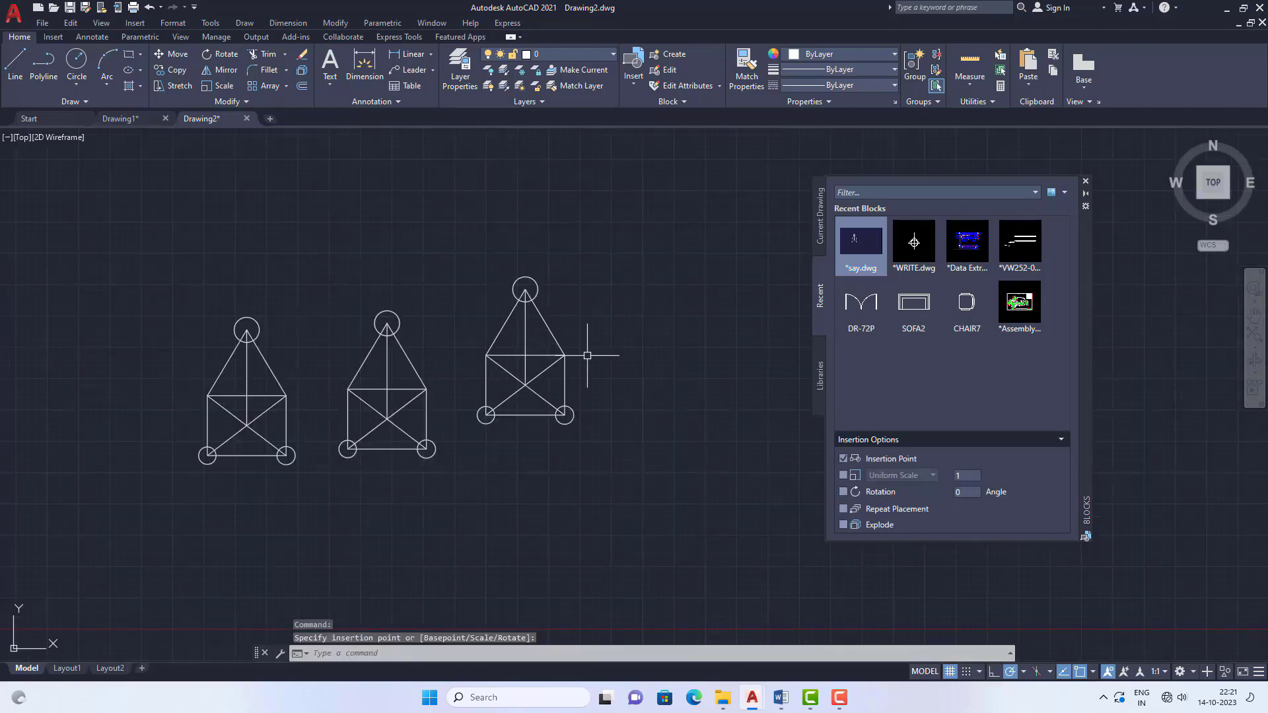
Start a new drawing, insert three copies of the say.dwg block in it, and close the Blocks palette.
{"action": "left_click", "coordinate": [270, 120]}
{"action": "scroll", "coordinate": [244, 247], "scroll_direction": "down", "scroll_amount": 2}
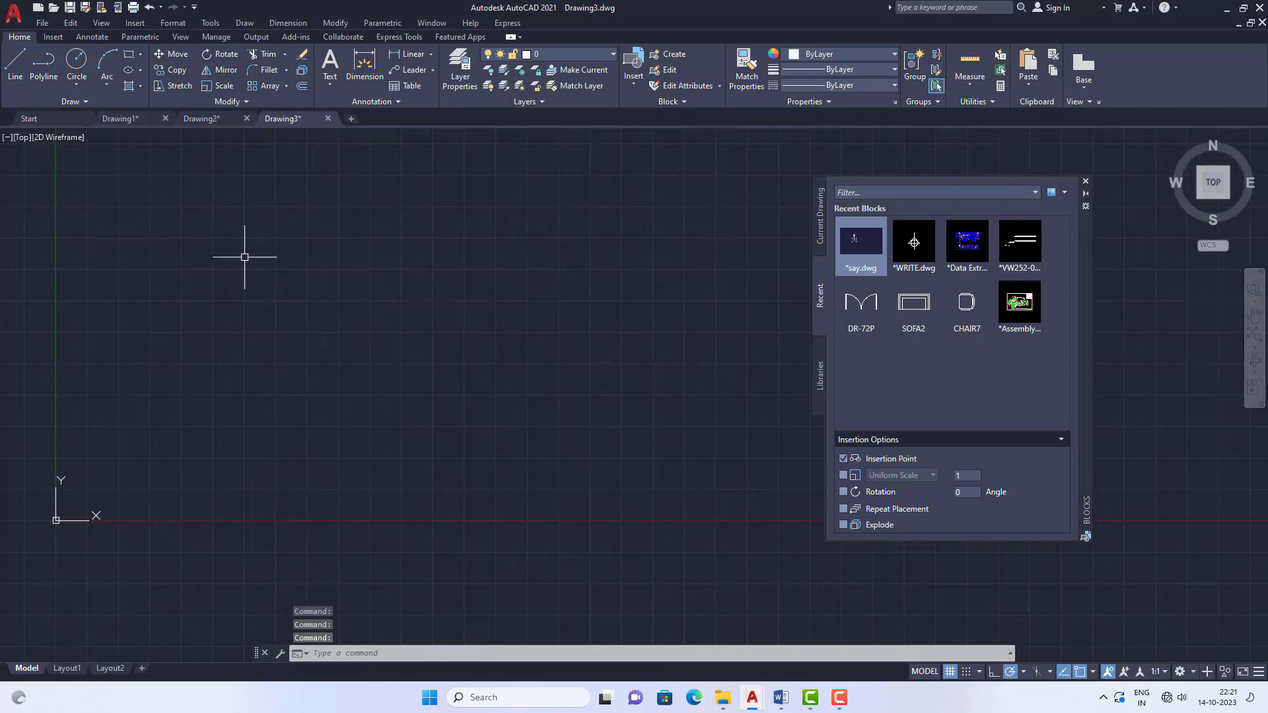
{"action": "left_click", "coordinate": [861, 241]}
{"action": "left_click", "coordinate": [283, 306]}
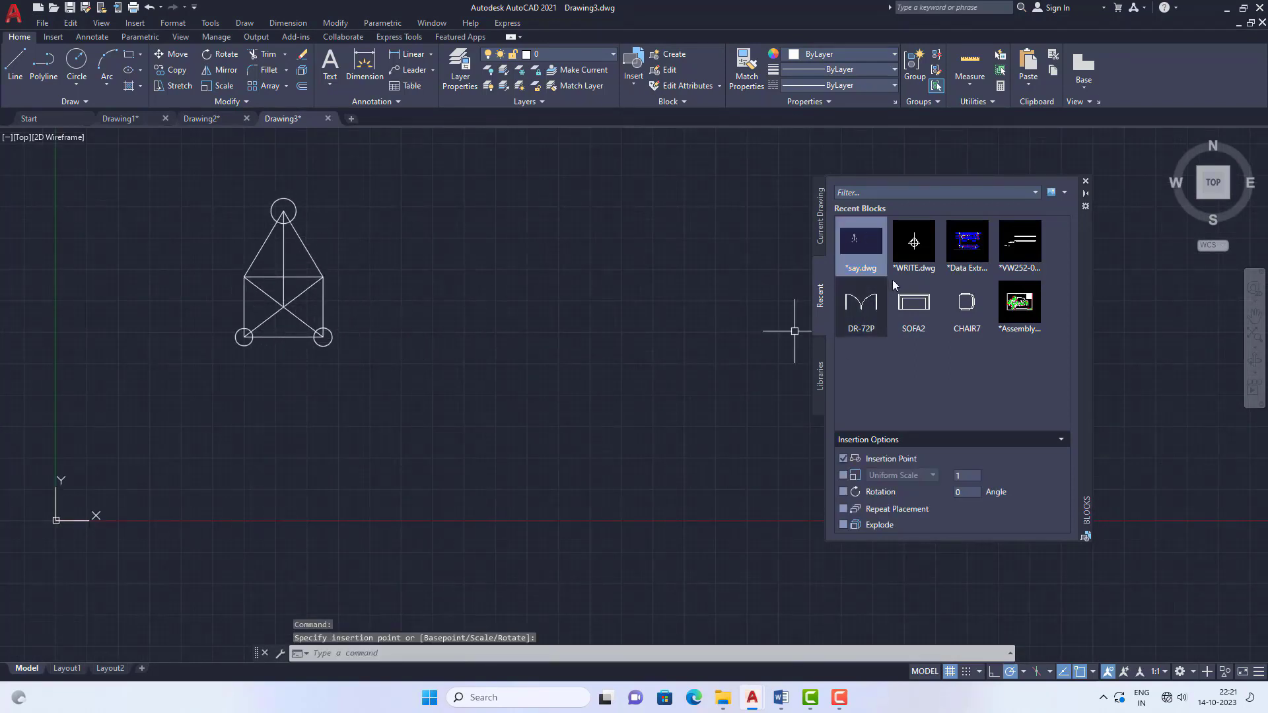
{"action": "left_click", "coordinate": [861, 241]}
{"action": "left_click", "coordinate": [525, 312]}
{"action": "left_click", "coordinate": [860, 241]}
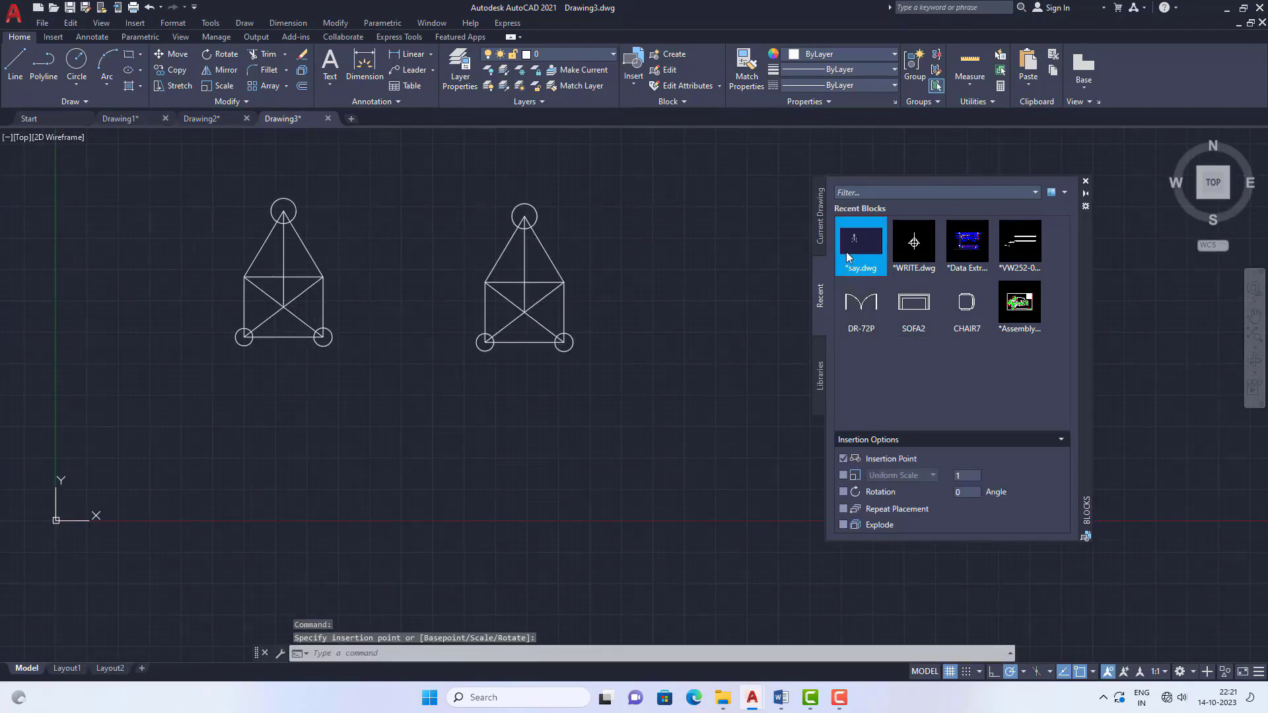
{"action": "left_click", "coordinate": [299, 488]}
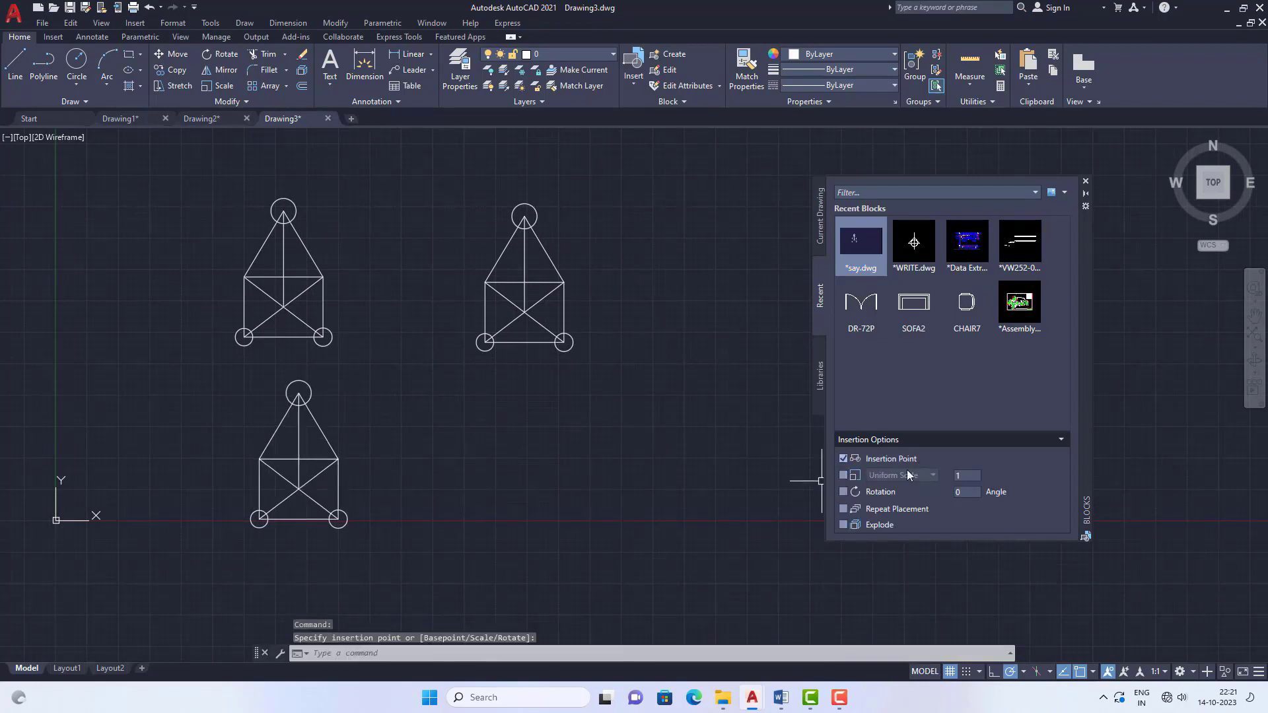
{"action": "left_click", "coordinate": [1086, 181]}
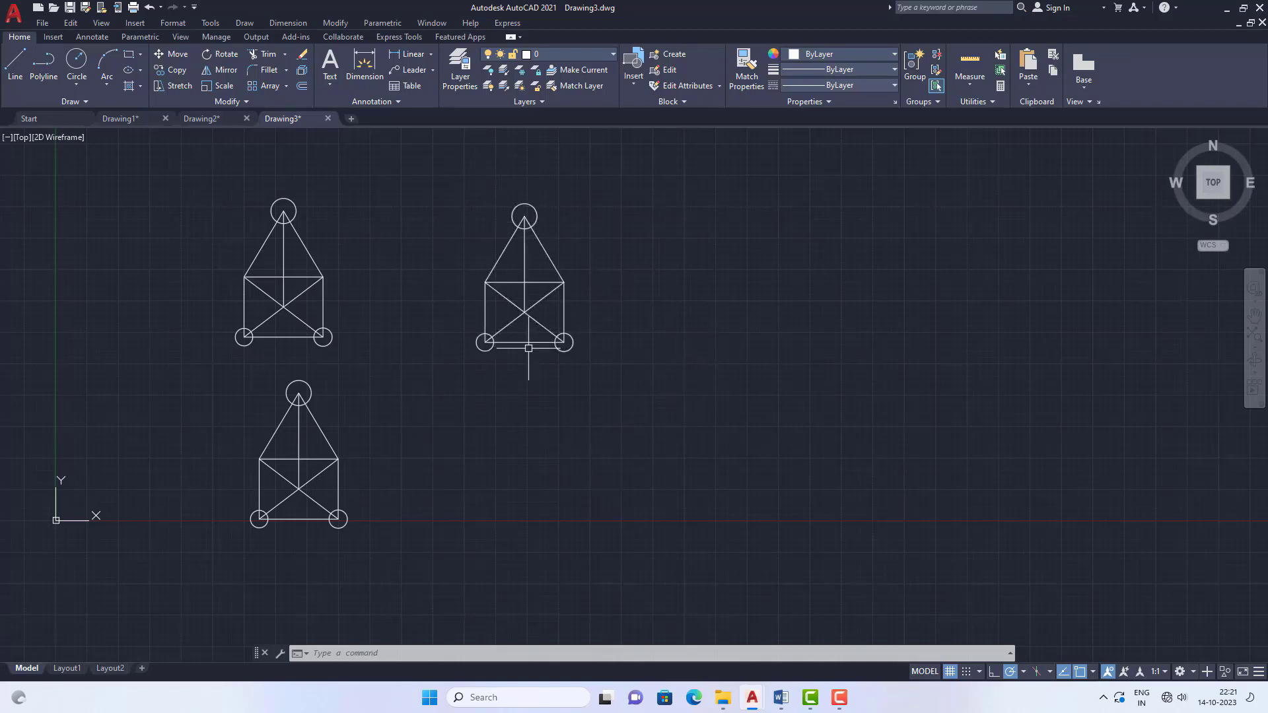
Return to Drawing1 to look over its blocks, and read the block editing notes in the LAYERS COMMANDS document in Word.
{"action": "left_click", "coordinate": [130, 123]}
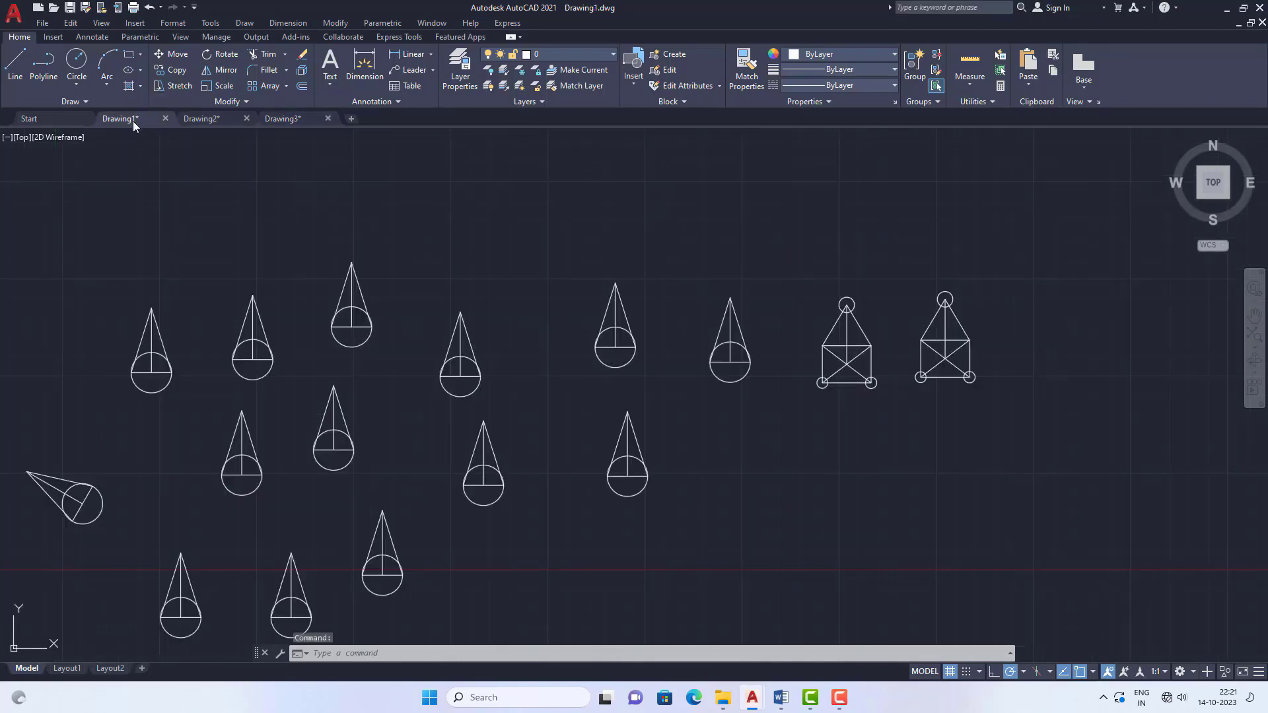
{"action": "scroll", "coordinate": [447, 283], "scroll_direction": "down", "scroll_amount": 4}
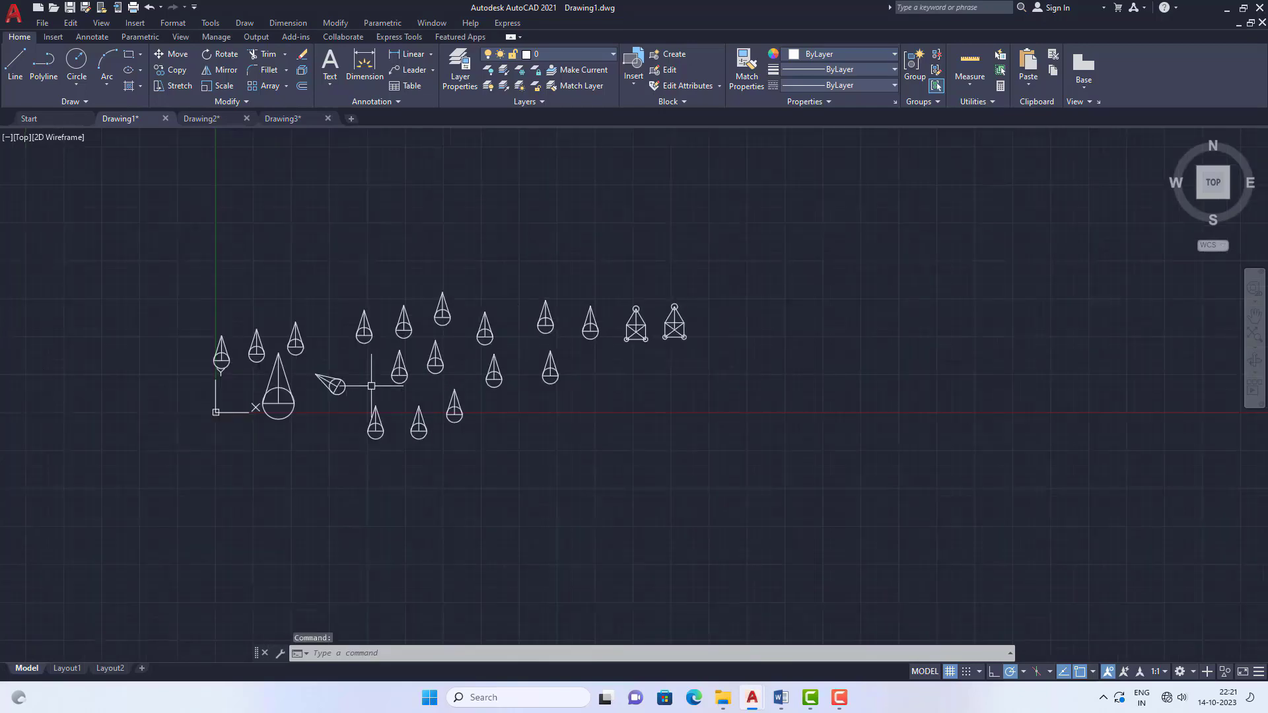
{"action": "scroll", "coordinate": [332, 363], "scroll_direction": "up", "scroll_amount": 4}
{"action": "scroll", "coordinate": [332, 363], "scroll_direction": "down", "scroll_amount": 4}
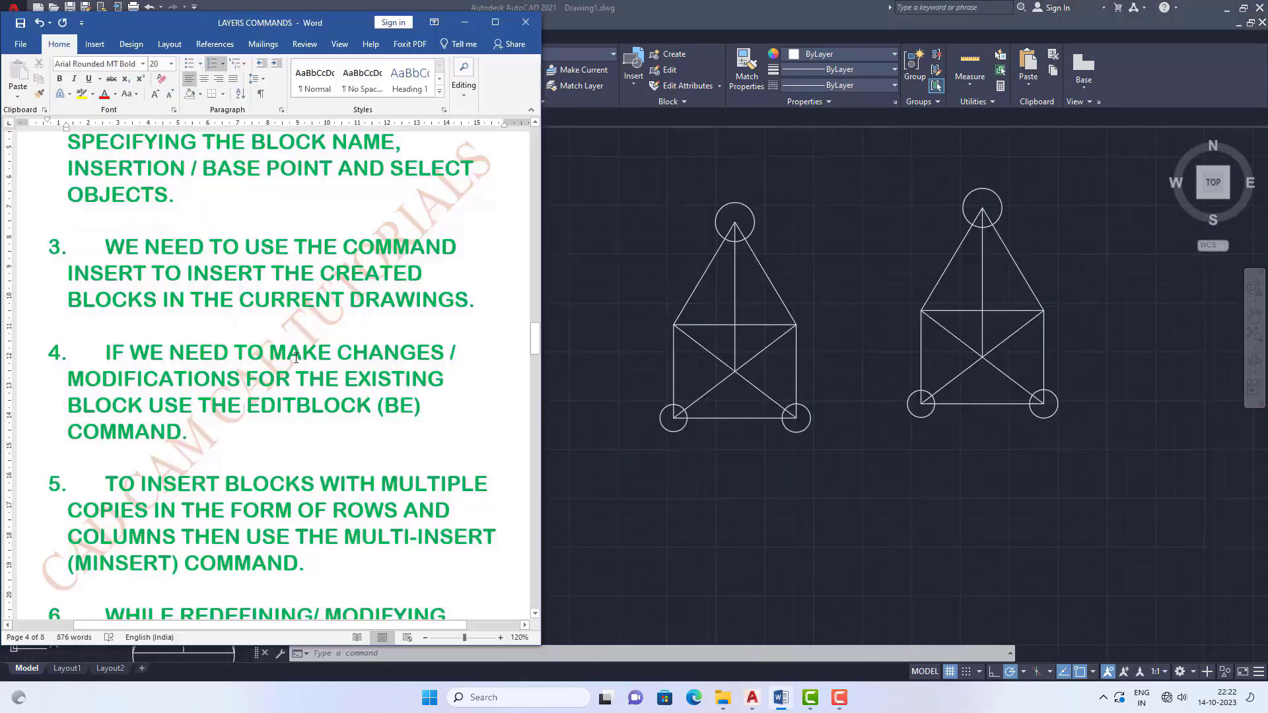
{"action": "scroll", "coordinate": [296, 359], "scroll_direction": "down", "scroll_amount": 1}
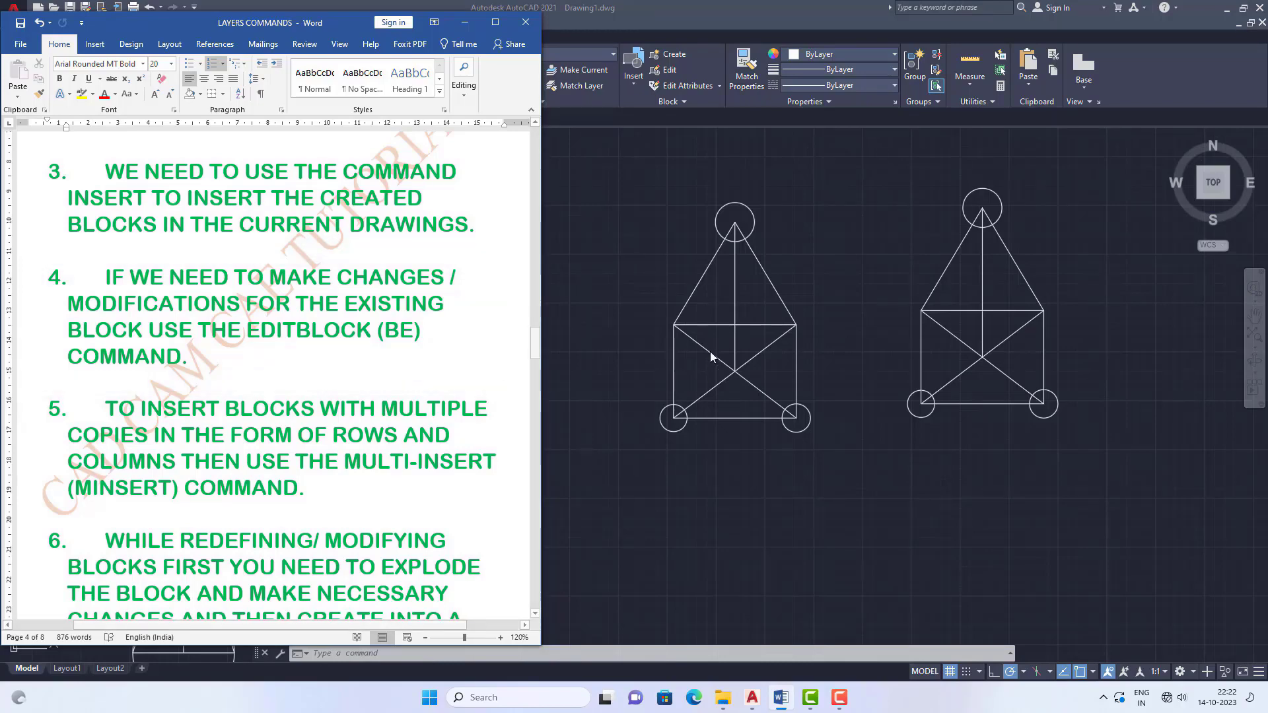
Return to Drawing1 in AutoCAD and open the door block for editing with the BEDIT command.
{"action": "left_click", "coordinate": [575, 288]}
{"action": "left_click", "coordinate": [177, 543]}
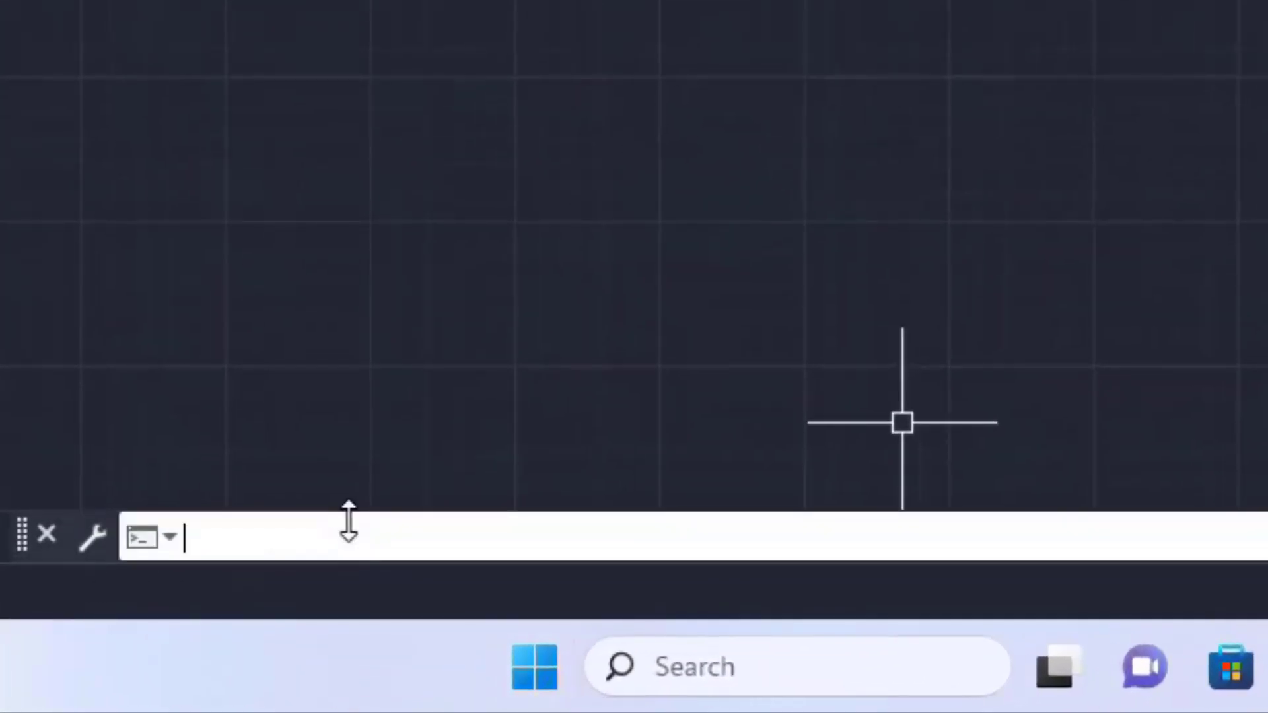
{"action": "type", "text": "bedi"}
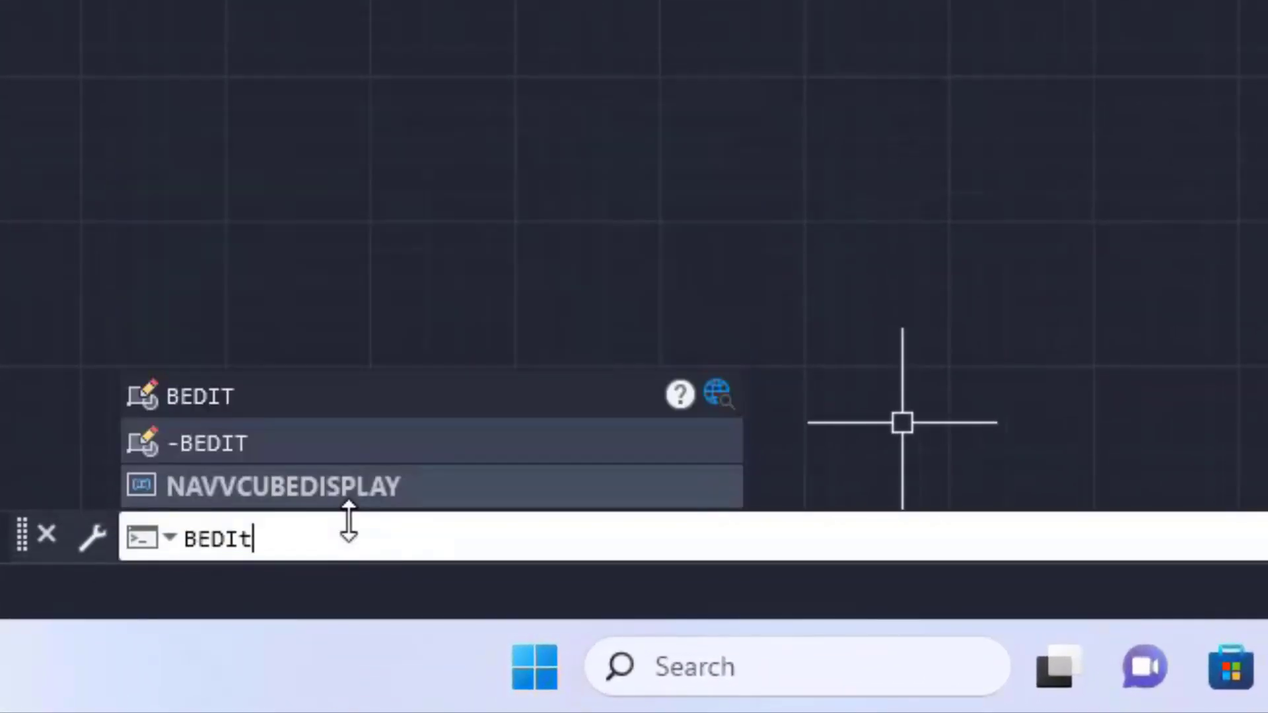
{"action": "type", "text": "t"}
{"action": "key", "text": "Return"}
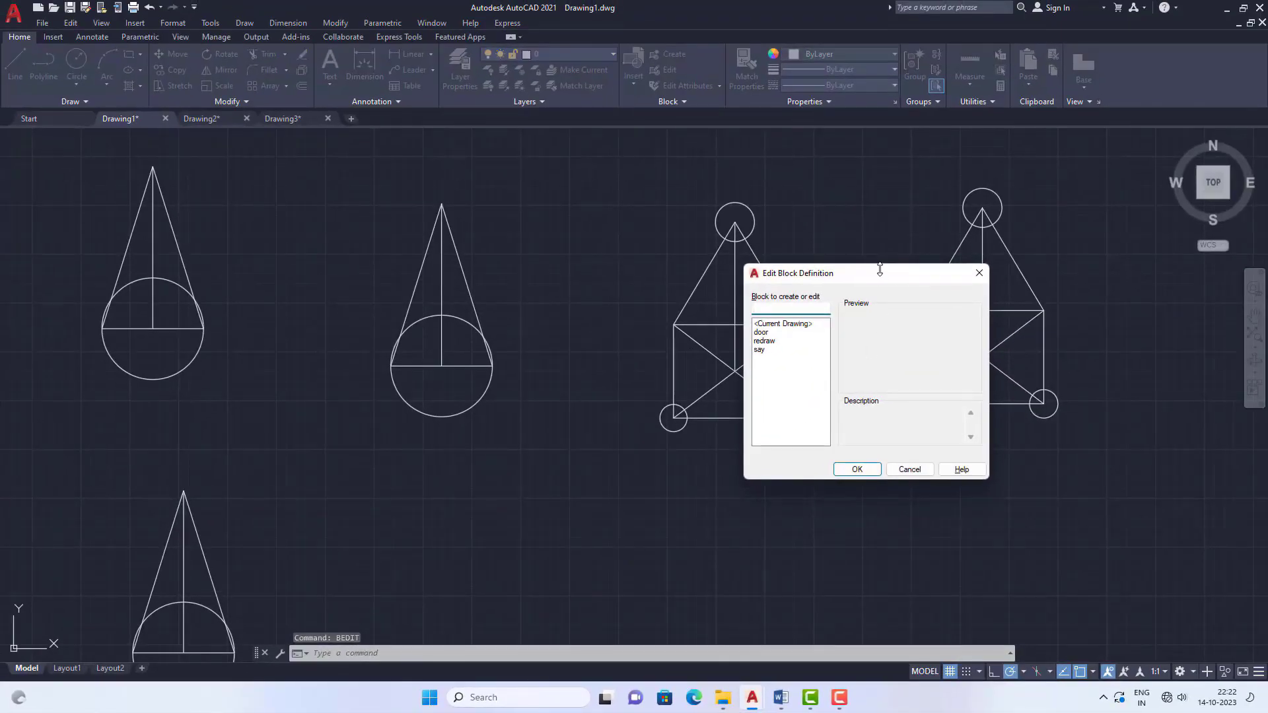
{"action": "left_click_drag", "start_coordinate": [879, 275], "coordinate": [997, 232]}
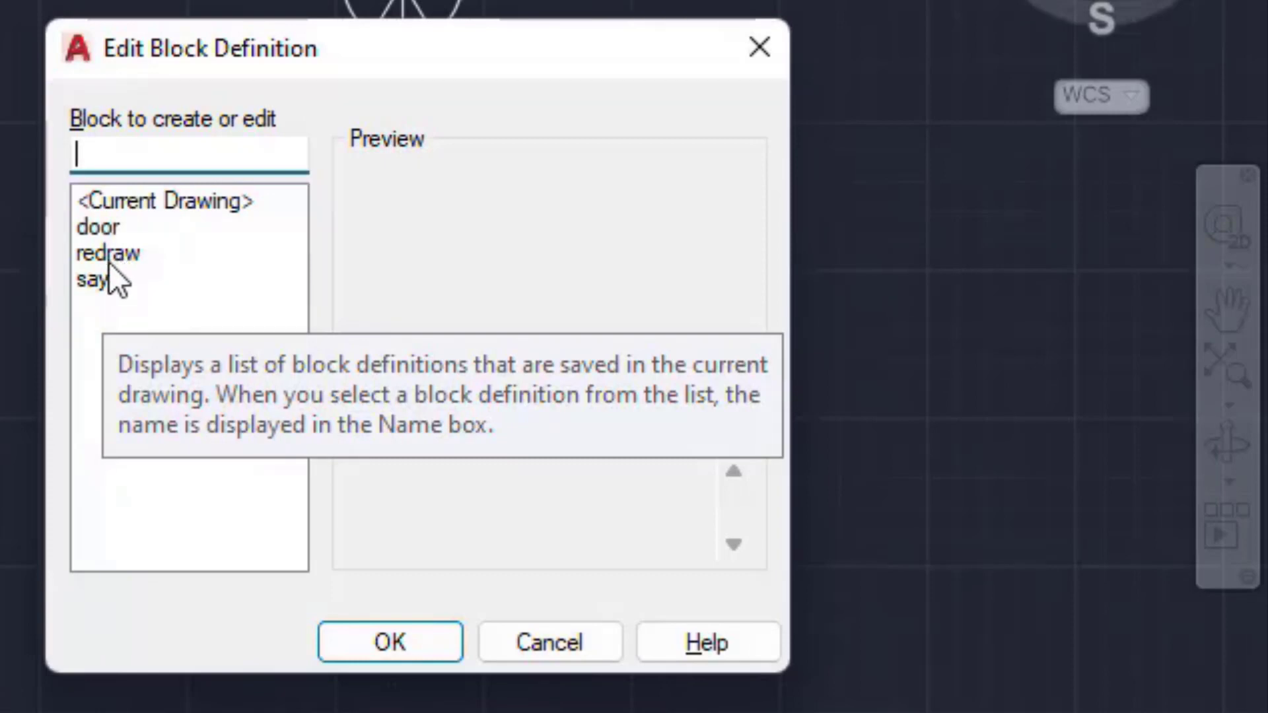
{"action": "left_click", "coordinate": [105, 235]}
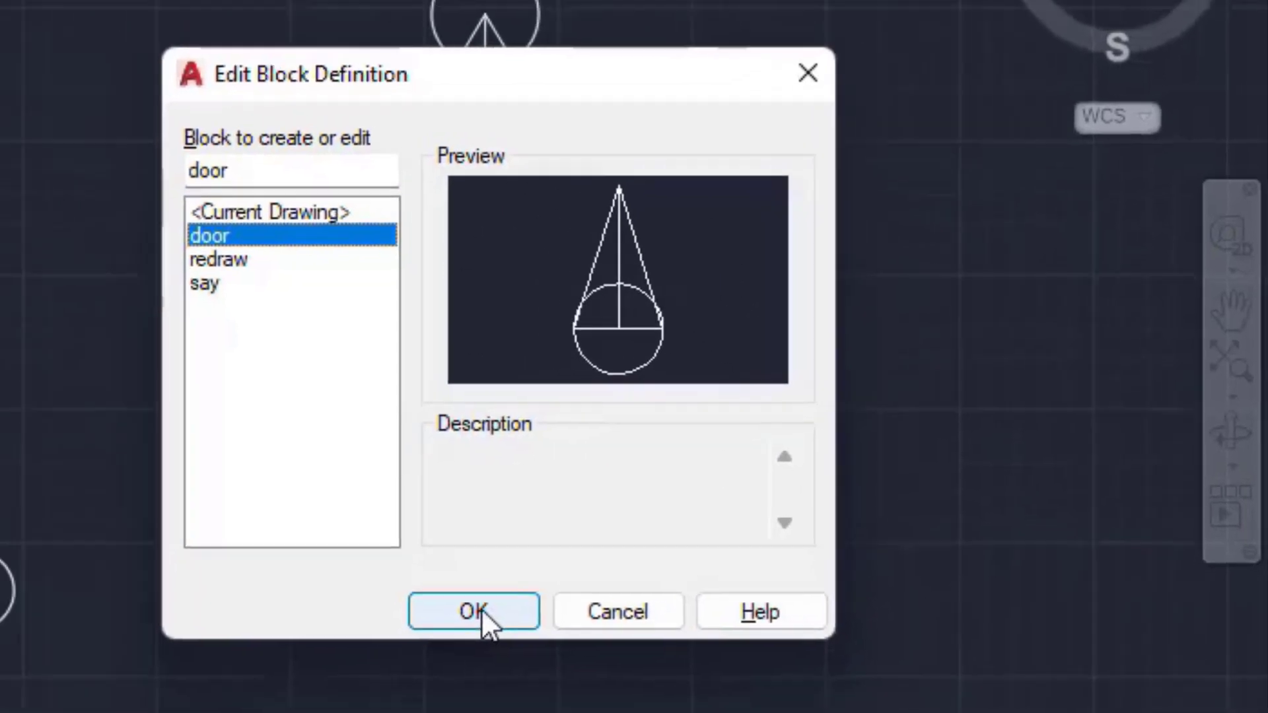
{"action": "left_click", "coordinate": [395, 644]}
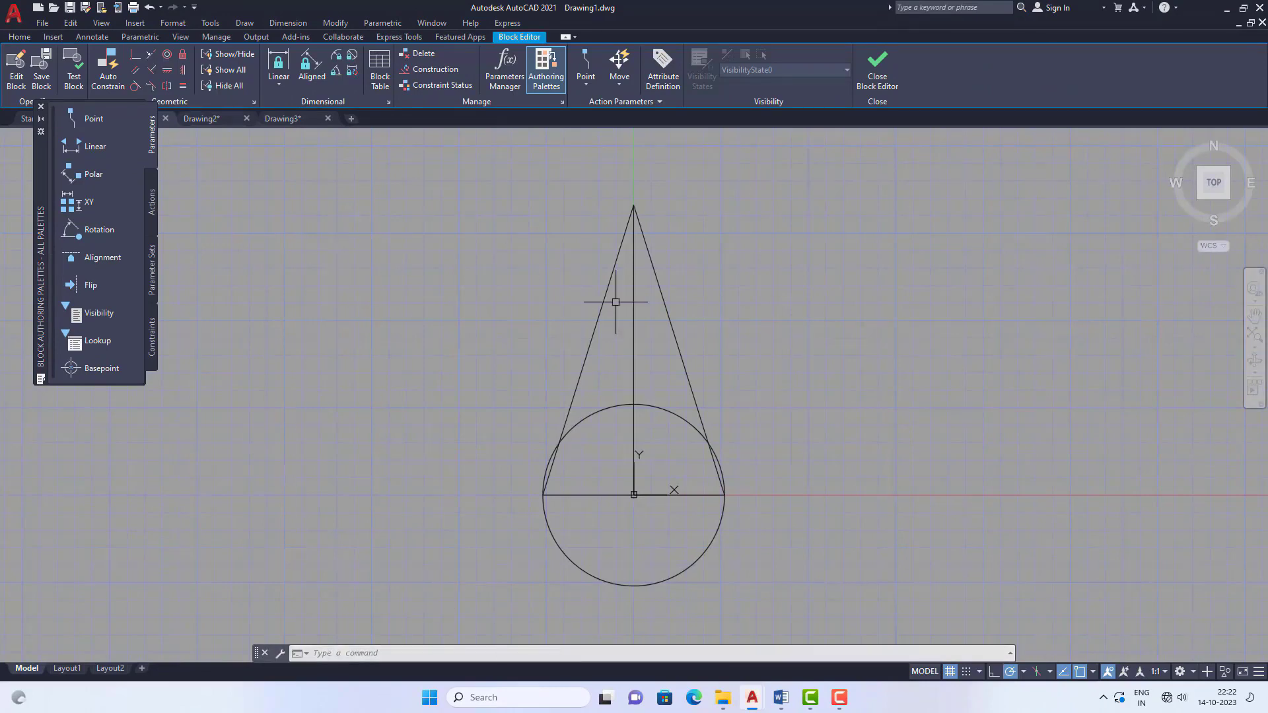
Draw a small circle with a radius of about 32 centred on the apex of the door block's triangle.
{"action": "scroll", "coordinate": [374, 271], "scroll_direction": "down", "scroll_amount": 2}
{"action": "scroll", "coordinate": [539, 304], "scroll_direction": "up", "scroll_amount": 2}
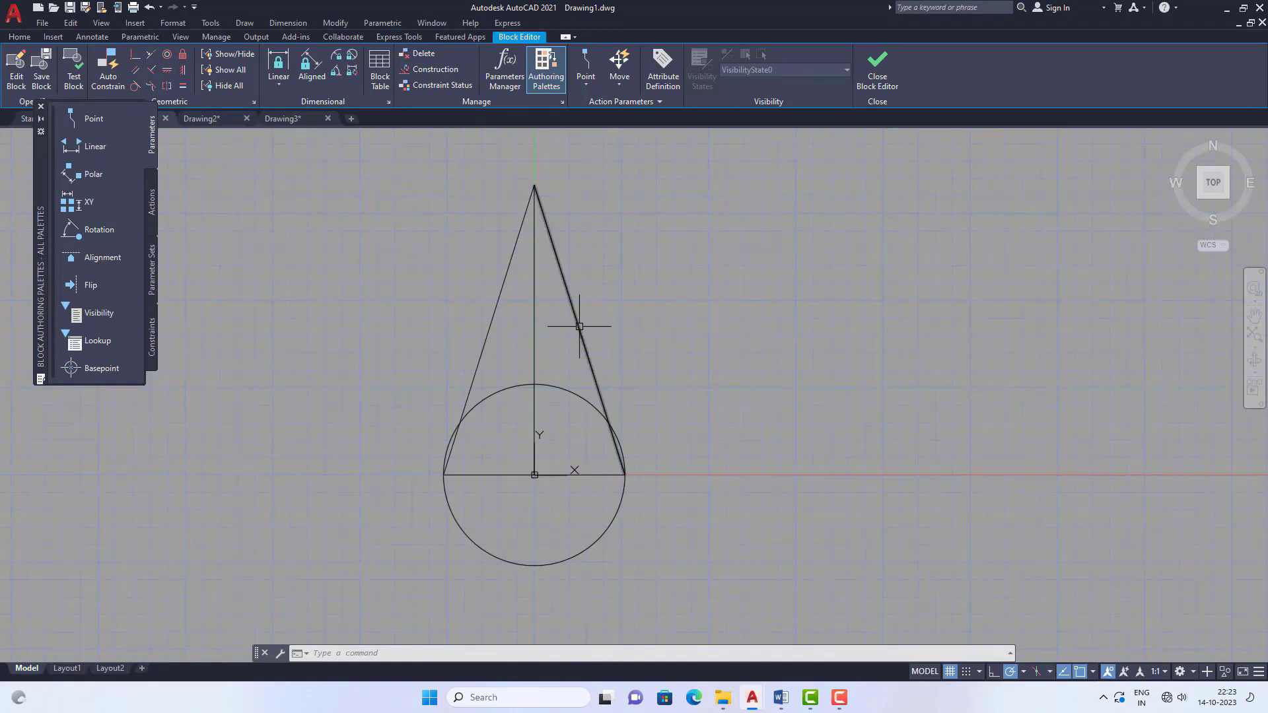
{"action": "mouse_move", "coordinate": [579, 326]}
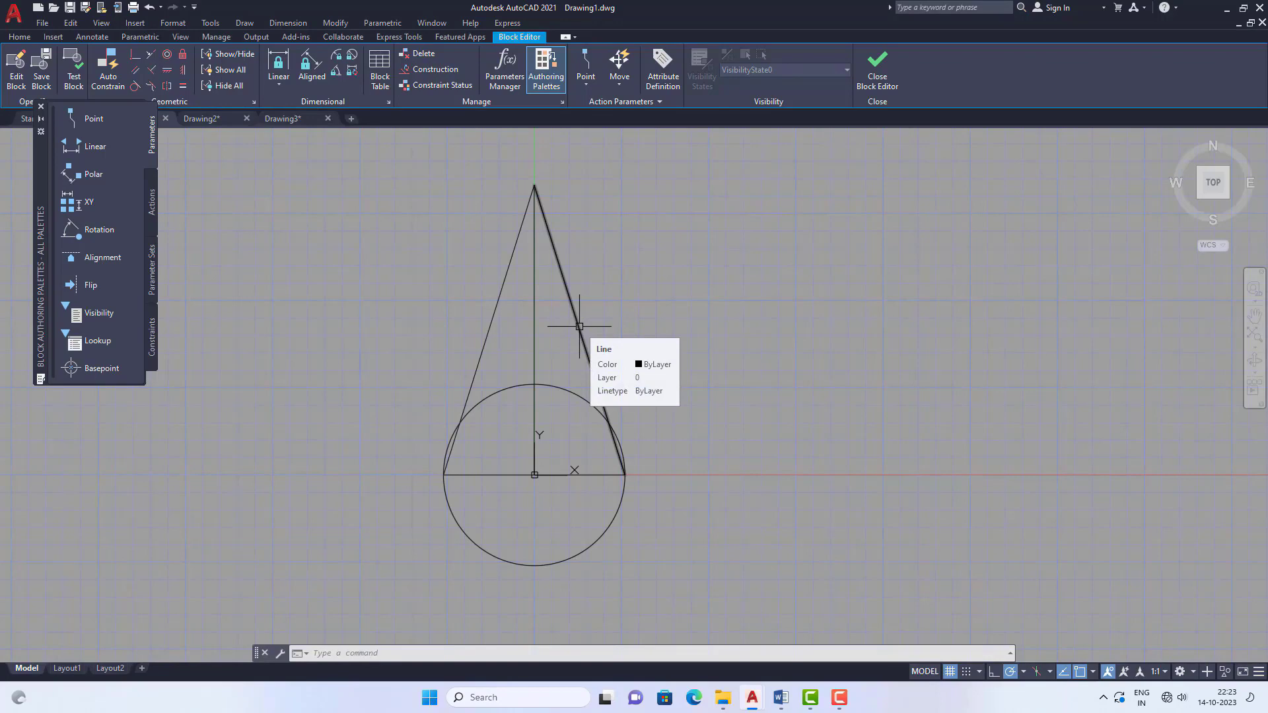
{"action": "type", "text": "c"}
{"action": "key", "text": "Return"}
{"action": "left_click", "coordinate": [535, 185]}
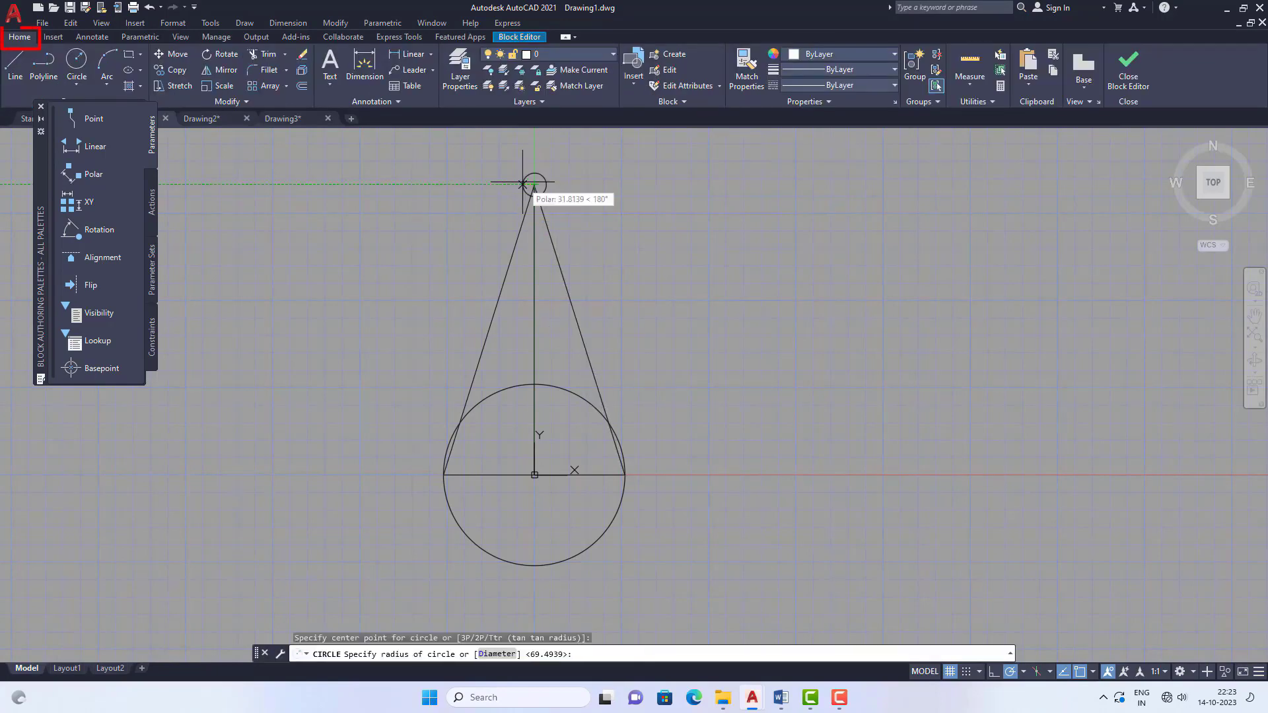
{"action": "left_click", "coordinate": [523, 184]}
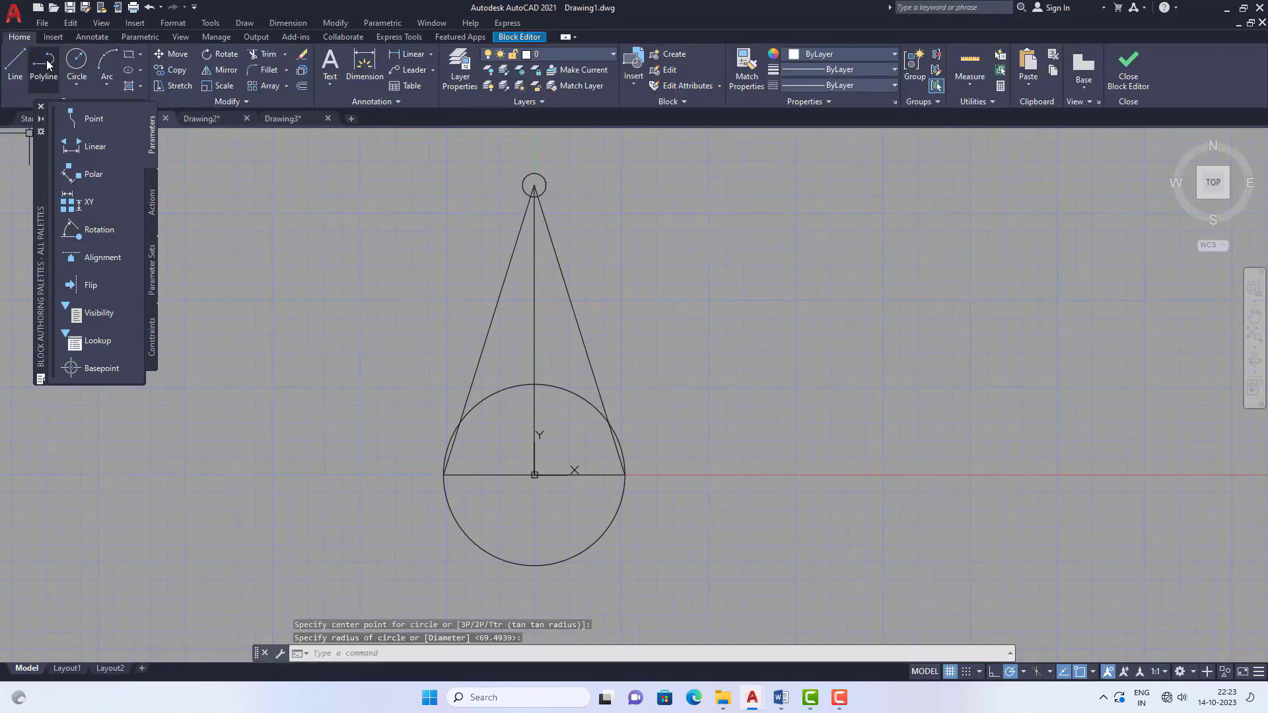
Draw an inverted triangle with its horizontal edge through the small circle's centre and its lower vertex at the vertical line's midpoint.
{"action": "left_click", "coordinate": [15, 63]}
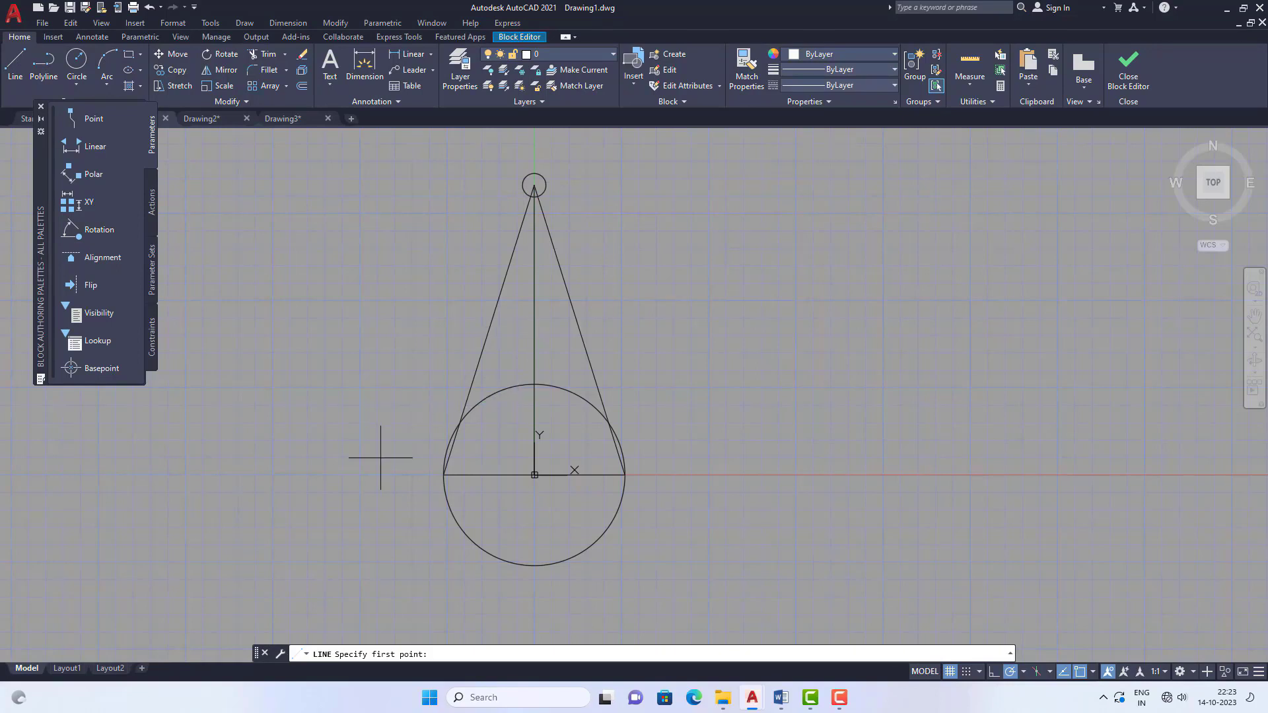
{"action": "left_click", "coordinate": [459, 184]}
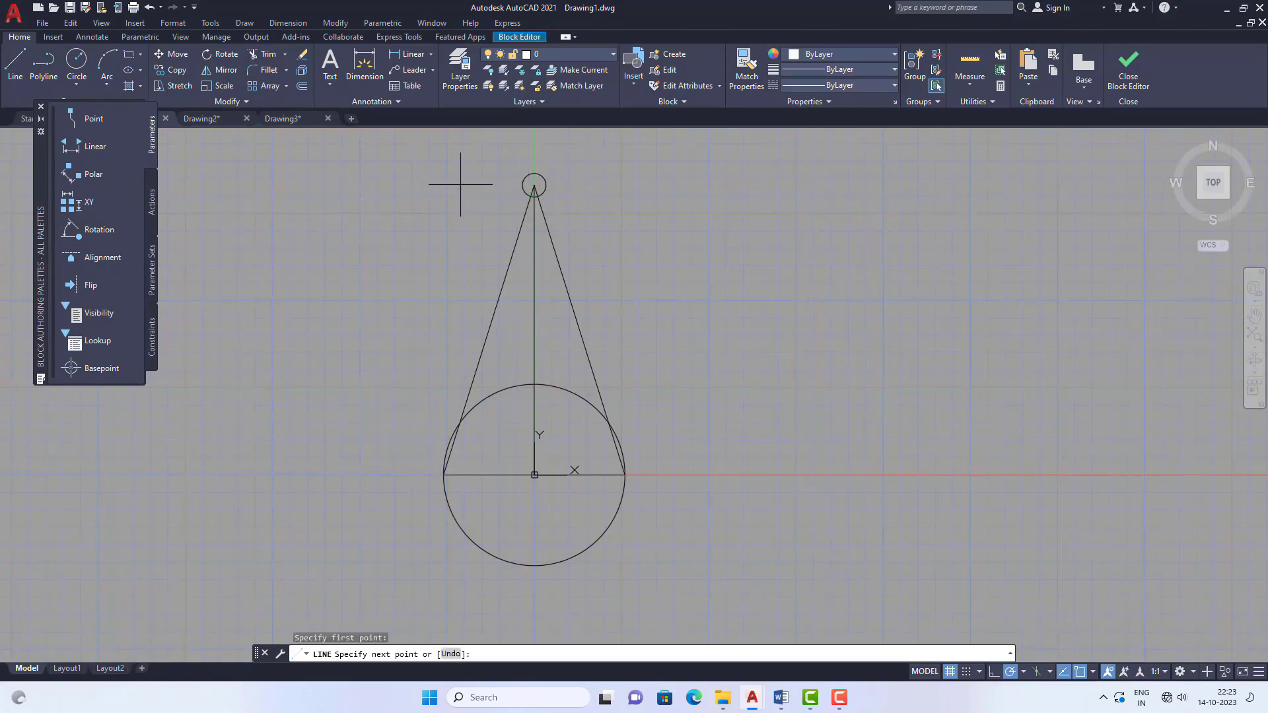
{"action": "left_click", "coordinate": [594, 184]}
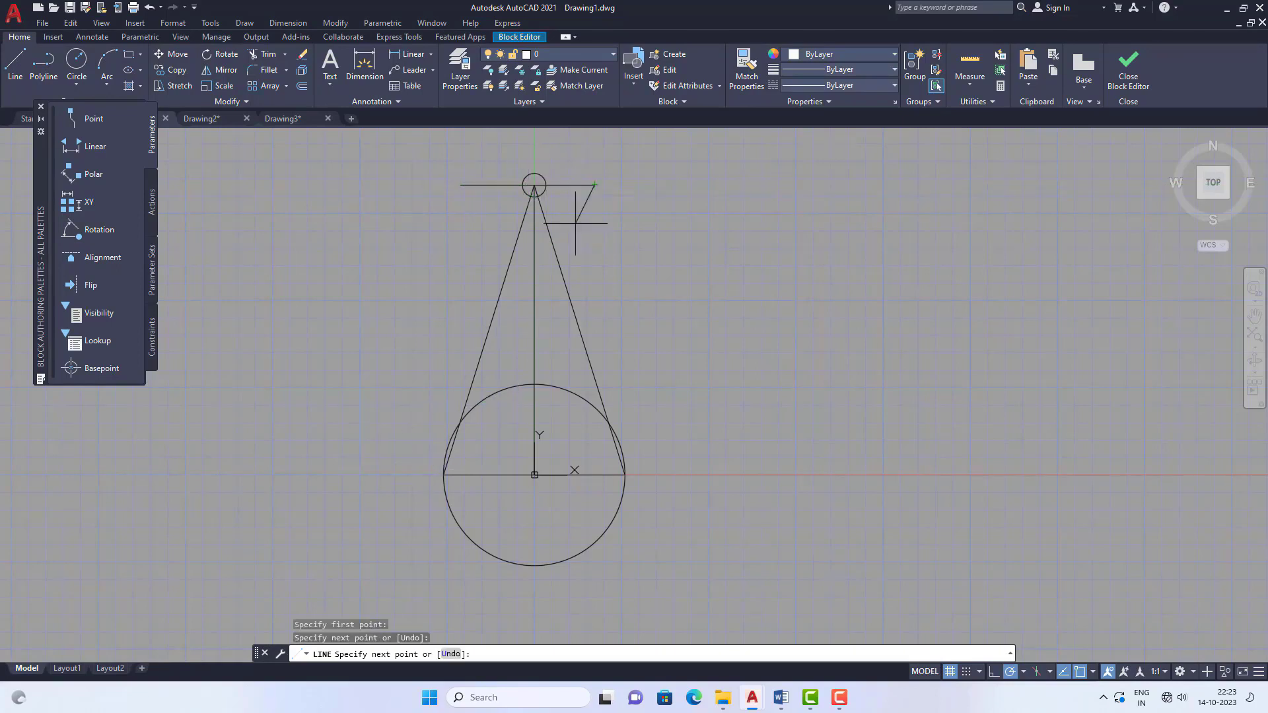
{"action": "scroll", "coordinate": [448, 364], "scroll_direction": "down", "scroll_amount": 2}
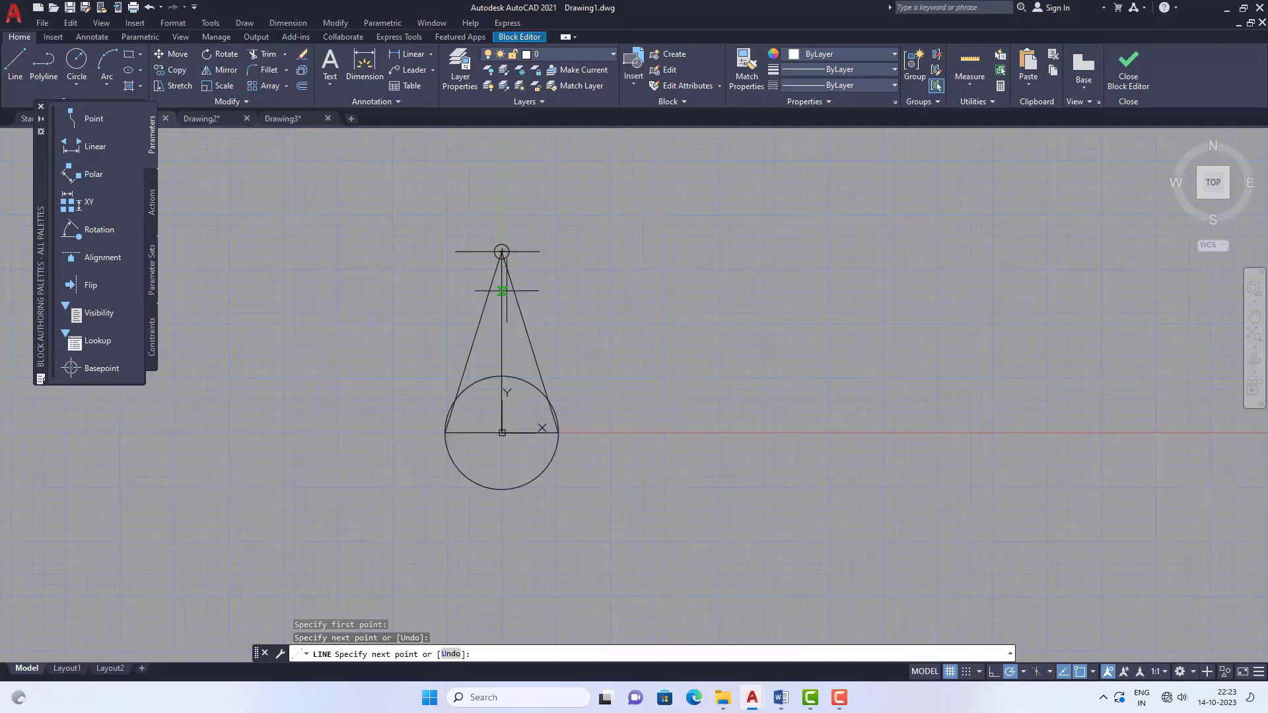
{"action": "left_click", "coordinate": [502, 341]}
{"action": "left_click", "coordinate": [456, 251]}
{"action": "right_click", "coordinate": [456, 252]}
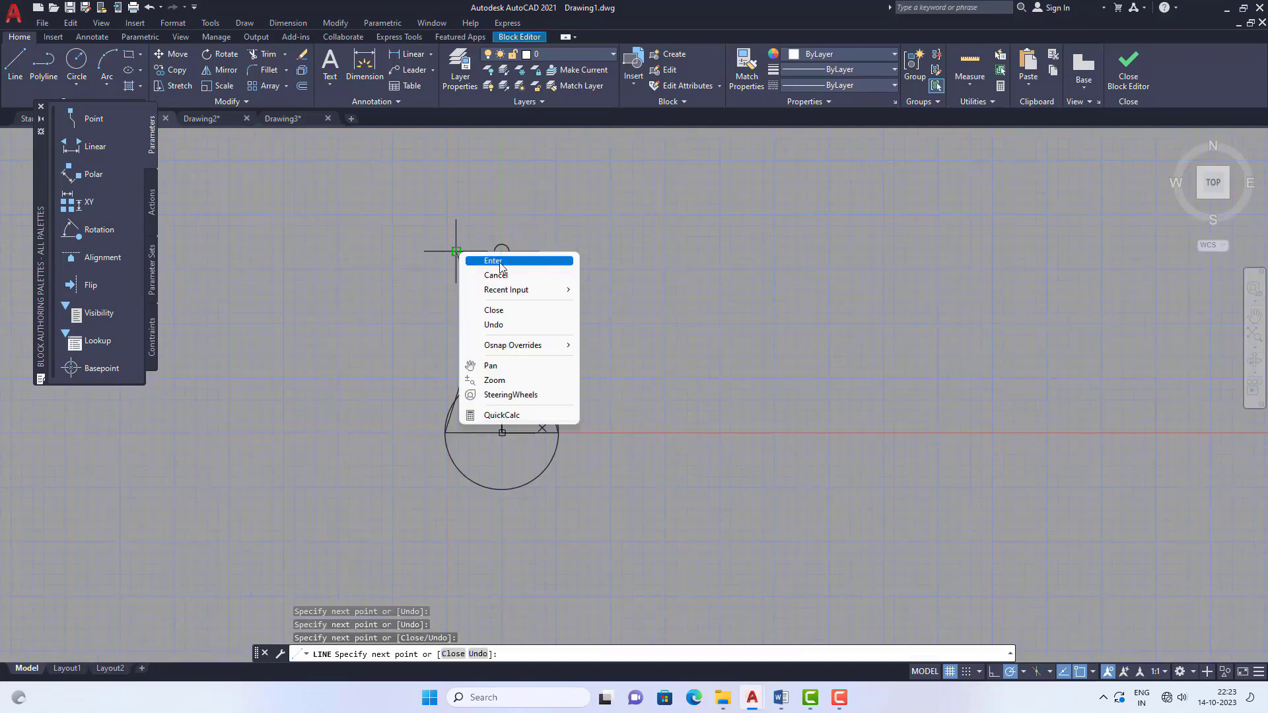
{"action": "left_click", "coordinate": [482, 260]}
{"action": "scroll", "coordinate": [493, 353], "scroll_direction": "down", "scroll_amount": 2}
{"action": "scroll", "coordinate": [494, 357], "scroll_direction": "up", "scroll_amount": 3}
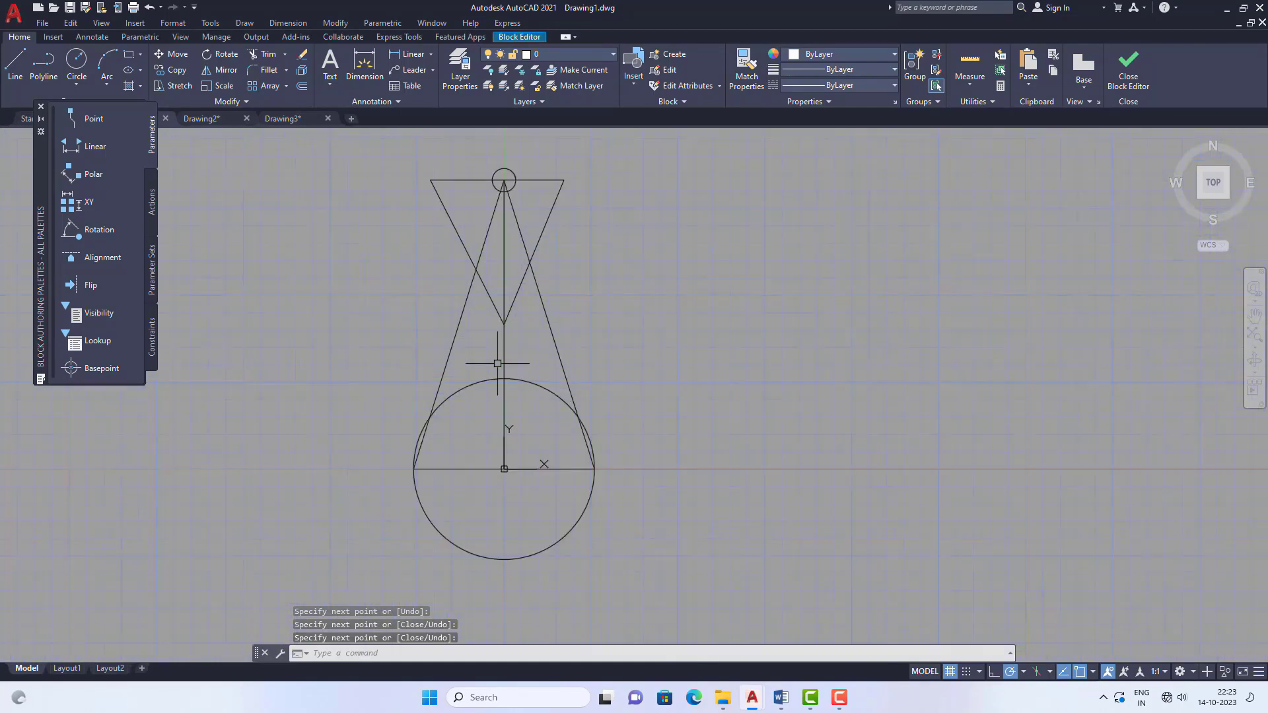
Close the Block Editor and save the changes to the door block.
{"action": "scroll", "coordinate": [498, 365], "scroll_direction": "down", "scroll_amount": 1}
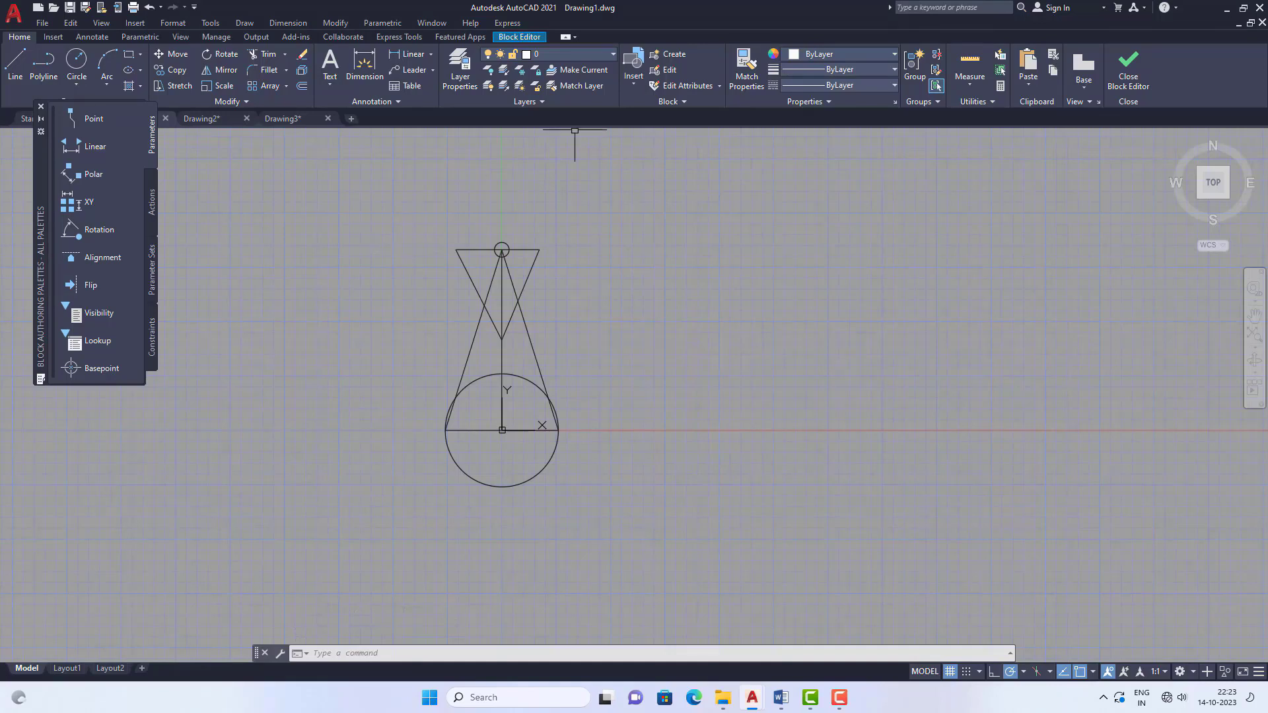
{"action": "left_click", "coordinate": [1133, 62]}
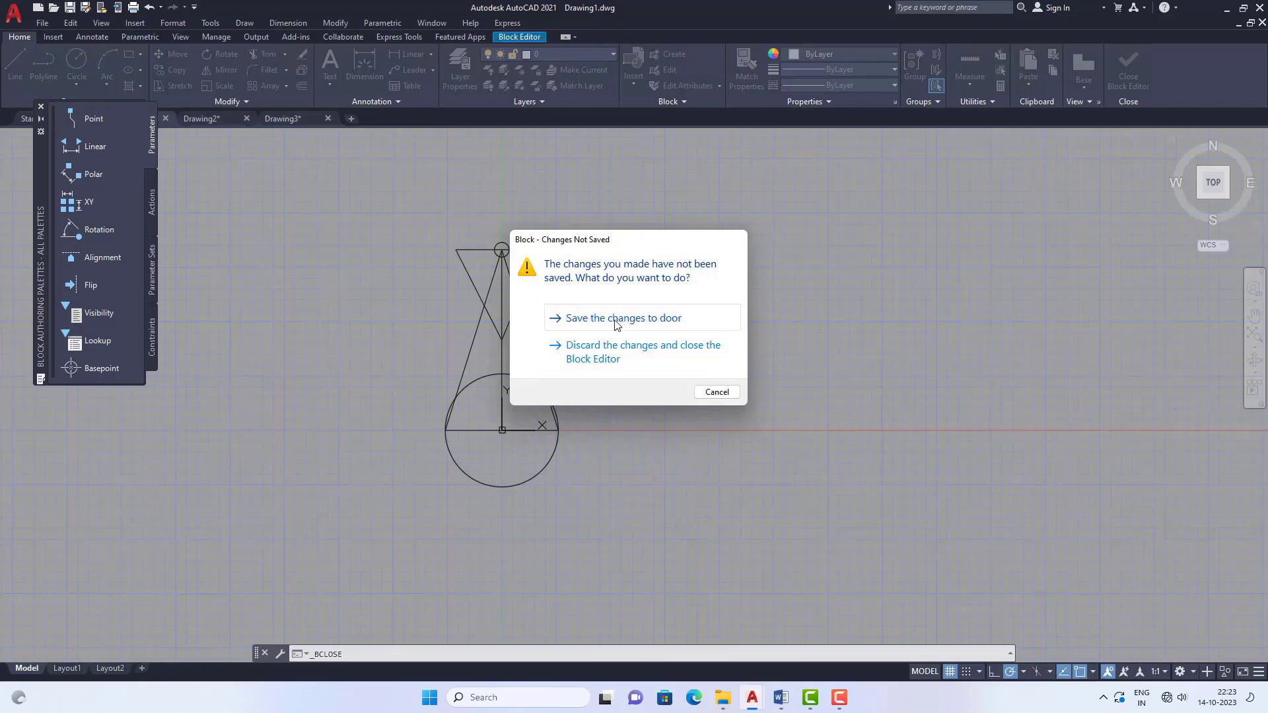
{"action": "left_click", "coordinate": [616, 320]}
Examine the door block copies across Drawing1 and compare them with the other blocks.
{"action": "scroll", "coordinate": [615, 321], "scroll_direction": "down", "scroll_amount": 6}
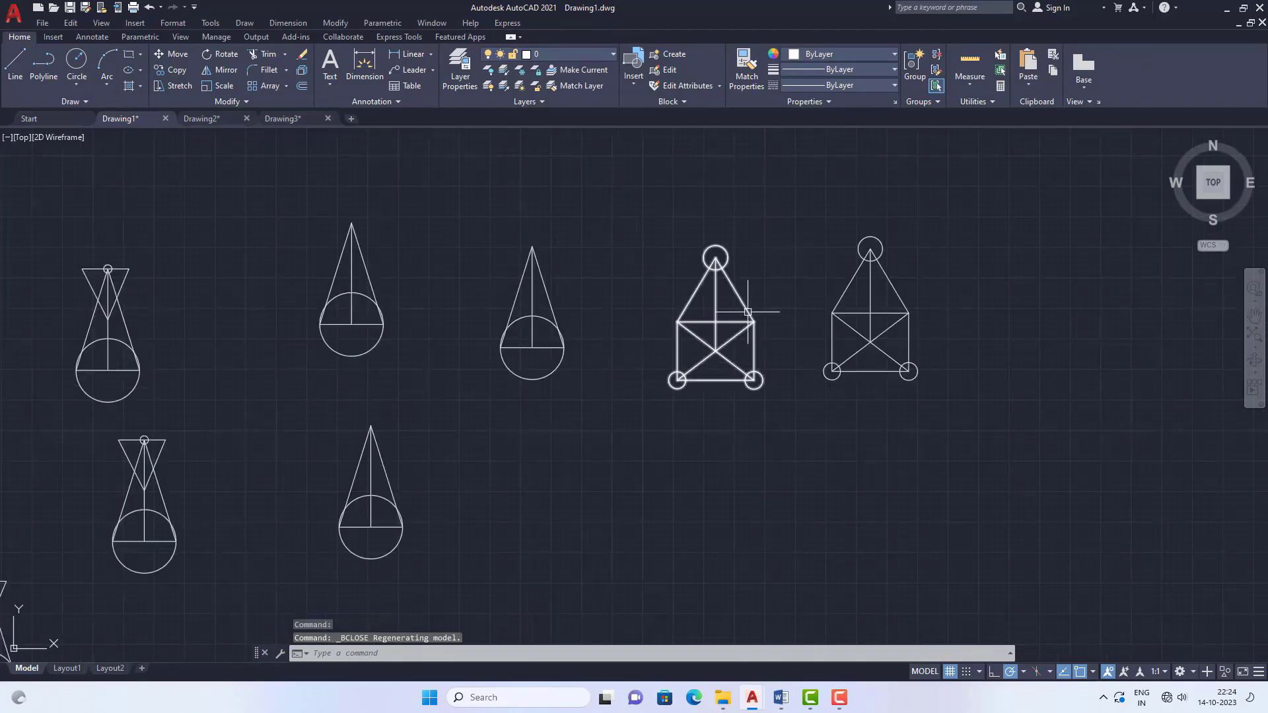
{"action": "scroll", "coordinate": [304, 314], "scroll_direction": "up", "scroll_amount": 2}
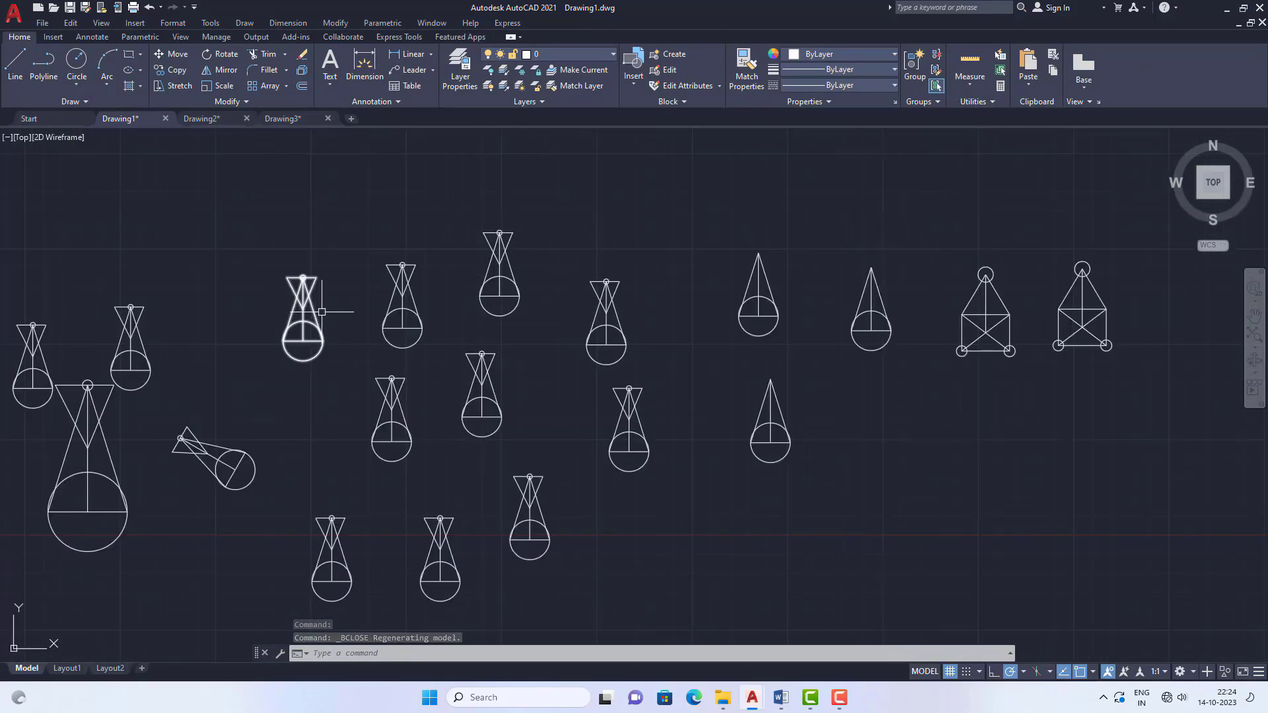
{"action": "scroll", "coordinate": [512, 311], "scroll_direction": "down", "scroll_amount": 5}
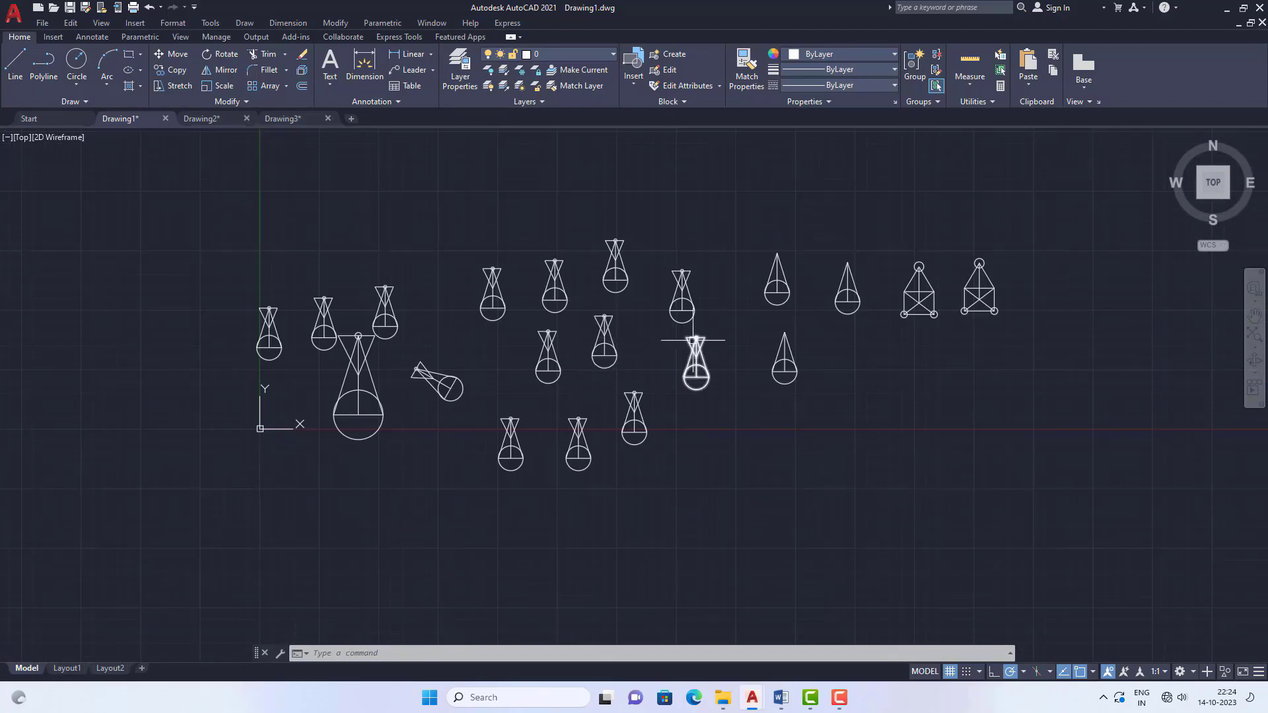
{"action": "scroll", "coordinate": [693, 354], "scroll_direction": "up", "scroll_amount": 4}
{"action": "scroll", "coordinate": [714, 324], "scroll_direction": "up", "scroll_amount": 2}
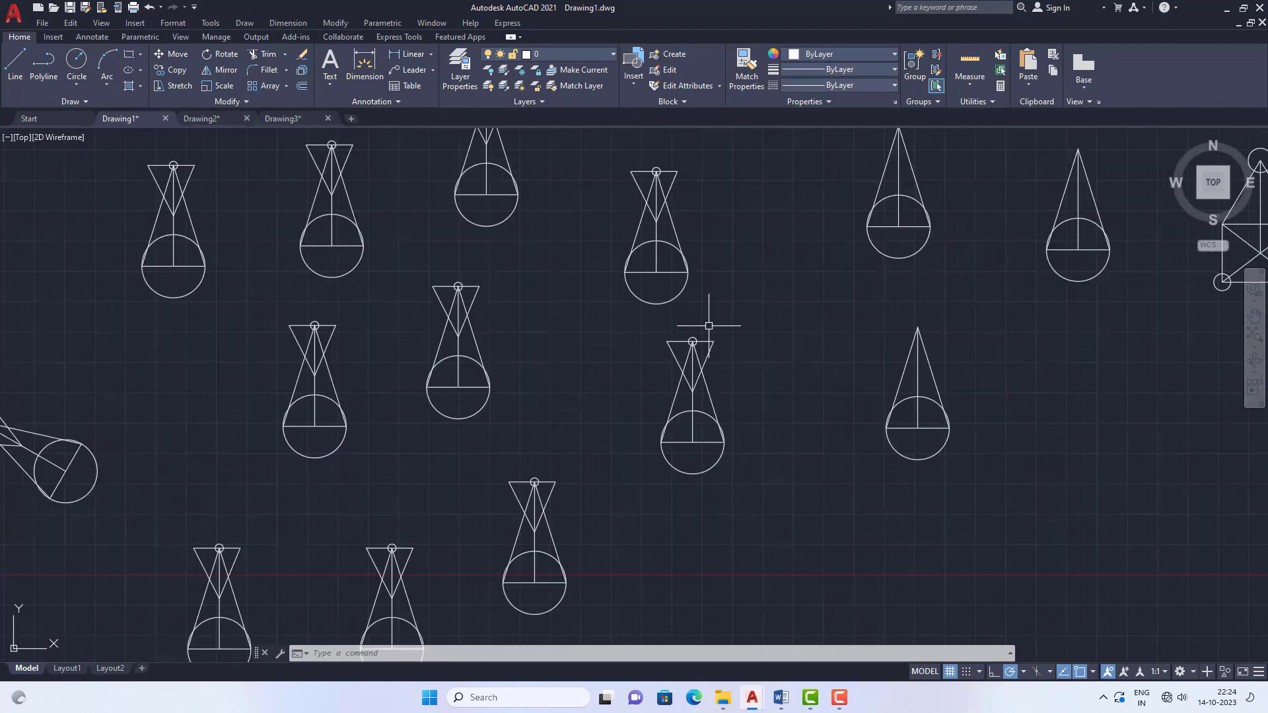
{"action": "scroll", "coordinate": [739, 338], "scroll_direction": "down", "scroll_amount": 4}
{"action": "scroll", "coordinate": [722, 363], "scroll_direction": "up", "scroll_amount": 3}
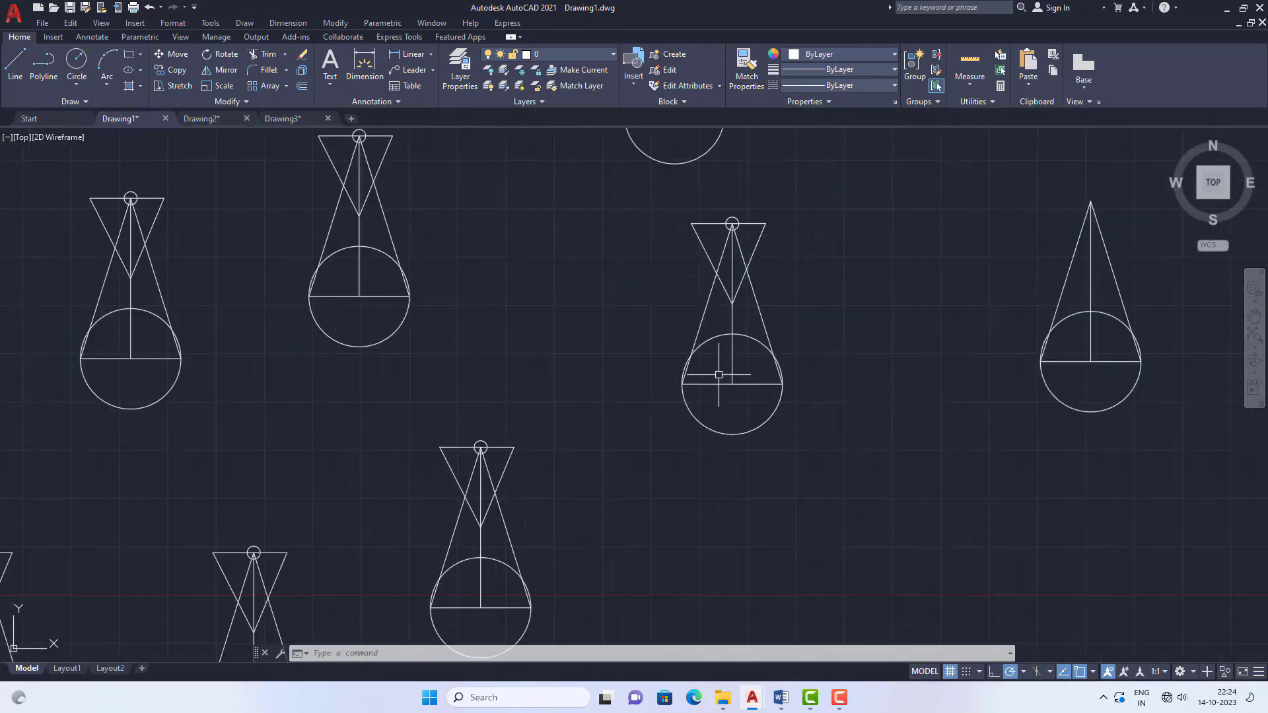
{"action": "scroll", "coordinate": [687, 343], "scroll_direction": "down", "scroll_amount": 3}
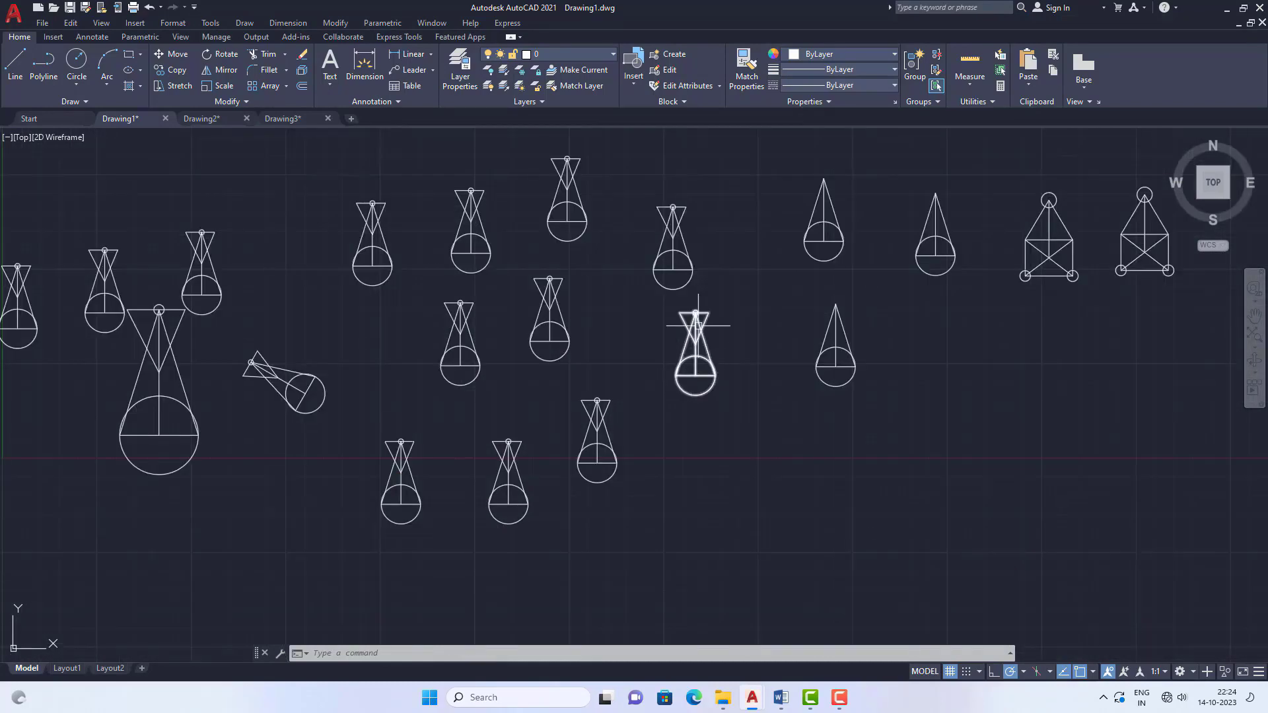
{"action": "scroll", "coordinate": [674, 198], "scroll_direction": "up", "scroll_amount": 6}
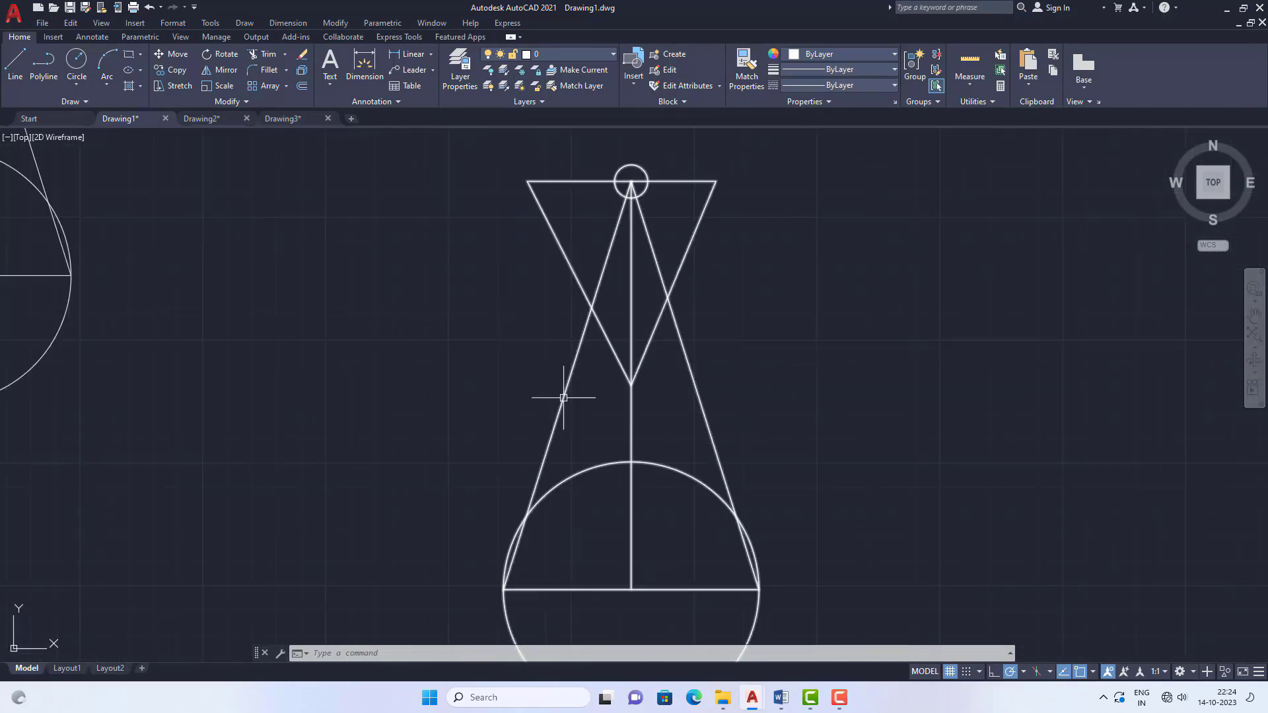
{"action": "scroll", "coordinate": [606, 350], "scroll_direction": "down", "scroll_amount": 3}
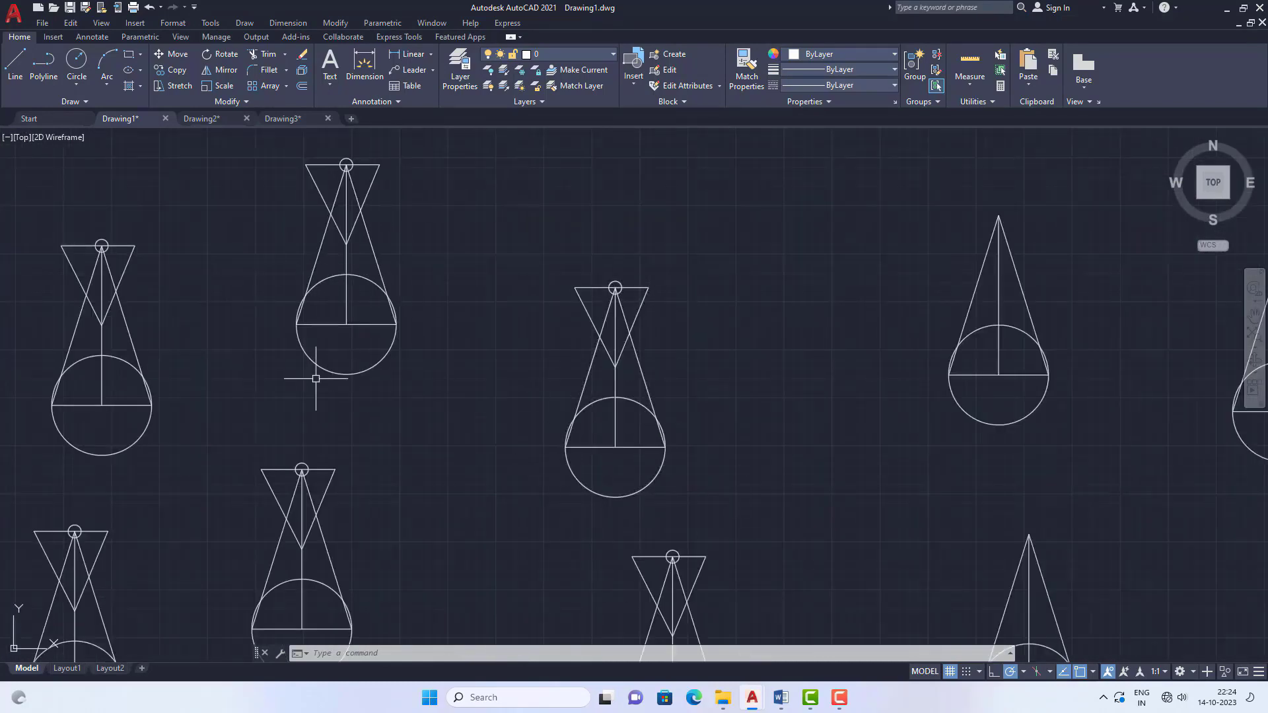
{"action": "scroll", "coordinate": [665, 340], "scroll_direction": "down", "scroll_amount": 4}
{"action": "scroll", "coordinate": [428, 328], "scroll_direction": "up", "scroll_amount": 2}
{"action": "scroll", "coordinate": [427, 328], "scroll_direction": "up", "scroll_amount": 4}
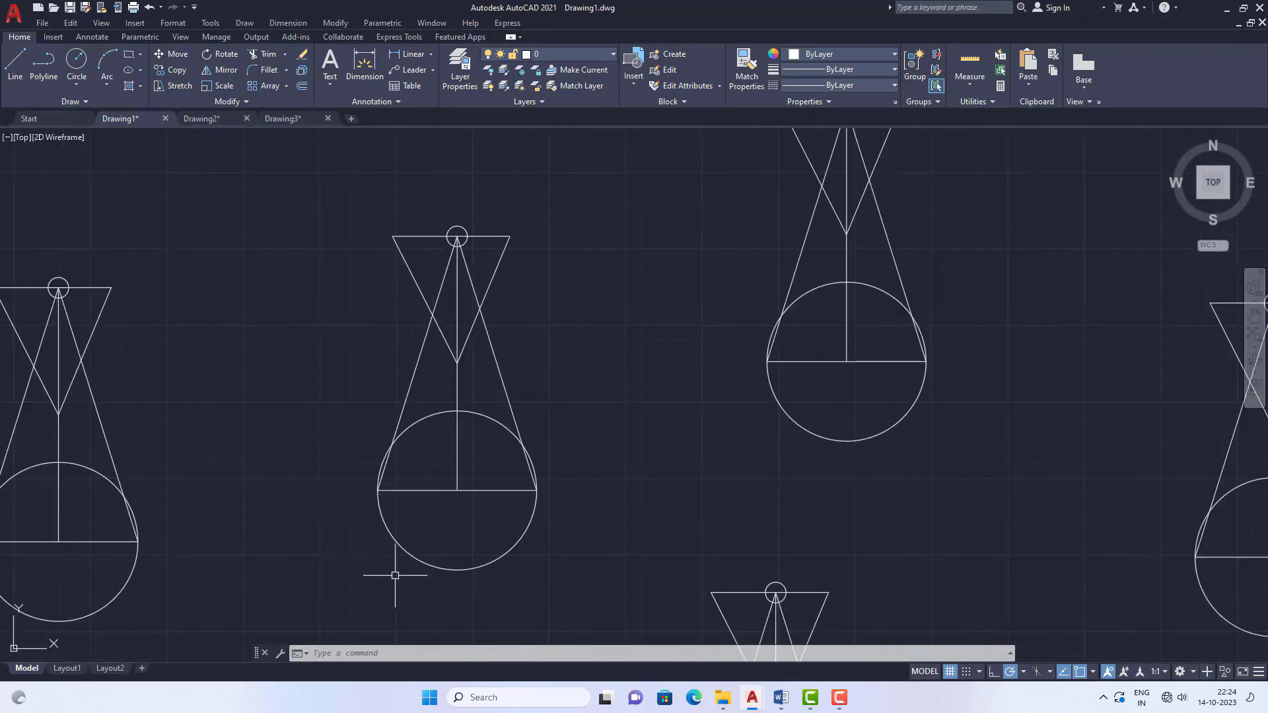
{"action": "scroll", "coordinate": [555, 363], "scroll_direction": "down", "scroll_amount": 4}
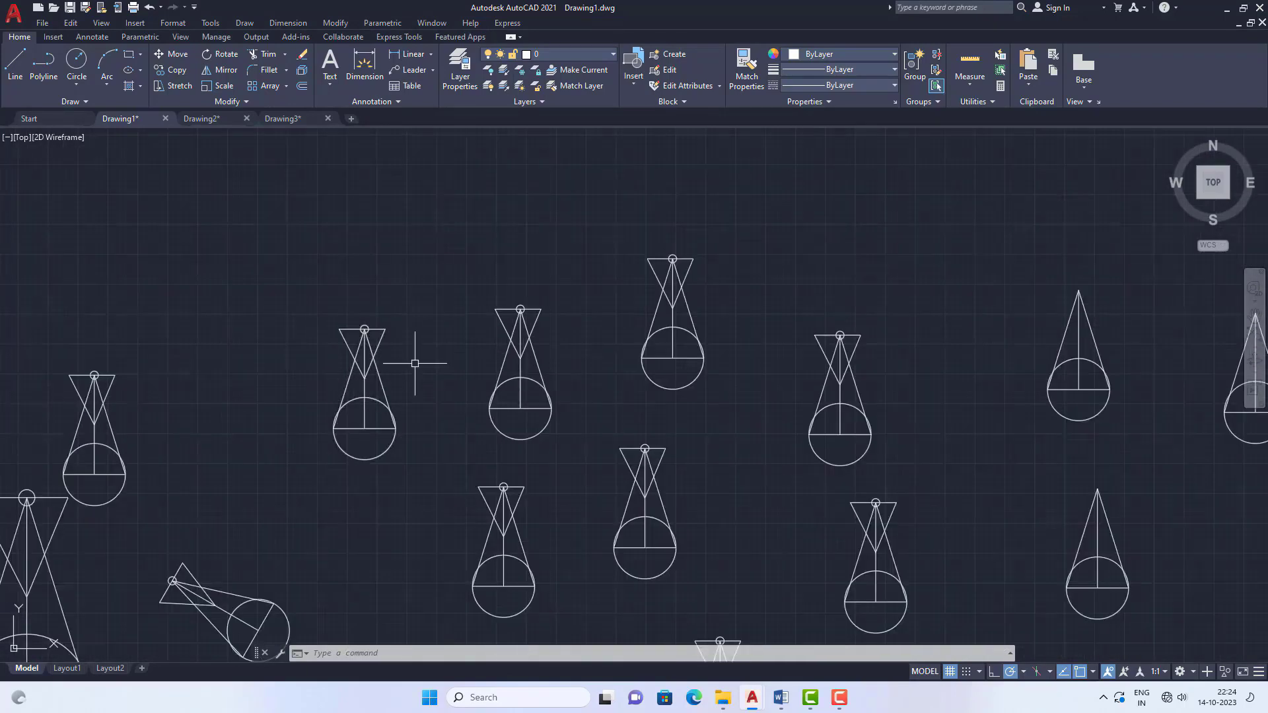
{"action": "scroll", "coordinate": [416, 354], "scroll_direction": "down", "scroll_amount": 3}
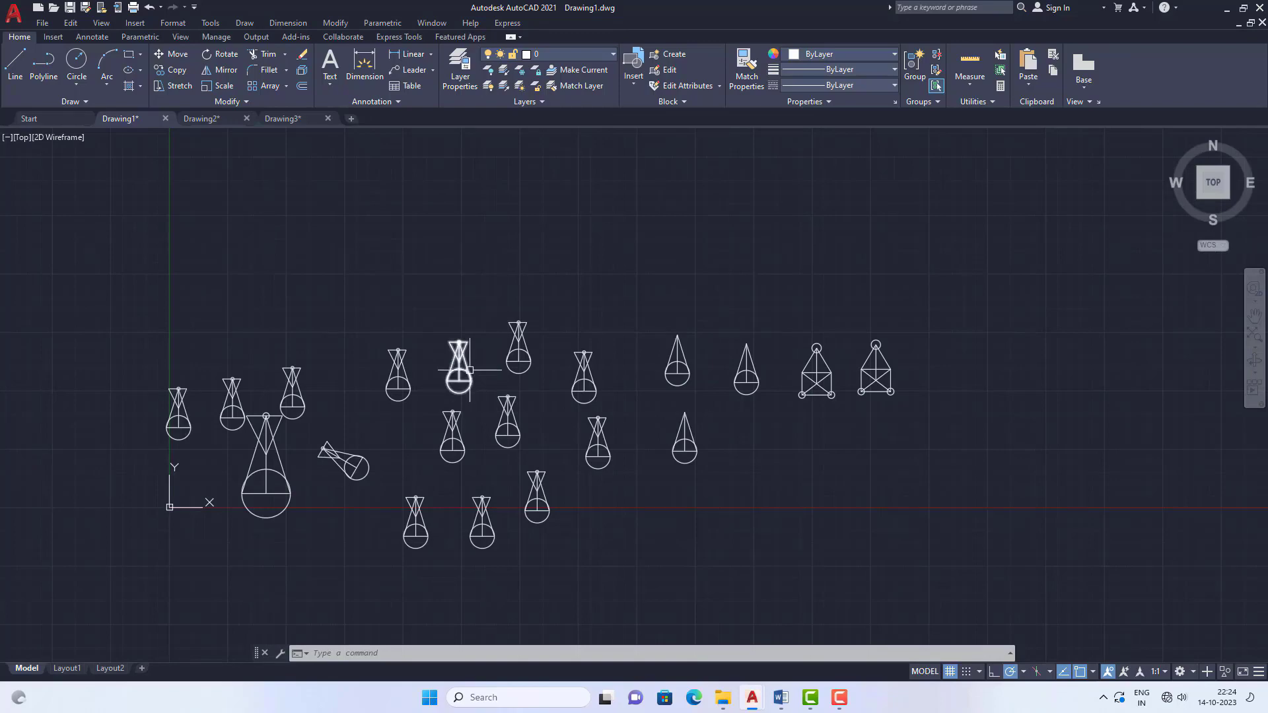
{"action": "scroll", "coordinate": [469, 370], "scroll_direction": "up", "scroll_amount": 5}
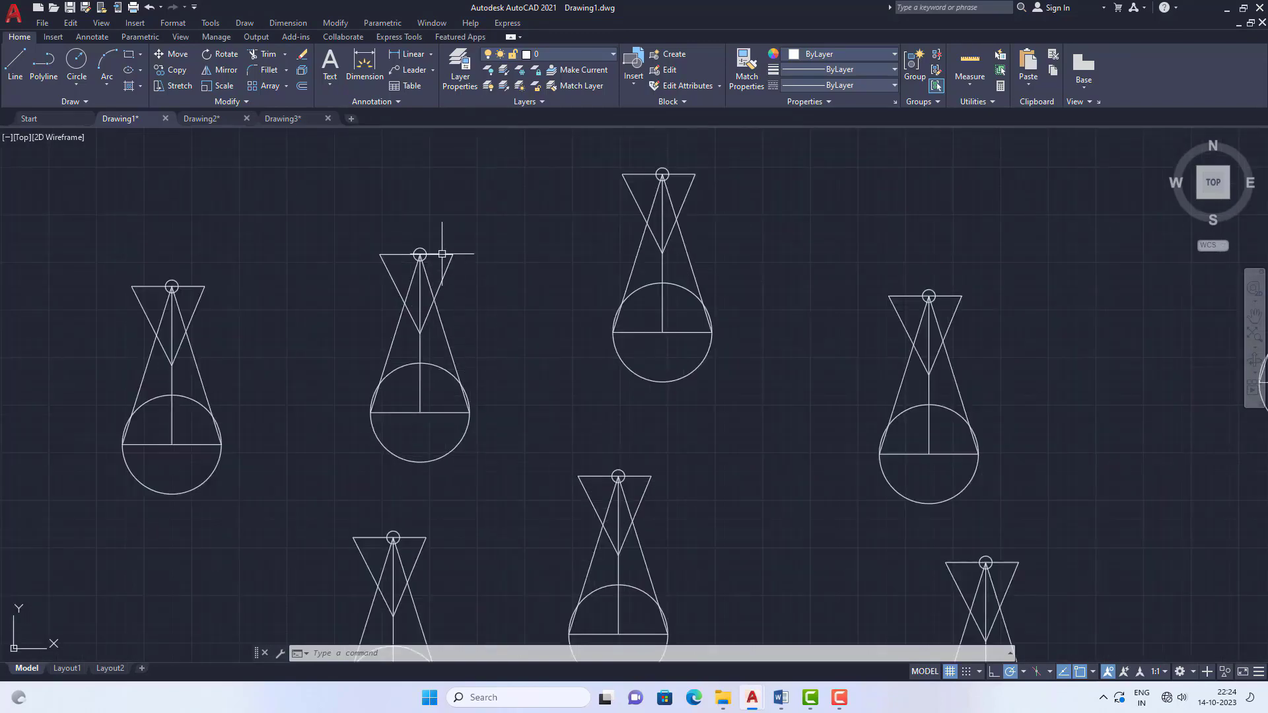
{"action": "scroll", "coordinate": [489, 271], "scroll_direction": "down", "scroll_amount": 4}
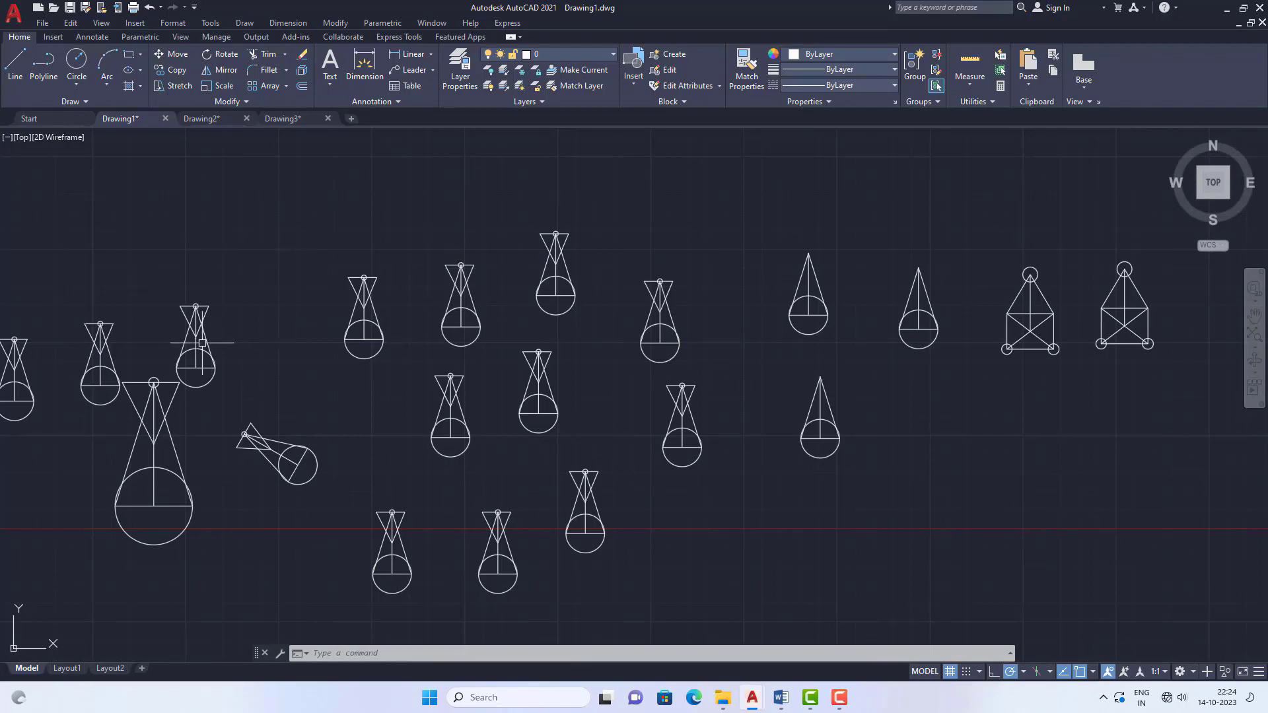
{"action": "scroll", "coordinate": [175, 395], "scroll_direction": "down", "scroll_amount": 4}
{"action": "scroll", "coordinate": [283, 307], "scroll_direction": "up", "scroll_amount": 2}
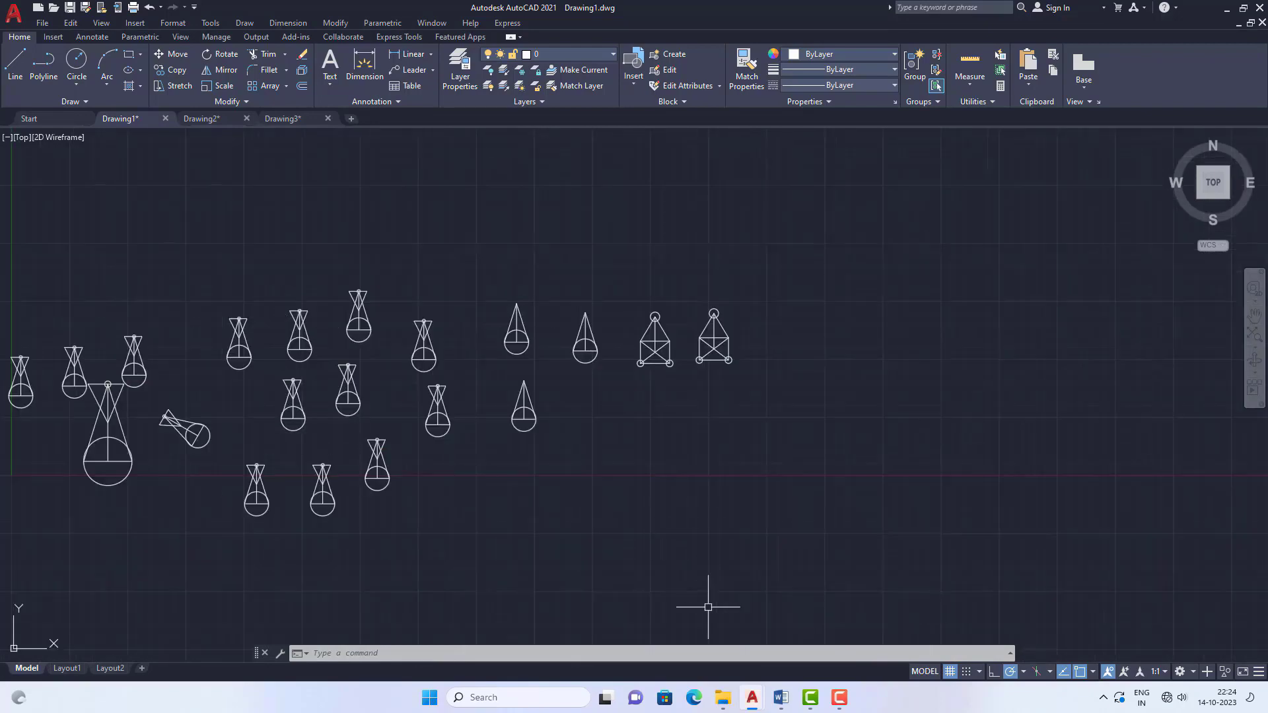
Switch to the Word notes and read the item on inserting blocks in rows and columns with MINSERT.
{"action": "left_click", "coordinate": [781, 698]}
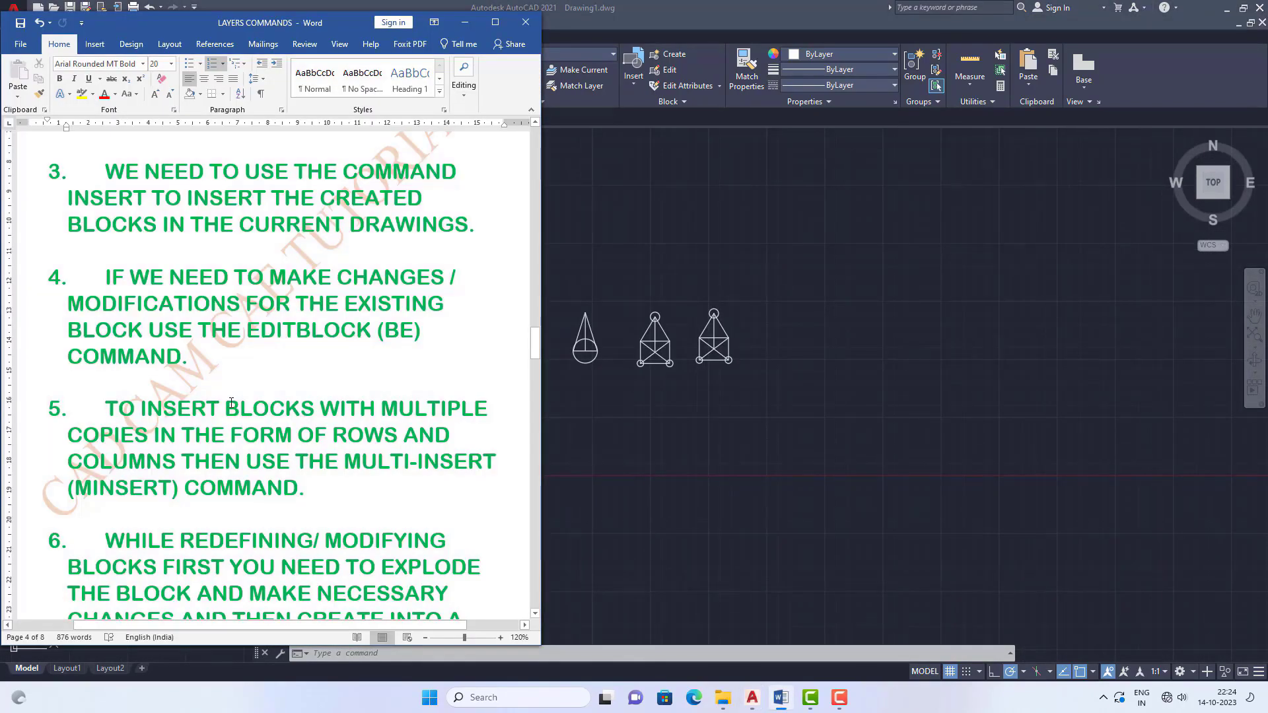
{"action": "scroll", "coordinate": [232, 388], "scroll_direction": "down", "scroll_amount": 5}
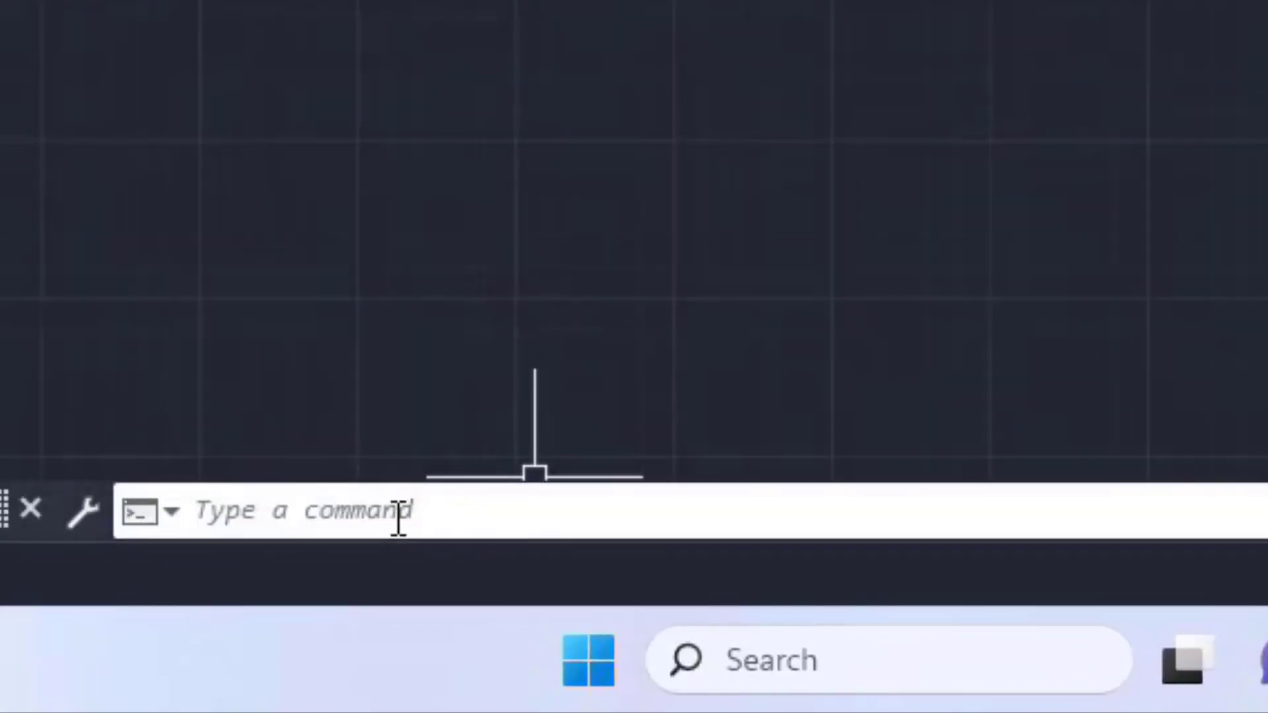
Start MINSERT for the door block in Drawing1, placing it in the empty area beside the last block with scale 1 and rotation 0.
{"action": "left_click", "coordinate": [373, 656]}
{"action": "type", "text": "MINSer"}
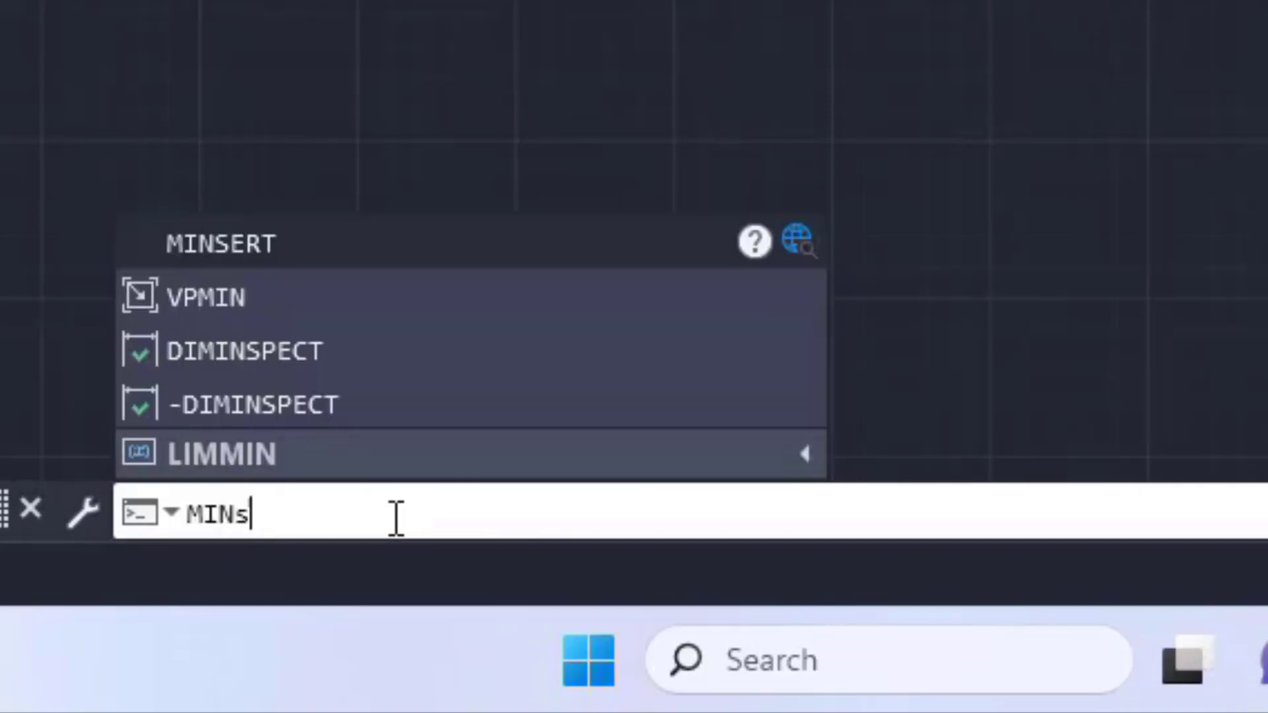
{"action": "type", "text": "t"}
{"action": "key", "text": "Return"}
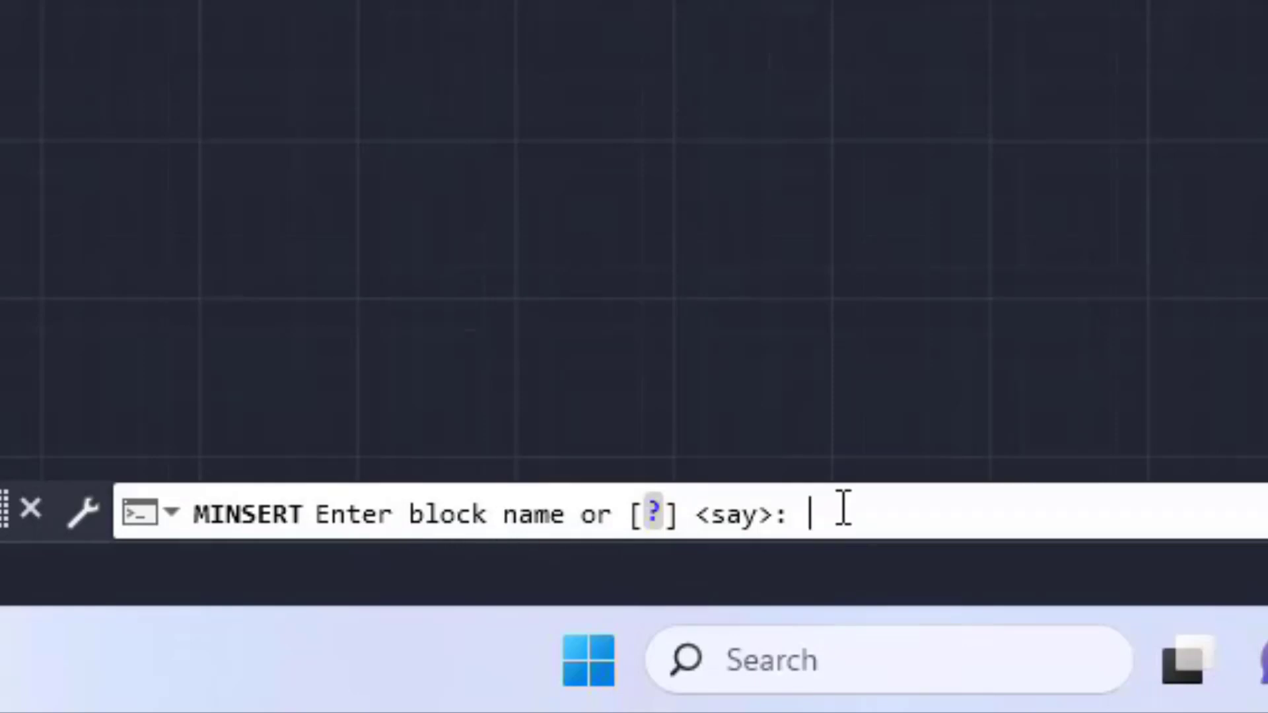
{"action": "type", "text": "d"}
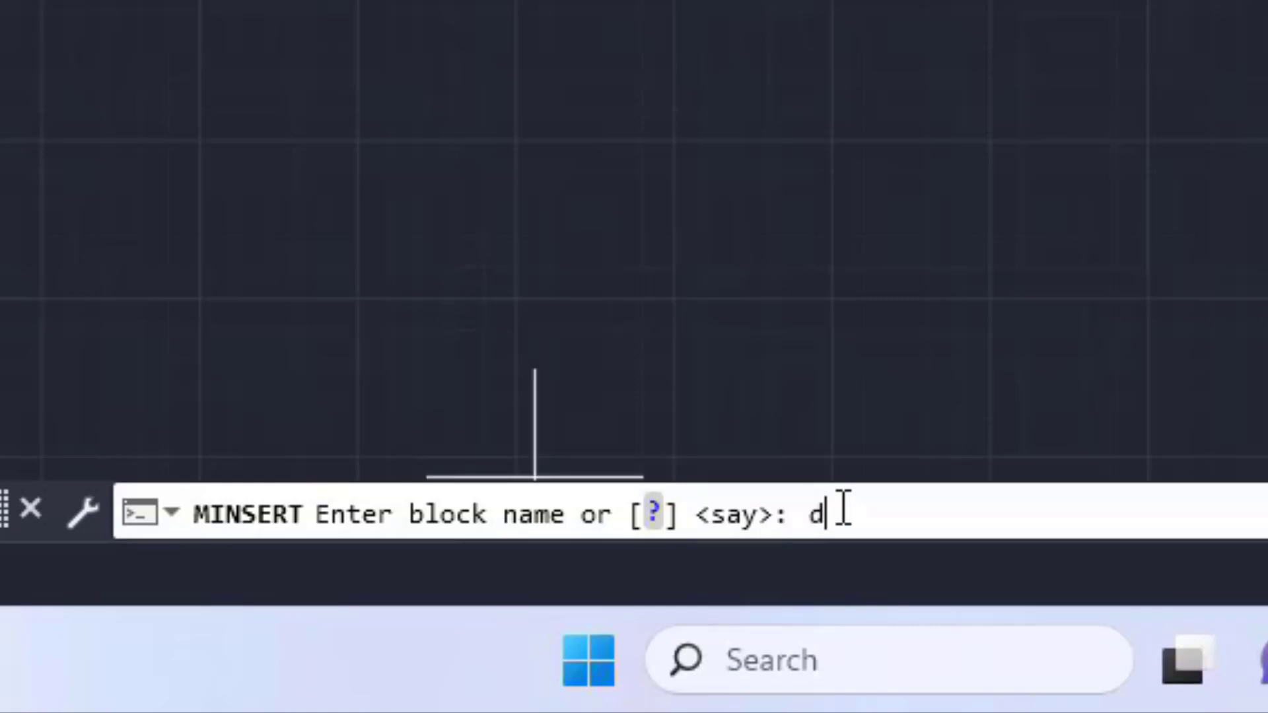
{"action": "type", "text": "oor"}
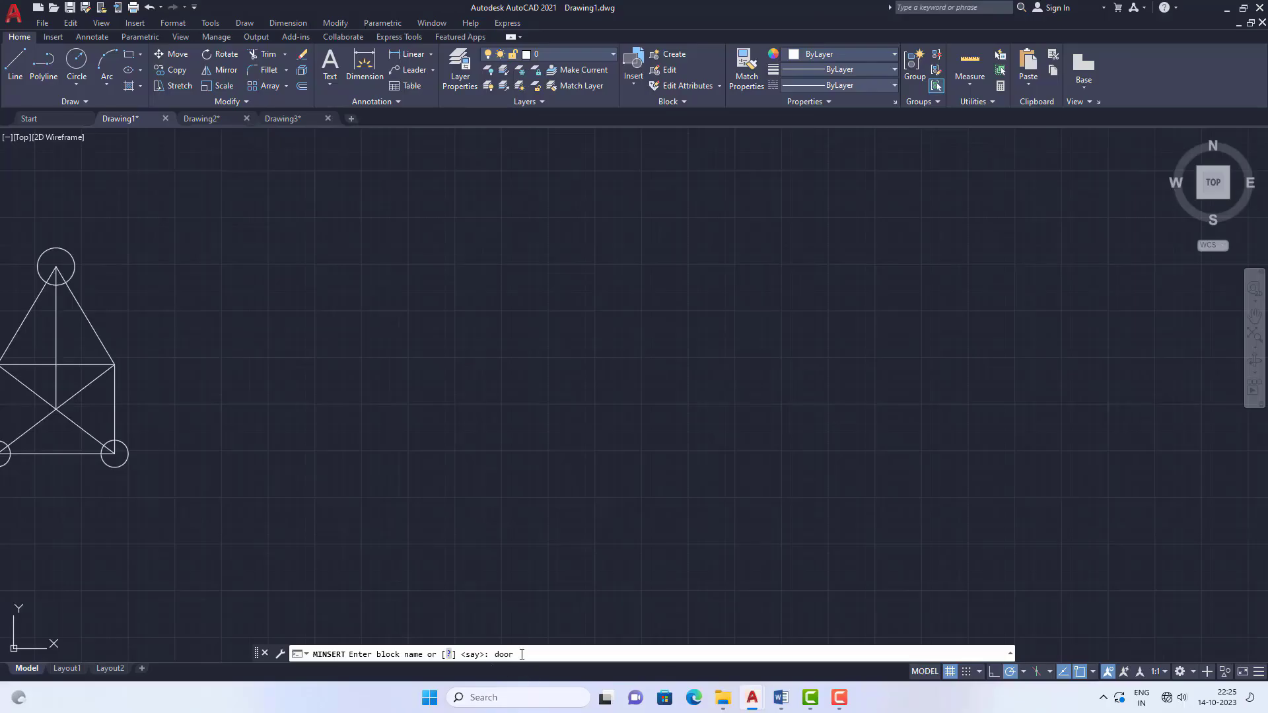
{"action": "key", "text": "Return"}
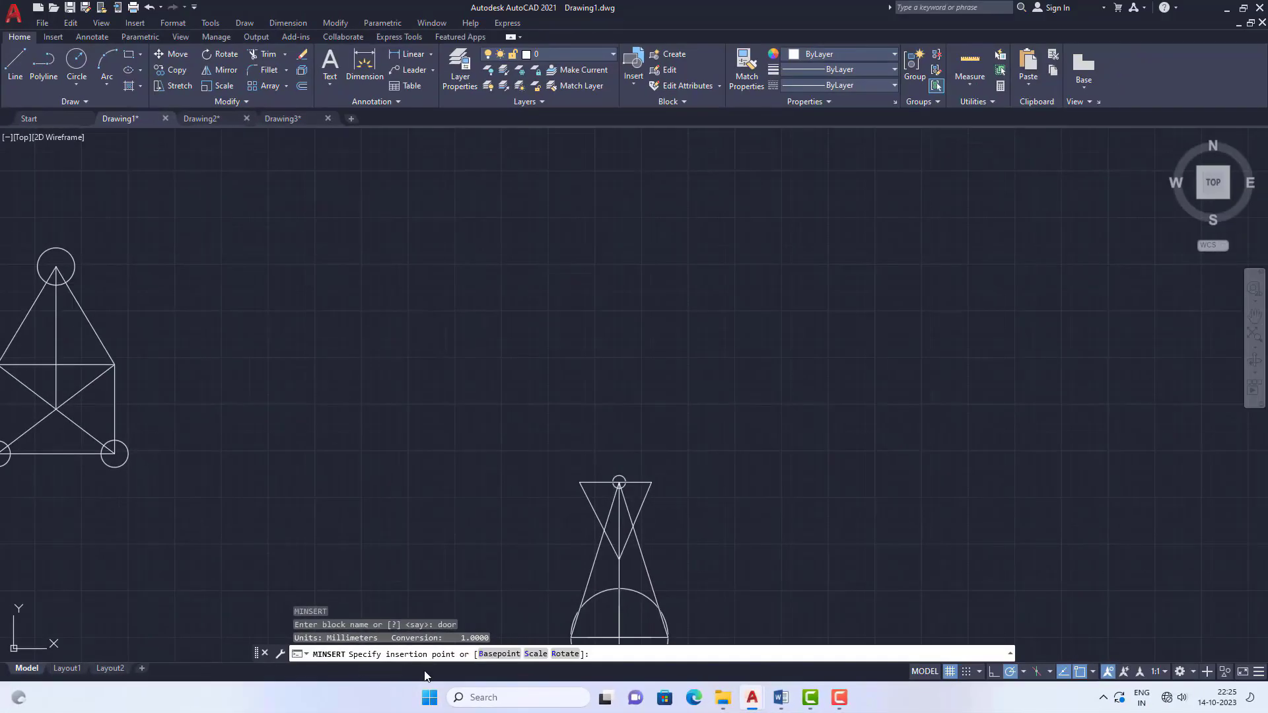
{"action": "left_click", "coordinate": [387, 341]}
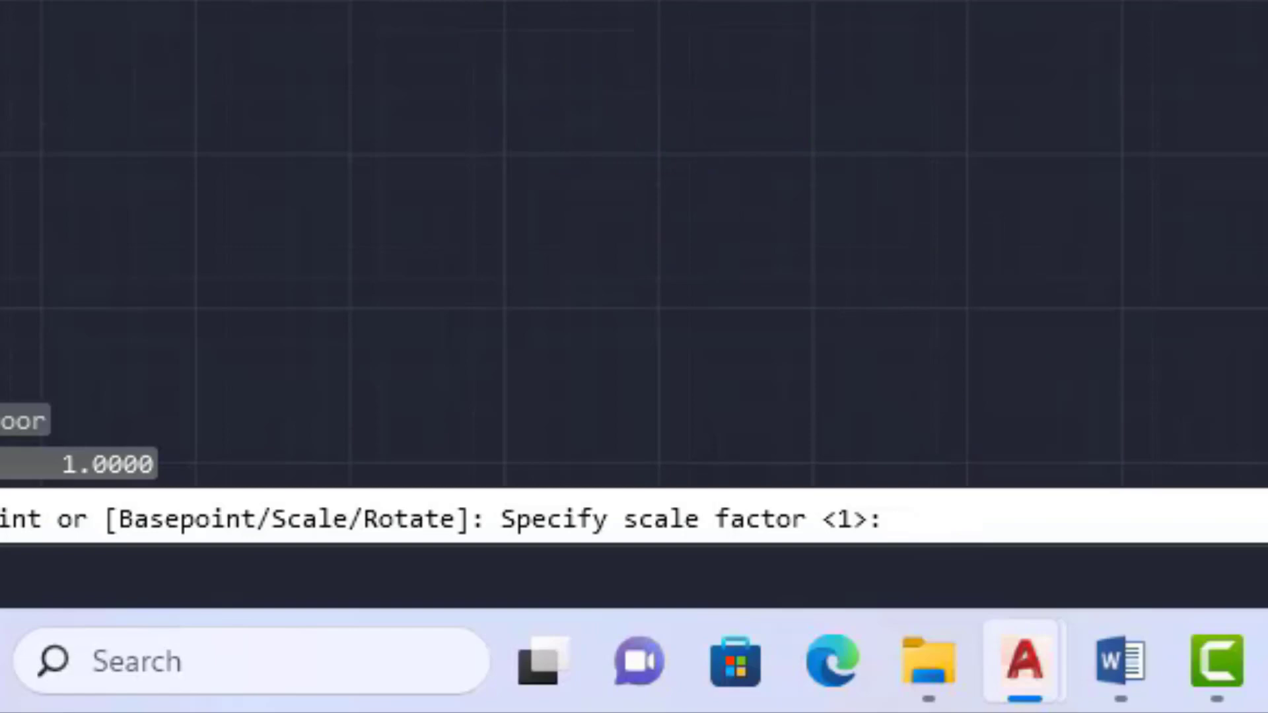
{"action": "scroll", "coordinate": [634, 245], "scroll_direction": "up", "scroll_amount": 4}
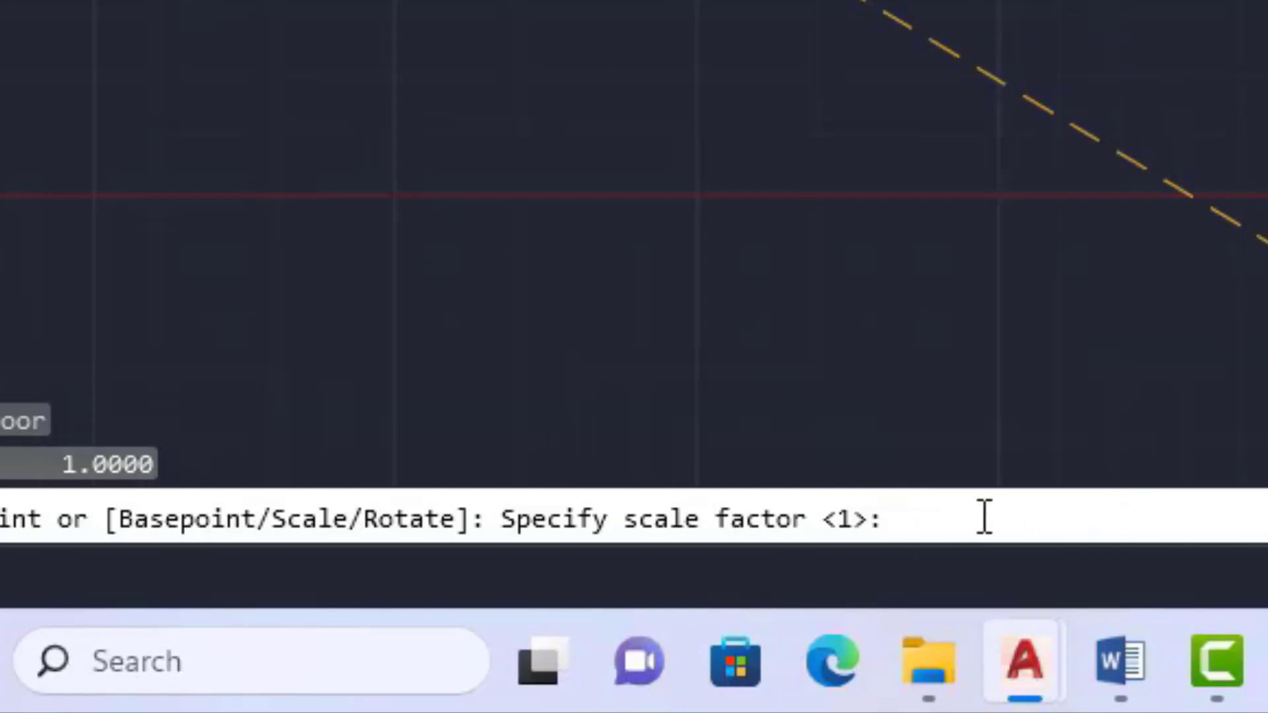
{"action": "left_click", "coordinate": [956, 521]}
{"action": "key", "text": "Return"}
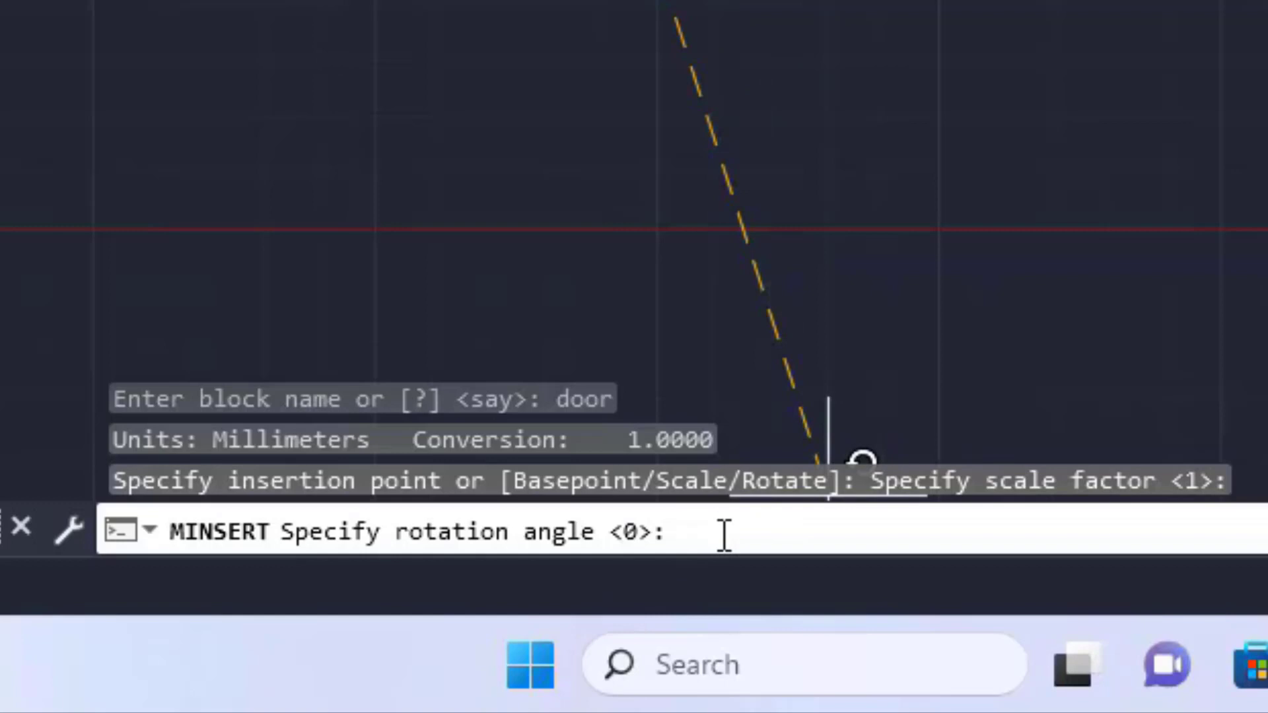
{"action": "key", "text": "Return"}
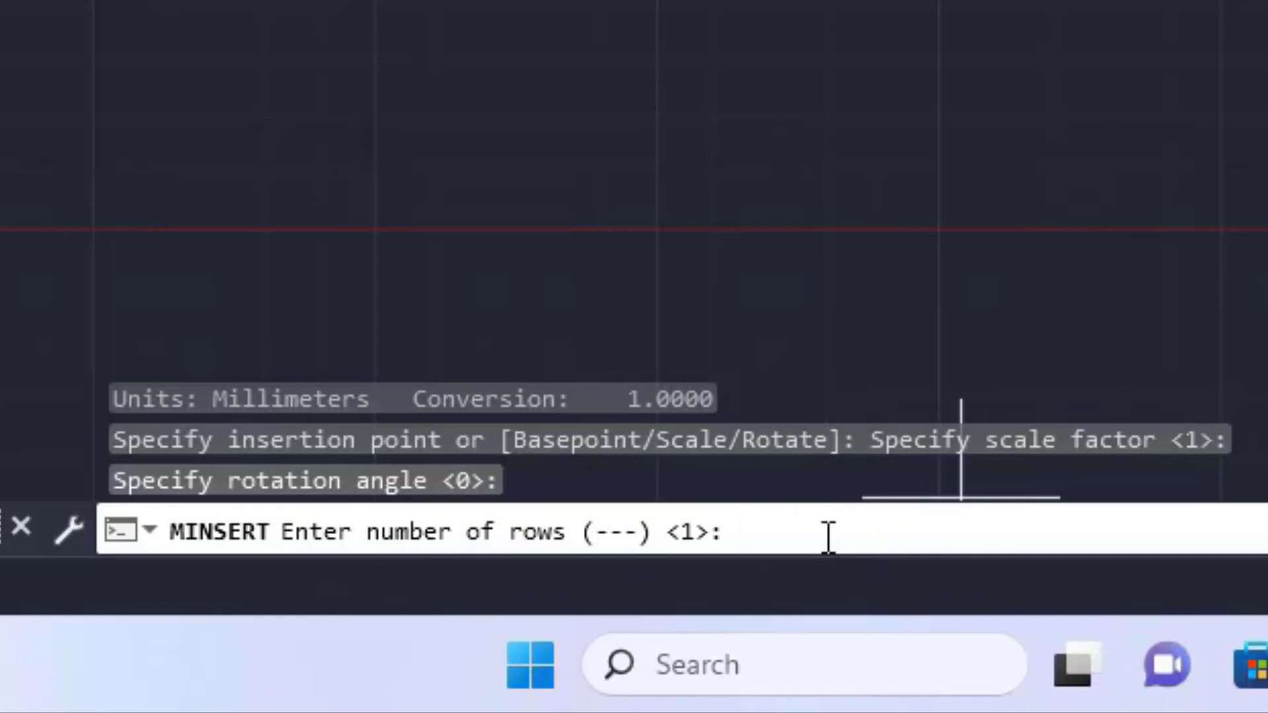
Lay out the door block insertion as 3 rows and 2 columns, spaced 60 between rows and 150 between columns.
{"action": "type", "text": "3"}
{"action": "key", "text": "Return"}
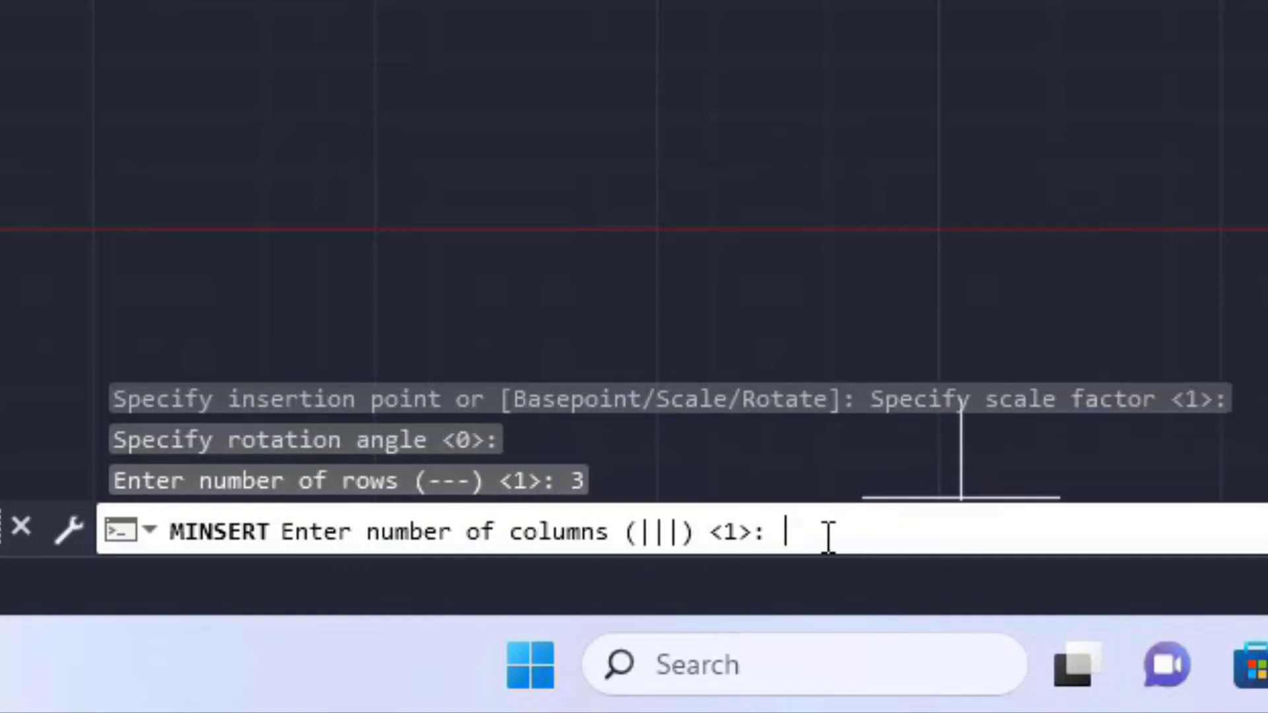
{"action": "type", "text": "2"}
{"action": "key", "text": "Return"}
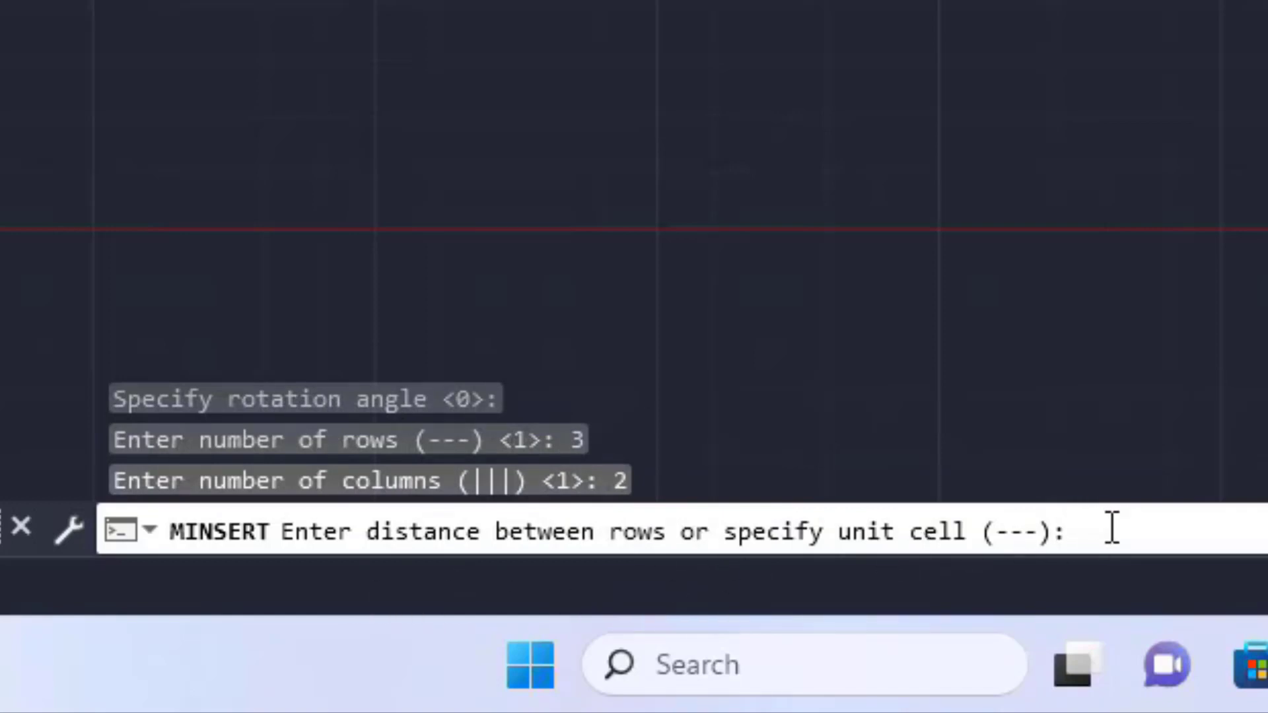
{"action": "type", "text": "60"}
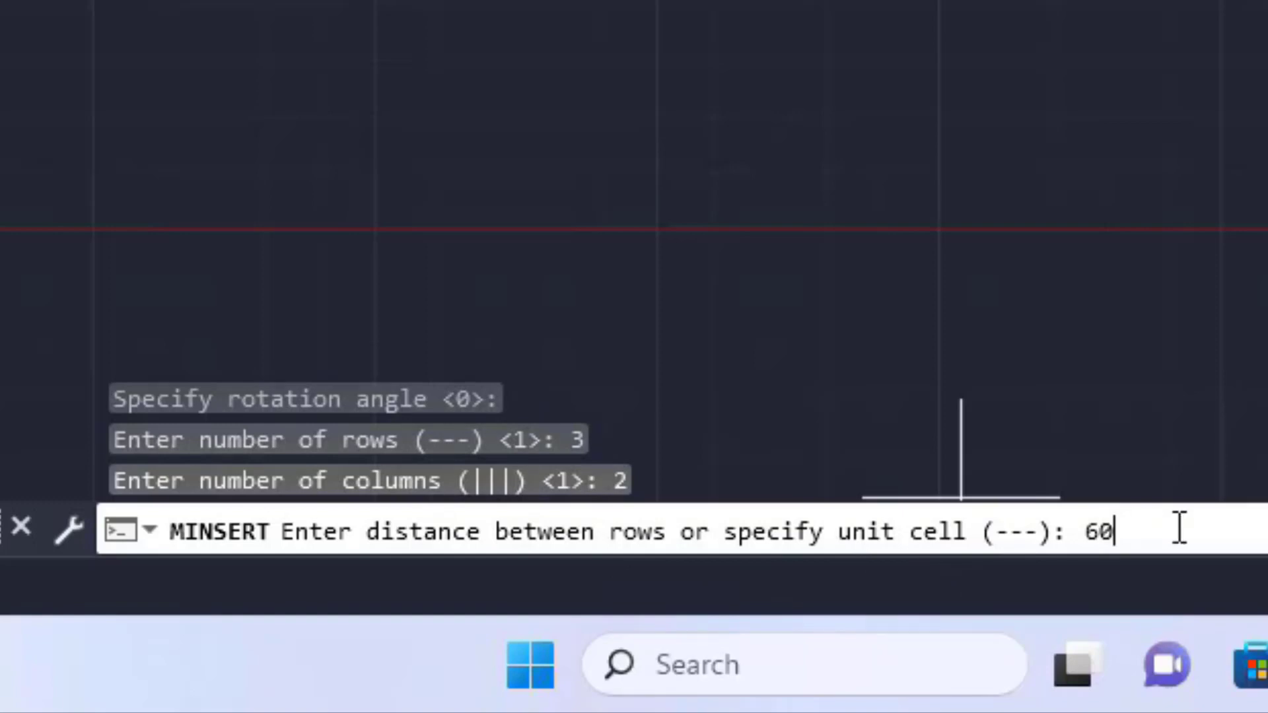
{"action": "key", "text": "Return"}
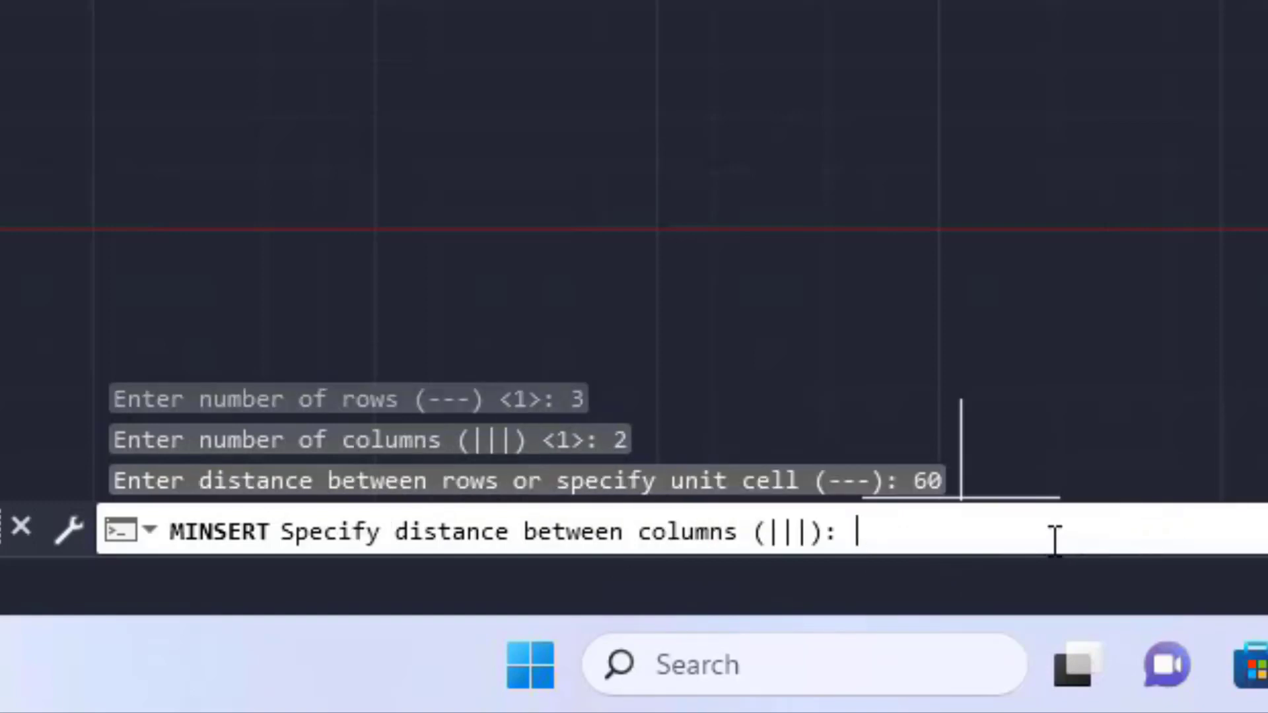
{"action": "type", "text": "150"}
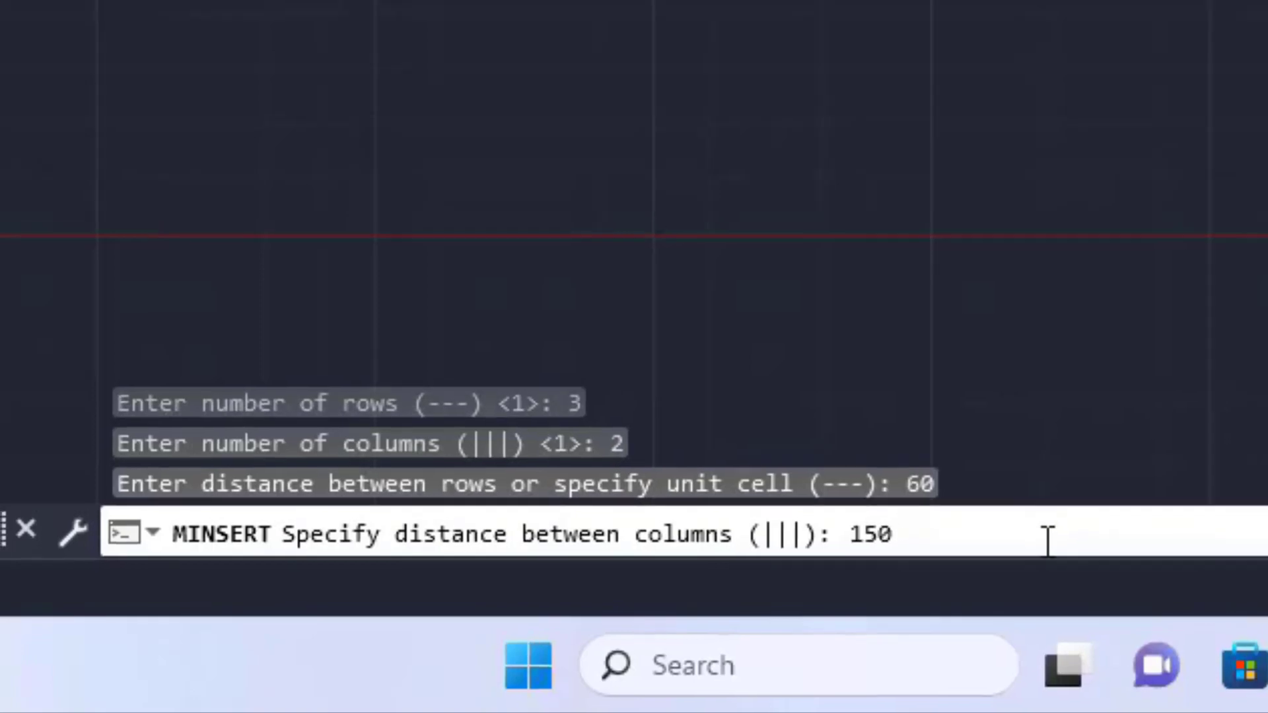
{"action": "key", "text": "Return"}
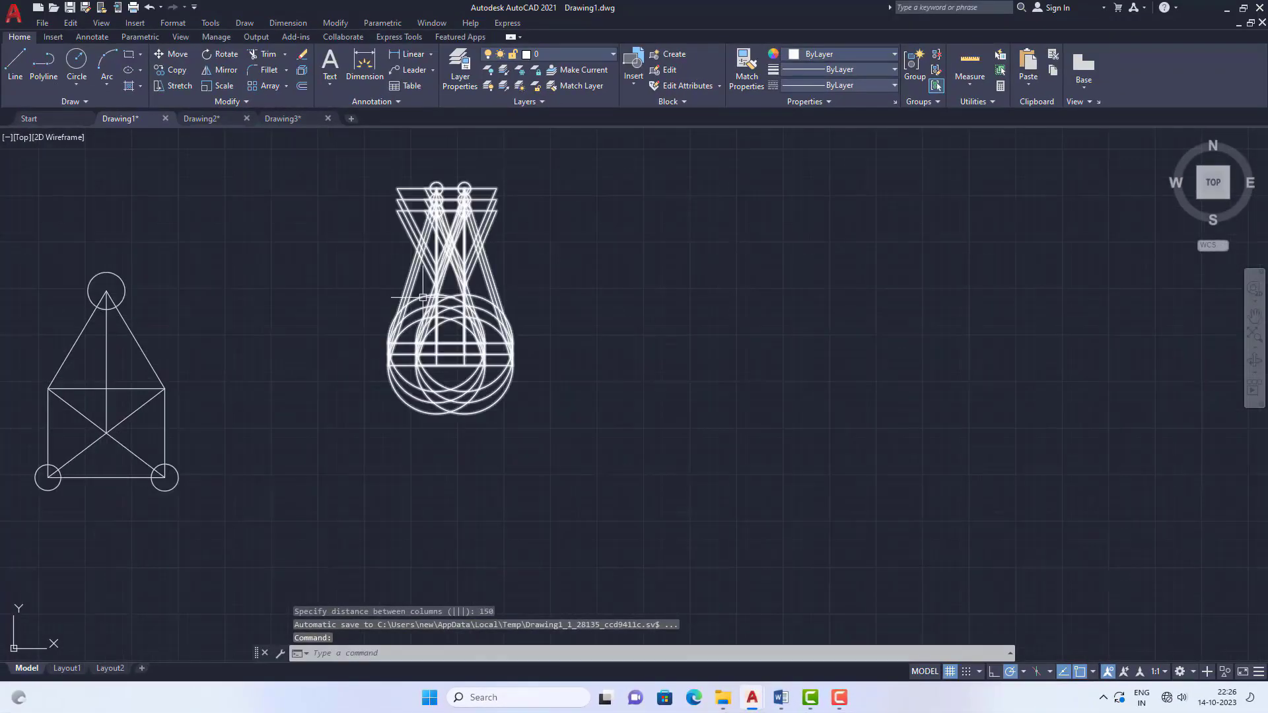
Start another MINSERT of the door block, placing it beside the overlapping array with scale 1 and rotation 0.
{"action": "scroll", "coordinate": [406, 277], "scroll_direction": "up", "scroll_amount": 3}
{"action": "scroll", "coordinate": [478, 215], "scroll_direction": "down", "scroll_amount": 3}
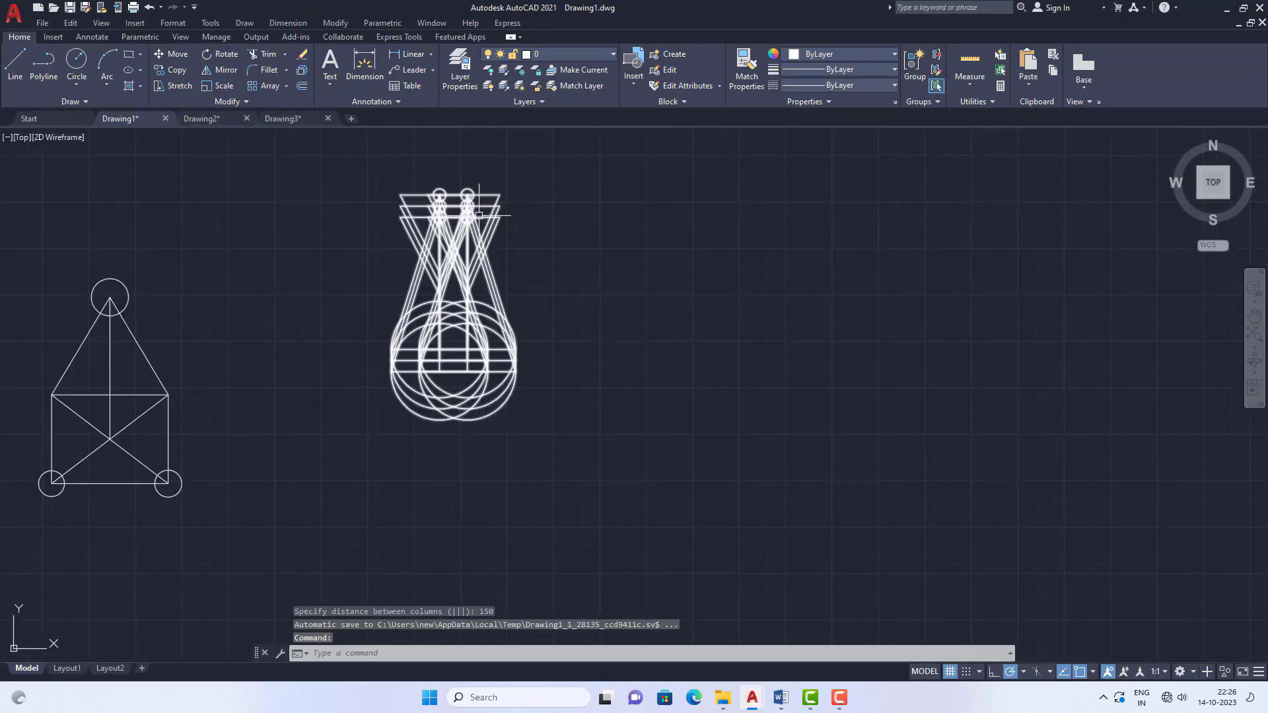
{"action": "middle_click_drag", "start_coordinate": [451, 330], "coordinate": [367, 325]}
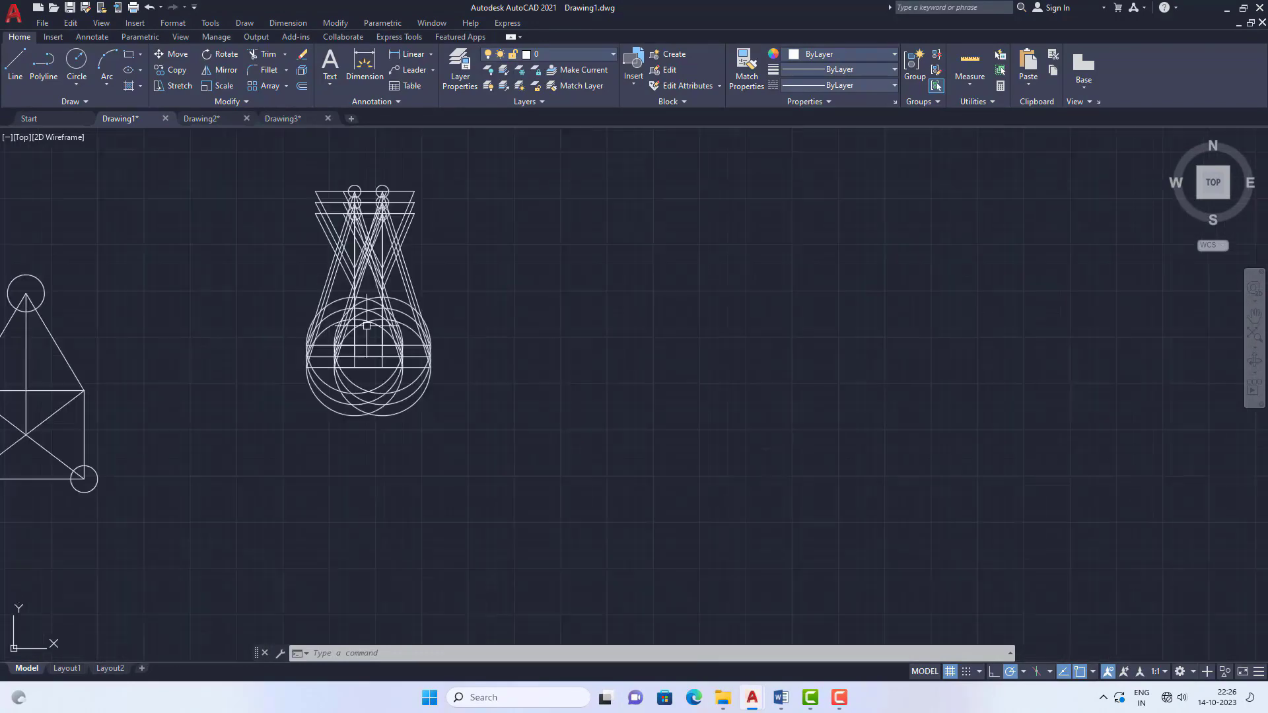
{"action": "scroll", "coordinate": [366, 325], "scroll_direction": "up", "scroll_amount": 2}
{"action": "scroll", "coordinate": [370, 337], "scroll_direction": "down", "scroll_amount": 2}
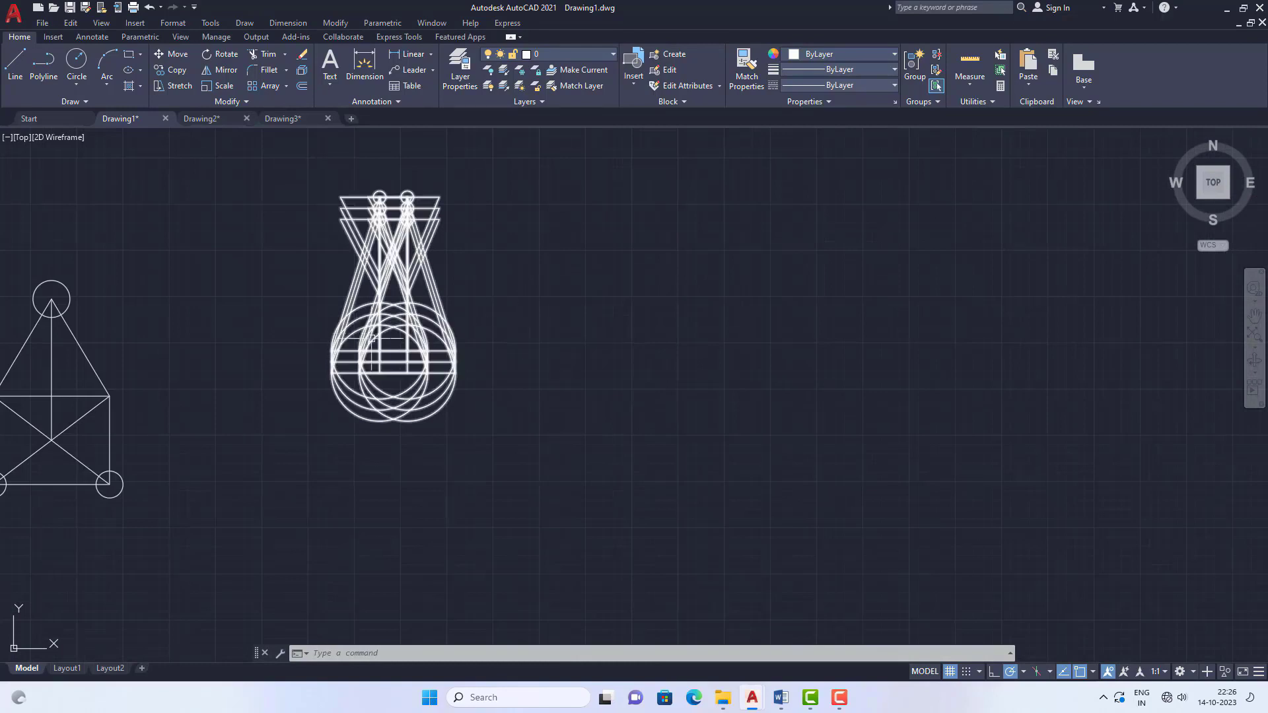
{"action": "scroll", "coordinate": [370, 338], "scroll_direction": "down", "scroll_amount": 2}
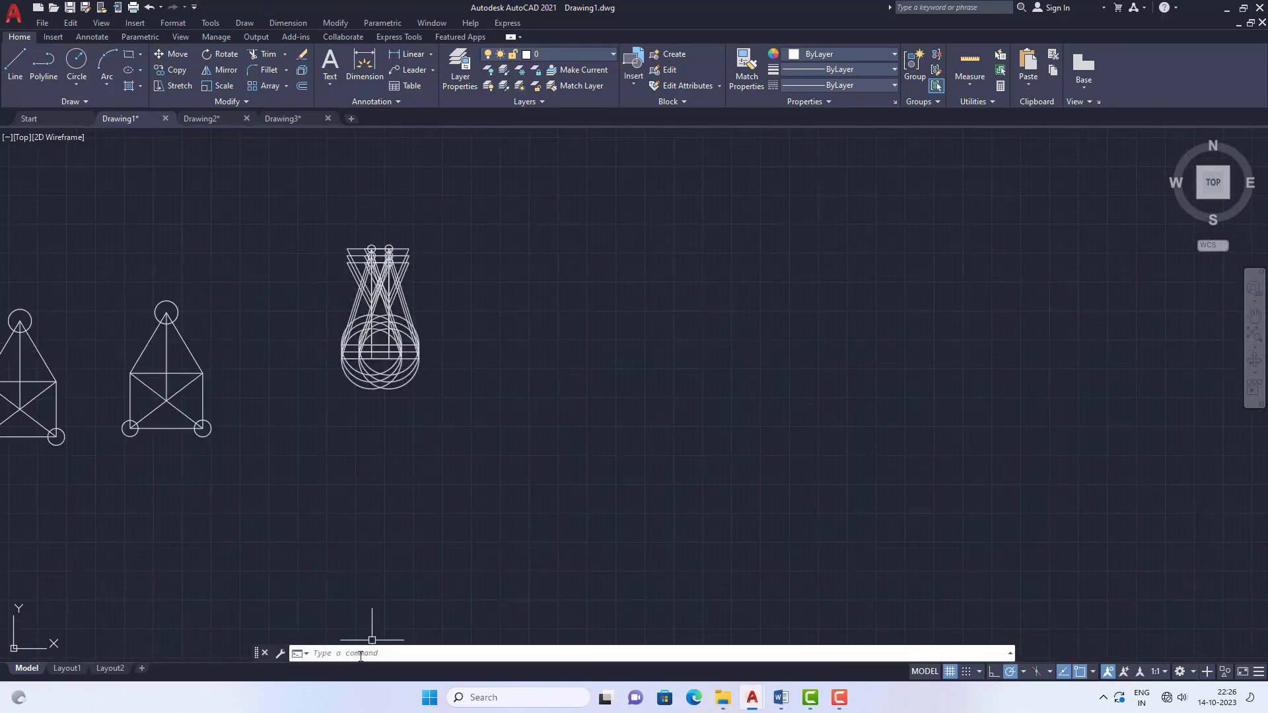
{"action": "type", "text": "minsert"}
{"action": "key", "text": "Return"}
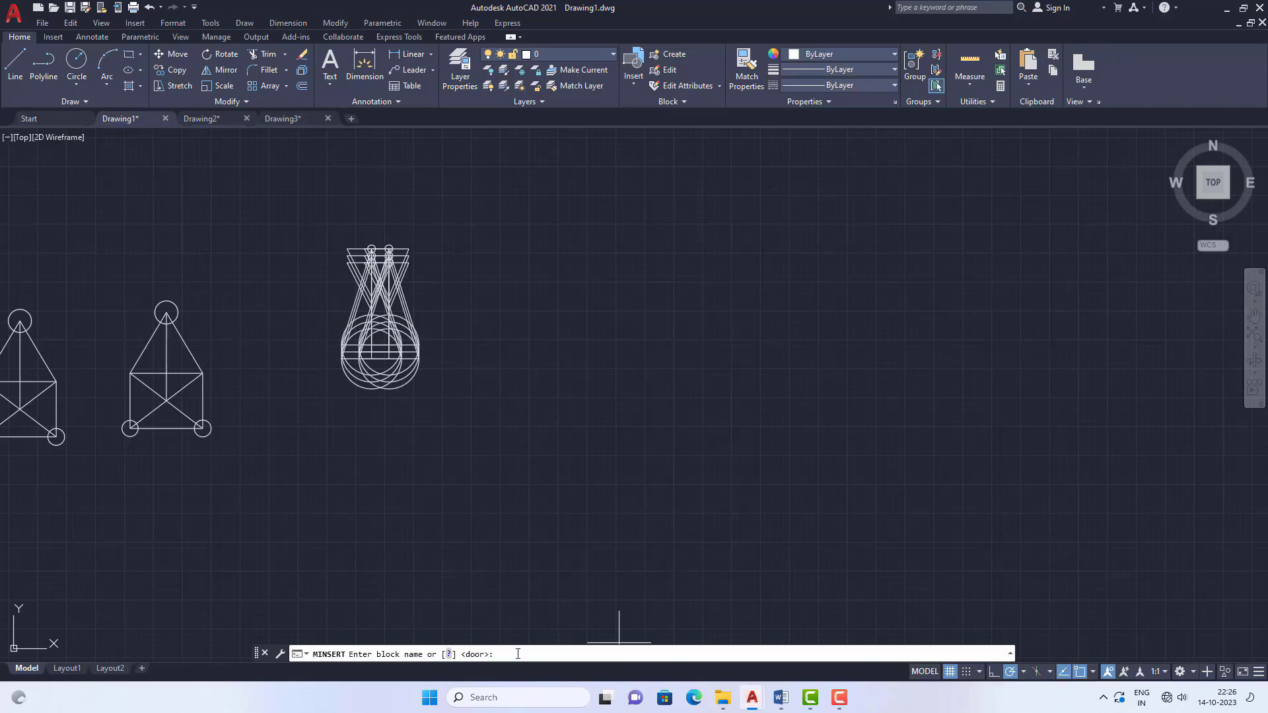
{"action": "key", "text": "Return"}
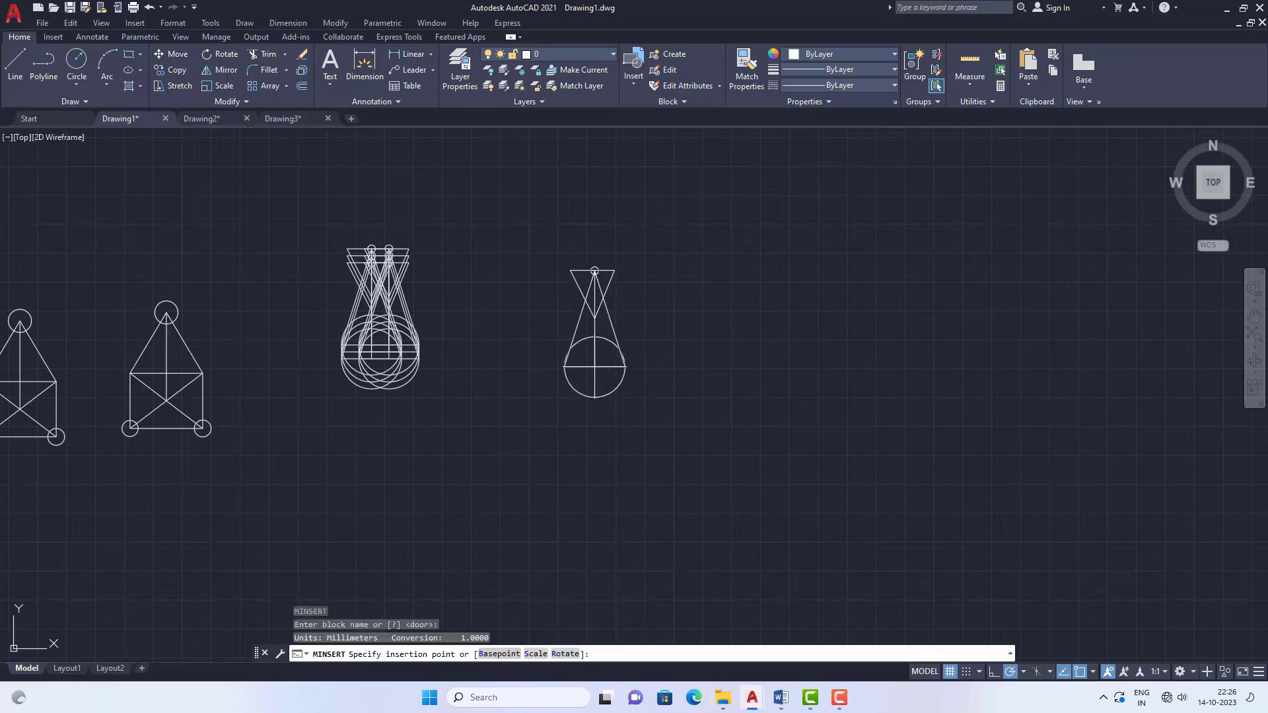
{"action": "left_click", "coordinate": [591, 350]}
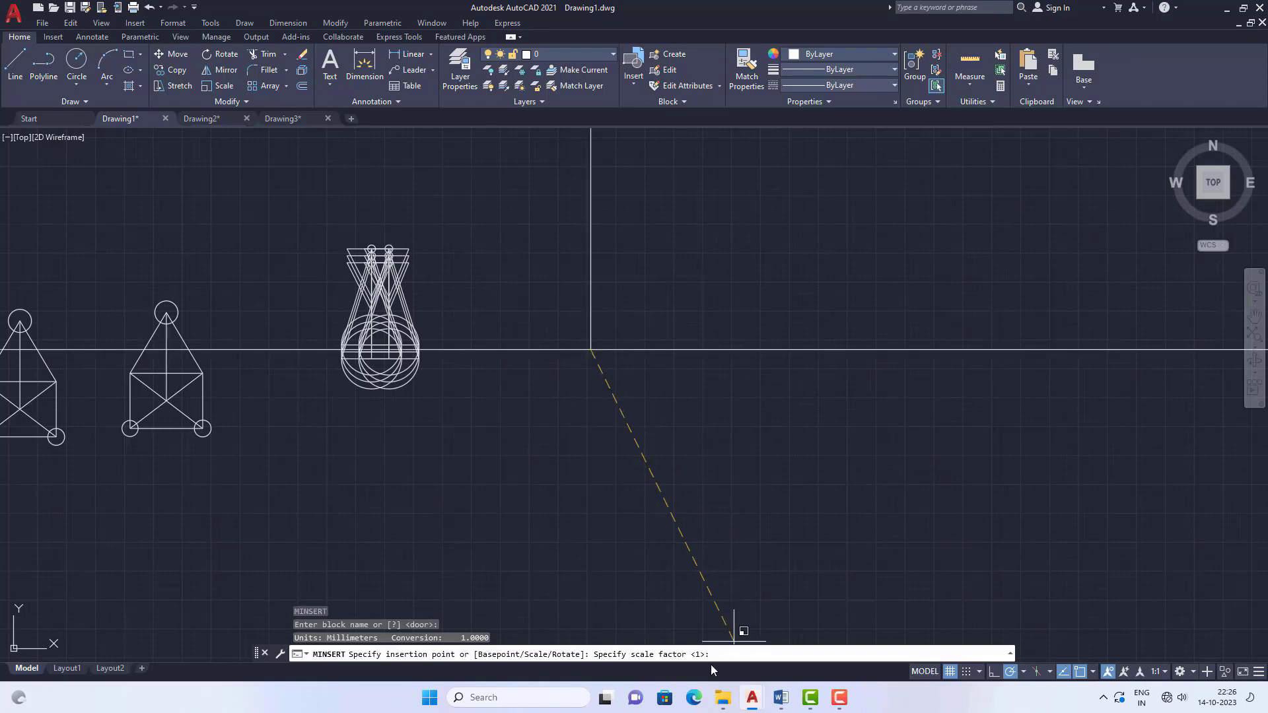
{"action": "key", "text": "Return"}
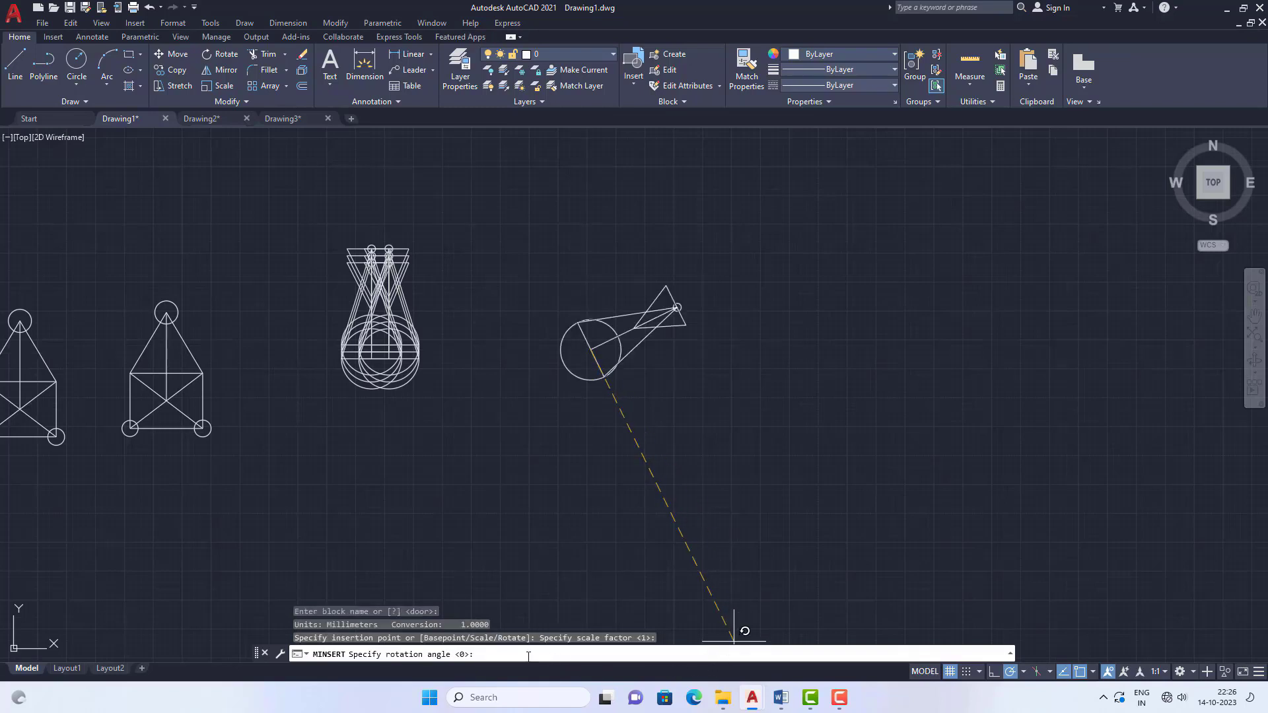
{"action": "key", "text": "Return"}
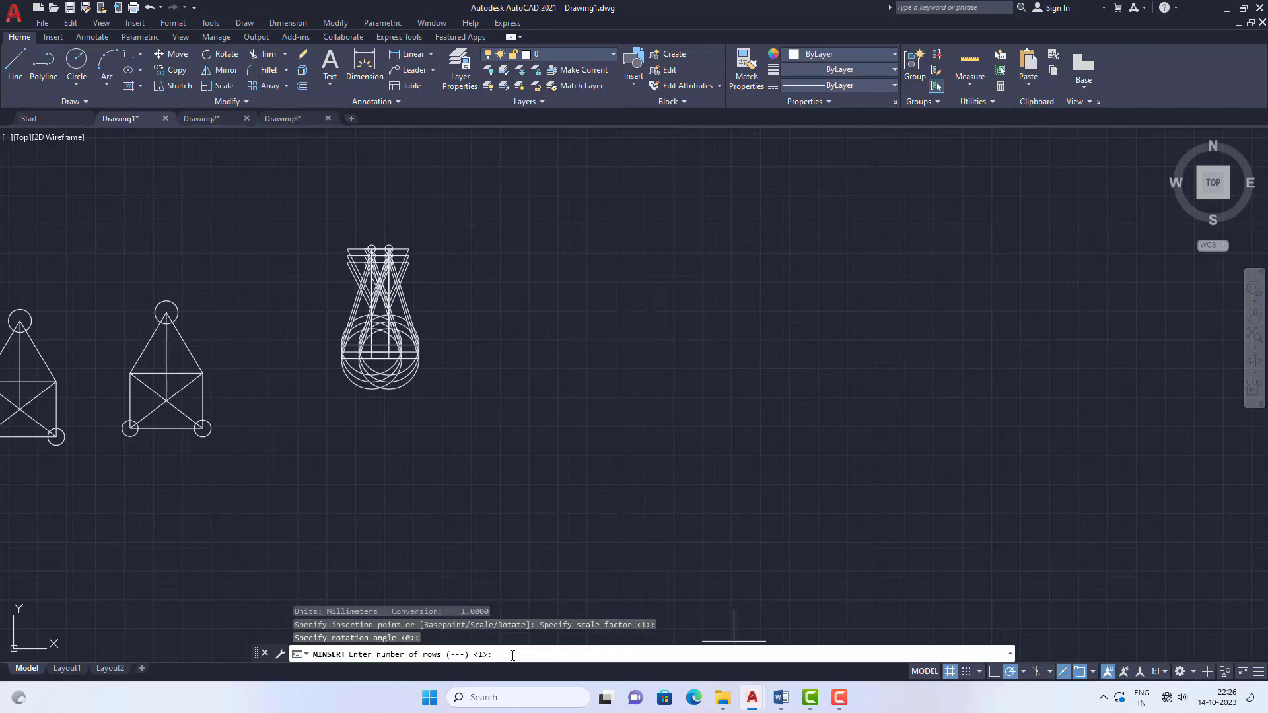
Lay out this door block insertion as 3 rows and 4 columns, spaced 500 between rows and 750 between columns.
{"action": "type", "text": "3"}
{"action": "key", "text": "Return"}
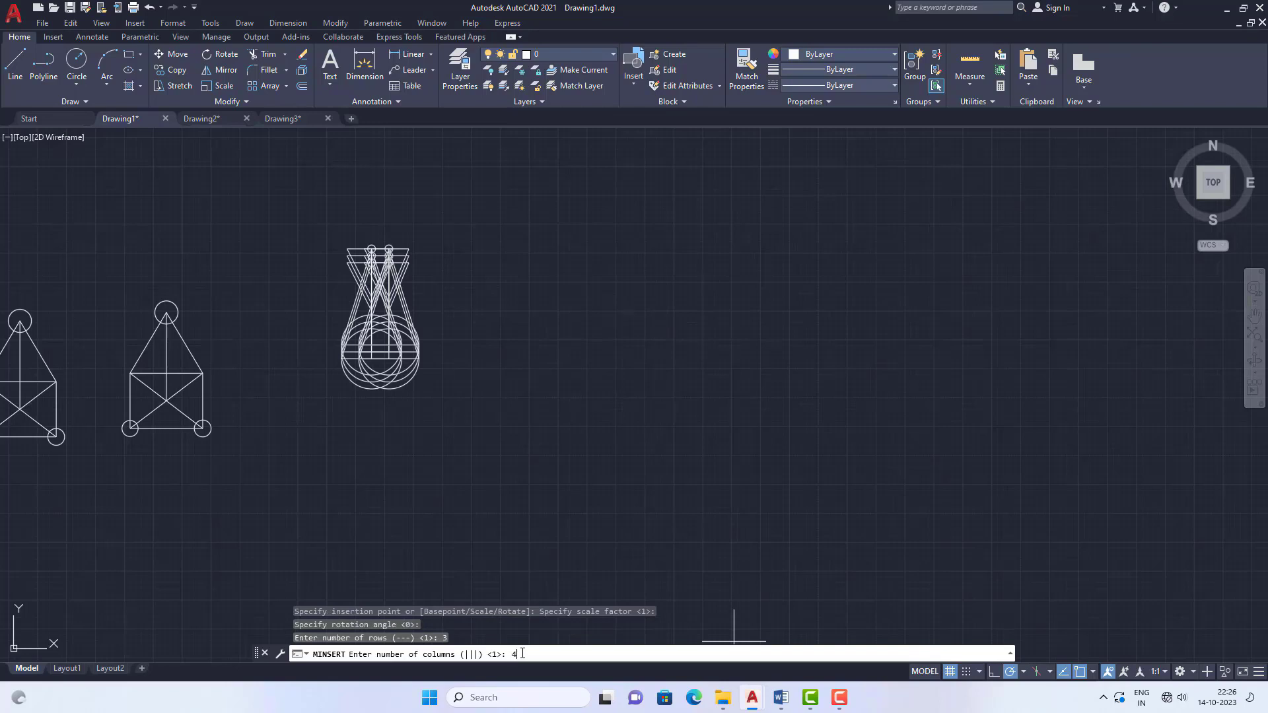
{"action": "key", "text": "Return"}
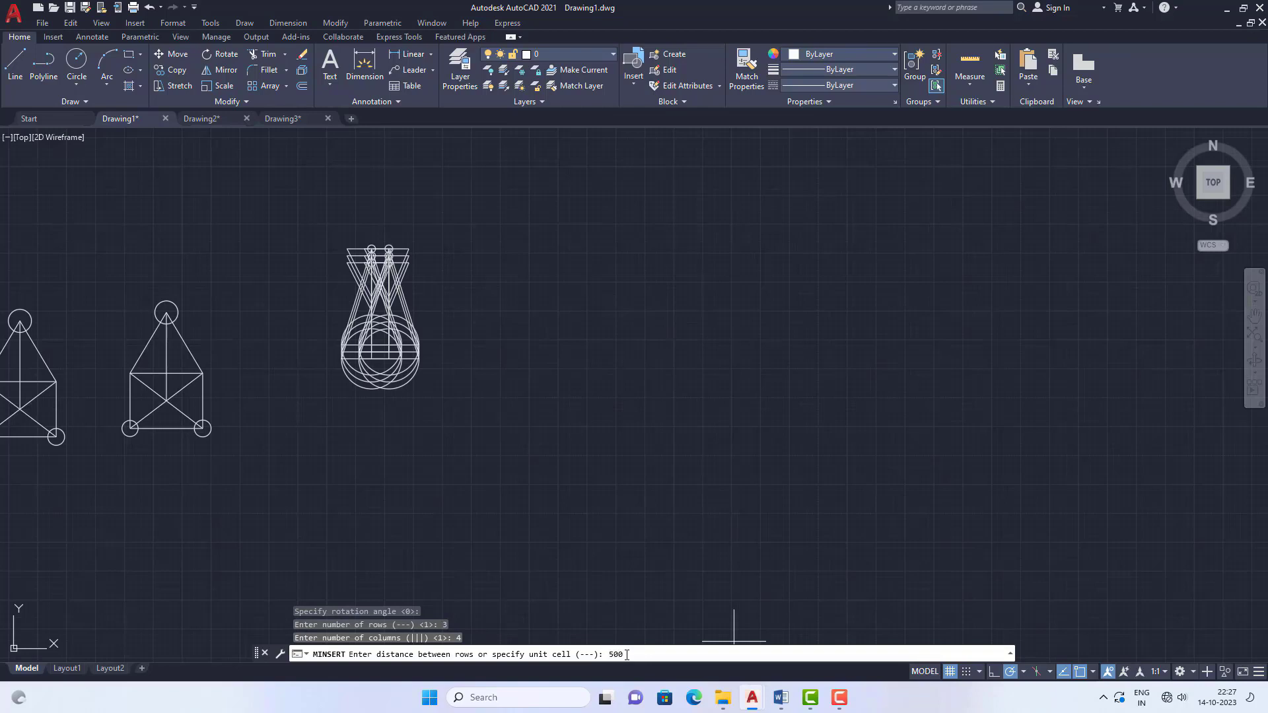
{"action": "key", "text": "Return"}
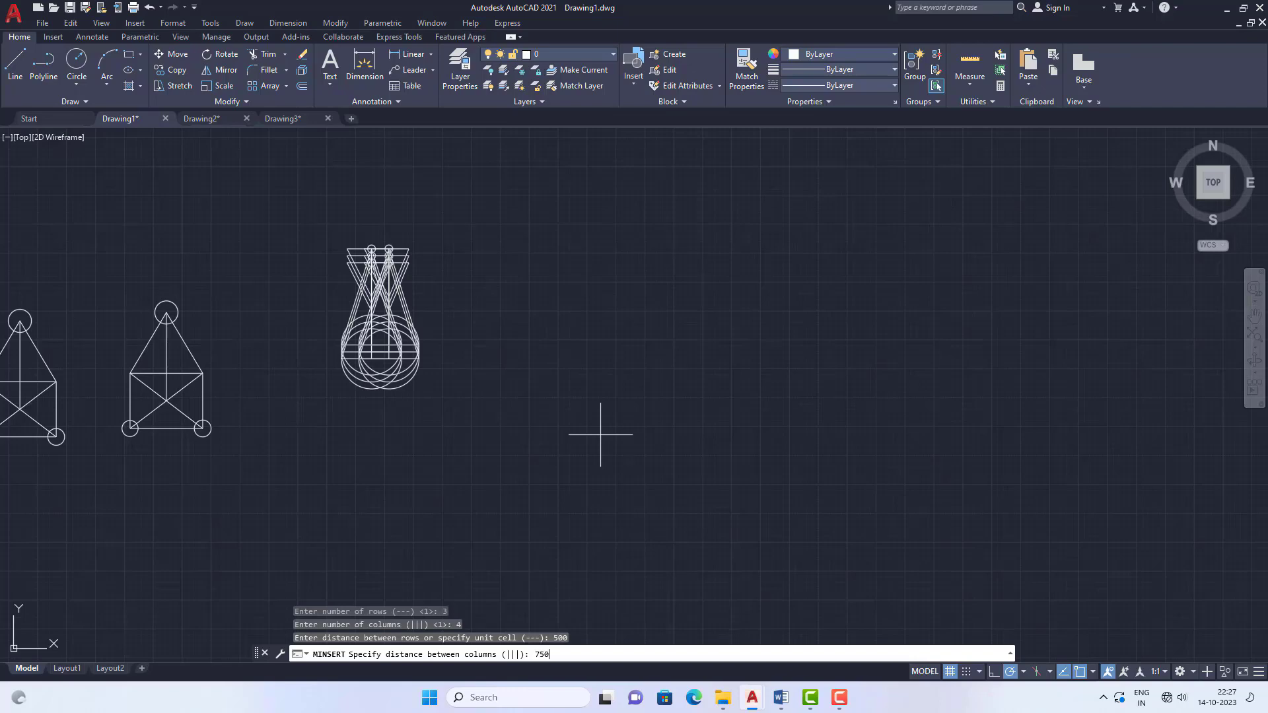
{"action": "key", "text": "Return"}
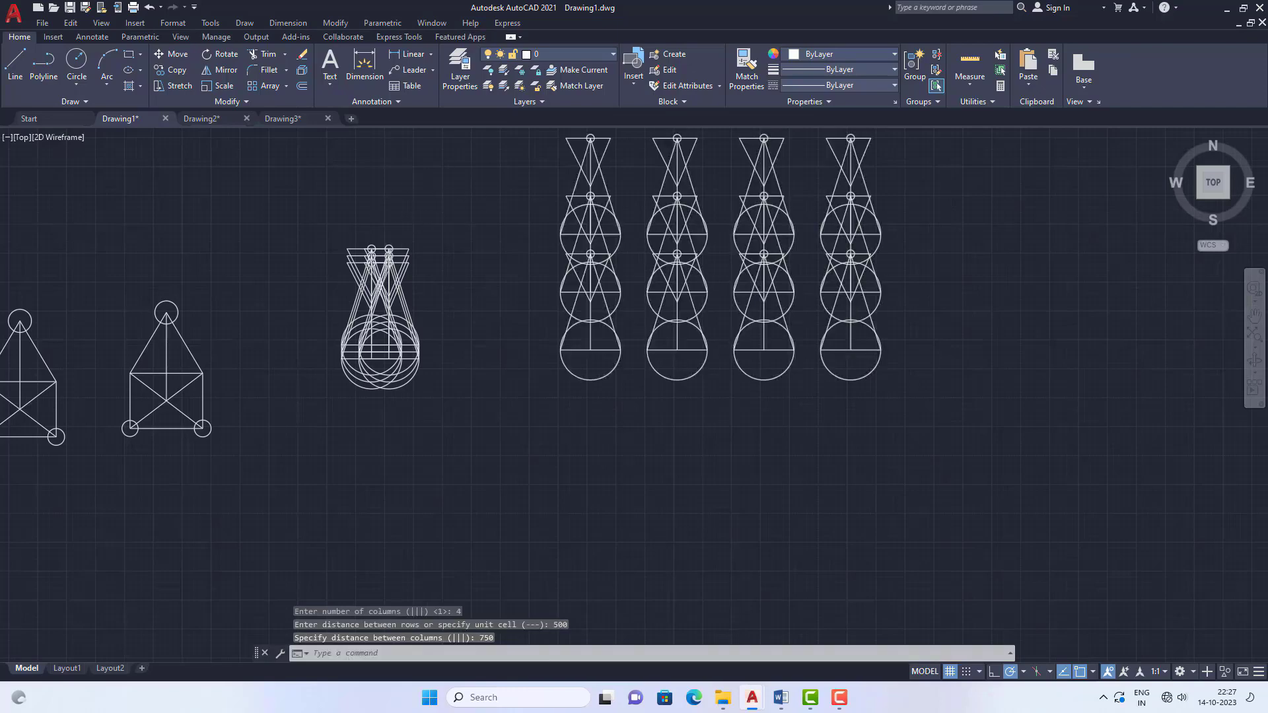
{"action": "scroll", "coordinate": [388, 231], "scroll_direction": "down", "scroll_amount": 2}
{"action": "scroll", "coordinate": [502, 245], "scroll_direction": "down", "scroll_amount": 2}
{"action": "scroll", "coordinate": [595, 241], "scroll_direction": "up", "scroll_amount": 5}
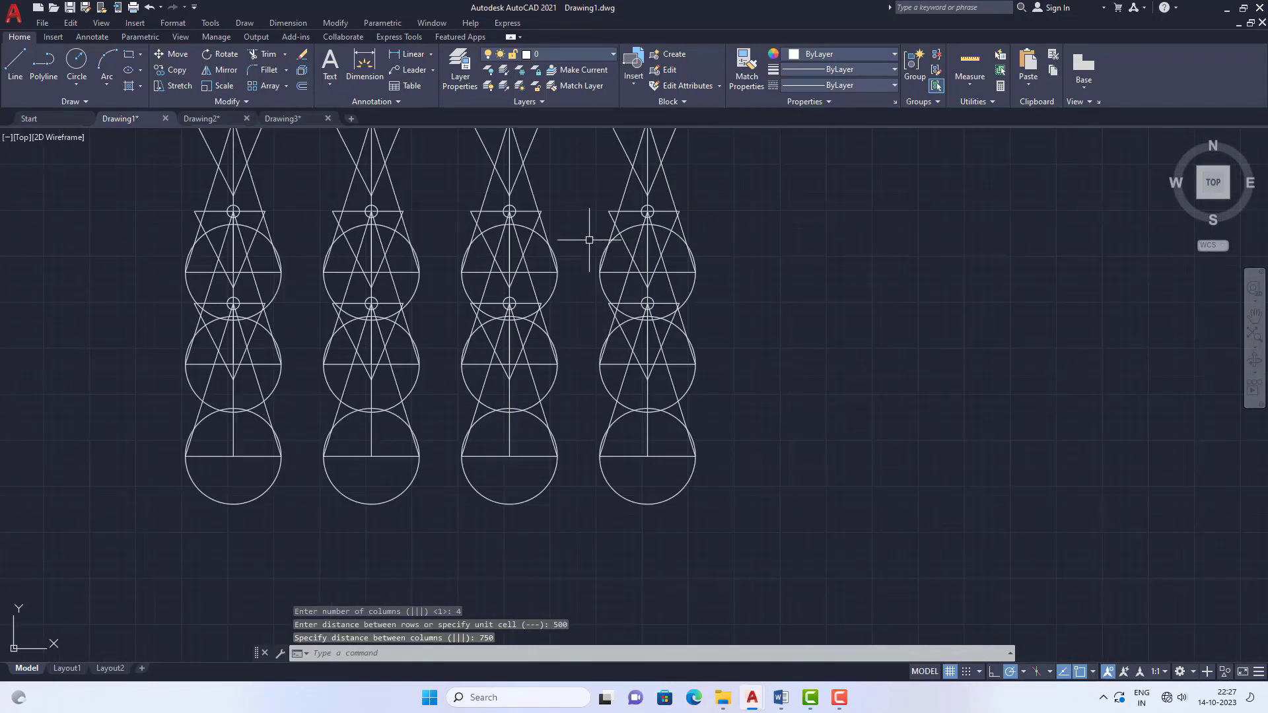
{"action": "scroll", "coordinate": [527, 284], "scroll_direction": "down", "scroll_amount": 2}
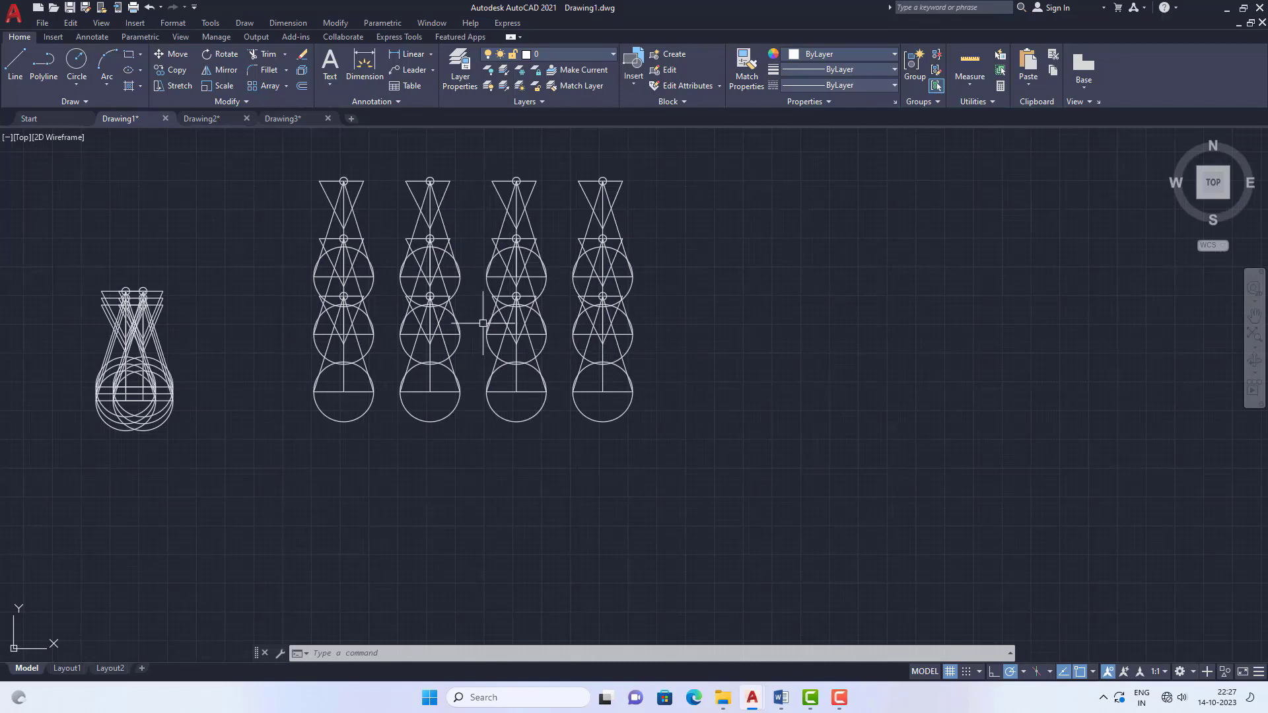
Switch to the Word notes and review the items on creating, inserting, editing and multi-inserting blocks.
{"action": "left_click", "coordinate": [781, 698]}
{"action": "scroll", "coordinate": [350, 418], "scroll_direction": "up", "scroll_amount": 3}
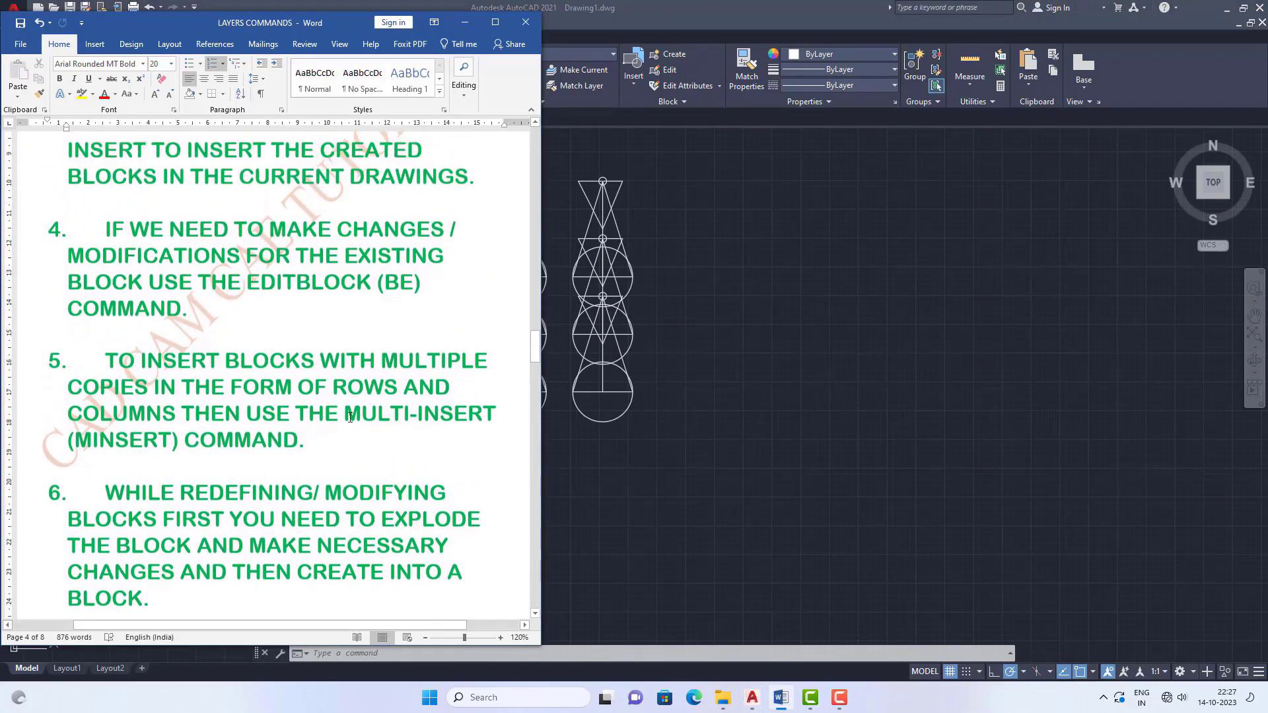
{"action": "scroll", "coordinate": [350, 418], "scroll_direction": "up", "scroll_amount": 7}
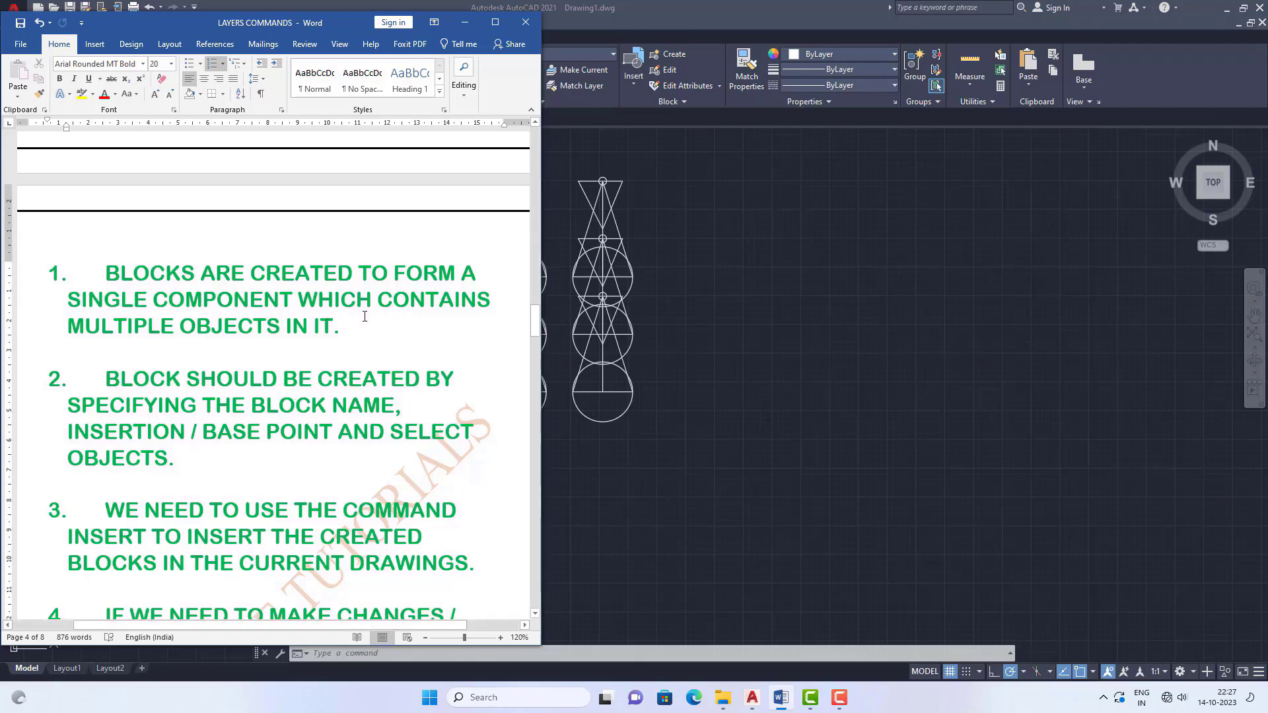
{"action": "scroll", "coordinate": [364, 316], "scroll_direction": "down", "scroll_amount": 3}
{"action": "scroll", "coordinate": [243, 309], "scroll_direction": "down", "scroll_amount": 3}
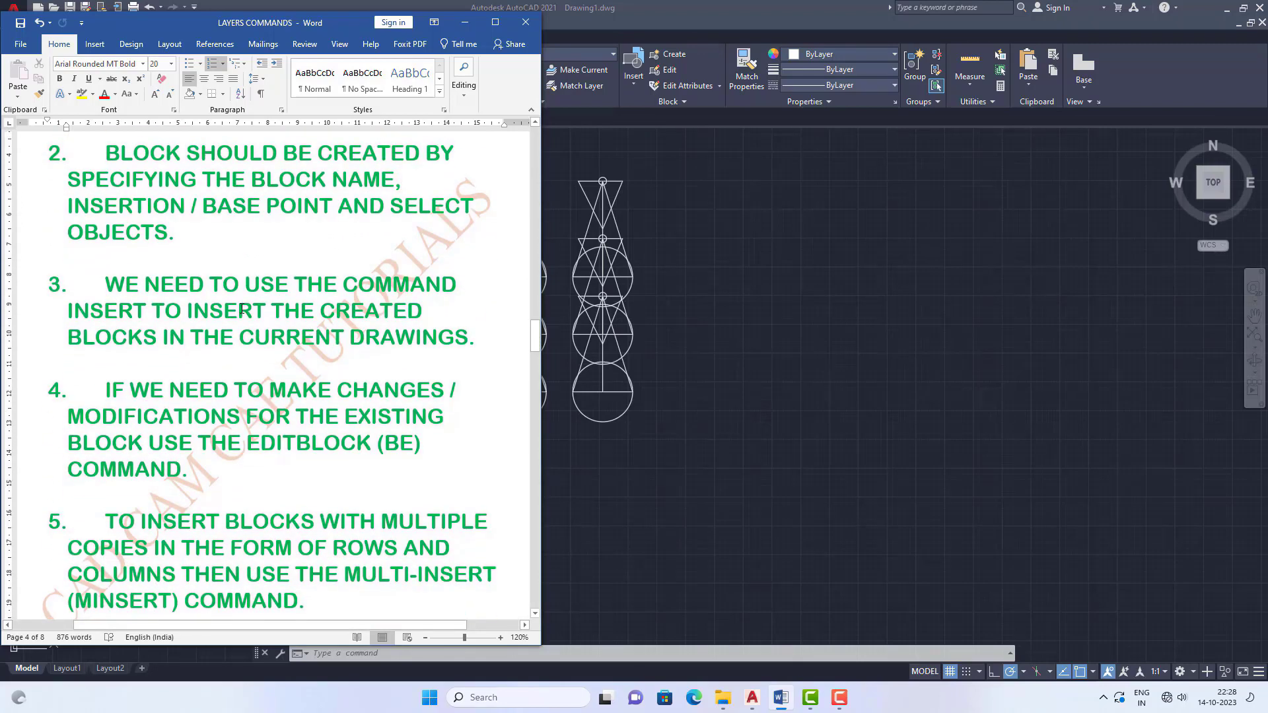
Read through the Word notes from creating and inserting blocks to redefining blocks, write blocks and the PURGE command.
{"action": "scroll", "coordinate": [243, 310], "scroll_direction": "up", "scroll_amount": 1}
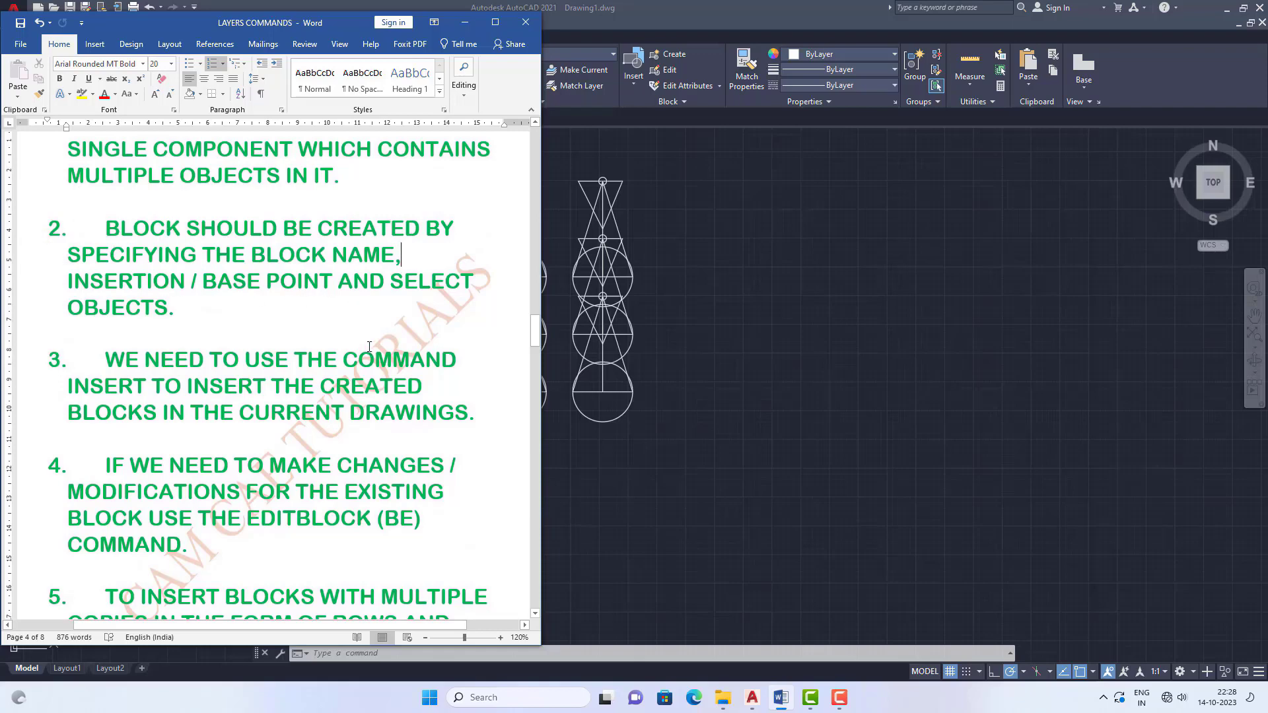
{"action": "scroll", "coordinate": [363, 317], "scroll_direction": "down", "scroll_amount": 2}
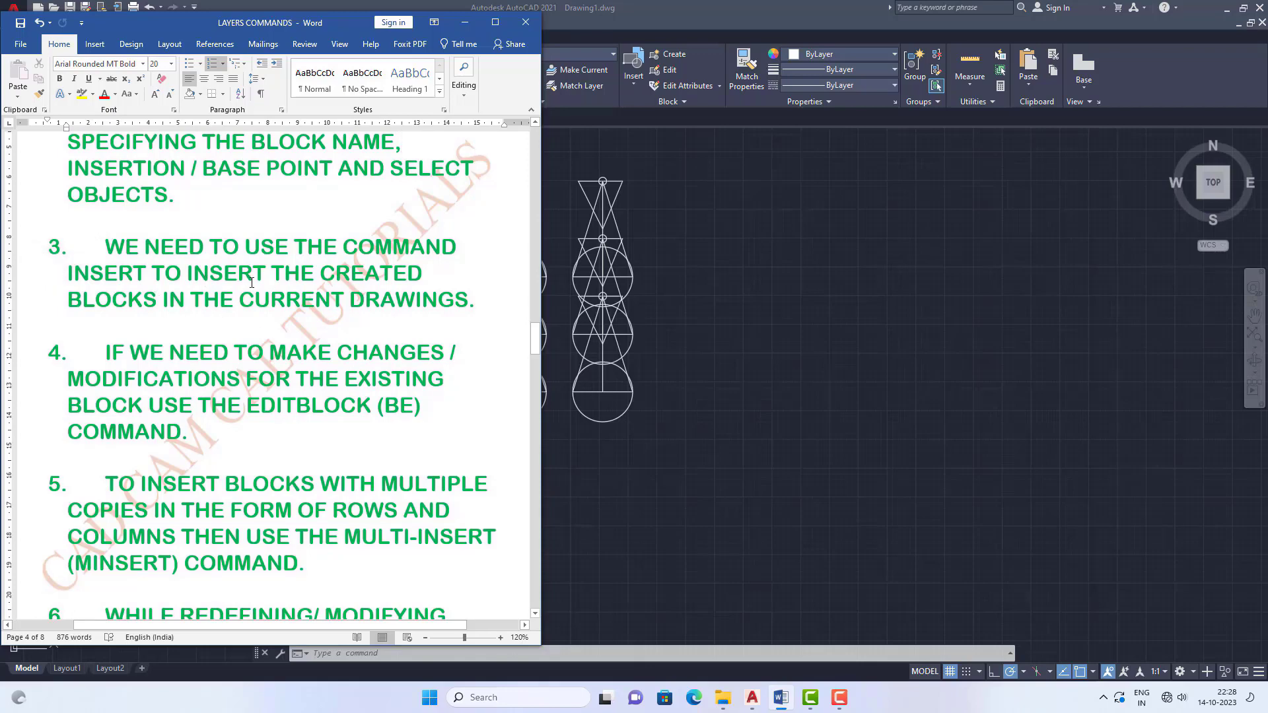
{"action": "scroll", "coordinate": [365, 304], "scroll_direction": "down", "scroll_amount": 3}
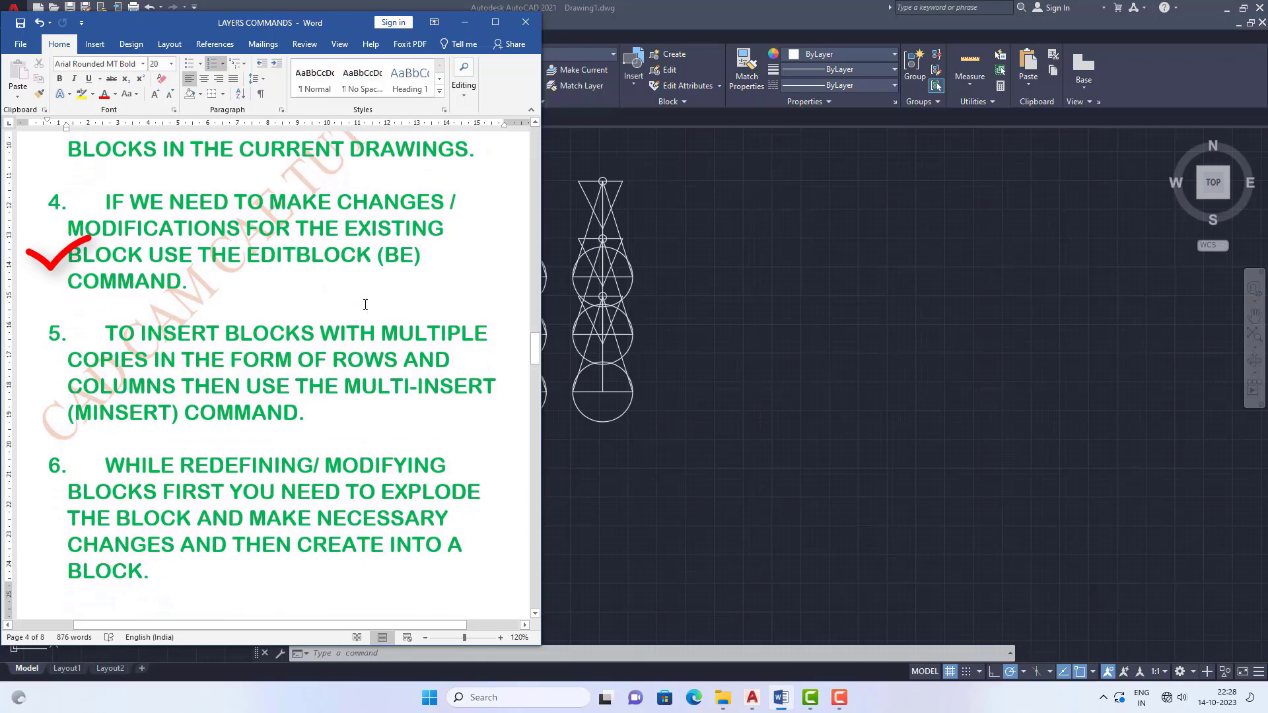
{"action": "scroll", "coordinate": [365, 305], "scroll_direction": "up", "scroll_amount": 1}
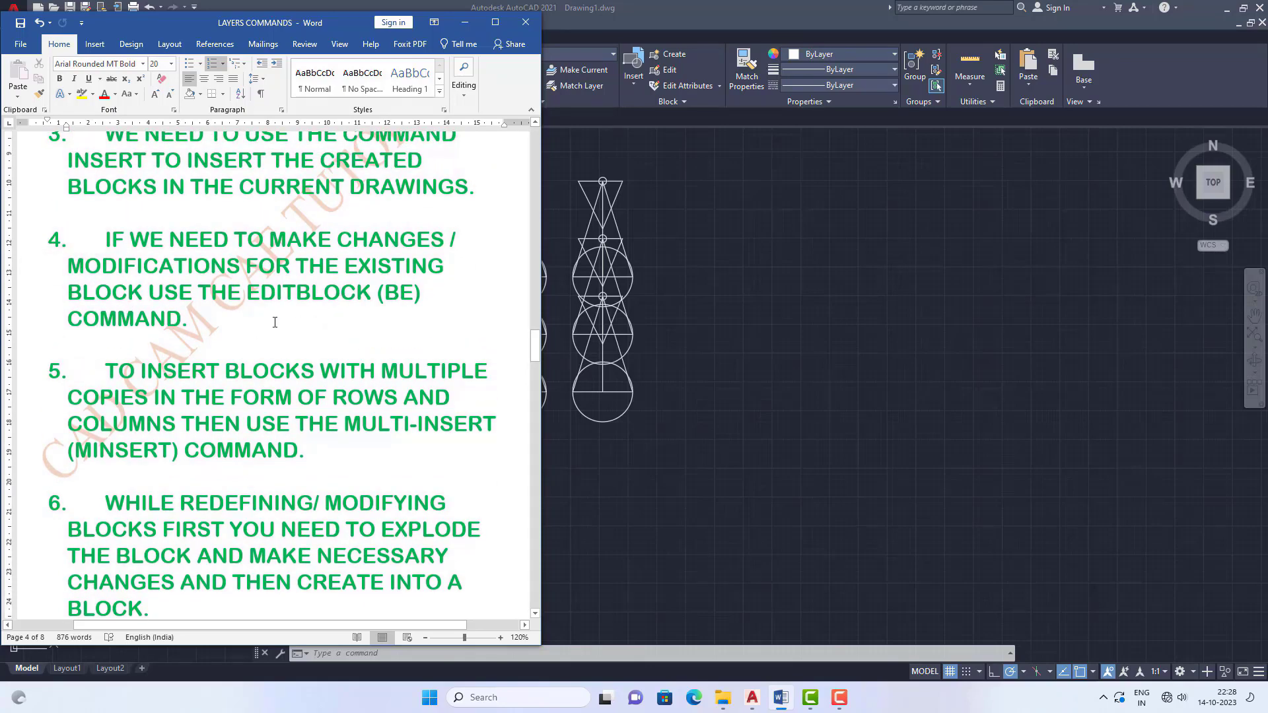
{"action": "scroll", "coordinate": [275, 322], "scroll_direction": "down", "scroll_amount": 4}
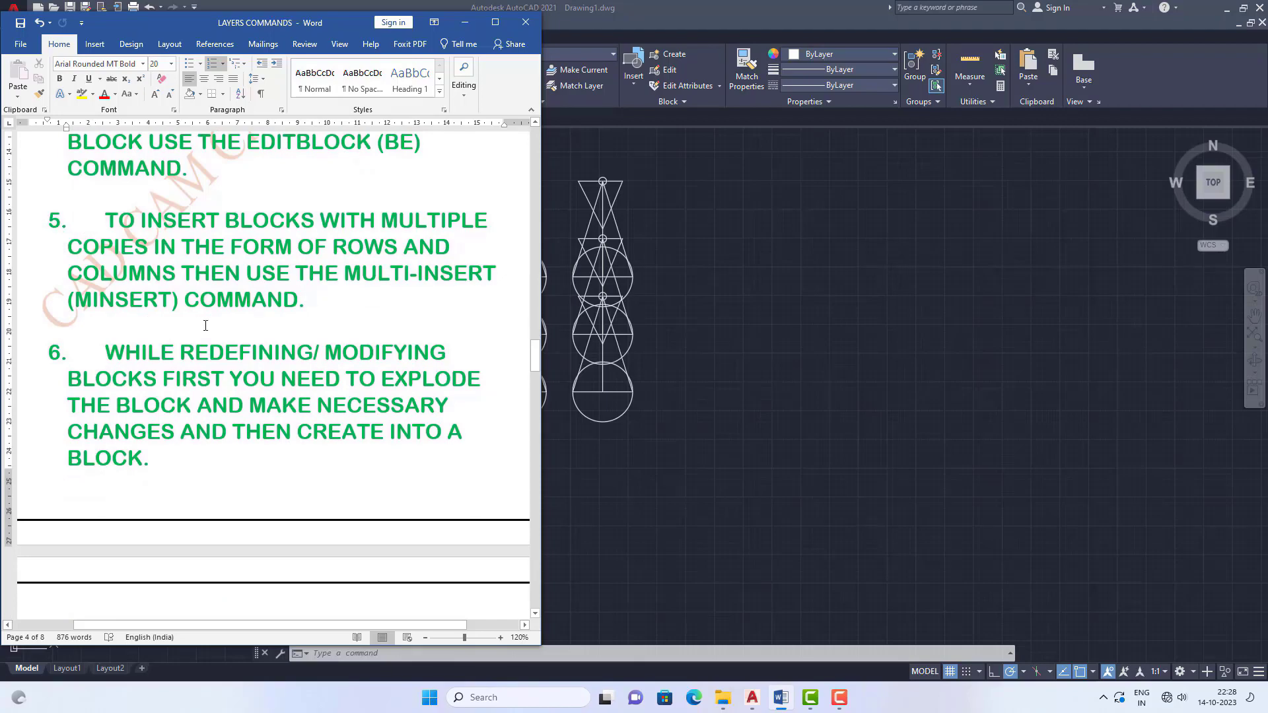
{"action": "scroll", "coordinate": [206, 326], "scroll_direction": "down", "scroll_amount": 2}
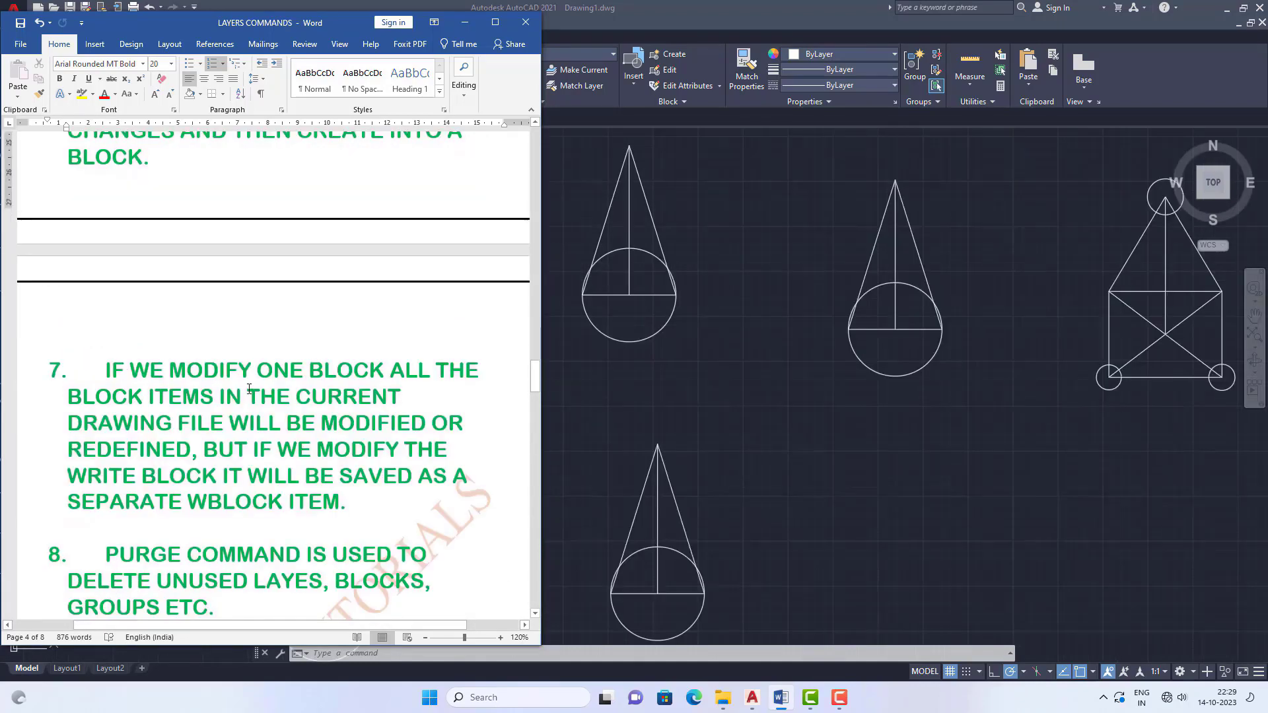
{"action": "scroll", "coordinate": [249, 389], "scroll_direction": "down", "scroll_amount": 3}
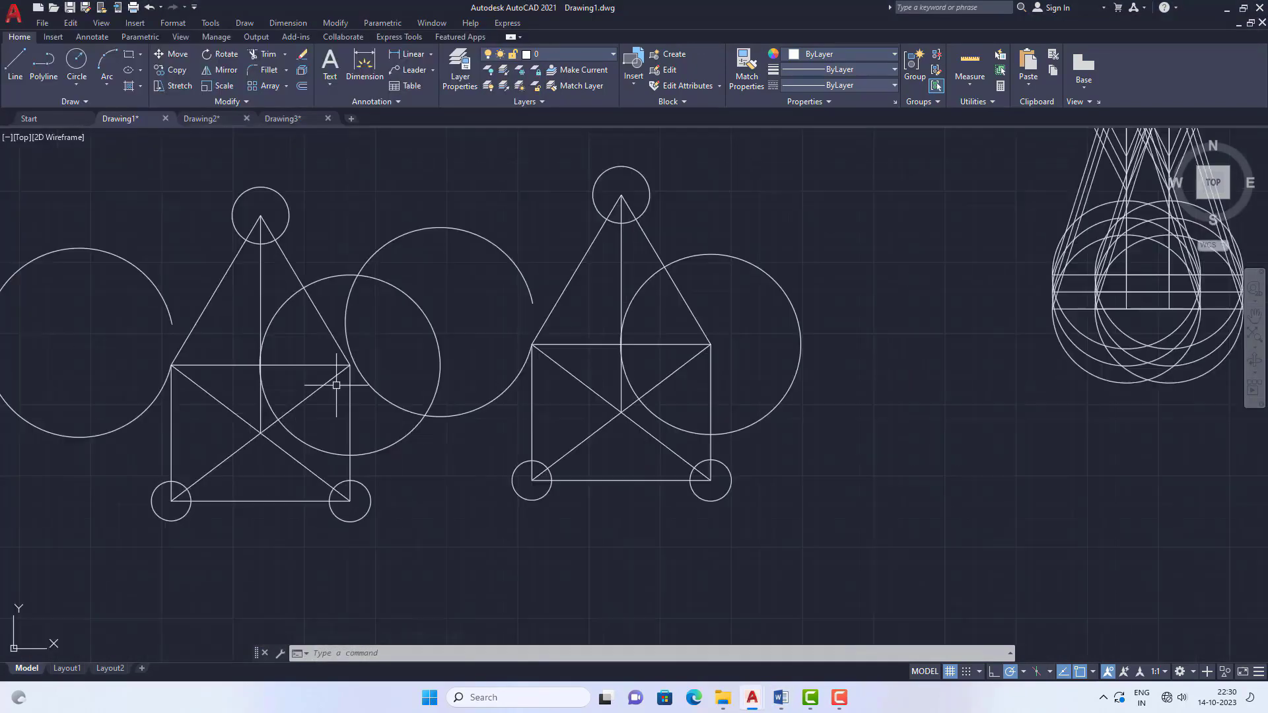
Look over the inserted blocks and the MINSERT arrays in Drawing1, and return to the PURGE note in Word.
{"action": "scroll", "coordinate": [390, 363], "scroll_direction": "down", "scroll_amount": 2}
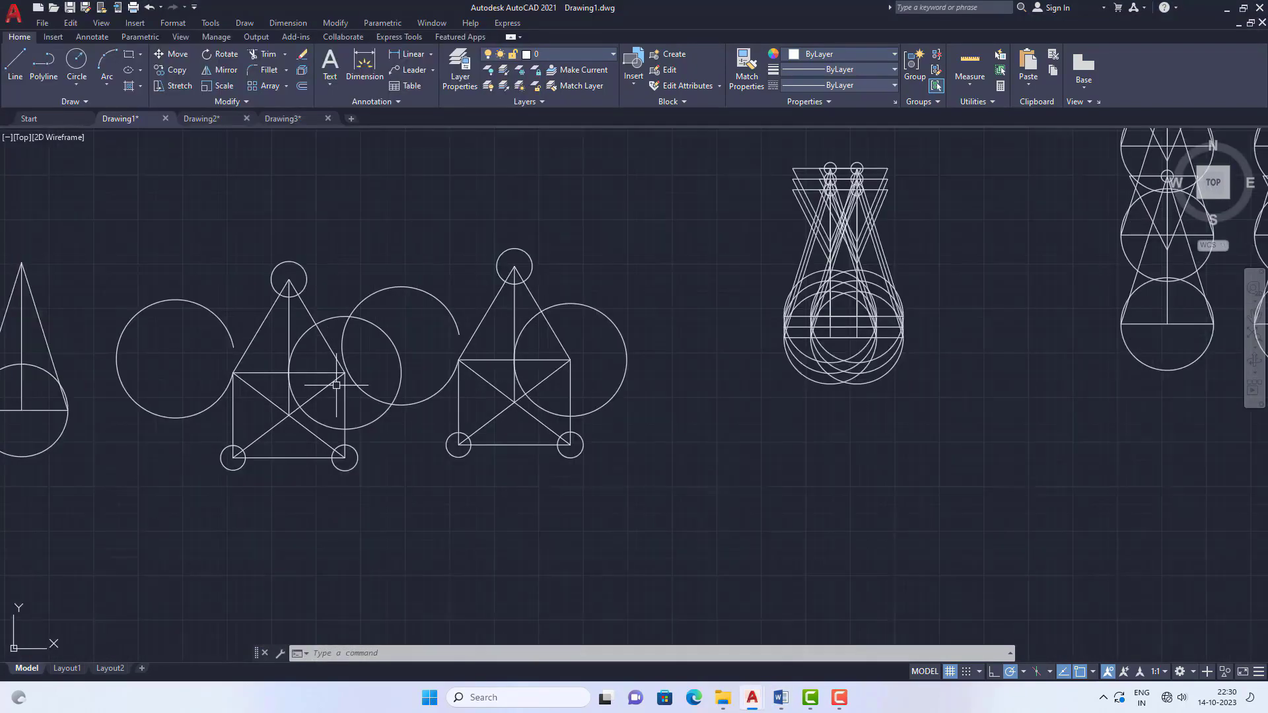
{"action": "scroll", "coordinate": [605, 381], "scroll_direction": "up", "scroll_amount": 2}
{"action": "scroll", "coordinate": [572, 393], "scroll_direction": "down", "scroll_amount": 2}
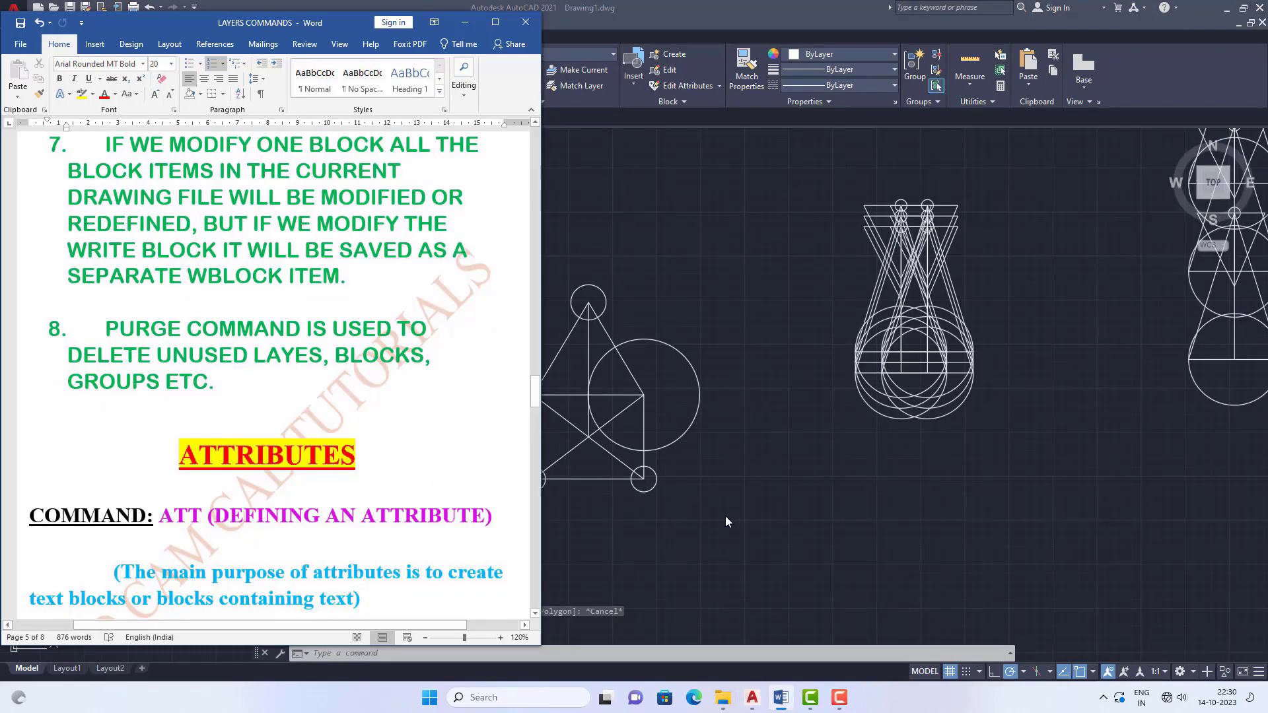
{"action": "left_click", "coordinate": [728, 516]}
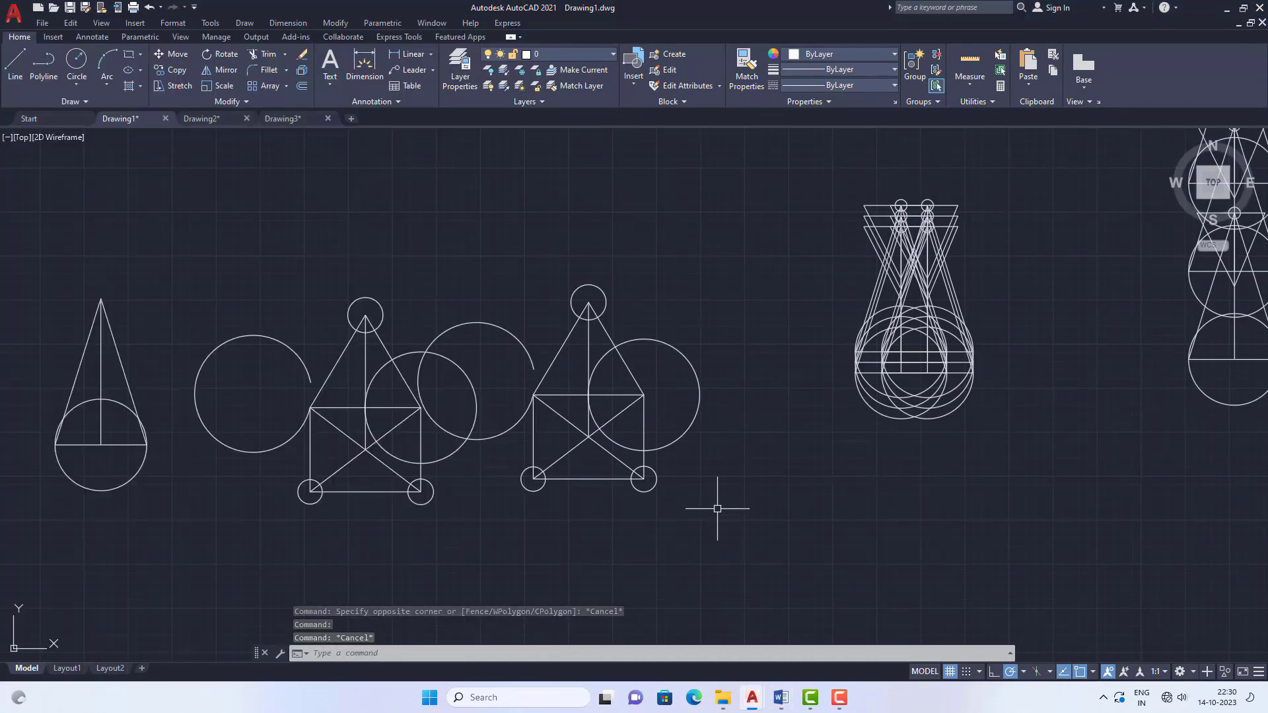
{"action": "scroll", "coordinate": [596, 470], "scroll_direction": "down", "scroll_amount": 2}
{"action": "scroll", "coordinate": [596, 471], "scroll_direction": "down", "scroll_amount": 6}
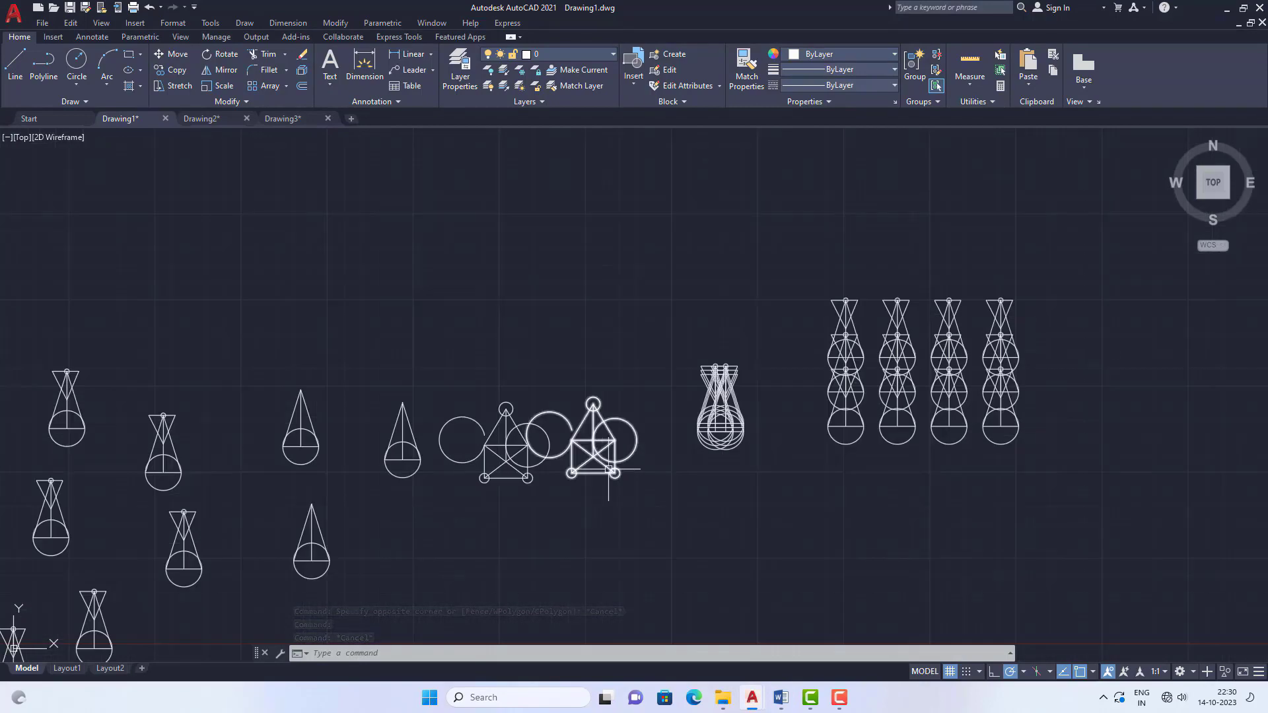
{"action": "scroll", "coordinate": [508, 493], "scroll_direction": "up", "scroll_amount": 2}
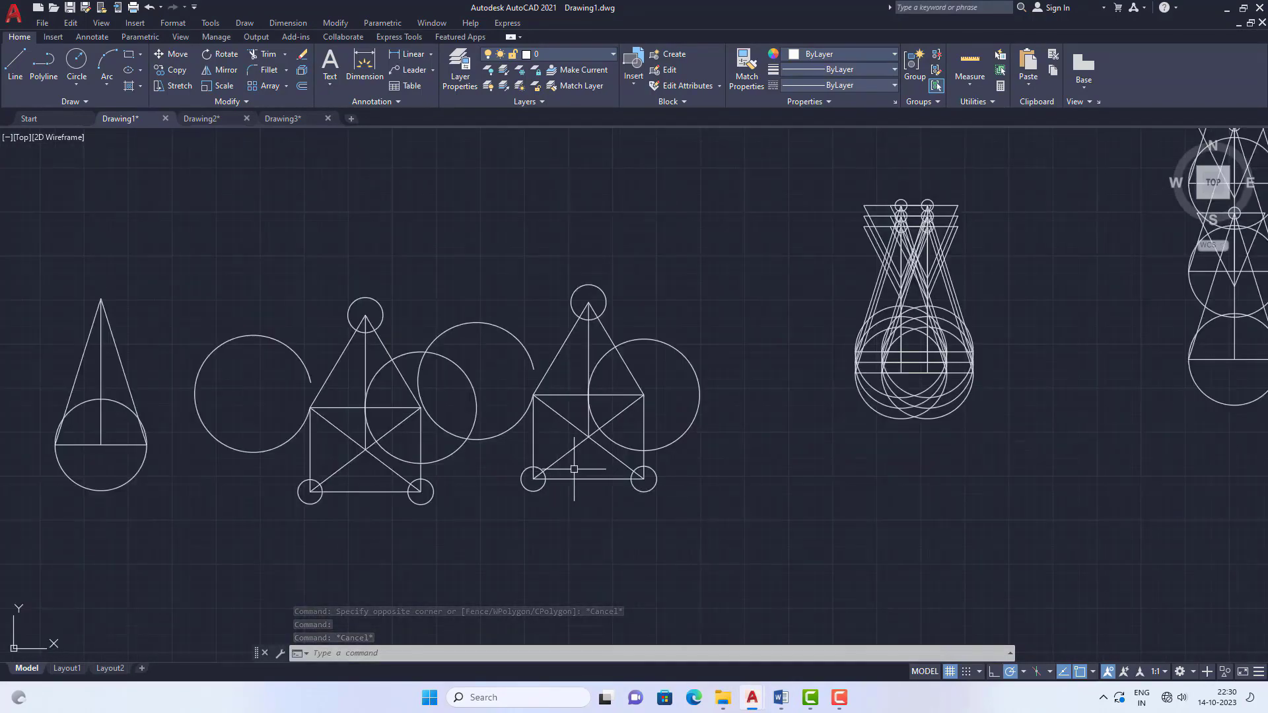
{"action": "scroll", "coordinate": [578, 462], "scroll_direction": "down", "scroll_amount": 3}
{"action": "scroll", "coordinate": [650, 461], "scroll_direction": "down", "scroll_amount": 3}
{"action": "scroll", "coordinate": [656, 457], "scroll_direction": "down", "scroll_amount": 2}
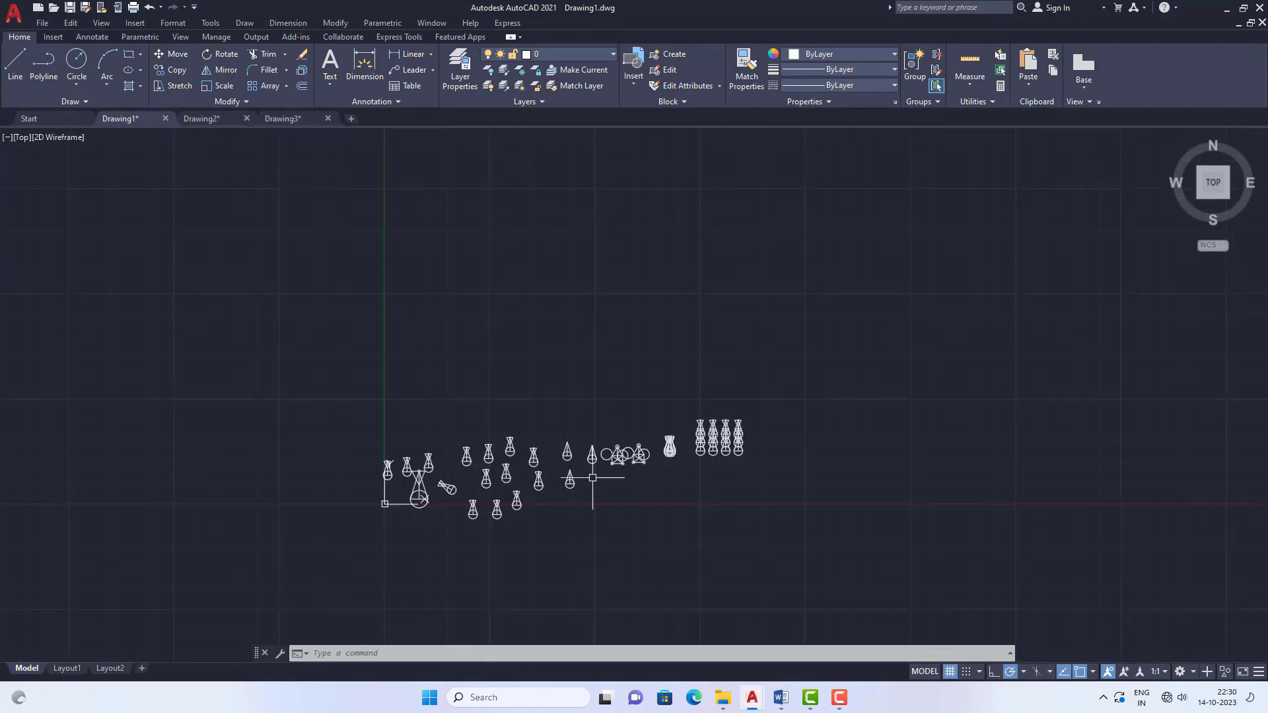
{"action": "scroll", "coordinate": [509, 502], "scroll_direction": "up", "scroll_amount": 4}
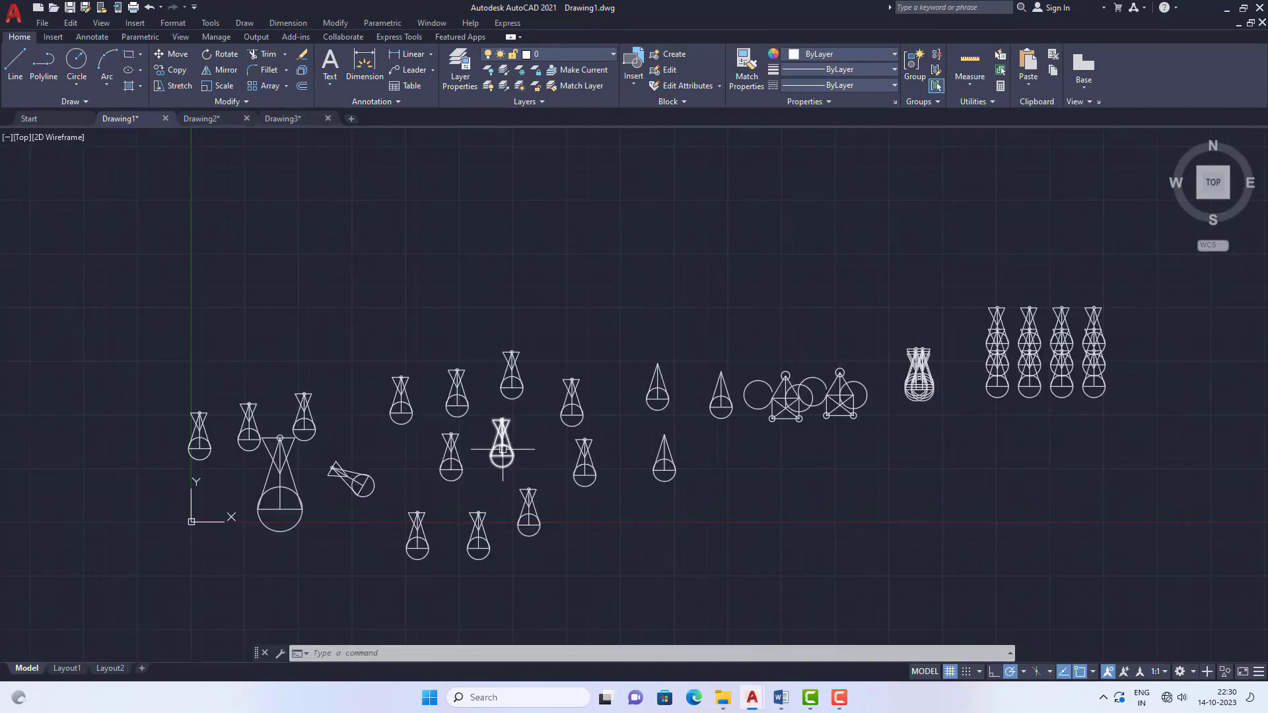
{"action": "scroll", "coordinate": [502, 467], "scroll_direction": "up", "scroll_amount": 4}
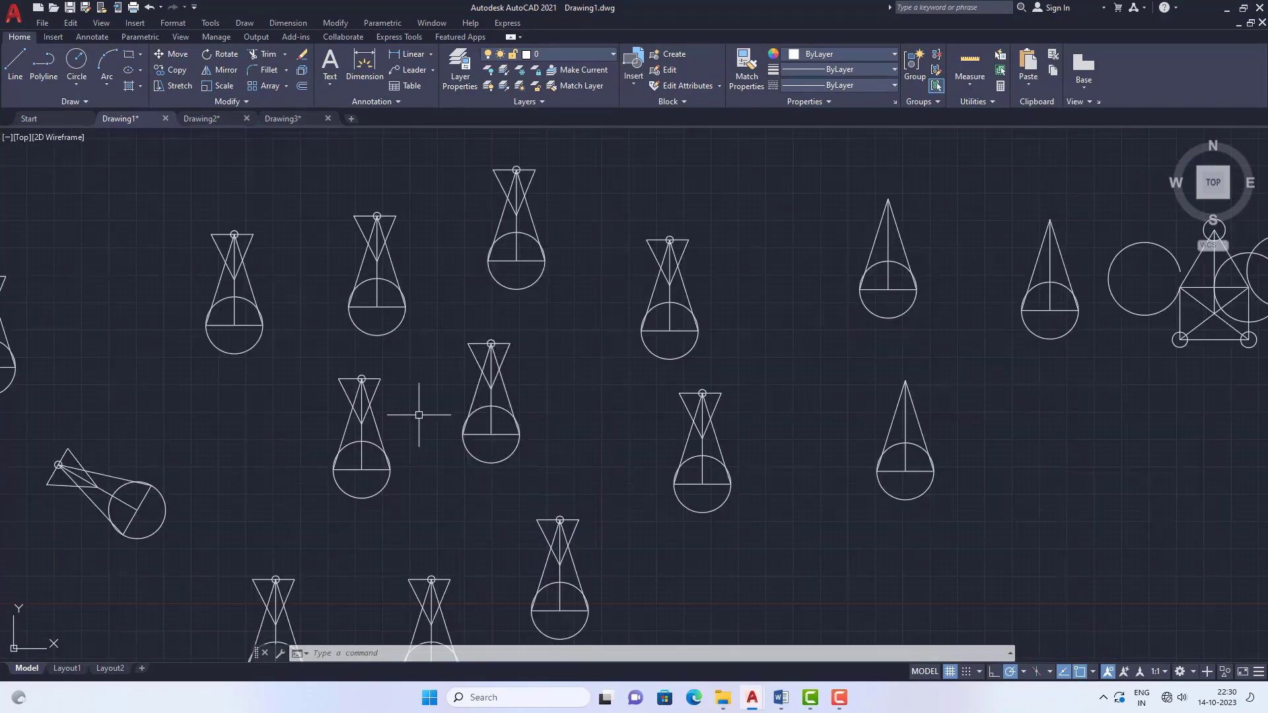
{"action": "scroll", "coordinate": [409, 419], "scroll_direction": "down", "scroll_amount": 4}
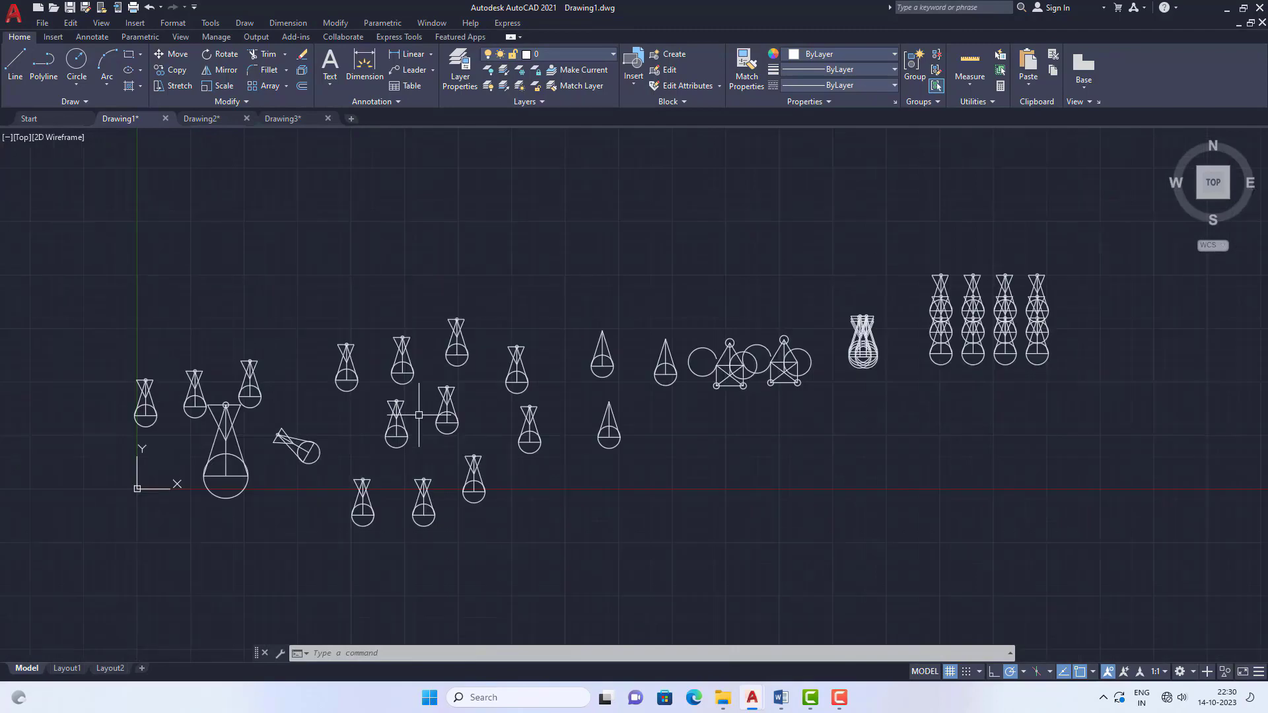
{"action": "left_click", "coordinate": [781, 699]}
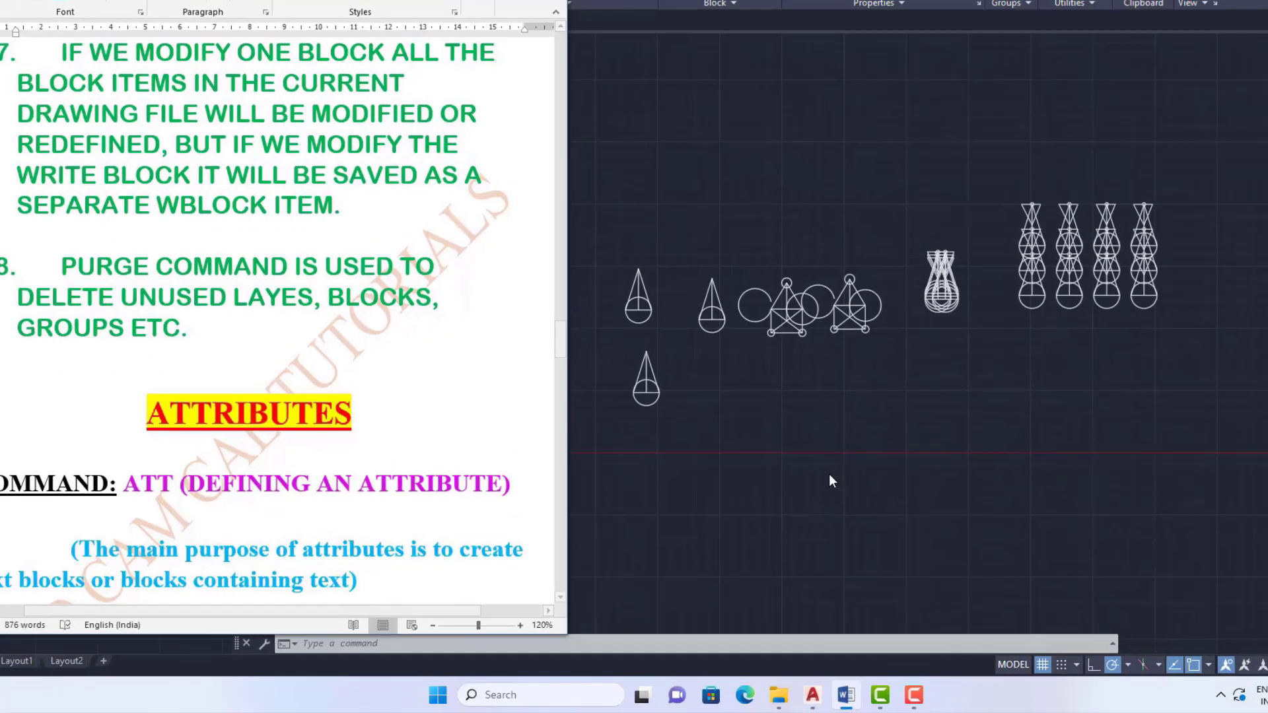
Switch to AutoCAD and run PURGE on all unused items, confirming the purge for all checked items at once.
{"action": "left_click", "coordinate": [779, 511]}
{"action": "left_click", "coordinate": [324, 519]}
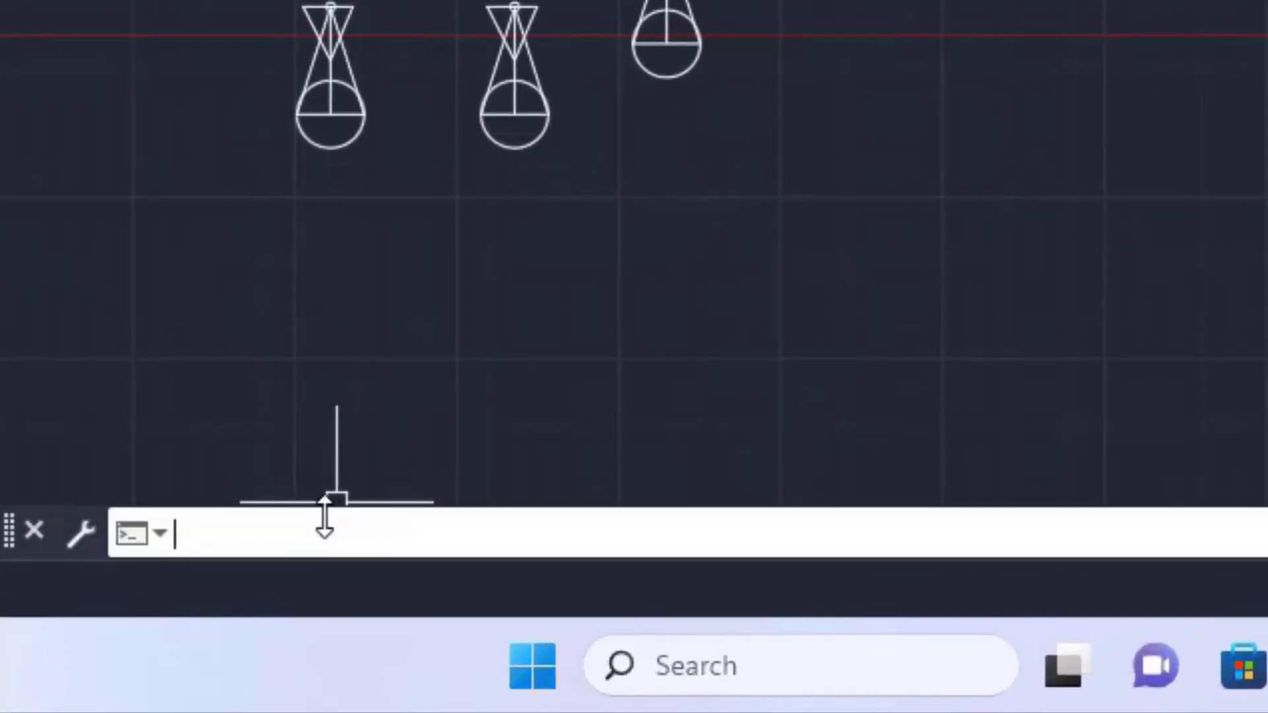
{"action": "type", "text": "pu"}
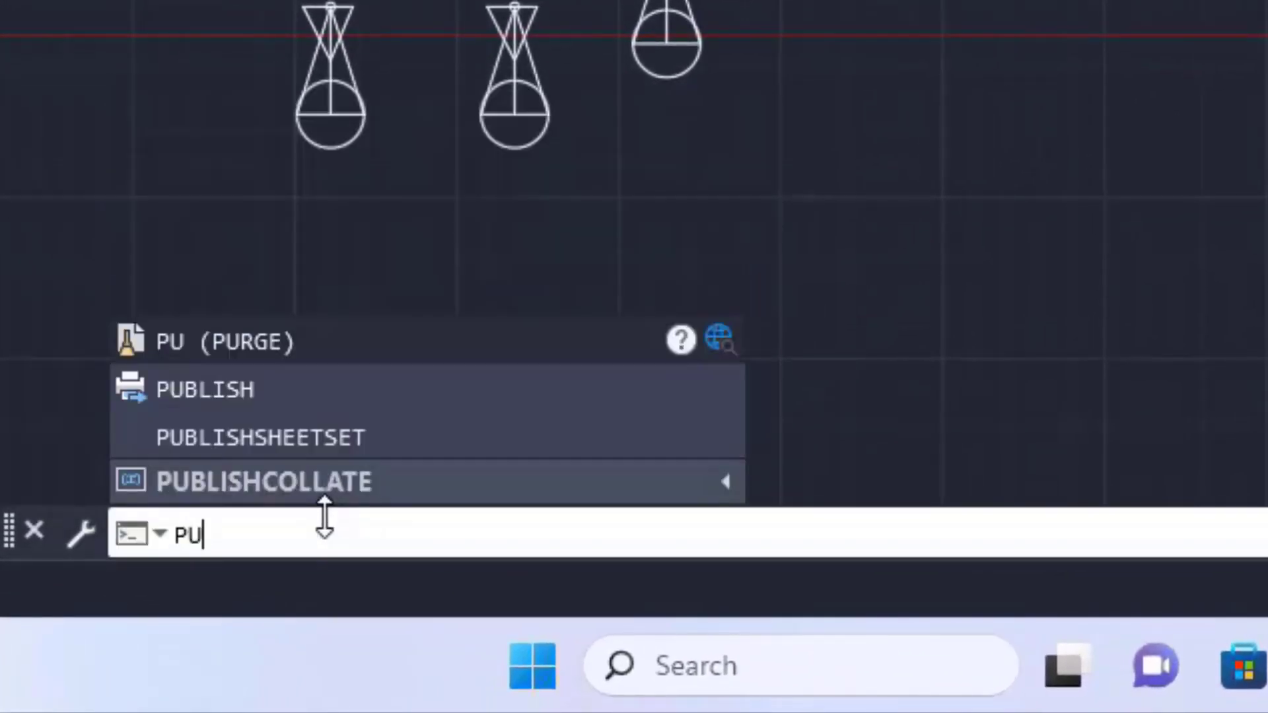
{"action": "key", "text": "Return"}
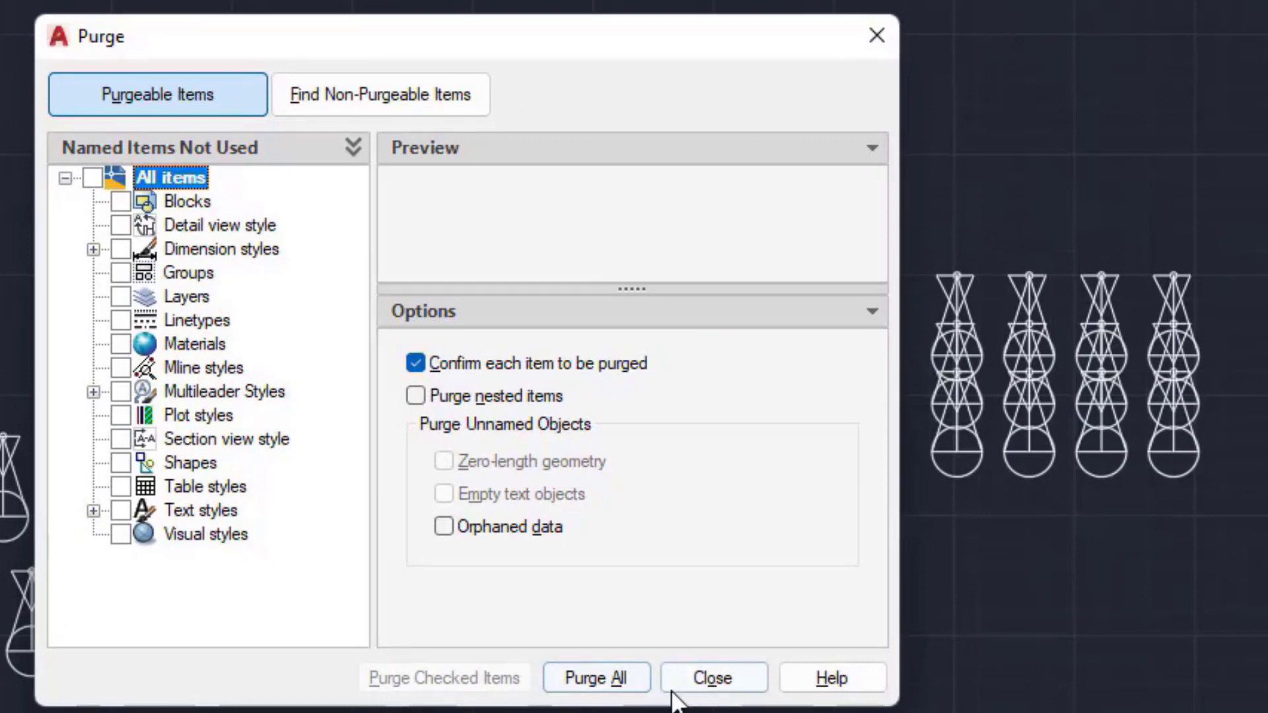
{"action": "left_click", "coordinate": [601, 681]}
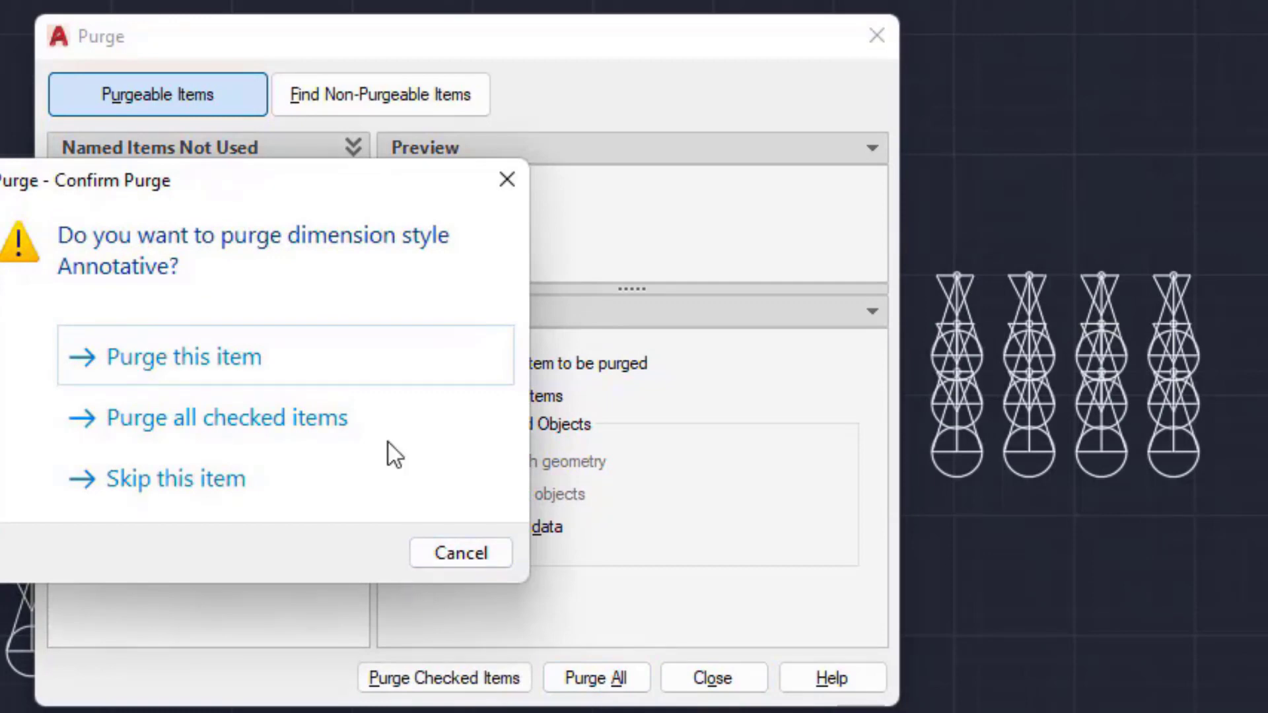
{"action": "left_click", "coordinate": [248, 427]}
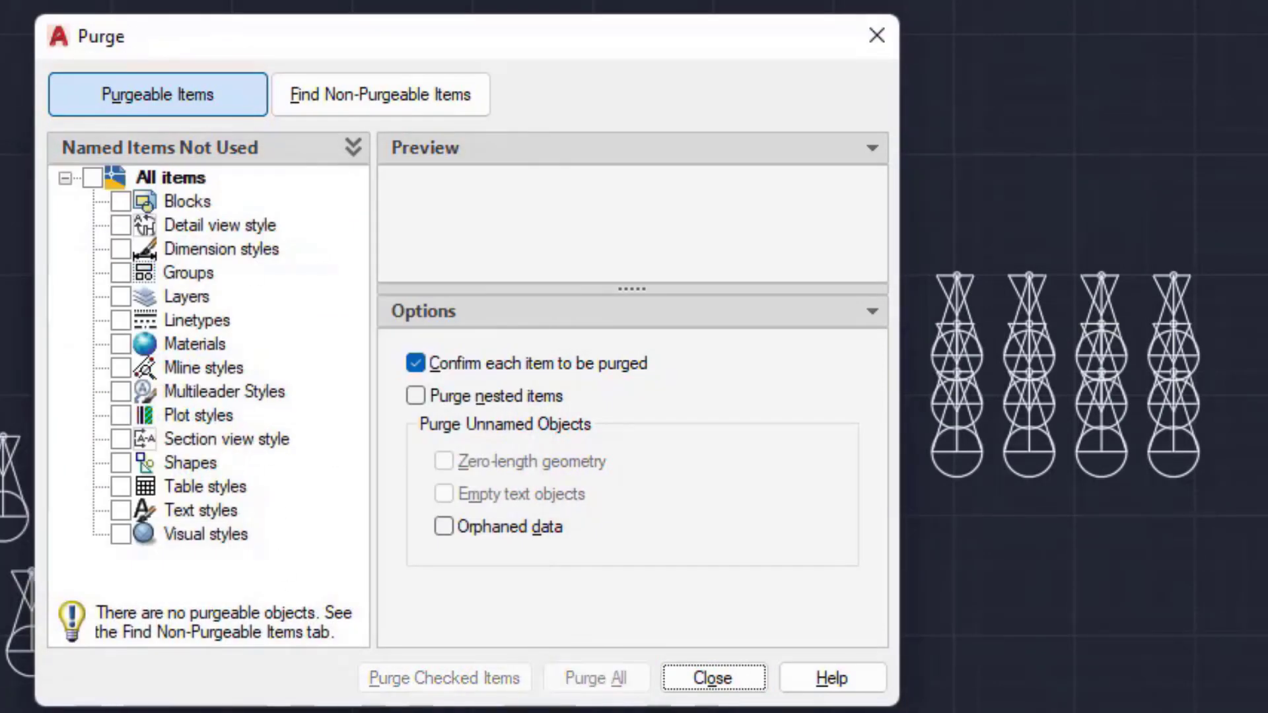
{"action": "left_click", "coordinate": [715, 678]}
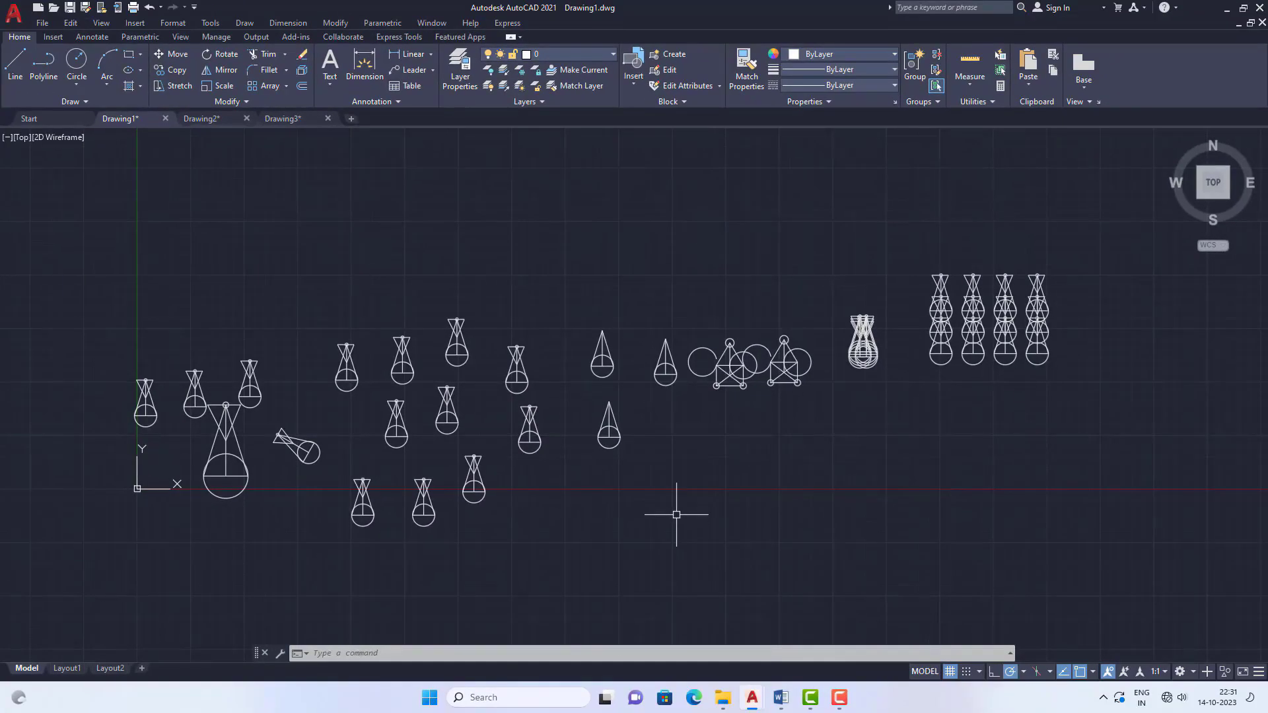
Run INSERT to check which recent blocks remain available while their copies are still in the drawing, and close the palette.
{"action": "type", "text": "i"}
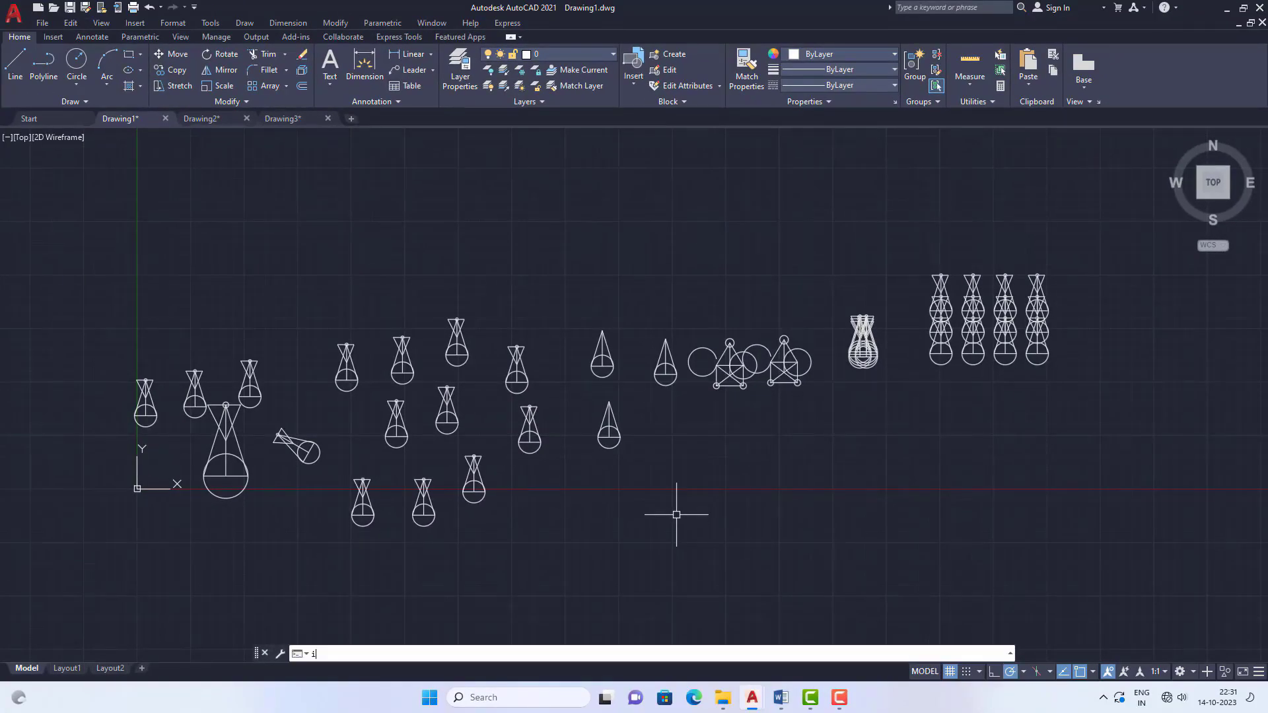
{"action": "key", "text": "Return"}
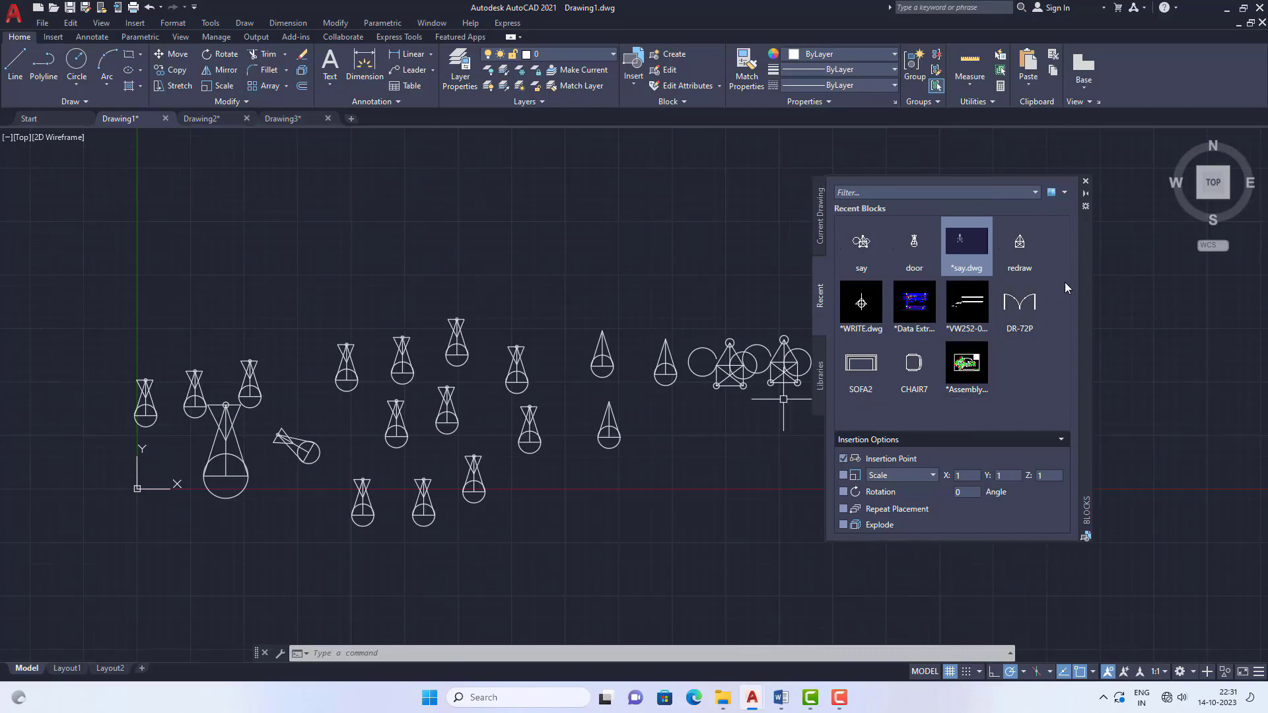
{"action": "left_click", "coordinate": [1085, 181]}
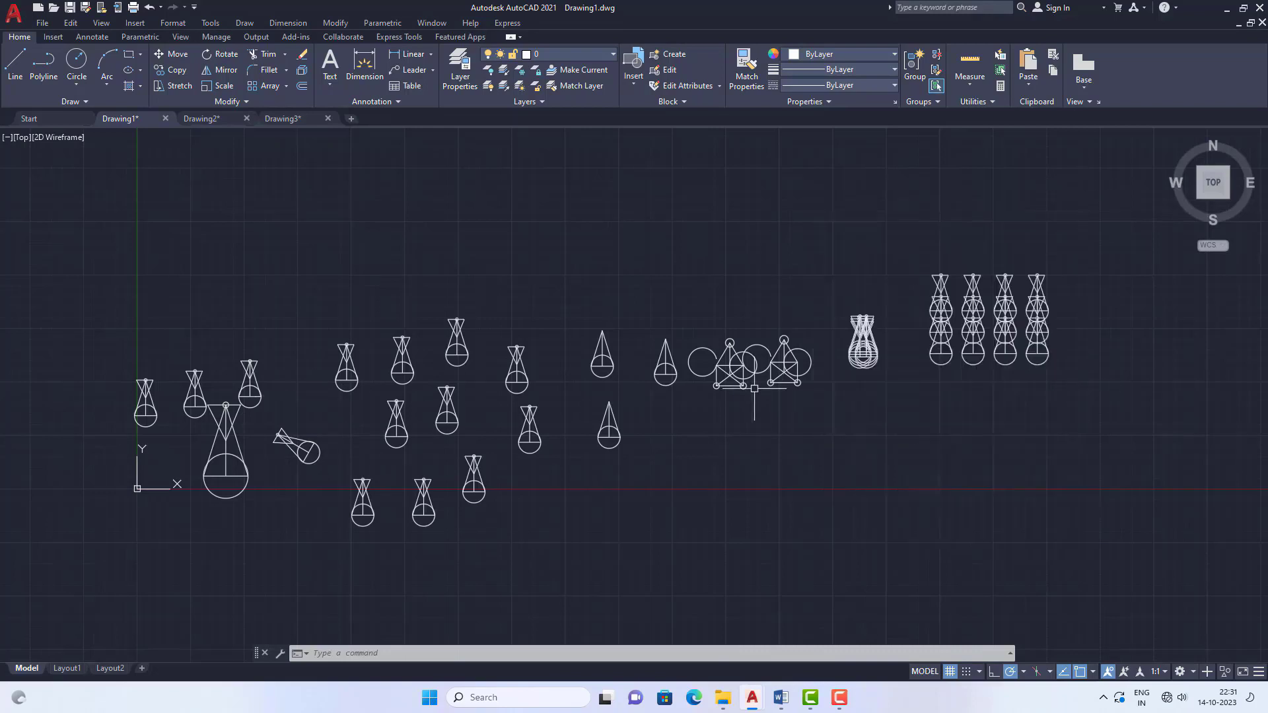
Erase all the inserted blocks and MINSERT arrays from the drawing.
{"action": "scroll", "coordinate": [703, 372], "scroll_direction": "down", "scroll_amount": 2}
{"action": "left_click", "coordinate": [1055, 552]}
{"action": "left_click", "coordinate": [306, 246]}
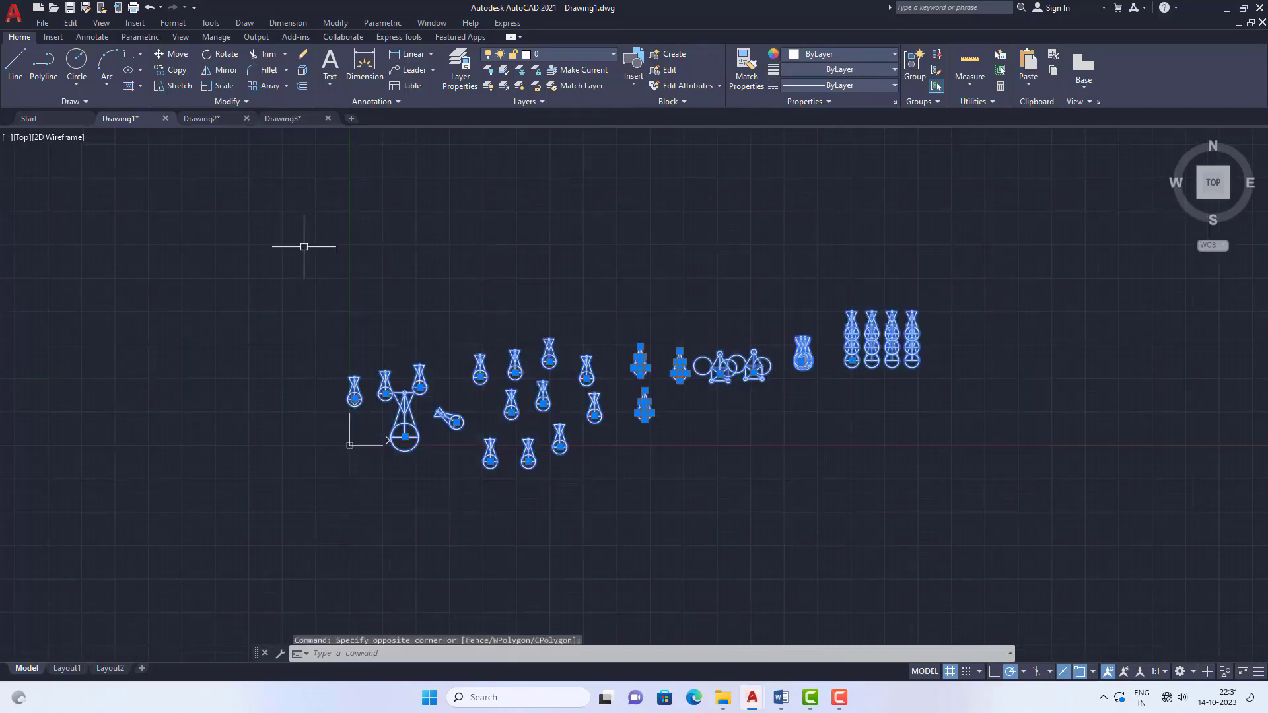
{"action": "key", "text": "Delete"}
{"action": "scroll", "coordinate": [433, 337], "scroll_direction": "up", "scroll_amount": 2}
{"action": "scroll", "coordinate": [433, 337], "scroll_direction": "up", "scroll_amount": 2}
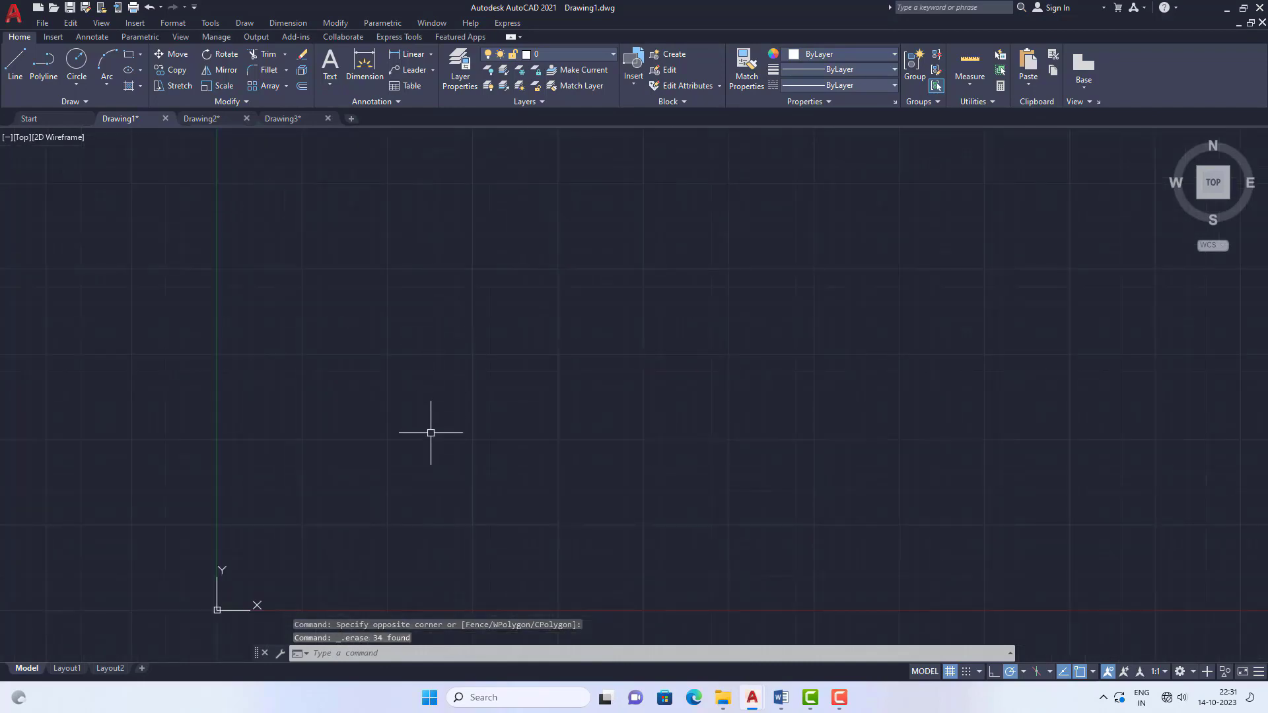
Purge the unused door and say block definitions from the emptied drawing, accepting all checked items together.
{"action": "left_click", "coordinate": [351, 652]}
{"action": "type", "text": "p"}
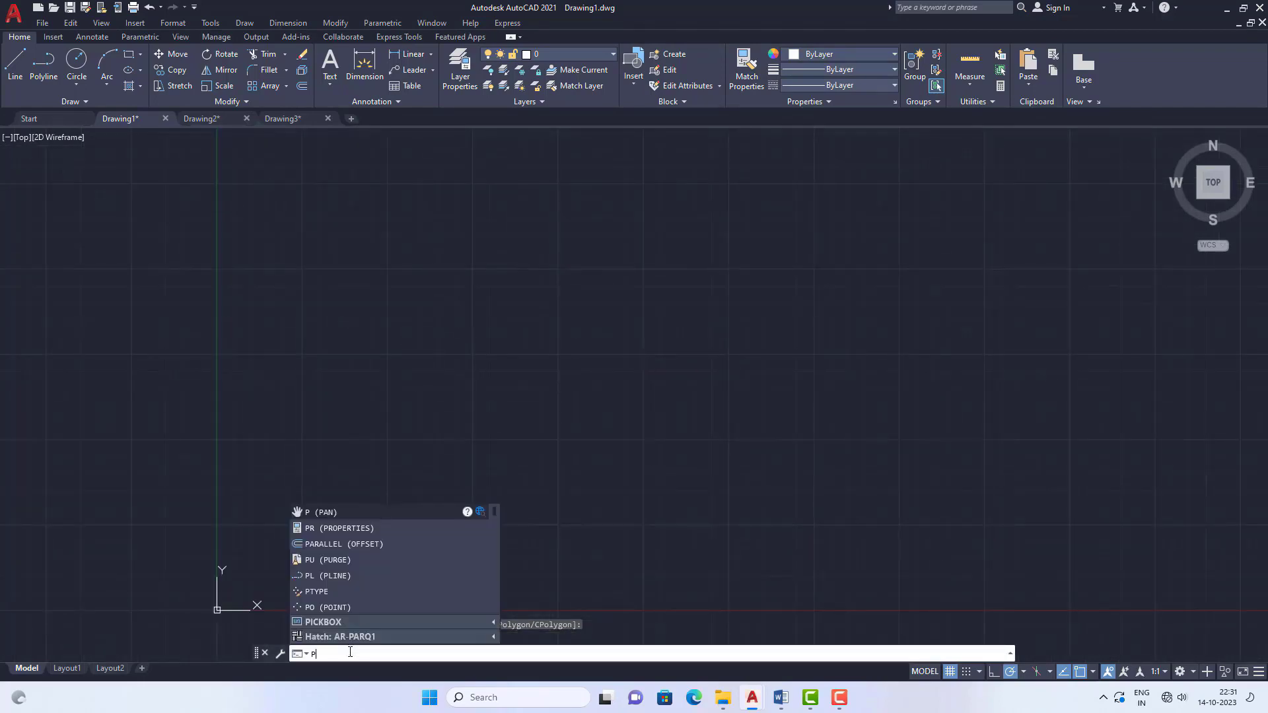
{"action": "type", "text": "u"}
{"action": "key", "text": "Return"}
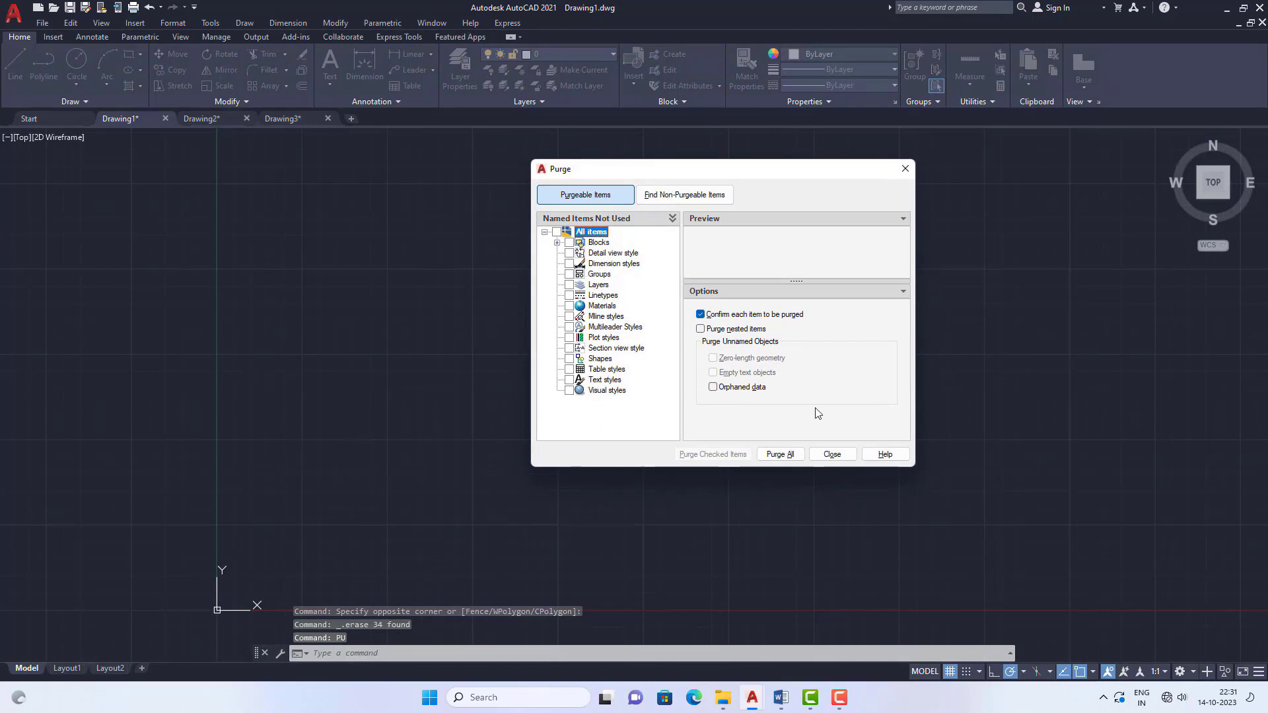
{"action": "left_click", "coordinate": [788, 457]}
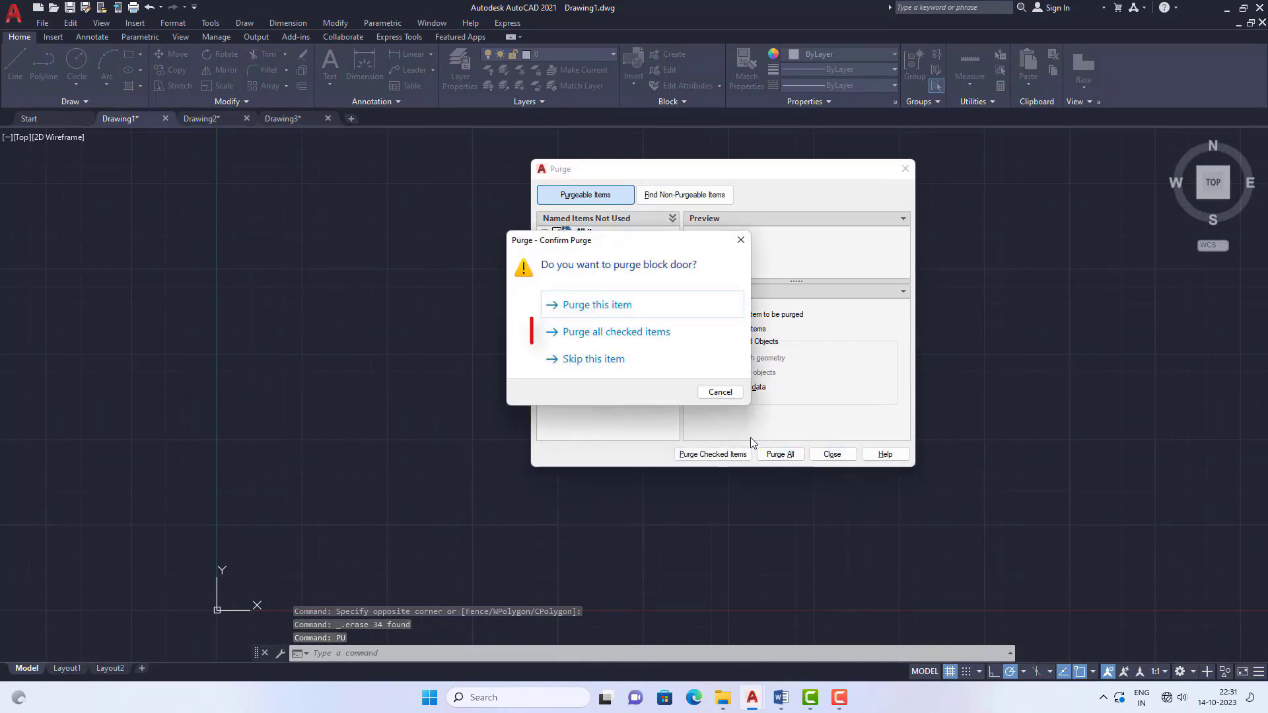
{"action": "left_click", "coordinate": [621, 332]}
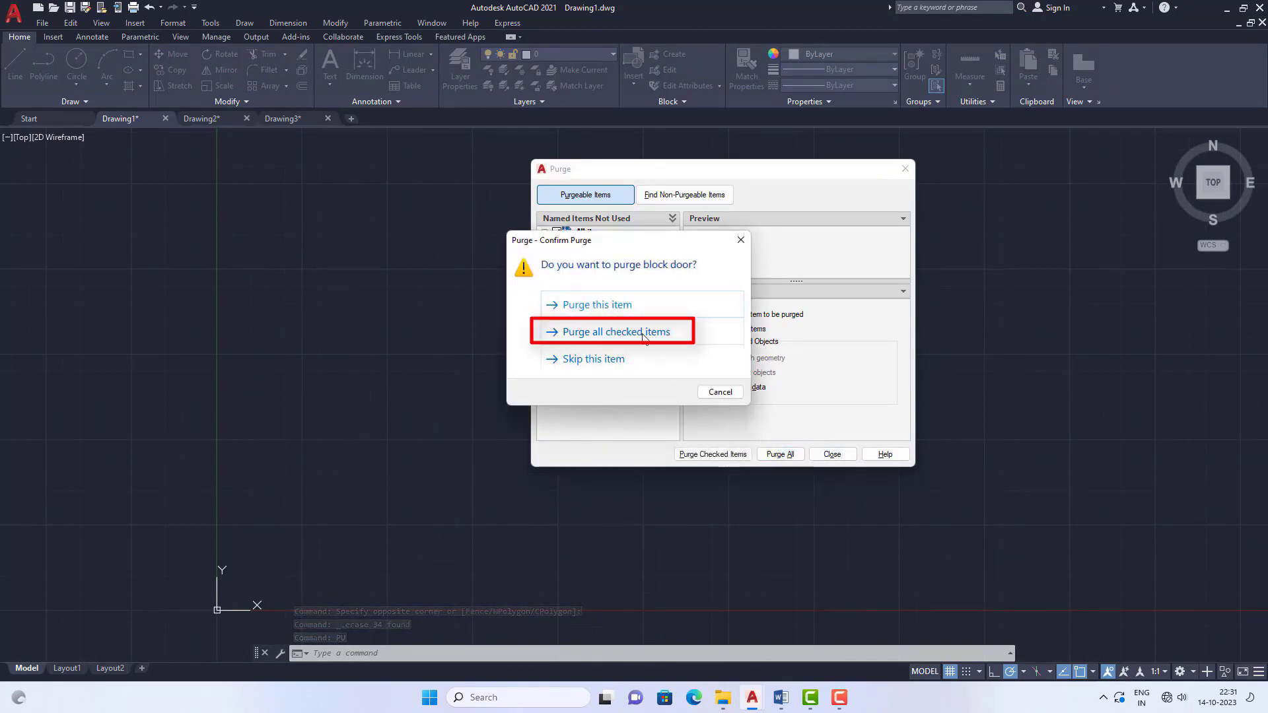
{"action": "left_click", "coordinate": [833, 455]}
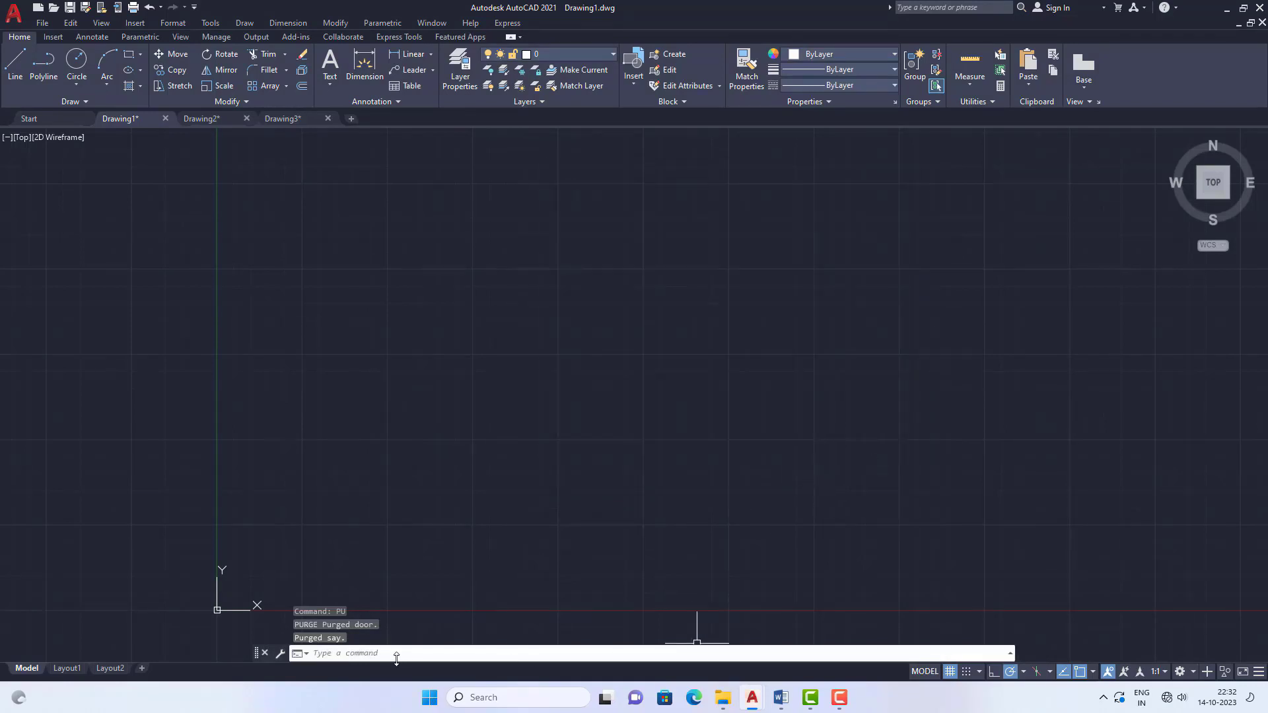
Run INSERT again to check the recent blocks list after purging the erased blocks' definitions.
{"action": "left_click", "coordinate": [372, 660]}
{"action": "type", "text": "i"}
{"action": "key", "text": "Return"}
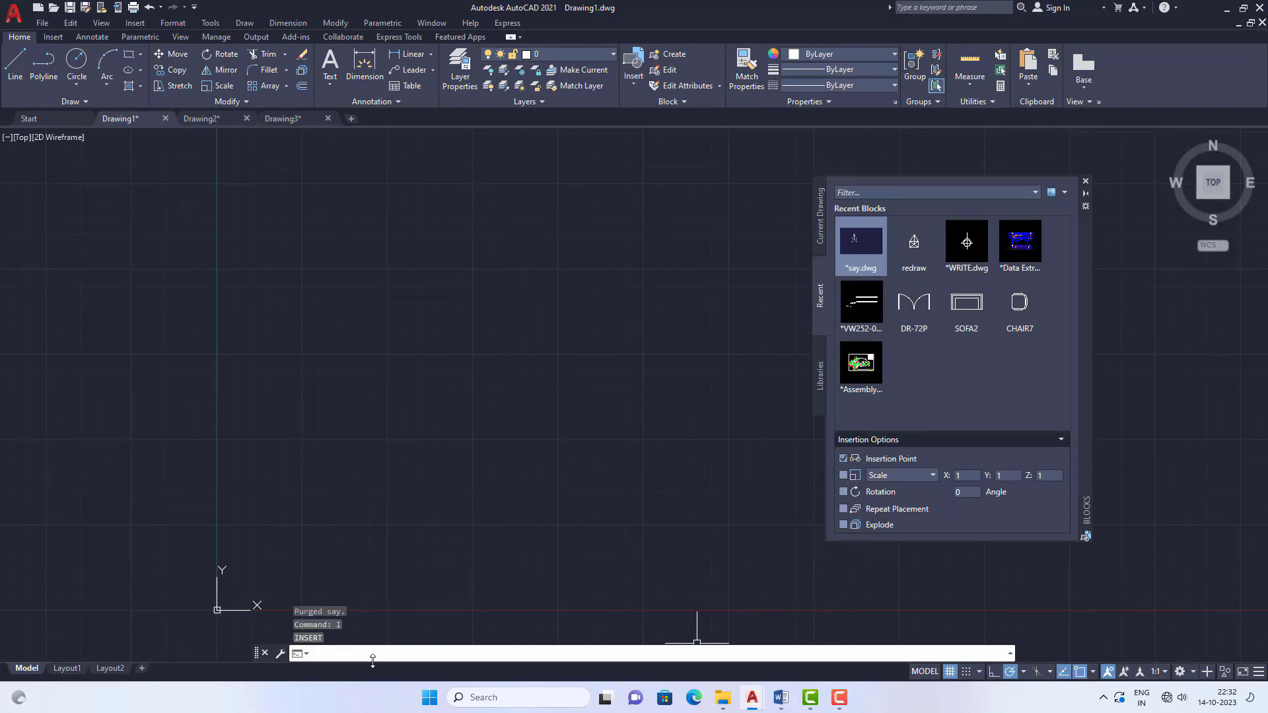
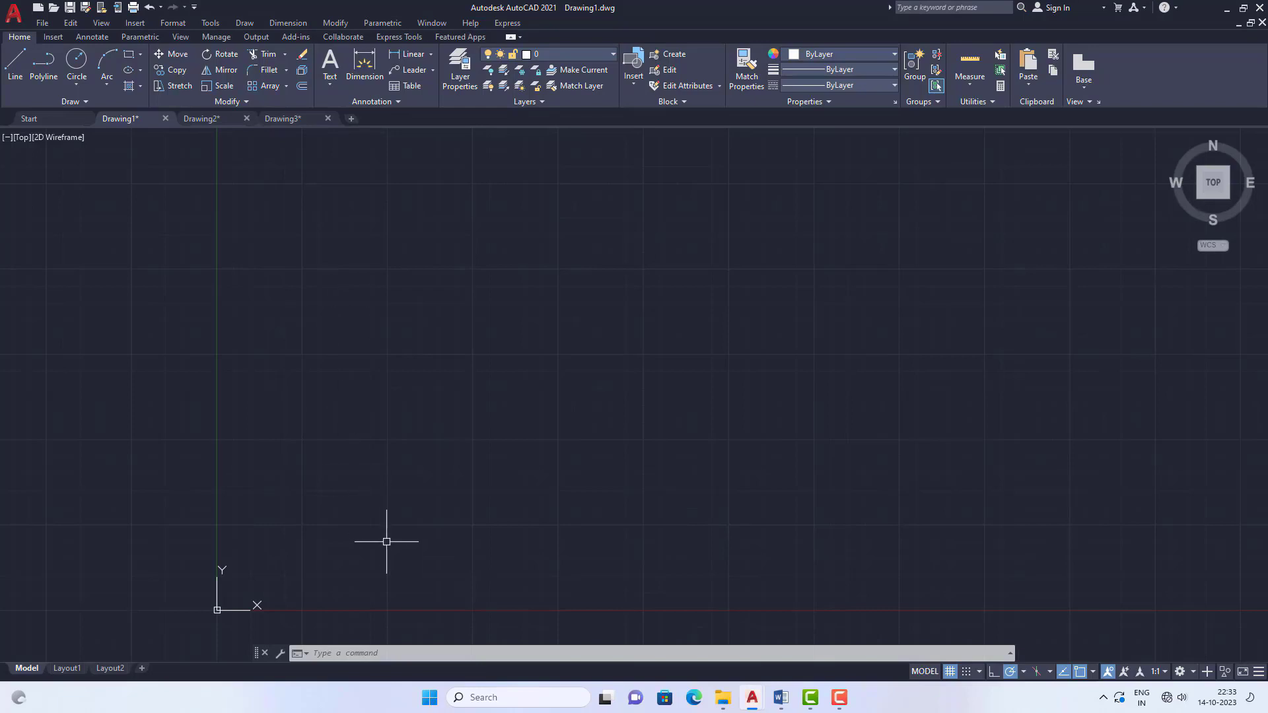
Insert an empty Standard table with five columns and one data row using the window method, leaving its cells blank.
{"action": "left_click", "coordinate": [366, 654]}
{"action": "type", "text": "ta"}
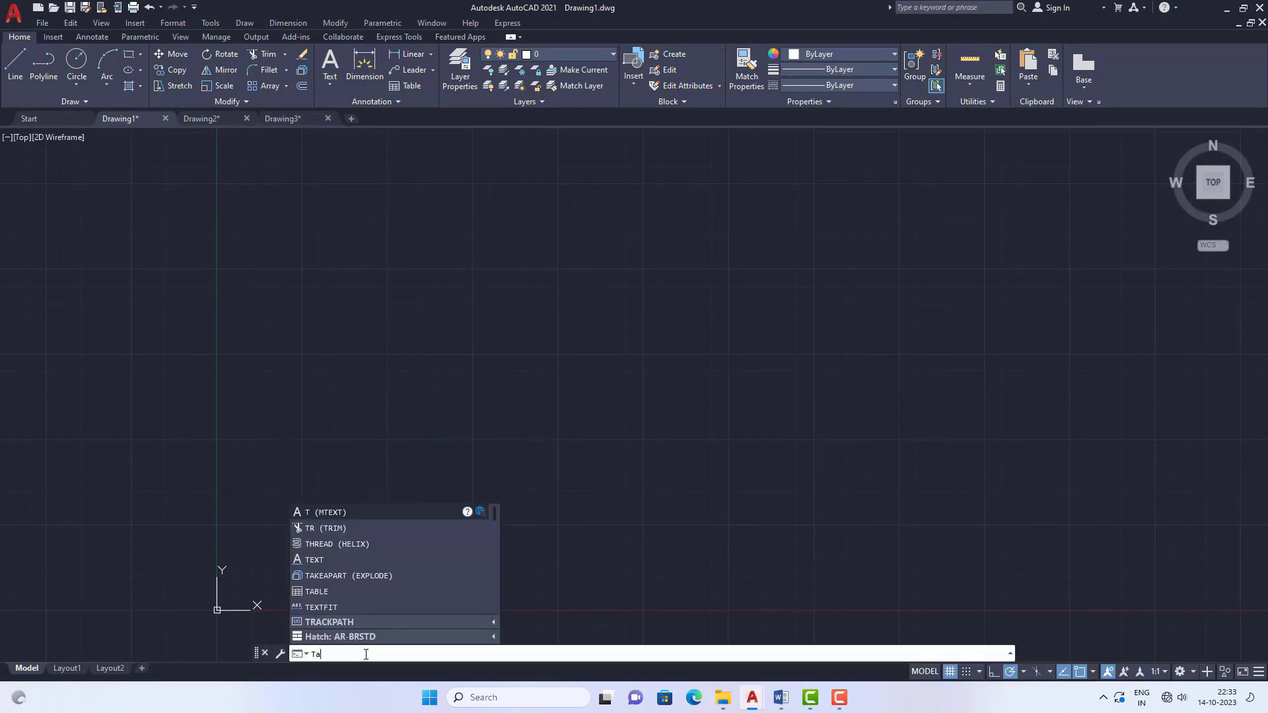
{"action": "key", "text": "Return"}
{"action": "key", "text": "Escape"}
{"action": "key", "text": "Escape"}
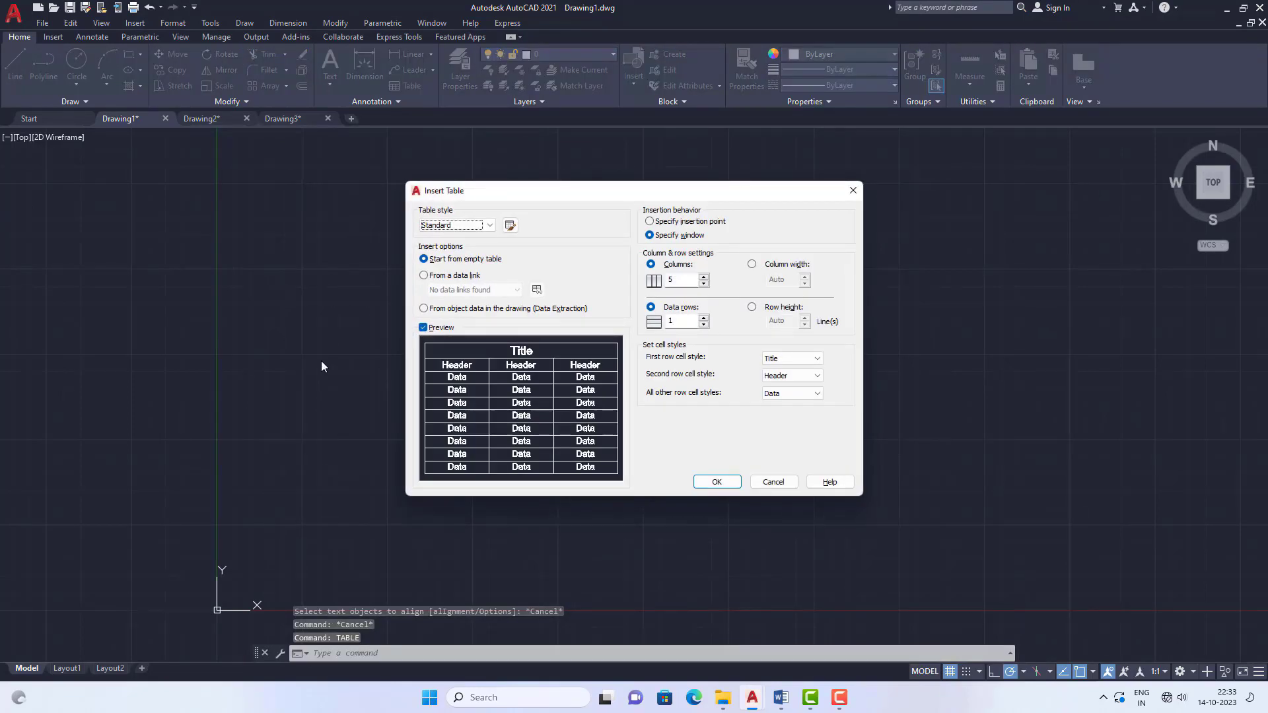
{"action": "left_click", "coordinate": [713, 482]}
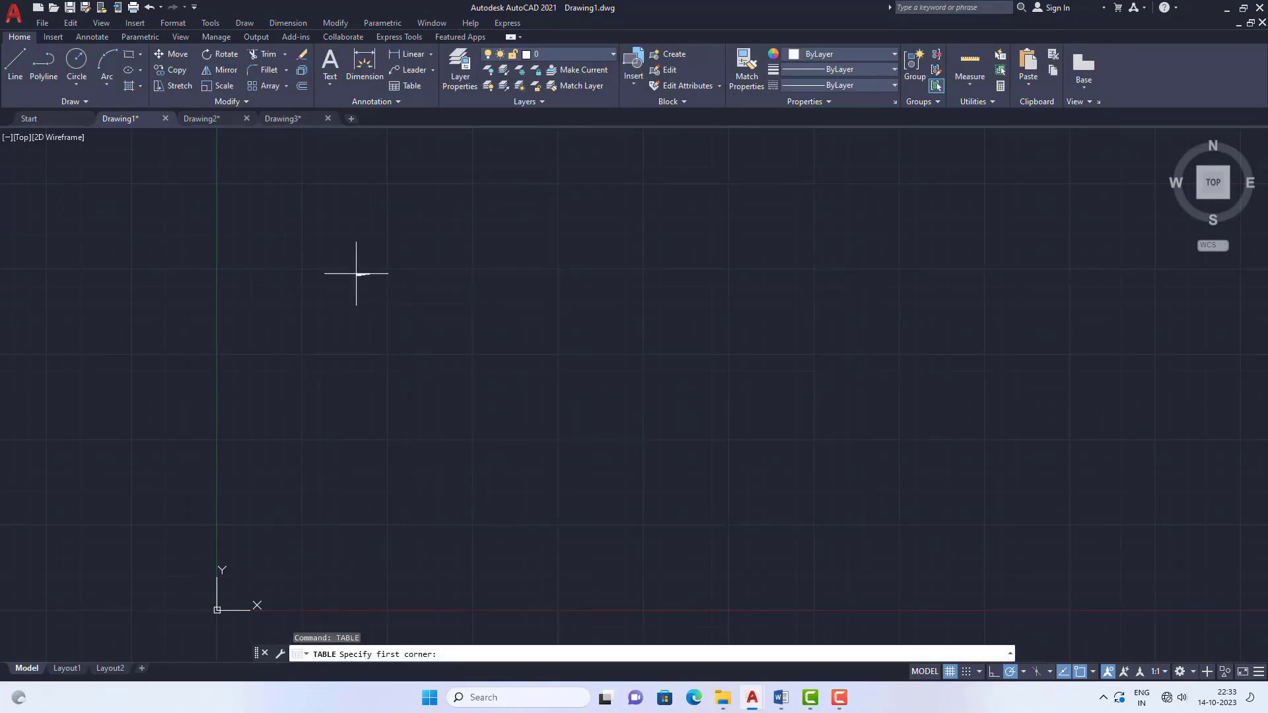
{"action": "left_click", "coordinate": [336, 235]}
{"action": "left_click", "coordinate": [580, 327]}
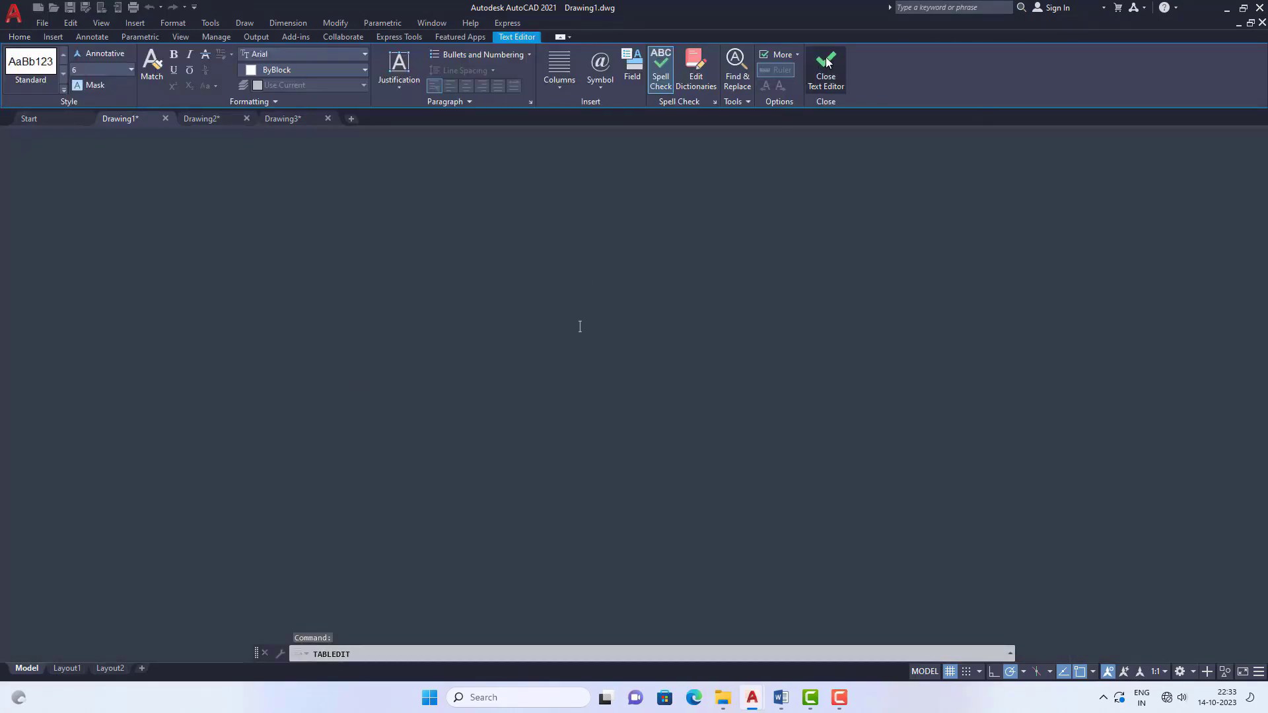
{"action": "left_click", "coordinate": [829, 61]}
Stretch the table to a larger size from its lower-right corner and clear the selection.
{"action": "scroll", "coordinate": [186, 414], "scroll_direction": "down", "scroll_amount": 4}
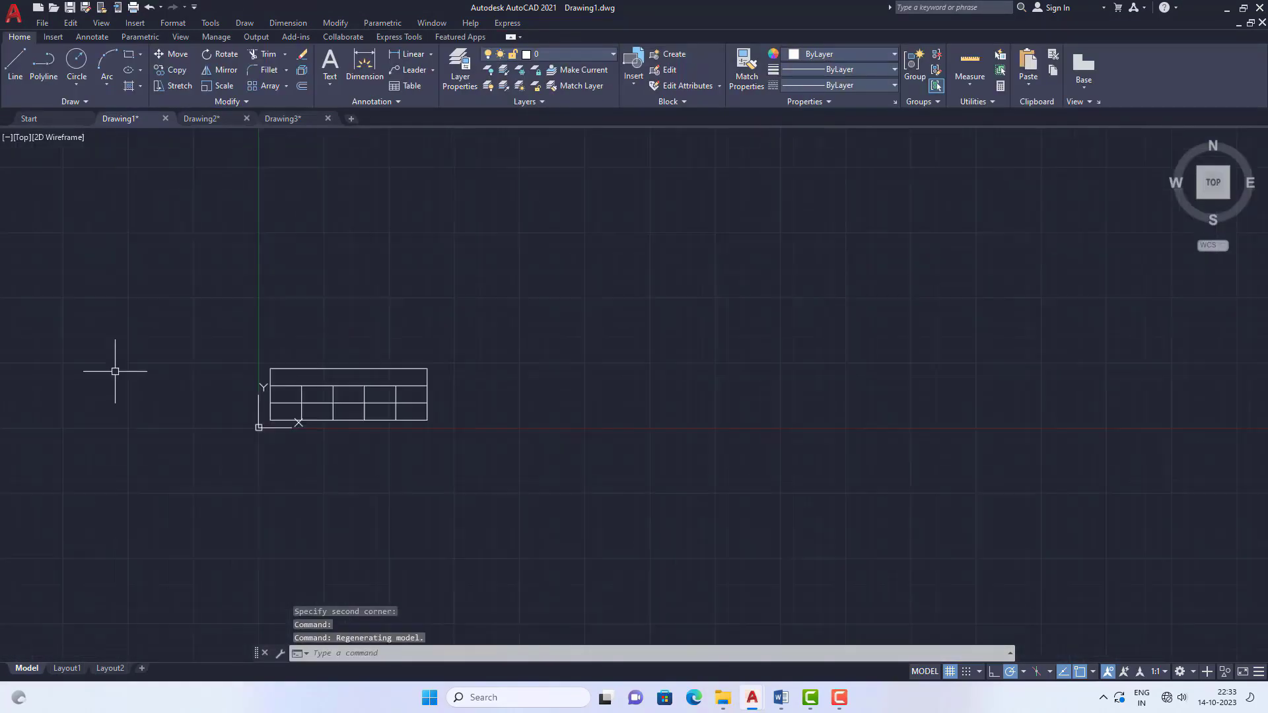
{"action": "scroll", "coordinate": [351, 427], "scroll_direction": "up", "scroll_amount": 2}
{"action": "scroll", "coordinate": [243, 415], "scroll_direction": "up", "scroll_amount": 4}
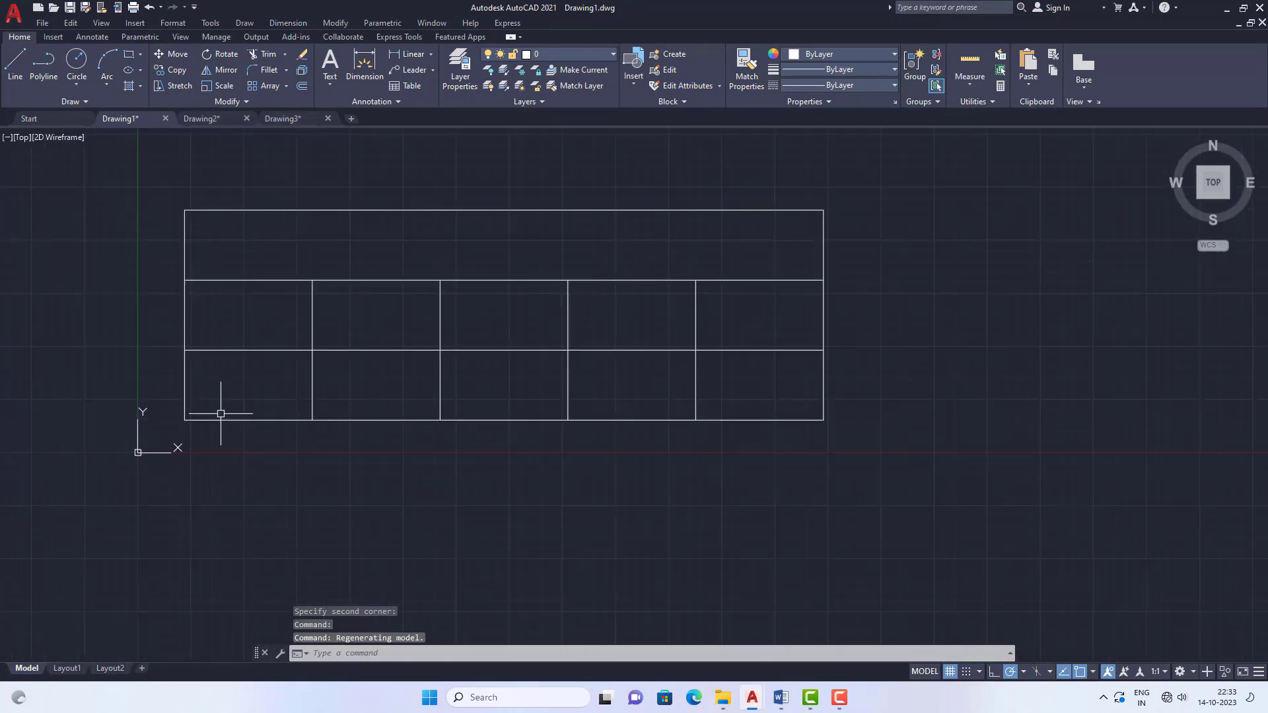
{"action": "scroll", "coordinate": [220, 417], "scroll_direction": "down", "scroll_amount": 2}
{"action": "left_click", "coordinate": [597, 371]}
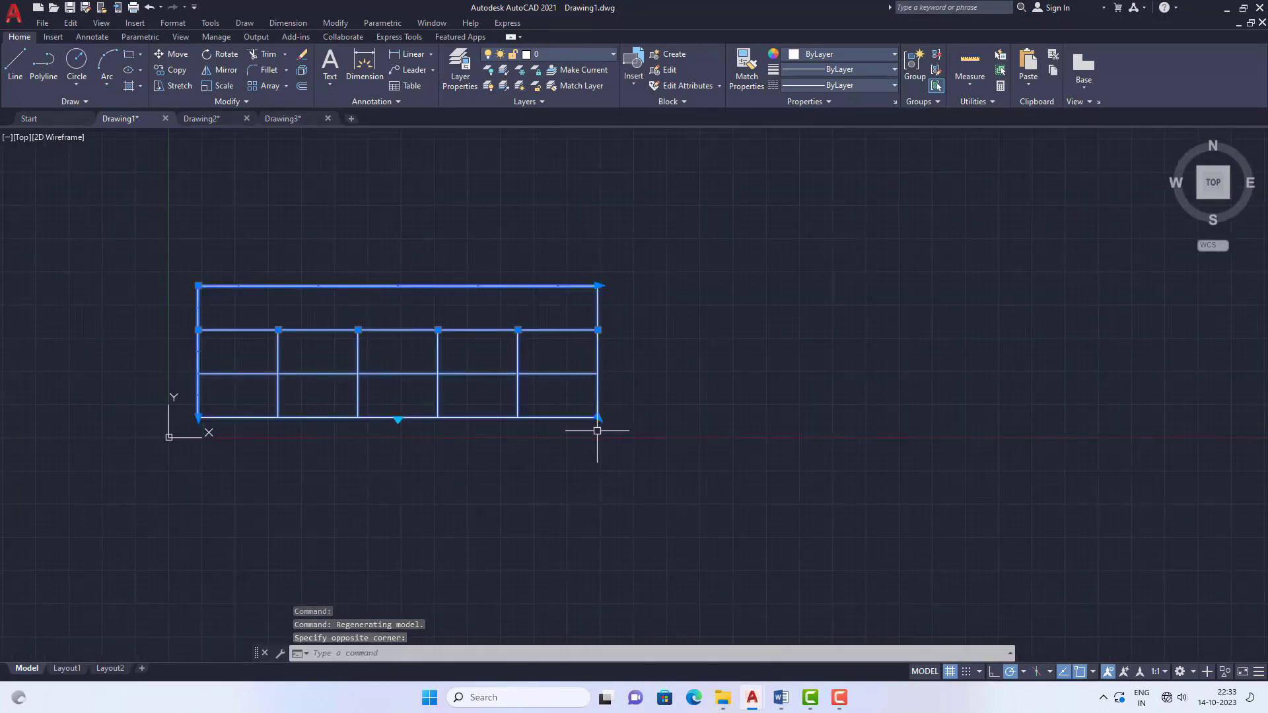
{"action": "left_click", "coordinate": [598, 418]}
{"action": "scroll", "coordinate": [827, 507], "scroll_direction": "down", "scroll_amount": 2}
{"action": "left_click", "coordinate": [1198, 468]}
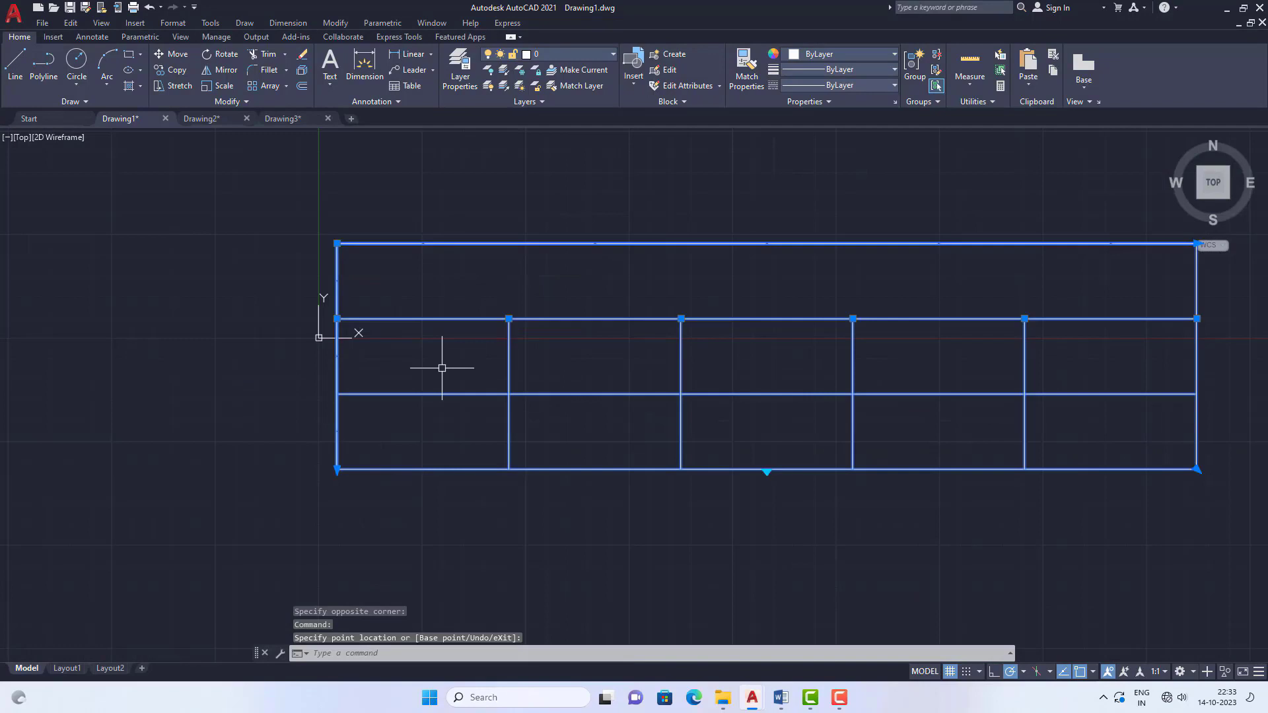
{"action": "scroll", "coordinate": [298, 349], "scroll_direction": "down", "scroll_amount": 4}
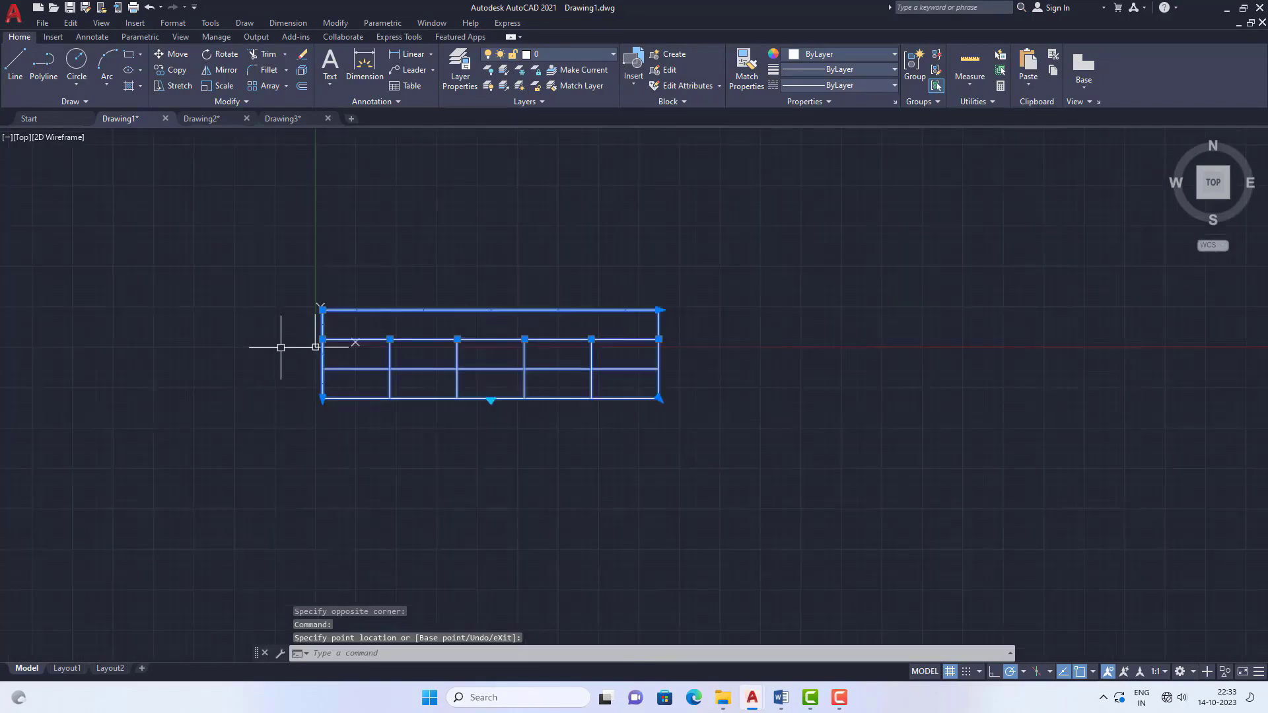
{"action": "scroll", "coordinate": [445, 353], "scroll_direction": "up", "scroll_amount": 2}
{"action": "key", "text": "Escape"}
{"action": "scroll", "coordinate": [445, 353], "scroll_direction": "up", "scroll_amount": 2}
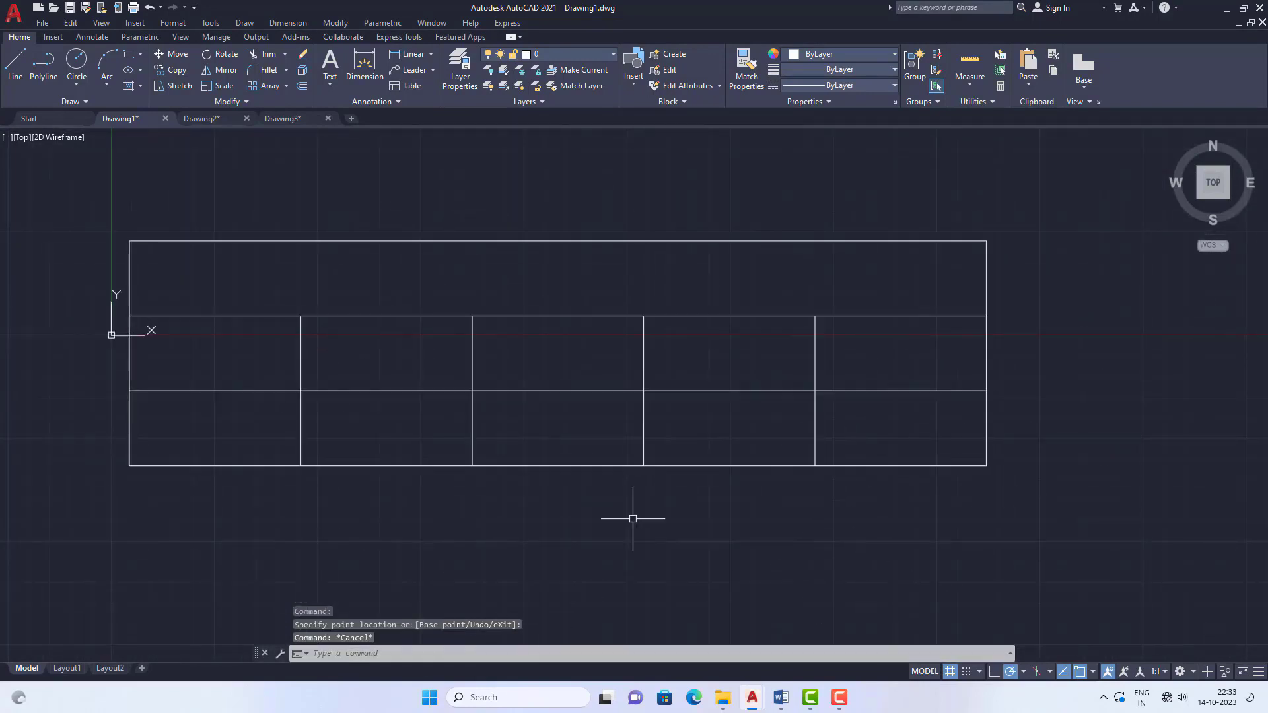
Switch to the Word notes and read the ATTRIBUTES section on the ATT command.
{"action": "left_click", "coordinate": [781, 699]}
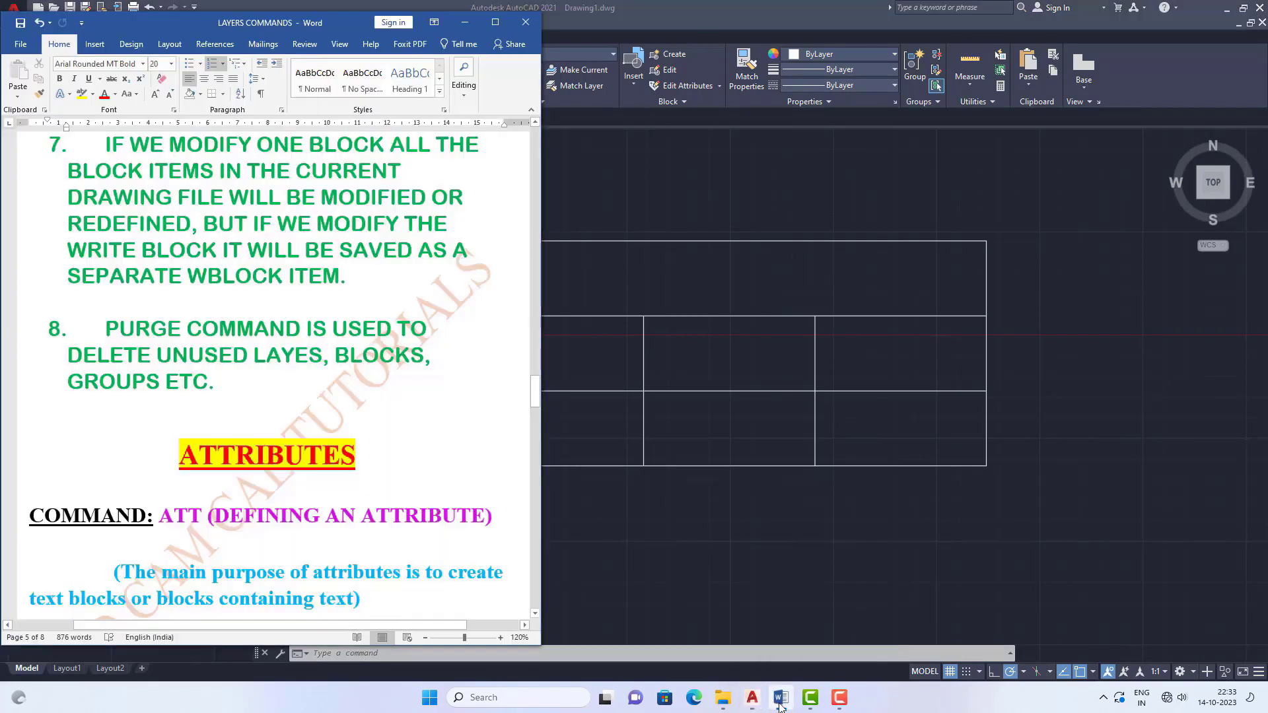
{"action": "scroll", "coordinate": [308, 333], "scroll_direction": "down", "scroll_amount": 5}
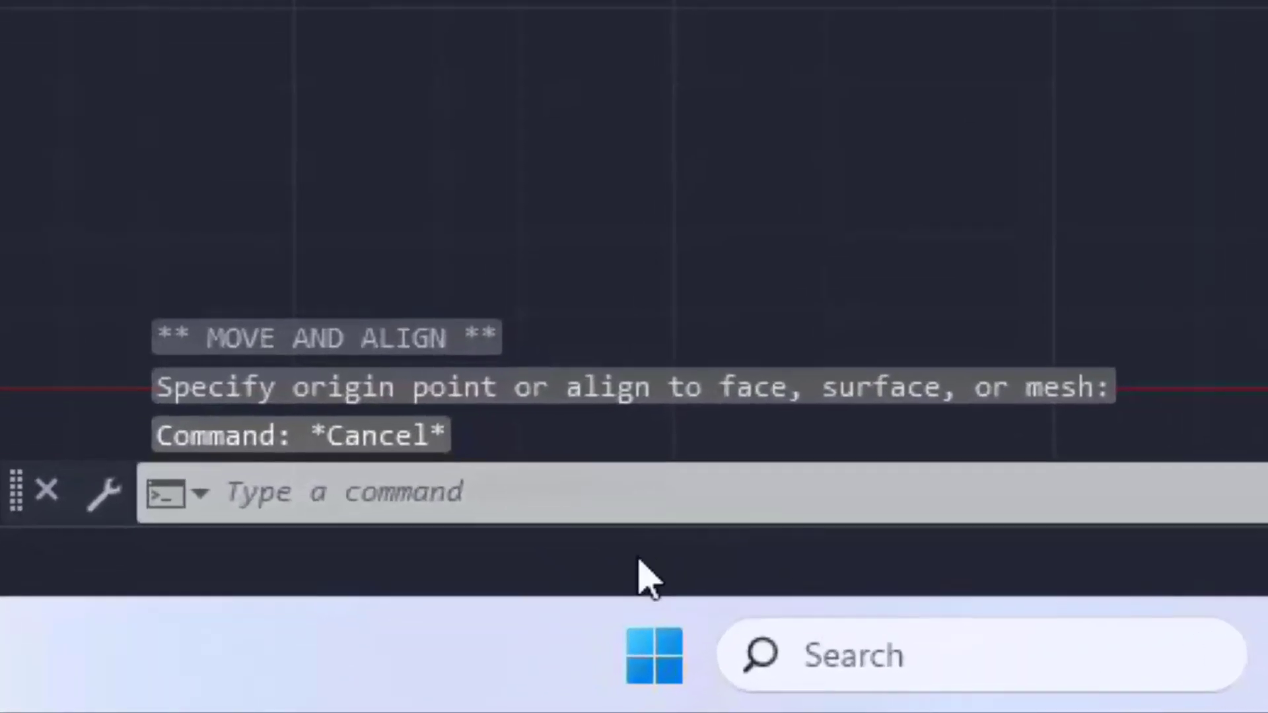
Run ATT in AutoCAD and enter the tag supplier and prompt s, keeping the justification at Left.
{"action": "left_click", "coordinate": [357, 657]}
{"action": "type", "text": "att"}
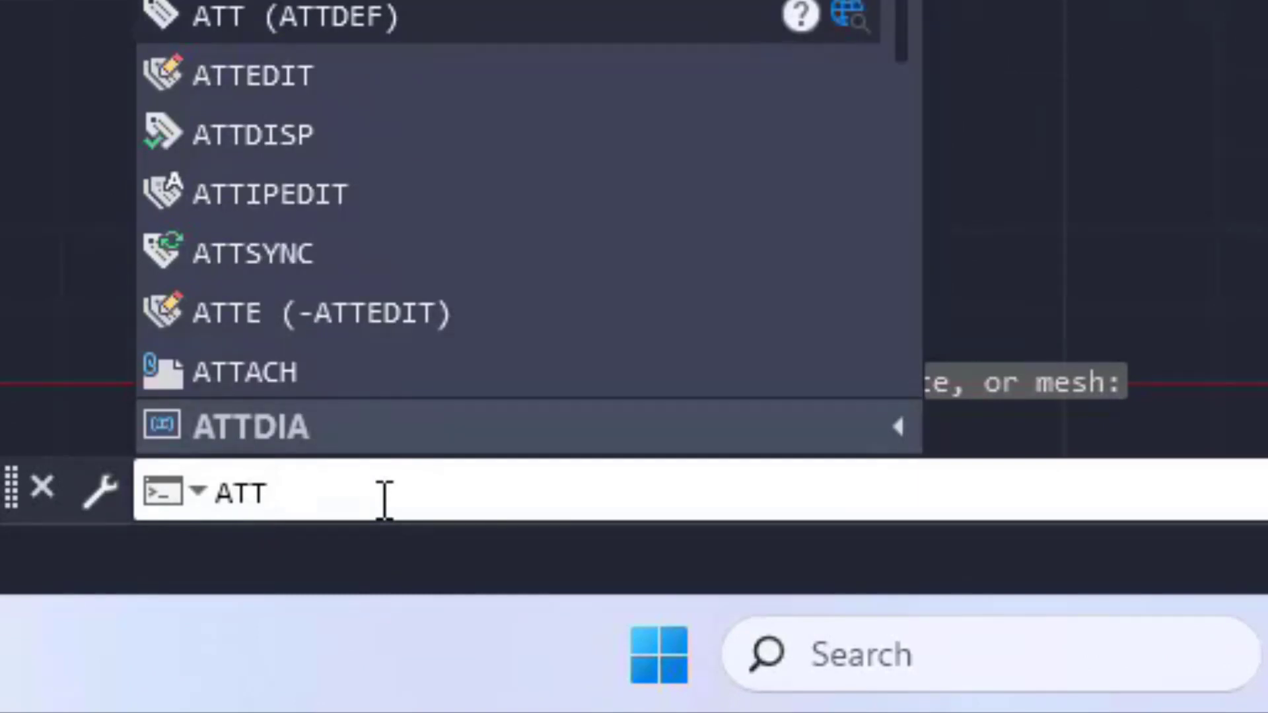
{"action": "key", "text": "Return"}
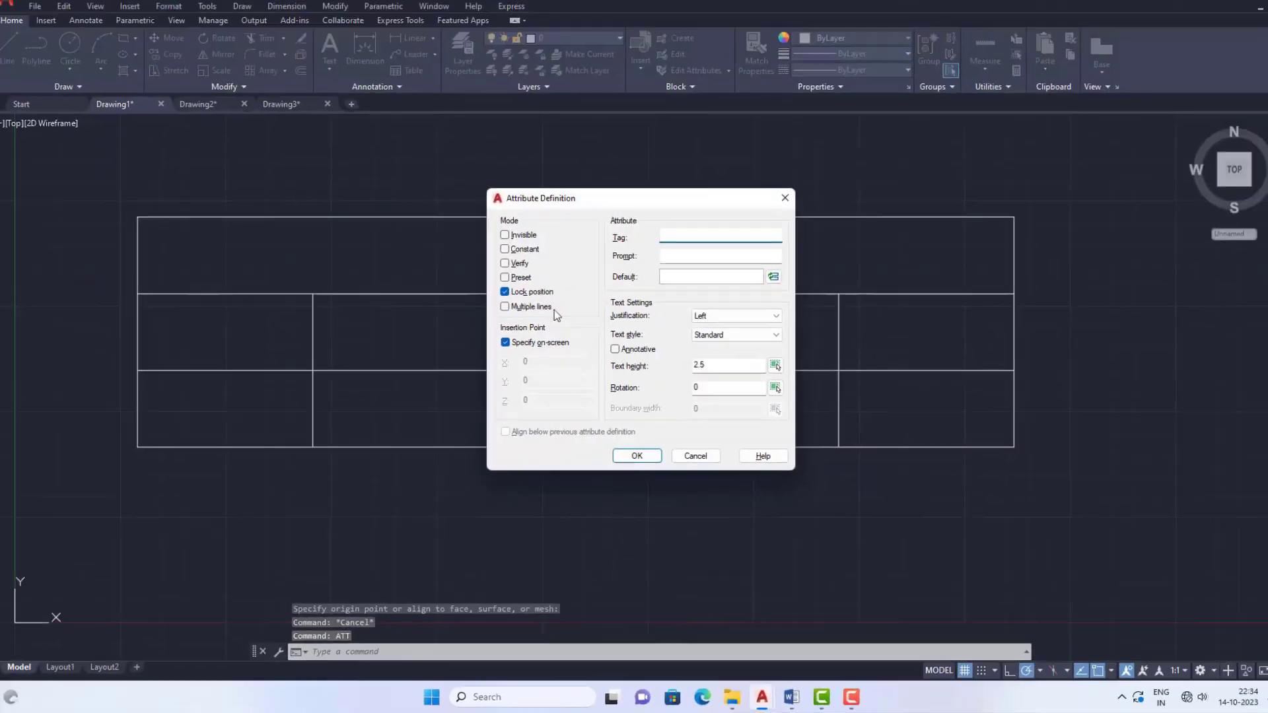
{"action": "left_click_drag", "start_coordinate": [780, 200], "coordinate": [923, 207]}
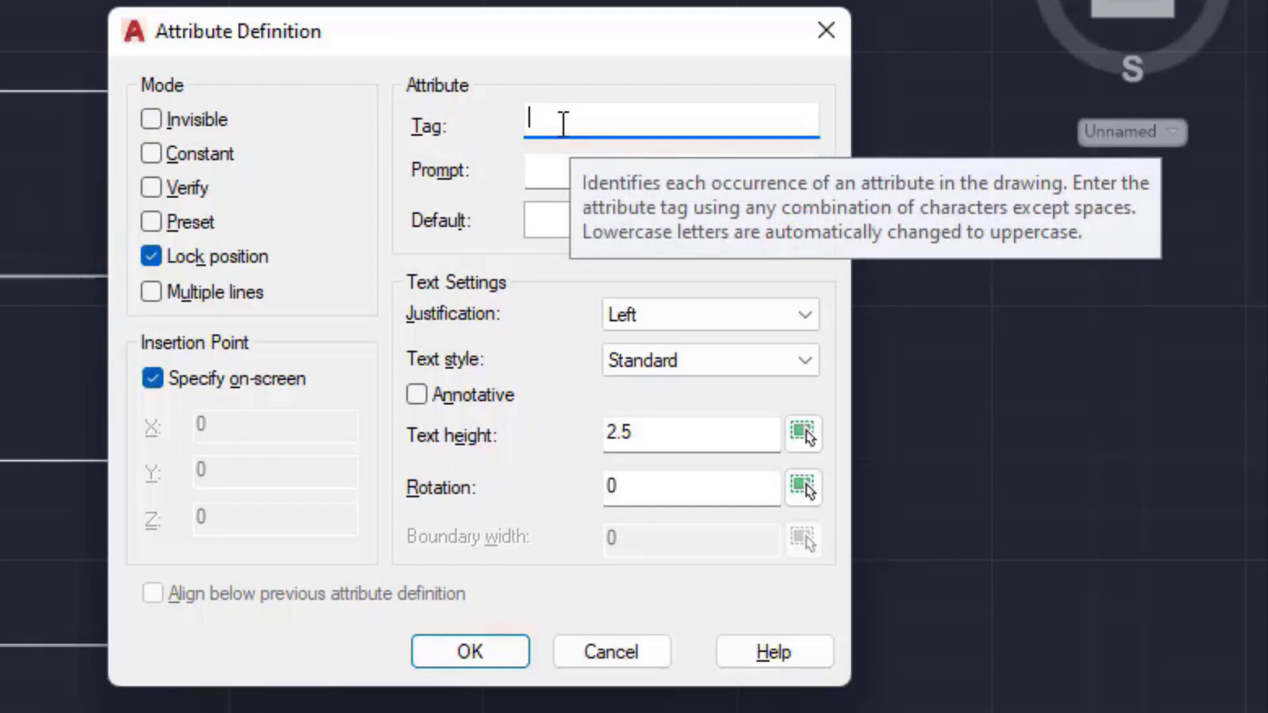
{"action": "type", "text": "supp"}
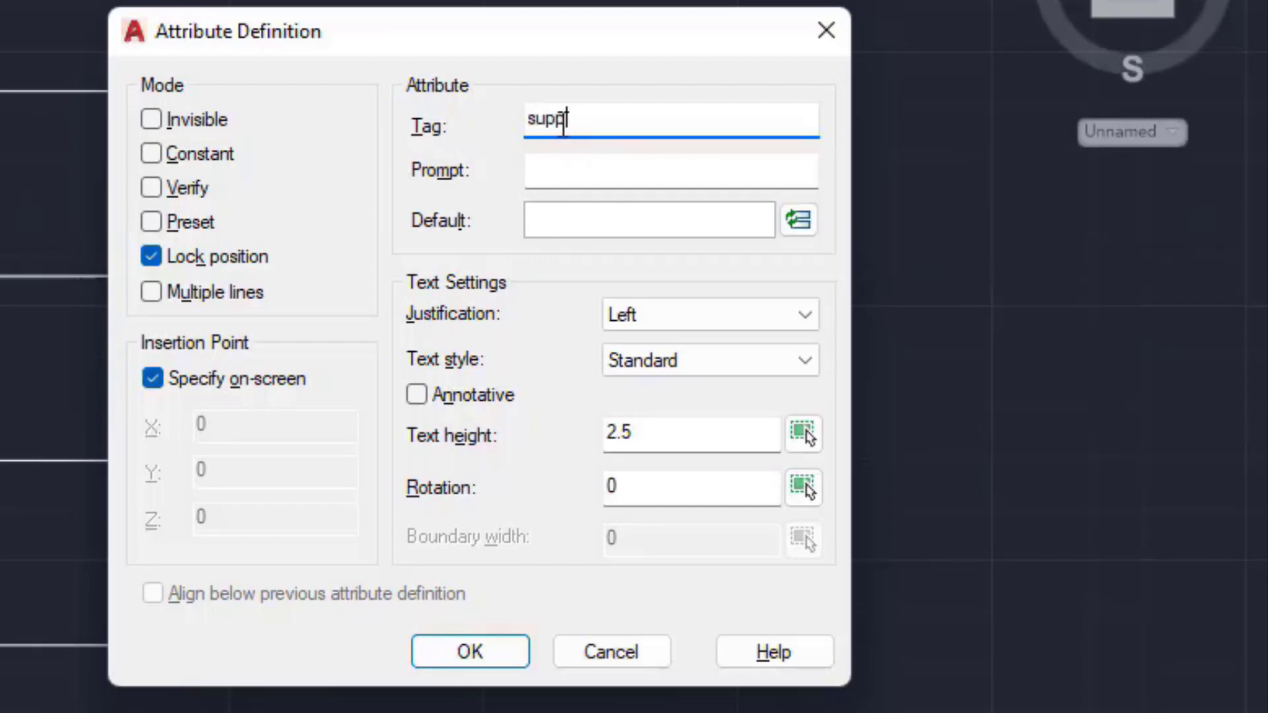
{"action": "type", "text": "lier"}
{"action": "left_click", "coordinate": [558, 166]}
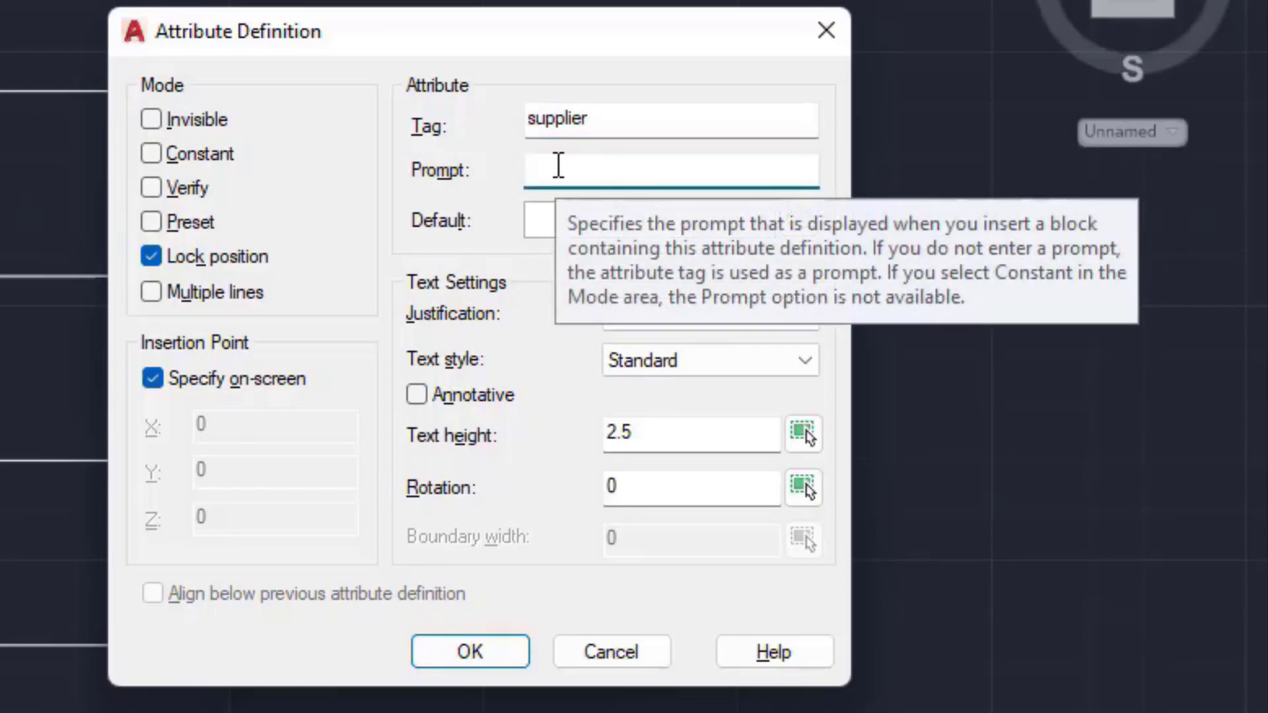
{"action": "type", "text": "s"}
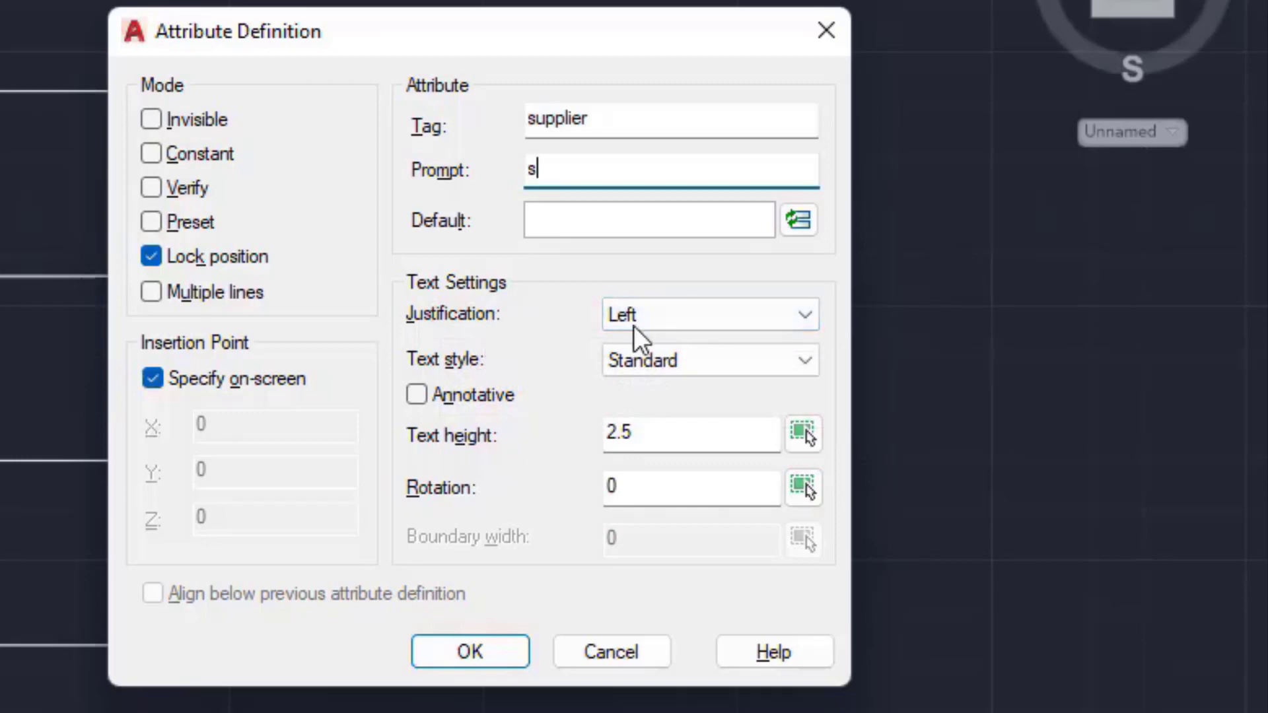
{"action": "left_click", "coordinate": [812, 316]}
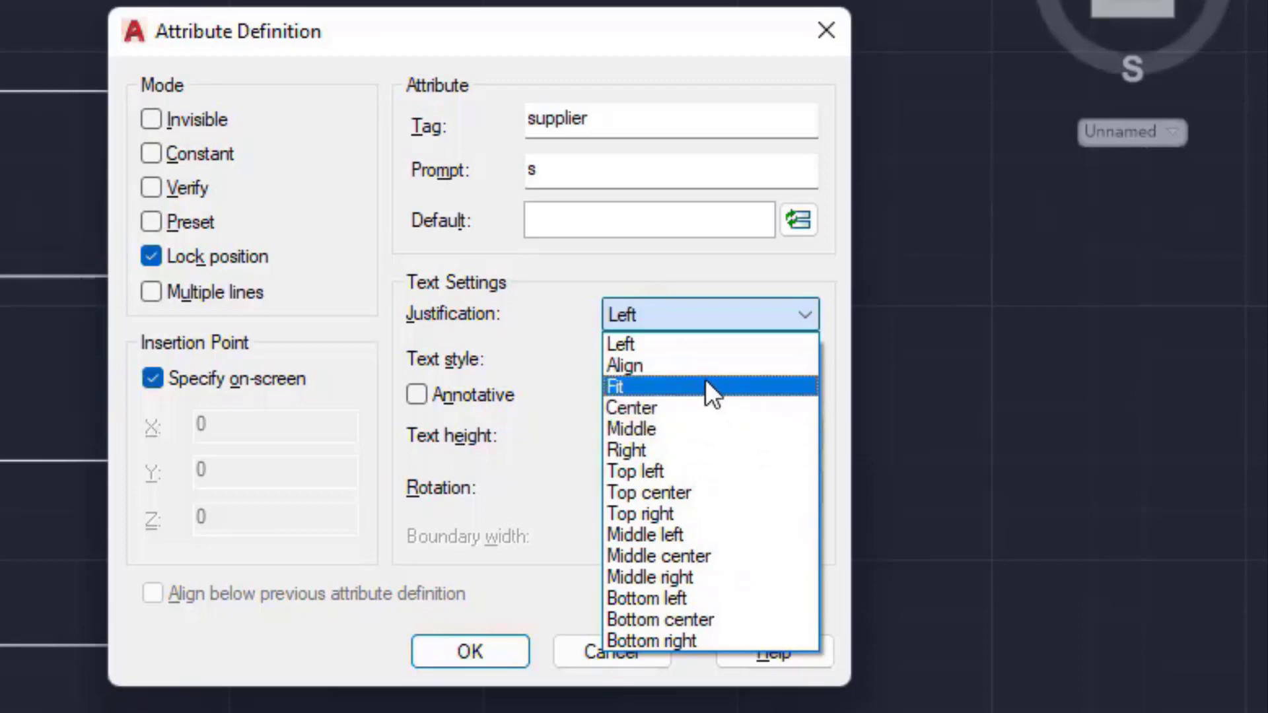
{"action": "left_click", "coordinate": [717, 316]}
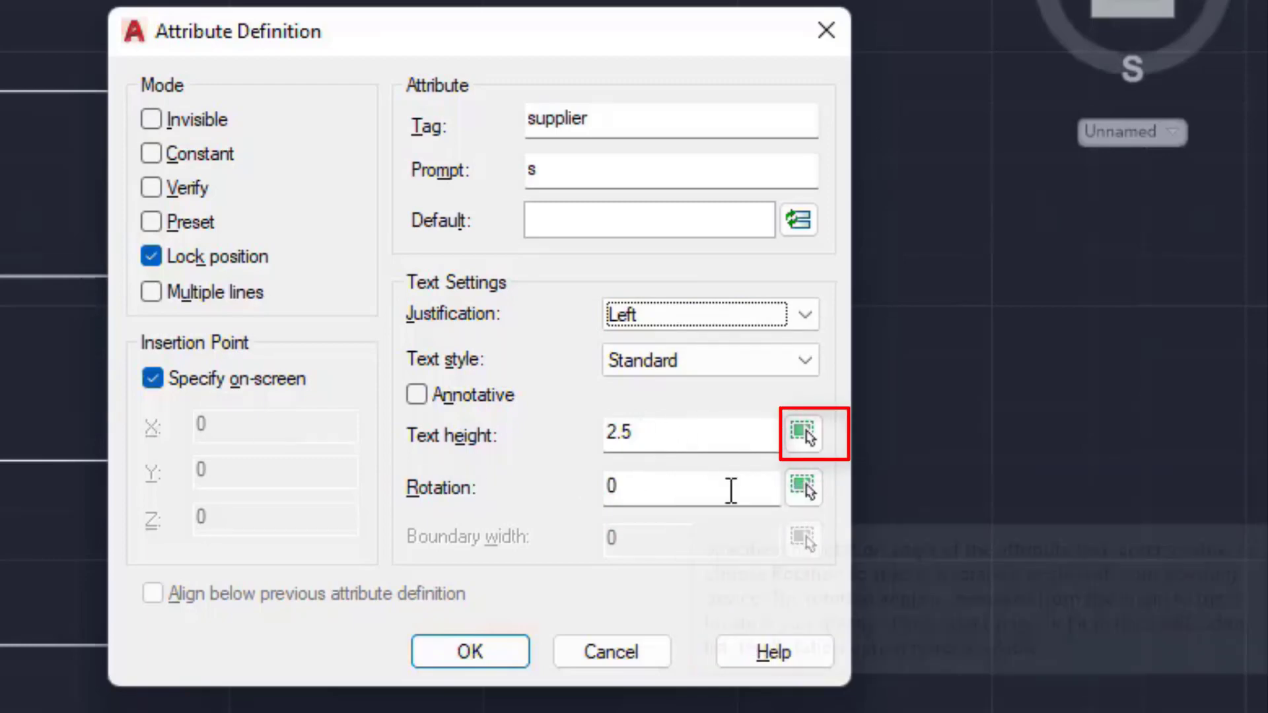
Set the supplier attribute's text height to about 2241 from two picked points and place it in the table's title row.
{"action": "left_click", "coordinate": [805, 430]}
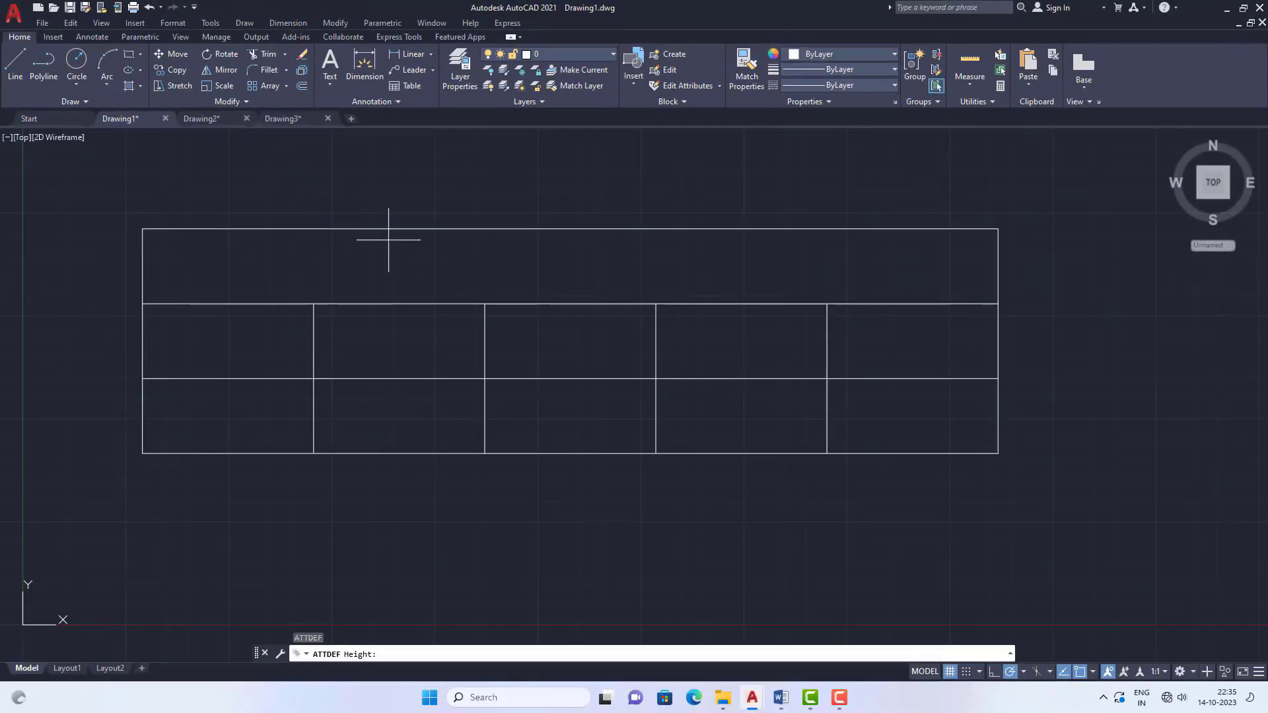
{"action": "left_click", "coordinate": [423, 248]}
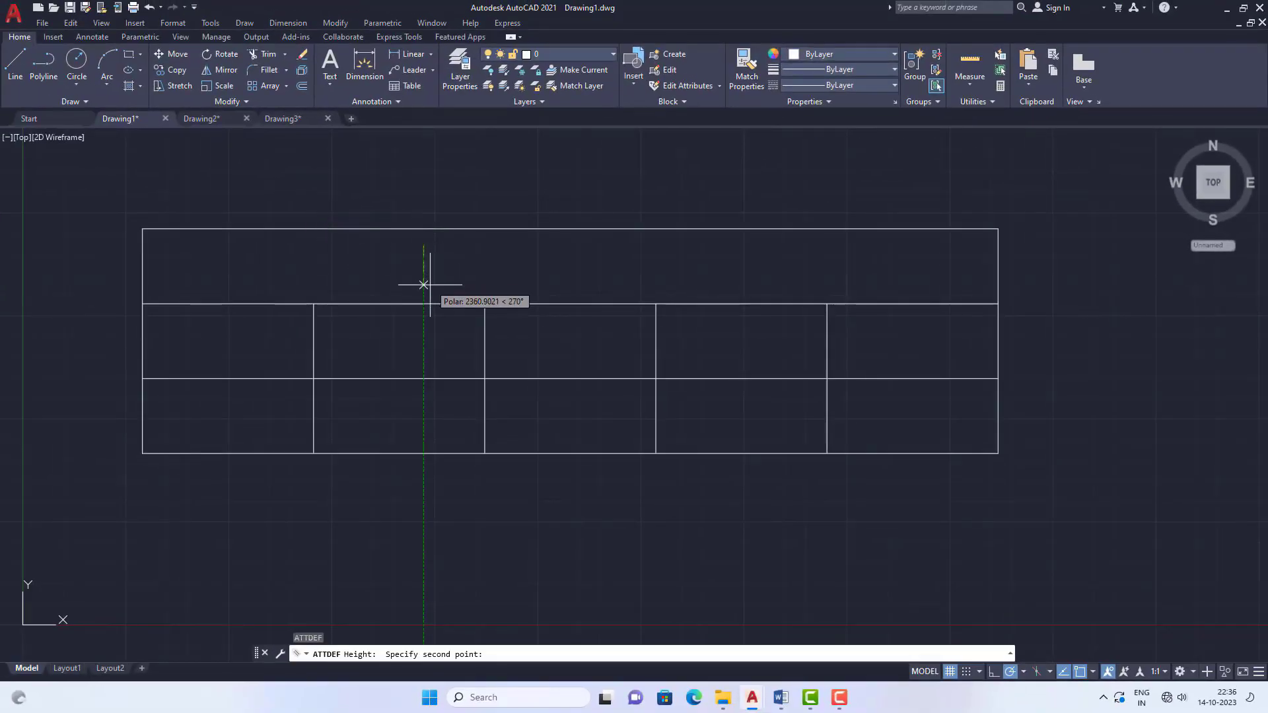
{"action": "left_click", "coordinate": [424, 284]}
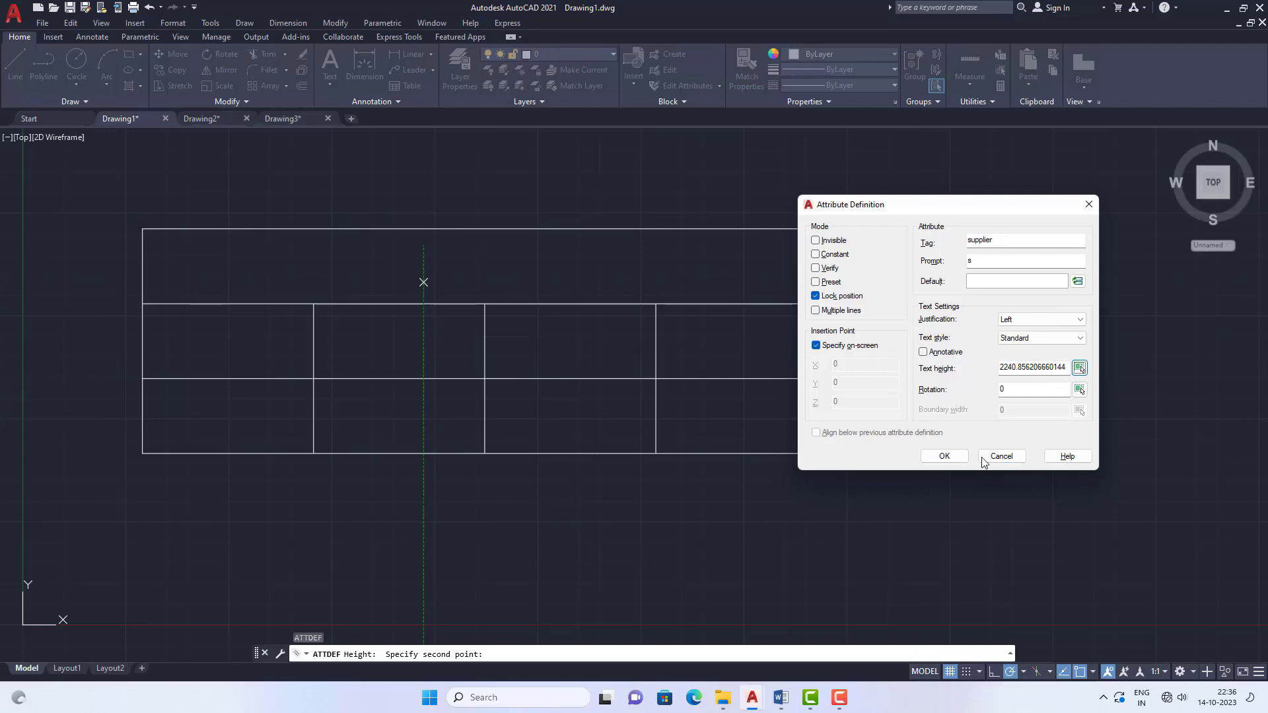
{"action": "left_click", "coordinate": [945, 456]}
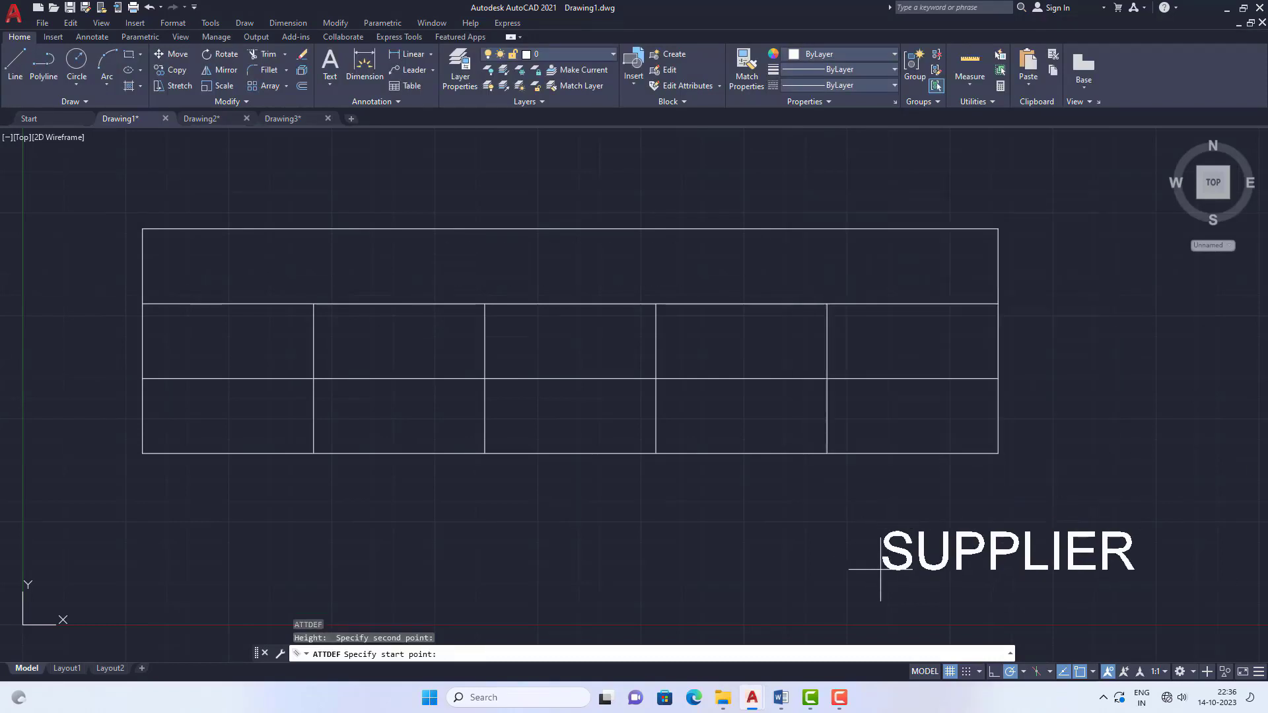
{"action": "left_click", "coordinate": [448, 285]}
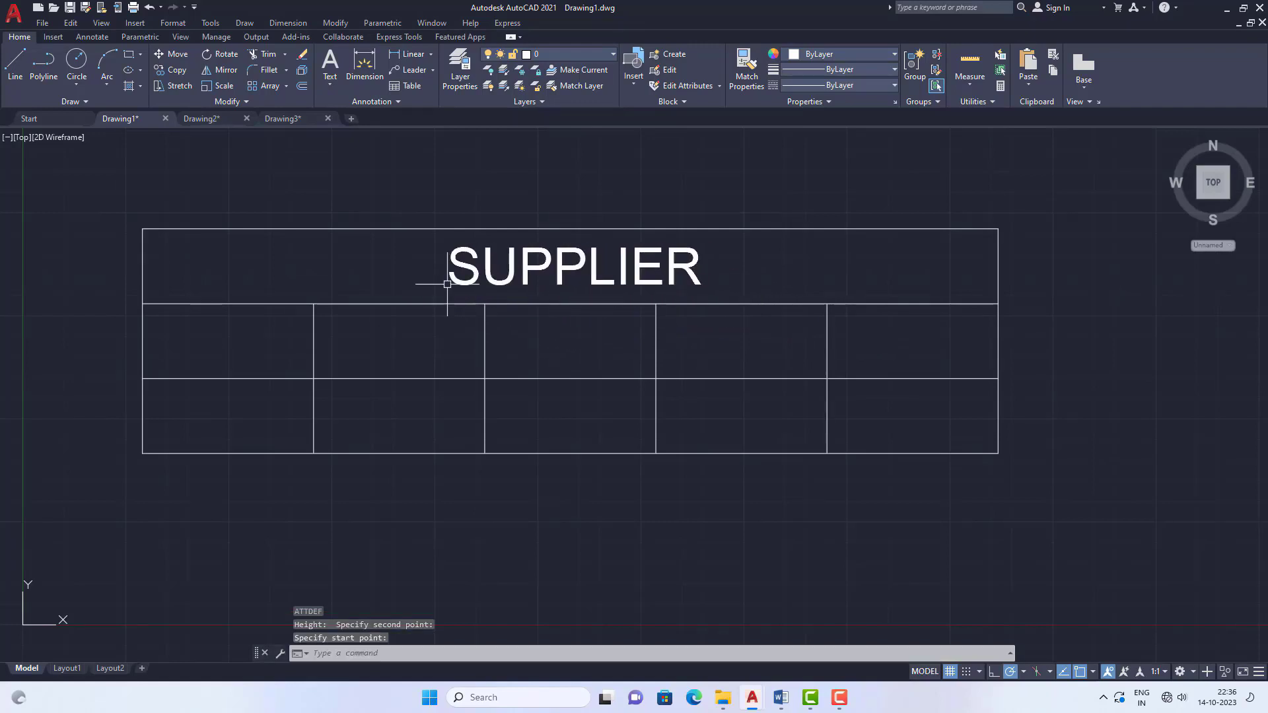
Start a second attribute definition with the tag steel and prompt s.
{"action": "scroll", "coordinate": [607, 273], "scroll_direction": "down", "scroll_amount": 2}
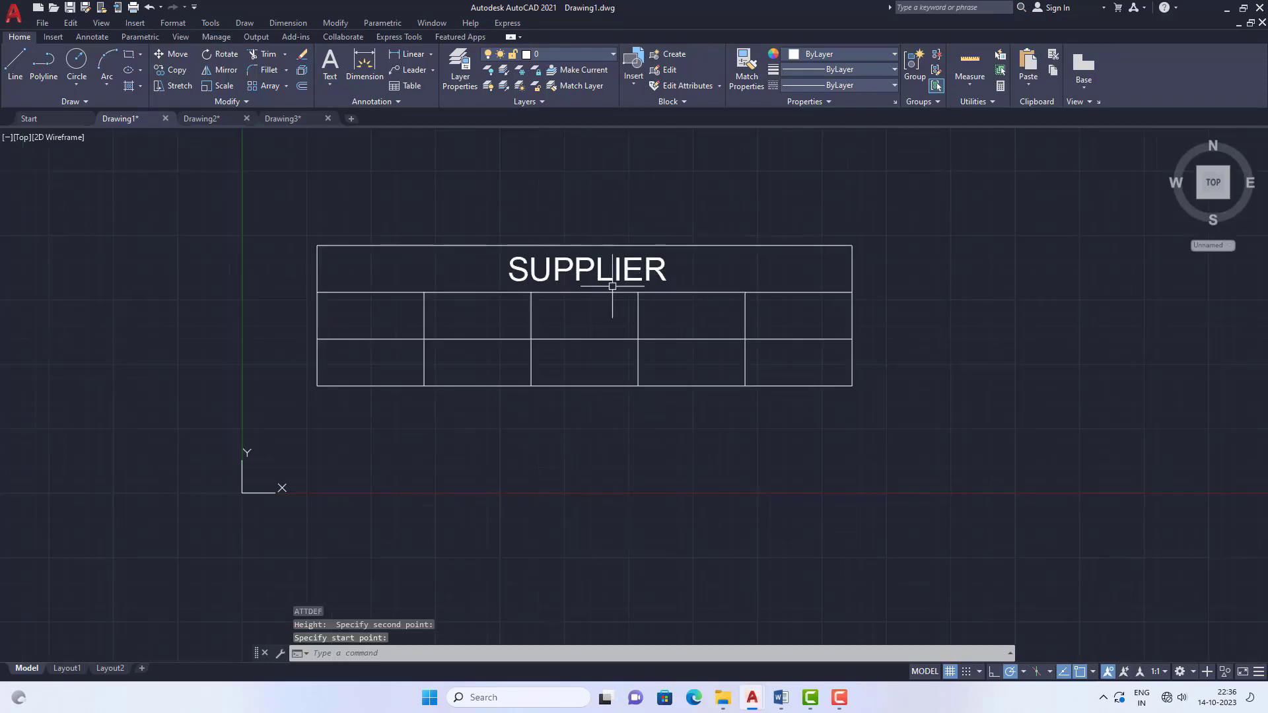
{"action": "scroll", "coordinate": [611, 284], "scroll_direction": "up", "scroll_amount": 2}
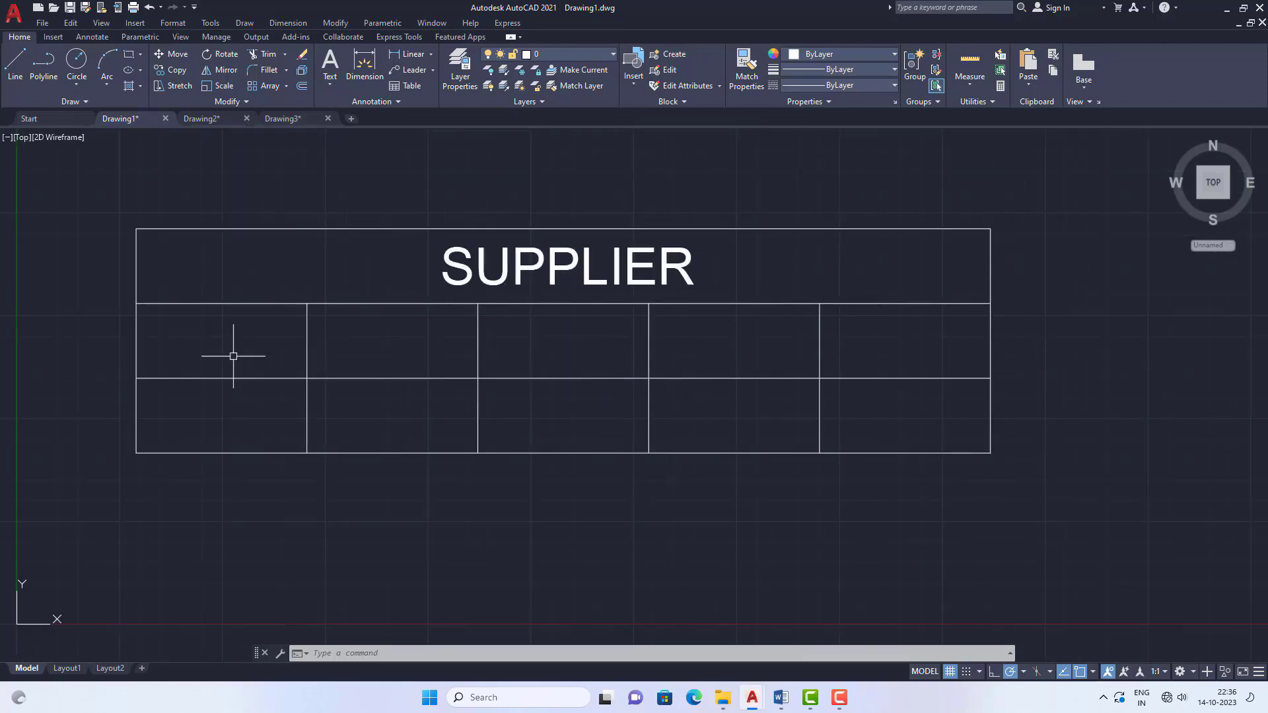
{"action": "left_click", "coordinate": [356, 653]}
{"action": "type", "text": "att"}
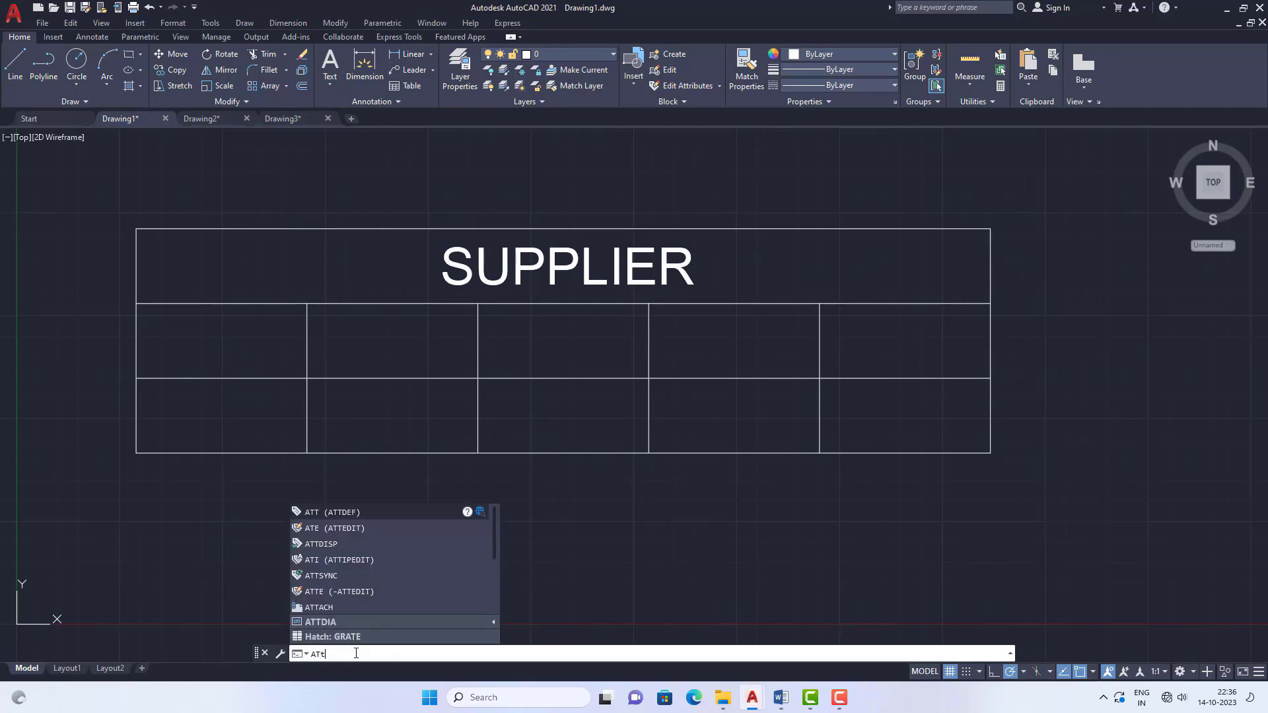
{"action": "key", "text": "Return"}
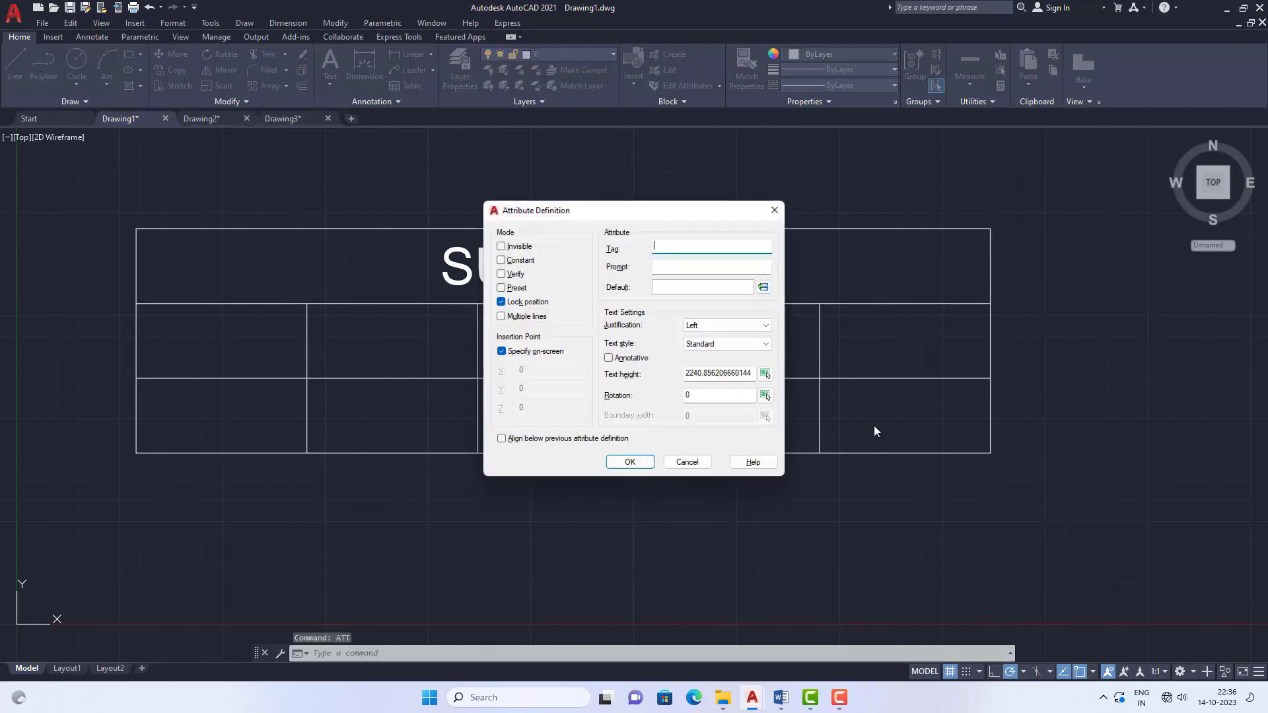
{"action": "left_click_drag", "start_coordinate": [663, 216], "coordinate": [995, 197]}
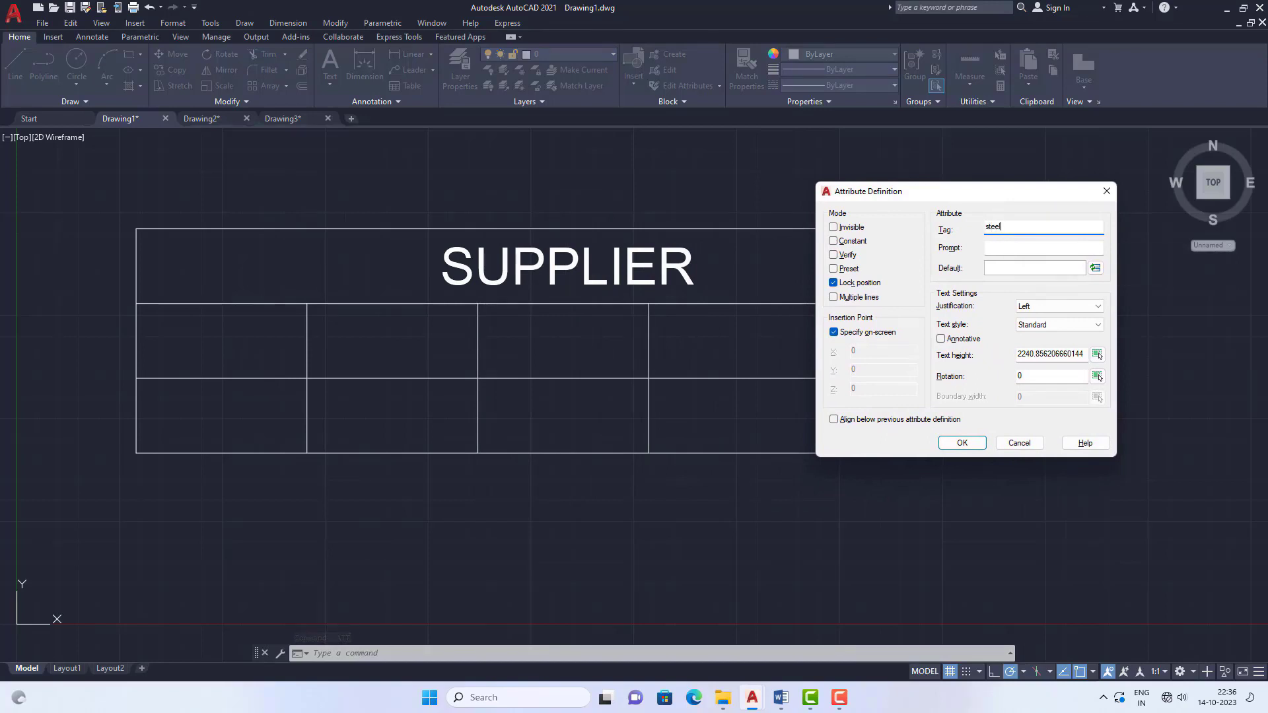
{"action": "left_click", "coordinate": [994, 249]}
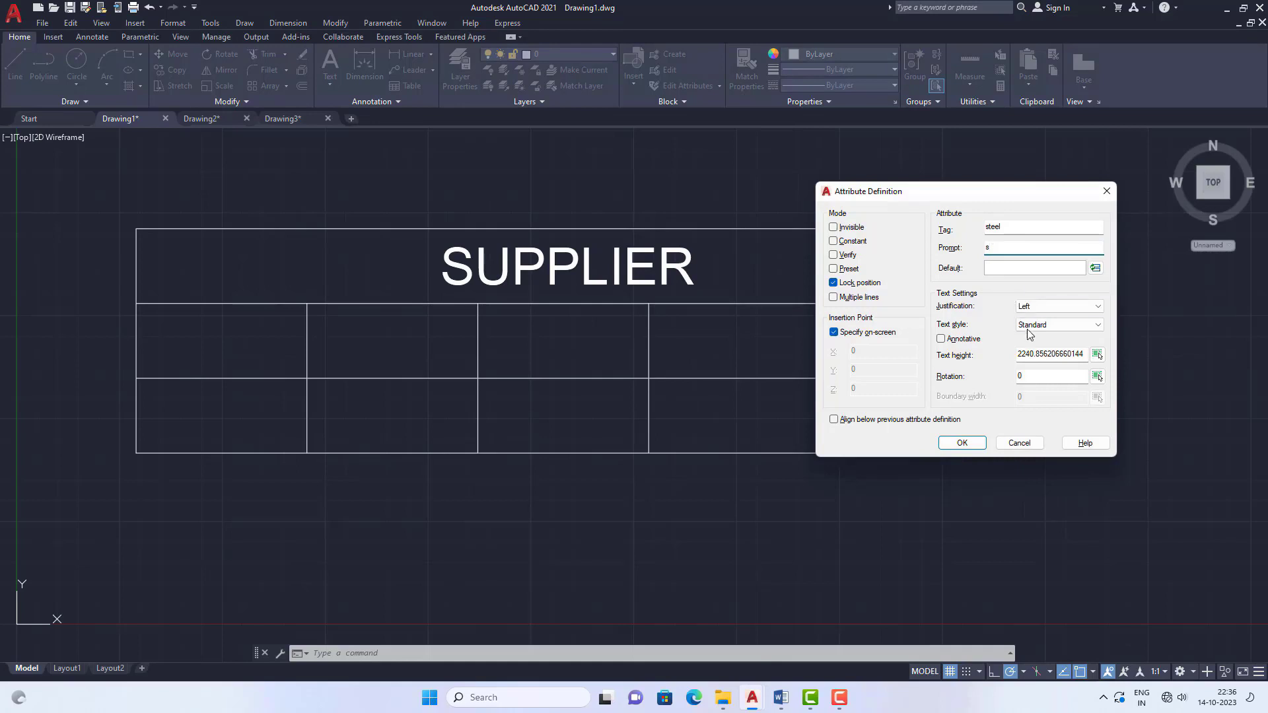
Set the steel attribute's text height to about 1443 from two points picked in the first cell below the title row.
{"action": "left_click", "coordinate": [1096, 356]}
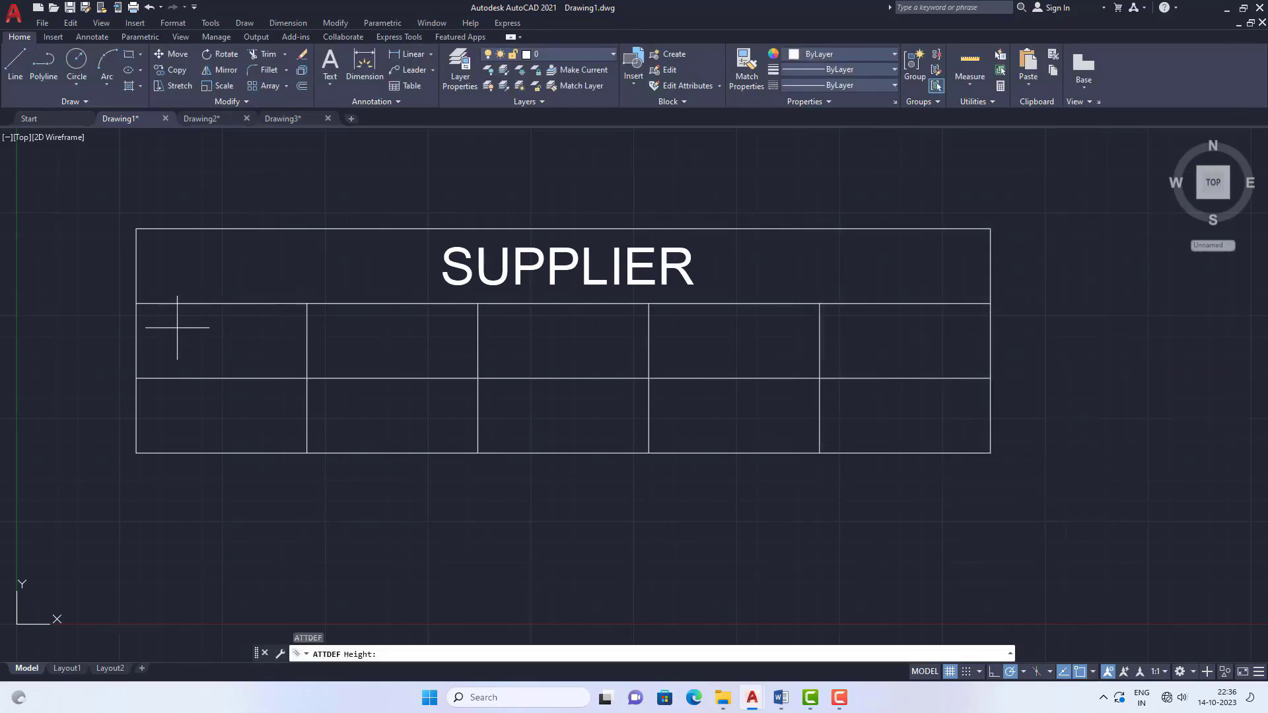
{"action": "left_click", "coordinate": [169, 328]}
{"action": "left_click", "coordinate": [167, 355]}
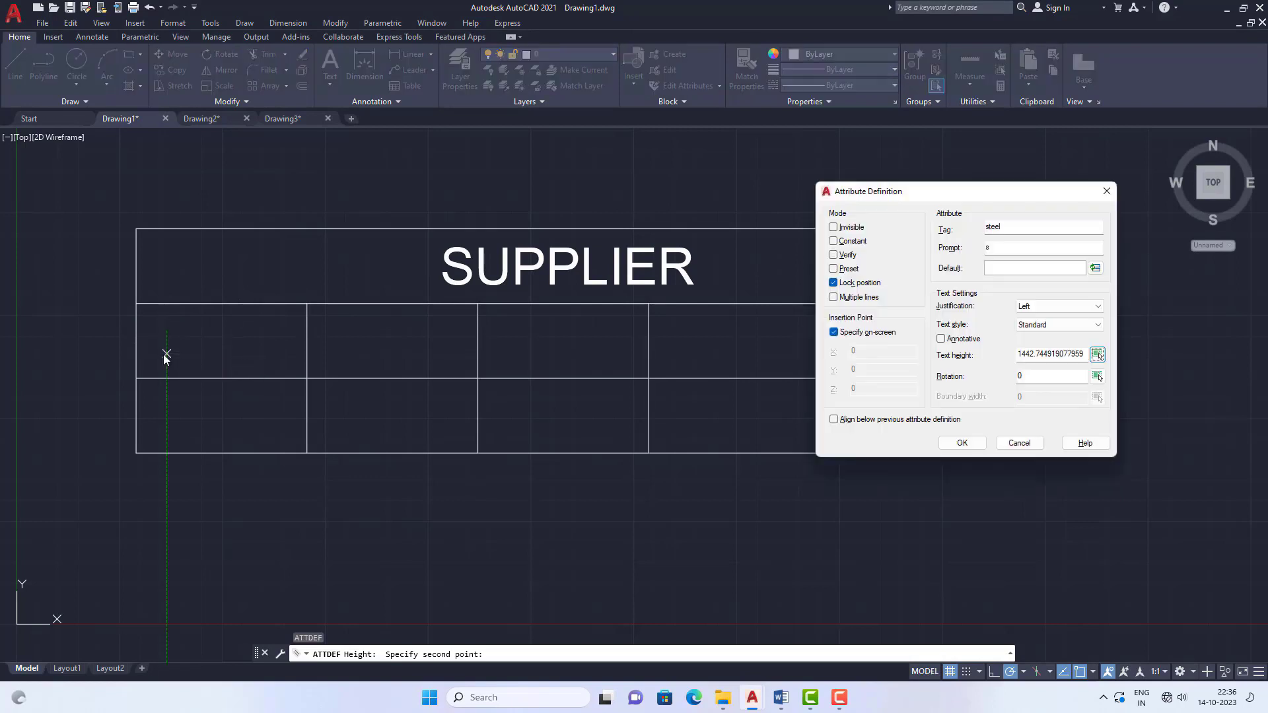
Place the STEEL attribute definition in the first cell of the row below the SUPPLIER title.
{"action": "left_click", "coordinate": [963, 442]}
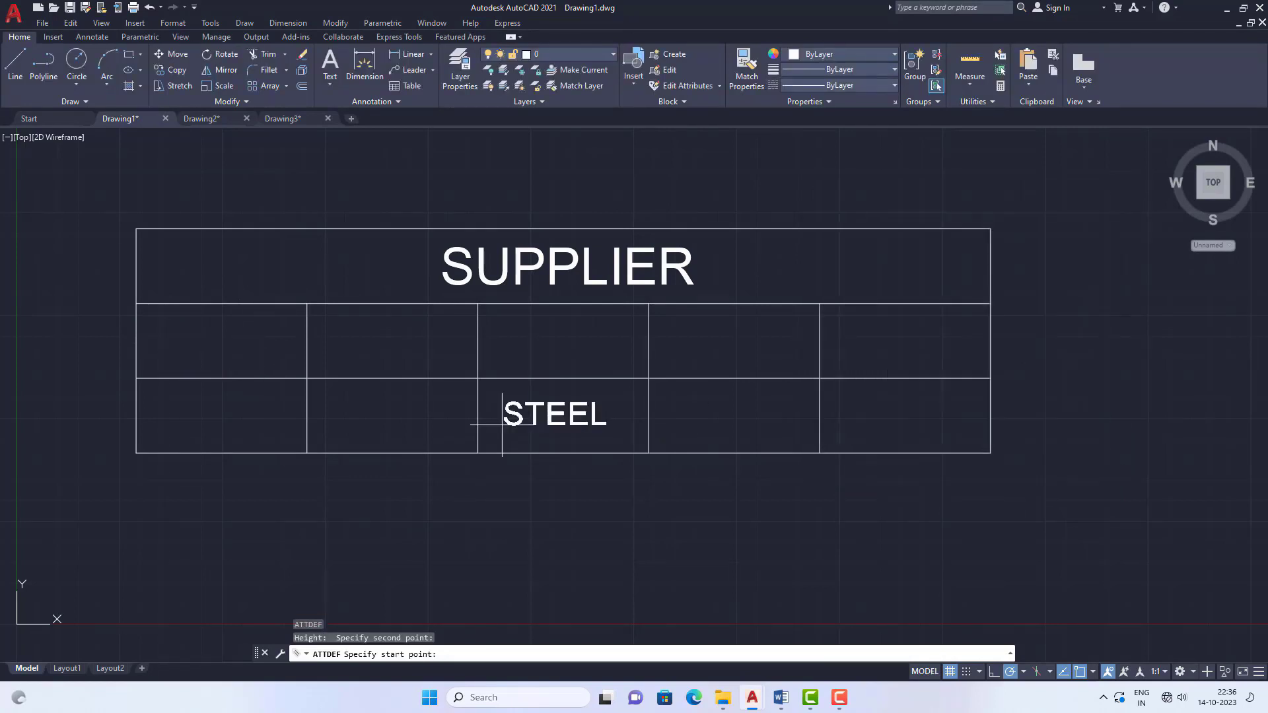
{"action": "left_click", "coordinate": [169, 351]}
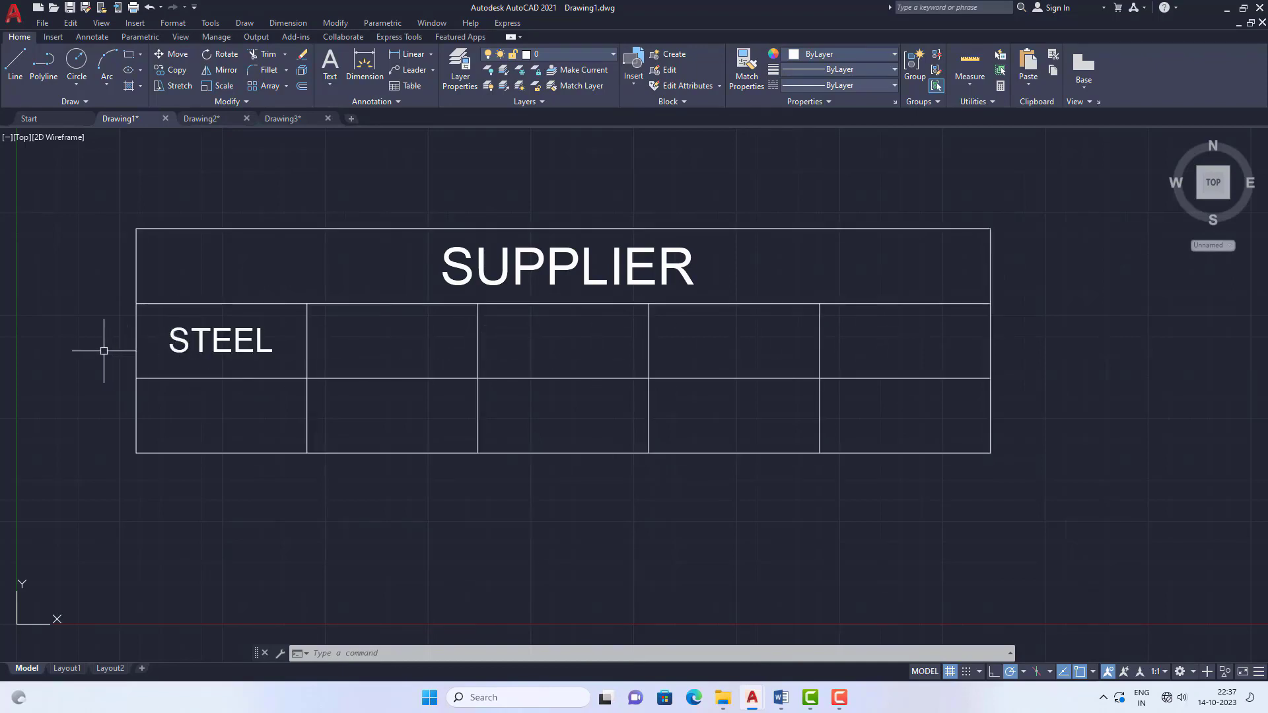
{"action": "key", "text": "Escape"}
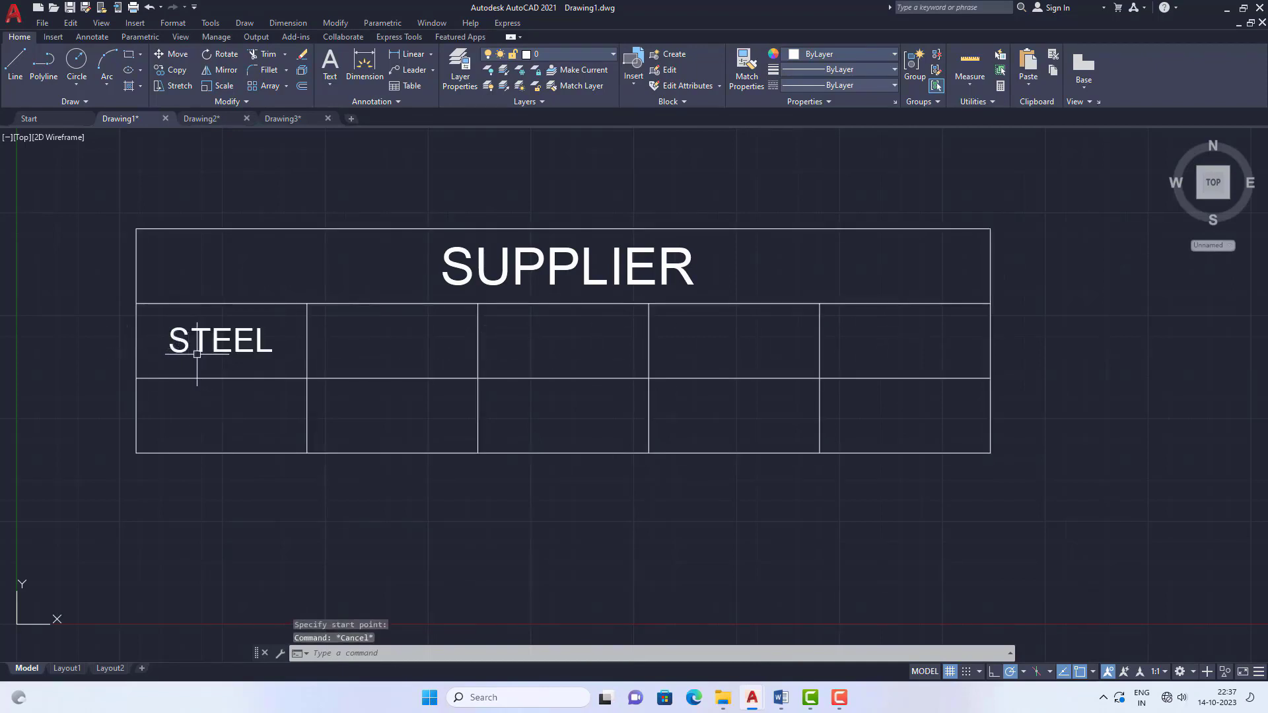
Copy the STEEL attribute along its row into the other four cells of the table.
{"action": "left_click", "coordinate": [198, 371]}
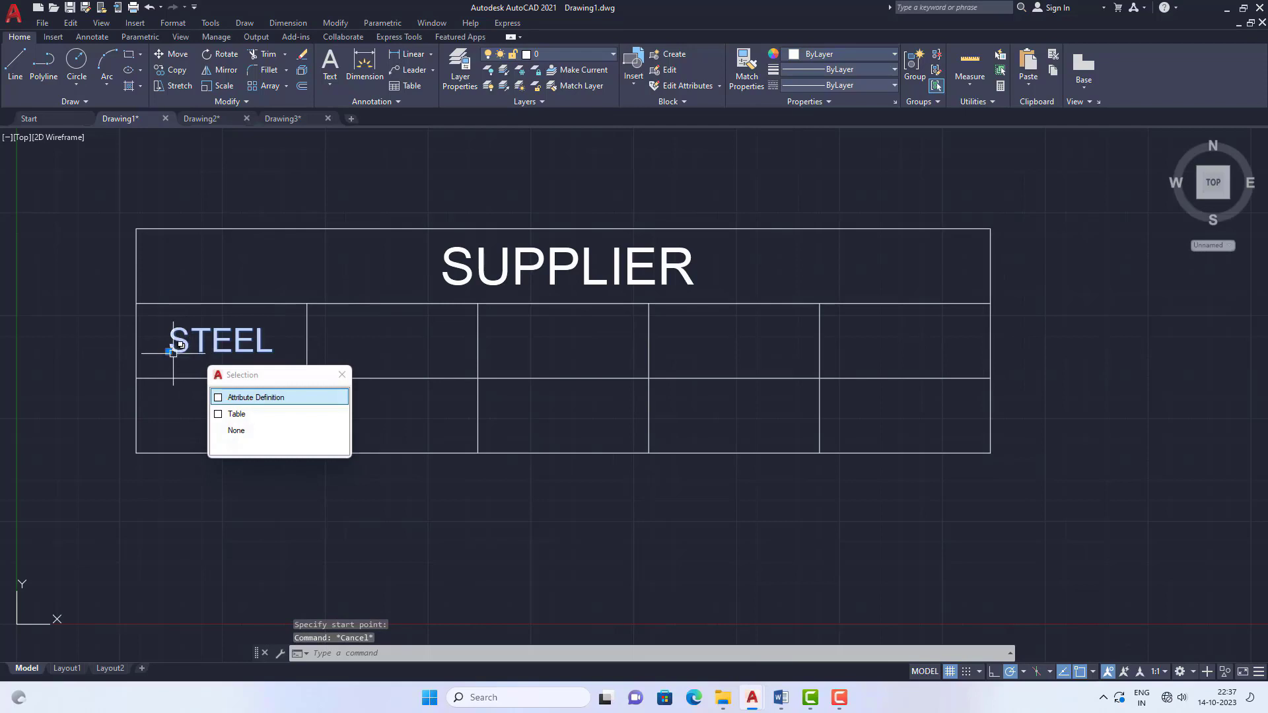
{"action": "left_click", "coordinate": [248, 397]}
{"action": "left_click", "coordinate": [170, 352]}
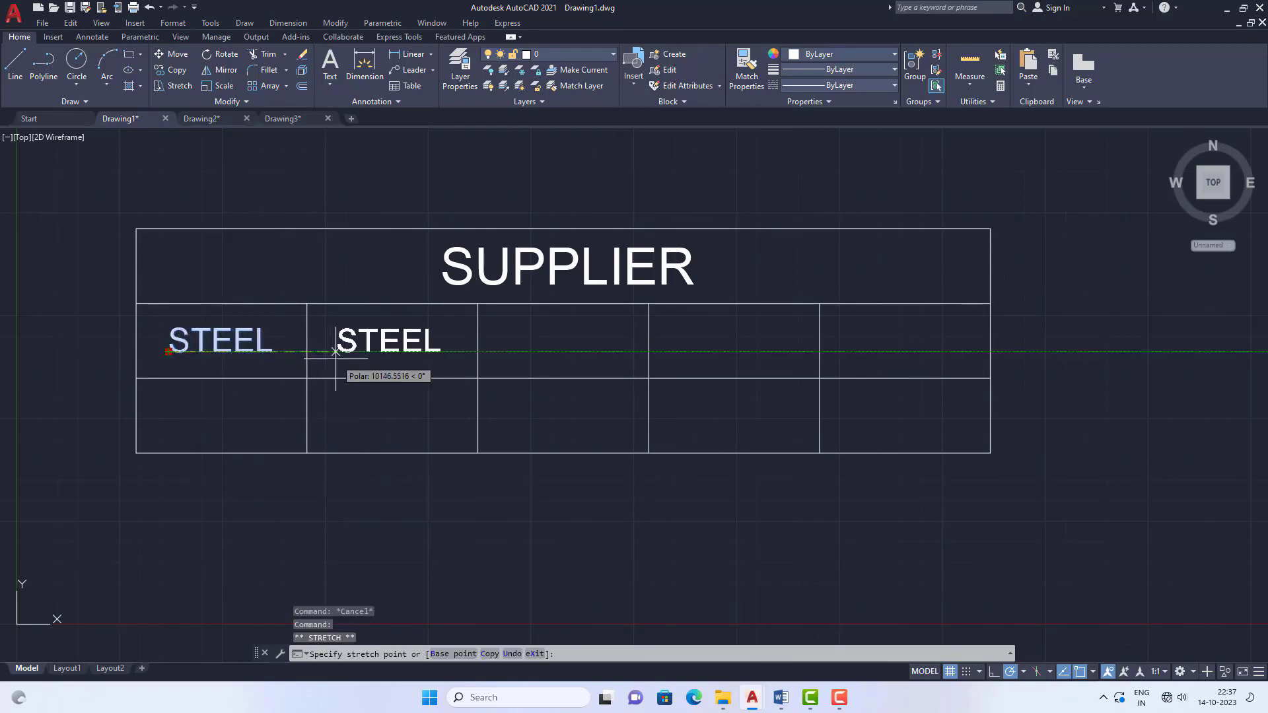
{"action": "left_click", "coordinate": [335, 351], "text": "ctrl"}
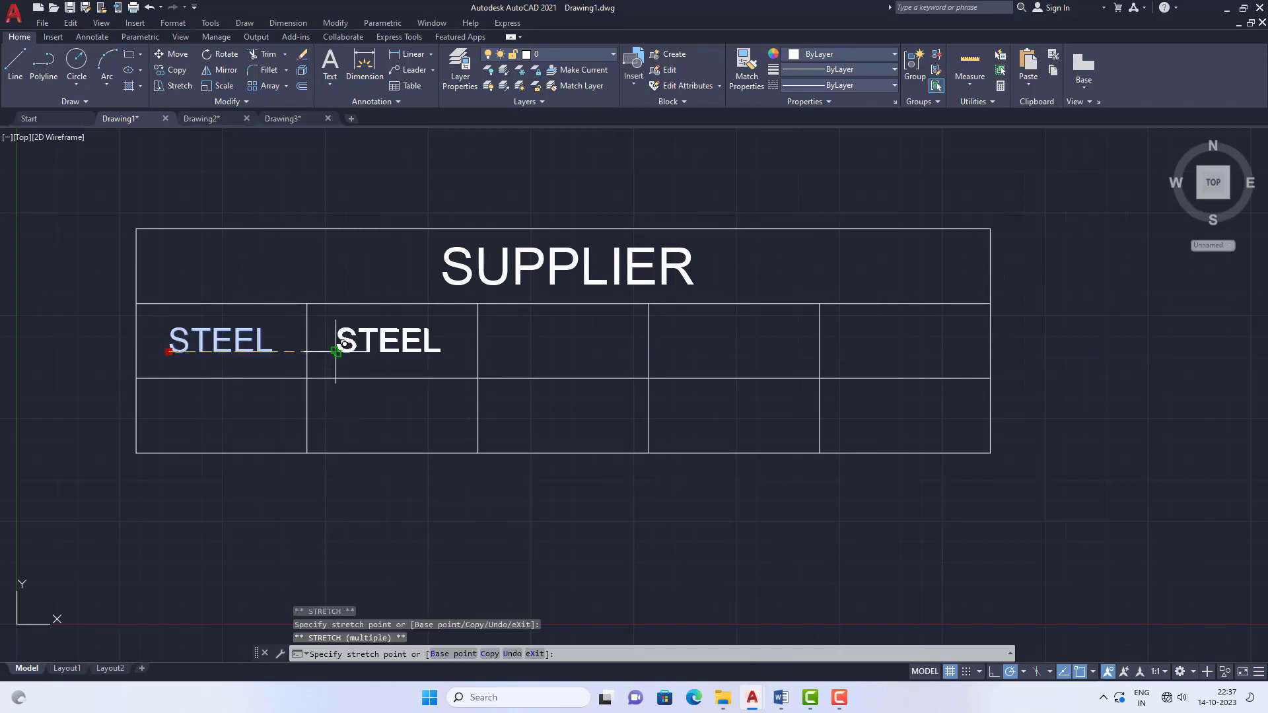
{"action": "left_click", "coordinate": [504, 352], "text": "ctrl"}
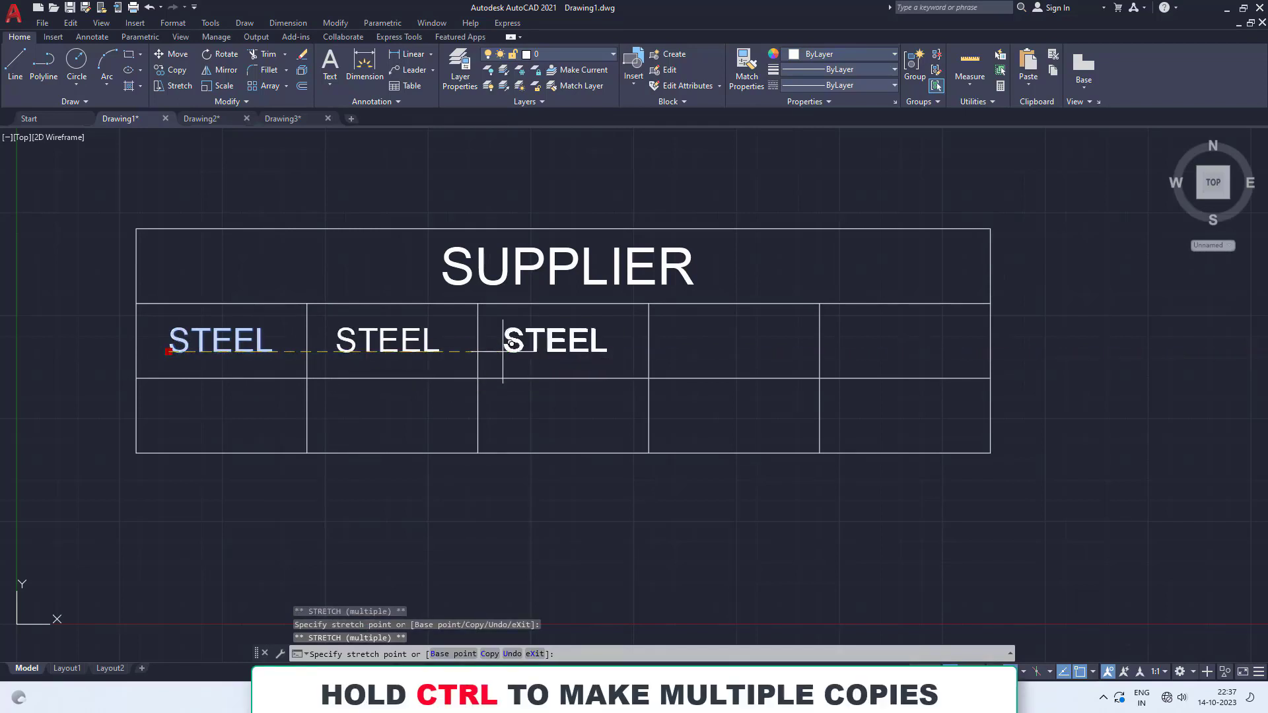
{"action": "left_click", "coordinate": [671, 352], "text": "ctrl"}
{"action": "left_click", "coordinate": [852, 351], "text": "ctrl"}
{"action": "key", "text": "Escape"}
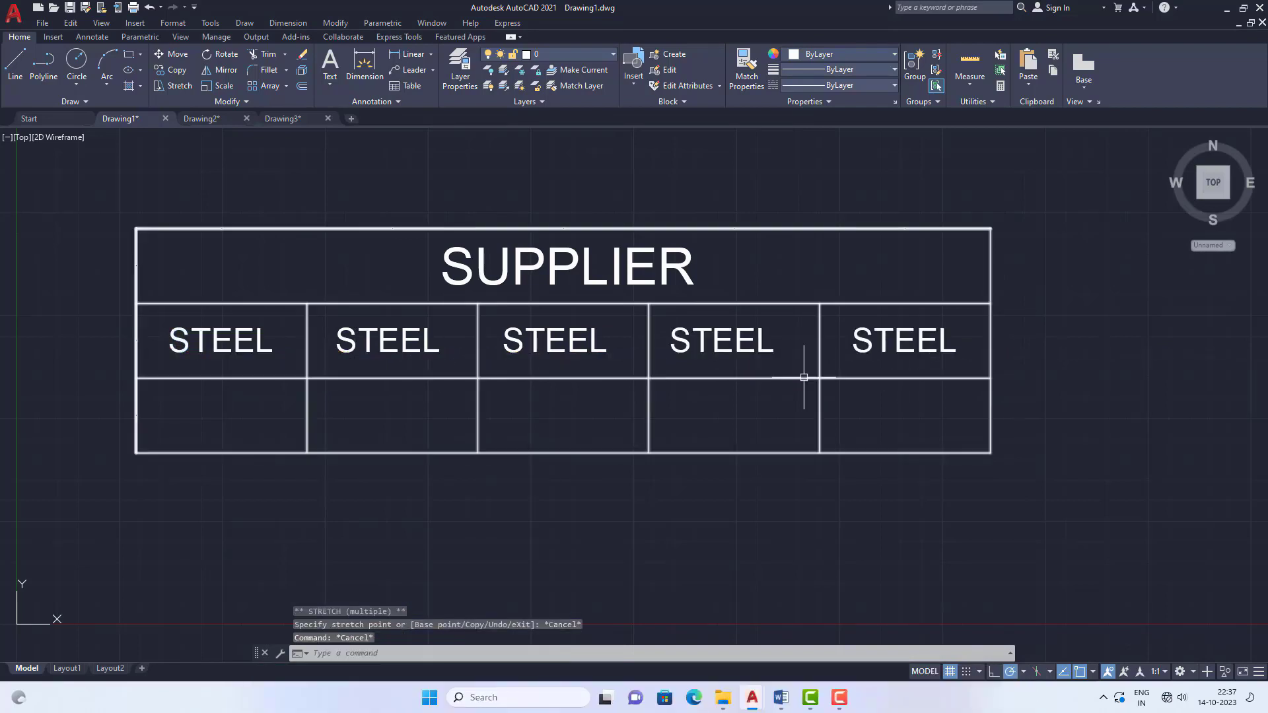
Change the attribute in the row's second cell to tag iron with prompt i.
{"action": "double_click", "coordinate": [405, 341]}
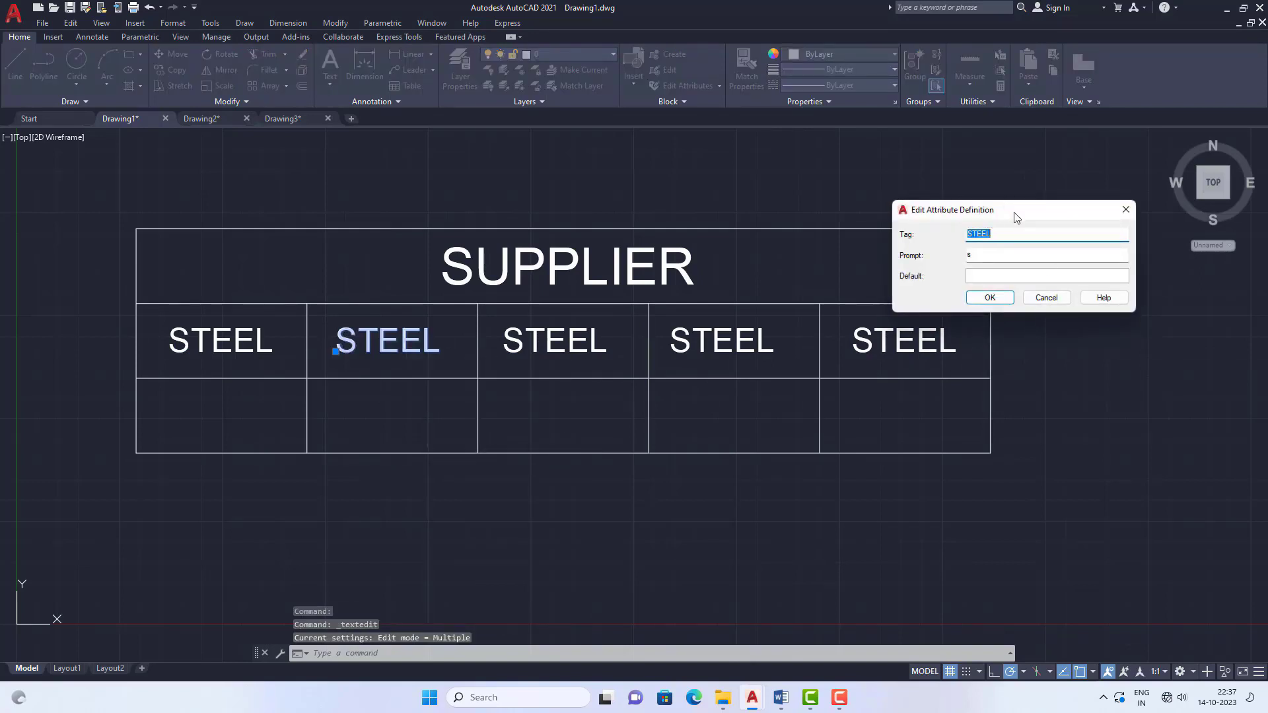
{"action": "left_click_drag", "start_coordinate": [1010, 211], "coordinate": [889, 183]}
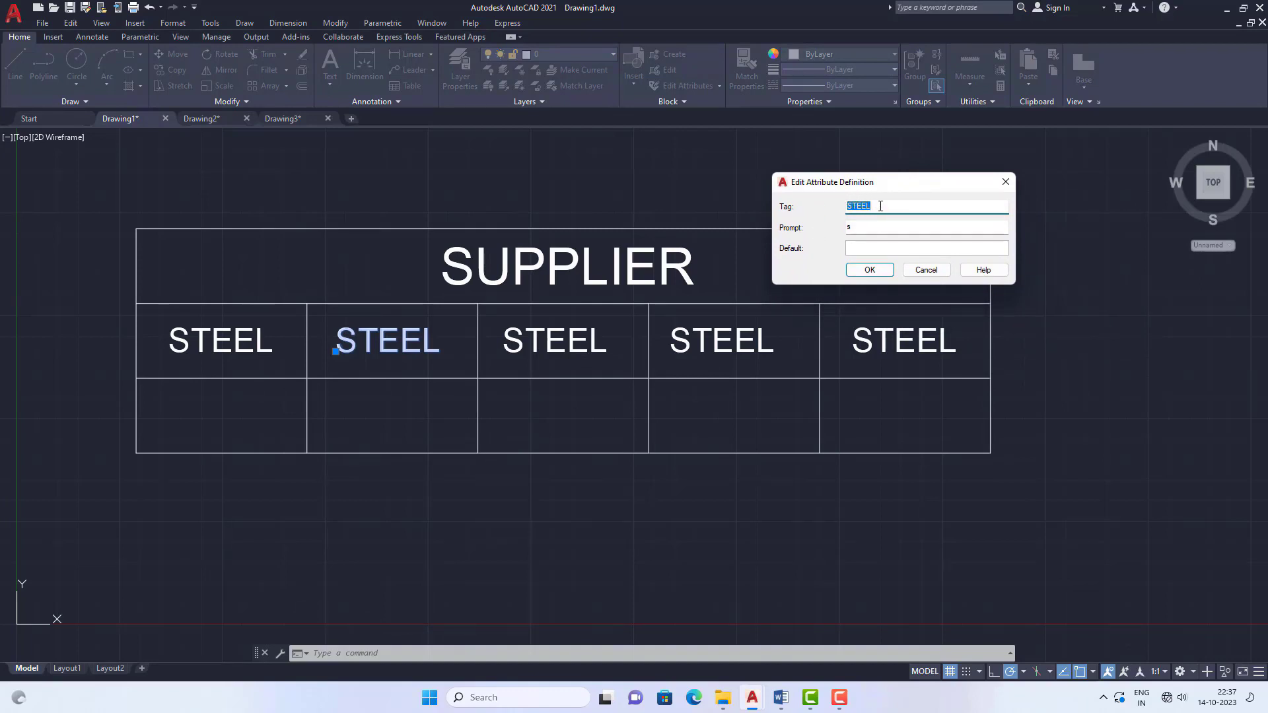
{"action": "type", "text": "iron"}
{"action": "left_click", "coordinate": [866, 230]}
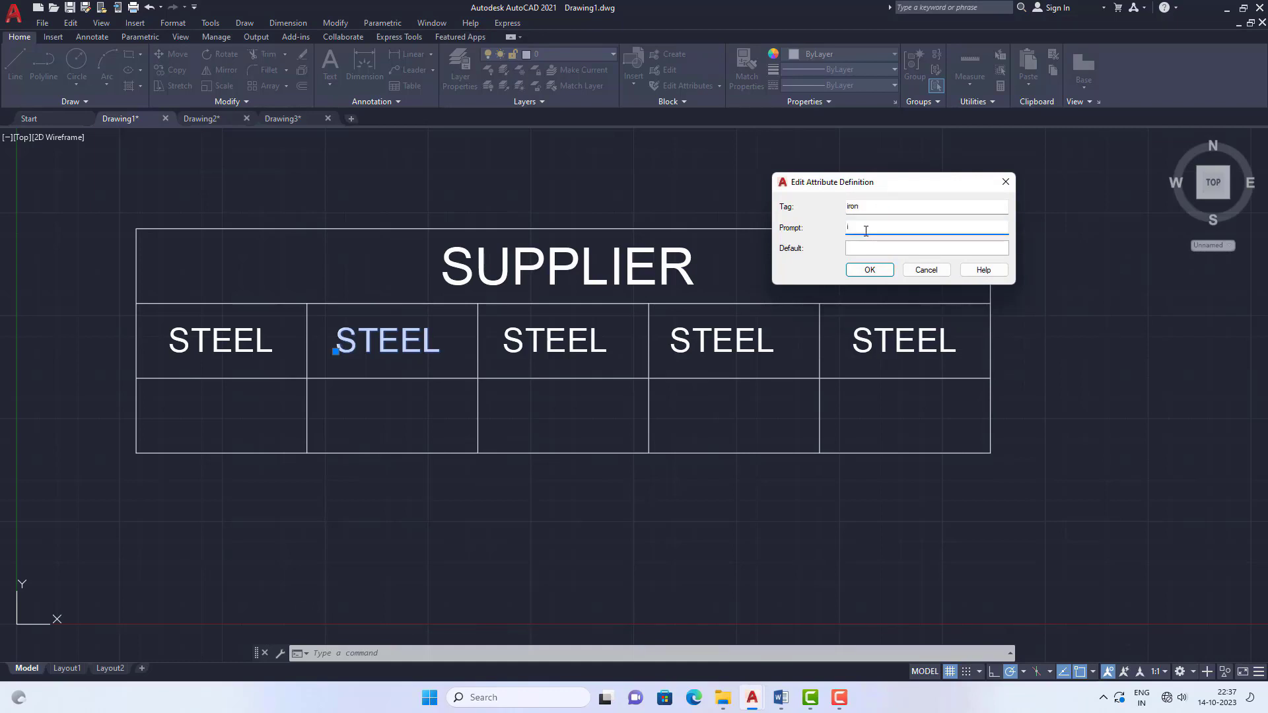
{"action": "left_click", "coordinate": [870, 271]}
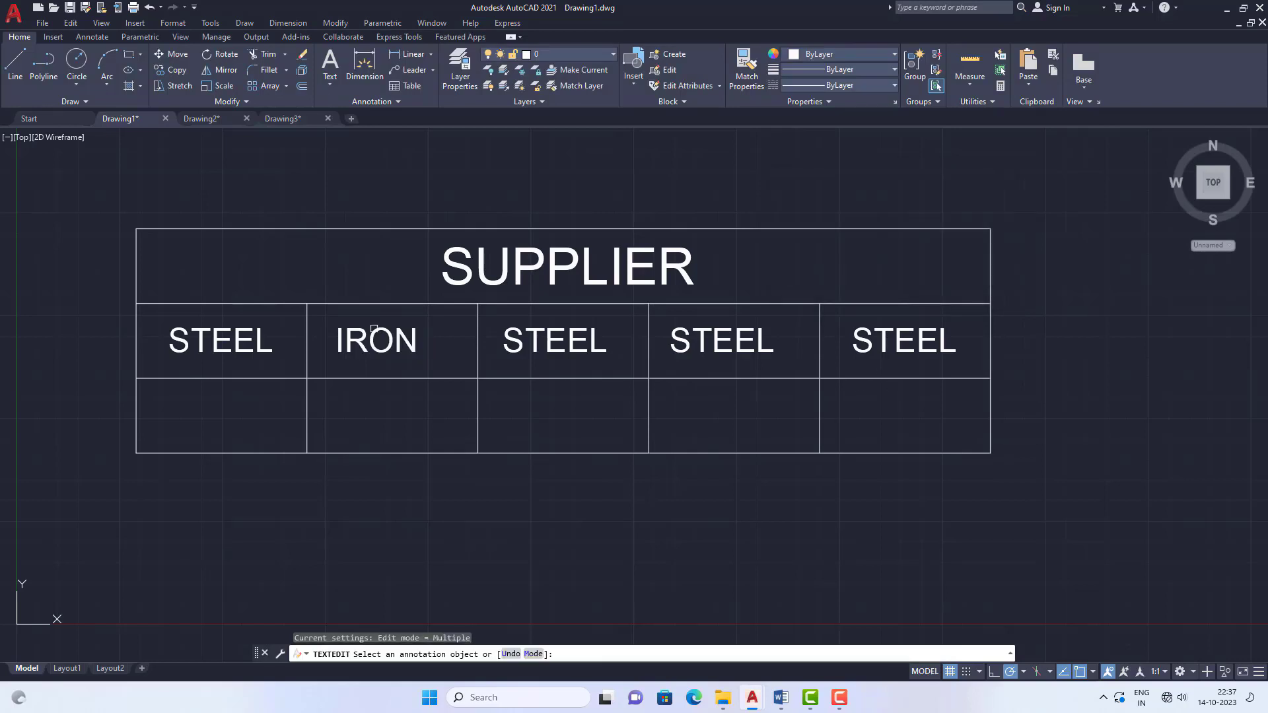
Change the attribute in the row's third cell to tag cement with prompt c.
{"action": "left_click", "coordinate": [536, 345]}
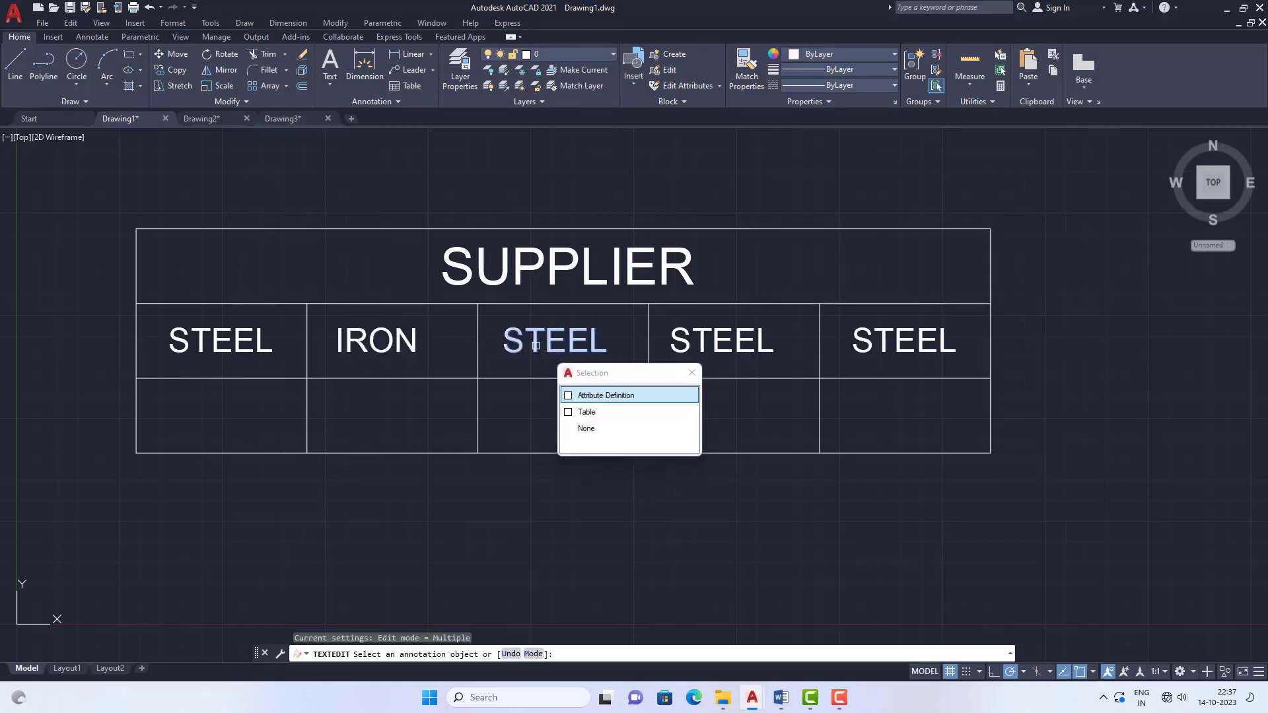
{"action": "left_click", "coordinate": [602, 396]}
{"action": "left_click", "coordinate": [884, 208]}
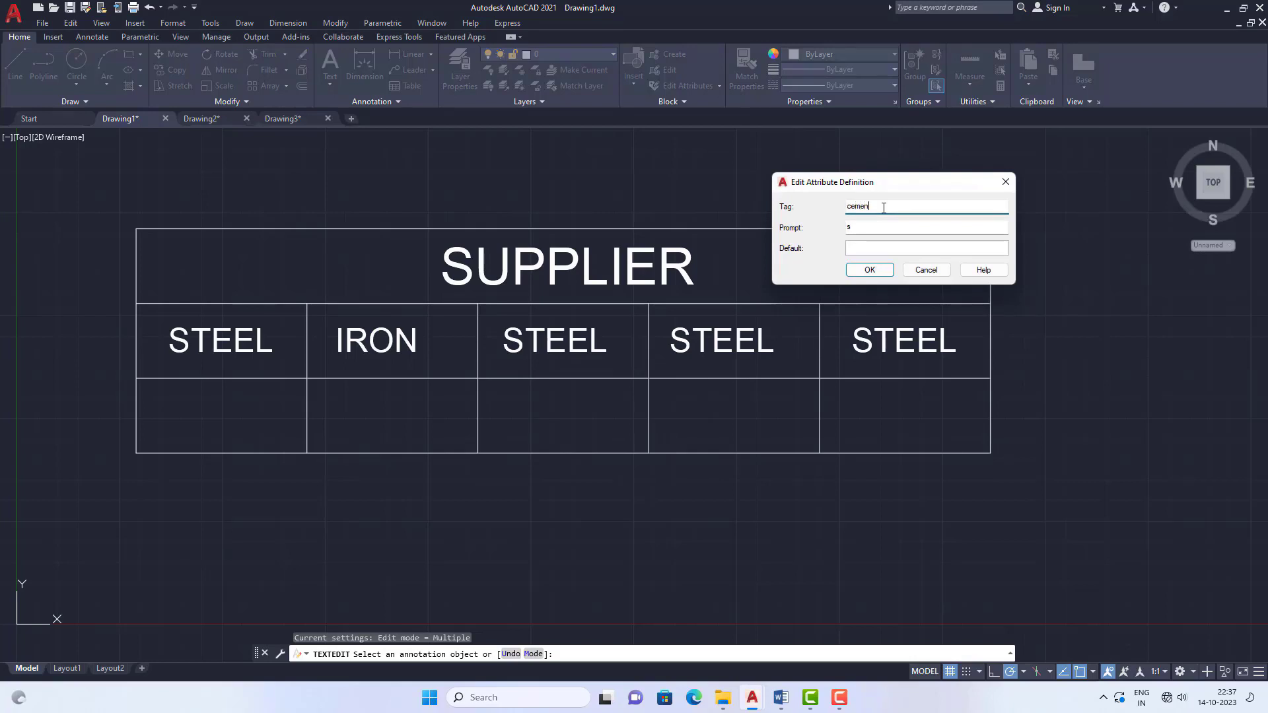
{"action": "left_click", "coordinate": [868, 227]}
{"action": "key", "text": "BackSpace"}
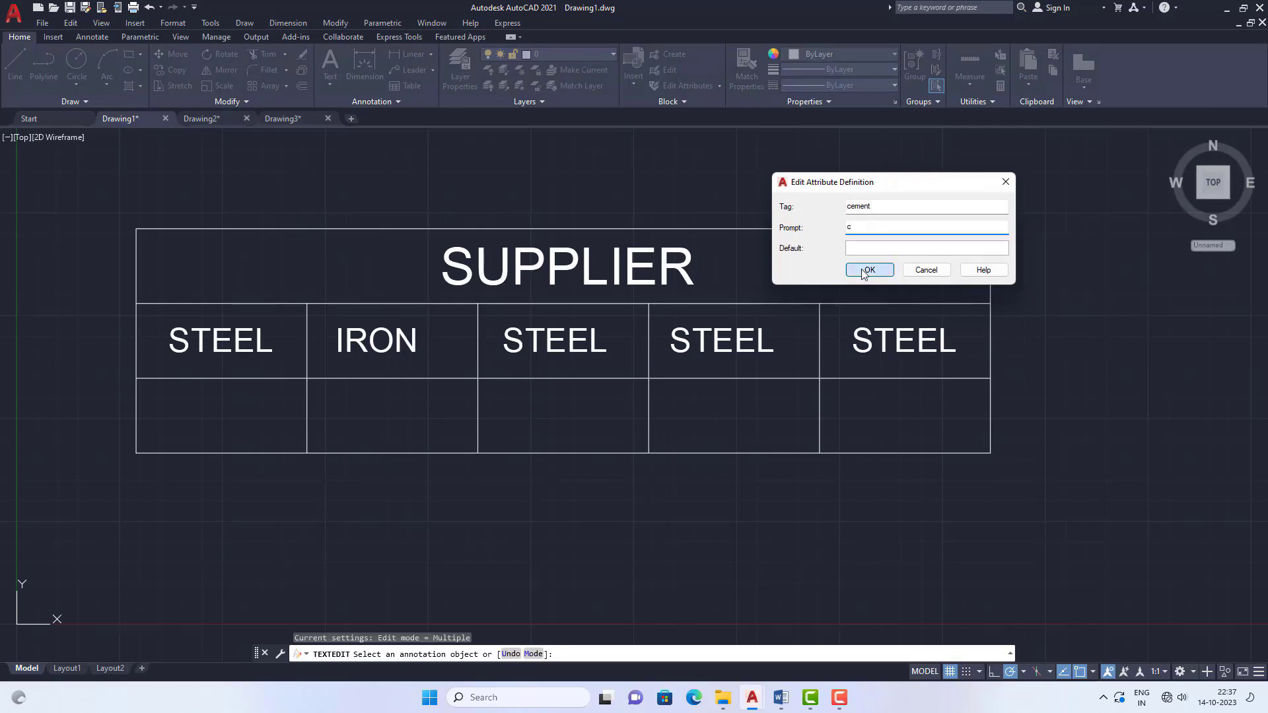
{"action": "left_click", "coordinate": [869, 270]}
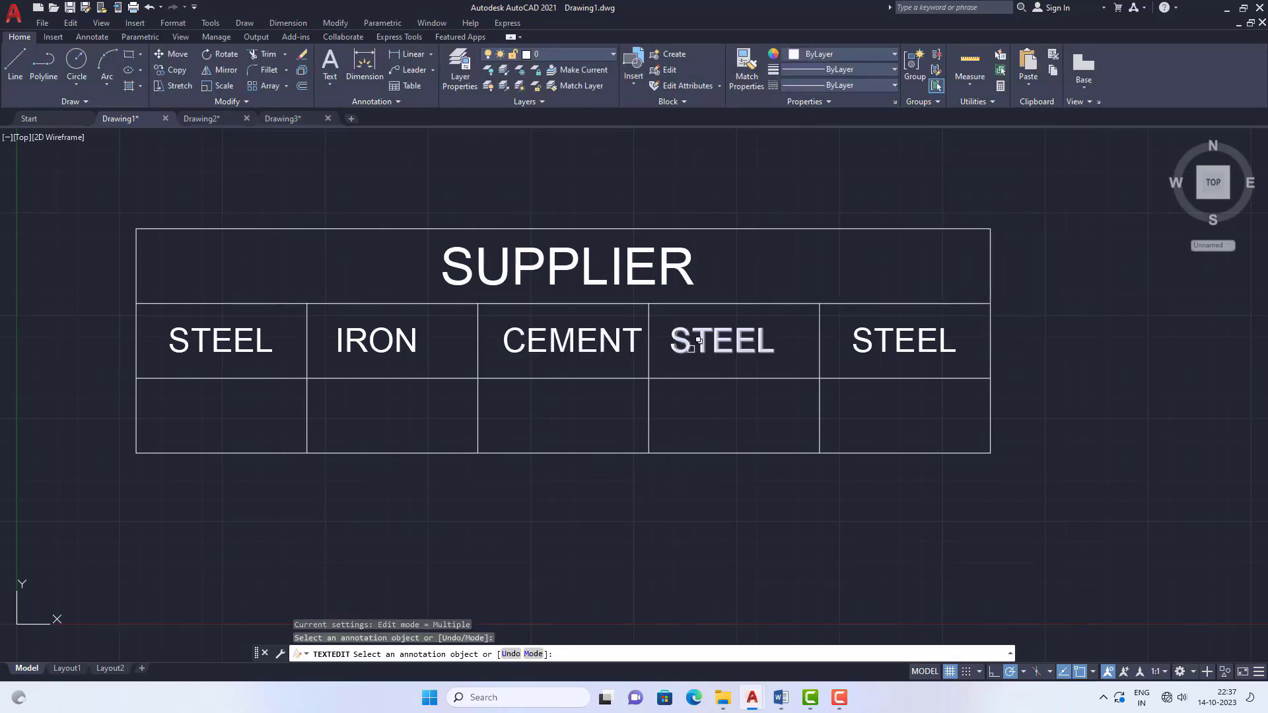
Change the tag of the attribute in the row's fourth cell to Sand.
{"action": "left_click", "coordinate": [697, 341]}
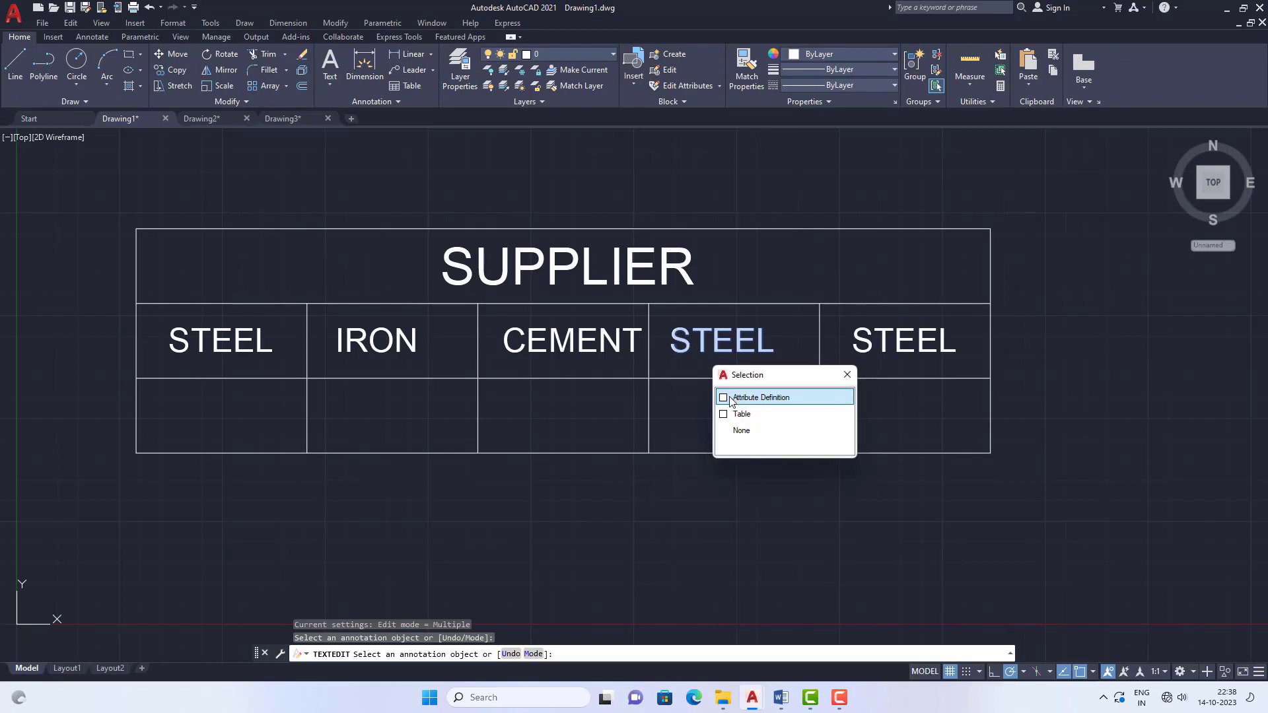
{"action": "left_click", "coordinate": [730, 398]}
{"action": "left_click", "coordinate": [887, 206]}
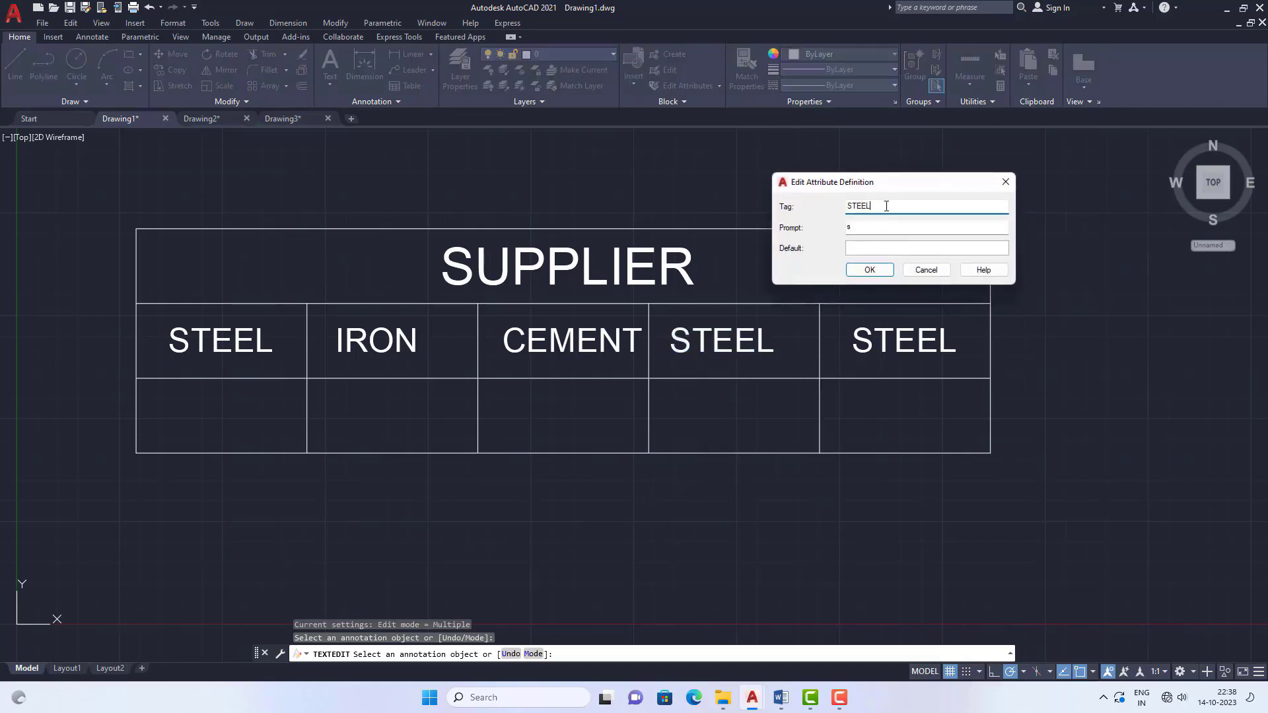
{"action": "left_click", "coordinate": [863, 271]}
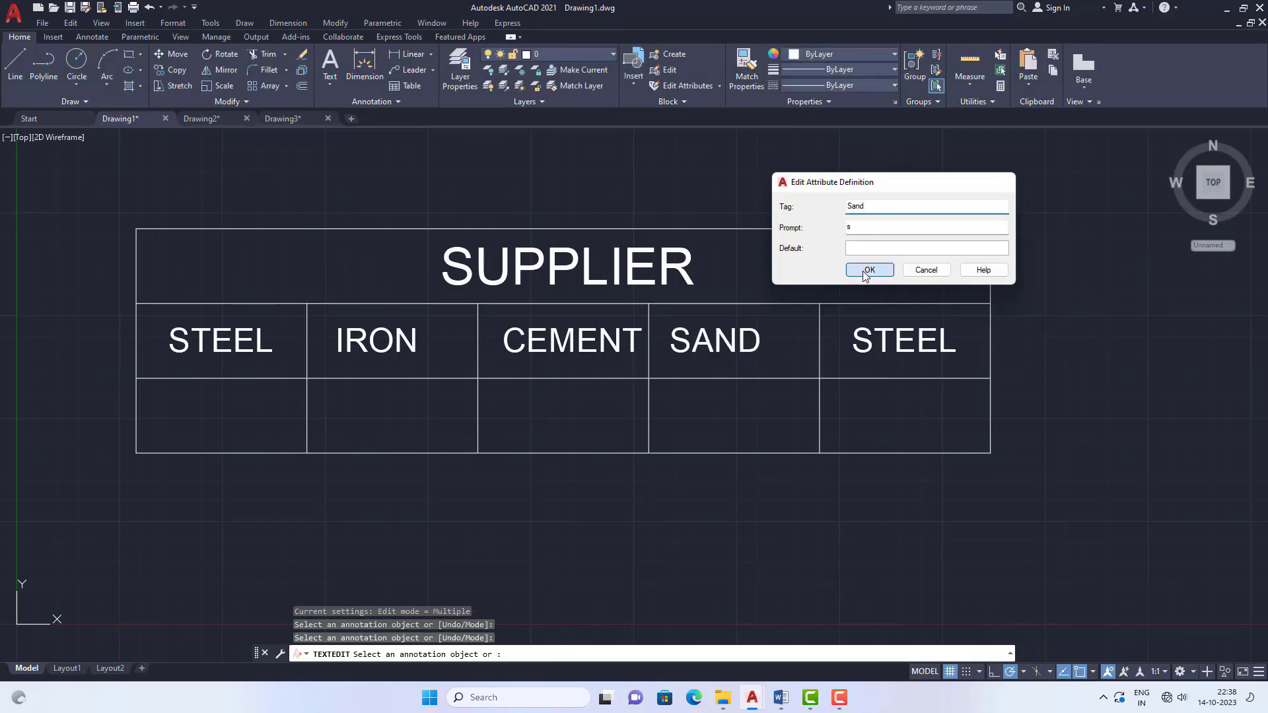
Change the tag of the attribute in the row's fifth cell to STOOL and finish text editing.
{"action": "left_click", "coordinate": [892, 331]}
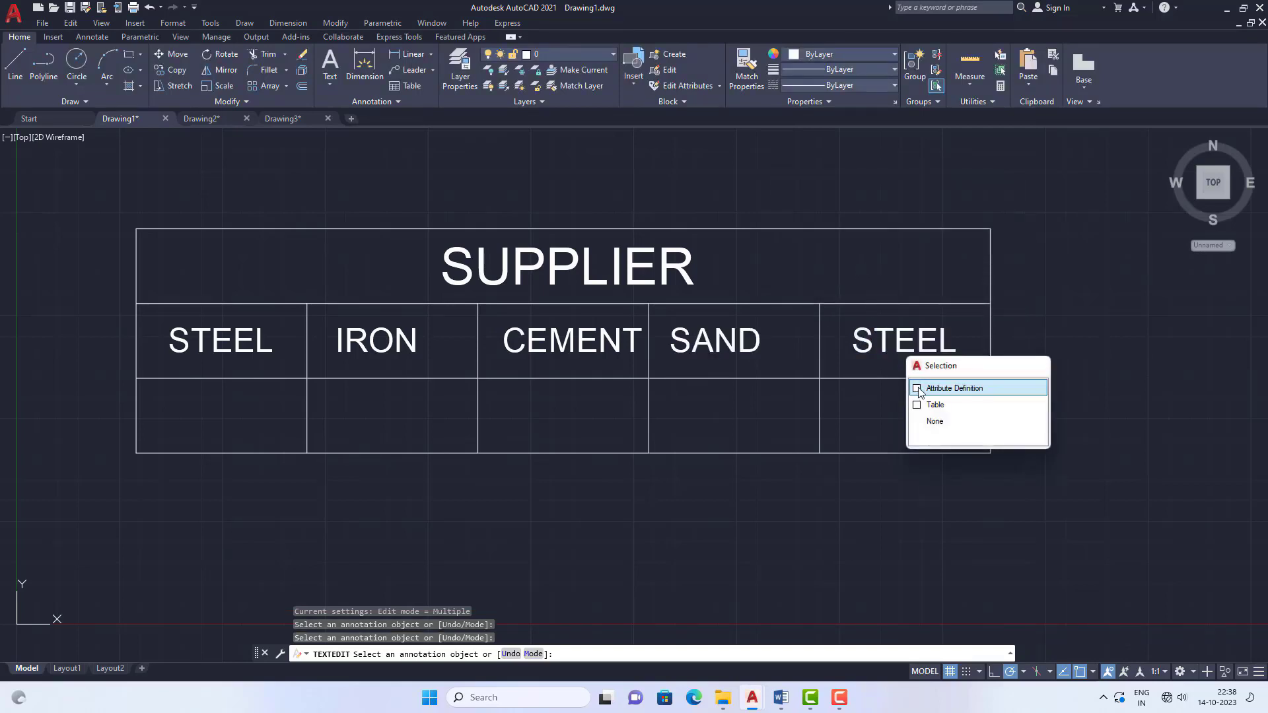
{"action": "left_click", "coordinate": [952, 389]}
{"action": "left_click", "coordinate": [882, 207]}
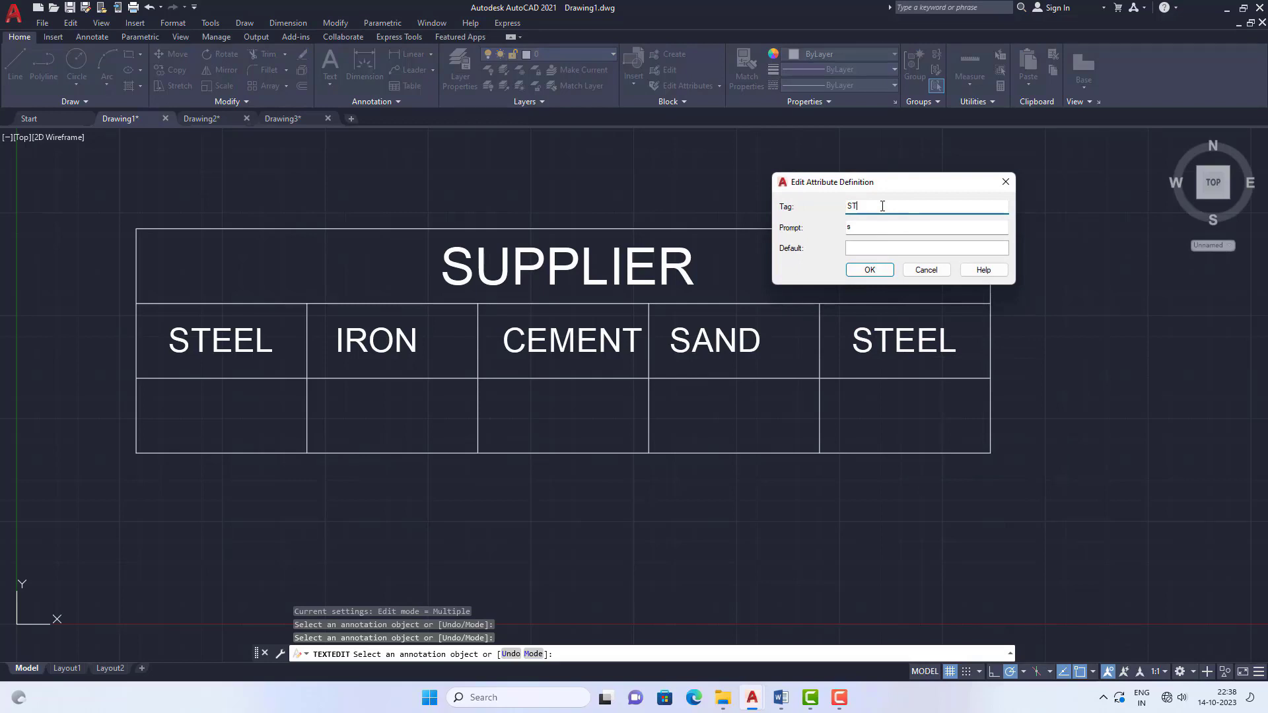
{"action": "type", "text": "ool"}
{"action": "left_click", "coordinate": [867, 268]}
{"action": "left_click", "coordinate": [869, 269]}
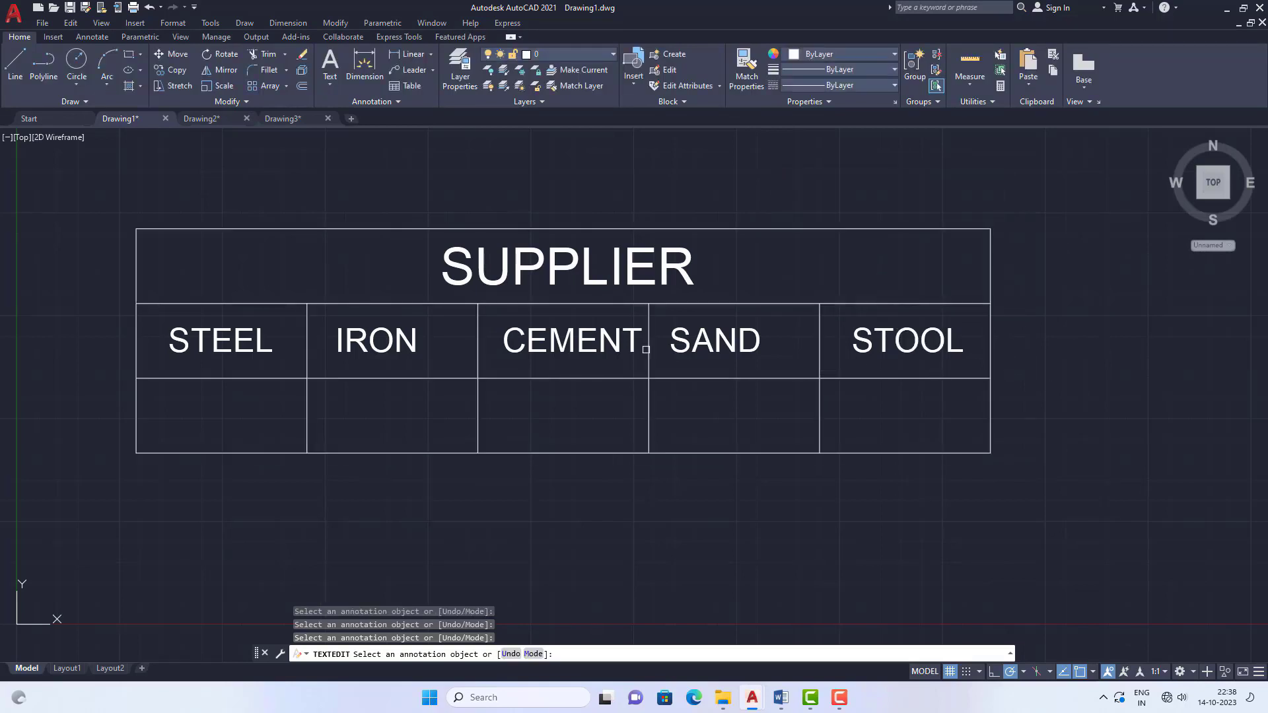
{"action": "key", "text": "Escape"}
{"action": "key", "text": "Escape"}
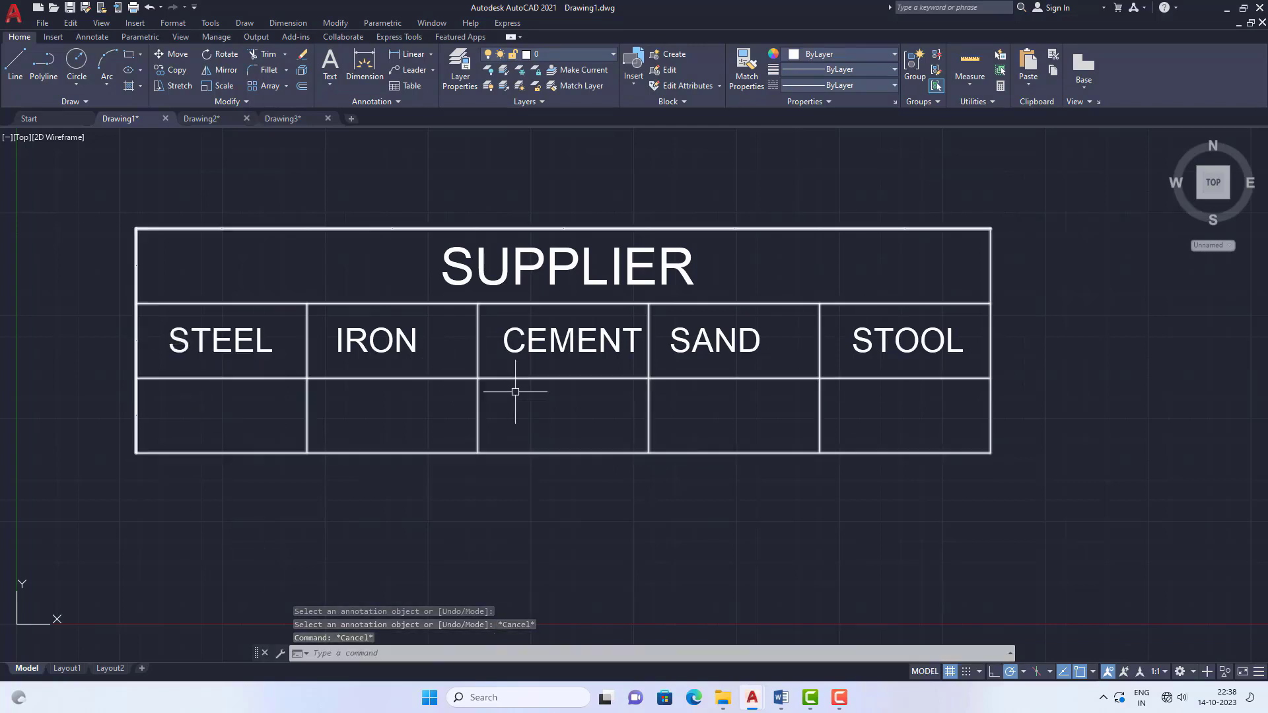
Define an attribute with tag 1 and a text height of about 1402.67, and place it in the cell below STEEL.
{"action": "type", "text": "a"}
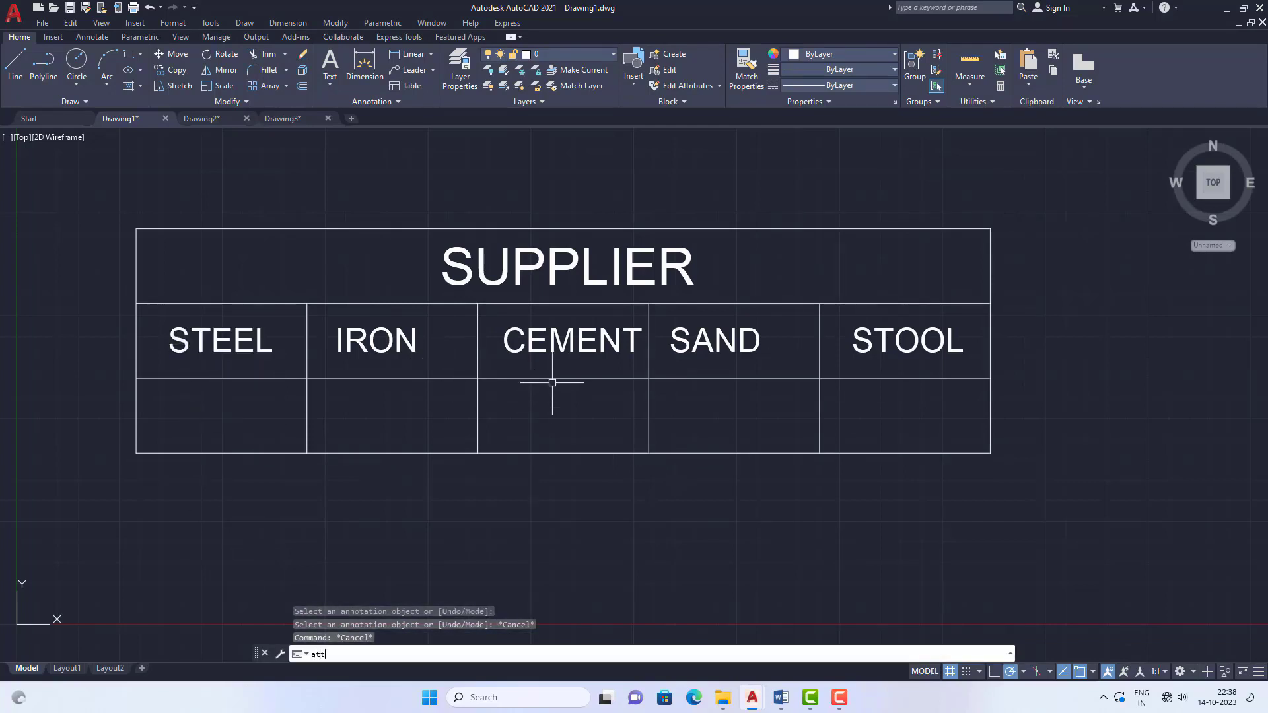
{"action": "type", "text": "tt"}
{"action": "key", "text": "Return"}
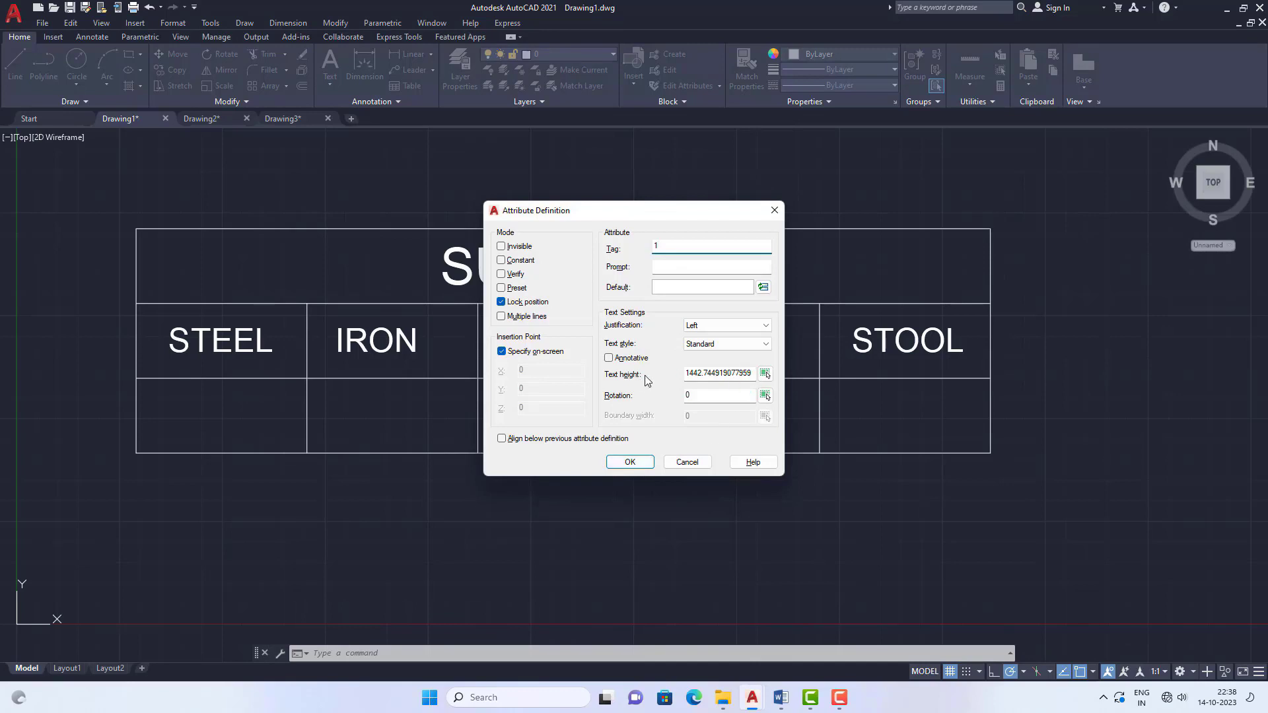
{"action": "left_click", "coordinate": [765, 374]}
{"action": "left_click", "coordinate": [191, 403]}
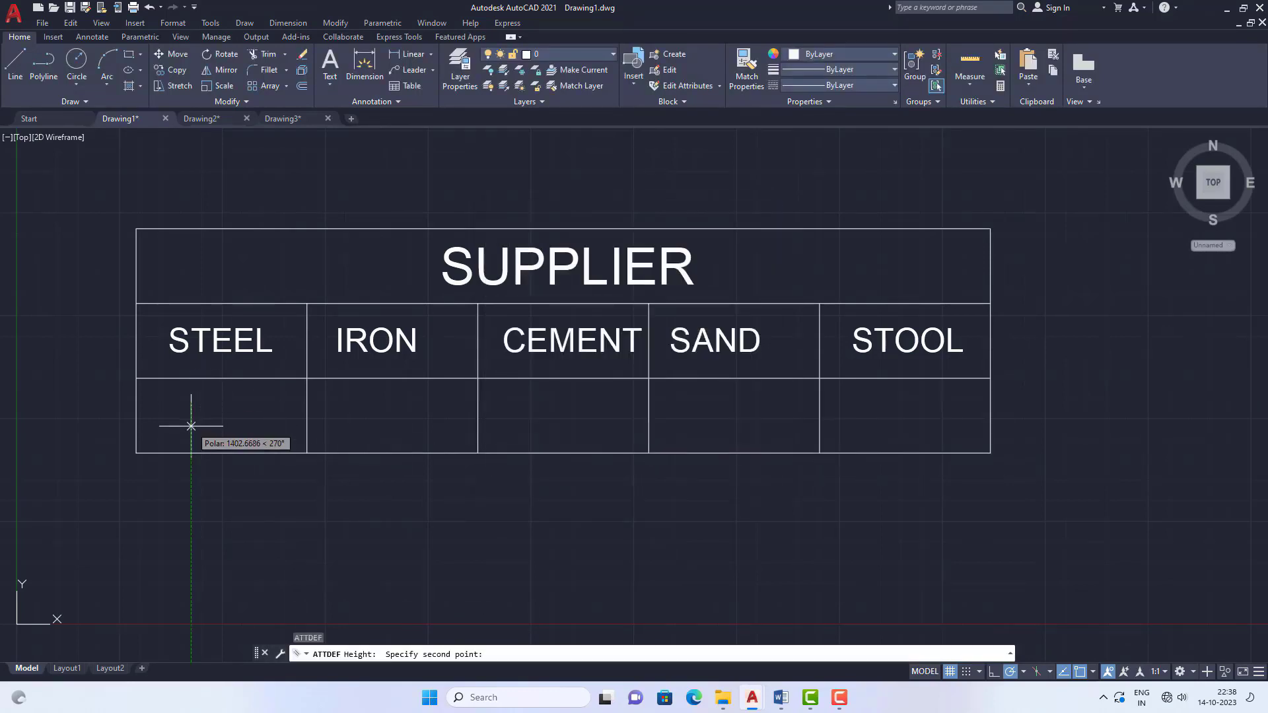
{"action": "left_click", "coordinate": [191, 426]}
{"action": "left_click", "coordinate": [631, 462]}
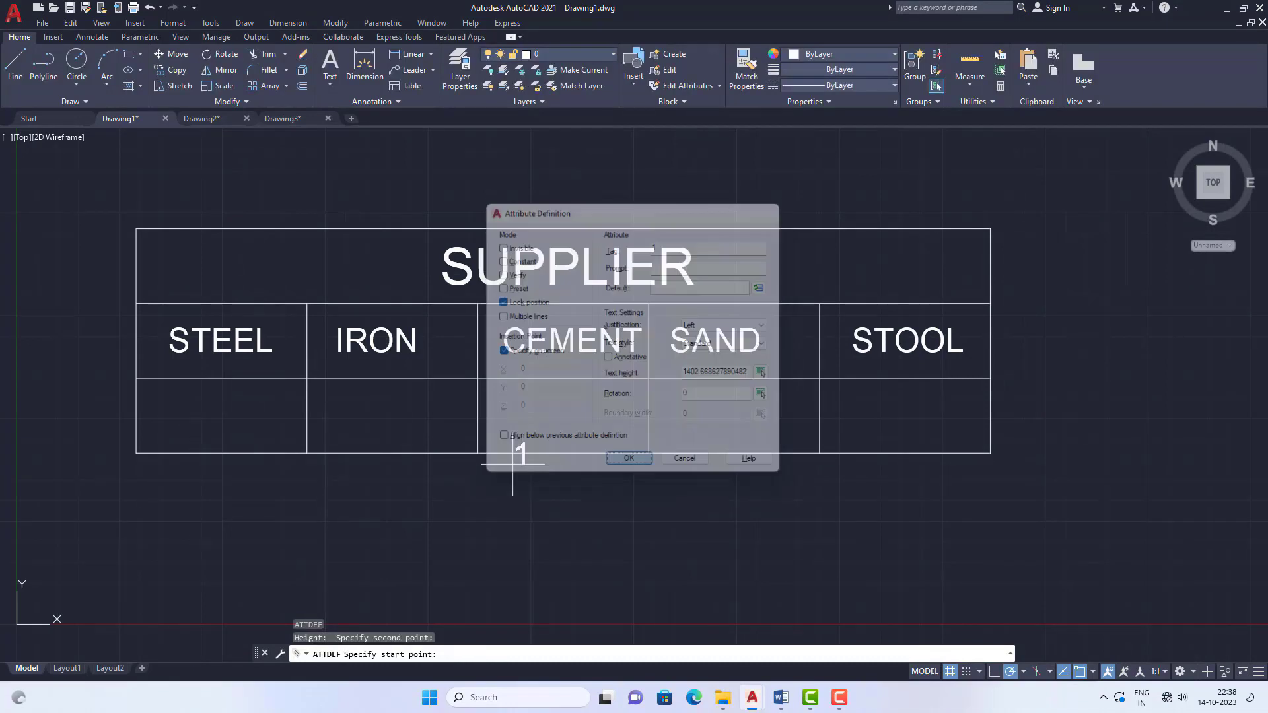
{"action": "left_click", "coordinate": [208, 432]}
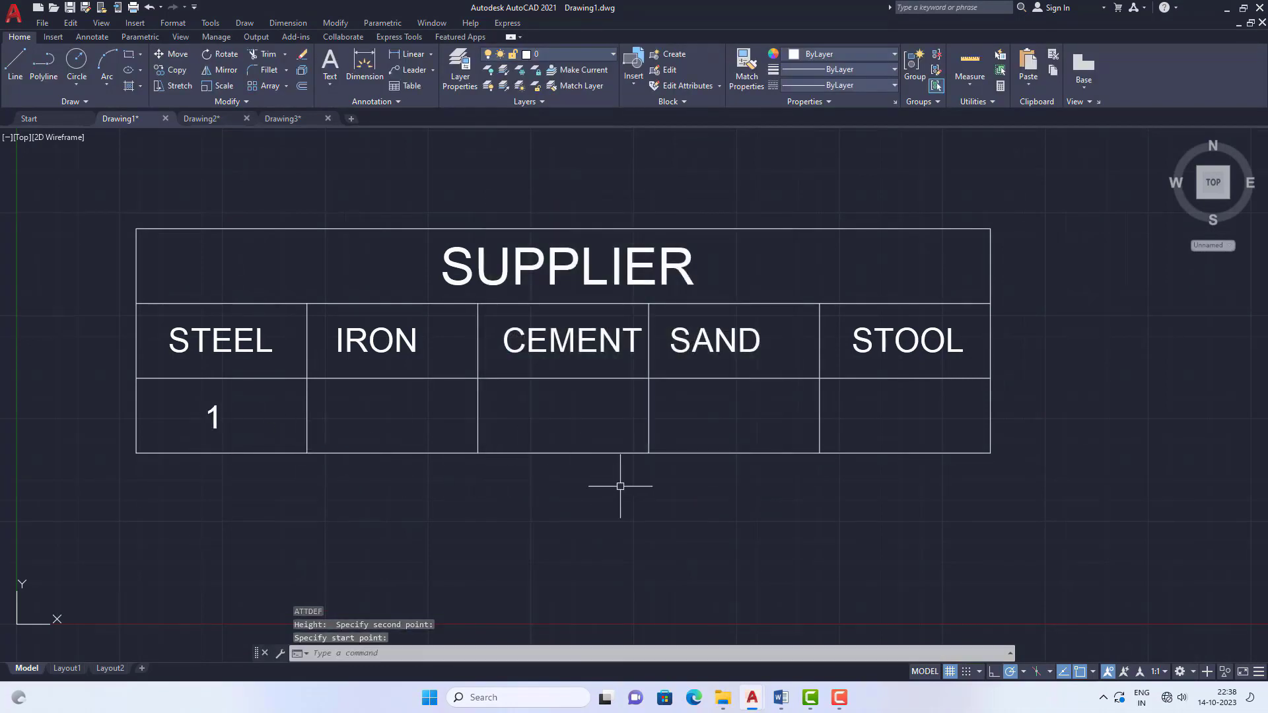
Copy the attribute 1 along the bottom row into the cells below IRON, CEMENT, SAND and STOOL.
{"action": "left_click", "coordinate": [212, 419]}
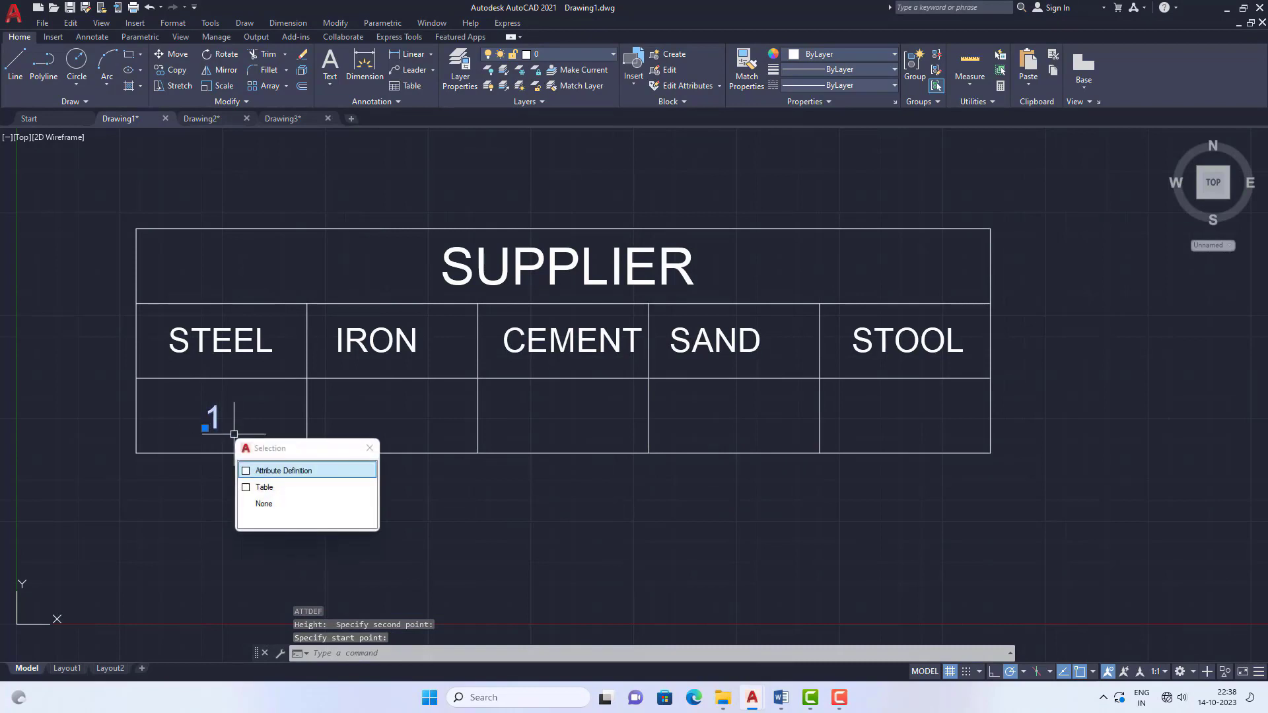
{"action": "left_click", "coordinate": [277, 473]}
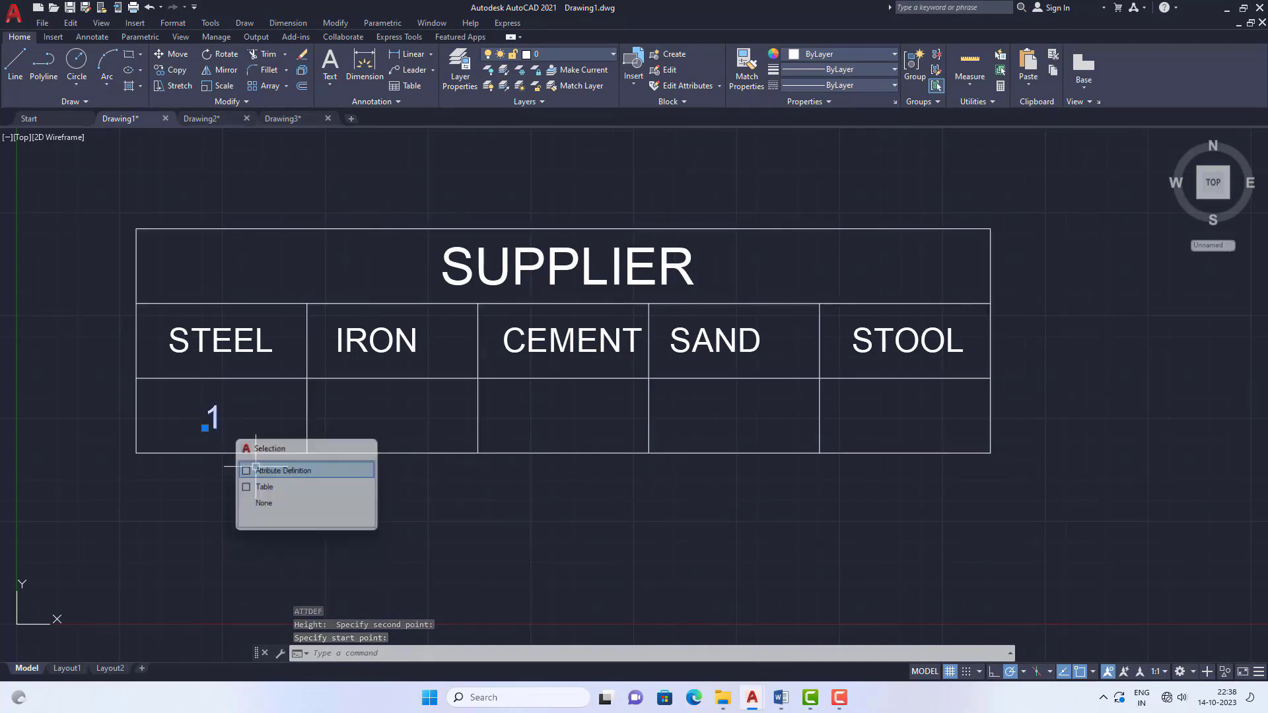
{"action": "left_click", "coordinate": [204, 428]}
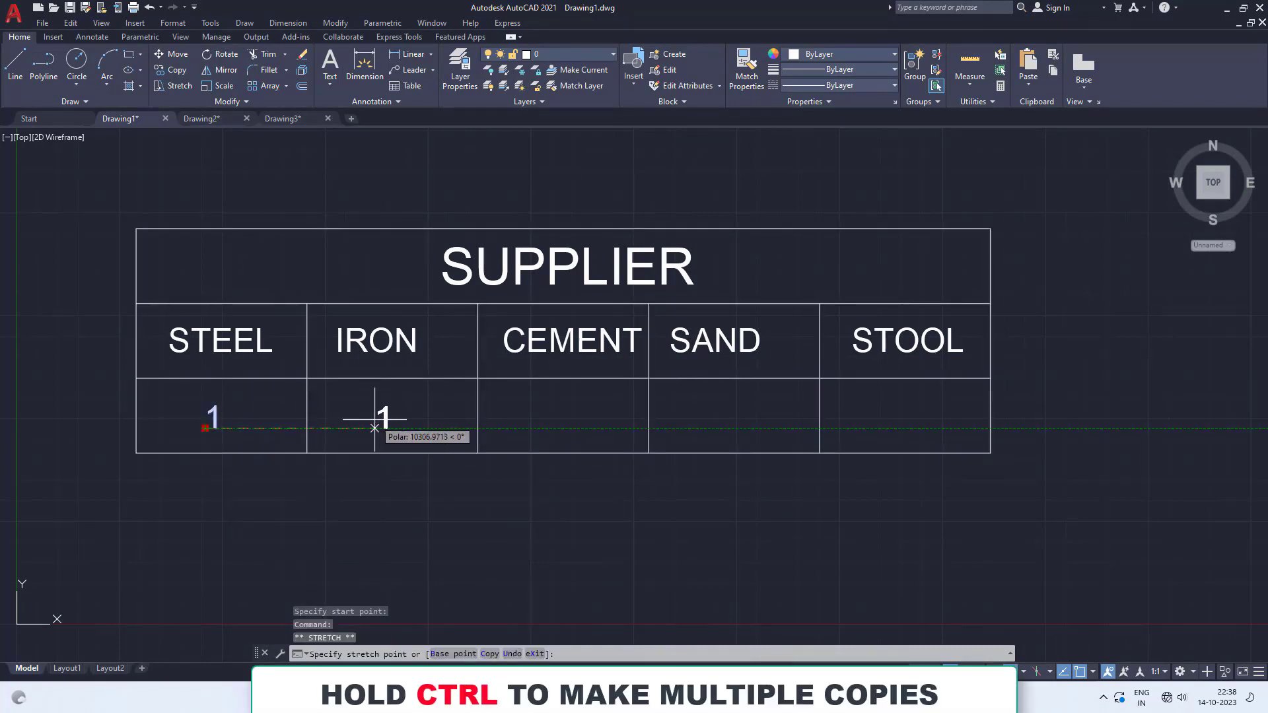
{"action": "left_click", "coordinate": [374, 428], "text": "ctrl"}
{"action": "left_click", "coordinate": [548, 428], "text": "ctrl"}
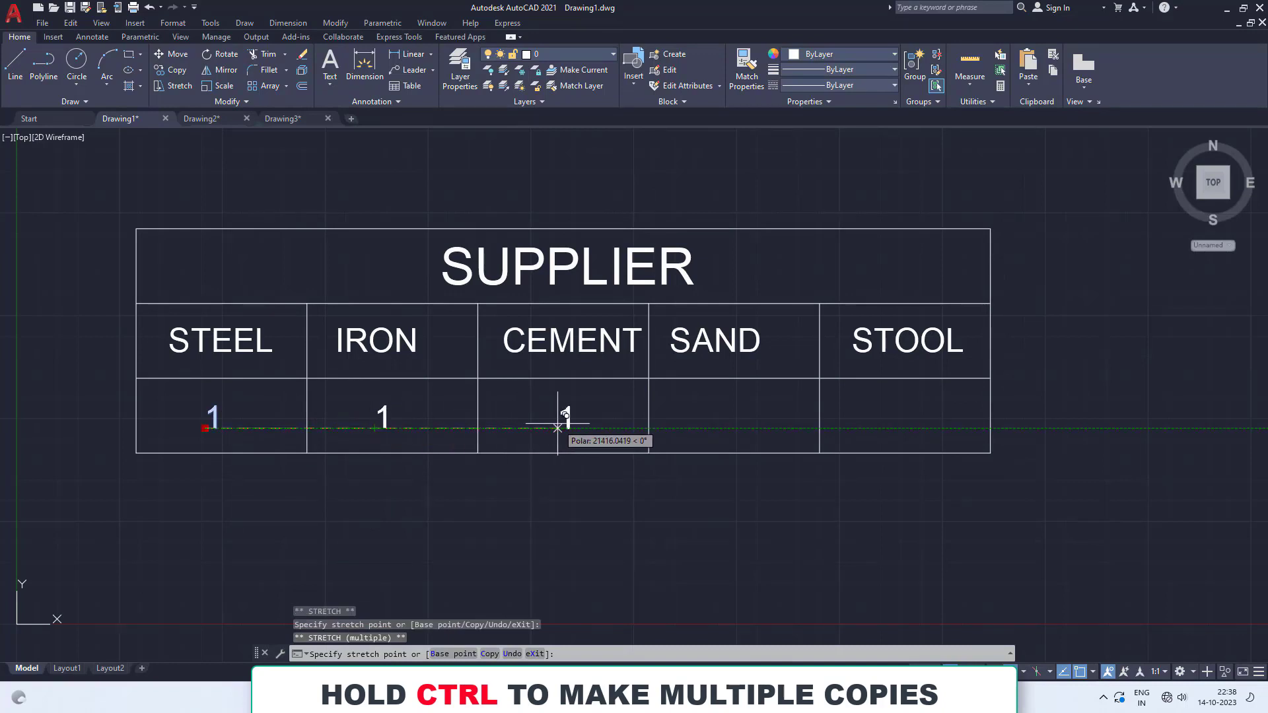
{"action": "left_click", "coordinate": [717, 428], "text": "ctrl"}
{"action": "left_click", "coordinate": [893, 428], "text": "ctrl"}
{"action": "key", "text": "Escape"}
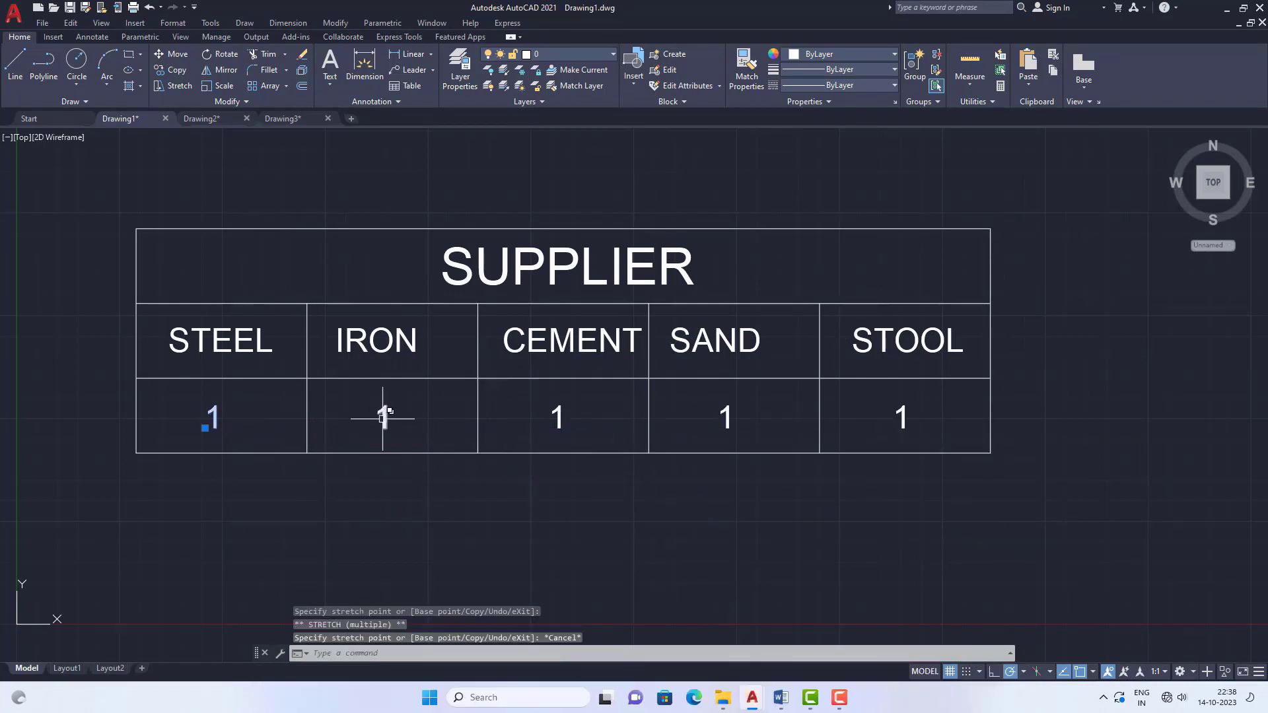
{"action": "key", "text": "Escape"}
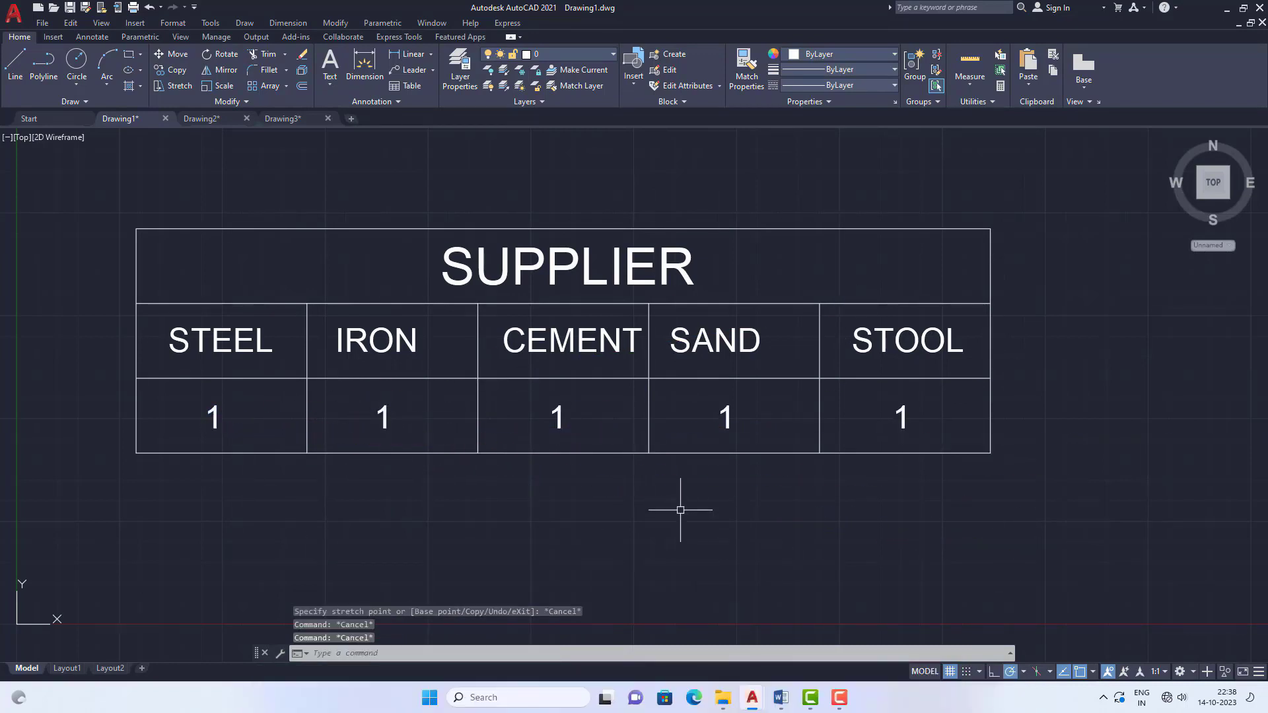
Change the tag of the attribute below IRON to 2 and of the attribute below CEMENT to 3.
{"action": "left_click", "coordinate": [384, 414]}
{"action": "double_click", "coordinate": [384, 414]}
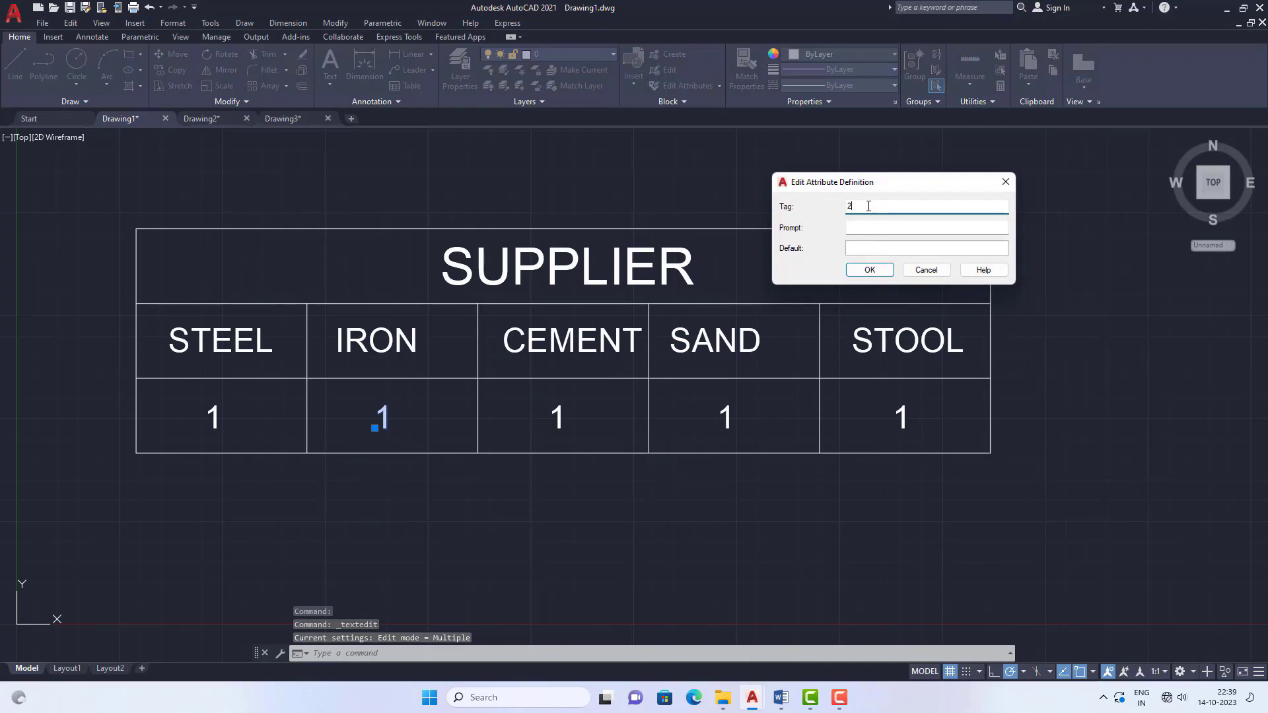
{"action": "left_click", "coordinate": [870, 270]}
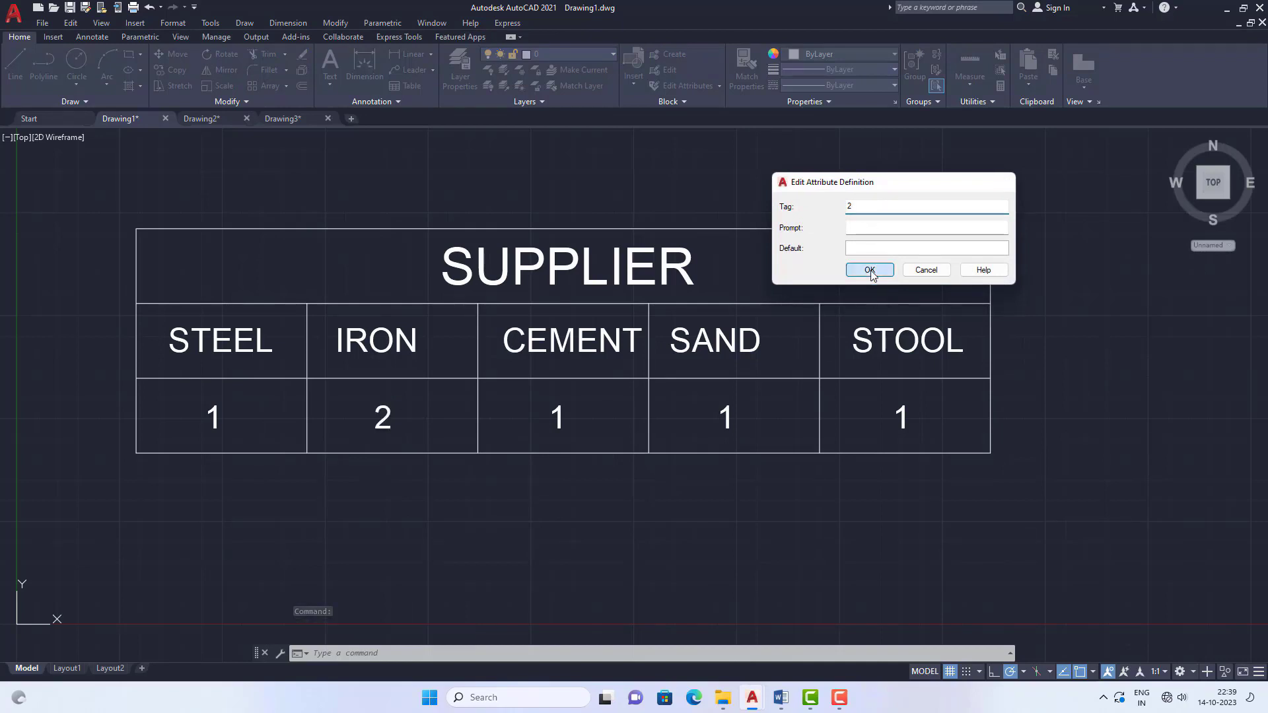
{"action": "left_click", "coordinate": [559, 413]}
{"action": "left_click", "coordinate": [673, 463]}
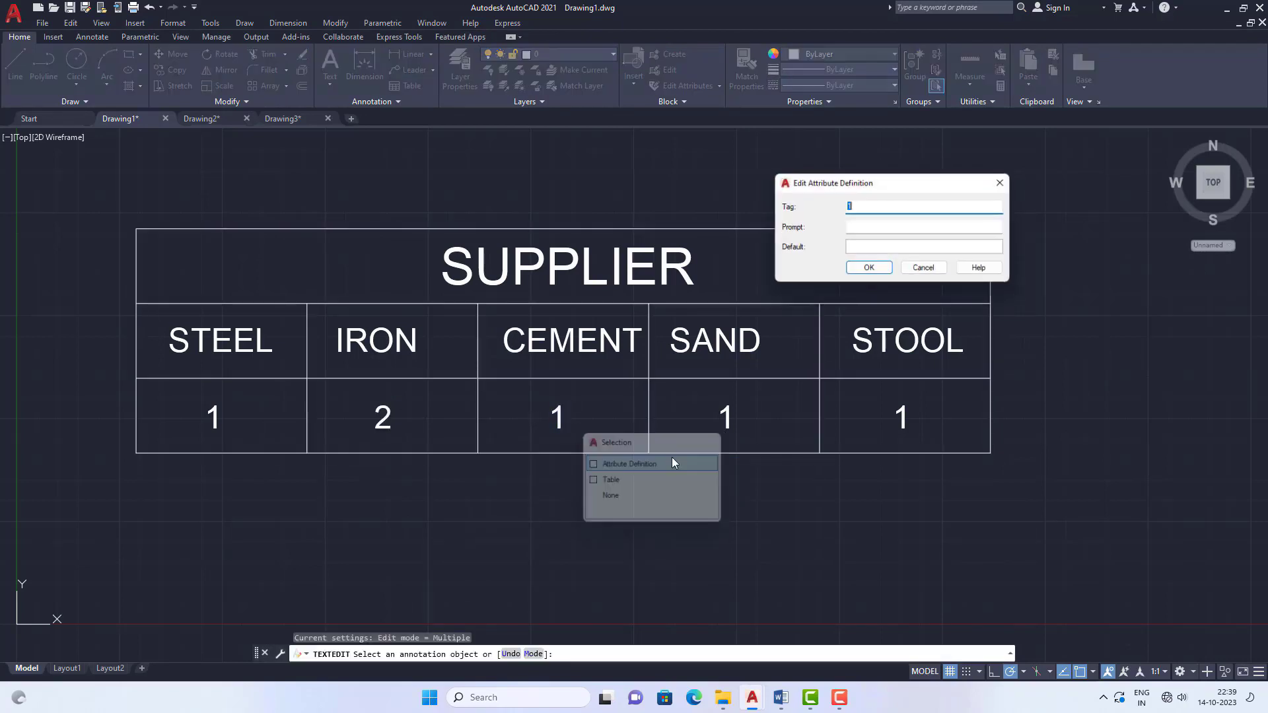
{"action": "type", "text": "3"}
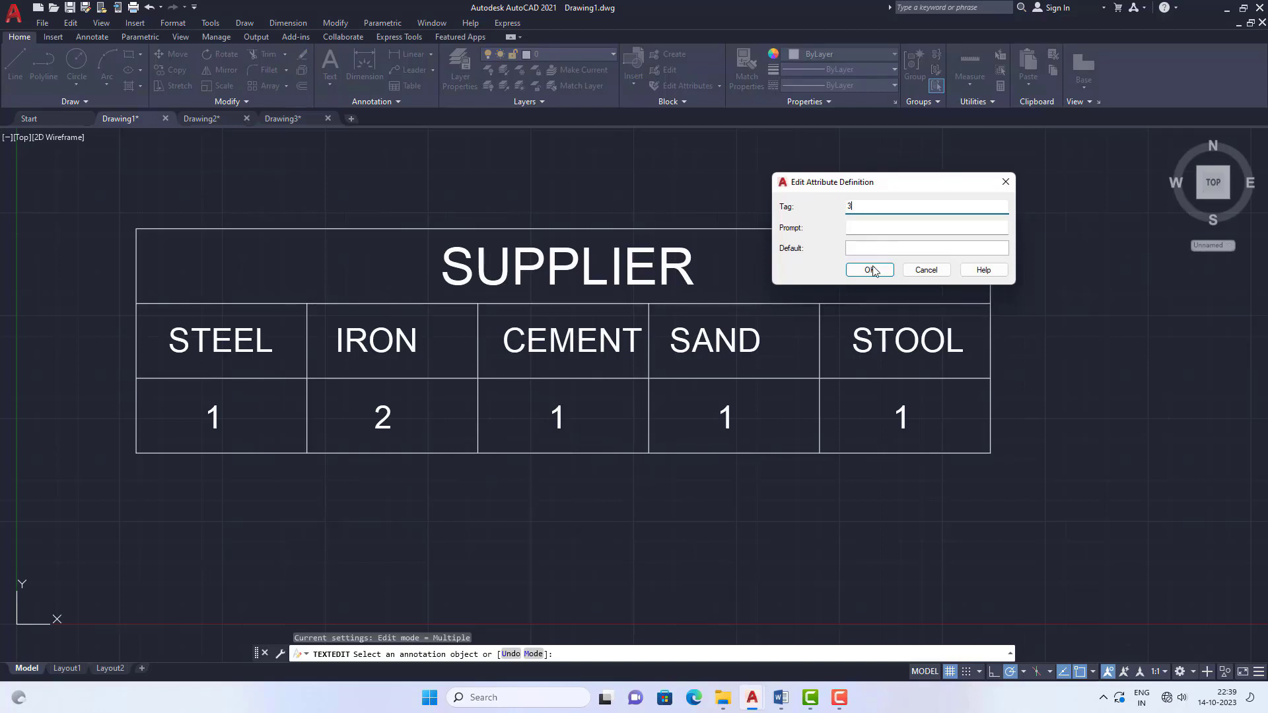
{"action": "left_click", "coordinate": [870, 269]}
Change the tags of the attributes below SAND and STOOL to 4 and 5, and finish text editing.
{"action": "left_click", "coordinate": [730, 407]}
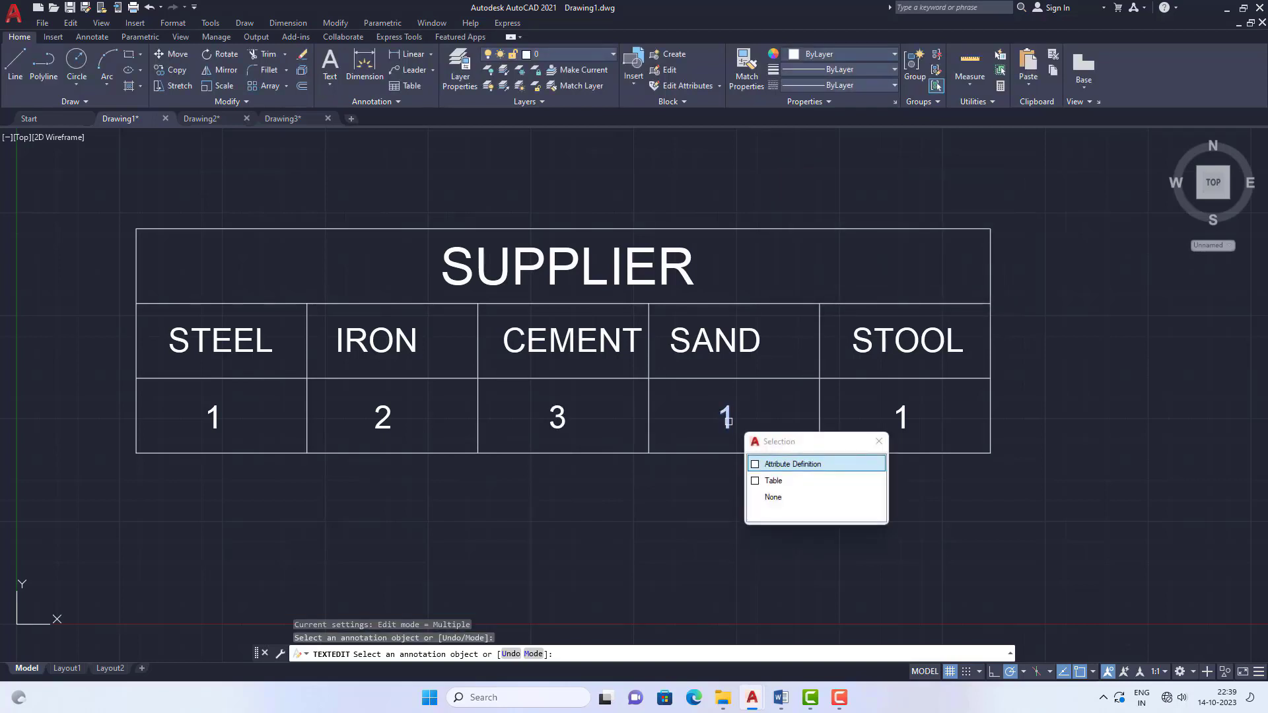
{"action": "left_click", "coordinate": [812, 462]}
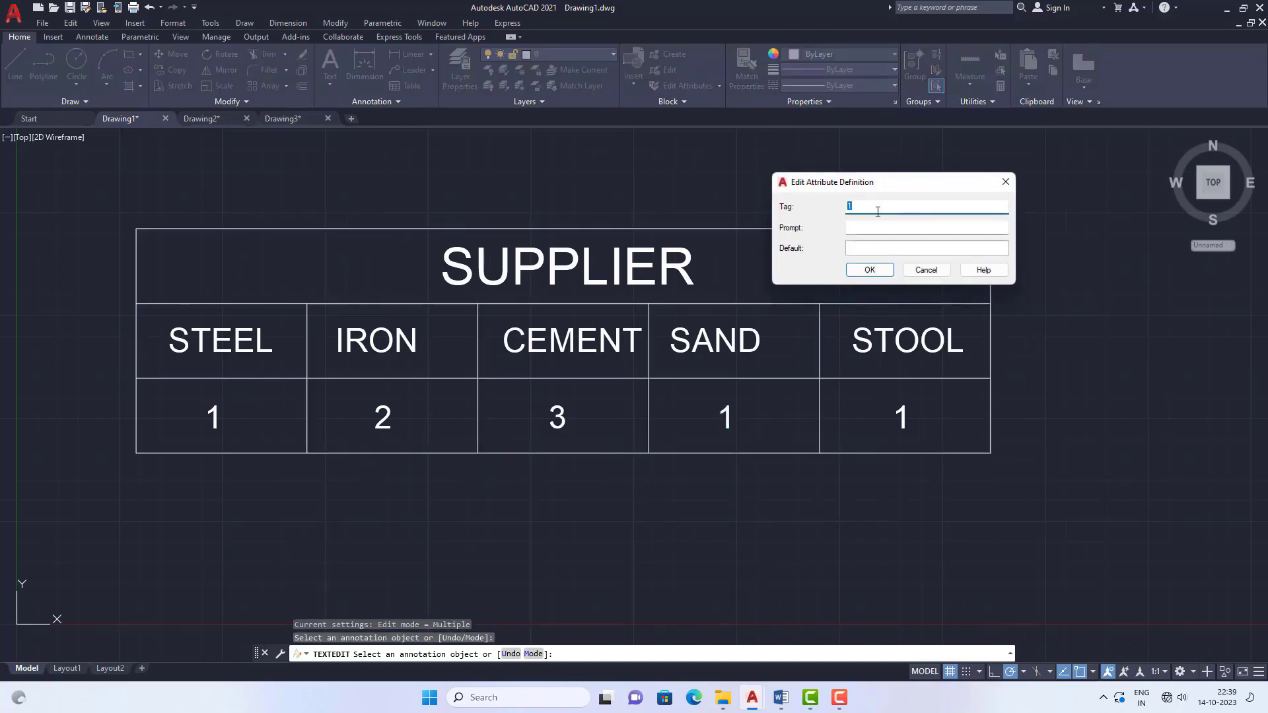
{"action": "type", "text": "4"}
{"action": "left_click", "coordinate": [884, 276]}
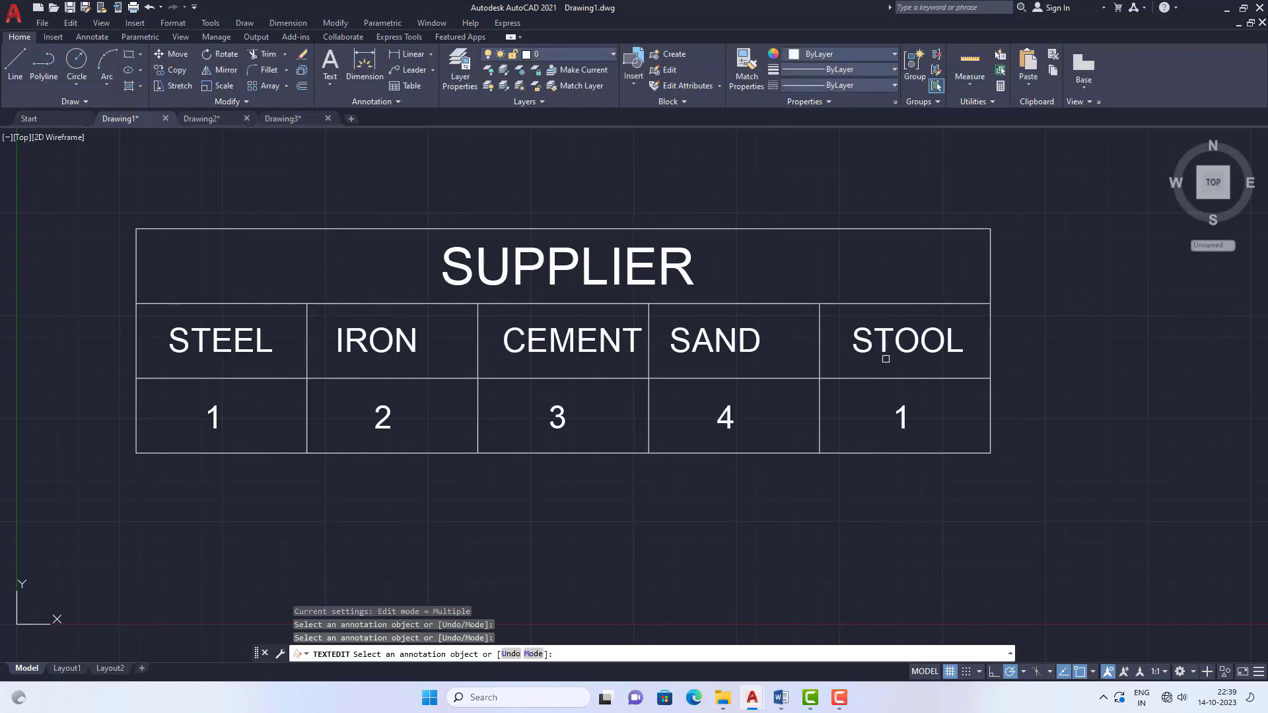
{"action": "left_click", "coordinate": [903, 416]}
{"action": "left_click", "coordinate": [960, 467]}
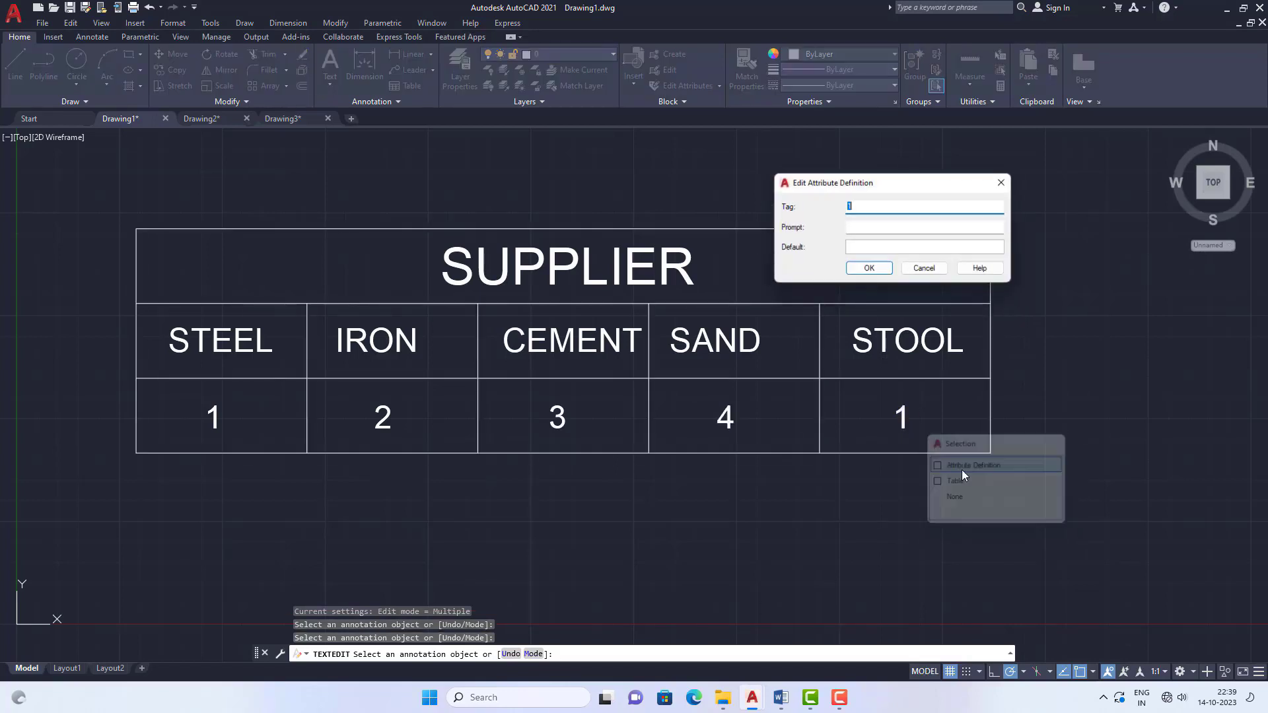
{"action": "type", "text": "5"}
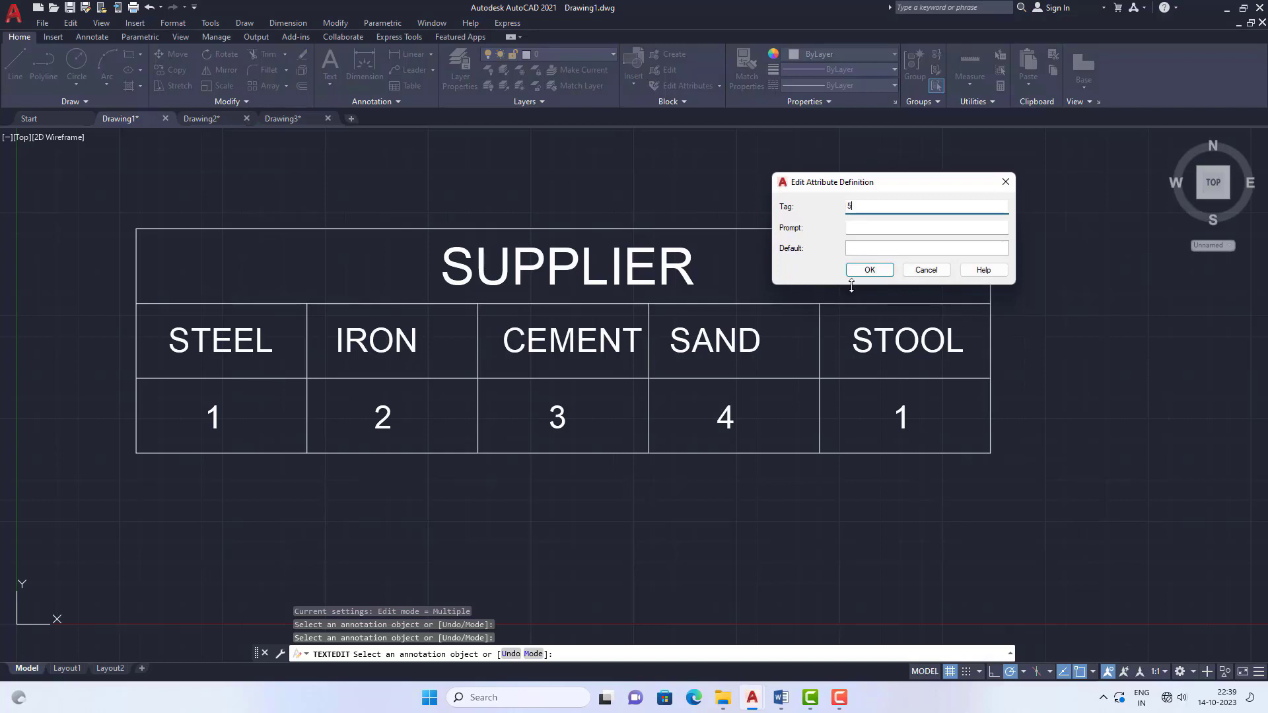
{"action": "left_click", "coordinate": [870, 269]}
{"action": "scroll", "coordinate": [656, 404], "scroll_direction": "down", "scroll_amount": 1}
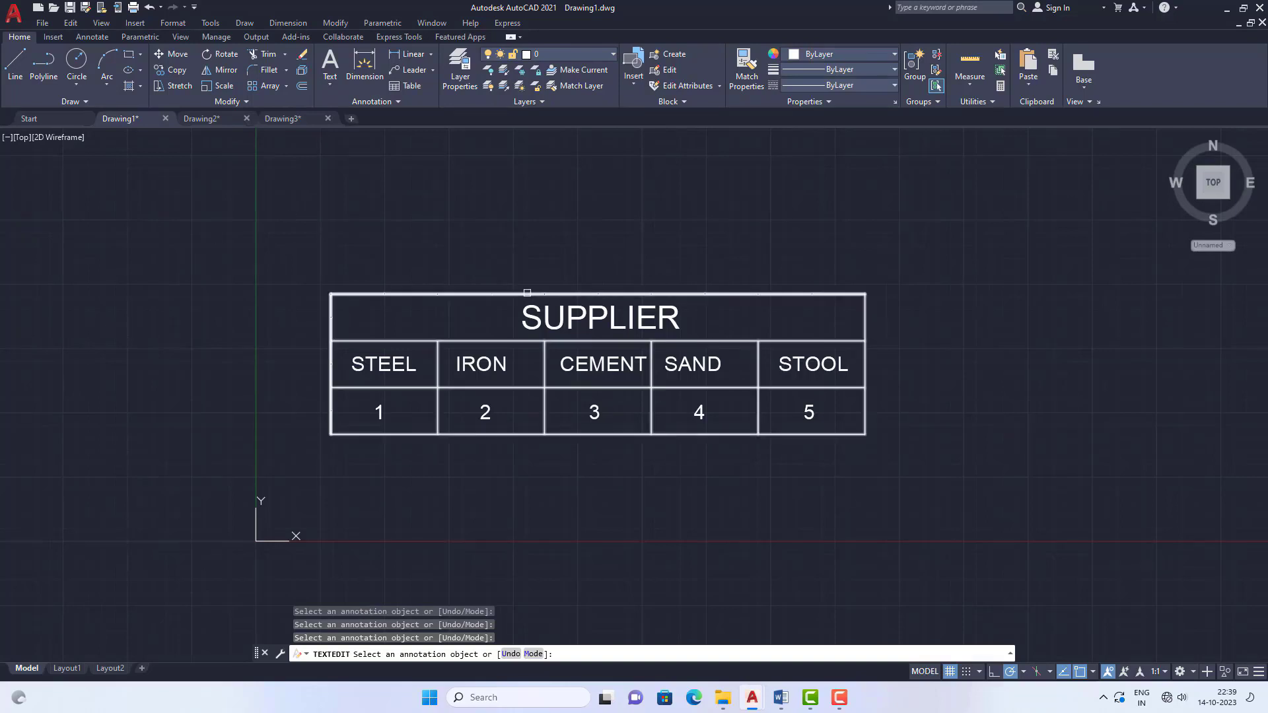
{"action": "scroll", "coordinate": [624, 319], "scroll_direction": "down", "scroll_amount": 2}
{"action": "scroll", "coordinate": [614, 405], "scroll_direction": "up", "scroll_amount": 4}
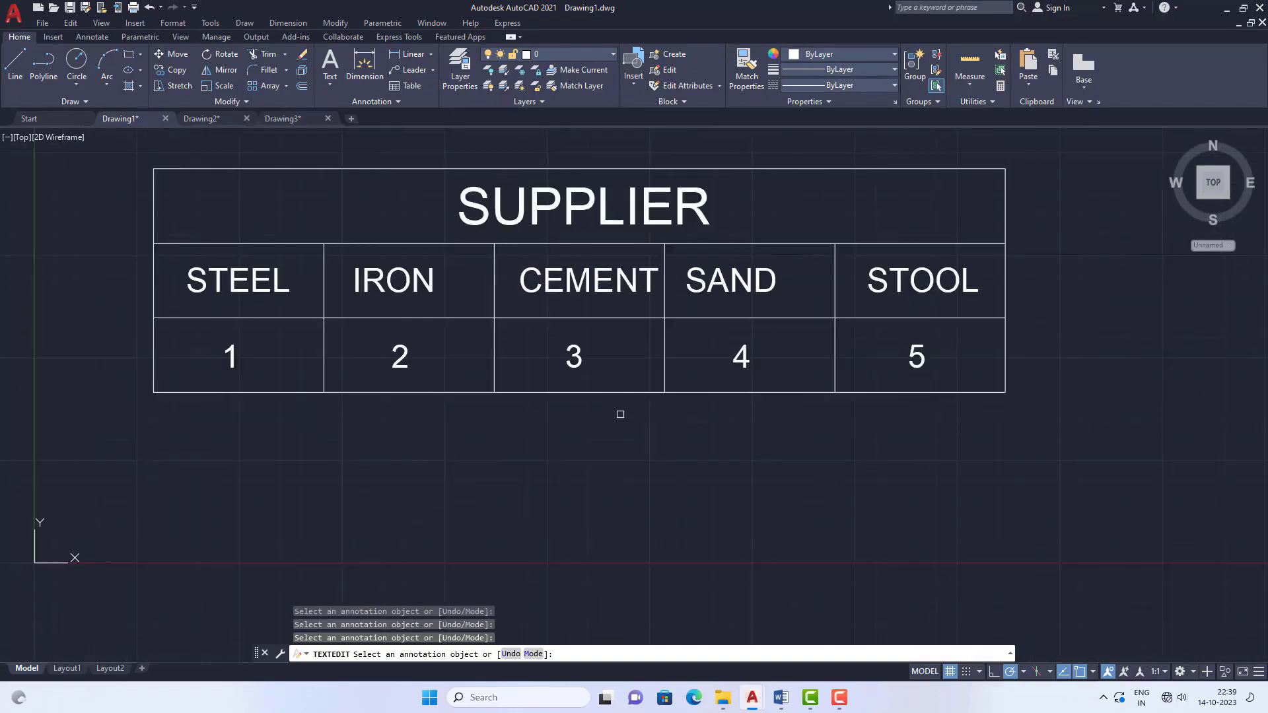
{"action": "scroll", "coordinate": [606, 392], "scroll_direction": "down", "scroll_amount": 2}
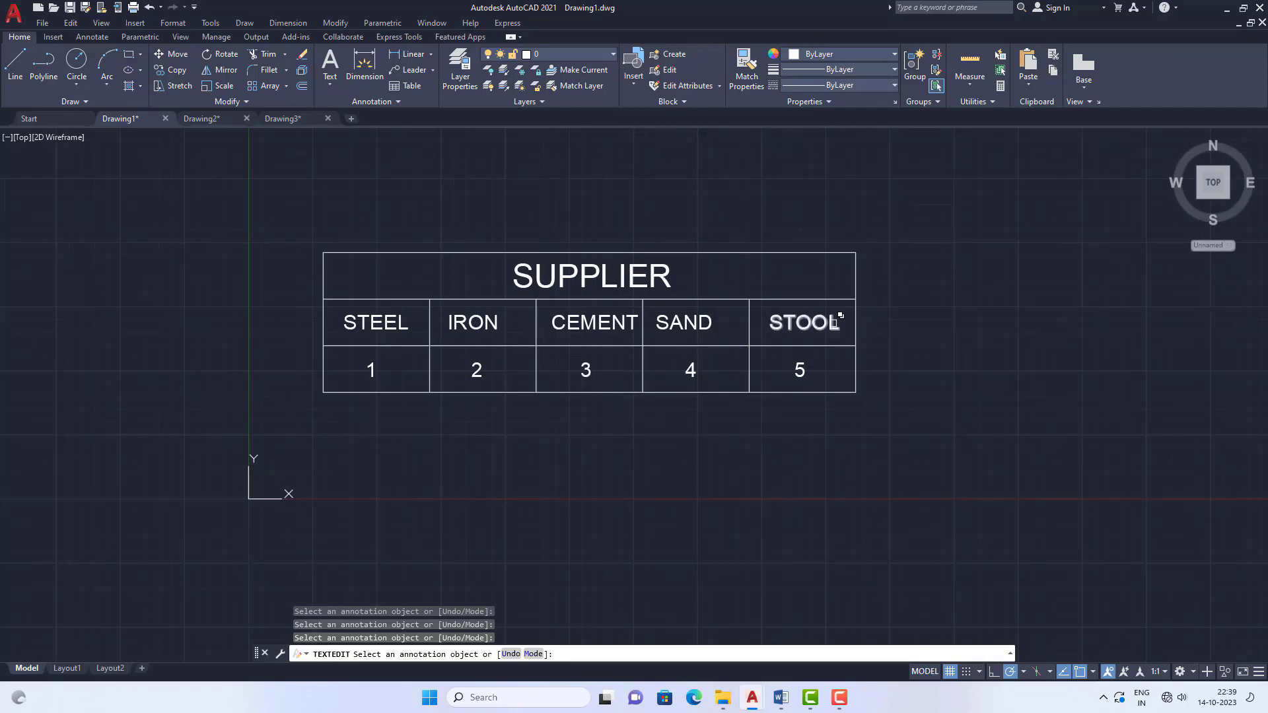
{"action": "key", "text": "Escape"}
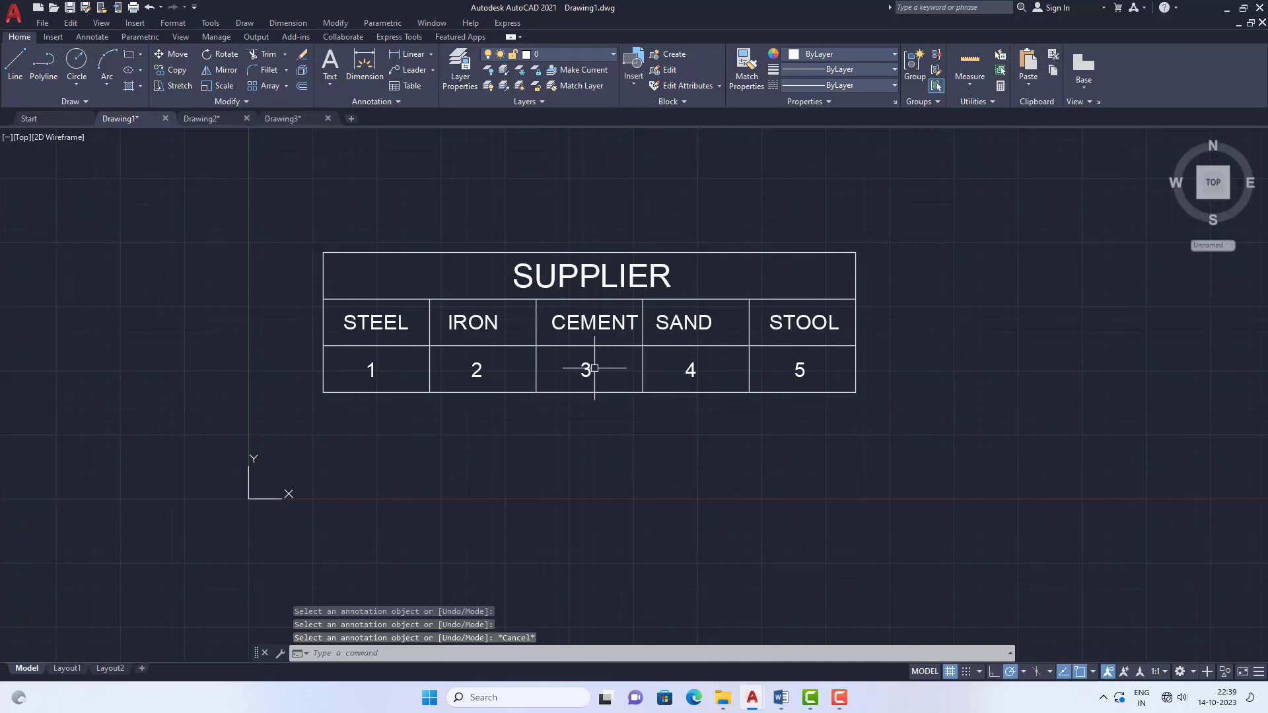
Start the Block command to define a new block.
{"action": "left_click", "coordinate": [344, 653]}
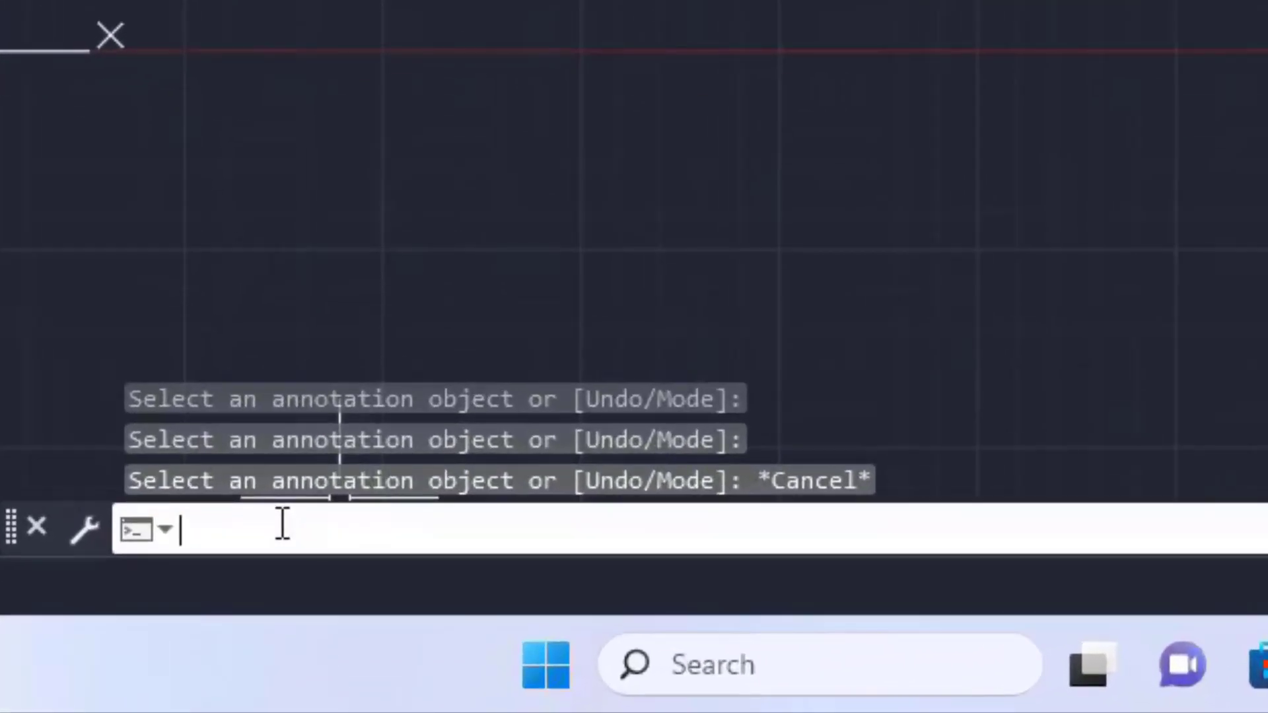
{"action": "type", "text": "b"}
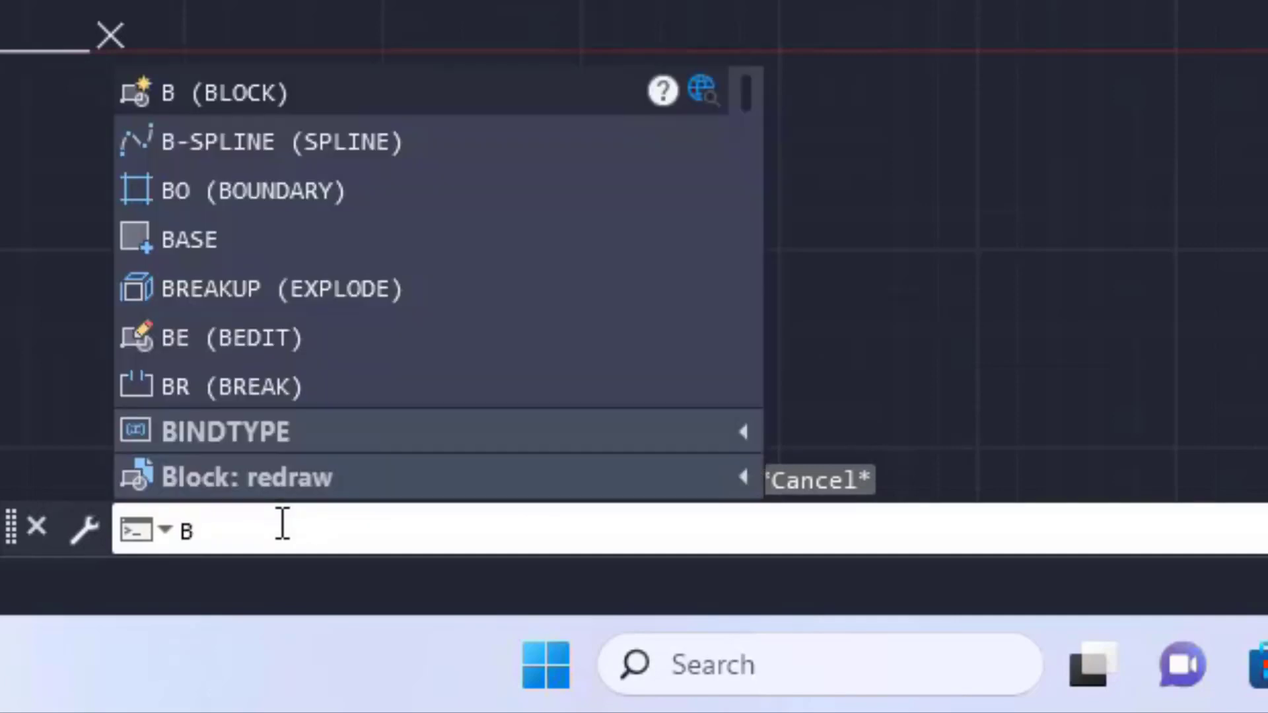
{"action": "key", "text": "Return"}
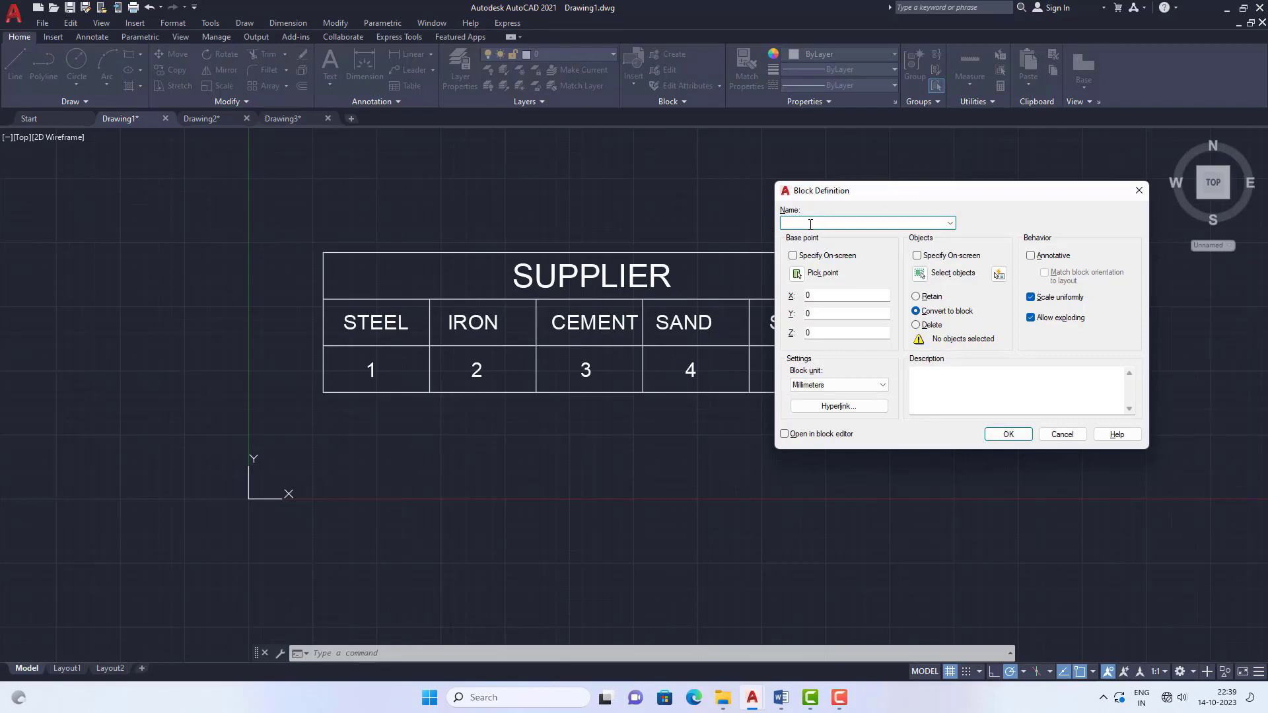
Switch to the LAYERS COMMANDS document in Word, read the notes on attributes, and return to AutoCAD.
{"action": "left_click", "coordinate": [782, 698]}
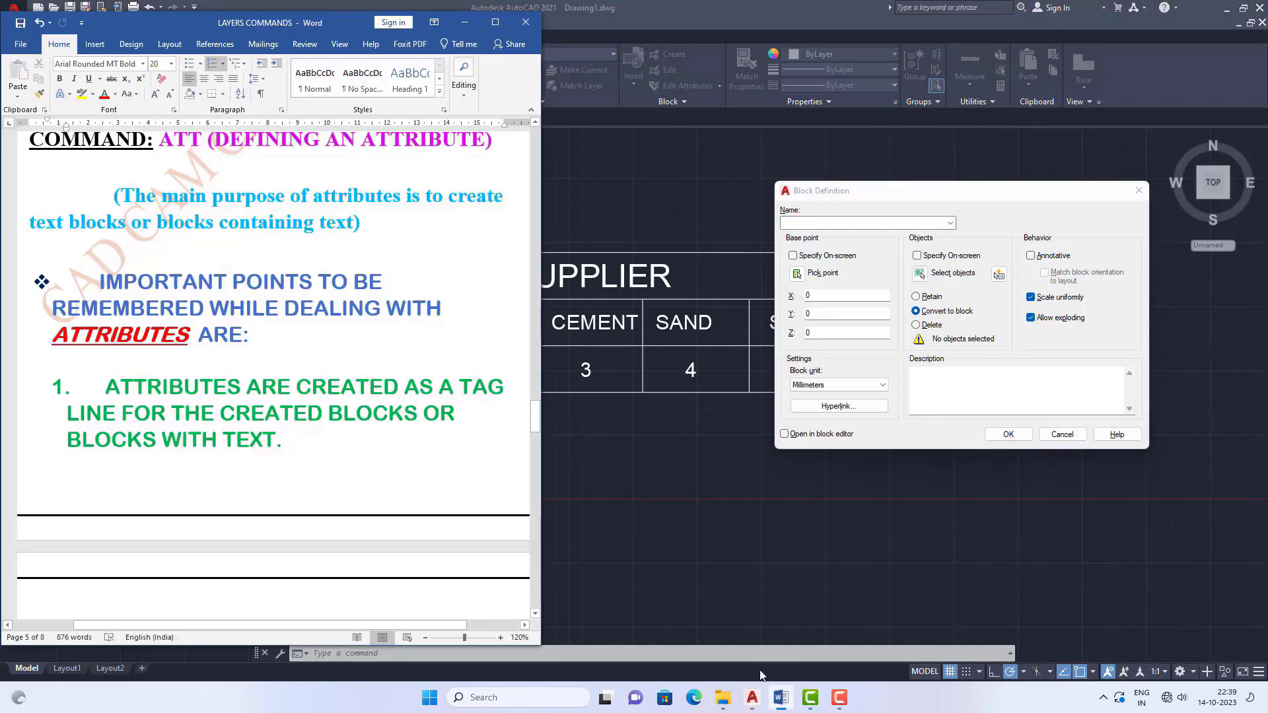
{"action": "scroll", "coordinate": [333, 351], "scroll_direction": "down", "scroll_amount": 3}
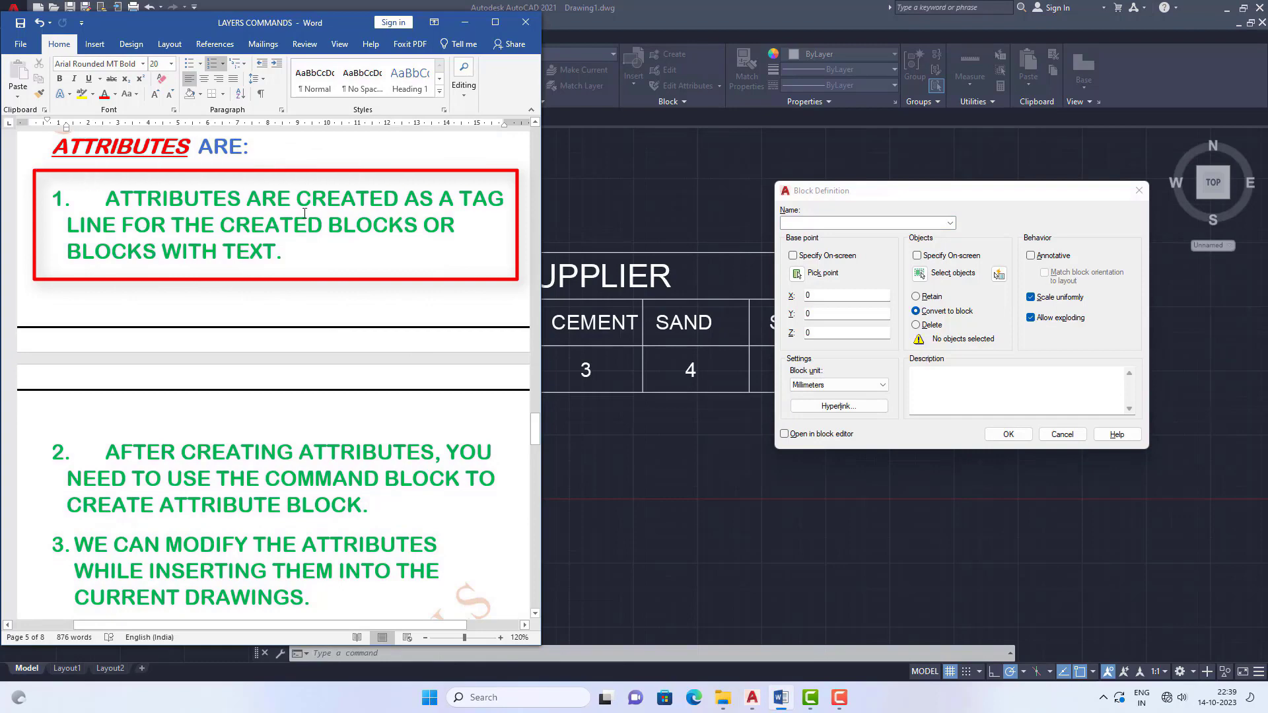
{"action": "scroll", "coordinate": [346, 344], "scroll_direction": "down", "scroll_amount": 3}
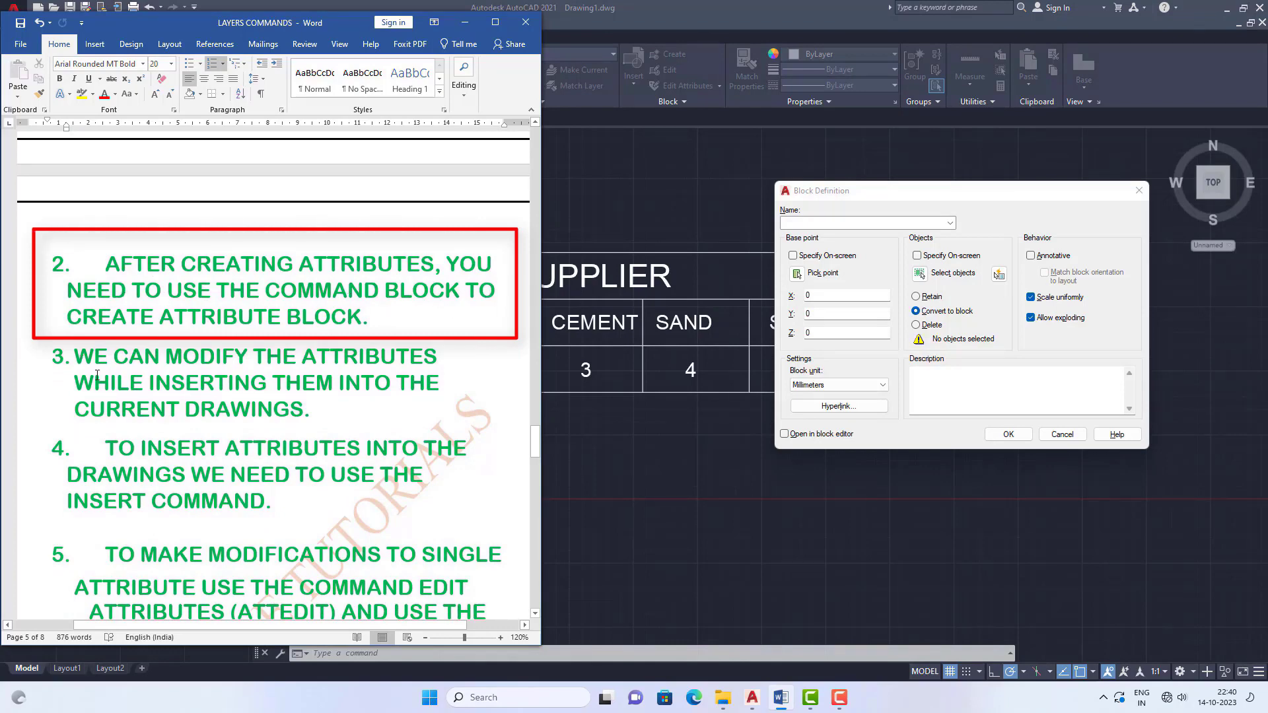
{"action": "left_click", "coordinate": [598, 473]}
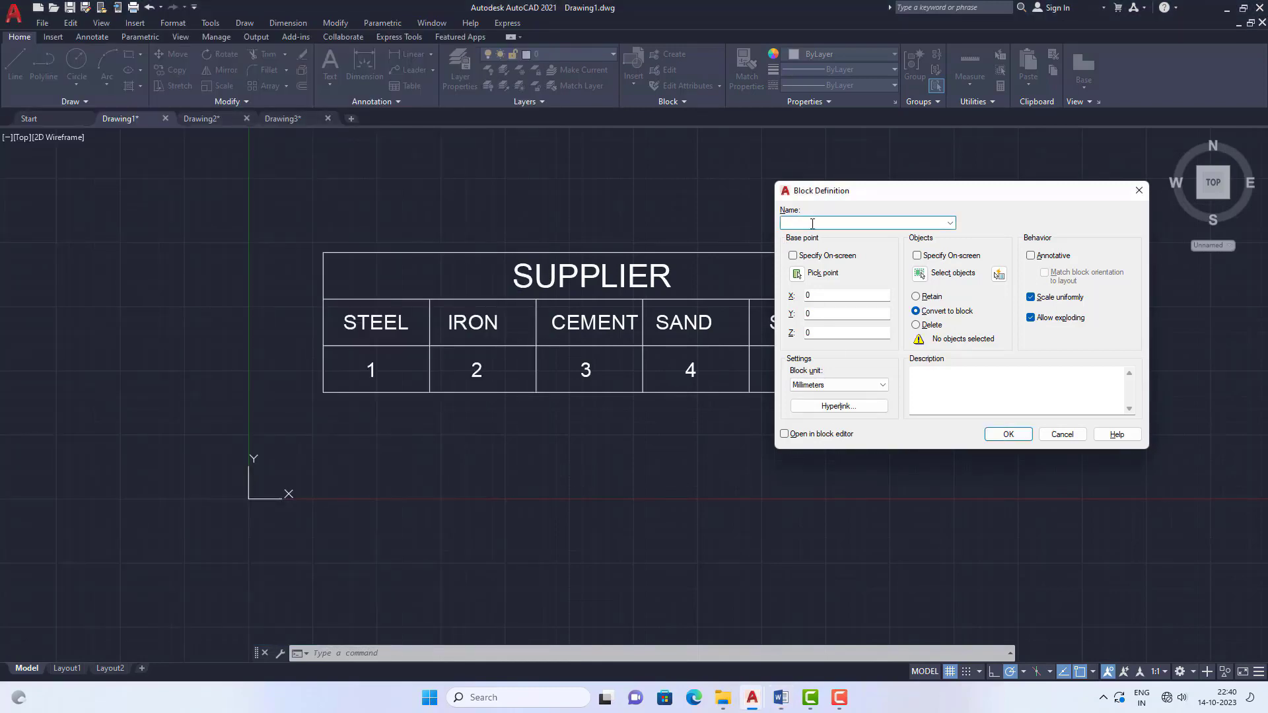
Name the block bom and set its base point at the table's lower-left corner.
{"action": "type", "text": "bom"}
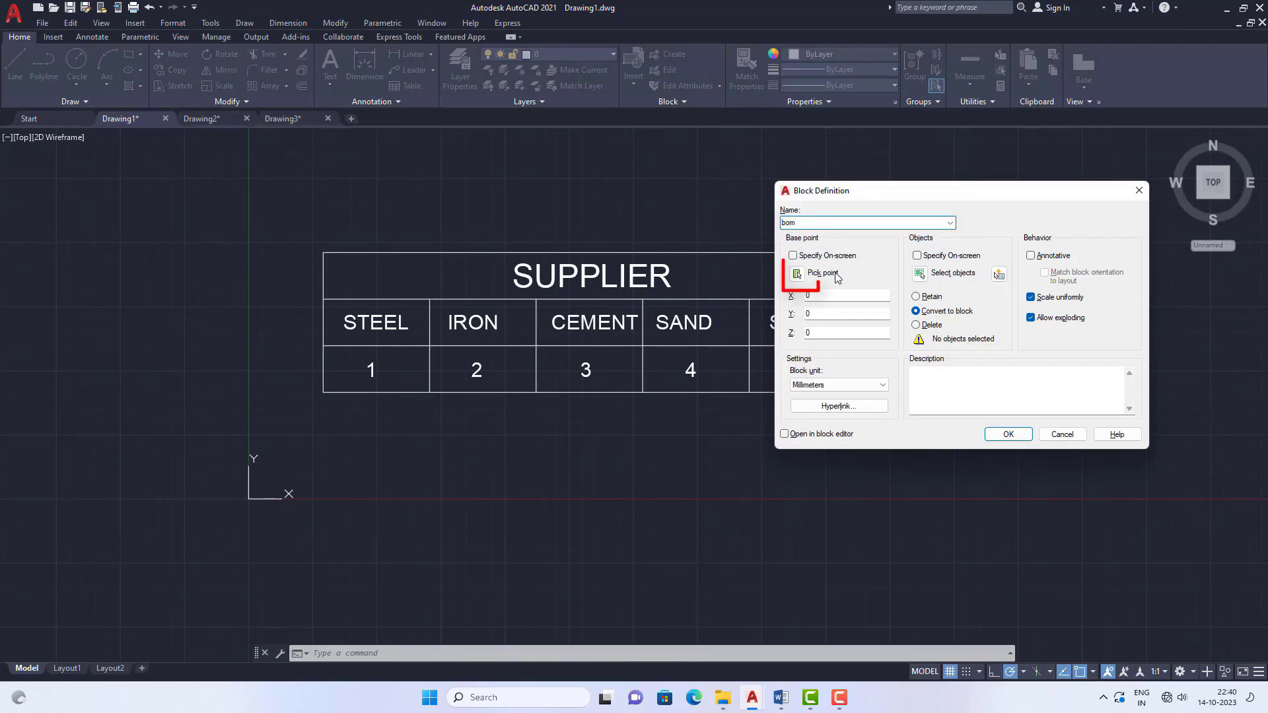
{"action": "left_click", "coordinate": [797, 274]}
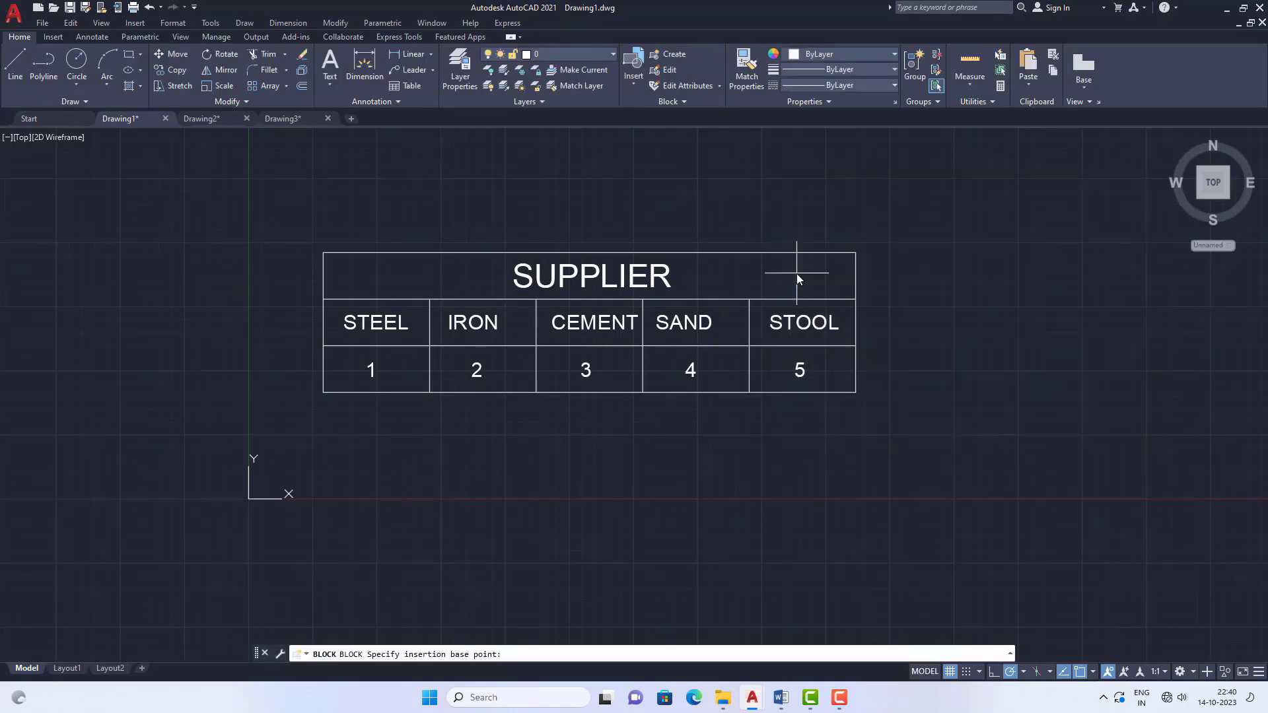
{"action": "left_click", "coordinate": [323, 392]}
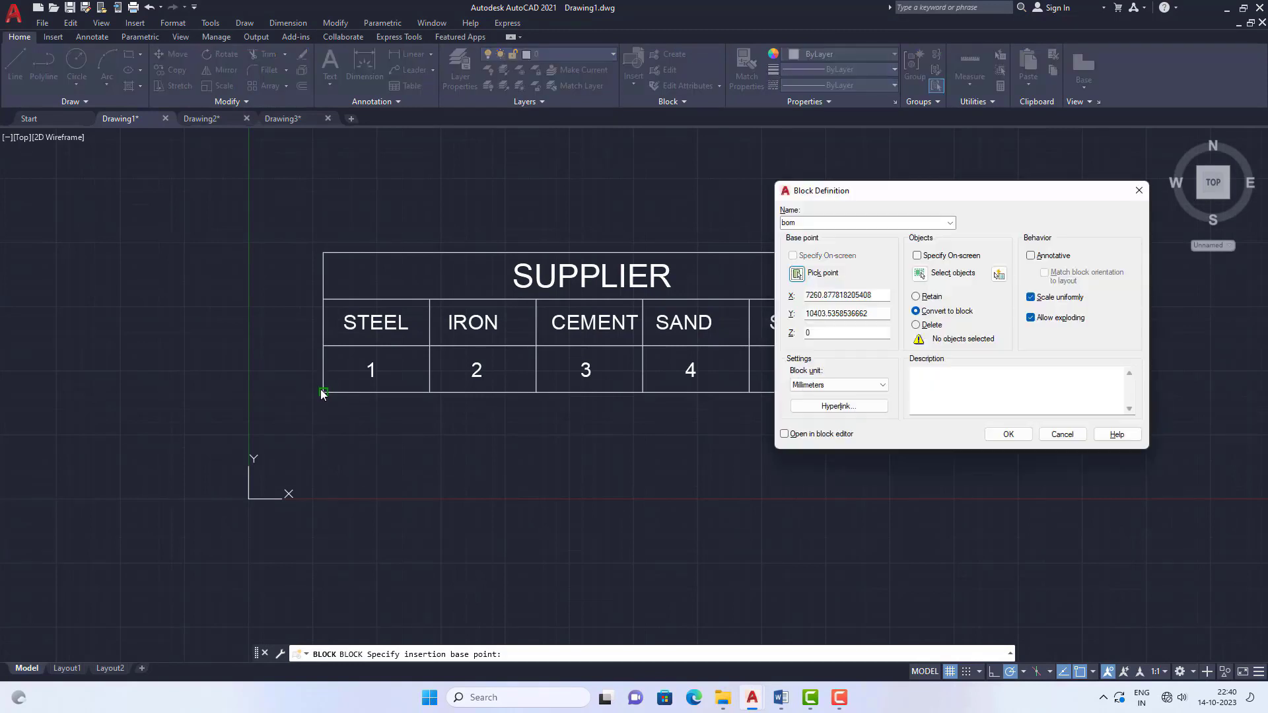
Select the whole table with all its attributes as the block's objects and create the block.
{"action": "left_click", "coordinate": [919, 275]}
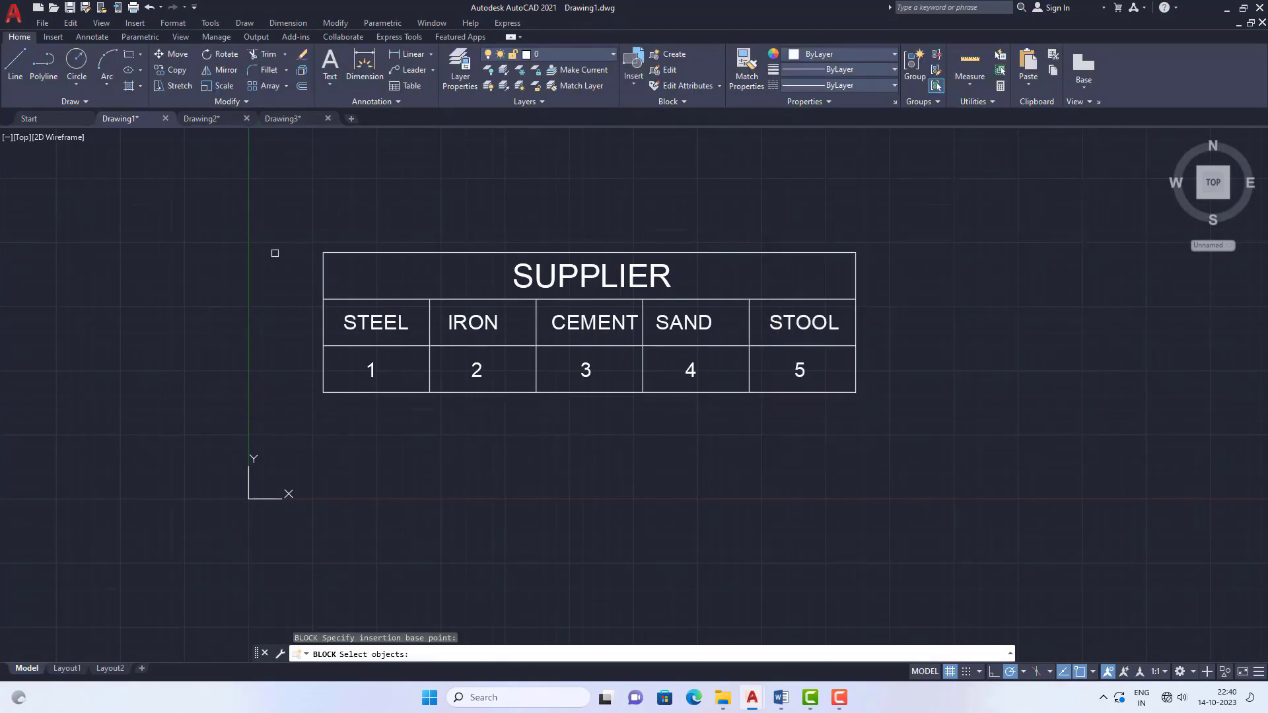
{"action": "left_click", "coordinate": [283, 215]}
{"action": "left_click", "coordinate": [940, 442]}
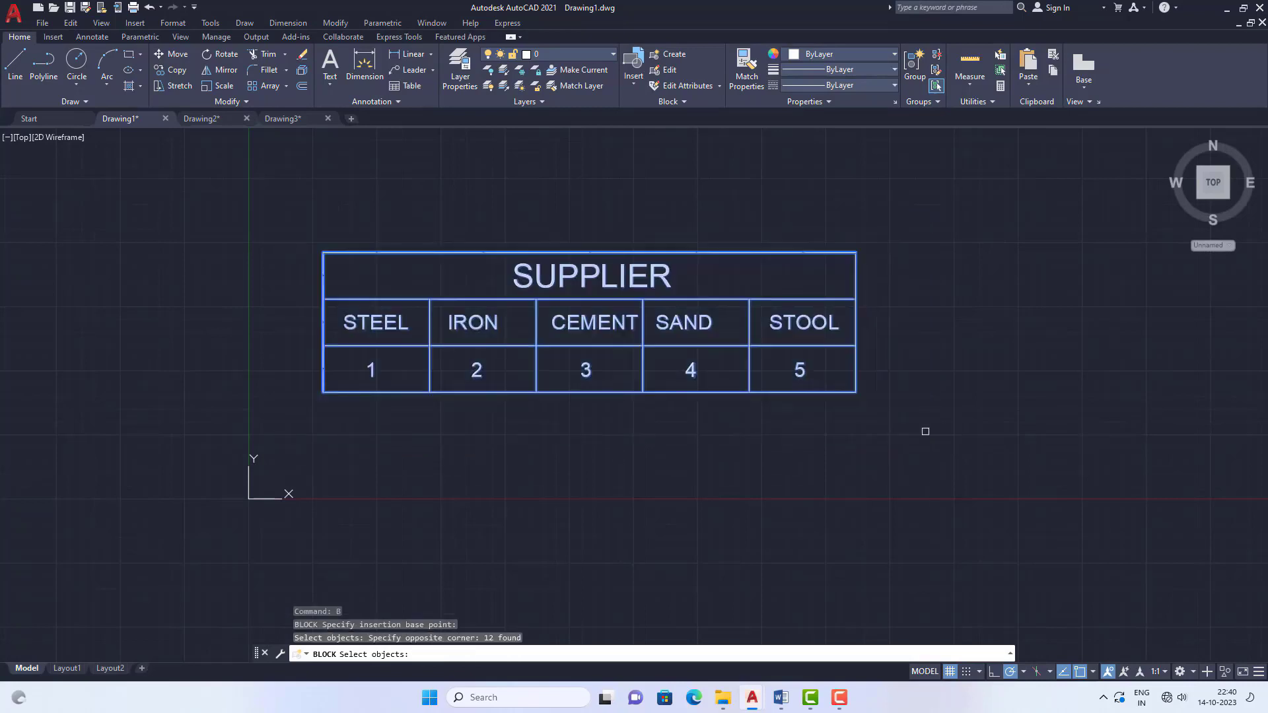
{"action": "key", "text": "Return"}
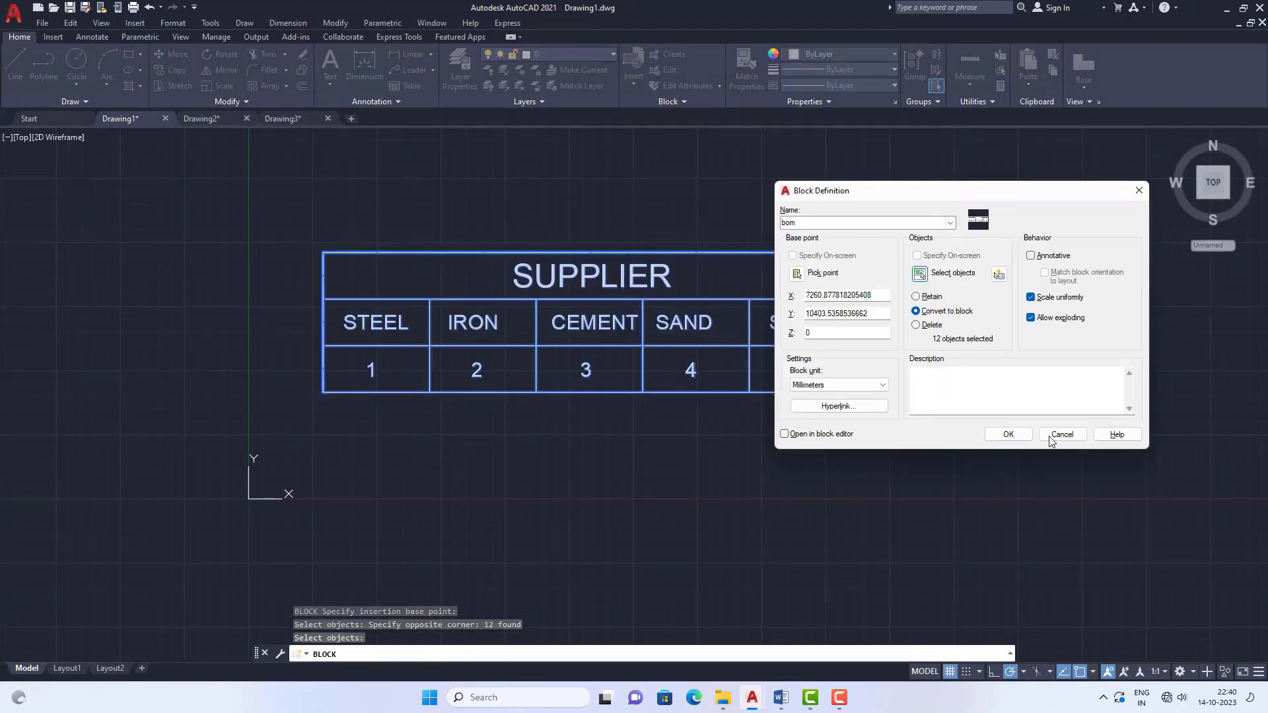
{"action": "left_click", "coordinate": [1018, 439]}
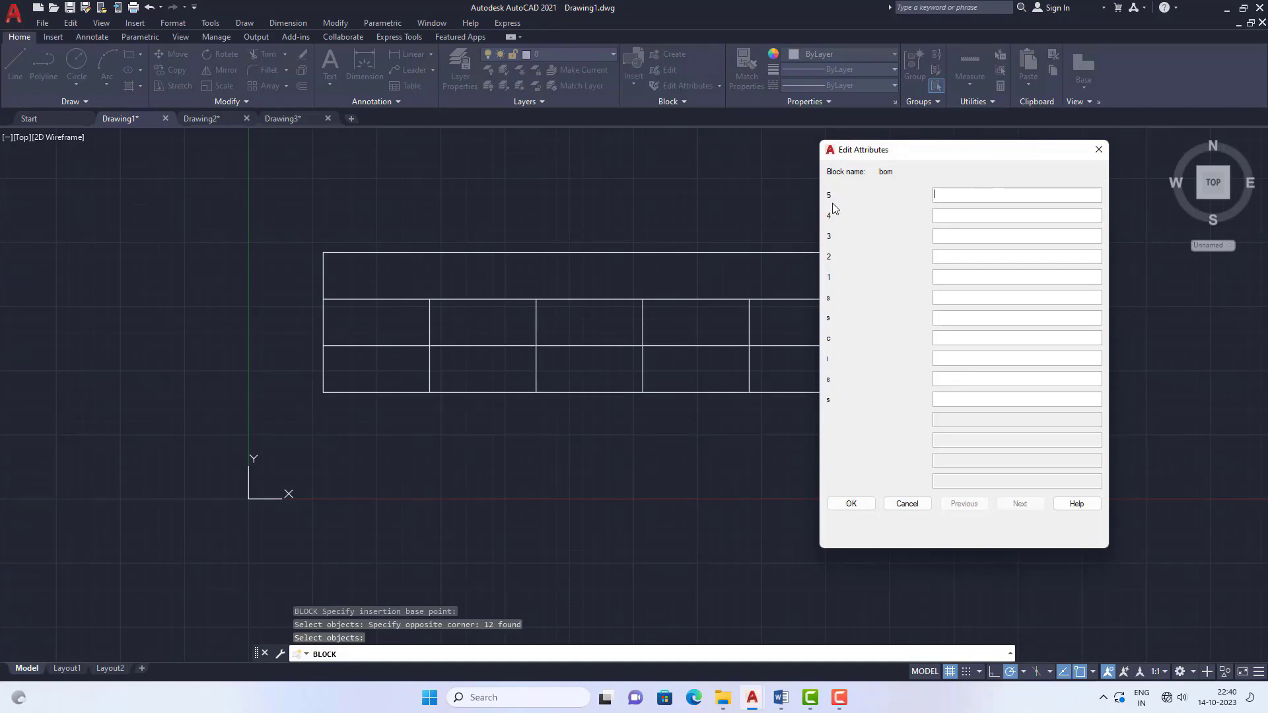
Fill in the block's title and heading attributes from left to right as supplier, steel, iron, cement, stool and str.
{"action": "left_click", "coordinate": [952, 399]}
{"action": "type", "text": "supplier"}
{"action": "left_click", "coordinate": [947, 337]}
{"action": "left_click", "coordinate": [941, 320]}
{"action": "type", "text": "stool"}
{"action": "left_click", "coordinate": [943, 299]}
{"action": "type", "text": "str"}
Fill in the attributes 1 to 5 with a, b, c, d and e and apply the attribute values.
{"action": "left_click", "coordinate": [948, 277]}
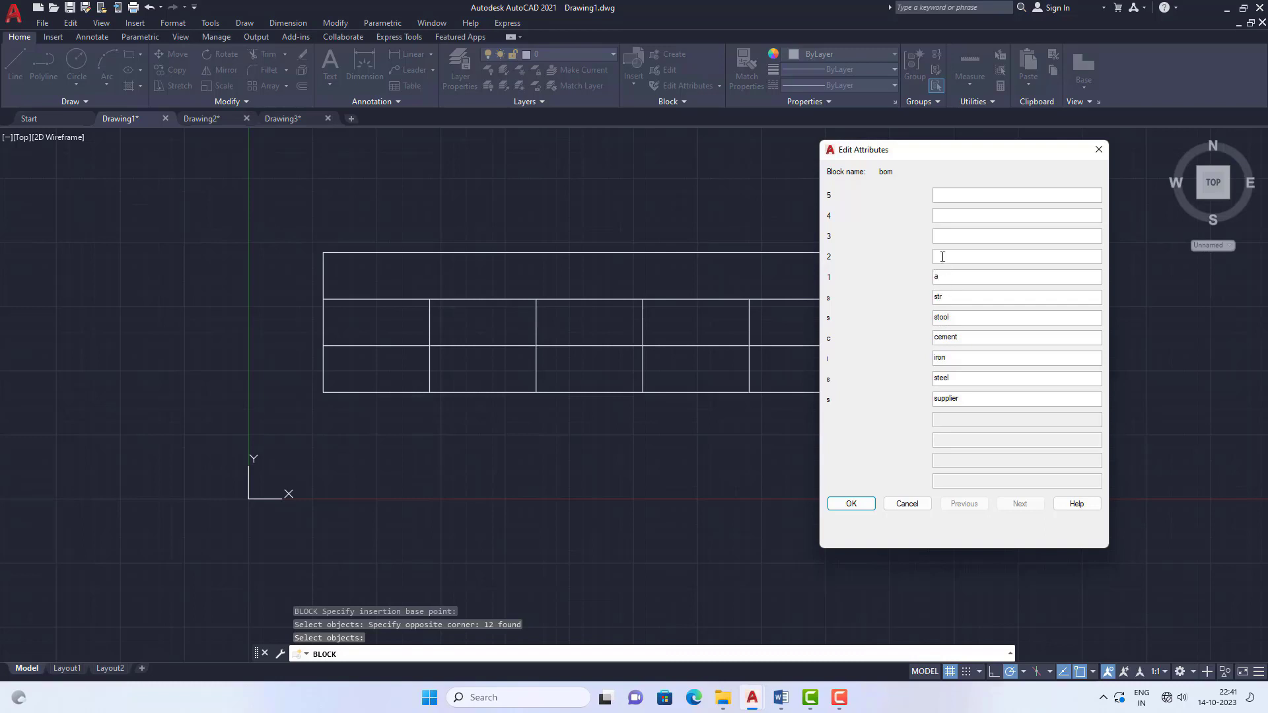
{"action": "type", "text": "b"}
{"action": "key", "text": "BackSpace"}
{"action": "type", "text": "d"}
{"action": "left_click", "coordinate": [848, 504]}
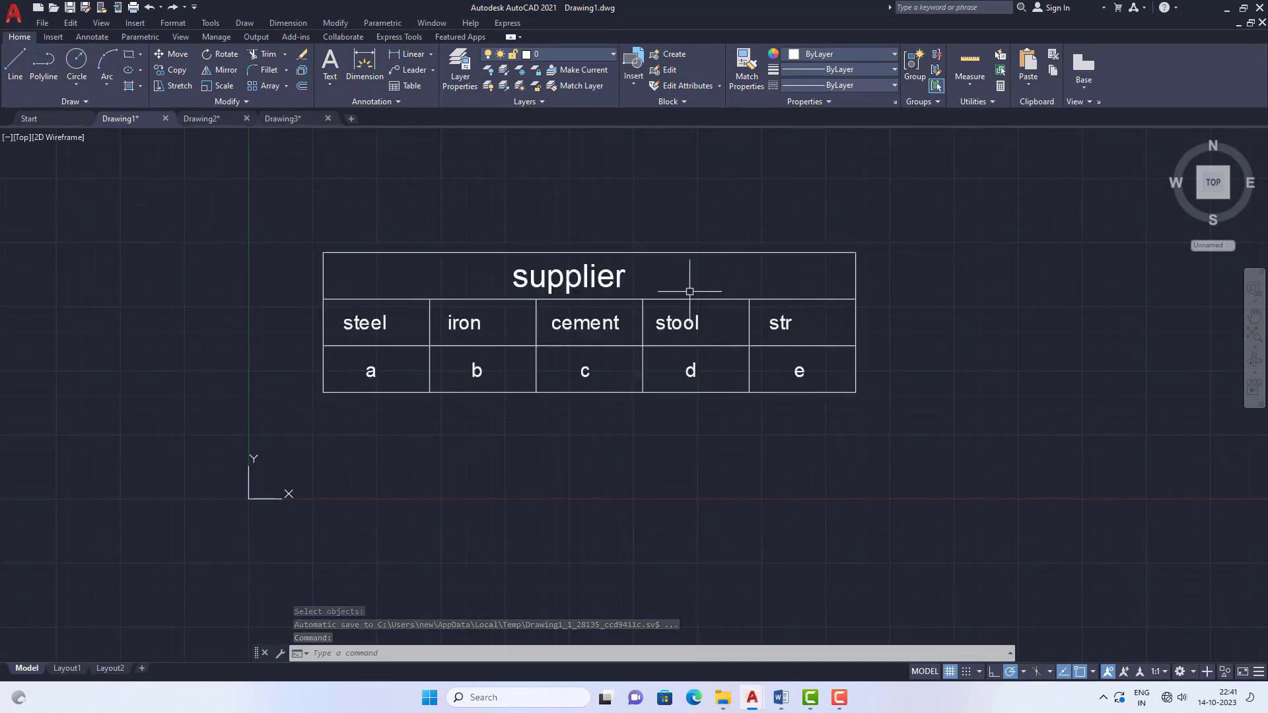
Copy the filled-in supplier table block from its lower-left corner to four places around the original.
{"action": "scroll", "coordinate": [264, 256], "scroll_direction": "down", "scroll_amount": 2}
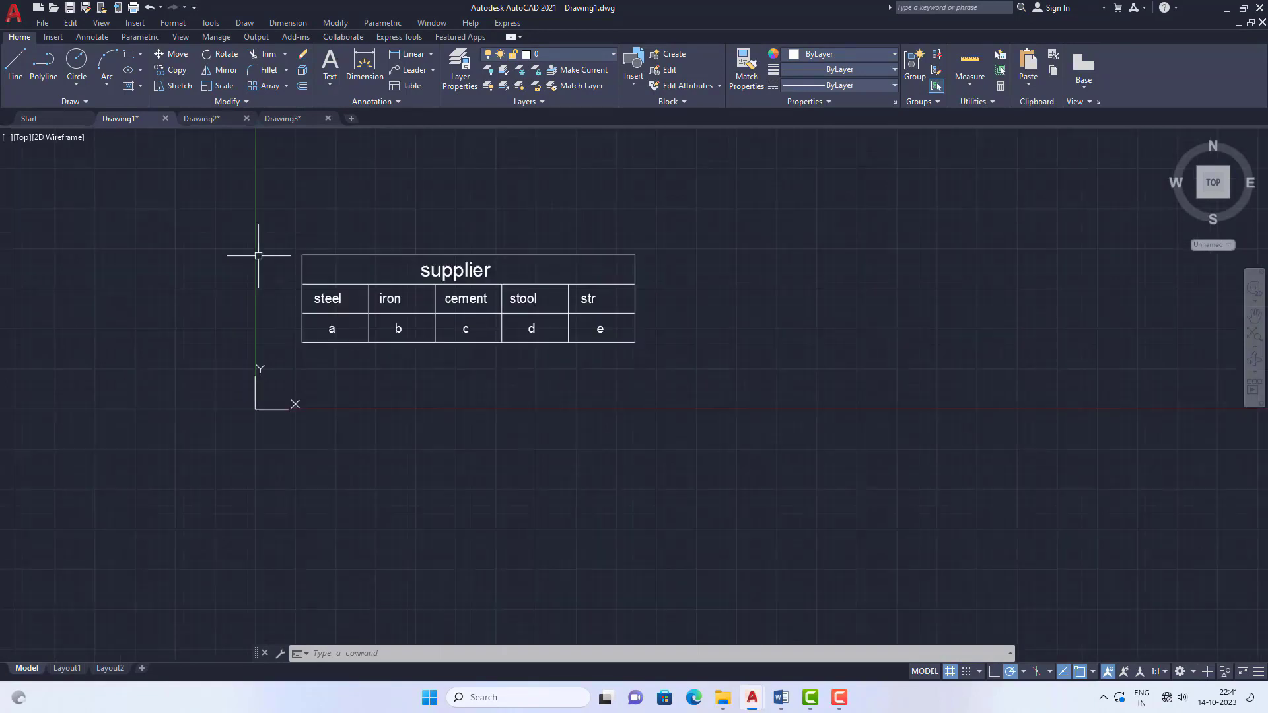
{"action": "scroll", "coordinate": [713, 258], "scroll_direction": "up", "scroll_amount": 2}
{"action": "scroll", "coordinate": [705, 274], "scroll_direction": "down", "scroll_amount": 2}
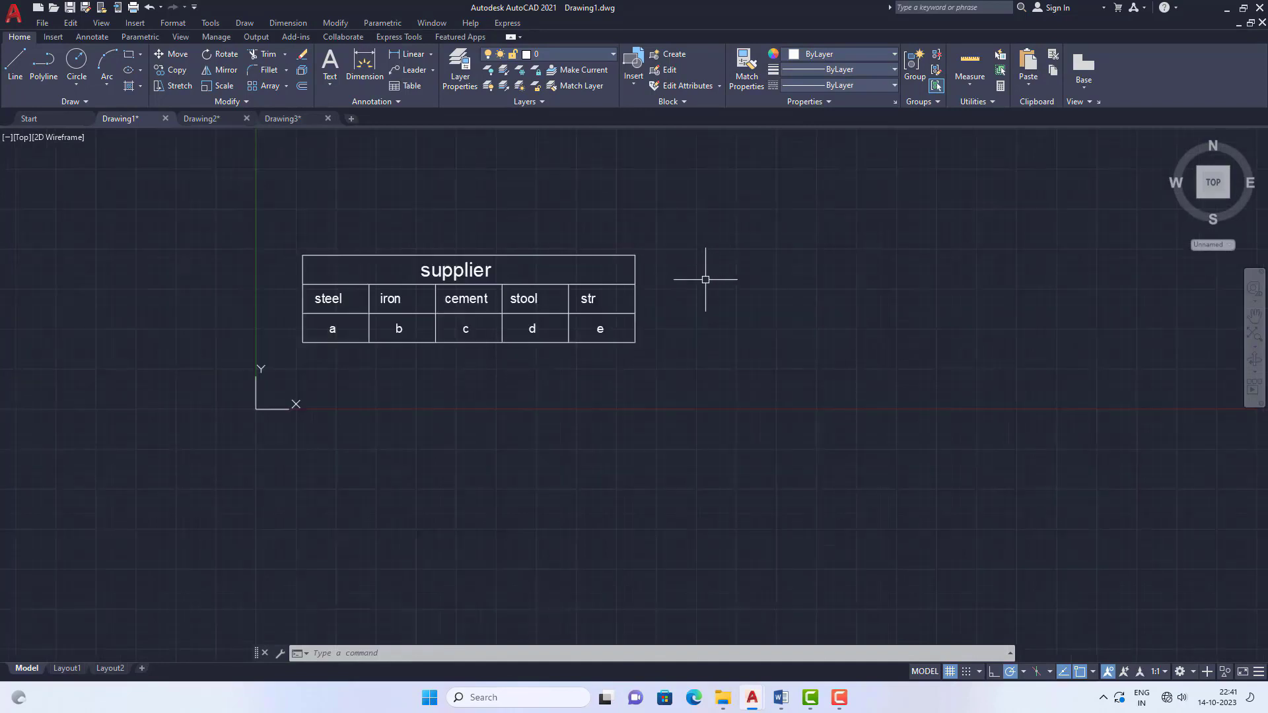
{"action": "left_click", "coordinate": [704, 371]}
{"action": "left_click", "coordinate": [279, 175]}
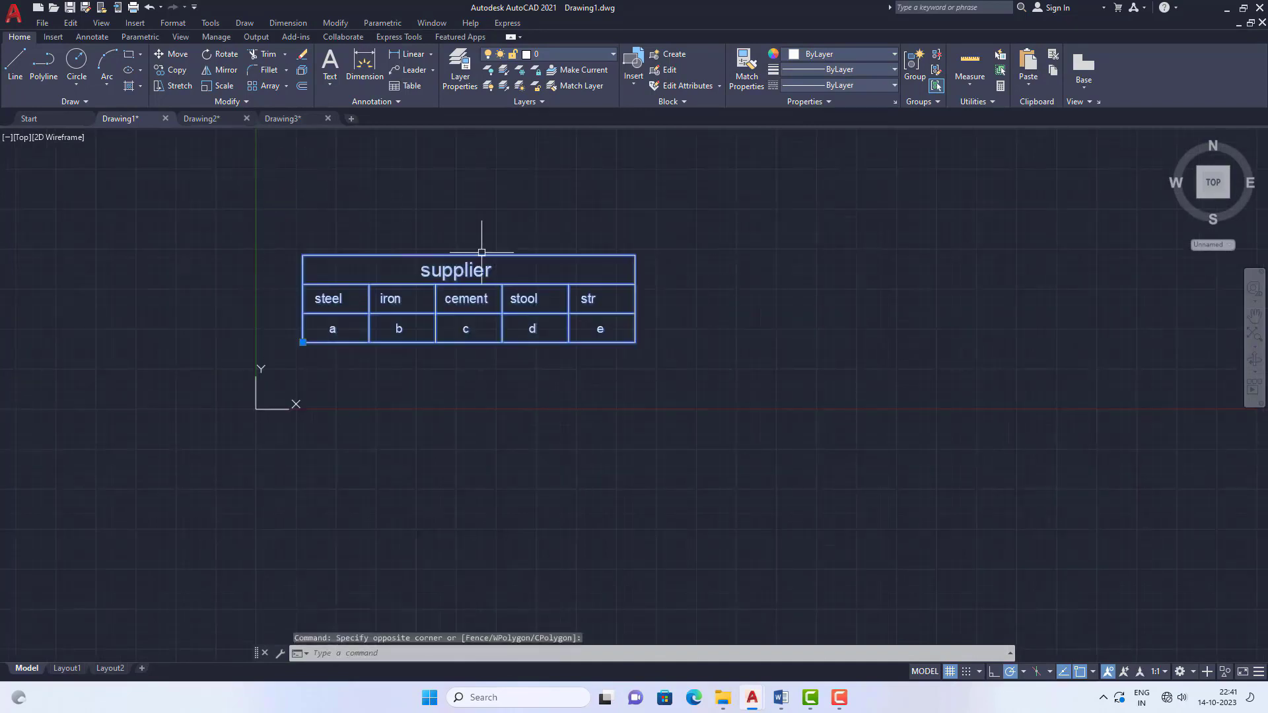
{"action": "left_click", "coordinate": [302, 342]}
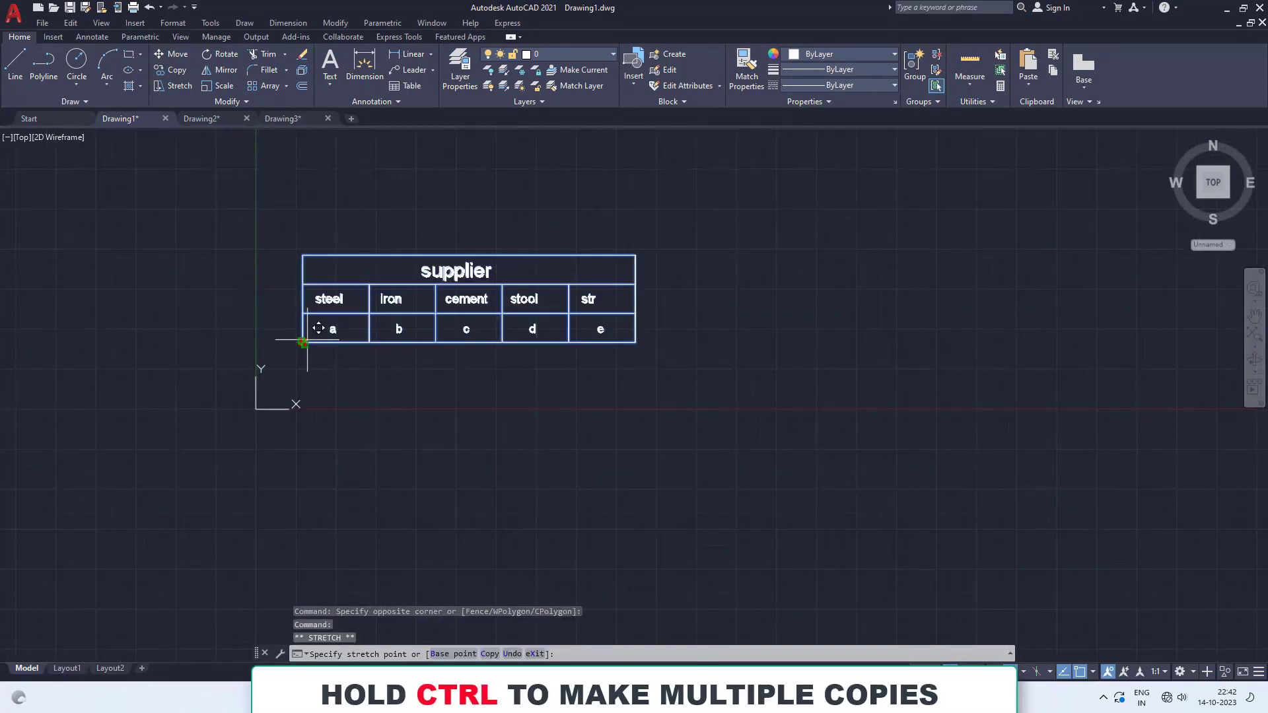
{"action": "left_click", "coordinate": [752, 290], "text": "ctrl"}
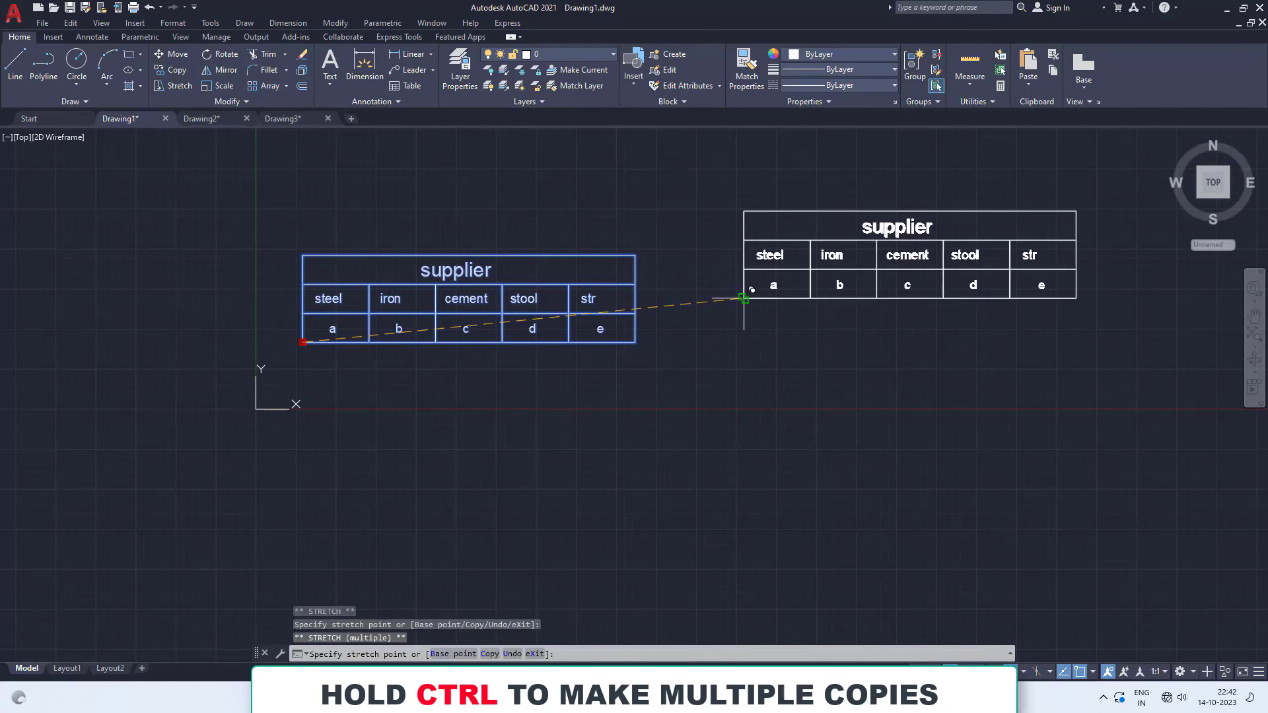
{"action": "left_click", "coordinate": [448, 486]}
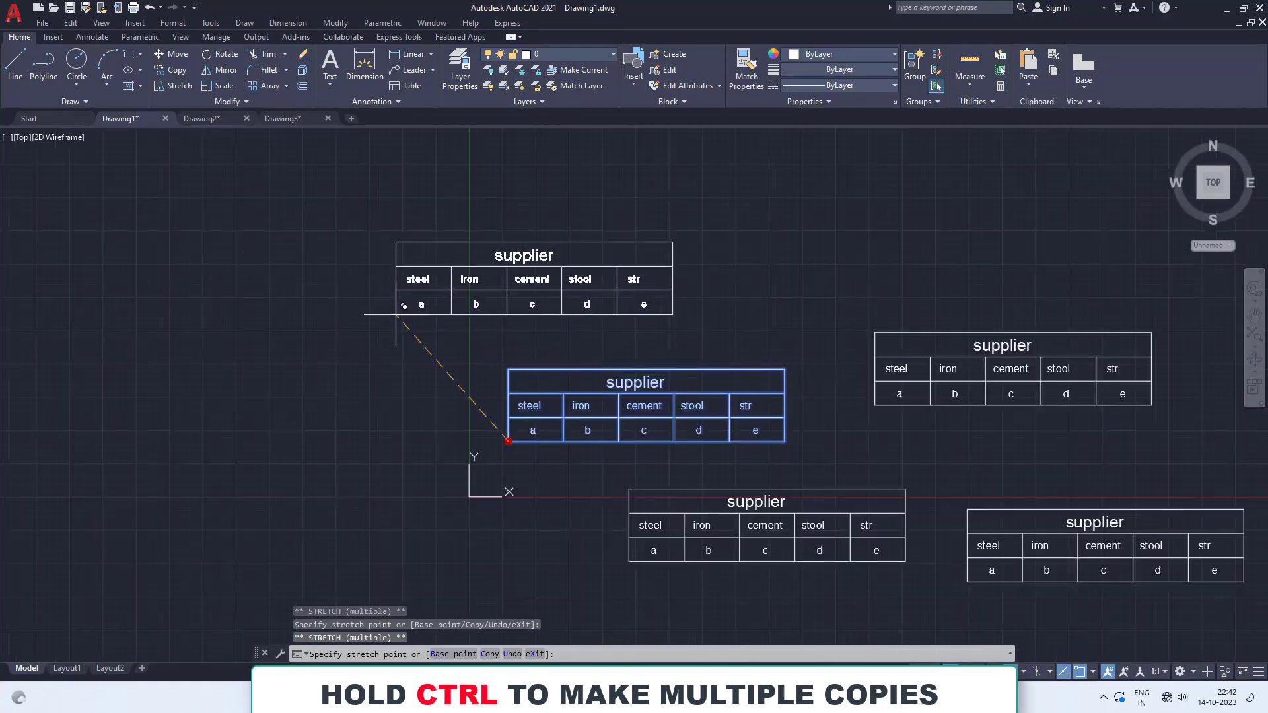
{"action": "scroll", "coordinate": [388, 317], "scroll_direction": "down", "scroll_amount": 1}
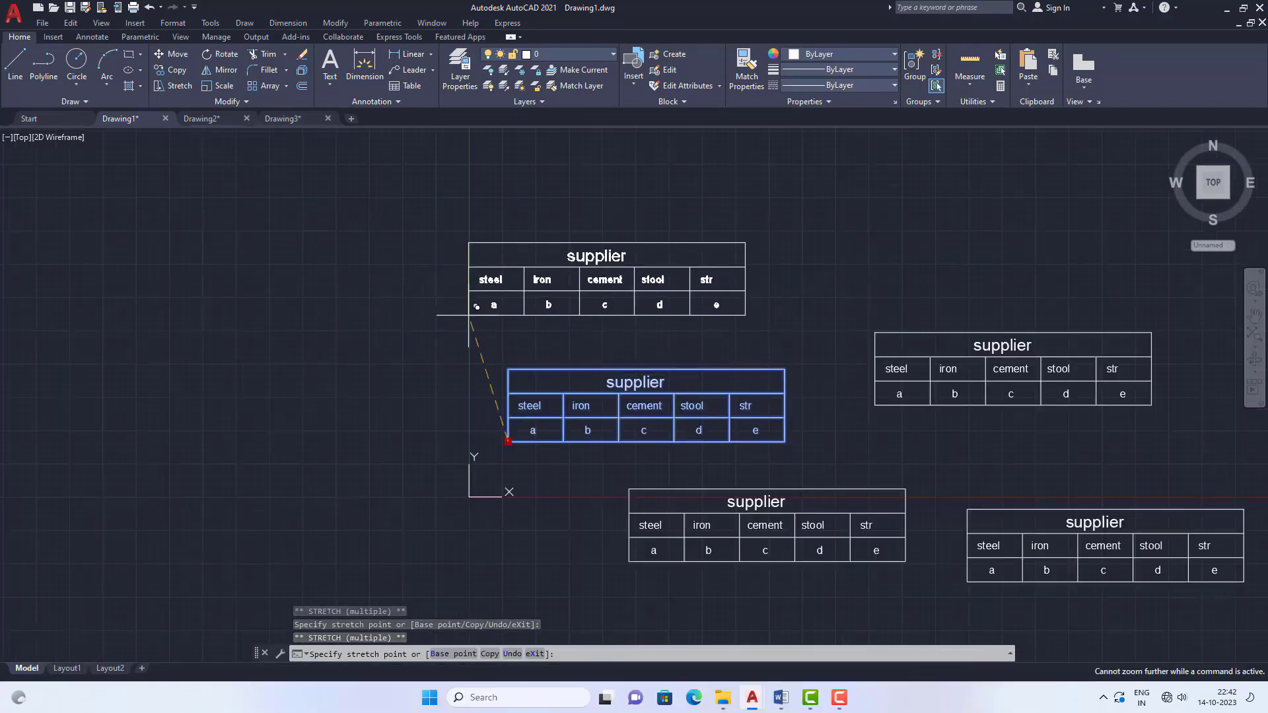
{"action": "key", "text": "Escape"}
{"action": "key", "text": "Escape"}
{"action": "scroll", "coordinate": [254, 292], "scroll_direction": "down", "scroll_amount": 4}
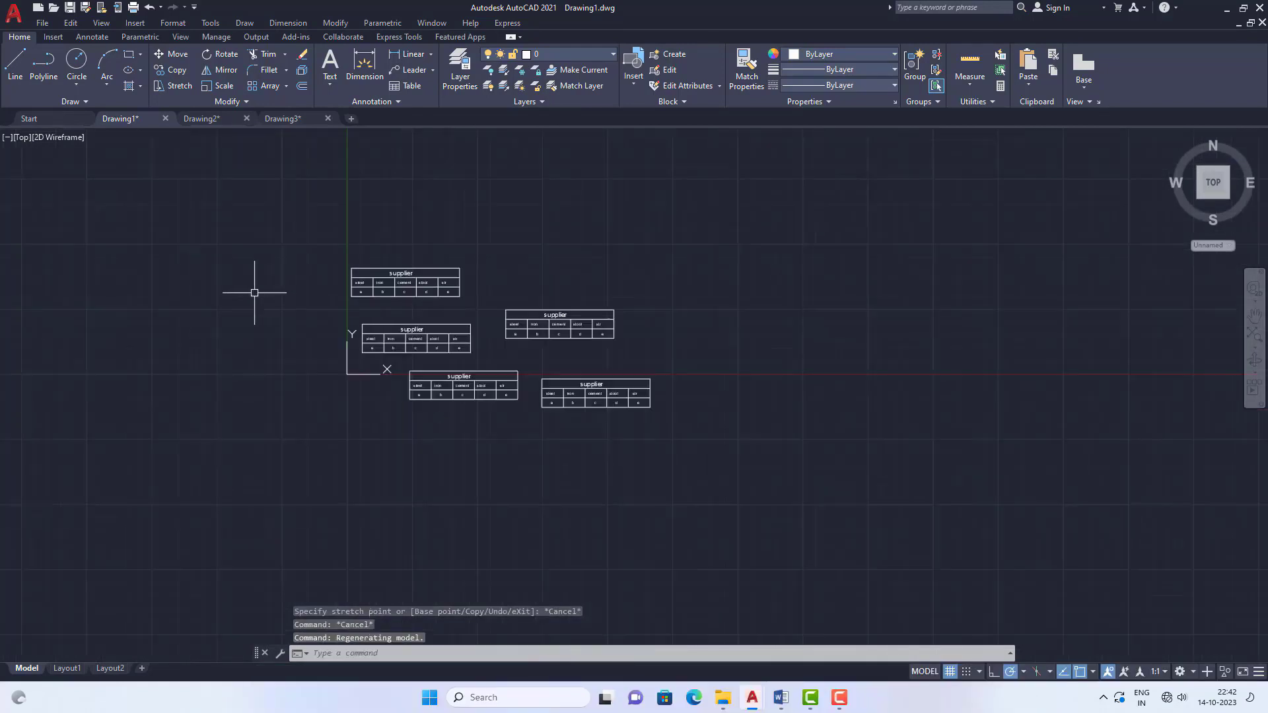
{"action": "scroll", "coordinate": [255, 293], "scroll_direction": "down", "scroll_amount": 2}
{"action": "scroll", "coordinate": [436, 324], "scroll_direction": "up", "scroll_amount": 4}
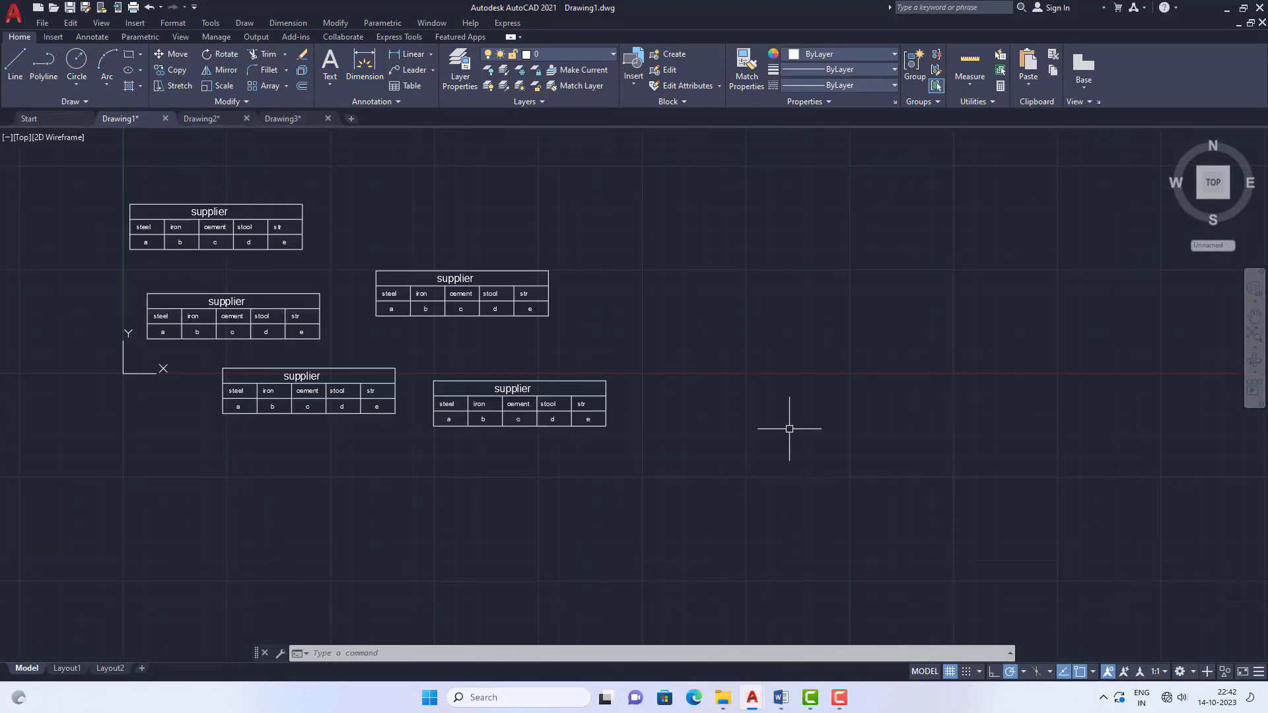
Insert the recent block bom in the empty area above and to the right of the supplier tables.
{"action": "left_click", "coordinate": [384, 654]}
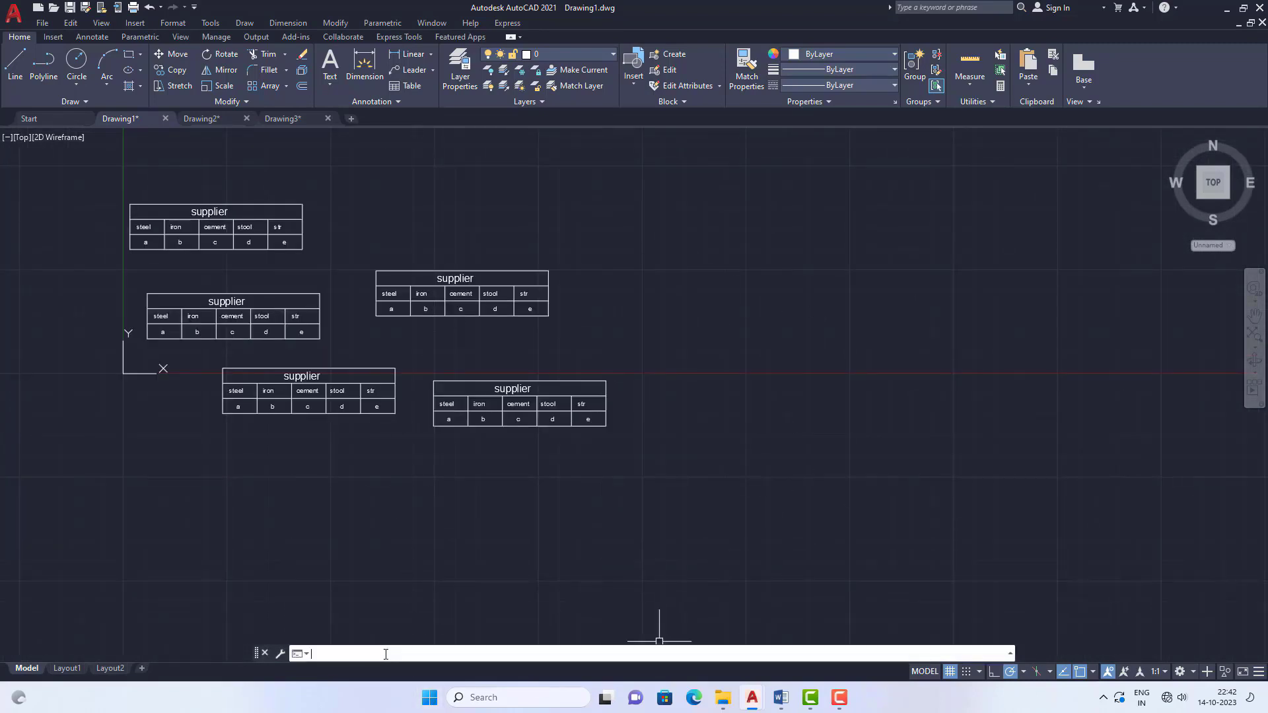
{"action": "type", "text": "i"}
{"action": "key", "text": "Return"}
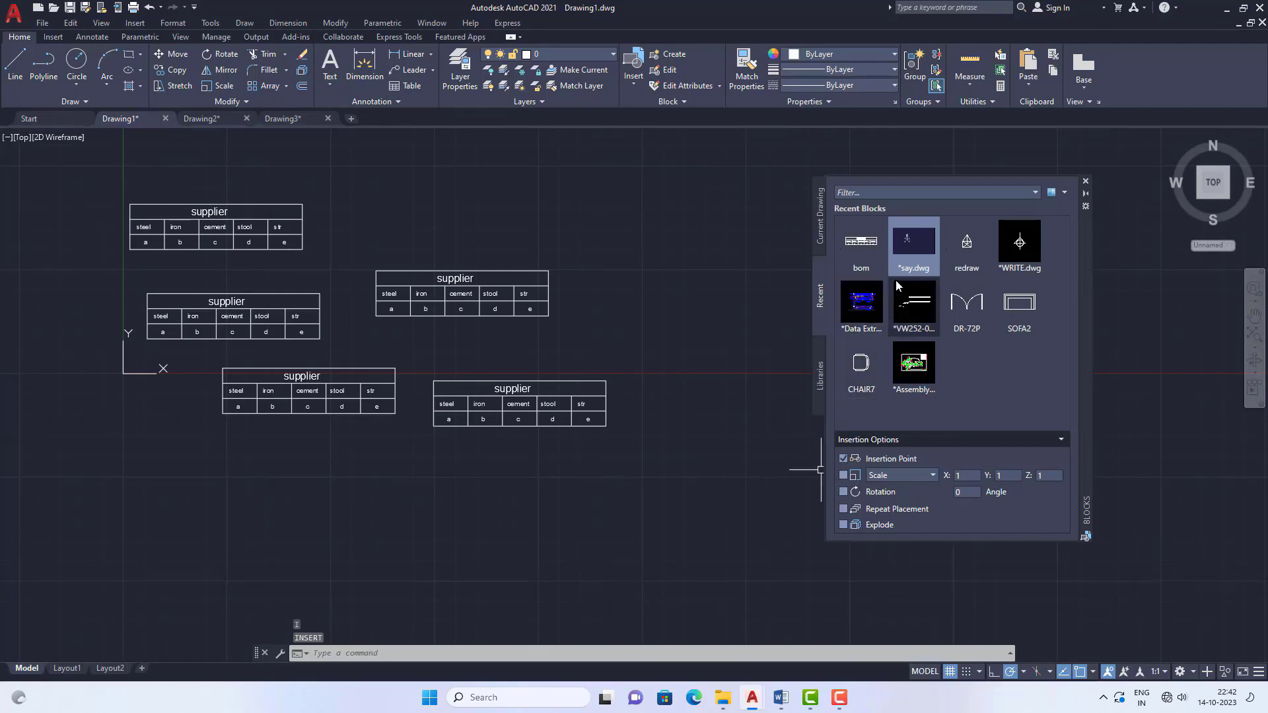
{"action": "mouse_move", "coordinate": [856, 273]}
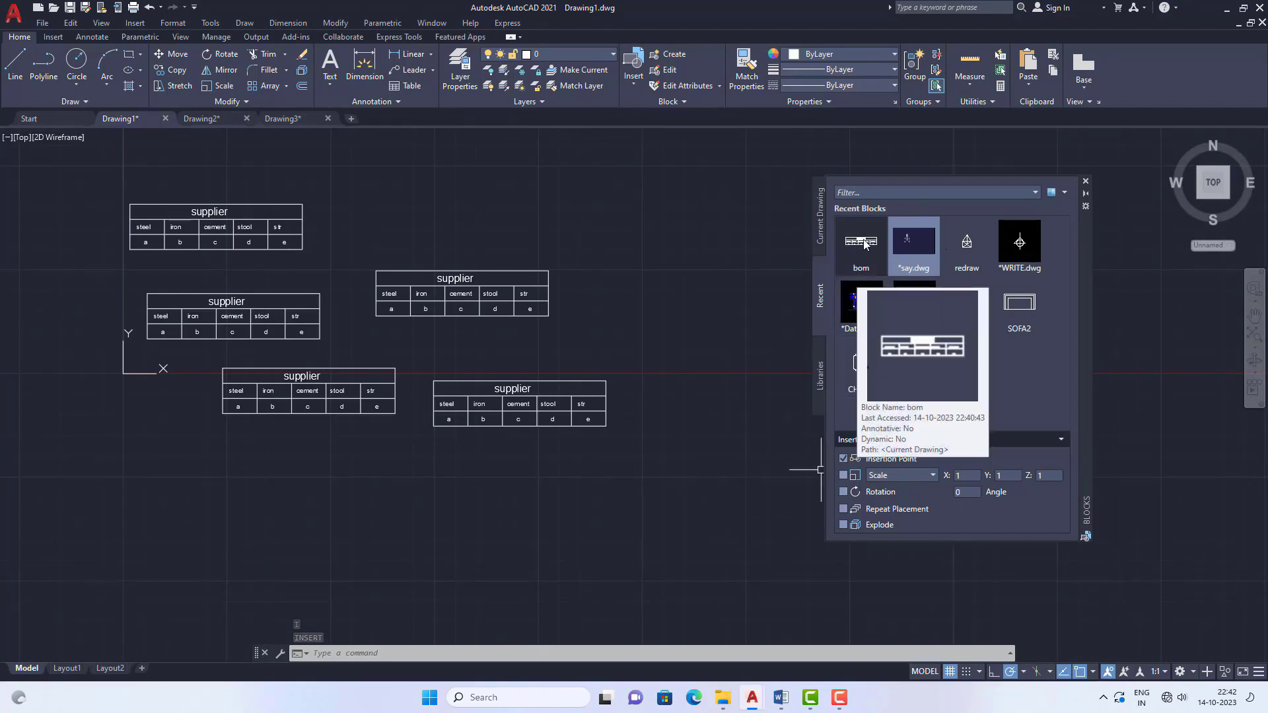
{"action": "left_click", "coordinate": [863, 244]}
{"action": "scroll", "coordinate": [667, 360], "scroll_direction": "down", "scroll_amount": 3}
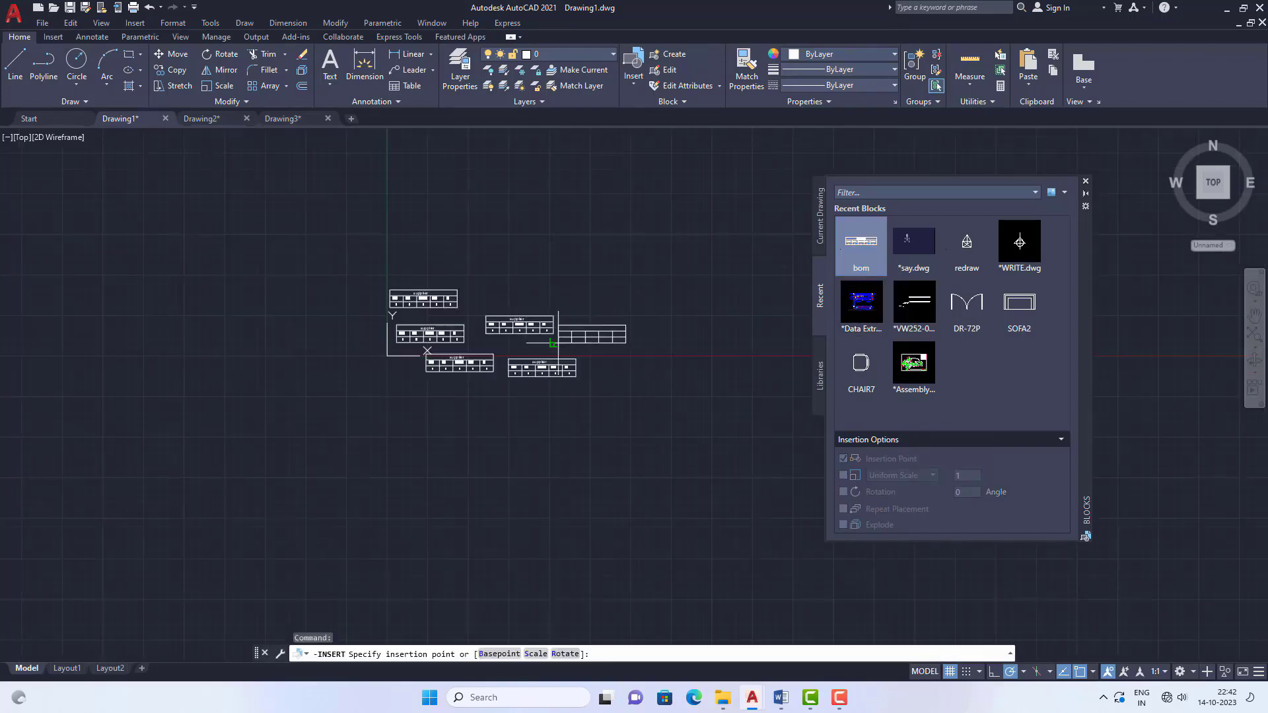
{"action": "scroll", "coordinate": [678, 329], "scroll_direction": "up", "scroll_amount": 2}
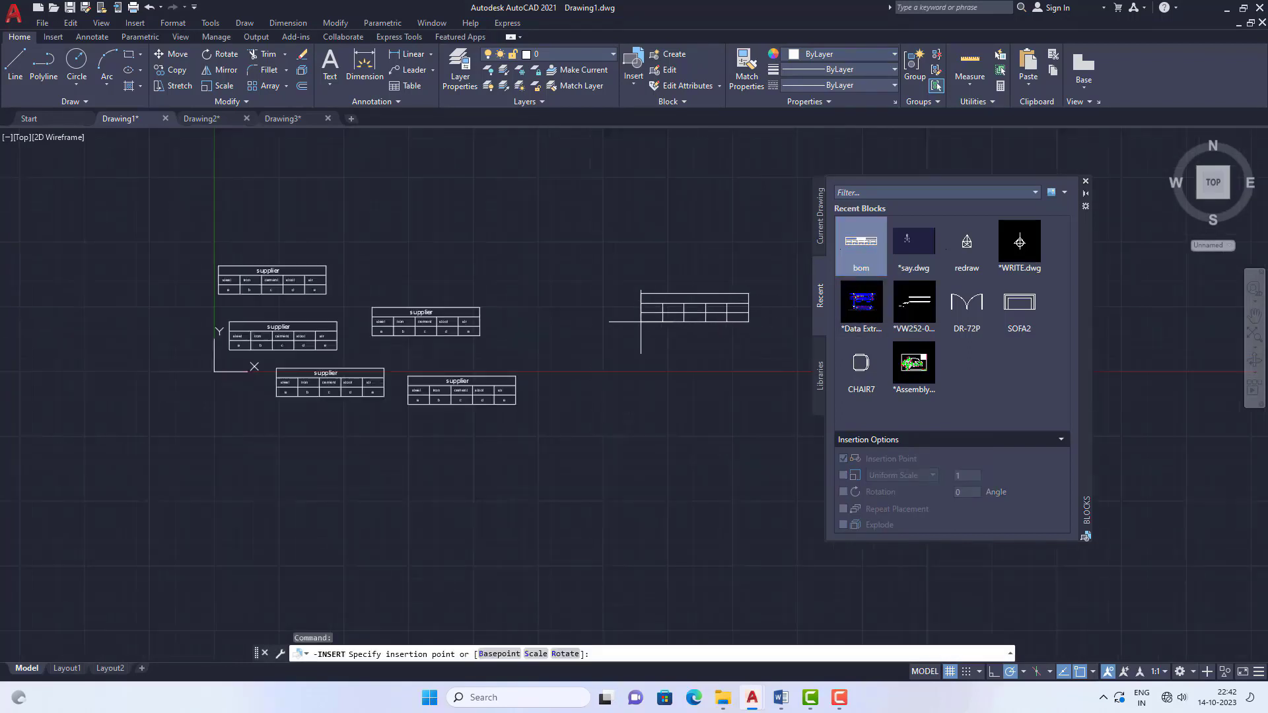
{"action": "scroll", "coordinate": [598, 320], "scroll_direction": "down", "scroll_amount": 2}
{"action": "scroll", "coordinate": [577, 269], "scroll_direction": "up", "scroll_amount": 2}
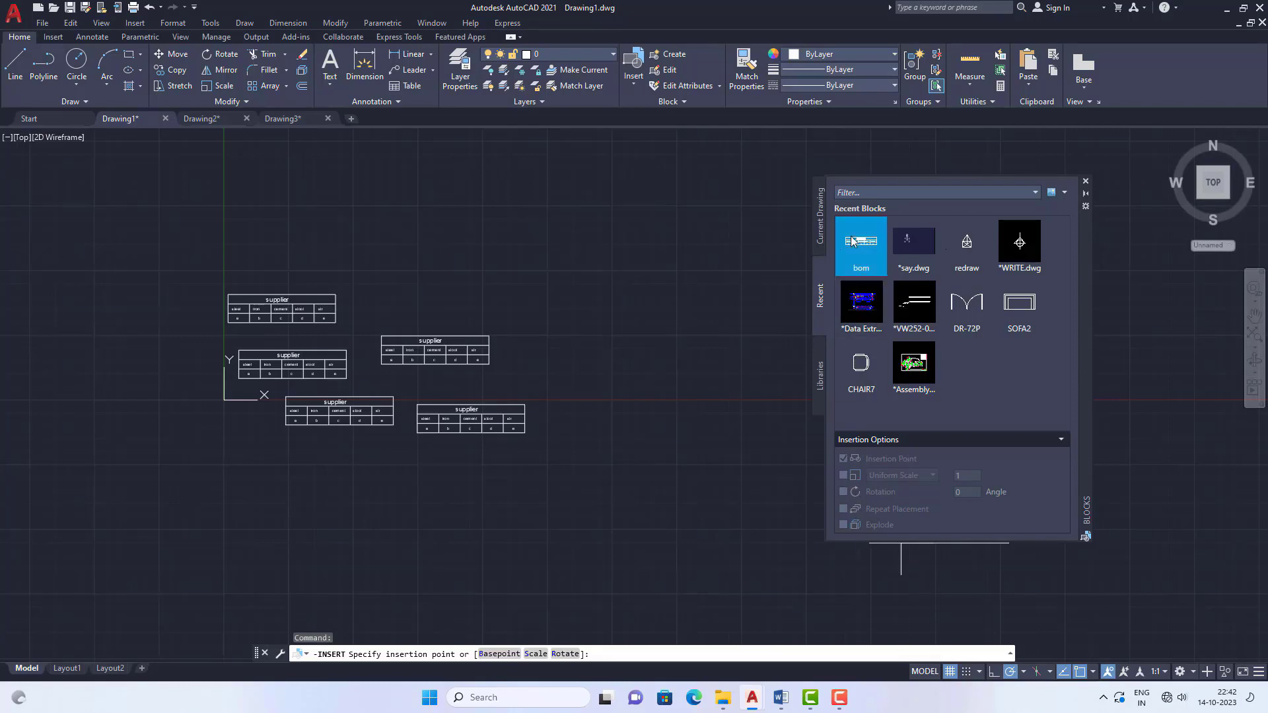
{"action": "left_click", "coordinate": [533, 234]}
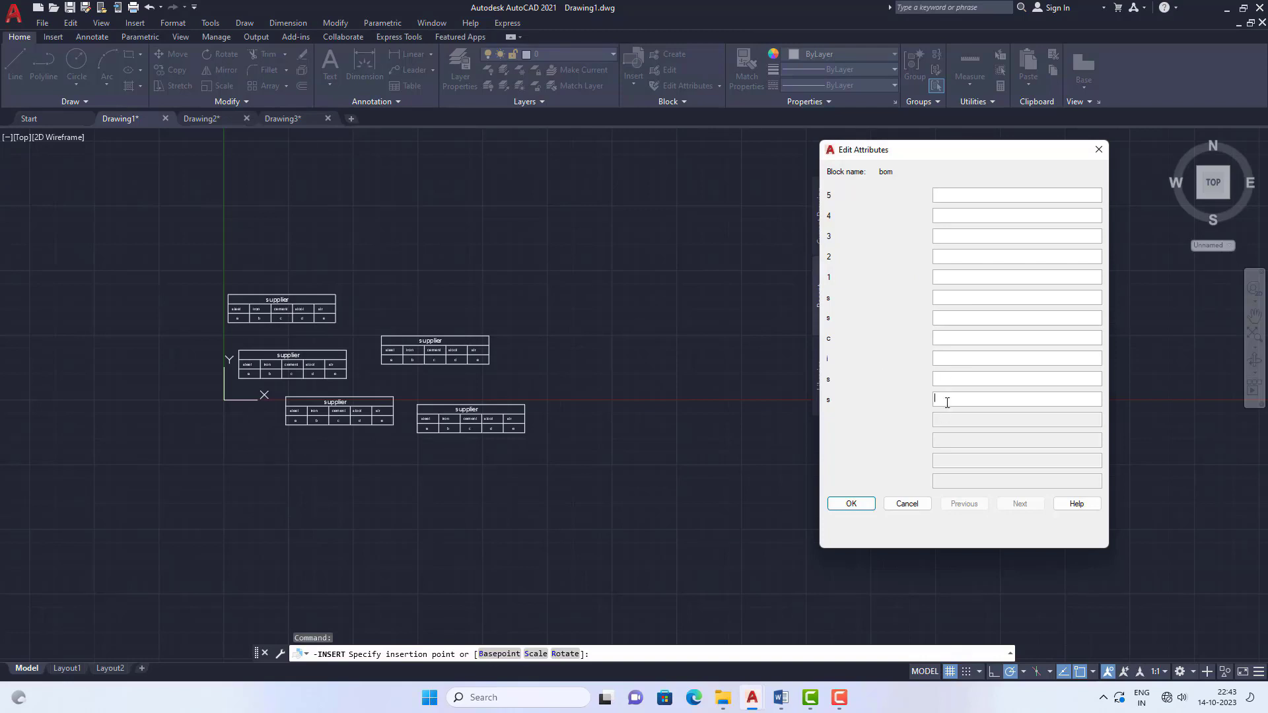
Fill in the title as fdsf, headings as dfads, dfasd, dsfdas, dsfads, sdfads and attributes 1 to 5 as dsfads, dfsas, a, as, aa.
{"action": "type", "text": "fdsf"}
{"action": "left_click", "coordinate": [942, 376]}
{"action": "type", "text": "dfads"}
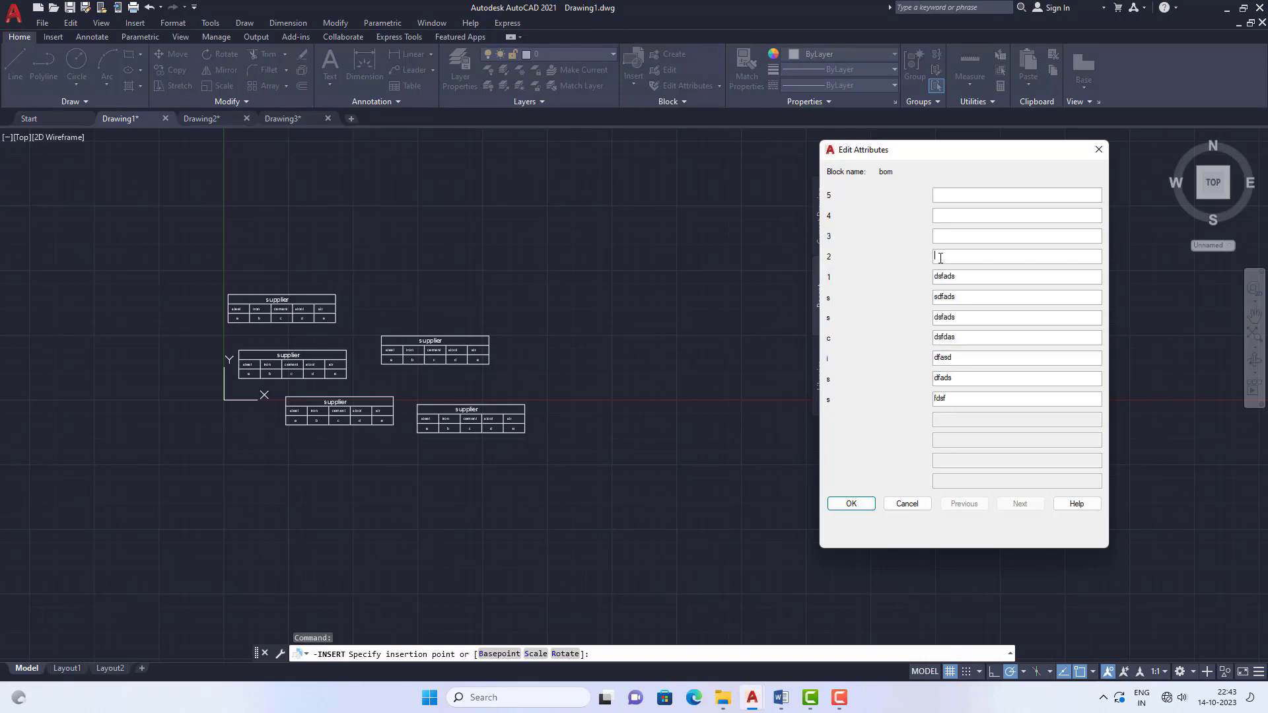
{"action": "type", "text": "dfsas"}
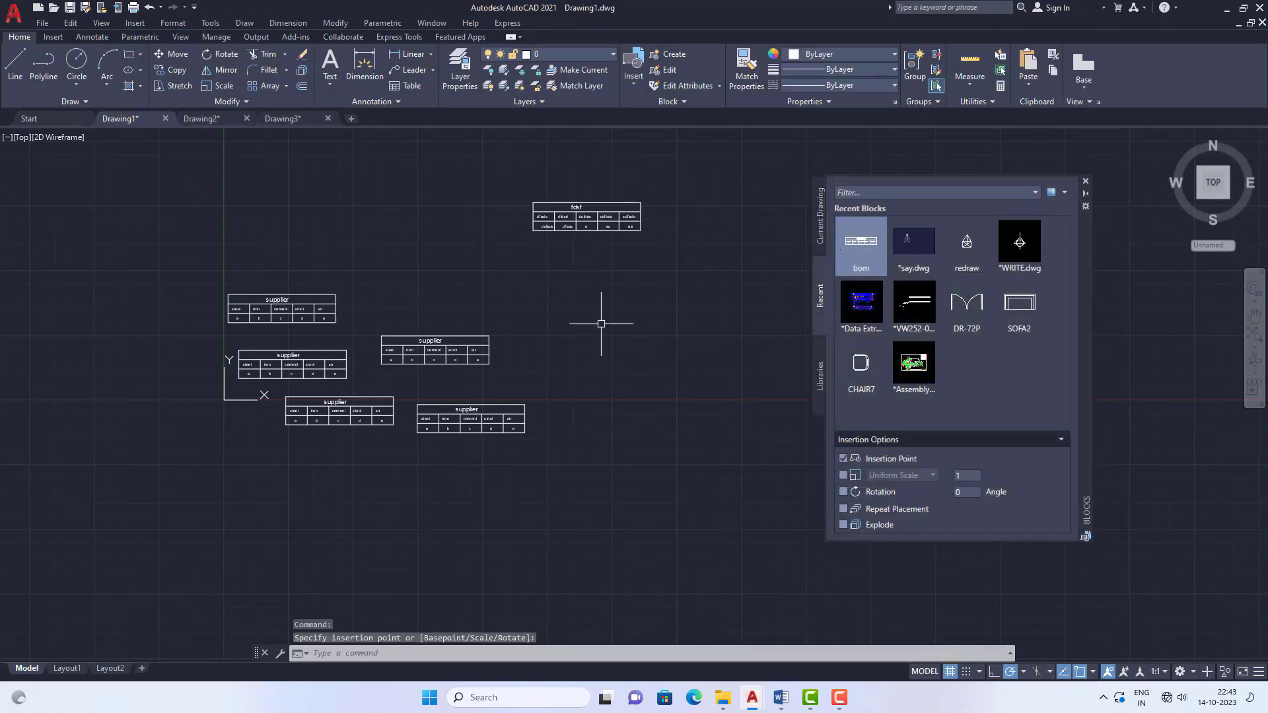
{"action": "scroll", "coordinate": [598, 205], "scroll_direction": "up", "scroll_amount": 3}
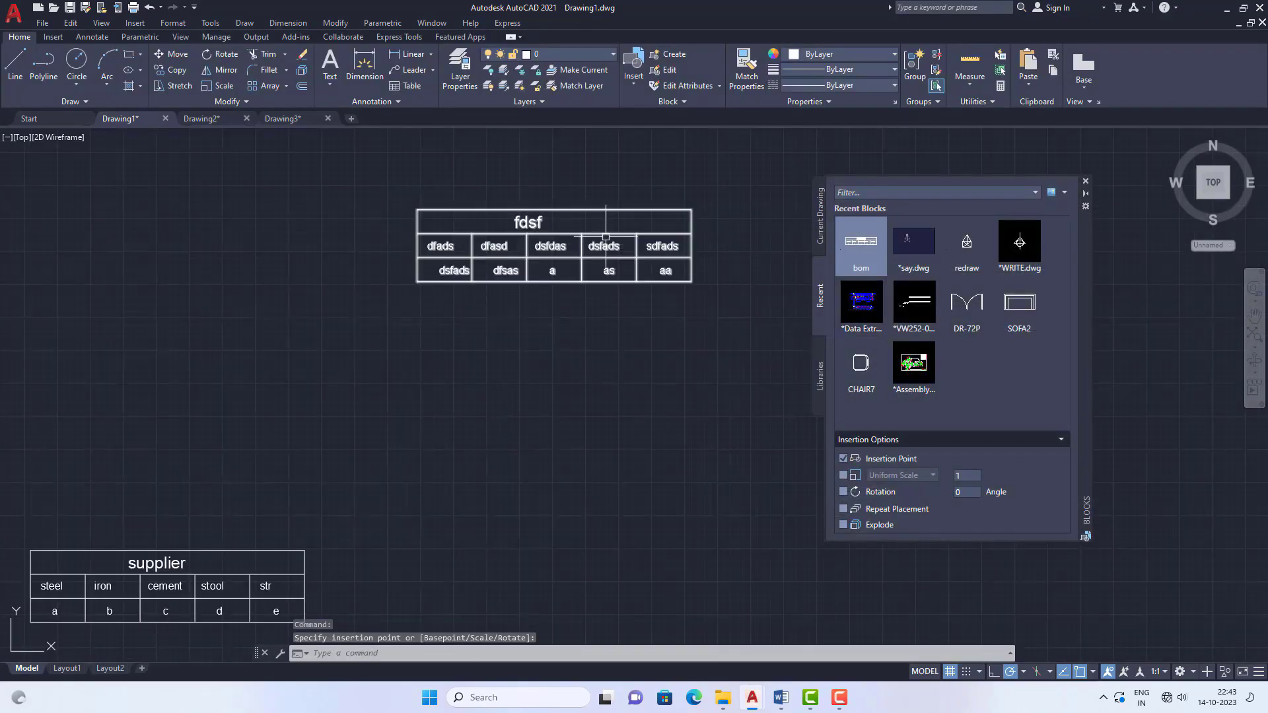
{"action": "scroll", "coordinate": [810, 344], "scroll_direction": "up", "scroll_amount": 4}
{"action": "left_click", "coordinate": [810, 346]}
{"action": "scroll", "coordinate": [255, 260], "scroll_direction": "down", "scroll_amount": 2}
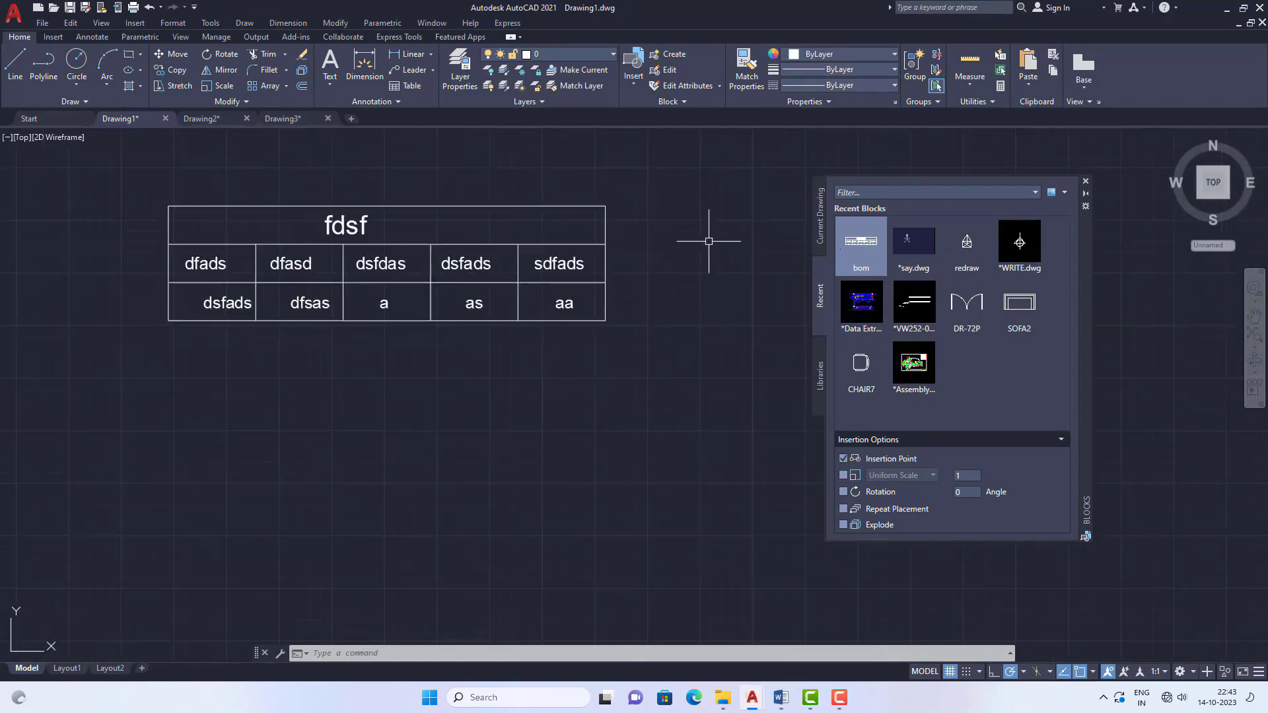
Insert another bom block below the fdsf table and fill in its title and headings as aasda, asd, dsfd, sad, as and as.
{"action": "left_click", "coordinate": [862, 244]}
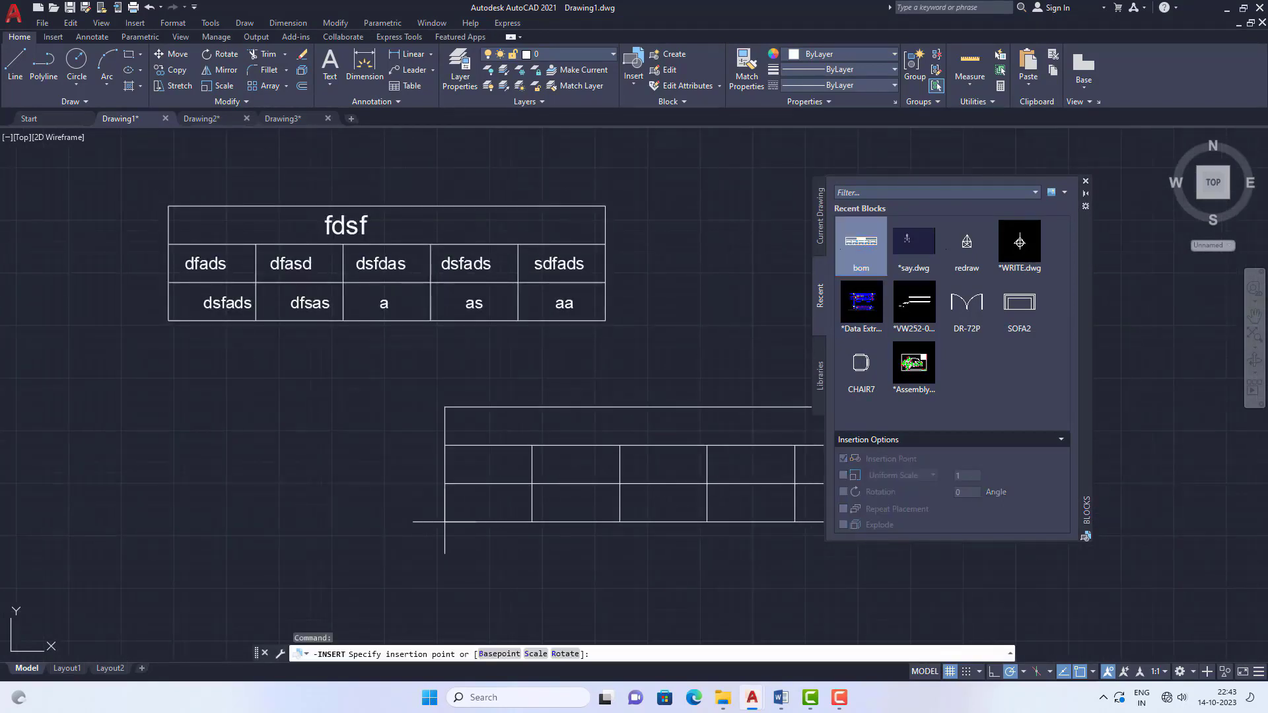
{"action": "left_click", "coordinate": [197, 520]}
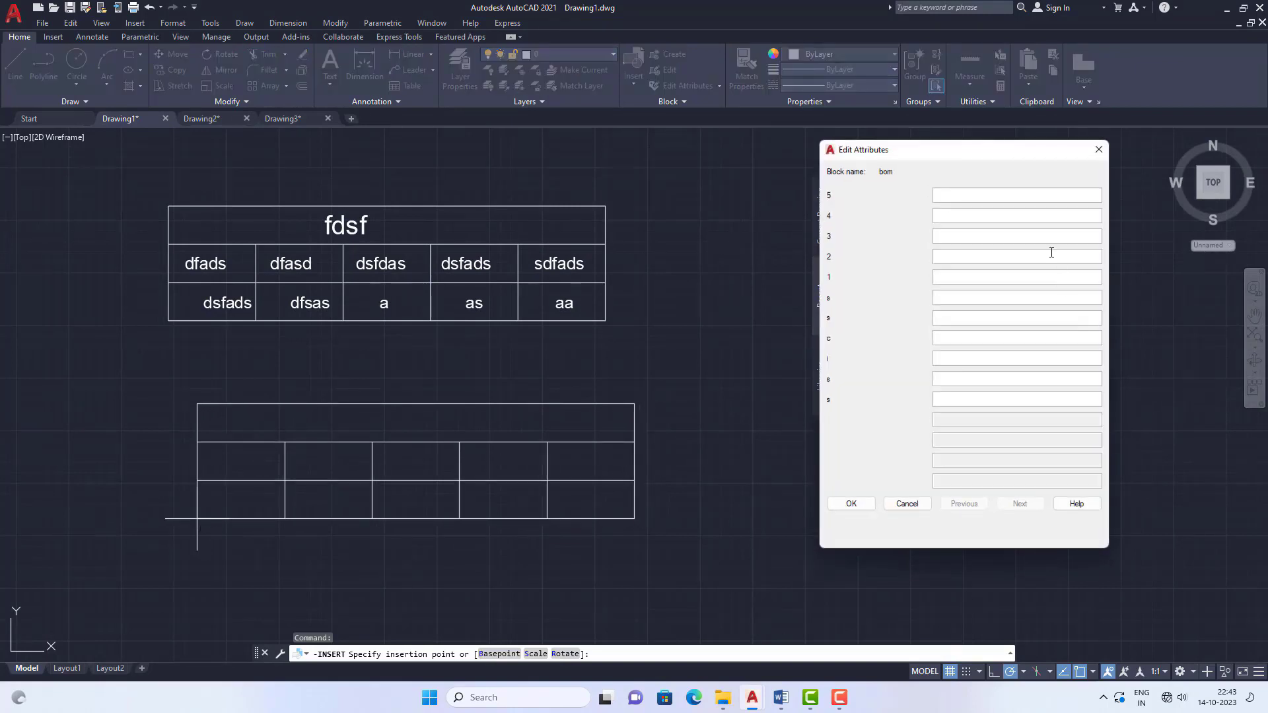
{"action": "left_click", "coordinate": [958, 194]}
{"action": "left_click", "coordinate": [955, 401]}
{"action": "type", "text": "aasda"}
{"action": "left_click", "coordinate": [944, 360]}
{"action": "type", "text": "dsfd"}
{"action": "left_click", "coordinate": [943, 339]}
{"action": "type", "text": "sad"}
{"action": "left_click", "coordinate": [943, 319]}
Fill in attributes 1 to 5 with sad, sd, ere, ad and asd, apply the values and close the Blocks palette.
{"action": "left_click", "coordinate": [945, 278]}
{"action": "type", "text": "sad"}
{"action": "left_click", "coordinate": [942, 236]}
{"action": "type", "text": "ere"}
{"action": "left_click", "coordinate": [945, 216]}
{"action": "type", "text": "ad"}
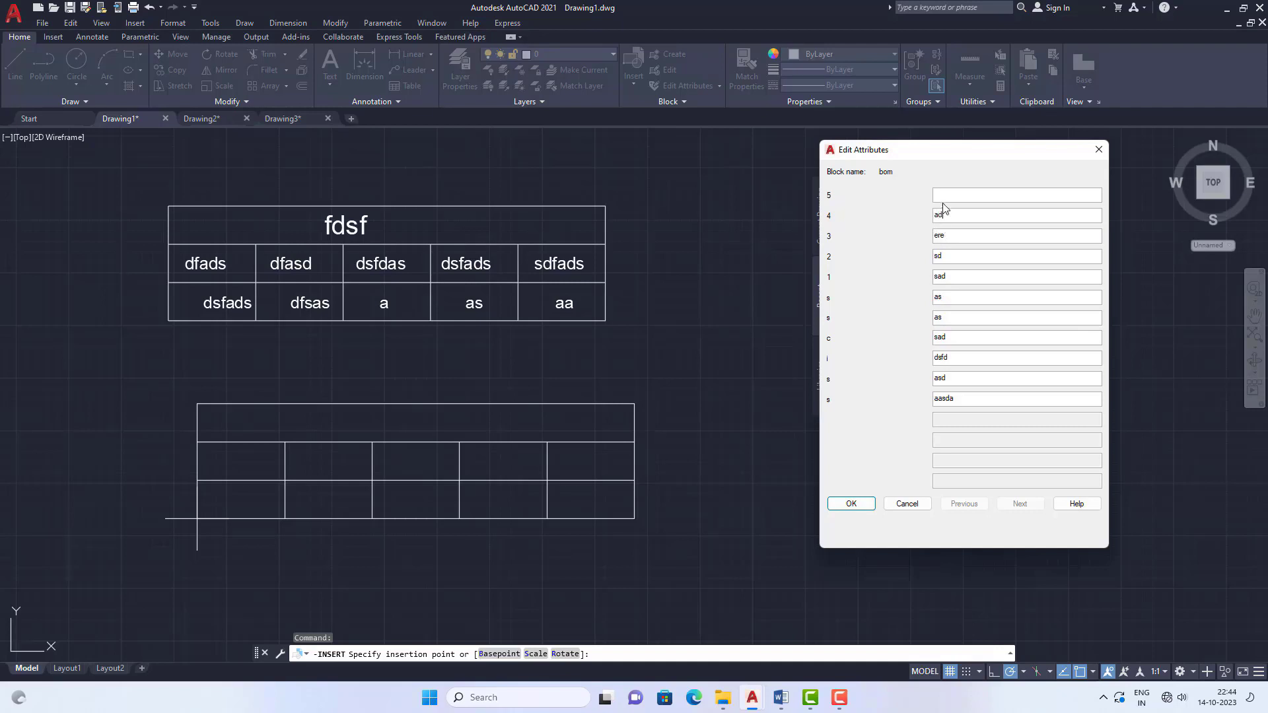
{"action": "left_click", "coordinate": [946, 195]}
{"action": "type", "text": "asd"}
{"action": "left_click", "coordinate": [851, 504]}
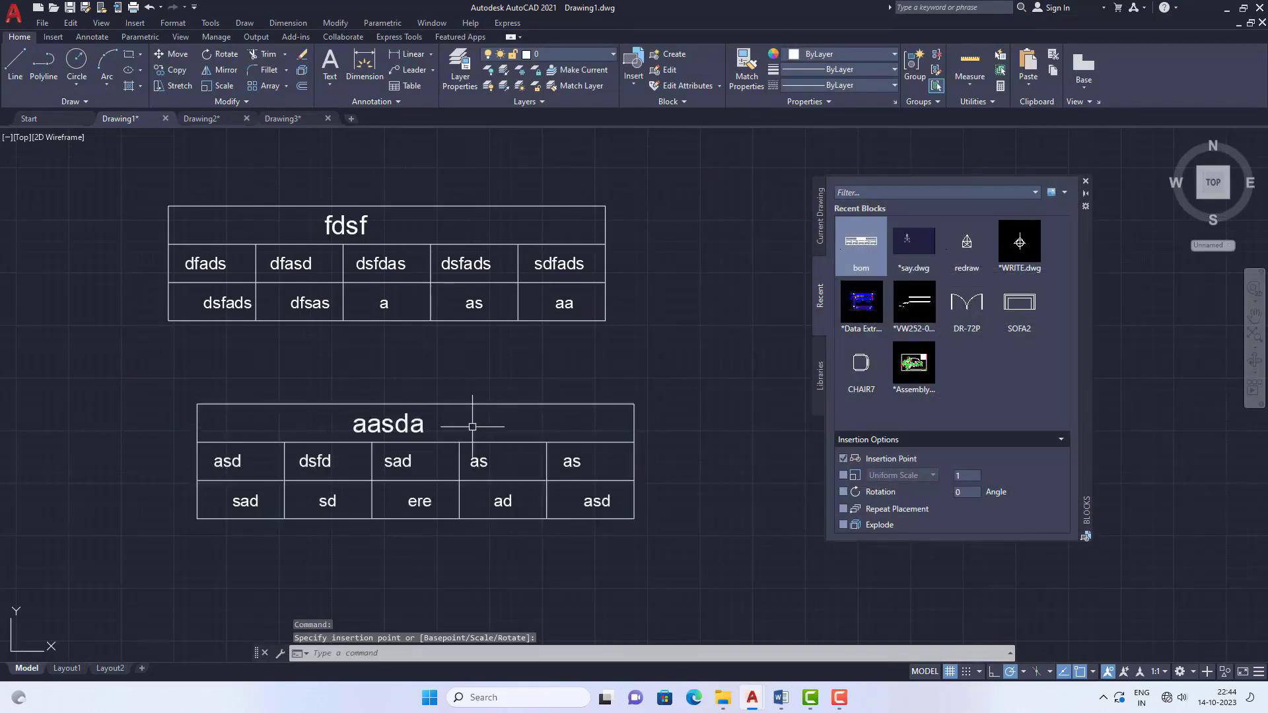
{"action": "left_click", "coordinate": [1085, 181]}
{"action": "scroll", "coordinate": [726, 348], "scroll_direction": "down", "scroll_amount": 4}
{"action": "scroll", "coordinate": [734, 346], "scroll_direction": "down", "scroll_amount": 2}
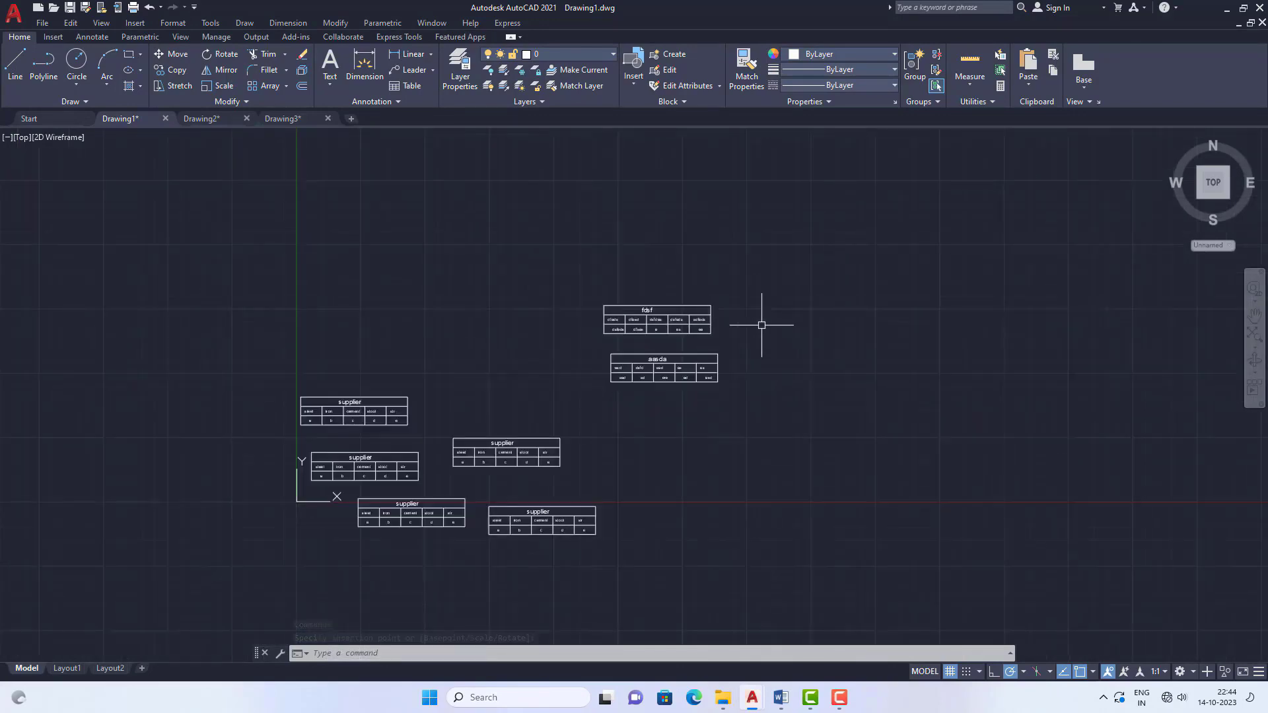
{"action": "scroll", "coordinate": [742, 346], "scroll_direction": "up", "scroll_amount": 5}
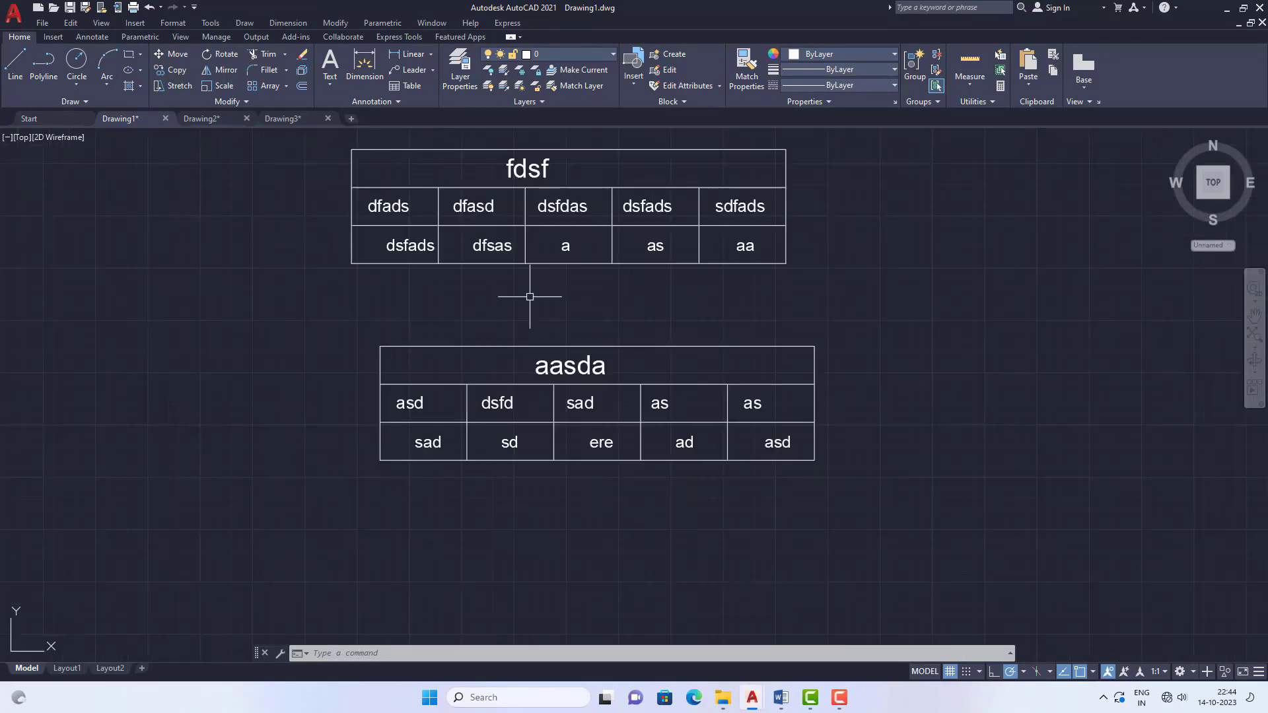
Switch to Word and read the notes on inserting and modifying attributes in the LAYERS COMMANDS document.
{"action": "left_click", "coordinate": [781, 697]}
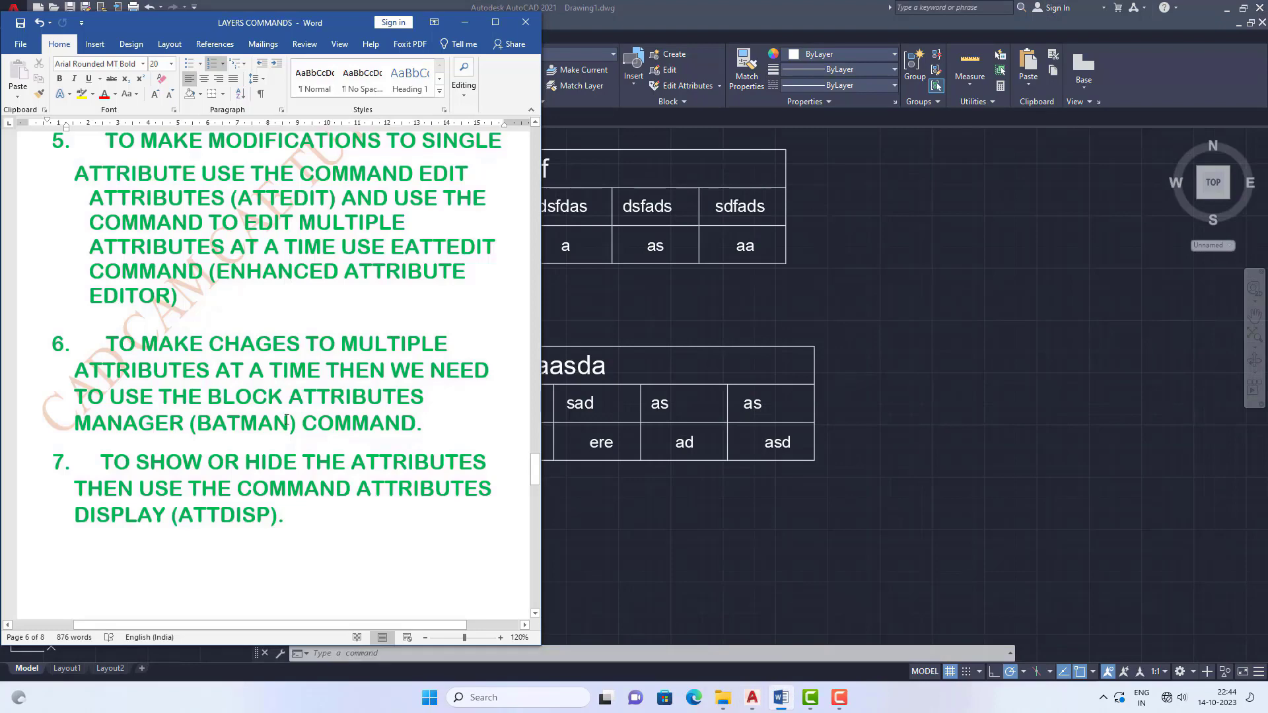
{"action": "scroll", "coordinate": [287, 419], "scroll_direction": "up", "scroll_amount": 3}
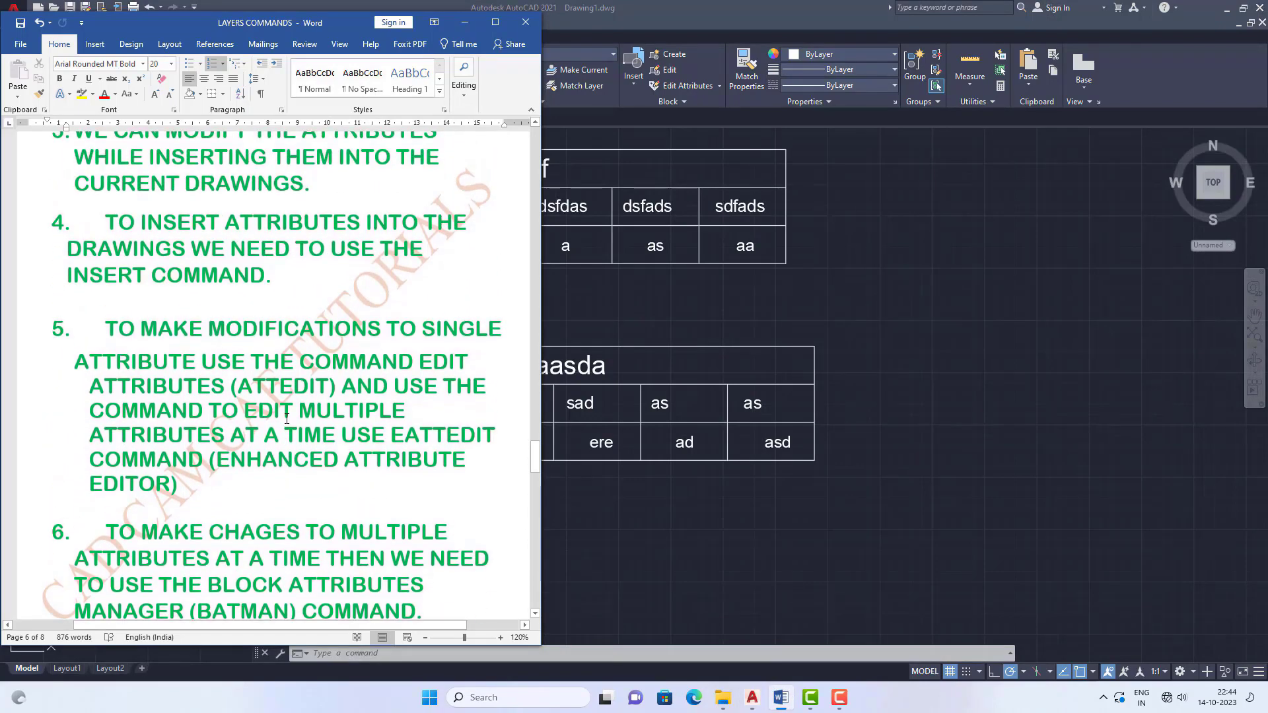
{"action": "scroll", "coordinate": [287, 419], "scroll_direction": "down", "scroll_amount": 1}
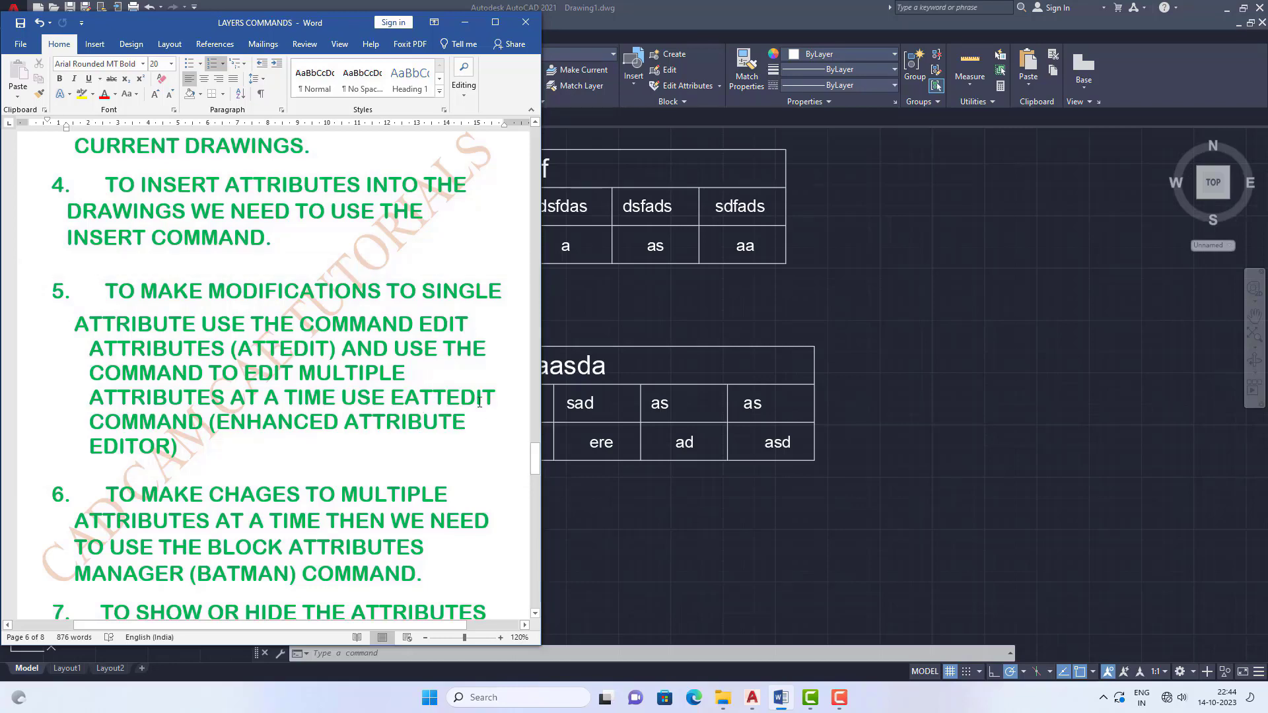
Switch back to the AutoCAD drawing and open the topmost supplier table's attributes for editing with ATTEDIT.
{"action": "left_click", "coordinate": [657, 507]}
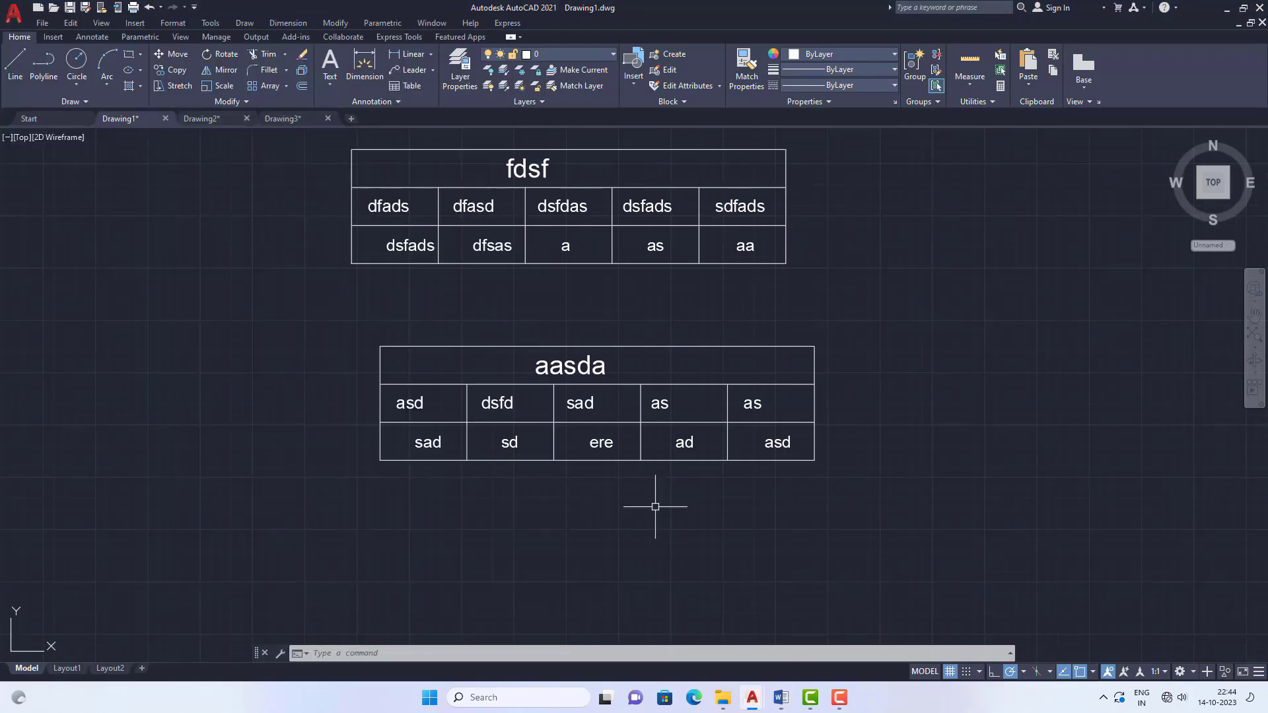
{"action": "scroll", "coordinate": [705, 430], "scroll_direction": "down", "scroll_amount": 5}
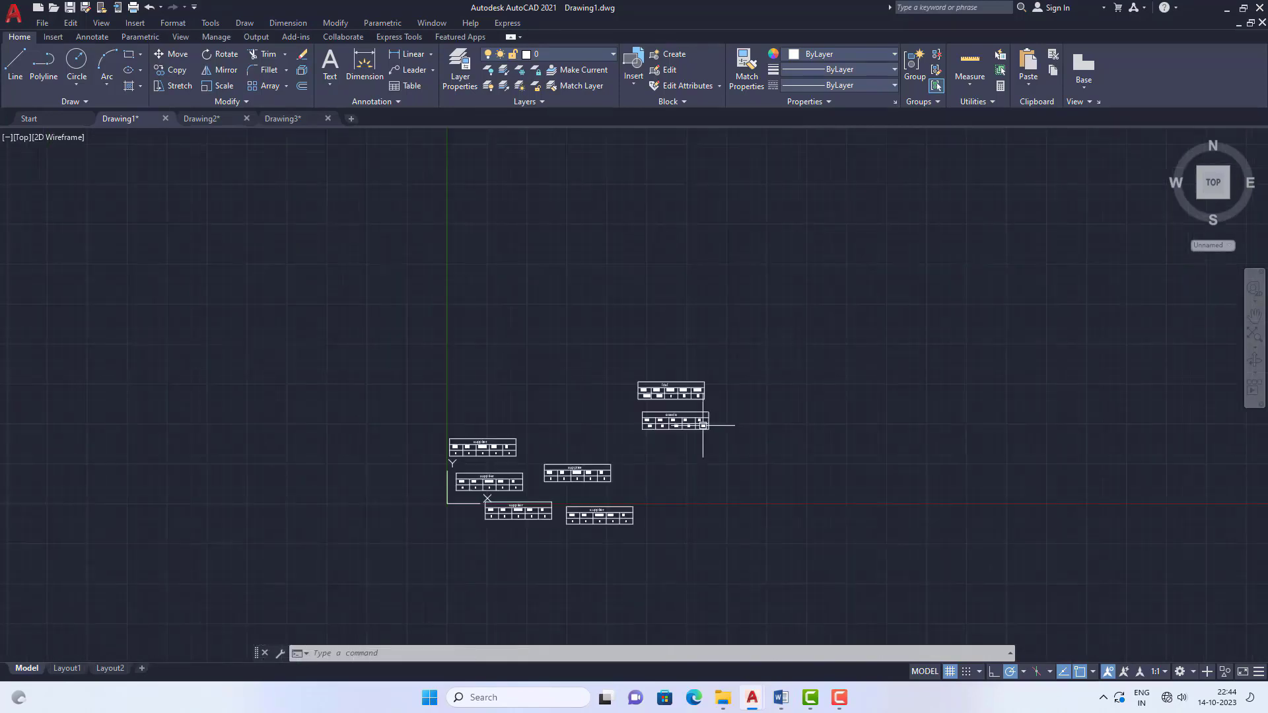
{"action": "scroll", "coordinate": [702, 424], "scroll_direction": "up", "scroll_amount": 5}
{"action": "scroll", "coordinate": [428, 433], "scroll_direction": "down", "scroll_amount": 2}
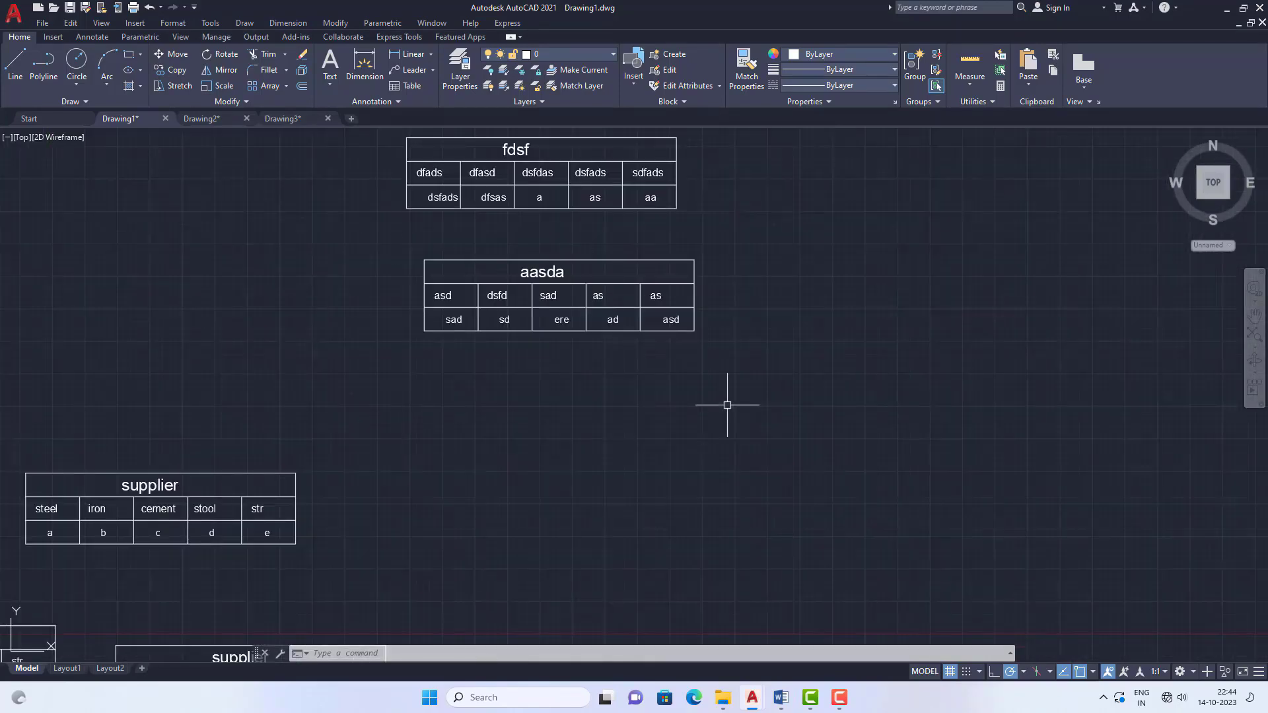
{"action": "left_click", "coordinate": [350, 657]}
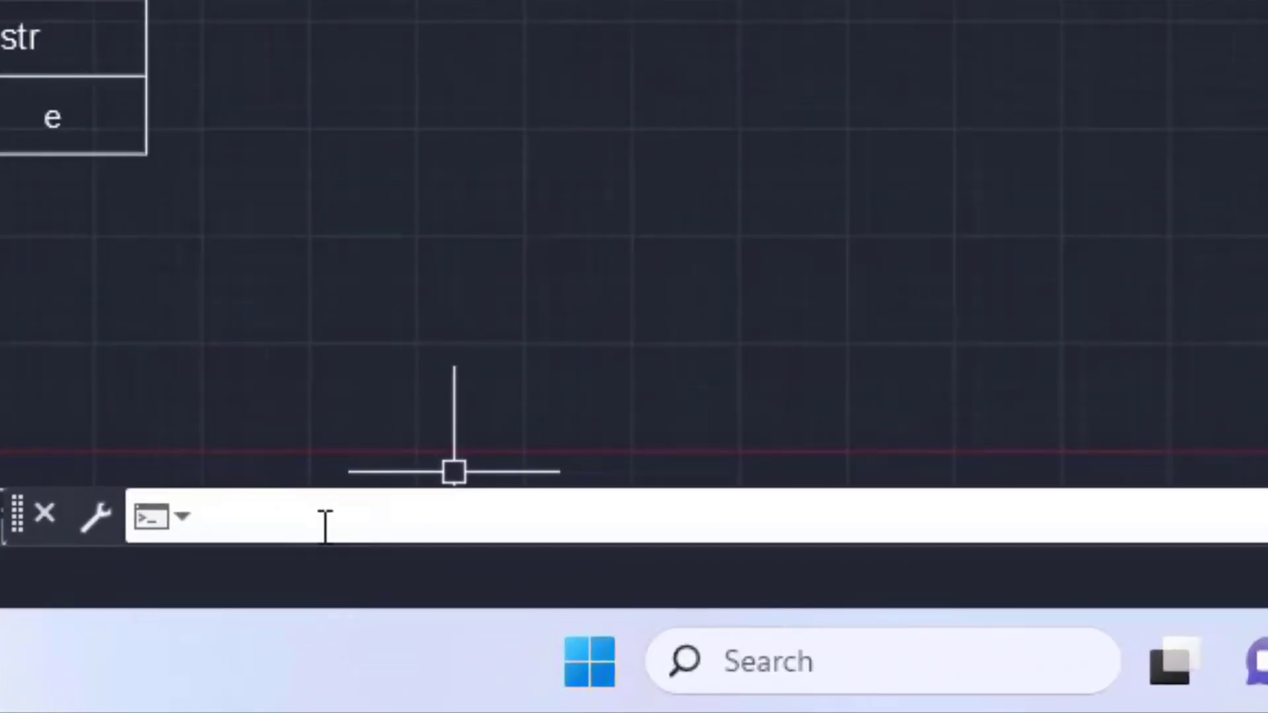
{"action": "type", "text": "atted"}
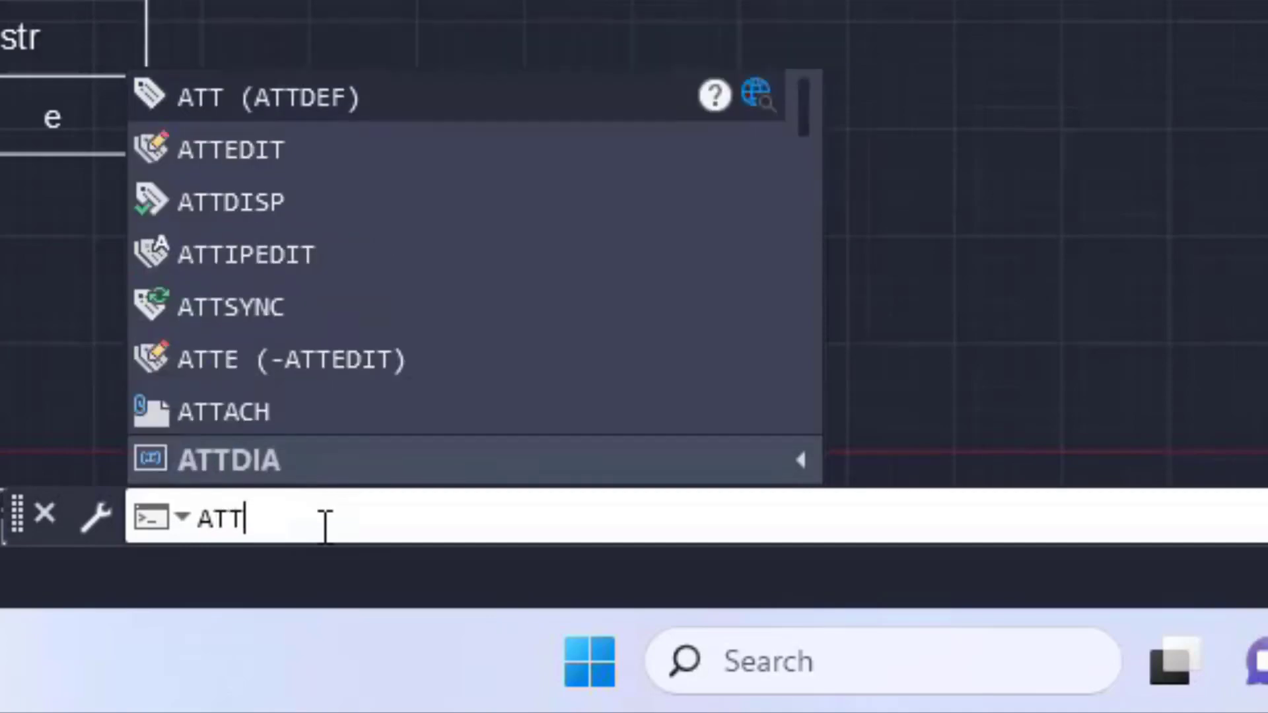
{"action": "type", "text": "it"}
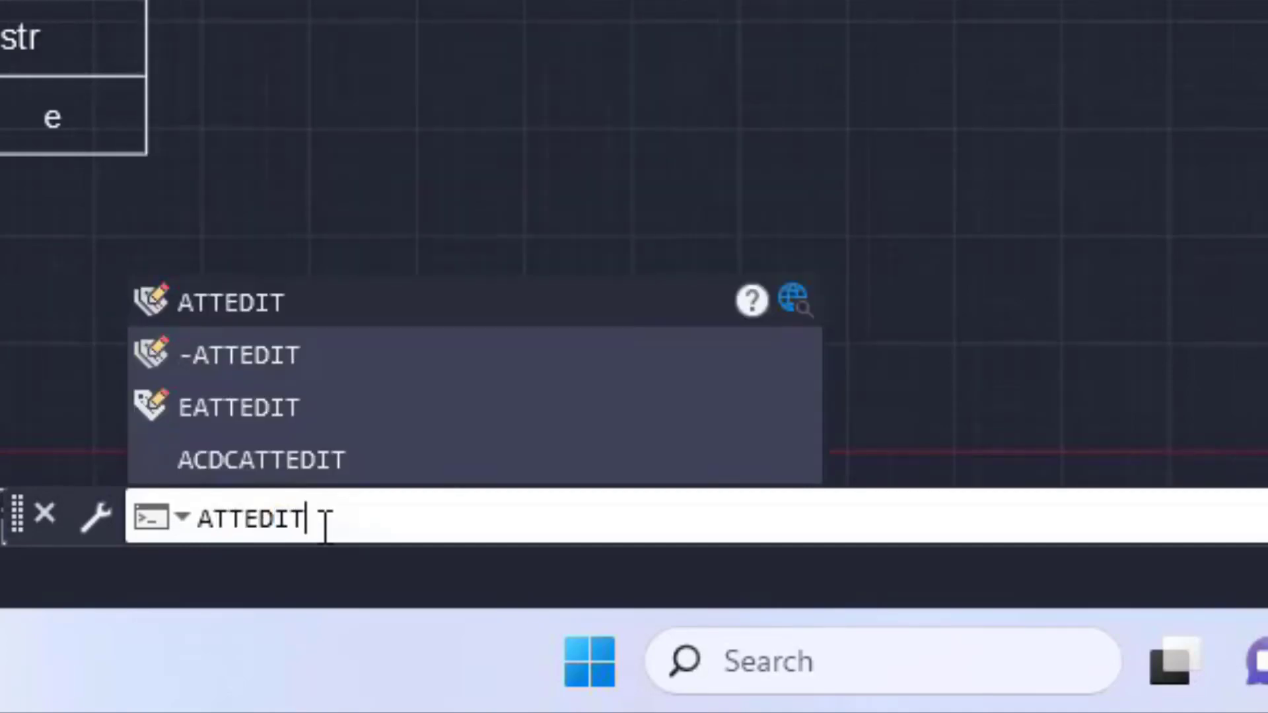
{"action": "key", "text": "Return"}
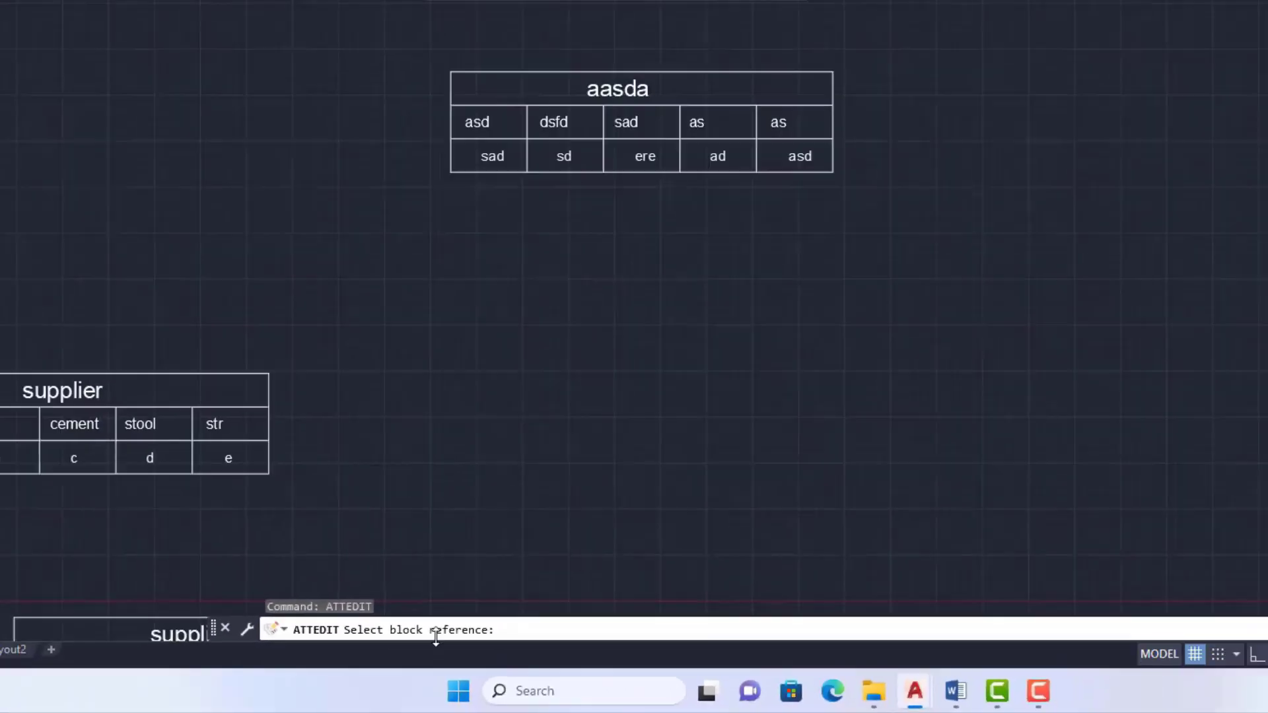
{"action": "scroll", "coordinate": [766, 249], "scroll_direction": "down", "scroll_amount": 6}
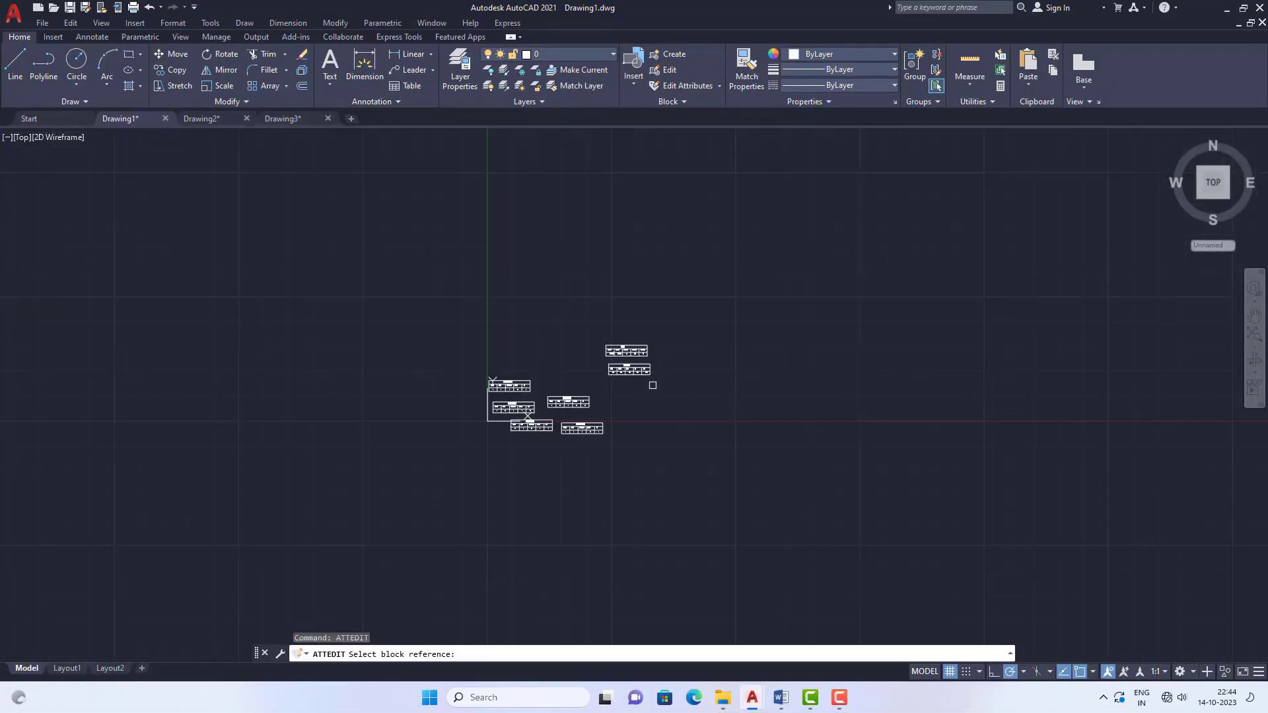
{"action": "scroll", "coordinate": [617, 410], "scroll_direction": "up", "scroll_amount": 5}
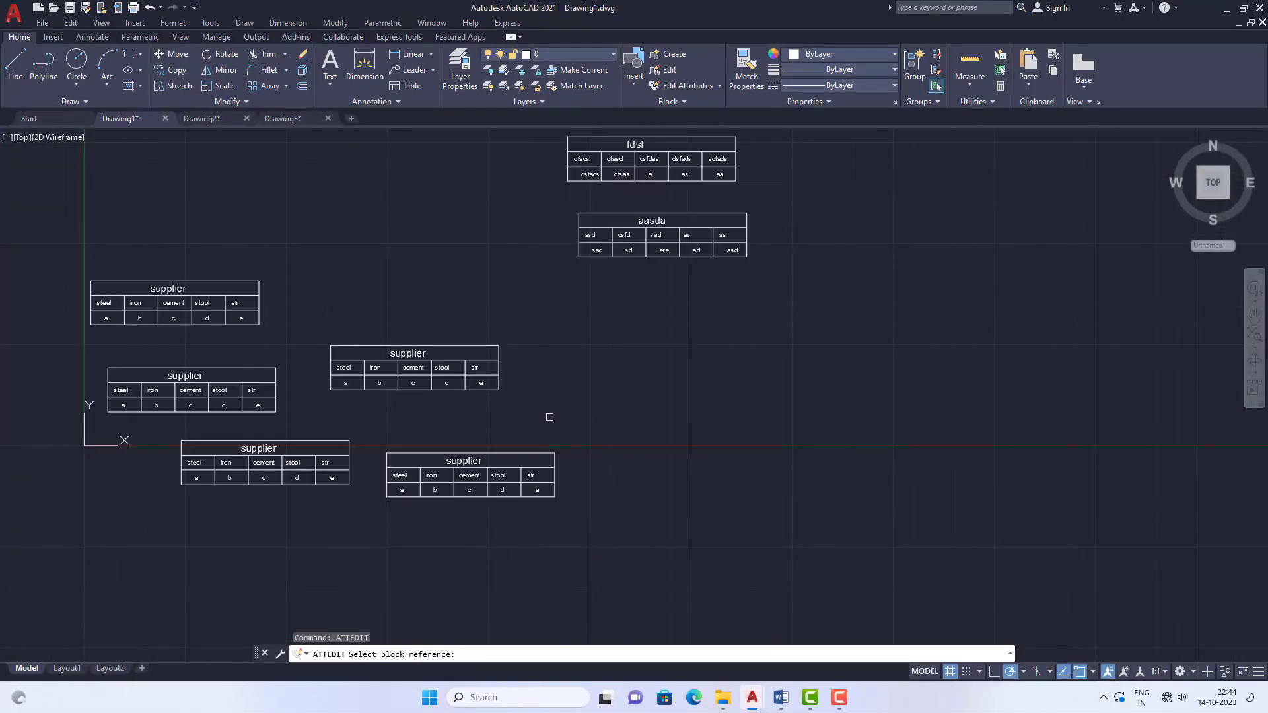
{"action": "scroll", "coordinate": [79, 283], "scroll_direction": "up", "scroll_amount": 4}
{"action": "scroll", "coordinate": [80, 284], "scroll_direction": "up", "scroll_amount": 2}
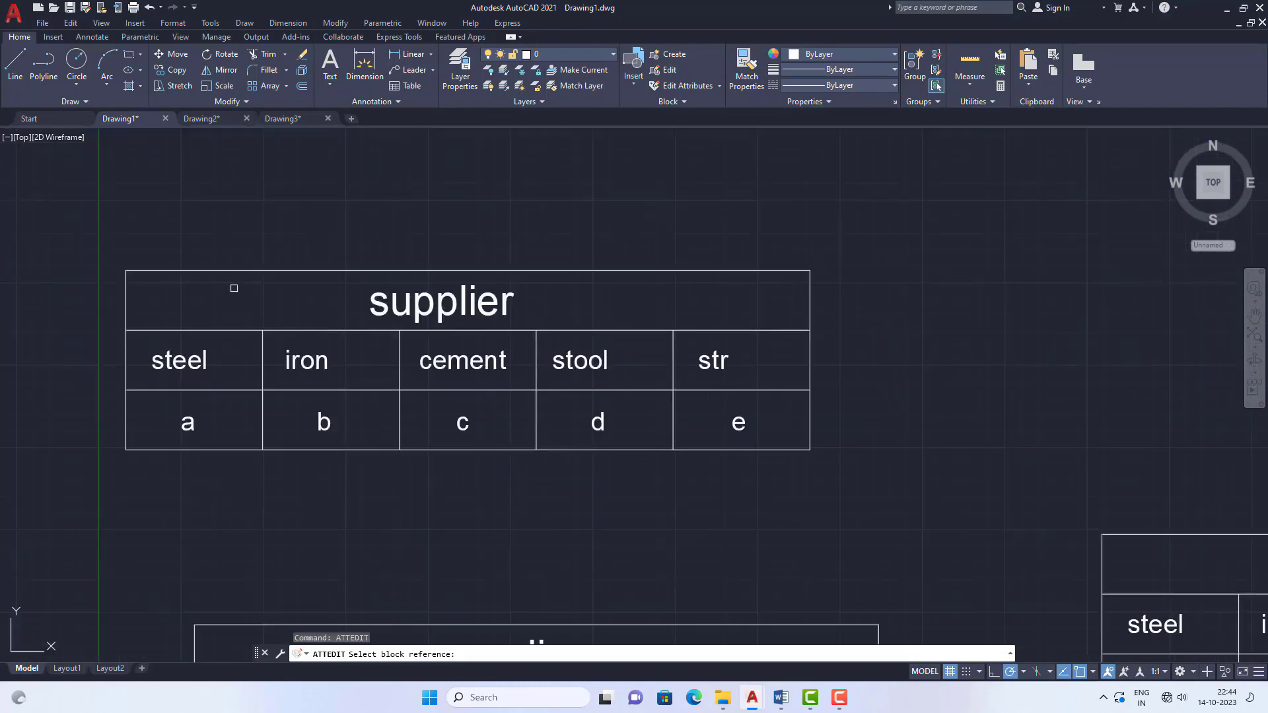
{"action": "left_click", "coordinate": [239, 272]}
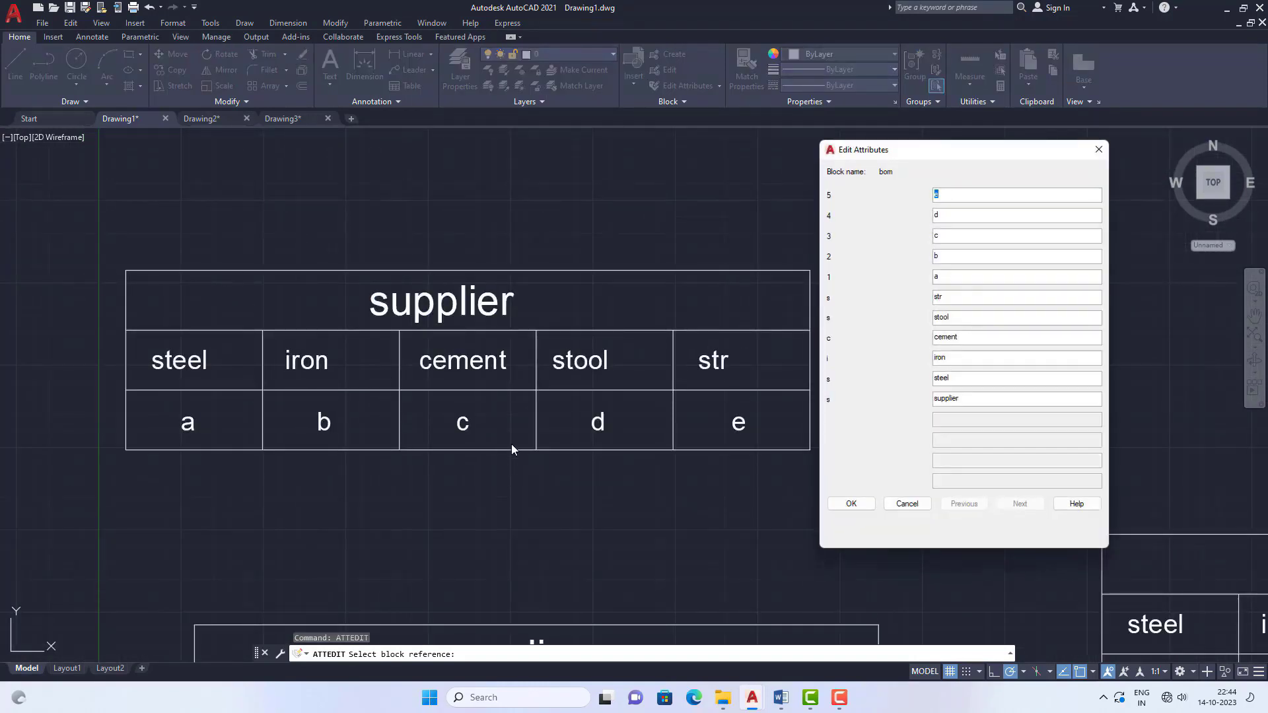
Set attributes 1 to 5 of the topmost supplier table to f, s, k, hj and j and apply the values.
{"action": "type", "text": "i"}
{"action": "left_click", "coordinate": [952, 216]}
{"action": "left_click", "coordinate": [853, 505]}
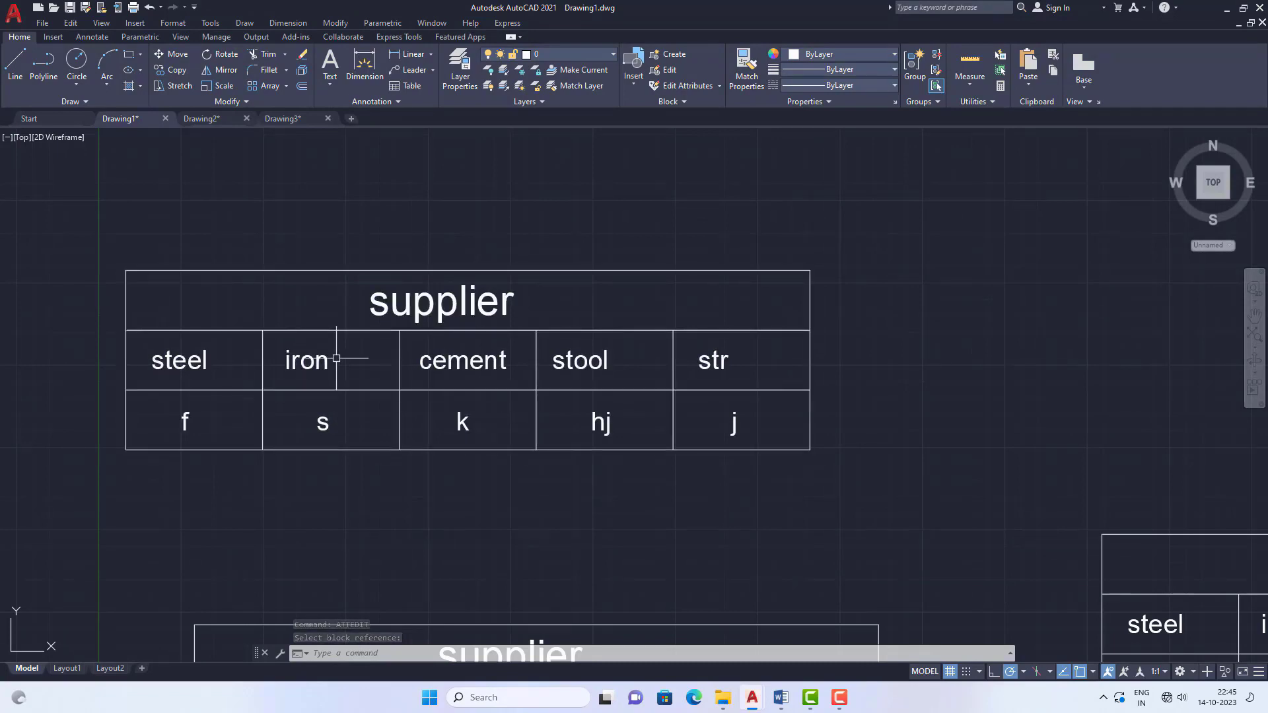
Compare the edited supplier table with the other supplier copies and the fdsf and aasda tables.
{"action": "scroll", "coordinate": [273, 342], "scroll_direction": "down", "scroll_amount": 6}
{"action": "scroll", "coordinate": [309, 351], "scroll_direction": "up", "scroll_amount": 4}
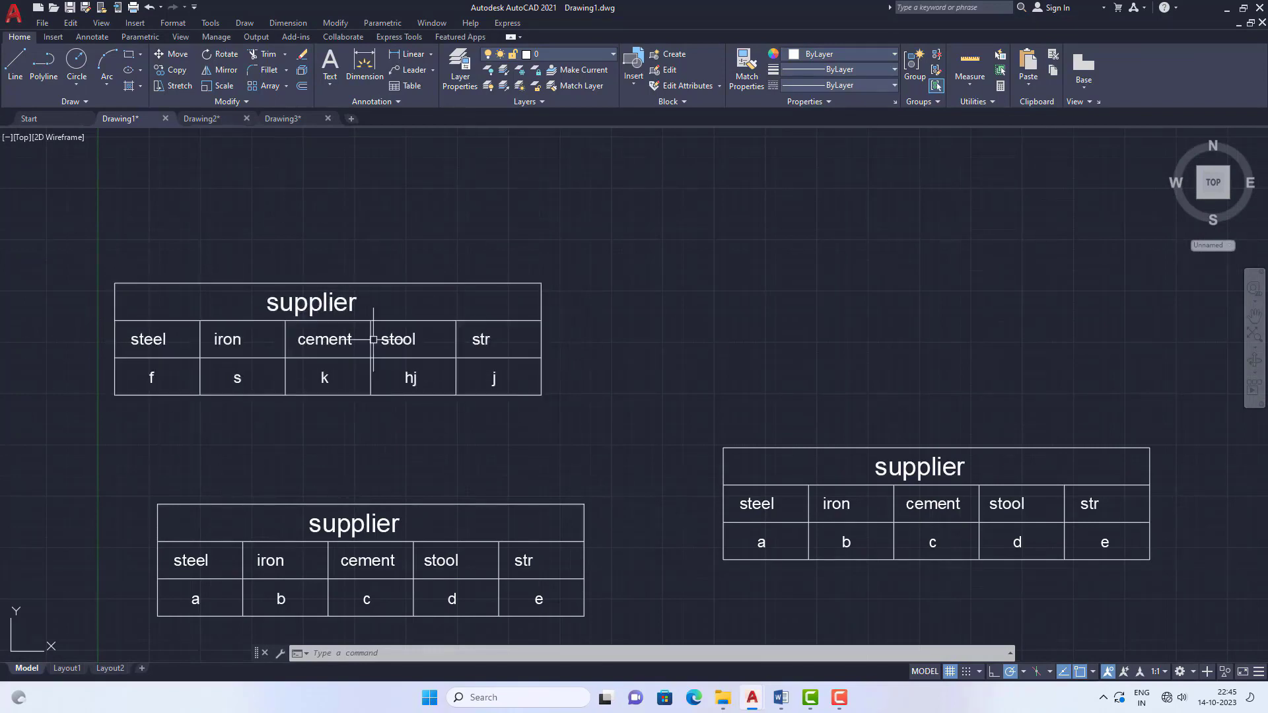
{"action": "scroll", "coordinate": [306, 304], "scroll_direction": "down", "scroll_amount": 4}
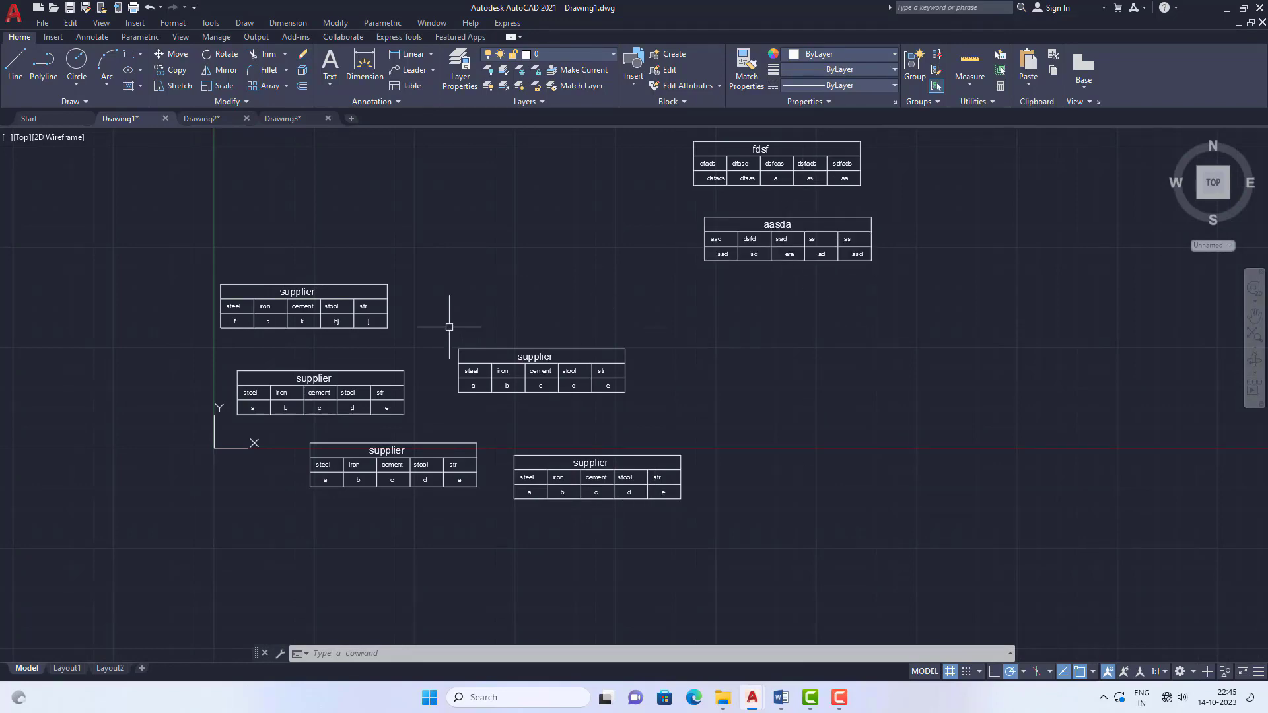
{"action": "scroll", "coordinate": [447, 325], "scroll_direction": "down", "scroll_amount": 2}
{"action": "scroll", "coordinate": [624, 218], "scroll_direction": "up", "scroll_amount": 4}
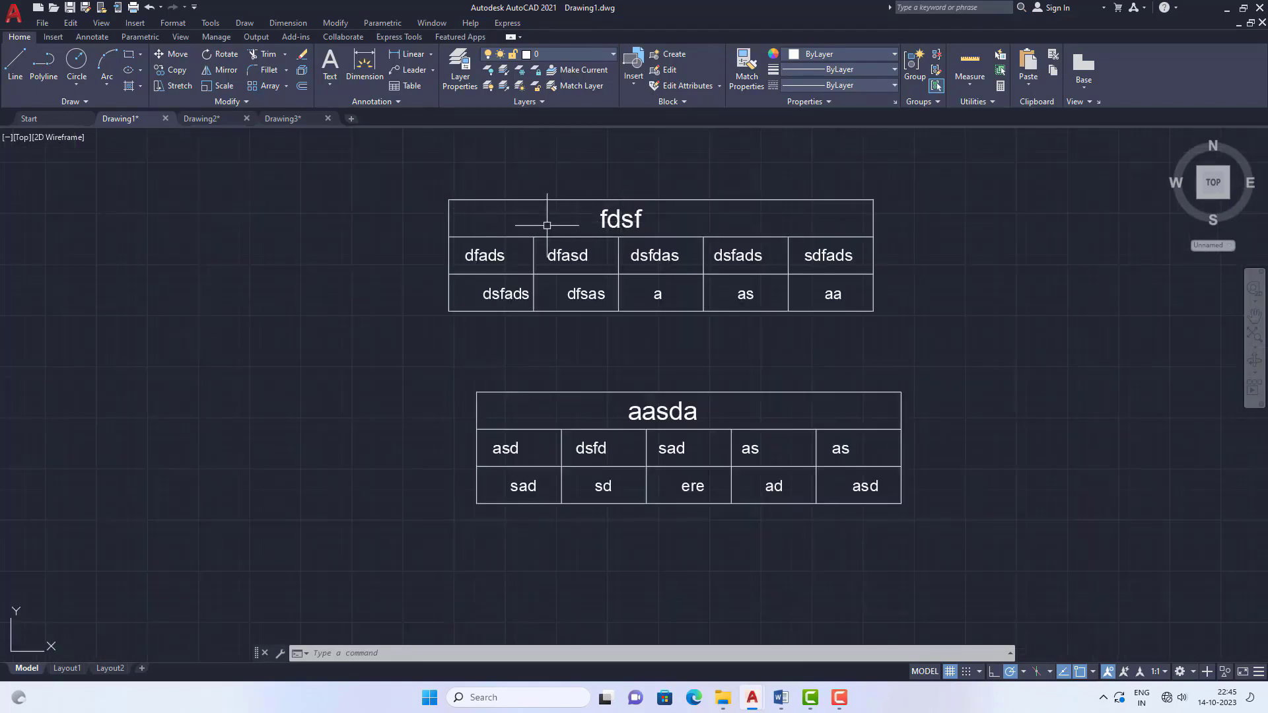
{"action": "scroll", "coordinate": [462, 274], "scroll_direction": "down", "scroll_amount": 2}
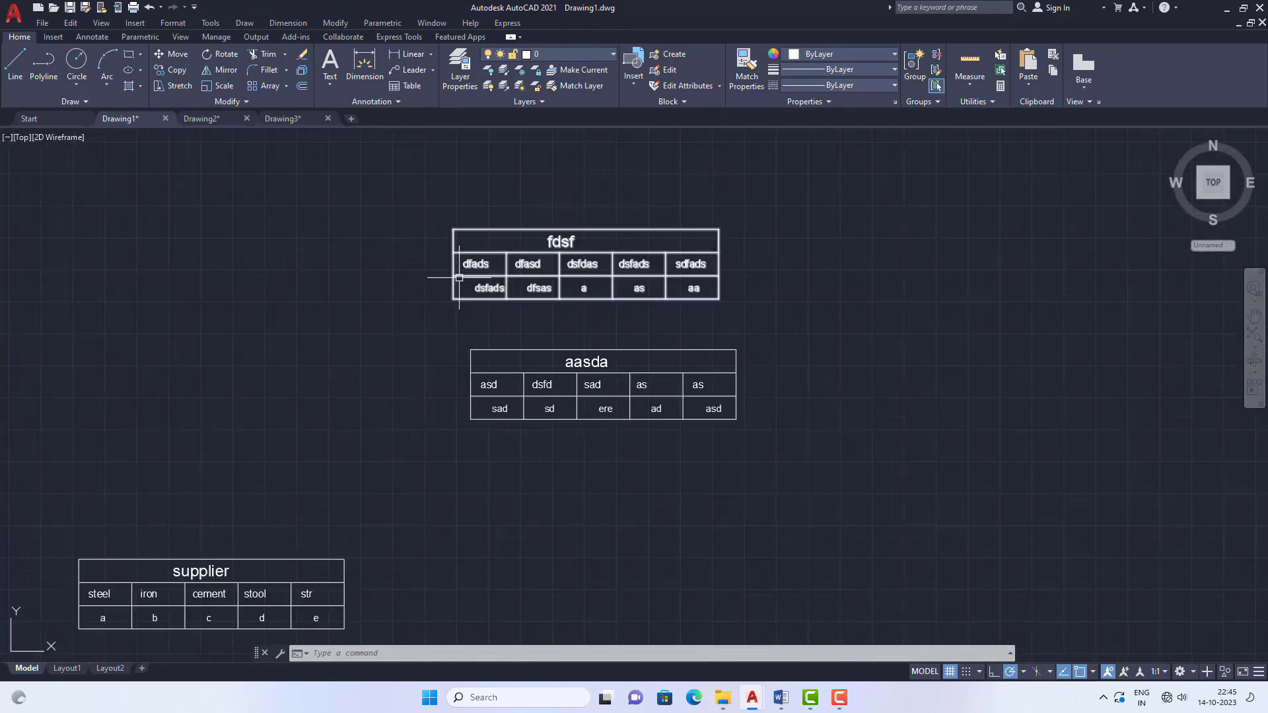
{"action": "scroll", "coordinate": [553, 269], "scroll_direction": "up", "scroll_amount": 4}
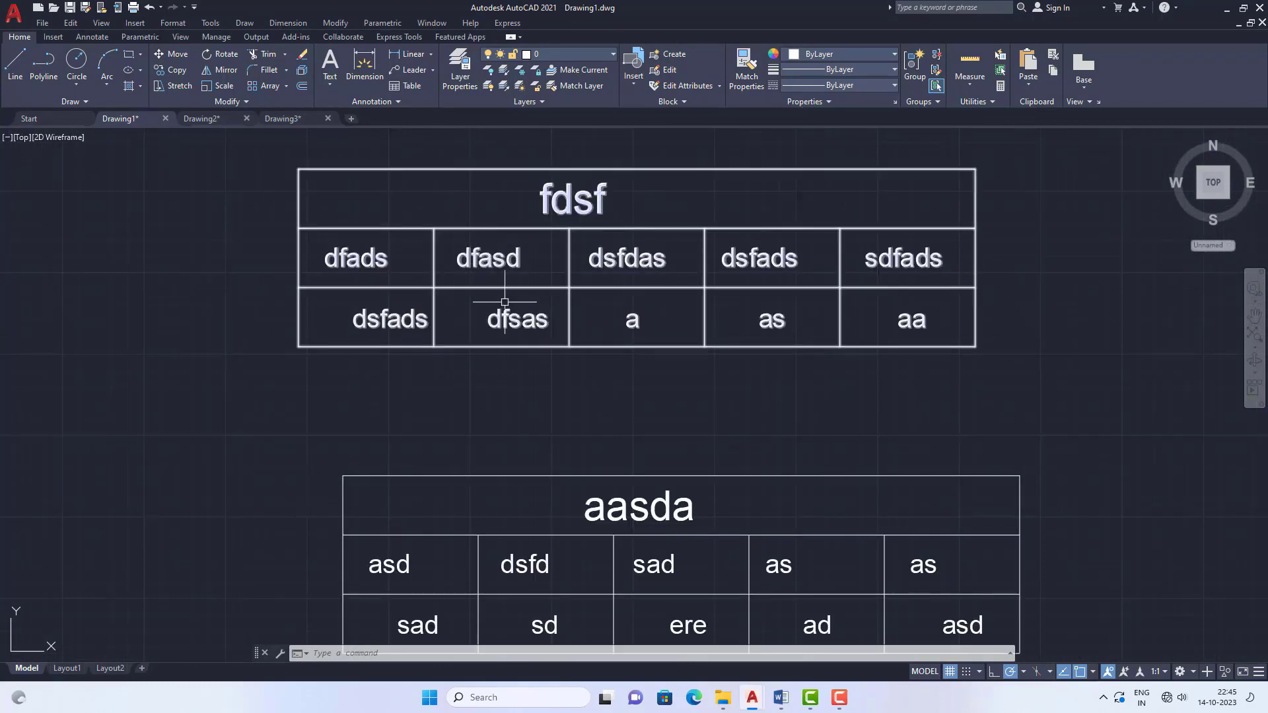
Switch to Word and read the notes on the difference between blocks and attributes in the LAYERS COMMANDS document.
{"action": "left_click", "coordinate": [782, 697]}
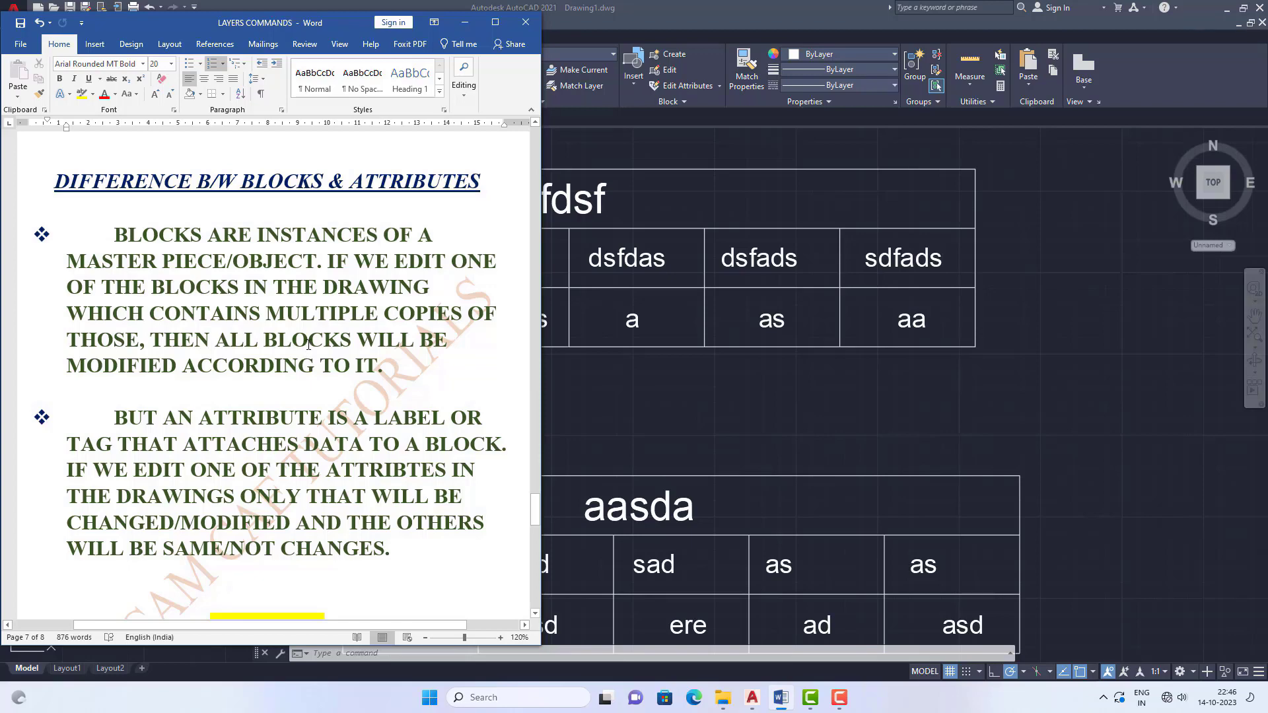
{"action": "scroll", "coordinate": [309, 344], "scroll_direction": "down", "scroll_amount": 3}
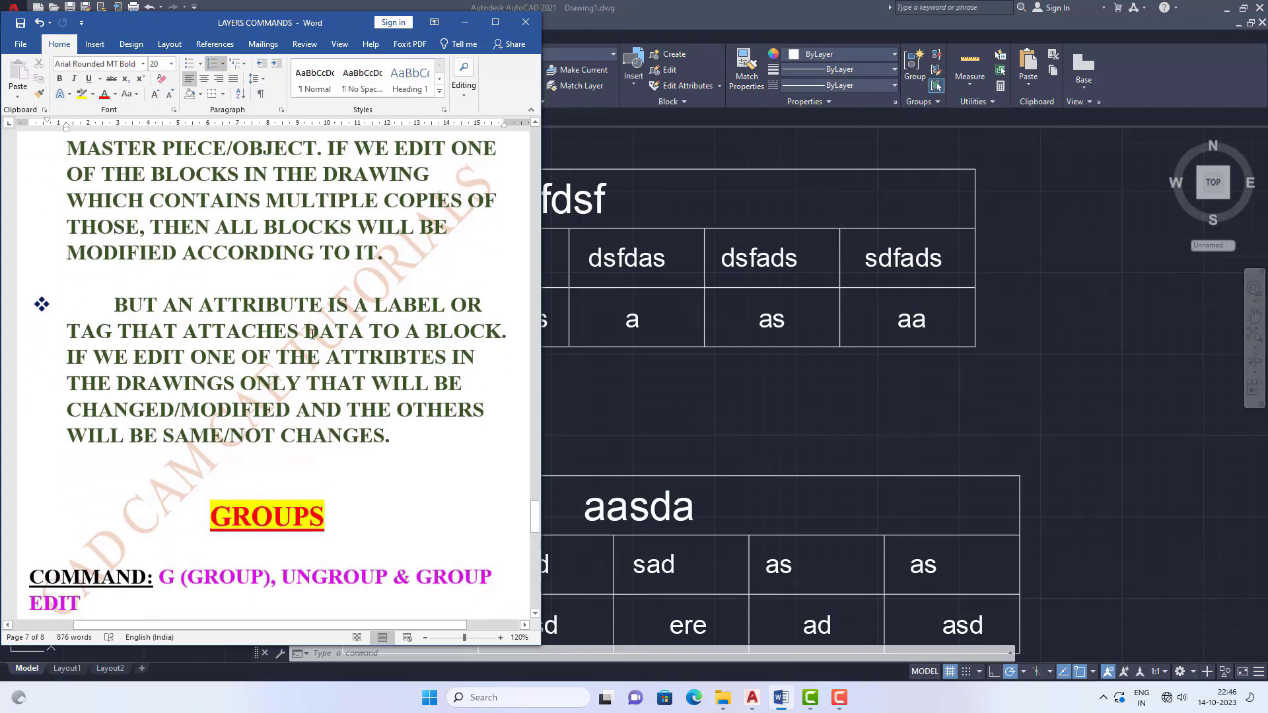
{"action": "scroll", "coordinate": [310, 341], "scroll_direction": "down", "scroll_amount": 1}
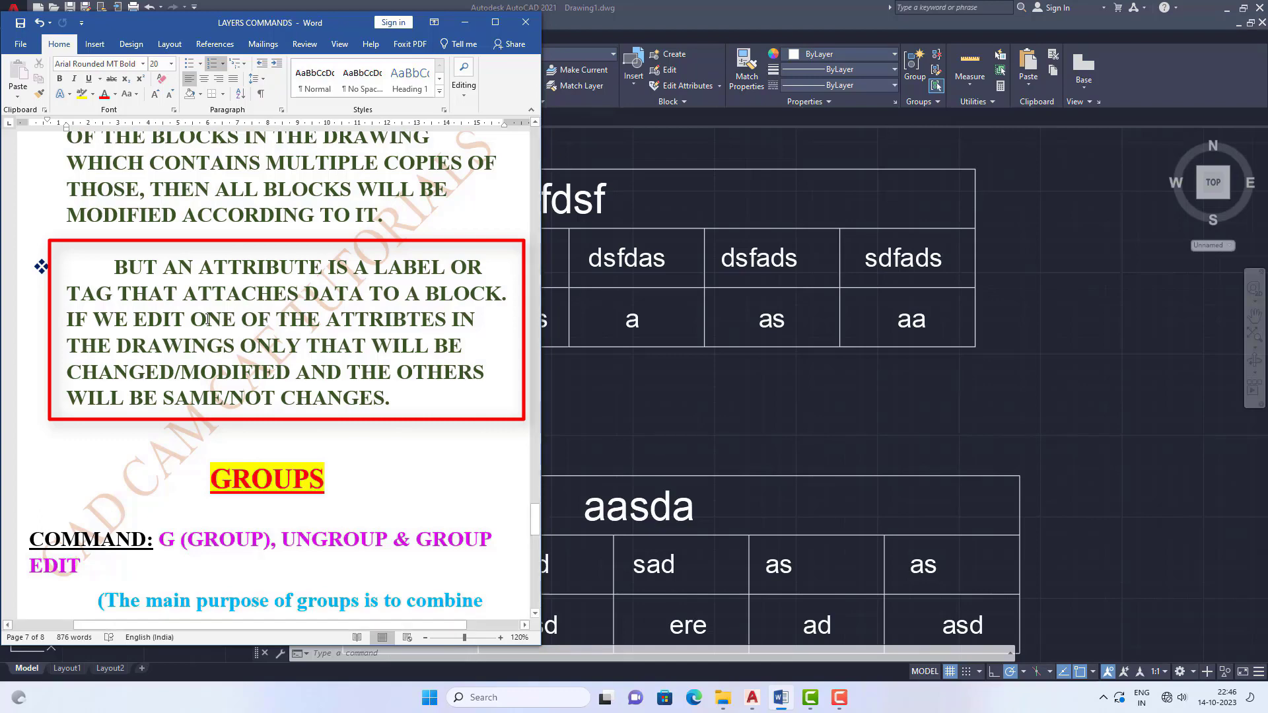
Return to the AutoCAD drawing and examine the attribute values across all the supplier tables.
{"action": "left_click", "coordinate": [589, 396]}
{"action": "scroll", "coordinate": [583, 405], "scroll_direction": "down", "scroll_amount": 3}
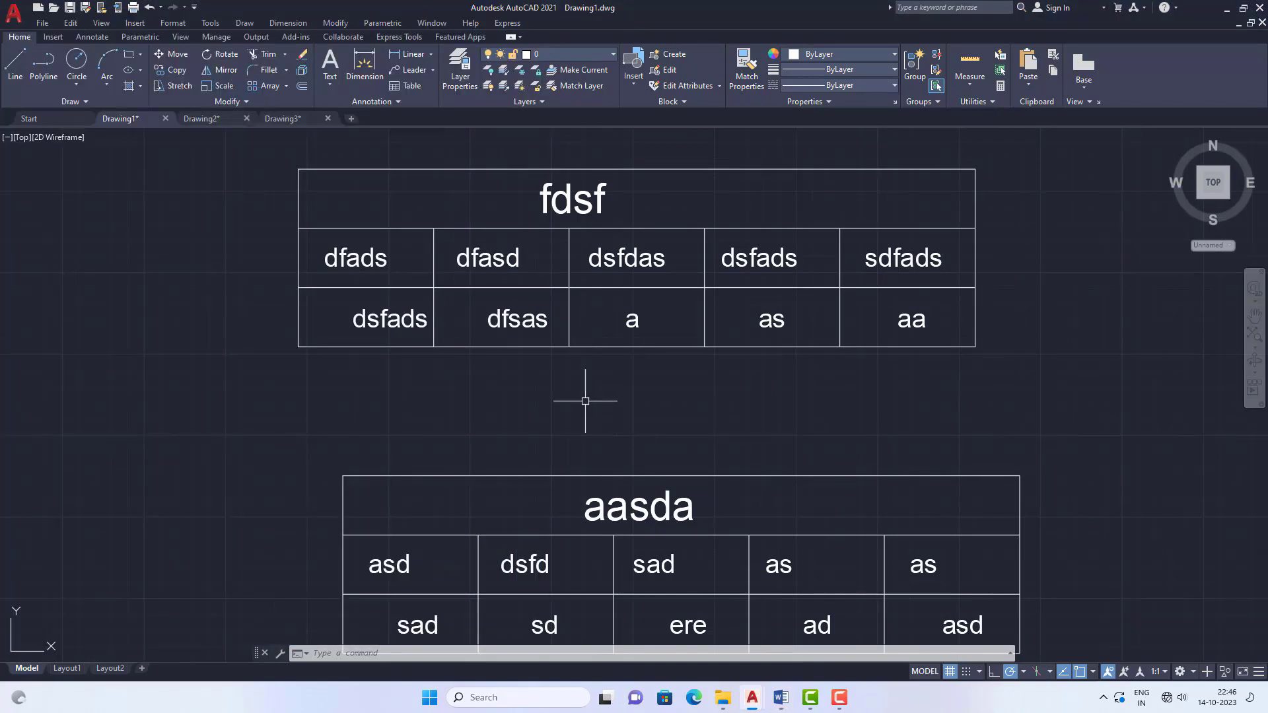
{"action": "scroll", "coordinate": [584, 405], "scroll_direction": "up", "scroll_amount": 2}
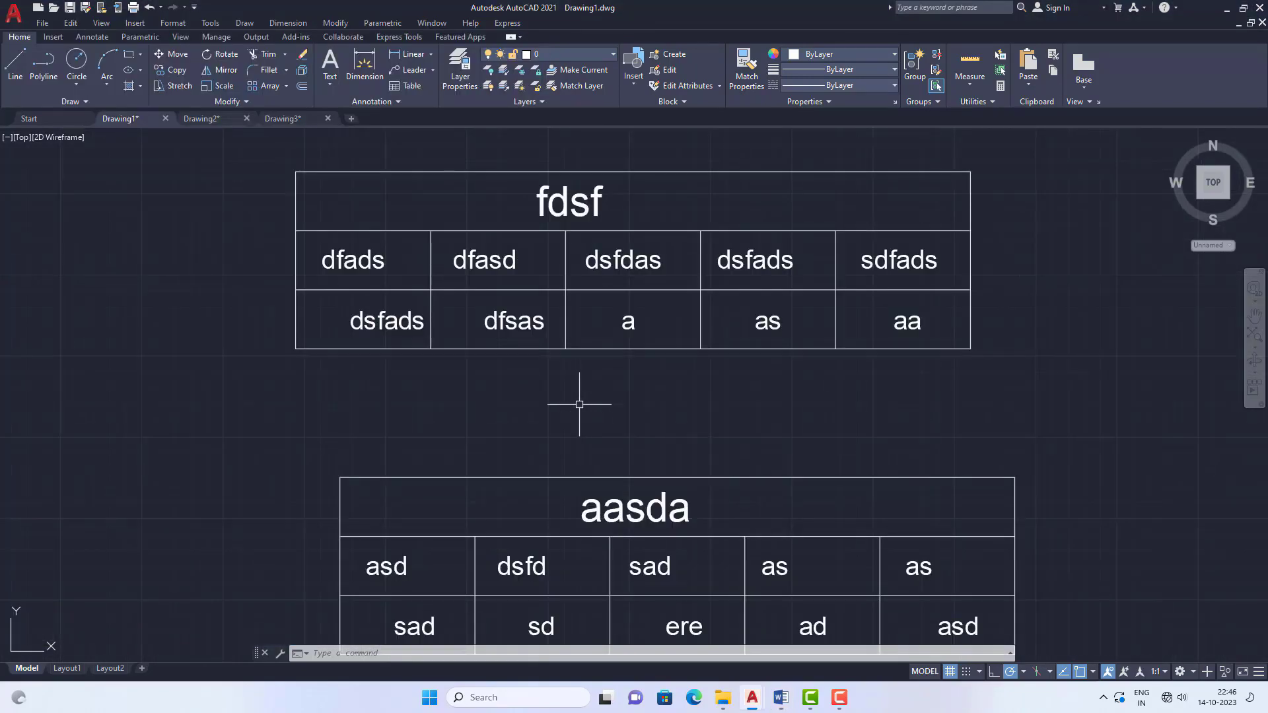
{"action": "scroll", "coordinate": [497, 370], "scroll_direction": "down", "scroll_amount": 4}
{"action": "scroll", "coordinate": [456, 423], "scroll_direction": "down", "scroll_amount": 5}
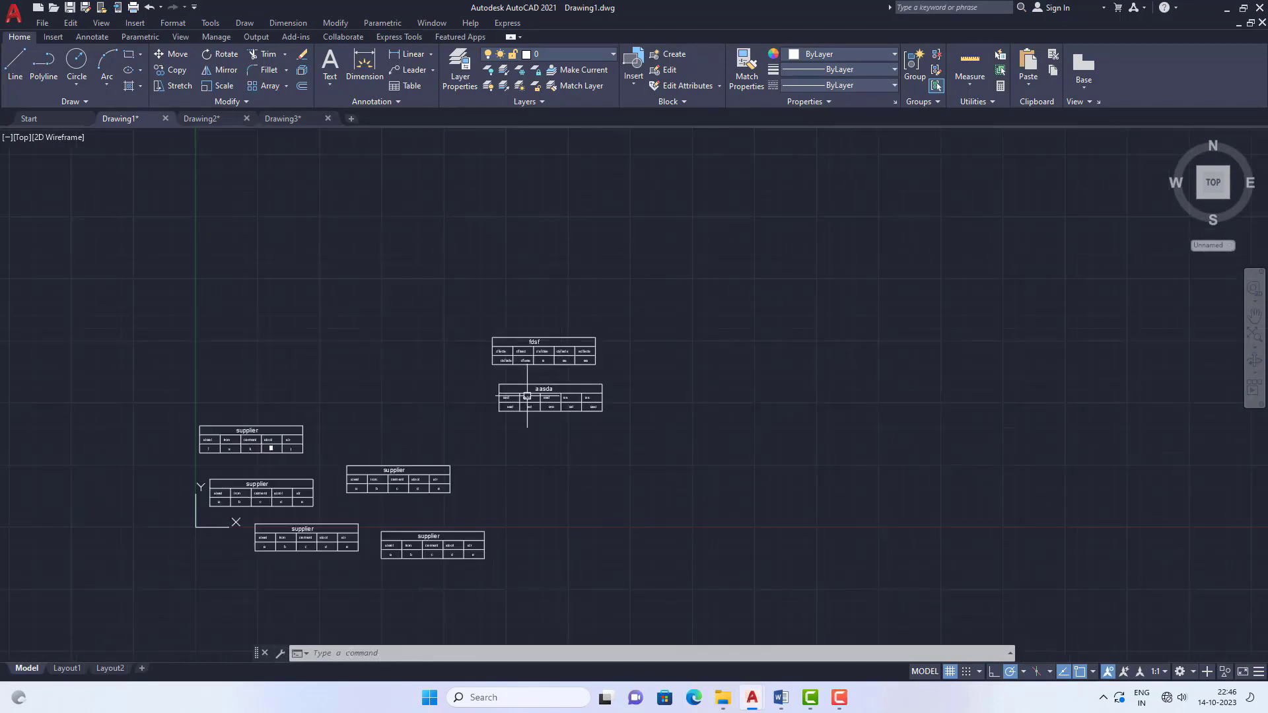
{"action": "scroll", "coordinate": [409, 457], "scroll_direction": "up", "scroll_amount": 6}
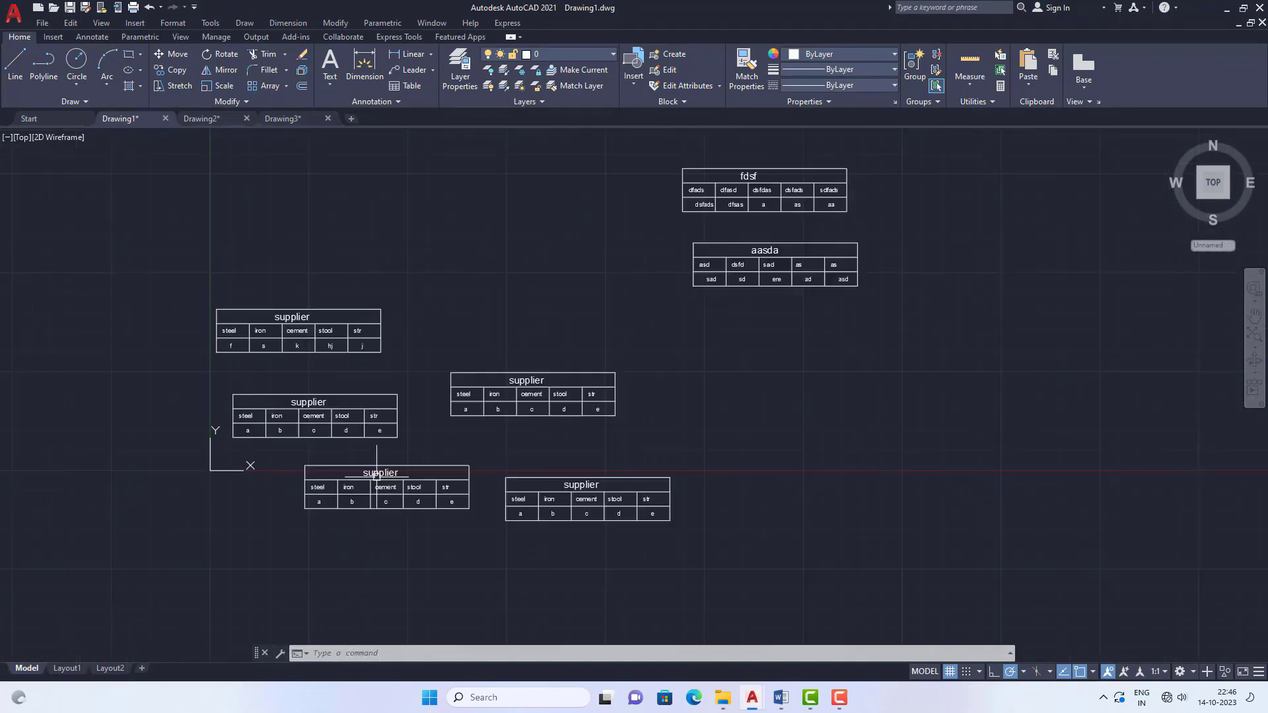
{"action": "scroll", "coordinate": [377, 475], "scroll_direction": "up", "scroll_amount": 2}
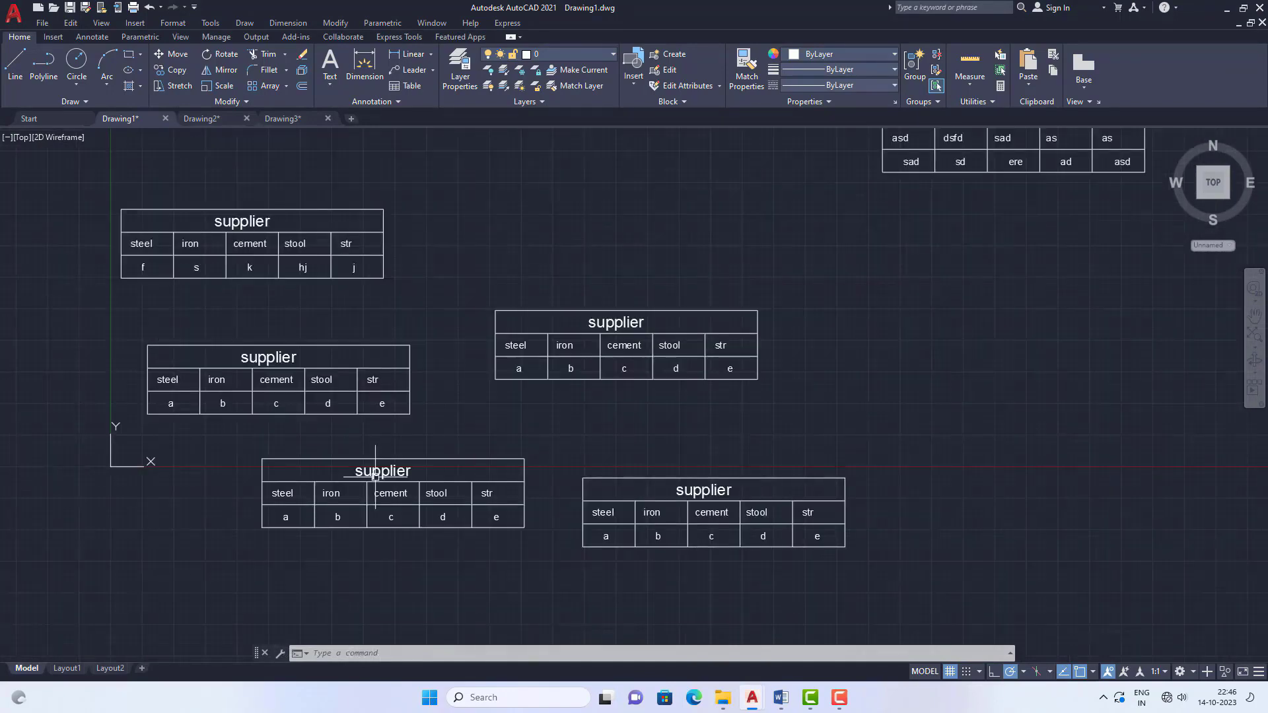
{"action": "scroll", "coordinate": [281, 278], "scroll_direction": "down", "scroll_amount": 2}
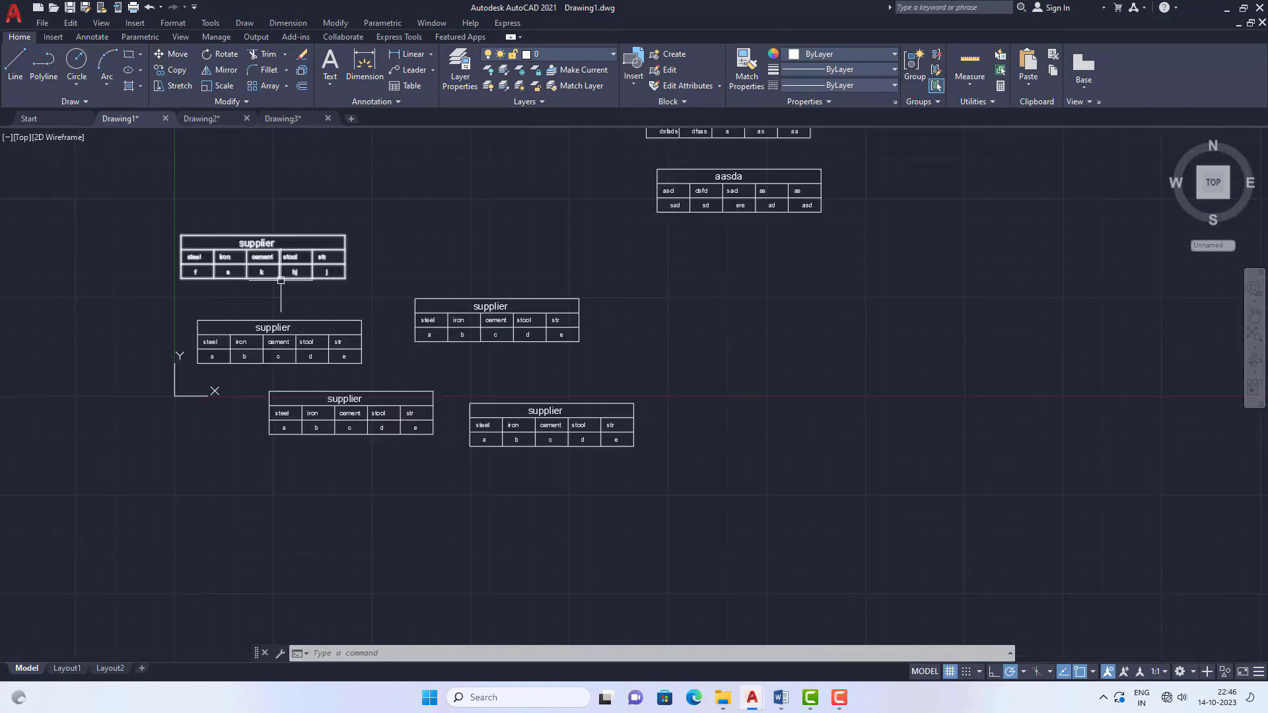
Open the attributes of the fdsf table for editing with ATTEDIT.
{"action": "left_click", "coordinate": [343, 656]}
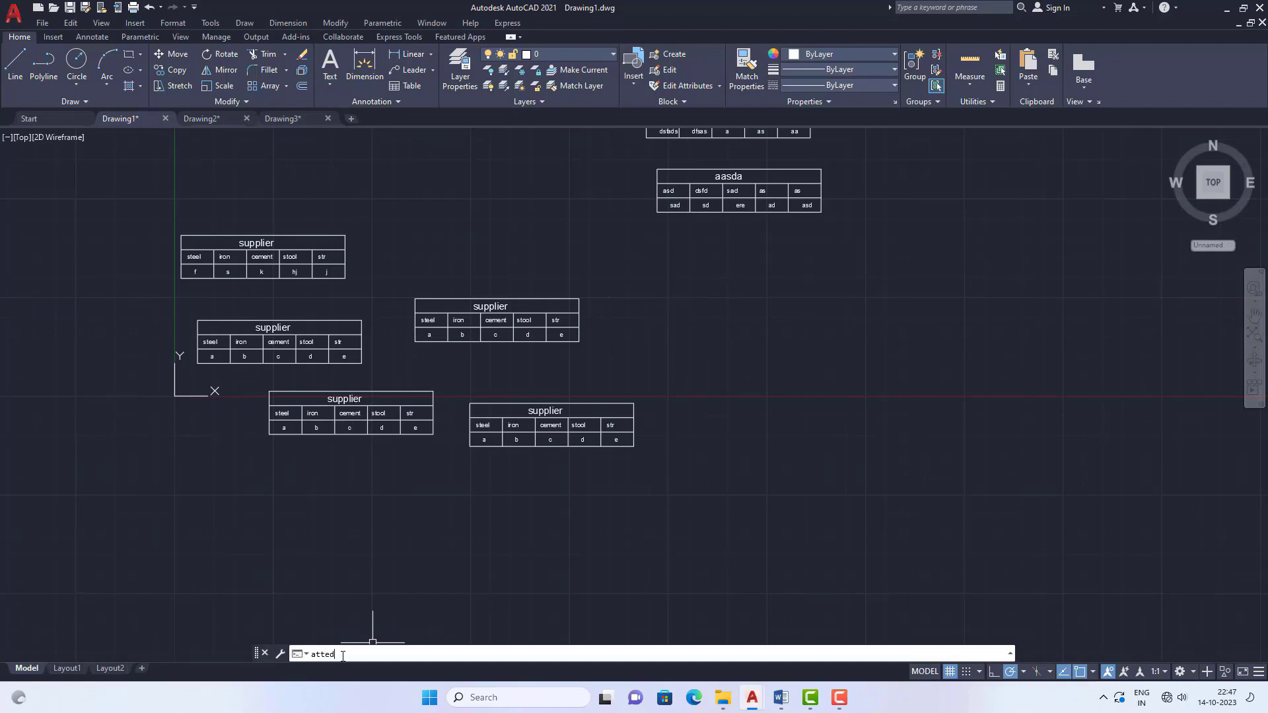
{"action": "type", "text": "attedit"}
{"action": "key", "text": "Return"}
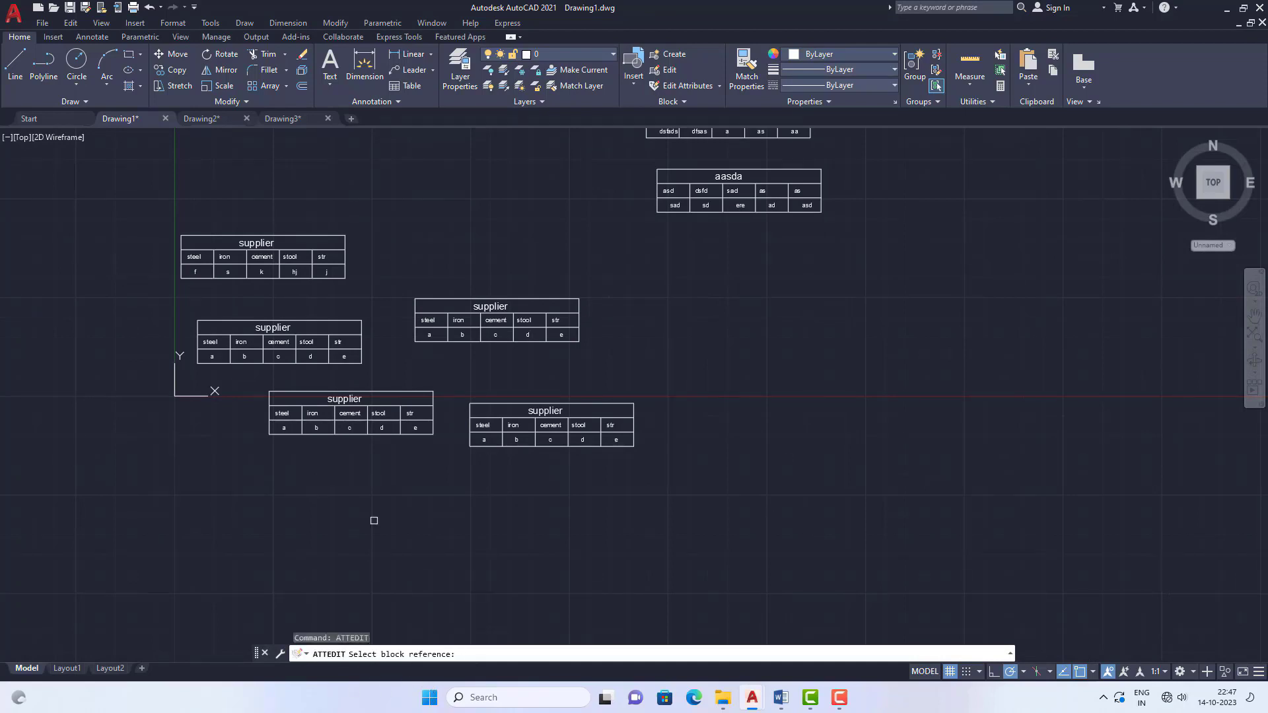
{"action": "scroll", "coordinate": [246, 407], "scroll_direction": "down", "scroll_amount": 4}
{"action": "scroll", "coordinate": [423, 290], "scroll_direction": "up", "scroll_amount": 5}
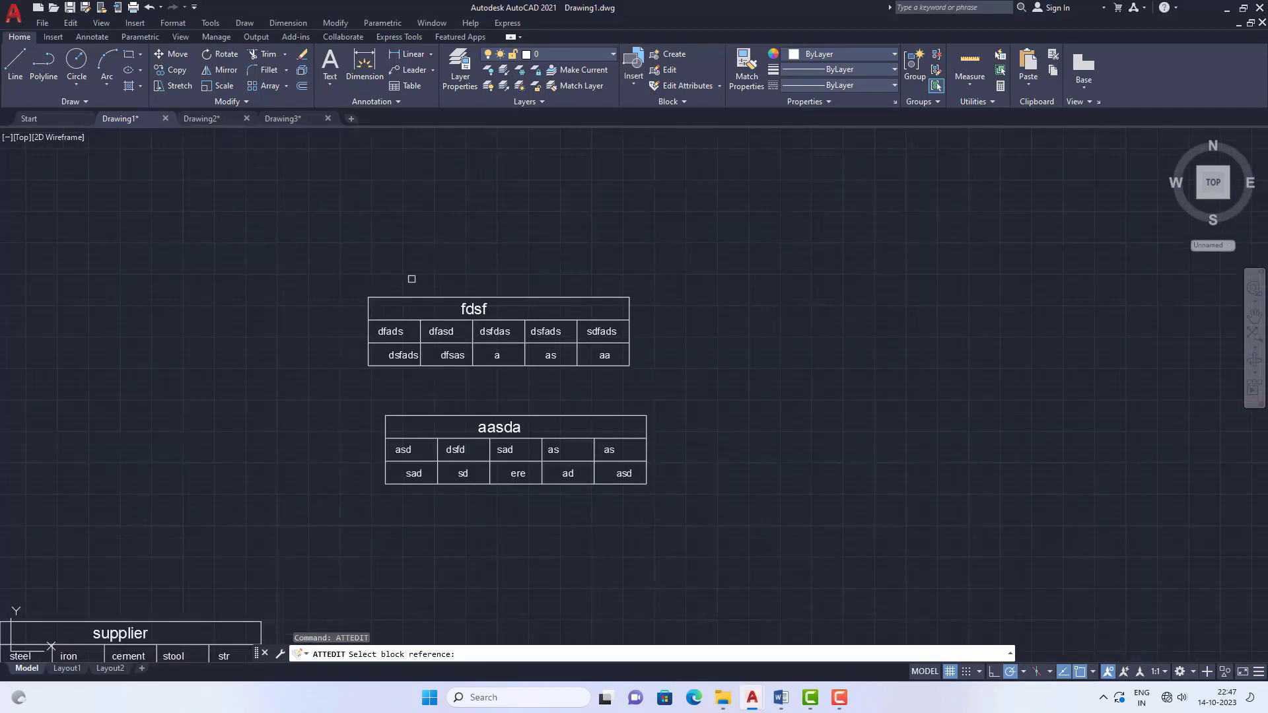
{"action": "scroll", "coordinate": [464, 369], "scroll_direction": "up", "scroll_amount": 6}
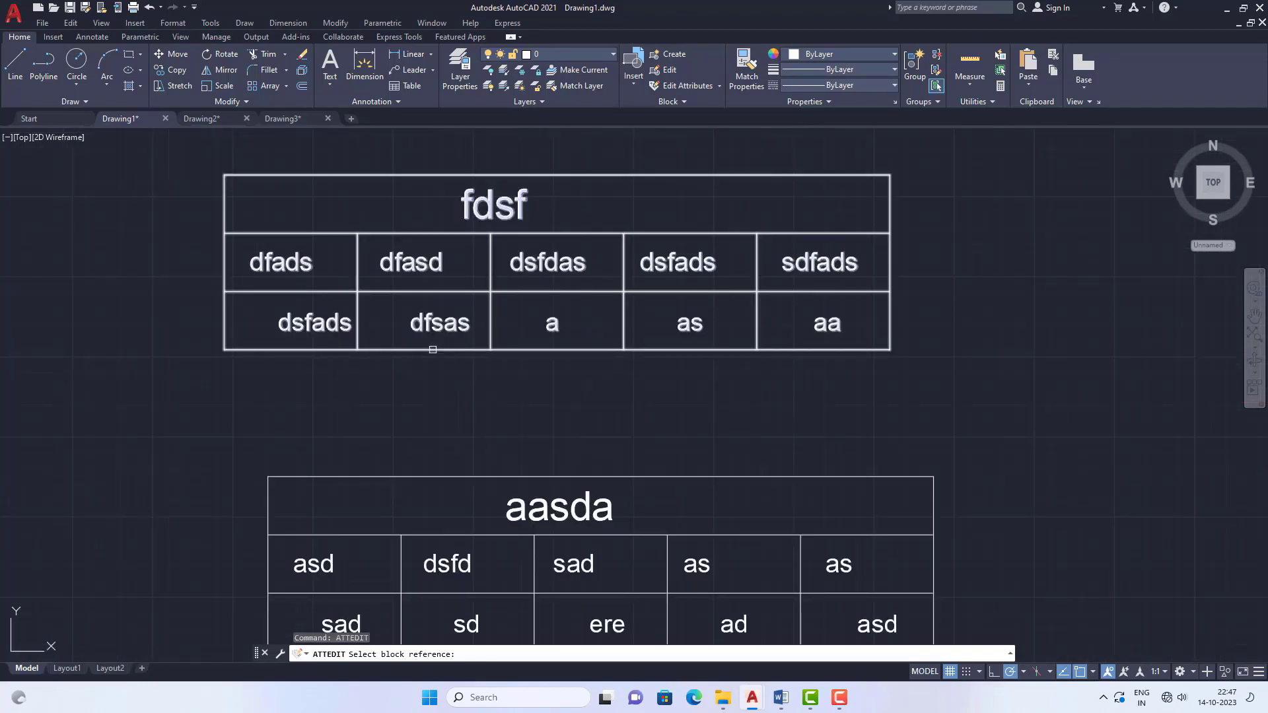
{"action": "left_click", "coordinate": [434, 349]}
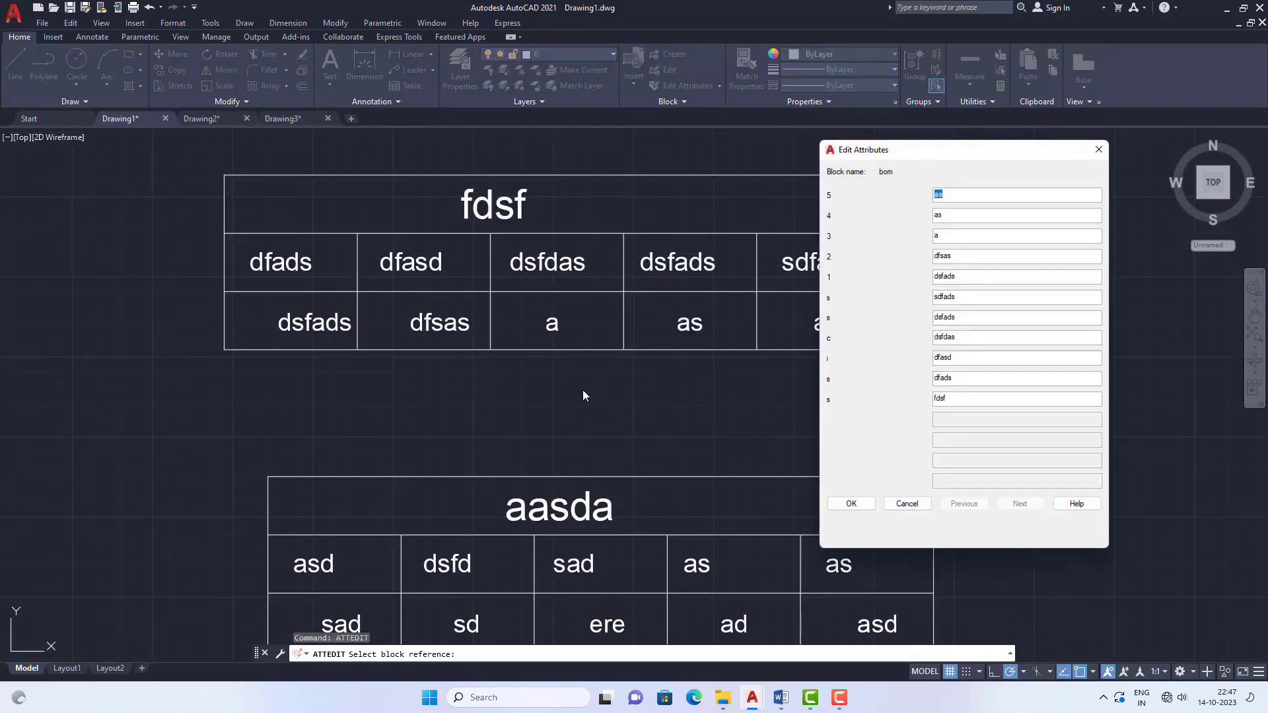
Set attributes 1 to 5 of the fdsf table to dsfadsdfgsdf, dfsasdfsgsd, adfsgsdf, asdsfgsdf and dfg.
{"action": "type", "text": "dfg"}
{"action": "left_click", "coordinate": [961, 215]}
{"action": "type", "text": "dsfgsdfdfsgsdfdfsgsd"}
{"action": "left_click", "coordinate": [959, 276]}
{"action": "type", "text": "dfgsdf"}
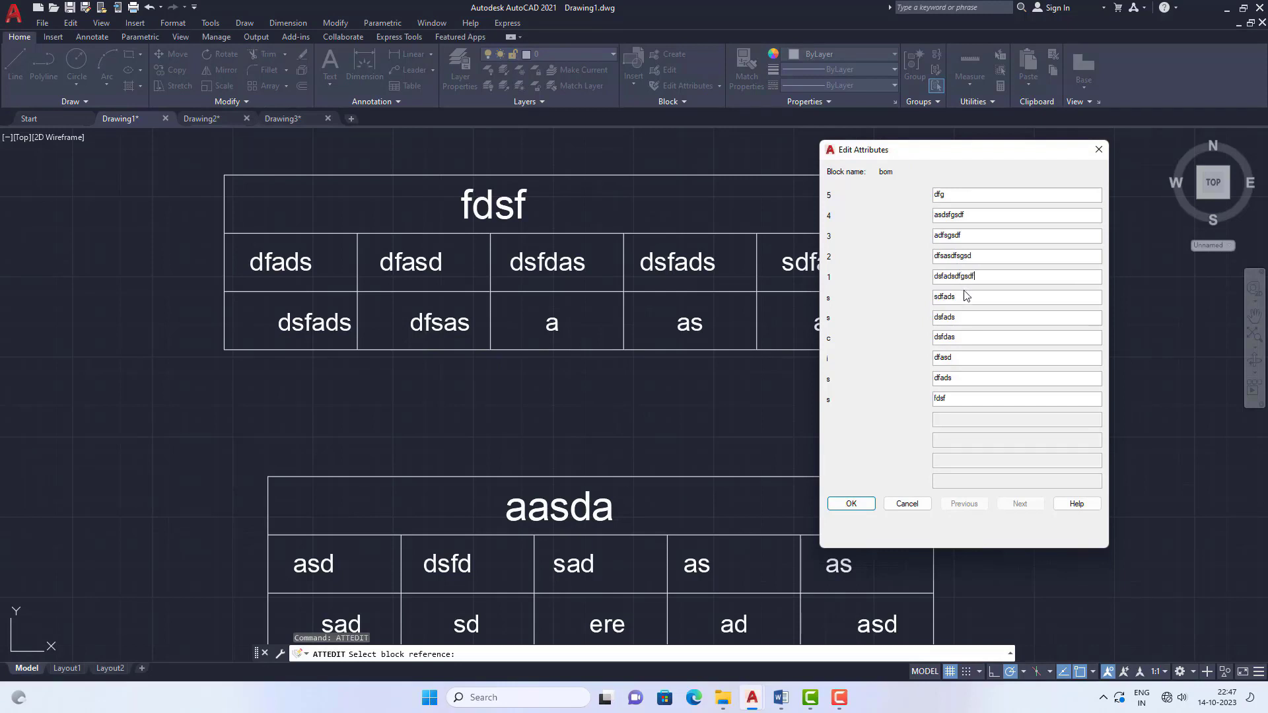
Set the last three headings of the fdsf table to dsfdasdfgsd, dsfadsdsfg and sdfadsdfg and apply the attribute changes.
{"action": "type", "text": "g"}
{"action": "type", "text": "fgsd"}
{"action": "left_click", "coordinate": [851, 504]}
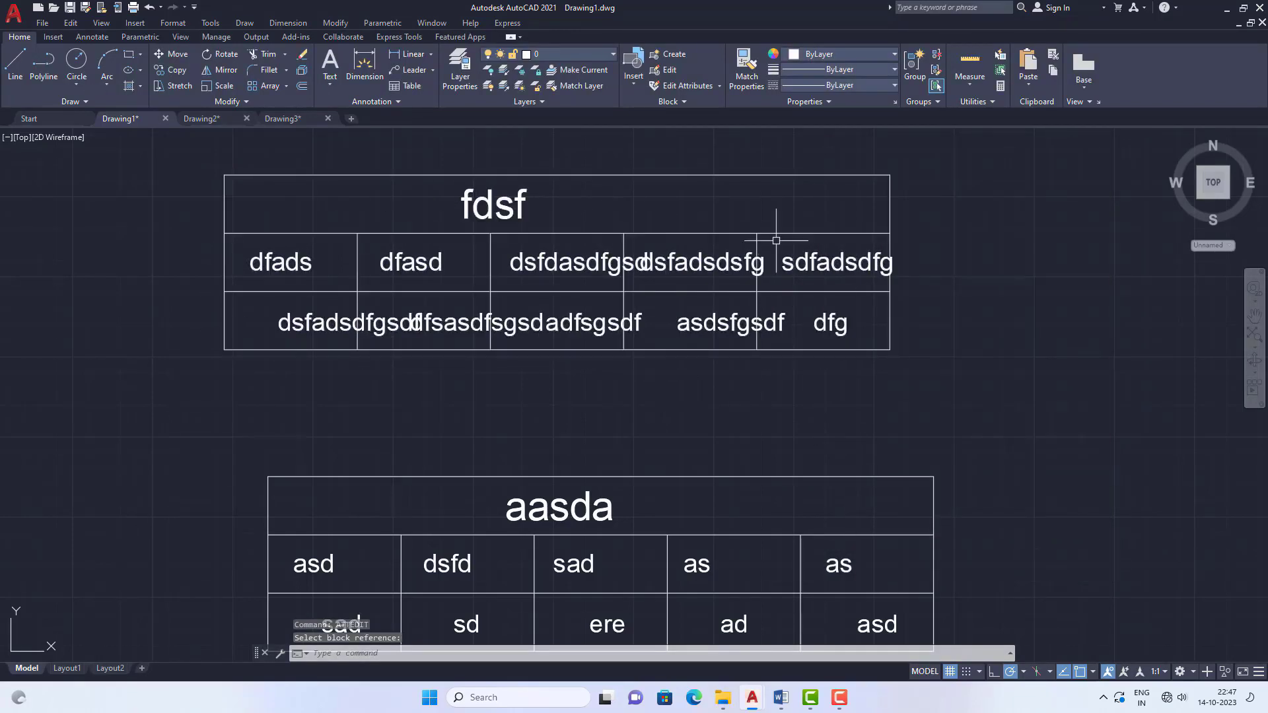
{"action": "scroll", "coordinate": [744, 272], "scroll_direction": "down", "scroll_amount": 4}
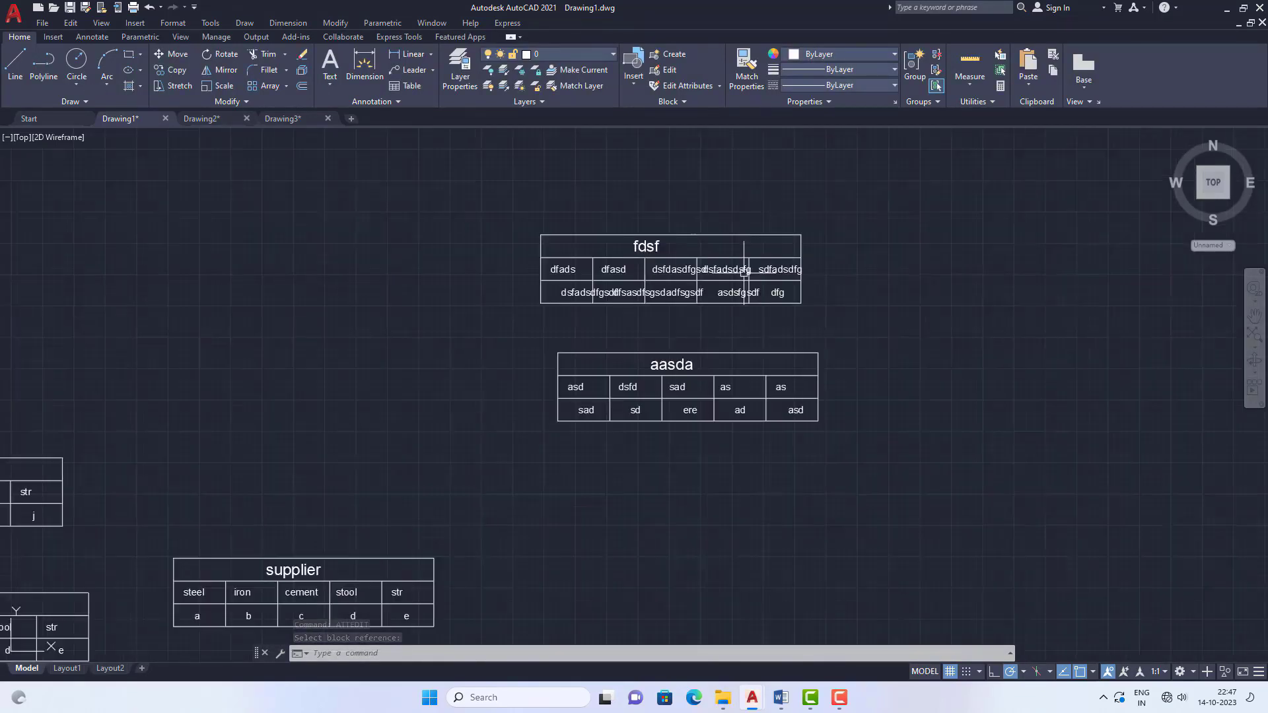
{"action": "scroll", "coordinate": [753, 271], "scroll_direction": "down", "scroll_amount": 2}
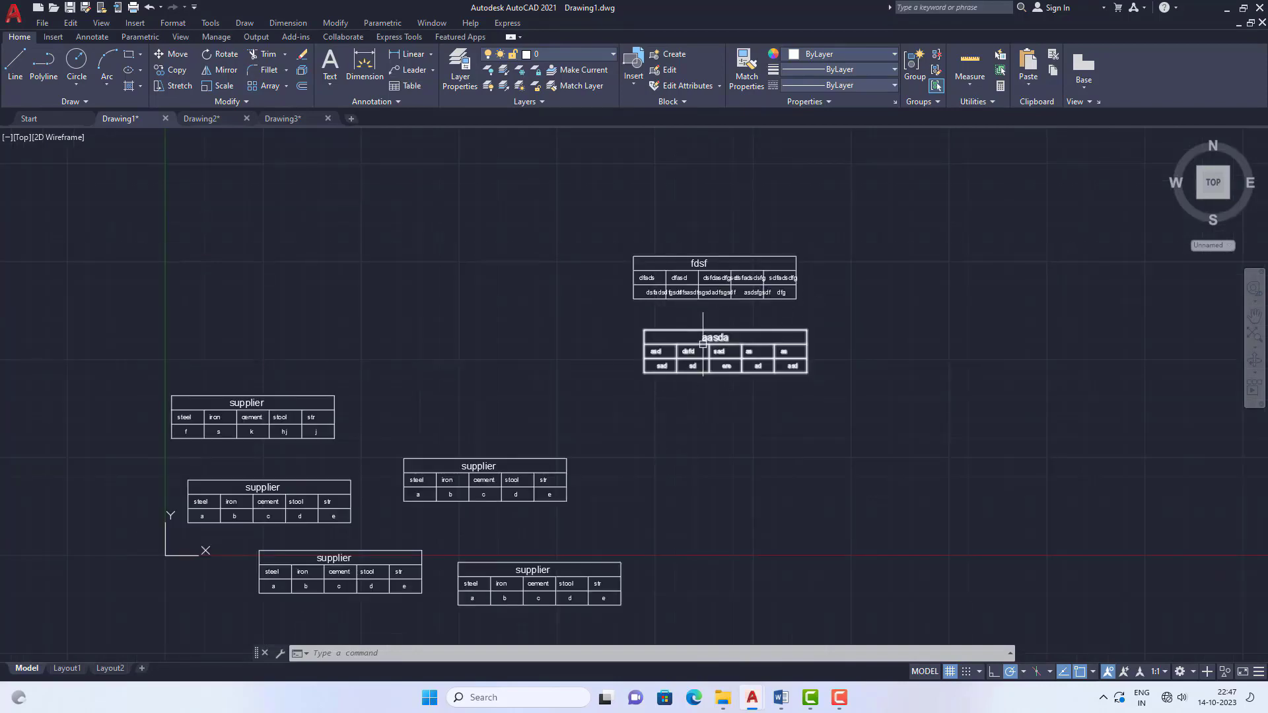
Compare the attribute values of the edited fdsf and aasda tables with those of the supplier copies.
{"action": "scroll", "coordinate": [750, 367], "scroll_direction": "up", "scroll_amount": 6}
{"action": "scroll", "coordinate": [833, 287], "scroll_direction": "down", "scroll_amount": 3}
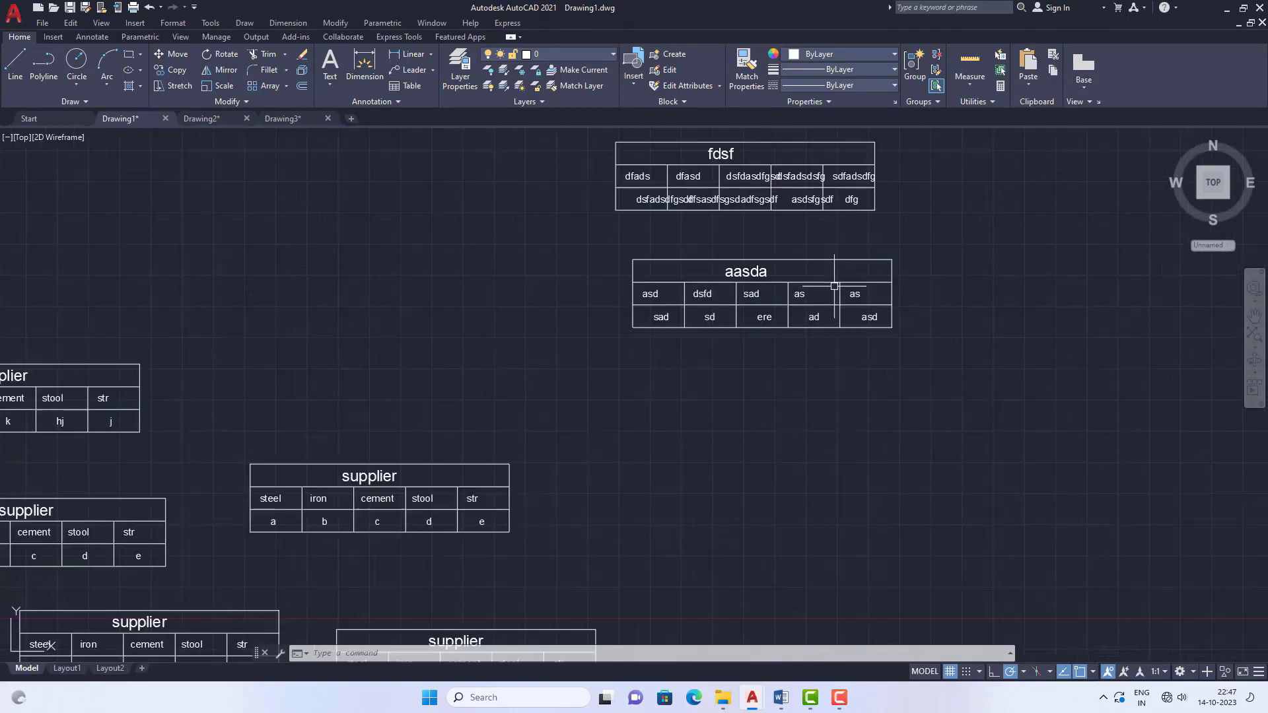
{"action": "scroll", "coordinate": [555, 436], "scroll_direction": "up", "scroll_amount": 1}
{"action": "scroll", "coordinate": [565, 251], "scroll_direction": "down", "scroll_amount": 1}
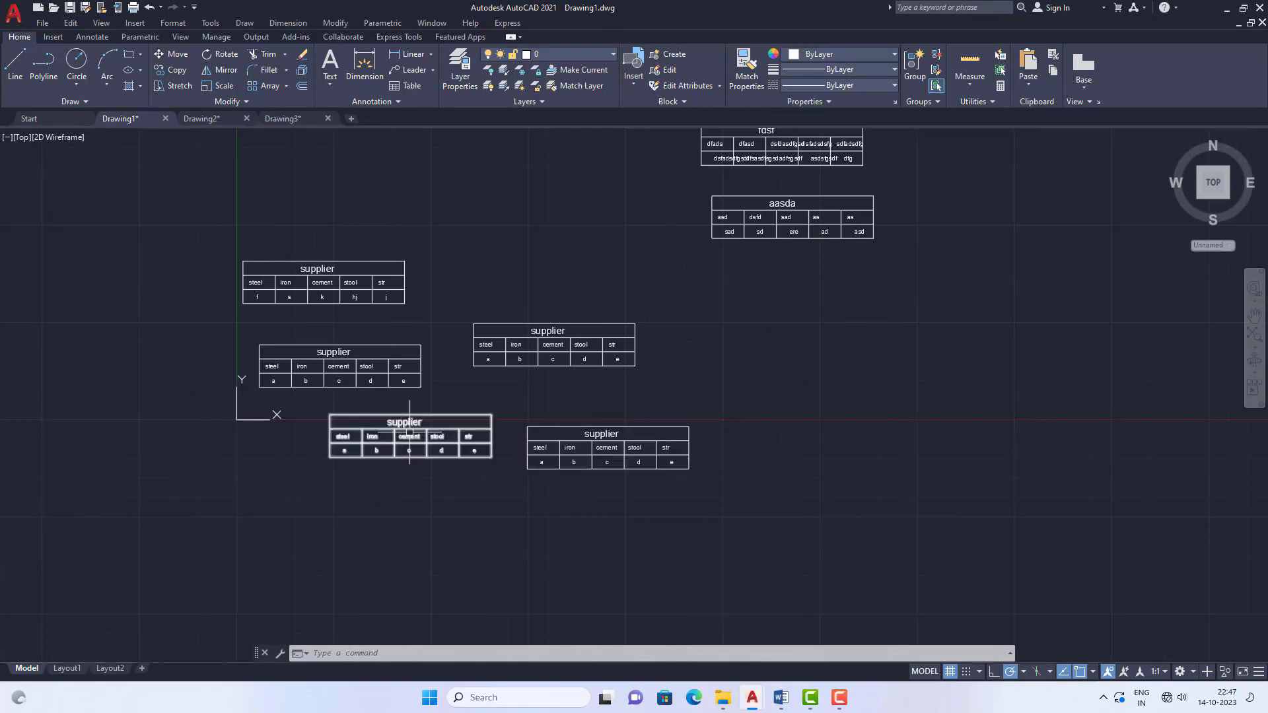
{"action": "scroll", "coordinate": [210, 355], "scroll_direction": "down", "scroll_amount": 1}
{"action": "scroll", "coordinate": [226, 323], "scroll_direction": "up", "scroll_amount": 1}
{"action": "scroll", "coordinate": [467, 294], "scroll_direction": "down", "scroll_amount": 1}
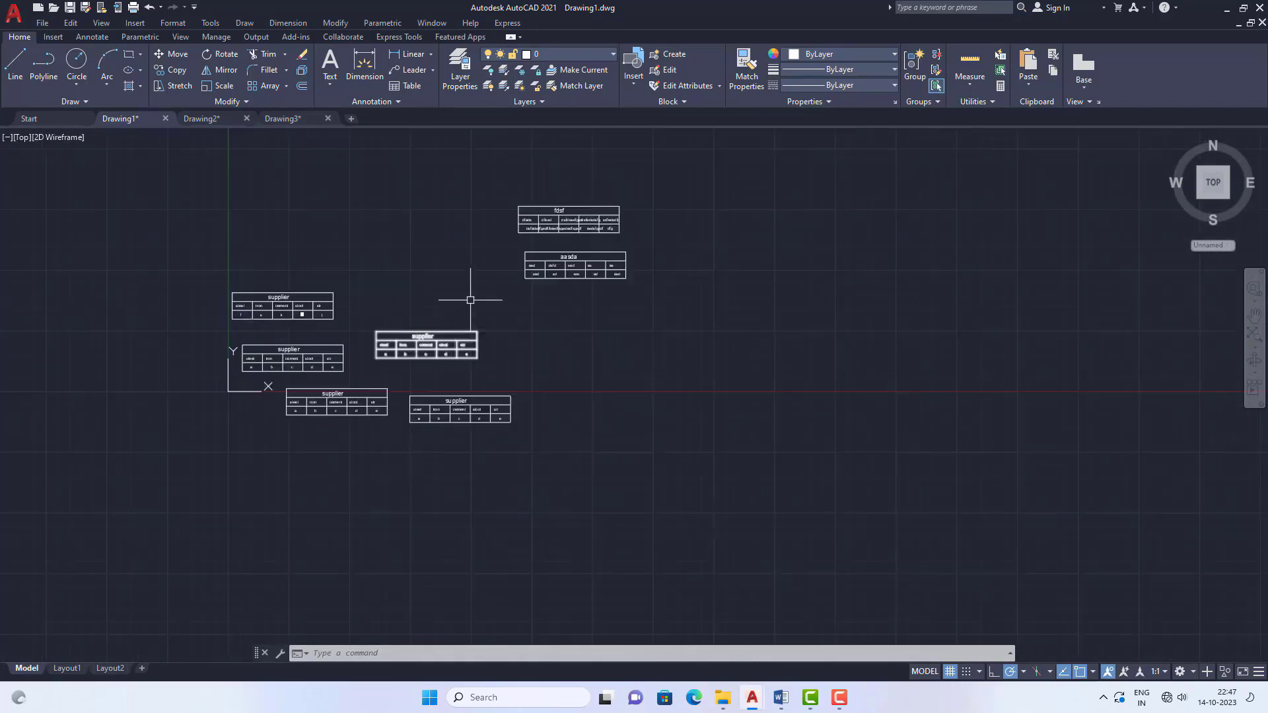
{"action": "scroll", "coordinate": [513, 272], "scroll_direction": "up", "scroll_amount": 5}
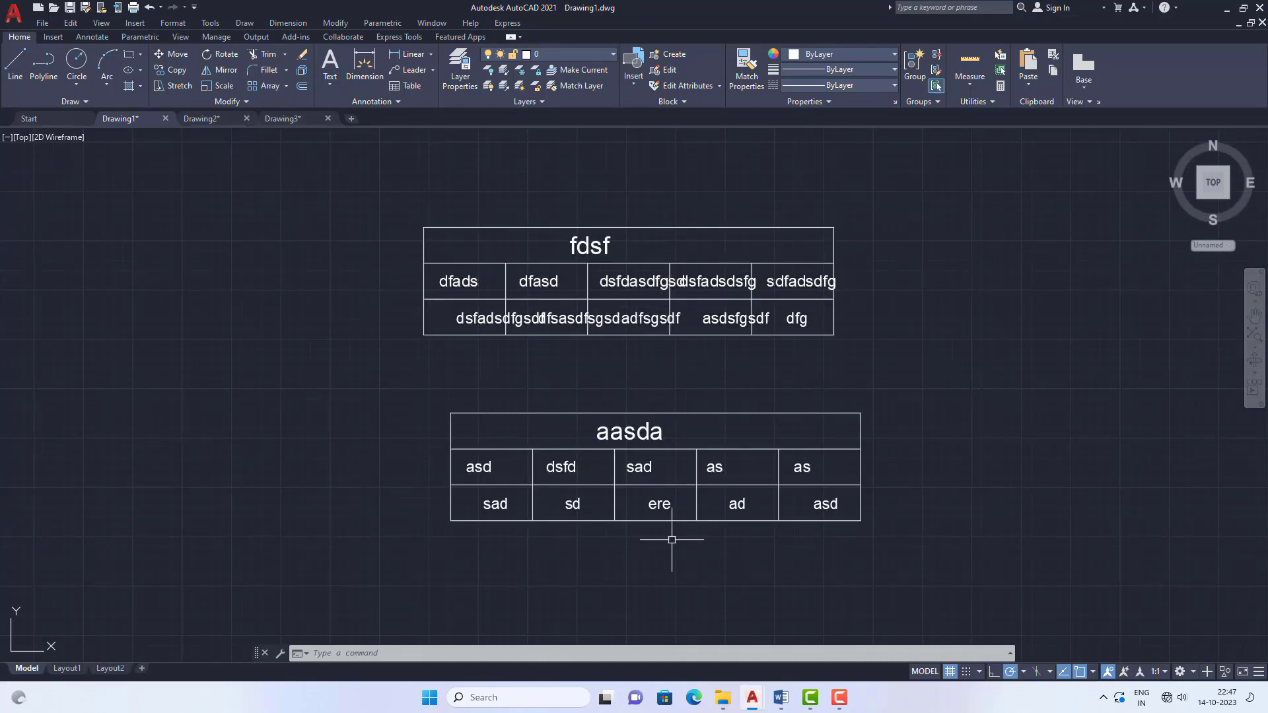
Switch to the LAYERS COMMANDS document in Word and read the notes on the ATTEDIT, EATTEDIT and BATMAN attribute commands.
{"action": "left_click", "coordinate": [781, 698]}
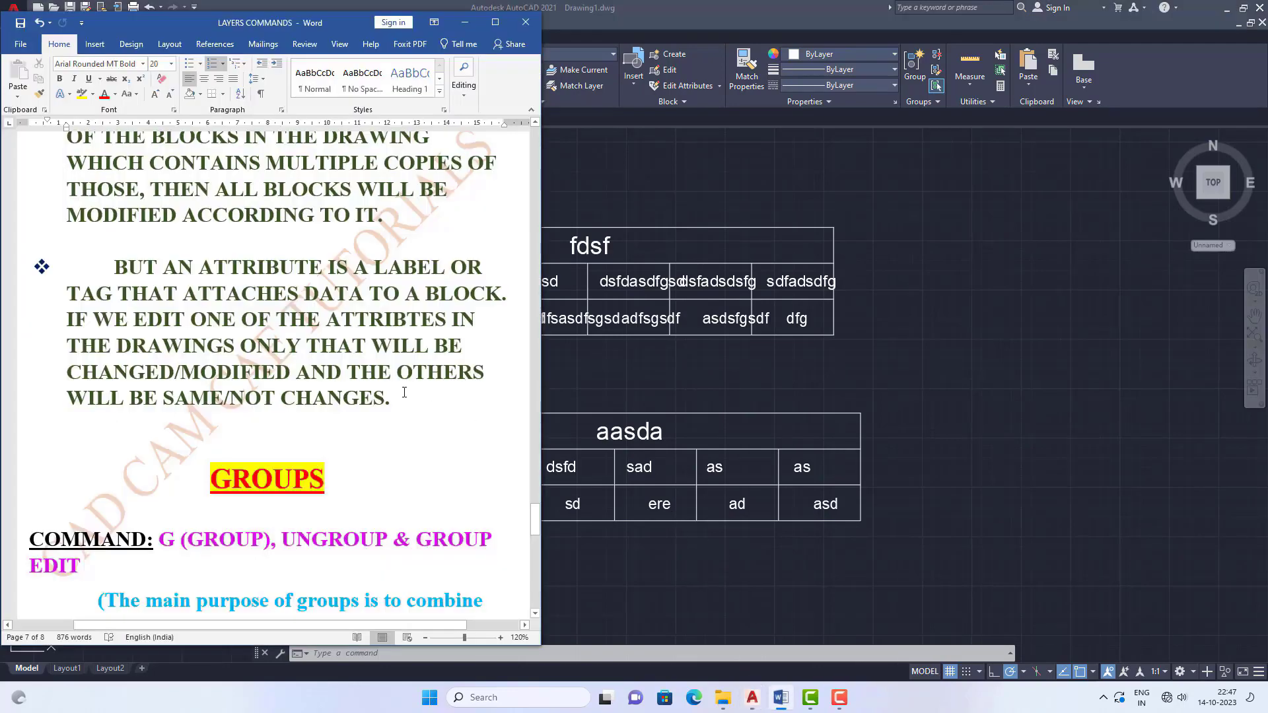
{"action": "scroll", "coordinate": [403, 391], "scroll_direction": "up", "scroll_amount": 10}
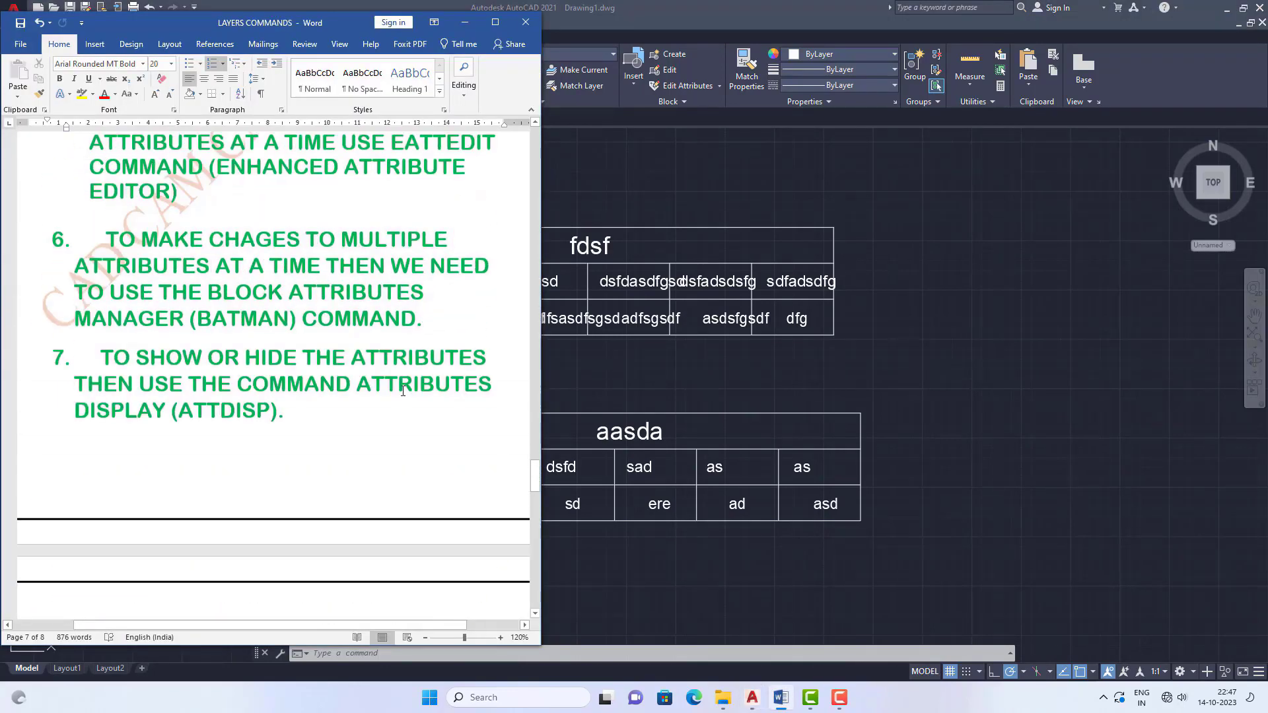
{"action": "scroll", "coordinate": [405, 392], "scroll_direction": "up", "scroll_amount": 2}
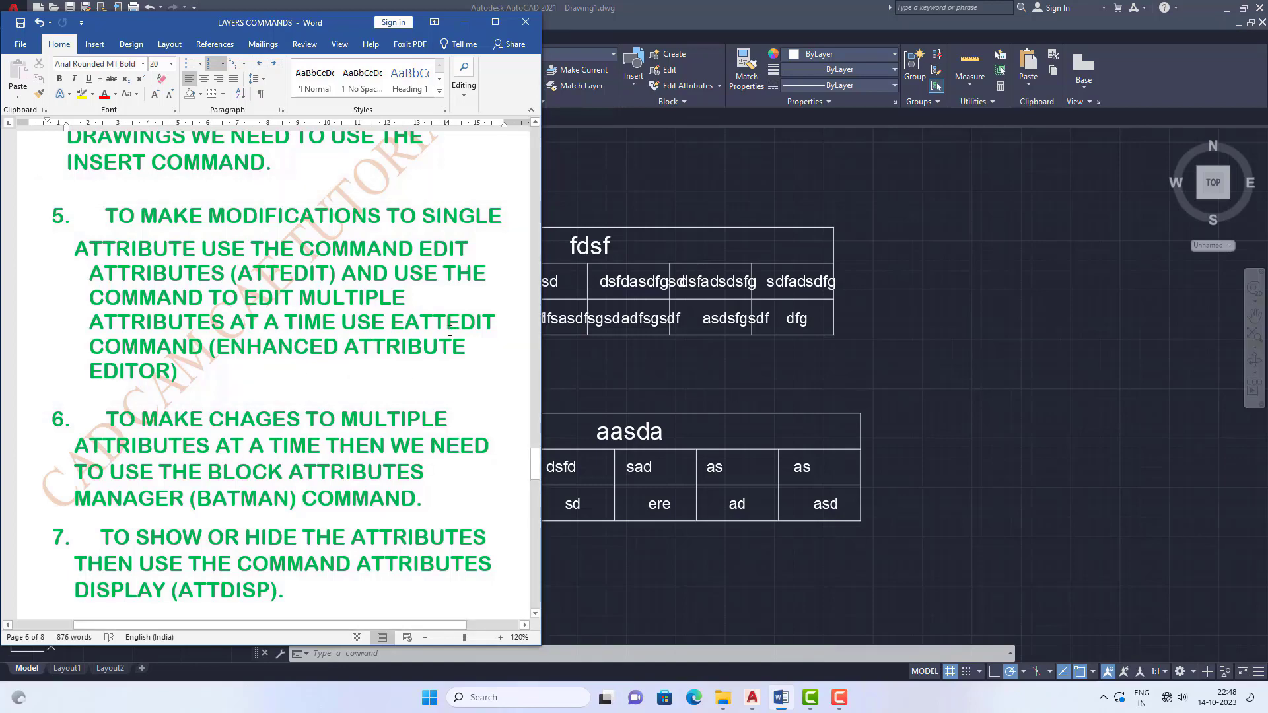
Return to AutoCAD, open the upper supplier table in the Enhanced Attribute Editor with EATTEDIT, and move the dialog clear of the table.
{"action": "left_click", "coordinate": [657, 388]}
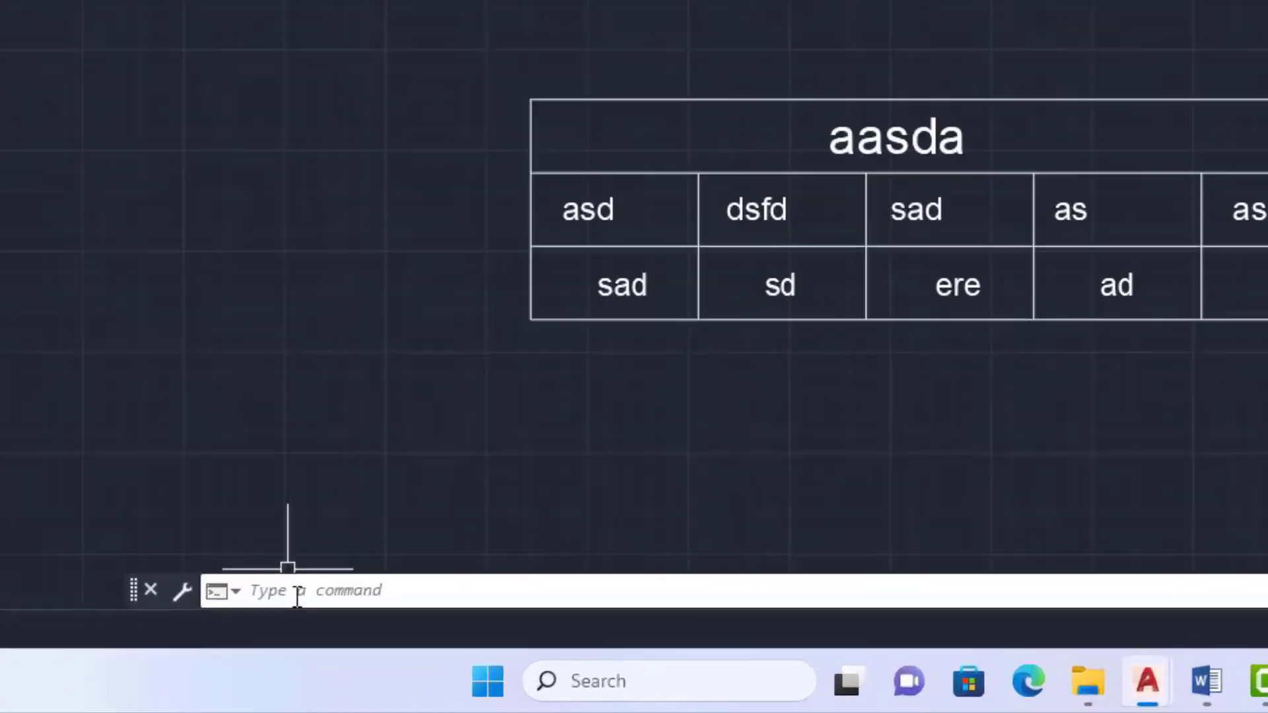
{"action": "type", "text": "eat"}
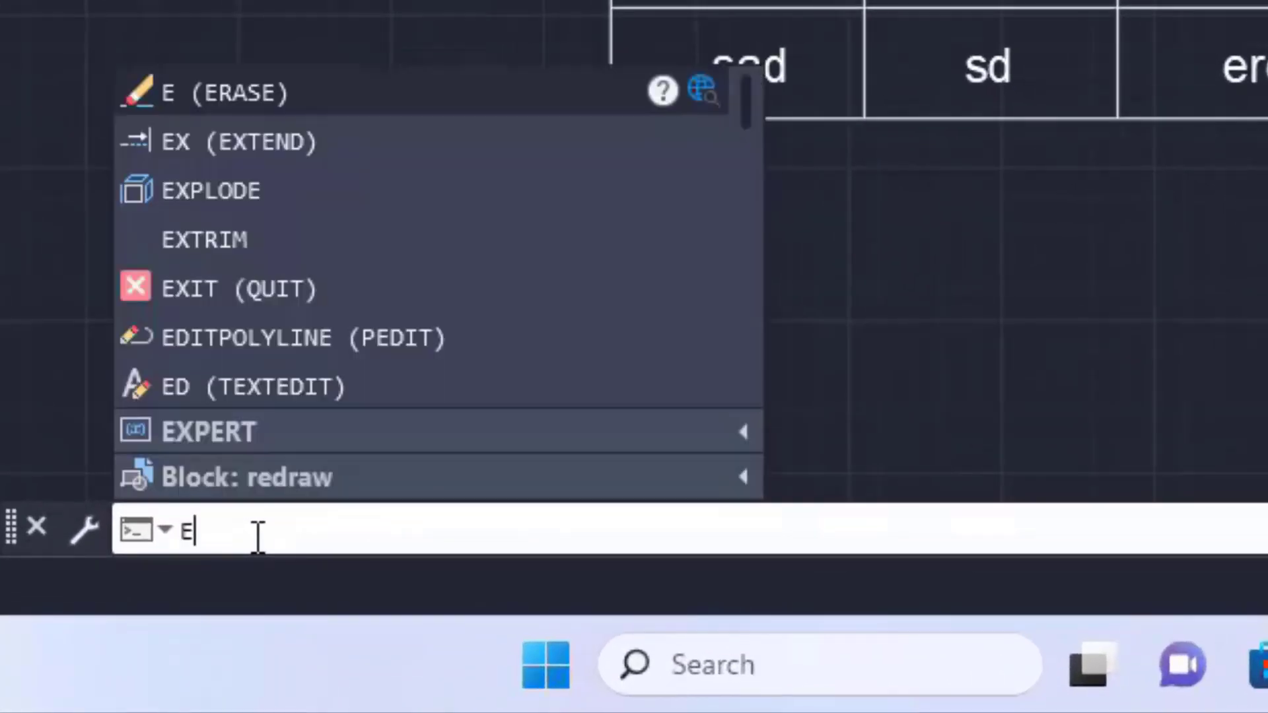
{"action": "type", "text": "tedit"}
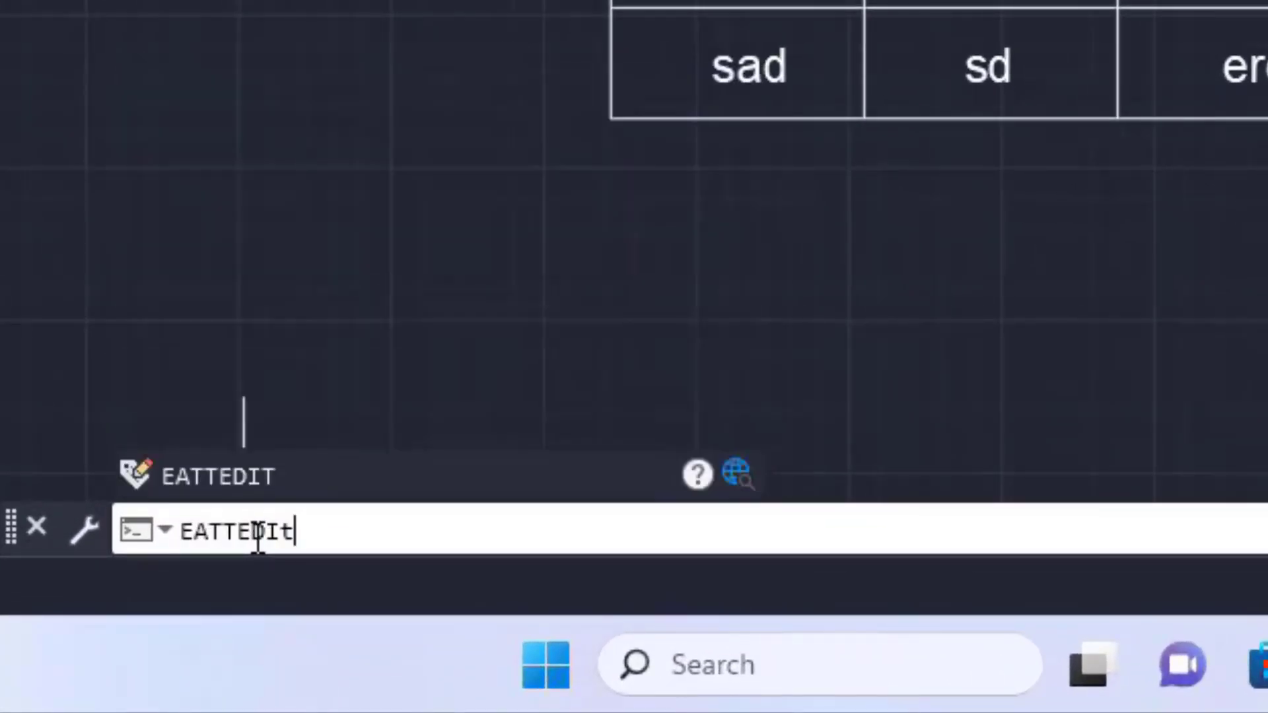
{"action": "key", "text": "Return"}
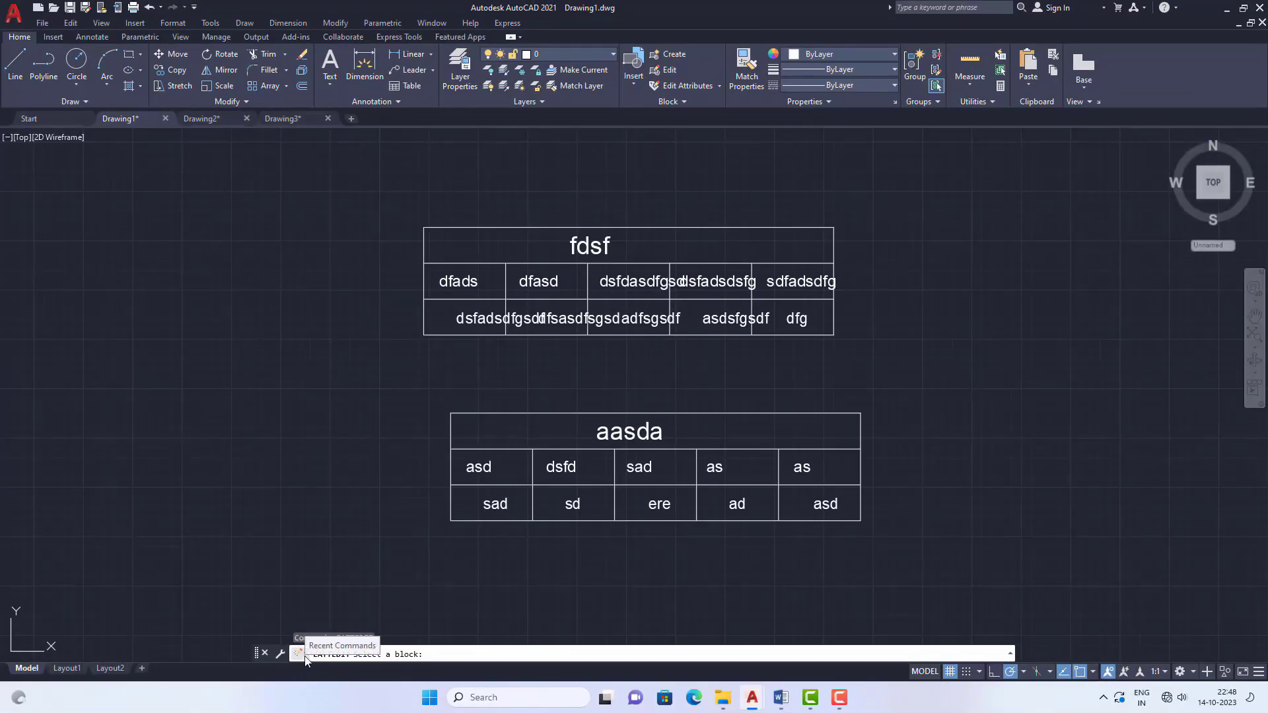
{"action": "scroll", "coordinate": [694, 363], "scroll_direction": "down", "scroll_amount": 8}
{"action": "scroll", "coordinate": [661, 343], "scroll_direction": "up", "scroll_amount": 8}
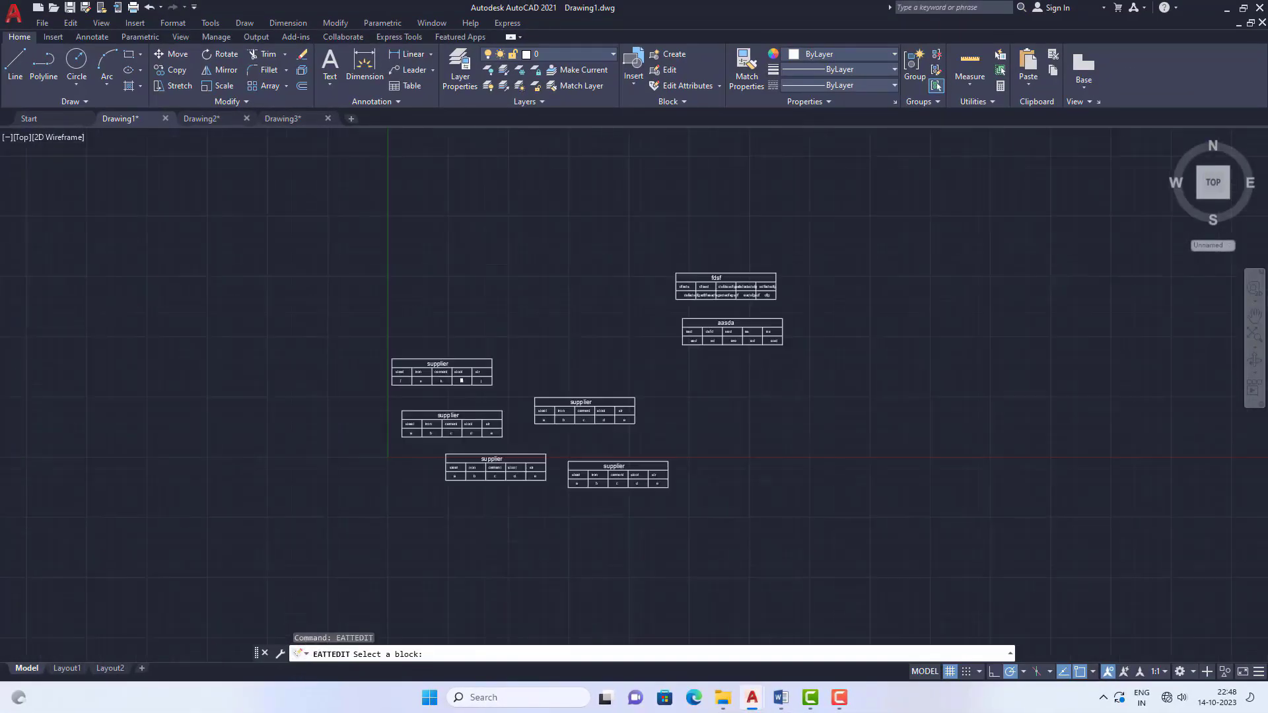
{"action": "left_click", "coordinate": [659, 280]}
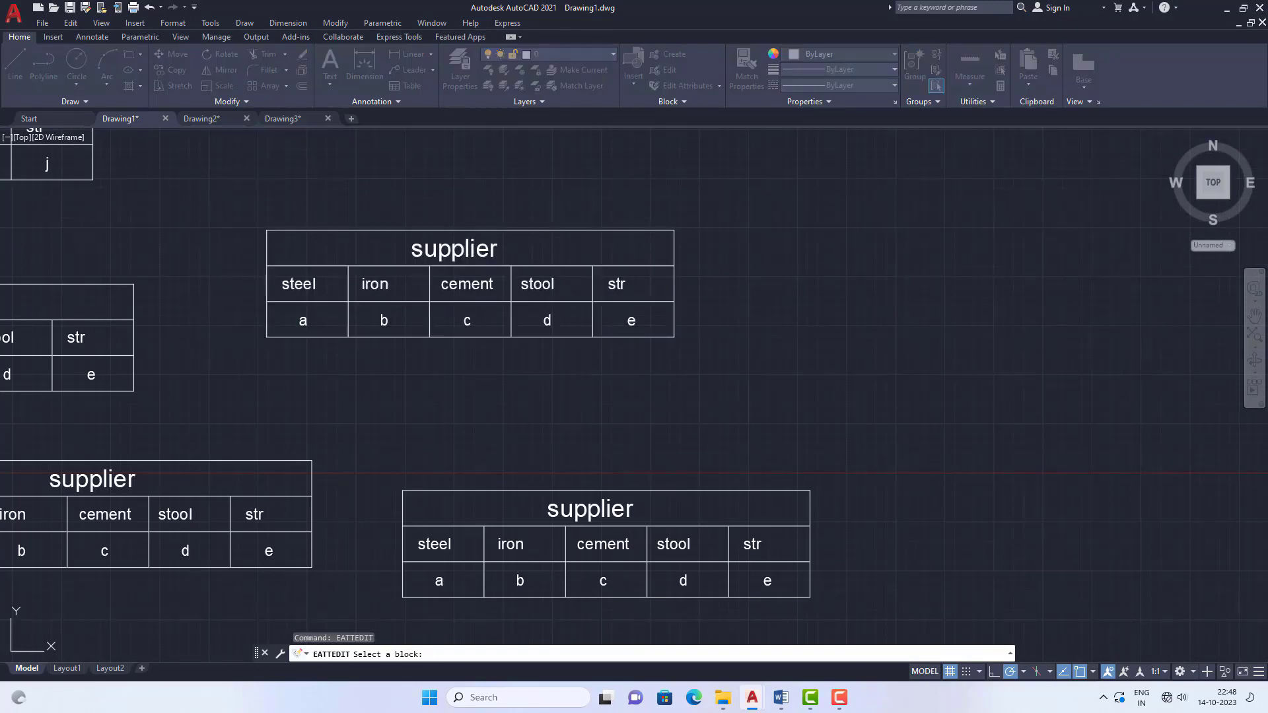
{"action": "left_click_drag", "start_coordinate": [574, 202], "coordinate": [928, 195]}
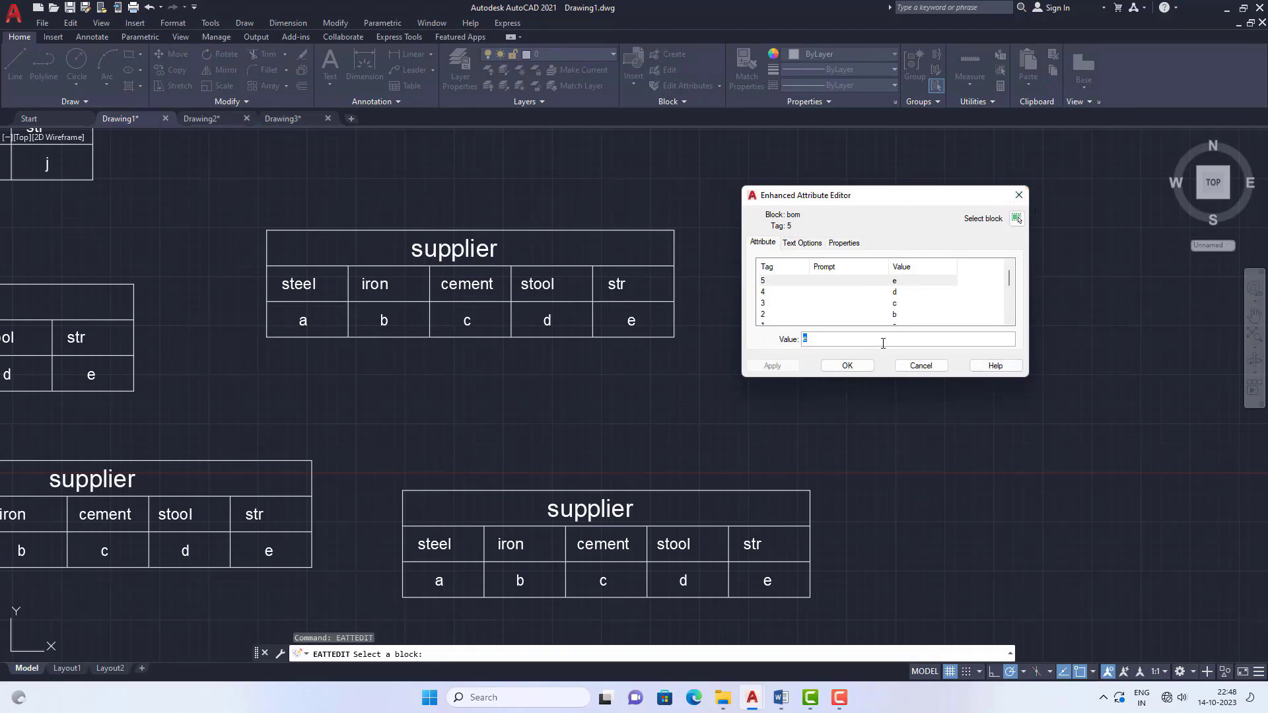
Set attributes 5, 4 and 3 of the table to f, g and b, and the STEEL attribute to steefs.
{"action": "left_click", "coordinate": [783, 284]}
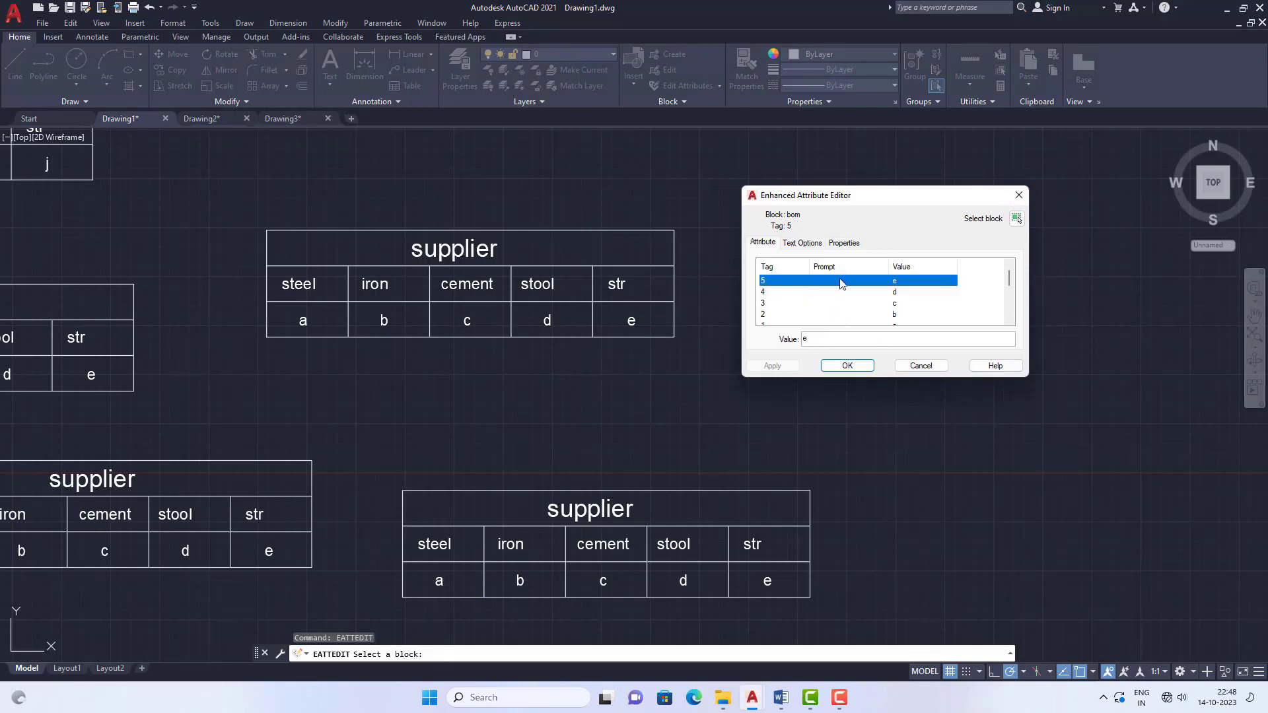
{"action": "left_click", "coordinate": [815, 337]}
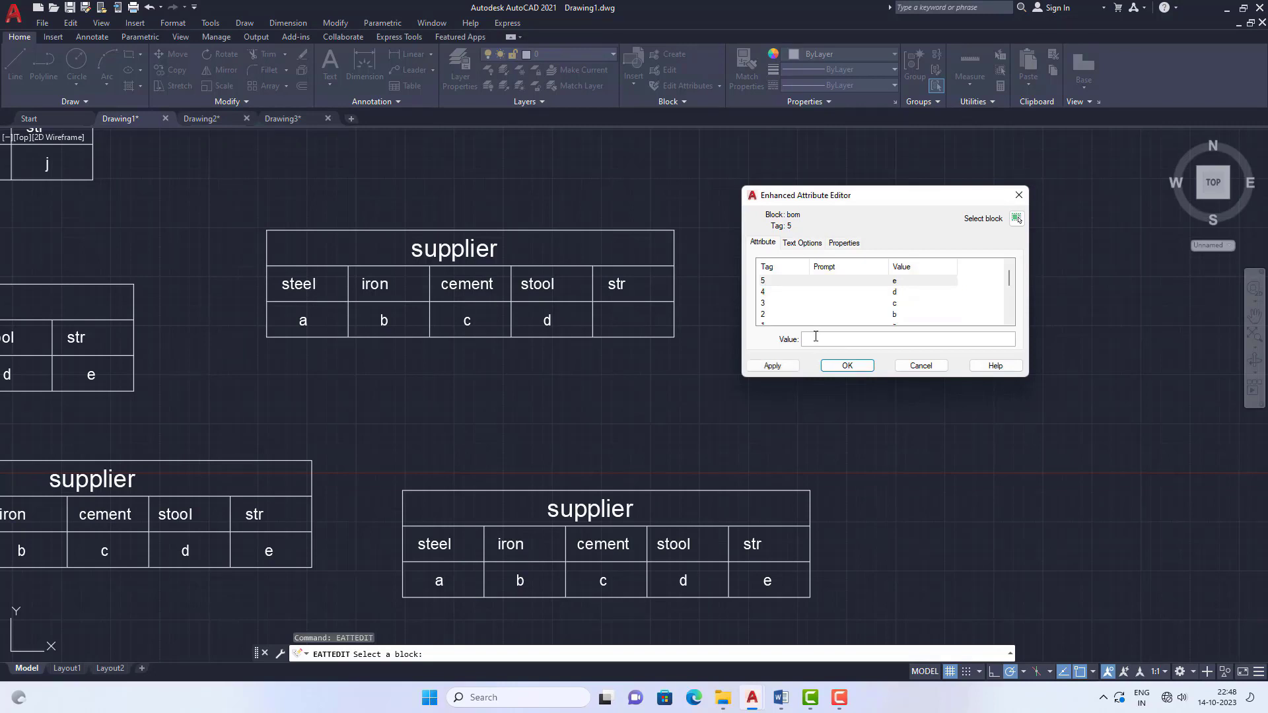
{"action": "left_click", "coordinate": [784, 294]}
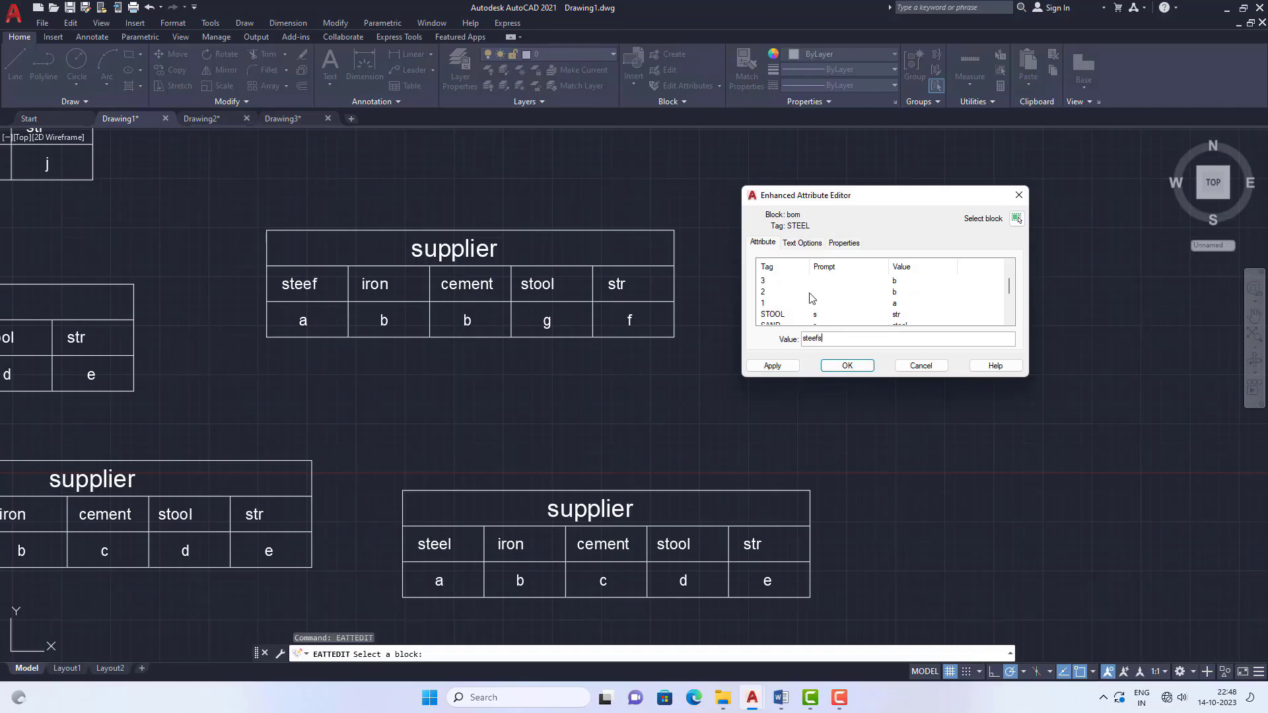
Set the SUPPLIER attribute to supplighdfgh and the STOOL attribute to strdfg.
{"action": "scroll", "coordinate": [811, 298], "scroll_direction": "down", "scroll_amount": 3}
{"action": "left_click", "coordinate": [786, 314]}
{"action": "left_click", "coordinate": [829, 340]}
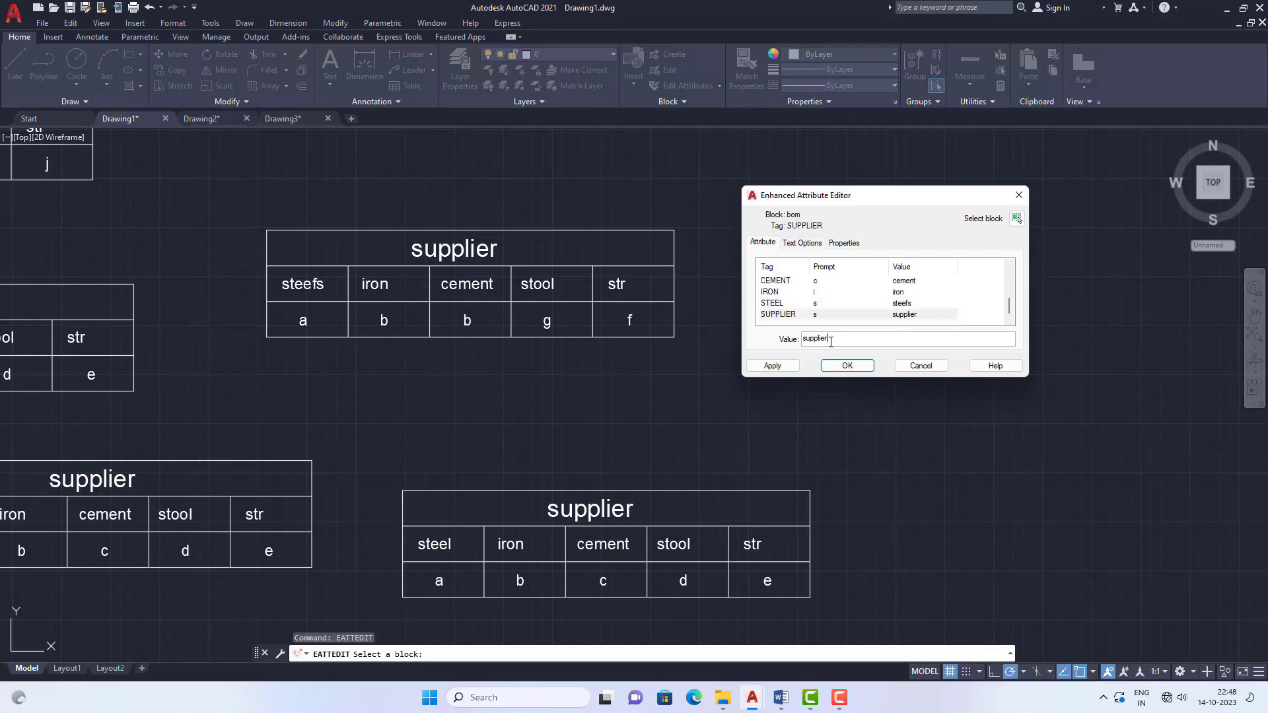
{"action": "type", "text": "ghdfgh"}
{"action": "scroll", "coordinate": [844, 304], "scroll_direction": "up", "scroll_amount": 3}
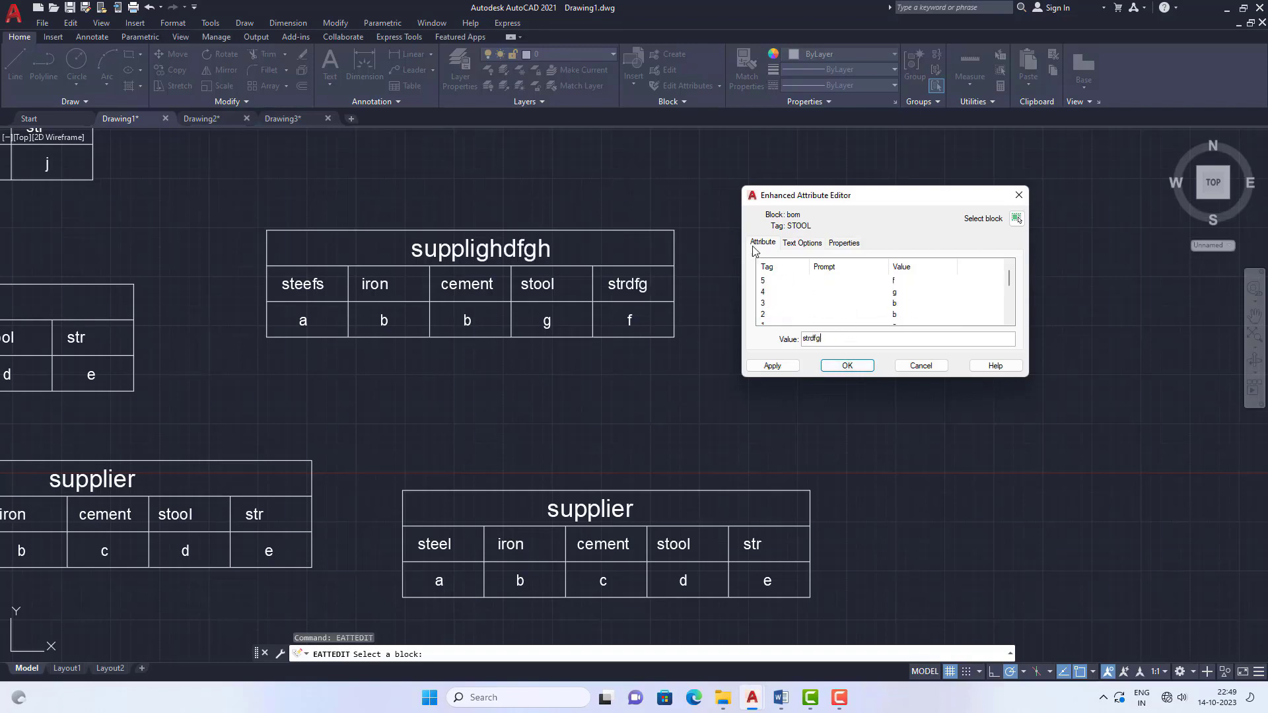
Try the Fit, Middle, Top left and Middle center justifications on the STOOL attribute text, and restore Left justification.
{"action": "left_click", "coordinate": [803, 243]}
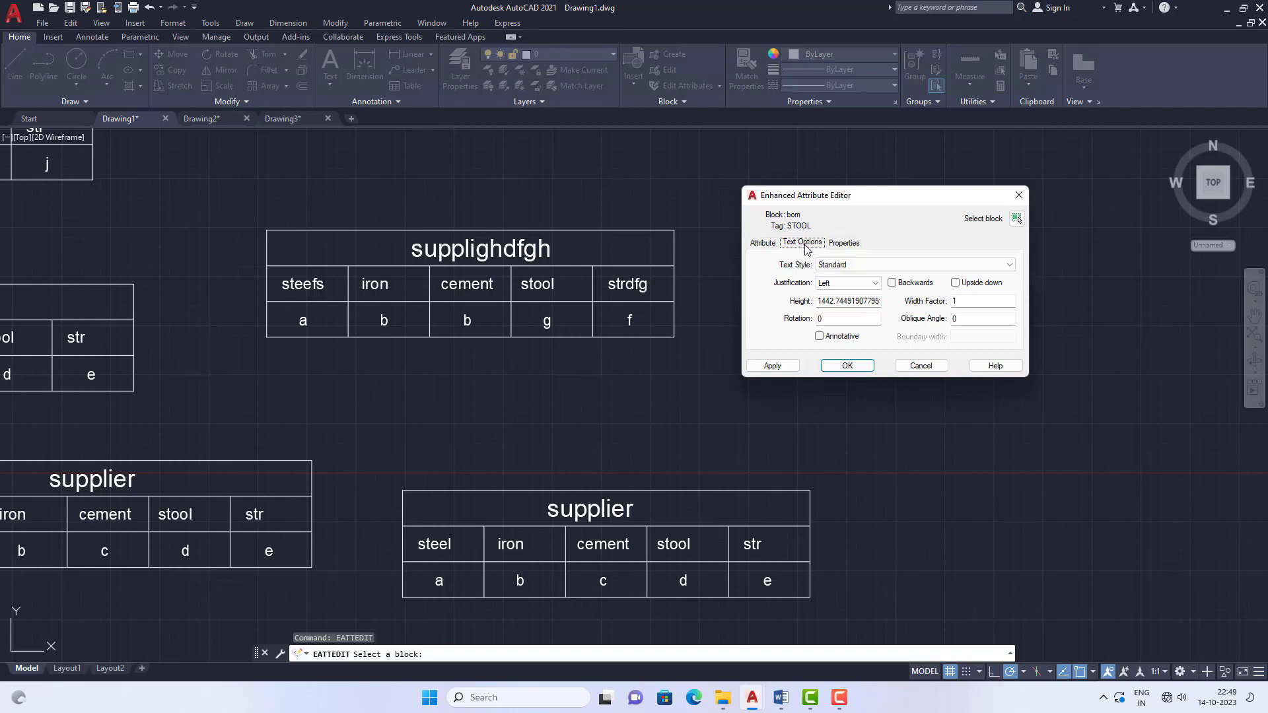
{"action": "left_click", "coordinate": [858, 283]}
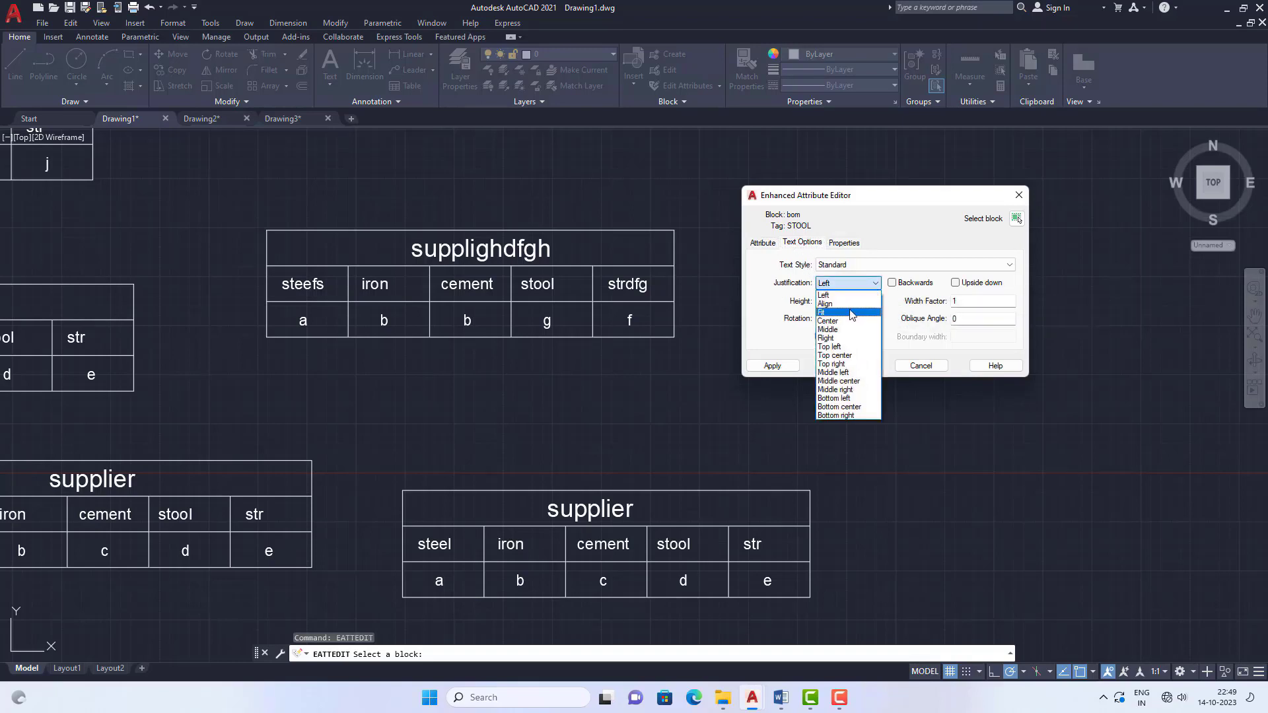
{"action": "left_click", "coordinate": [852, 312]}
{"action": "left_click", "coordinate": [874, 284]}
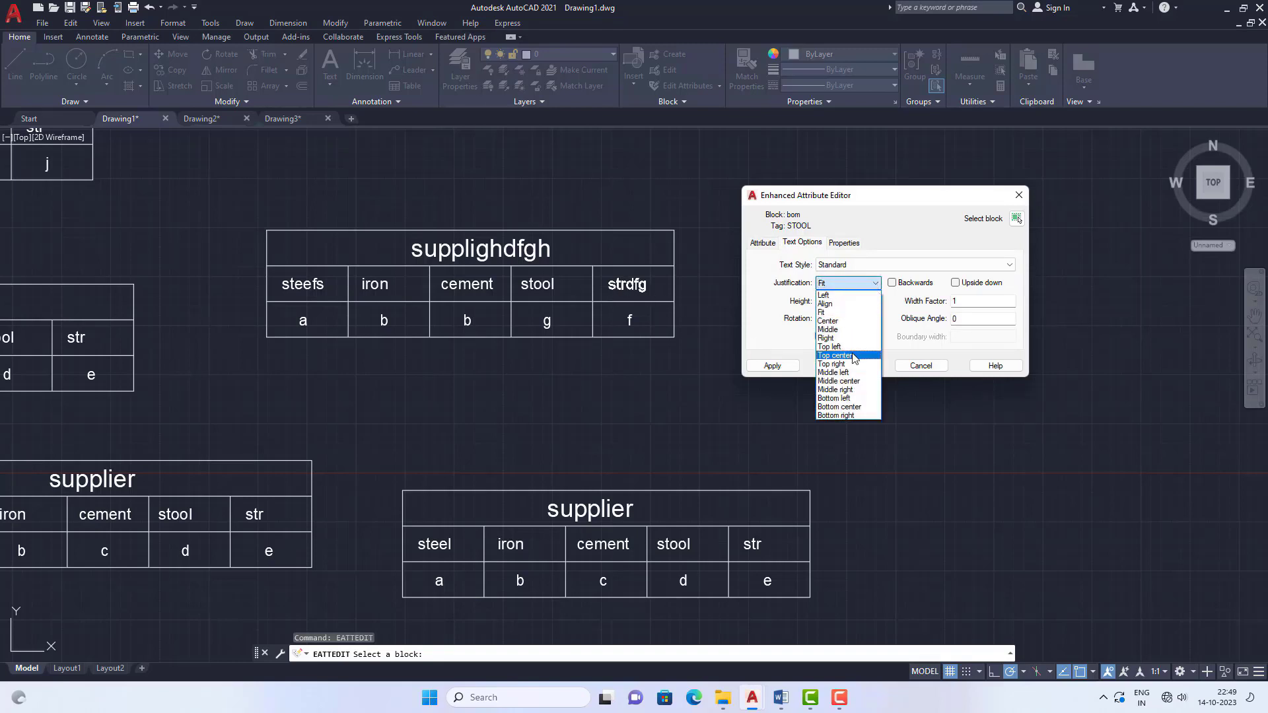
{"action": "left_click", "coordinate": [838, 329]}
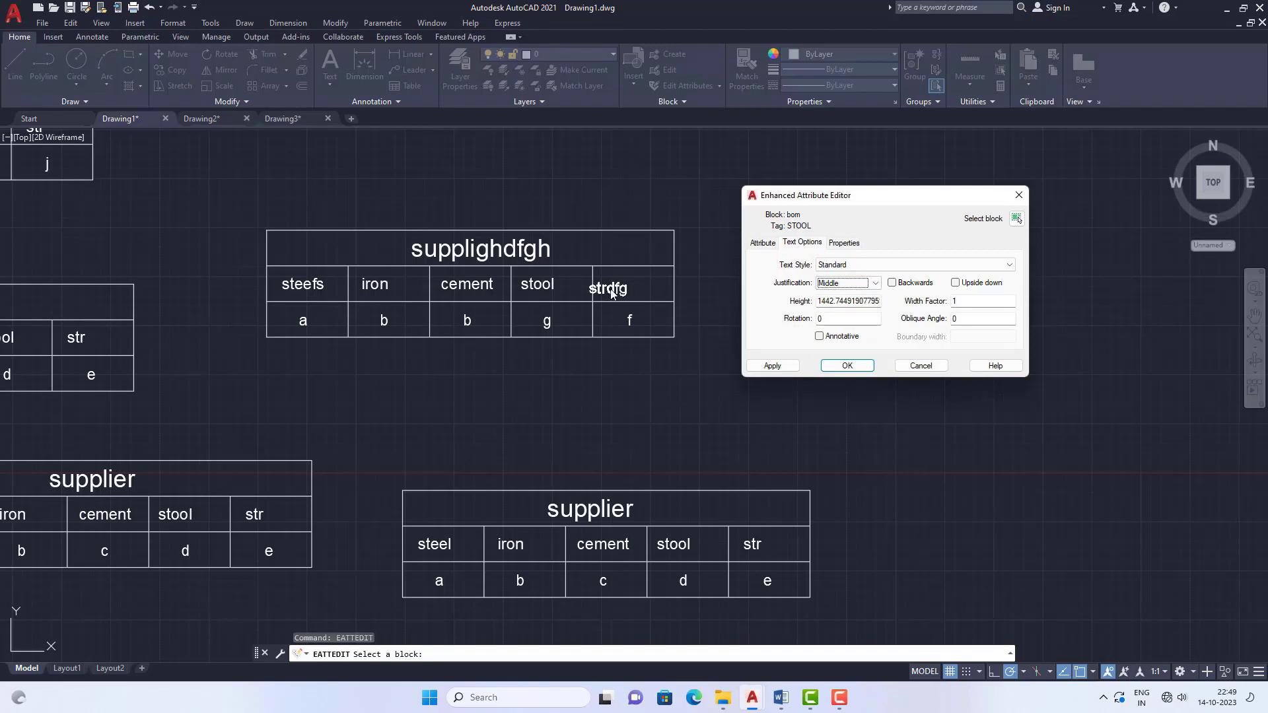
{"action": "left_click", "coordinate": [874, 284]}
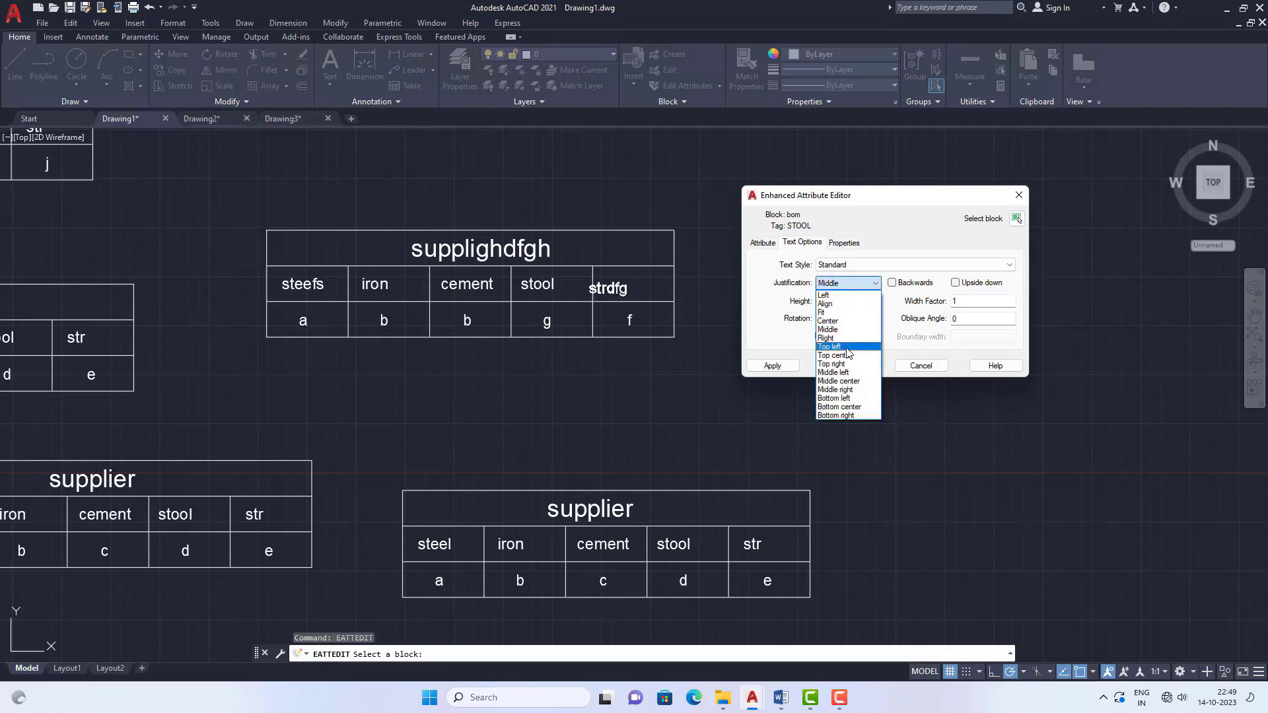
{"action": "left_click", "coordinate": [837, 346]}
{"action": "left_click", "coordinate": [874, 285]}
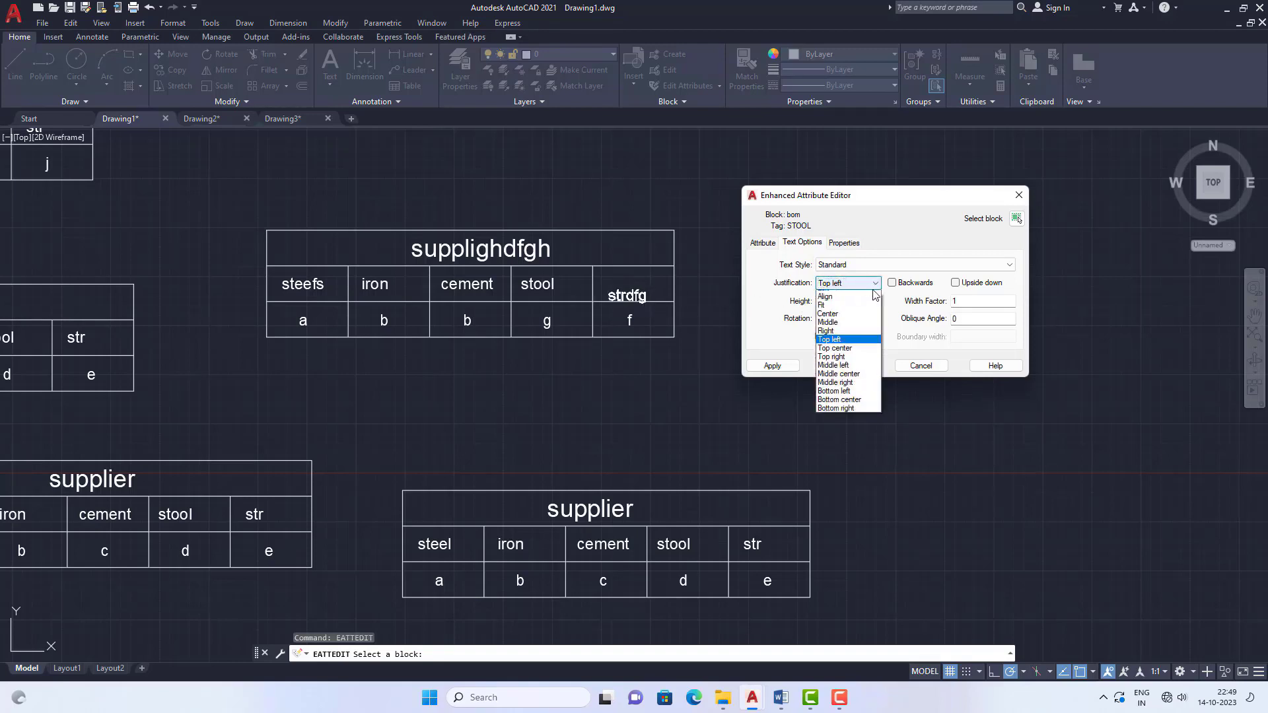
{"action": "left_click", "coordinate": [856, 383]}
{"action": "left_click", "coordinate": [861, 284]}
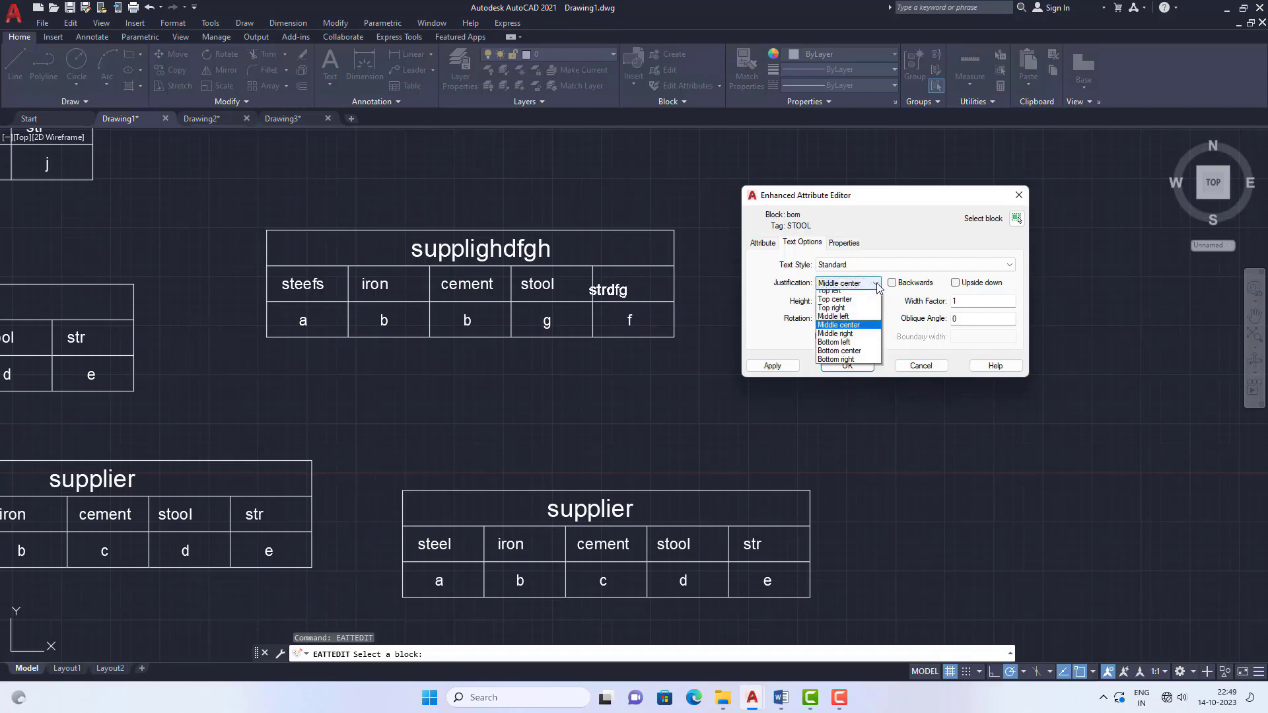
{"action": "left_click", "coordinate": [845, 296]}
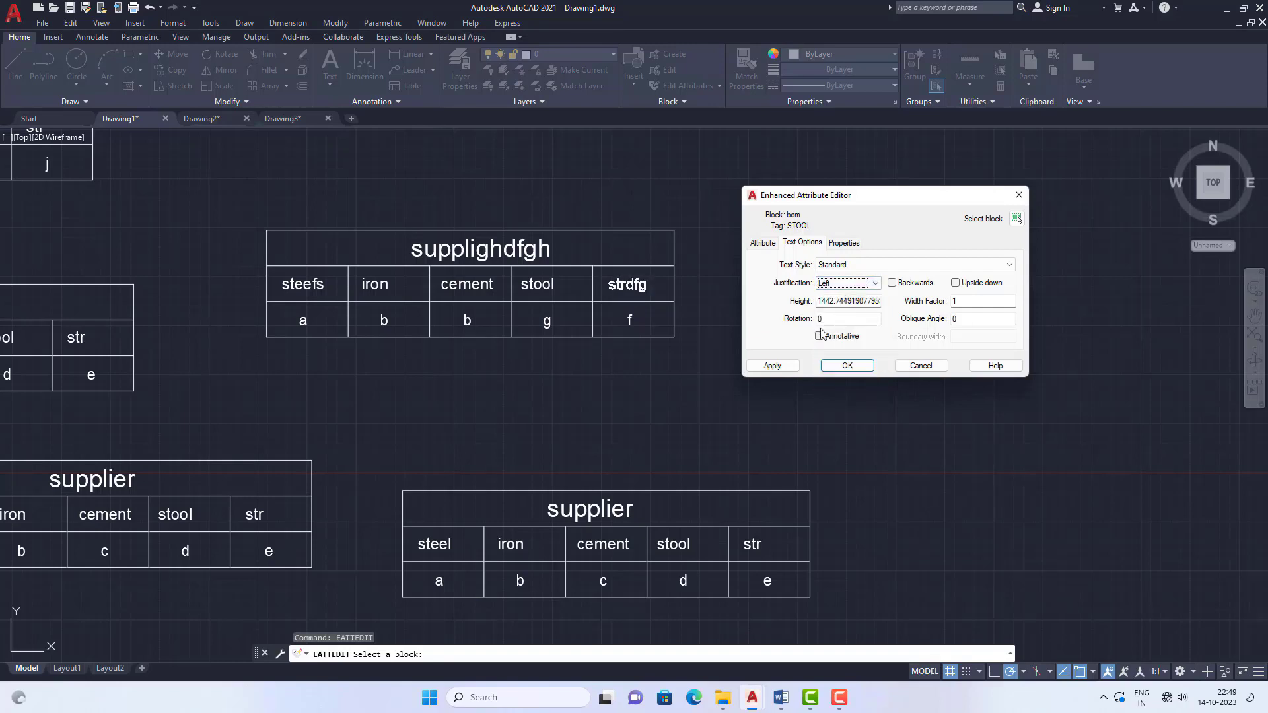
Try a different rotation angle on the STOOL attribute text and reset the rotation to 0.
{"action": "left_click", "coordinate": [838, 320]}
{"action": "key", "text": "BackSpace"}
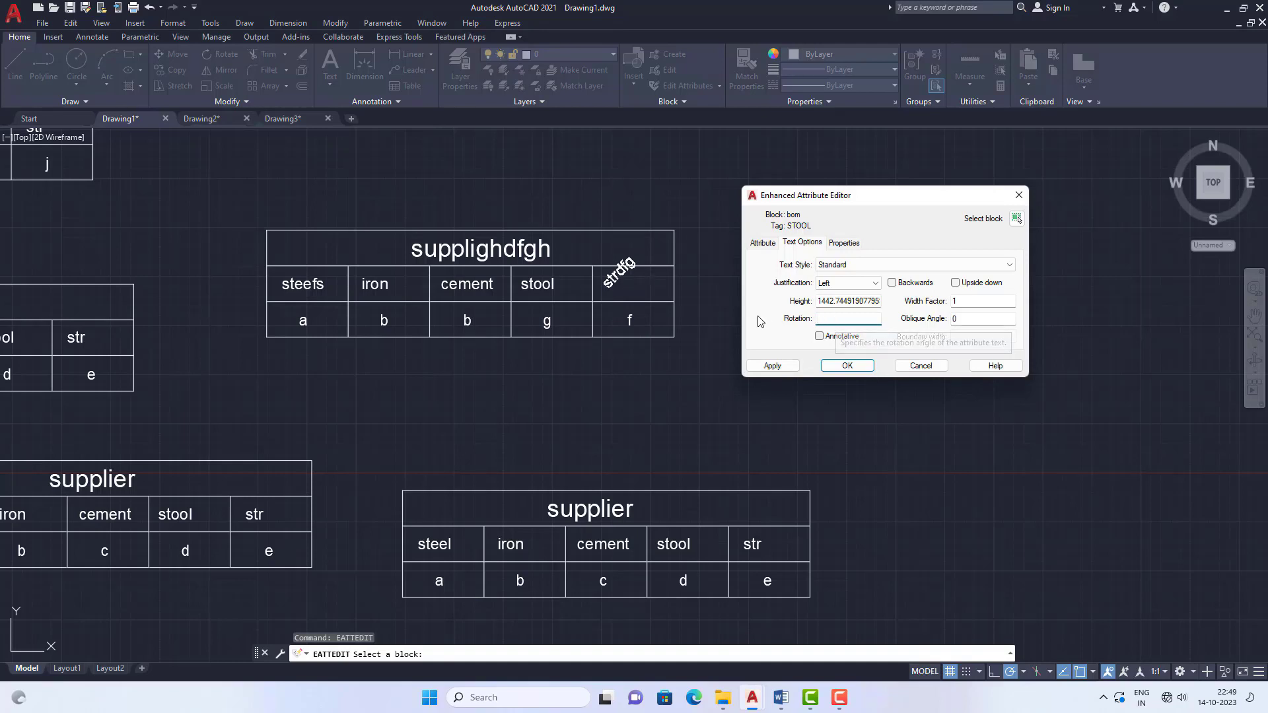
{"action": "type", "text": "0"}
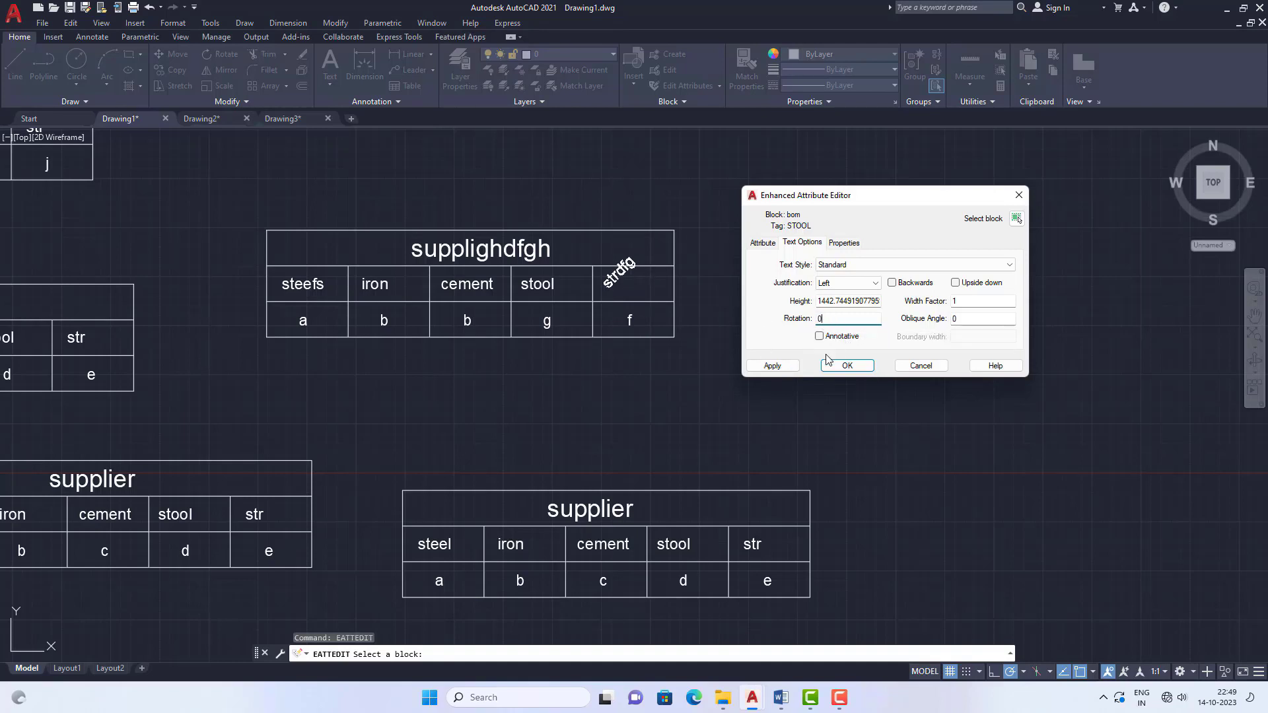
Try the Backwards and Upside down options on the STOOL attribute text, turning each one off again.
{"action": "left_click", "coordinate": [893, 284]}
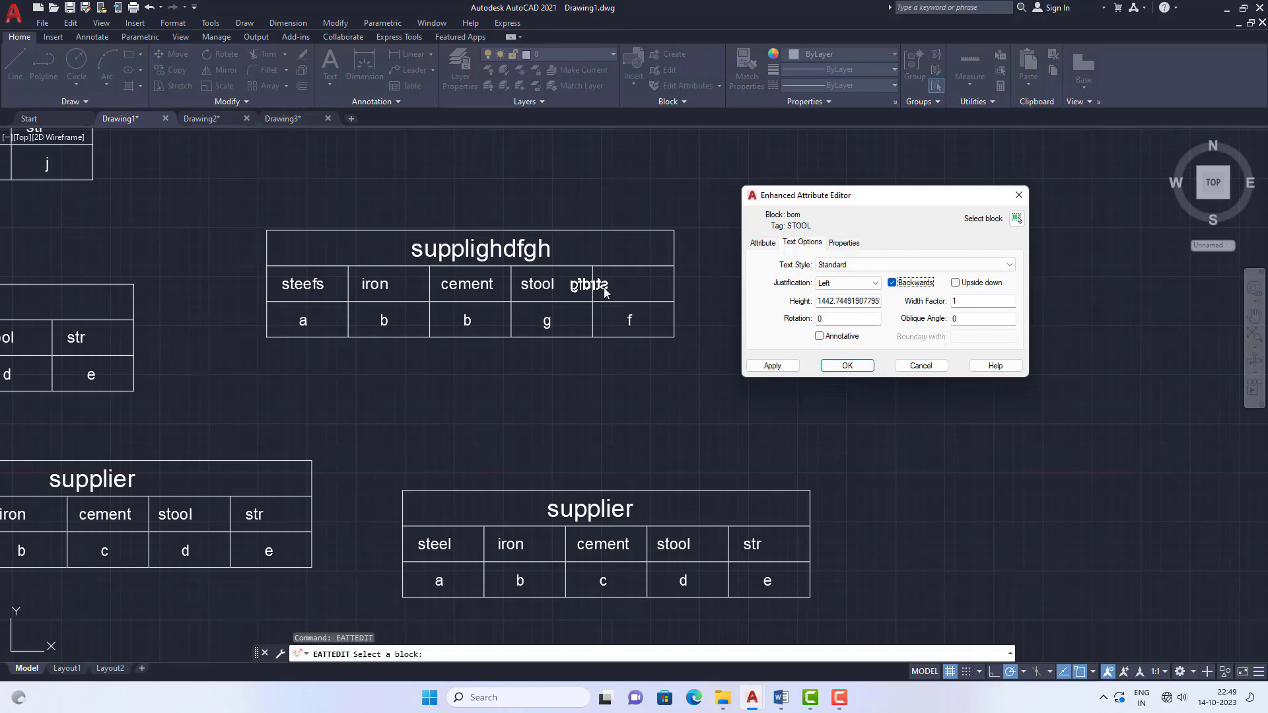
{"action": "left_click", "coordinate": [894, 282]}
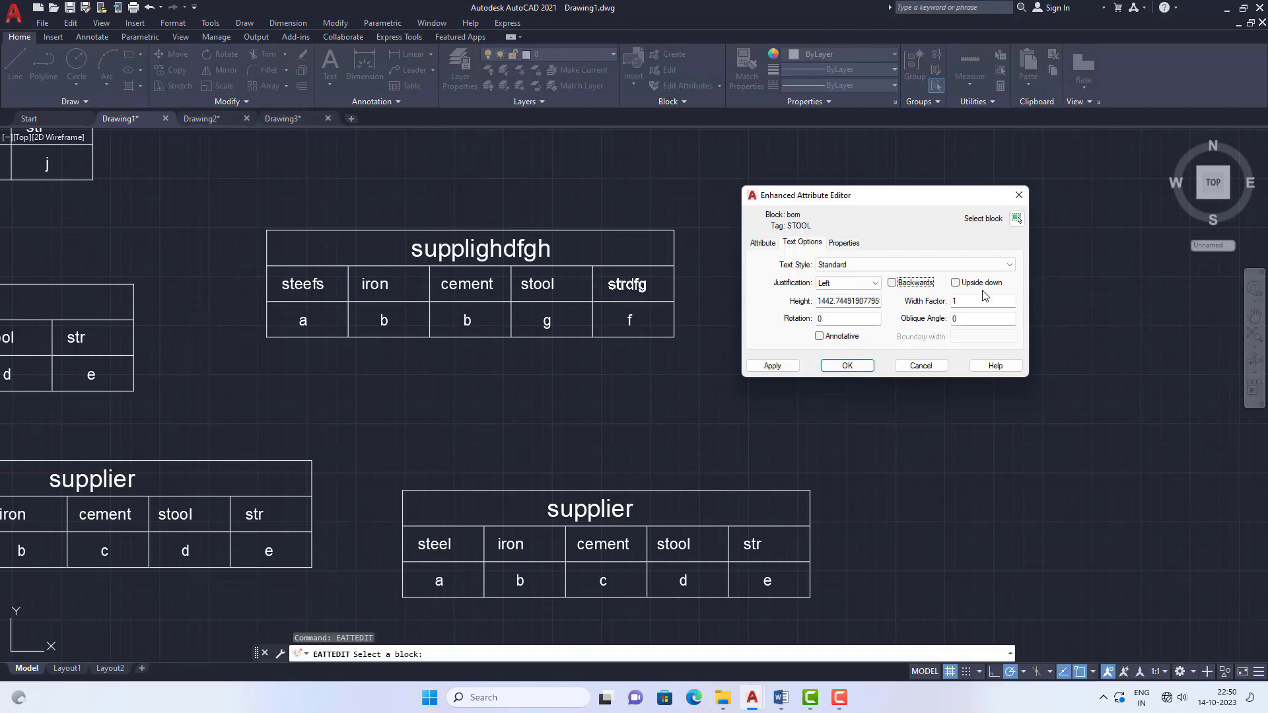
{"action": "left_click", "coordinate": [956, 283]}
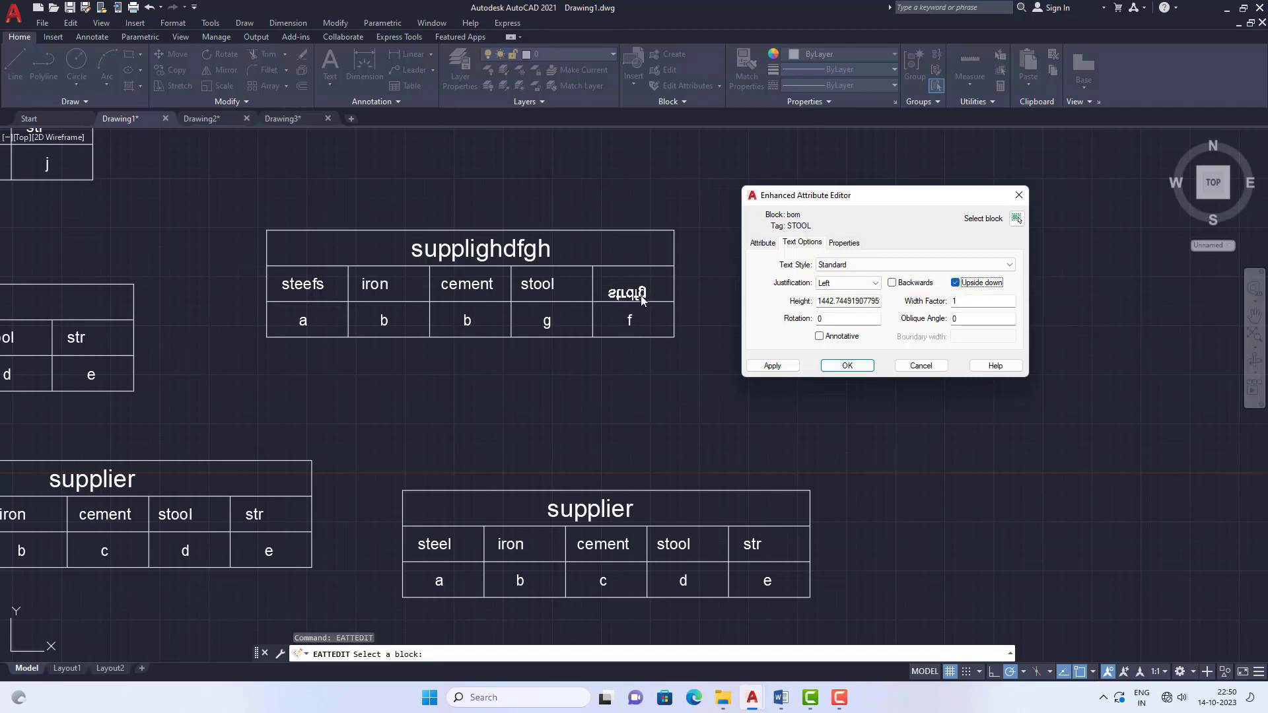
{"action": "left_click", "coordinate": [956, 283]}
Try a width factor of 2 and different oblique angles on the STOOL attribute text, and restore them to 1 and 0.
{"action": "left_click", "coordinate": [967, 302]}
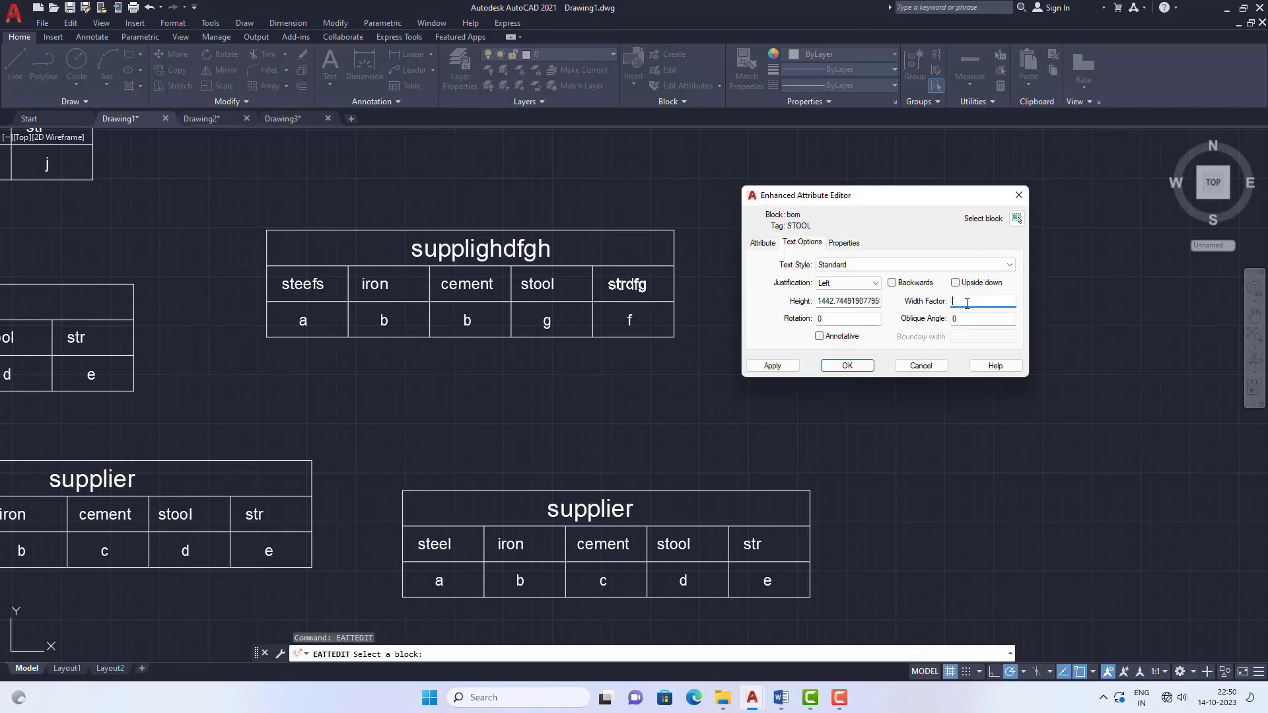
{"action": "type", "text": "2"}
{"action": "left_click", "coordinate": [962, 323]}
{"action": "key", "text": "BackSpace"}
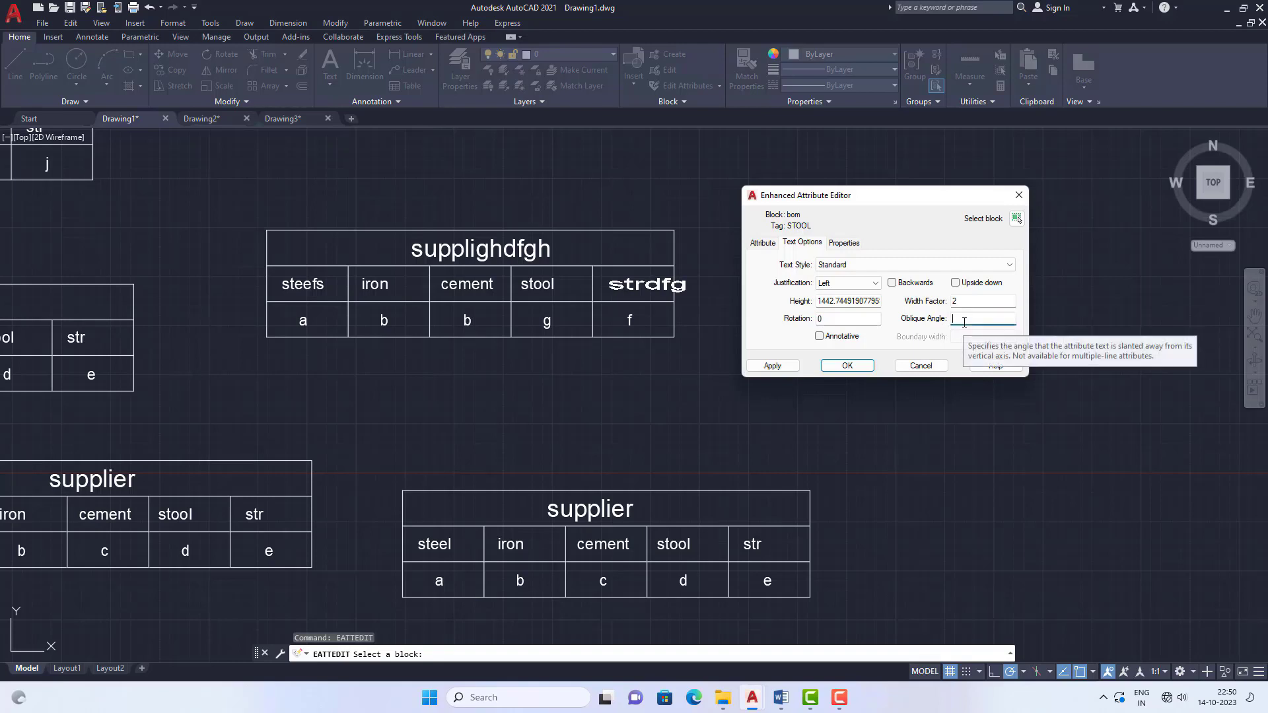
{"action": "type", "text": "3"}
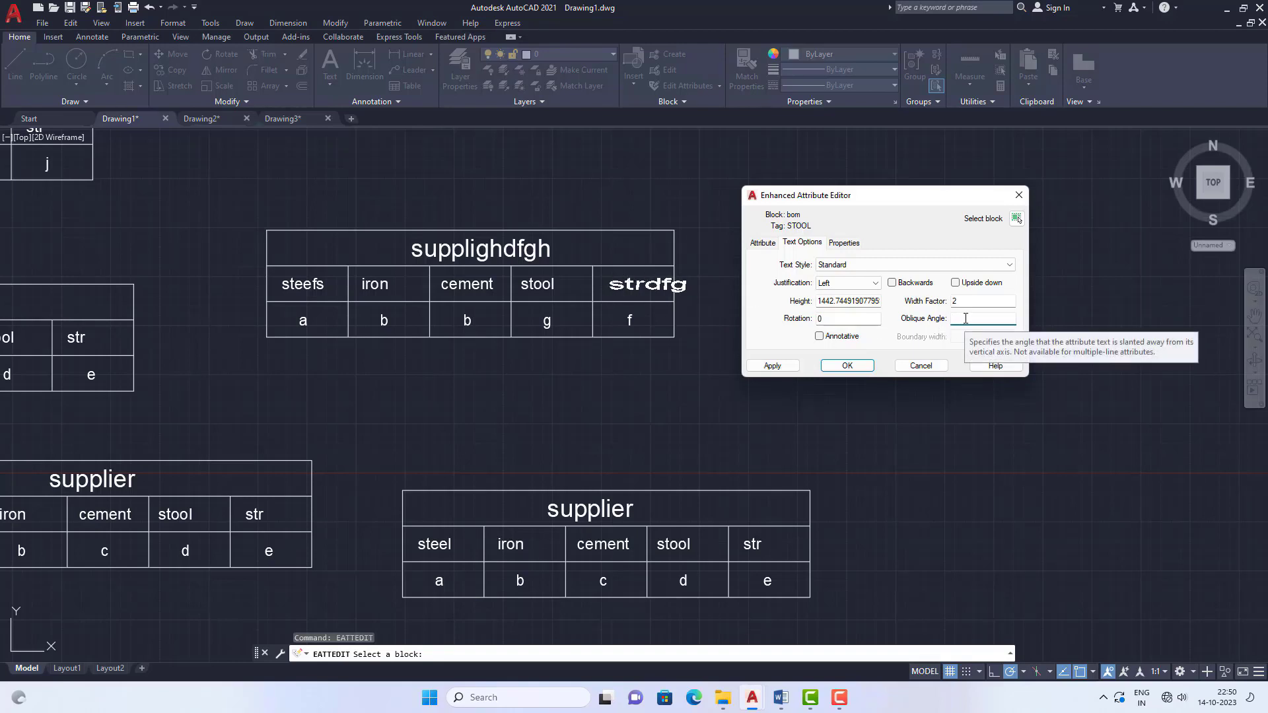
{"action": "type", "text": "1"}
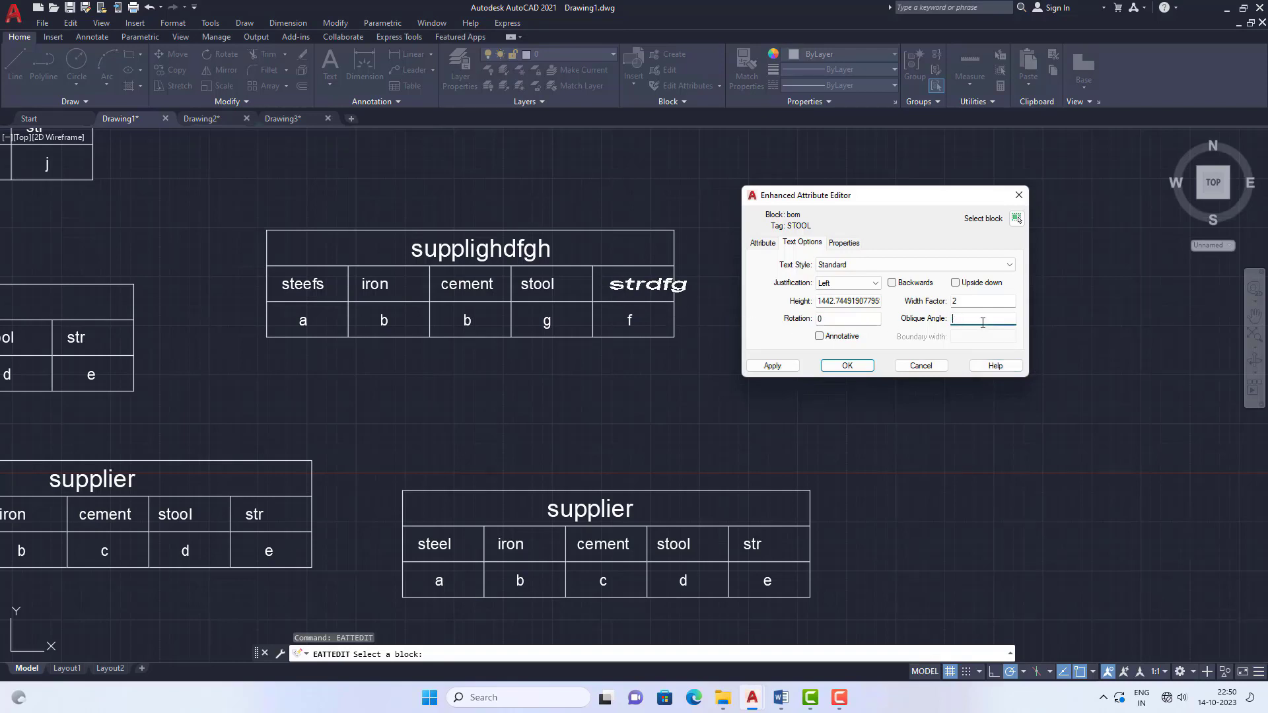
{"action": "type", "text": "0"}
{"action": "left_click", "coordinate": [962, 300]}
{"action": "key", "text": "BackSpace"}
{"action": "type", "text": "1"}
Review the layer and linetype options of the STOOL attribute and set its color to Red.
{"action": "left_click", "coordinate": [844, 242]}
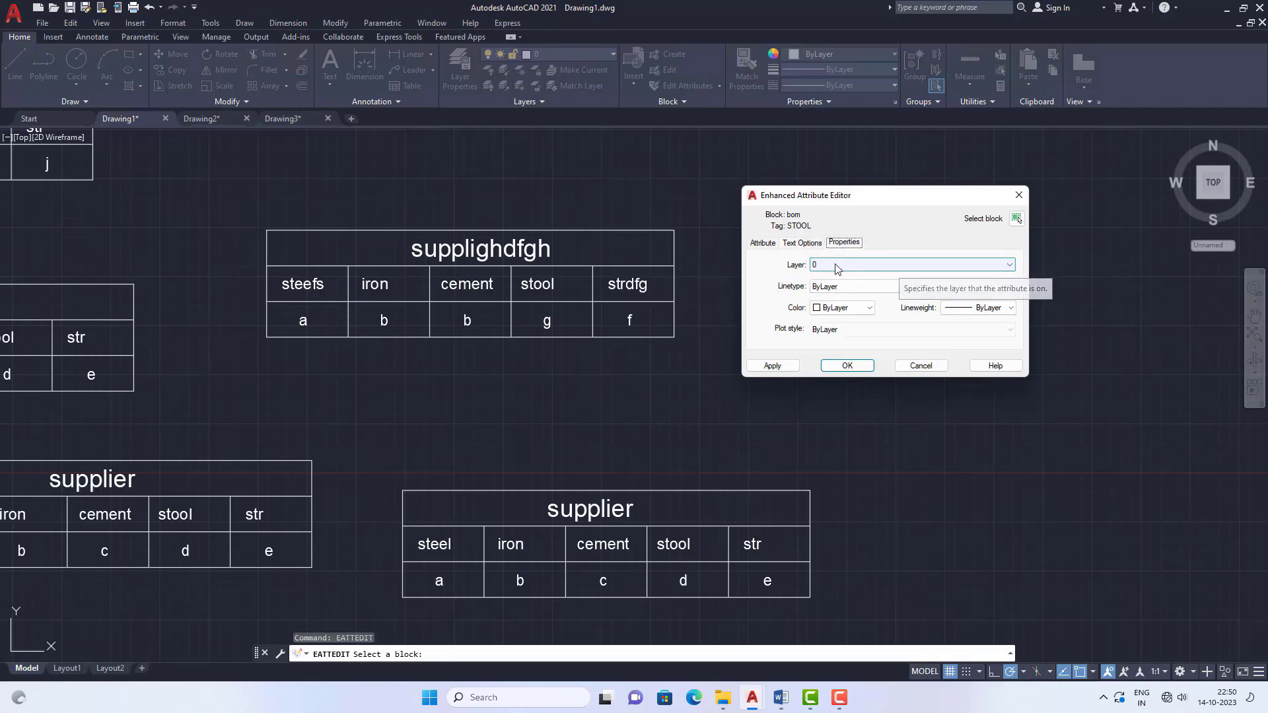
{"action": "left_click", "coordinate": [1010, 265]}
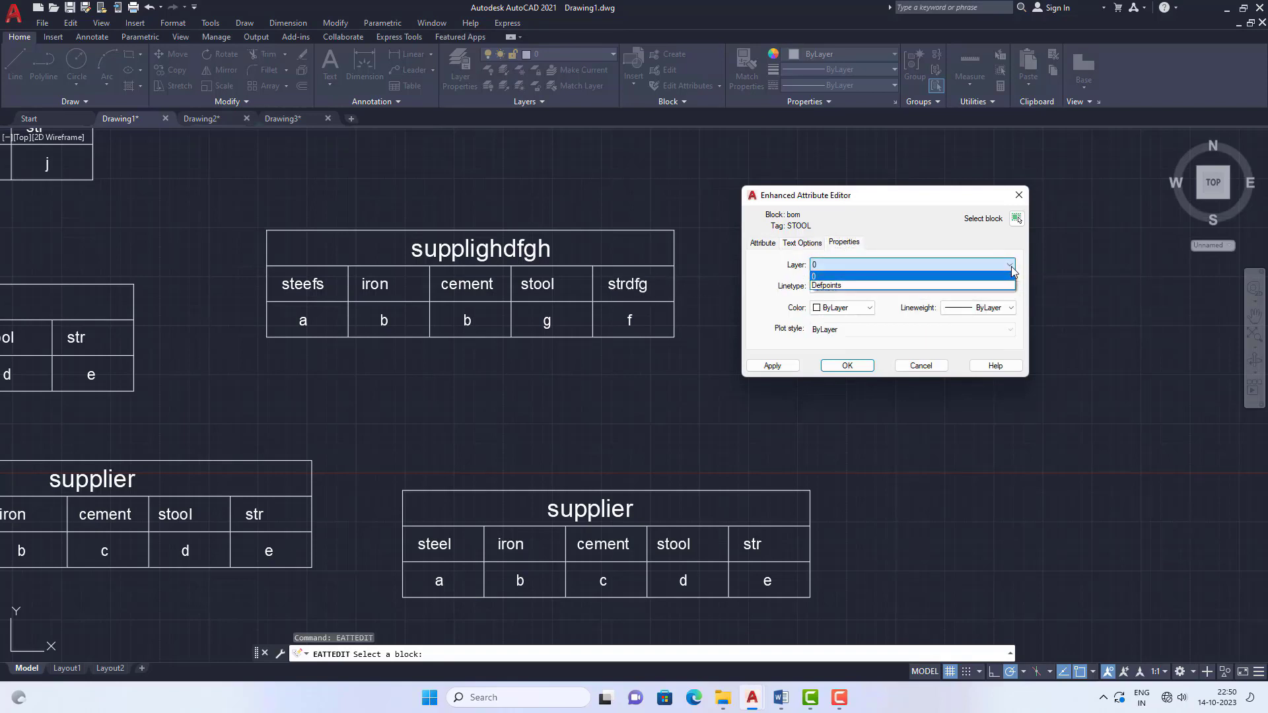
{"action": "left_click", "coordinate": [874, 278]}
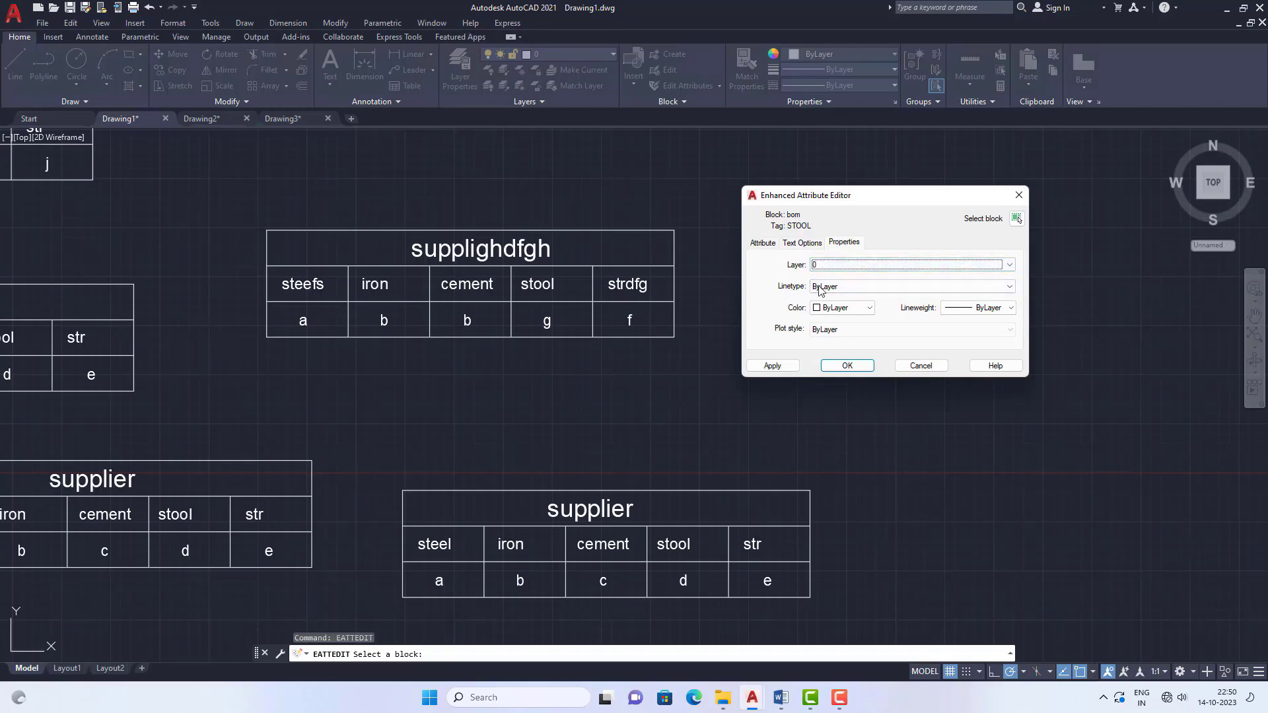
{"action": "left_click", "coordinate": [994, 291]}
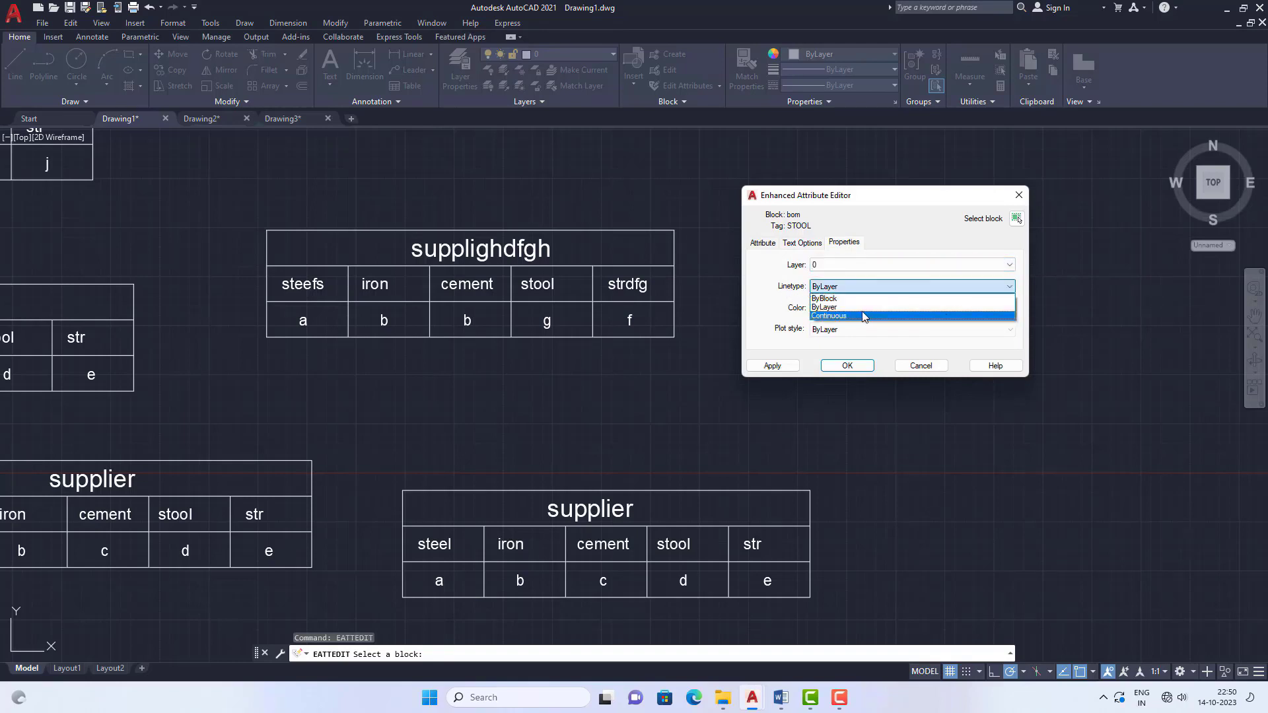
{"action": "left_click", "coordinate": [899, 286]}
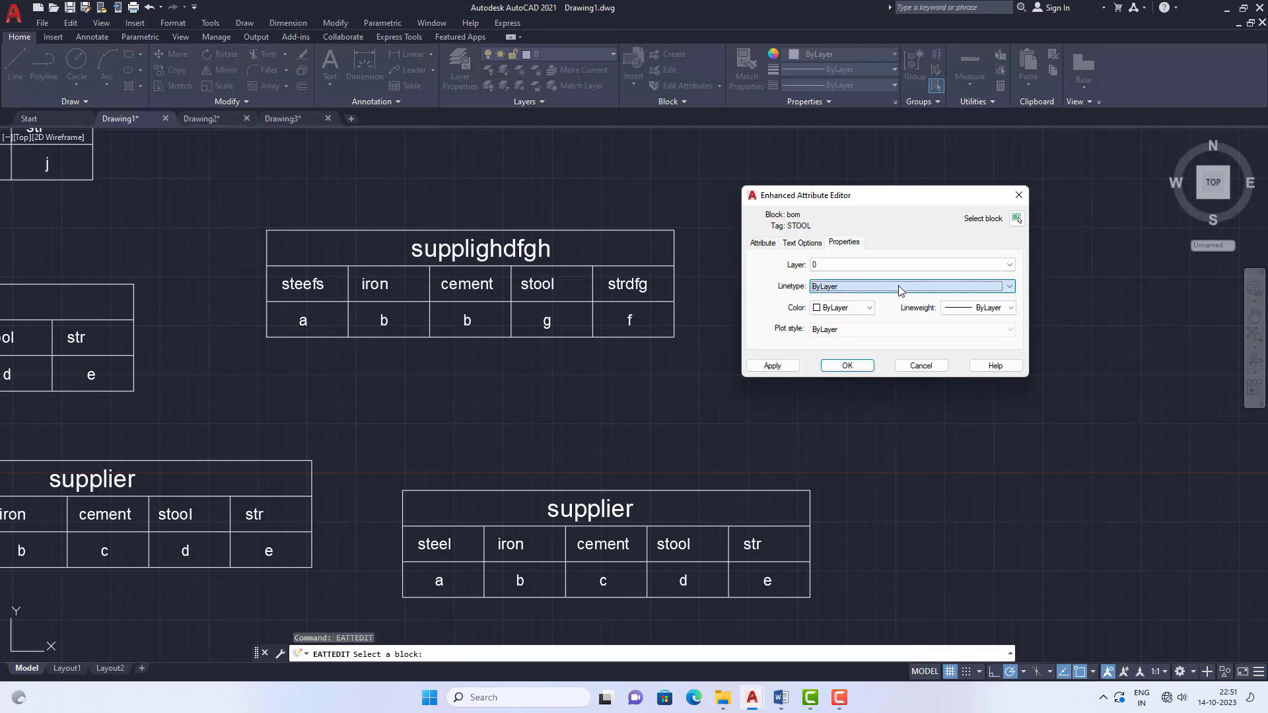
{"action": "left_click", "coordinate": [849, 308]}
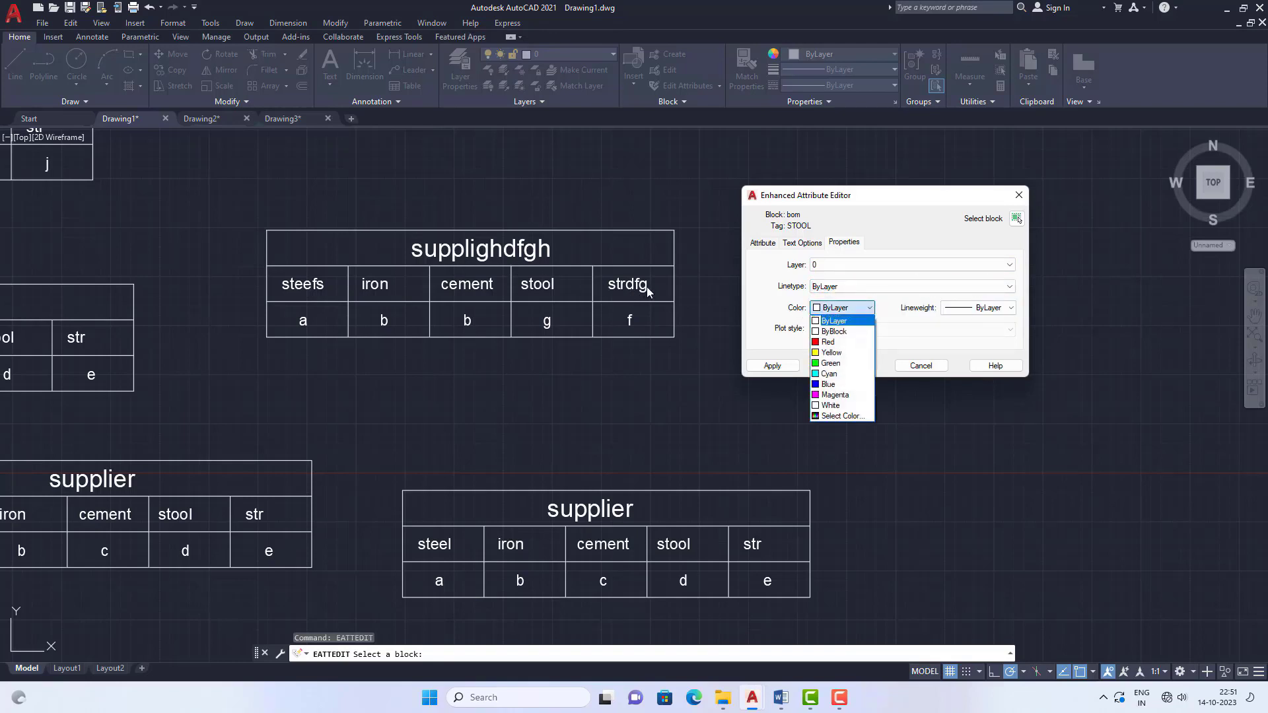
{"action": "left_click", "coordinate": [828, 342]}
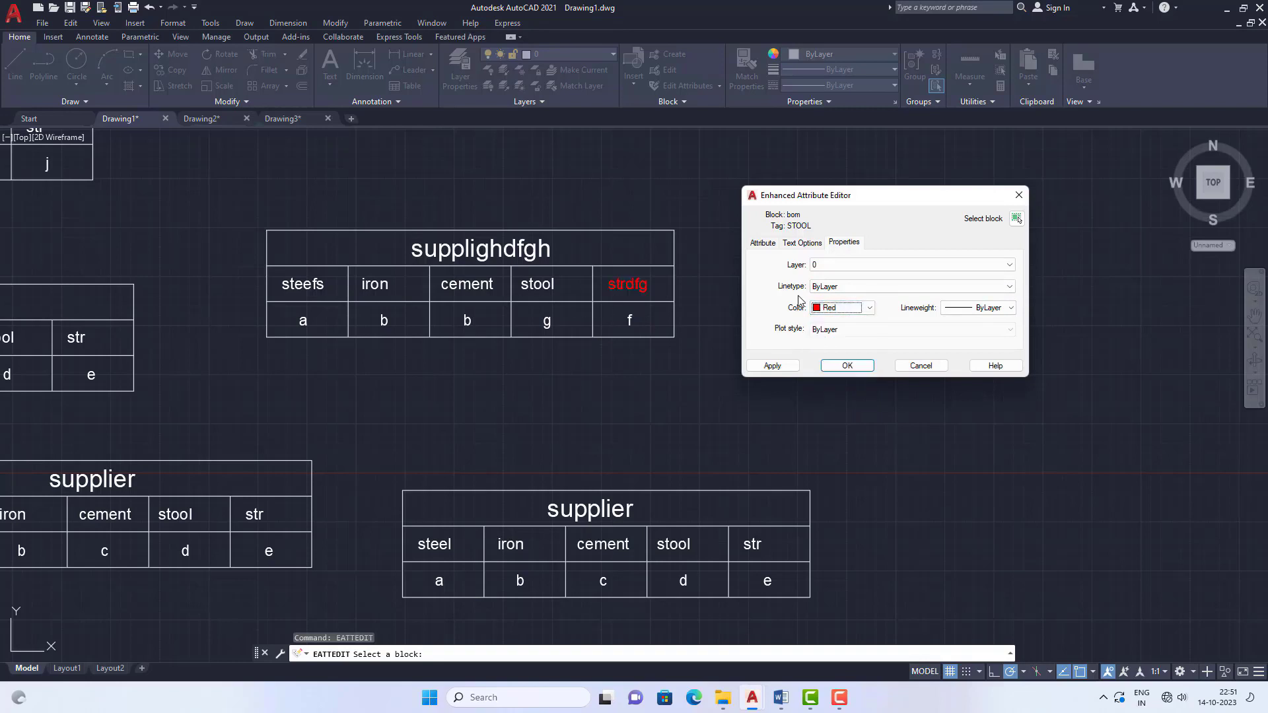
{"action": "left_click", "coordinate": [864, 309]}
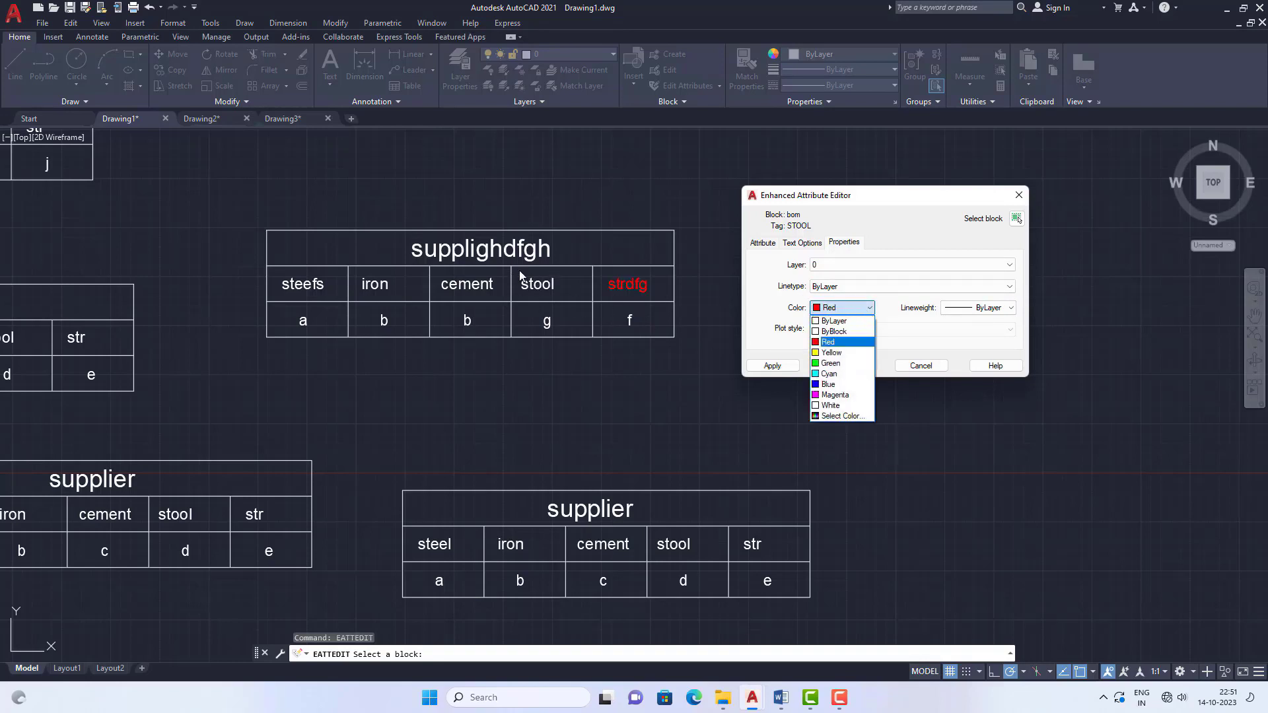
{"action": "left_click", "coordinate": [873, 308]}
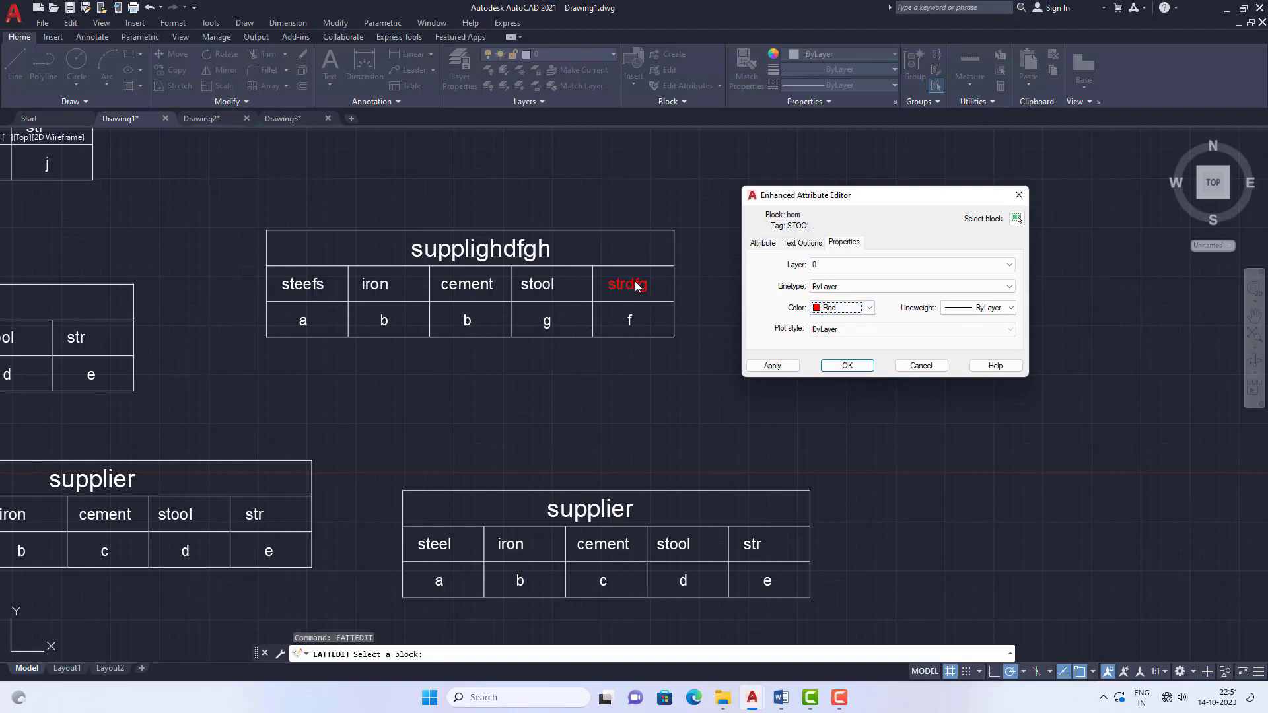
Set the color of the SAND attribute in the same block to Yellow.
{"action": "left_click", "coordinate": [763, 244]}
{"action": "scroll", "coordinate": [804, 324], "scroll_direction": "down", "scroll_amount": 3}
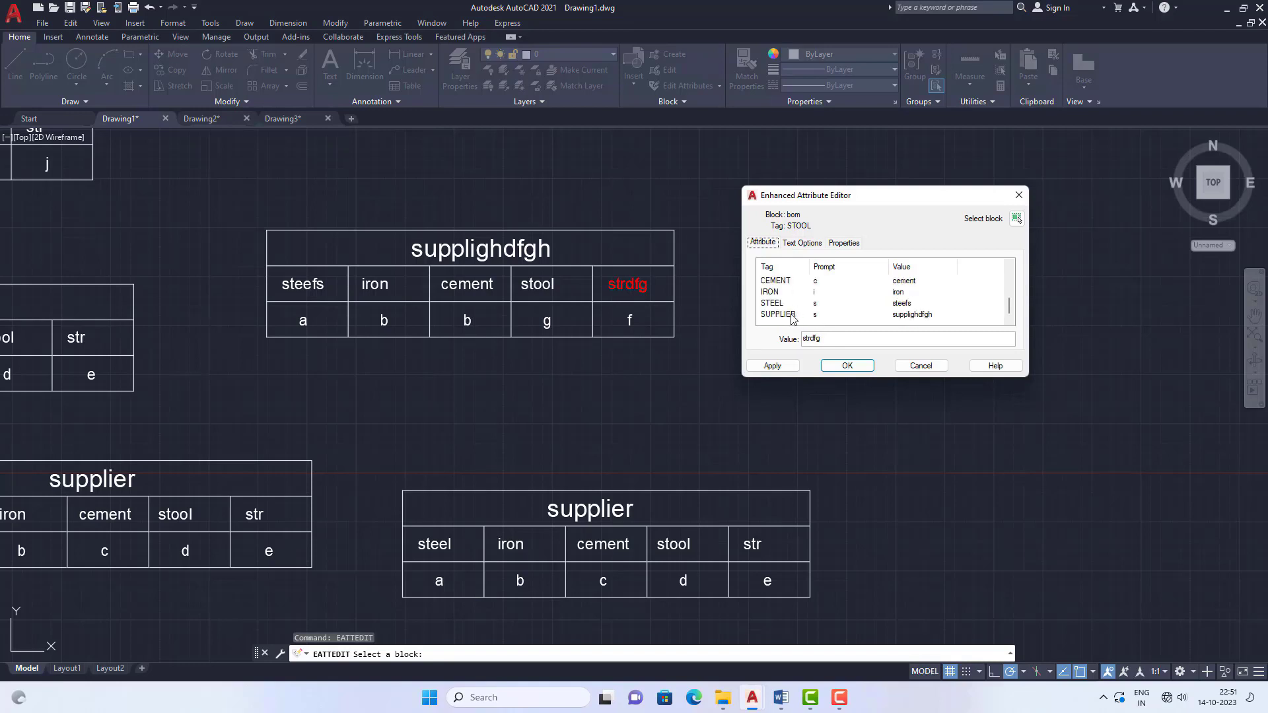
{"action": "scroll", "coordinate": [792, 318], "scroll_direction": "up", "scroll_amount": 1}
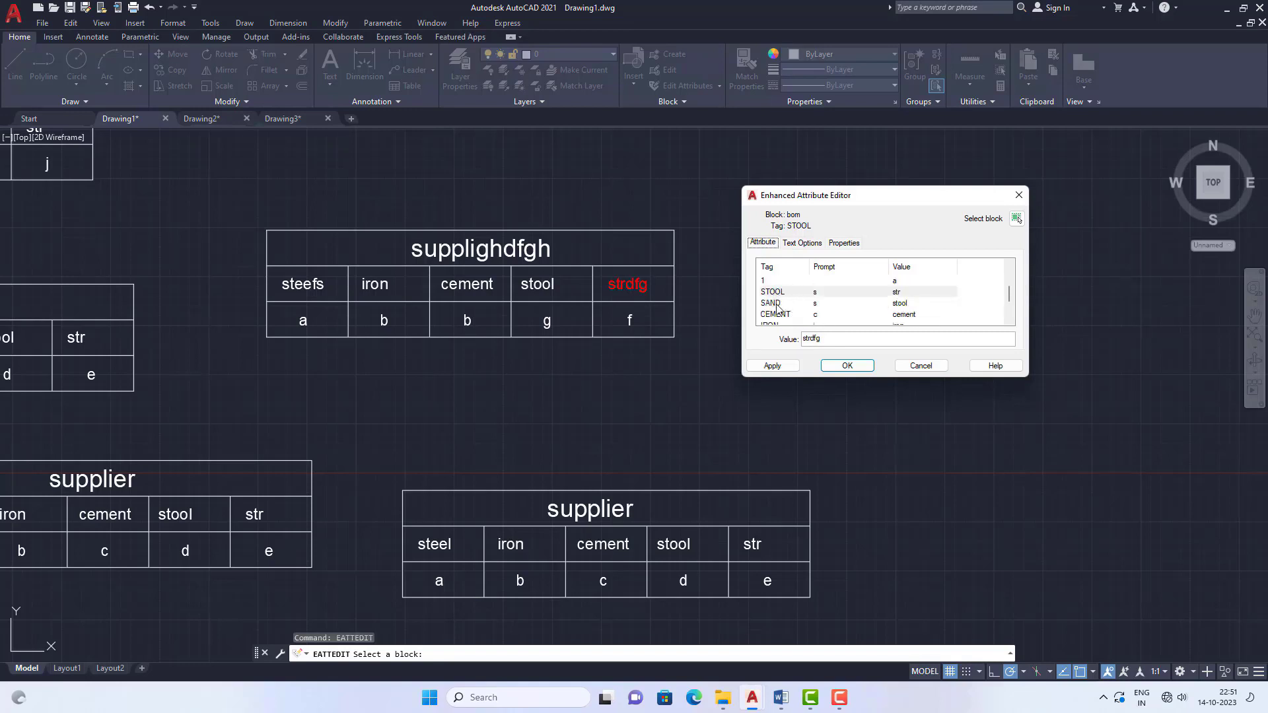
{"action": "left_click", "coordinate": [777, 306]}
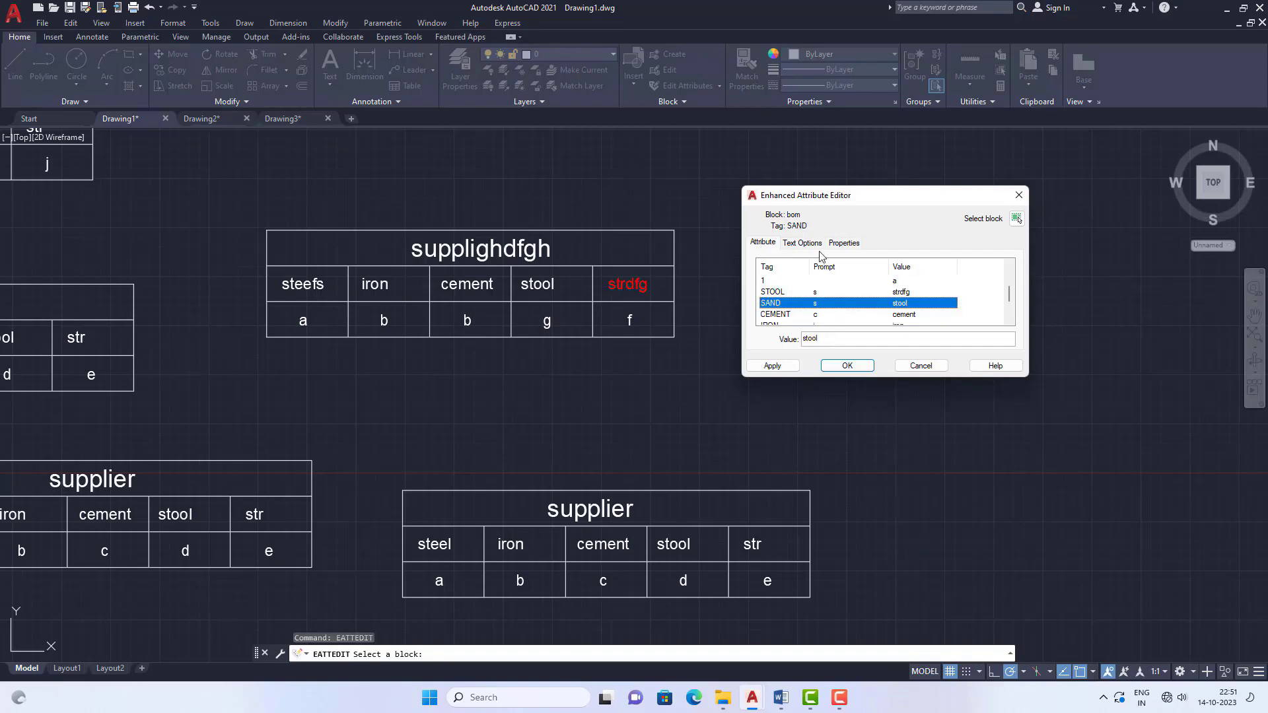
{"action": "left_click", "coordinate": [844, 243]}
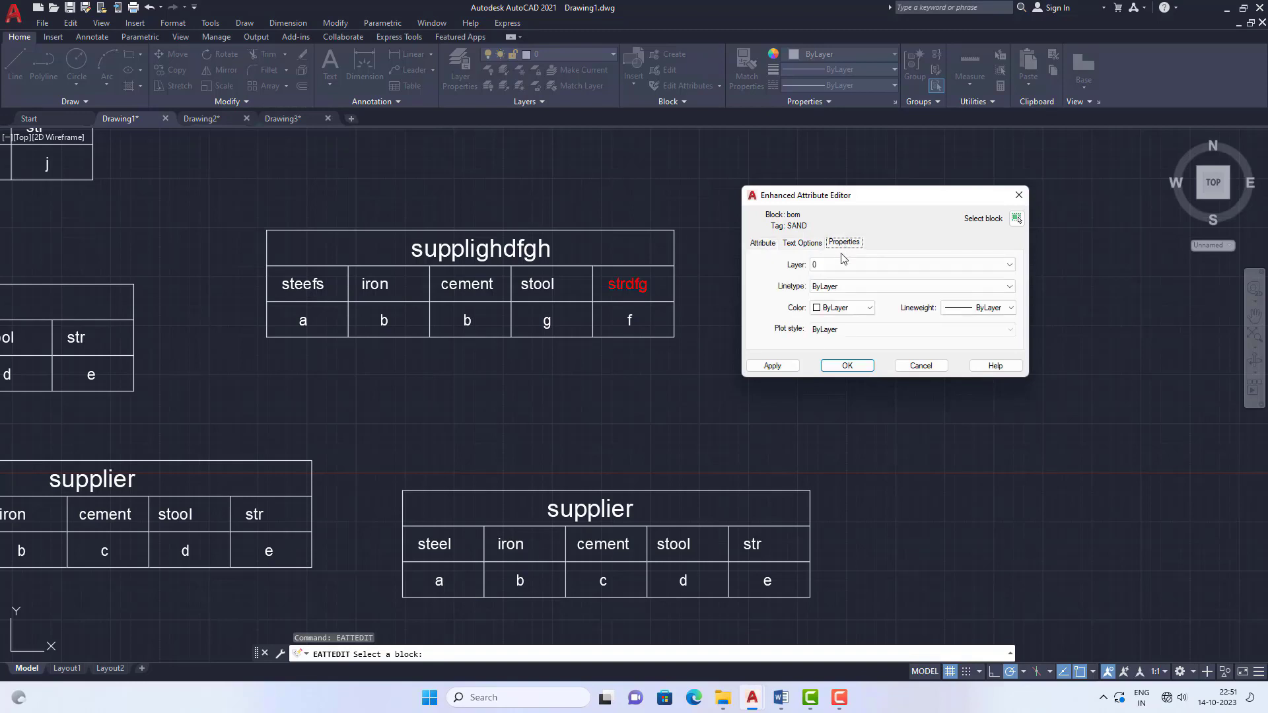
{"action": "left_click", "coordinate": [869, 308]}
{"action": "left_click", "coordinate": [838, 353]}
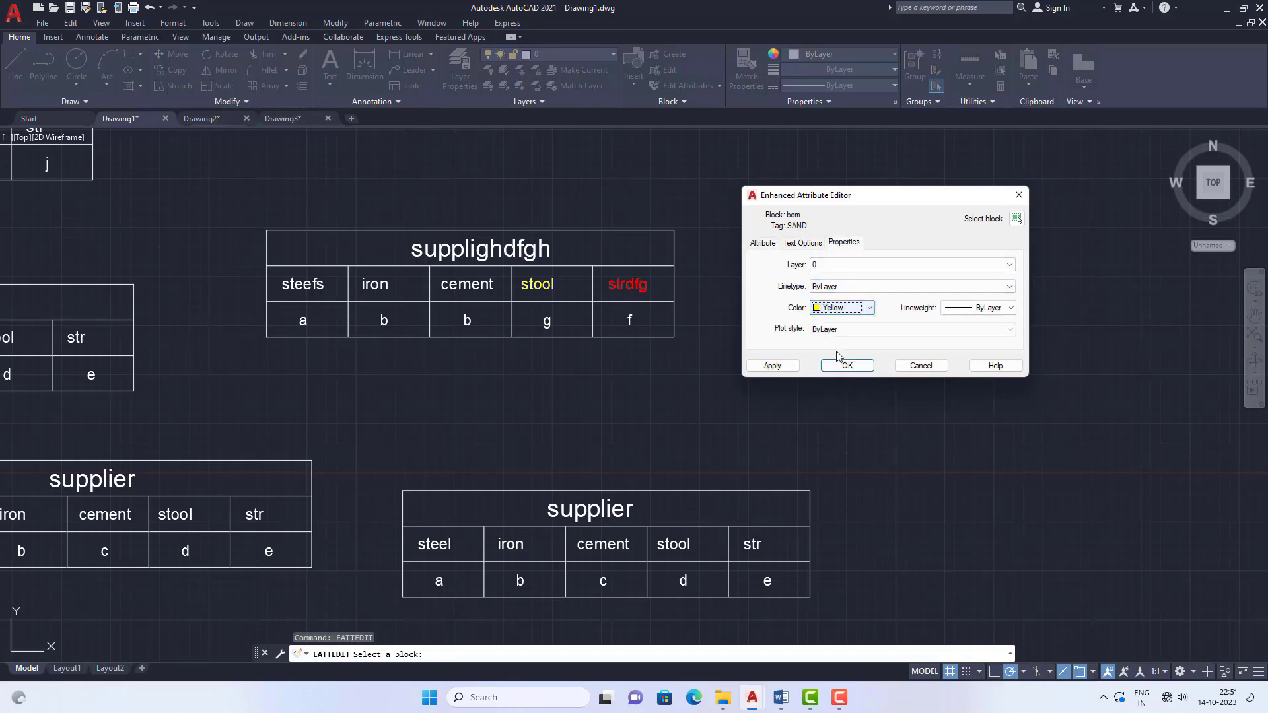
Set the SUPPLIER attribute's color to Cyan, review the lineweight options, and apply the attribute changes to the block.
{"action": "left_click", "coordinate": [764, 246]}
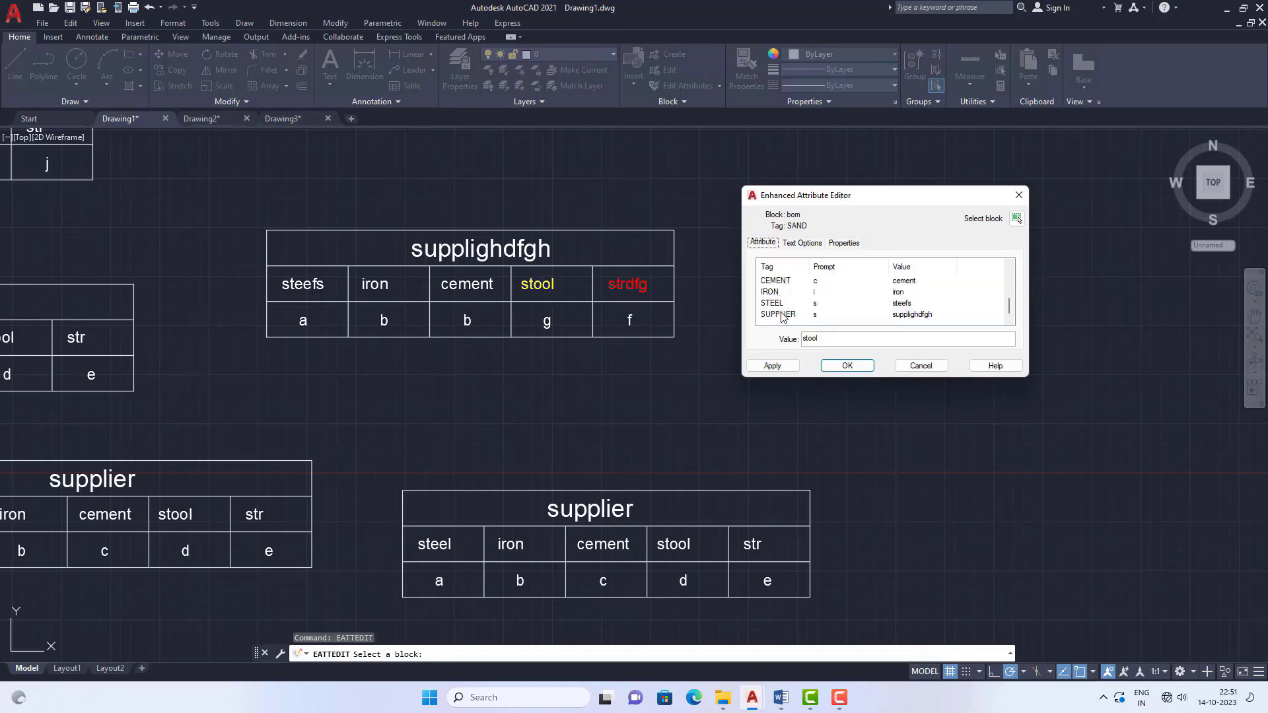
{"action": "left_click", "coordinate": [784, 317]}
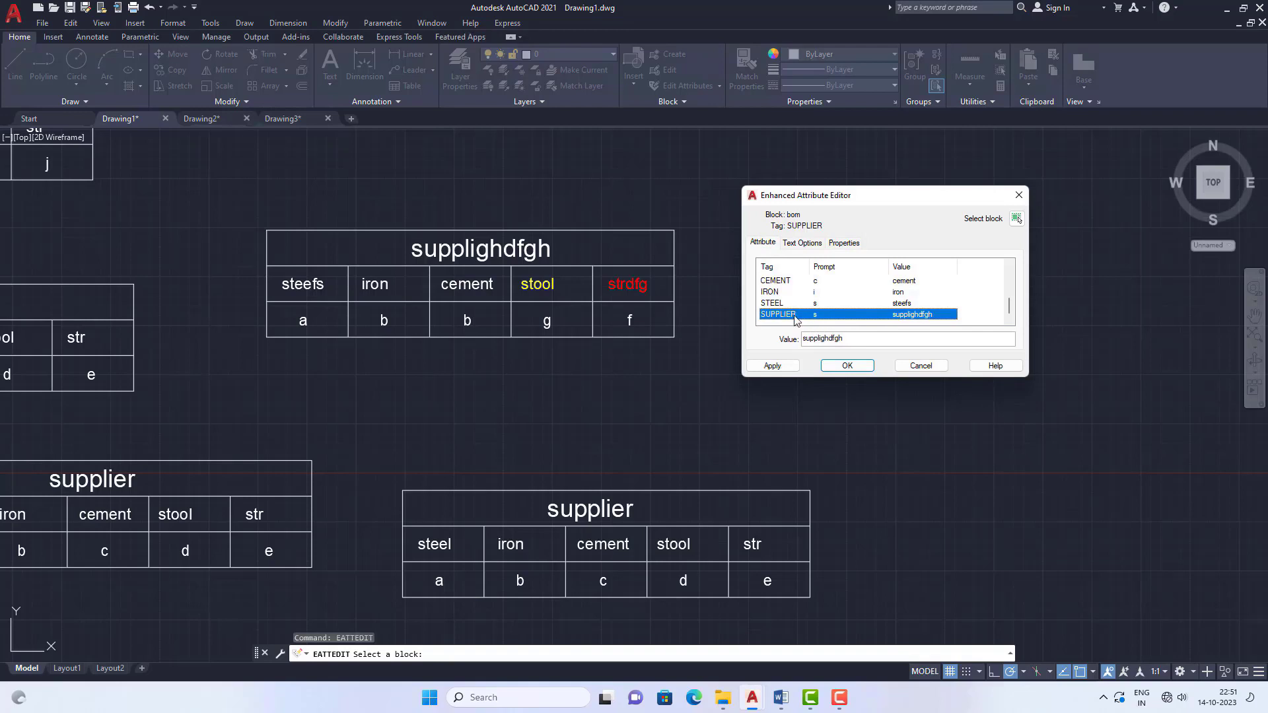
{"action": "left_click", "coordinate": [845, 243]}
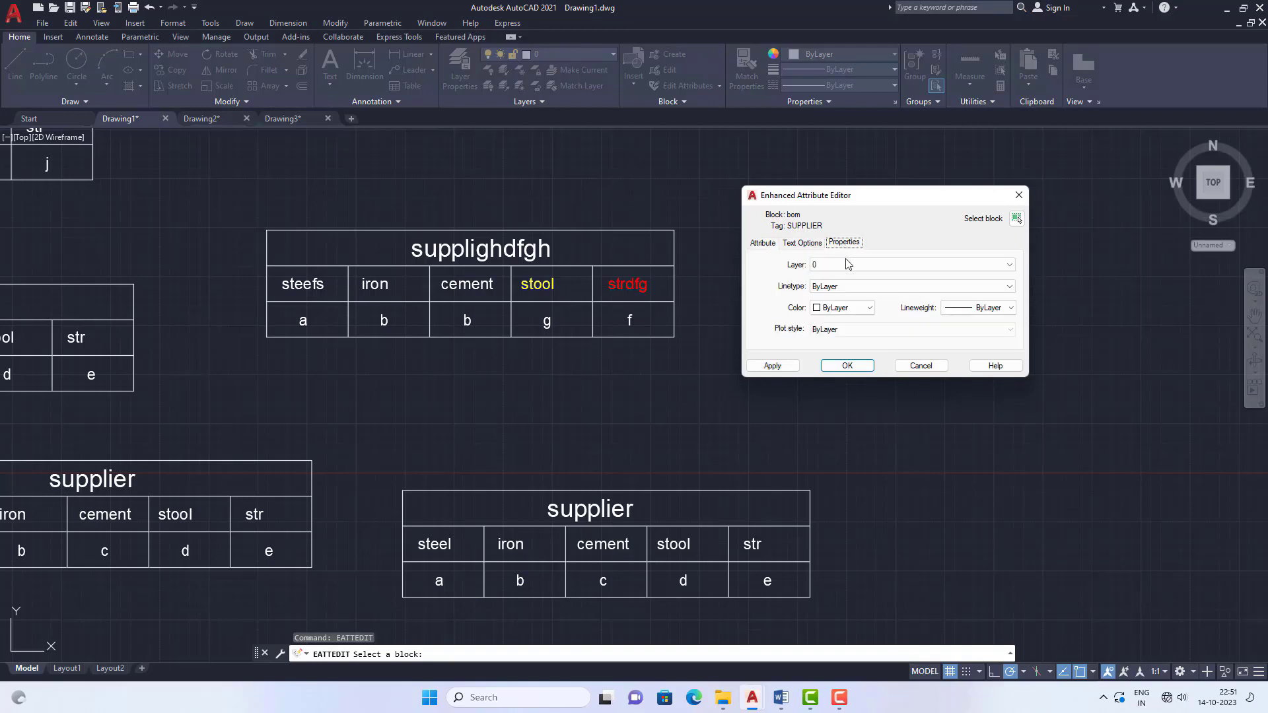
{"action": "left_click", "coordinate": [870, 308]}
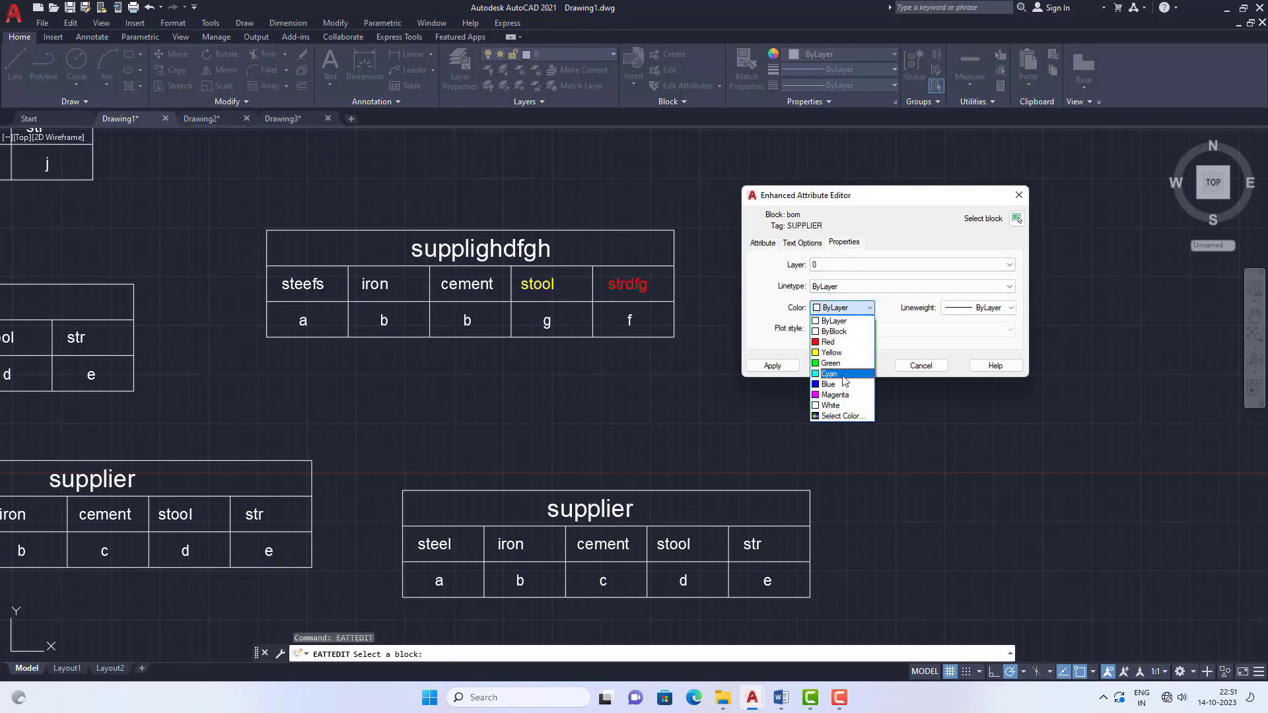
{"action": "left_click", "coordinate": [842, 374]}
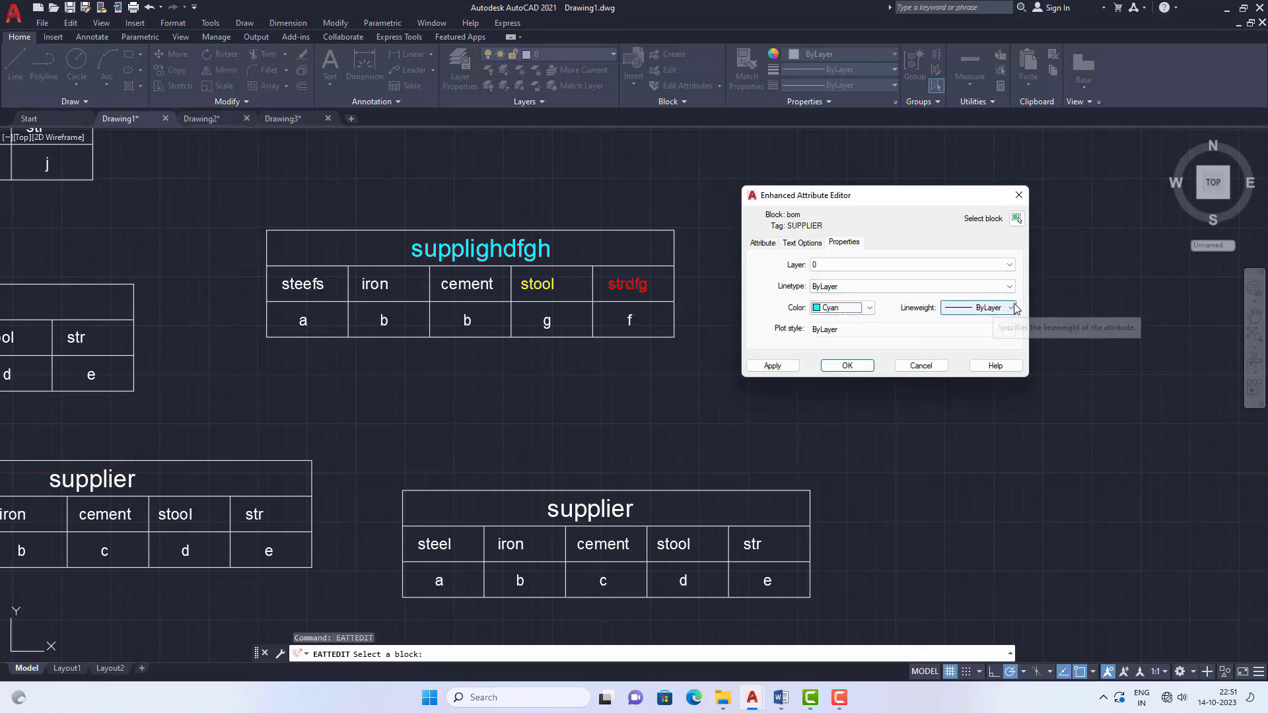
{"action": "left_click", "coordinate": [948, 310]}
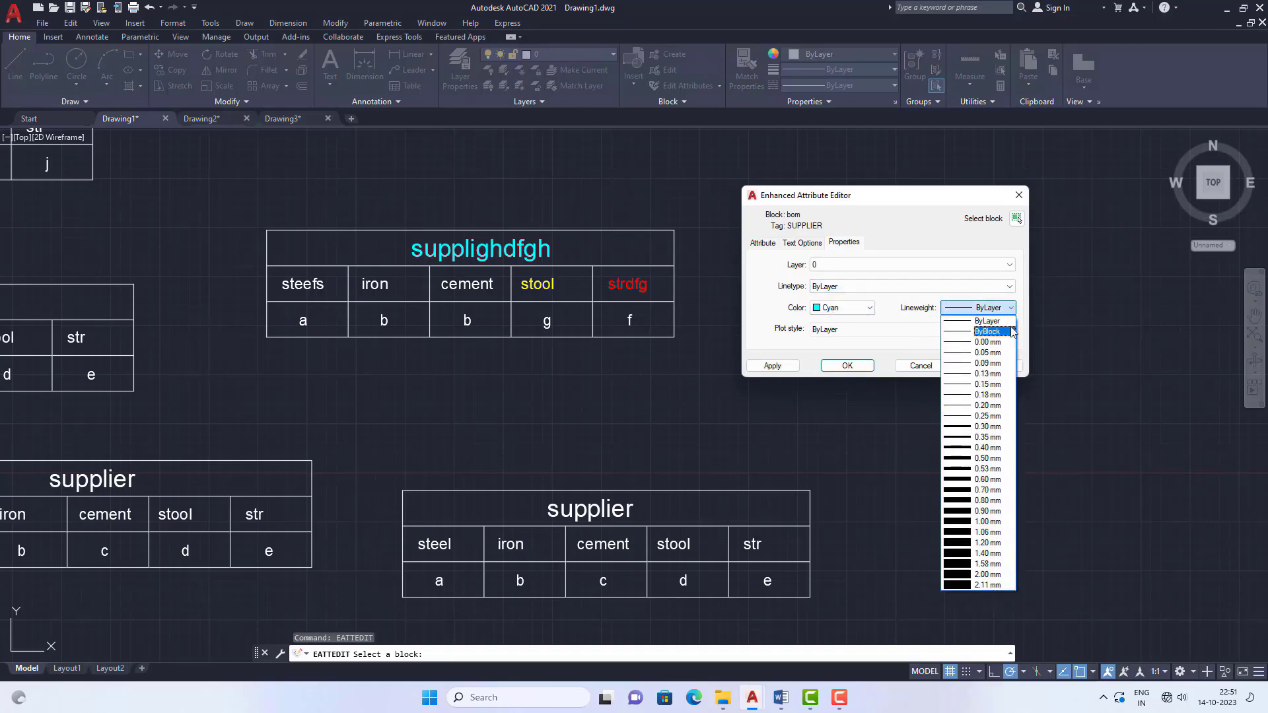
{"action": "left_click", "coordinate": [1014, 308]}
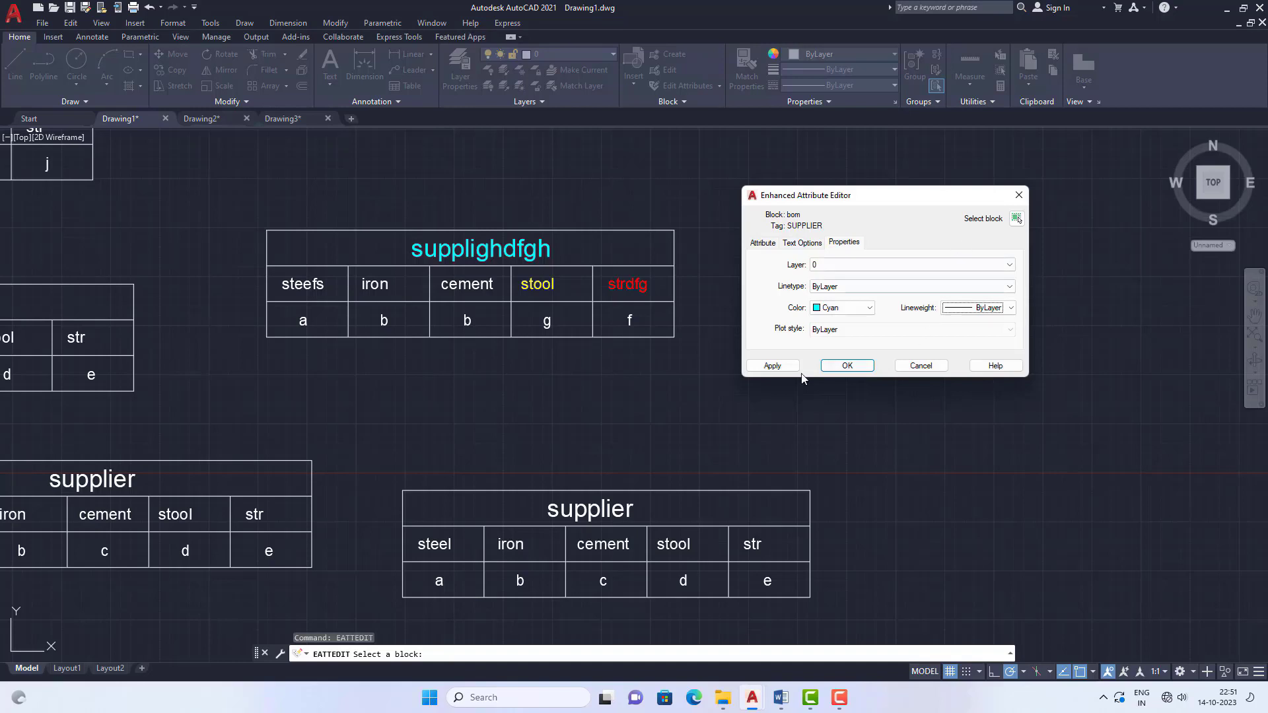
{"action": "left_click", "coordinate": [765, 365]}
{"action": "left_click", "coordinate": [848, 365]}
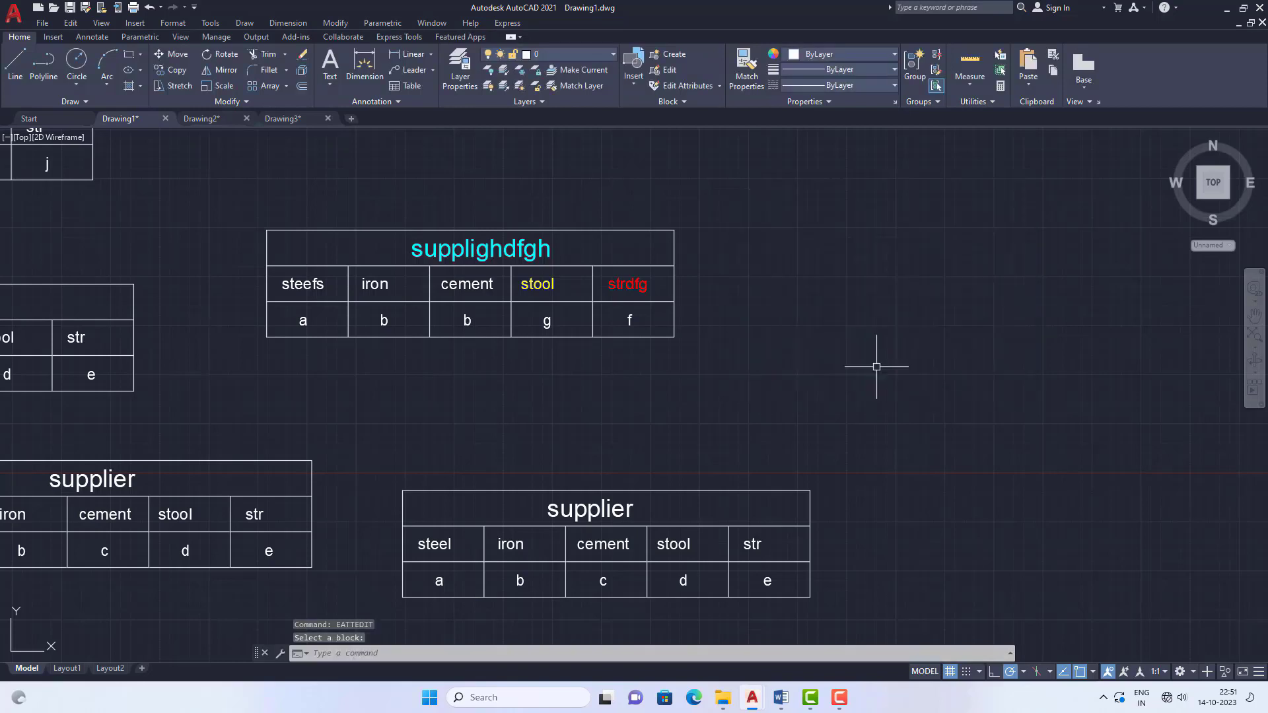
{"action": "scroll", "coordinate": [444, 269], "scroll_direction": "up", "scroll_amount": 2}
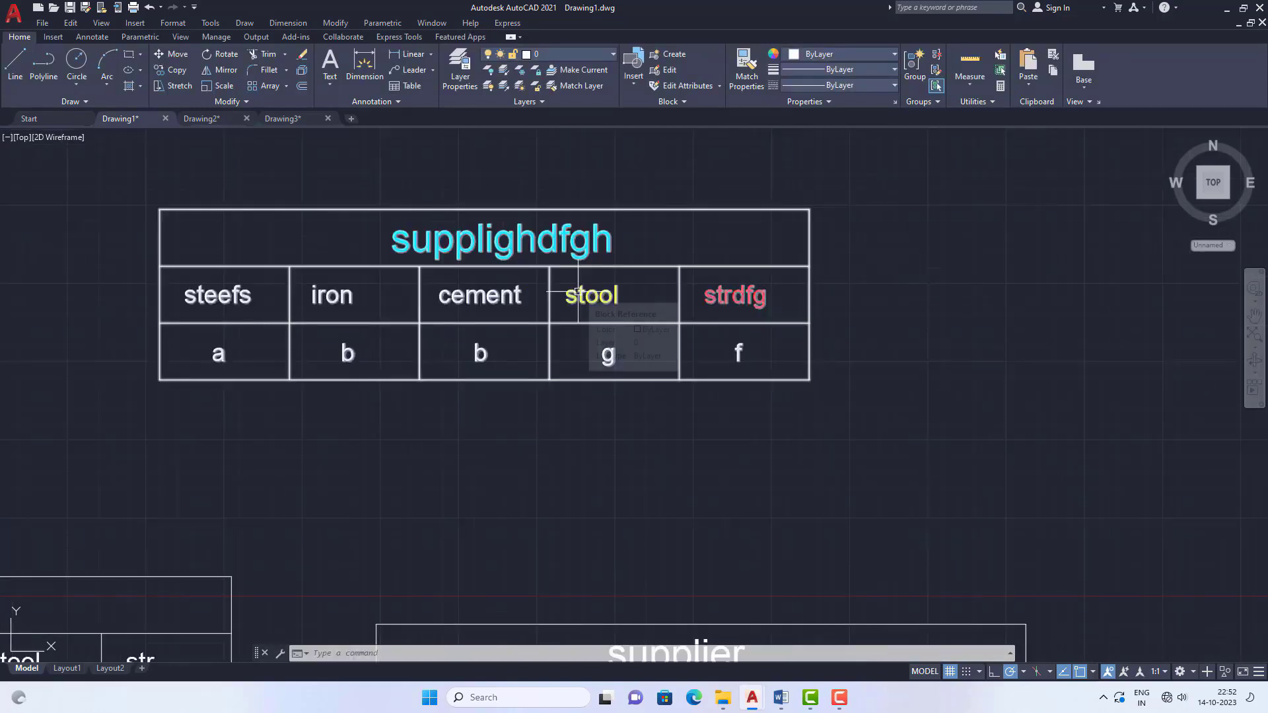
{"action": "scroll", "coordinate": [587, 319], "scroll_direction": "down", "scroll_amount": 2}
Switch to the LAYERS COMMANDS document in Word, read item 6 on editing multiple attributes, and return to AutoCAD.
{"action": "left_click", "coordinate": [781, 697]}
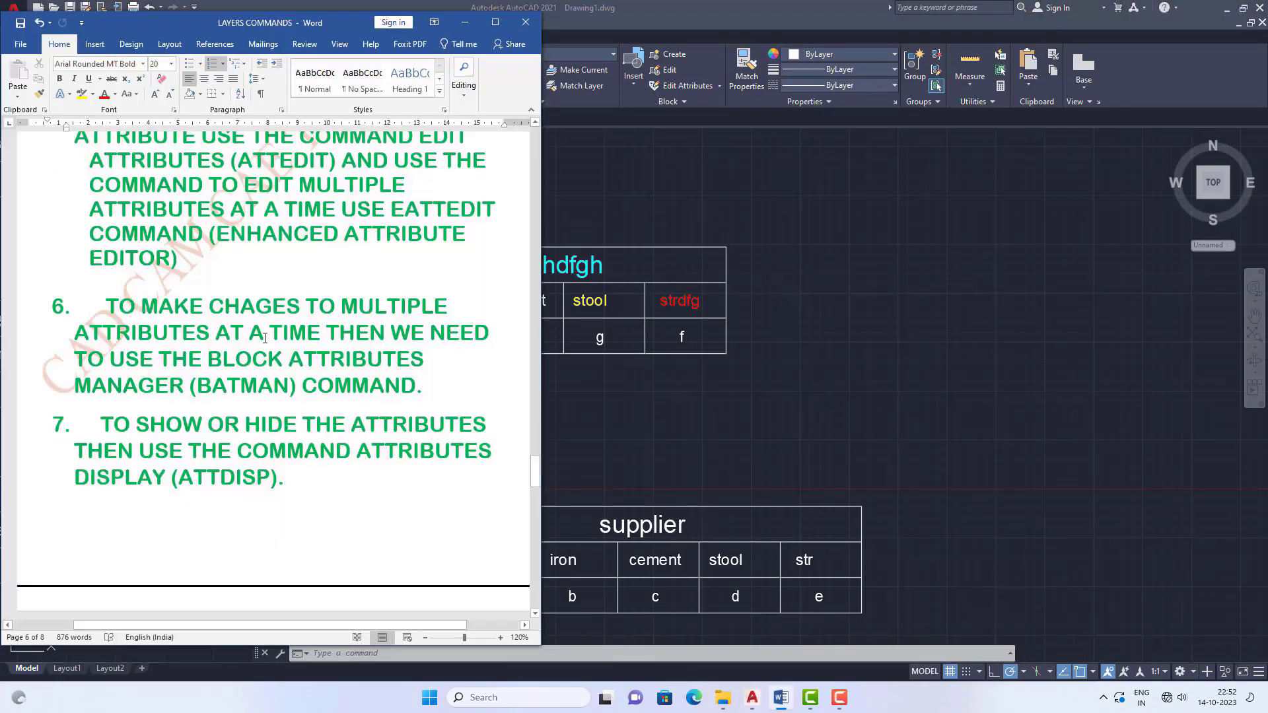
{"action": "scroll", "coordinate": [119, 283], "scroll_direction": "down", "scroll_amount": 1}
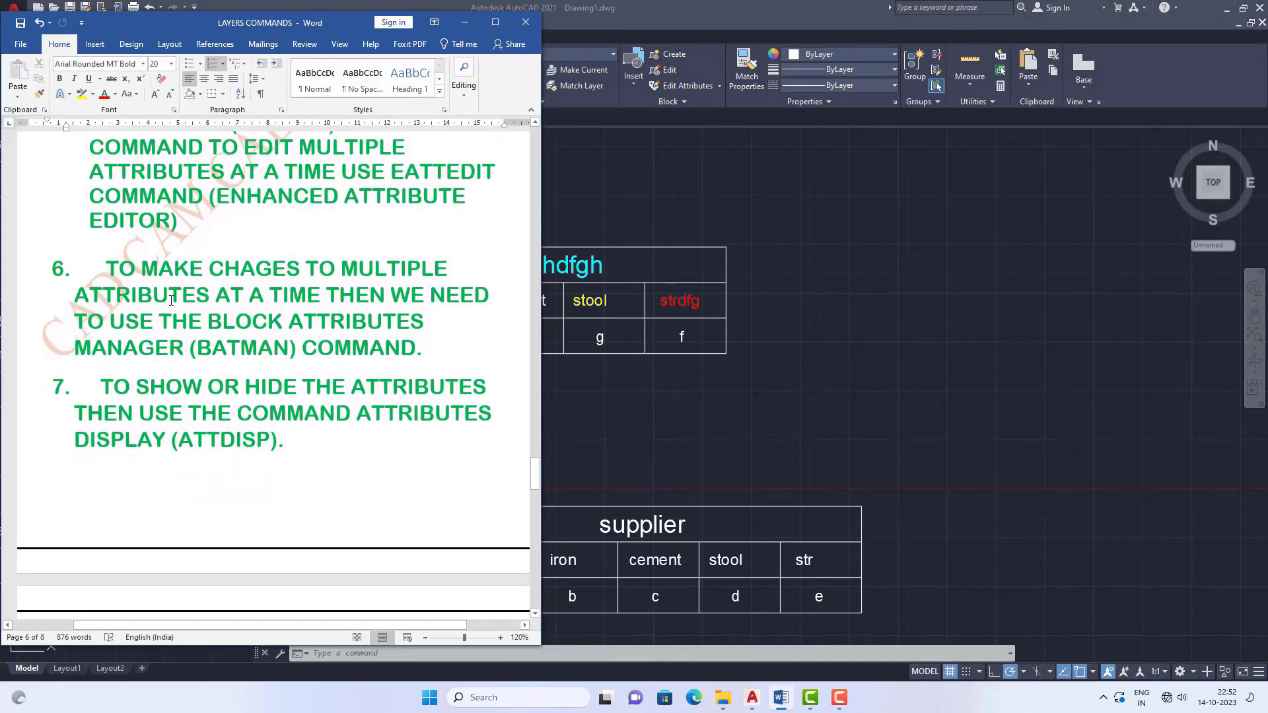
{"action": "scroll", "coordinate": [339, 292], "scroll_direction": "down", "scroll_amount": 1}
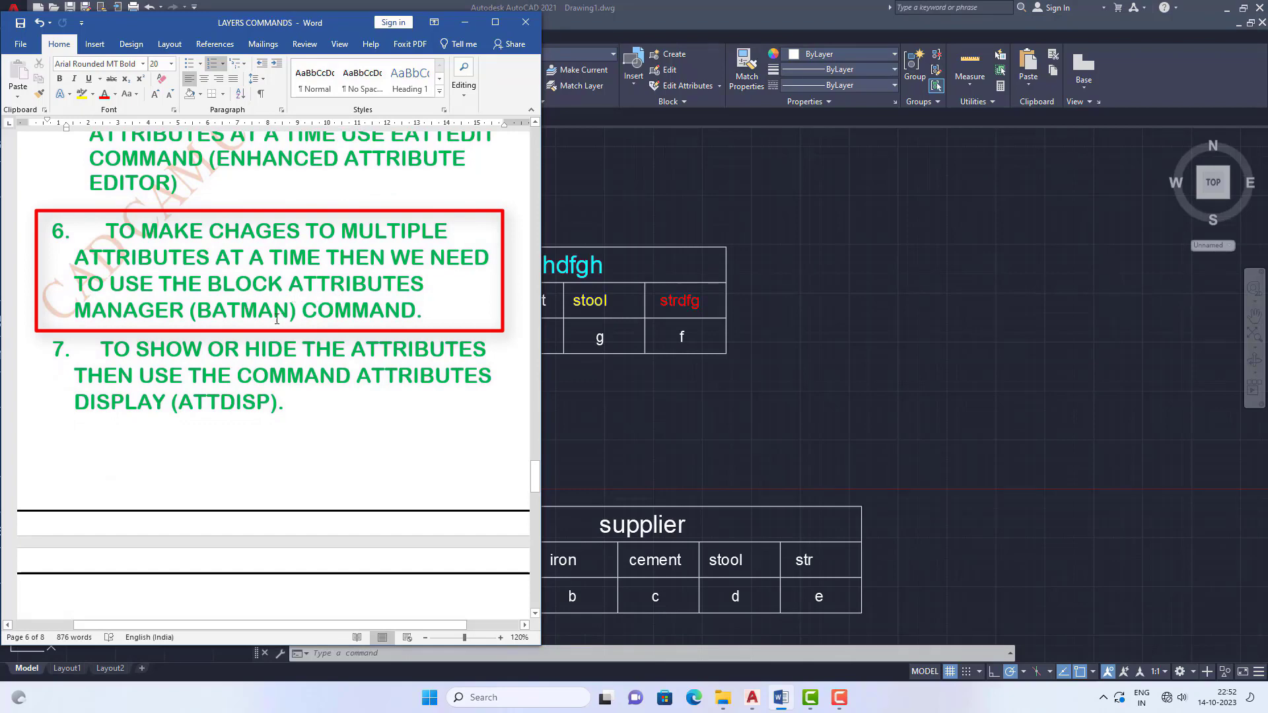
{"action": "left_click", "coordinate": [646, 410]}
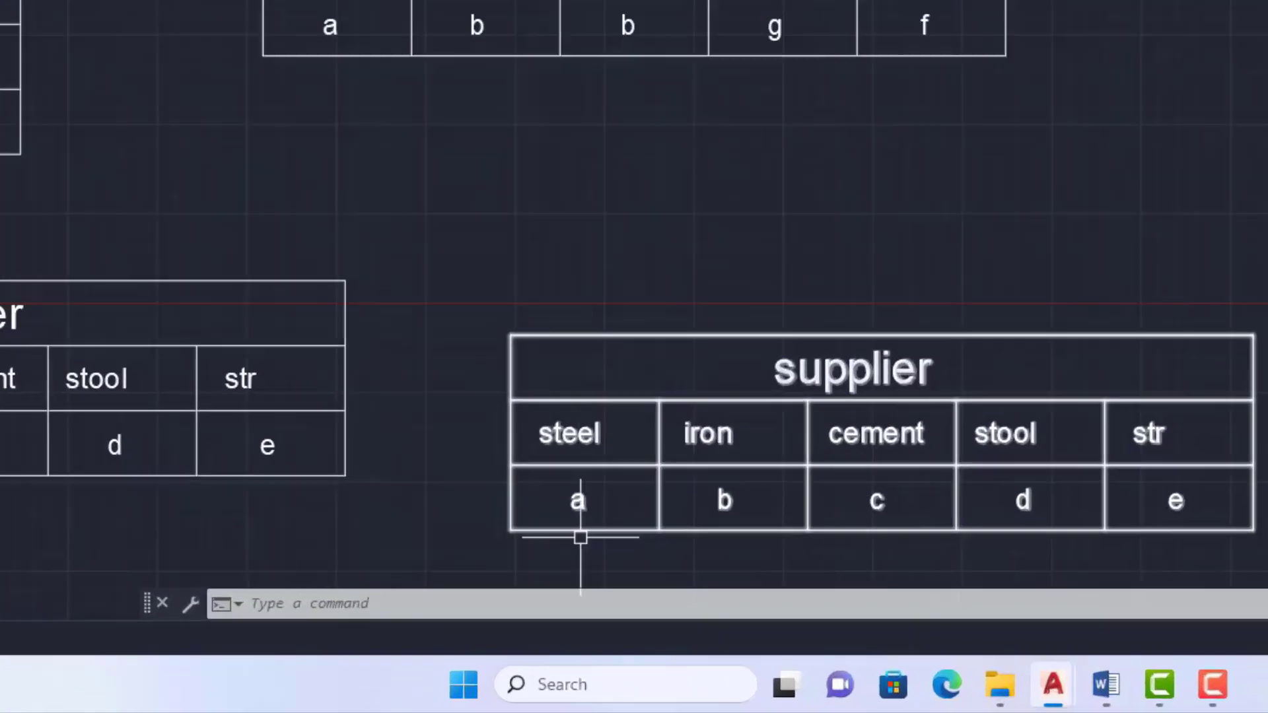
Open the Block Attribute Manager for the bom block with the BATTMAN command.
{"action": "left_click", "coordinate": [346, 652]}
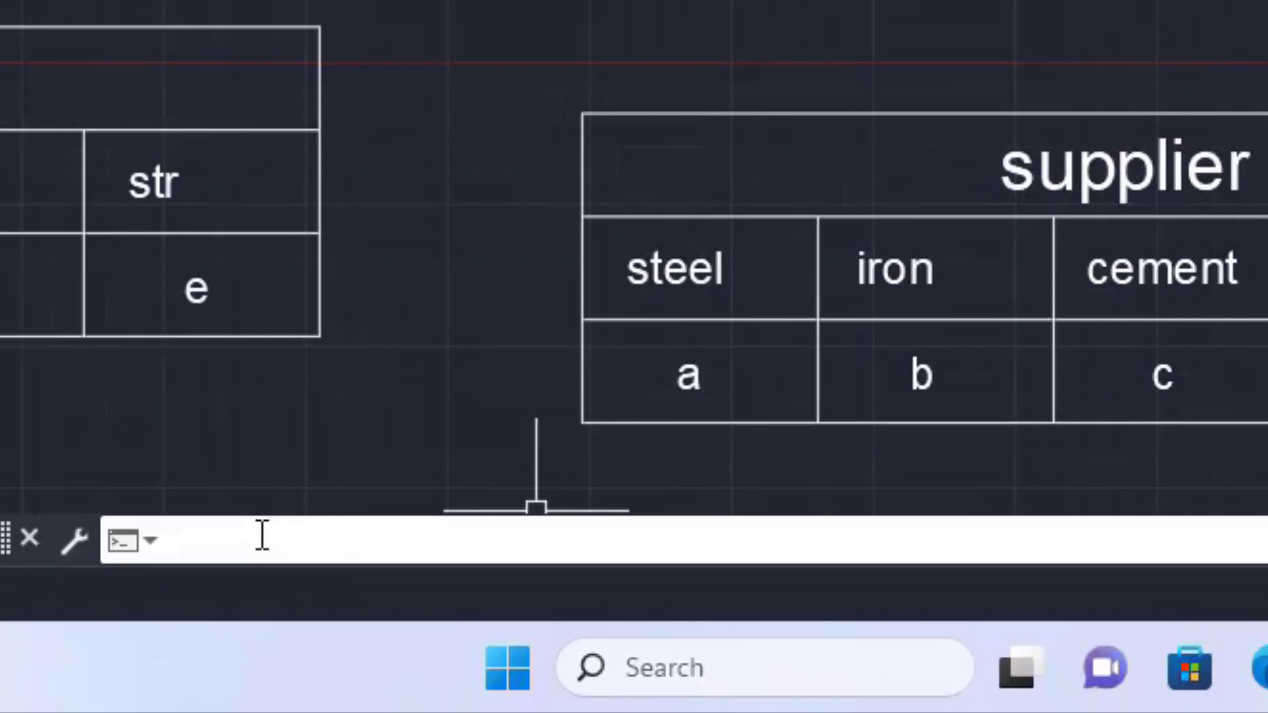
{"action": "type", "text": "BATm"}
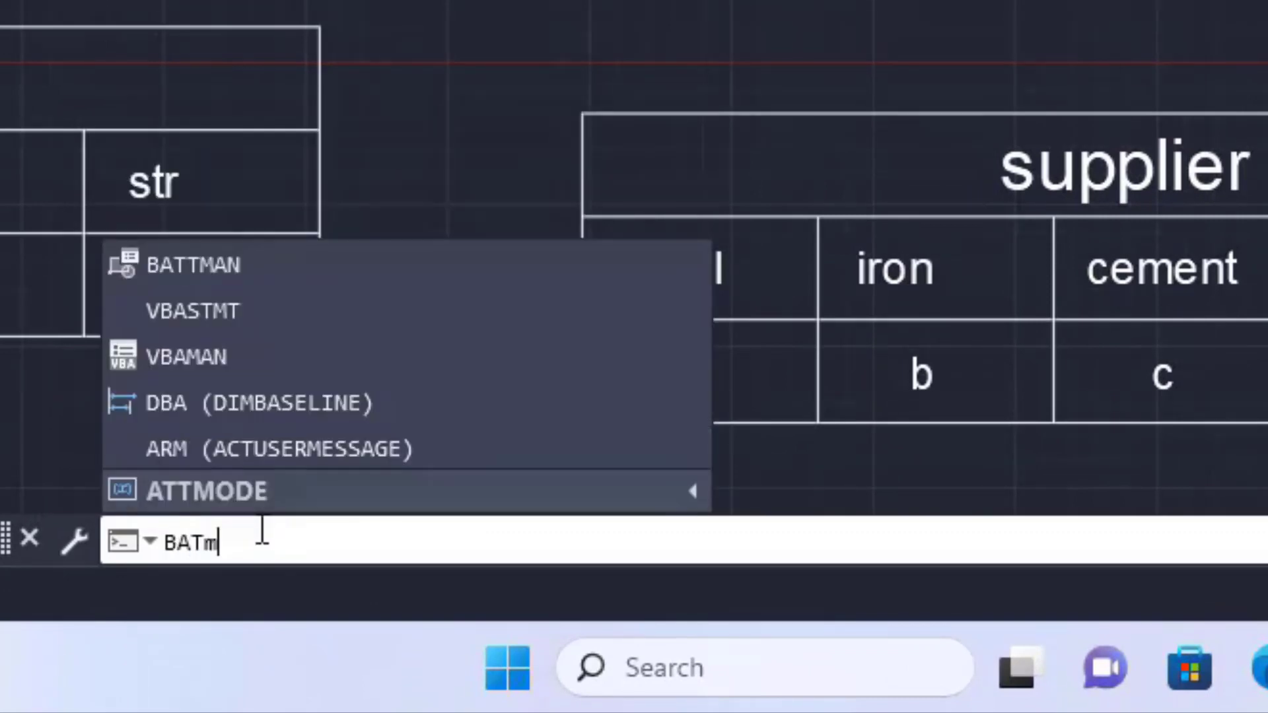
{"action": "type", "text": "an"}
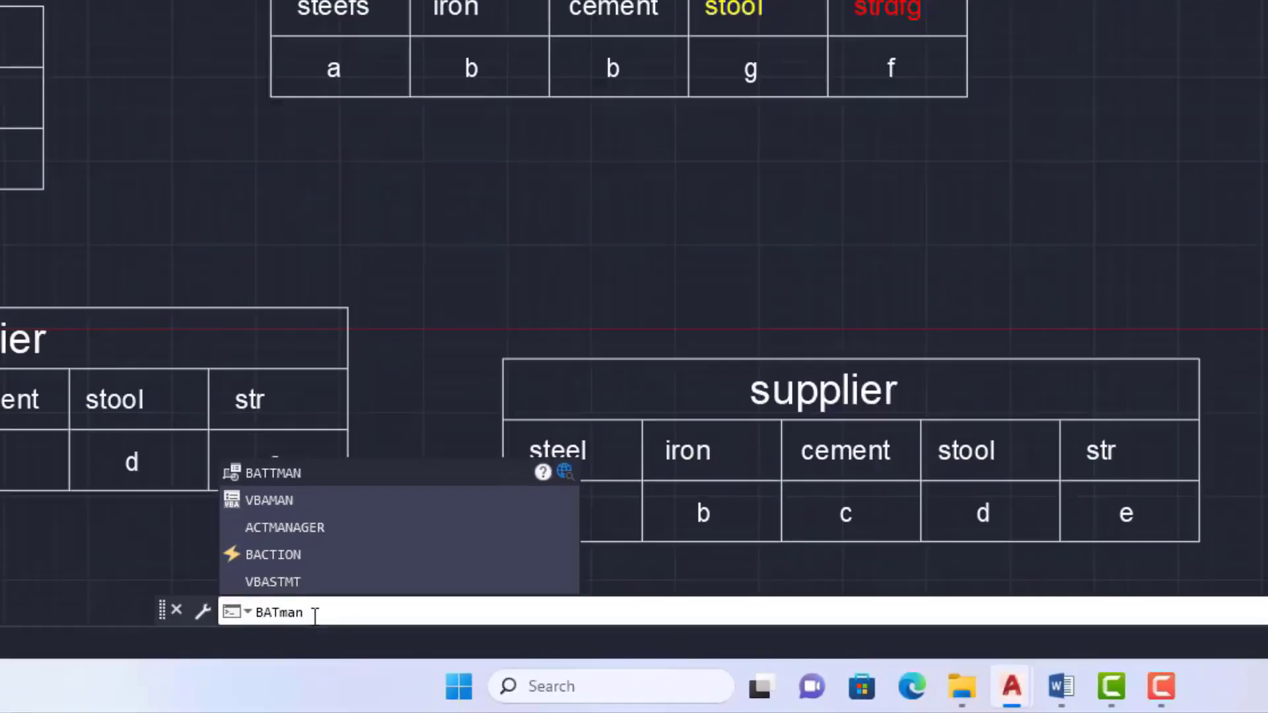
{"action": "key", "text": "Return"}
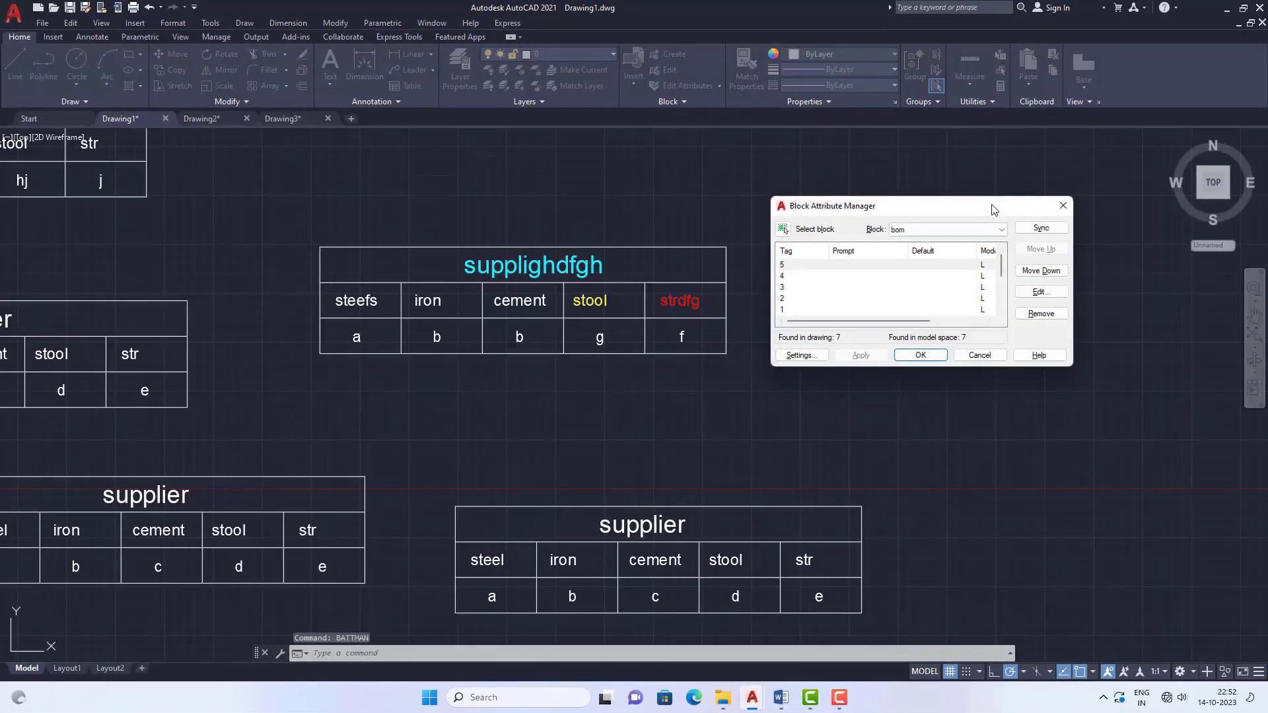
Reorder the bom block's attributes by moving 4 down, 3 up to first place, and 4 down once more.
{"action": "left_click_drag", "start_coordinate": [932, 207], "coordinate": [967, 185]}
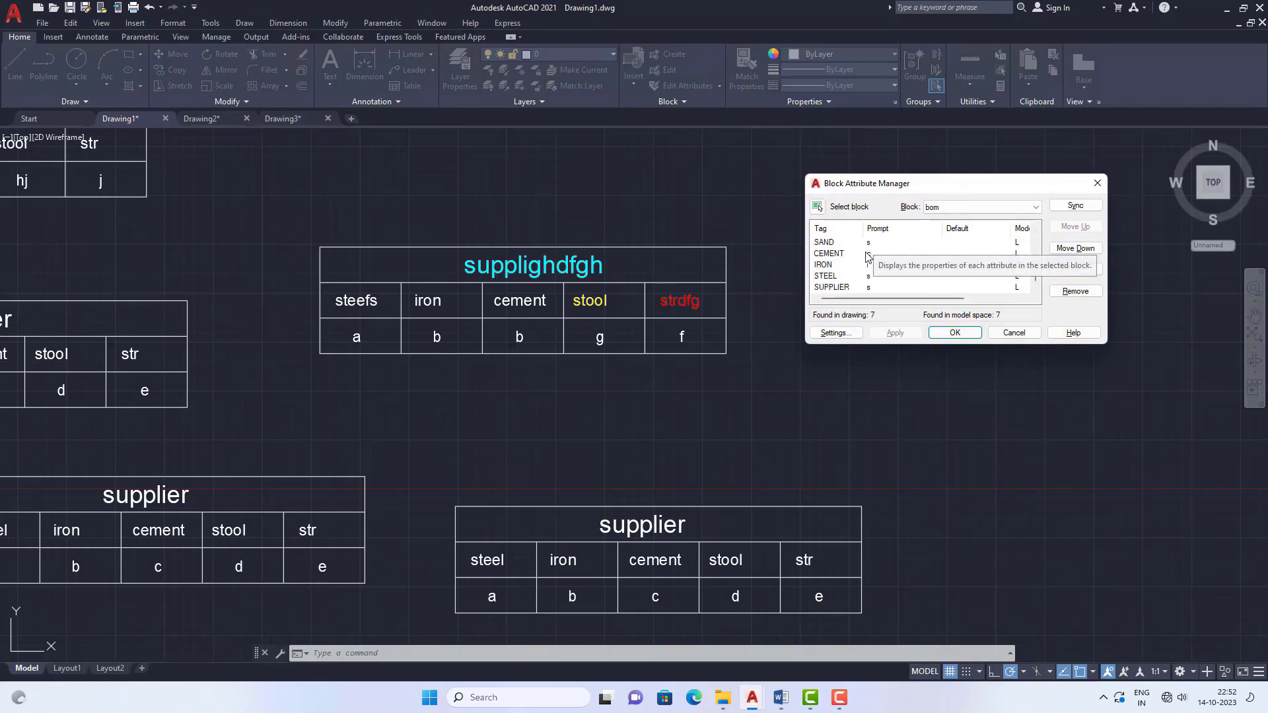
{"action": "left_click", "coordinate": [831, 254]}
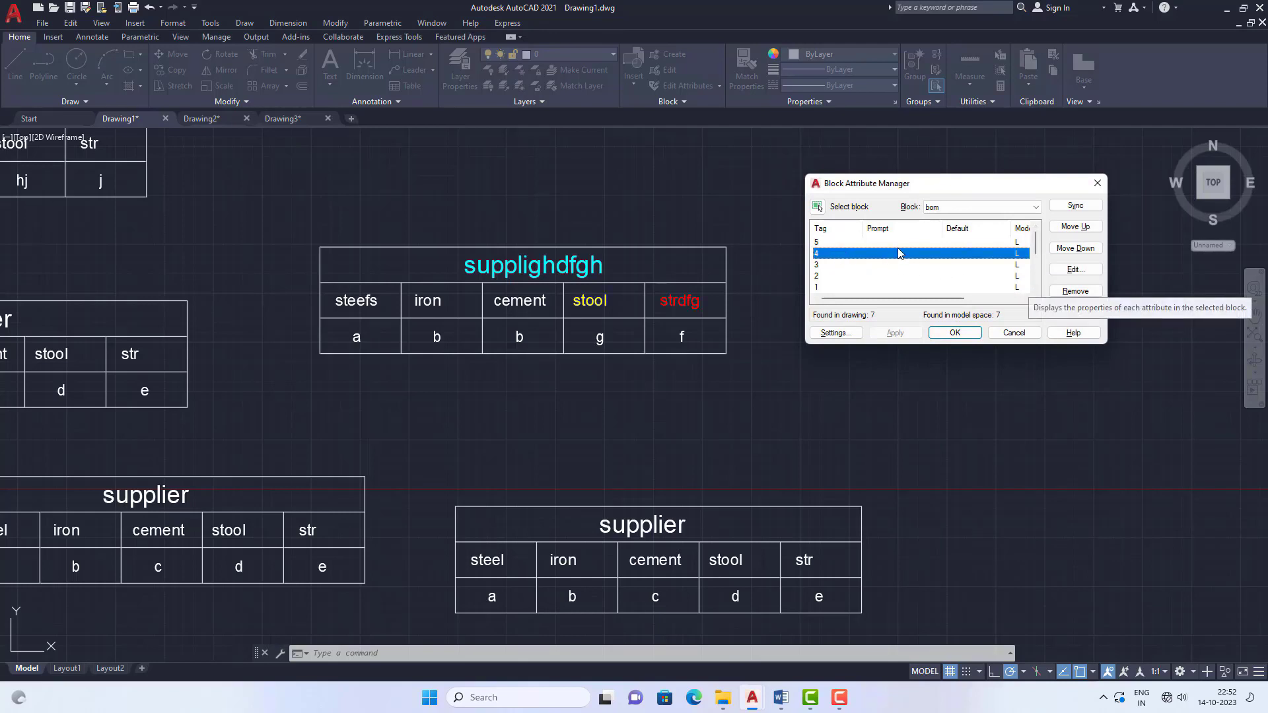
{"action": "left_click", "coordinate": [1087, 249]}
{"action": "left_click", "coordinate": [852, 254]}
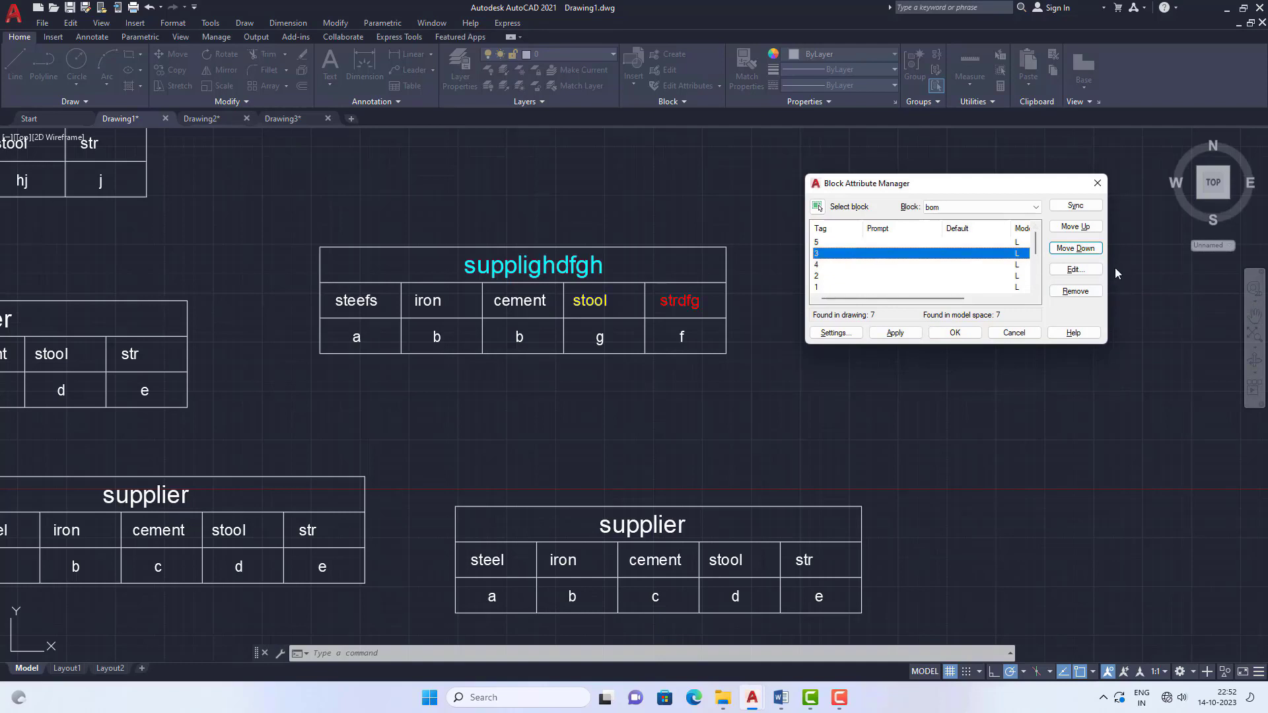
{"action": "left_click", "coordinate": [1078, 227]}
{"action": "left_click", "coordinate": [874, 264]}
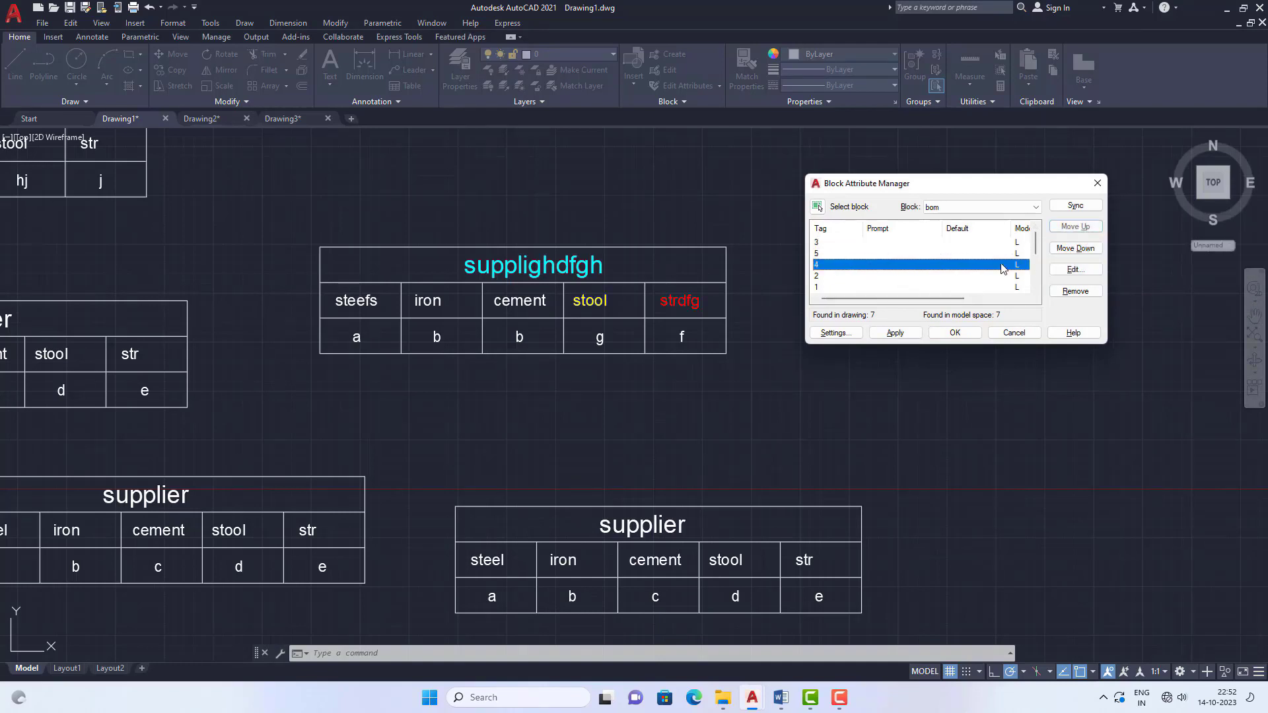
{"action": "left_click", "coordinate": [1083, 251]}
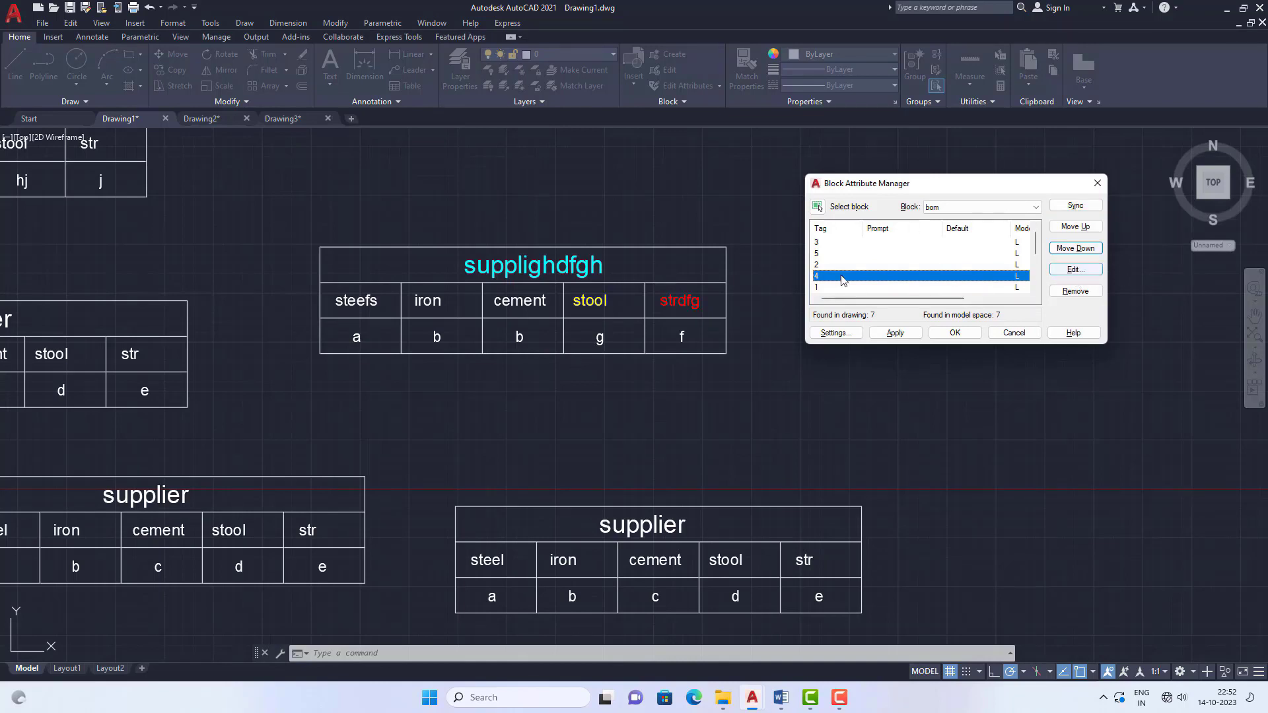
Change the tag of attribute 2 in the bom block to 5.
{"action": "left_click", "coordinate": [819, 265]}
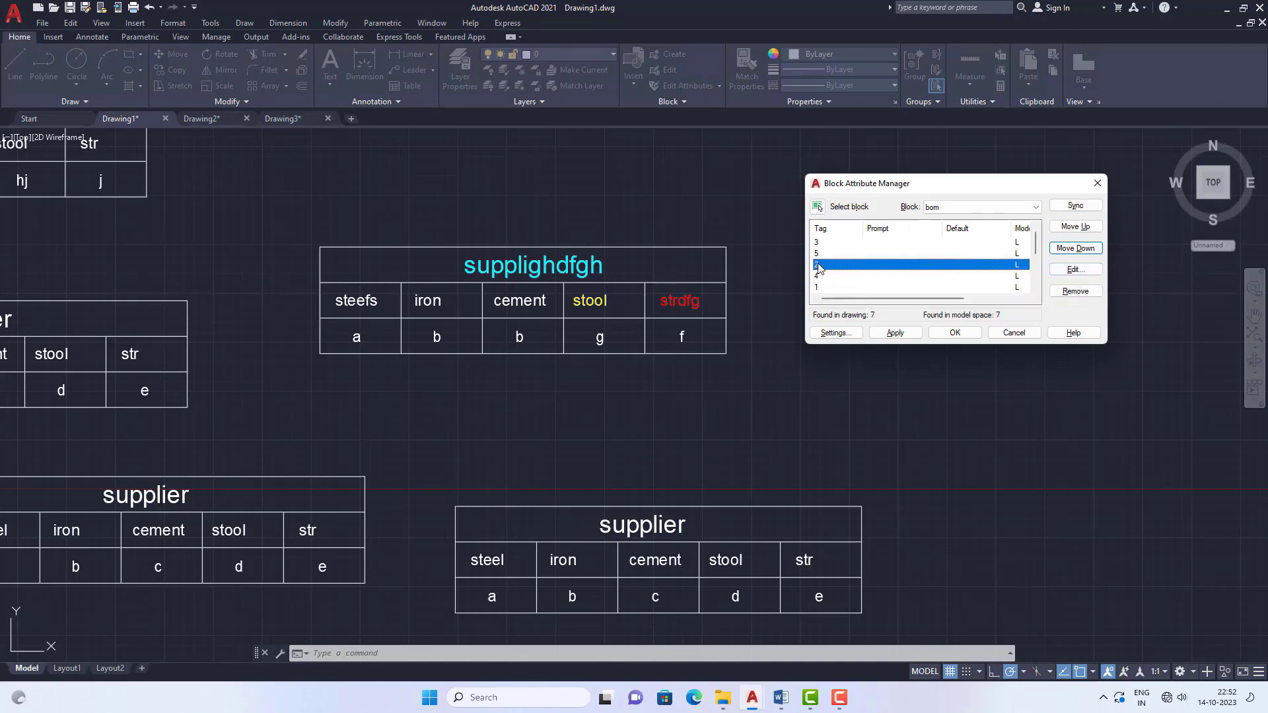
{"action": "left_click", "coordinate": [1075, 270]}
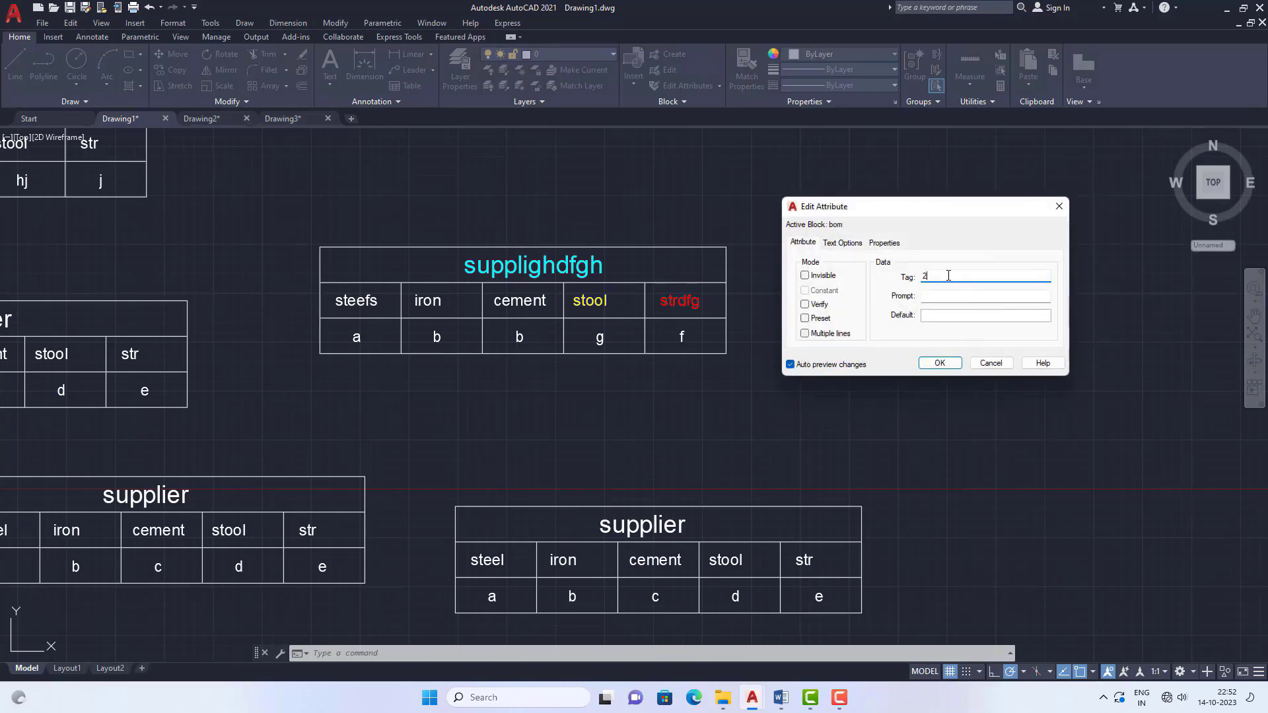
{"action": "key", "text": "BackSpace"}
{"action": "type", "text": "5"}
{"action": "left_click", "coordinate": [940, 363]}
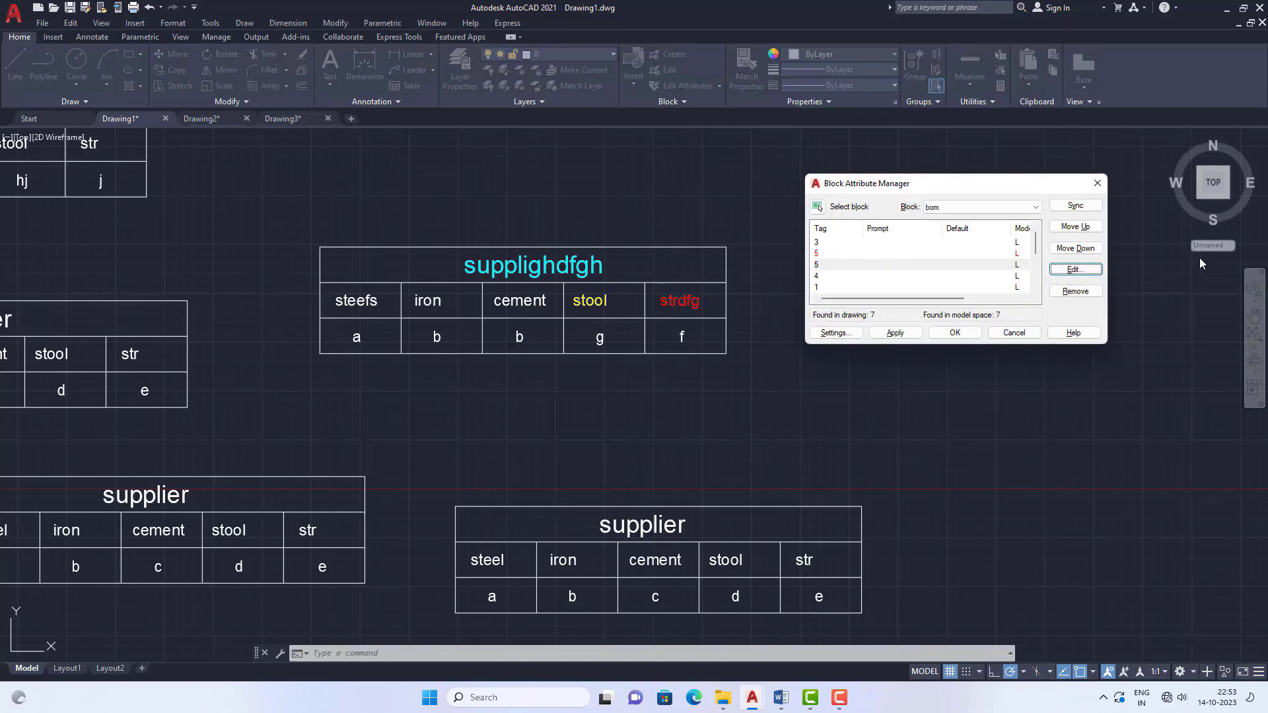
Remove attribute 4 from the bom block, move attribute 1 up one place, and apply the changes.
{"action": "left_click", "coordinate": [871, 278]}
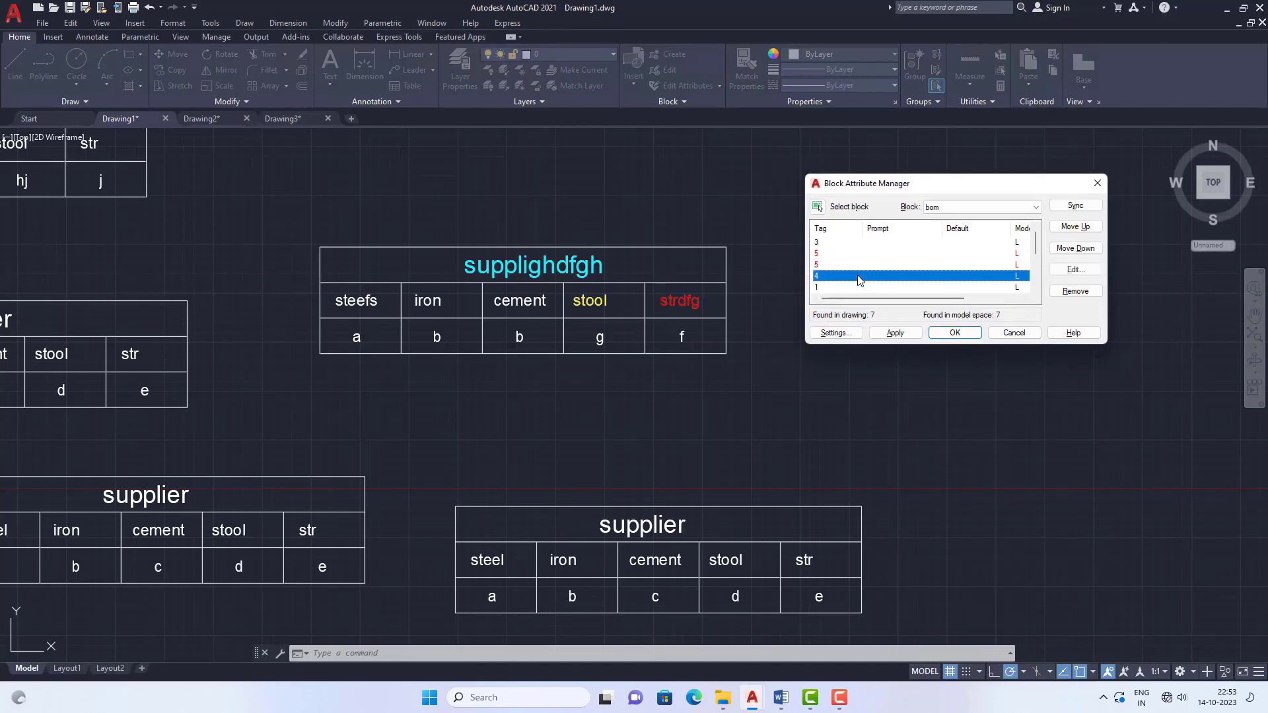
{"action": "left_click", "coordinate": [1078, 292]}
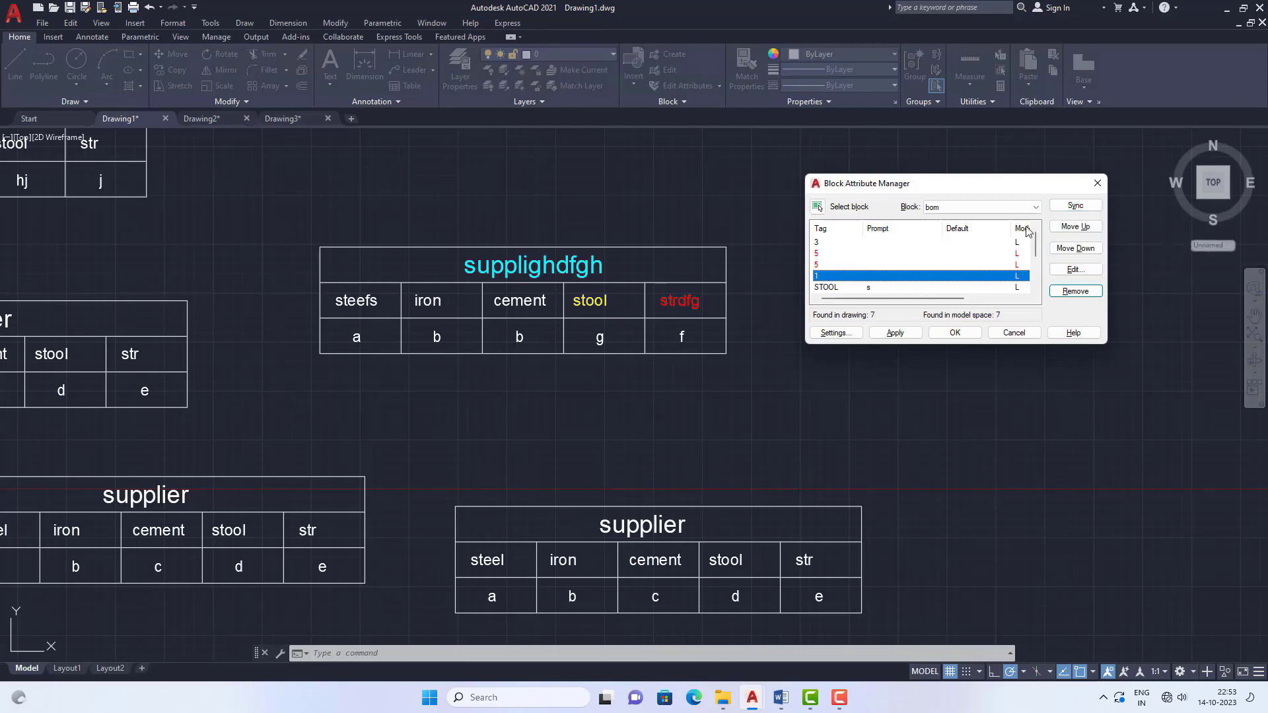
{"action": "left_click", "coordinate": [1083, 228]}
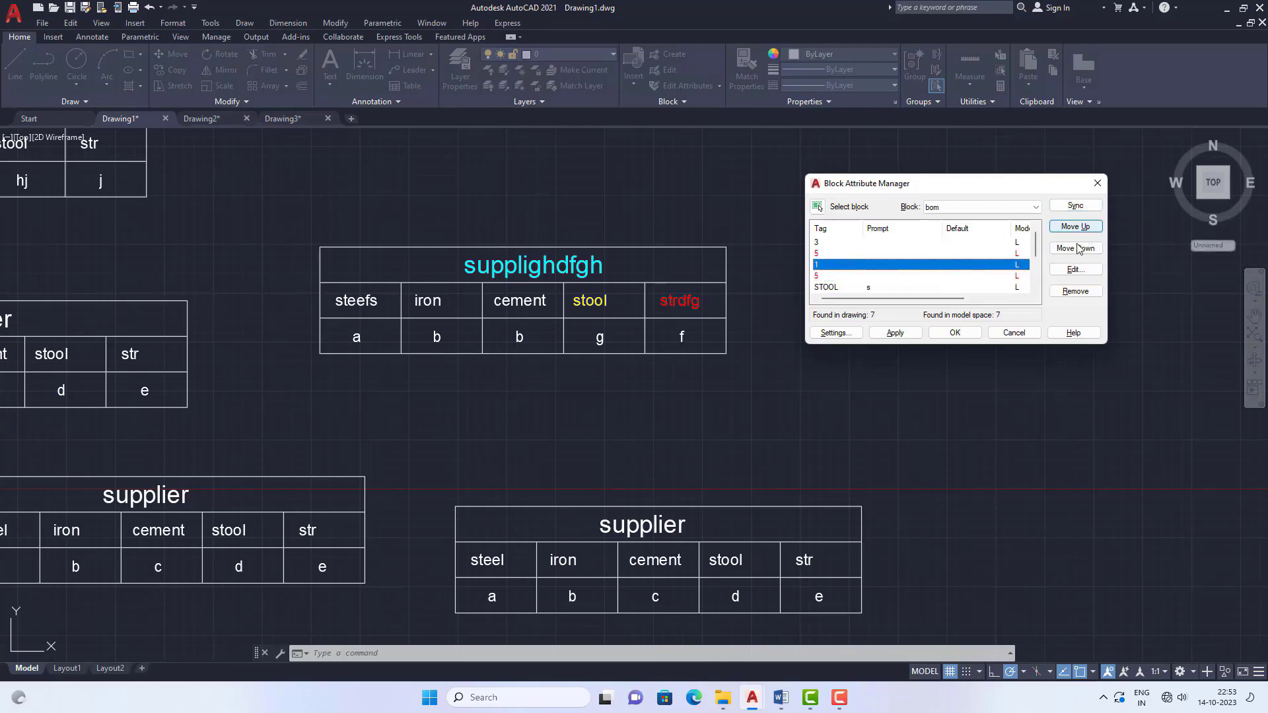
{"action": "left_click", "coordinate": [896, 333]}
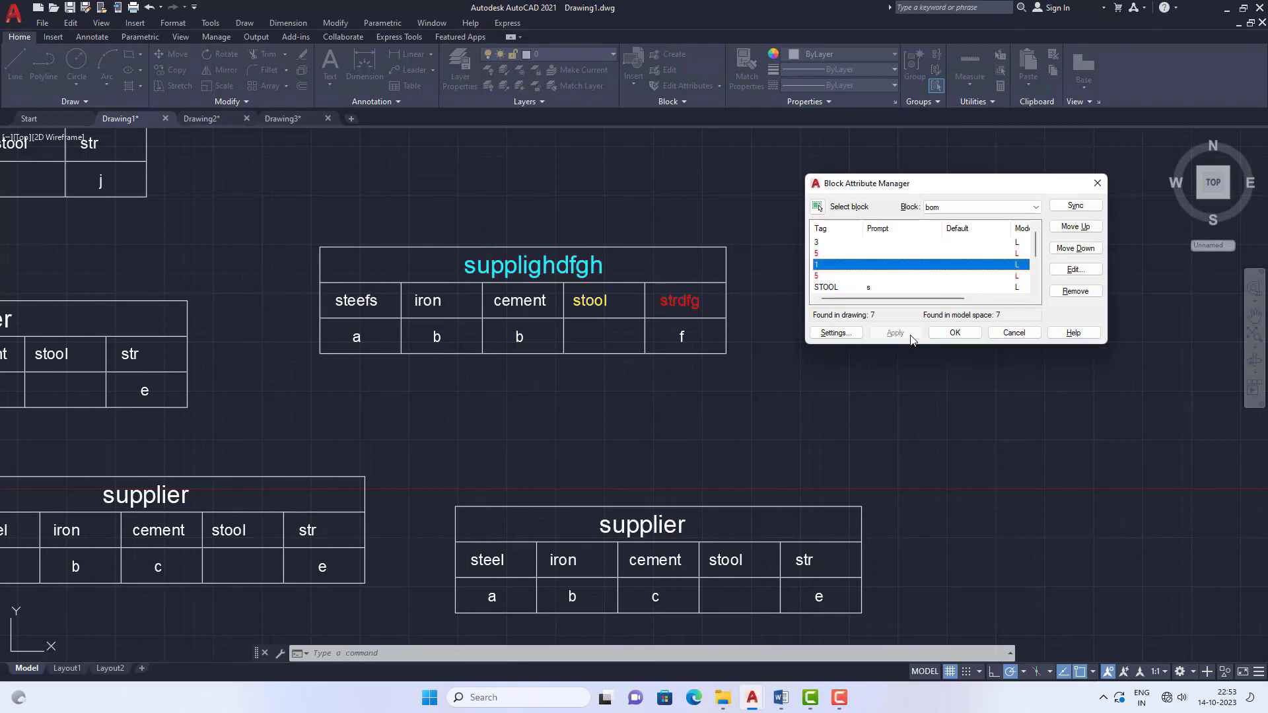
{"action": "left_click", "coordinate": [955, 333]}
Inspect the updated supplier tables and reopen the Block Attribute Manager with the BATTMAN command.
{"action": "scroll", "coordinate": [761, 351], "scroll_direction": "down", "scroll_amount": 2}
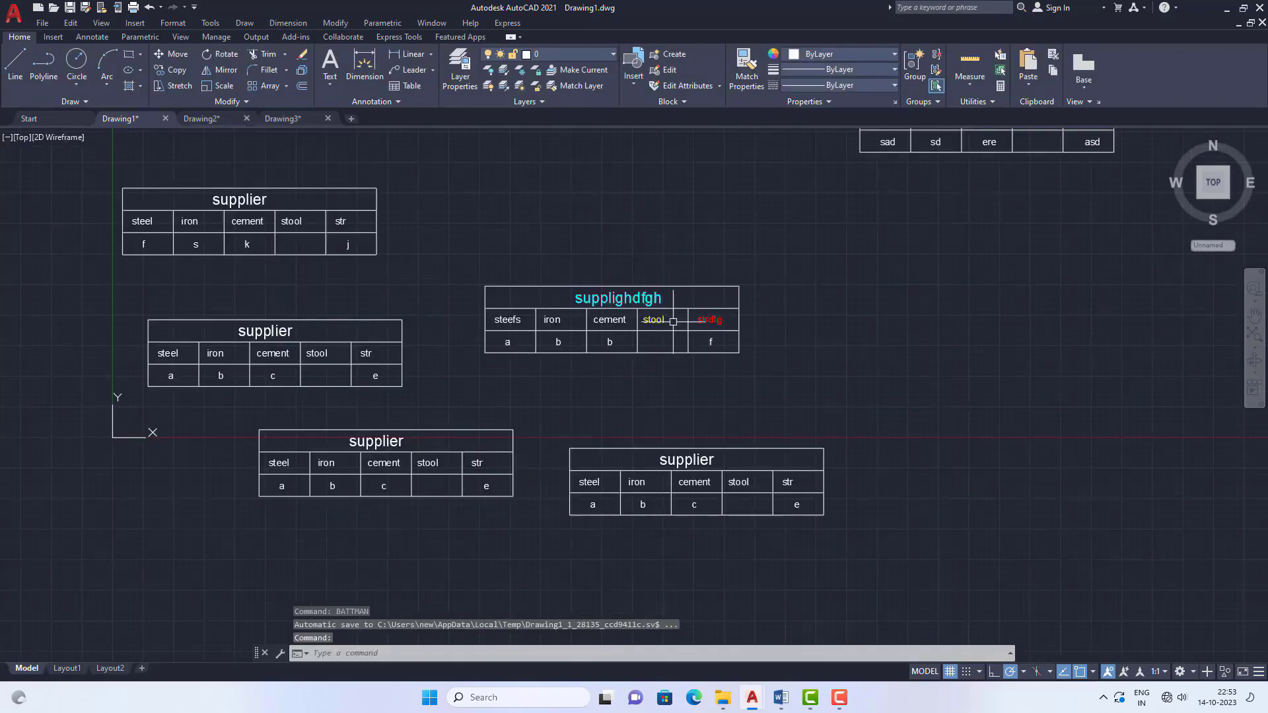
{"action": "scroll", "coordinate": [674, 321], "scroll_direction": "up", "scroll_amount": 5}
{"action": "scroll", "coordinate": [819, 329], "scroll_direction": "down", "scroll_amount": 2}
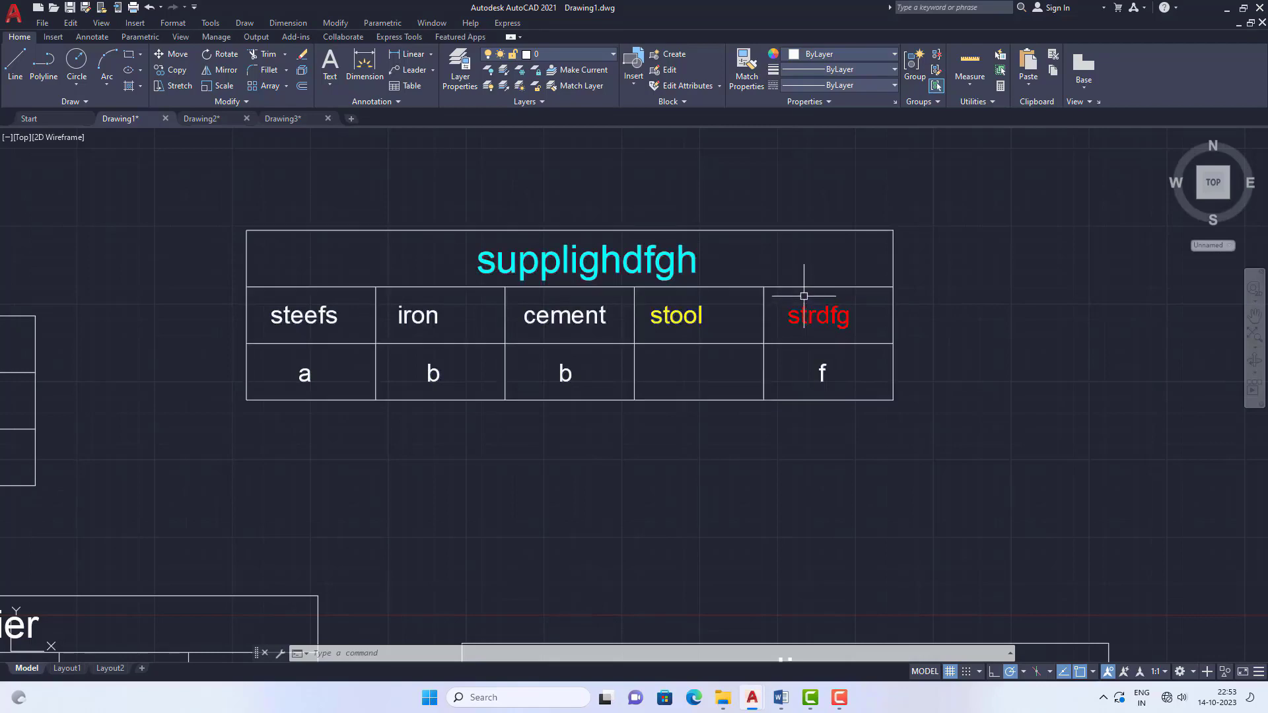
{"action": "scroll", "coordinate": [801, 294], "scroll_direction": "down", "scroll_amount": 2}
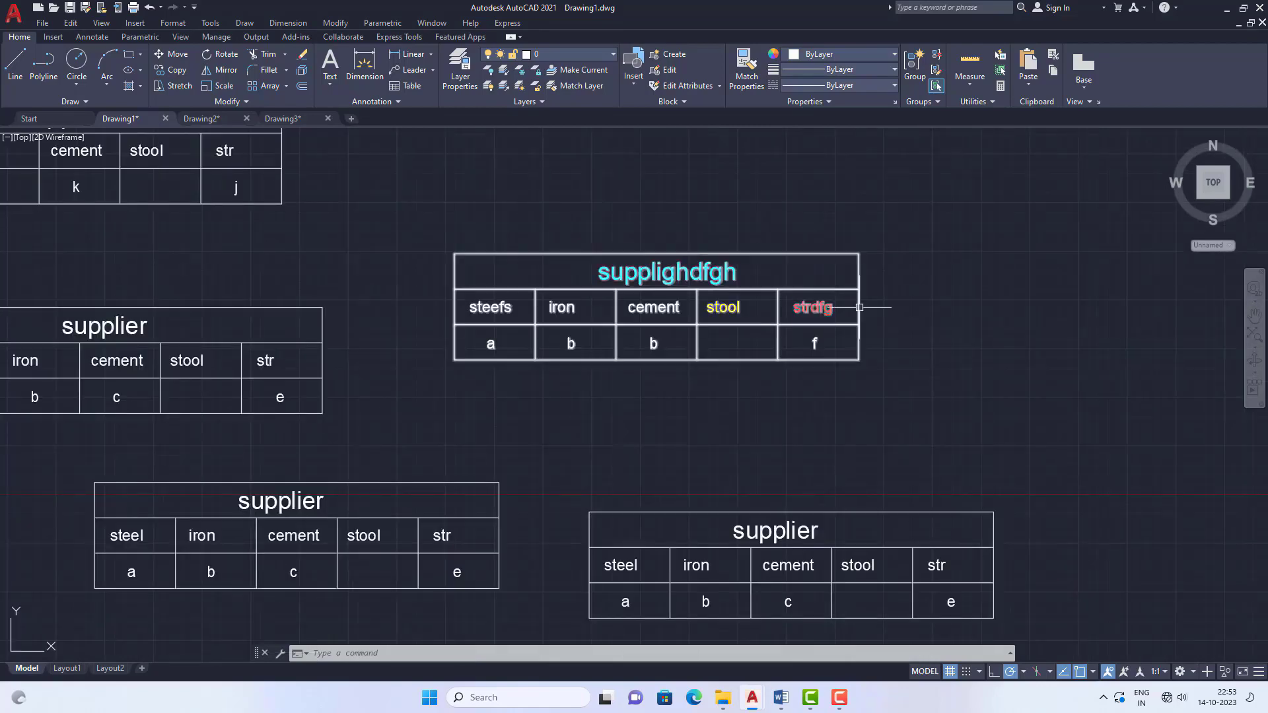
{"action": "scroll", "coordinate": [871, 311], "scroll_direction": "down", "scroll_amount": 2}
{"action": "scroll", "coordinate": [845, 315], "scroll_direction": "up", "scroll_amount": 2}
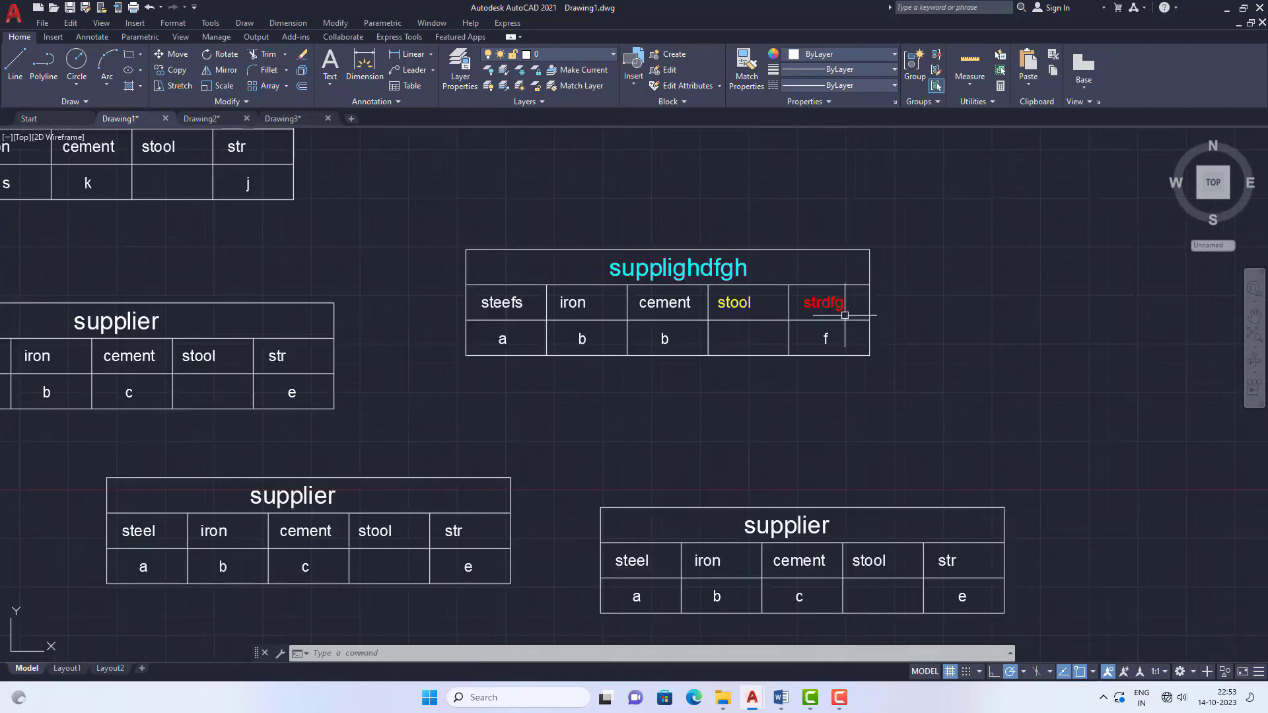
{"action": "left_click", "coordinate": [394, 651]}
{"action": "type", "text": "batm"}
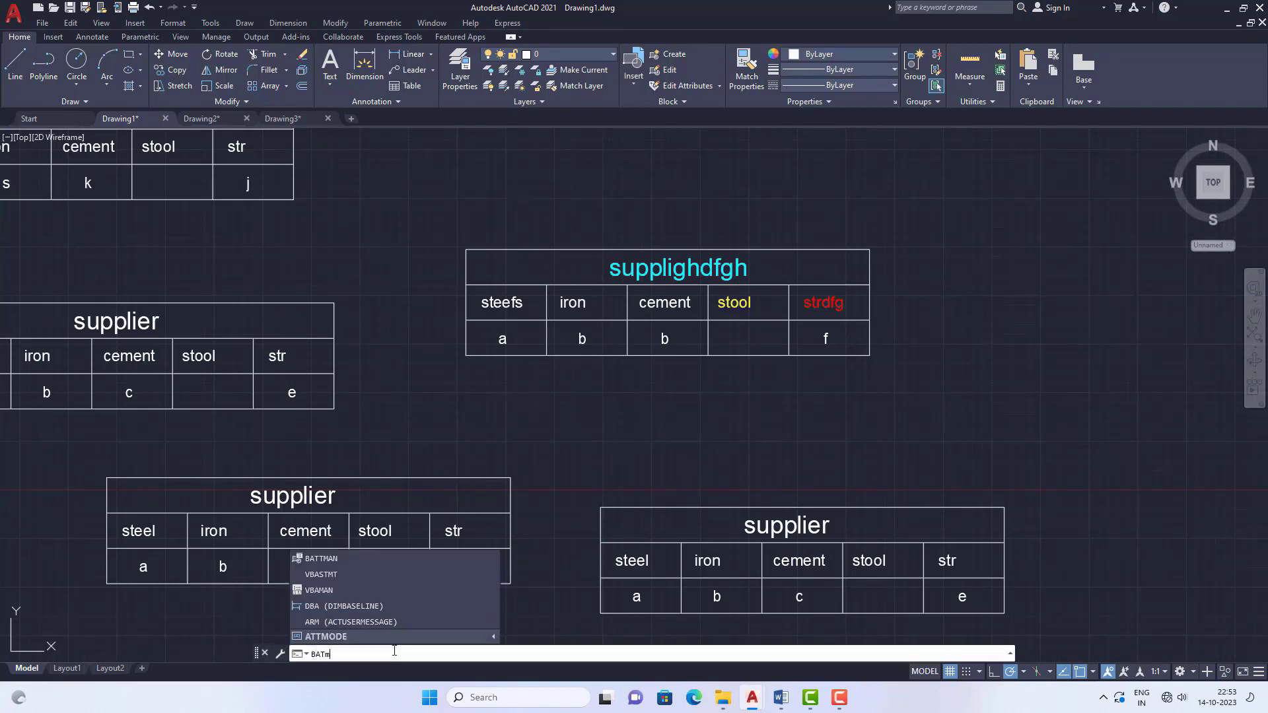
{"action": "type", "text": "an"}
{"action": "key", "text": "Return"}
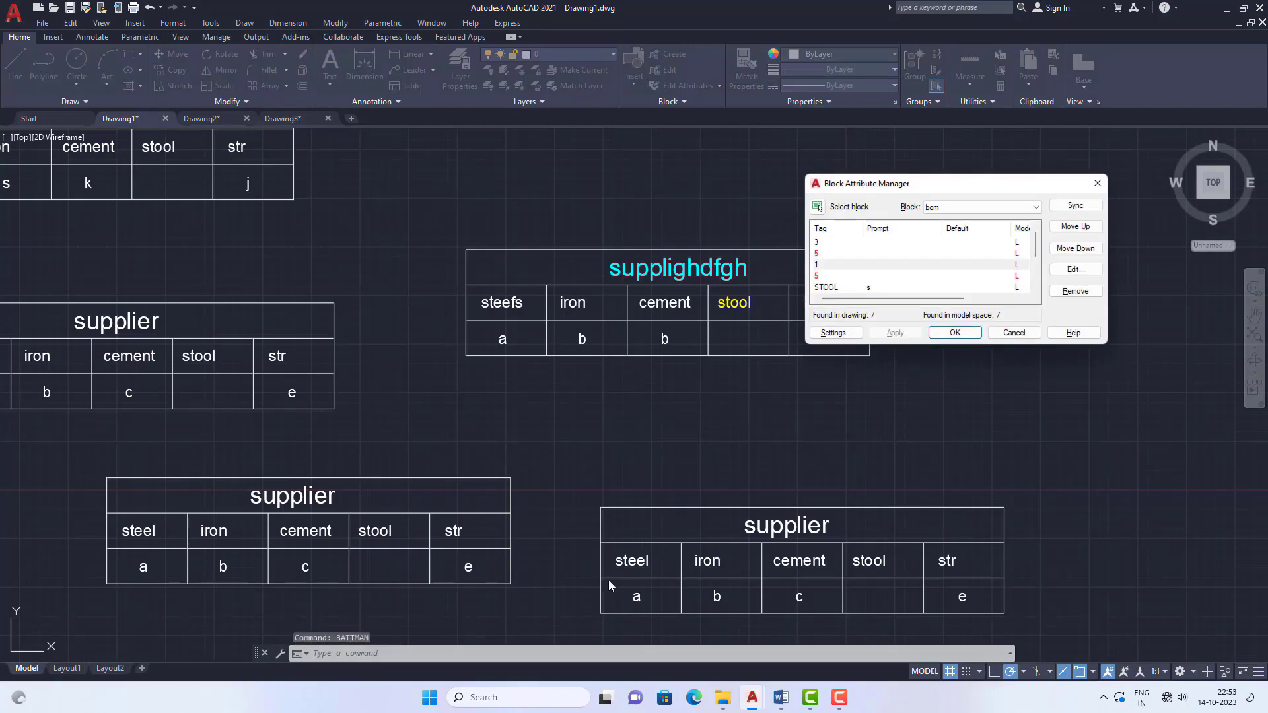
Select one of the supplier table blocks in the drawing for attribute management and remove its attribute 1.
{"action": "left_click", "coordinate": [824, 244]}
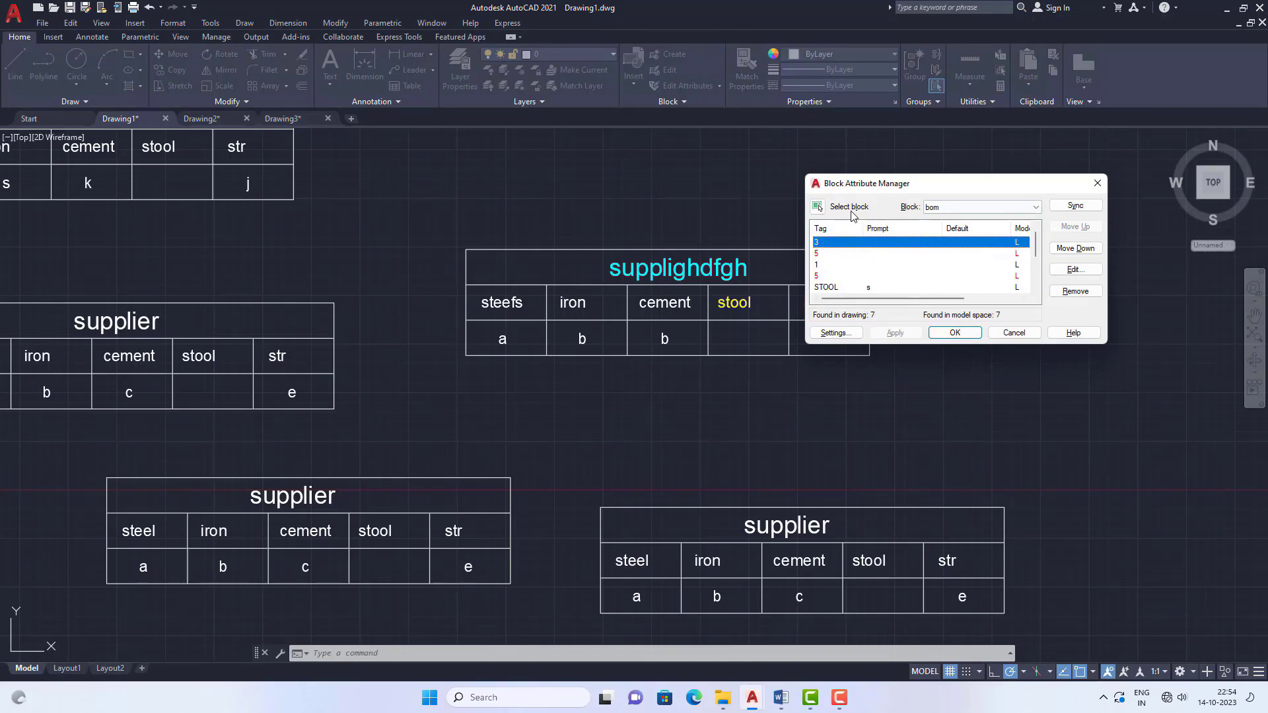
{"action": "left_click", "coordinate": [818, 207]}
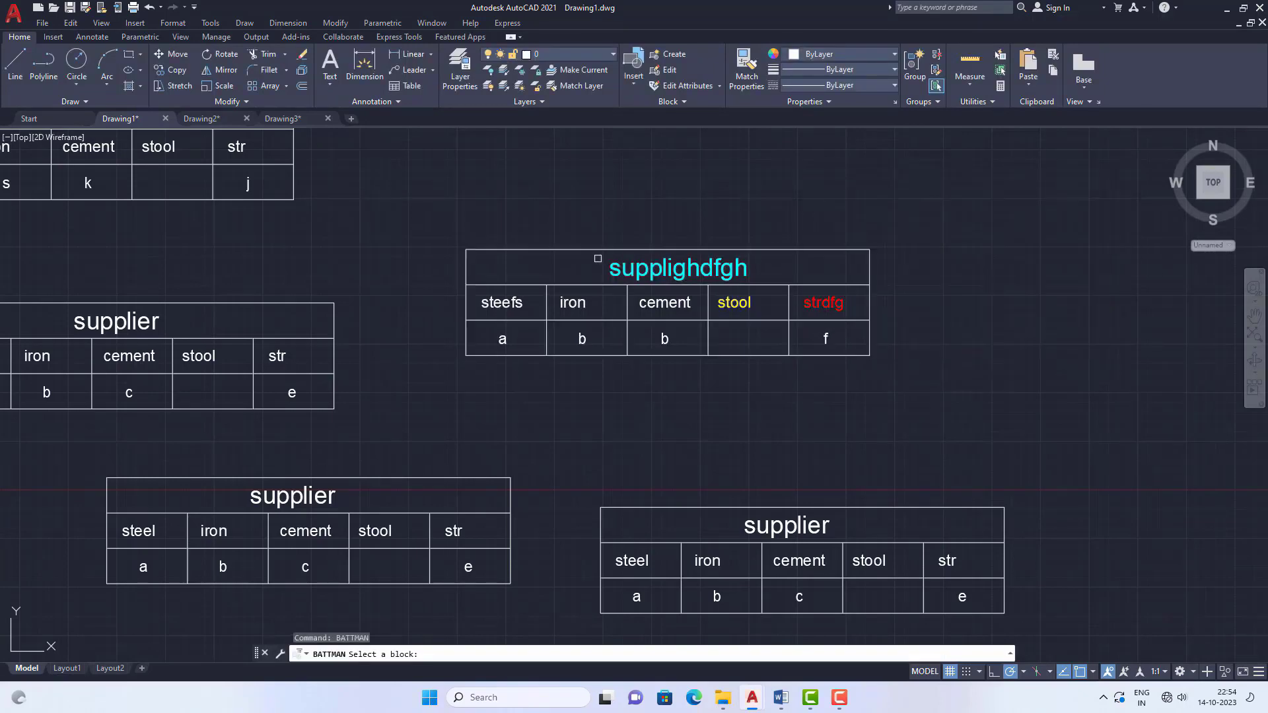
{"action": "scroll", "coordinate": [598, 258], "scroll_direction": "down", "scroll_amount": 2}
{"action": "scroll", "coordinate": [509, 275], "scroll_direction": "up", "scroll_amount": 4}
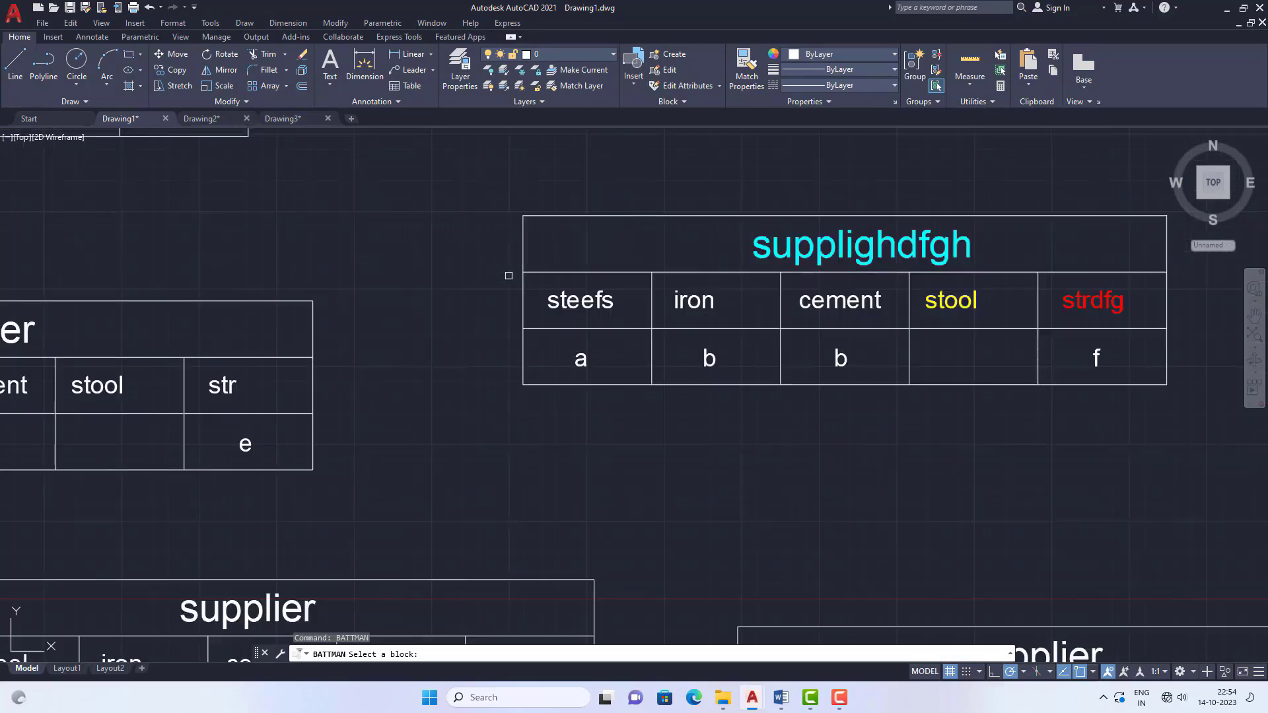
{"action": "scroll", "coordinate": [625, 304], "scroll_direction": "down", "scroll_amount": 2}
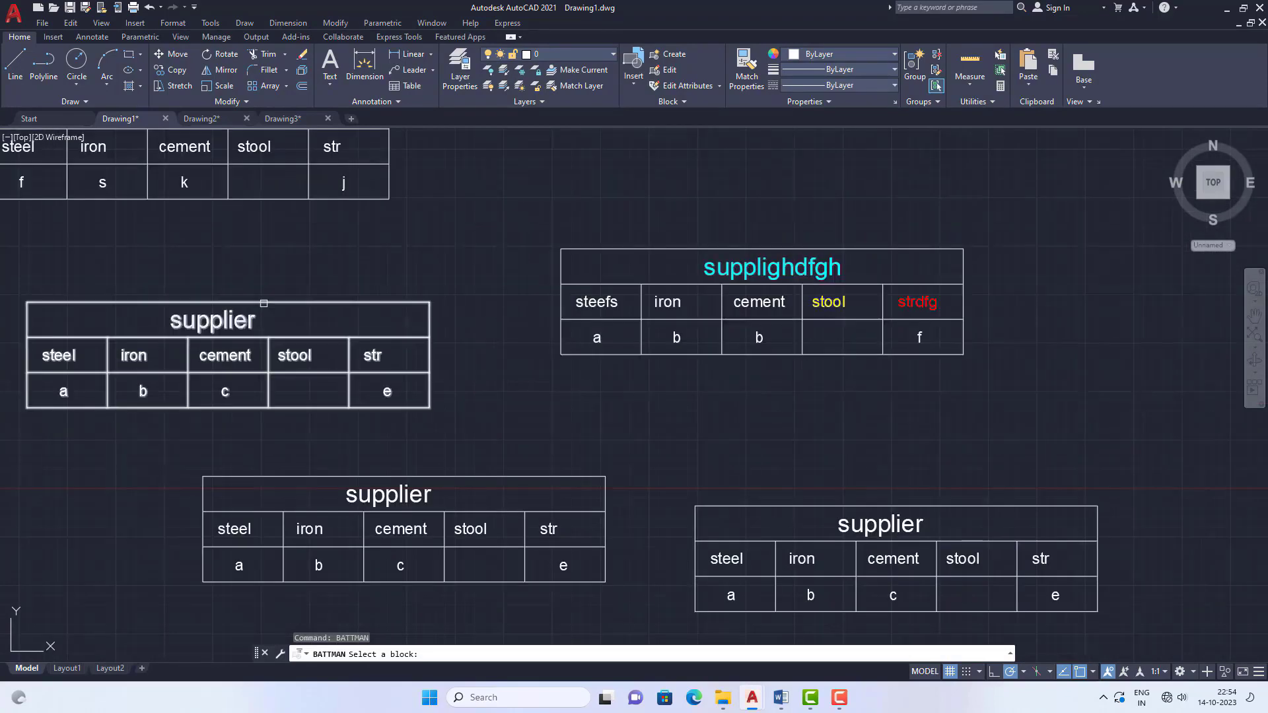
{"action": "left_click", "coordinate": [267, 302]}
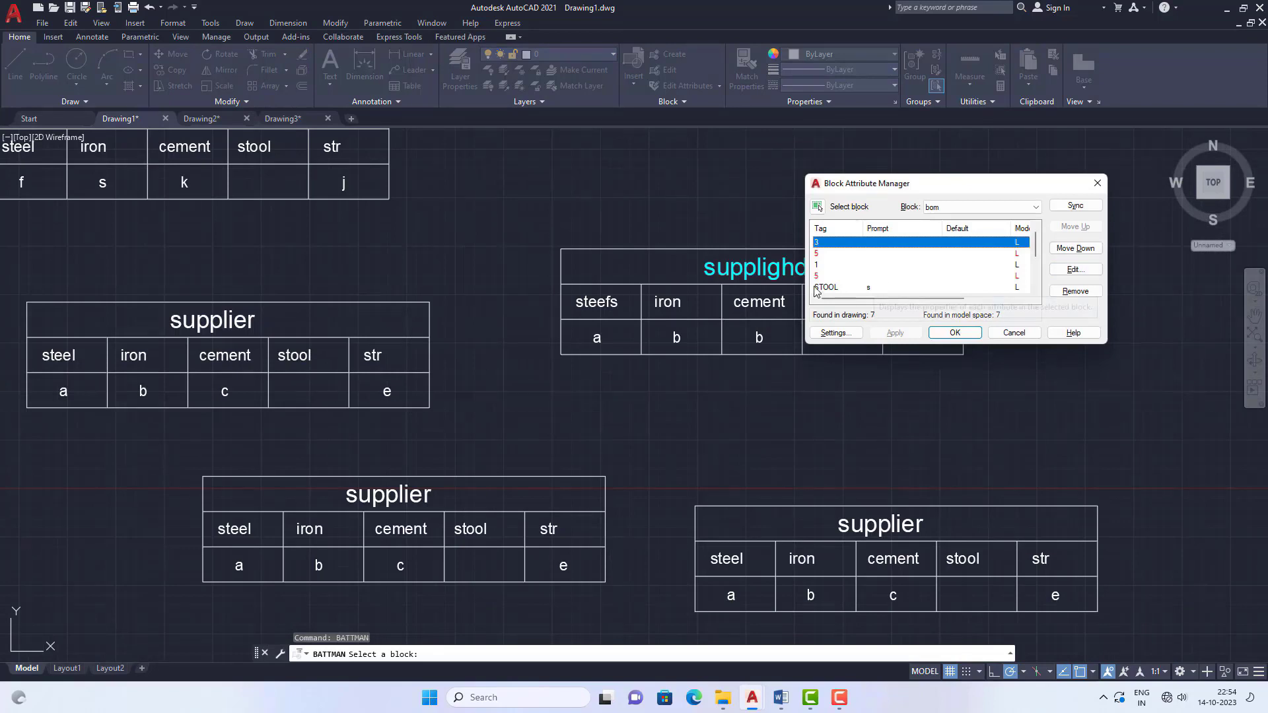
{"action": "left_click", "coordinate": [818, 265]}
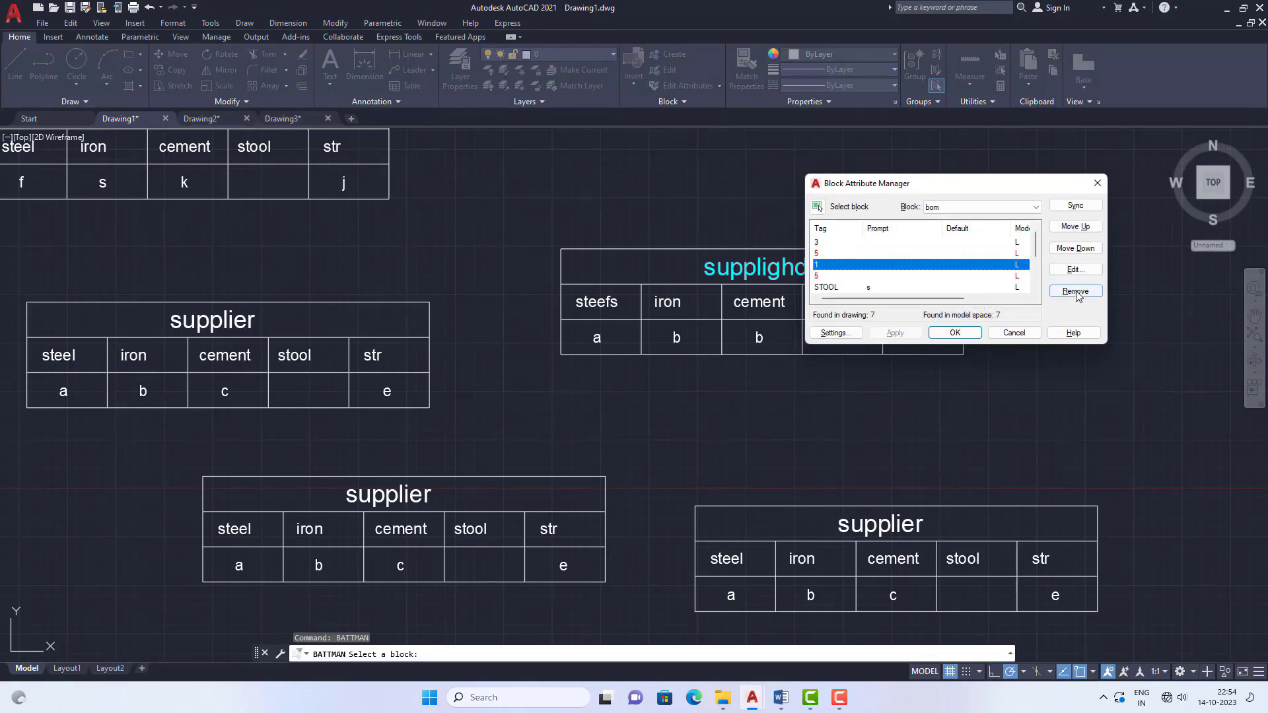
{"action": "left_click", "coordinate": [1077, 294]}
Move the STEEL attribute down and the IRON attribute up one place each, and apply the changes to the block.
{"action": "scroll", "coordinate": [858, 280], "scroll_direction": "down", "scroll_amount": 2}
{"action": "left_click", "coordinate": [835, 276]}
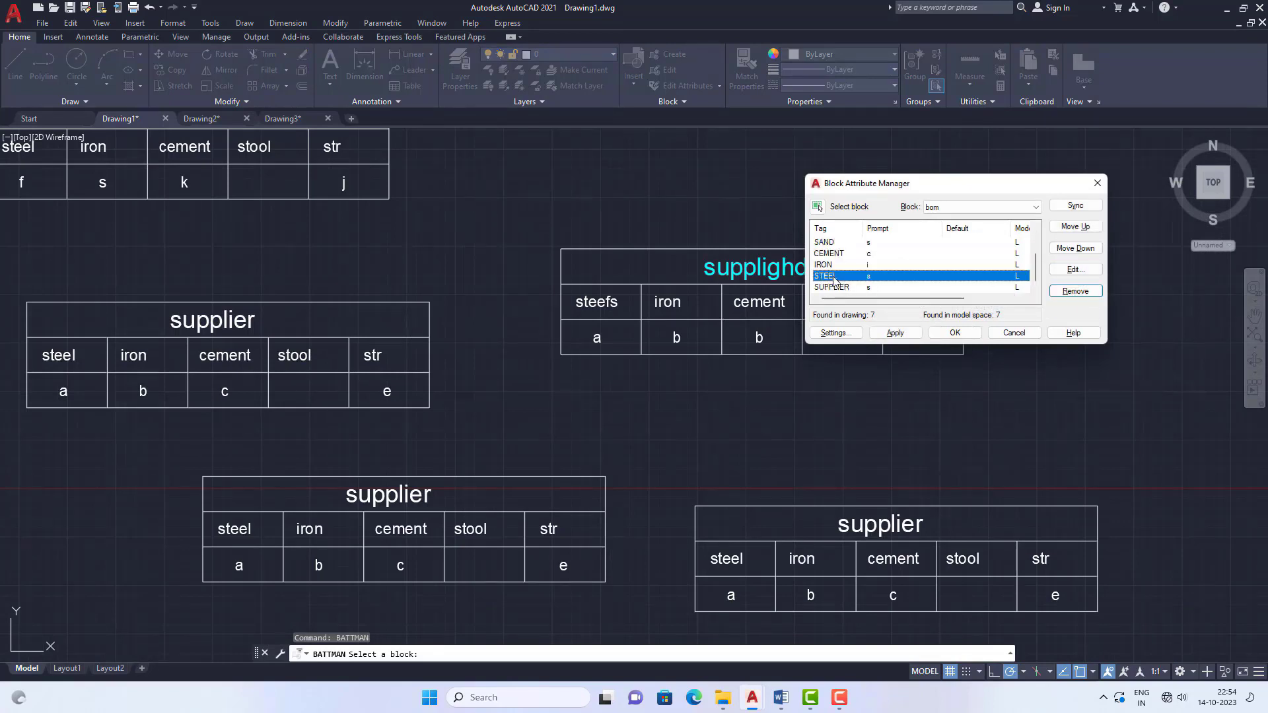
{"action": "left_click", "coordinate": [1076, 249]}
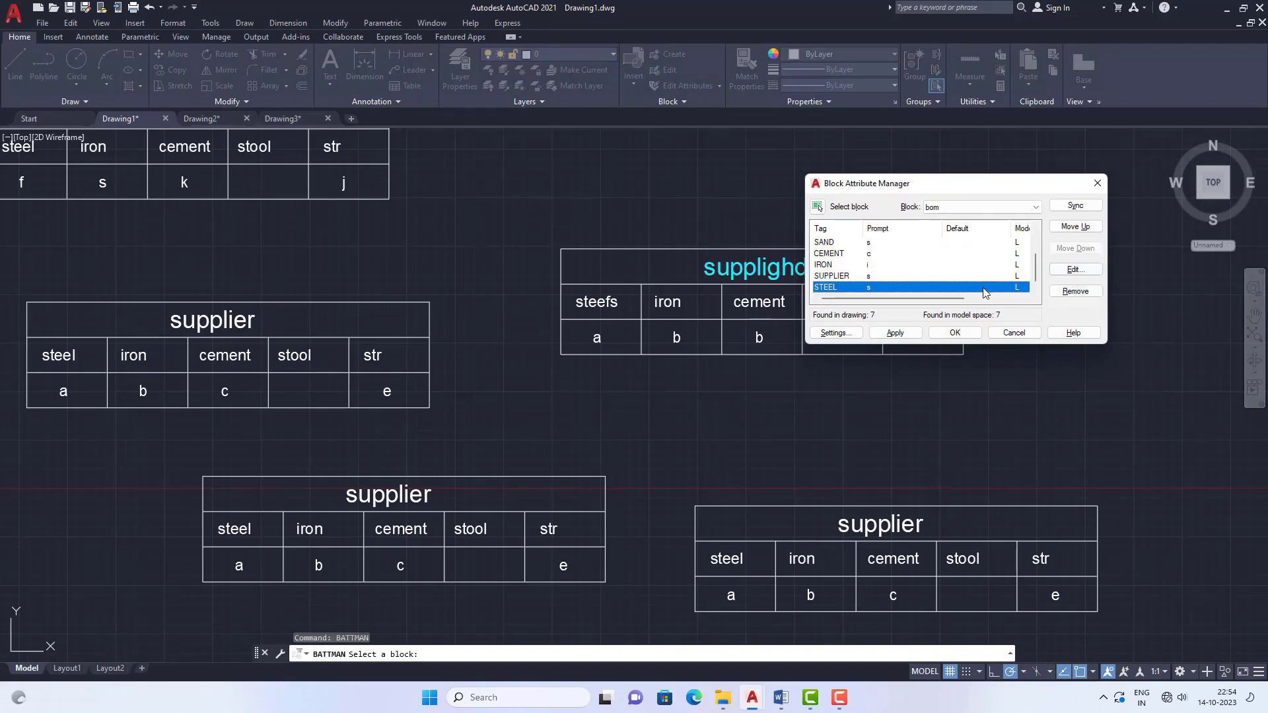
{"action": "left_click", "coordinate": [823, 264]}
{"action": "left_click", "coordinate": [1074, 227]}
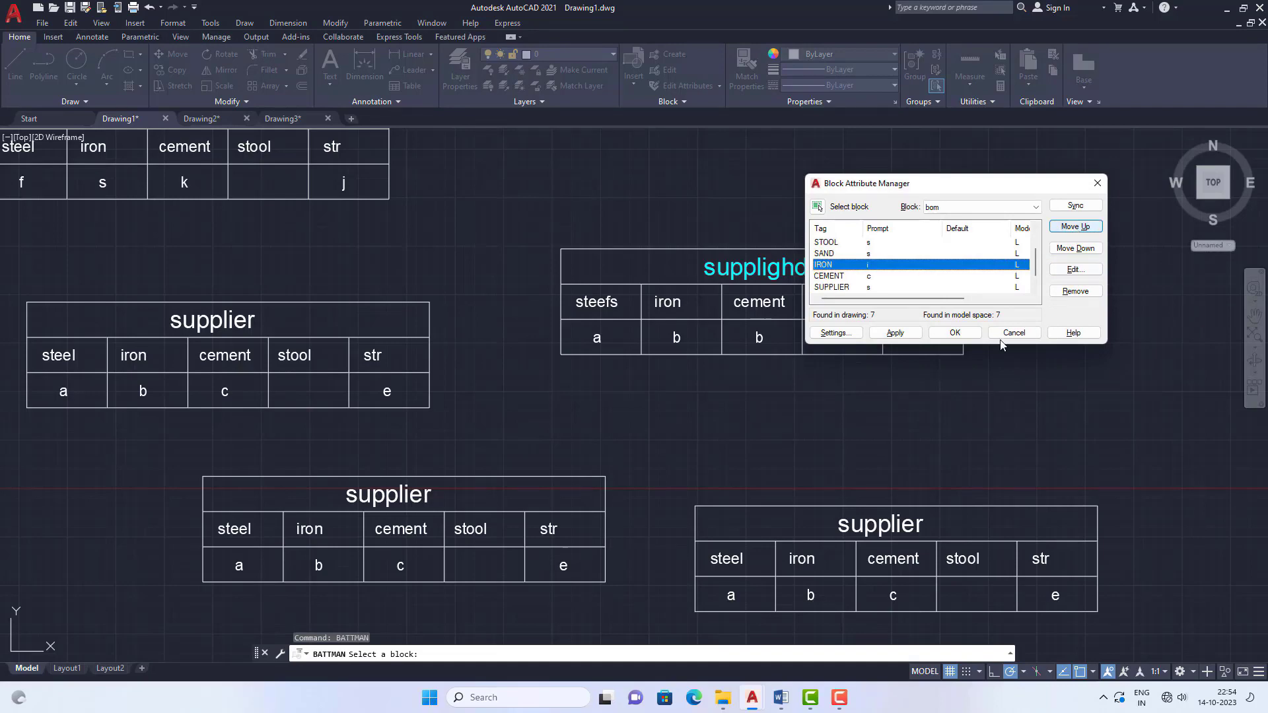
{"action": "left_click", "coordinate": [895, 333]}
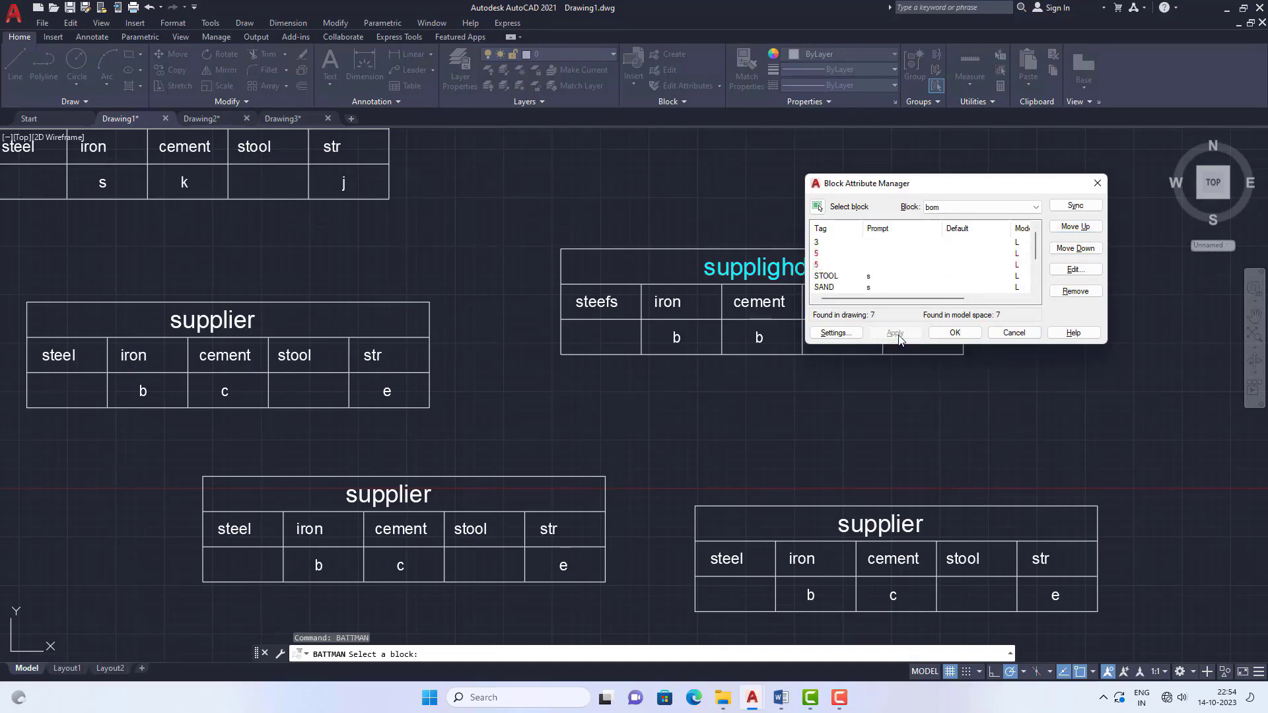
{"action": "left_click", "coordinate": [959, 334]}
Switch to the LAYERS COMMANDS document in Word, read item 7 on showing or hiding attributes, and return to AutoCAD.
{"action": "scroll", "coordinate": [965, 350], "scroll_direction": "down", "scroll_amount": 4}
{"action": "scroll", "coordinate": [1104, 434], "scroll_direction": "up", "scroll_amount": 1}
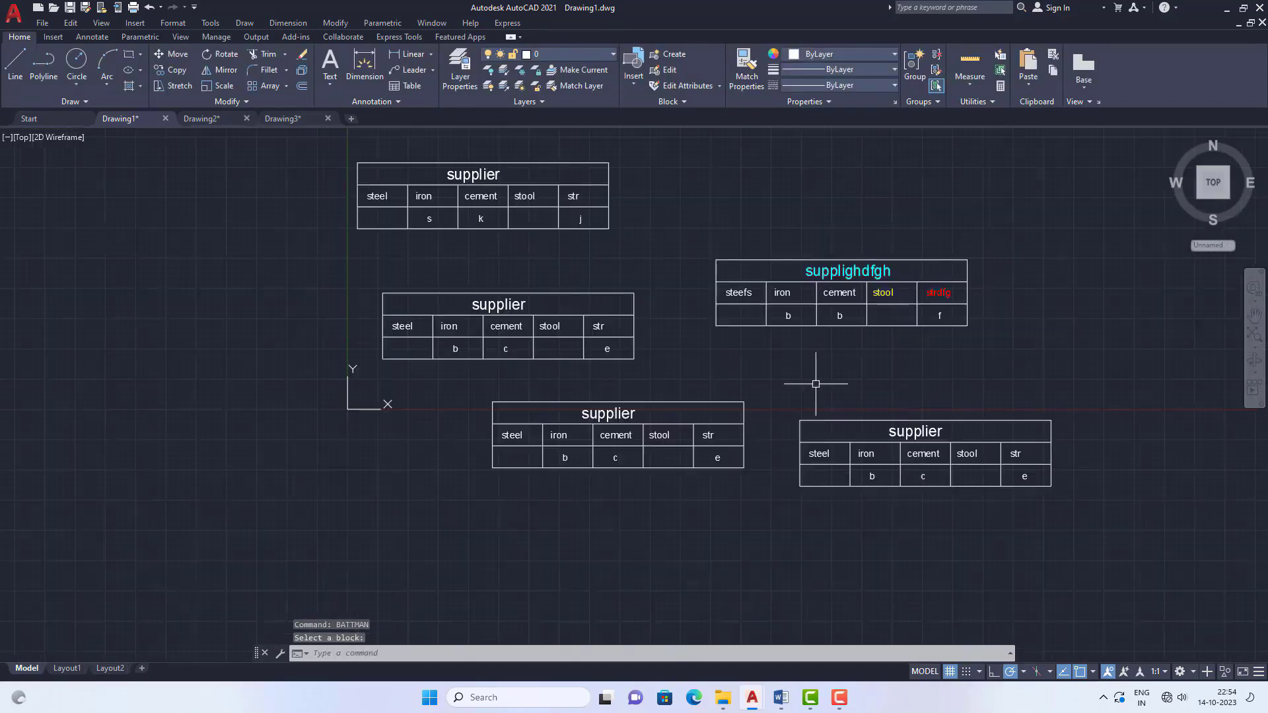
{"action": "scroll", "coordinate": [511, 352], "scroll_direction": "down", "scroll_amount": 3}
{"action": "scroll", "coordinate": [500, 346], "scroll_direction": "up", "scroll_amount": 5}
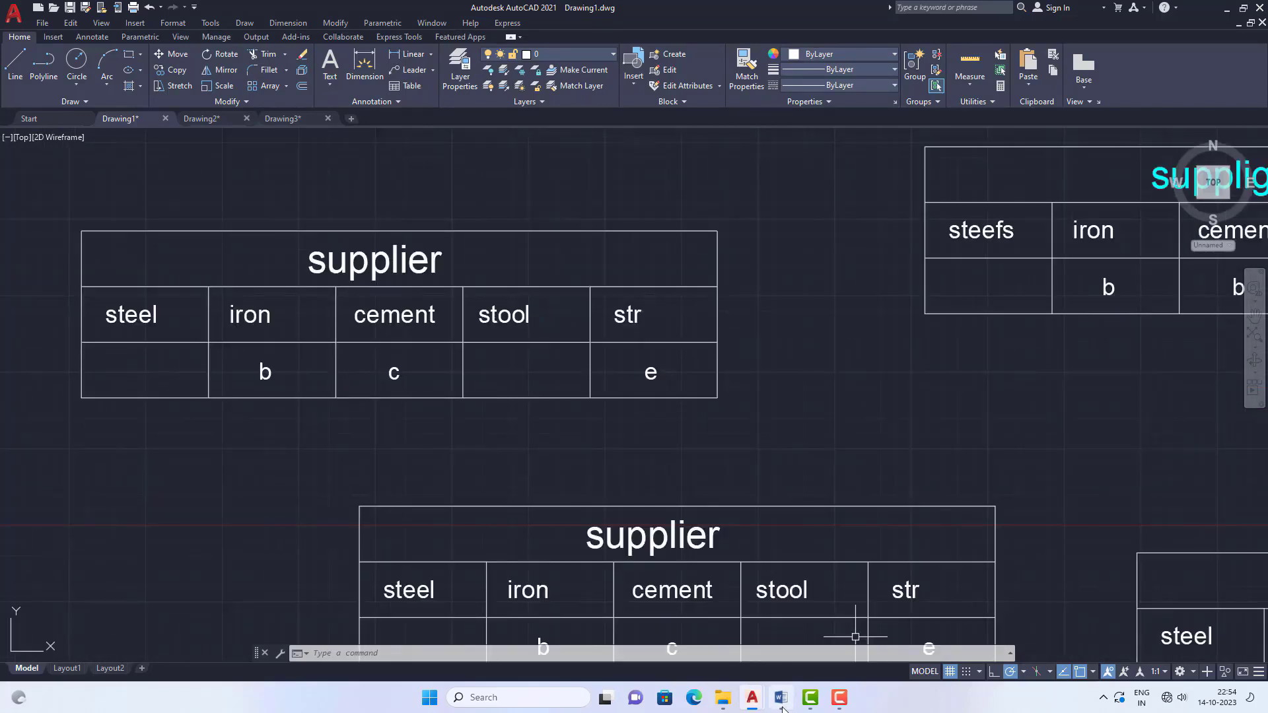
{"action": "left_click", "coordinate": [782, 698]}
{"action": "scroll", "coordinate": [241, 386], "scroll_direction": "down", "scroll_amount": 1}
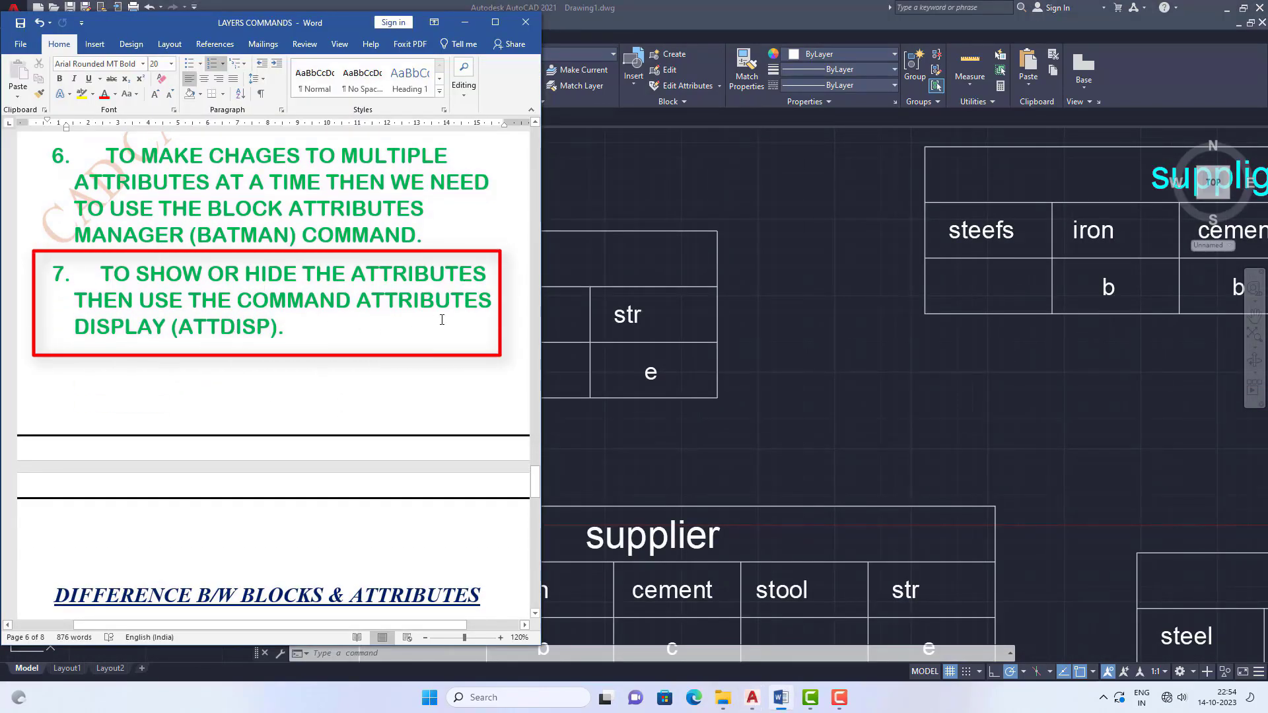
{"action": "left_click", "coordinate": [817, 421]}
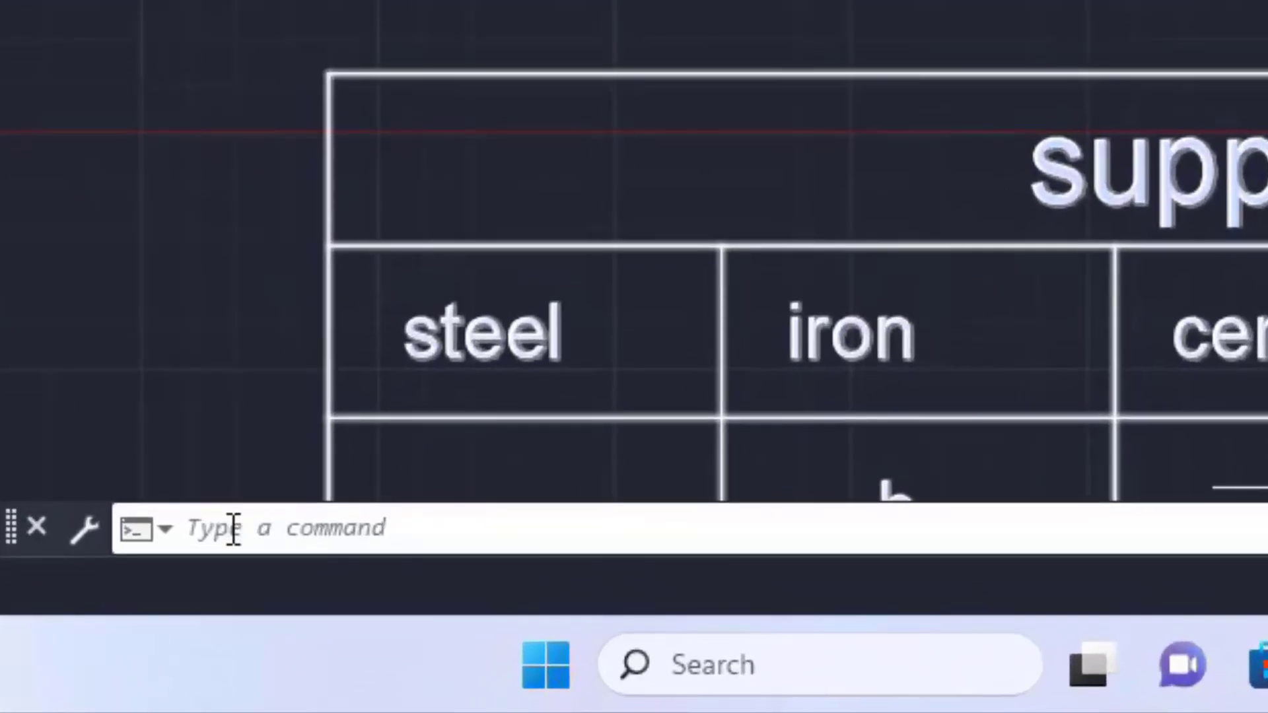
Hide the attributes of all supplier table blocks by setting the ATTDISP visibility to OFF, and look over the tables.
{"action": "left_click", "coordinate": [231, 527]}
{"action": "type", "text": "attdid"}
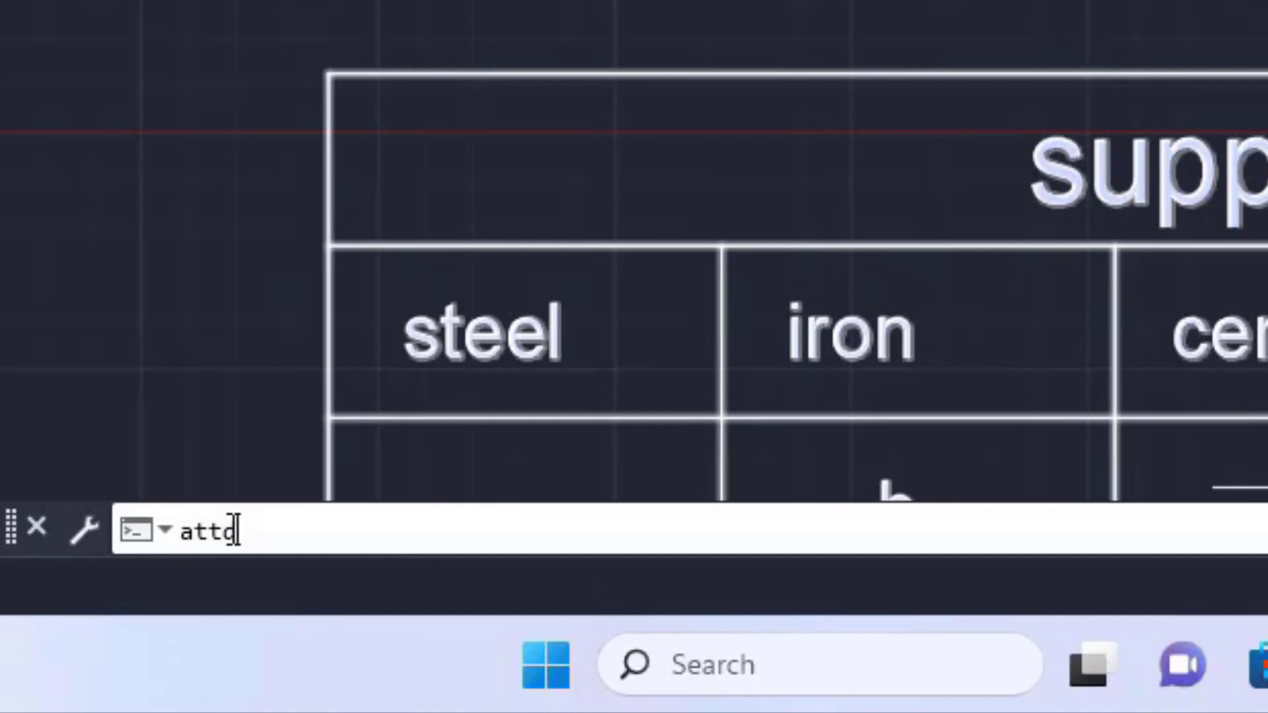
{"action": "key", "text": "BackSpace"}
{"action": "type", "text": "sp"}
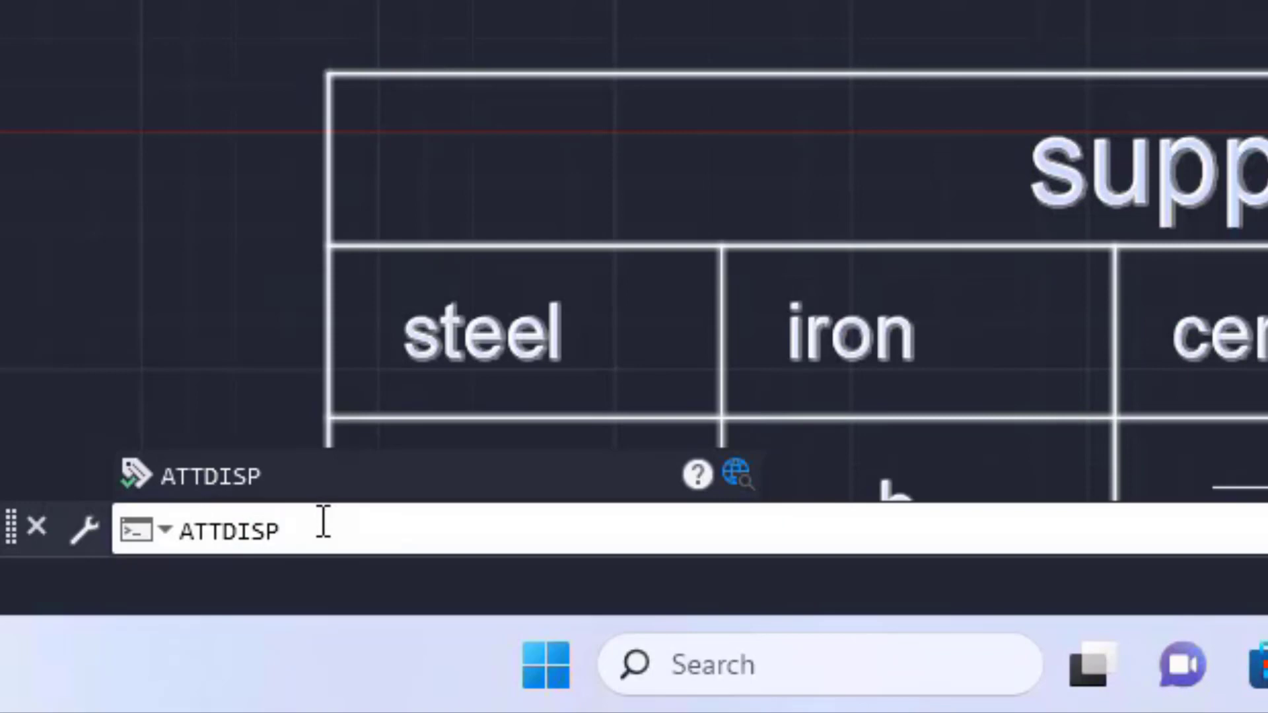
{"action": "key", "text": "Return"}
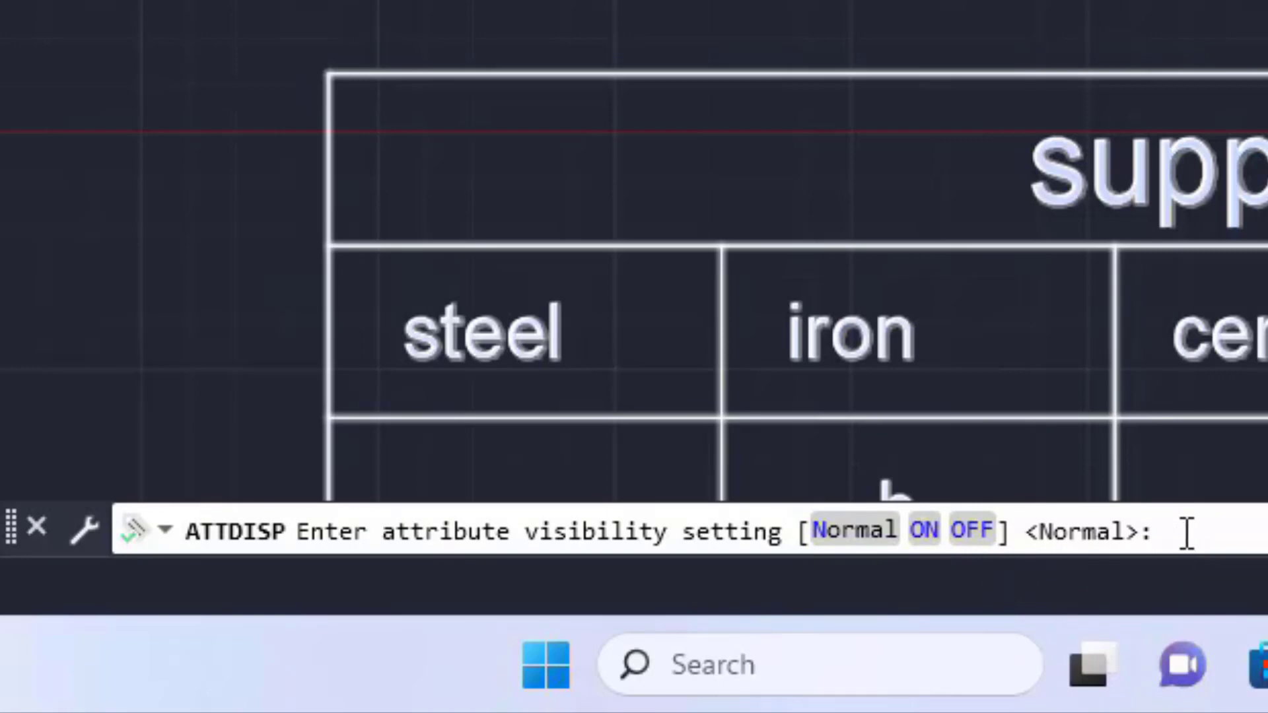
{"action": "type", "text": "off"}
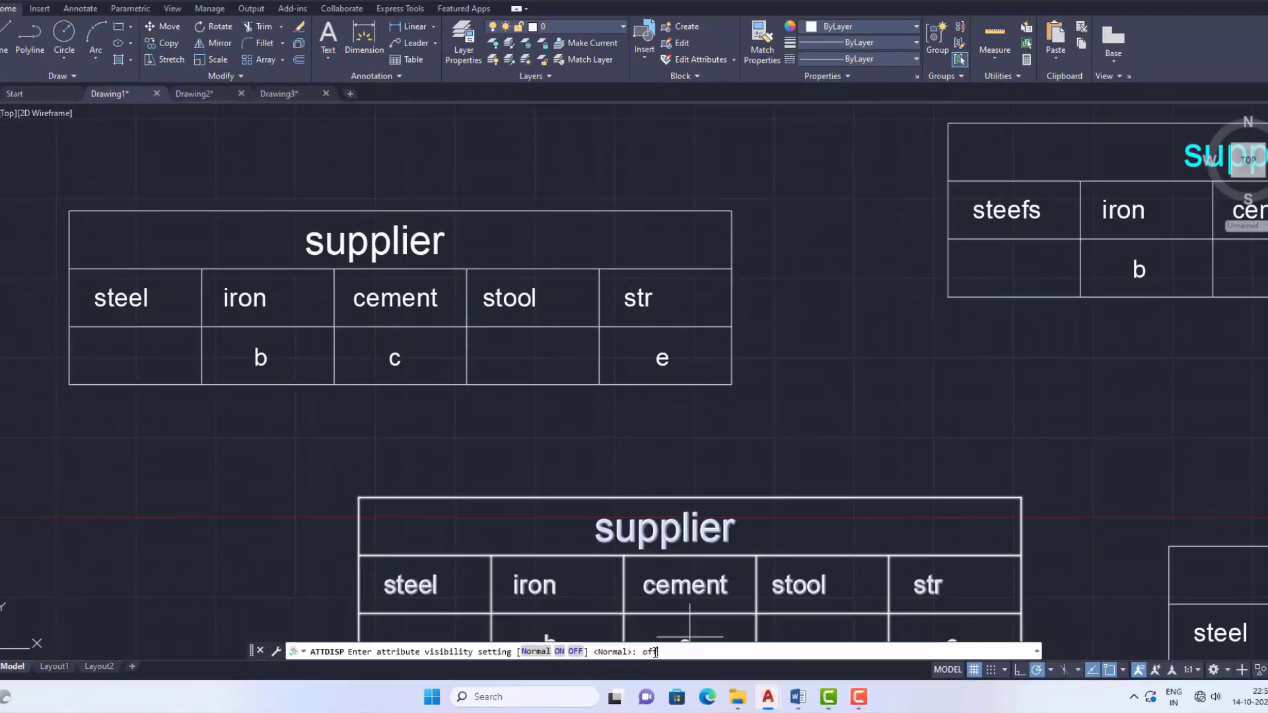
{"action": "key", "text": "Return"}
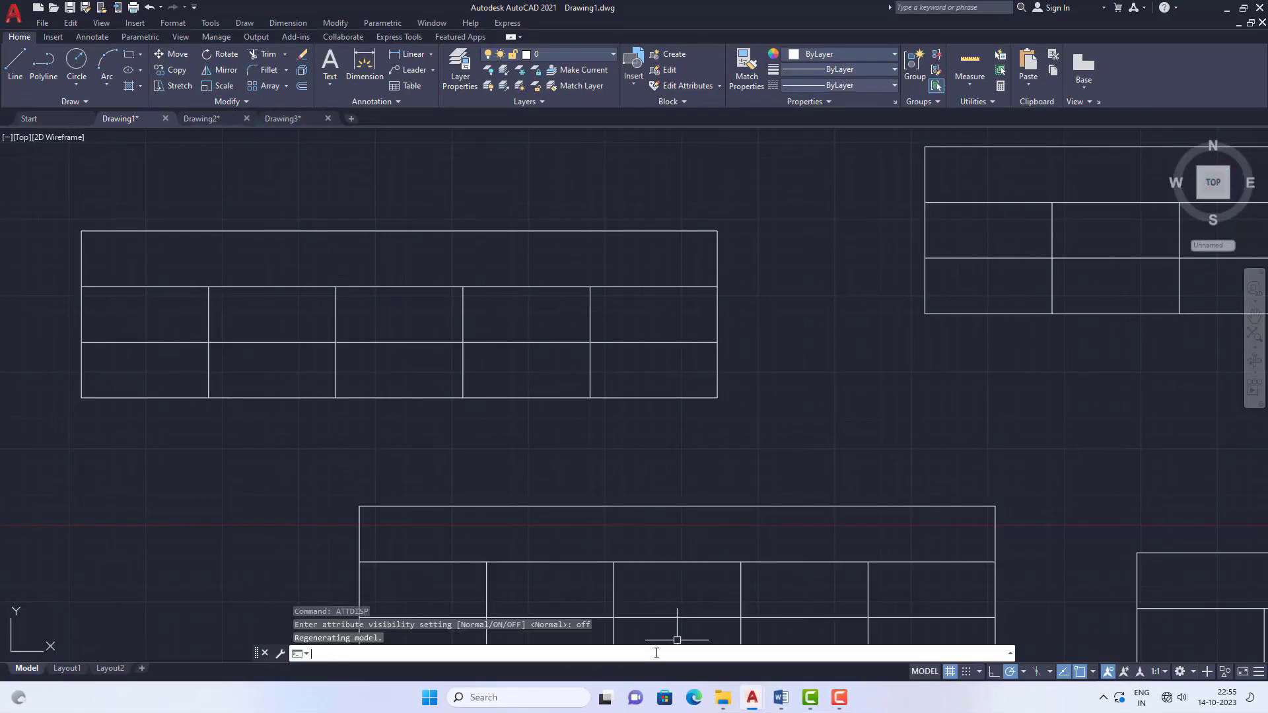
{"action": "scroll", "coordinate": [344, 376], "scroll_direction": "down", "scroll_amount": 8}
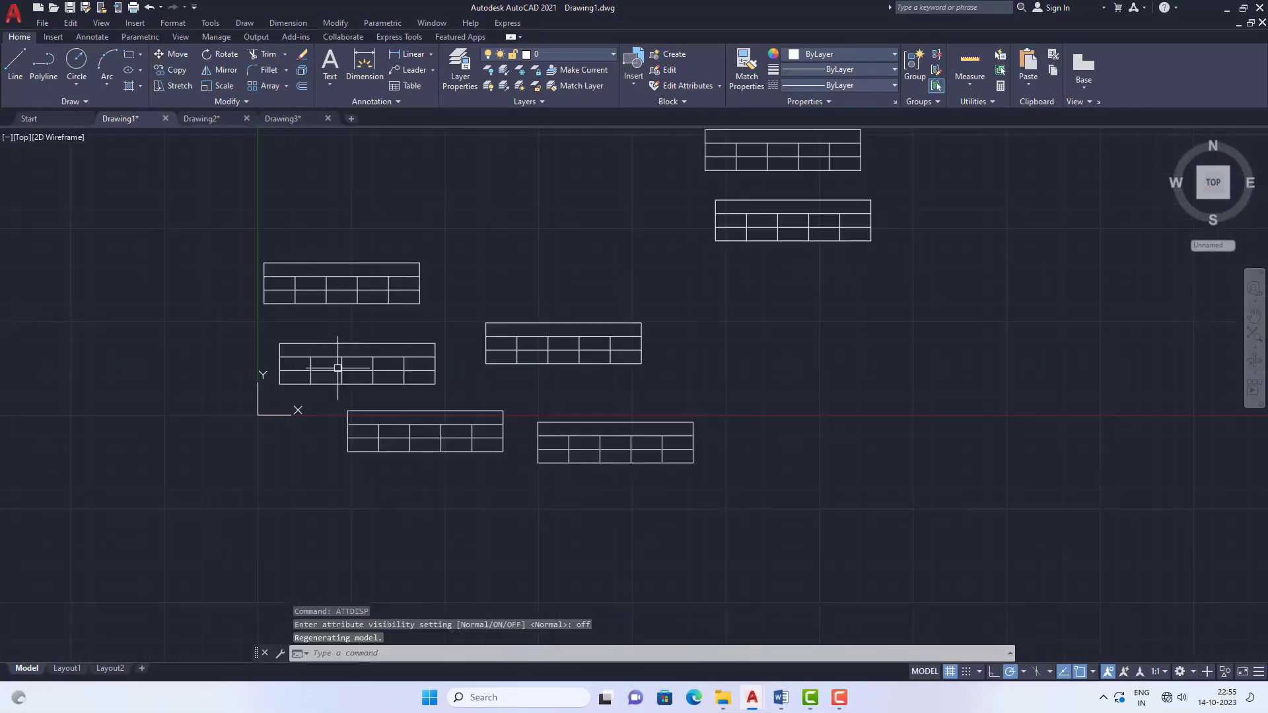
{"action": "scroll", "coordinate": [331, 354], "scroll_direction": "up", "scroll_amount": 4}
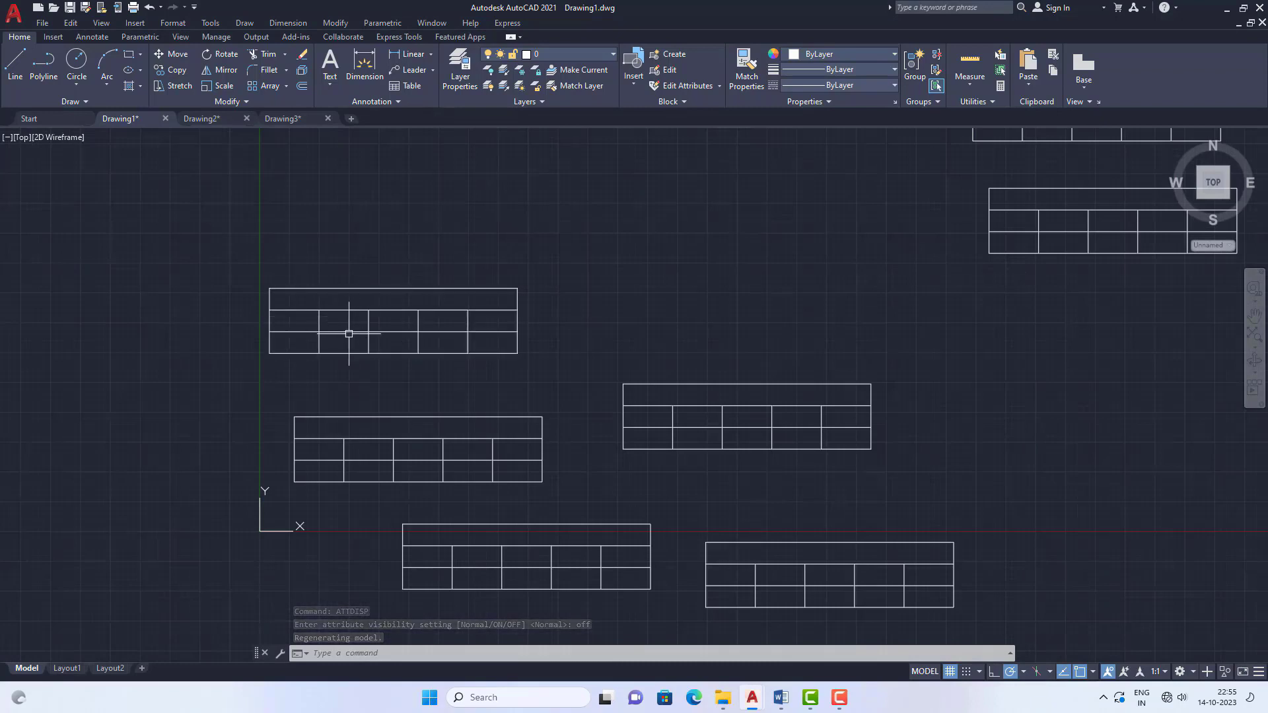
{"action": "scroll", "coordinate": [360, 336], "scroll_direction": "down", "scroll_amount": 2}
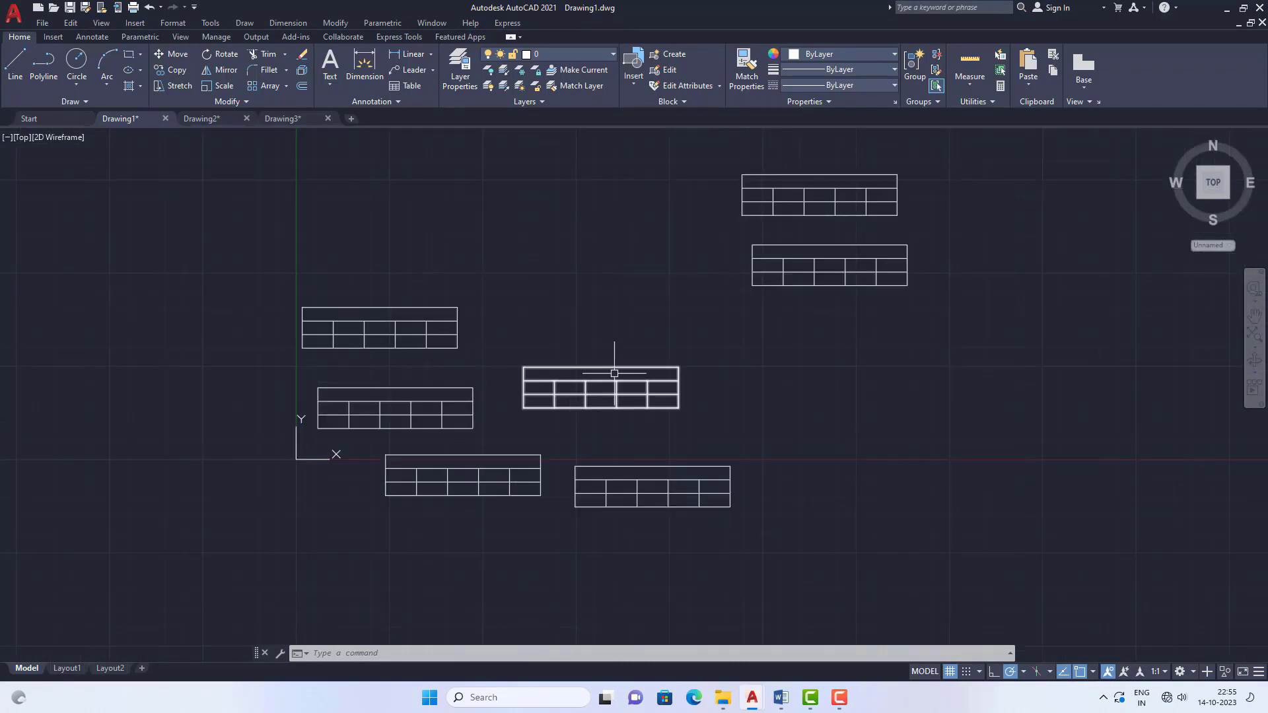
{"action": "scroll", "coordinate": [800, 180], "scroll_direction": "up", "scroll_amount": 2}
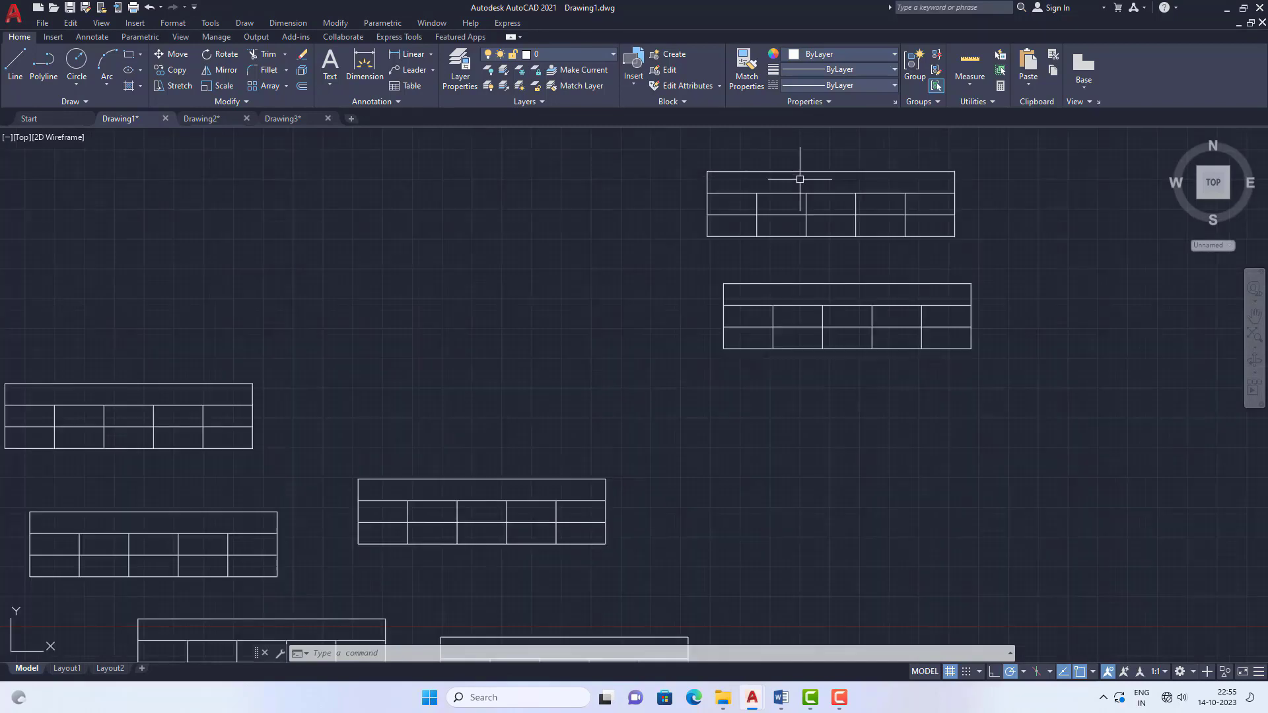
Display all block attributes by setting the ATTDISP visibility to ON, and look over the supplier tables.
{"action": "left_click", "coordinate": [359, 652]}
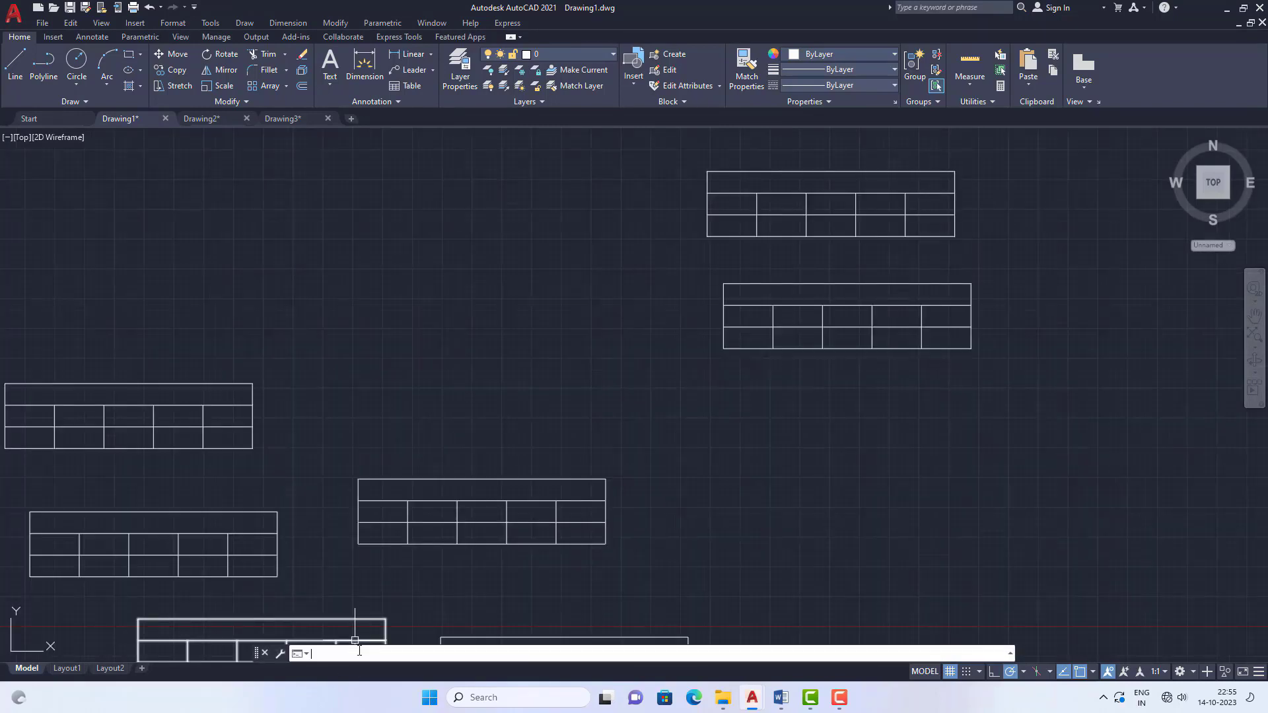
{"action": "type", "text": "attd"}
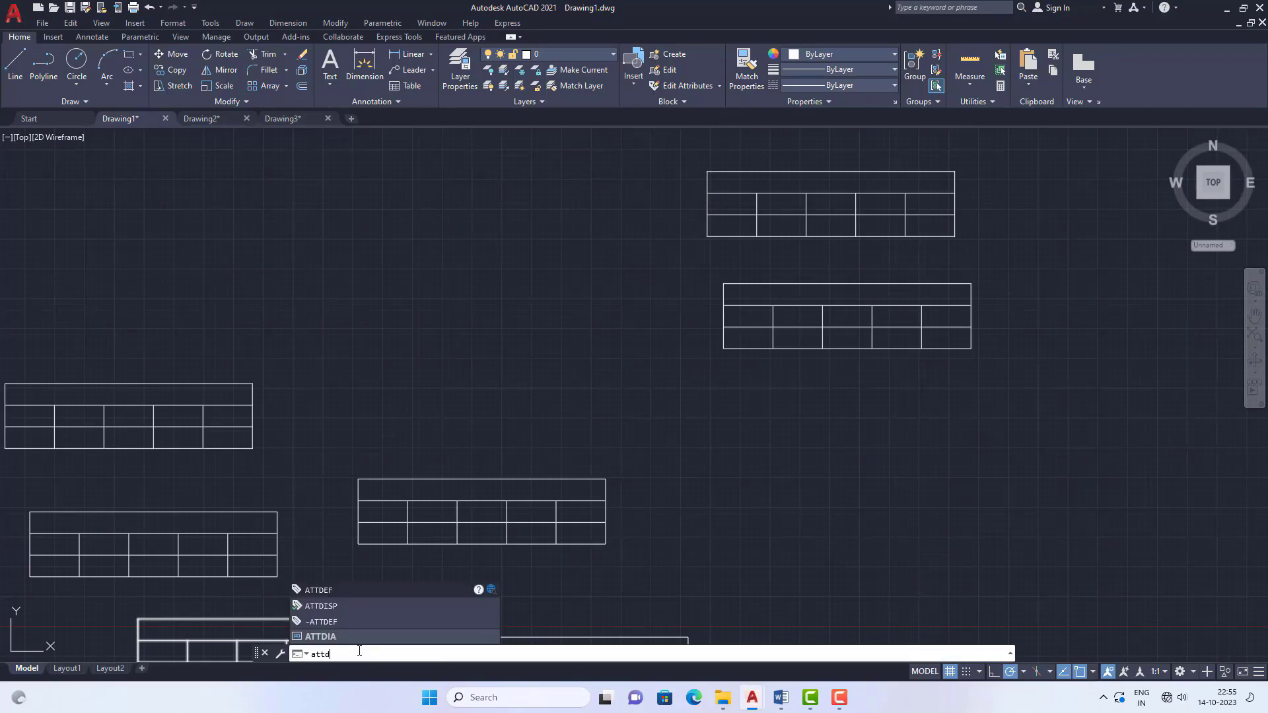
{"action": "type", "text": "is"}
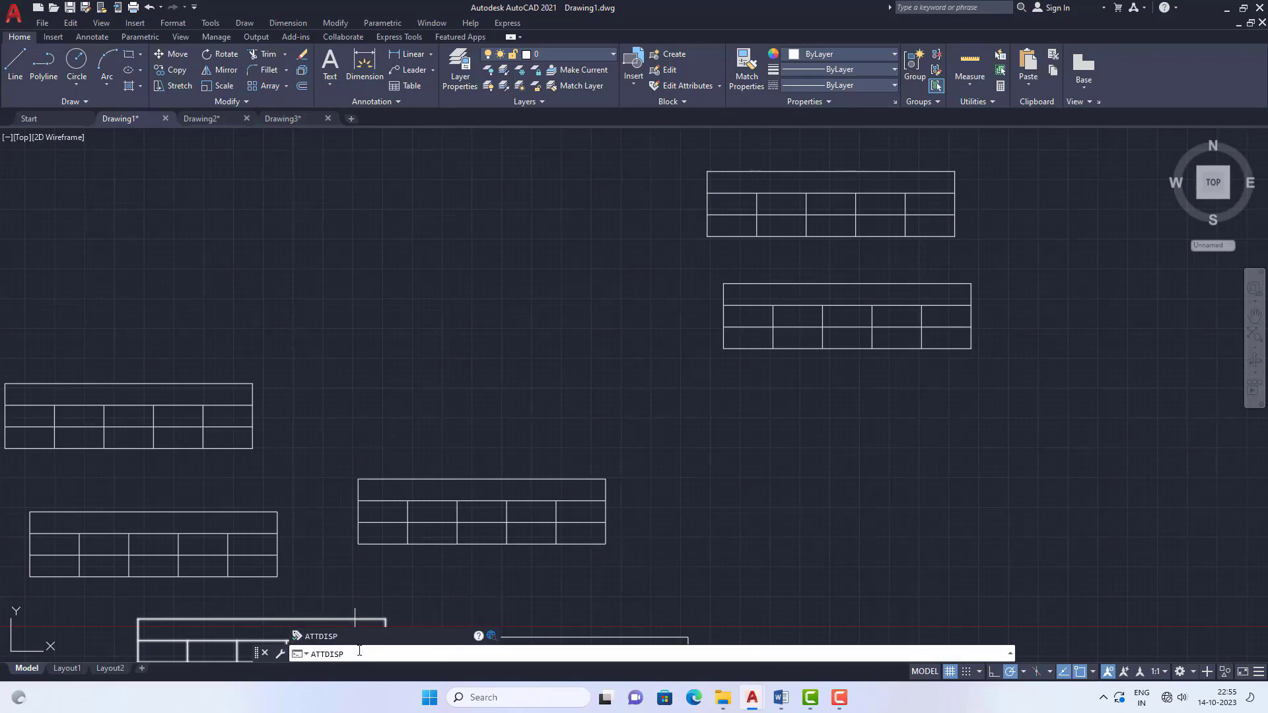
{"action": "key", "text": "Return"}
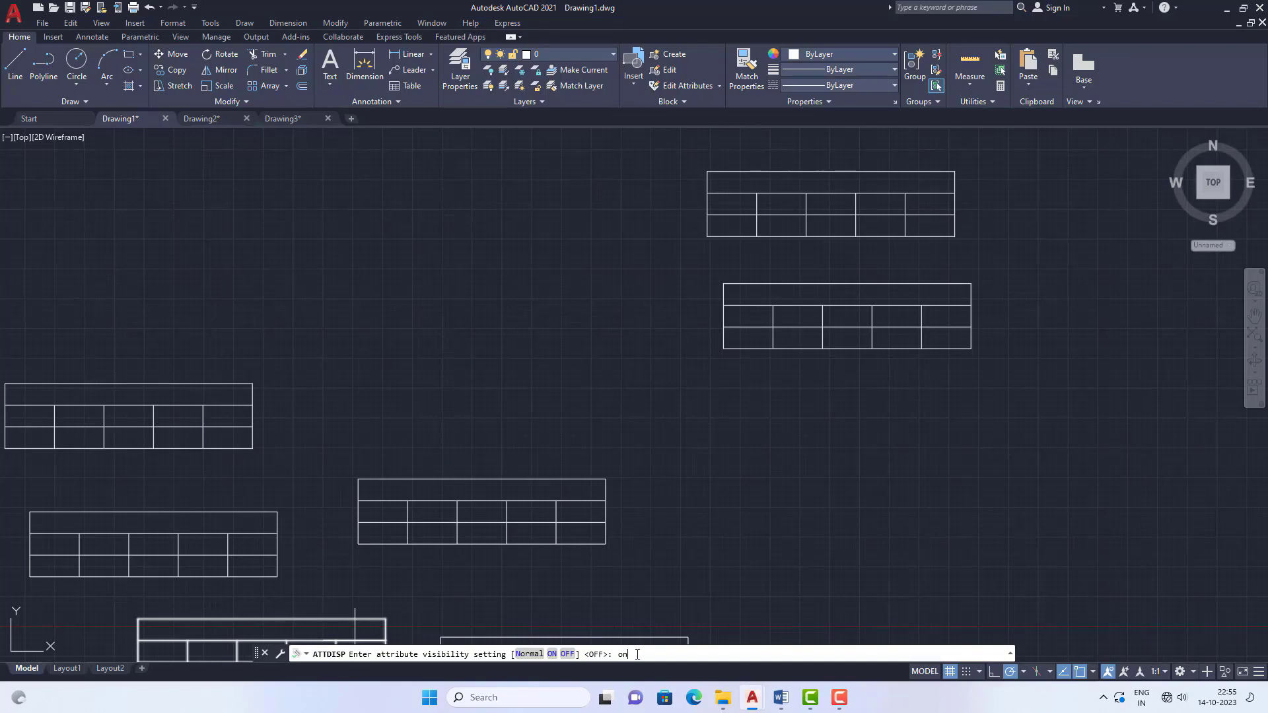
{"action": "type", "text": "on"}
{"action": "key", "text": "Return"}
{"action": "scroll", "coordinate": [611, 454], "scroll_direction": "down", "scroll_amount": 3}
{"action": "scroll", "coordinate": [612, 469], "scroll_direction": "up", "scroll_amount": 4}
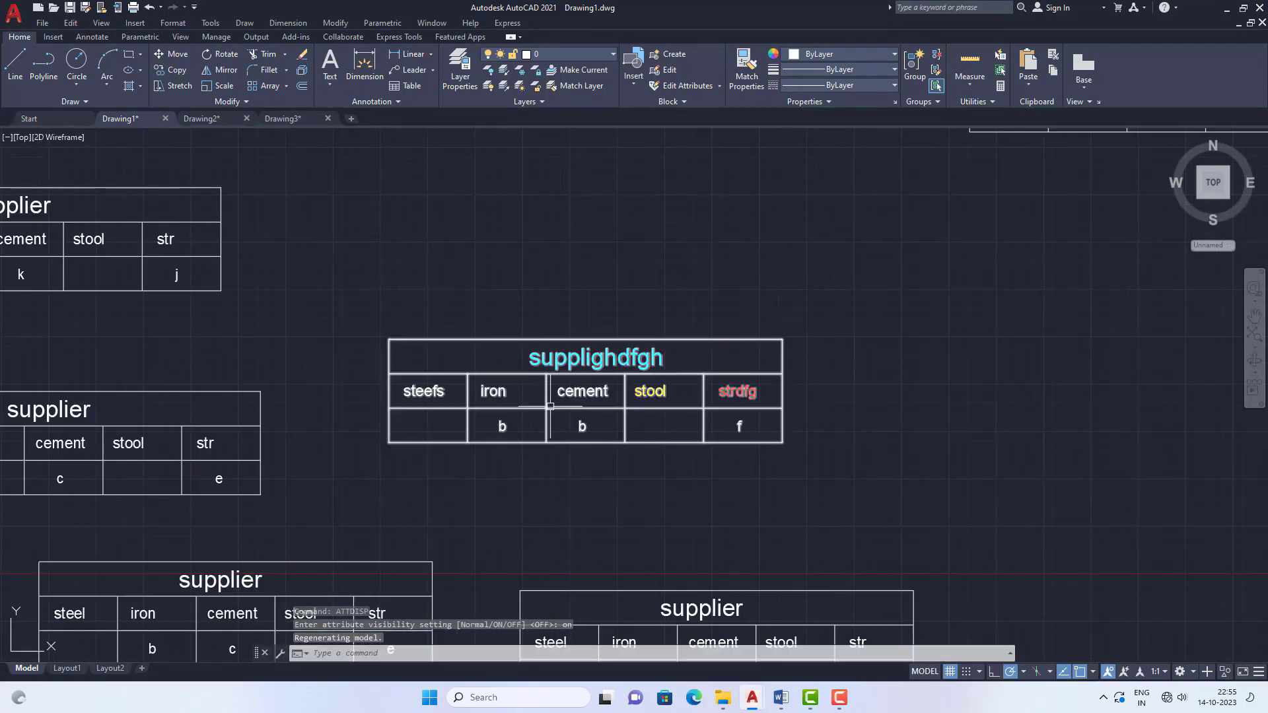
{"action": "scroll", "coordinate": [551, 406], "scroll_direction": "down", "scroll_amount": 3}
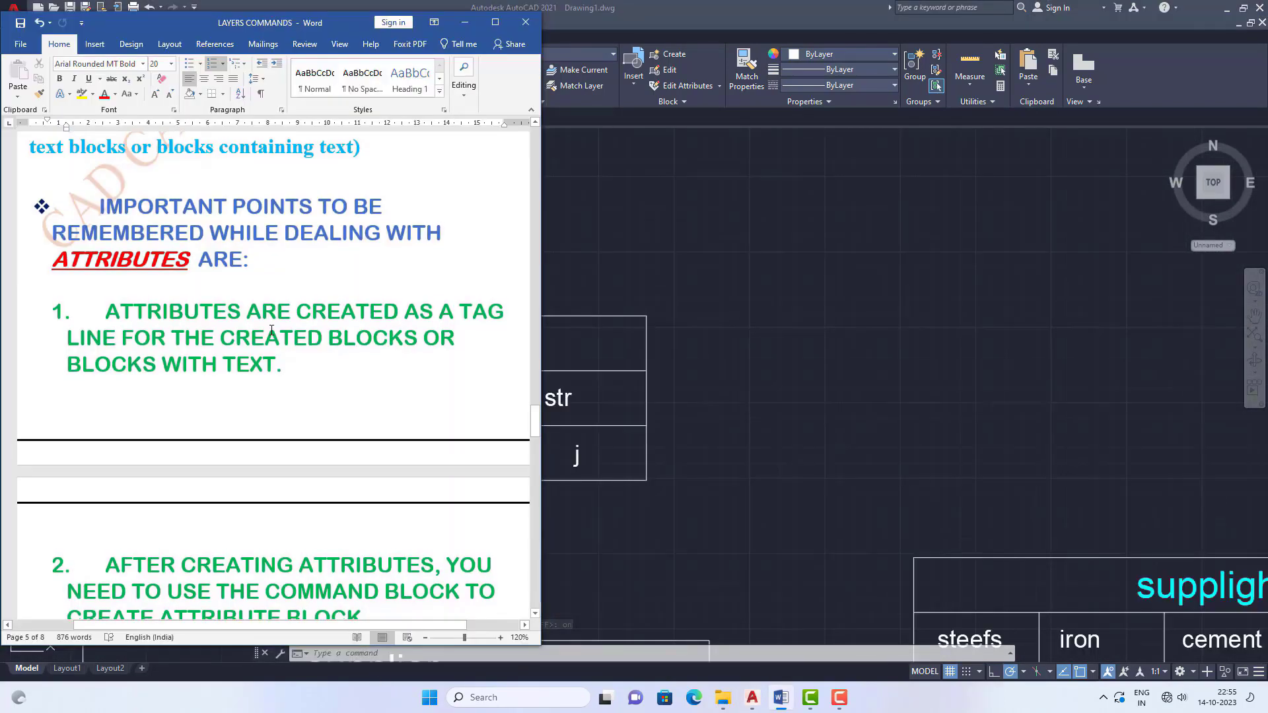
Switch to the LAYERS COMMANDS document in Word and review the seven important points on attributes, continuing to the GROUPS section.
{"action": "scroll", "coordinate": [270, 330], "scroll_direction": "down", "scroll_amount": 3}
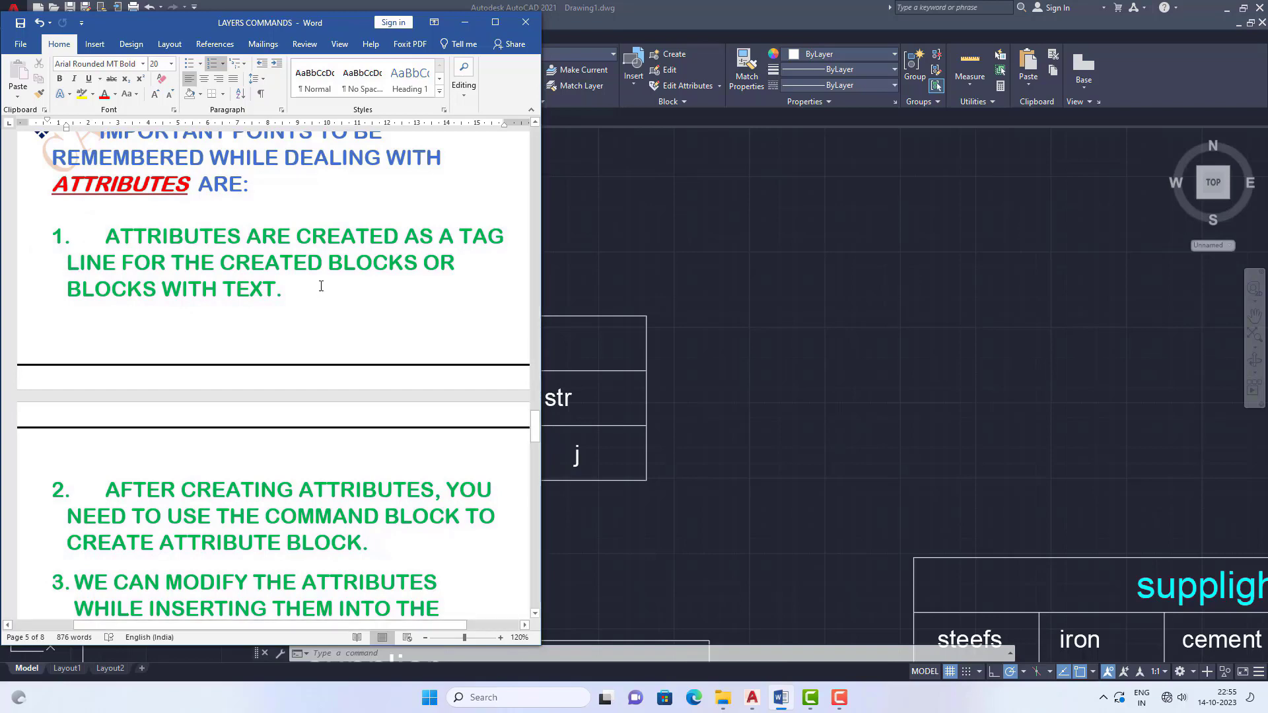
{"action": "scroll", "coordinate": [317, 297], "scroll_direction": "up", "scroll_amount": 2}
{"action": "scroll", "coordinate": [317, 296], "scroll_direction": "down", "scroll_amount": 5}
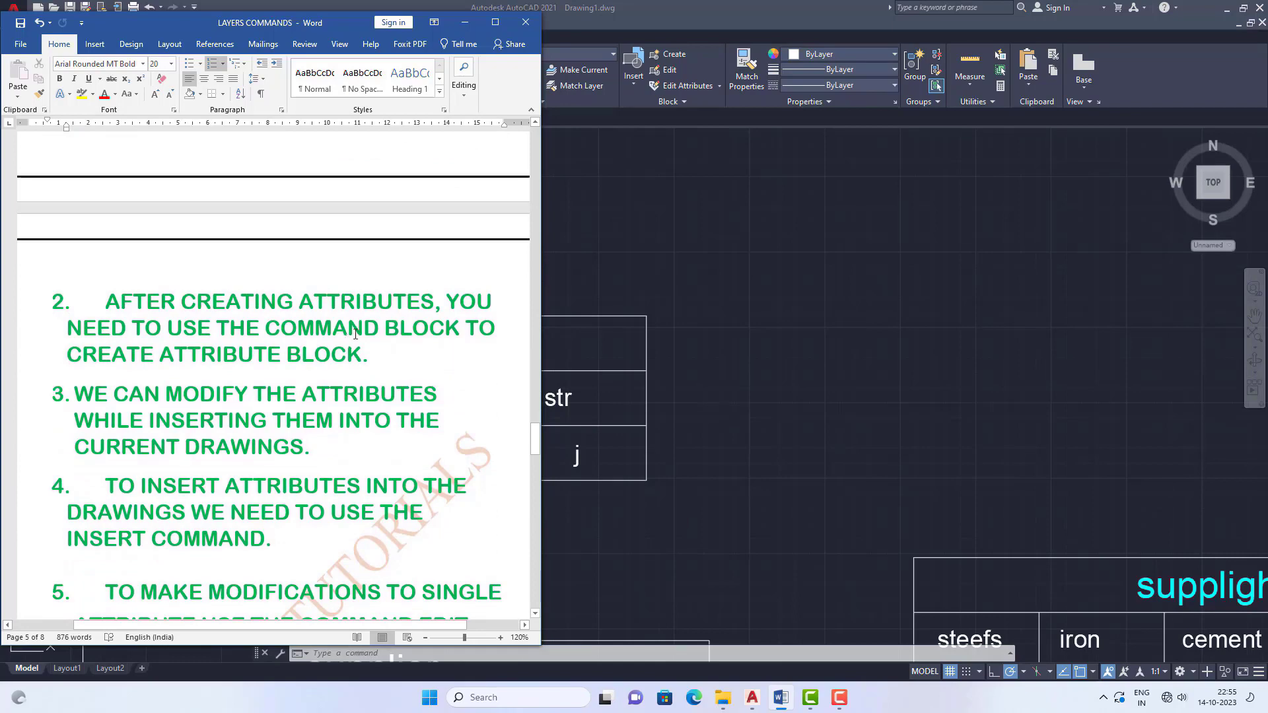
{"action": "scroll", "coordinate": [355, 334], "scroll_direction": "down", "scroll_amount": 2}
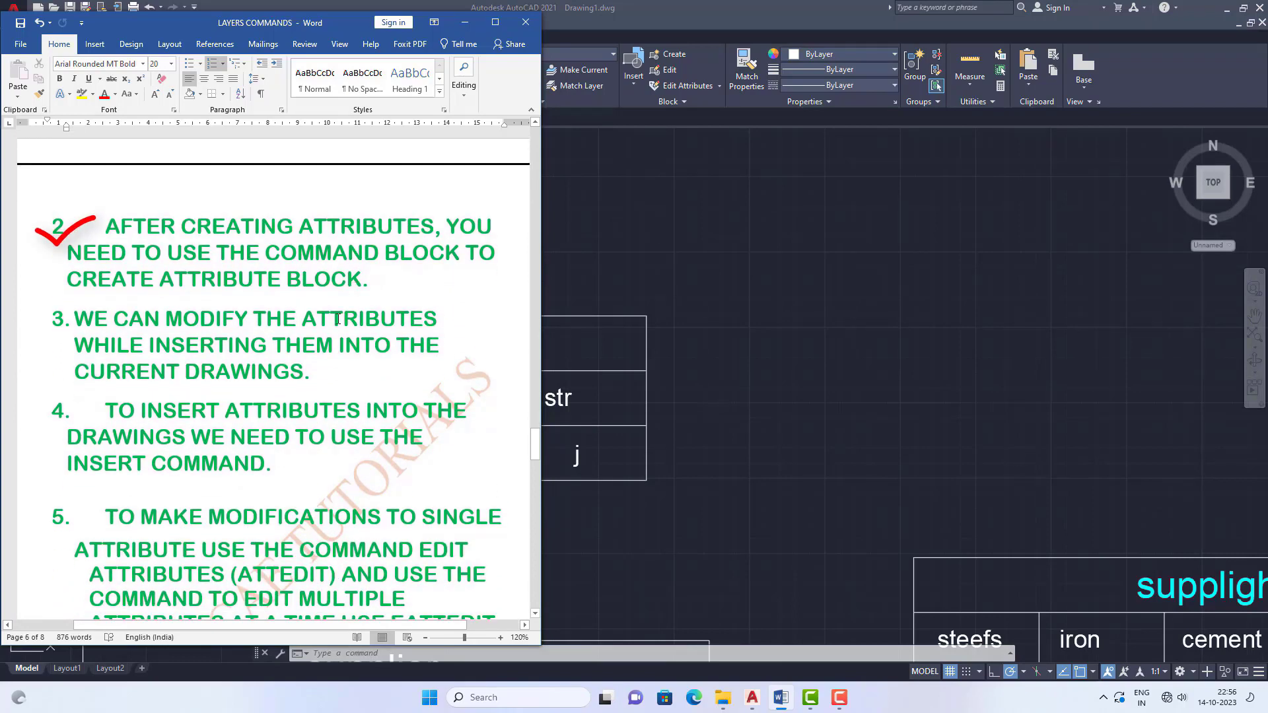
{"action": "scroll", "coordinate": [338, 320], "scroll_direction": "down", "scroll_amount": 2}
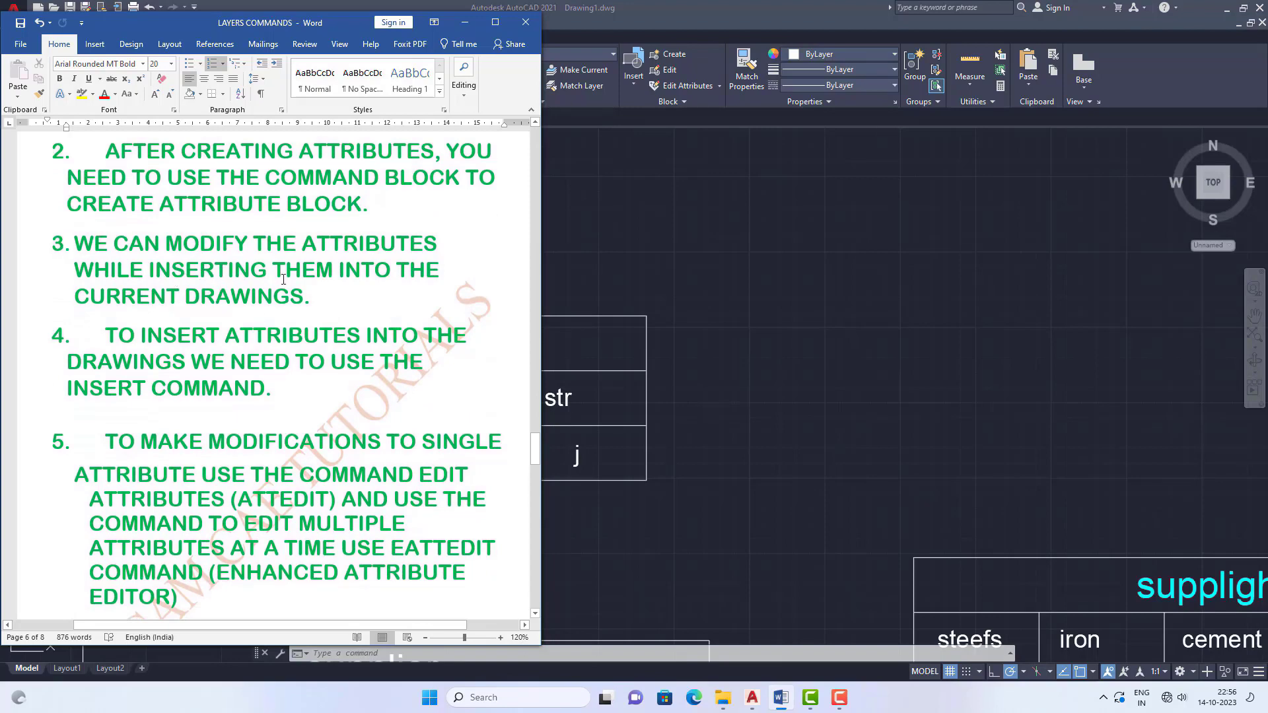
{"action": "scroll", "coordinate": [283, 279], "scroll_direction": "down", "scroll_amount": 3}
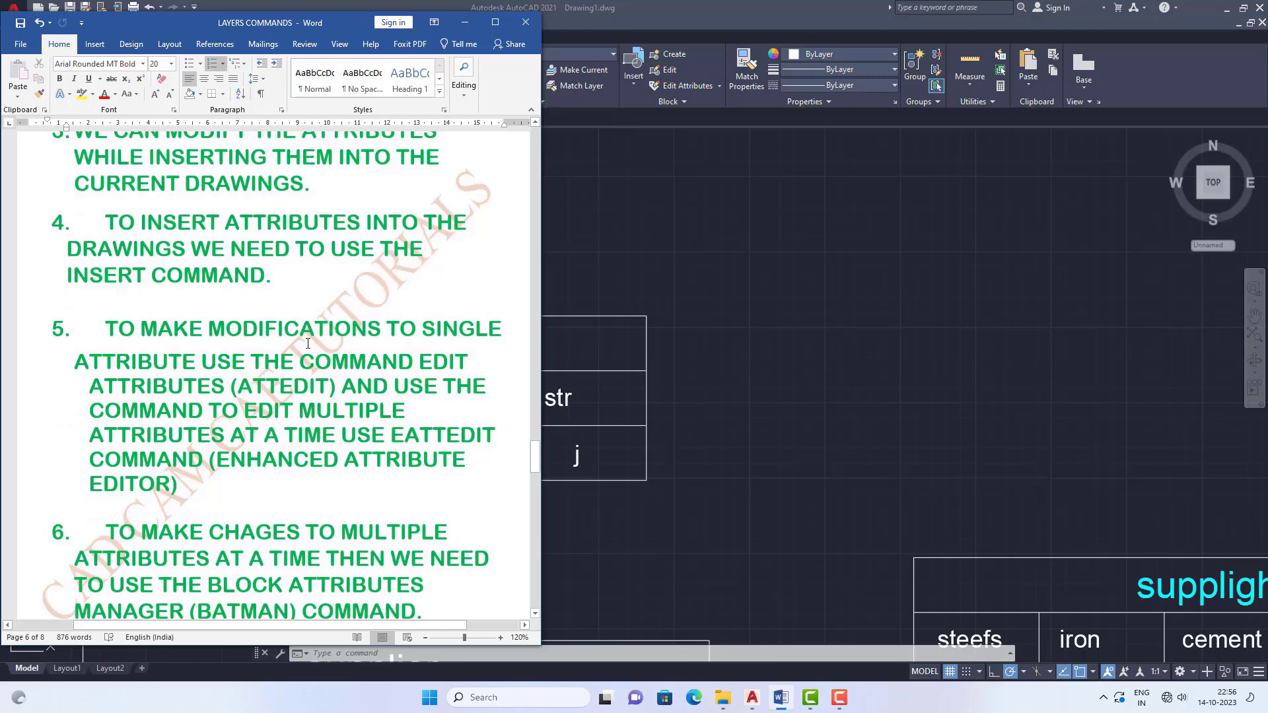
{"action": "scroll", "coordinate": [308, 344], "scroll_direction": "down", "scroll_amount": 1}
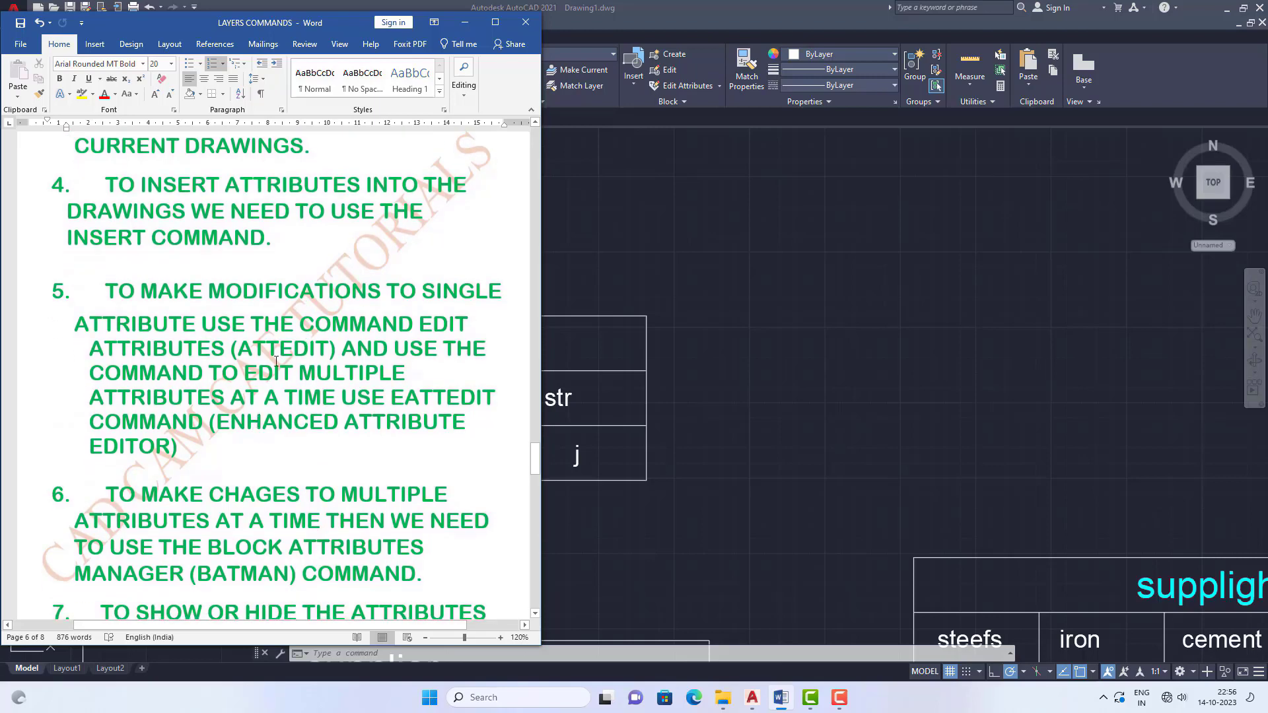
{"action": "scroll", "coordinate": [276, 361], "scroll_direction": "down", "scroll_amount": 2}
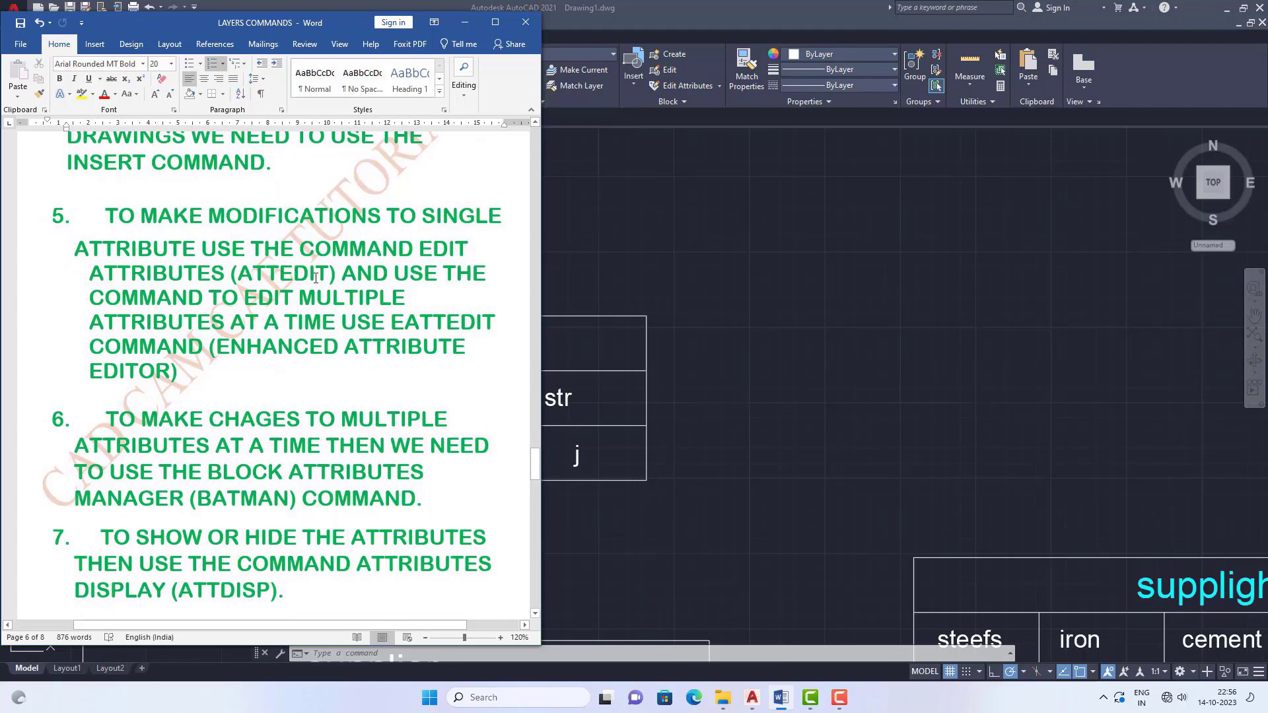
{"action": "scroll", "coordinate": [264, 257], "scroll_direction": "down", "scroll_amount": 1}
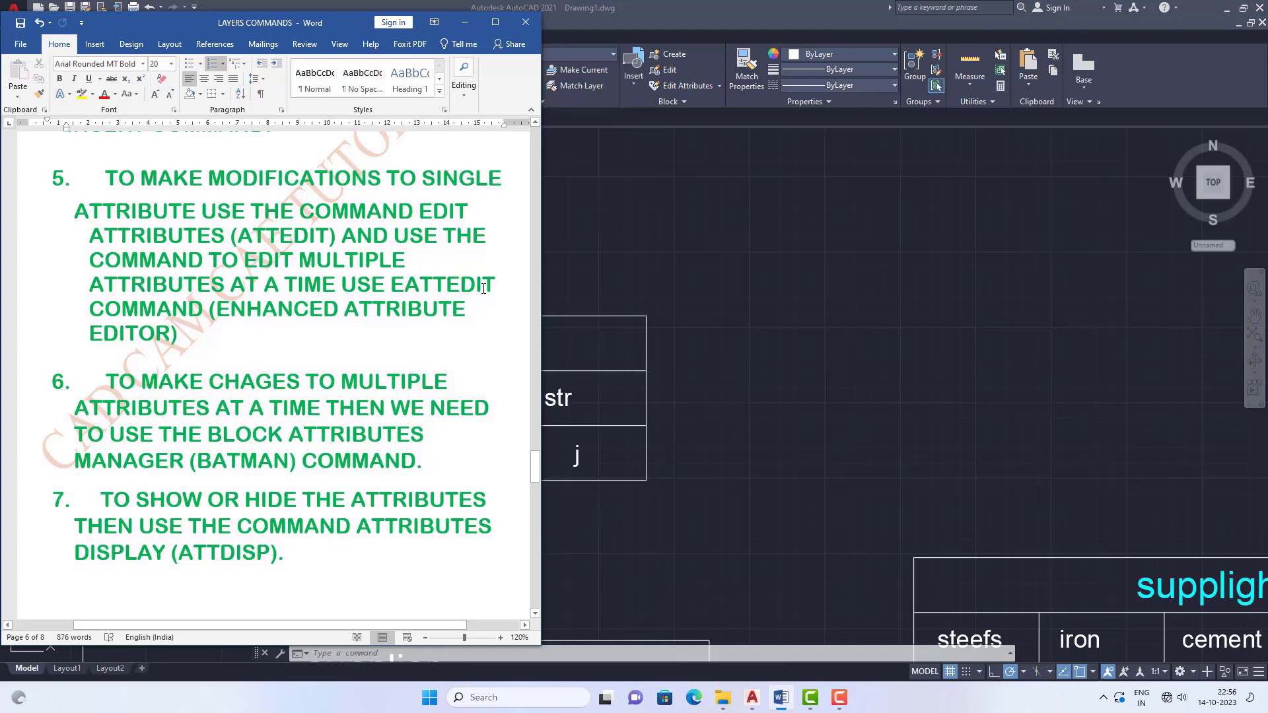
{"action": "scroll", "coordinate": [484, 288], "scroll_direction": "down", "scroll_amount": 3}
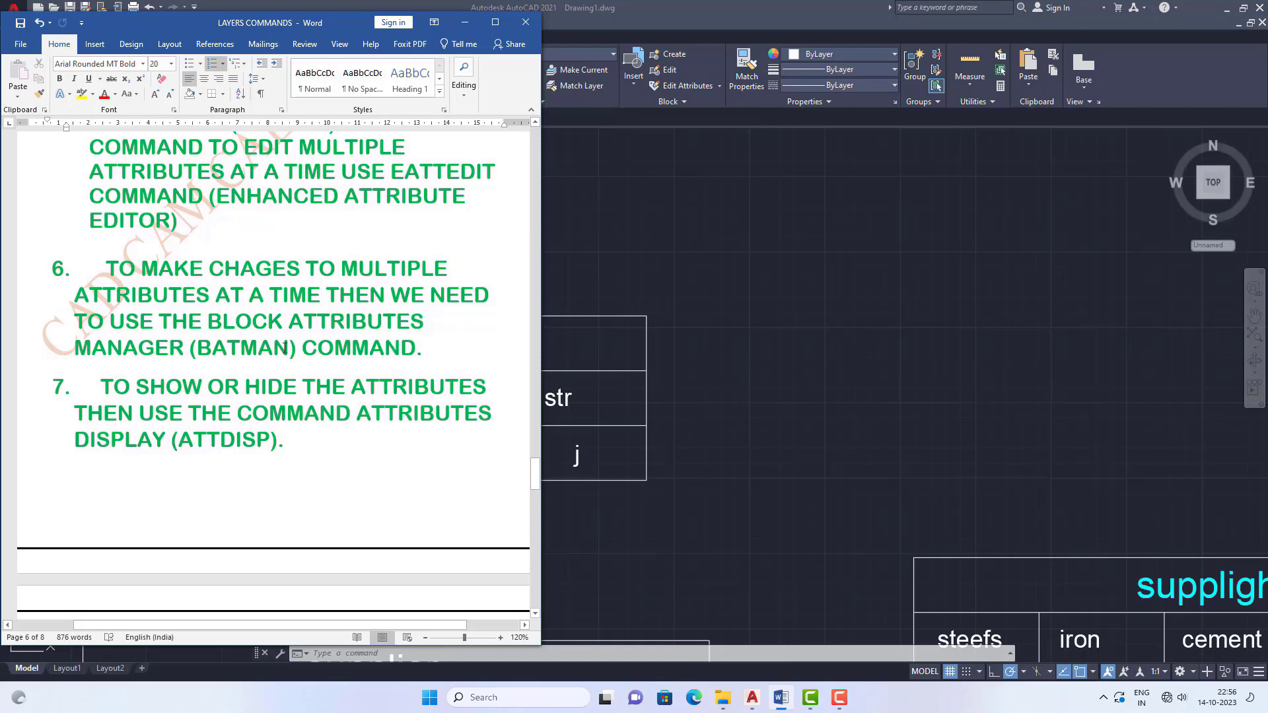
{"action": "scroll", "coordinate": [284, 348], "scroll_direction": "down", "scroll_amount": 3}
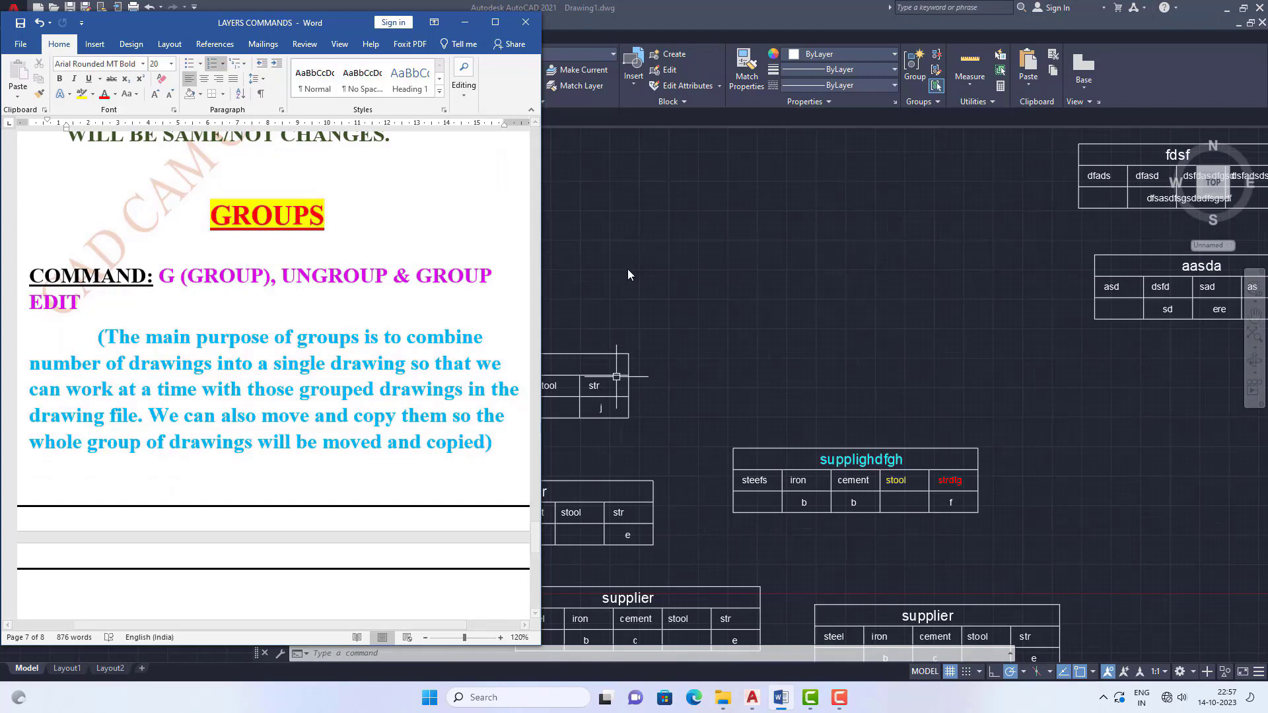
Return to AutoCAD and insert the redraw block in the empty area to the right of the supplier tables.
{"action": "left_click", "coordinate": [628, 268]}
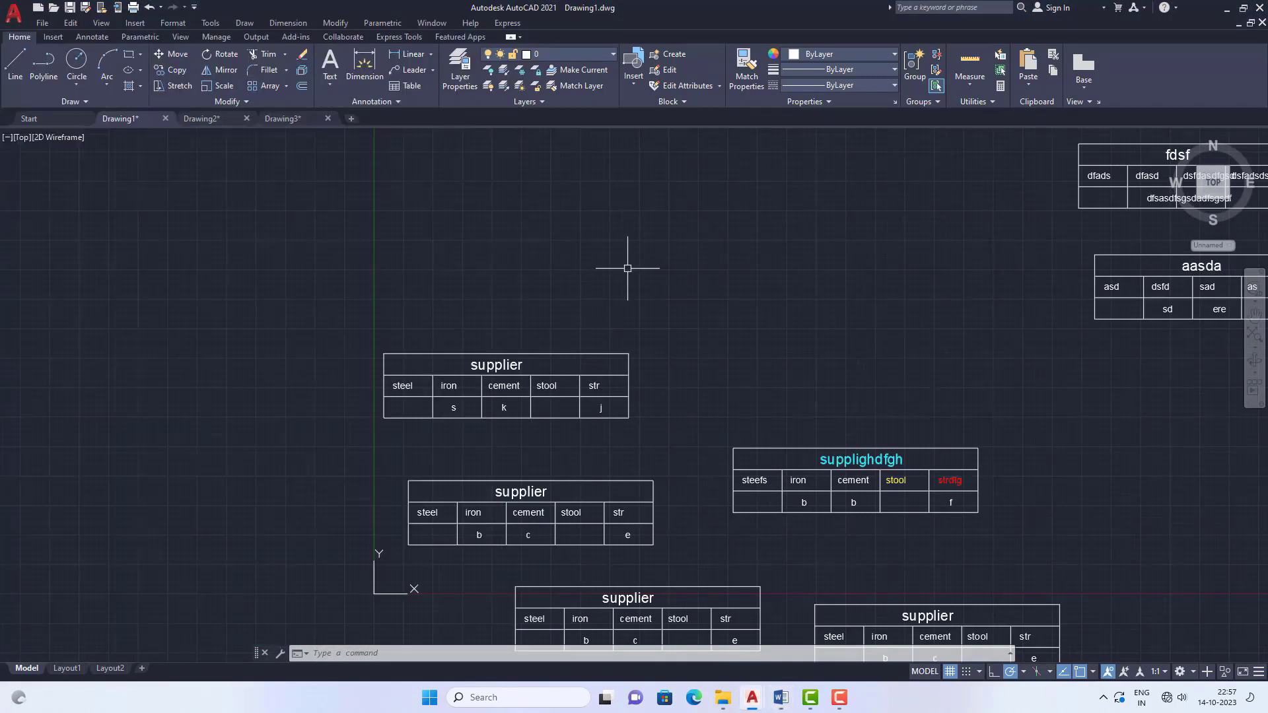
{"action": "scroll", "coordinate": [360, 235], "scroll_direction": "down", "scroll_amount": 4}
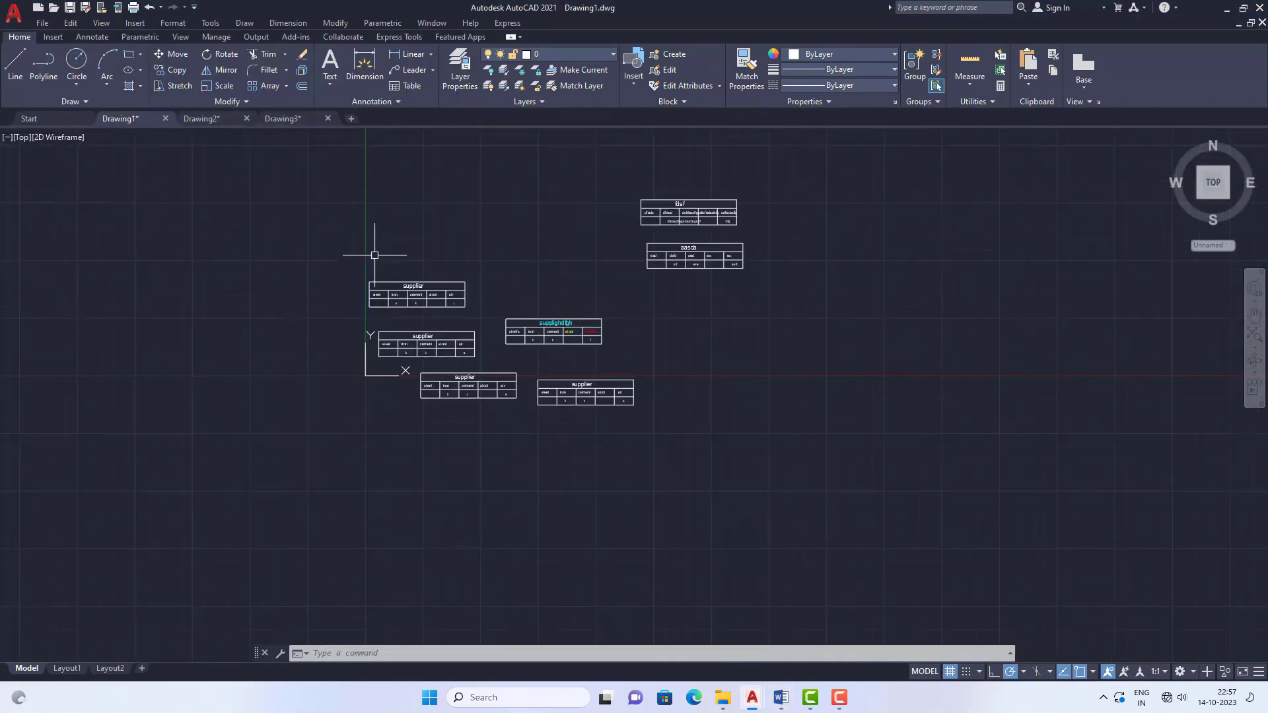
{"action": "scroll", "coordinate": [539, 264], "scroll_direction": "up", "scroll_amount": 4}
{"action": "scroll", "coordinate": [516, 272], "scroll_direction": "down", "scroll_amount": 4}
{"action": "scroll", "coordinate": [522, 269], "scroll_direction": "up", "scroll_amount": 2}
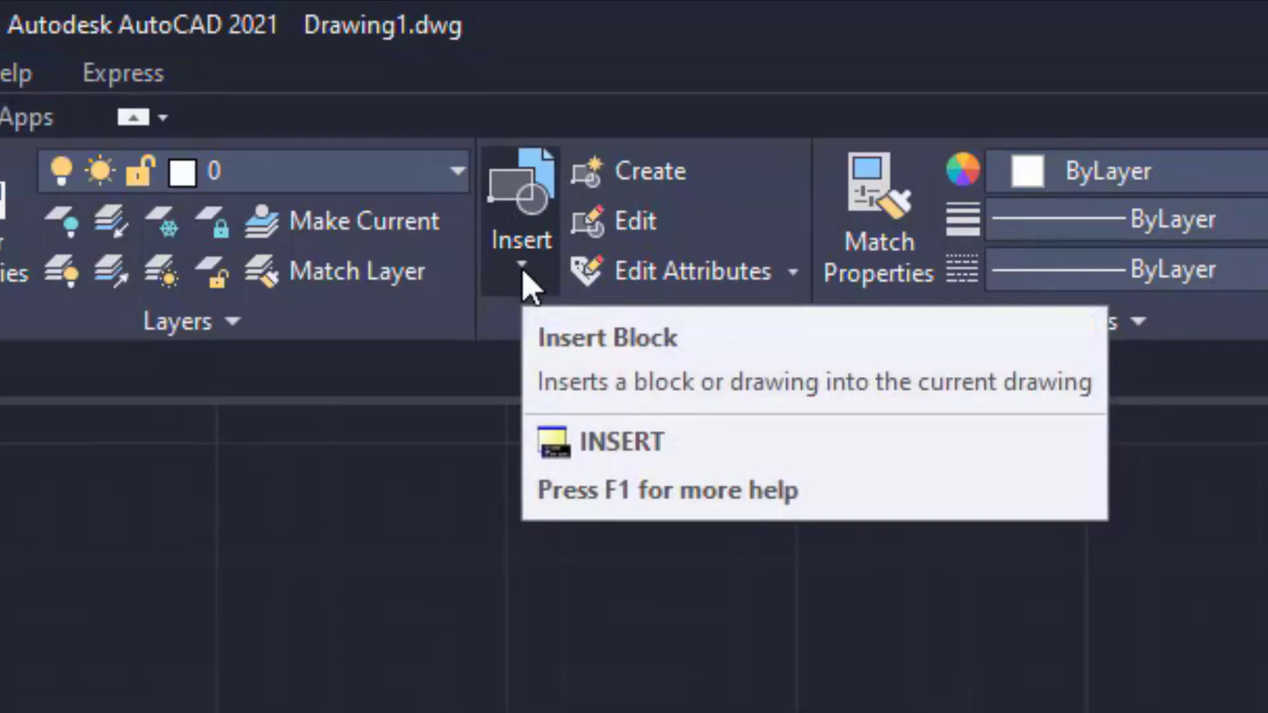
{"action": "left_click", "coordinate": [522, 272]}
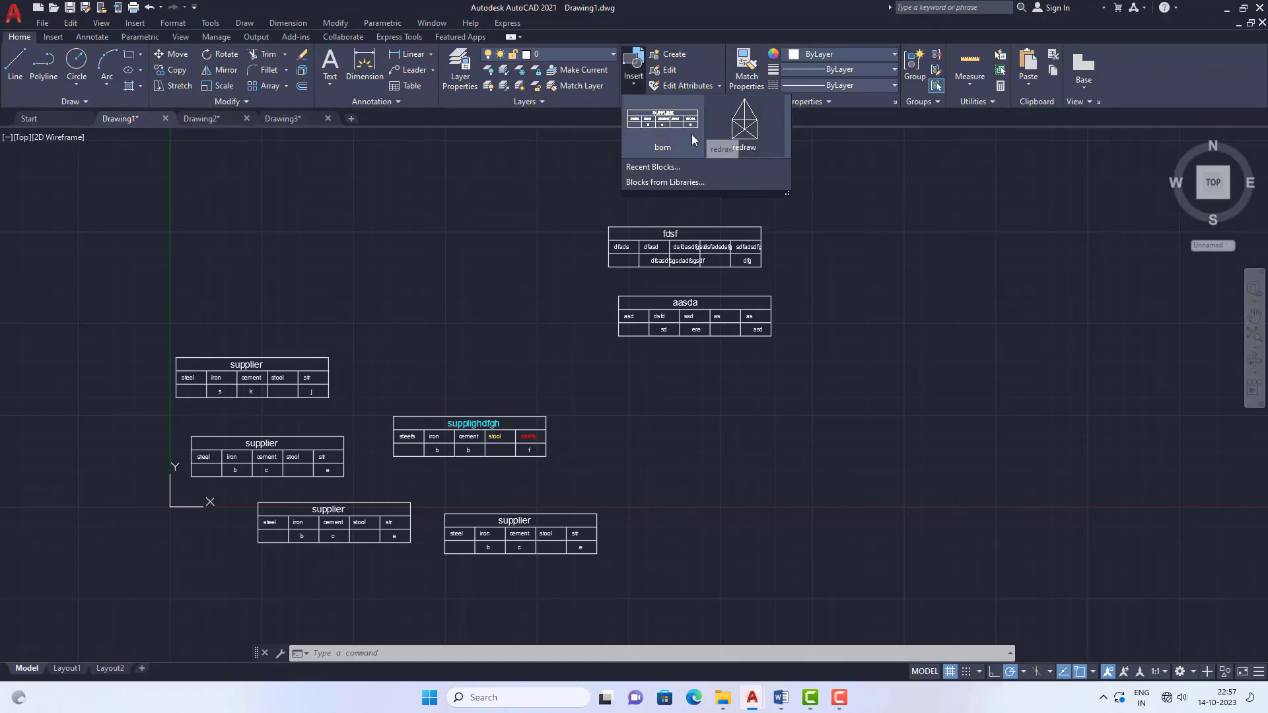
{"action": "left_click", "coordinate": [744, 126]}
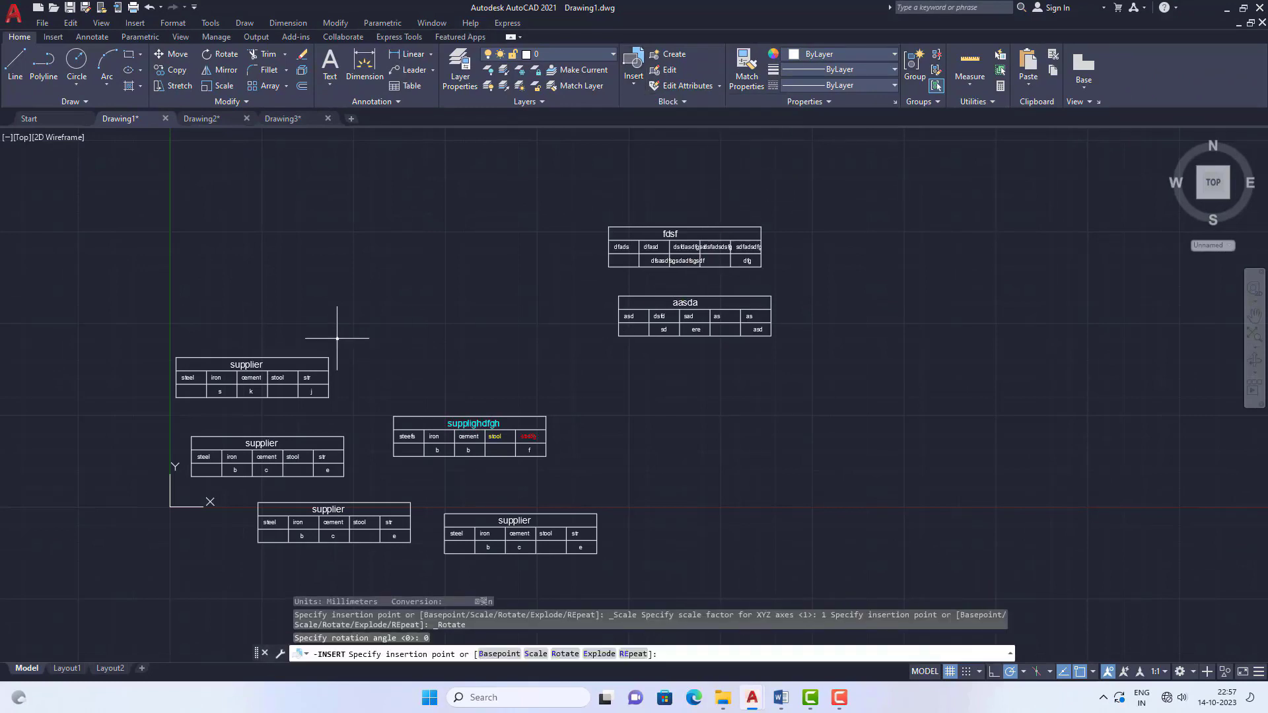
{"action": "scroll", "coordinate": [320, 340], "scroll_direction": "down", "scroll_amount": 2}
{"action": "left_click", "coordinate": [709, 268]}
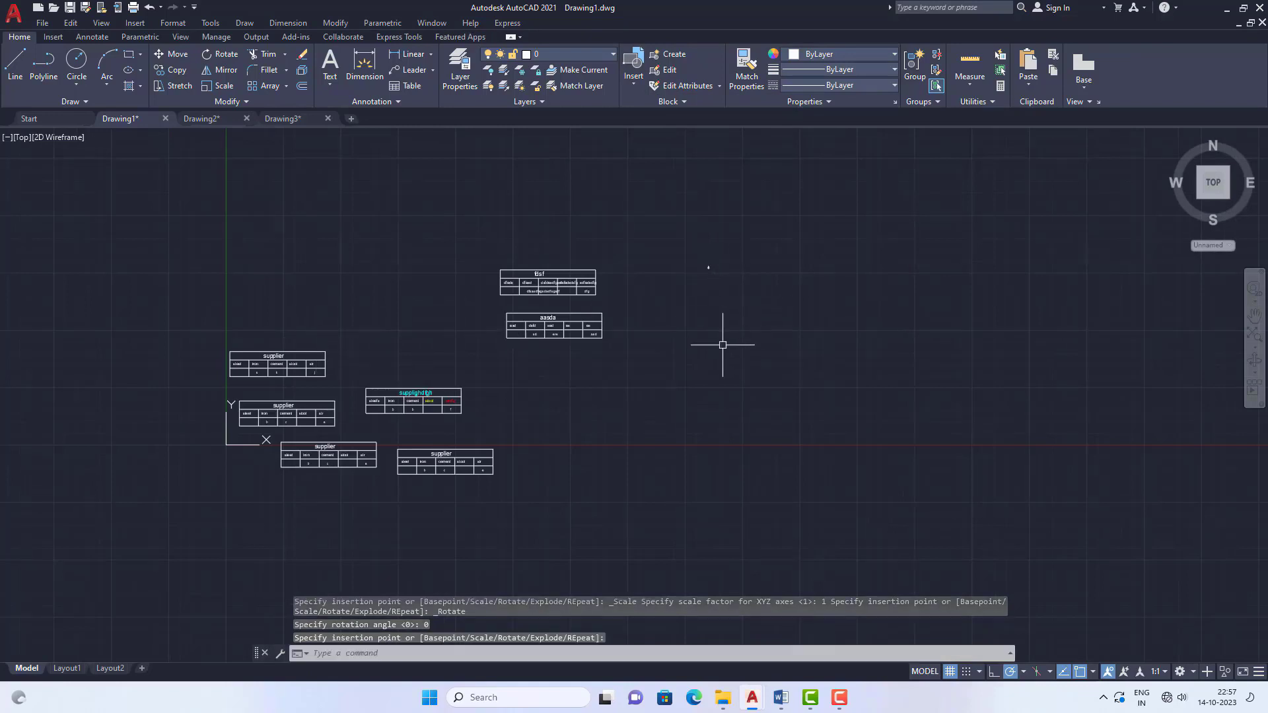
{"action": "scroll", "coordinate": [725, 293], "scroll_direction": "up", "scroll_amount": 10}
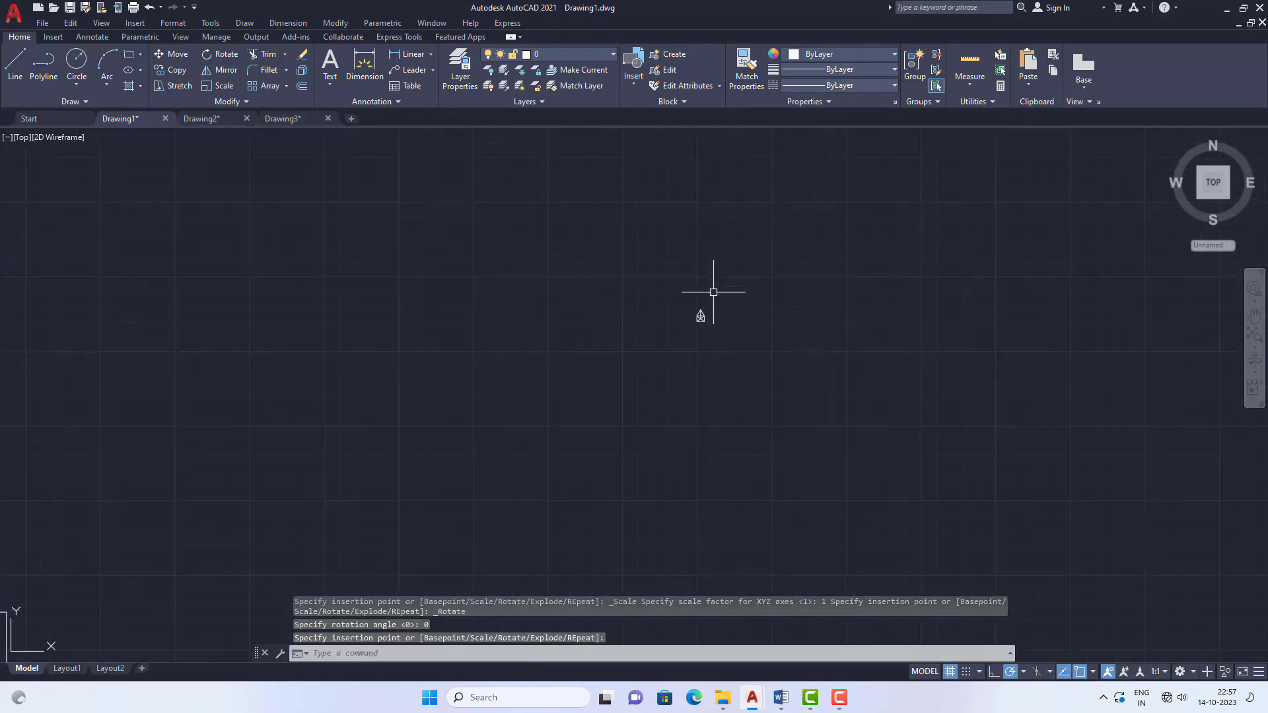
{"action": "scroll", "coordinate": [634, 226], "scroll_direction": "down", "scroll_amount": 2}
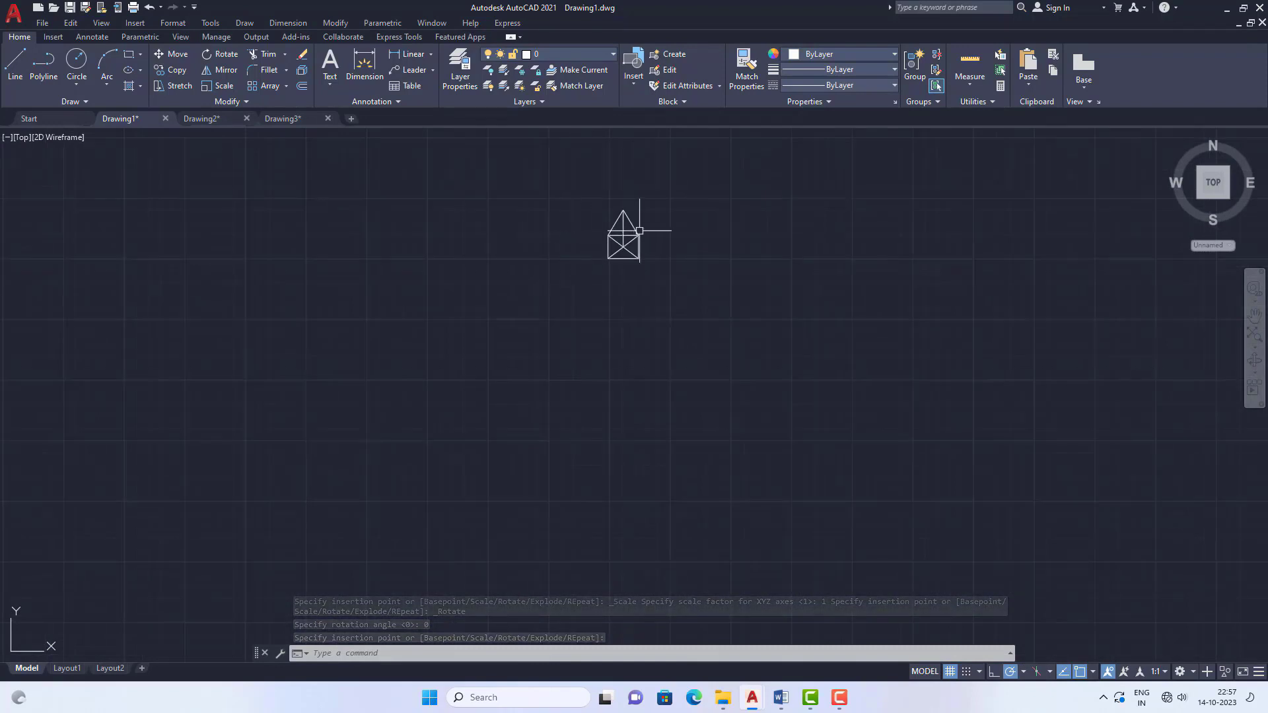
{"action": "scroll", "coordinate": [628, 218], "scroll_direction": "up", "scroll_amount": 8}
{"action": "scroll", "coordinate": [368, 268], "scroll_direction": "down", "scroll_amount": 2}
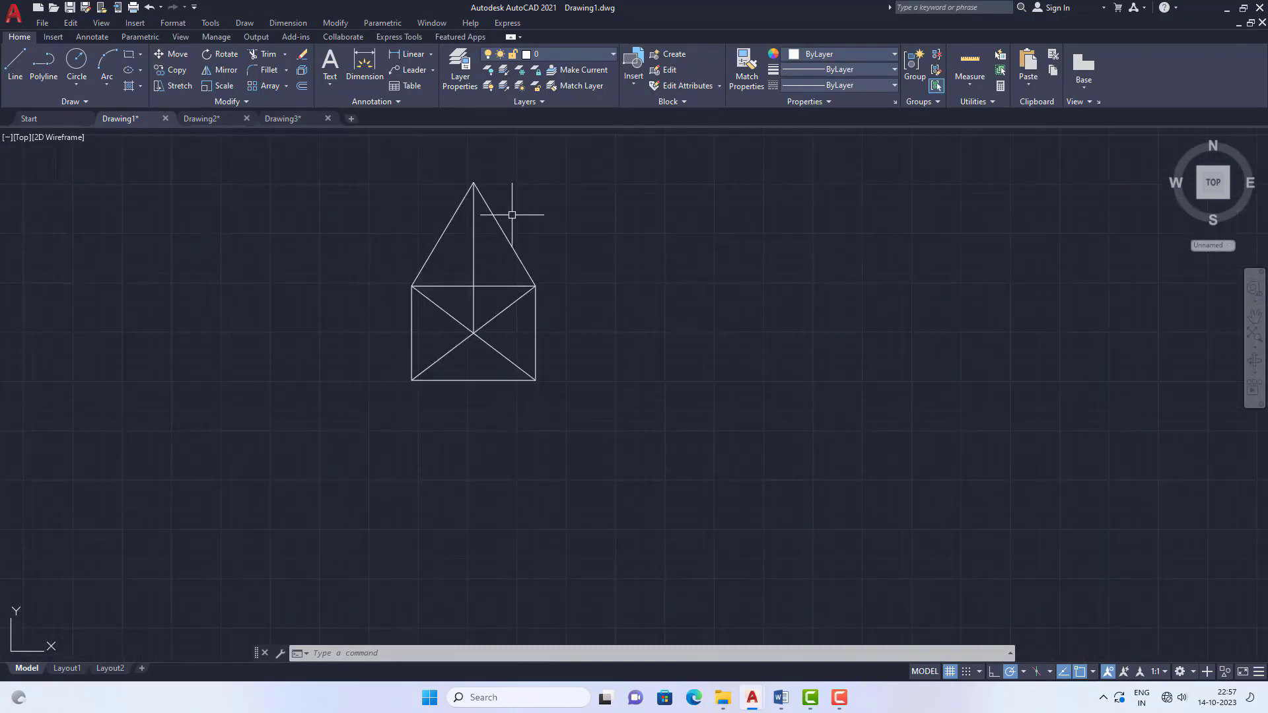
{"action": "scroll", "coordinate": [502, 221], "scroll_direction": "up", "scroll_amount": 5}
{"action": "scroll", "coordinate": [444, 241], "scroll_direction": "down", "scroll_amount": 3}
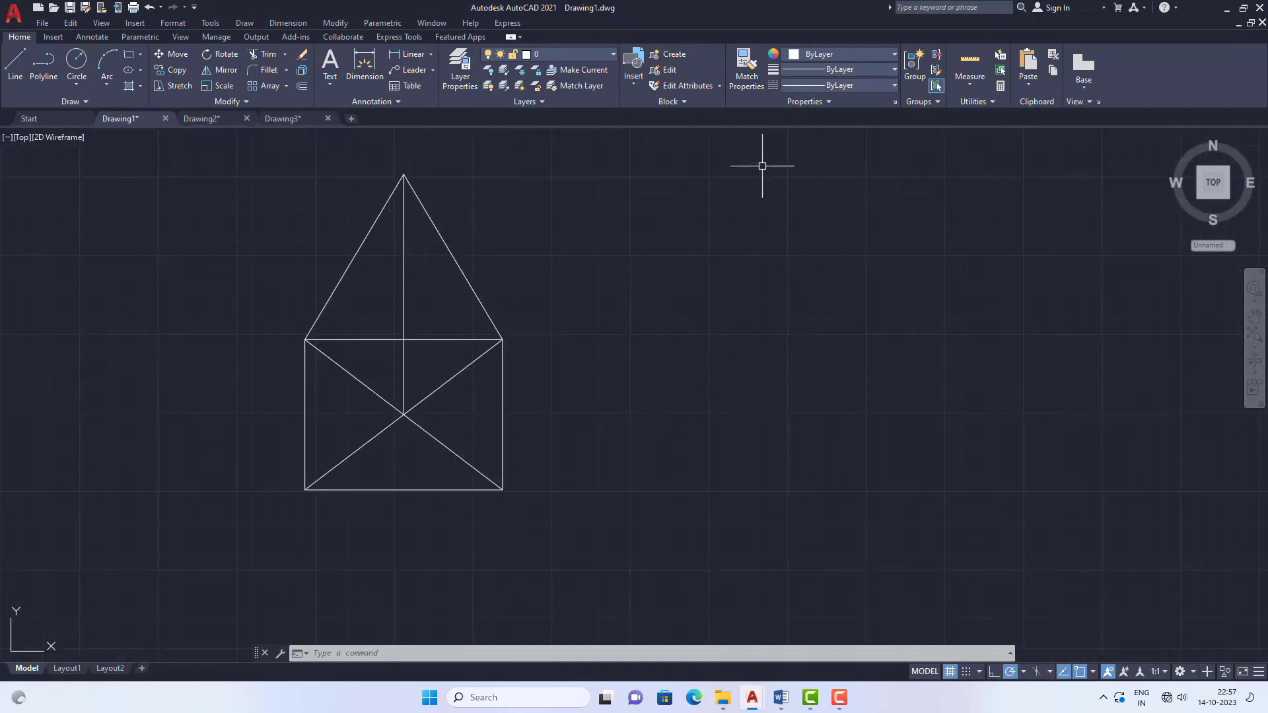
Insert the bom block to the right of the redraw block, with attribute values sfh, sfgsfgsh and sfhsgsfhs, and look over the placed table.
{"action": "left_click", "coordinate": [632, 86]}
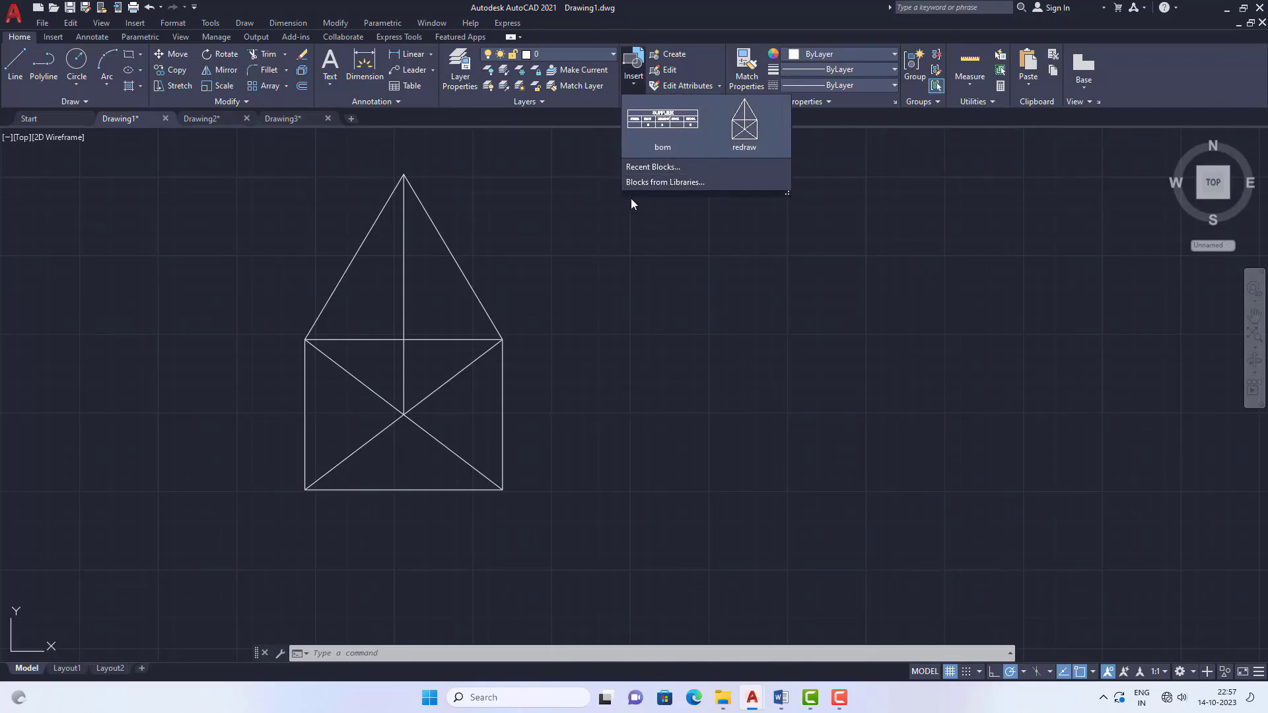
{"action": "left_click", "coordinate": [662, 121]}
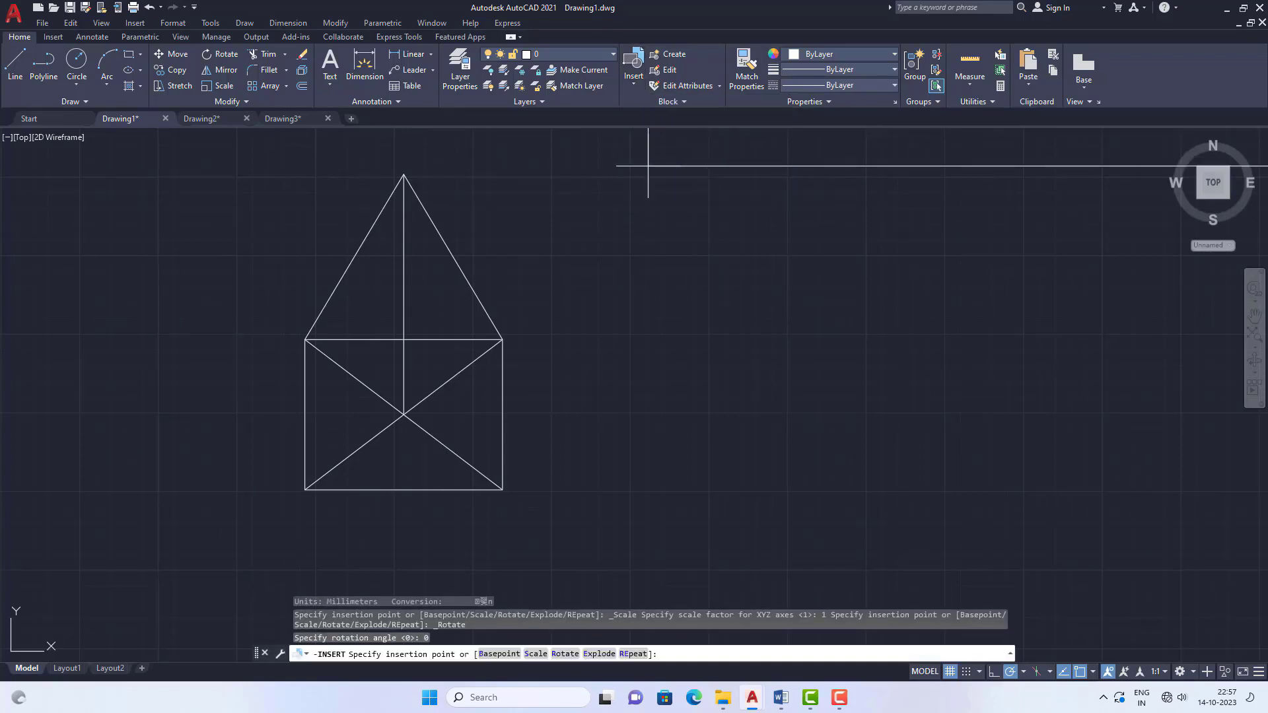
{"action": "scroll", "coordinate": [382, 408], "scroll_direction": "down", "scroll_amount": 8}
{"action": "scroll", "coordinate": [385, 417], "scroll_direction": "down", "scroll_amount": 3}
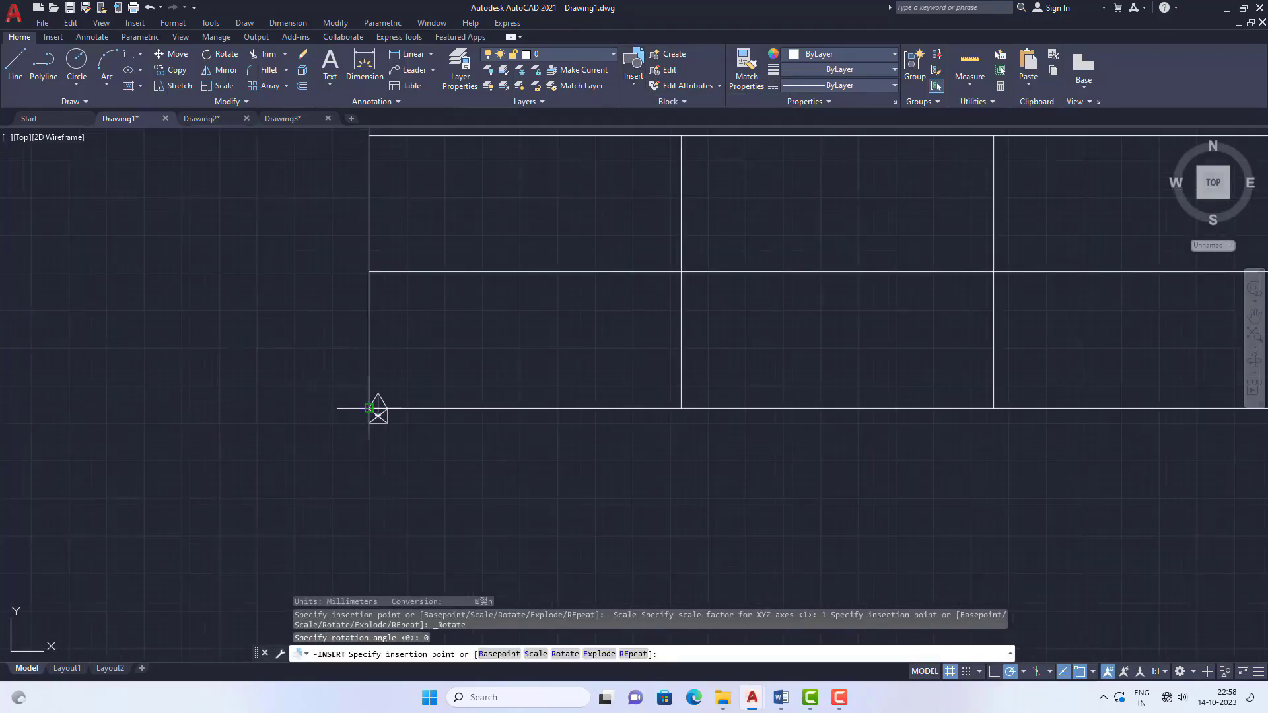
{"action": "left_click", "coordinate": [378, 413]}
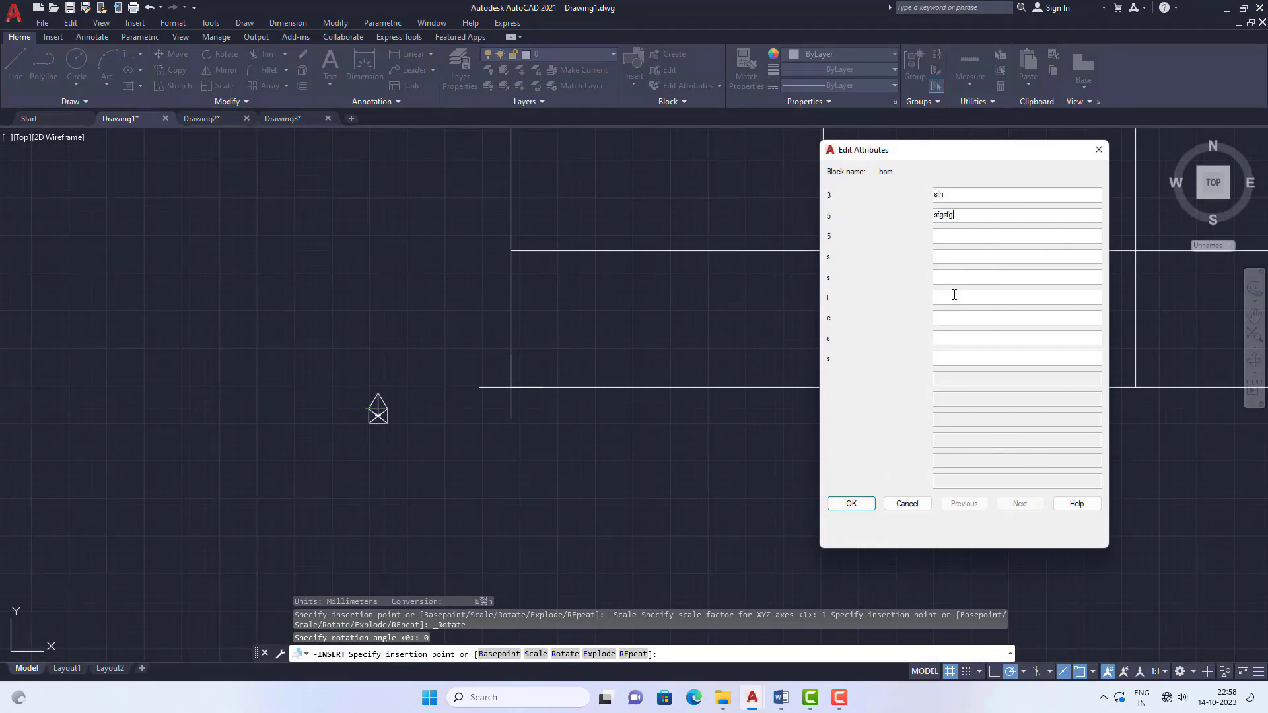
{"action": "left_click", "coordinate": [851, 505]}
{"action": "scroll", "coordinate": [688, 445], "scroll_direction": "down", "scroll_amount": 8}
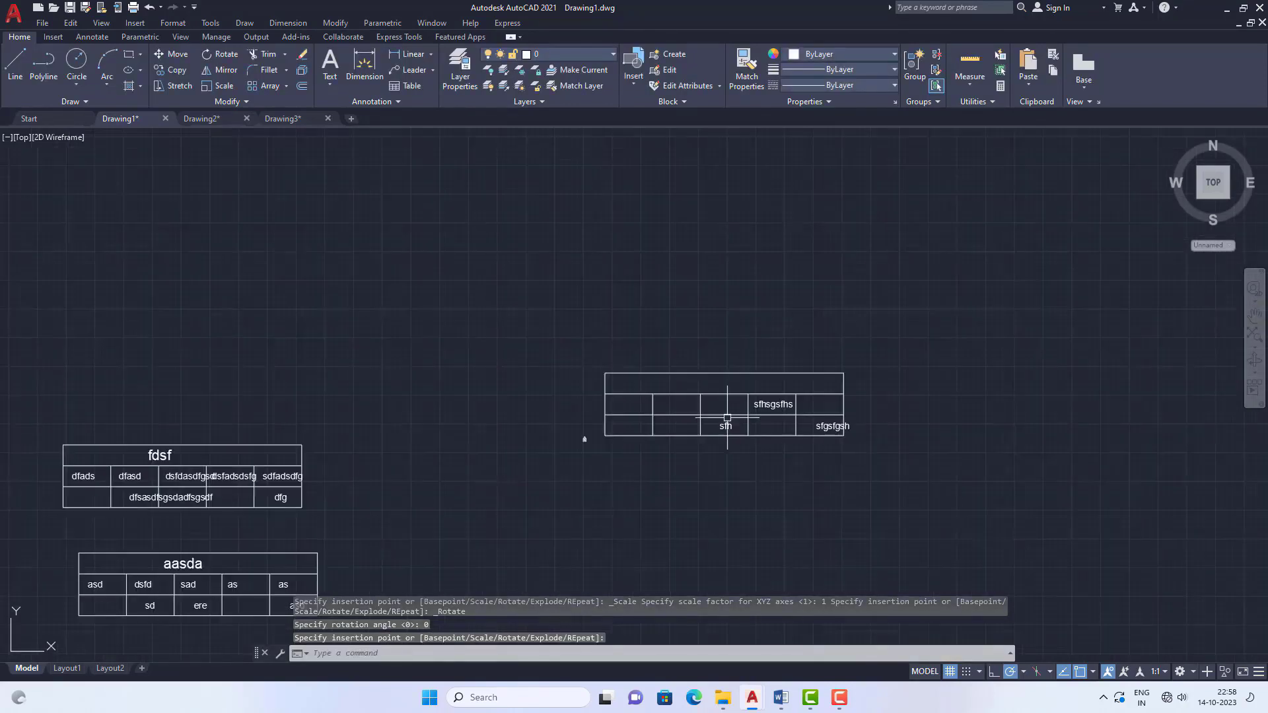
{"action": "scroll", "coordinate": [779, 414], "scroll_direction": "up", "scroll_amount": 2}
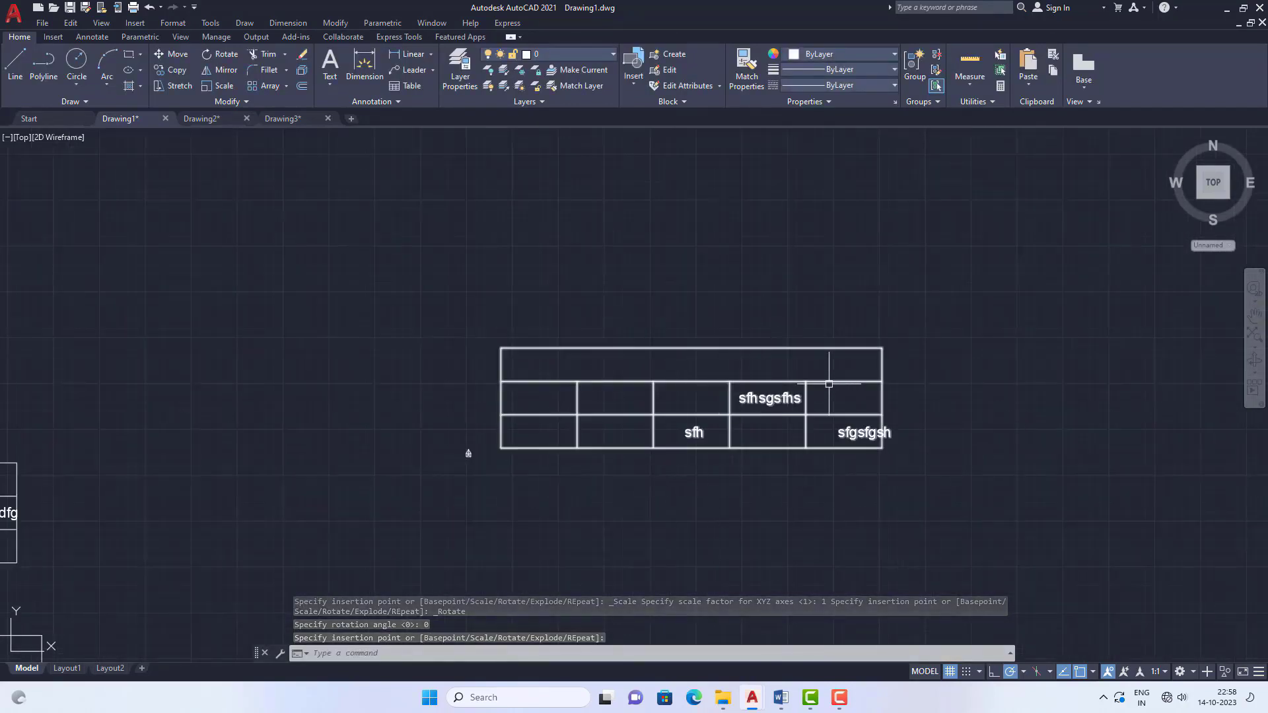
{"action": "scroll", "coordinate": [938, 391], "scroll_direction": "up", "scroll_amount": 4}
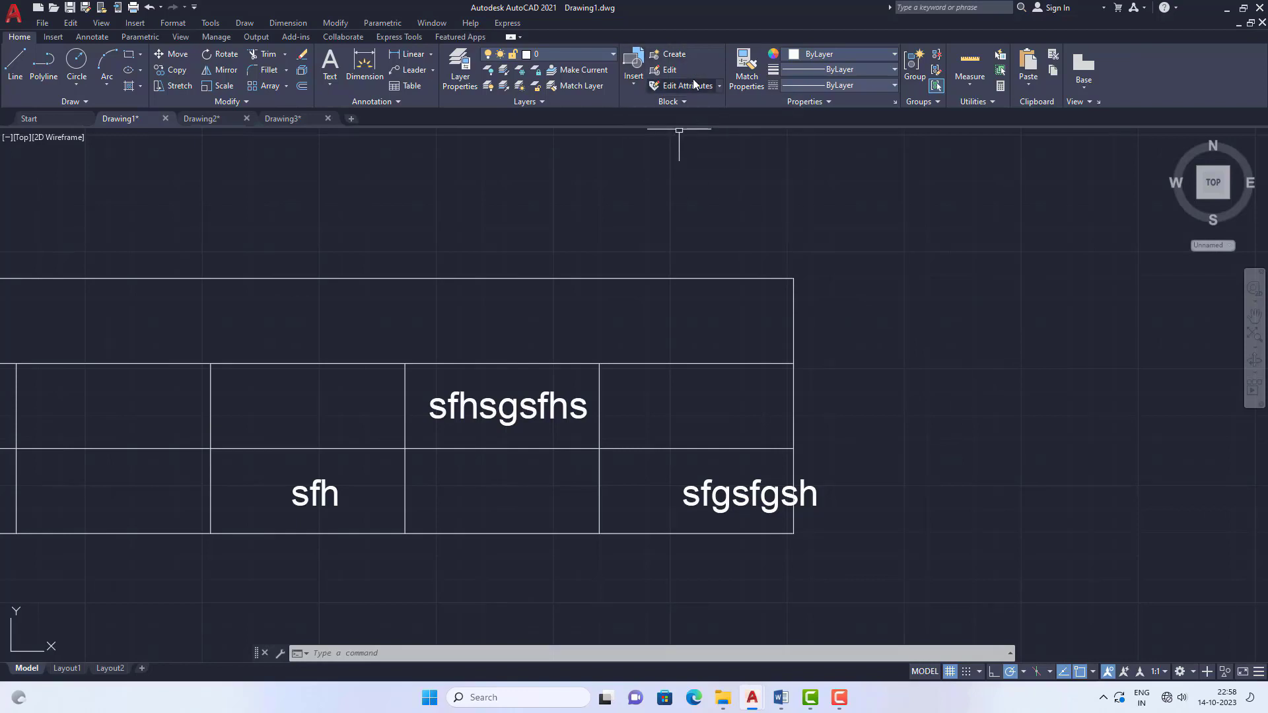
Review the blocks available for insertion and the Block Definition settings for creating a block, without inserting or creating anything.
{"action": "left_click", "coordinate": [632, 83]}
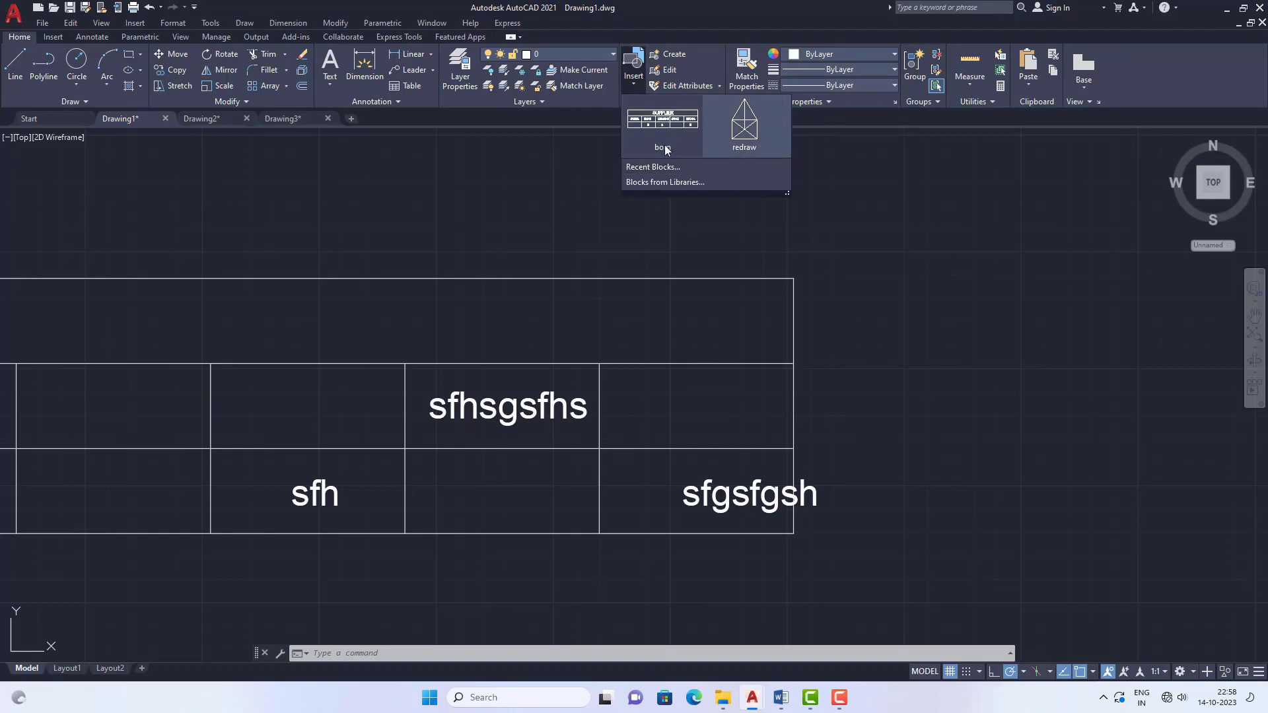
{"action": "left_click_drag", "start_coordinate": [762, 129], "coordinate": [737, 118]}
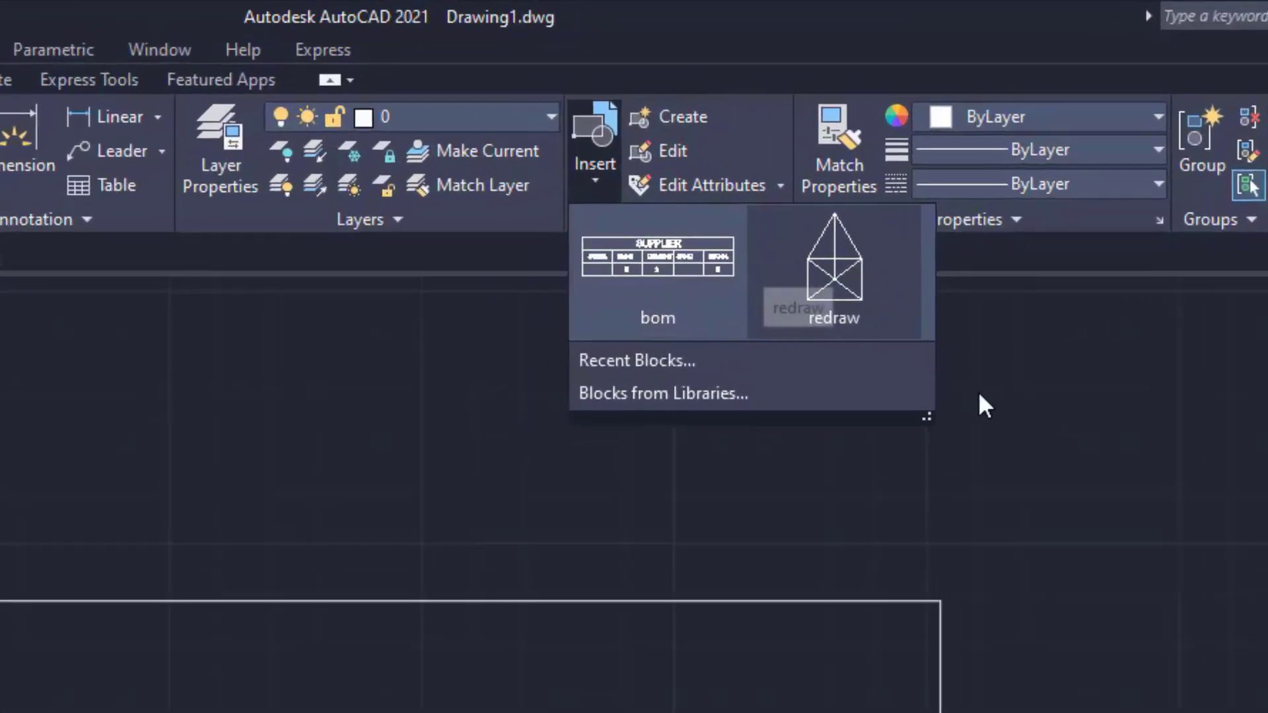
{"action": "left_click", "coordinate": [899, 261]}
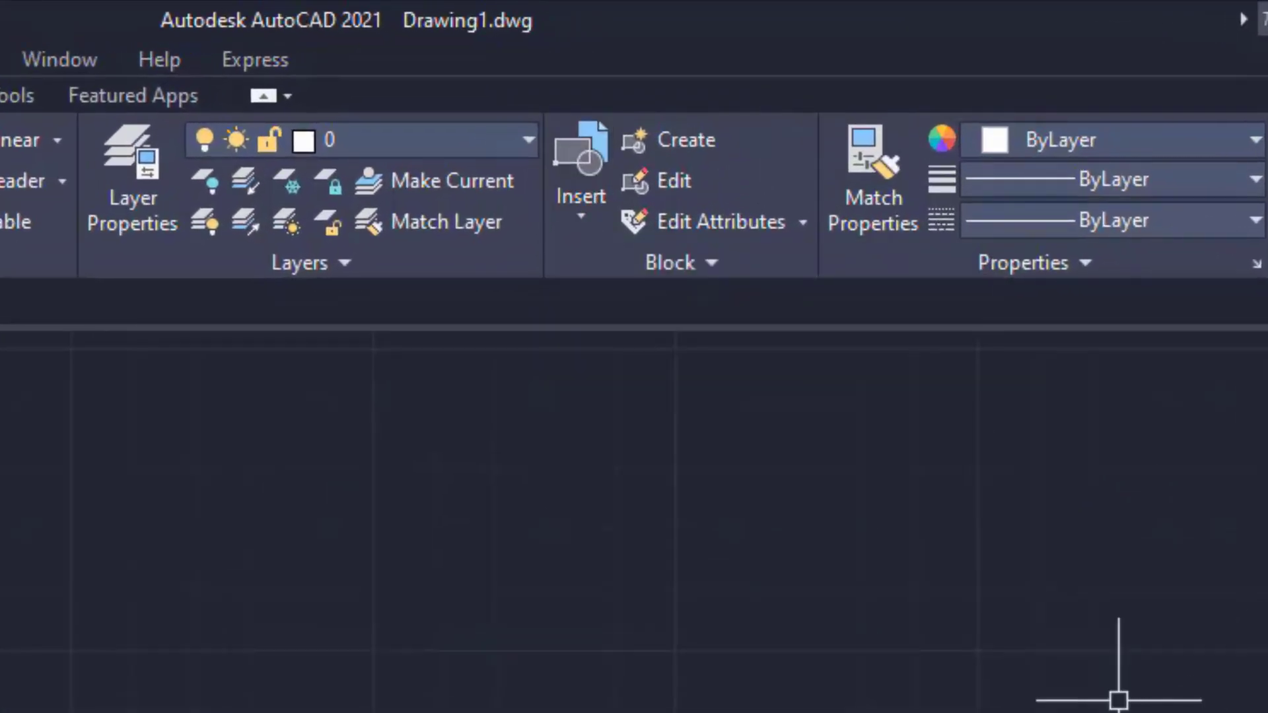
{"action": "scroll", "coordinate": [432, 678], "scroll_direction": "down", "scroll_amount": 2}
{"action": "scroll", "coordinate": [383, 613], "scroll_direction": "up", "scroll_amount": 2}
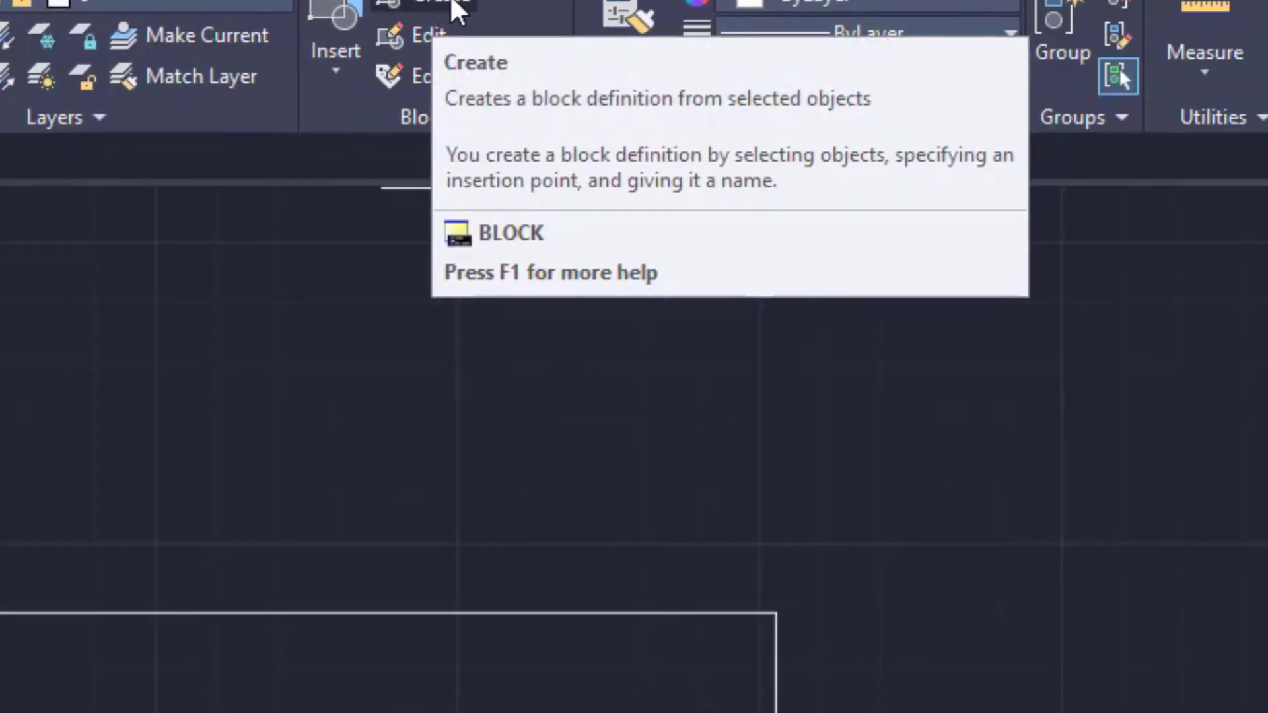
{"action": "left_click", "coordinate": [692, 141]}
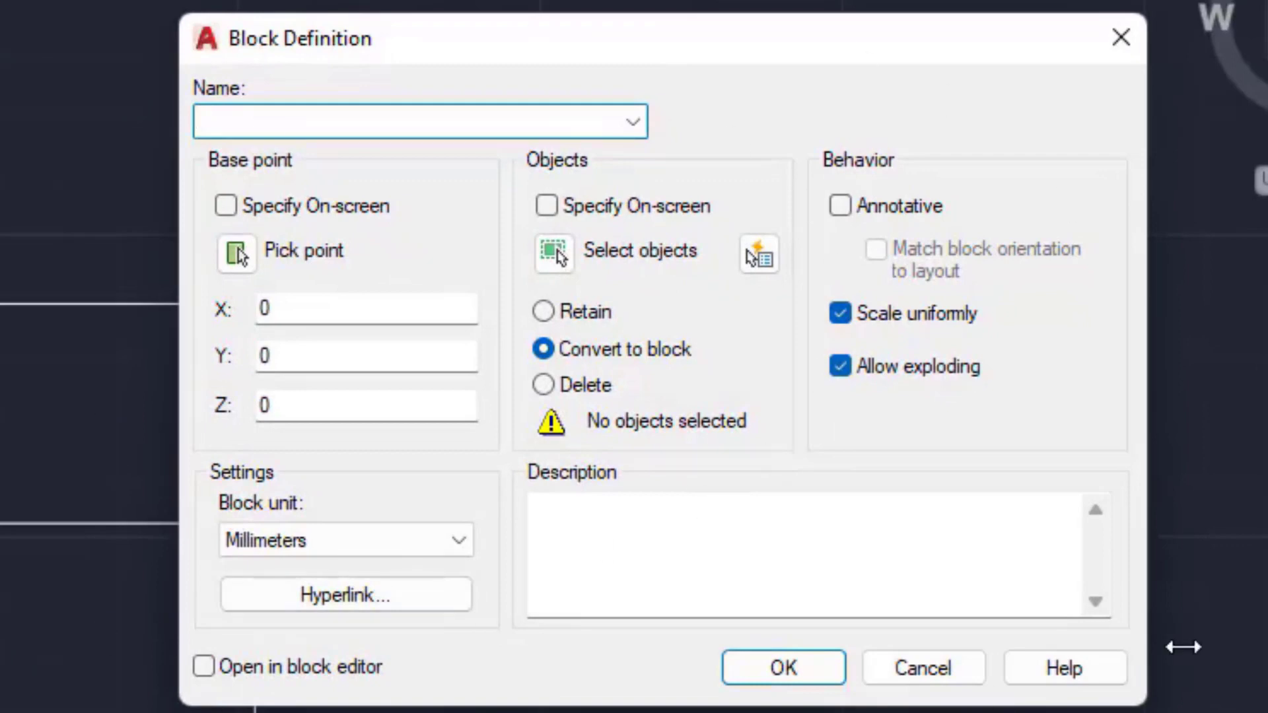
{"action": "left_click", "coordinate": [925, 668]}
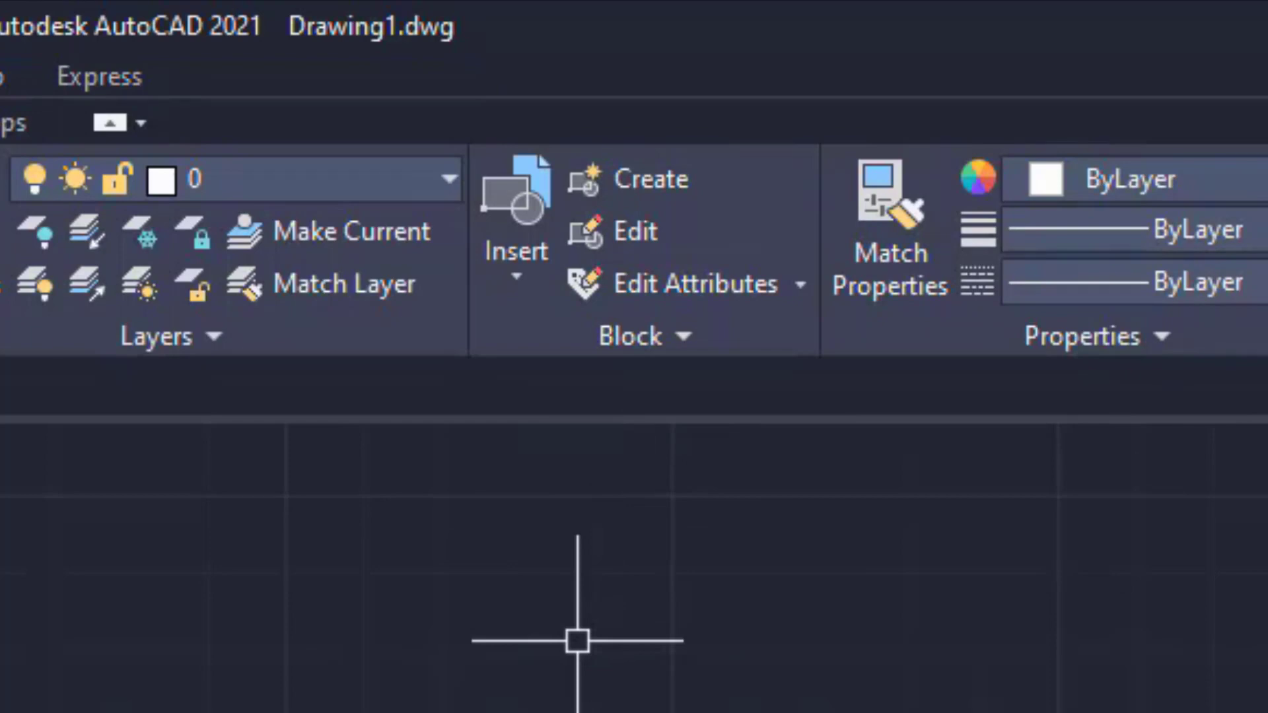
Open the redraw block in the Block Editor to view its geometry, and close the editor without changes.
{"action": "left_click", "coordinate": [640, 240]}
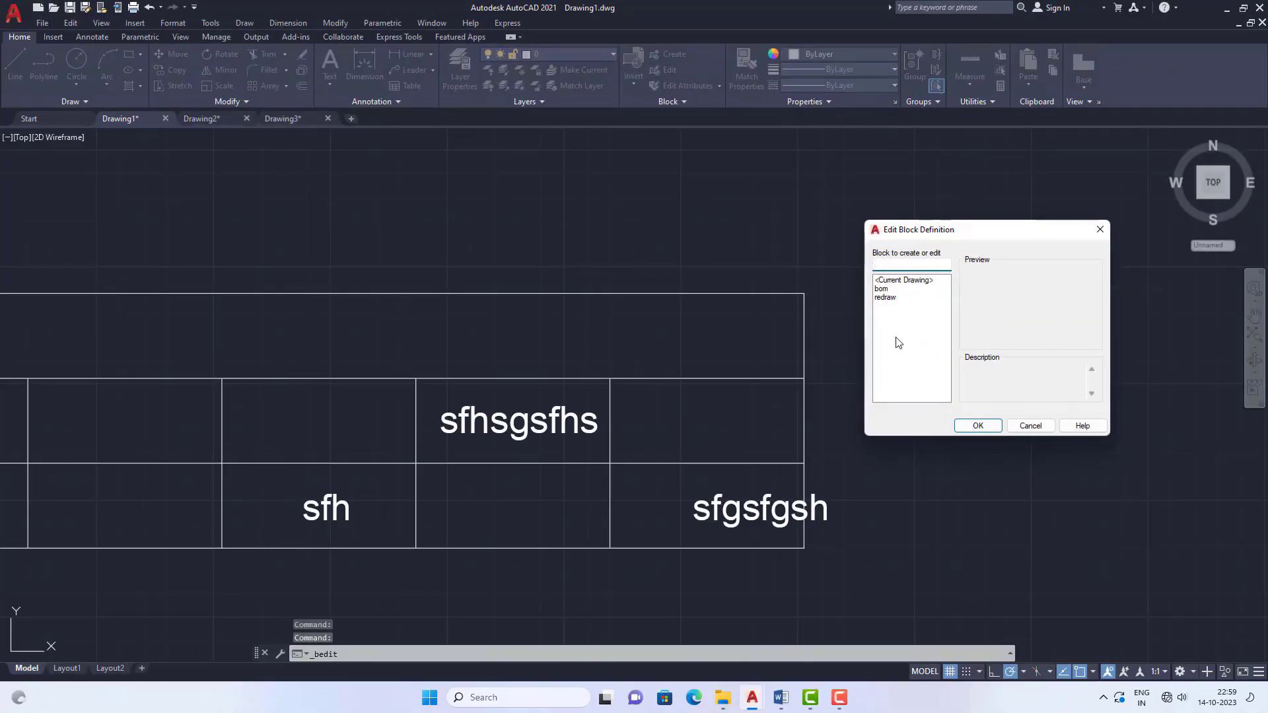
{"action": "left_click", "coordinate": [885, 292]}
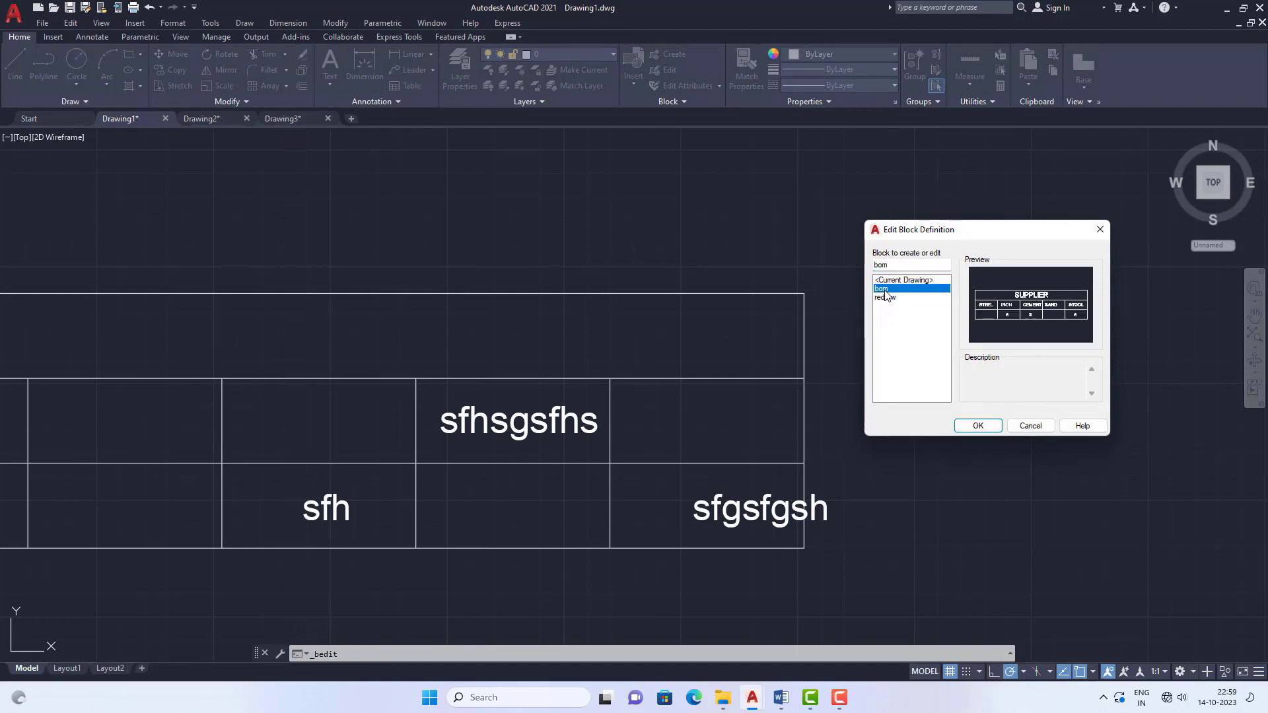
{"action": "left_click", "coordinate": [886, 298]}
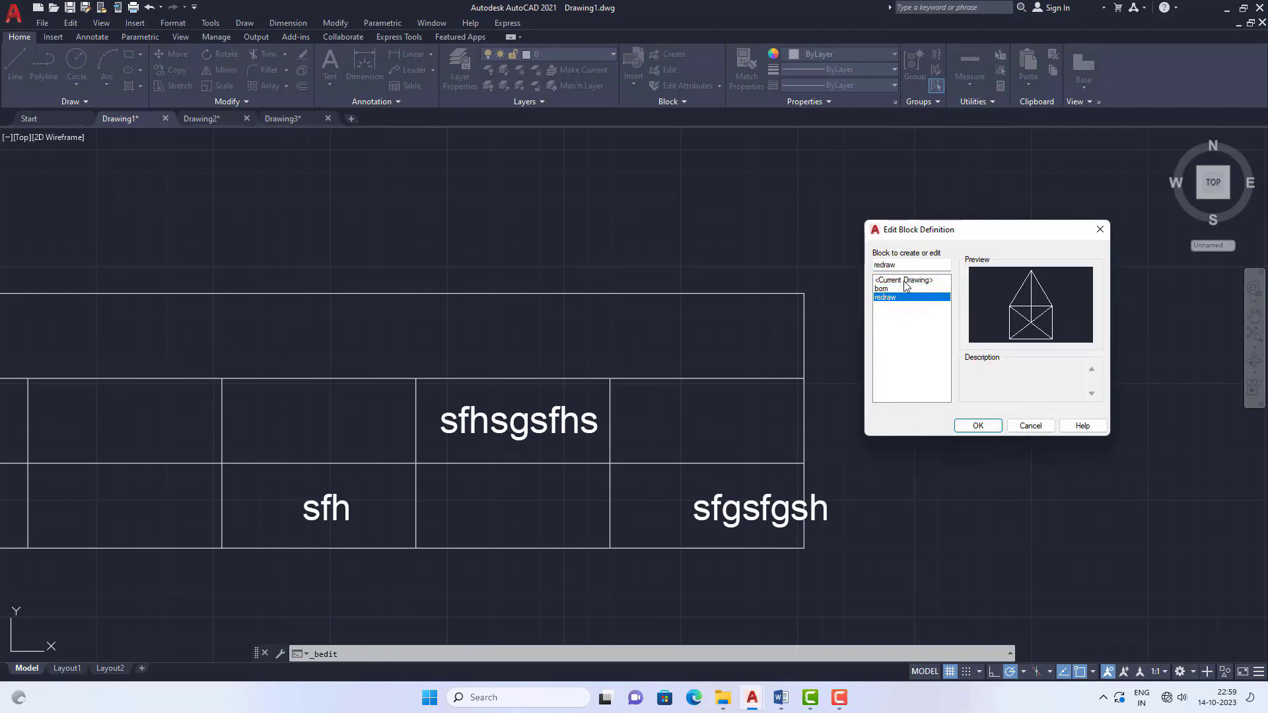
{"action": "left_click", "coordinate": [983, 427]}
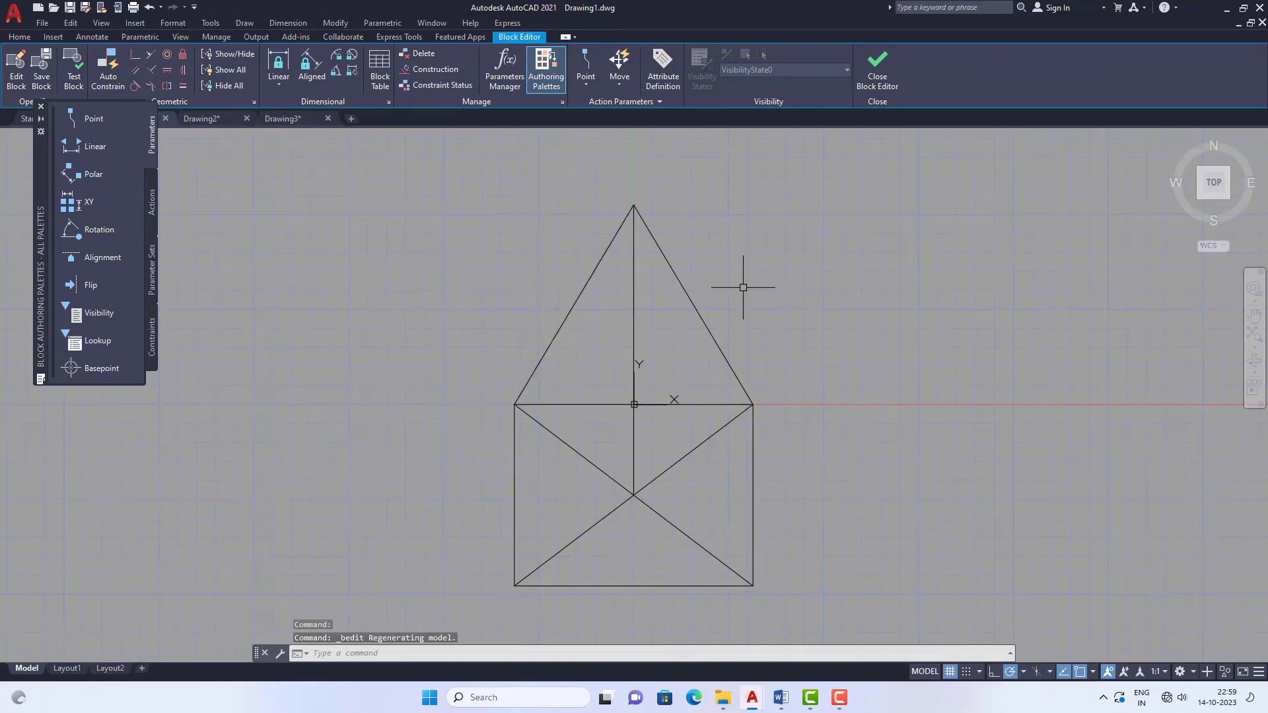
{"action": "left_click", "coordinate": [878, 66]}
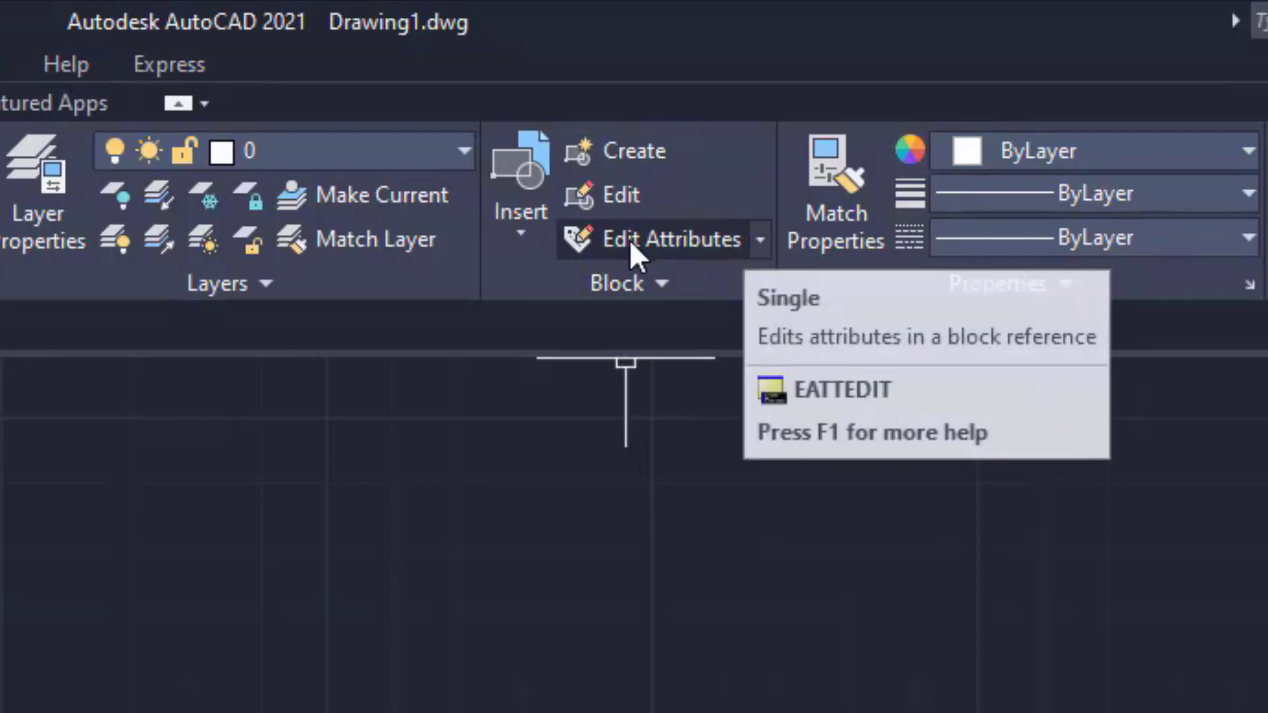
Edit the attributes of the single table block titled aasda, setting the value of tag 3 to g.
{"action": "left_click", "coordinate": [760, 242]}
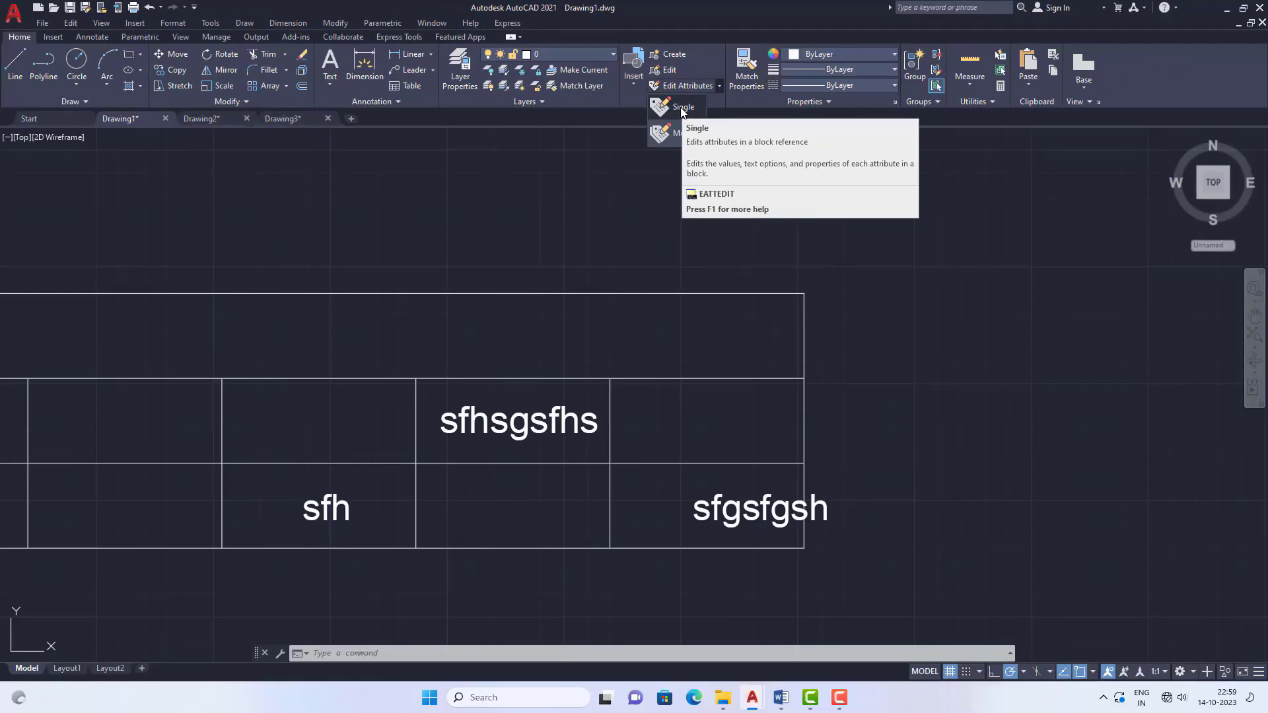
{"action": "left_click", "coordinate": [683, 108]}
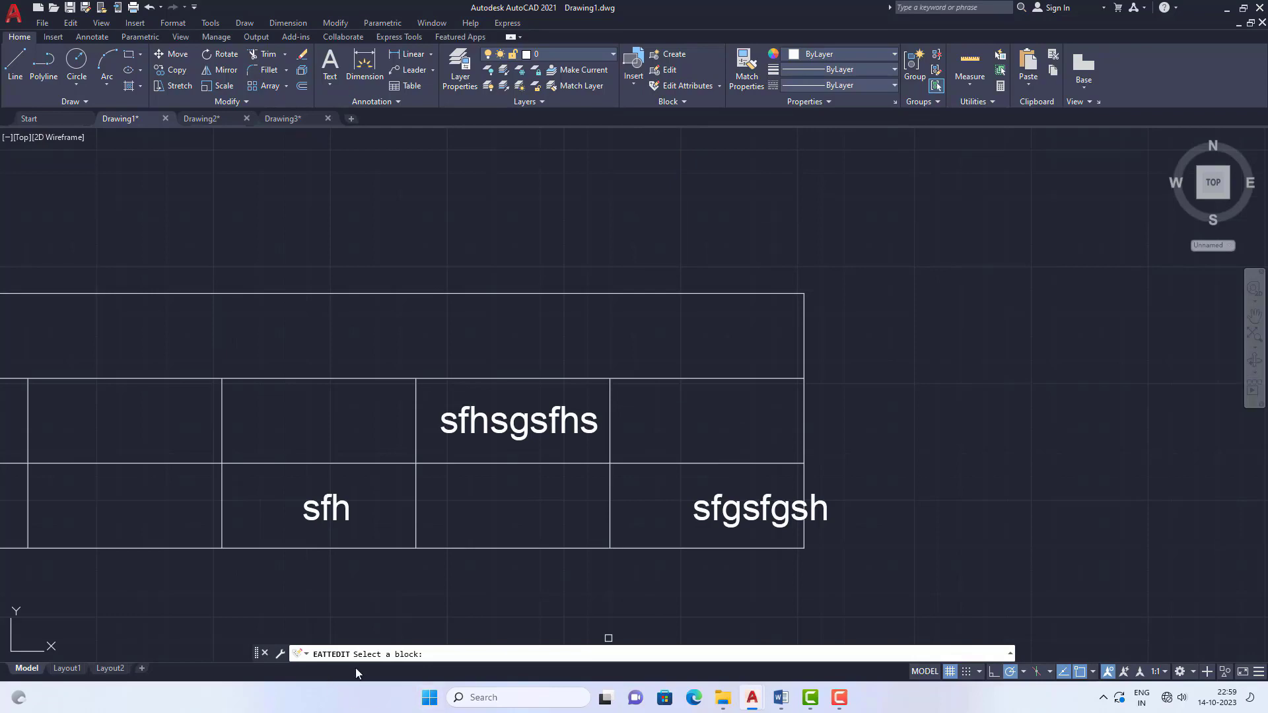
{"action": "scroll", "coordinate": [599, 316], "scroll_direction": "down", "scroll_amount": 5}
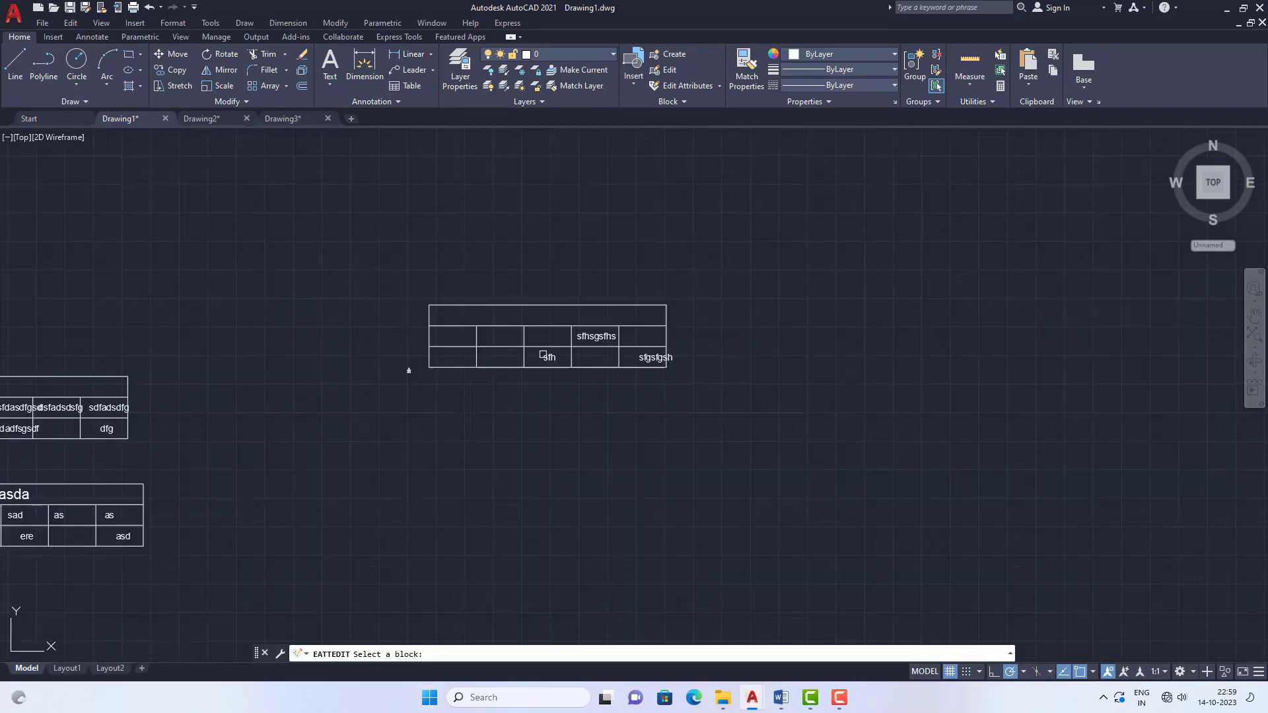
{"action": "scroll", "coordinate": [686, 339], "scroll_direction": "down", "scroll_amount": 4}
{"action": "scroll", "coordinate": [423, 376], "scroll_direction": "up", "scroll_amount": 4}
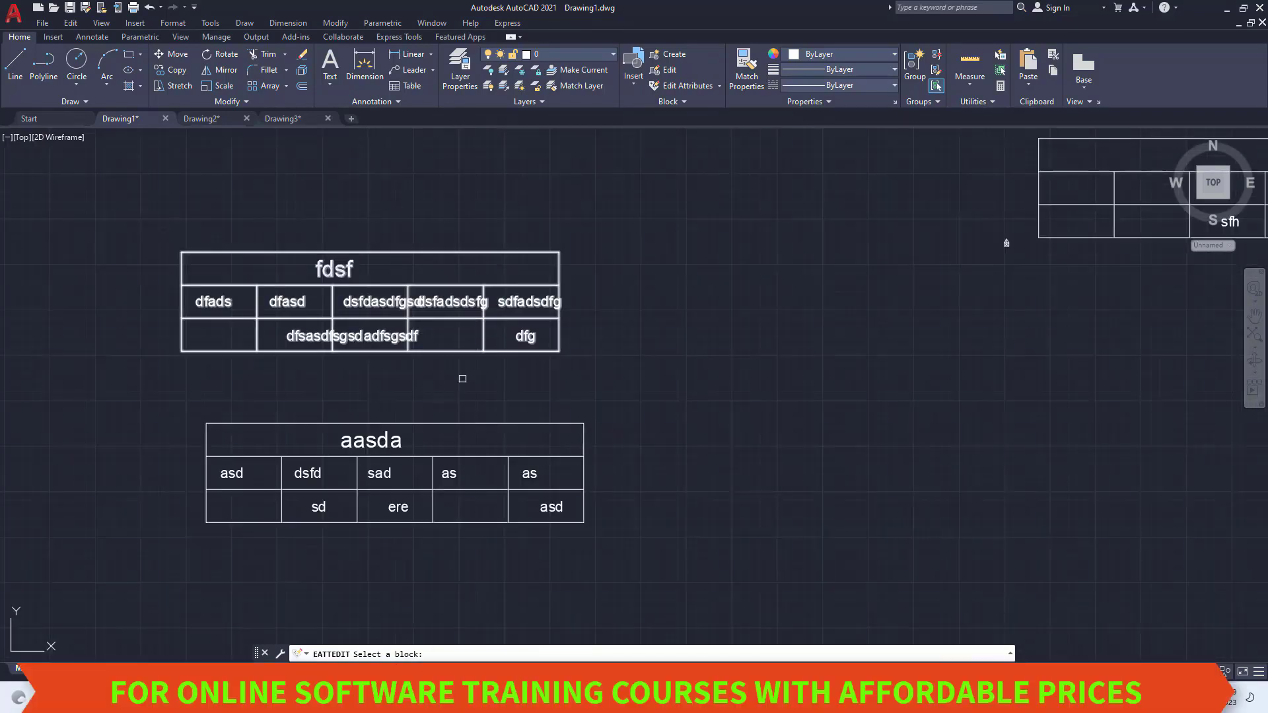
{"action": "scroll", "coordinate": [439, 445], "scroll_direction": "up", "scroll_amount": 4}
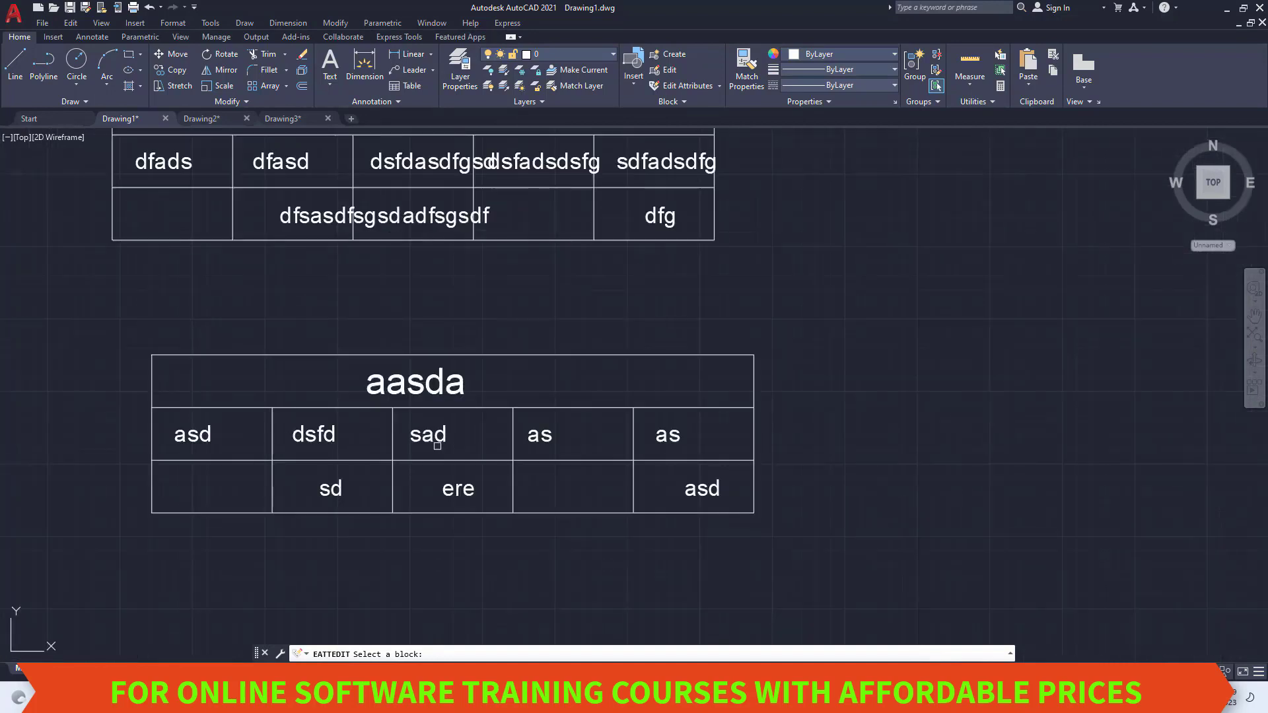
{"action": "left_click", "coordinate": [494, 358]}
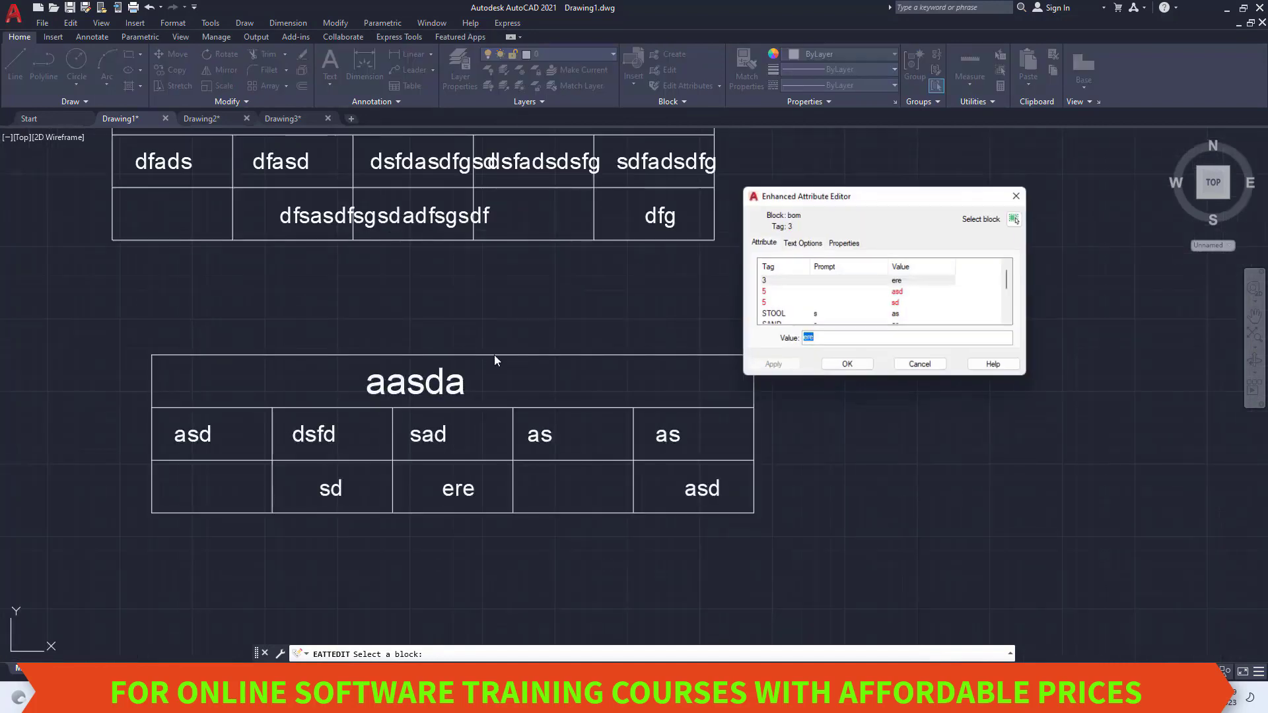
{"action": "left_click", "coordinate": [777, 282]}
{"action": "left_click", "coordinate": [771, 314]}
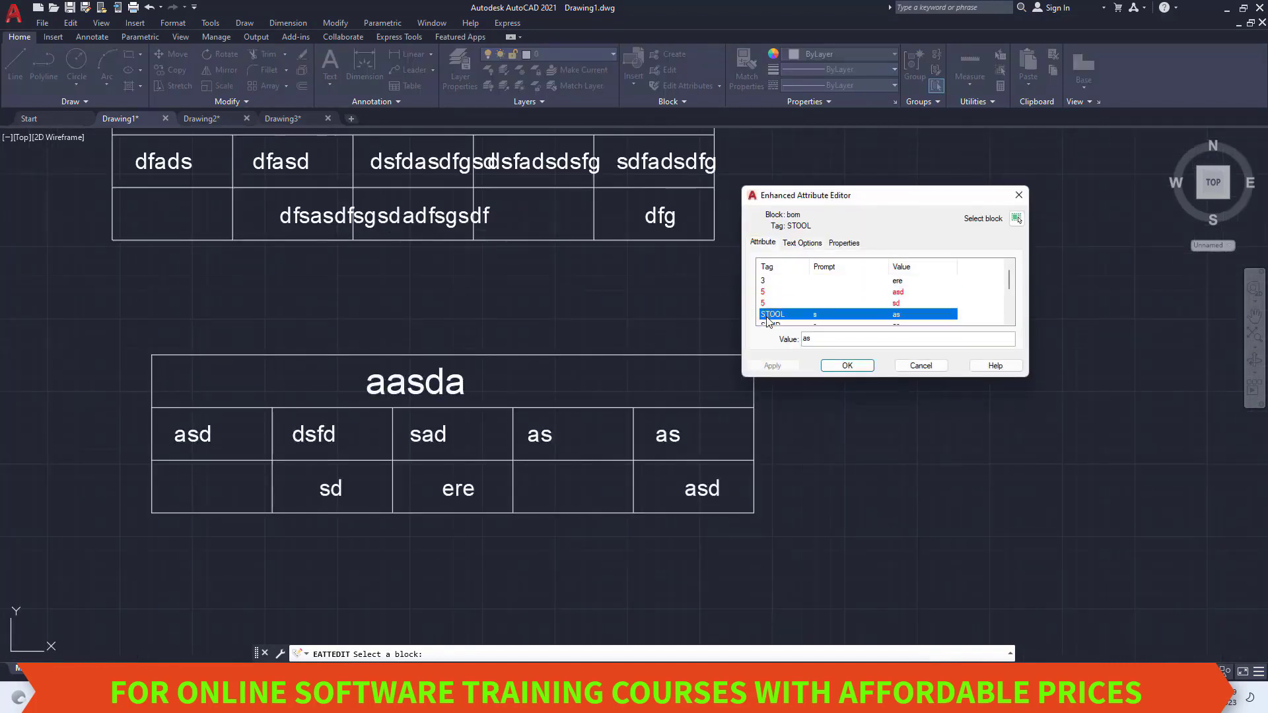
{"action": "left_click", "coordinate": [773, 282]}
{"action": "left_click", "coordinate": [822, 340]}
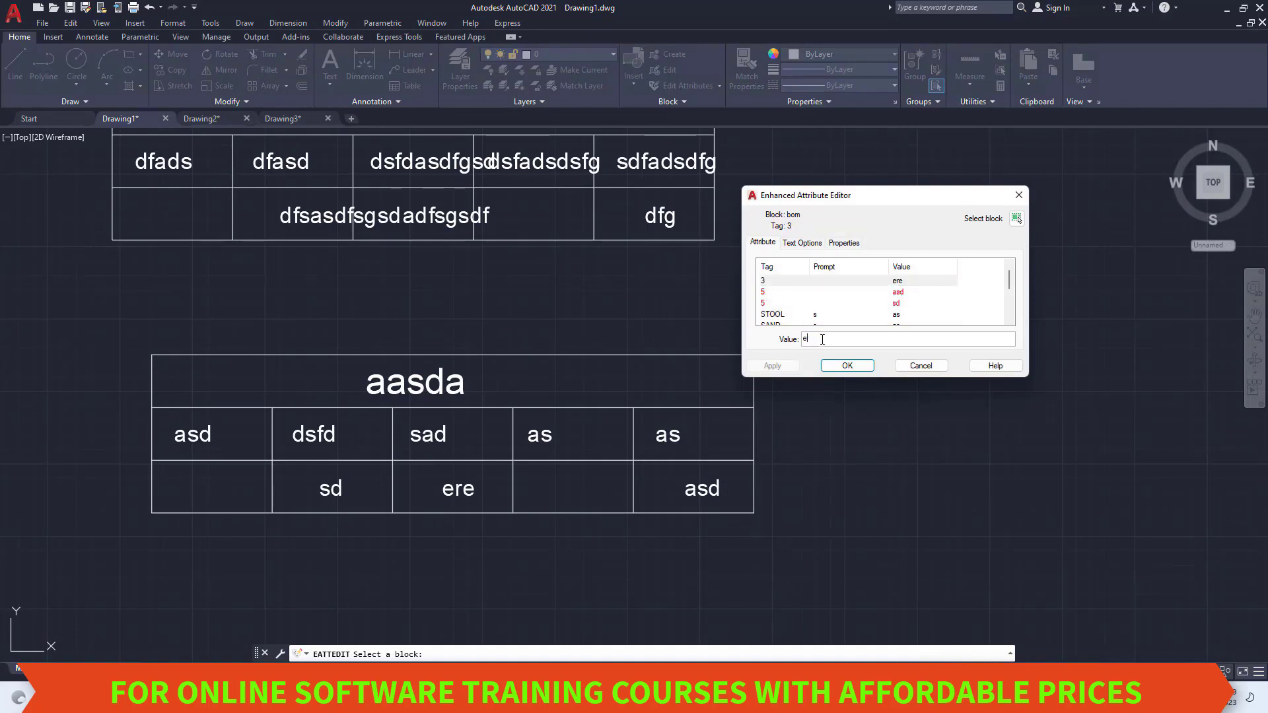
{"action": "key", "text": "BackSpace"}
Set the STOOL attribute of the aasda table block to asfgfg and accept the attribute edits.
{"action": "left_click", "coordinate": [779, 317]}
{"action": "left_click", "coordinate": [831, 338]}
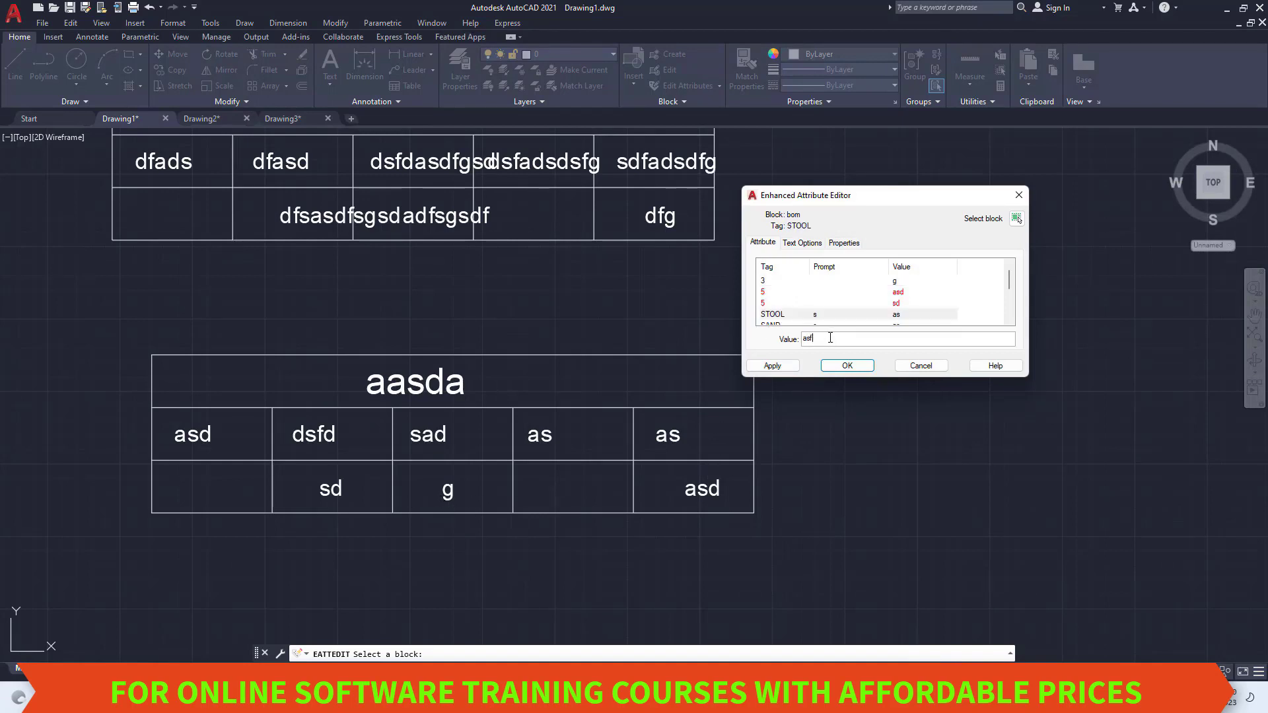
{"action": "type", "text": "fgfg"}
{"action": "scroll", "coordinate": [823, 295], "scroll_direction": "down", "scroll_amount": 2}
{"action": "left_click", "coordinate": [823, 295]}
{"action": "left_click", "coordinate": [771, 368]}
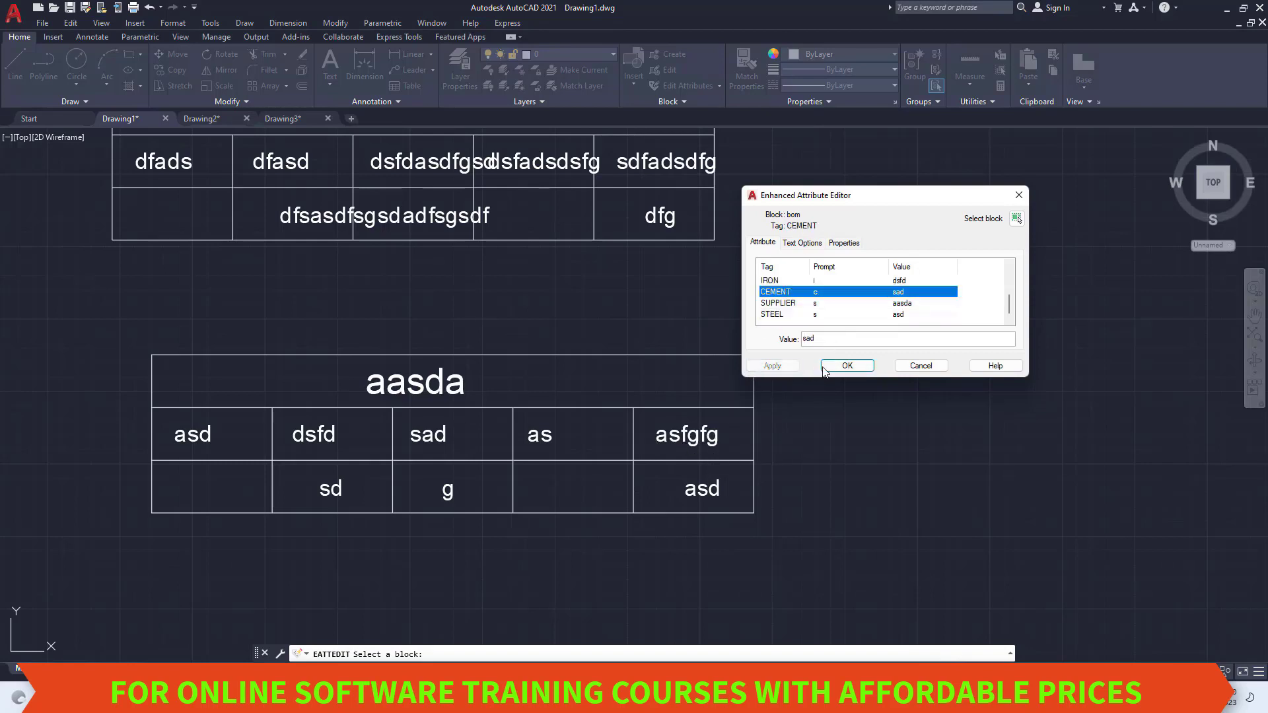
{"action": "left_click", "coordinate": [847, 366]}
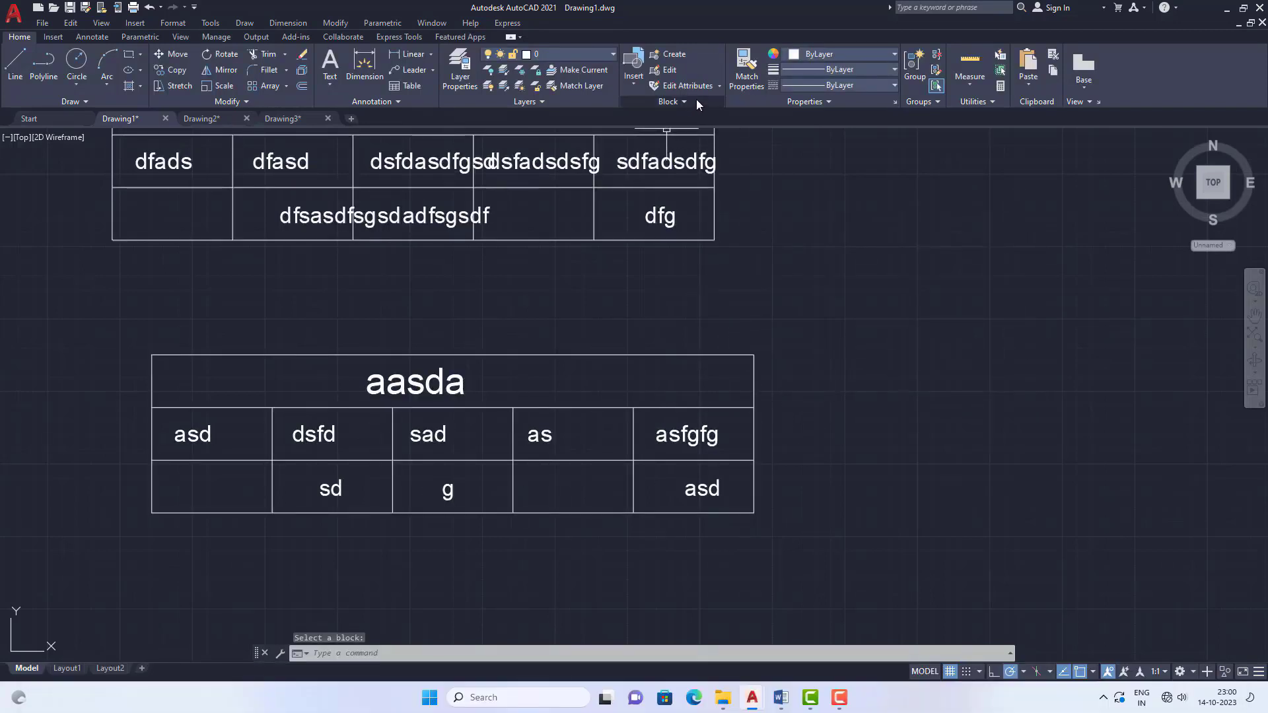
Run the multiple attribute edit one attribute at a time, accepting * for block name, attribute tag and attribute value.
{"action": "left_click", "coordinate": [720, 86]}
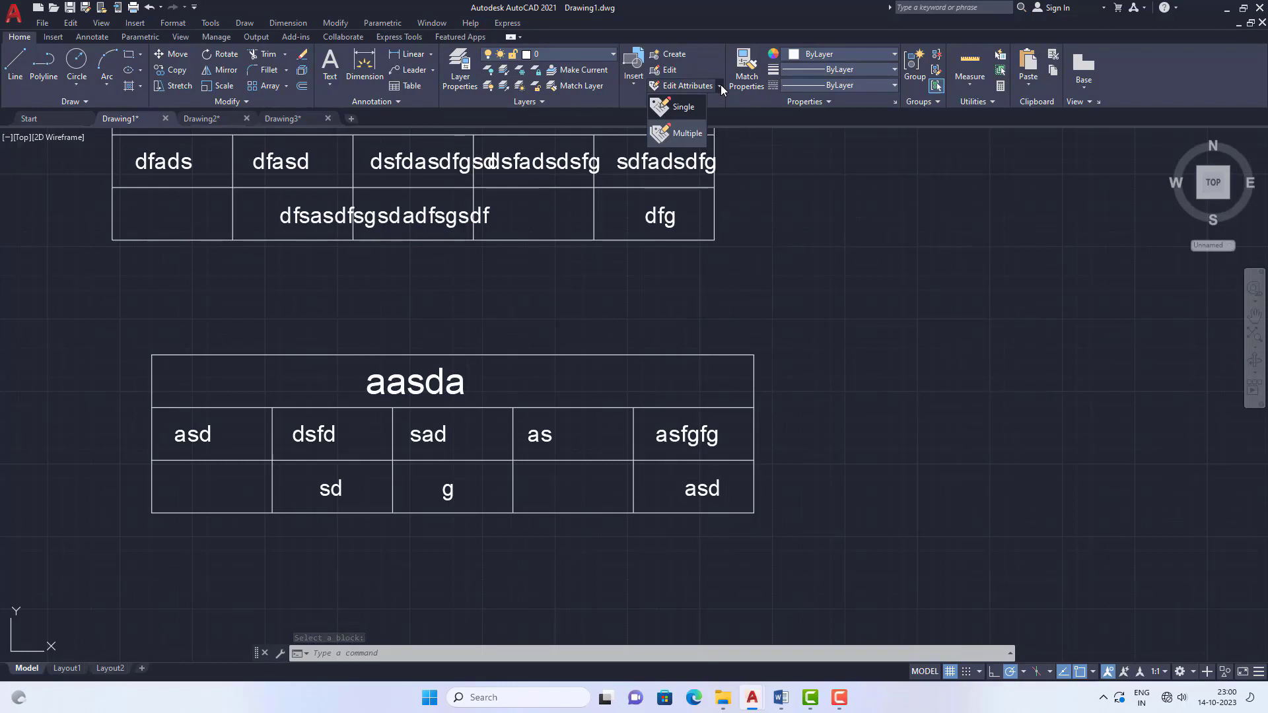
{"action": "left_click", "coordinate": [686, 134]}
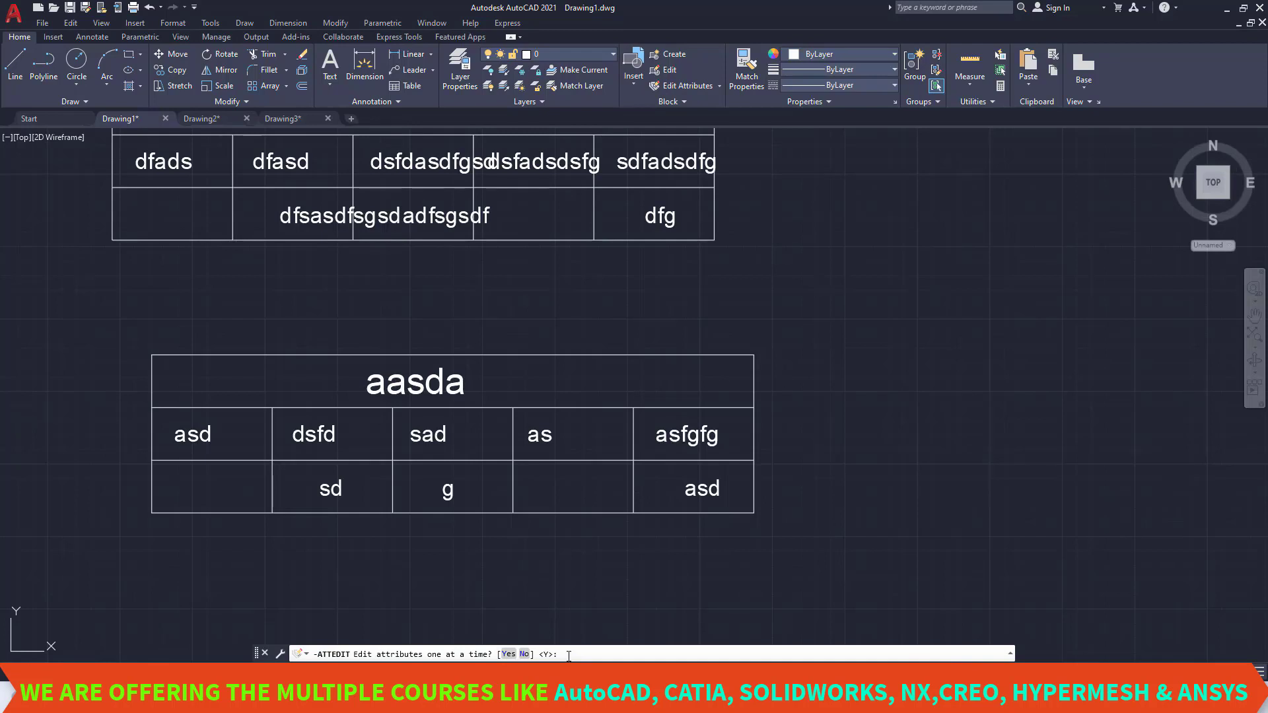
{"action": "key", "text": "Return"}
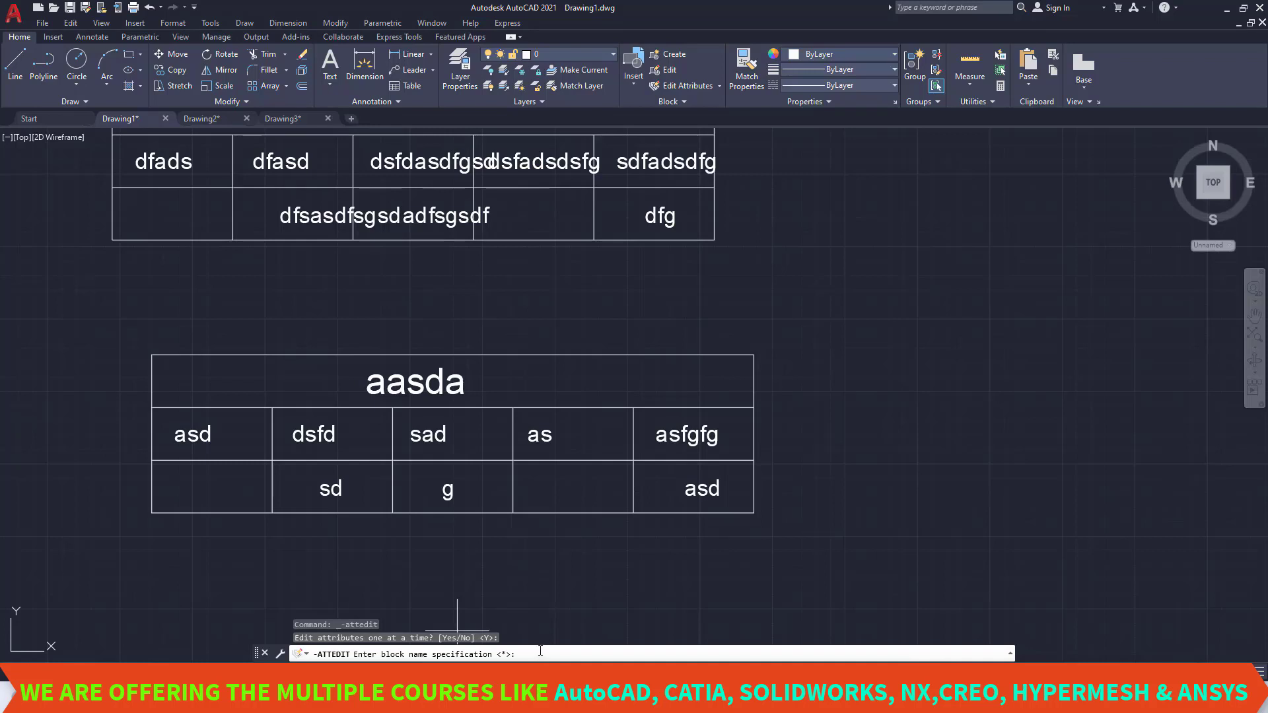
{"action": "key", "text": "Return"}
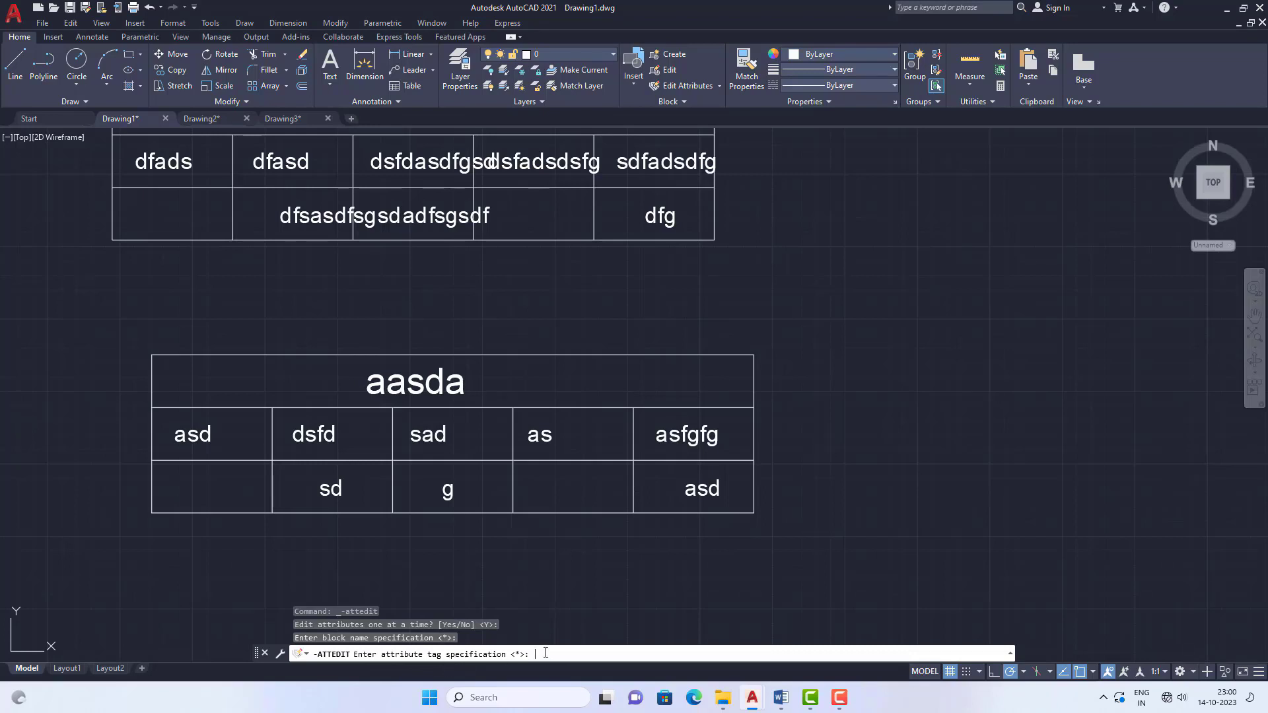
{"action": "key", "text": "Return"}
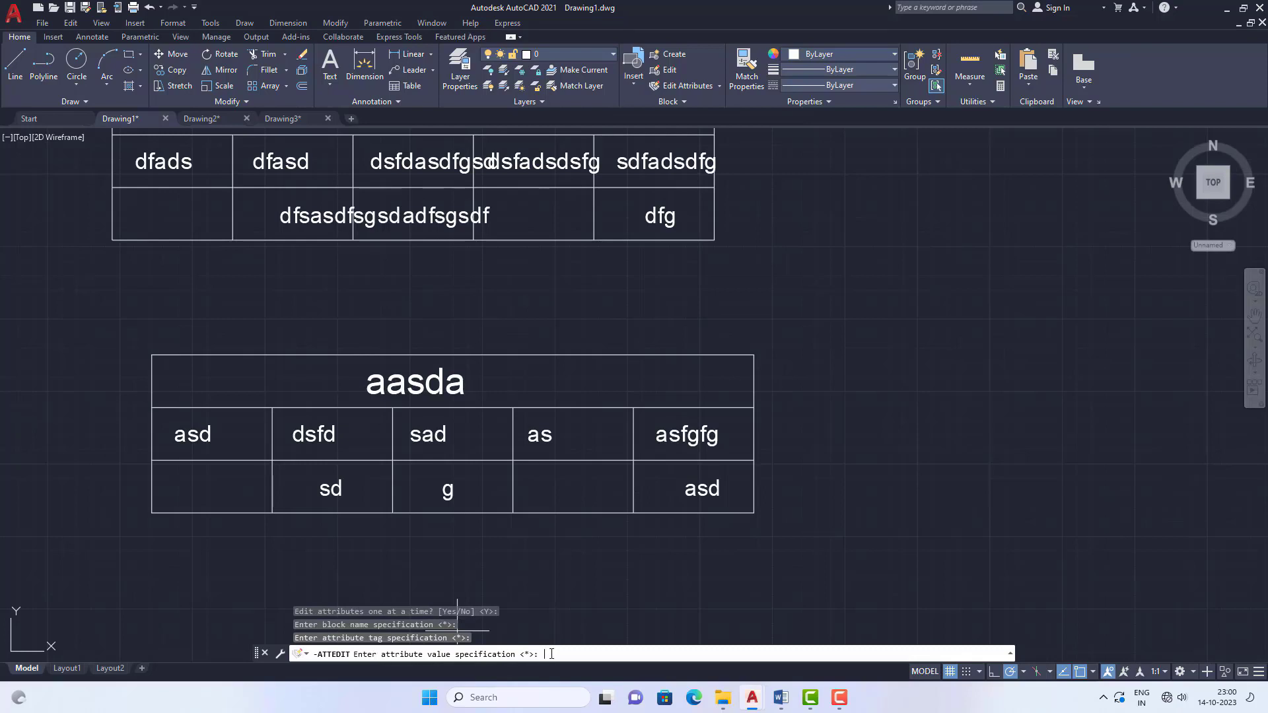
{"action": "key", "text": "Return"}
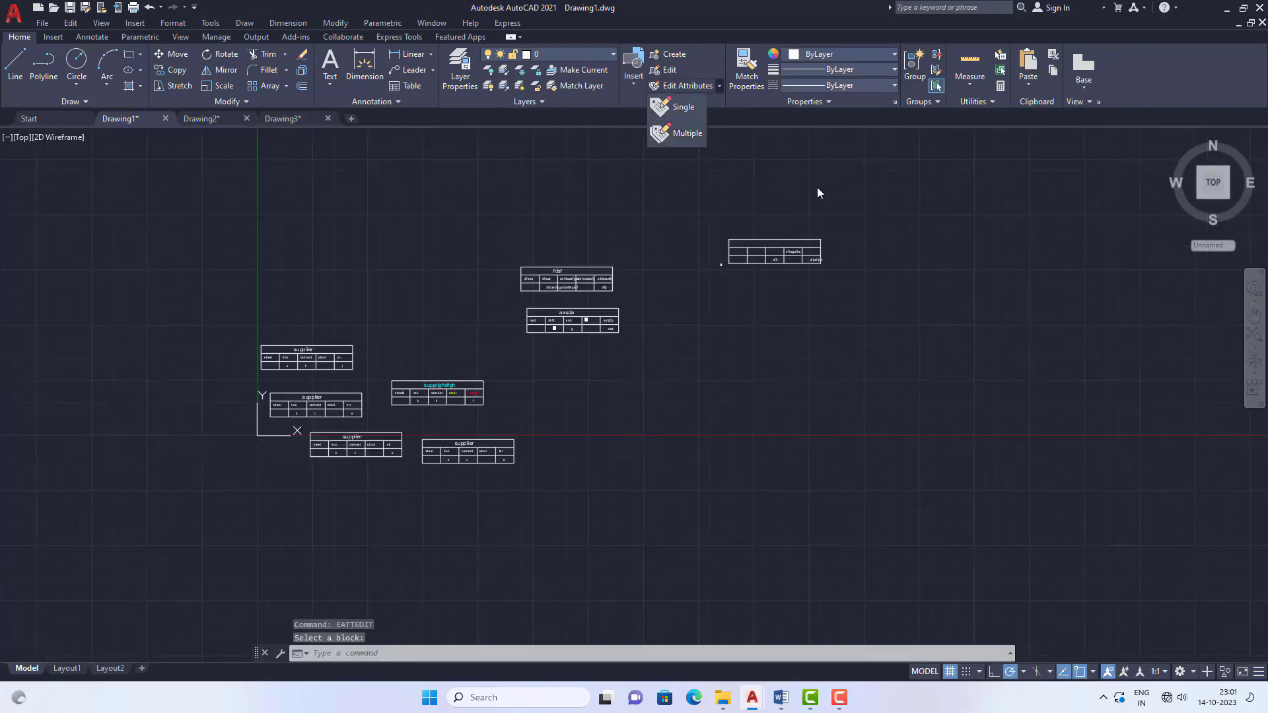
{"action": "left_click", "coordinate": [685, 105]}
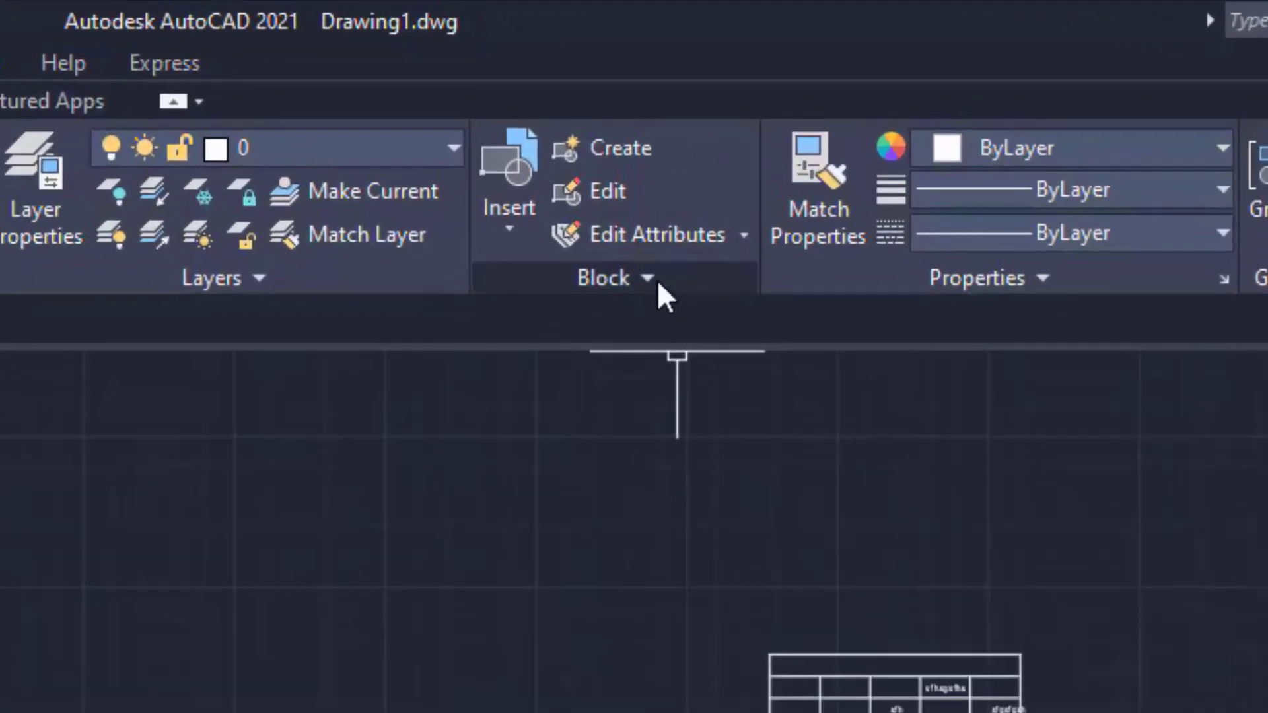
Examine the prompt and default fields of the Define Attributes command and leave it without defining an attribute.
{"action": "left_click", "coordinate": [647, 276]}
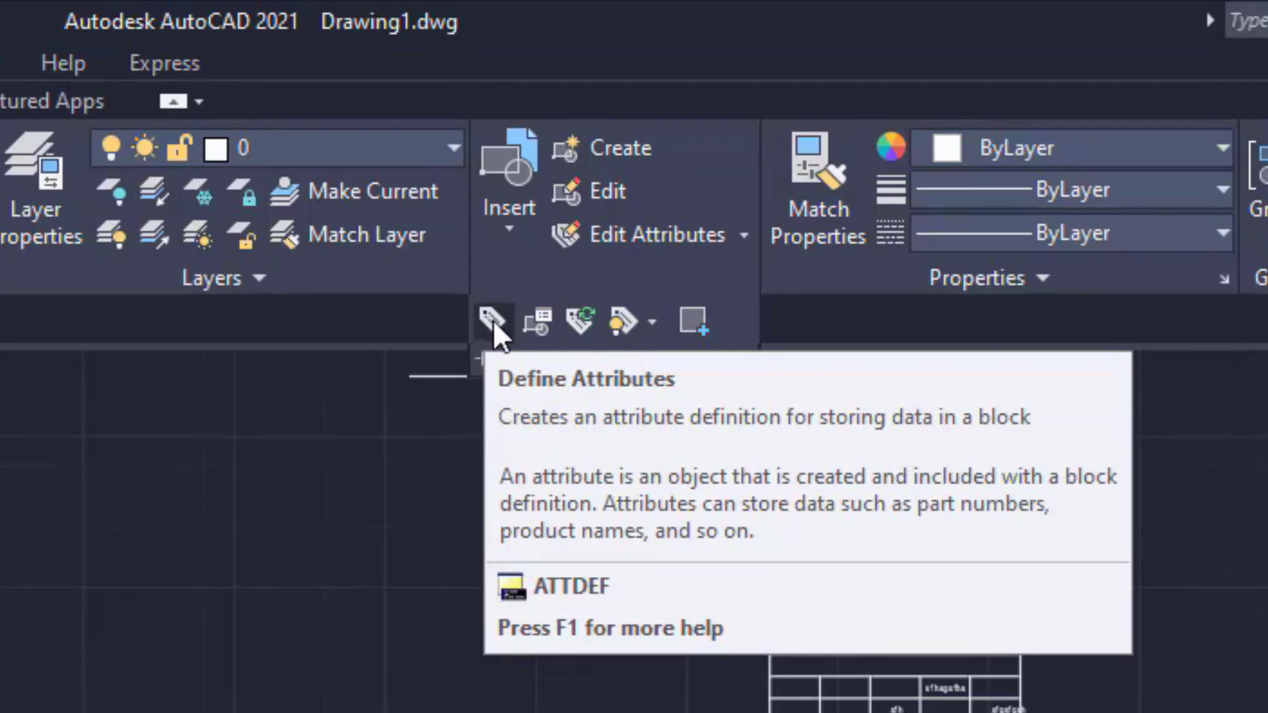
{"action": "left_click", "coordinate": [493, 319]}
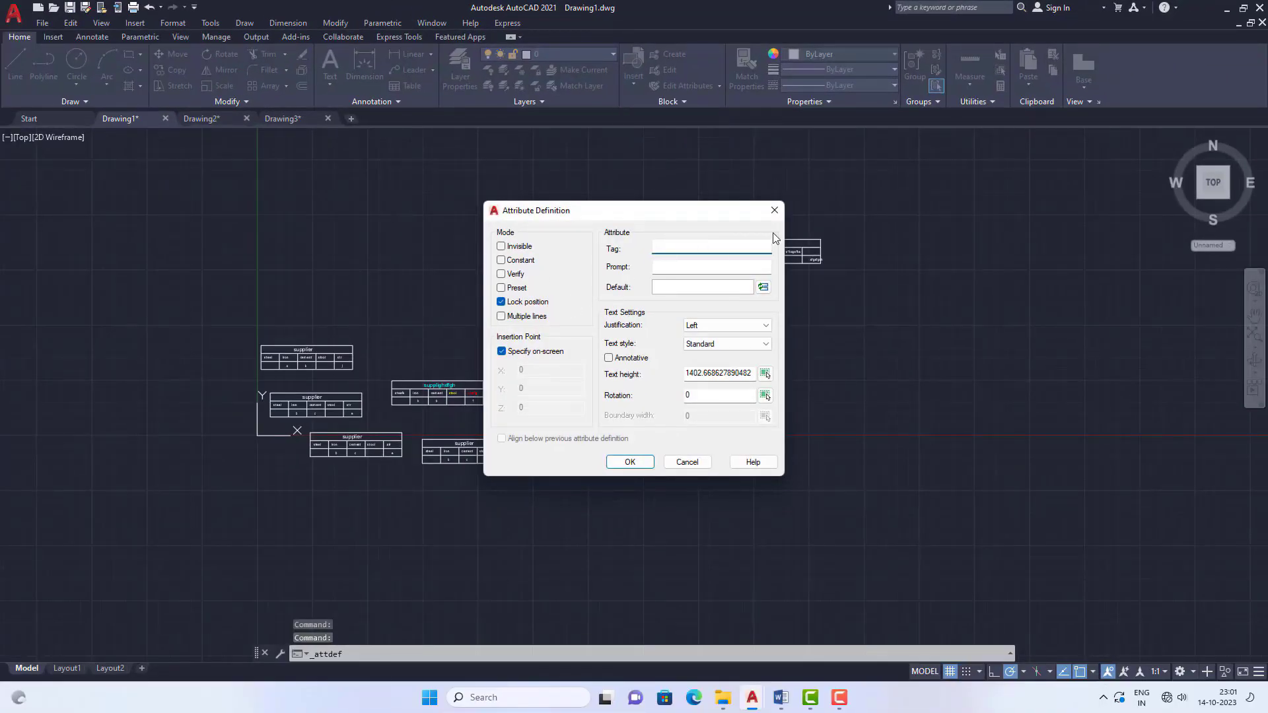
{"action": "left_click", "coordinate": [662, 268]}
{"action": "left_click", "coordinate": [658, 286]}
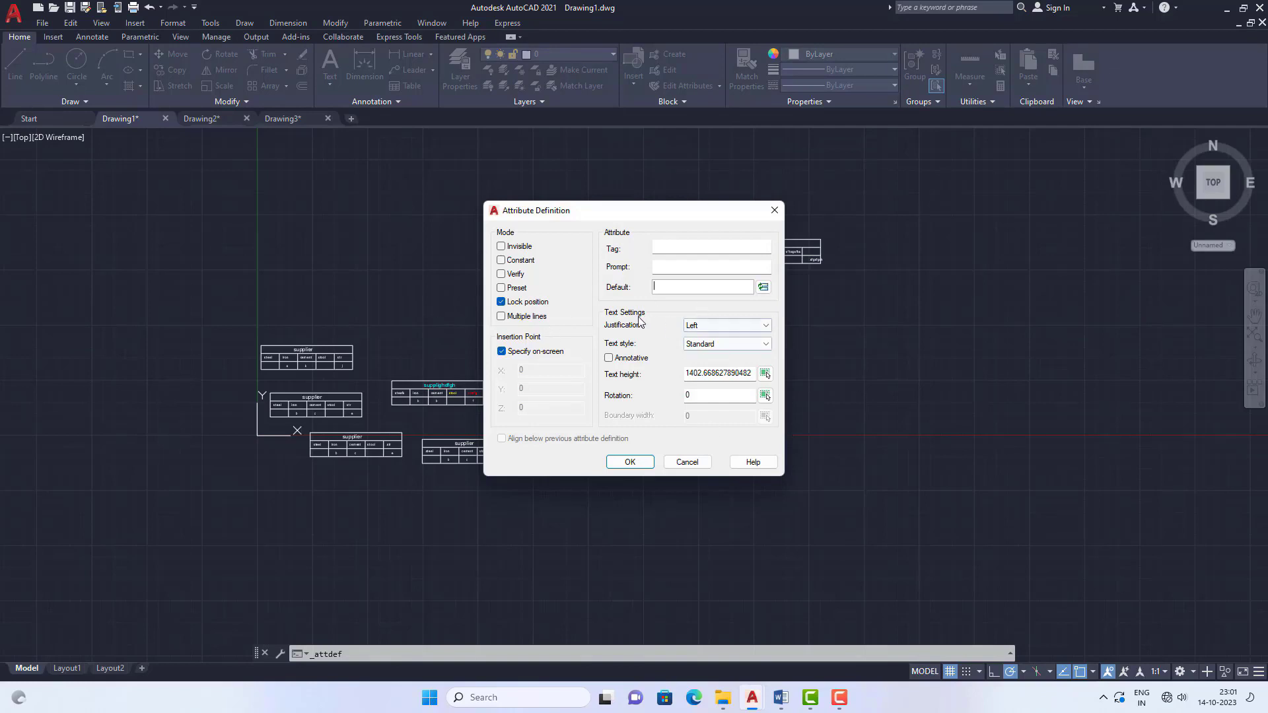
{"action": "left_click", "coordinate": [631, 462]}
{"action": "left_click", "coordinate": [672, 375]}
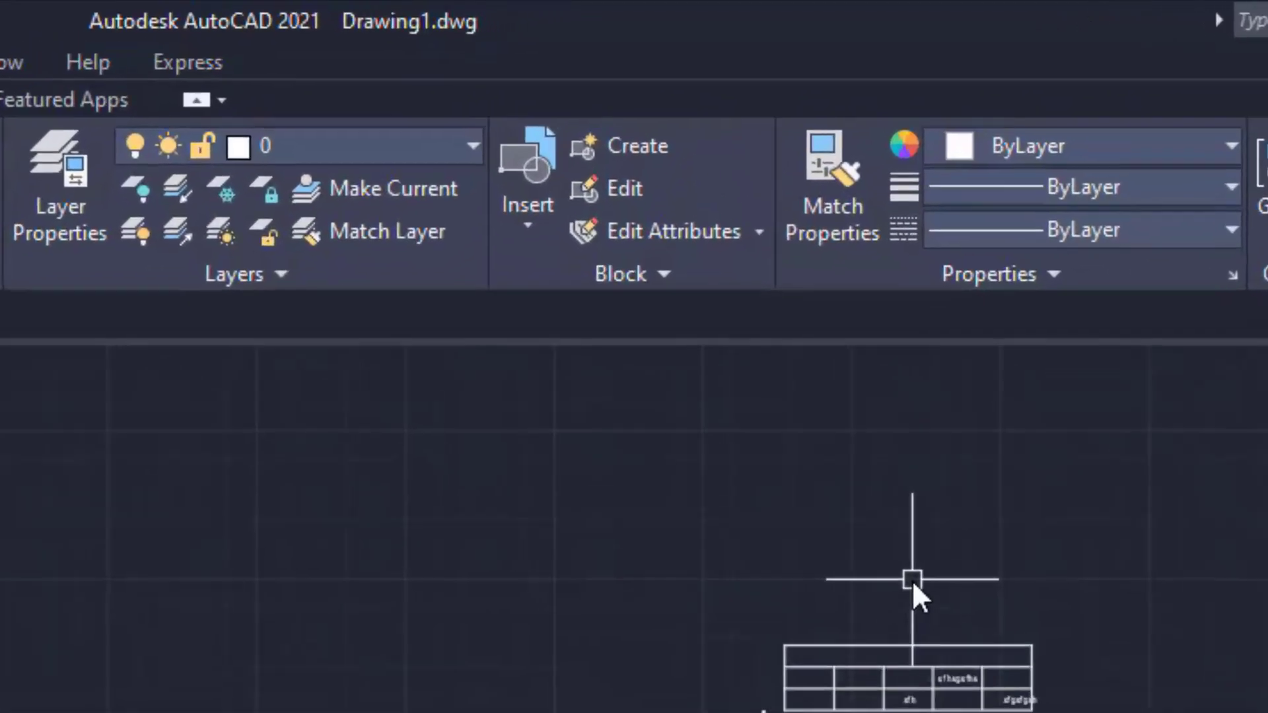
Examine the bom block's attributes in the Block Attribute Manager, highlight the SUPPLIER tag and close the manager without changes.
{"action": "left_click", "coordinate": [667, 277]}
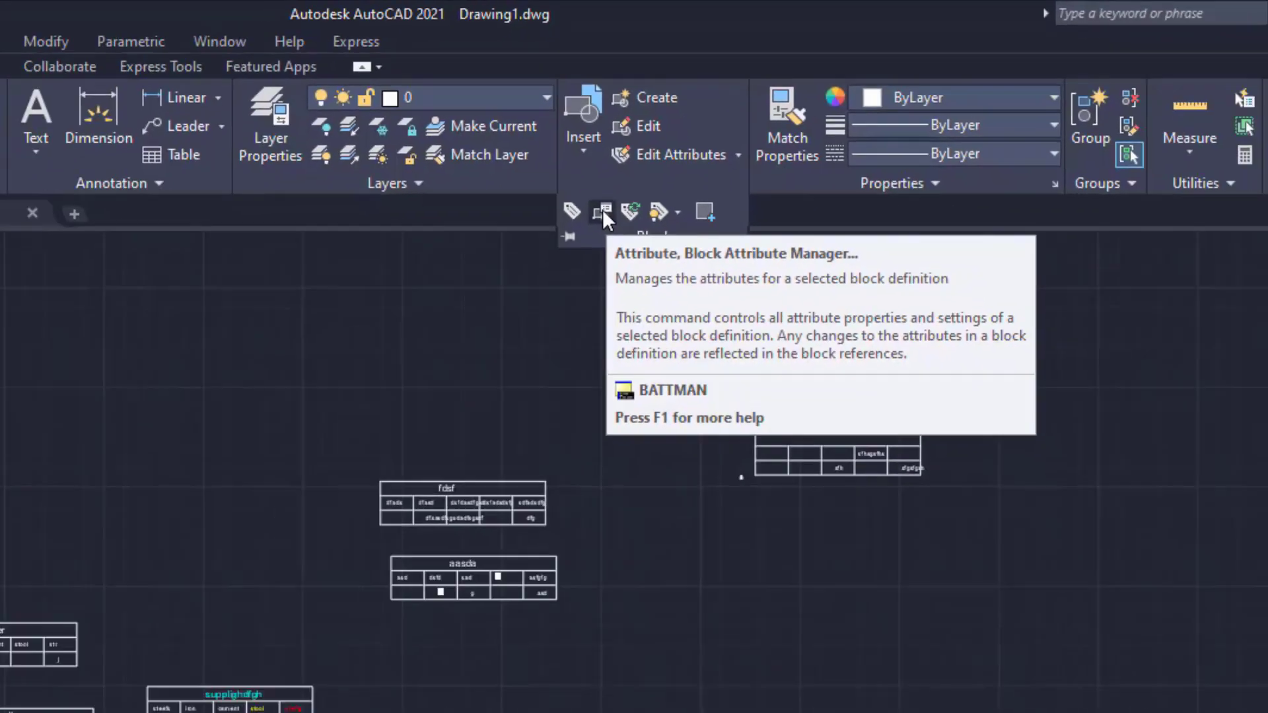
{"action": "left_click", "coordinate": [548, 333]}
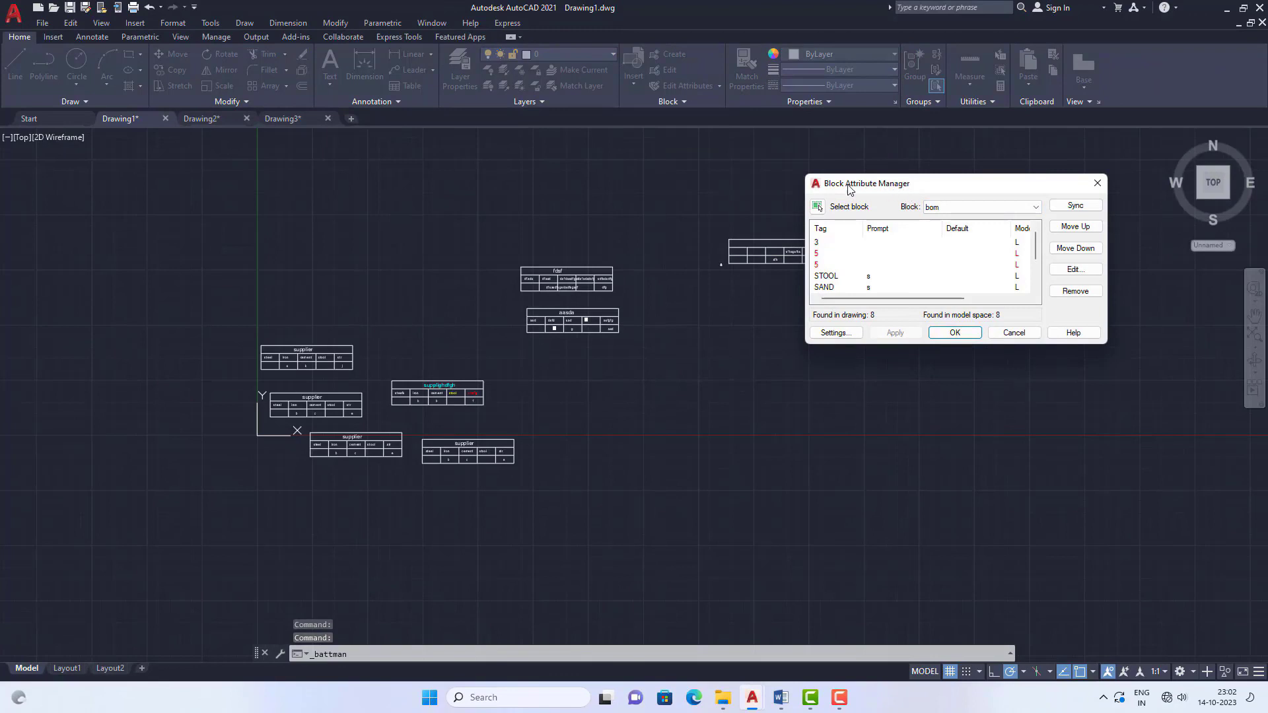
{"action": "scroll", "coordinate": [918, 264], "scroll_direction": "down", "scroll_amount": 2}
{"action": "left_click", "coordinate": [832, 276]}
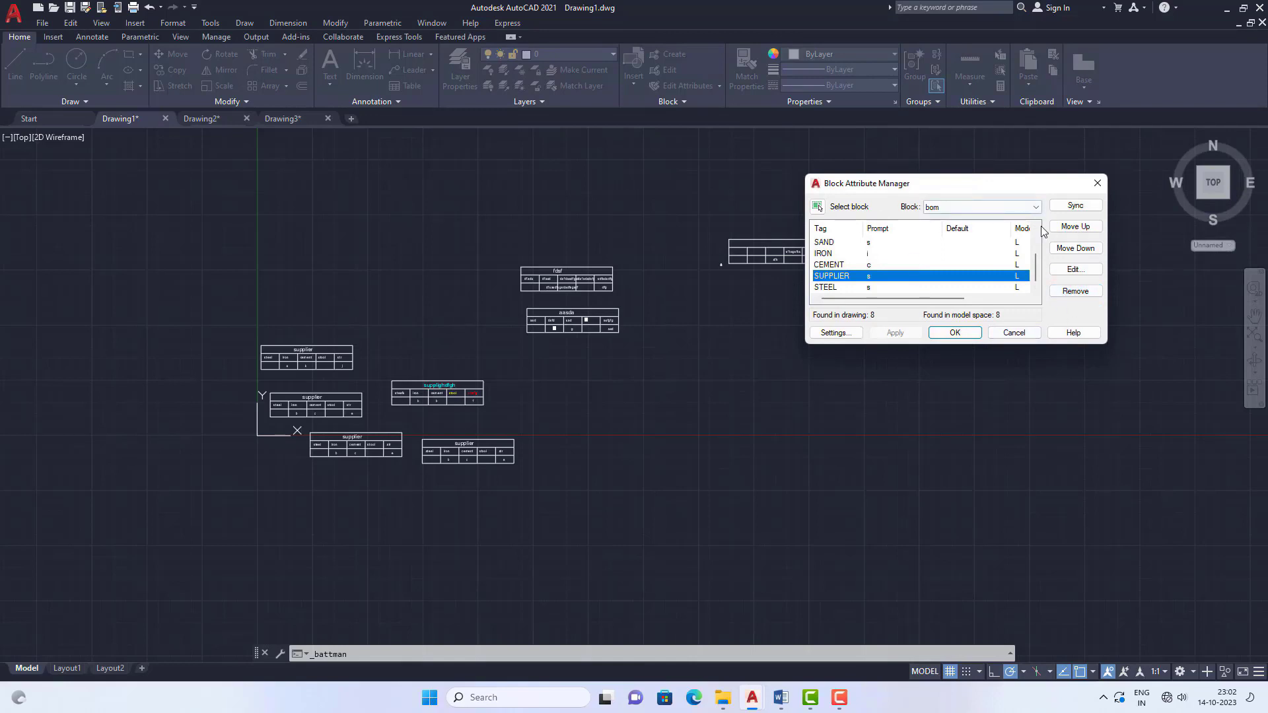
{"action": "left_click", "coordinate": [1098, 183]}
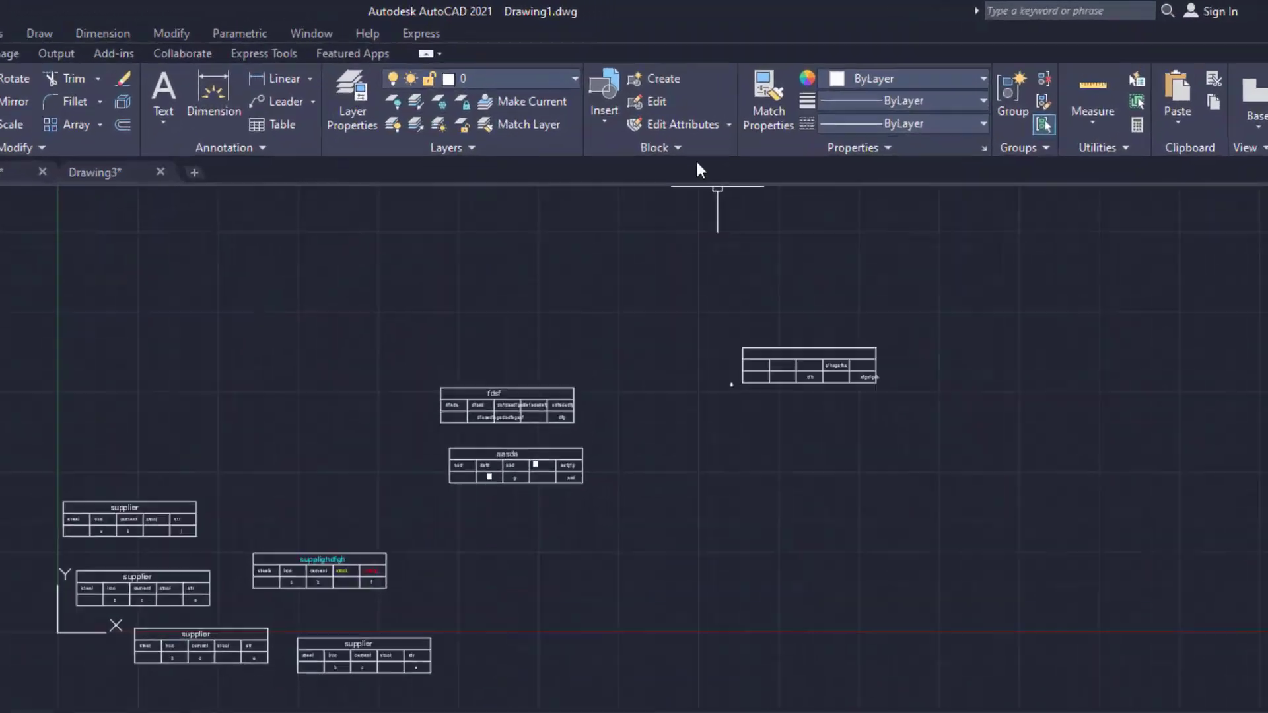
Hide all block attributes in Drawing1 so that only the table outlines are drawn.
{"action": "left_click", "coordinate": [678, 148]}
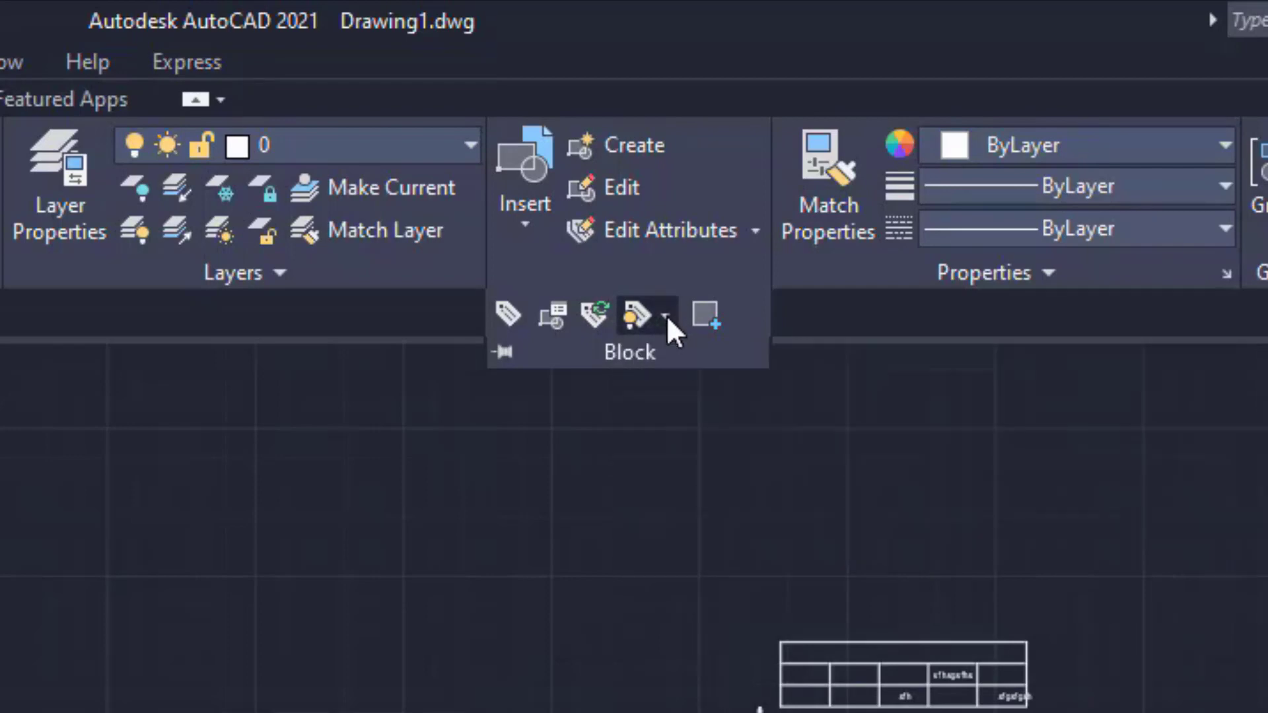
{"action": "left_click", "coordinate": [666, 318]}
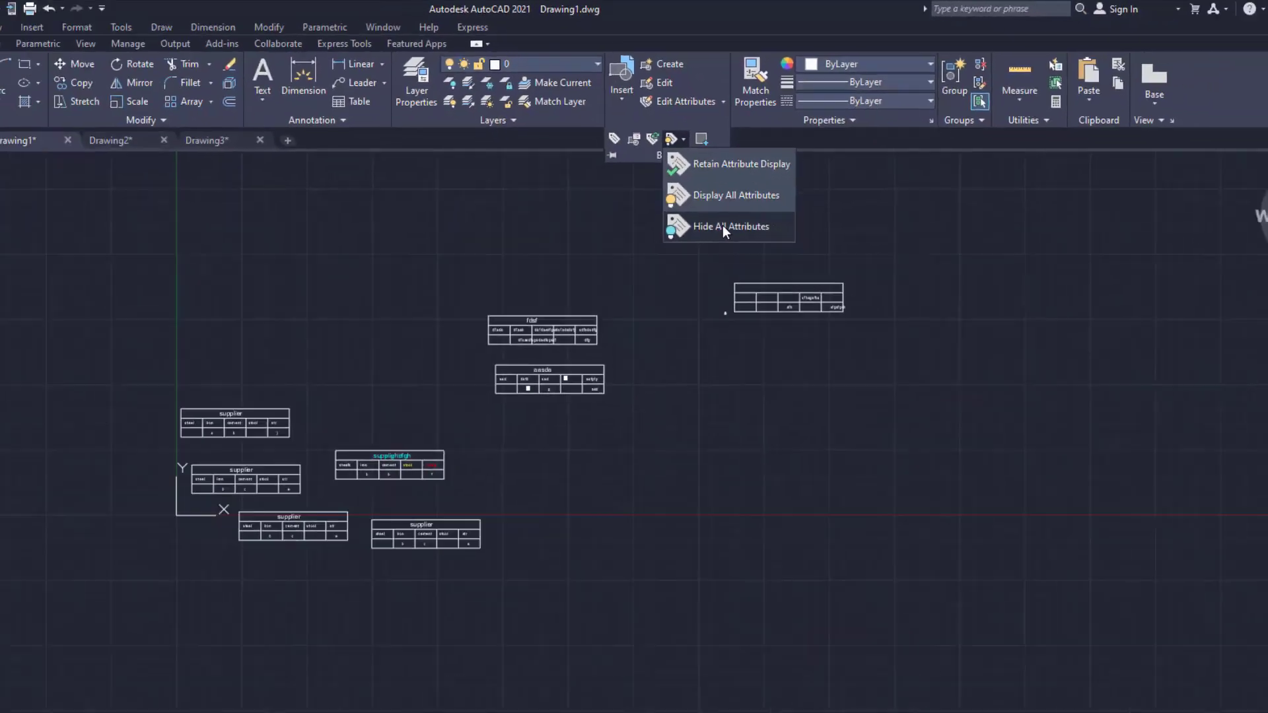
{"action": "left_click", "coordinate": [745, 469]}
{"action": "scroll", "coordinate": [509, 326], "scroll_direction": "down", "scroll_amount": 2}
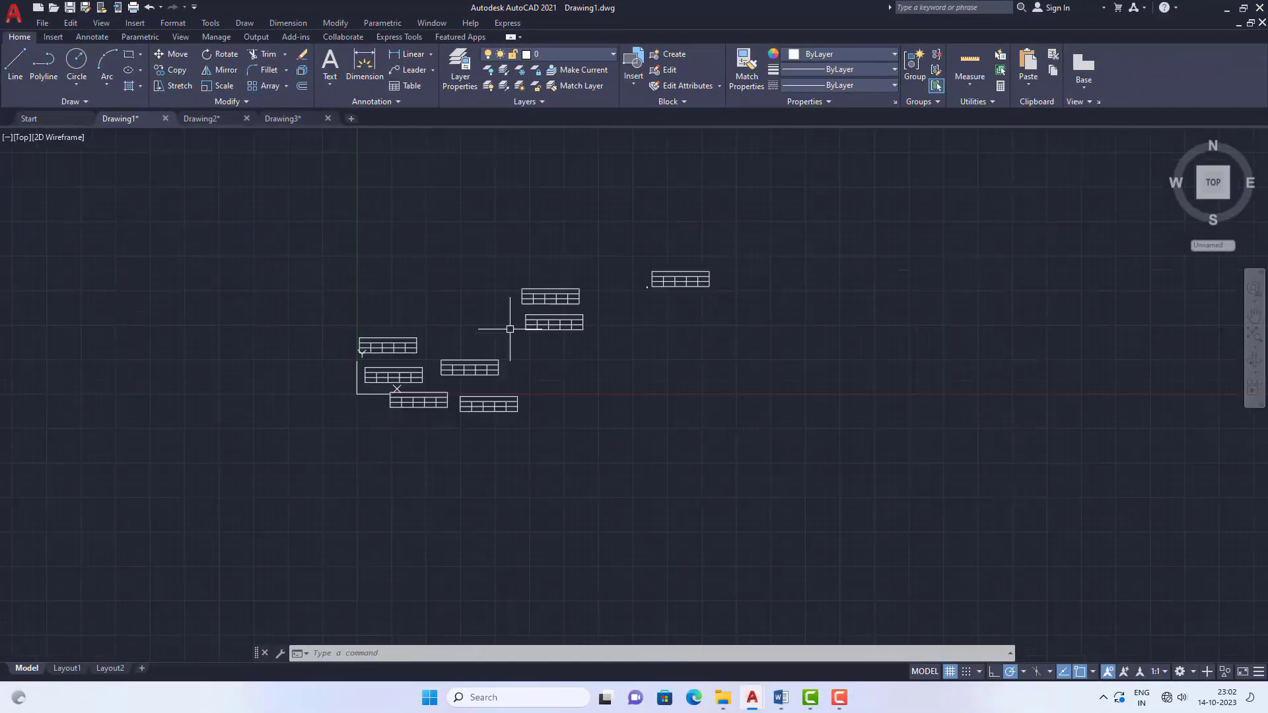
{"action": "scroll", "coordinate": [561, 377], "scroll_direction": "up", "scroll_amount": 8}
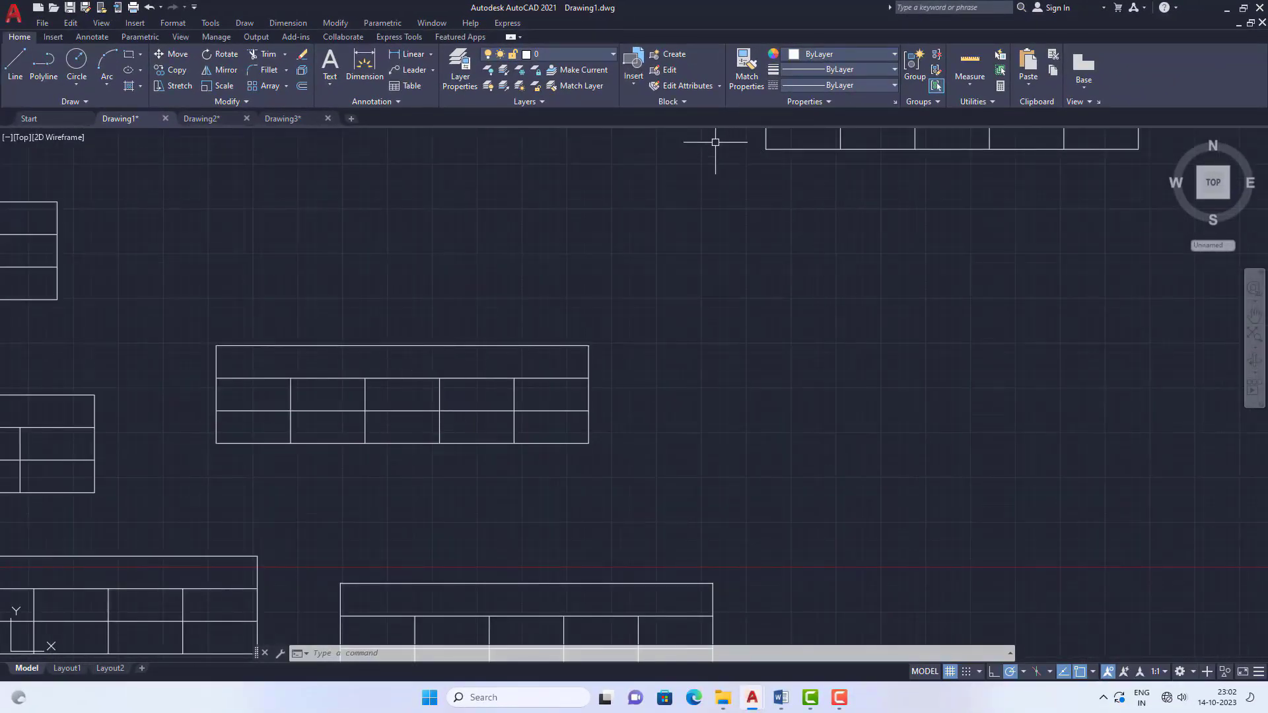
Display all block attributes in the tables of Drawing1.
{"action": "left_click", "coordinate": [684, 102]}
{"action": "left_click", "coordinate": [686, 118]}
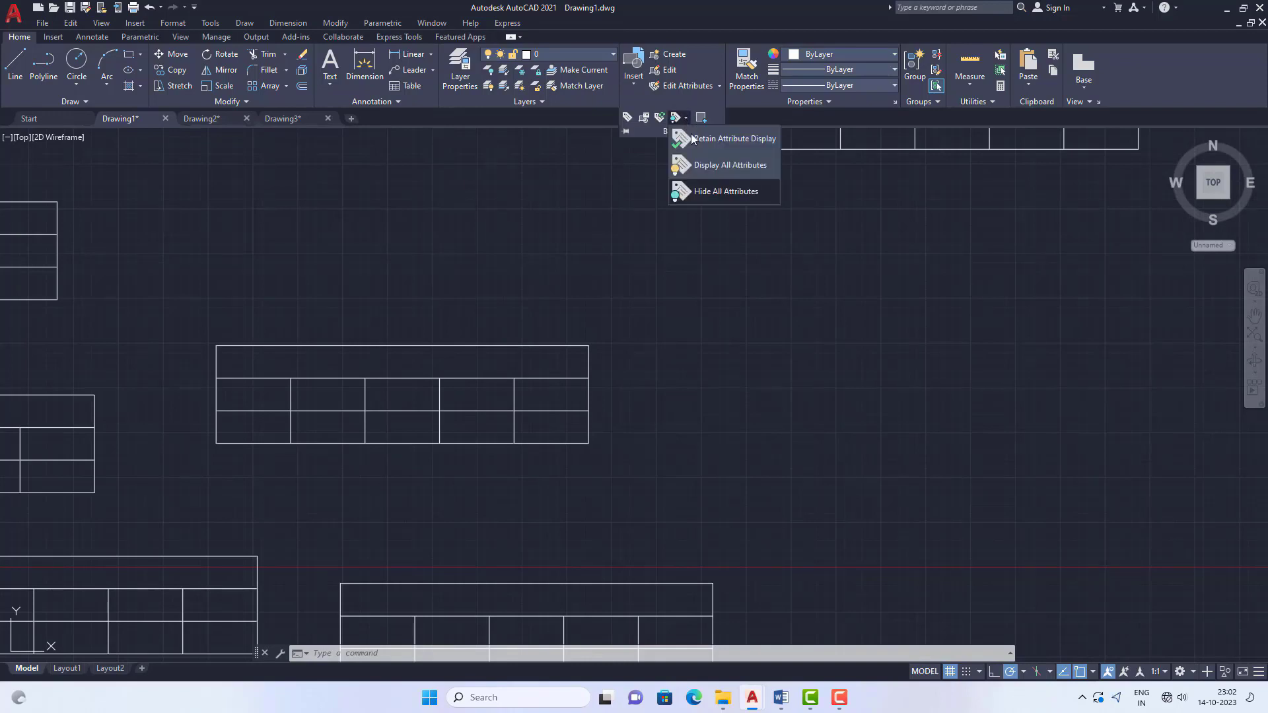
{"action": "left_click", "coordinate": [727, 165]}
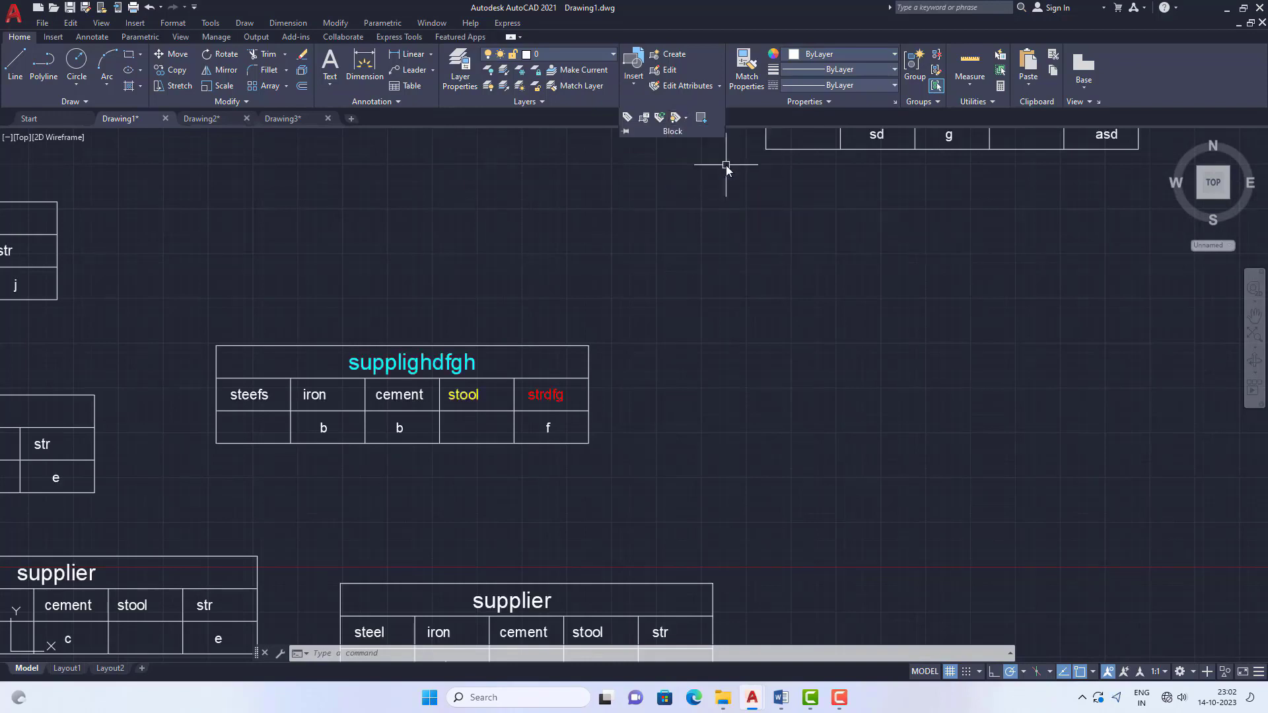
{"action": "scroll", "coordinate": [589, 303], "scroll_direction": "down", "scroll_amount": 3}
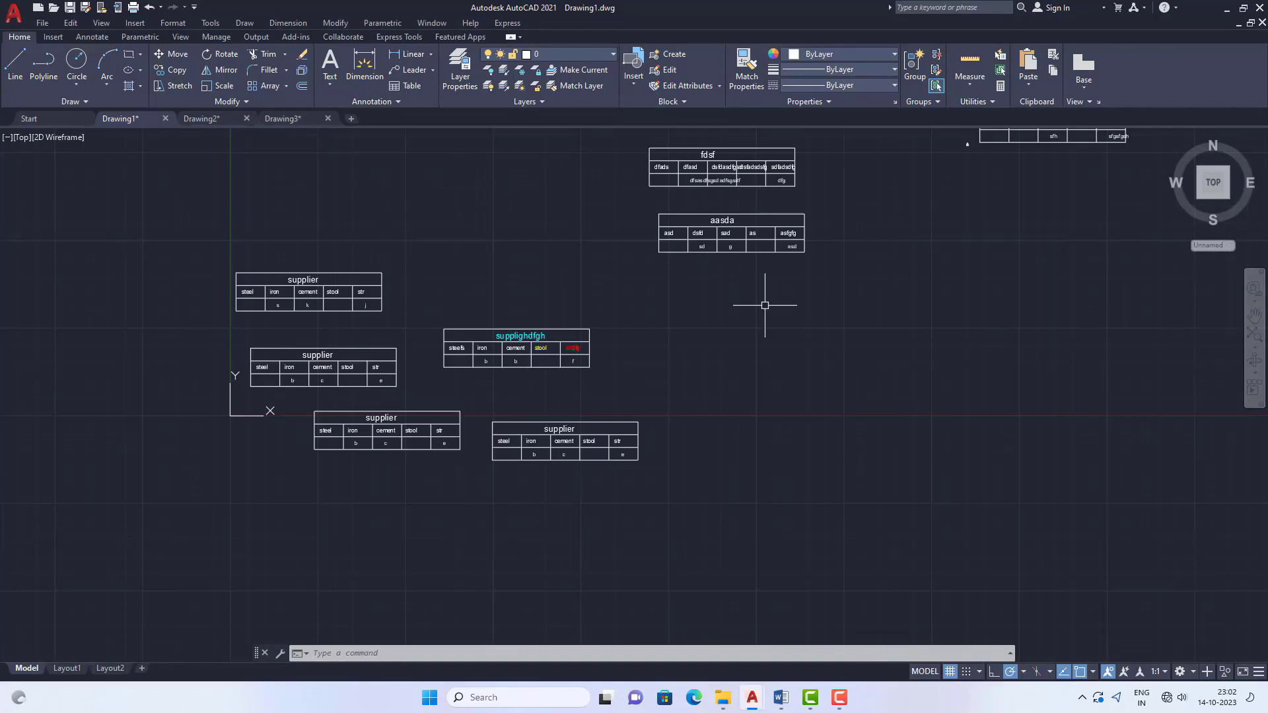
{"action": "left_click", "coordinate": [684, 102]}
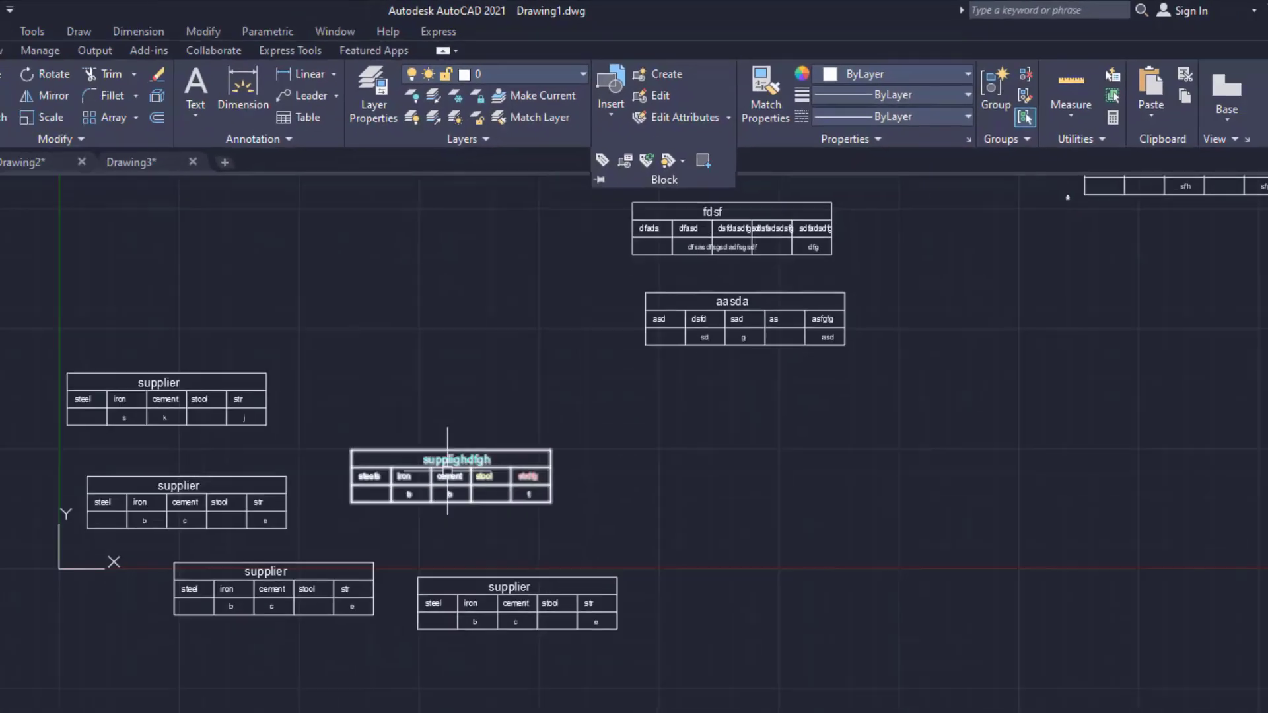
{"action": "scroll", "coordinate": [712, 345], "scroll_direction": "up", "scroll_amount": 4}
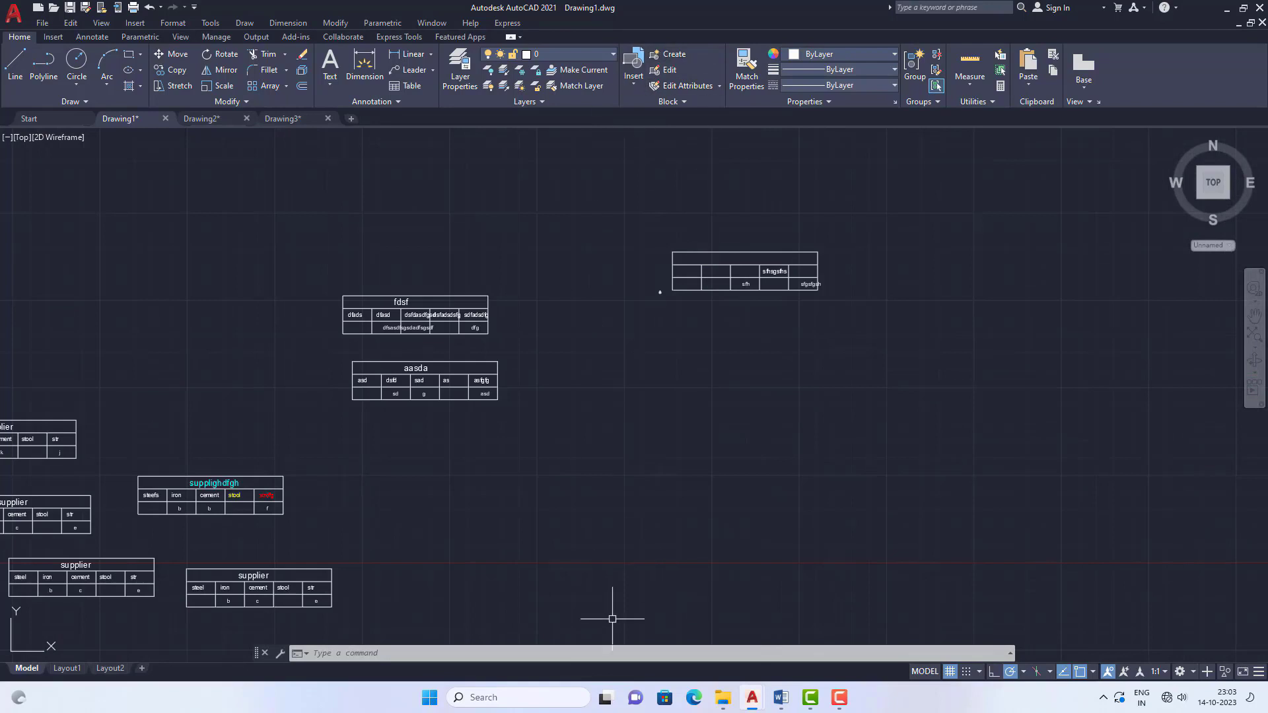
{"action": "scroll", "coordinate": [396, 383], "scroll_direction": "down", "scroll_amount": 2}
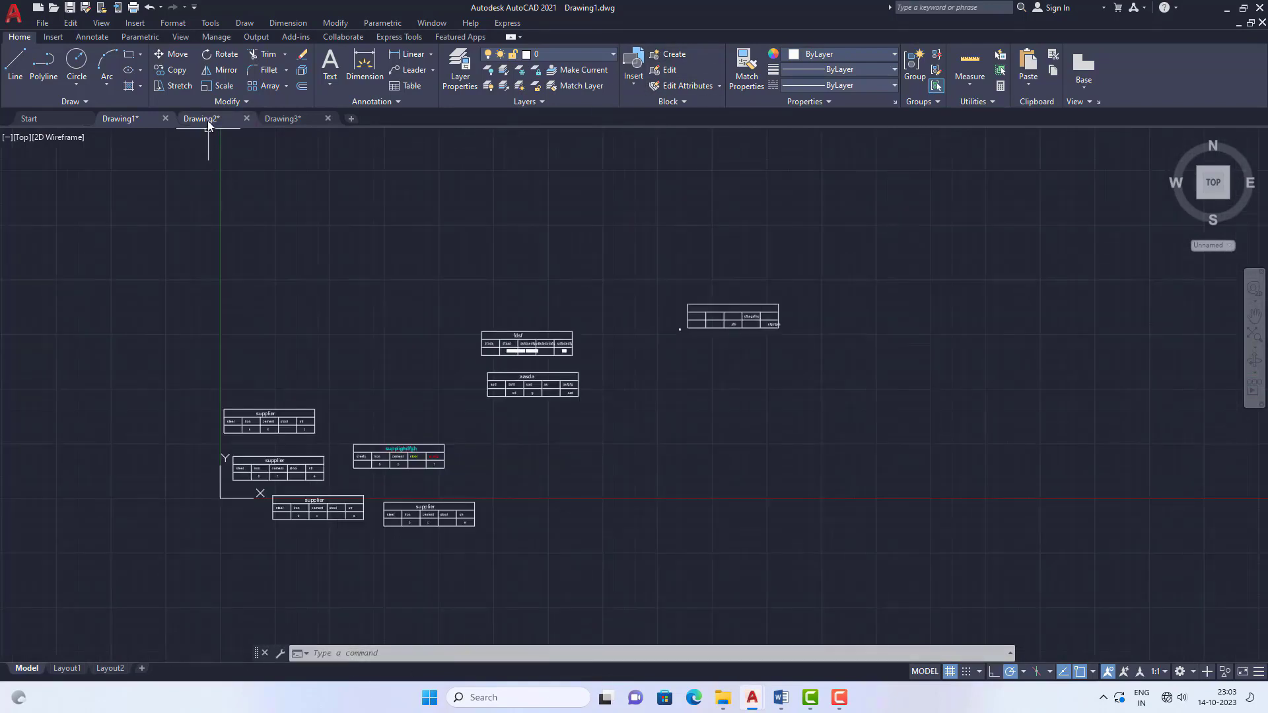
In Drawing2, draw several separate and overlapping rectangles and circles beside the three tower figures, ending with a circle over a wide rectangle.
{"action": "left_click", "coordinate": [208, 120]}
{"action": "scroll", "coordinate": [463, 278], "scroll_direction": "down", "scroll_amount": 4}
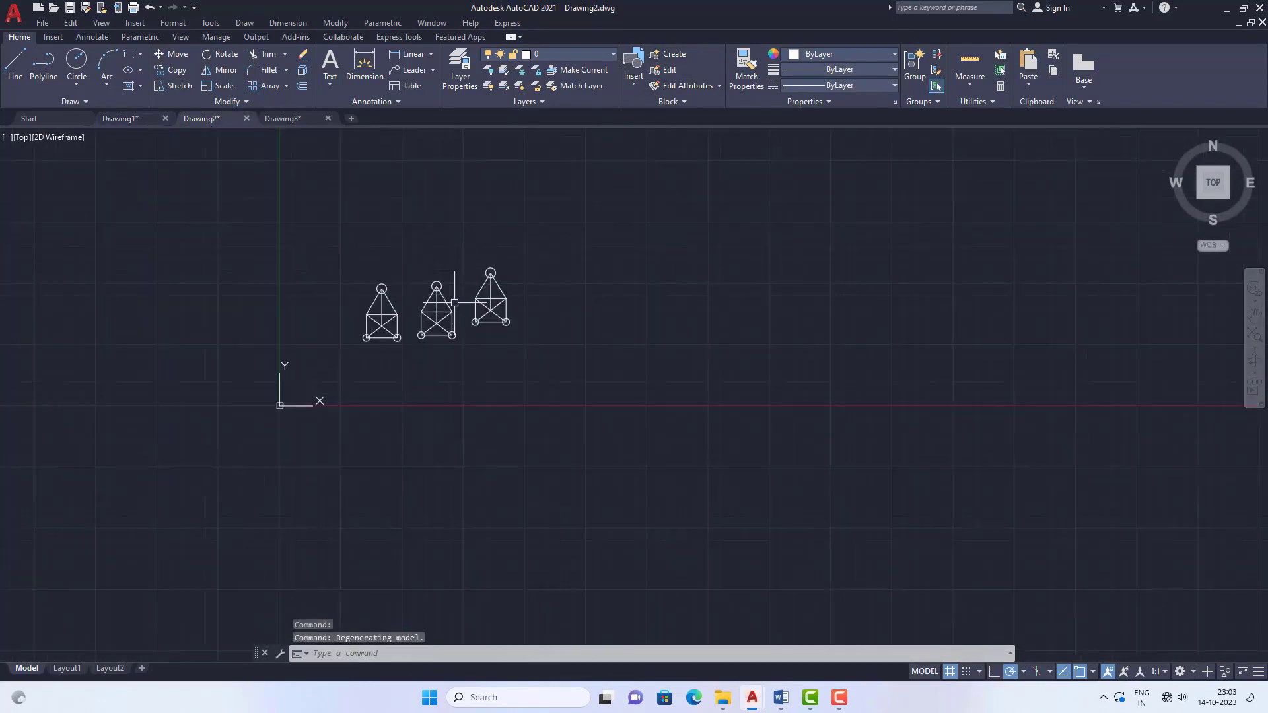
{"action": "scroll", "coordinate": [455, 301], "scroll_direction": "up", "scroll_amount": 4}
{"action": "scroll", "coordinate": [453, 288], "scroll_direction": "down", "scroll_amount": 2}
{"action": "middle_click_drag", "start_coordinate": [569, 250], "coordinate": [326, 294]}
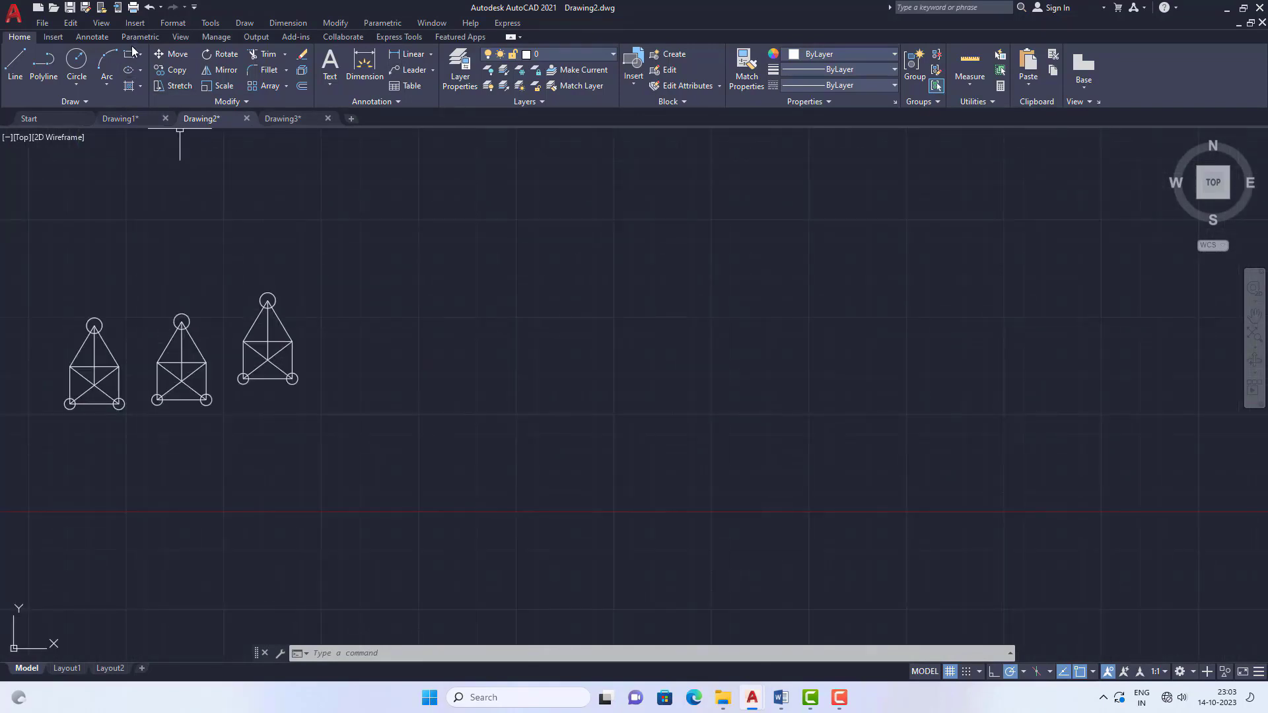
{"action": "left_click", "coordinate": [130, 53]}
{"action": "left_click", "coordinate": [348, 211]}
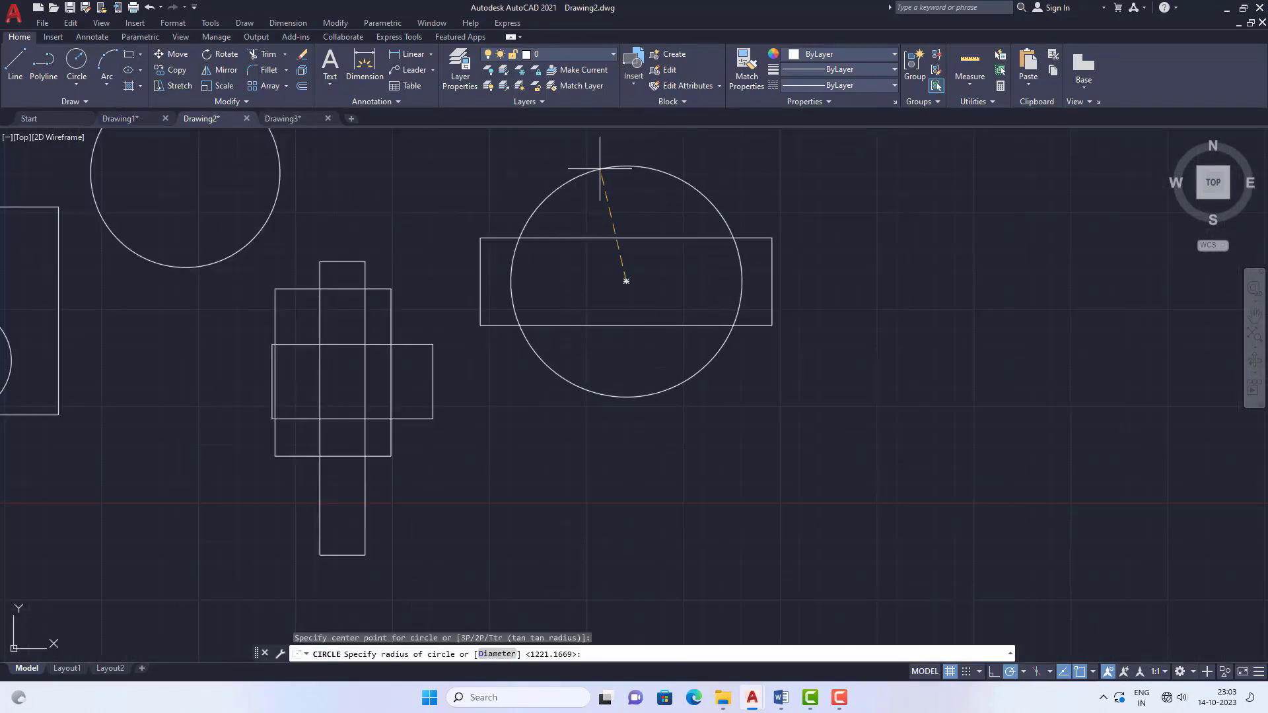
{"action": "left_click", "coordinate": [599, 168]}
{"action": "scroll", "coordinate": [578, 373], "scroll_direction": "down", "scroll_amount": 6}
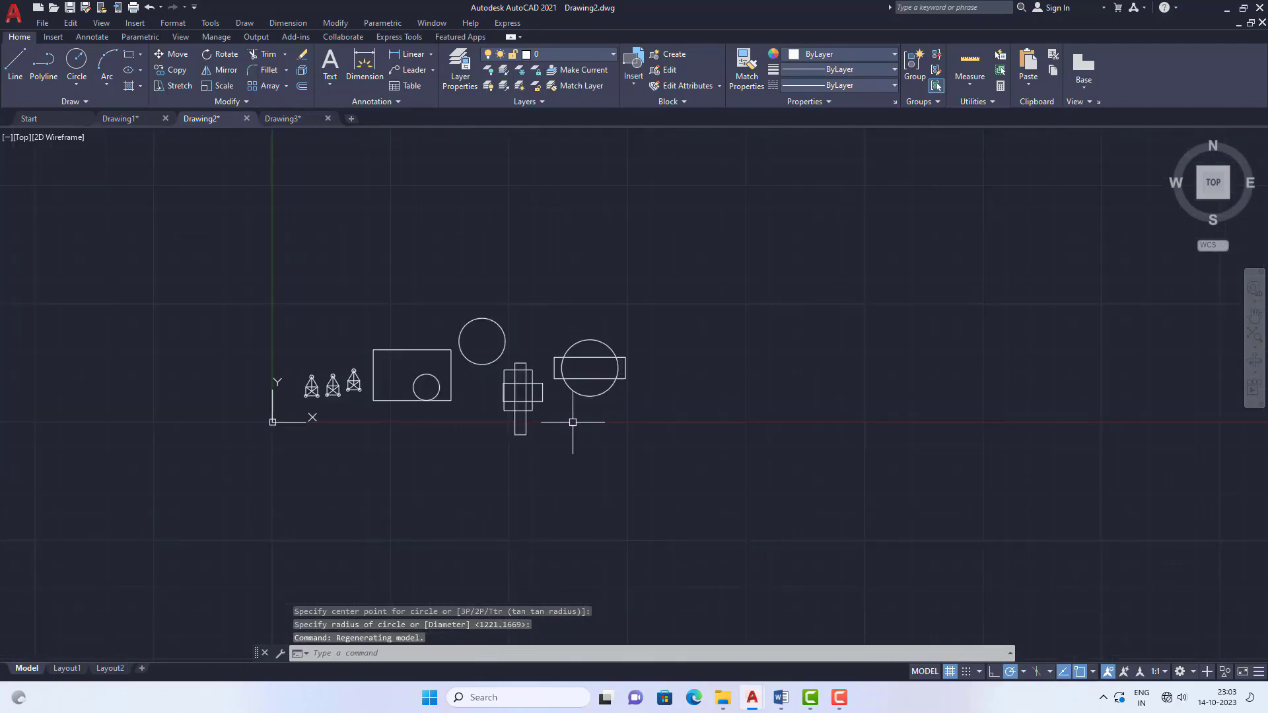
{"action": "scroll", "coordinate": [548, 403], "scroll_direction": "up", "scroll_amount": 4}
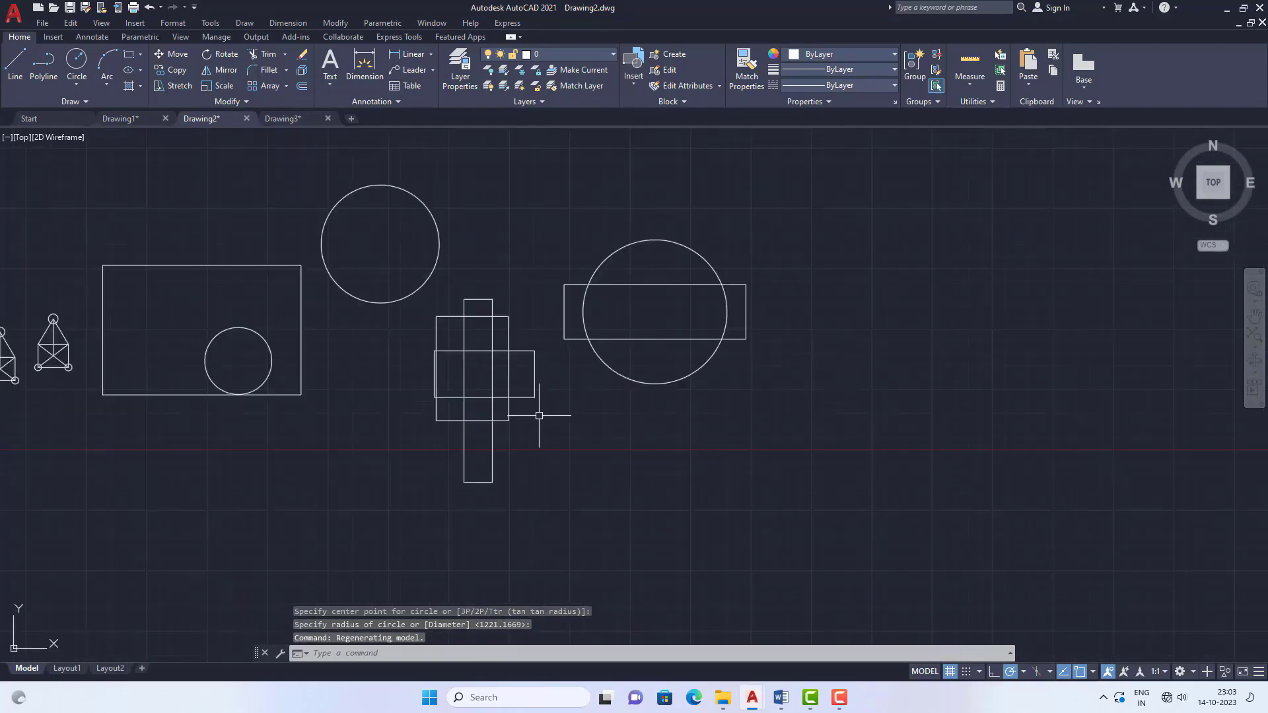
Start the Group command in Drawing2.
{"action": "left_click", "coordinate": [359, 654]}
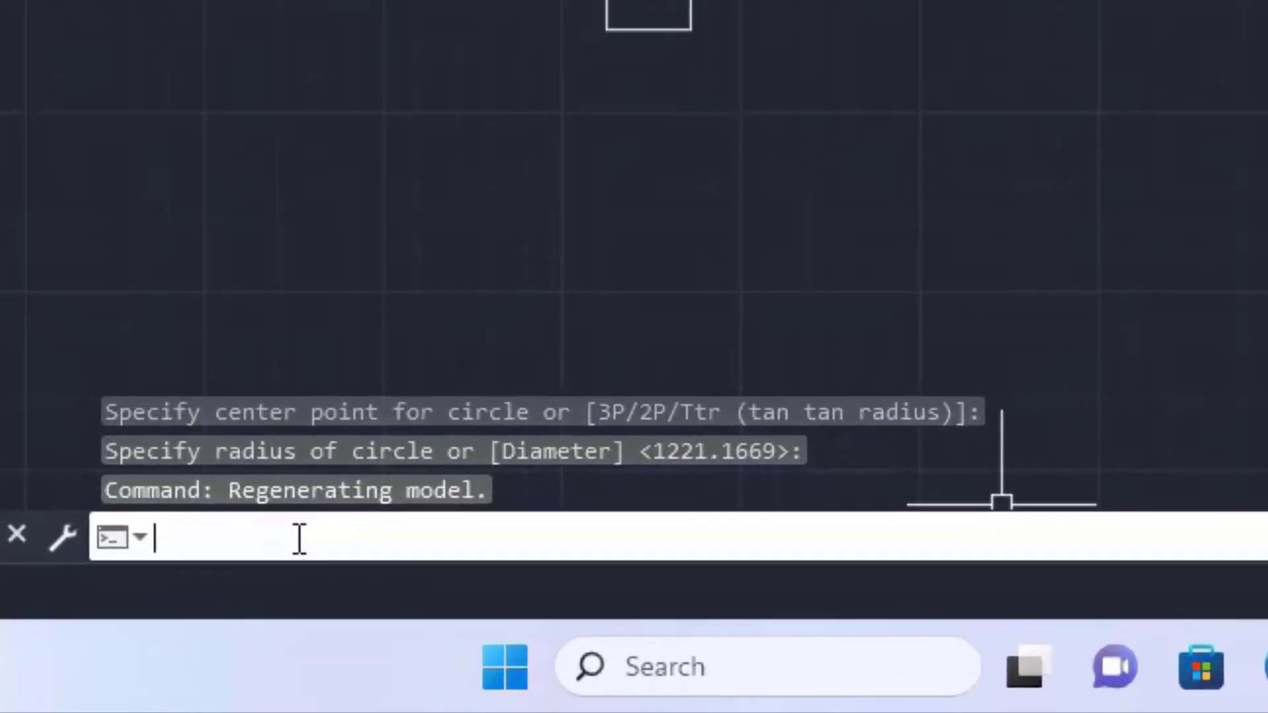
{"action": "type", "text": "G"}
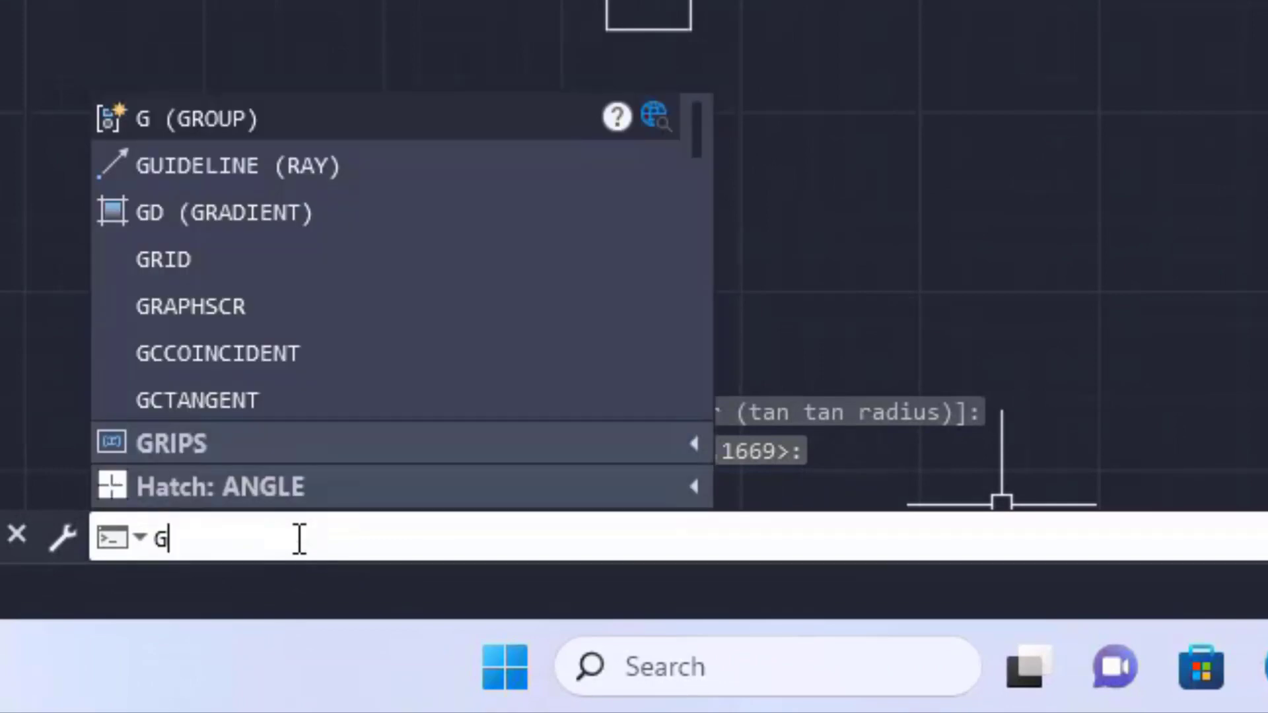
{"action": "key", "text": "Return"}
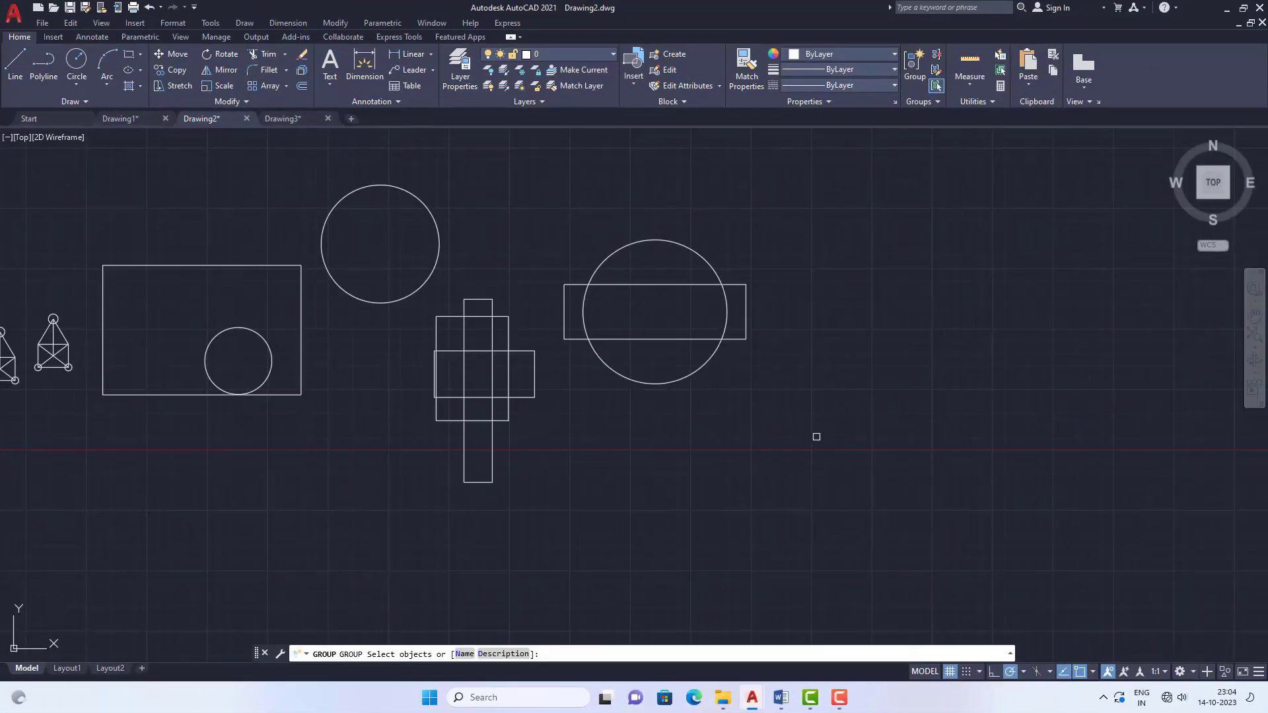
Switch to the LAYERS COMMANDS document in Word, read the GROUPS section on its commands and purpose, and return to AutoCAD.
{"action": "left_click", "coordinate": [781, 698]}
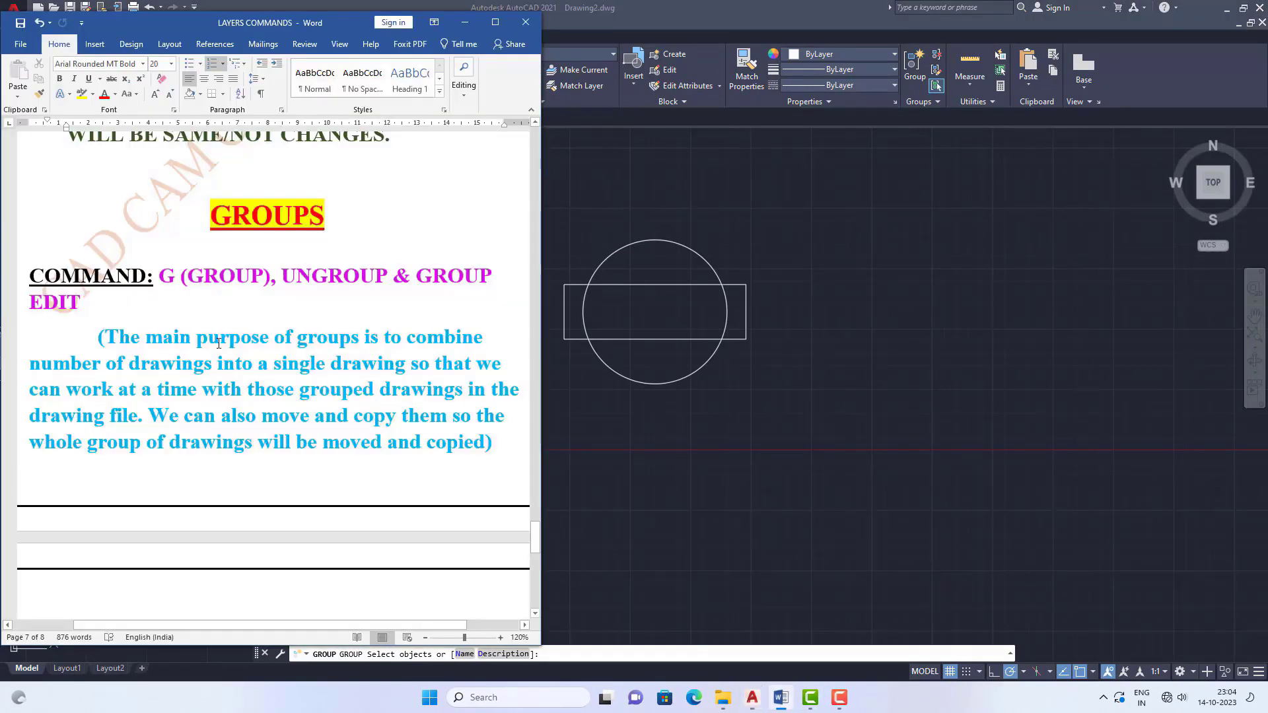
{"action": "scroll", "coordinate": [218, 343], "scroll_direction": "down", "scroll_amount": 1}
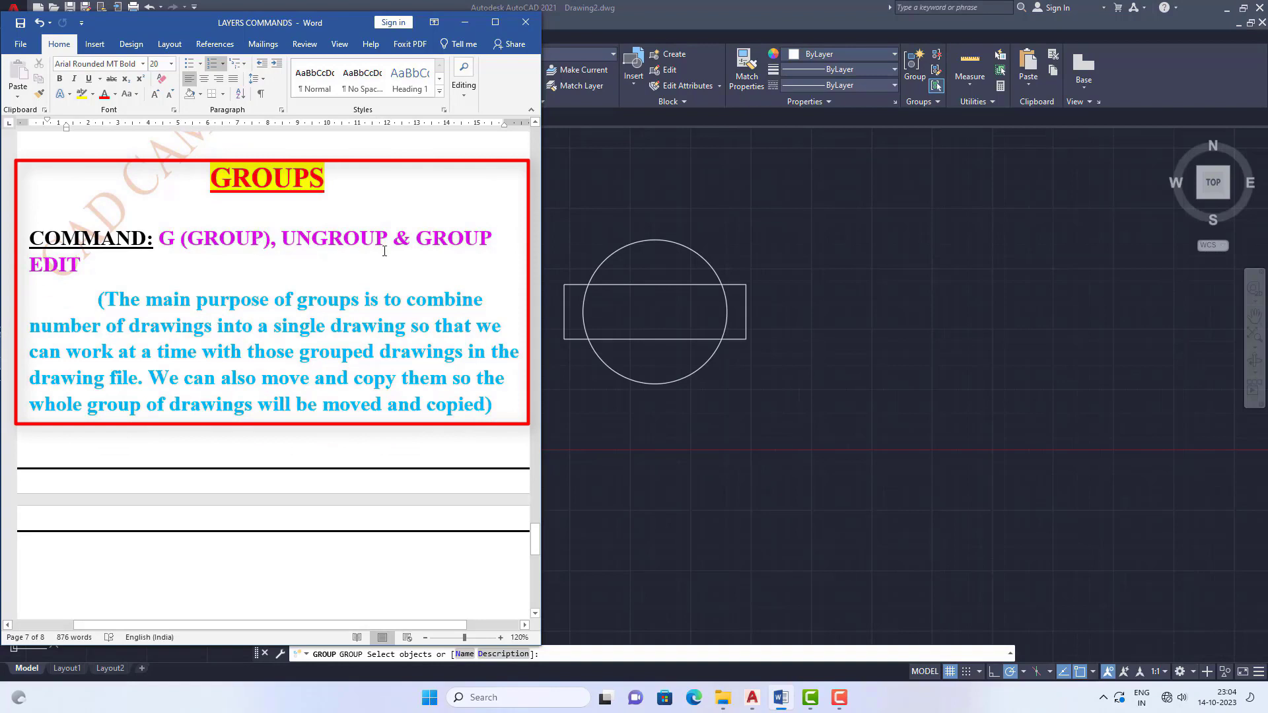
{"action": "scroll", "coordinate": [243, 304], "scroll_direction": "down", "scroll_amount": 1}
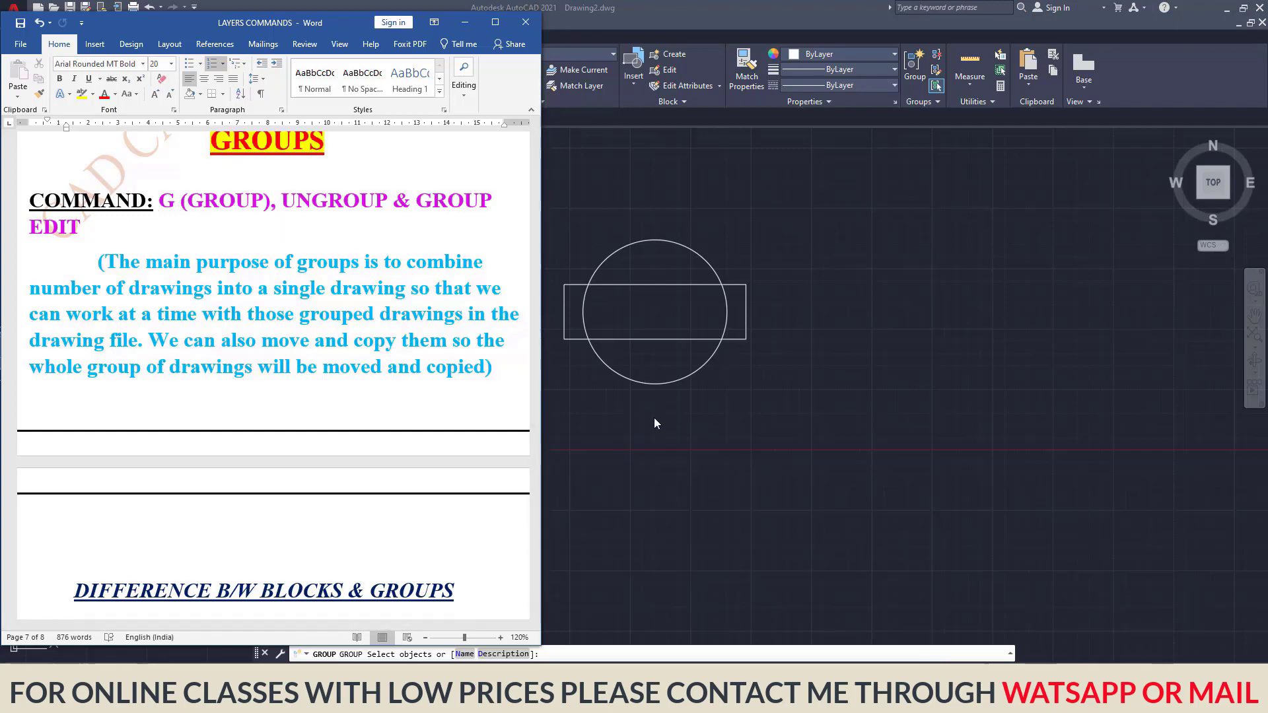
{"action": "left_click", "coordinate": [649, 473]}
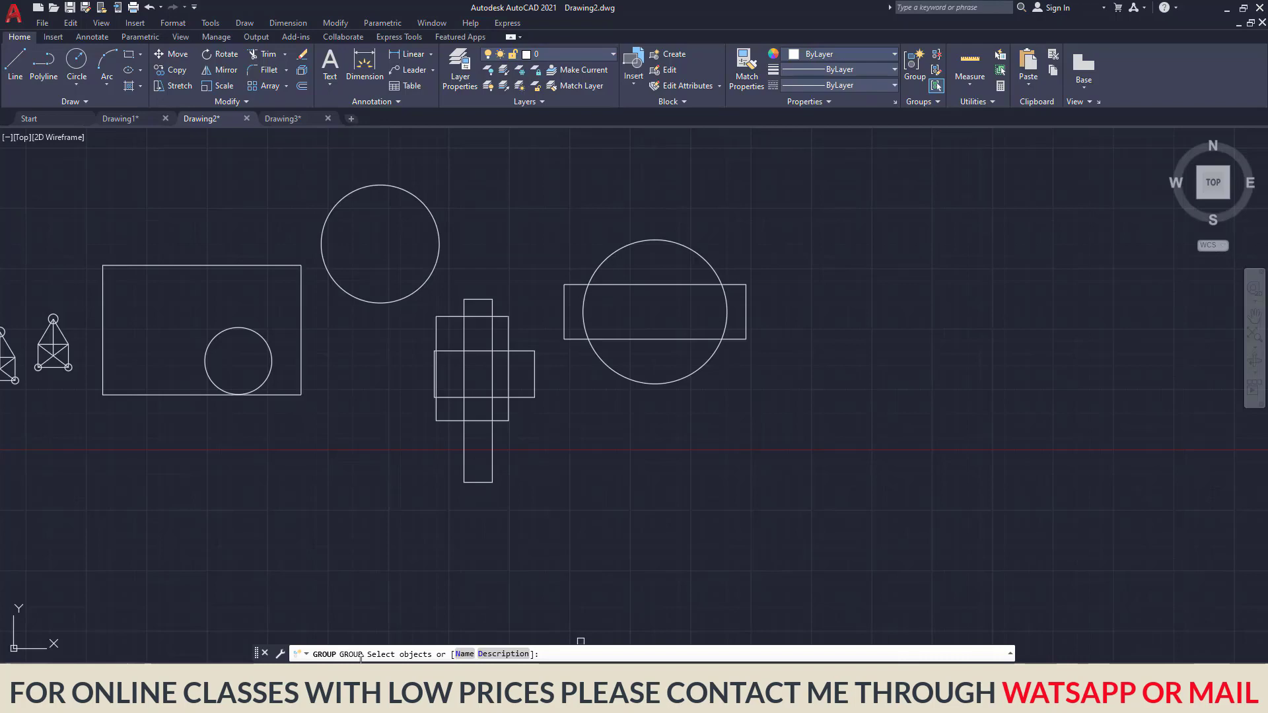
Group all the figures in the drawing, from the three towers to the circle over the wide rectangle, into one unnamed group.
{"action": "scroll", "coordinate": [548, 370], "scroll_direction": "down", "scroll_amount": 5}
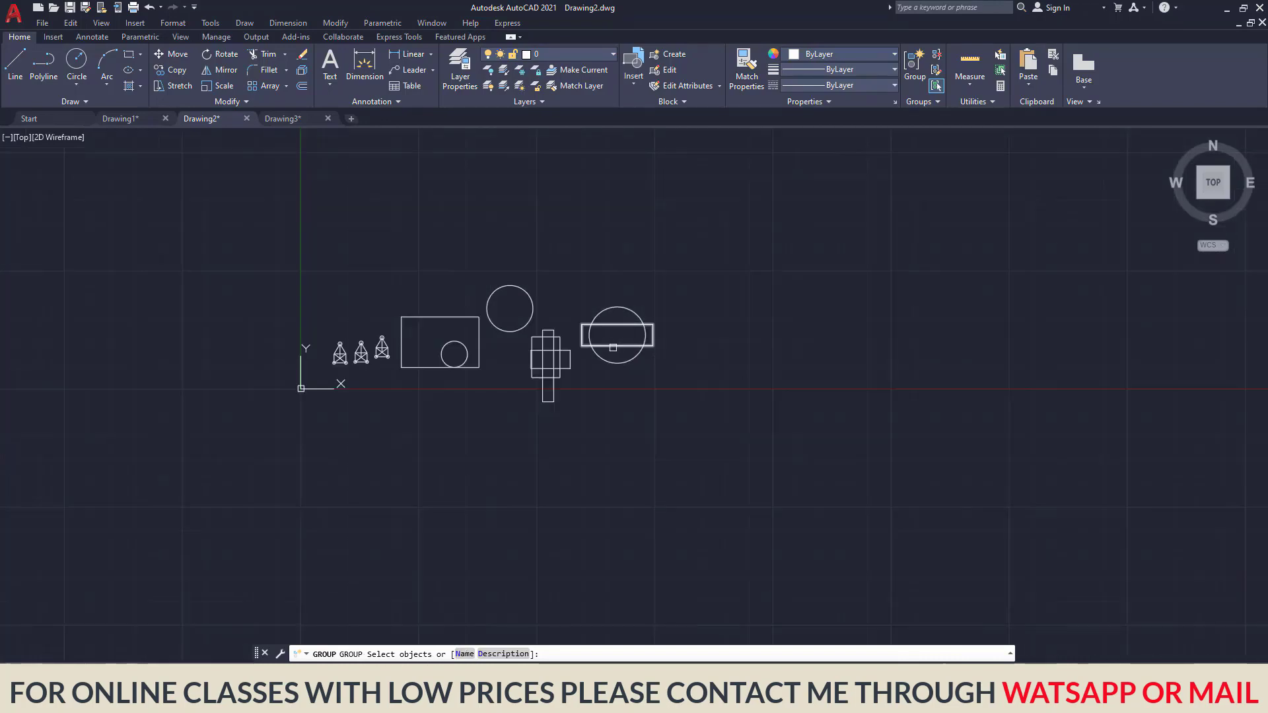
{"action": "scroll", "coordinate": [387, 337], "scroll_direction": "up", "scroll_amount": 5}
{"action": "scroll", "coordinate": [291, 363], "scroll_direction": "up", "scroll_amount": 5}
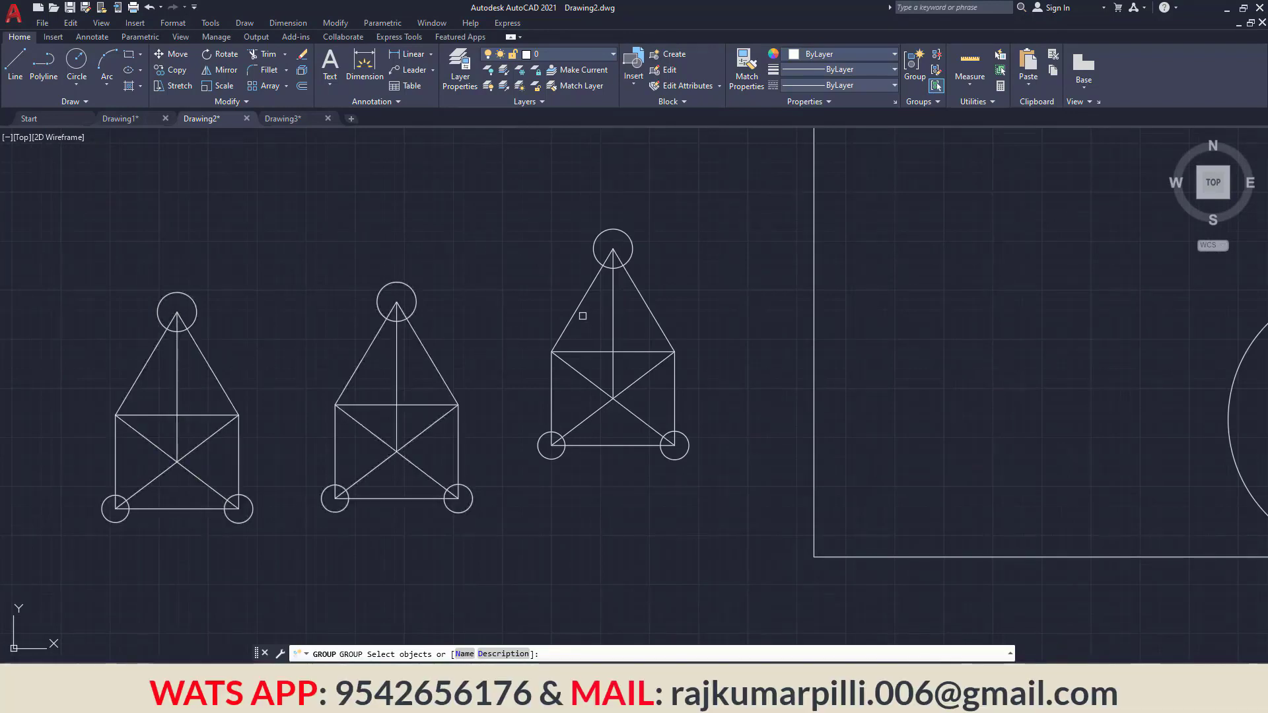
{"action": "scroll", "coordinate": [241, 363], "scroll_direction": "down", "scroll_amount": 3}
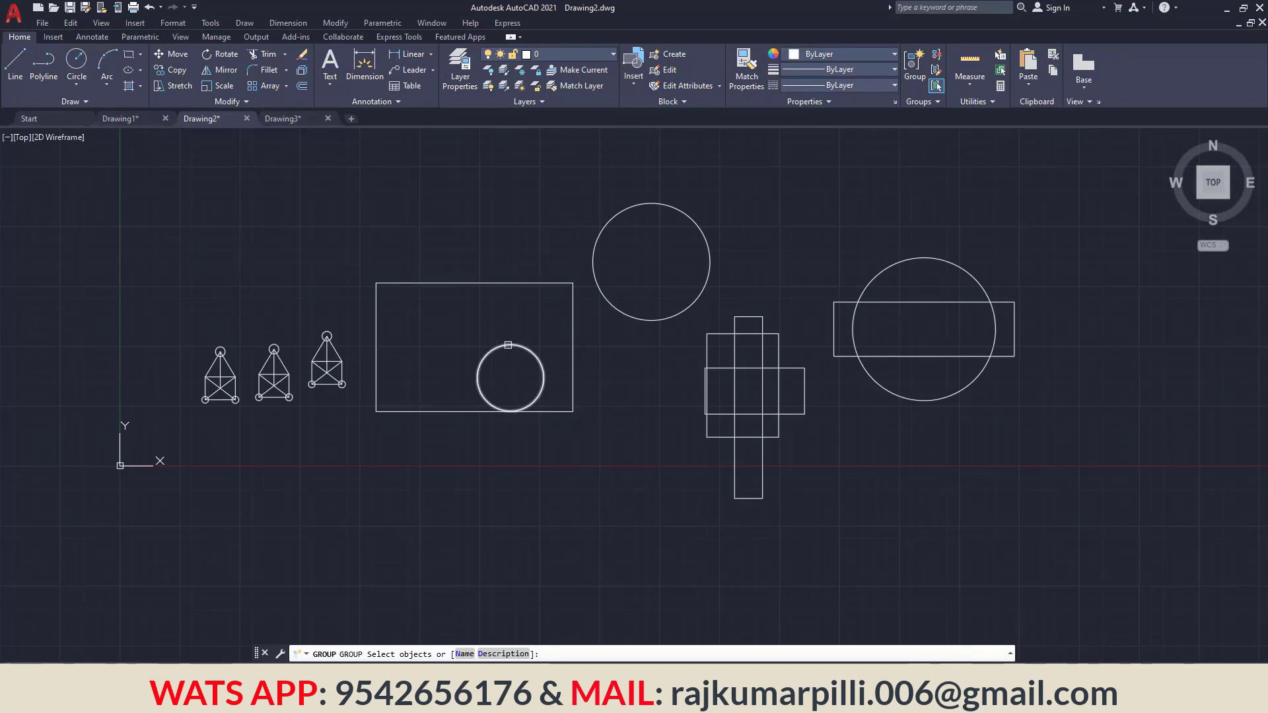
{"action": "scroll", "coordinate": [308, 340], "scroll_direction": "down", "scroll_amount": 2}
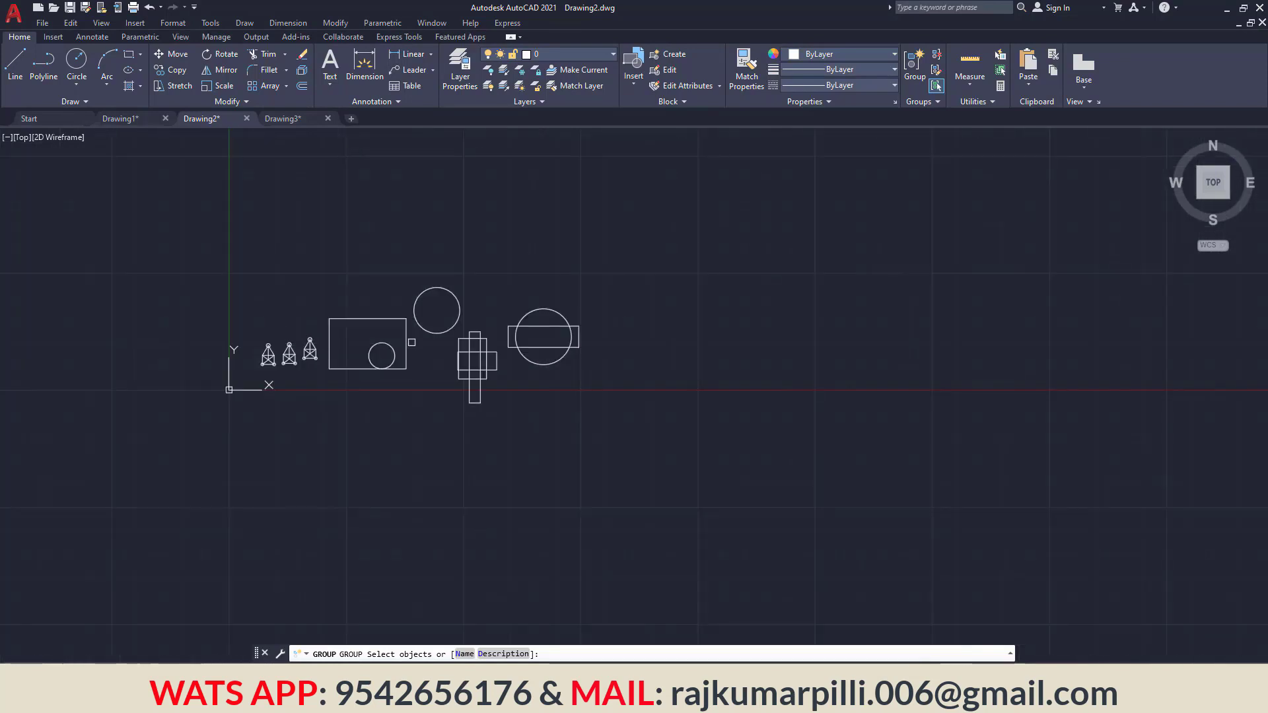
{"action": "scroll", "coordinate": [675, 347], "scroll_direction": "up", "scroll_amount": 2}
{"action": "scroll", "coordinate": [390, 355], "scroll_direction": "down", "scroll_amount": 4}
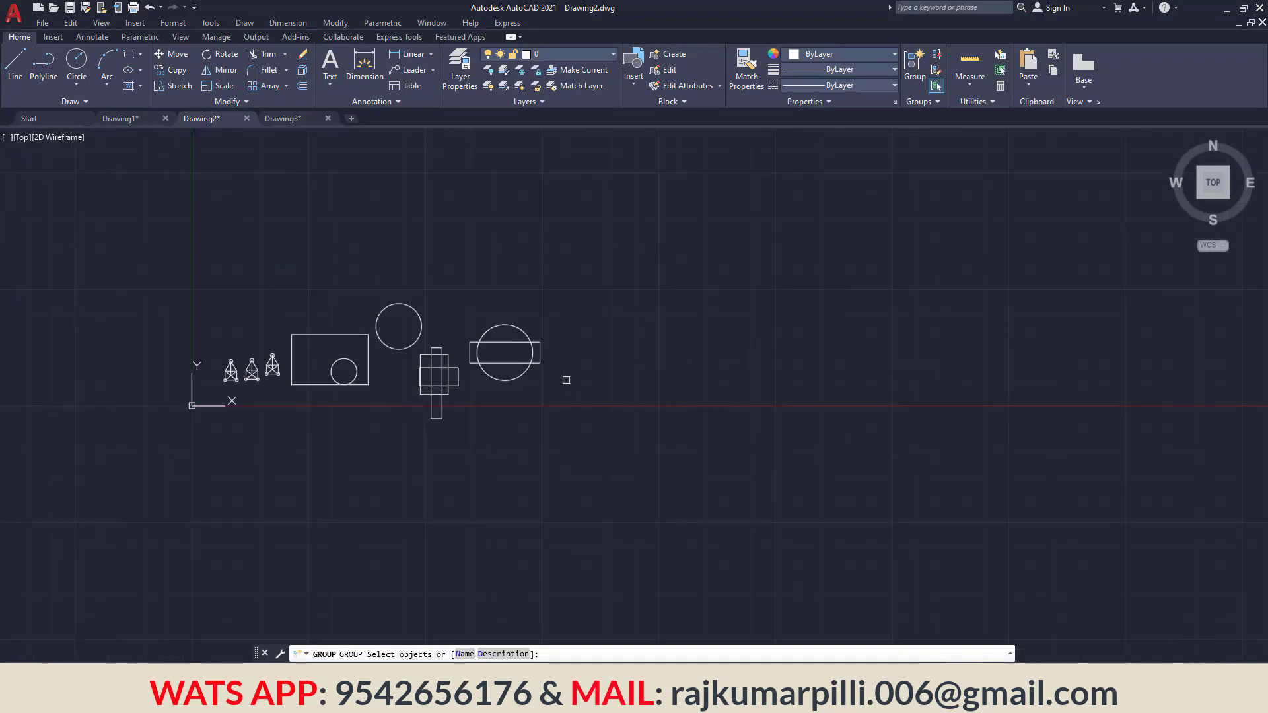
{"action": "scroll", "coordinate": [337, 375], "scroll_direction": "up", "scroll_amount": 2}
{"action": "scroll", "coordinate": [472, 386], "scroll_direction": "up", "scroll_amount": 2}
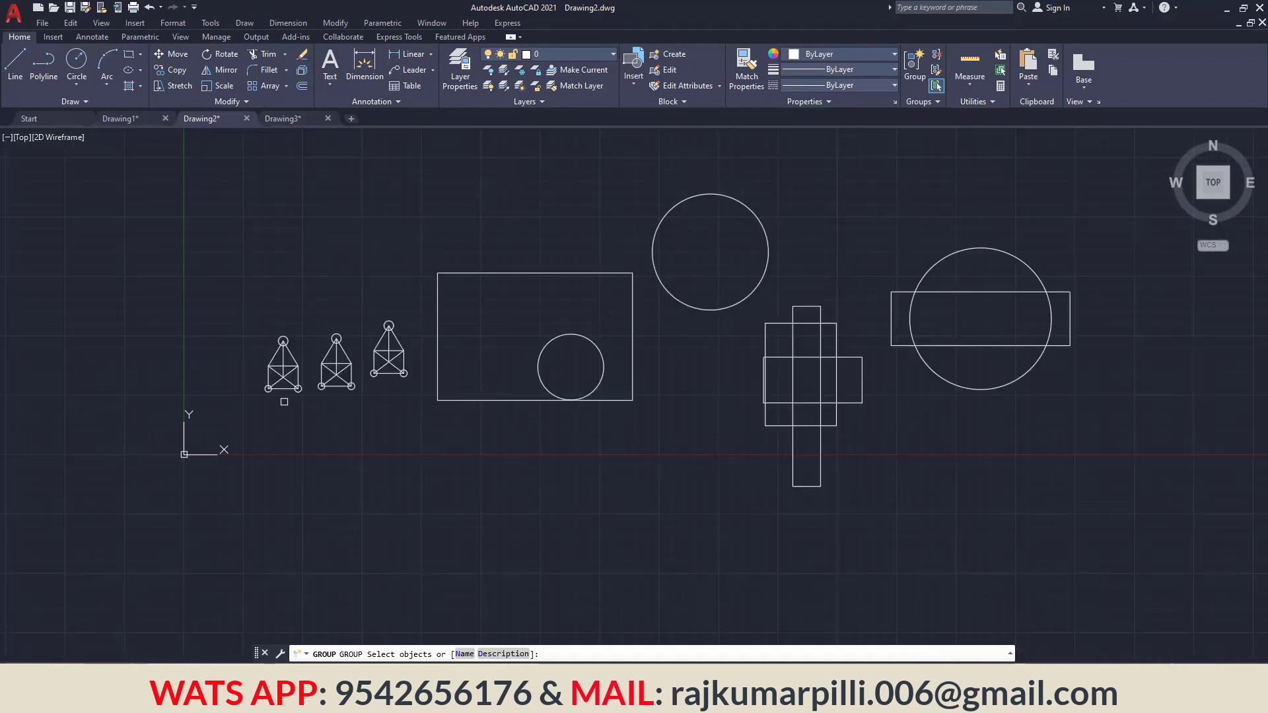
{"action": "scroll", "coordinate": [194, 396], "scroll_direction": "down", "scroll_amount": 2}
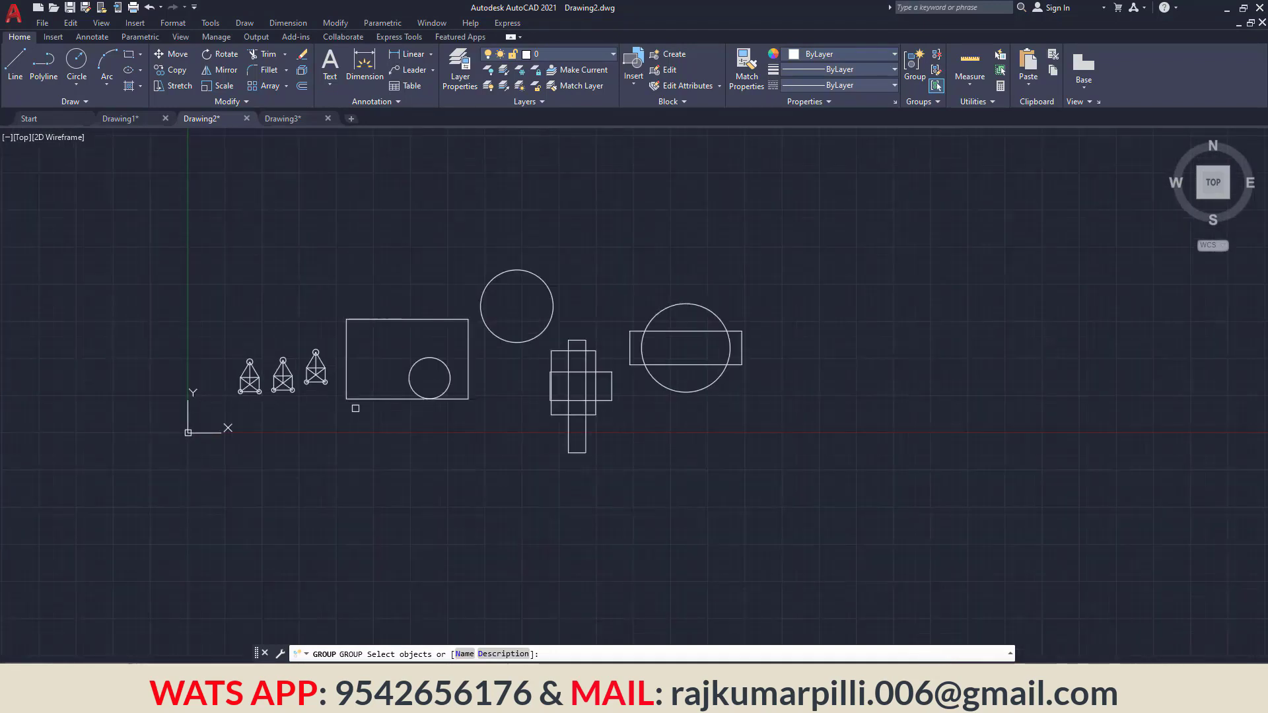
{"action": "left_click", "coordinate": [178, 210]}
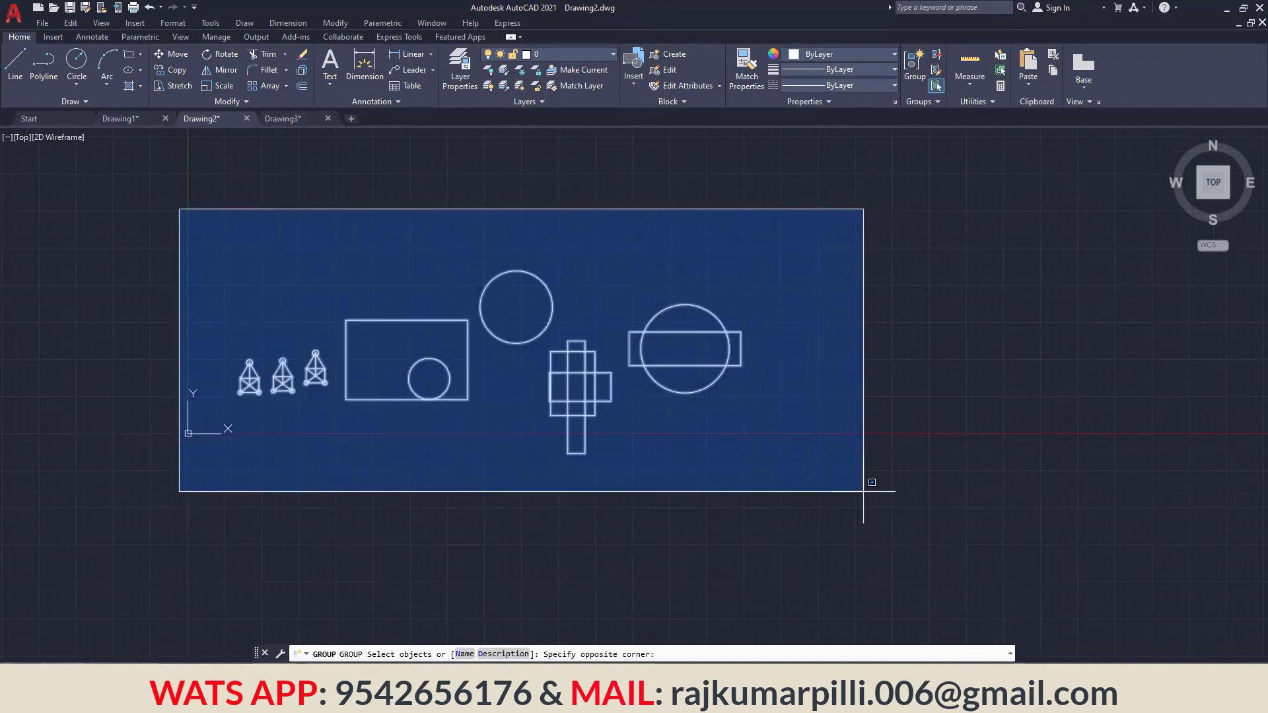
{"action": "left_click", "coordinate": [864, 491]}
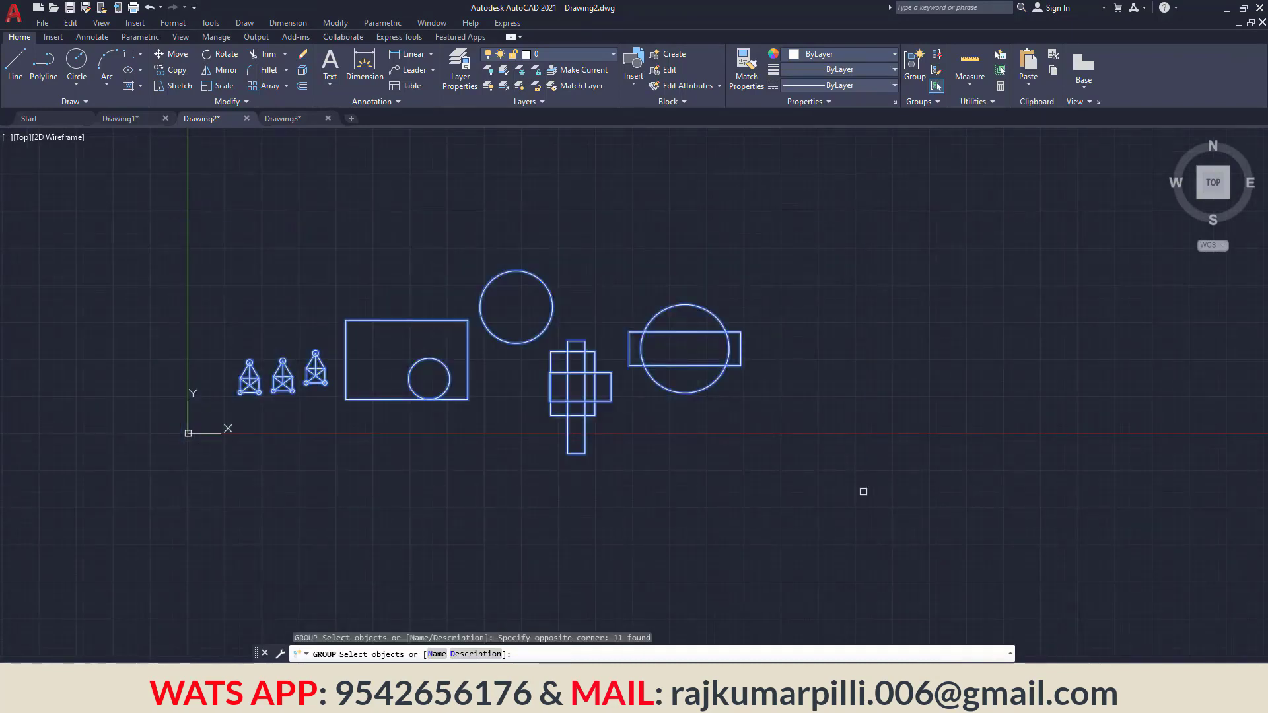
{"action": "key", "text": "Return"}
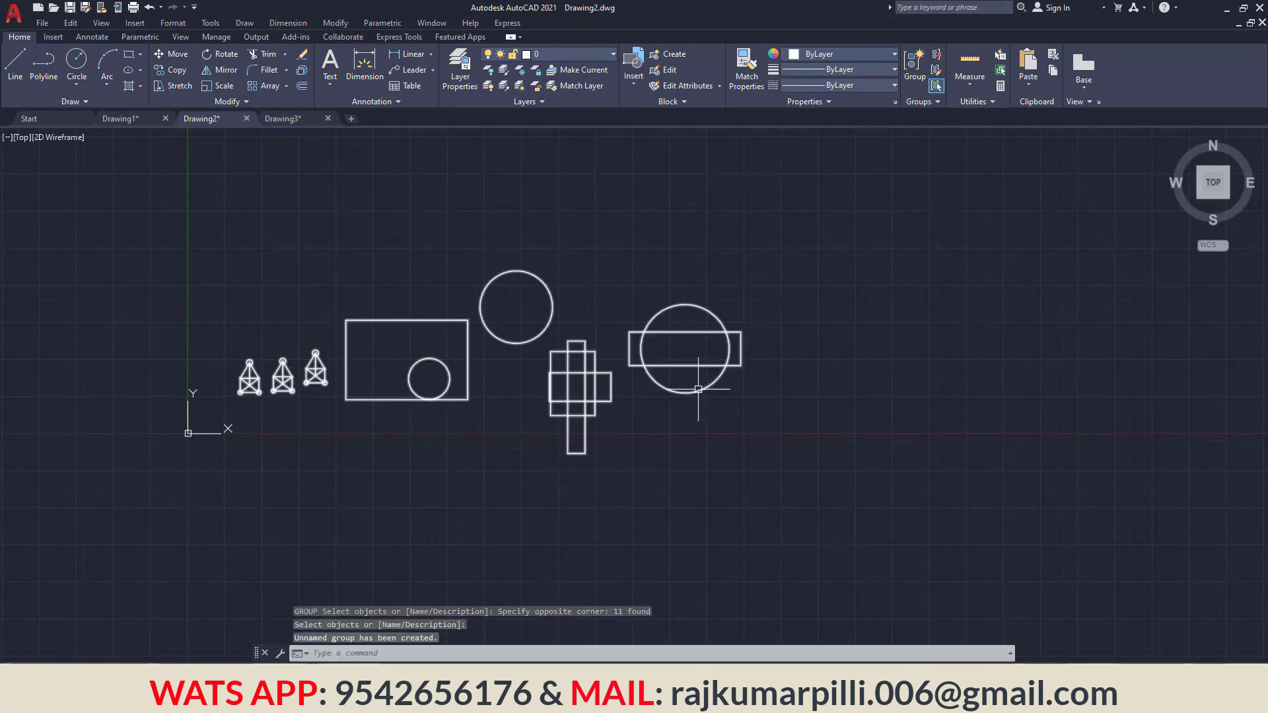
Move the whole group below and to the right of its original place, using the small circle's centre as base point.
{"action": "left_click", "coordinate": [357, 321]}
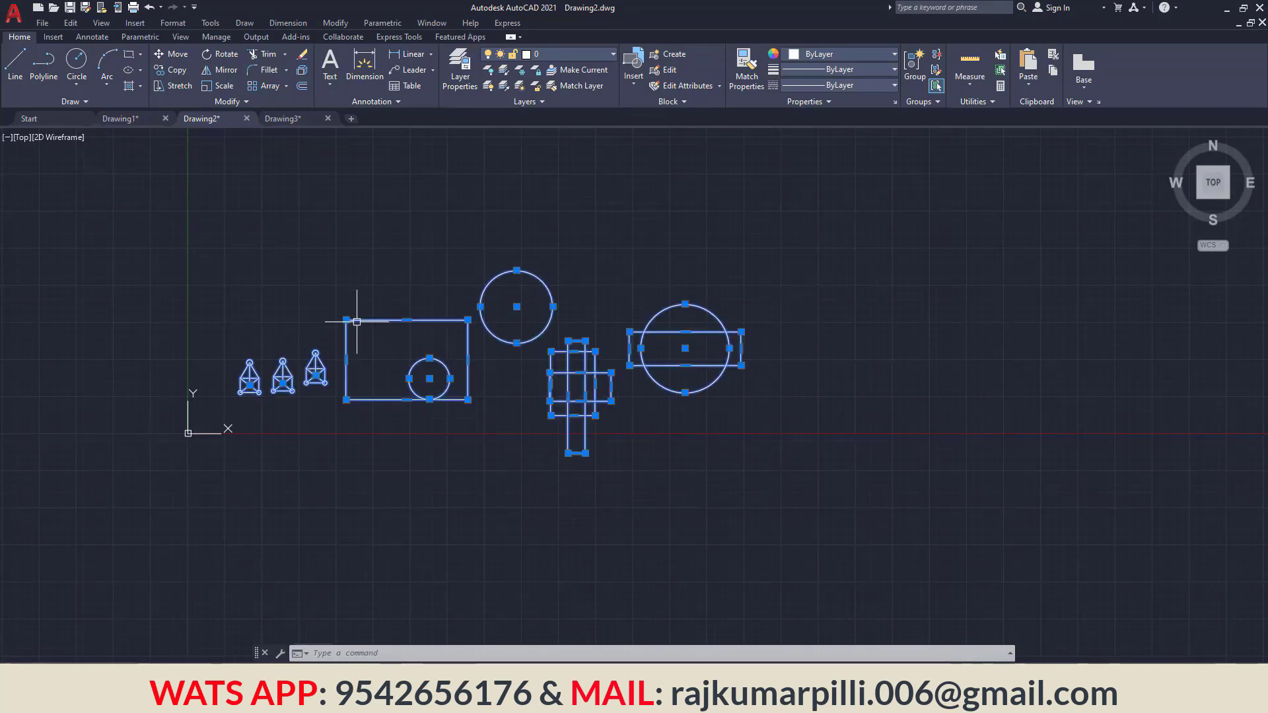
{"action": "scroll", "coordinate": [511, 366], "scroll_direction": "up", "scroll_amount": 2}
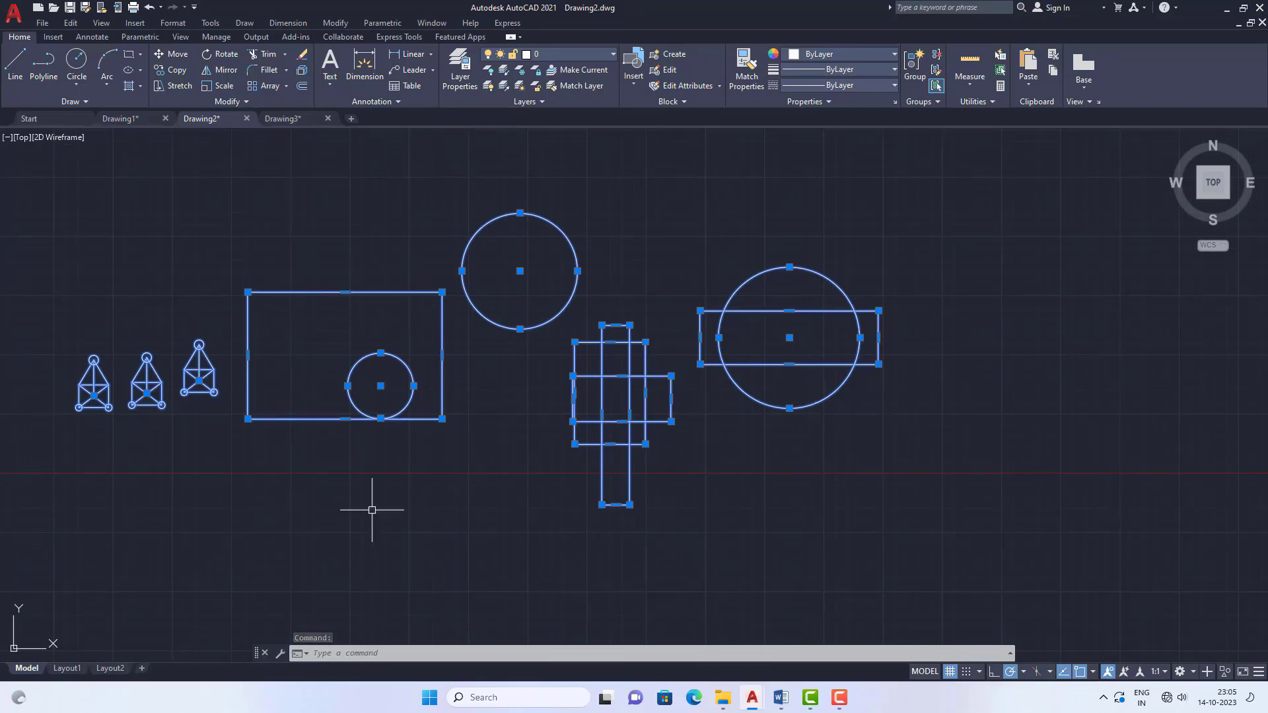
{"action": "scroll", "coordinate": [120, 294], "scroll_direction": "down", "scroll_amount": 4}
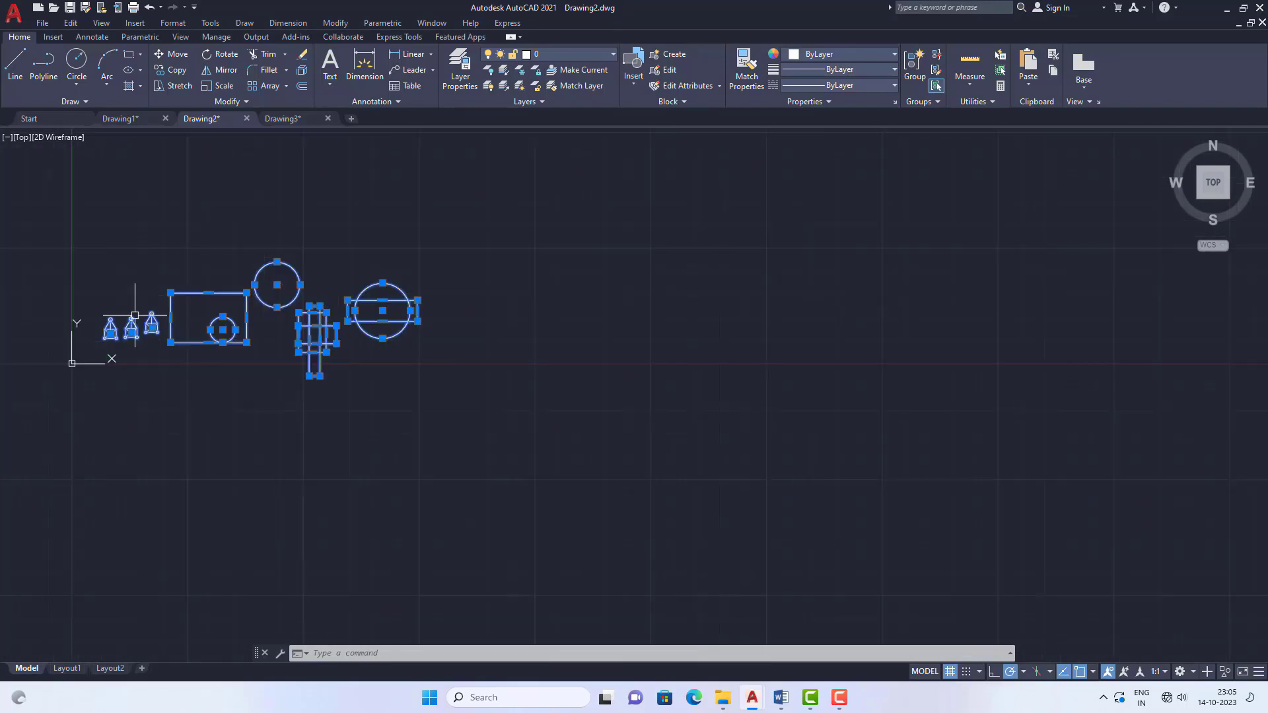
{"action": "scroll", "coordinate": [211, 334], "scroll_direction": "up", "scroll_amount": 4}
{"action": "scroll", "coordinate": [561, 400], "scroll_direction": "down", "scroll_amount": 2}
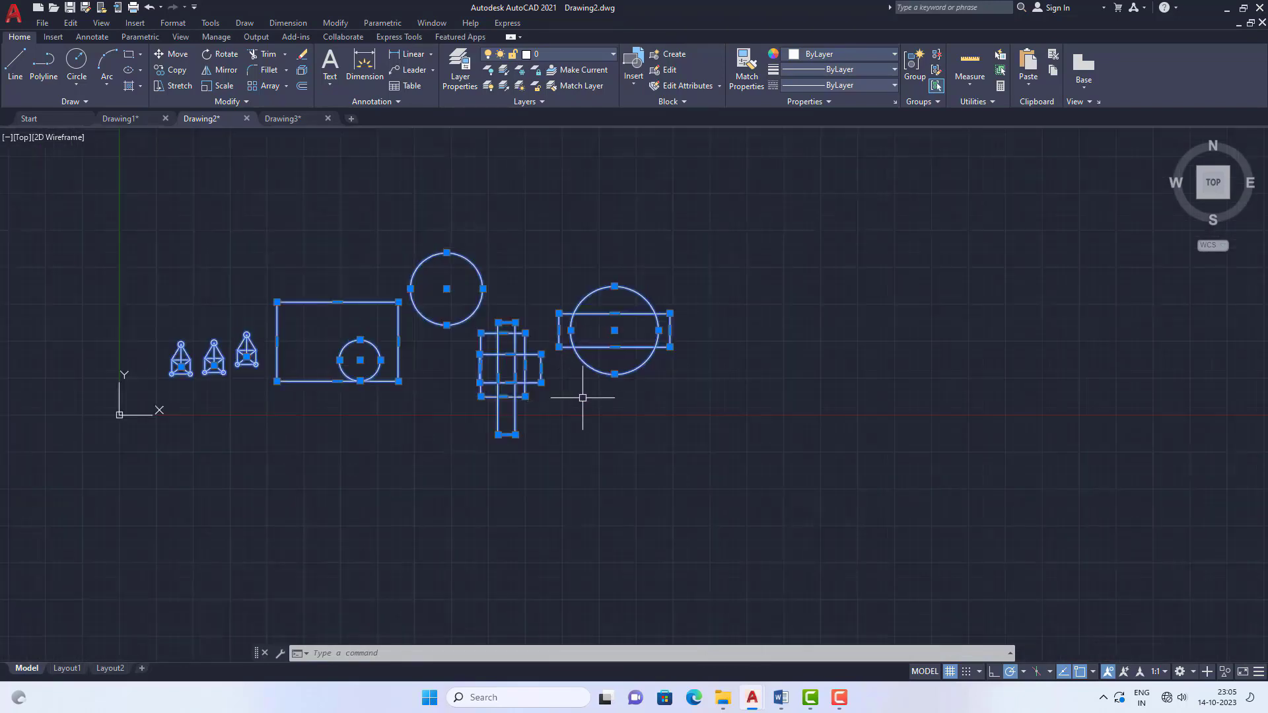
{"action": "scroll", "coordinate": [332, 294], "scroll_direction": "up", "scroll_amount": 2}
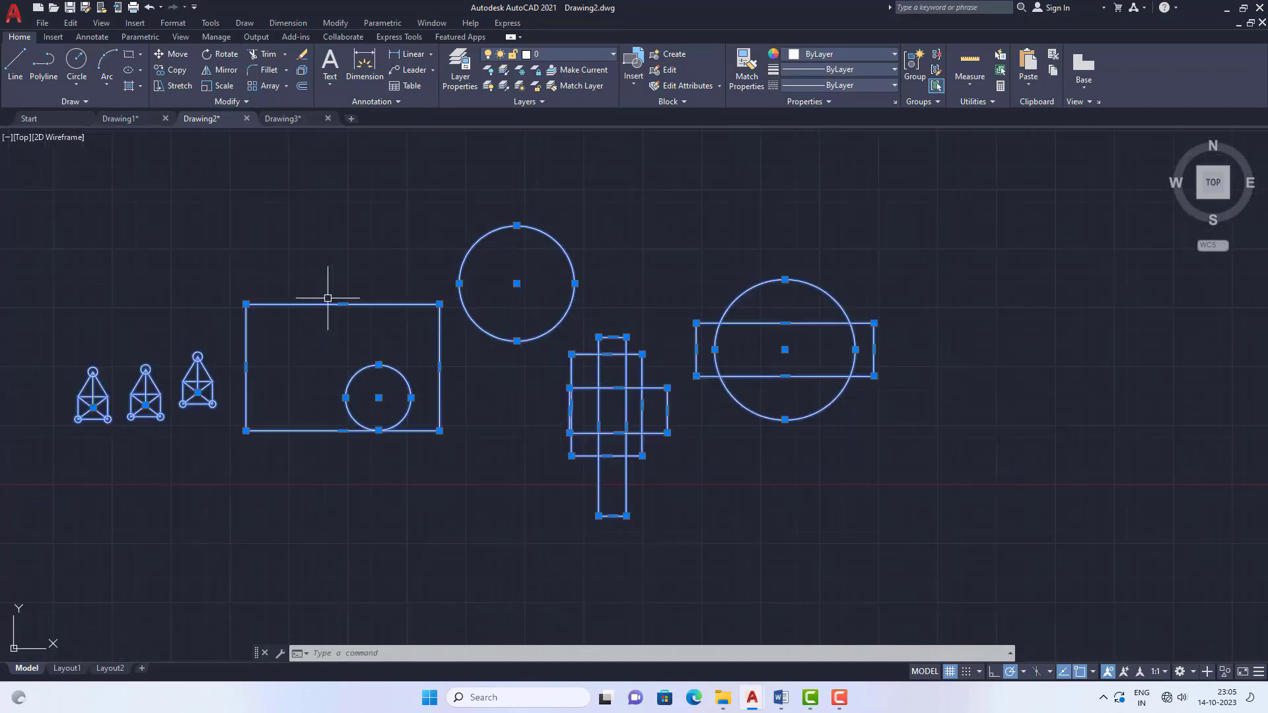
{"action": "scroll", "coordinate": [326, 327], "scroll_direction": "down", "scroll_amount": 2}
{"action": "type", "text": "M"}
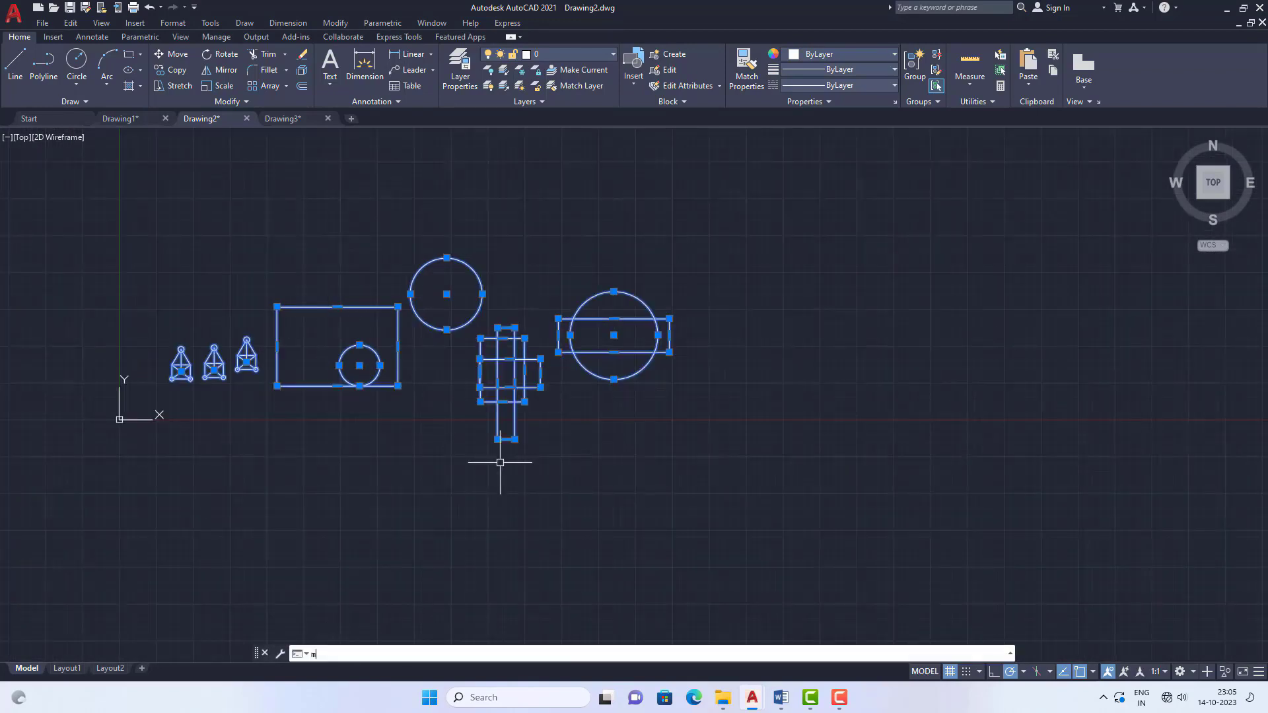
{"action": "key", "text": "Return"}
{"action": "left_click", "coordinate": [362, 364]}
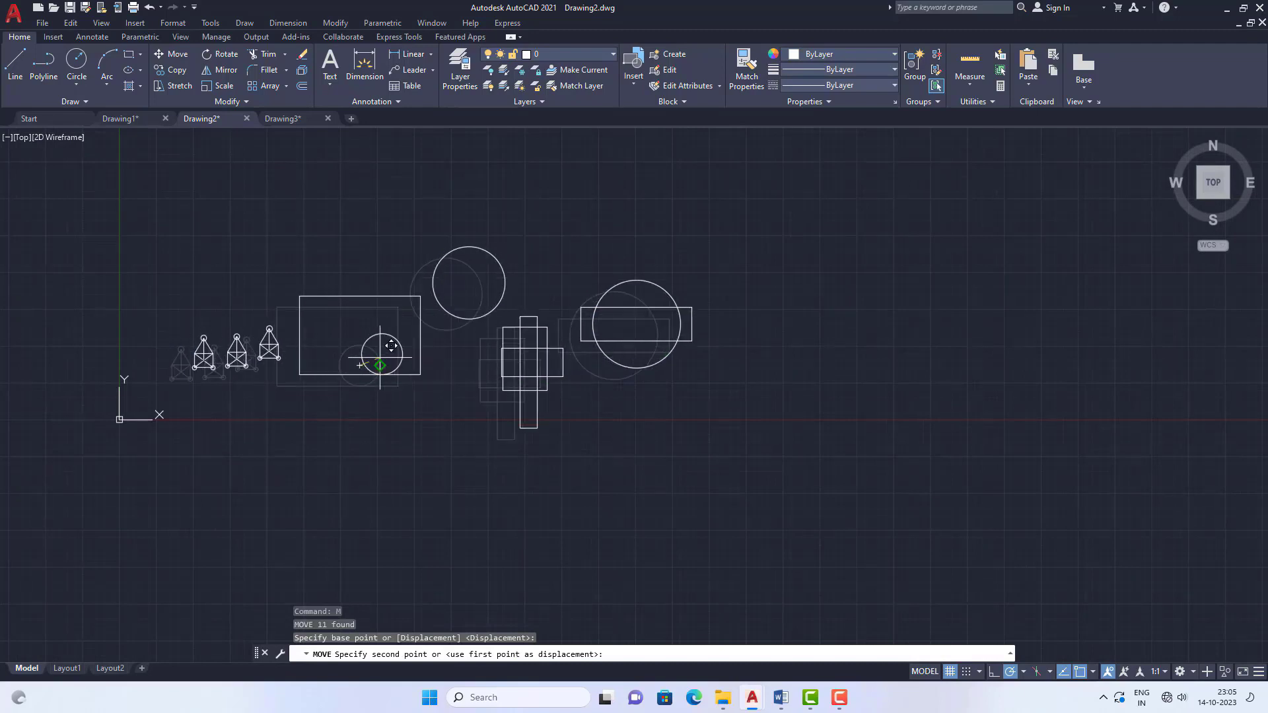
{"action": "scroll", "coordinate": [236, 364], "scroll_direction": "down", "scroll_amount": 4}
{"action": "left_click", "coordinate": [505, 454]}
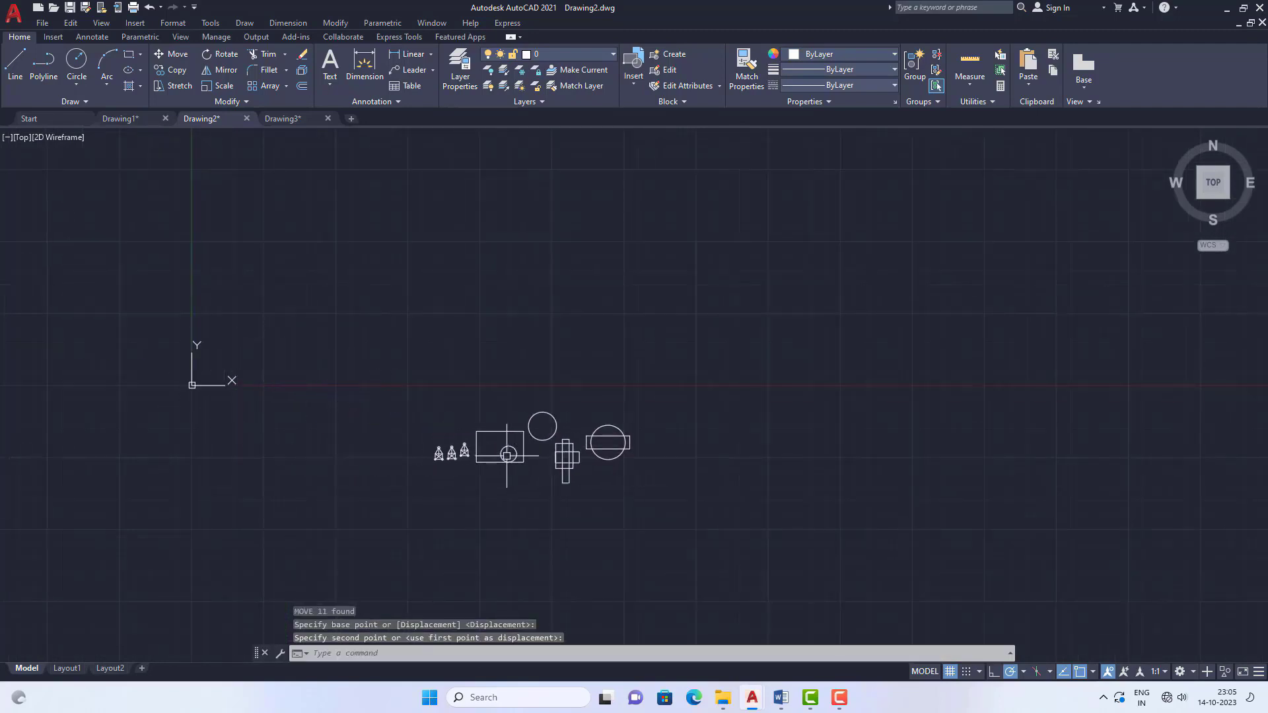
Ungroup the moved figures with the UNGROUP command.
{"action": "scroll", "coordinate": [476, 456], "scroll_direction": "up", "scroll_amount": 6}
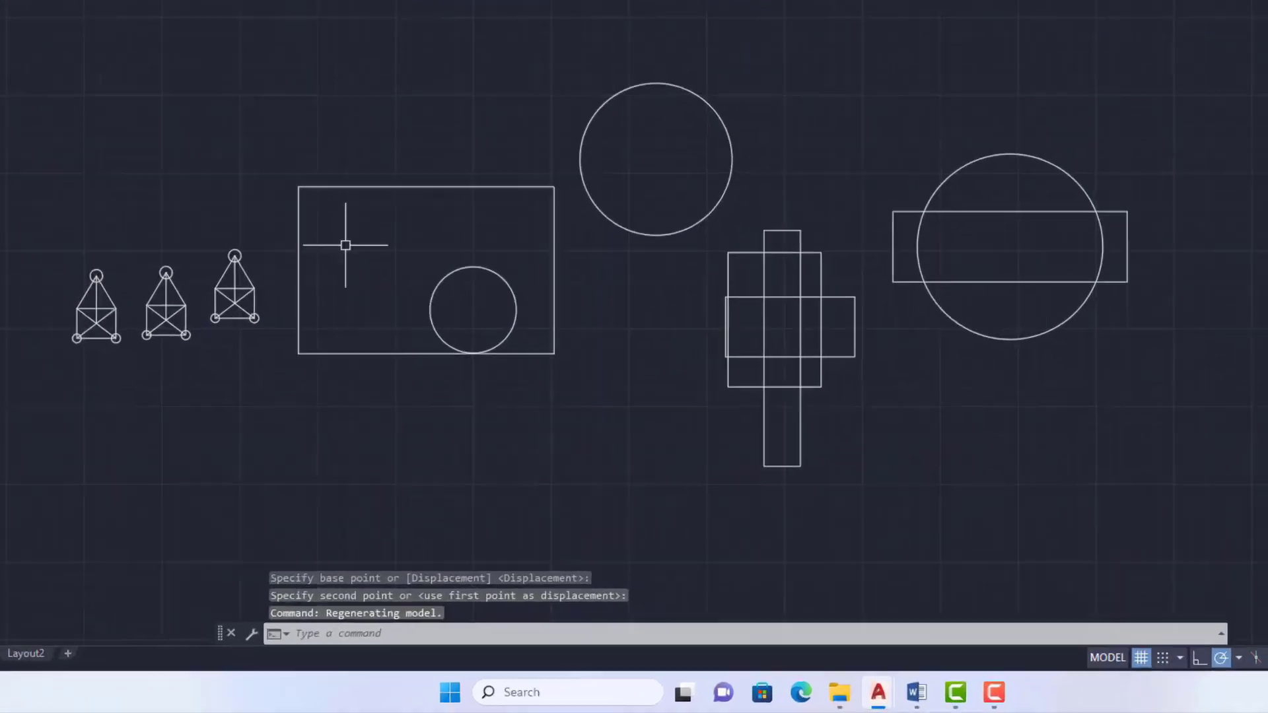
{"action": "type", "text": "ungroup"}
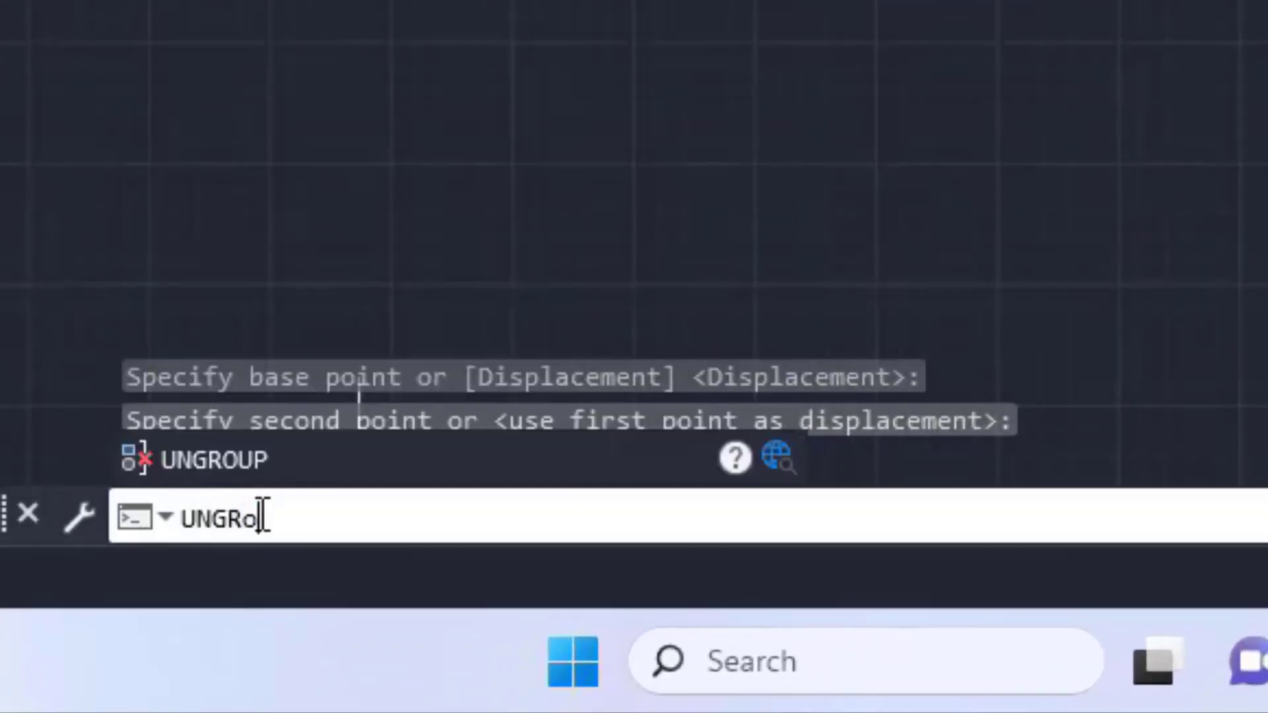
{"action": "key", "text": "Return"}
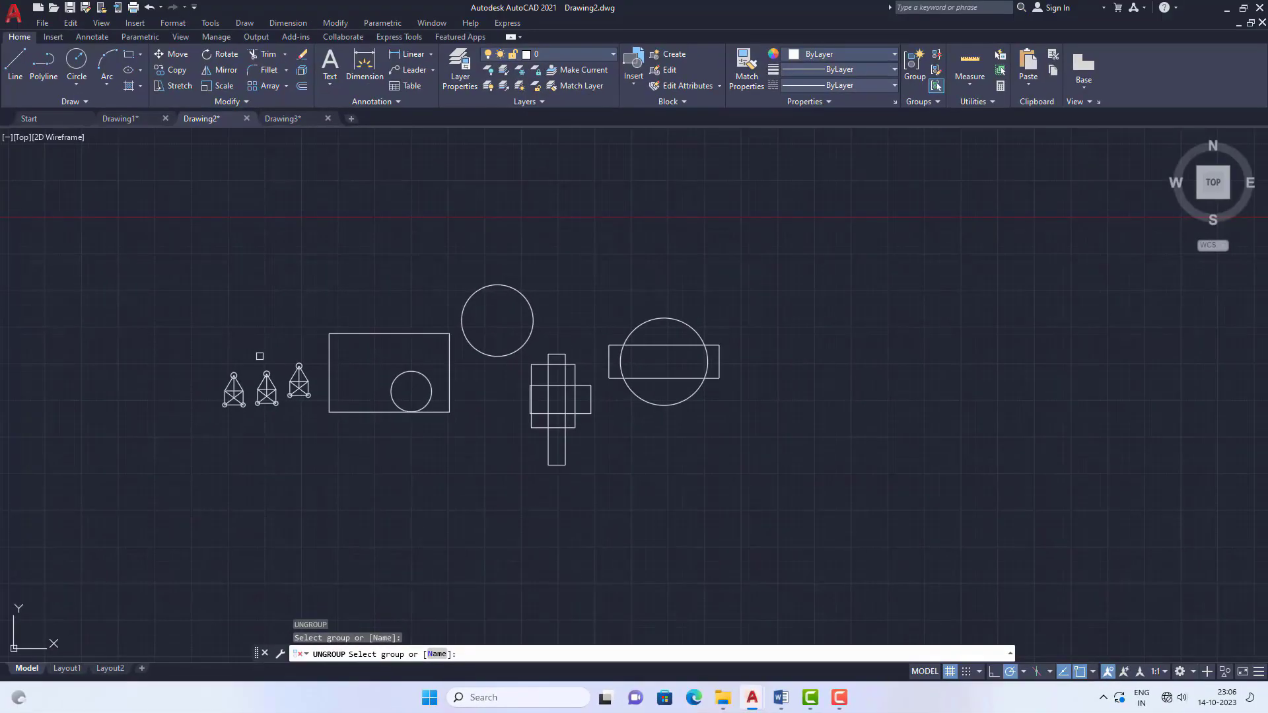
{"action": "left_click", "coordinate": [293, 377]}
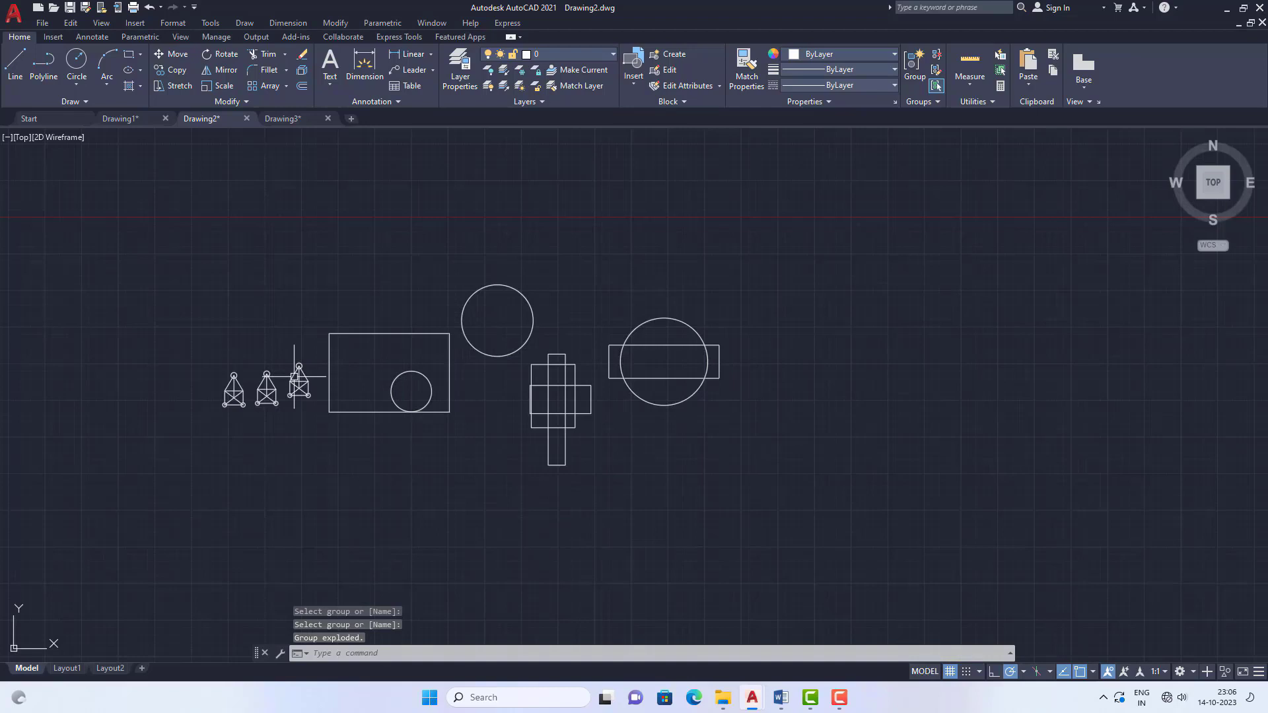
Check that the large rectangle, the separate circle and the narrow vertical rectangle can be selected individually, and clear the selection.
{"action": "middle_click_drag", "start_coordinate": [294, 377], "coordinate": [327, 388]}
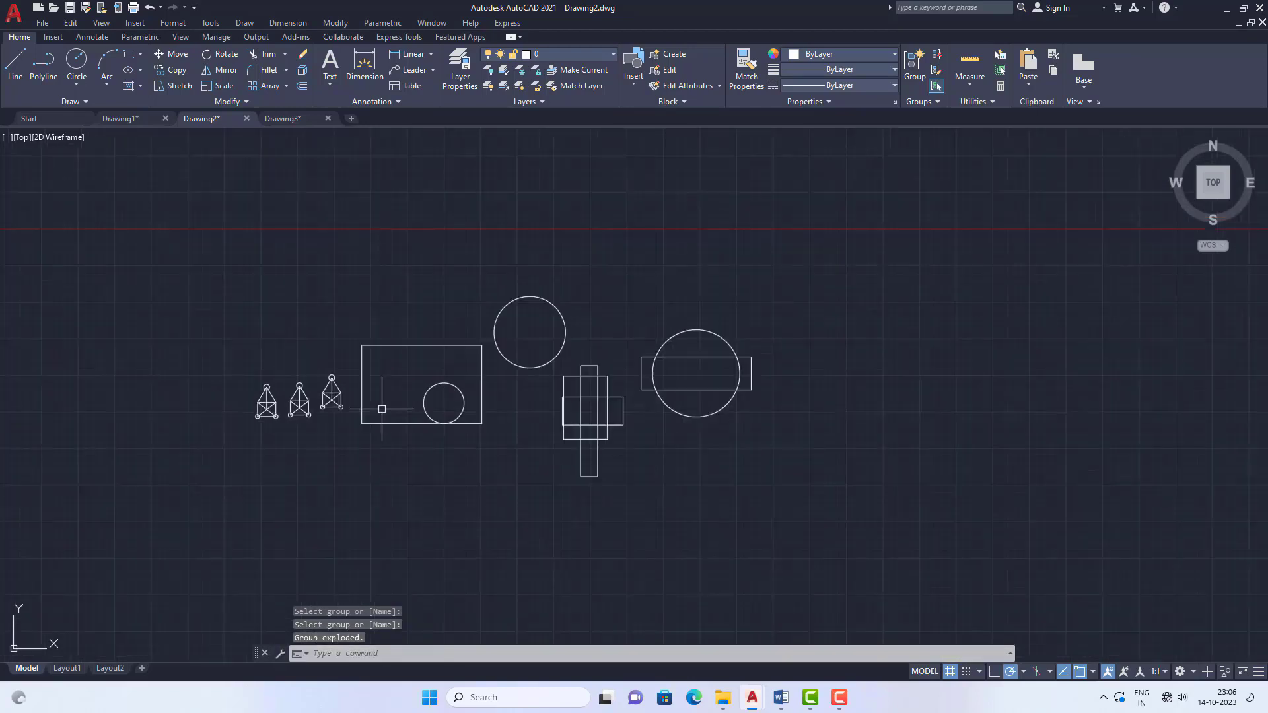
{"action": "scroll", "coordinate": [357, 409], "scroll_direction": "up", "scroll_amount": 2}
{"action": "left_click", "coordinate": [364, 338]}
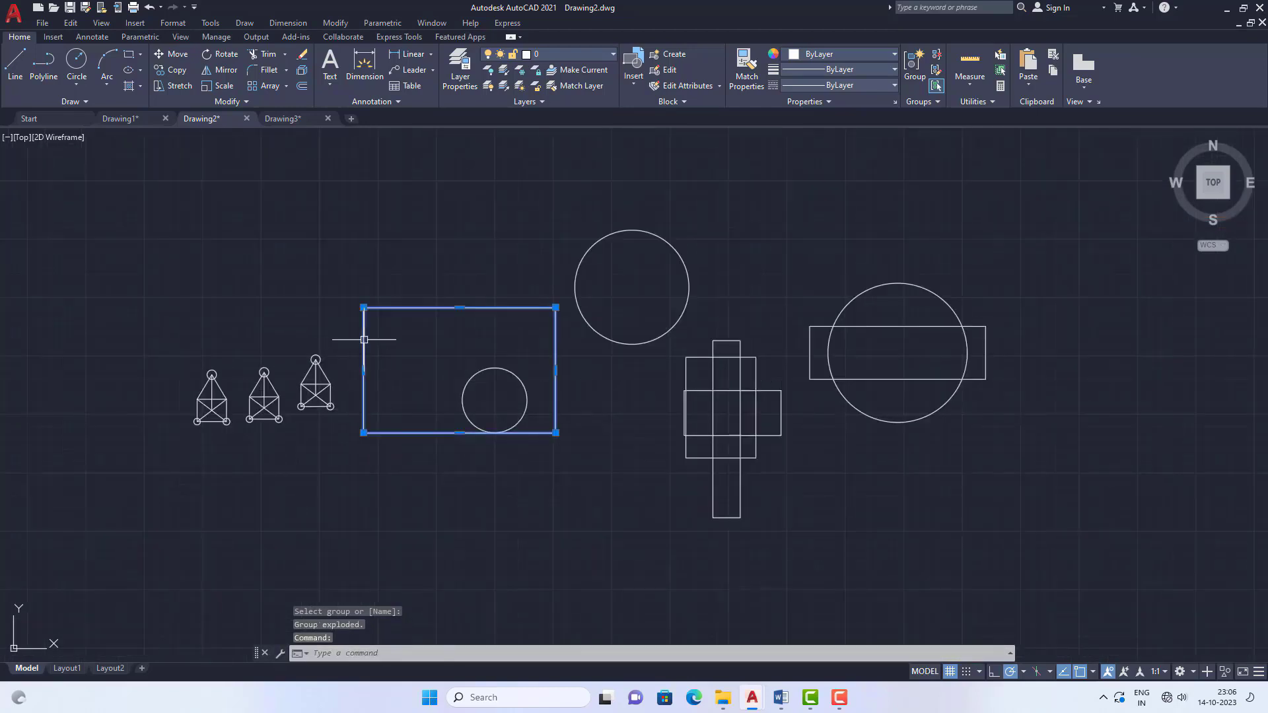
{"action": "left_click", "coordinate": [588, 247]}
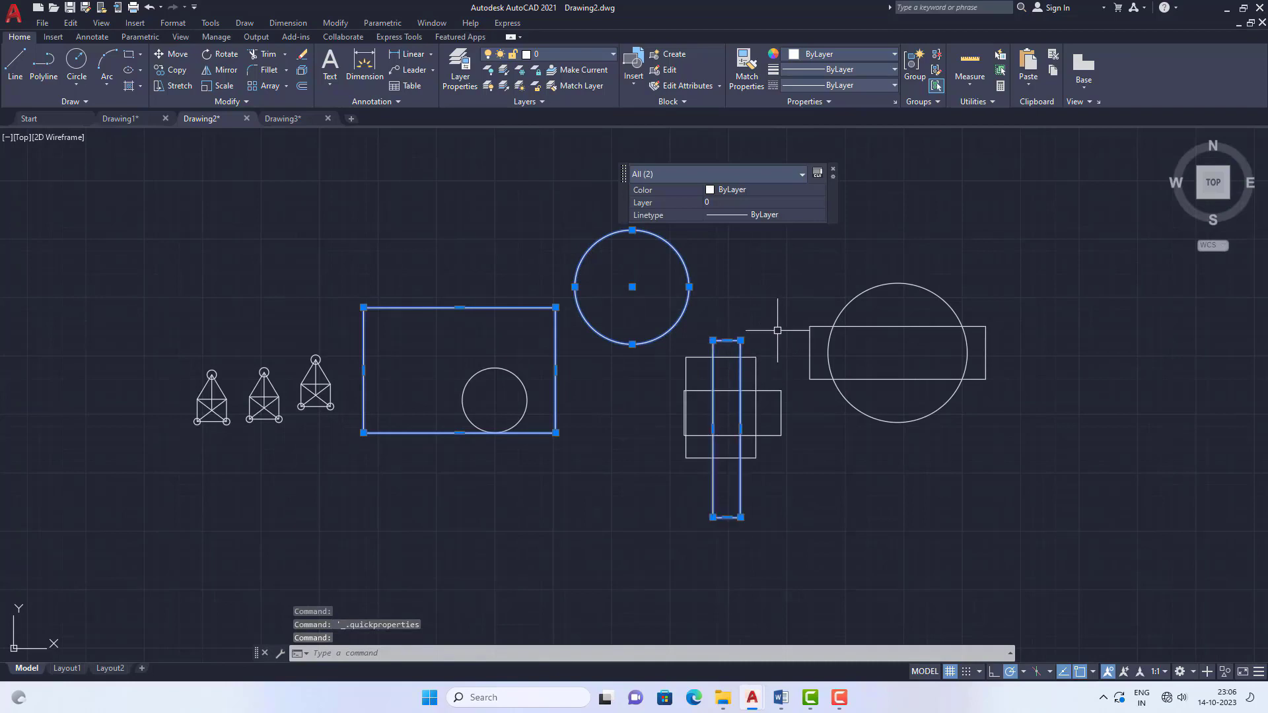
{"action": "key", "text": "Escape"}
{"action": "key", "text": "Escape"}
{"action": "key", "text": "Escape"}
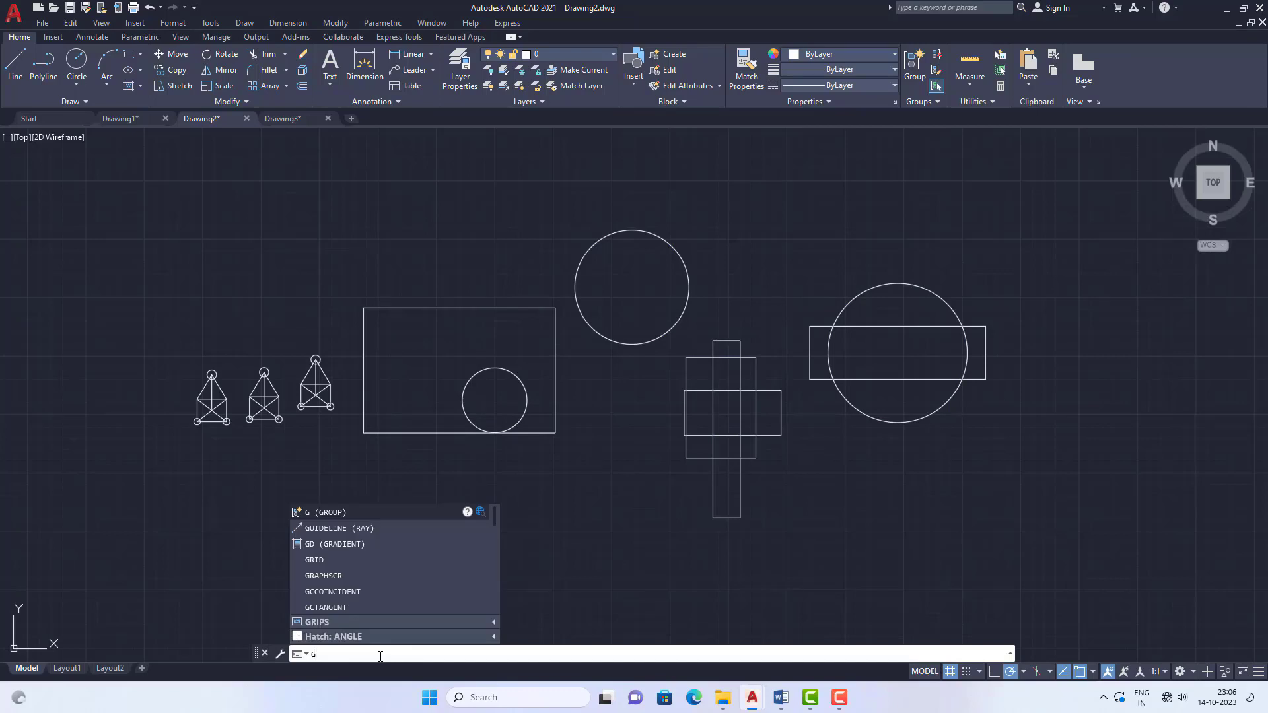
Group the three towers with the large rectangle and the small circle inside it.
{"action": "key", "text": "Return"}
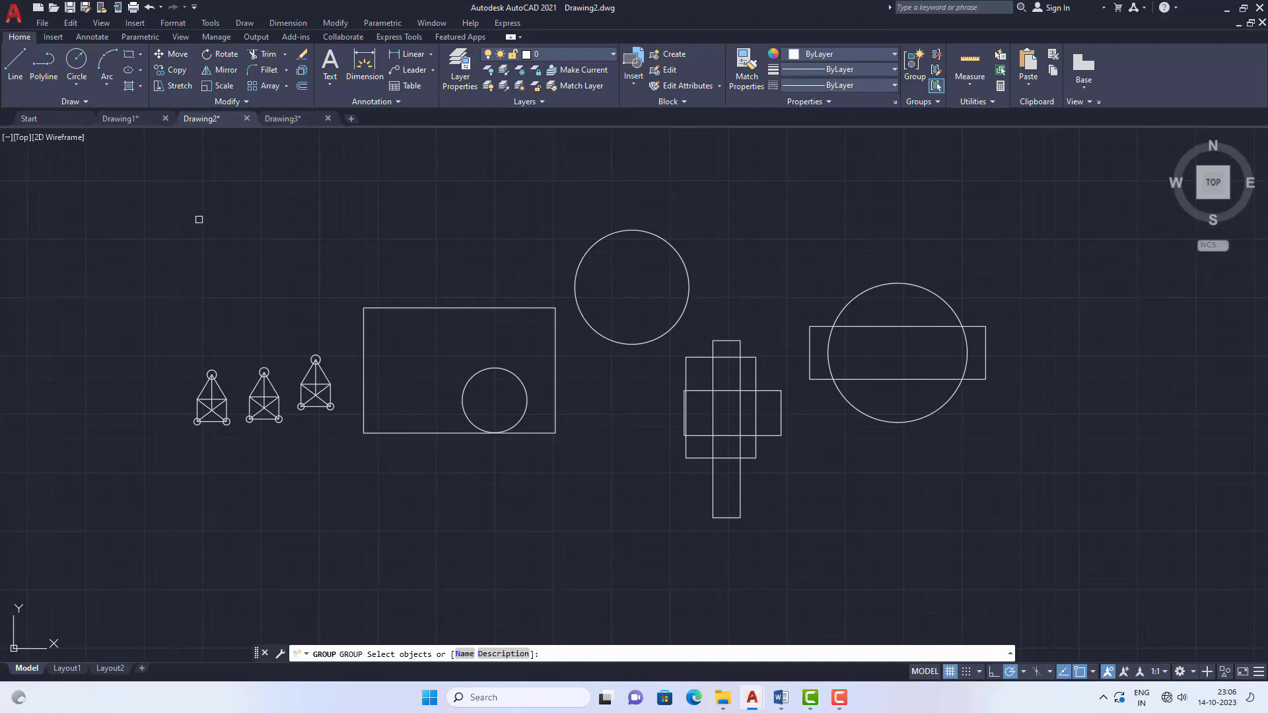
{"action": "left_click", "coordinate": [164, 220]}
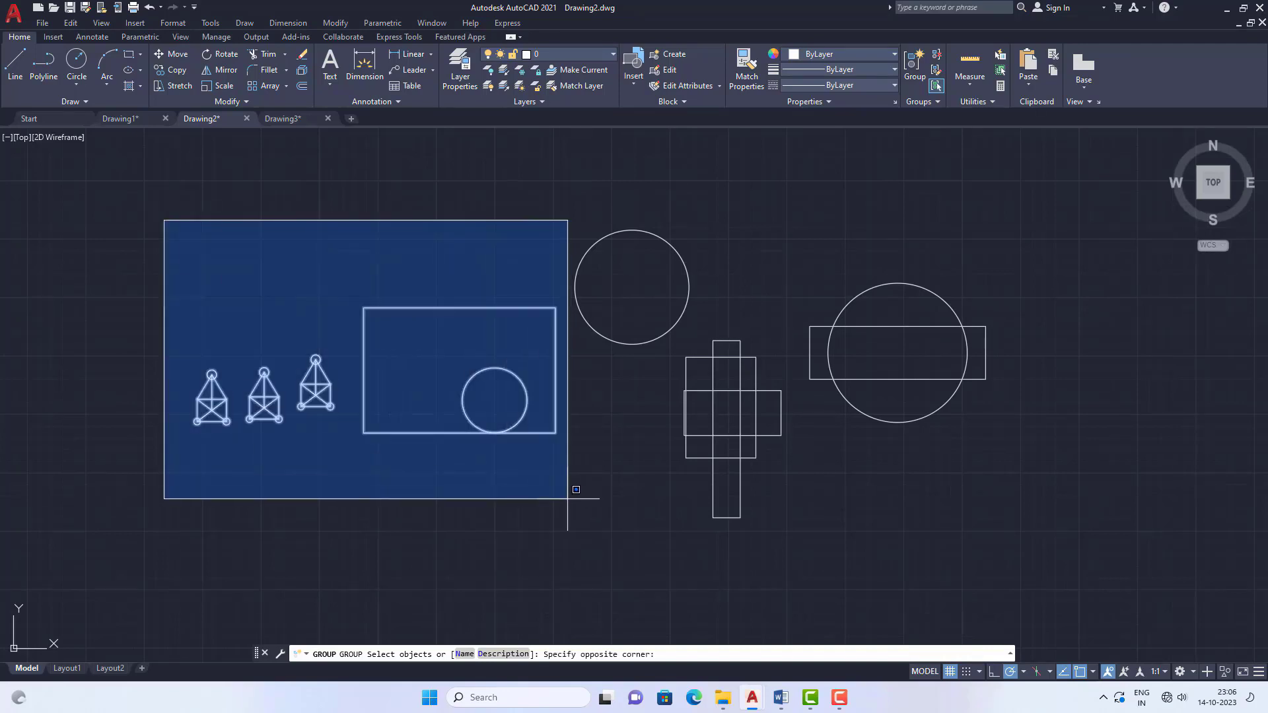
{"action": "left_click", "coordinate": [567, 499]}
{"action": "key", "text": "Return"}
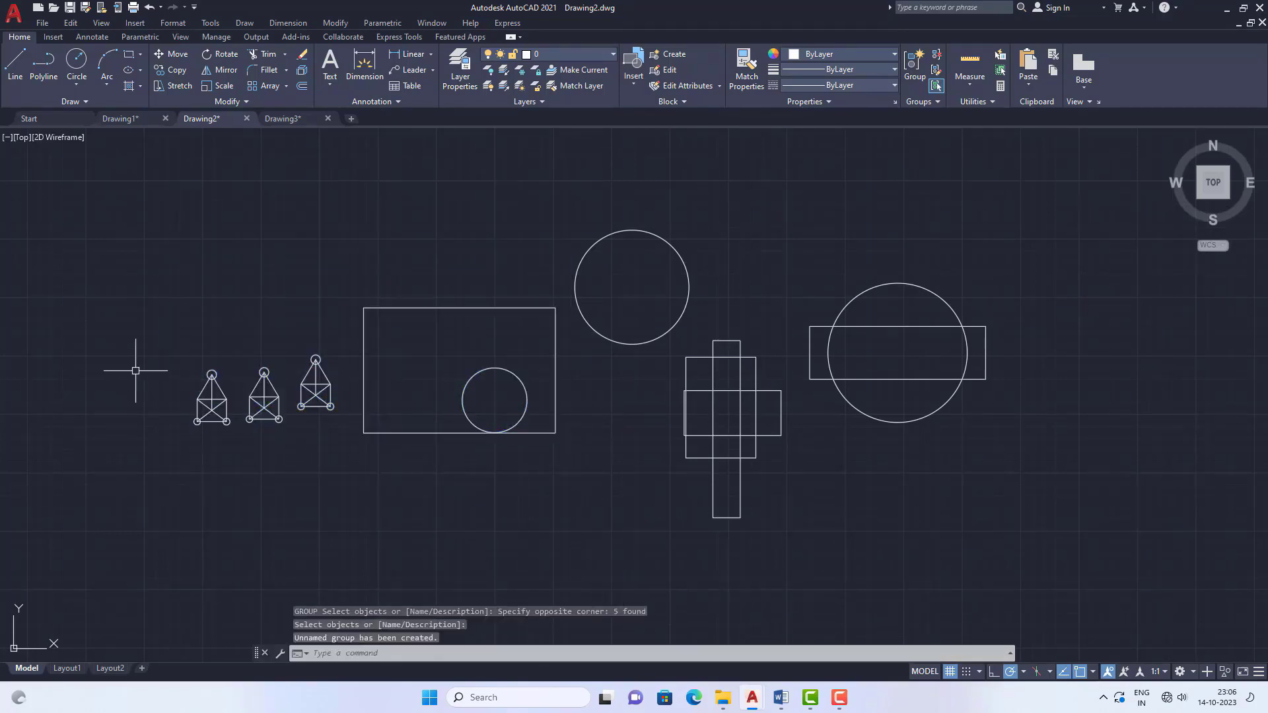
Check the selection of the separate circle outside the new group, and clear it.
{"action": "scroll", "coordinate": [135, 371], "scroll_direction": "down", "scroll_amount": 2}
{"action": "scroll", "coordinate": [264, 360], "scroll_direction": "up", "scroll_amount": 4}
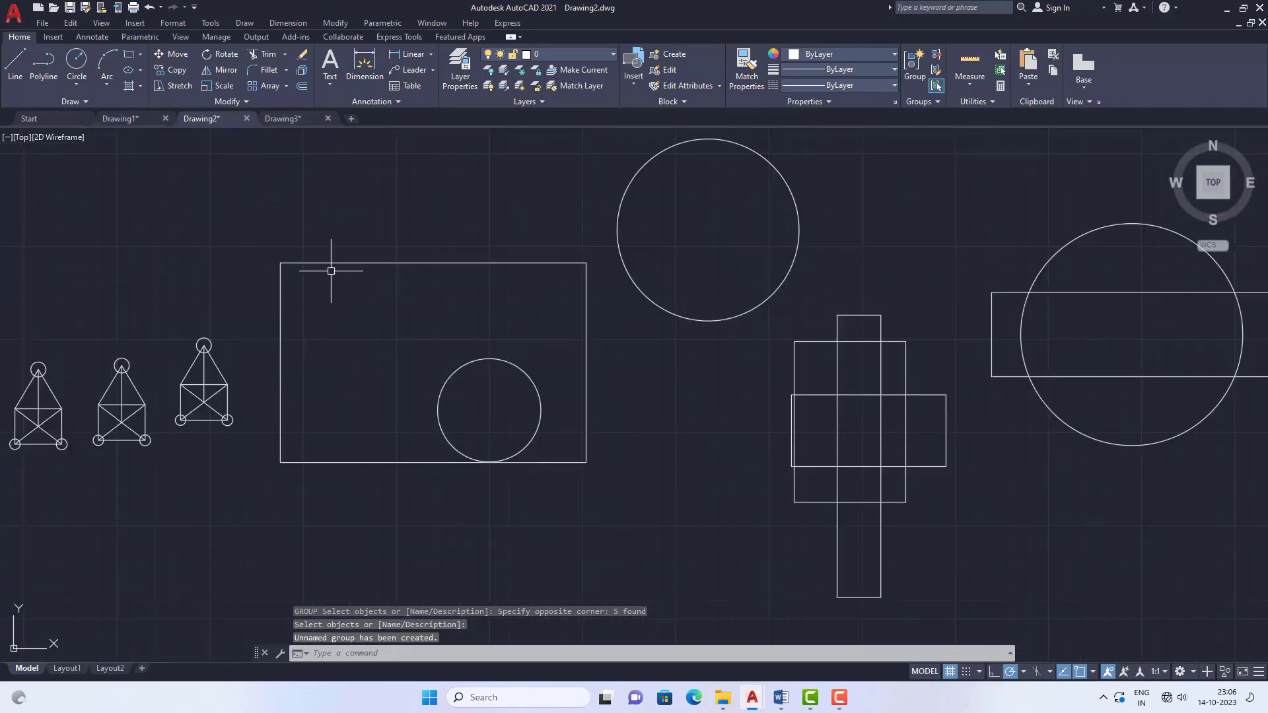
{"action": "scroll", "coordinate": [646, 326], "scroll_direction": "down", "scroll_amount": 2}
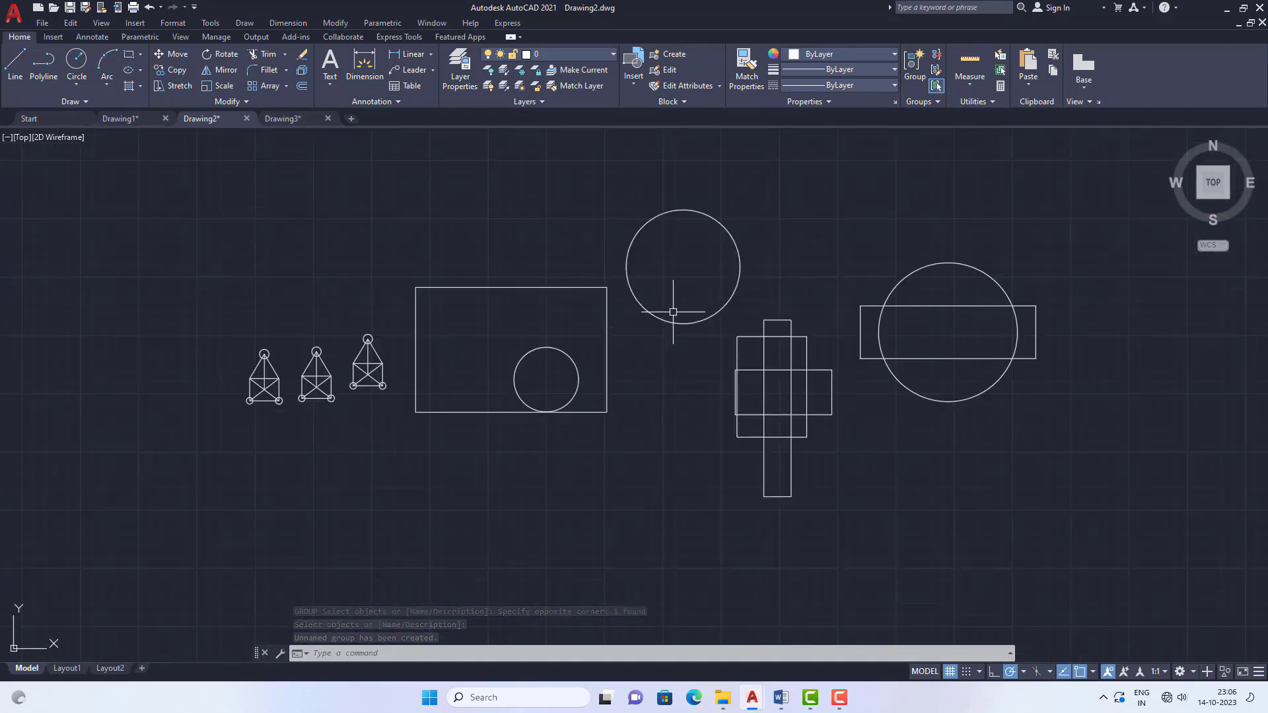
{"action": "left_click", "coordinate": [675, 215]}
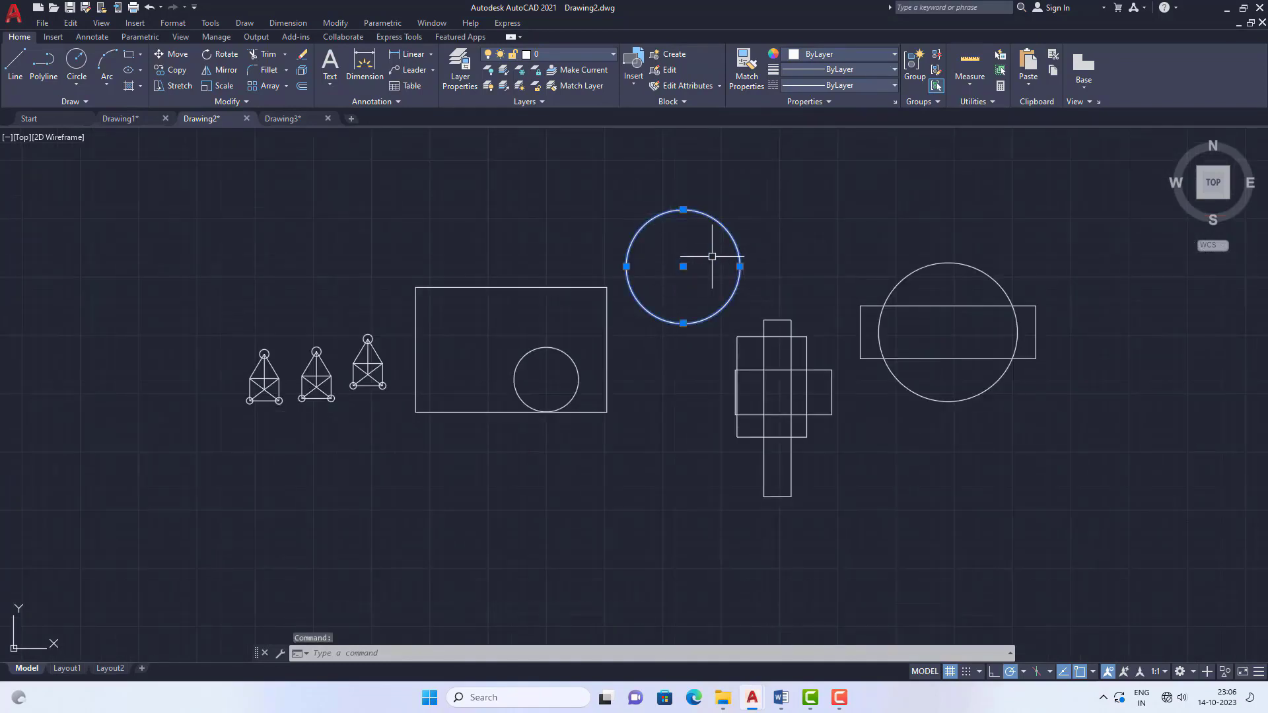
{"action": "key", "text": "Escape"}
Copy the group of towers, large rectangle and small circle to four free places, using the small circle's centre as base point.
{"action": "left_click", "coordinate": [532, 287]}
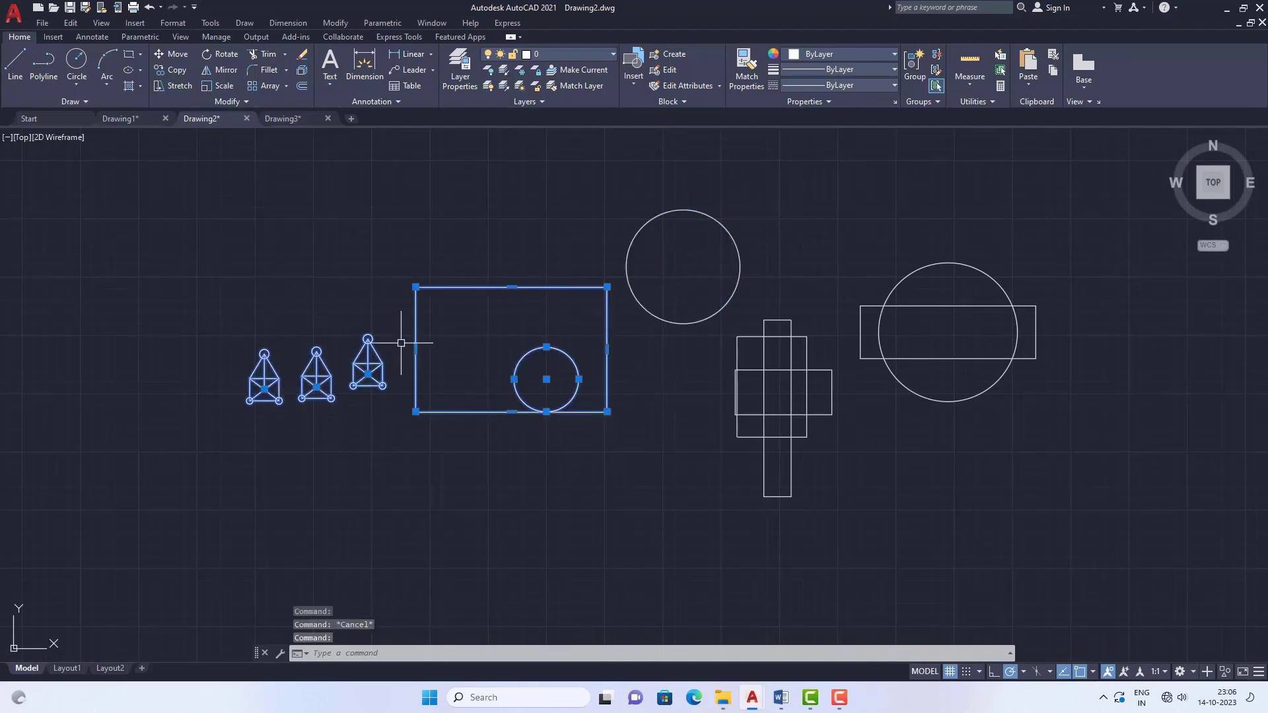
{"action": "type", "text": "Co"}
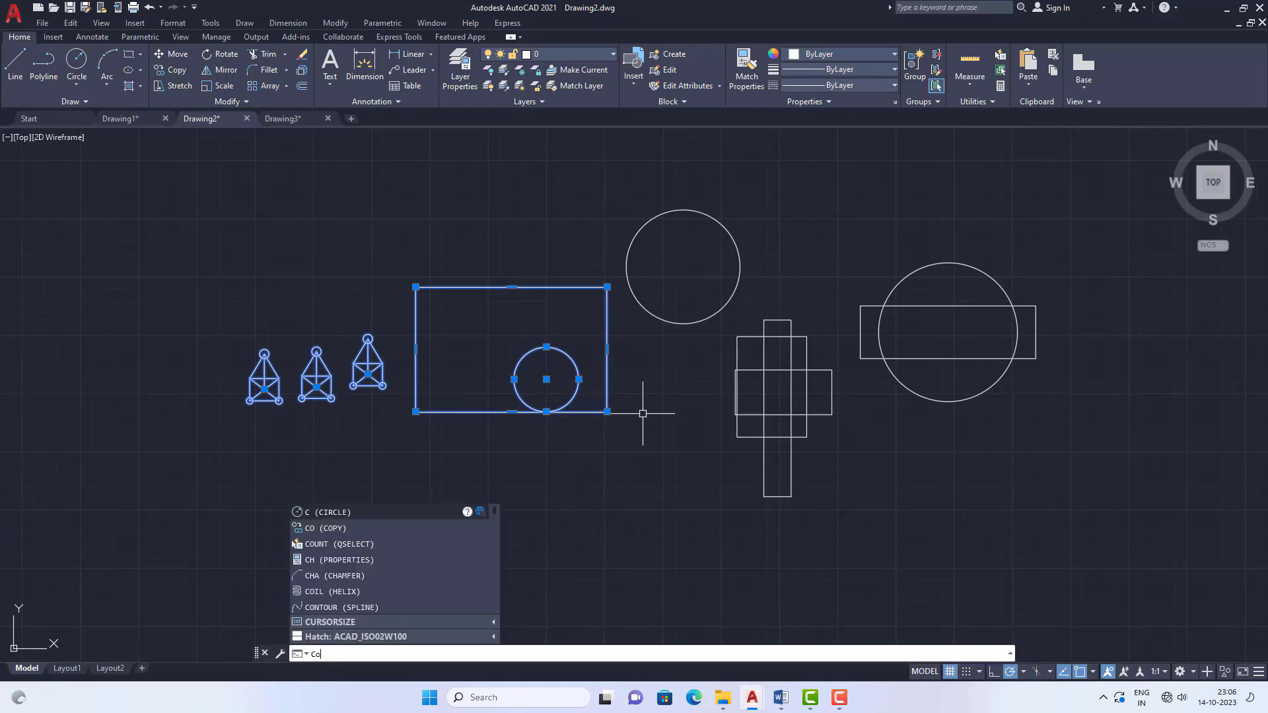
{"action": "key", "text": "Return"}
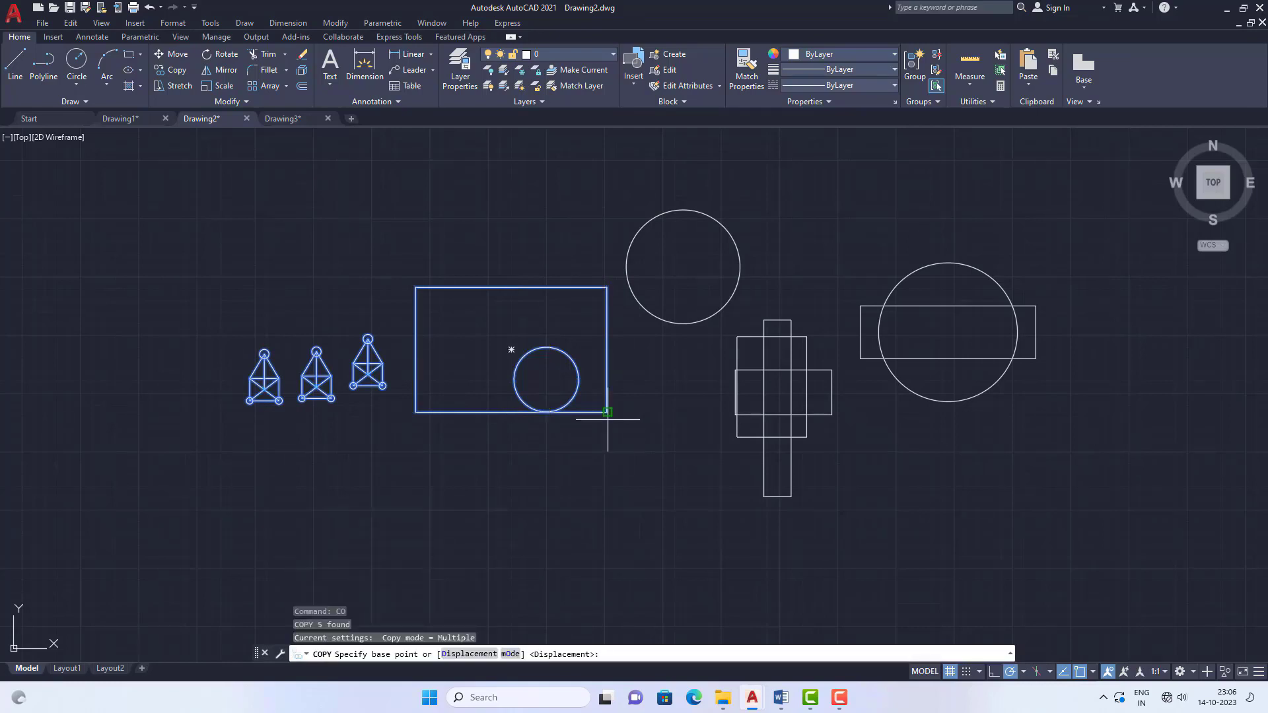
{"action": "left_click", "coordinate": [546, 380]}
{"action": "scroll", "coordinate": [375, 284], "scroll_direction": "down", "scroll_amount": 4}
{"action": "left_click", "coordinate": [402, 436]}
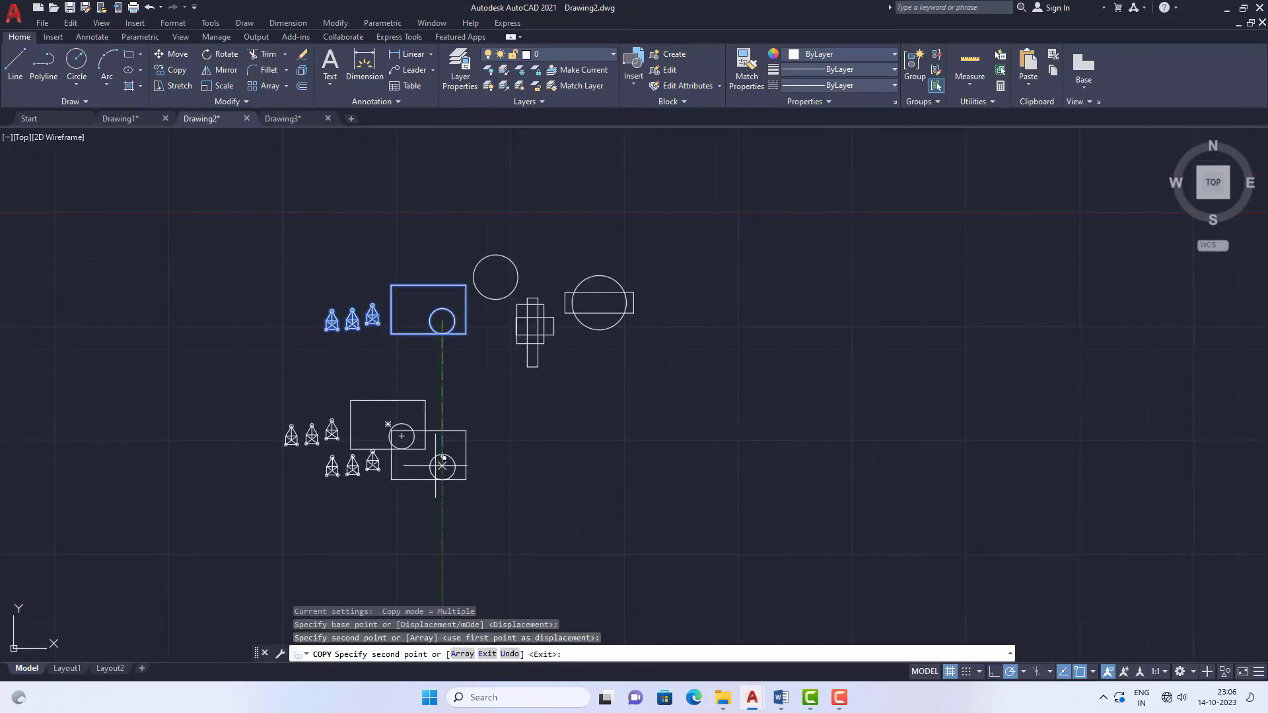
{"action": "scroll", "coordinate": [444, 458], "scroll_direction": "up", "scroll_amount": 4}
{"action": "left_click", "coordinate": [780, 389]}
{"action": "scroll", "coordinate": [277, 429], "scroll_direction": "down", "scroll_amount": 4}
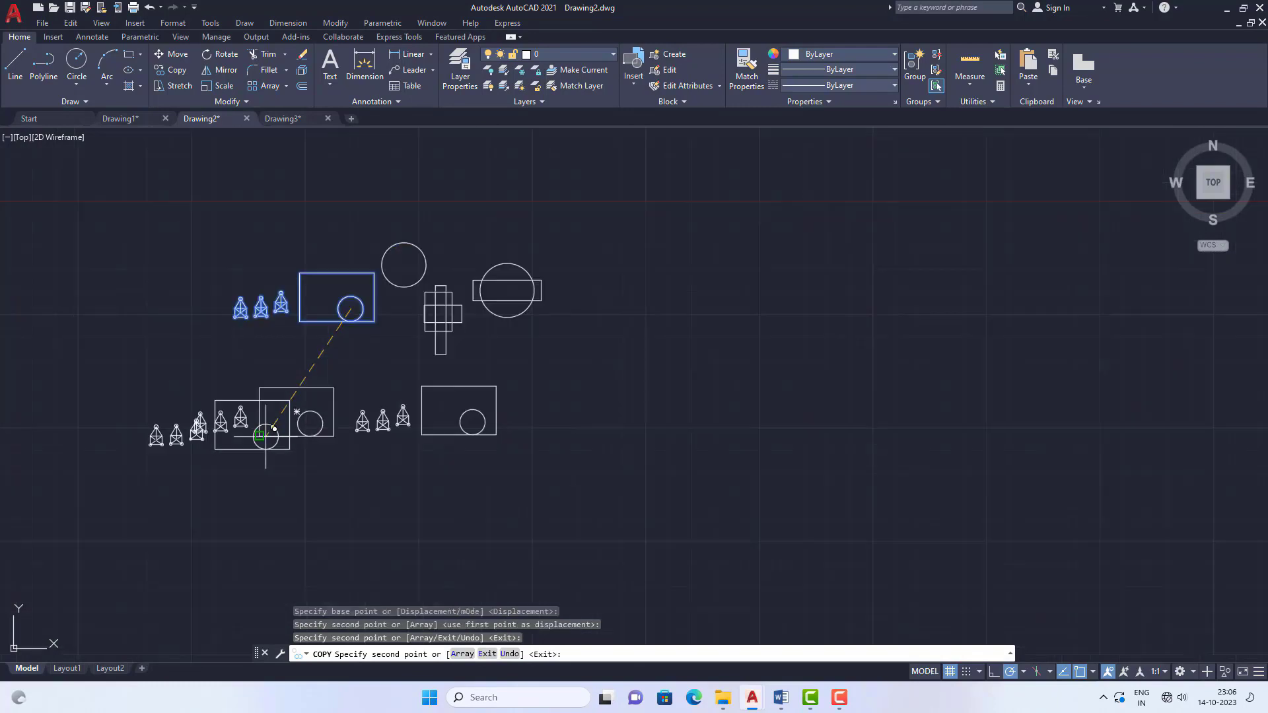
{"action": "left_click", "coordinate": [722, 243]}
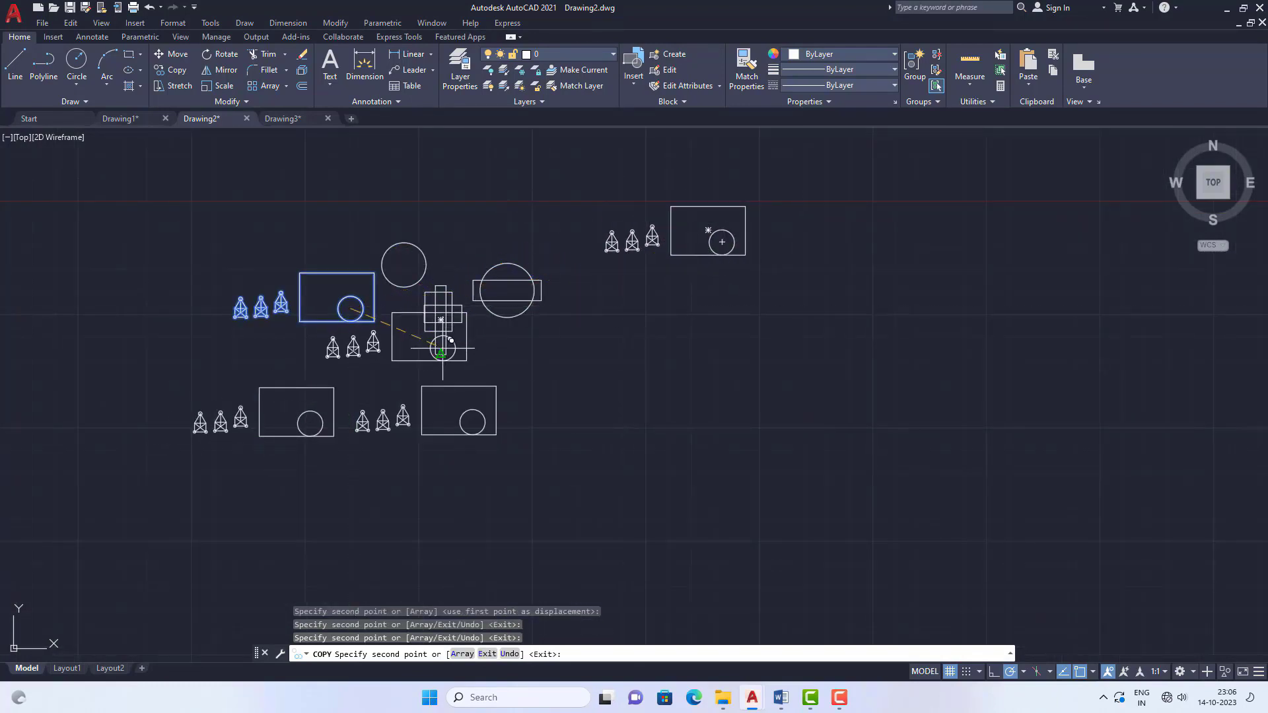
{"action": "left_click", "coordinate": [688, 393]}
{"action": "key", "text": "Escape"}
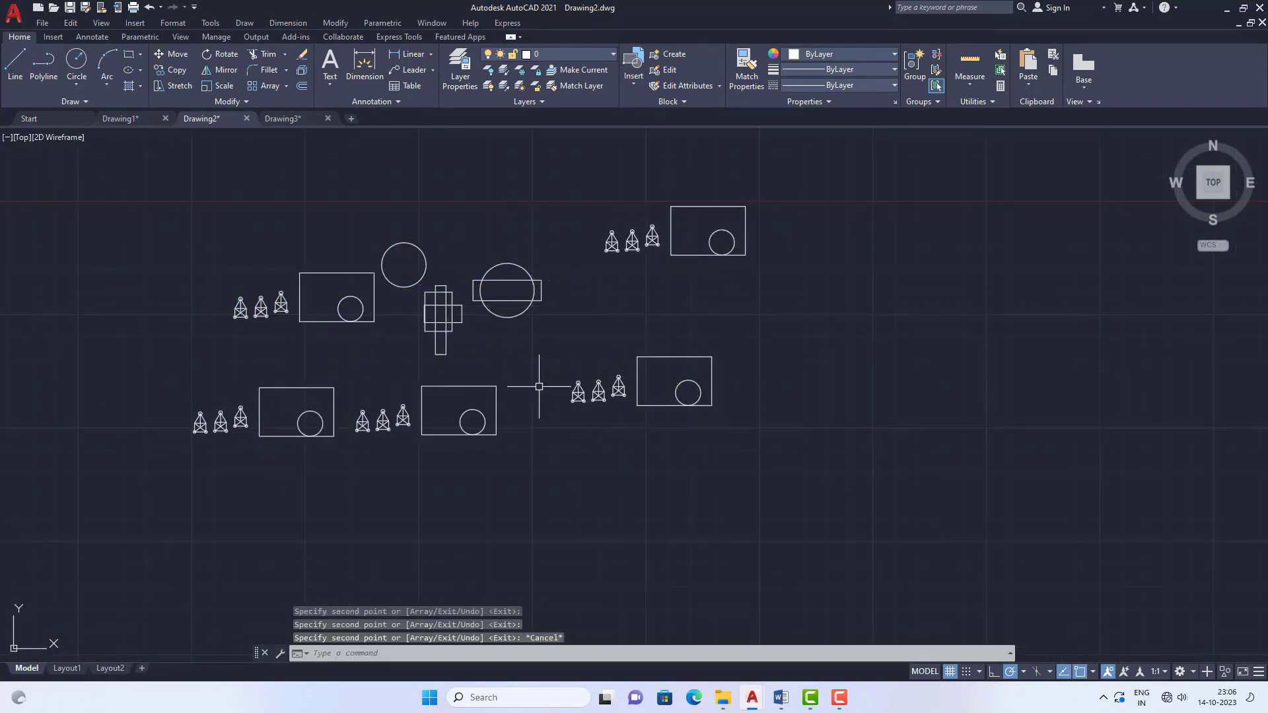
Check that the separate circle near the original group can be selected on its own, and clear the selection.
{"action": "scroll", "coordinate": [419, 331], "scroll_direction": "up", "scroll_amount": 4}
{"action": "scroll", "coordinate": [413, 331], "scroll_direction": "down", "scroll_amount": 2}
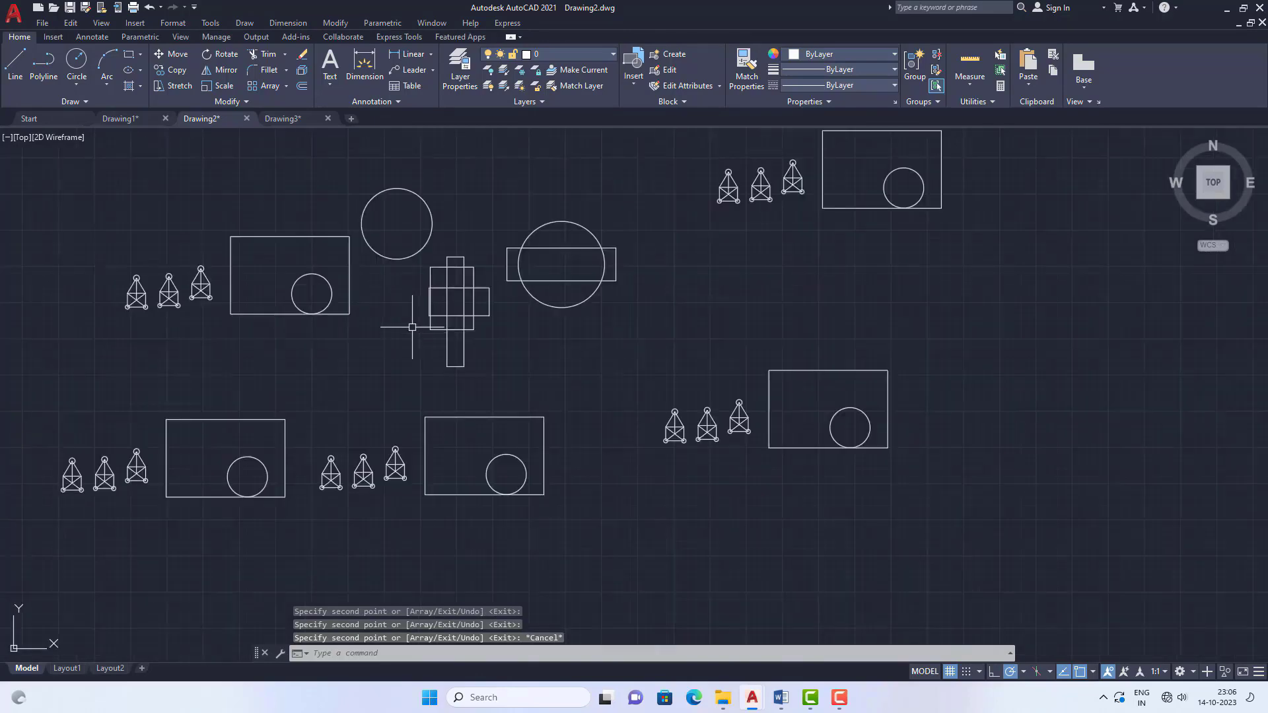
{"action": "left_click", "coordinate": [417, 199]}
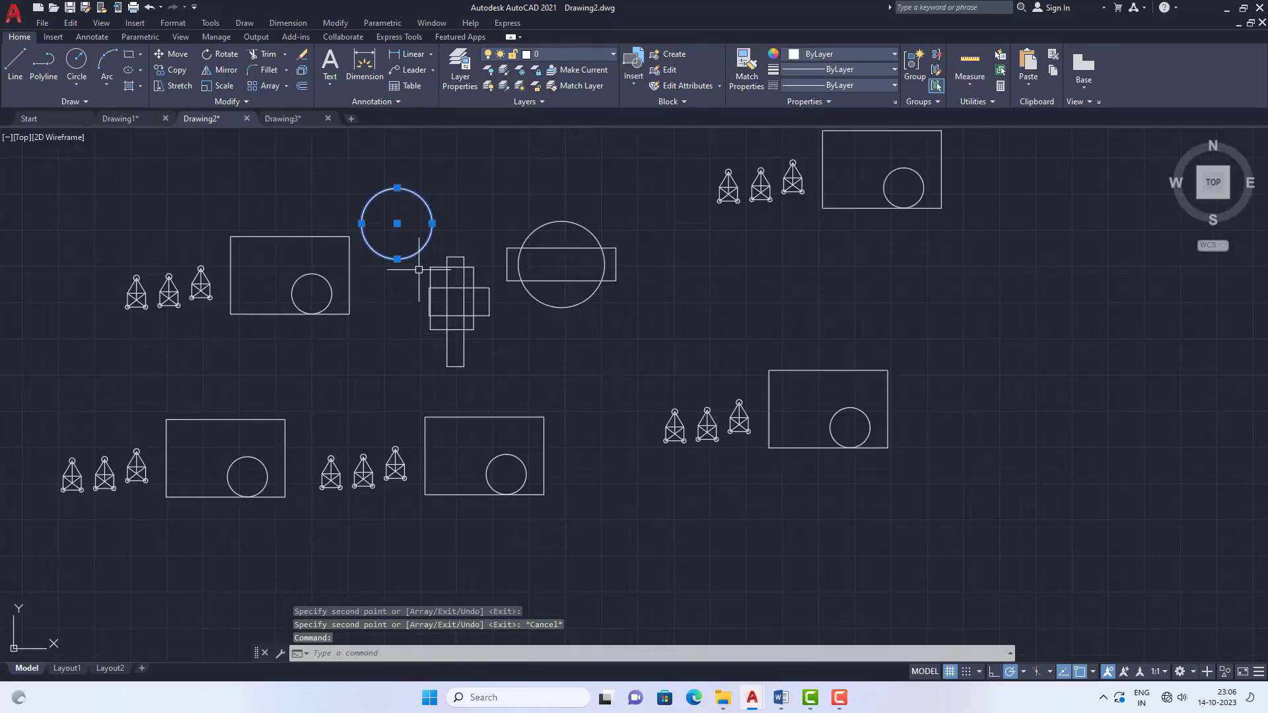
{"action": "scroll", "coordinate": [405, 277], "scroll_direction": "down", "scroll_amount": 2}
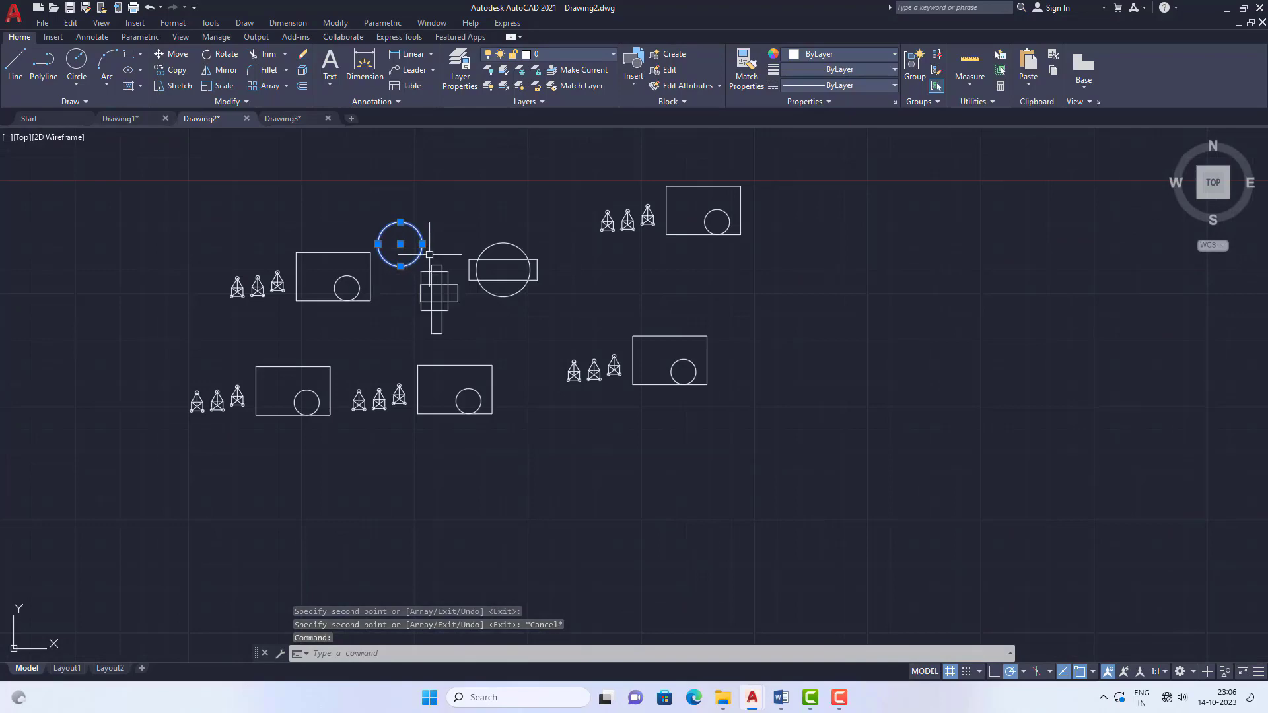
{"action": "scroll", "coordinate": [438, 243], "scroll_direction": "up", "scroll_amount": 2}
{"action": "scroll", "coordinate": [444, 332], "scroll_direction": "down", "scroll_amount": 2}
{"action": "key", "text": "Escape"}
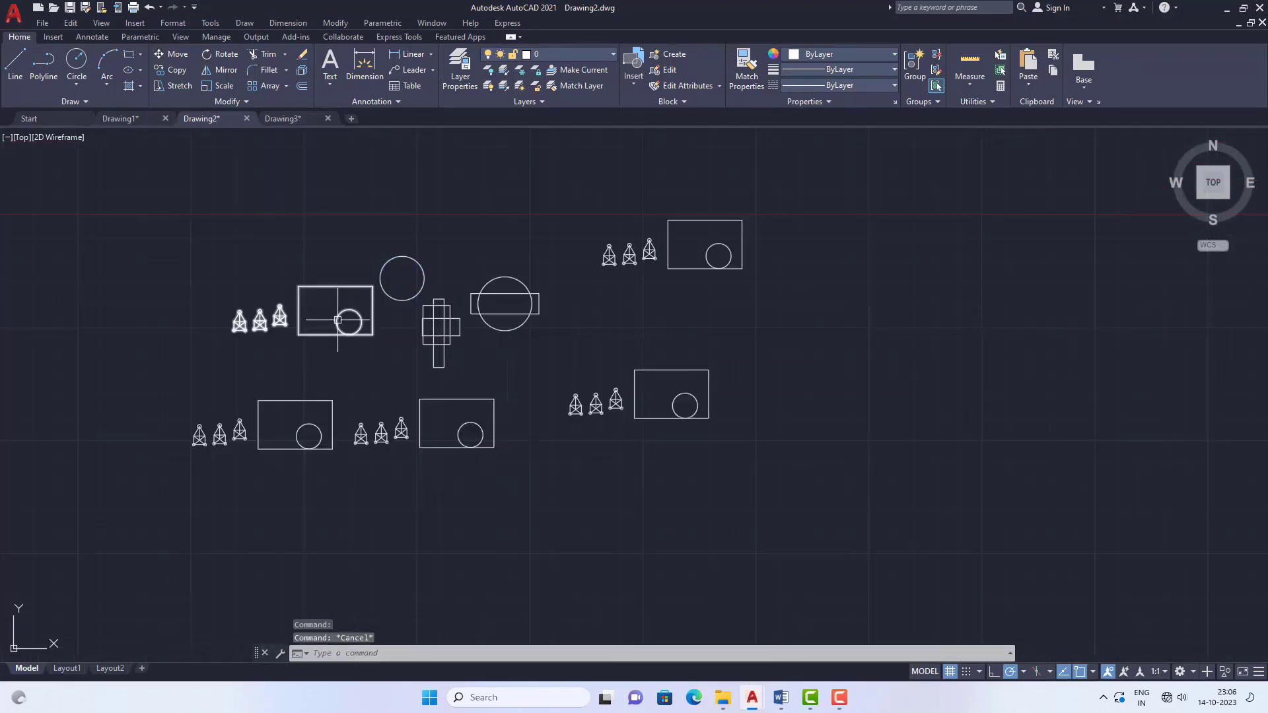
Ungroup the original group of towers, large rectangle and small circle with the UNGROUP command.
{"action": "scroll", "coordinate": [341, 319], "scroll_direction": "up", "scroll_amount": 4}
{"action": "scroll", "coordinate": [548, 350], "scroll_direction": "down", "scroll_amount": 2}
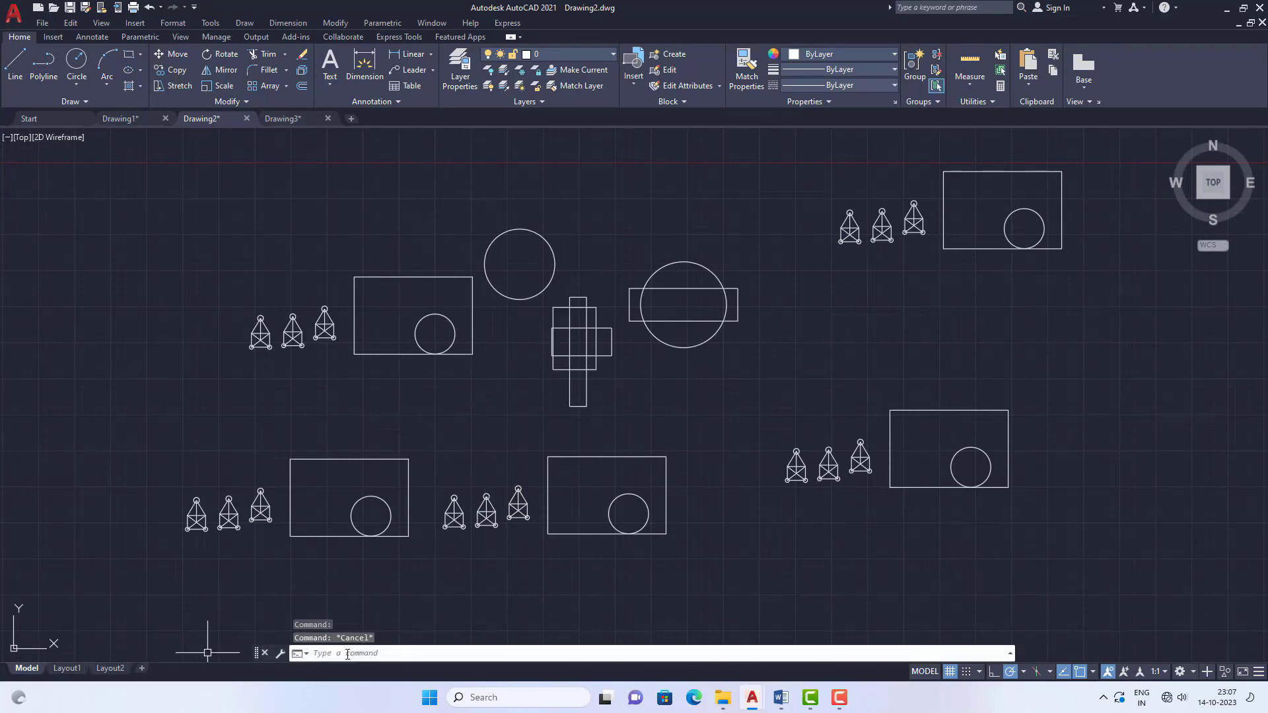
{"action": "type", "text": "ungr"}
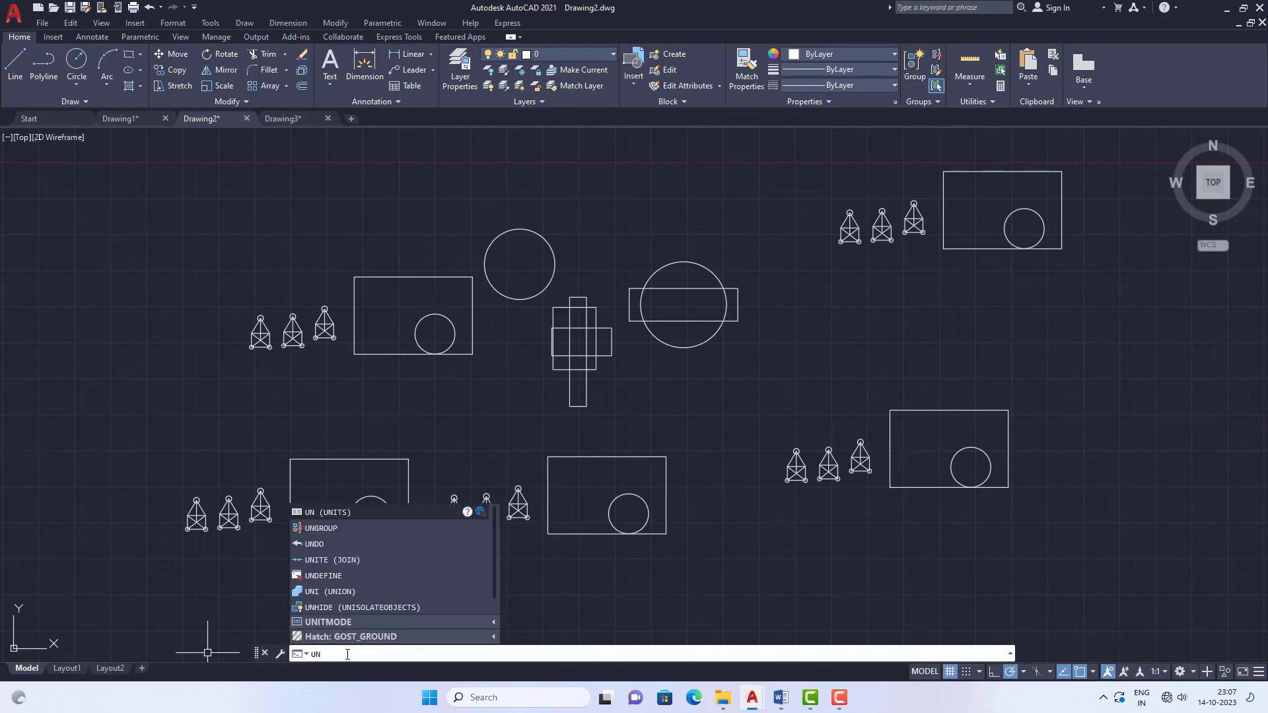
{"action": "key", "text": "Return"}
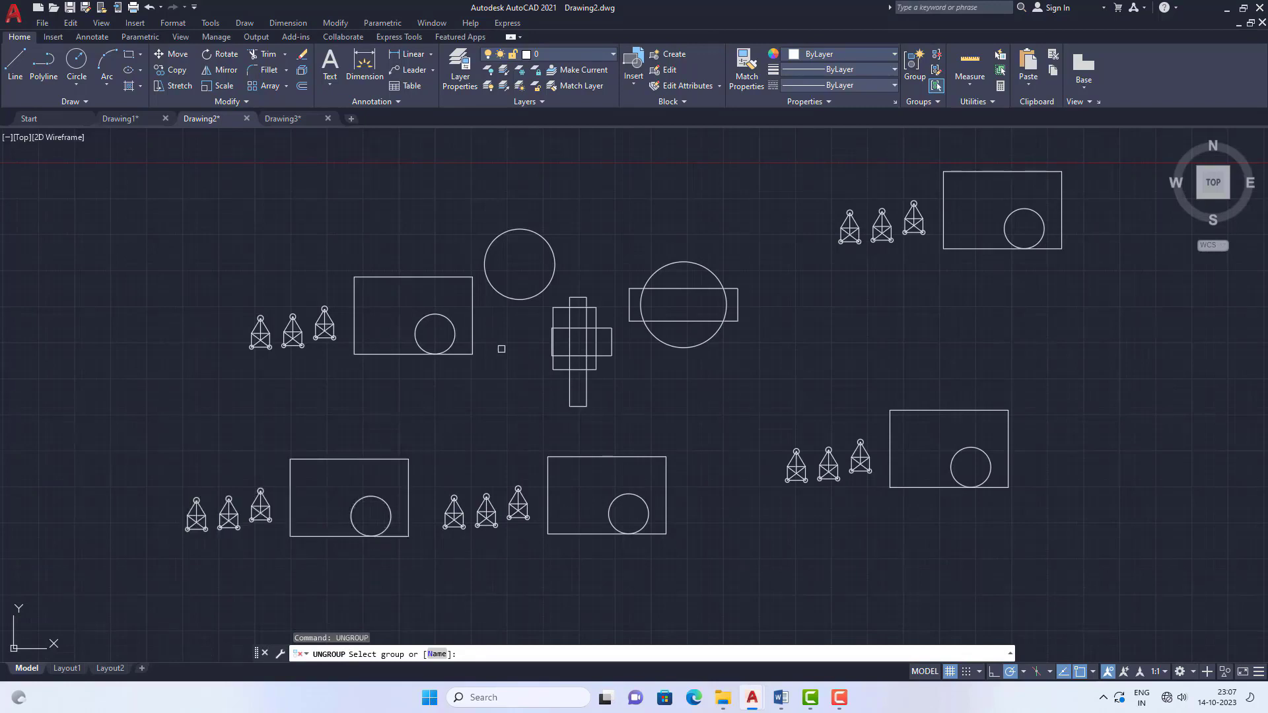
{"action": "scroll", "coordinate": [464, 321], "scroll_direction": "up", "scroll_amount": 2}
{"action": "left_click", "coordinate": [288, 327]}
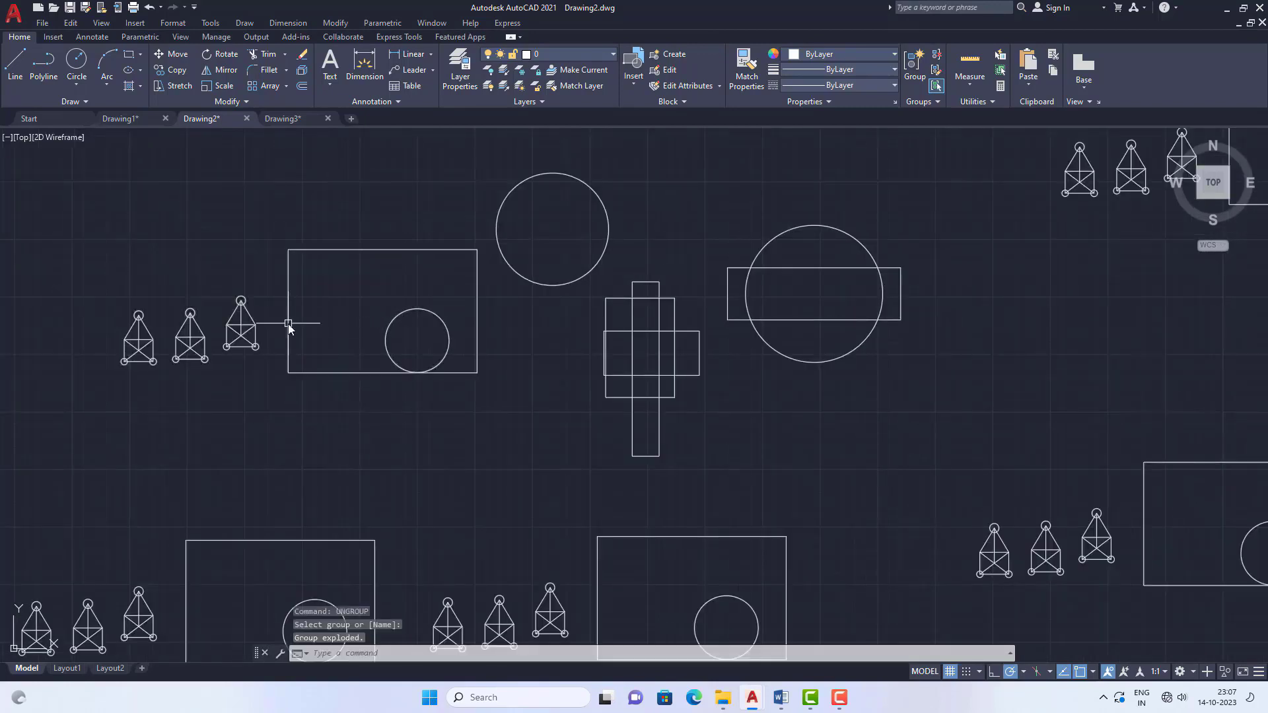
Check that the three original towers and the large rectangle can be selected individually, and clear the selection.
{"action": "left_click", "coordinate": [238, 340]}
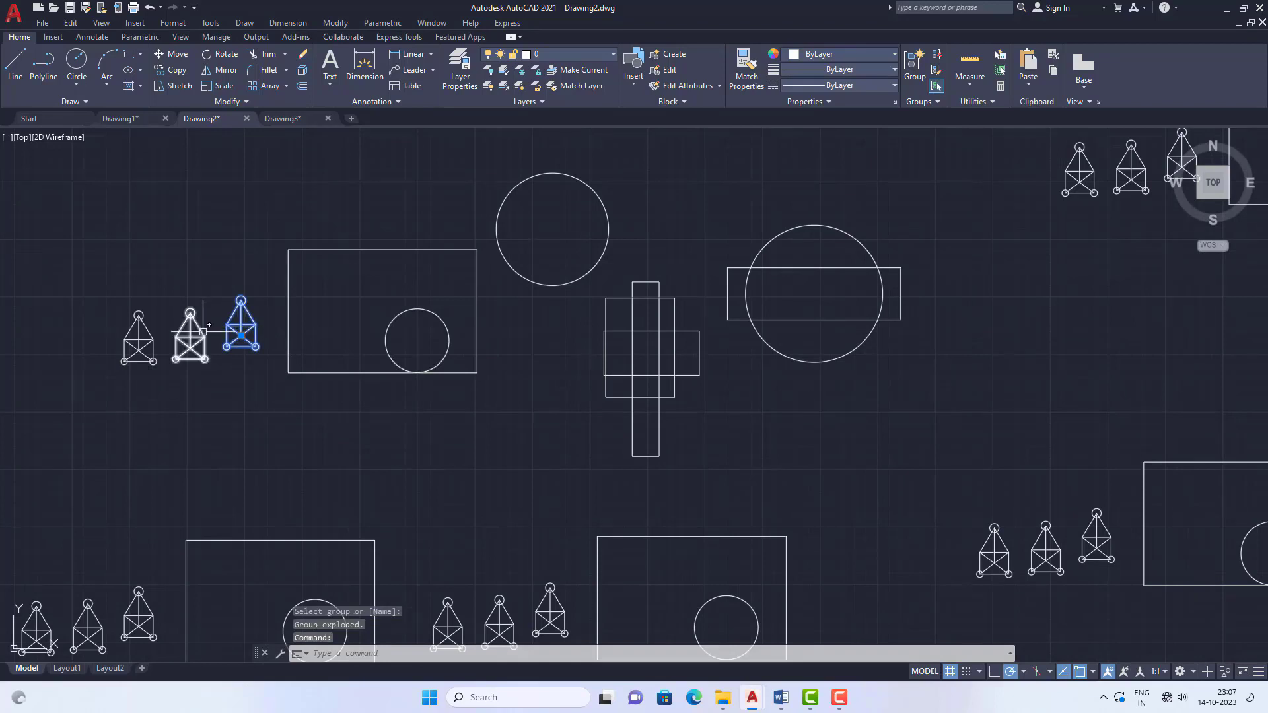
{"action": "left_click", "coordinate": [190, 340]}
{"action": "left_click", "coordinate": [151, 340]}
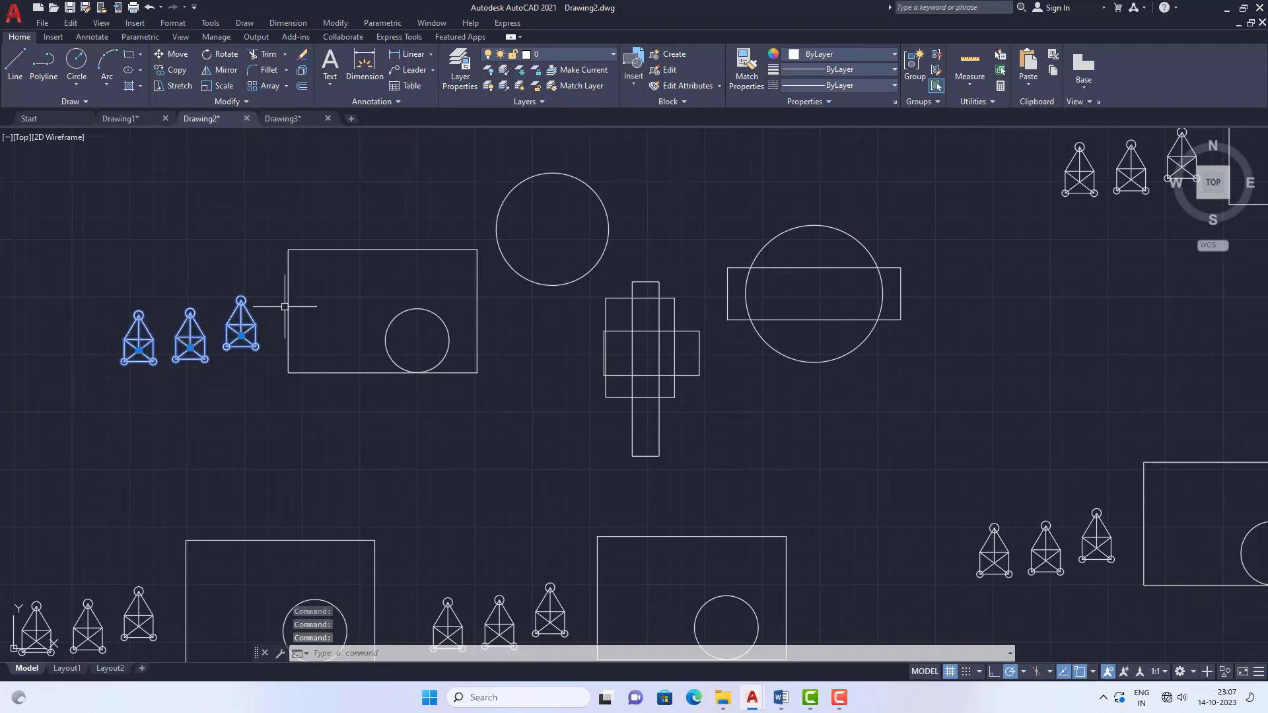
{"action": "left_click", "coordinate": [290, 277]}
{"action": "key", "text": "Escape"}
{"action": "key", "text": "Escape"}
{"action": "key", "text": "Escape"}
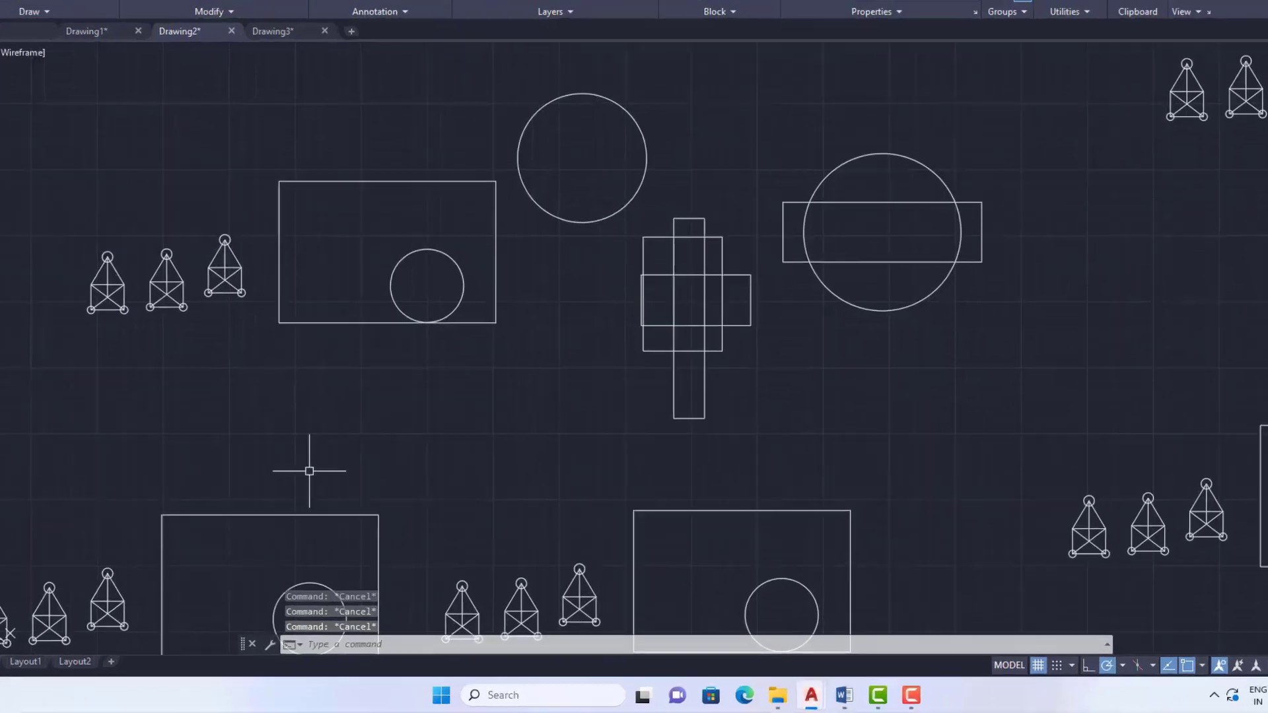
{"action": "left_click", "coordinate": [359, 643]}
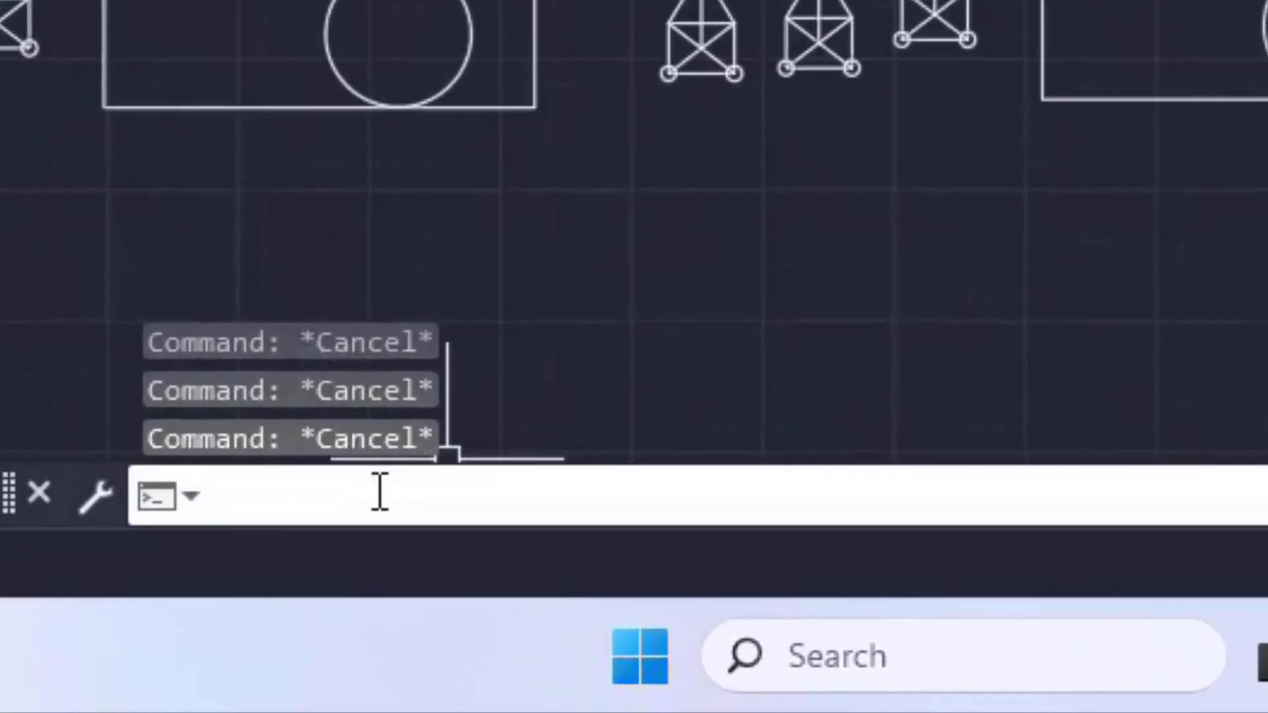
{"action": "type", "text": "f"}
{"action": "key", "text": "BackSpace"}
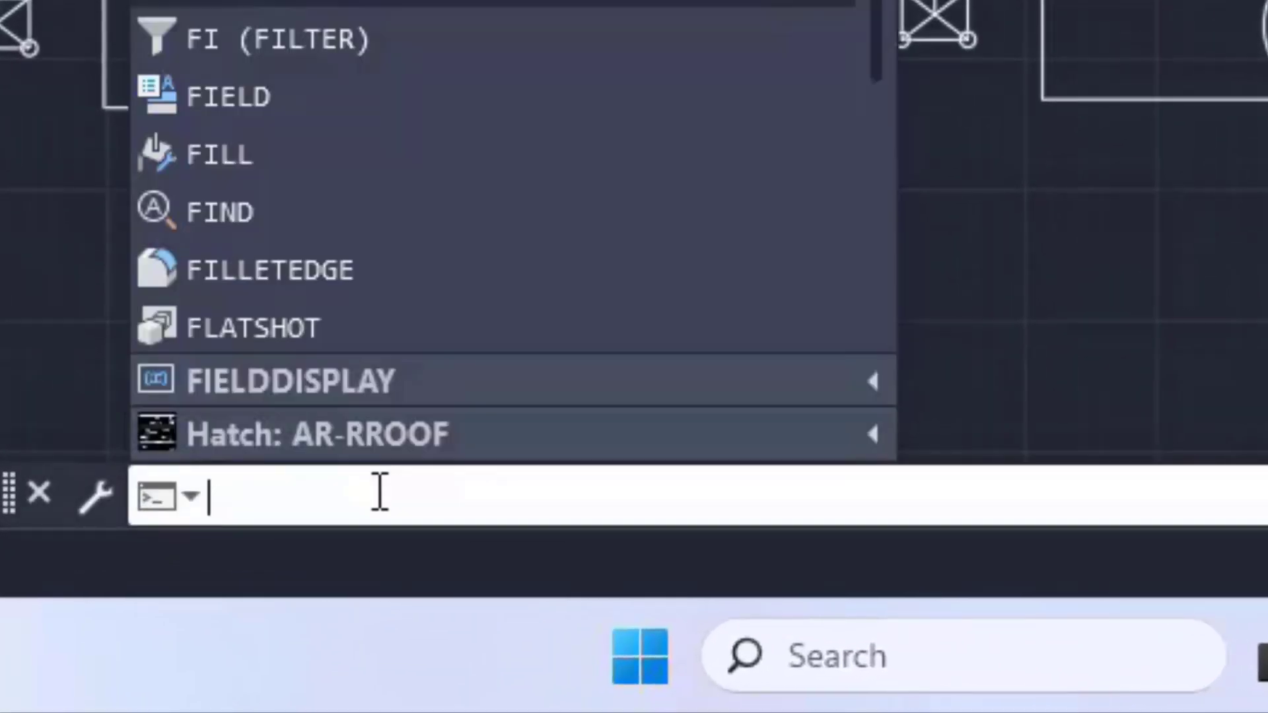
{"action": "type", "text": "GROUPEDIT"}
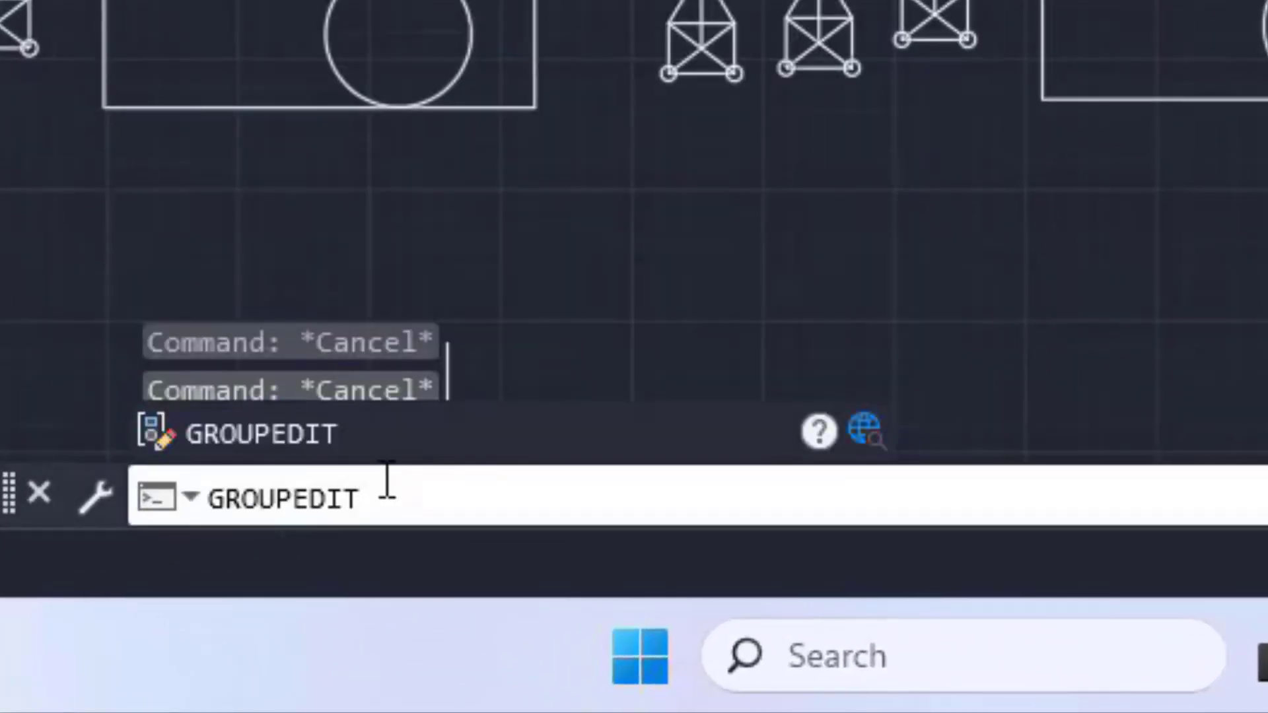
{"action": "key", "text": "Return"}
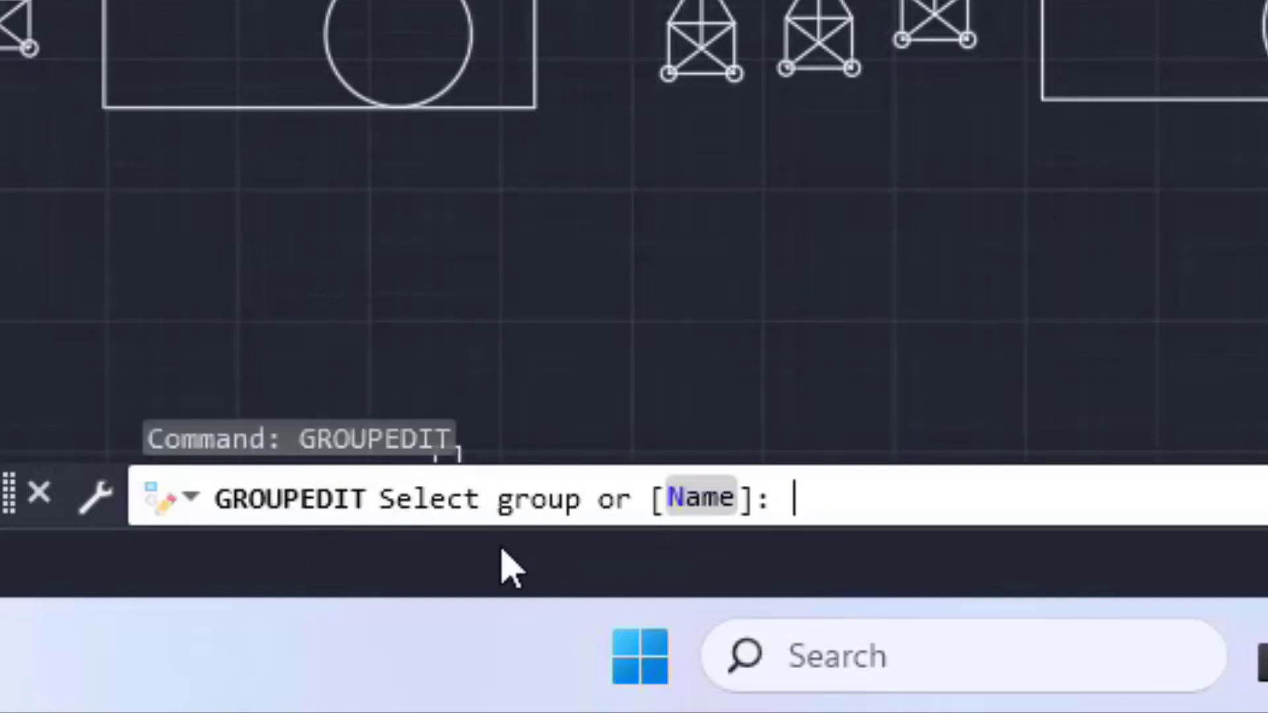
{"action": "key", "text": "Escape"}
{"action": "key", "text": "Escape"}
{"action": "key", "text": "Escape"}
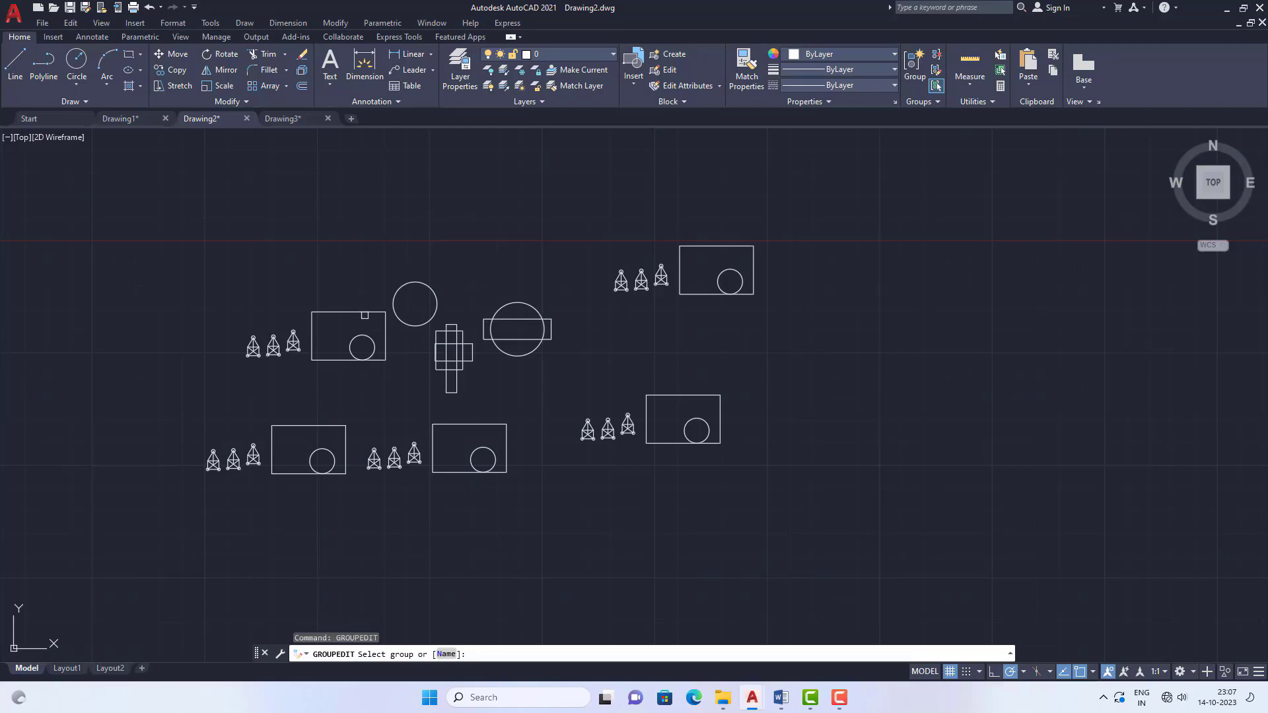
Remove the separate circle and the small circle inside the large rectangle from the group of original figures with GROUPEDIT.
{"action": "left_click", "coordinate": [363, 313]}
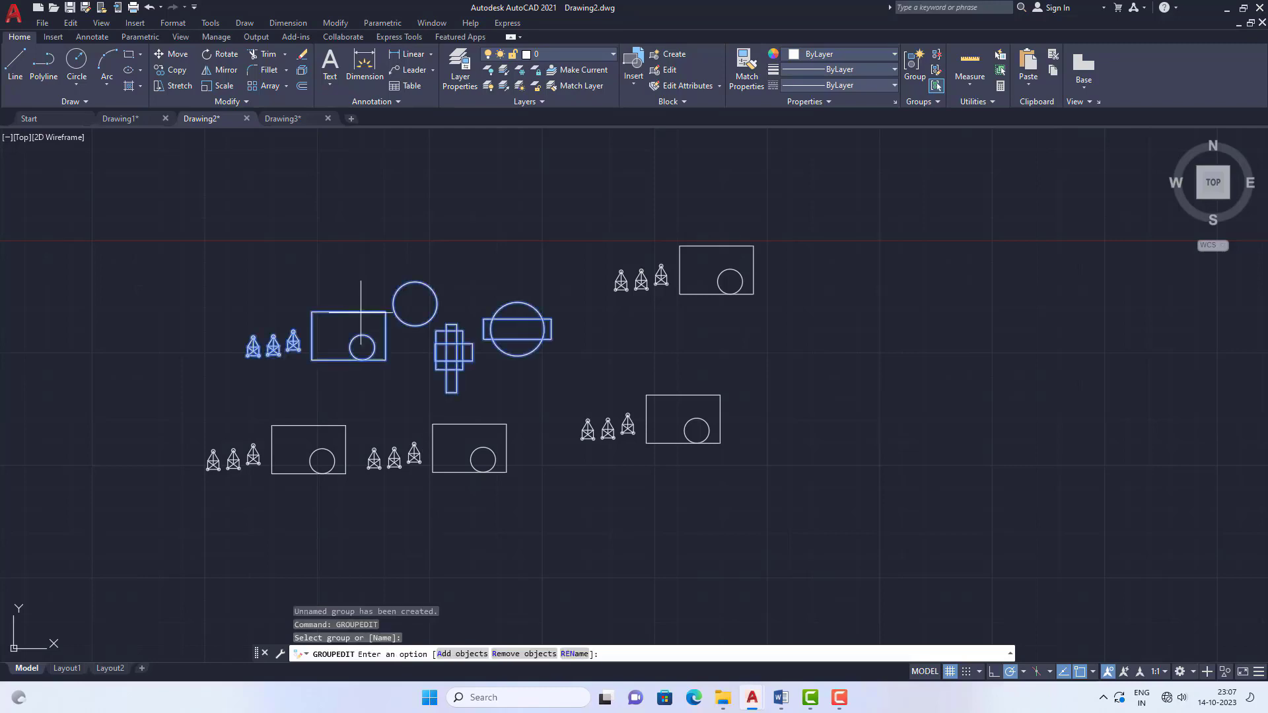
{"action": "scroll", "coordinate": [361, 312], "scroll_direction": "up", "scroll_amount": 2}
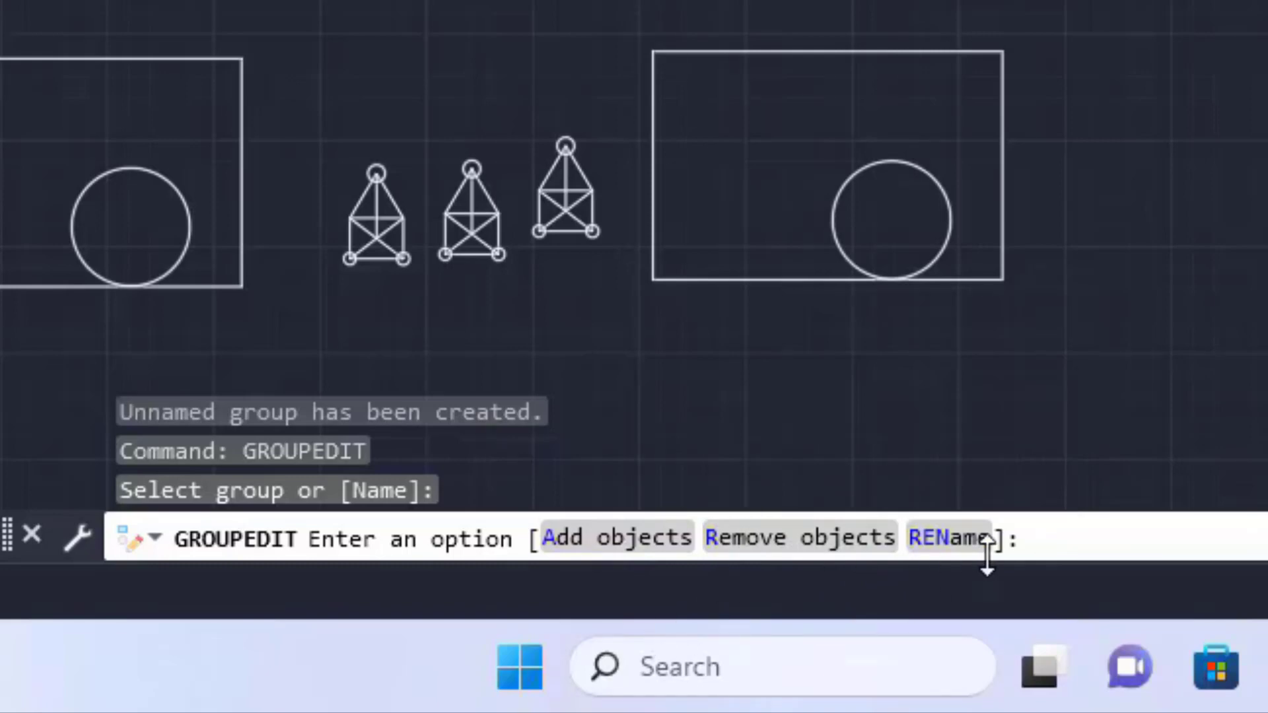
{"action": "type", "text": "r"}
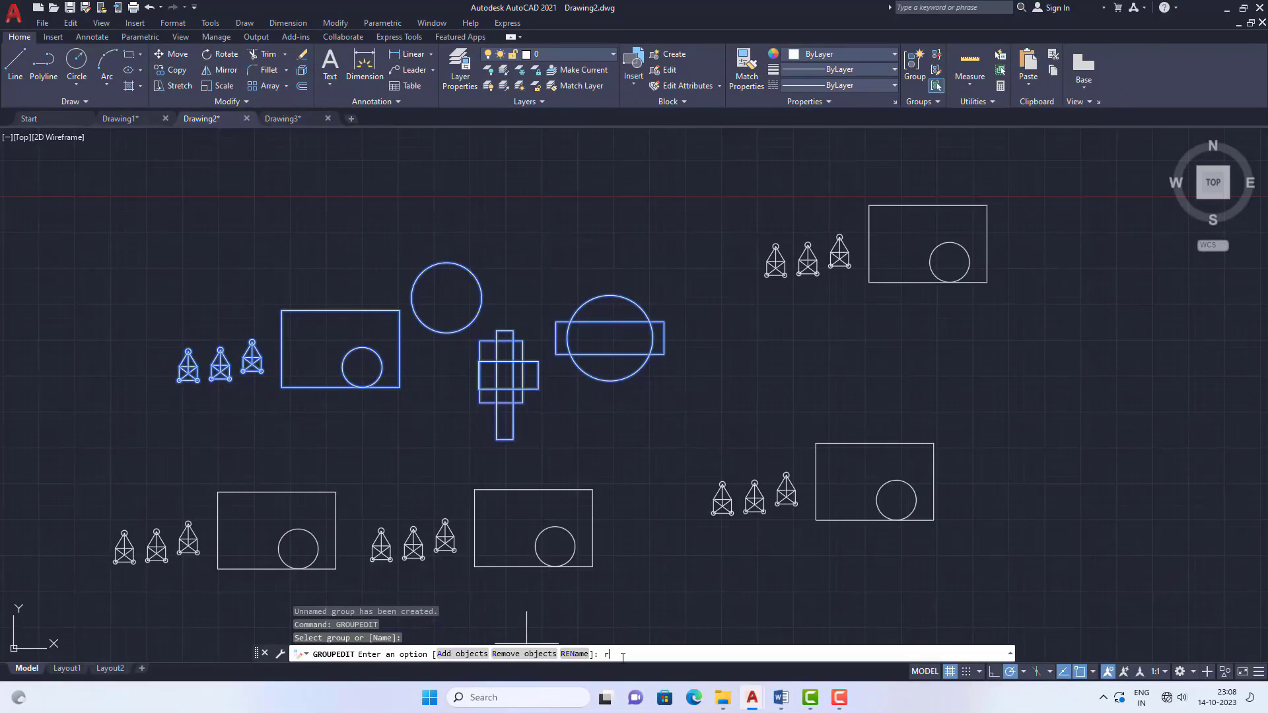
{"action": "key", "text": "Return"}
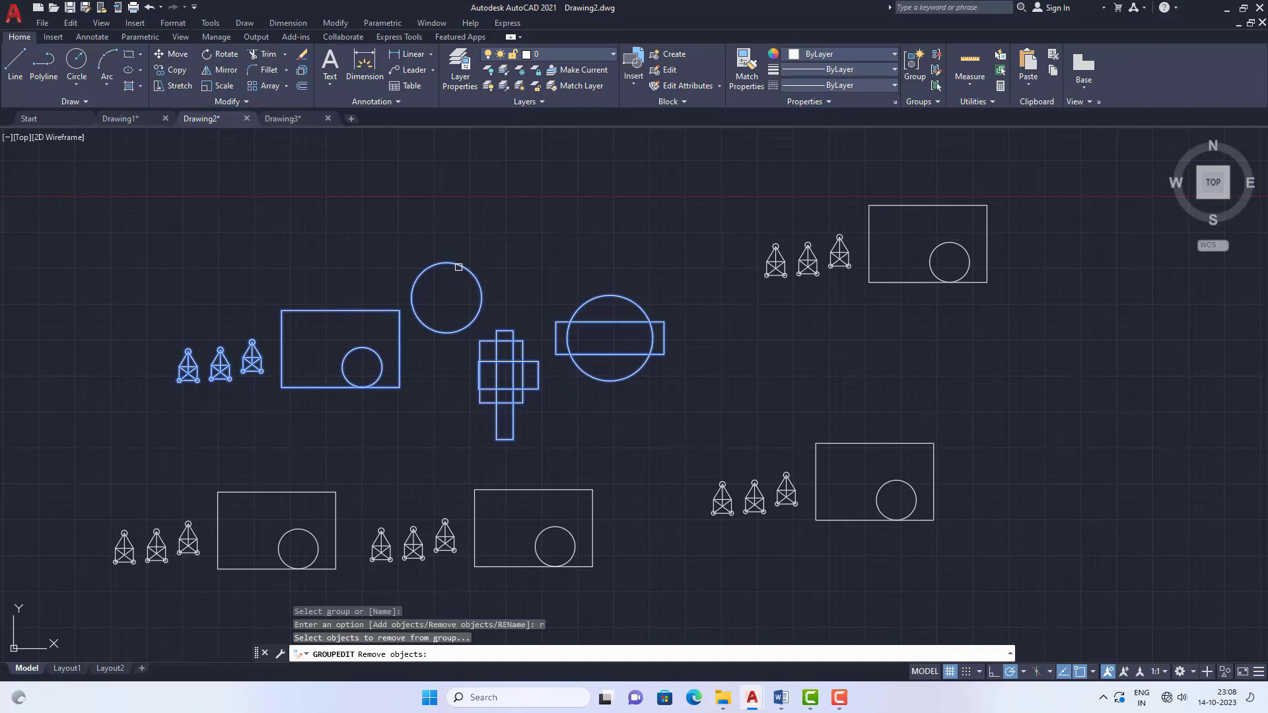
{"action": "left_click", "coordinate": [459, 265]}
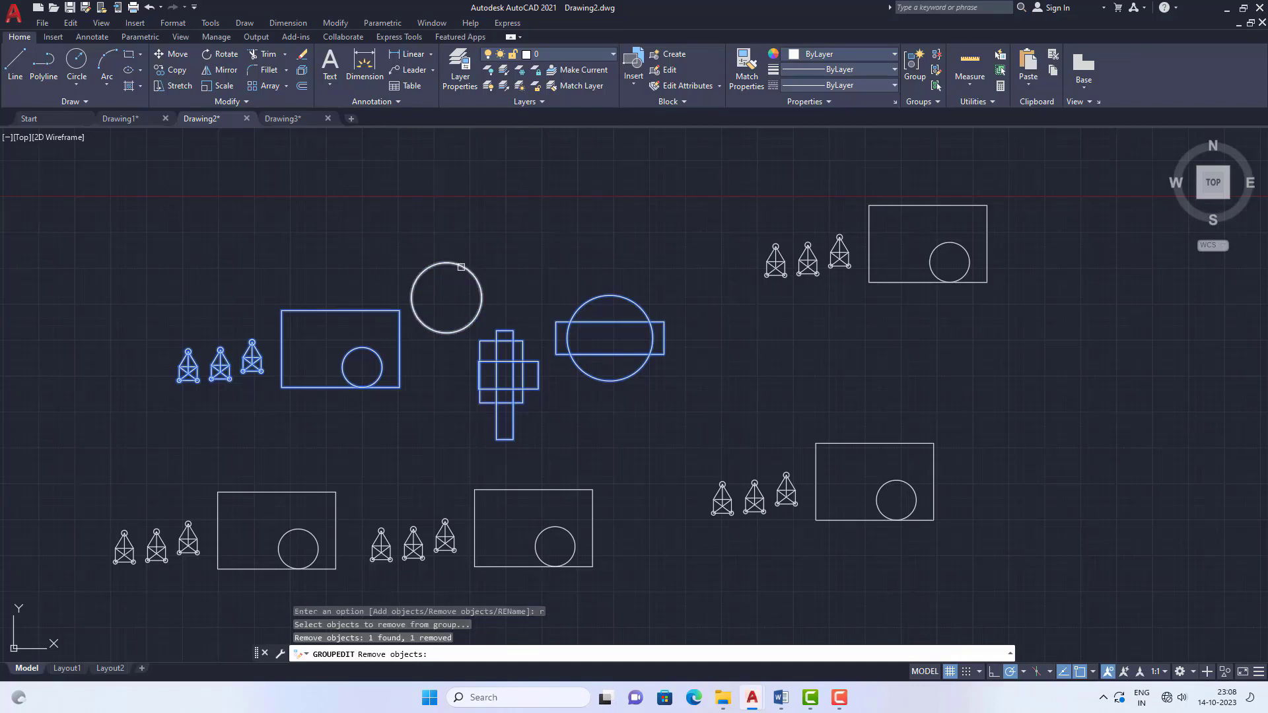
{"action": "left_click", "coordinate": [371, 348]}
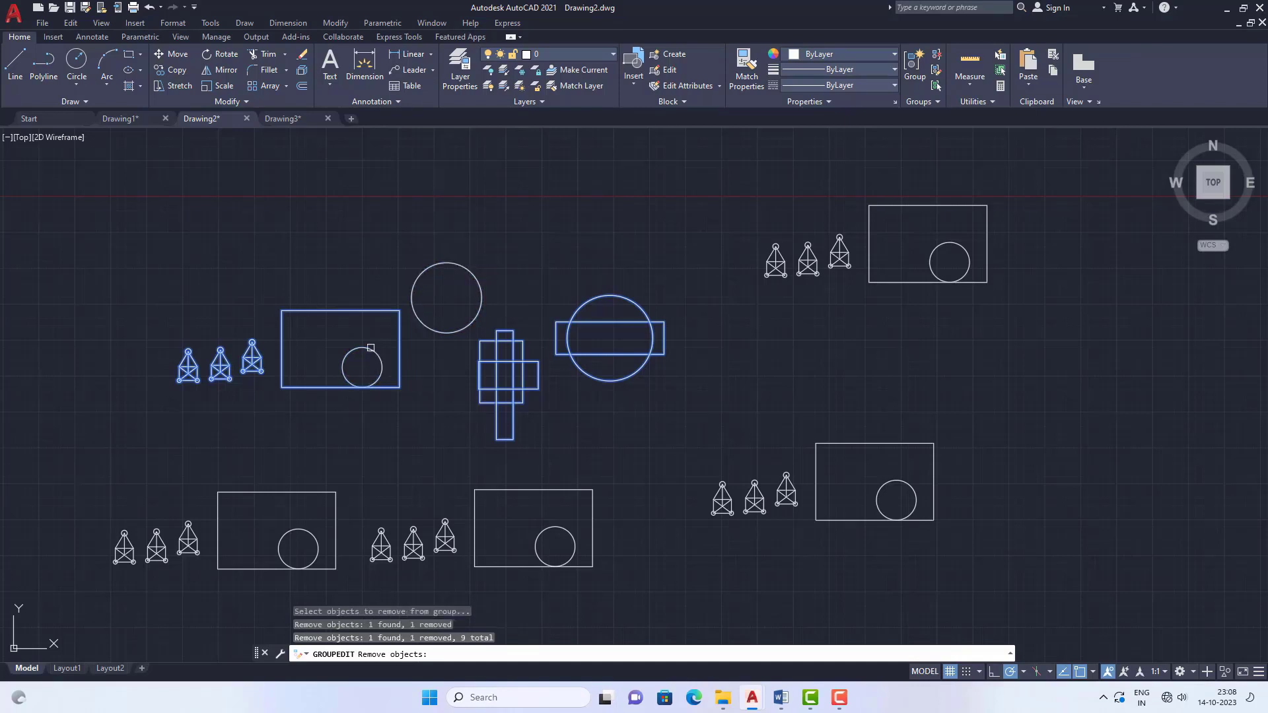
{"action": "key", "text": "Return"}
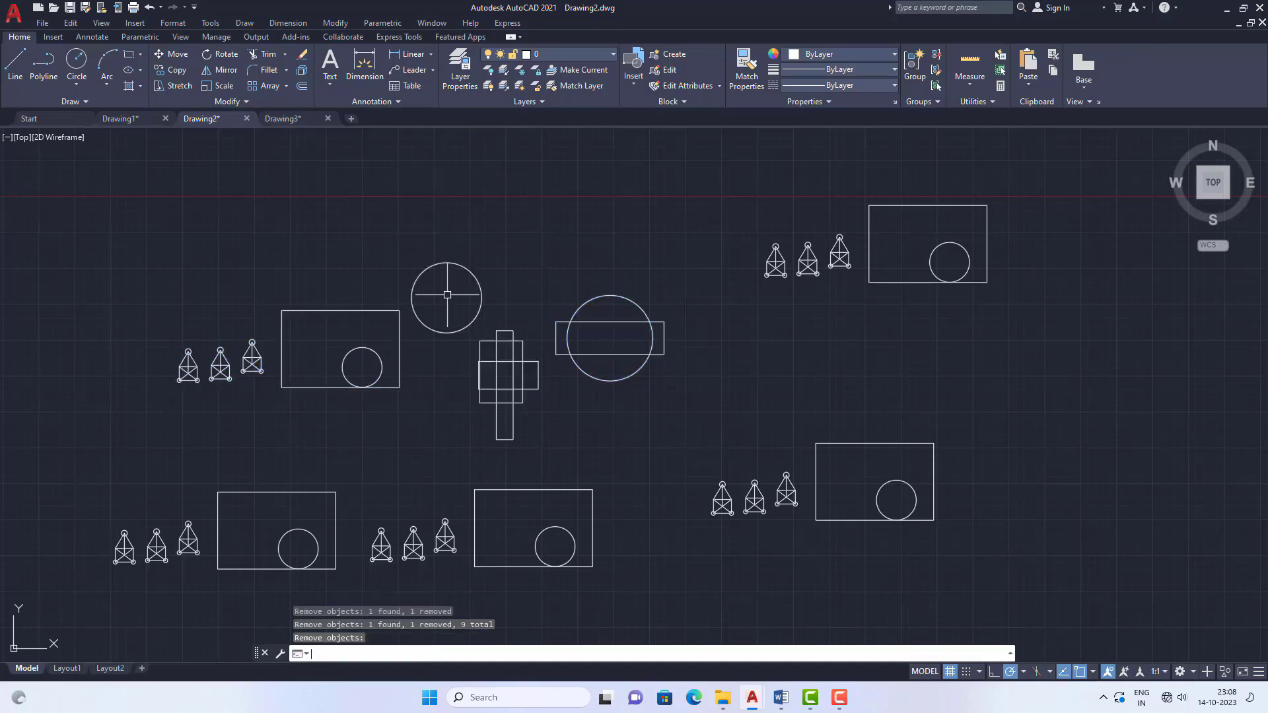
Check the individual selection of the two removed circles, clear it, and check the selection of the remaining group.
{"action": "scroll", "coordinate": [418, 347], "scroll_direction": "up", "scroll_amount": 1}
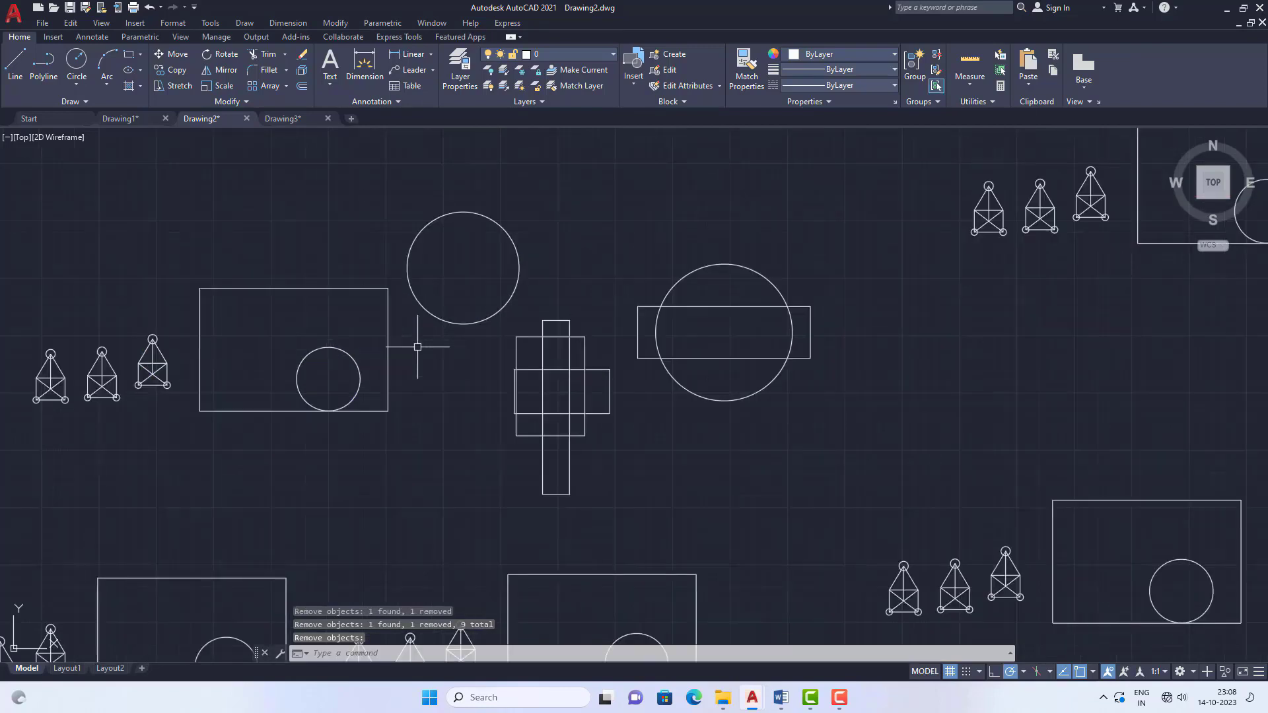
{"action": "scroll", "coordinate": [416, 351], "scroll_direction": "down", "scroll_amount": 1}
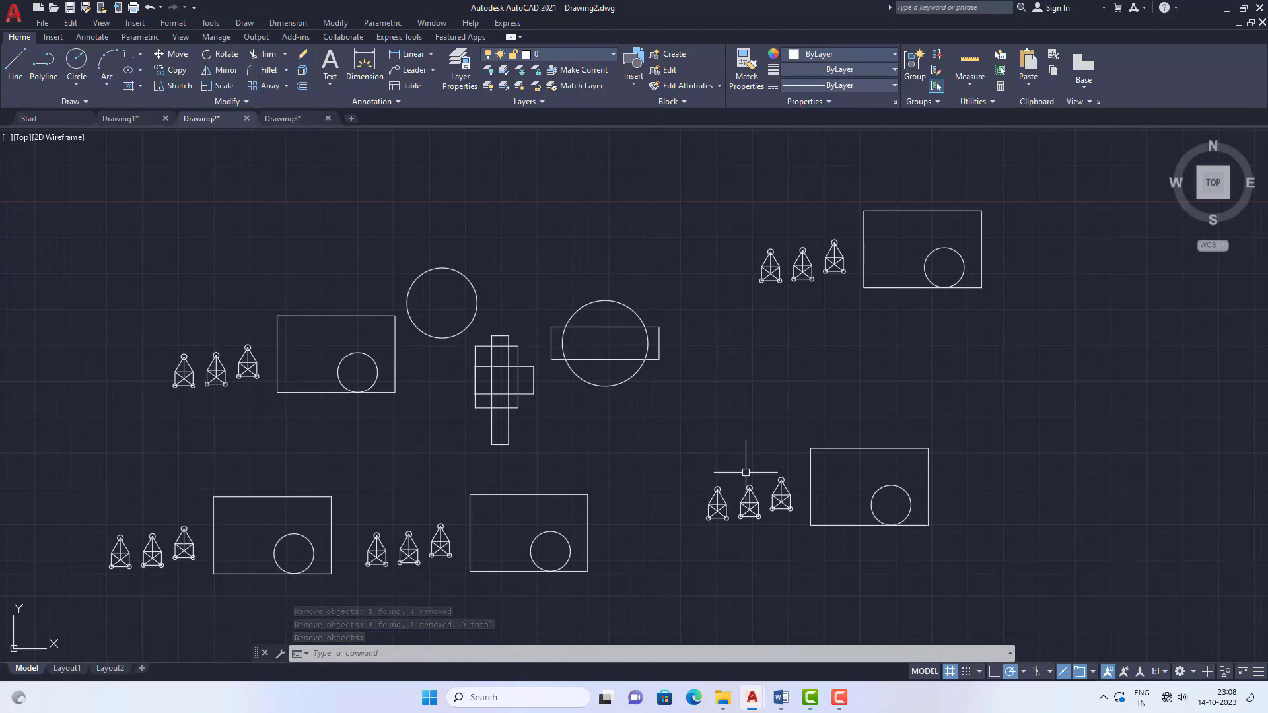
{"action": "left_click", "coordinate": [358, 352]}
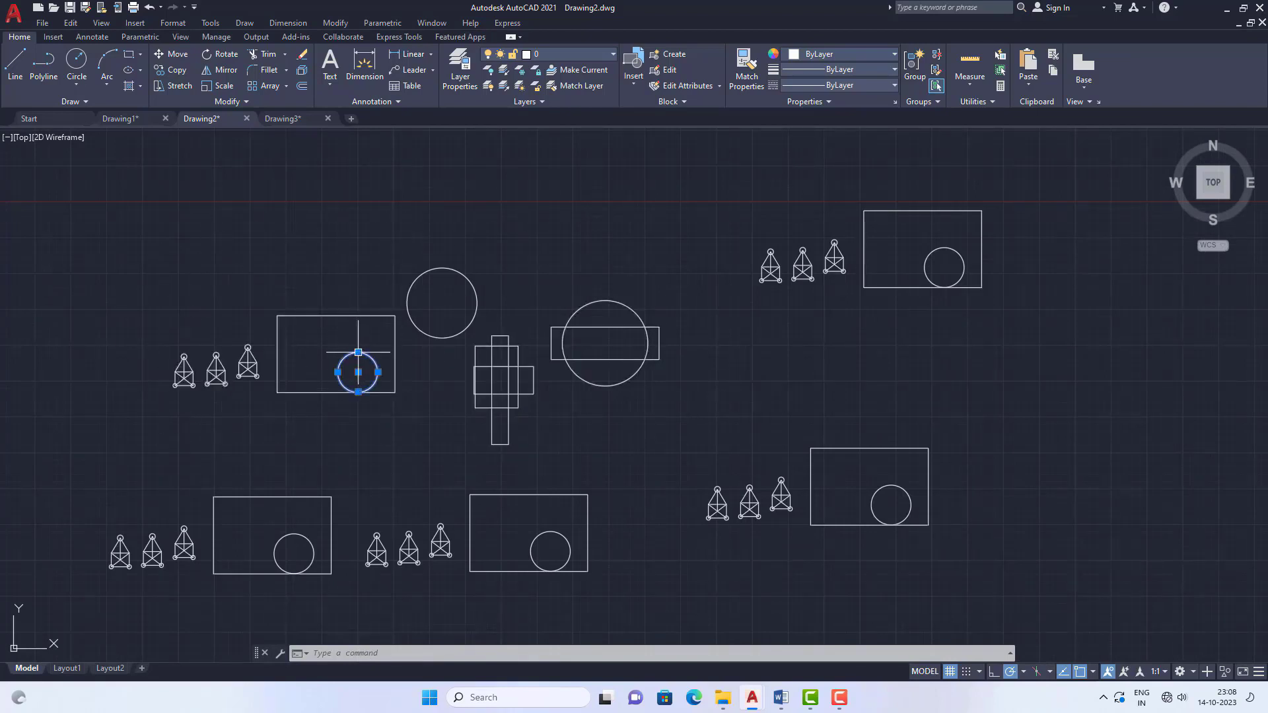
{"action": "left_click", "coordinate": [434, 267]}
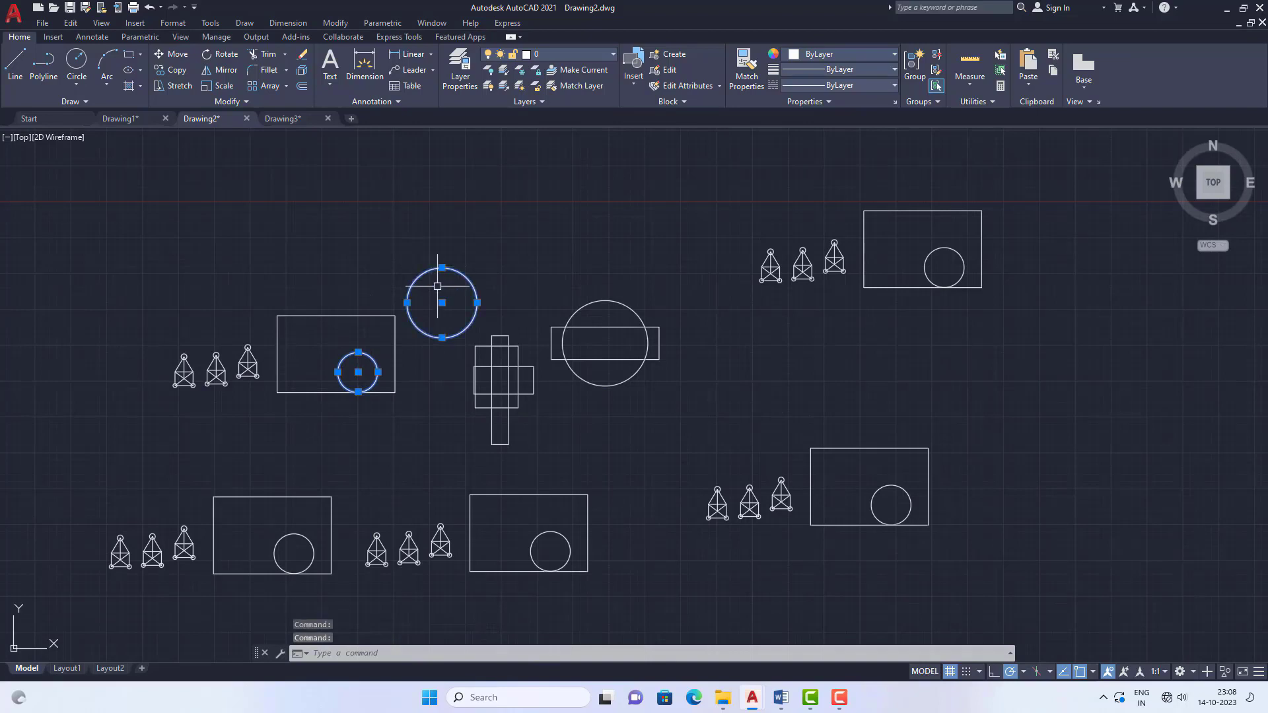
{"action": "key", "text": "Escape"}
{"action": "left_click", "coordinate": [500, 338]}
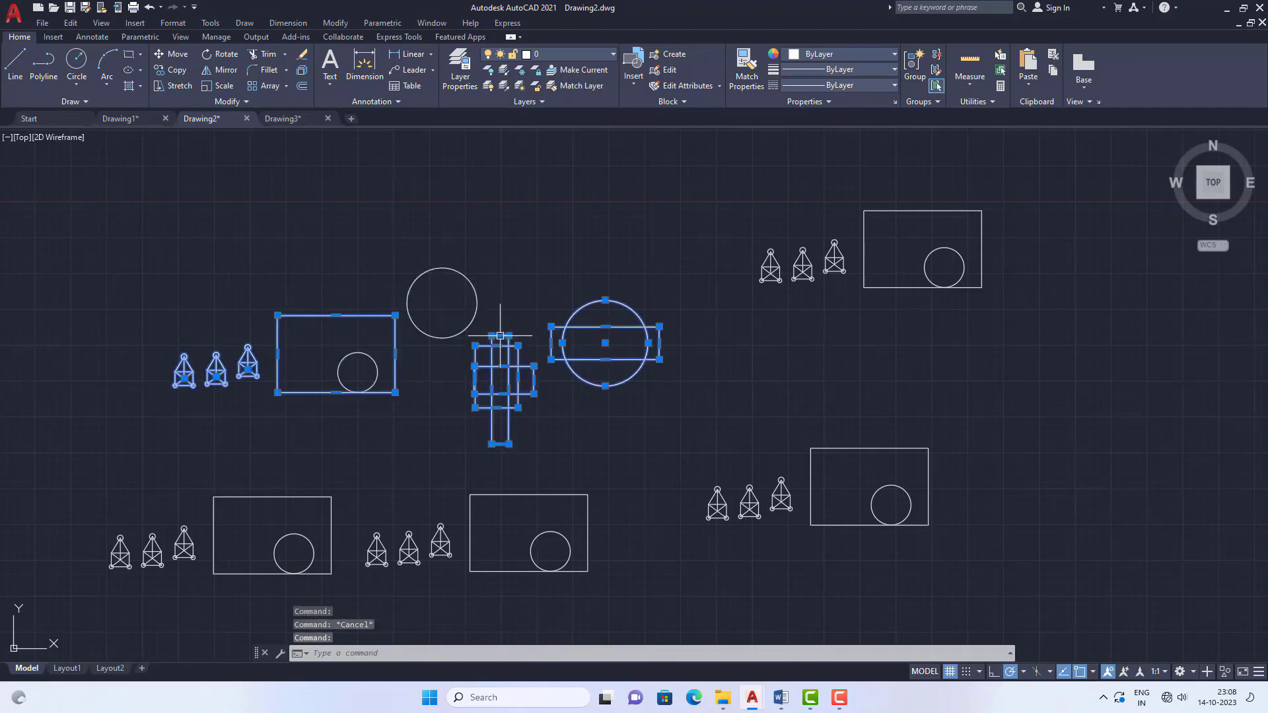
Add the separate circle, the small circle in the large rectangle and the two tower-and-rectangle groups below to the original group with GROUPEDIT.
{"action": "key", "text": "Escape"}
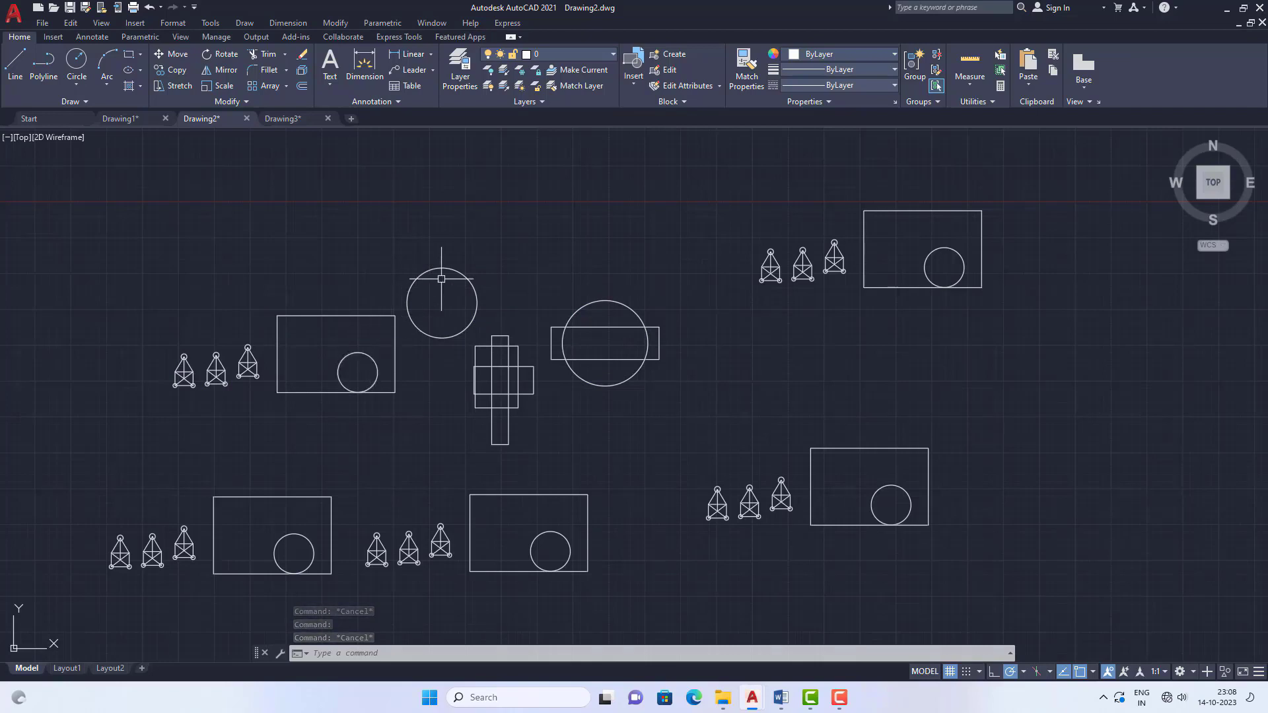
{"action": "left_click", "coordinate": [338, 654]}
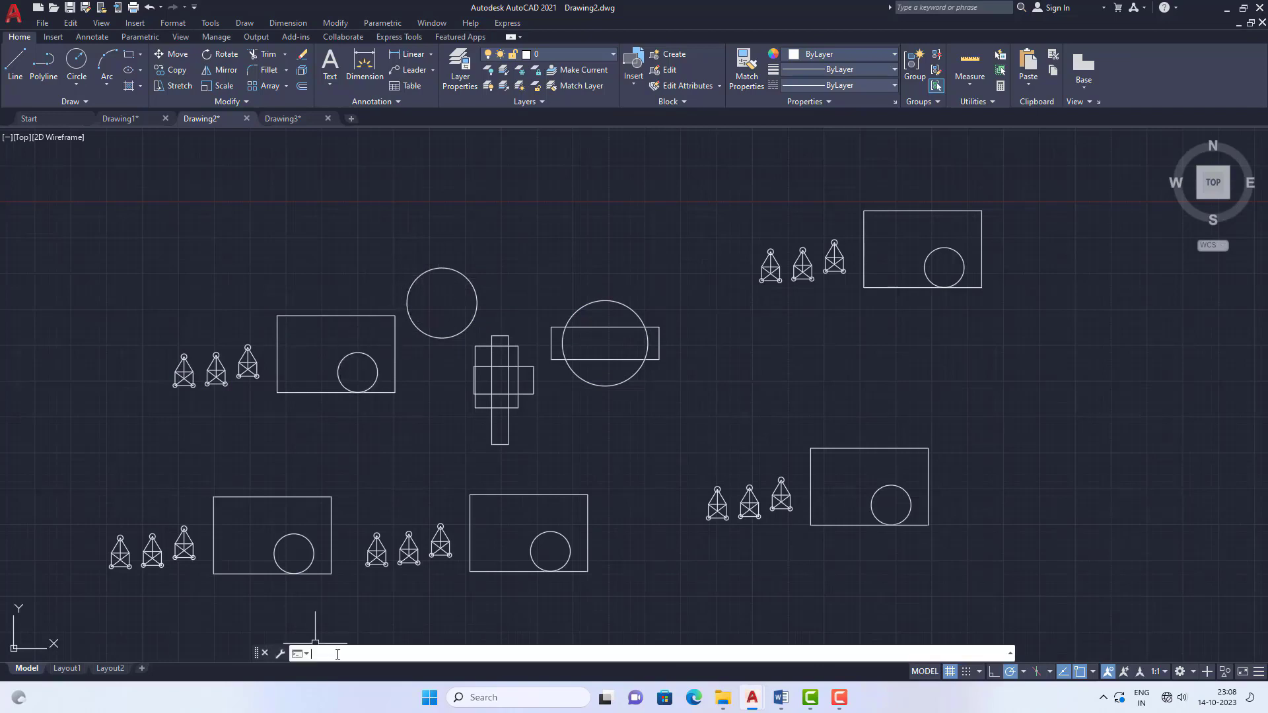
{"action": "type", "text": "grop"}
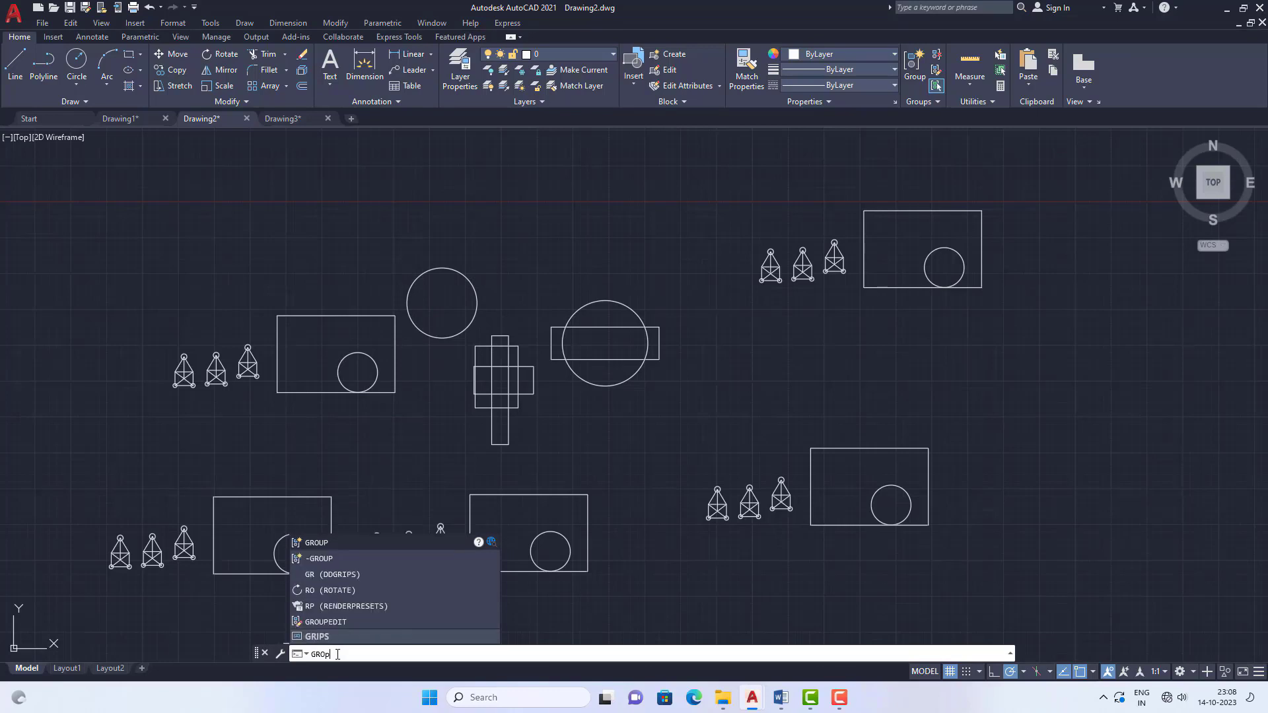
{"action": "type", "text": "ed"}
{"action": "key", "text": "Return"}
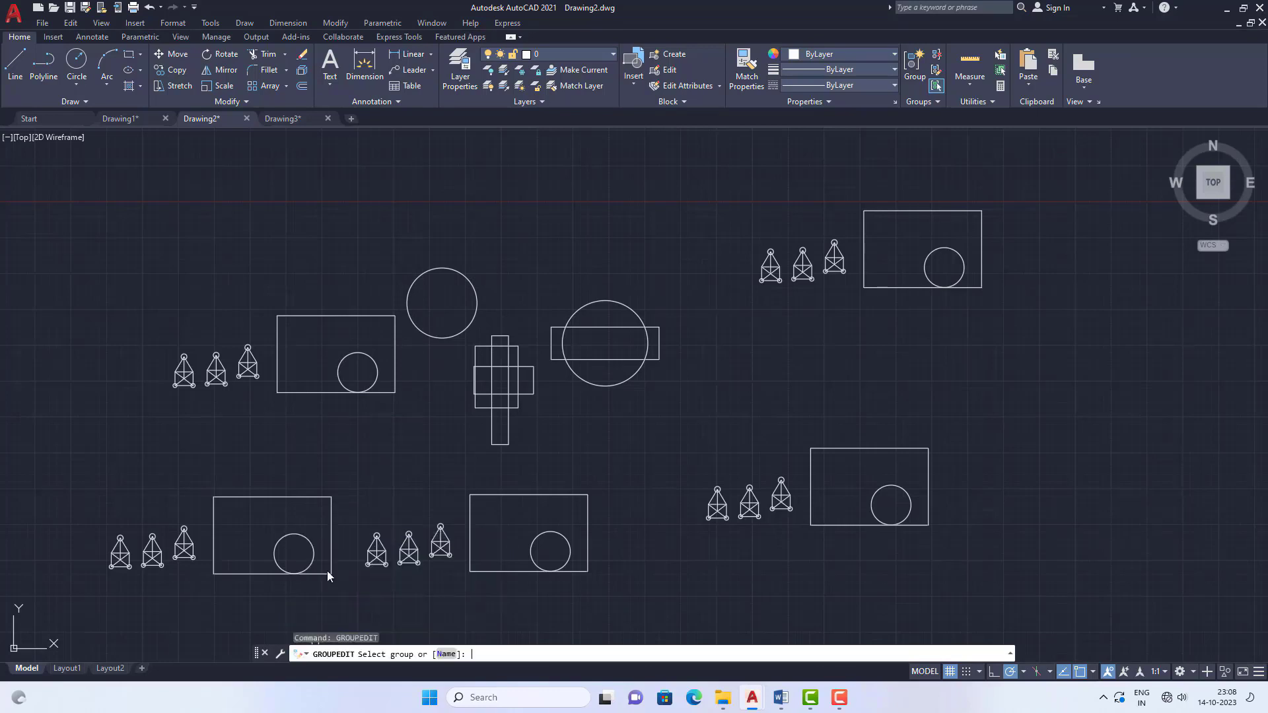
{"action": "left_click", "coordinate": [322, 319]}
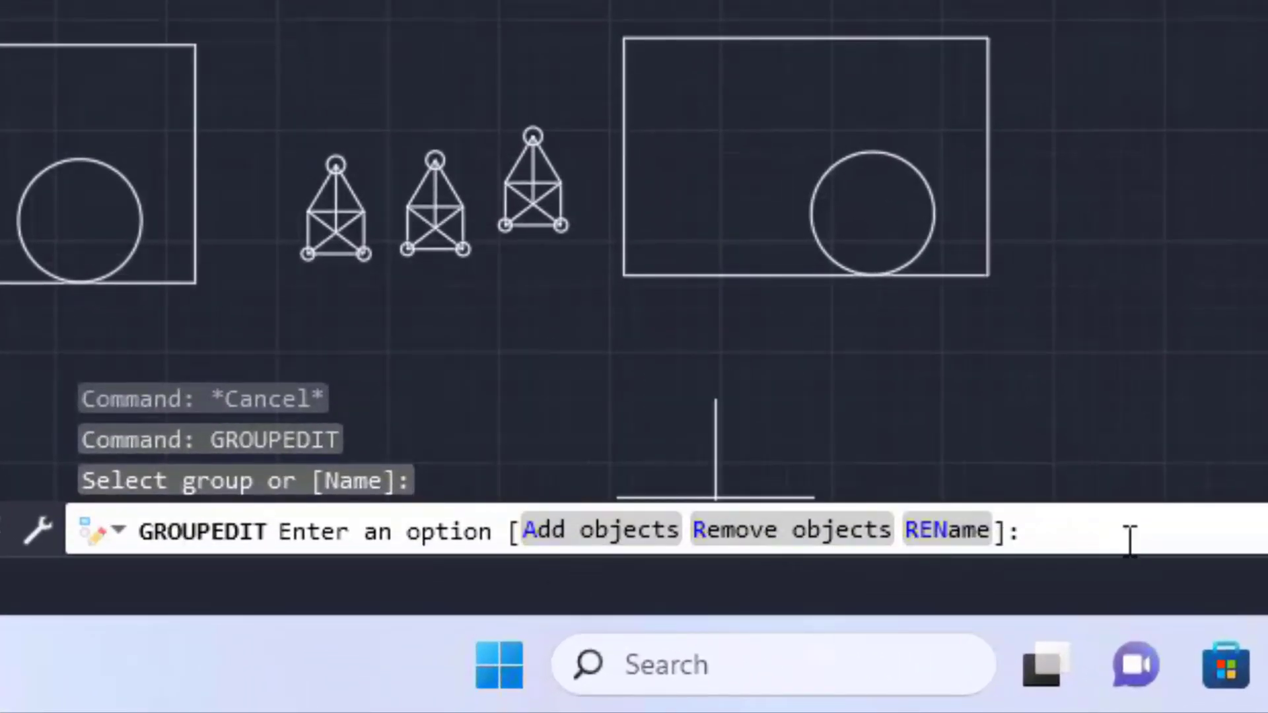
{"action": "type", "text": "a"}
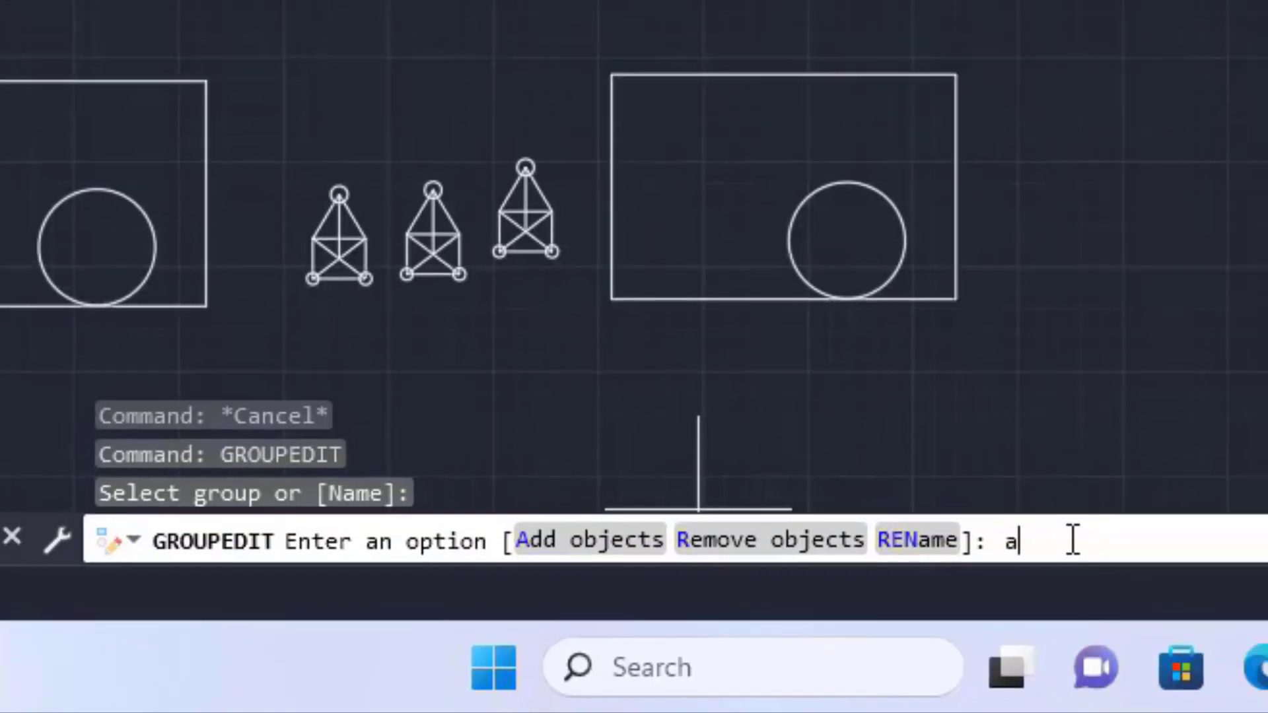
{"action": "key", "text": "Return"}
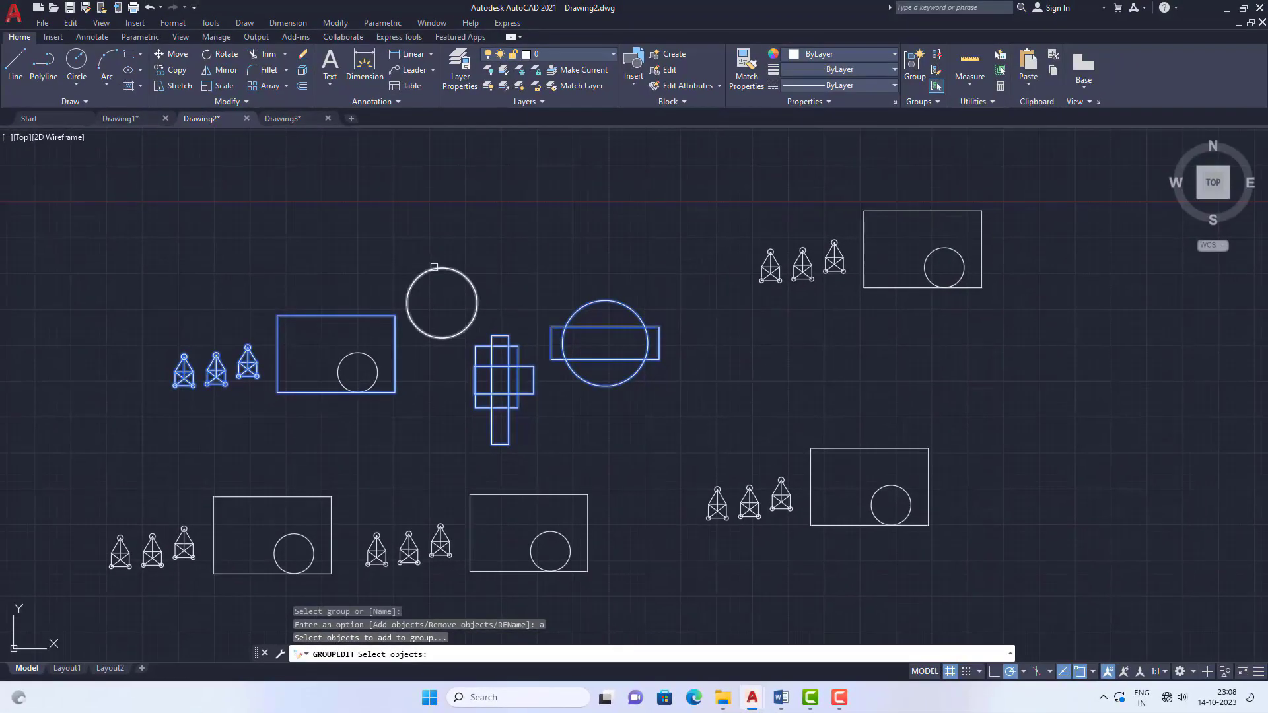
{"action": "left_click", "coordinate": [430, 264]}
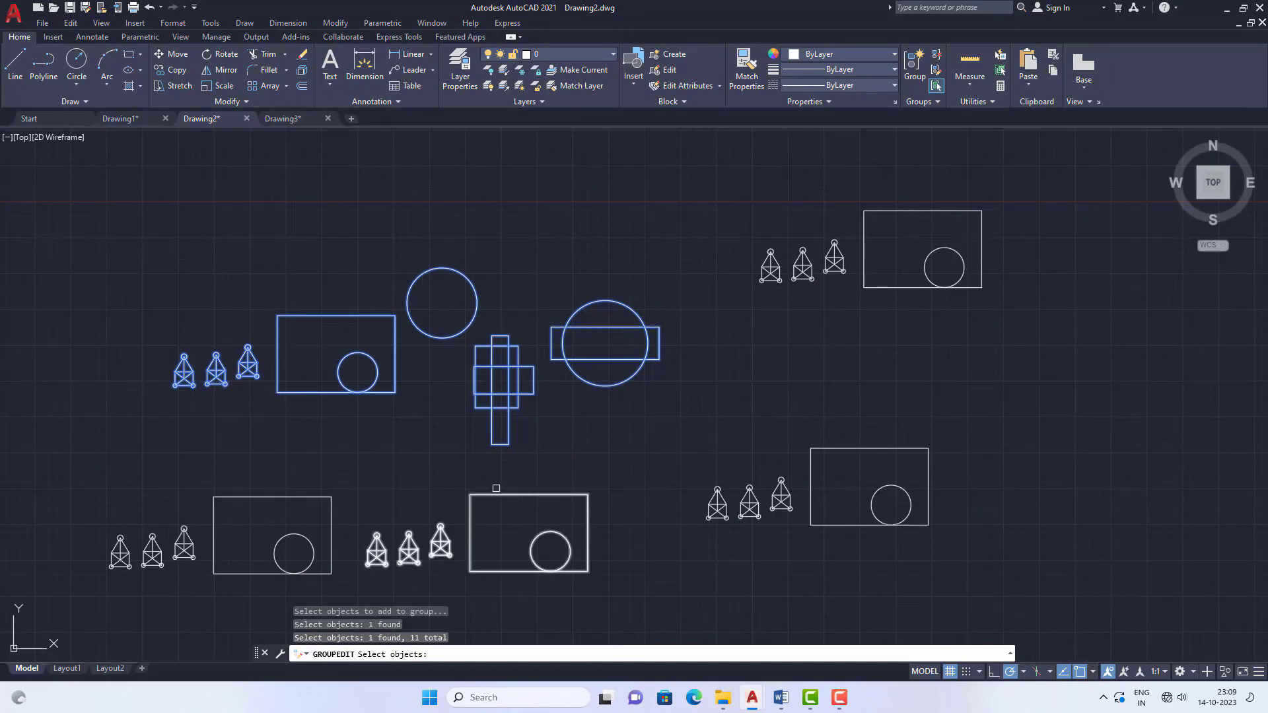
{"action": "left_click", "coordinate": [500, 496]}
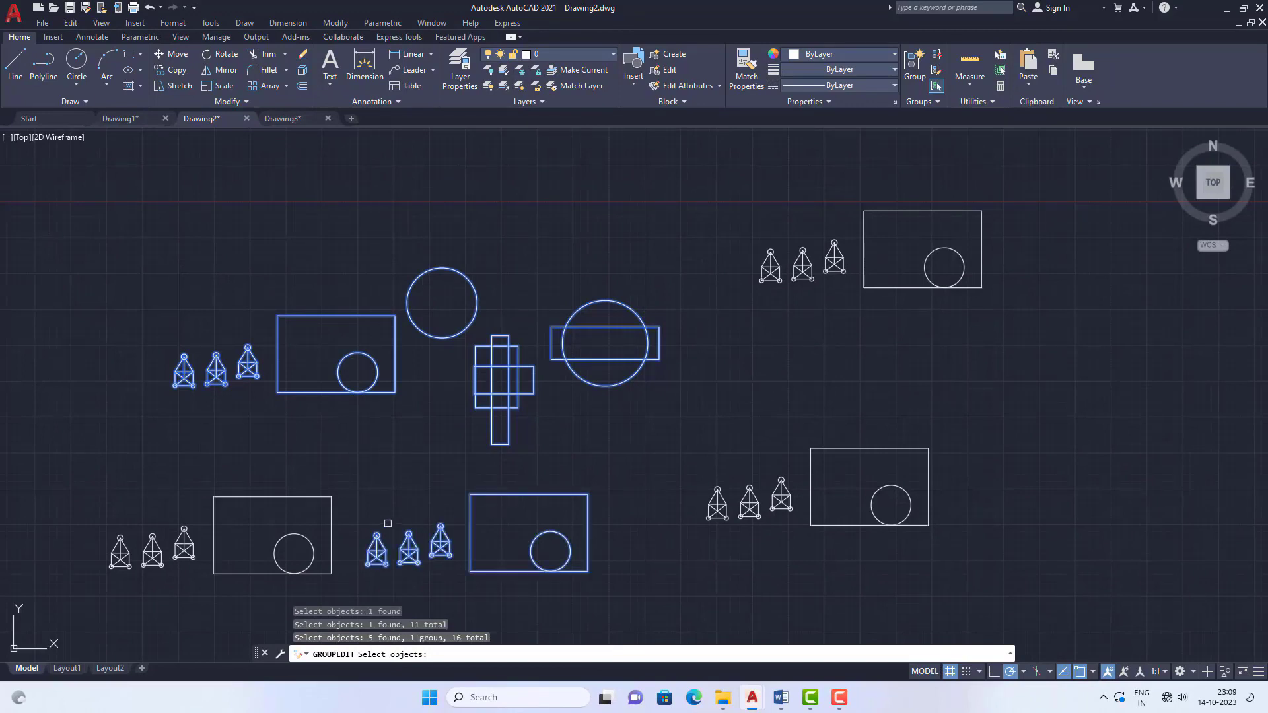
{"action": "left_click", "coordinate": [303, 497]}
{"action": "key", "text": "Return"}
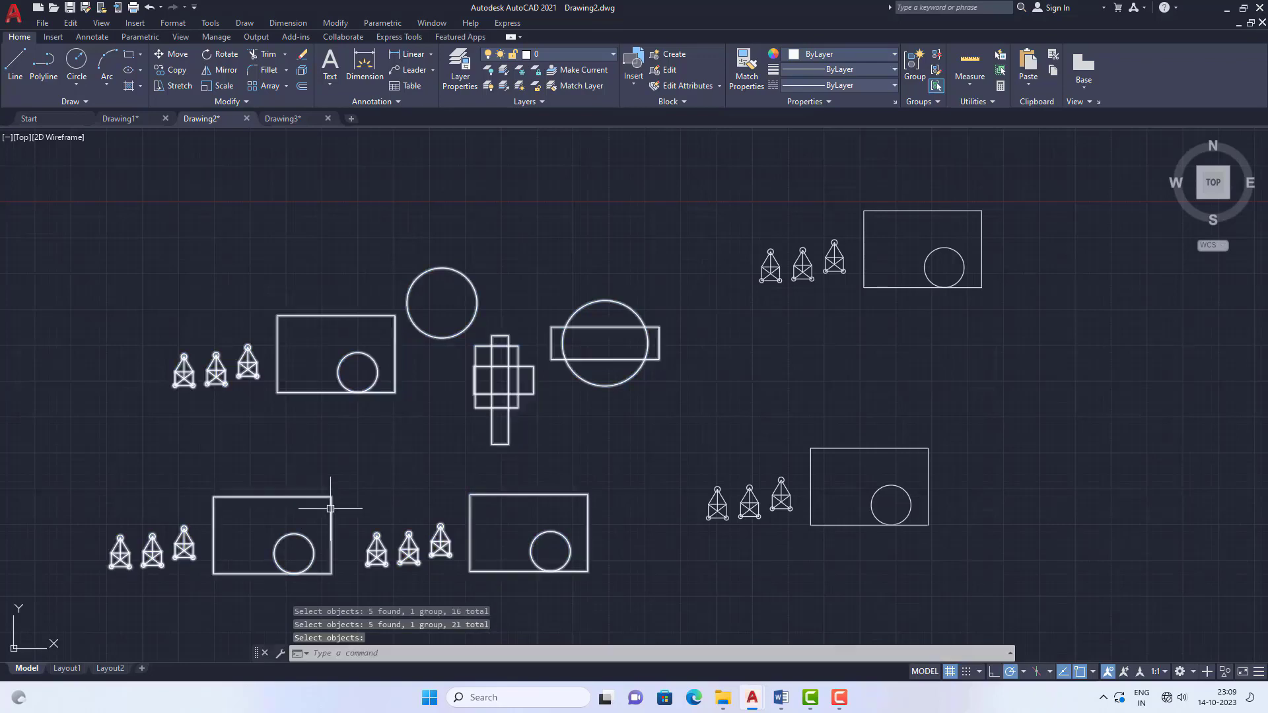
Check the selection of the enlarged group, and clear it.
{"action": "scroll", "coordinate": [307, 360], "scroll_direction": "down", "scroll_amount": 3}
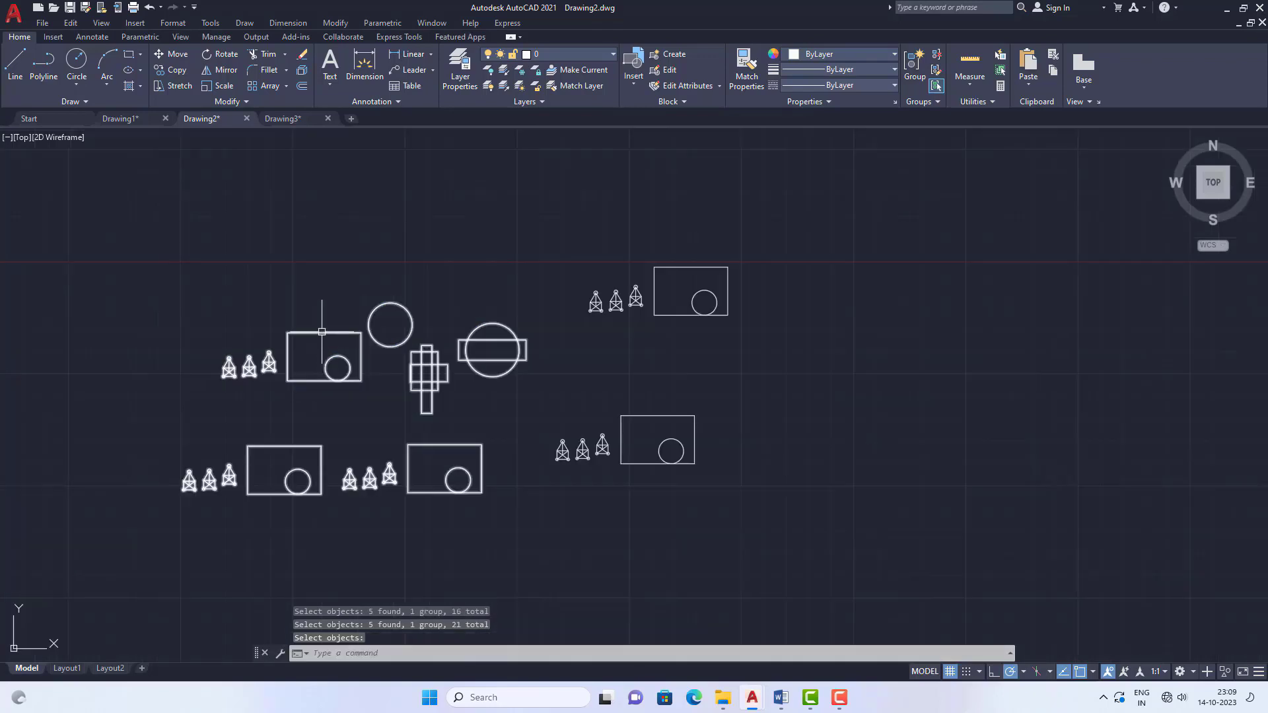
{"action": "left_click", "coordinate": [424, 343]}
{"action": "left_click", "coordinate": [331, 412]}
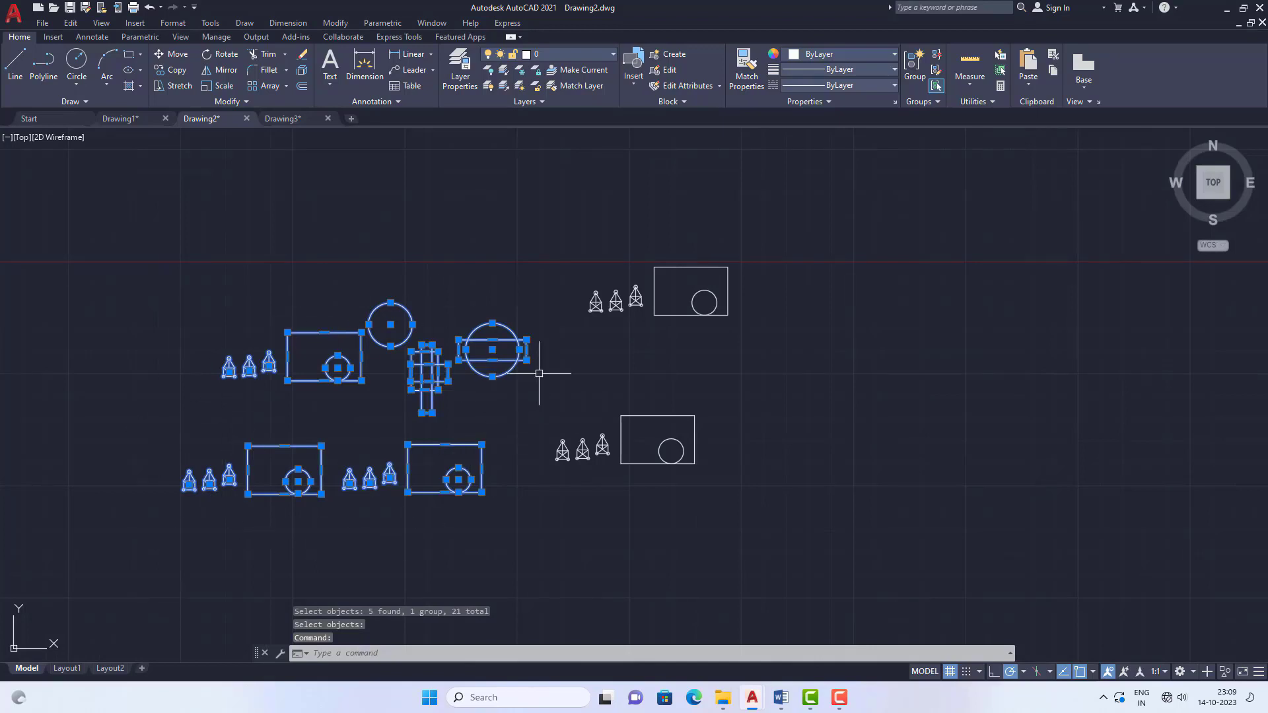
{"action": "key", "text": "Escape"}
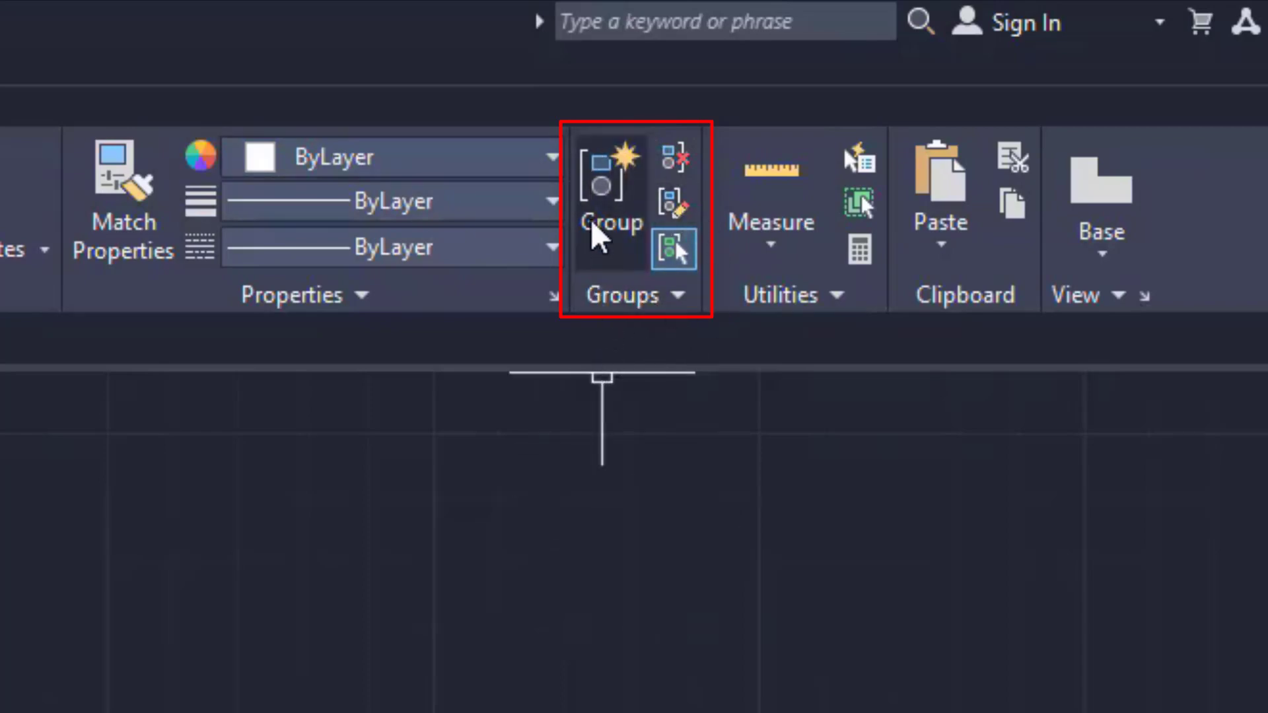
{"action": "left_click", "coordinate": [609, 185]}
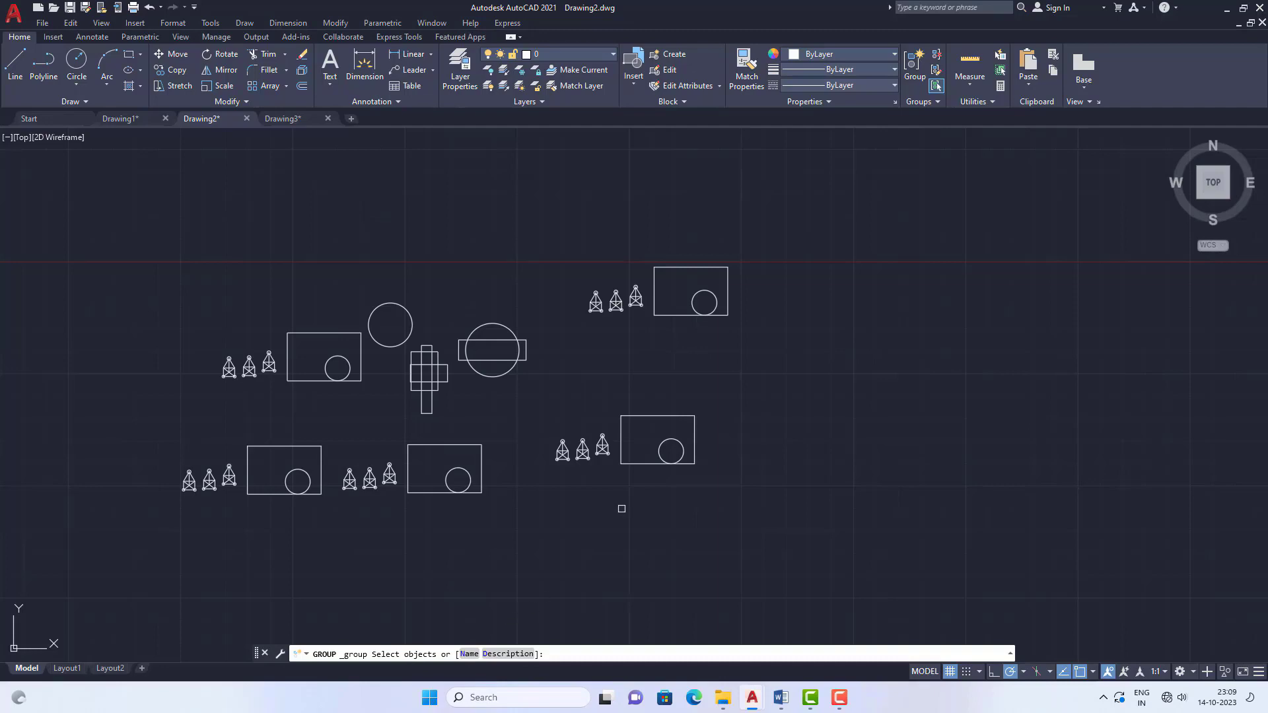
{"action": "key", "text": "Escape"}
{"action": "key", "text": "Escape"}
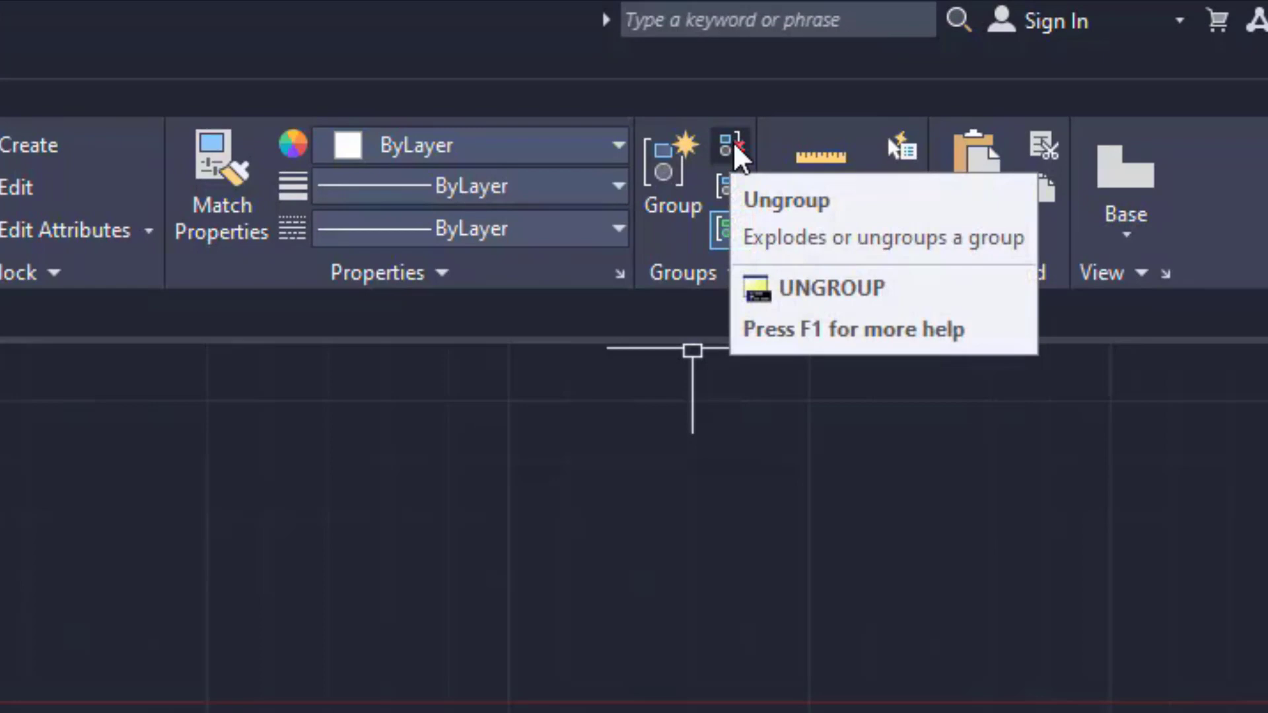
Ungroup the enlarged group of figures and check the individual selection of the central rectangles and the neighbouring circle.
{"action": "left_click", "coordinate": [730, 143]}
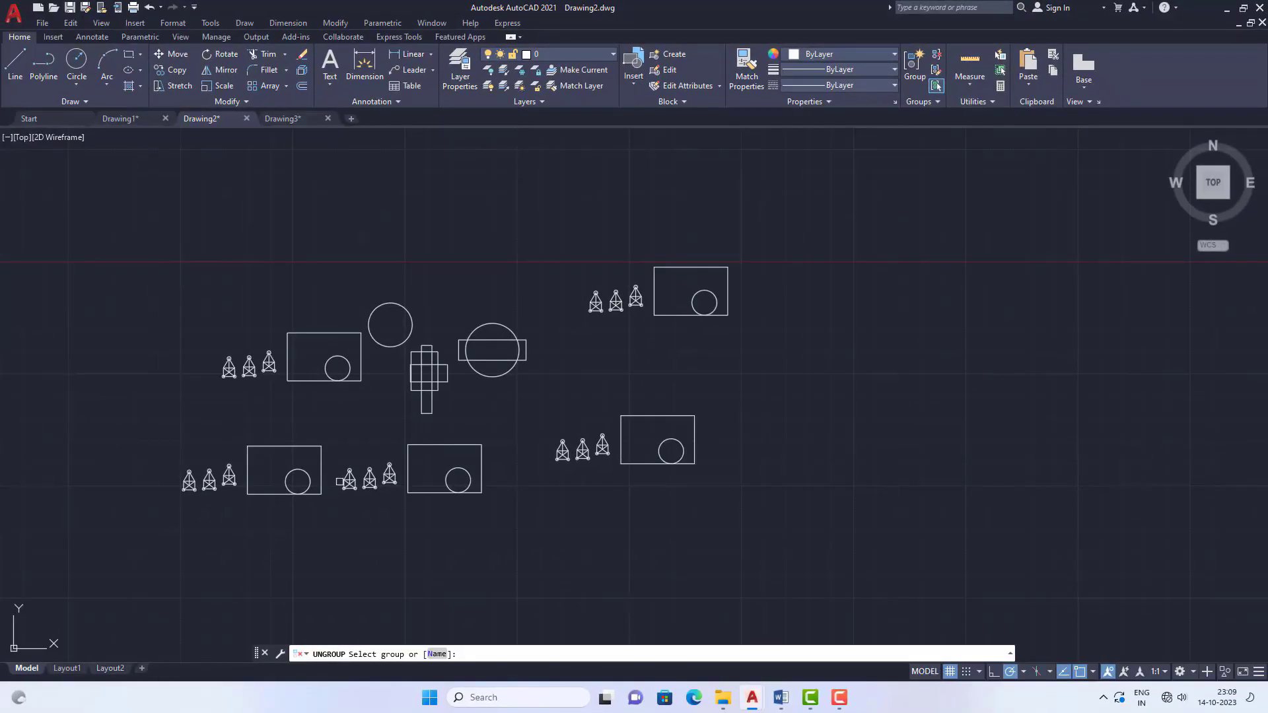
{"action": "left_click", "coordinate": [333, 338]}
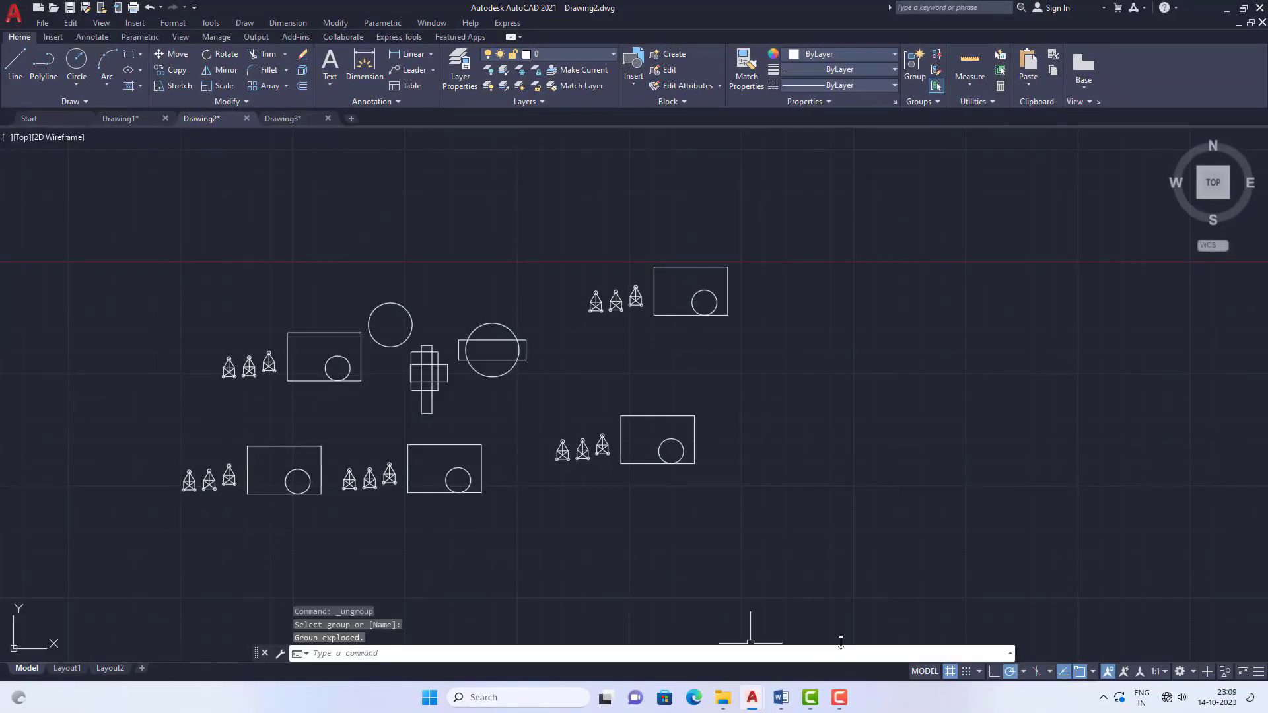
{"action": "key", "text": "Escape"}
{"action": "left_click", "coordinate": [427, 364]}
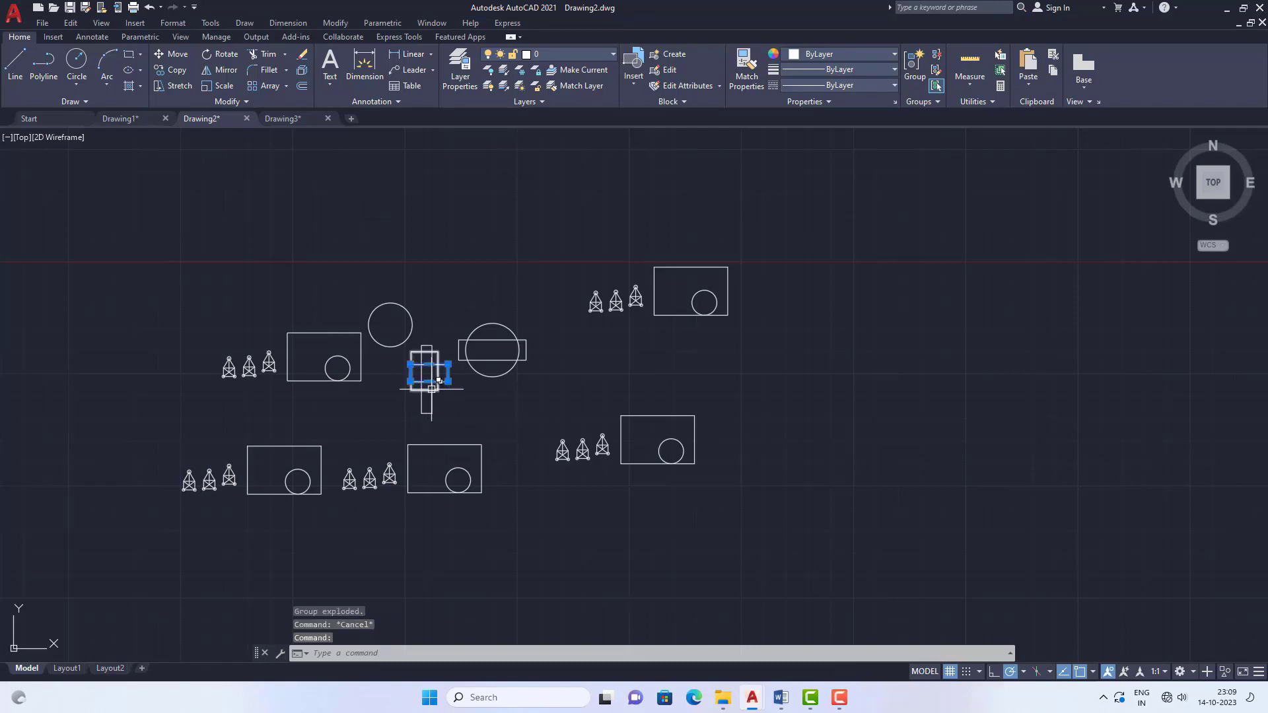
{"action": "left_click", "coordinate": [477, 328]}
{"action": "key", "text": "Escape"}
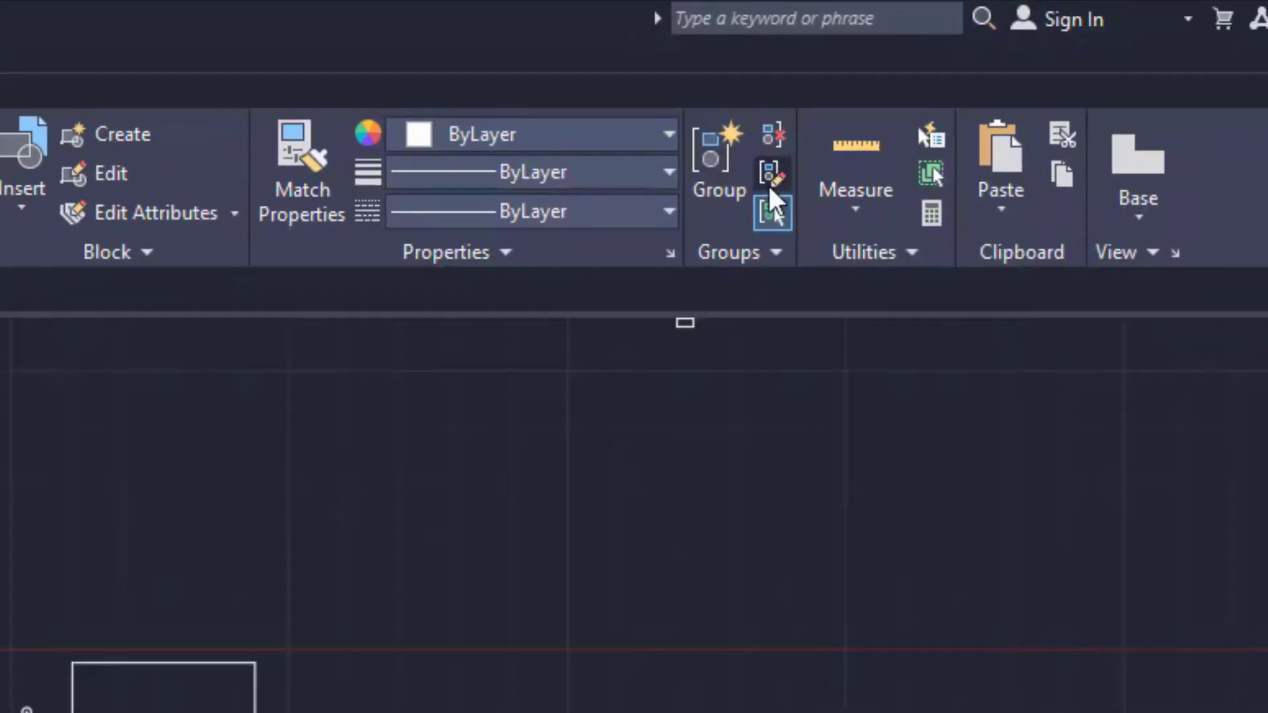
{"action": "left_click", "coordinate": [771, 180]}
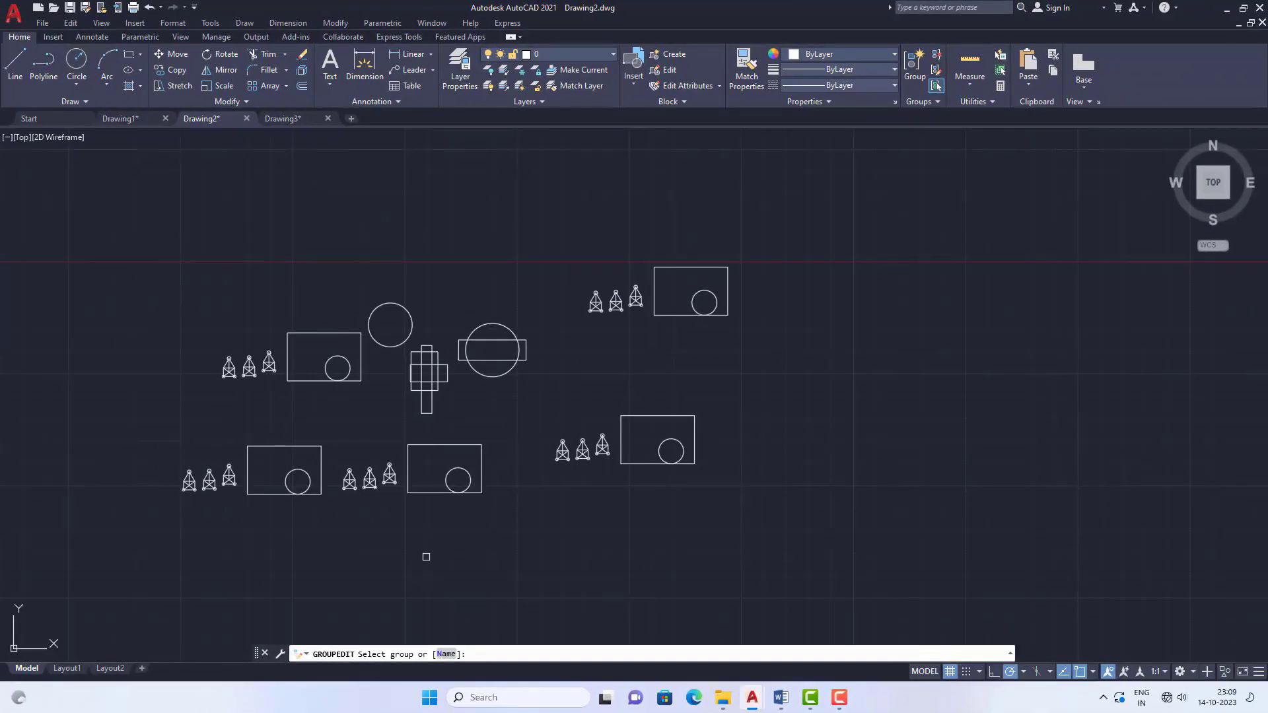
{"action": "left_click", "coordinate": [270, 449]}
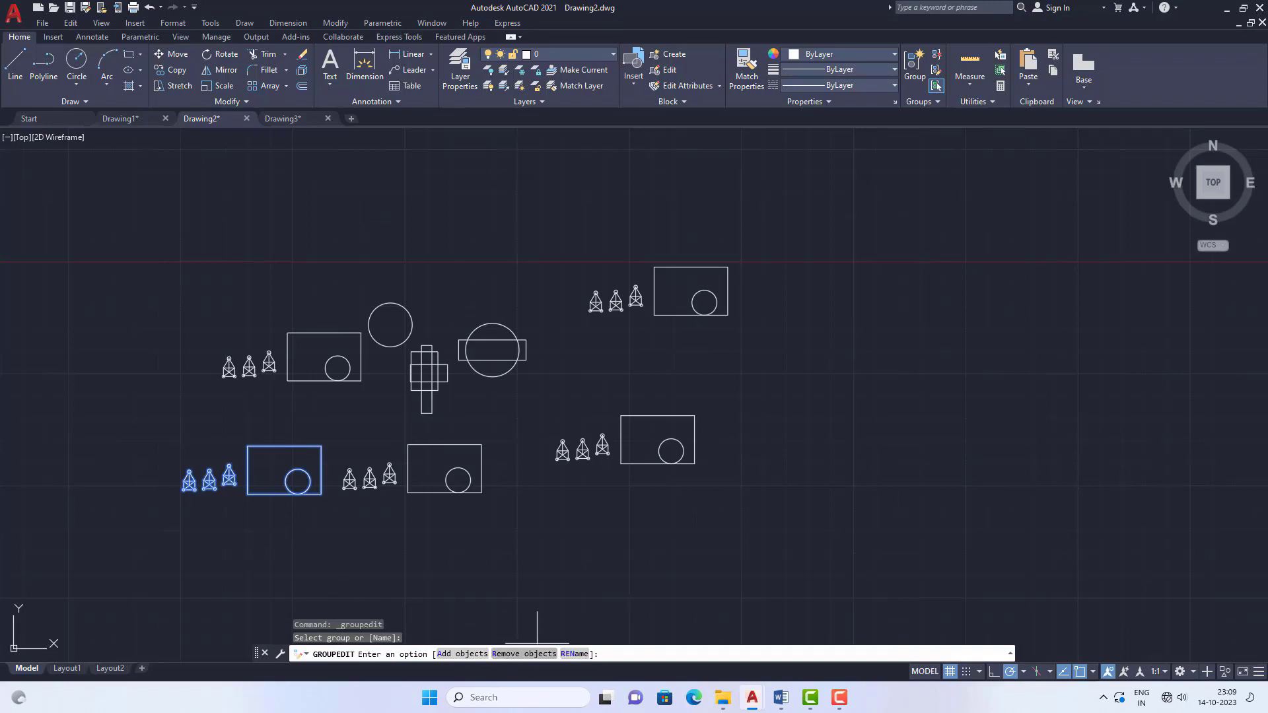
{"action": "key", "text": "Escape"}
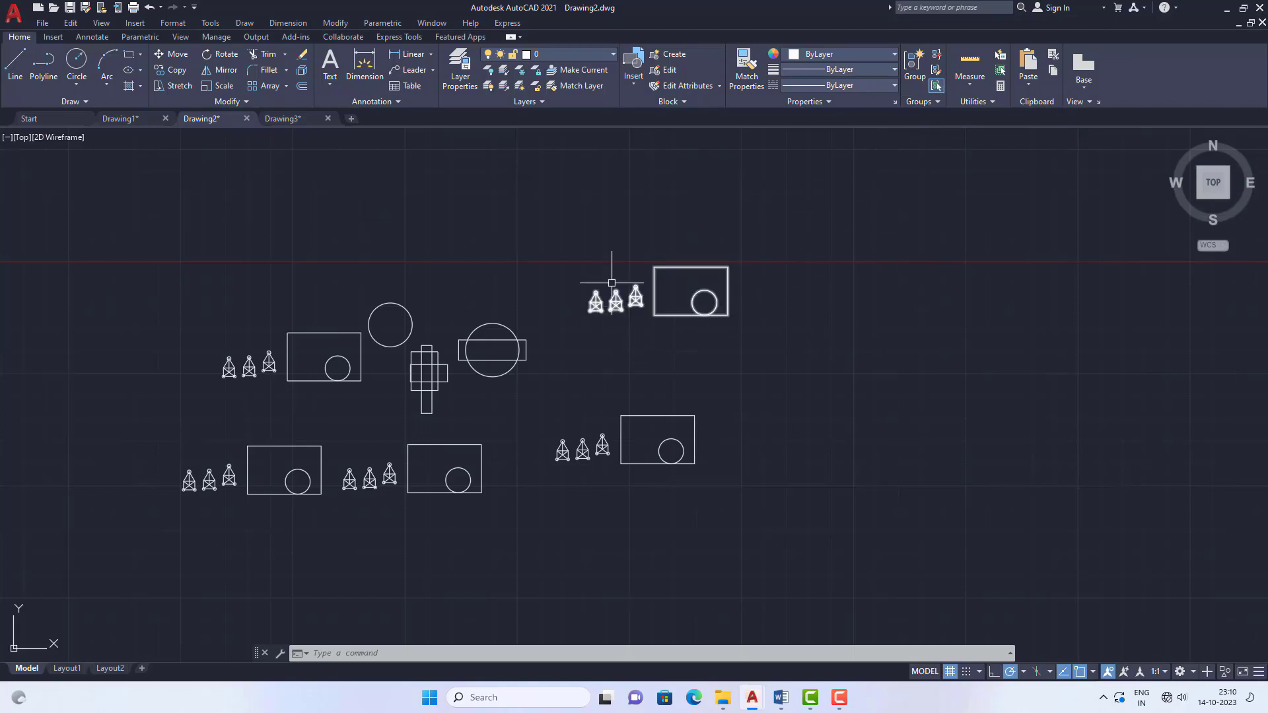
Check the selection of the upper copied group of towers, rectangle and circle as a whole, and clear it.
{"action": "left_click", "coordinate": [691, 267]}
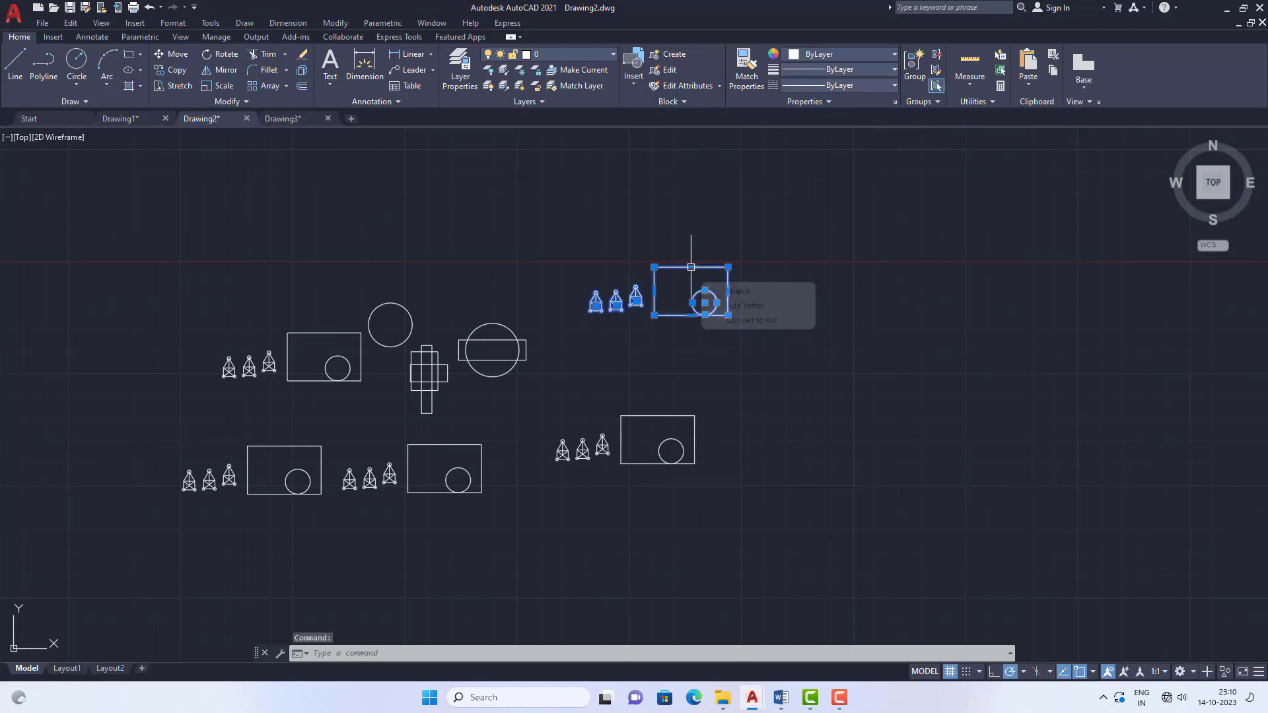
{"action": "scroll", "coordinate": [695, 303], "scroll_direction": "up", "scroll_amount": 4}
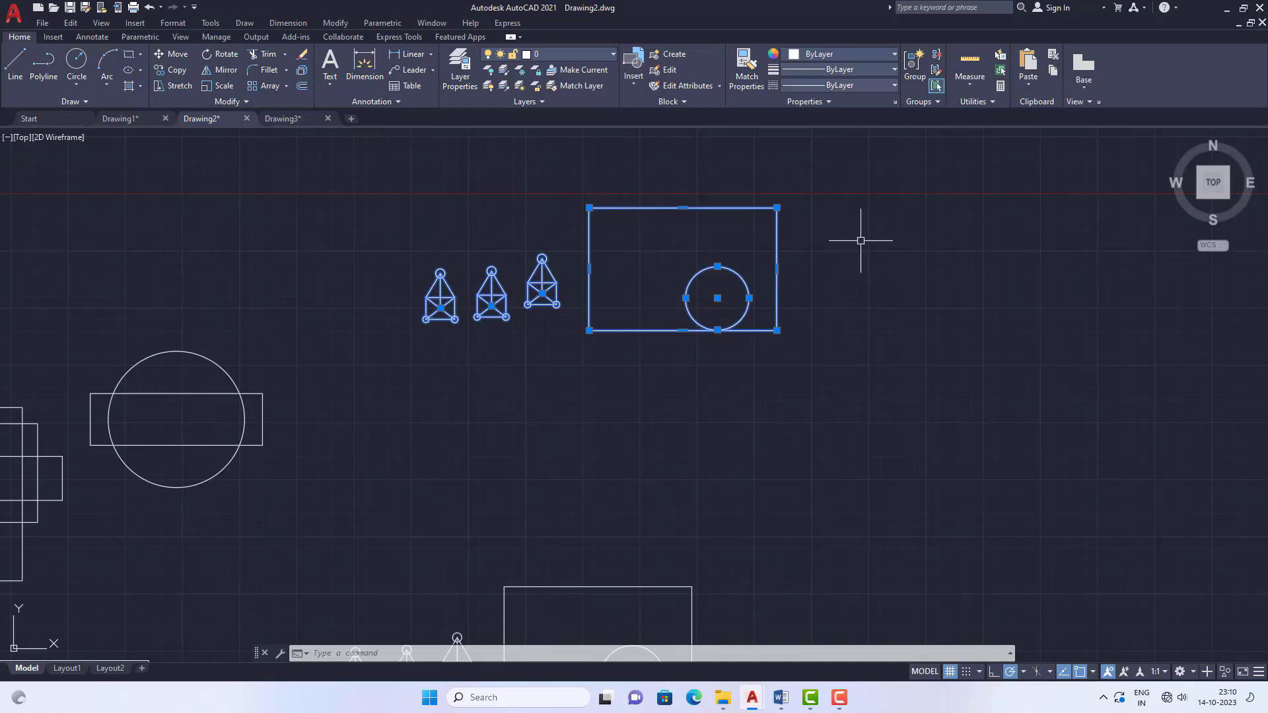
{"action": "key", "text": "Escape"}
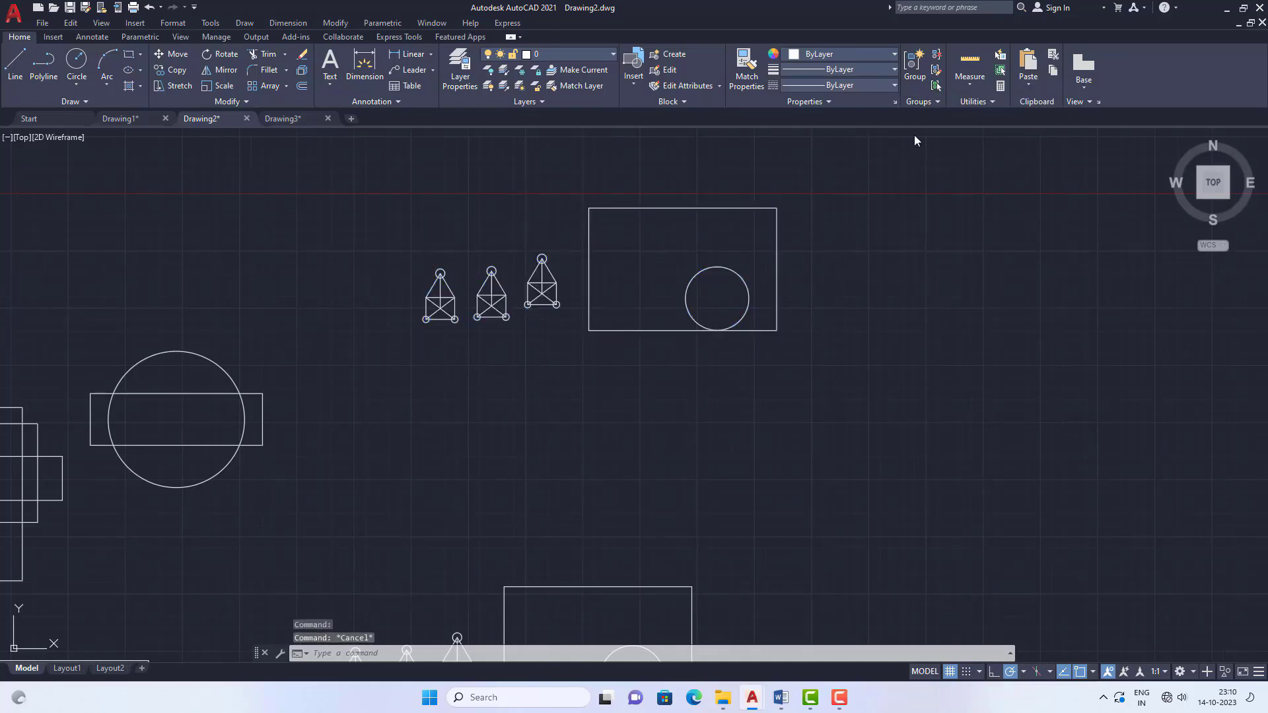
With group selection turned off, select the rectangle and circle of the upper copied group individually, and clear the selection.
{"action": "left_click", "coordinate": [739, 207]}
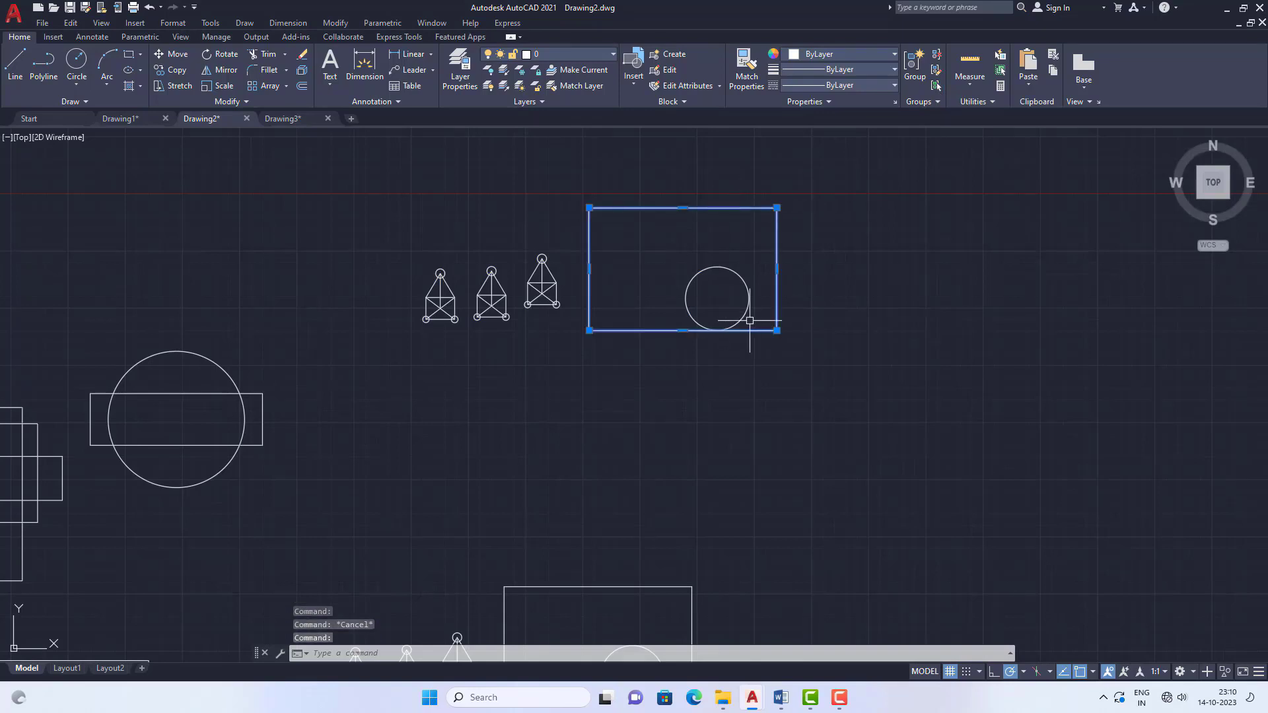
{"action": "left_click", "coordinate": [740, 276]}
{"action": "key", "text": "Escape"}
{"action": "key", "text": "Escape"}
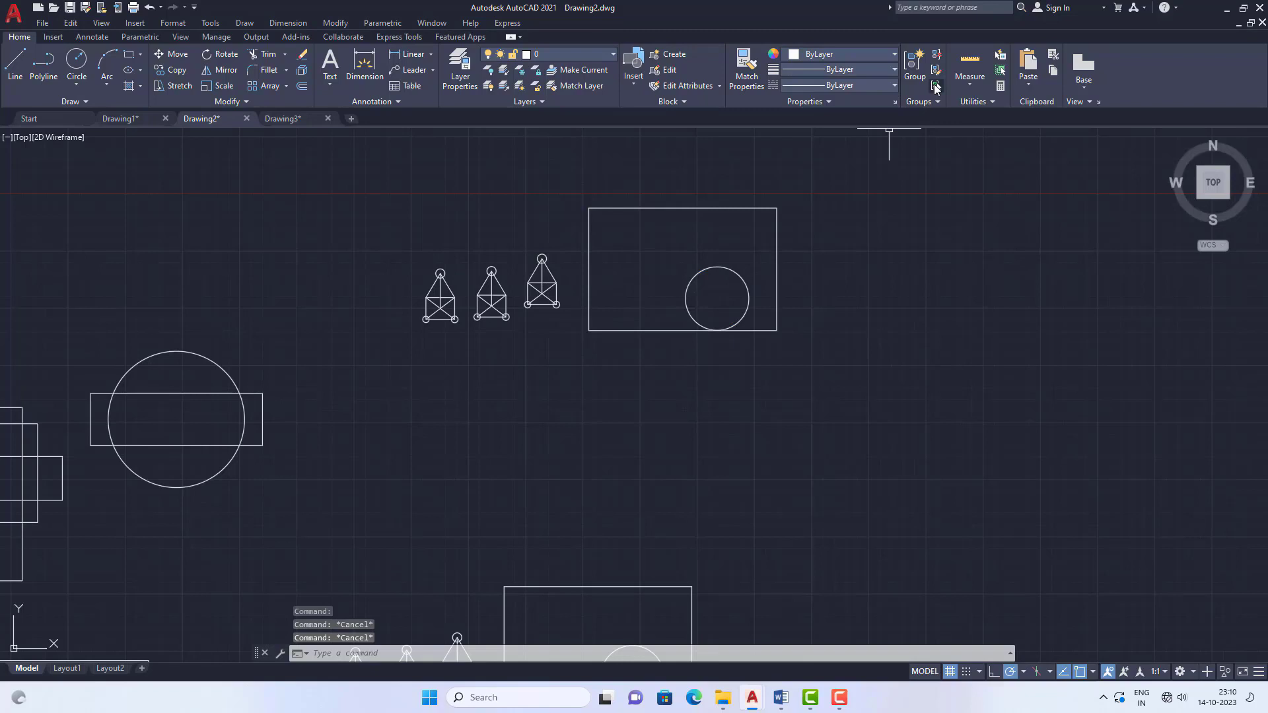
Turn group selection on, check the whole-group selection of the upper copied group and the one below it, and clear the selection.
{"action": "left_click", "coordinate": [936, 86]}
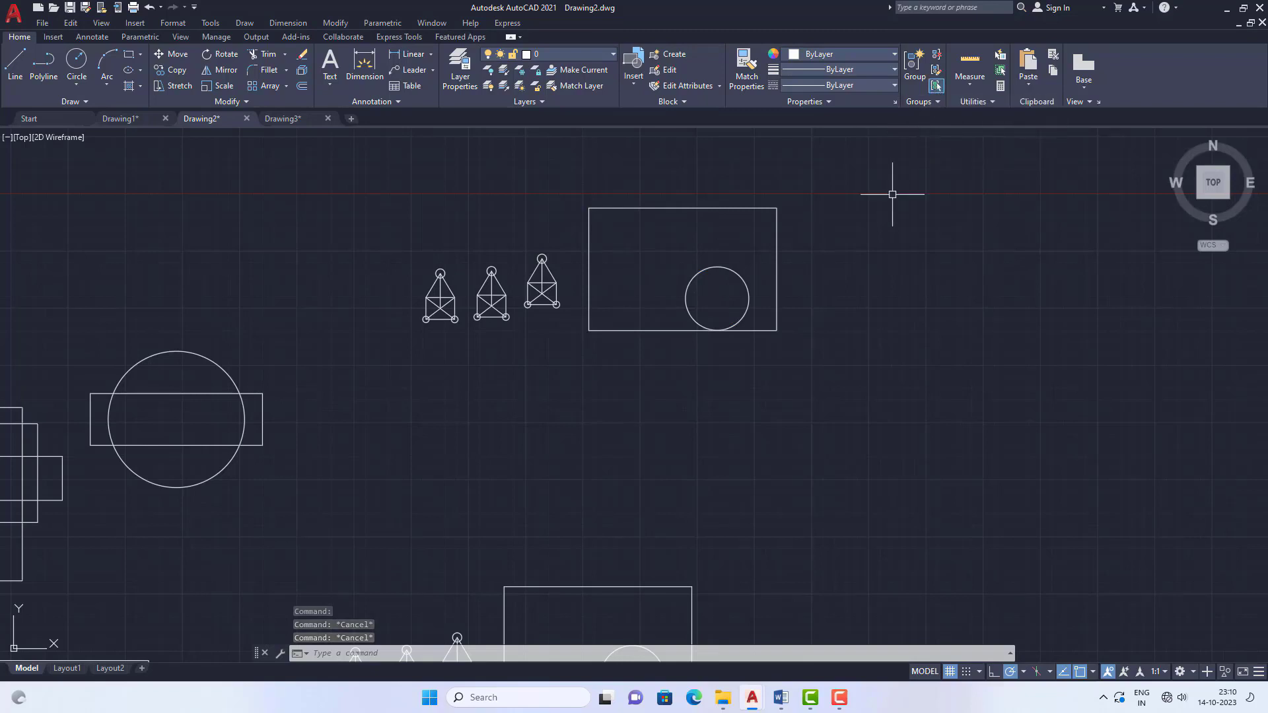
{"action": "left_click", "coordinate": [664, 208]}
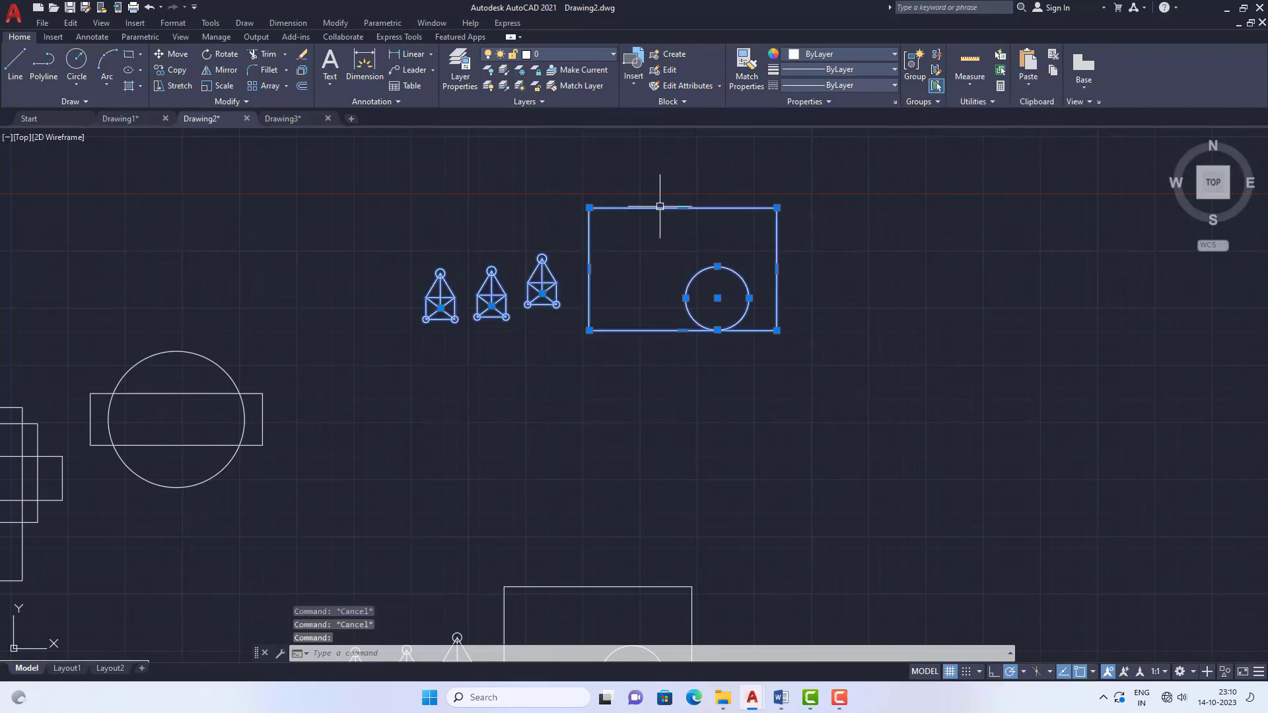
{"action": "scroll", "coordinate": [671, 209], "scroll_direction": "down", "scroll_amount": 4}
{"action": "scroll", "coordinate": [673, 209], "scroll_direction": "down", "scroll_amount": 2}
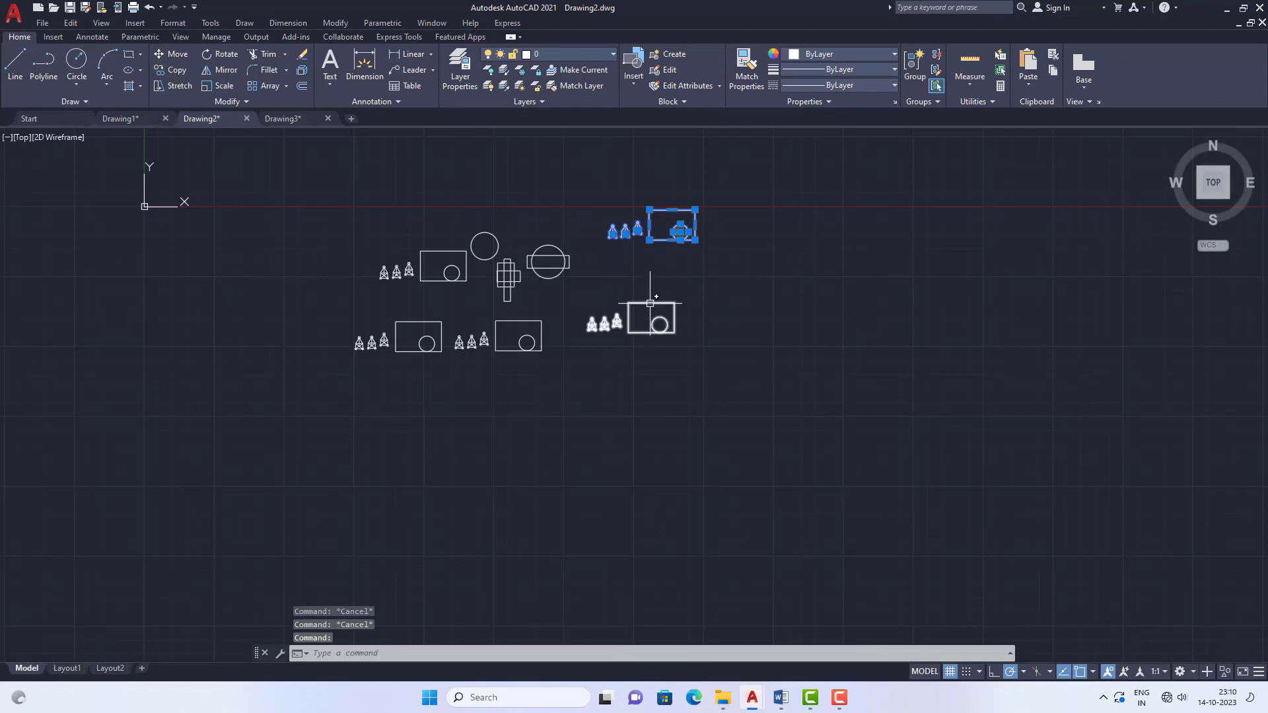
{"action": "left_click", "coordinate": [651, 303]}
{"action": "scroll", "coordinate": [652, 302], "scroll_direction": "up", "scroll_amount": 4}
{"action": "scroll", "coordinate": [521, 331], "scroll_direction": "down", "scroll_amount": 2}
{"action": "key", "text": "Escape"}
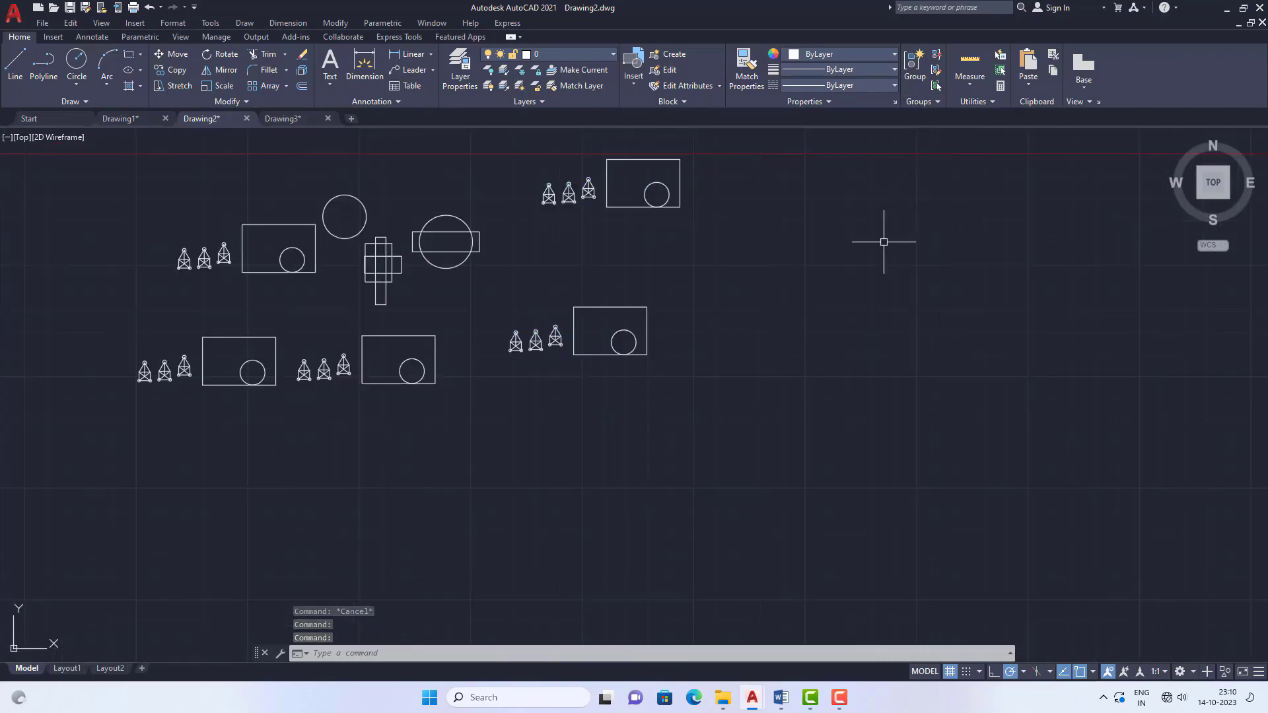
With group selection turned off, select only the rectangle of the lower copied group, and clear the selection.
{"action": "left_click", "coordinate": [606, 308]}
{"action": "scroll", "coordinate": [606, 312], "scroll_direction": "up", "scroll_amount": 4}
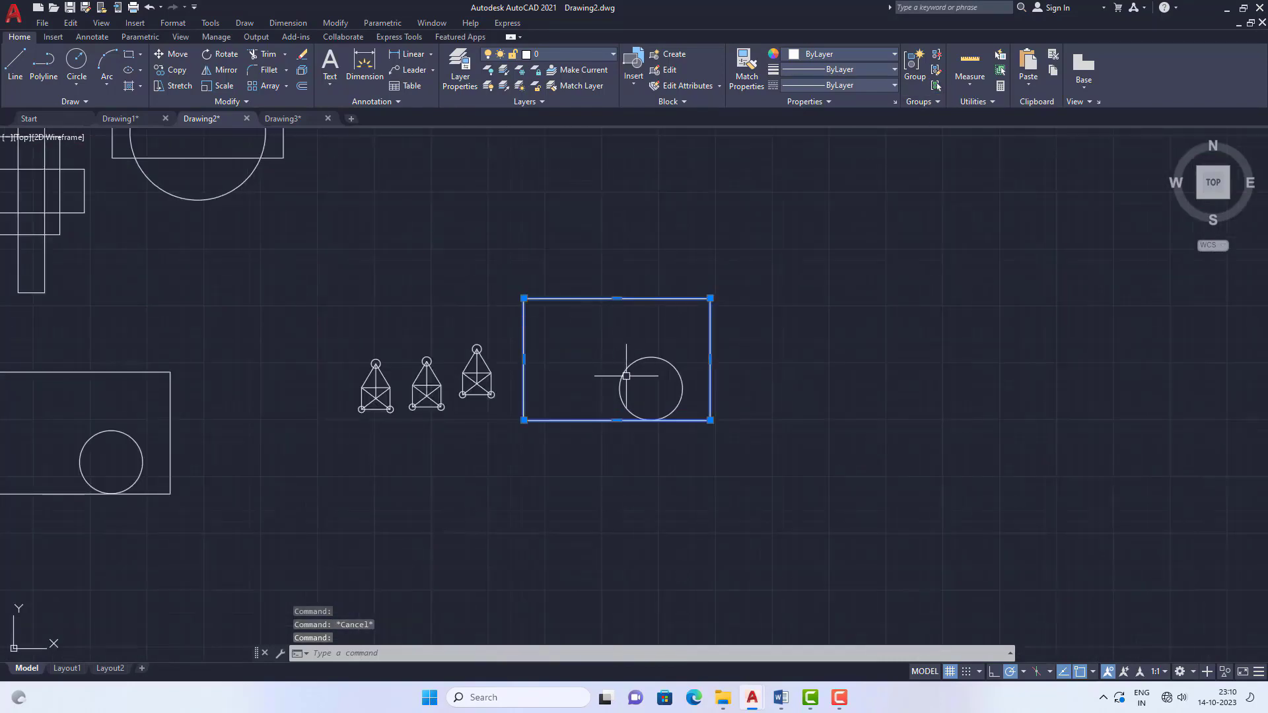
{"action": "key", "text": "Escape"}
Open the Group Manager to bring up the Object Grouping dialog.
{"action": "scroll", "coordinate": [644, 362], "scroll_direction": "down", "scroll_amount": 4}
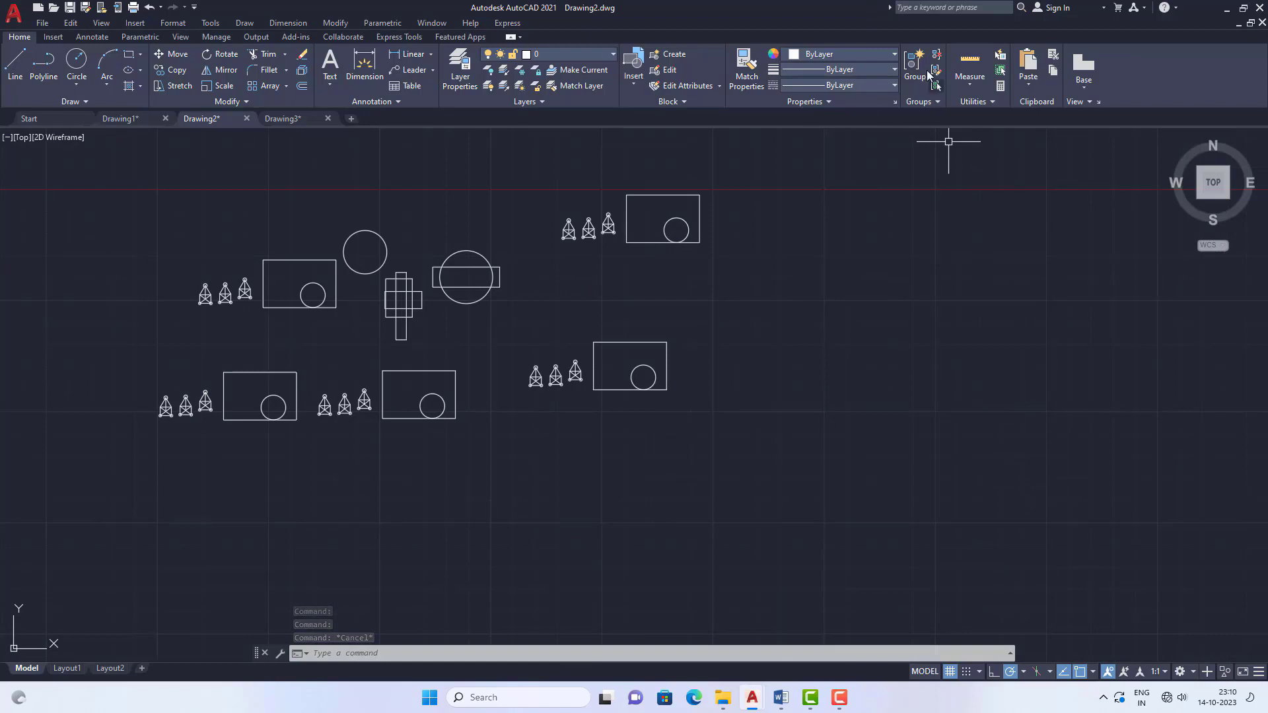
{"action": "left_click", "coordinate": [938, 103]}
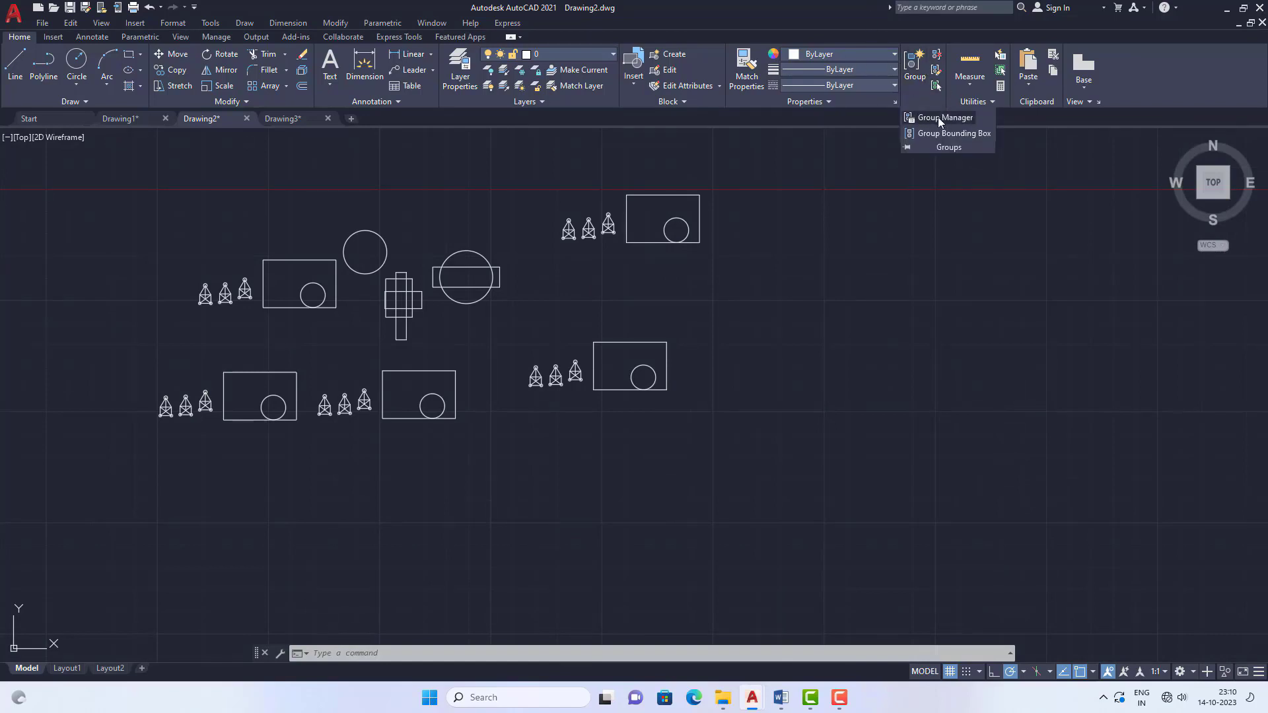
{"action": "left_click", "coordinate": [945, 118]}
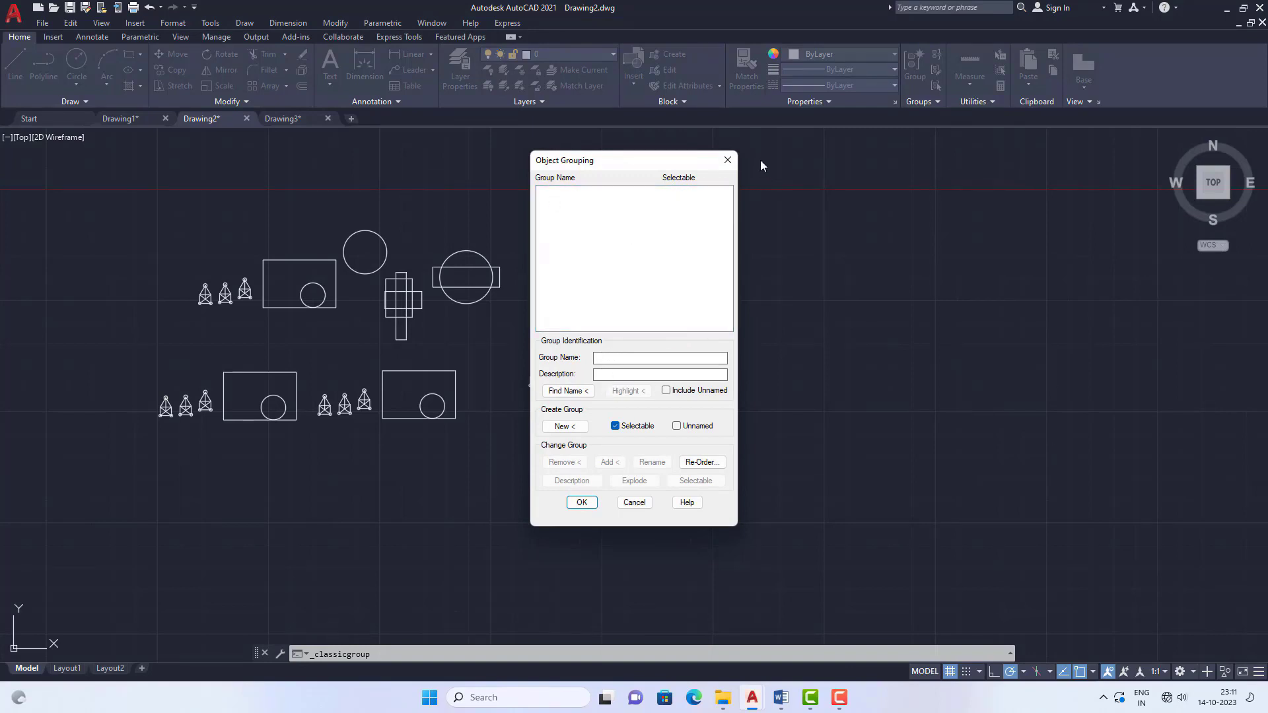
Close the Object Grouping dialog and toggle the Group Bounding Box option.
{"action": "left_click", "coordinate": [726, 162]}
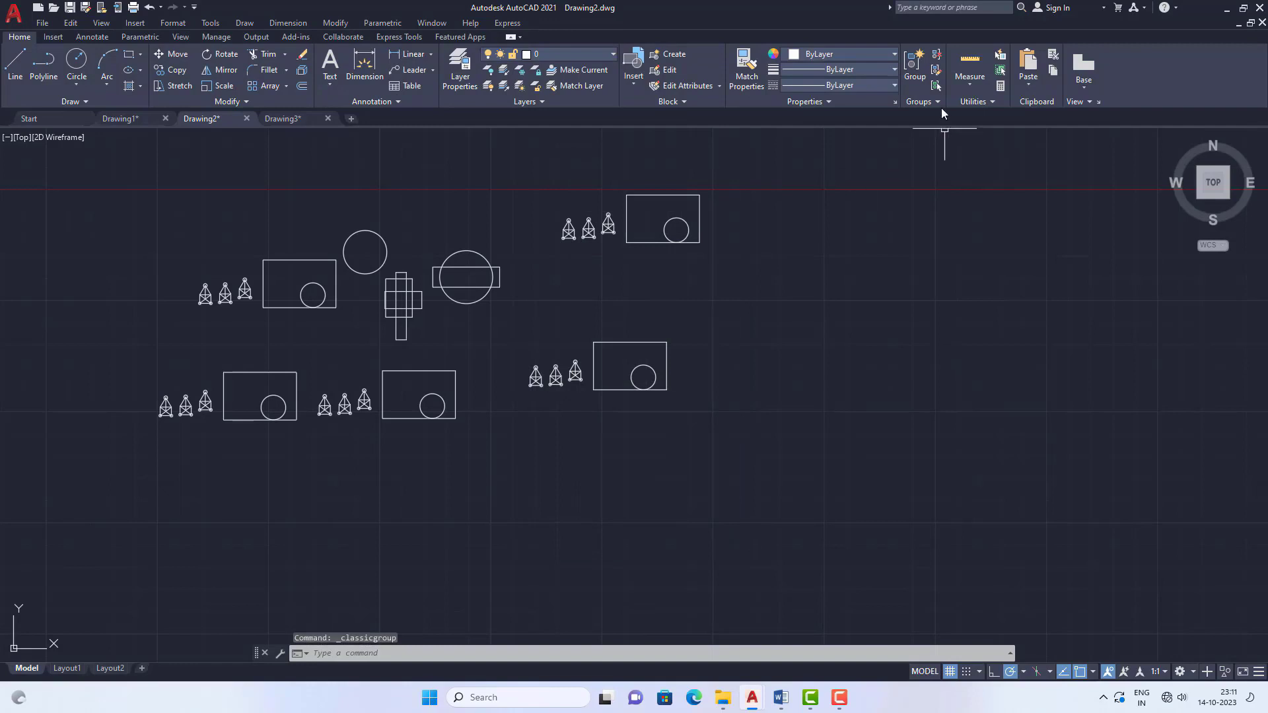
{"action": "left_click", "coordinate": [938, 103]}
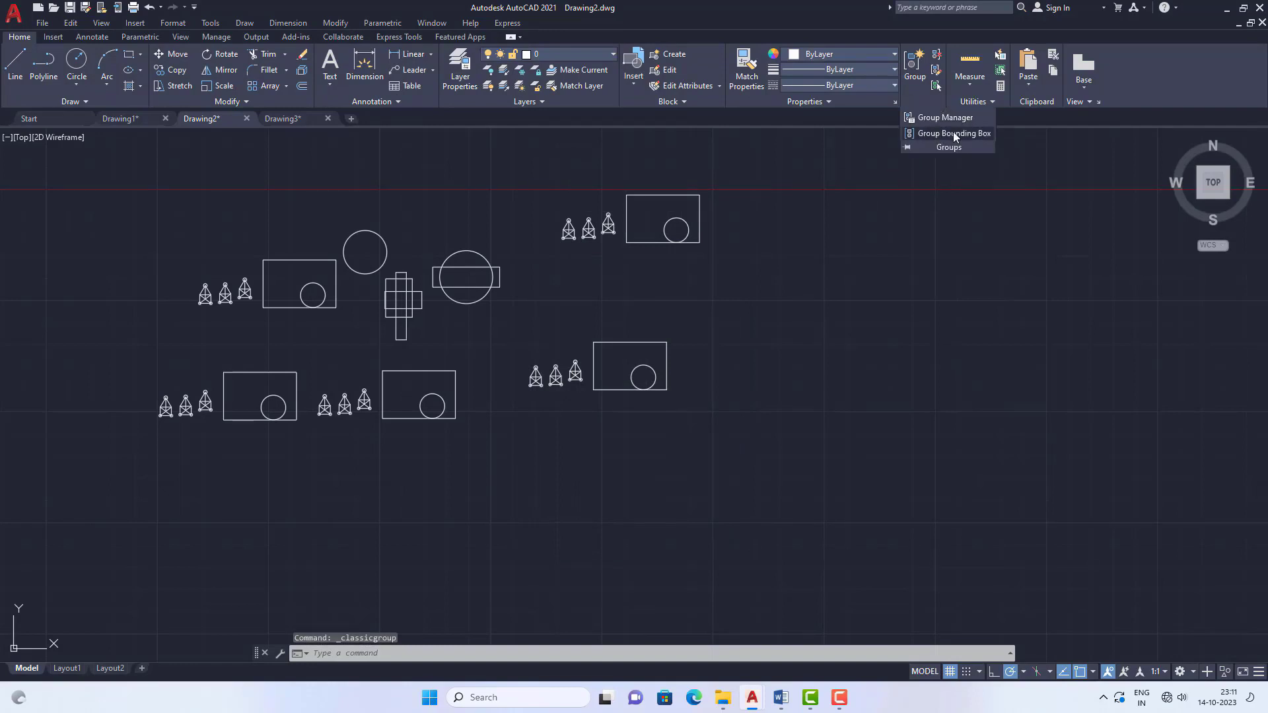
{"action": "left_click", "coordinate": [954, 135]}
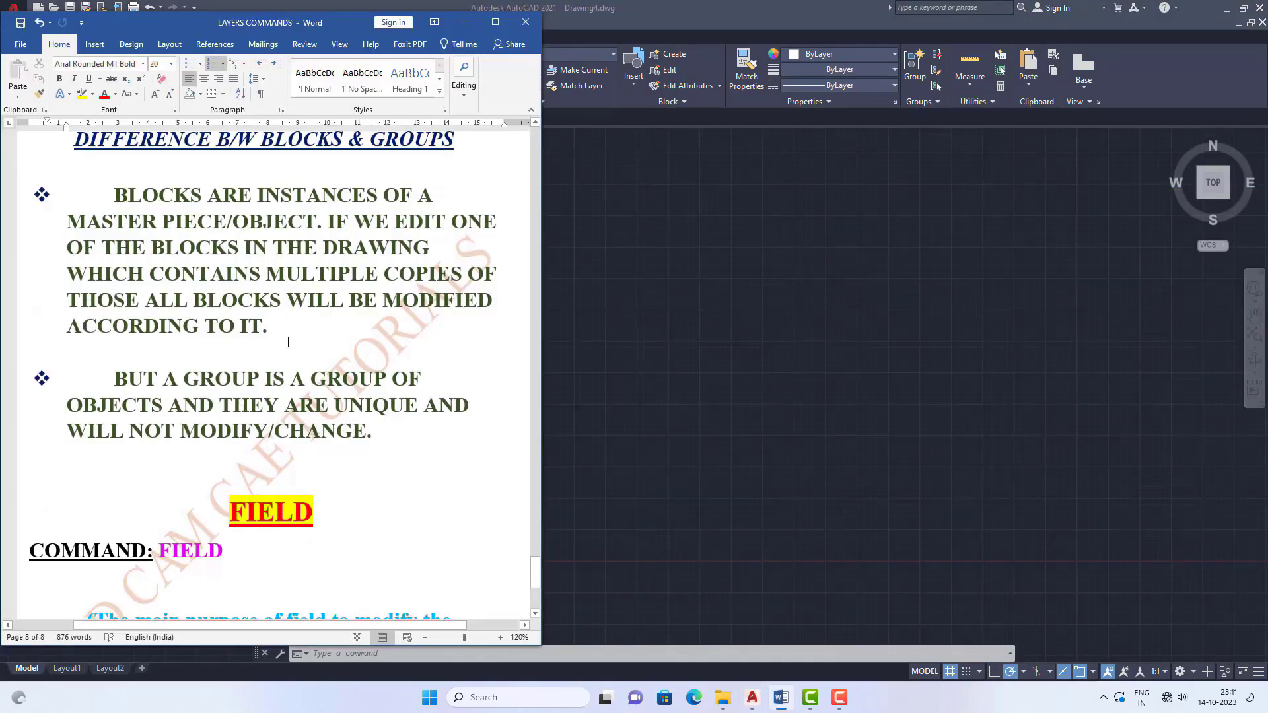
Read the LAYERS COMMANDS notes in Word on the difference between blocks and groups and on the FIELD command.
{"action": "scroll", "coordinate": [288, 342], "scroll_direction": "up", "scroll_amount": 1}
{"action": "scroll", "coordinate": [138, 207], "scroll_direction": "down", "scroll_amount": 1}
{"action": "scroll", "coordinate": [142, 191], "scroll_direction": "up", "scroll_amount": 1}
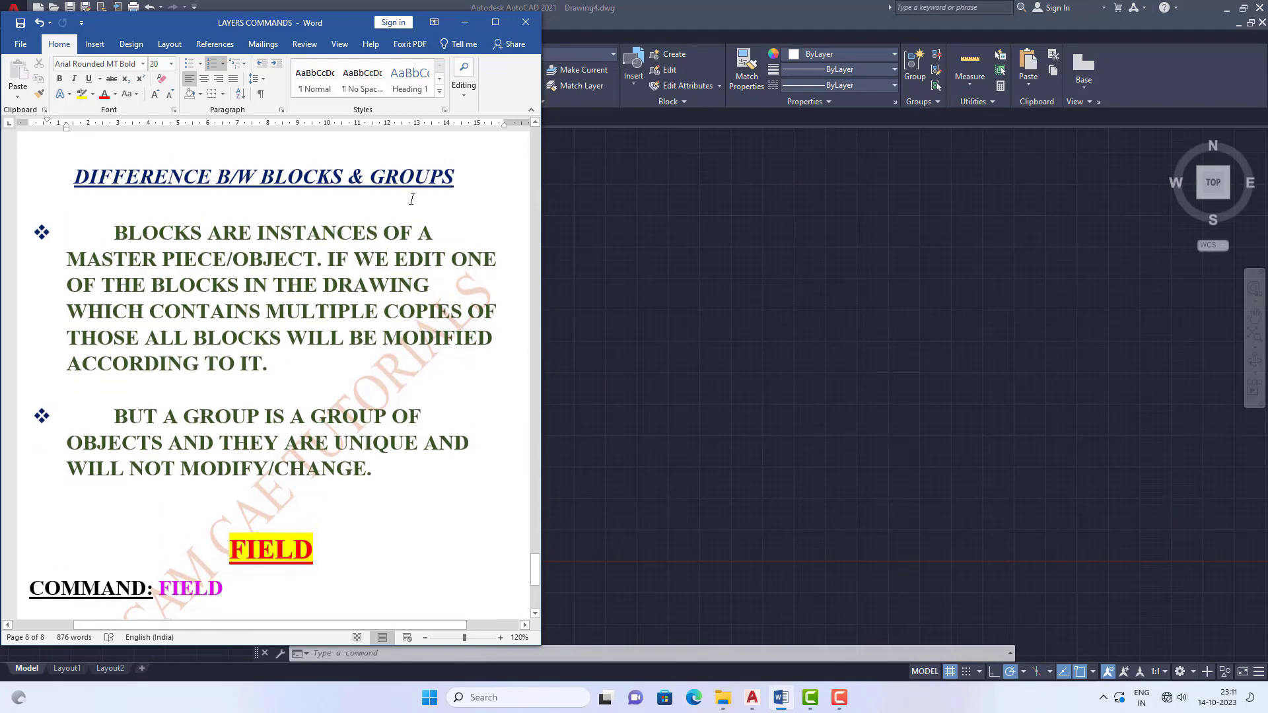
{"action": "scroll", "coordinate": [416, 208], "scroll_direction": "down", "scroll_amount": 1}
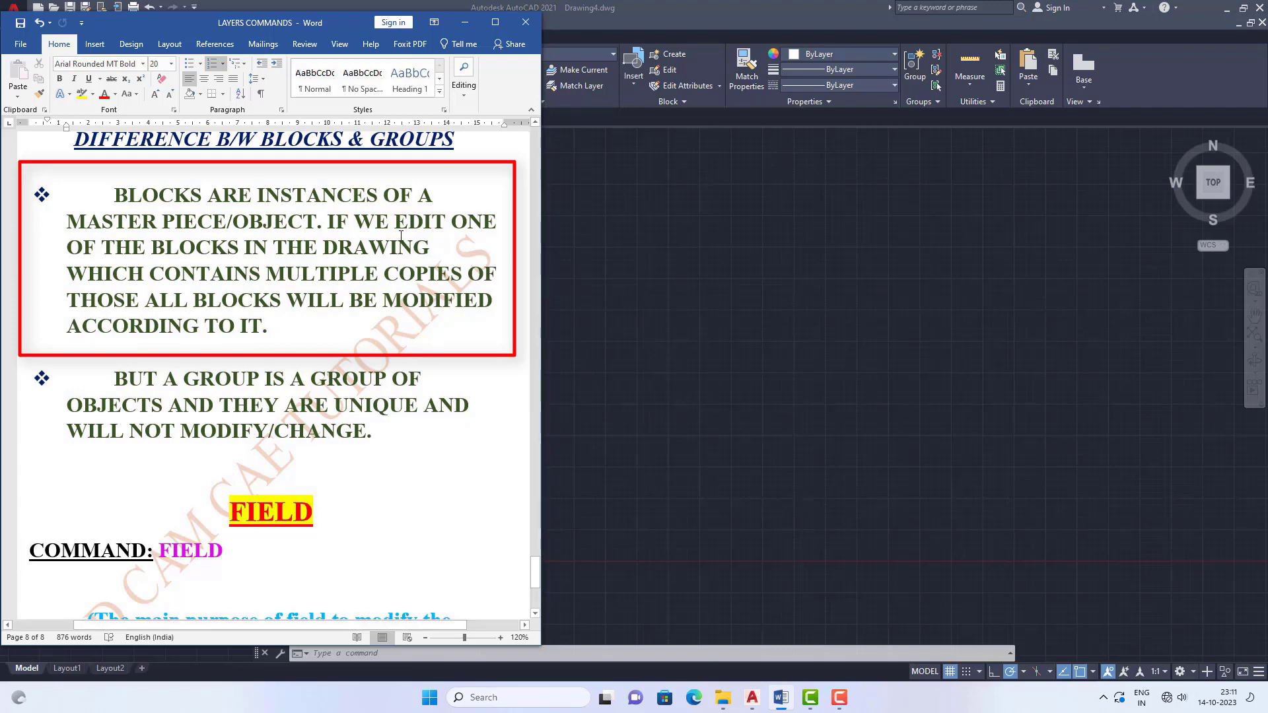
{"action": "scroll", "coordinate": [401, 291], "scroll_direction": "down", "scroll_amount": 4}
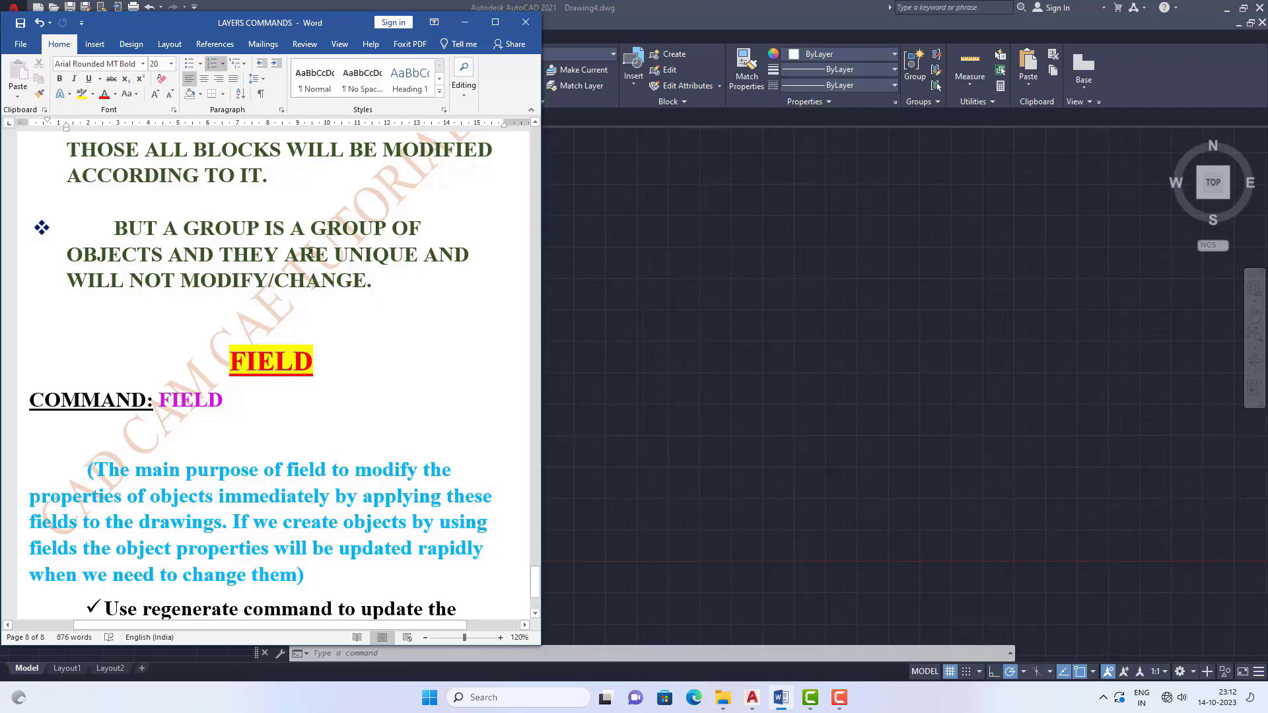
{"action": "scroll", "coordinate": [346, 268], "scroll_direction": "down", "scroll_amount": 2}
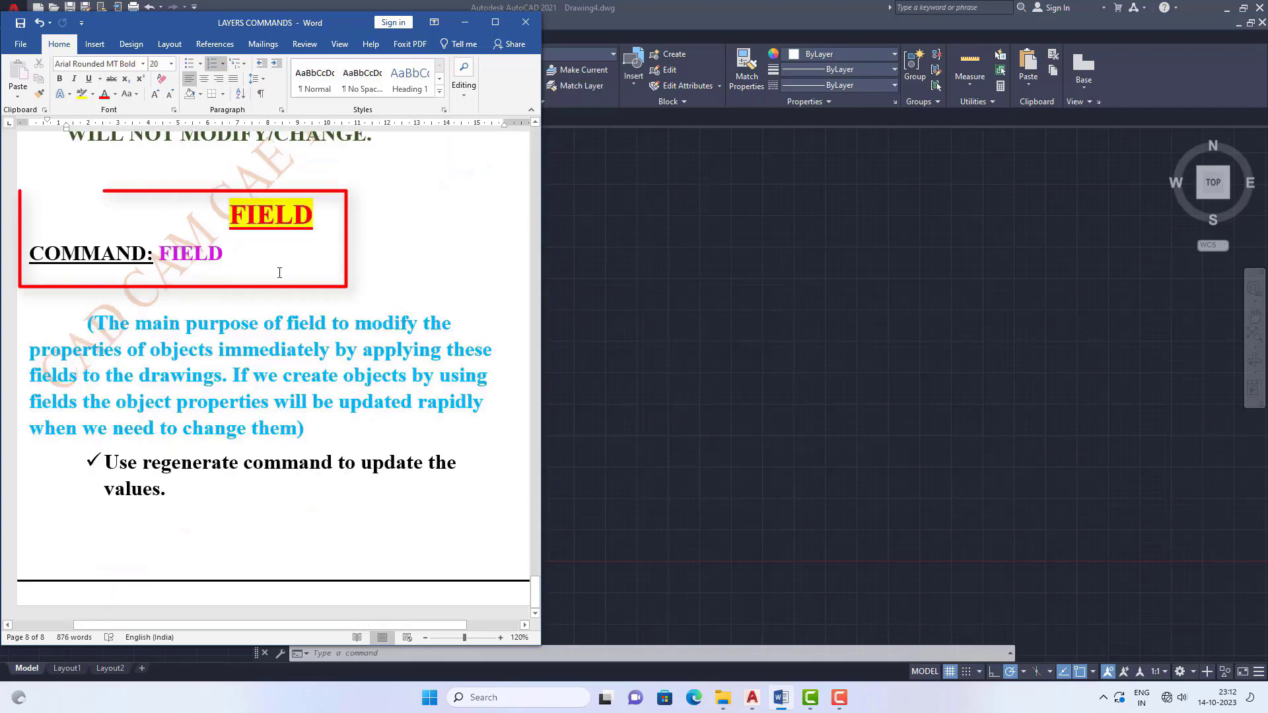
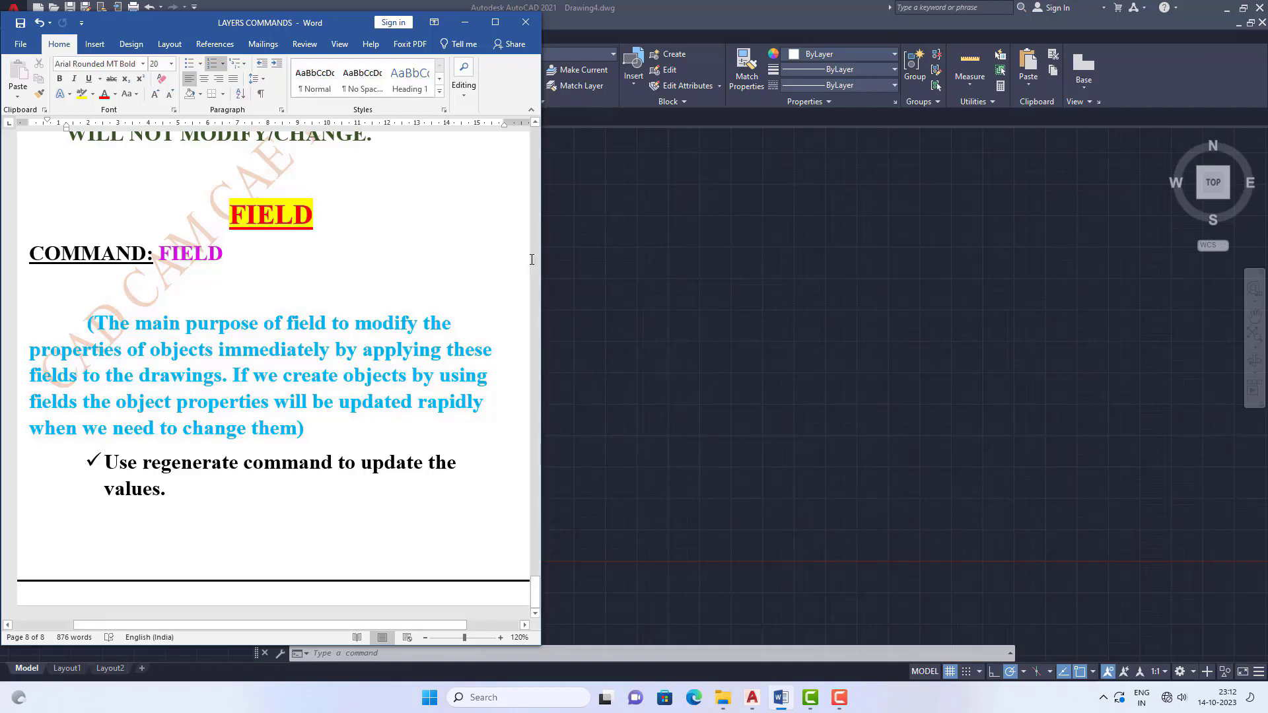
Switch back to AutoCAD and run the LIMITS command in Drawing4.
{"action": "left_click", "coordinate": [656, 304]}
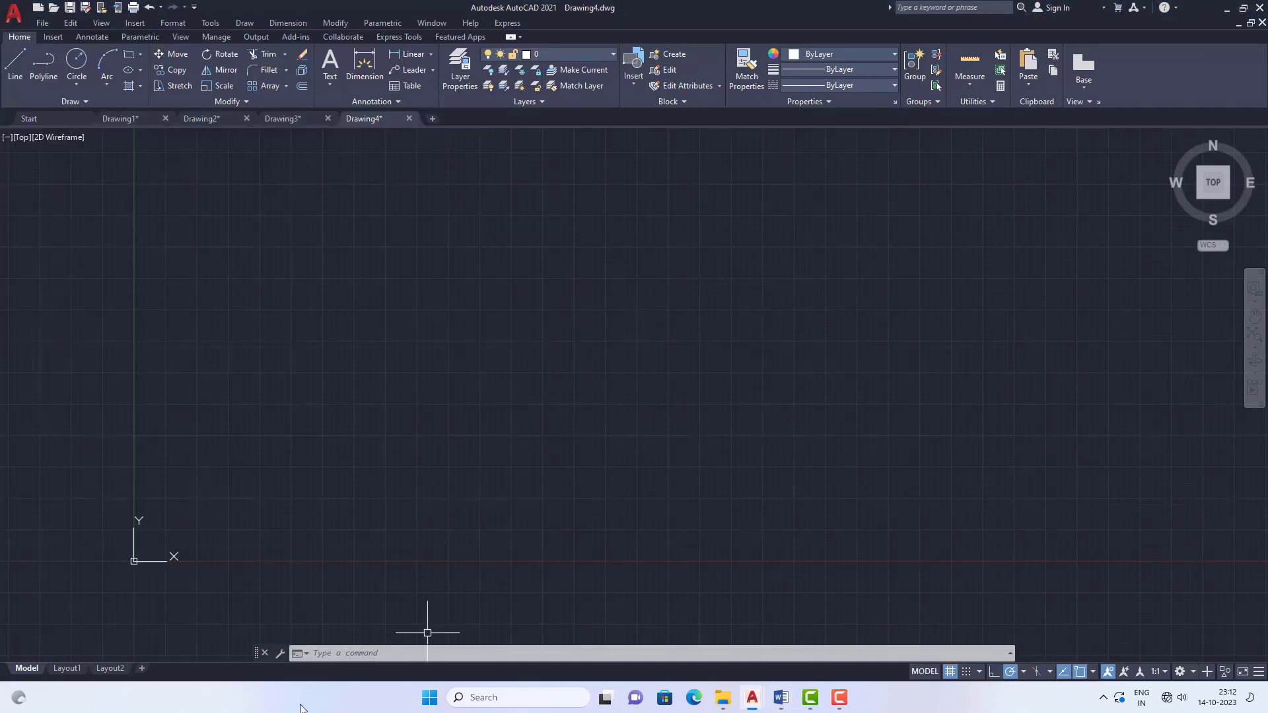
{"action": "left_click", "coordinate": [360, 654]}
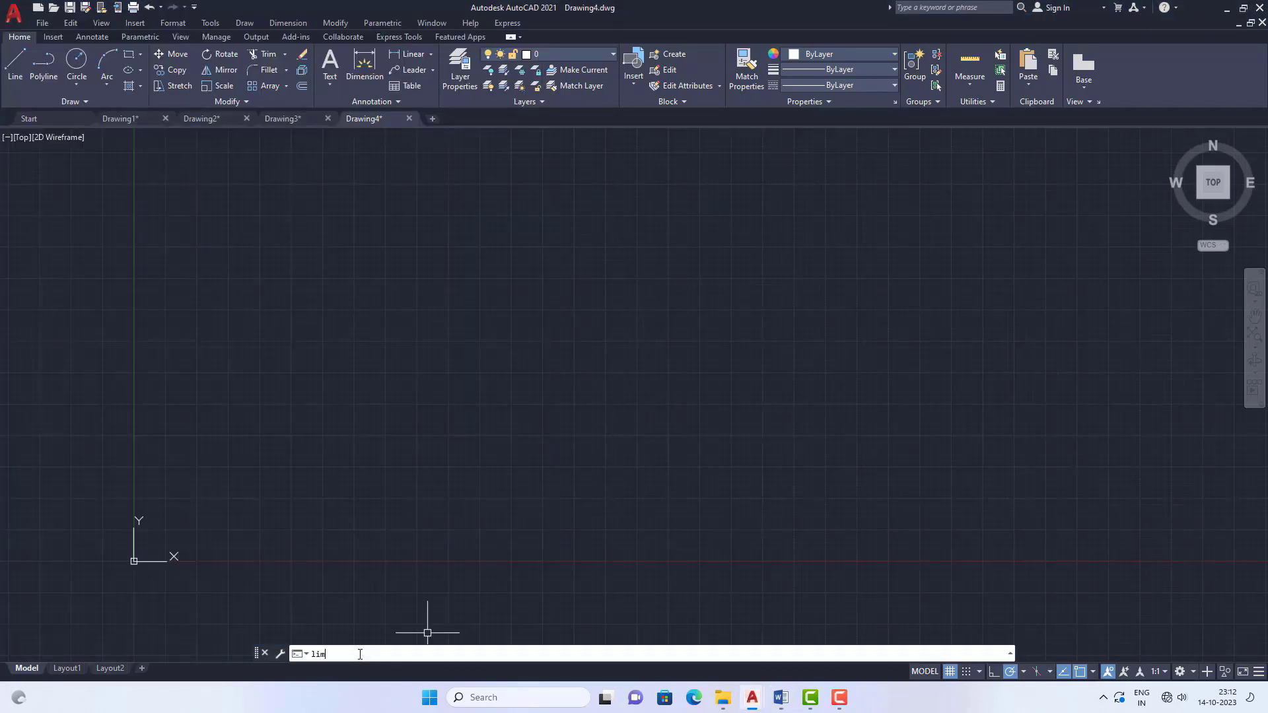
{"action": "type", "text": "lim"}
{"action": "key", "text": "Return"}
{"action": "key", "text": "Return"}
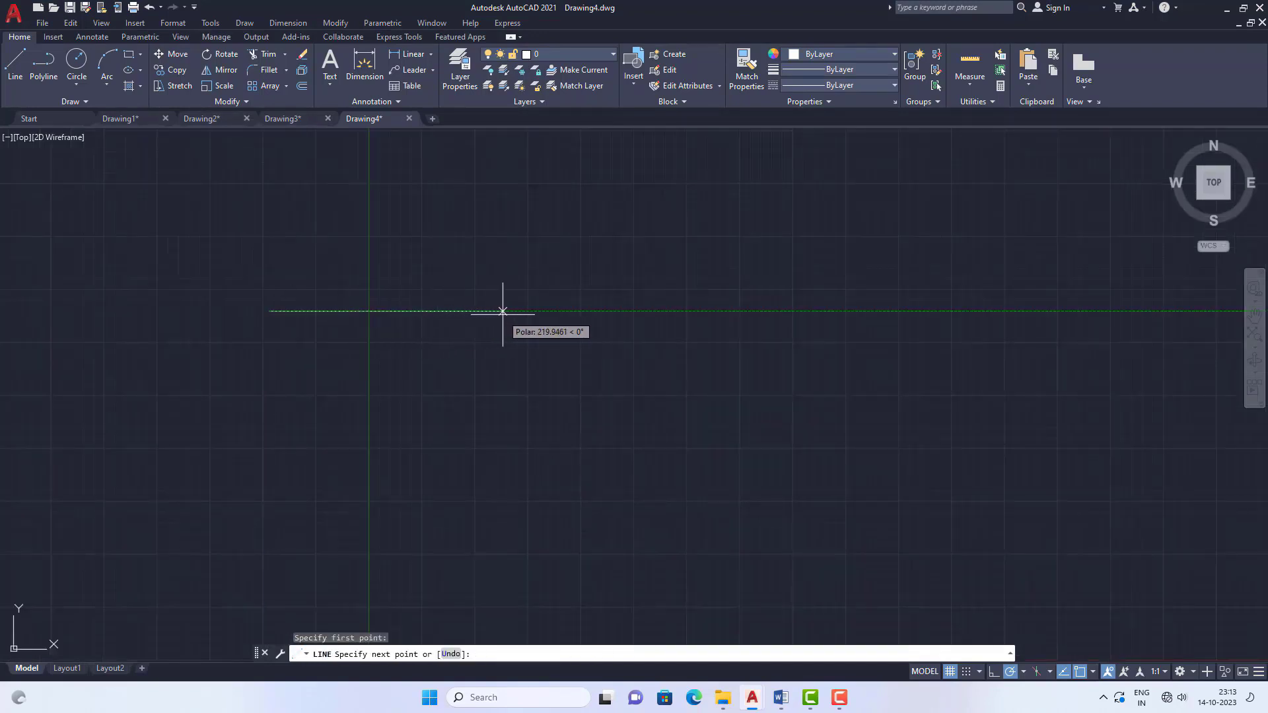
Draw a horizontal line about 220.6 units long and a separate circle beyond its right end.
{"action": "left_click", "coordinate": [503, 312]}
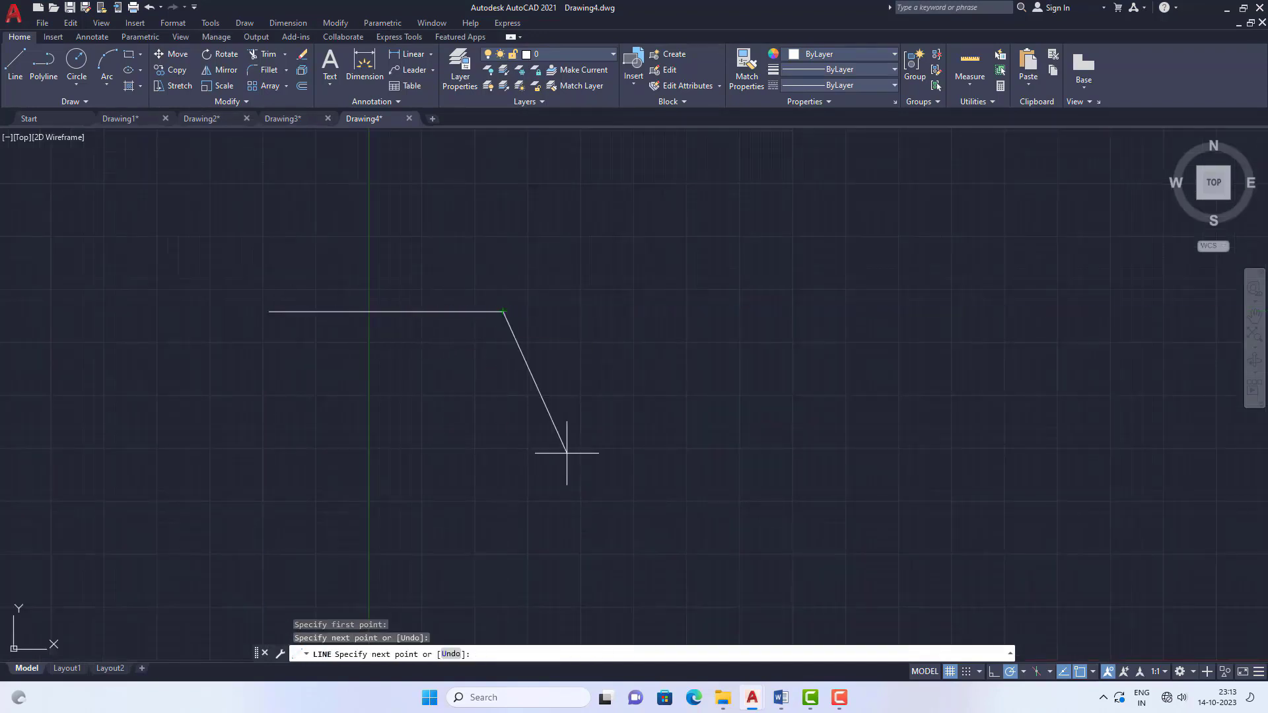
{"action": "key", "text": "Return"}
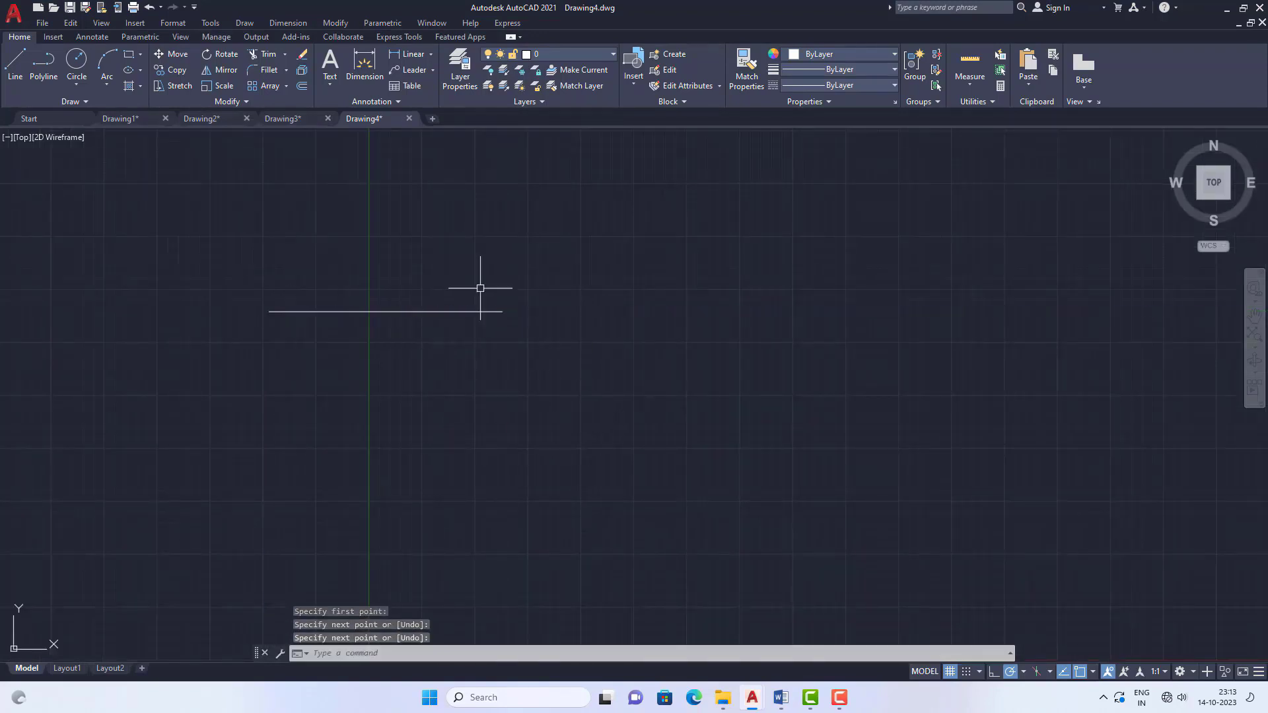
{"action": "left_click", "coordinate": [80, 60]}
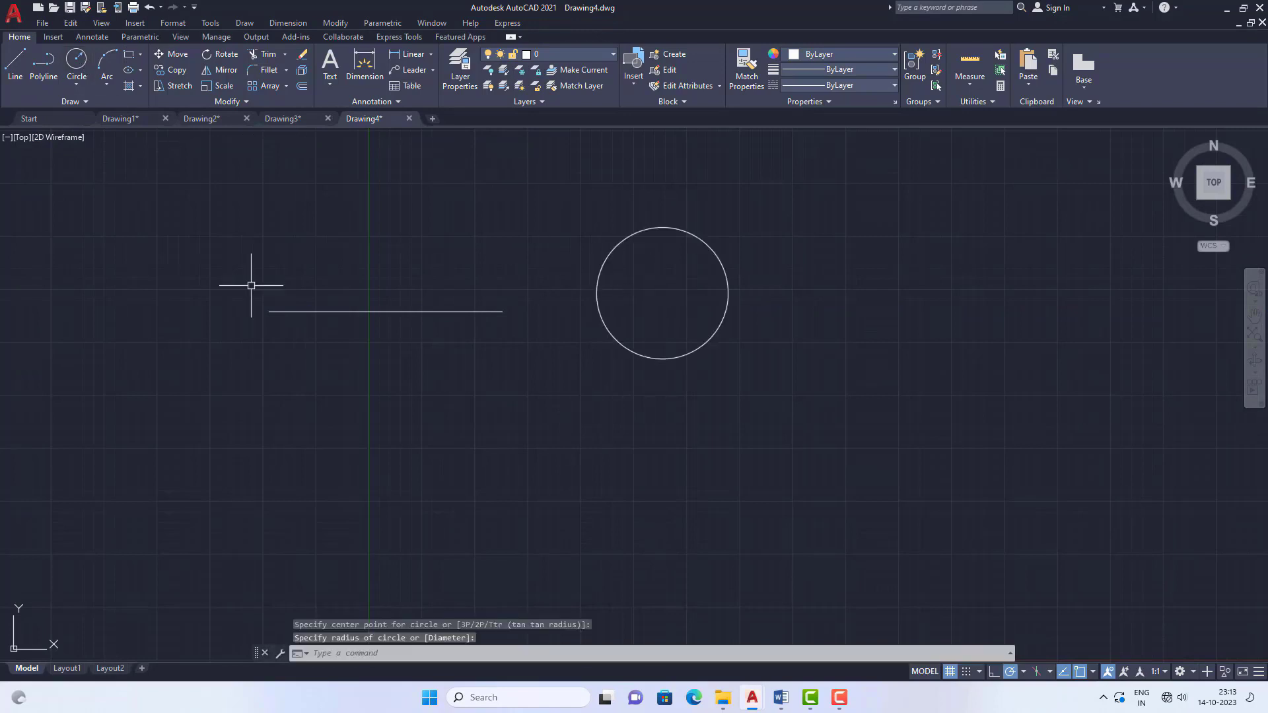
{"action": "scroll", "coordinate": [182, 291], "scroll_direction": "down", "scroll_amount": 4}
{"action": "scroll", "coordinate": [309, 253], "scroll_direction": "up", "scroll_amount": 4}
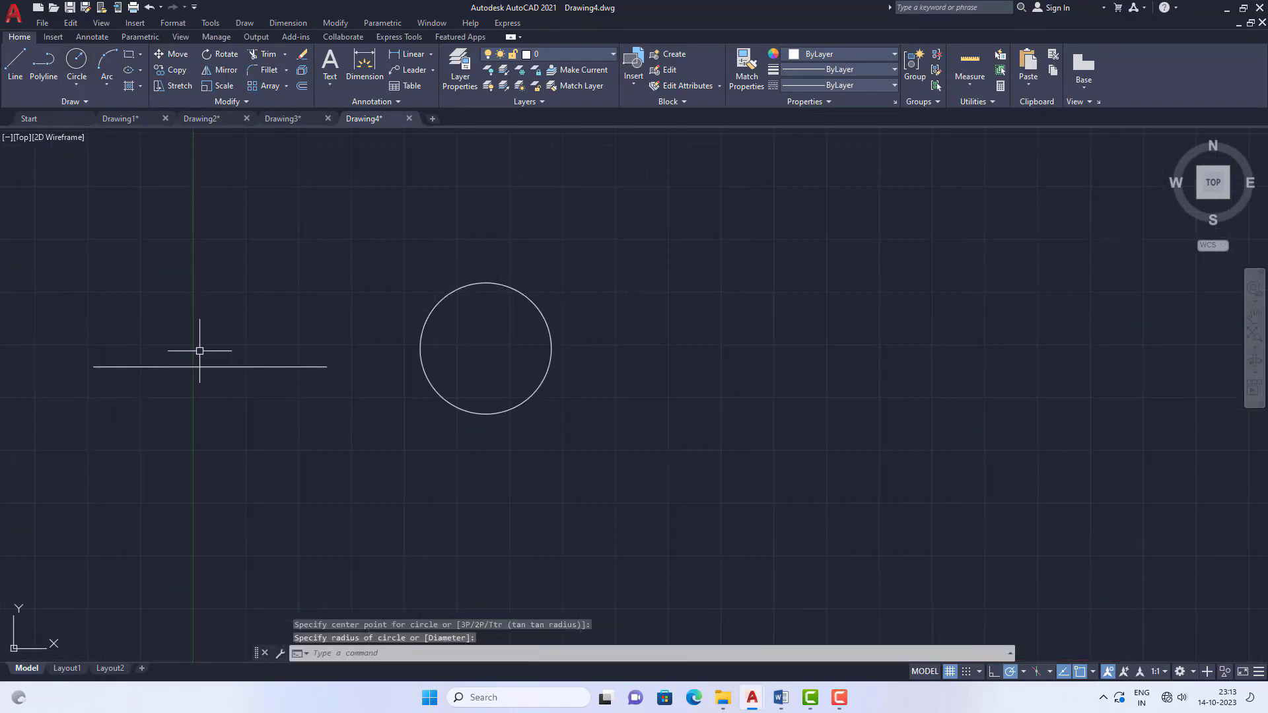
Draw a wide rectangle to the right of the circle, leaving a gap between them.
{"action": "type", "text": "rec"}
{"action": "key", "text": "Return"}
{"action": "left_click", "coordinate": [639, 240]}
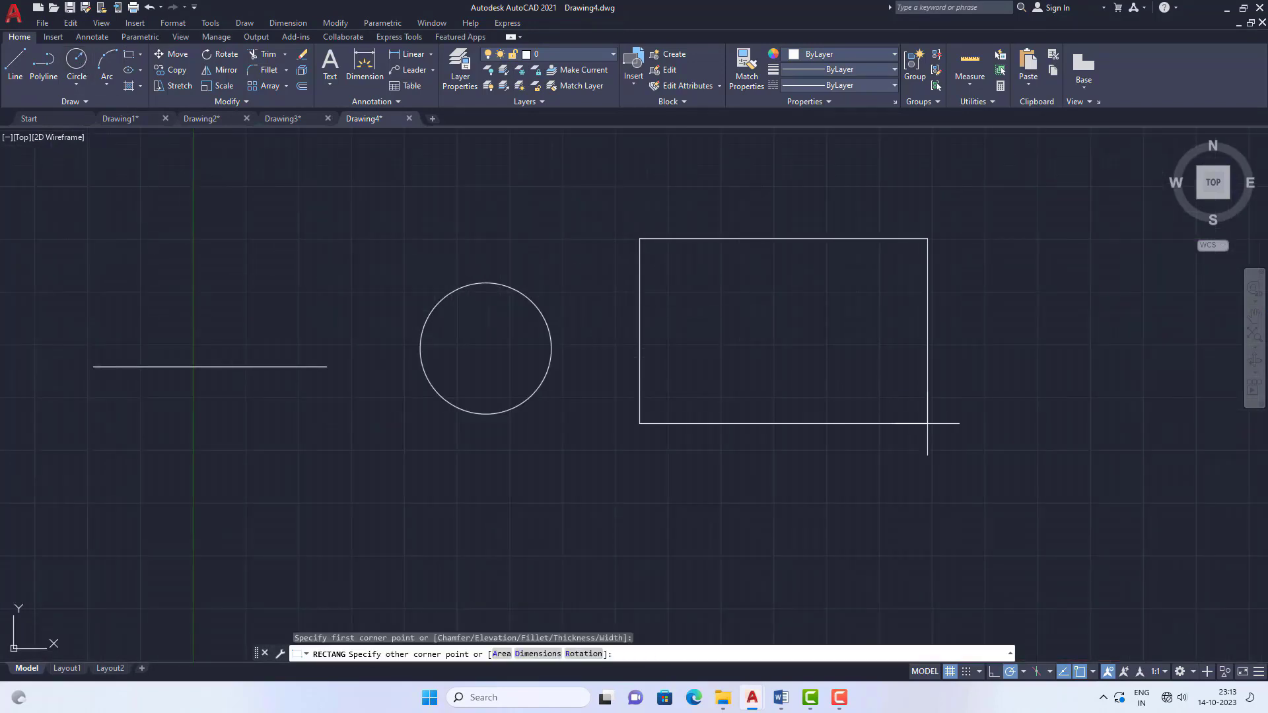
{"action": "left_click", "coordinate": [979, 412]}
{"action": "scroll", "coordinate": [881, 385], "scroll_direction": "down", "scroll_amount": 2}
{"action": "scroll", "coordinate": [779, 379], "scroll_direction": "up", "scroll_amount": 2}
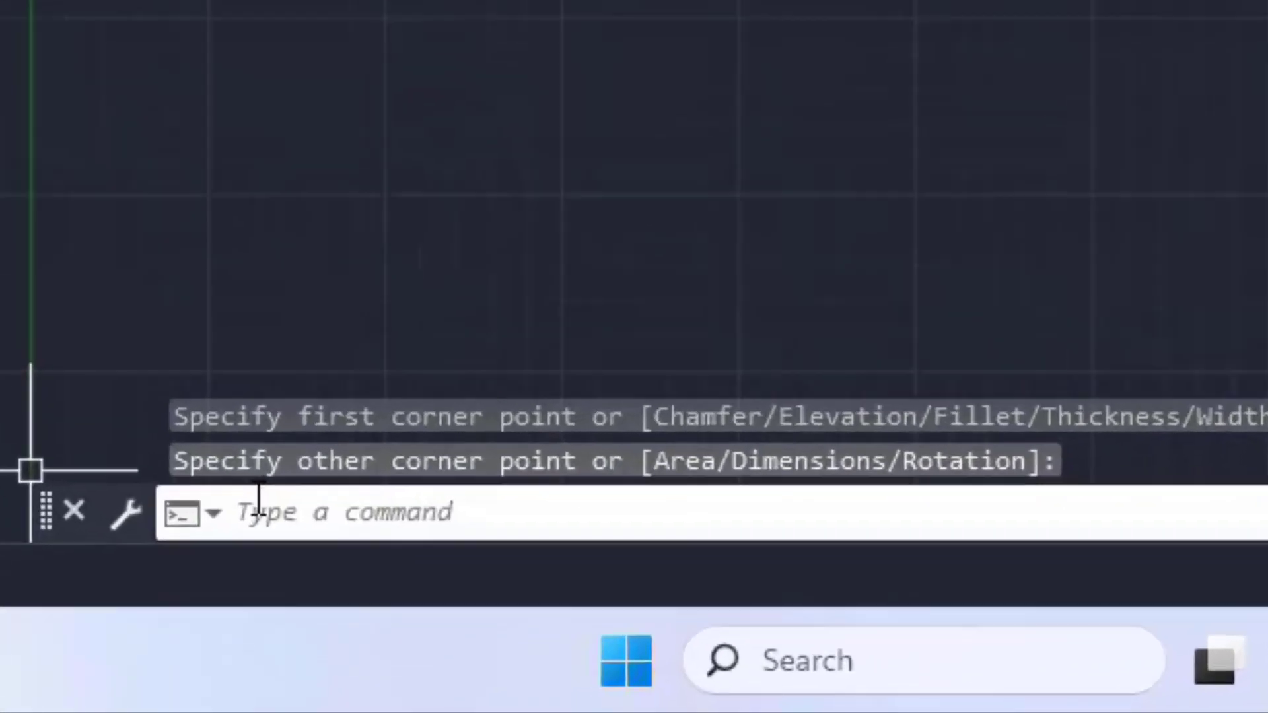
Start the FIELD command and choose the Object field from the Objects category.
{"action": "left_click", "coordinate": [326, 651]}
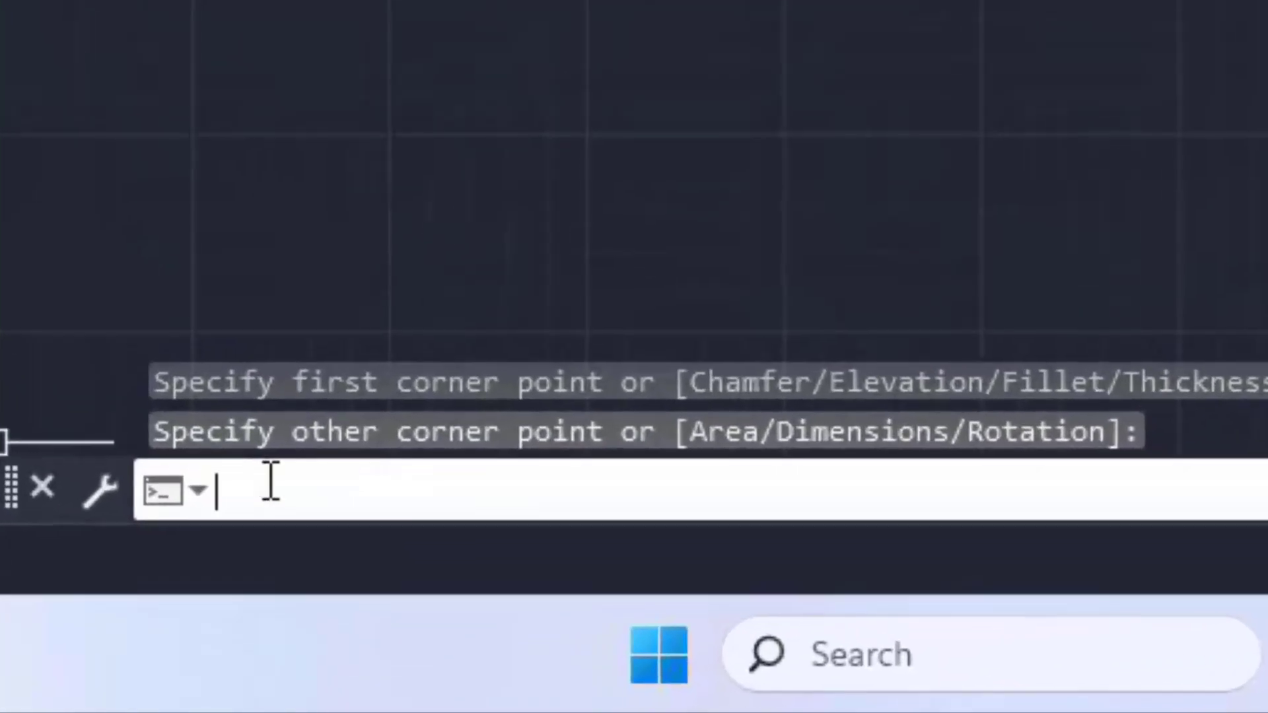
{"action": "type", "text": "fiel"}
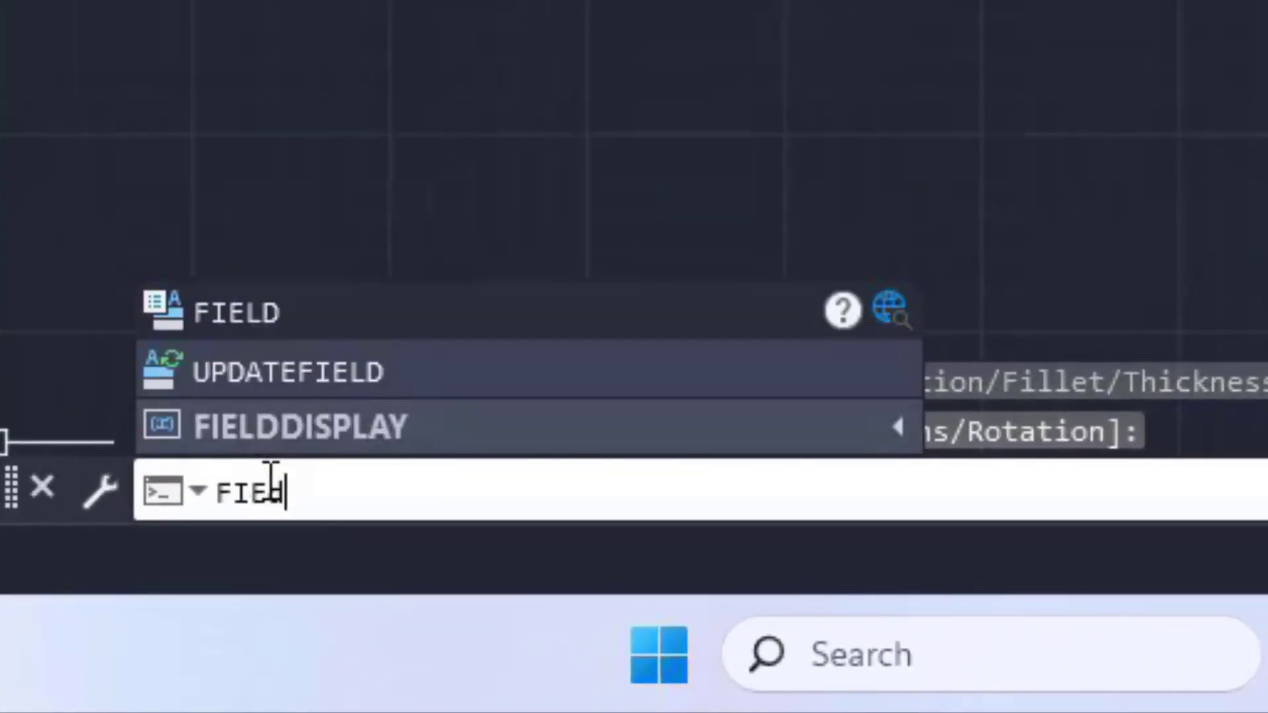
{"action": "type", "text": "d"}
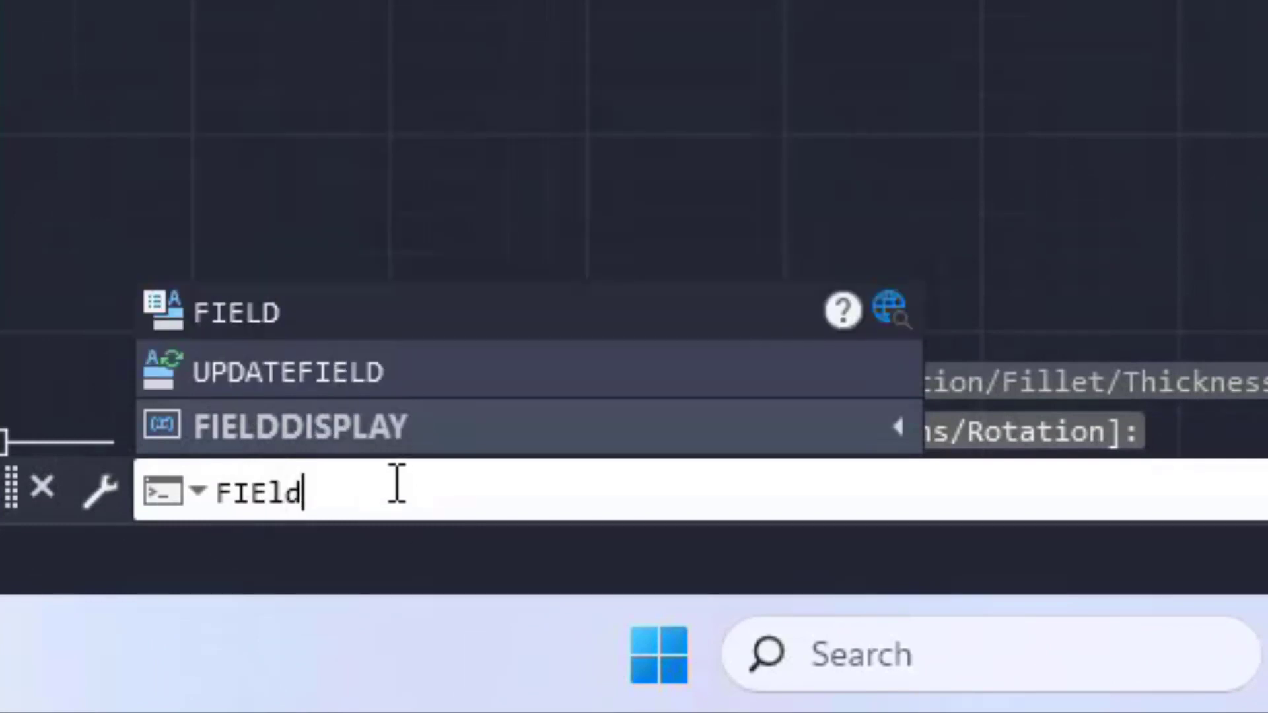
{"action": "key", "text": "Return"}
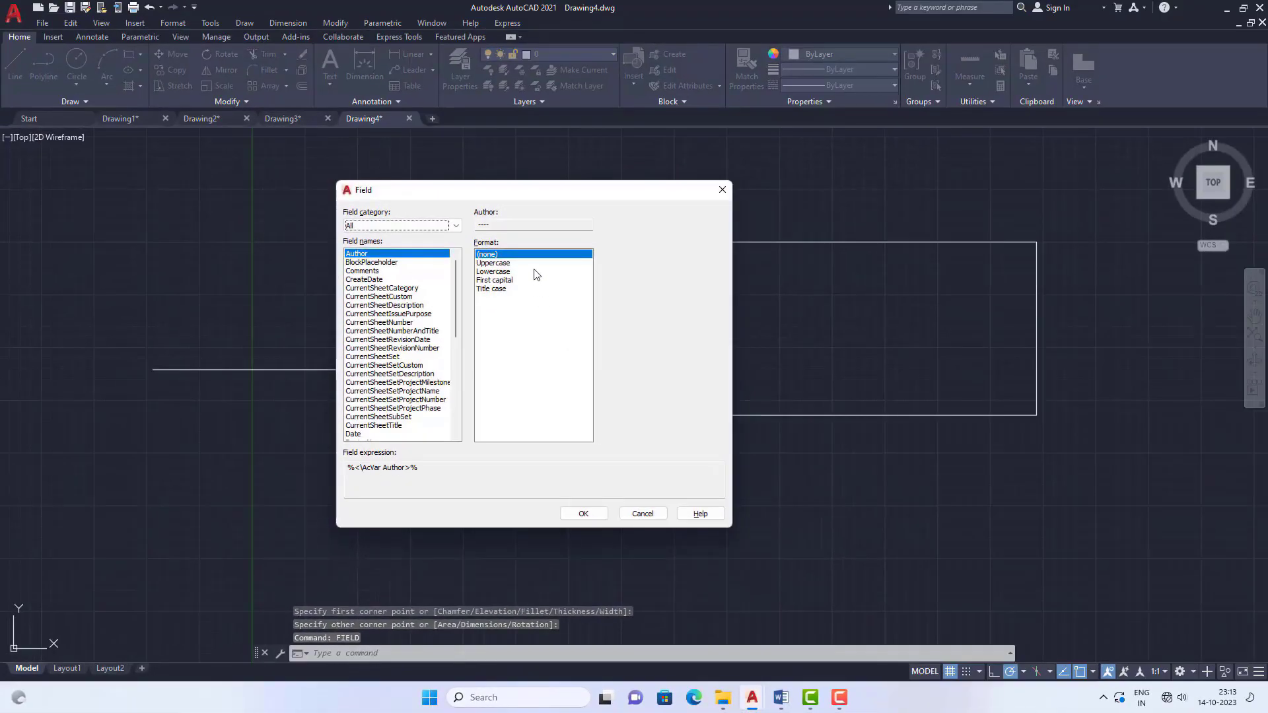
{"action": "left_click_drag", "start_coordinate": [528, 196], "coordinate": [850, 161]}
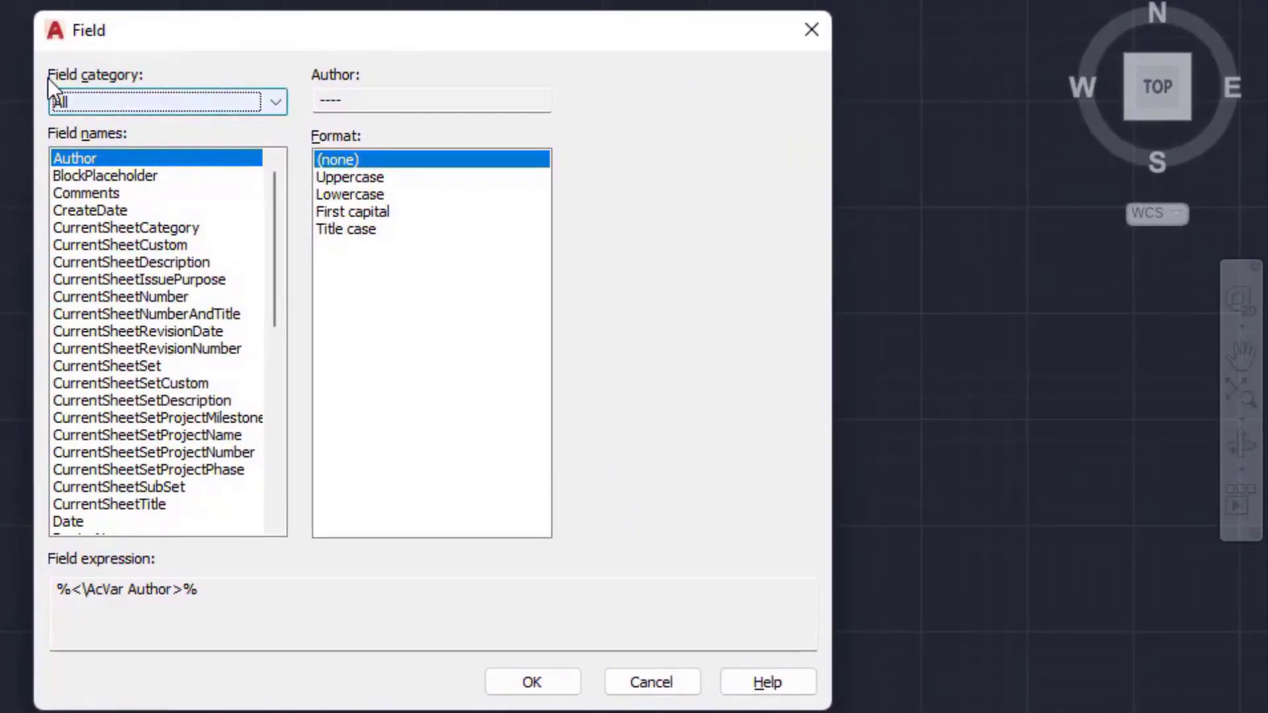
{"action": "left_click", "coordinate": [277, 101]}
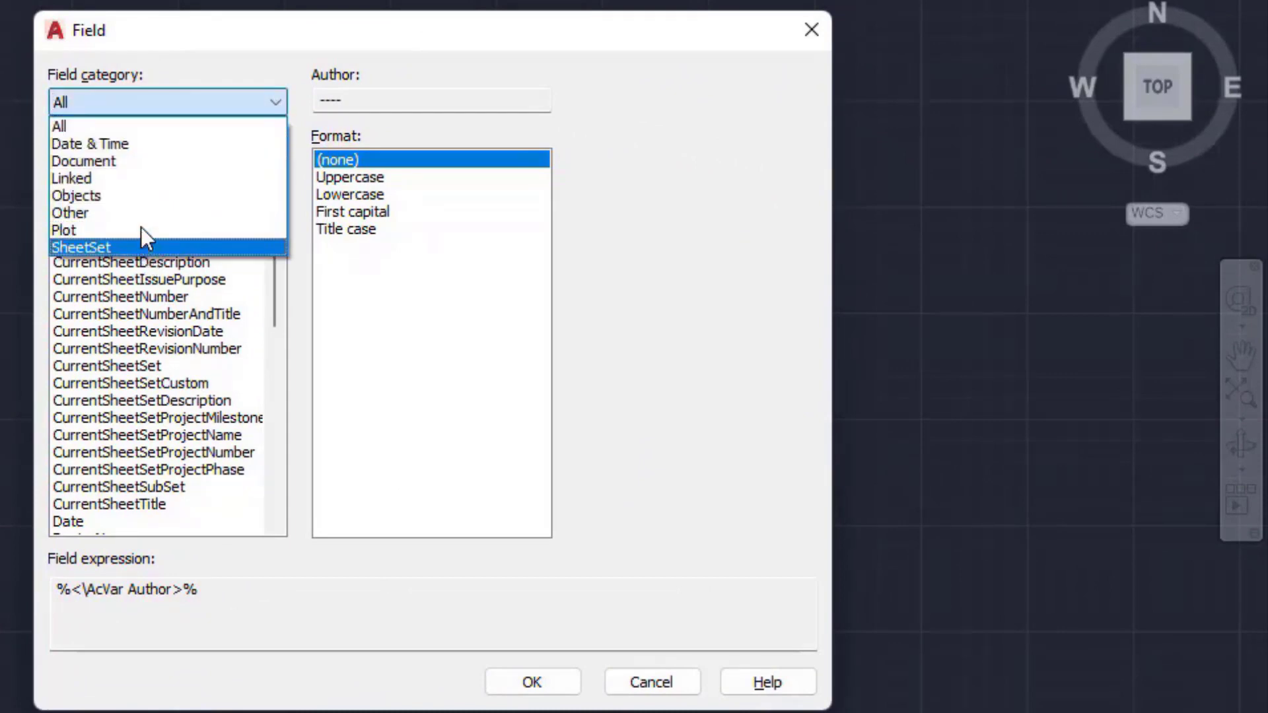
{"action": "left_click", "coordinate": [146, 194]}
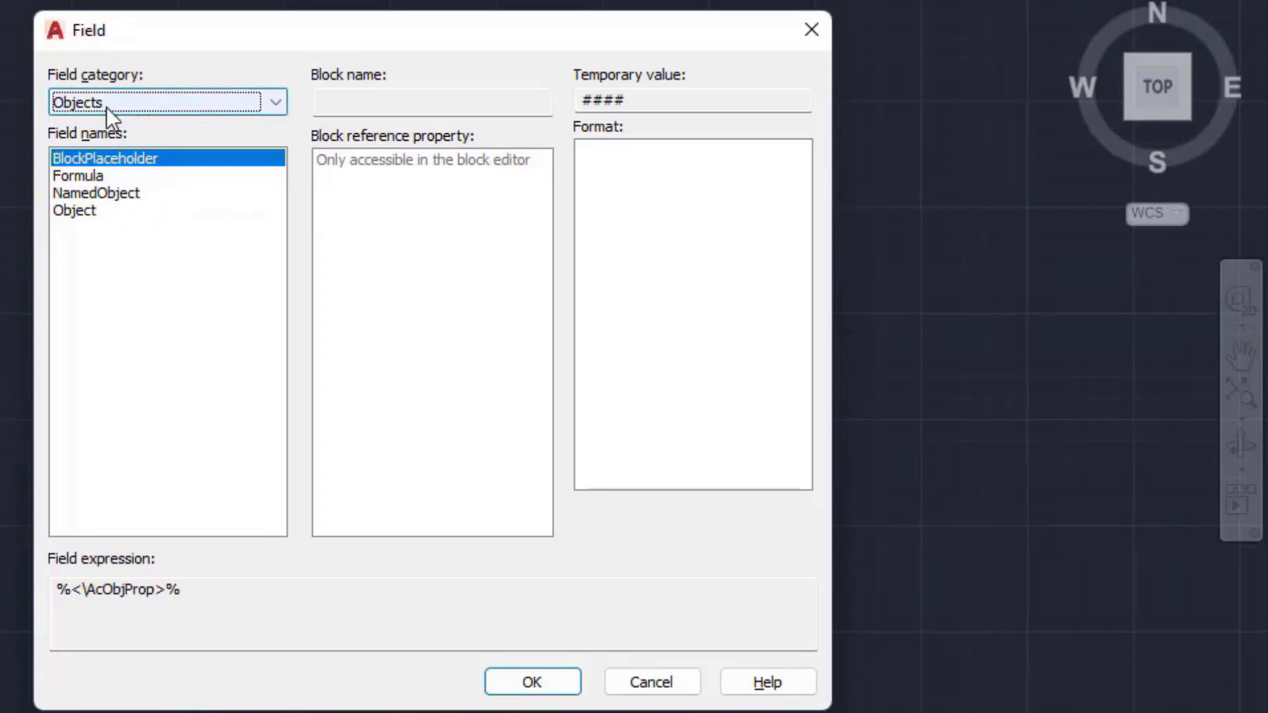
{"action": "left_click", "coordinate": [68, 211]}
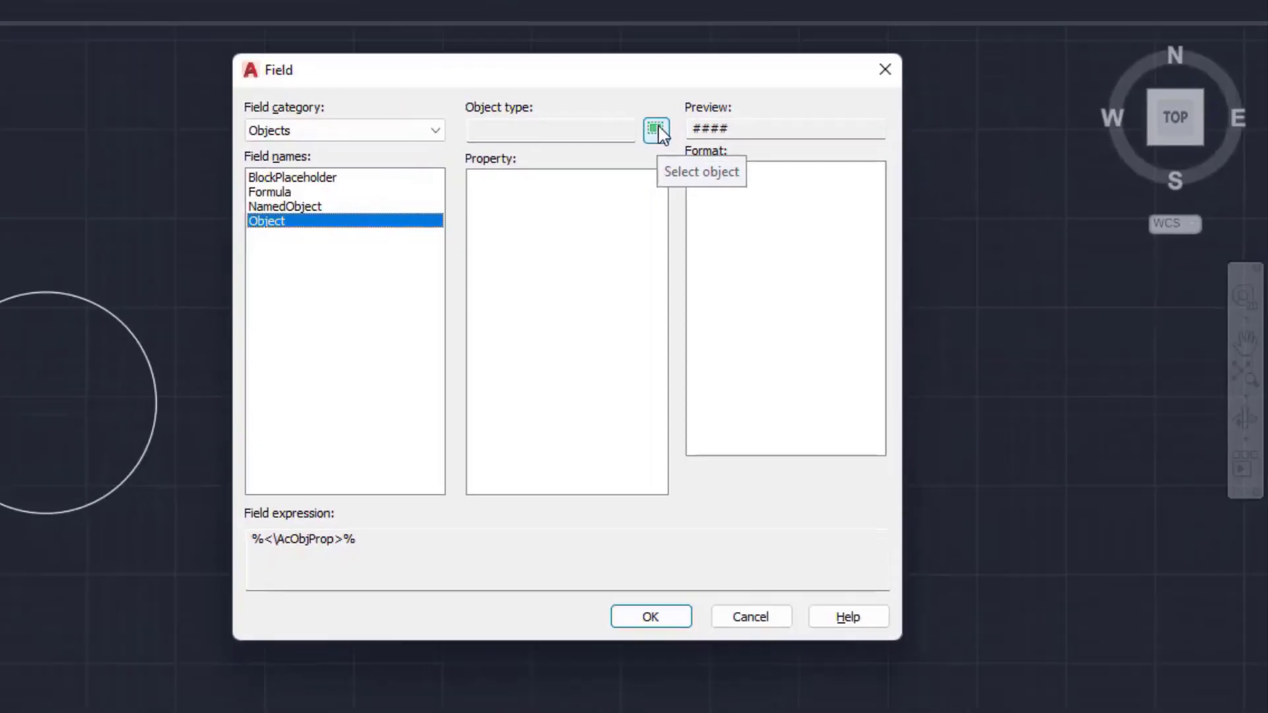
Pick the horizontal line as the field's object, choose its Length property, and place the field text on the line.
{"action": "left_click", "coordinate": [656, 130]}
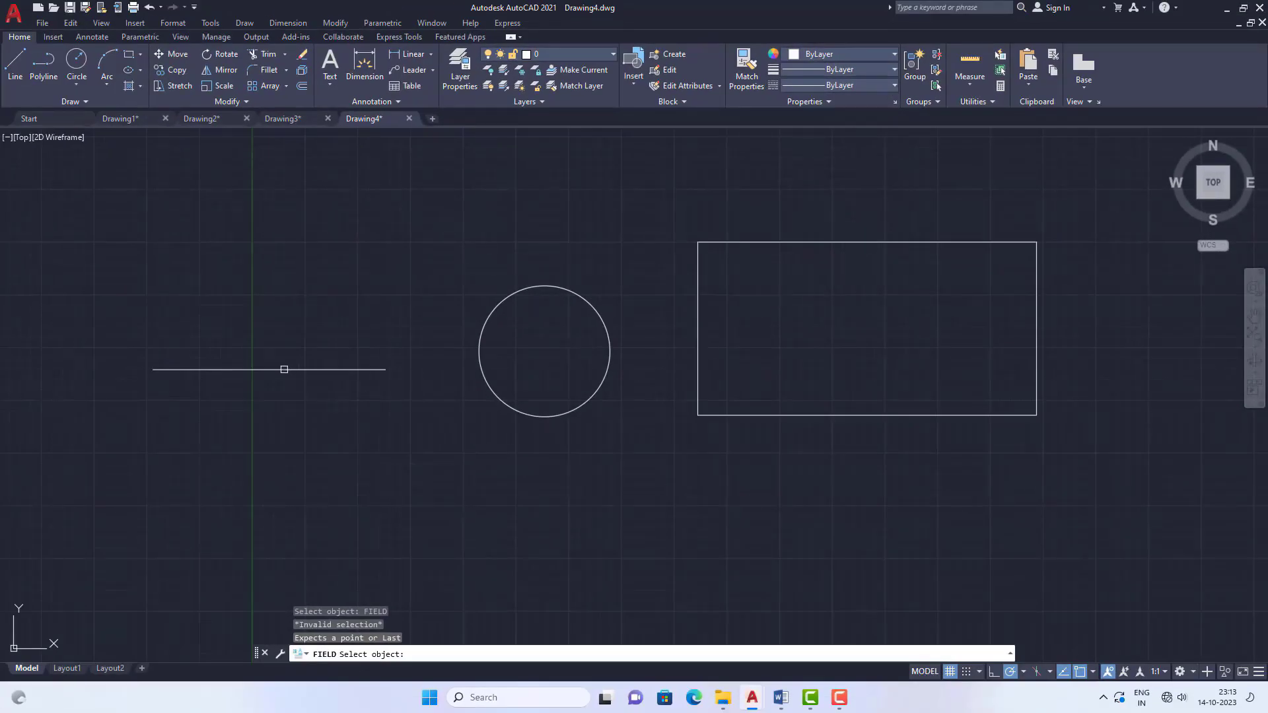
{"action": "left_click", "coordinate": [282, 369]}
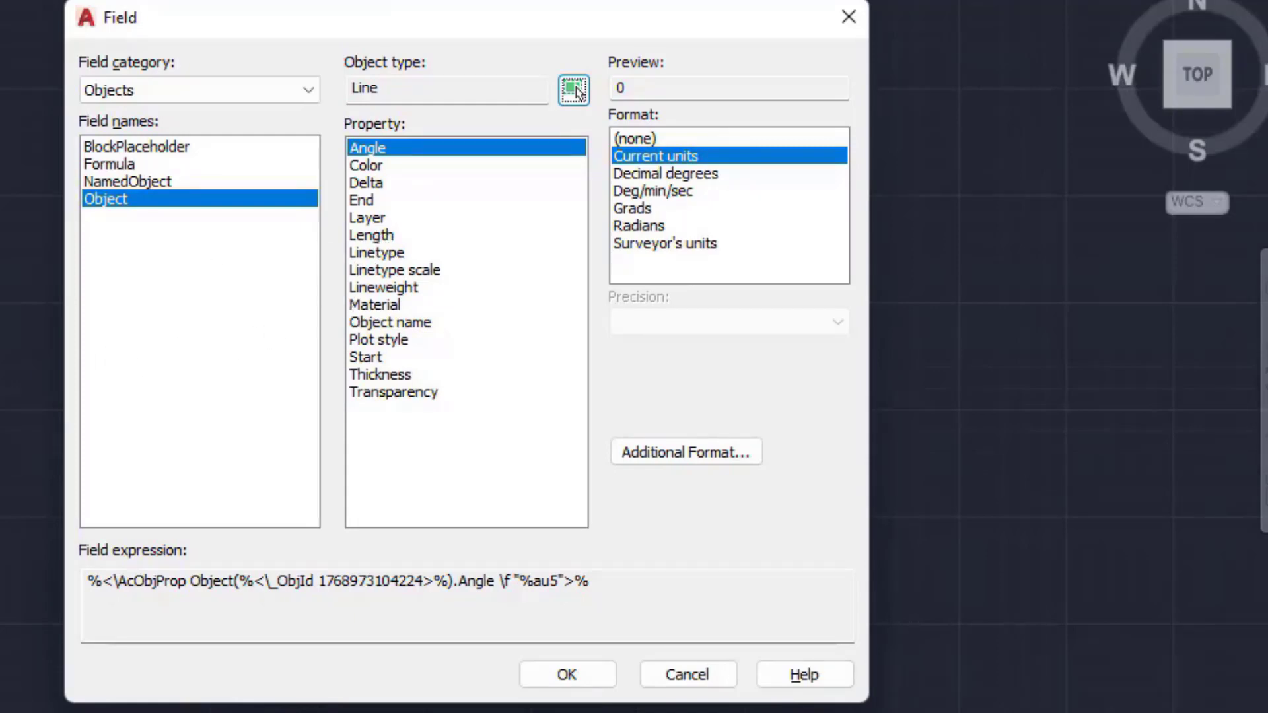
{"action": "left_click", "coordinate": [380, 231]}
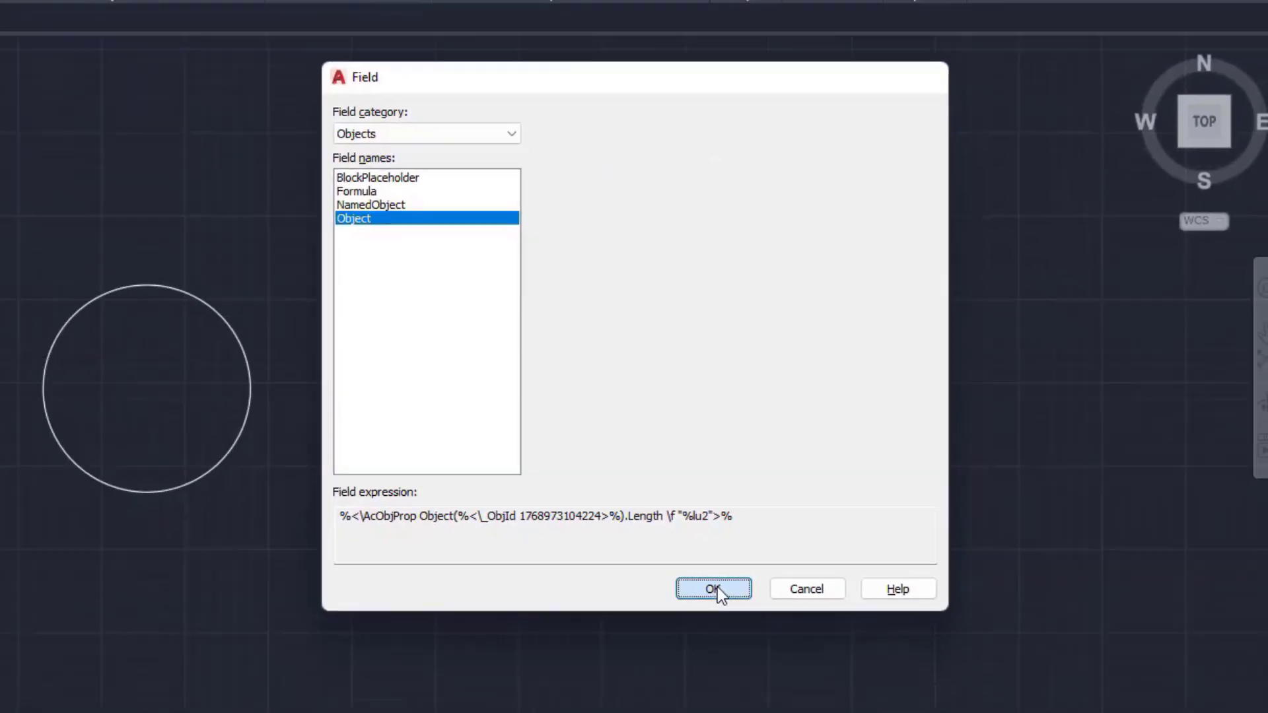
{"action": "left_click", "coordinate": [569, 674]}
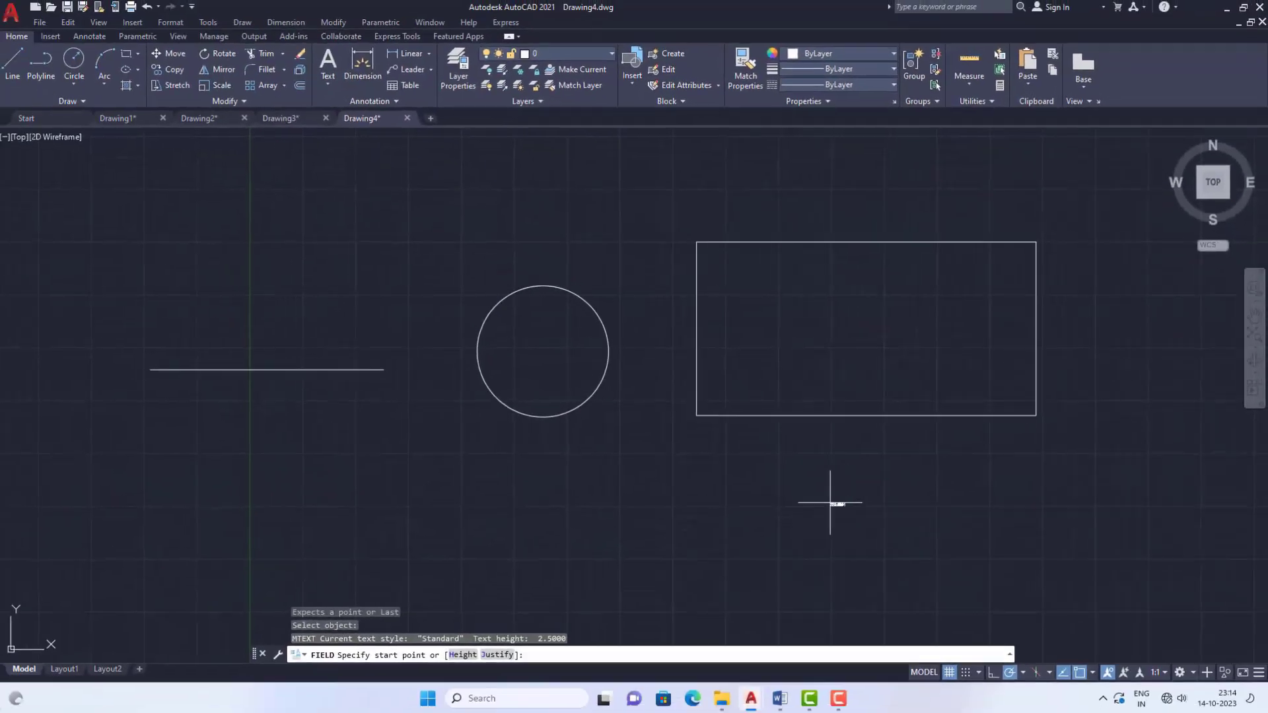
{"action": "left_click", "coordinate": [222, 370]}
{"action": "scroll", "coordinate": [198, 386], "scroll_direction": "up", "scroll_amount": 4}
{"action": "scroll", "coordinate": [286, 355], "scroll_direction": "down", "scroll_amount": 3}
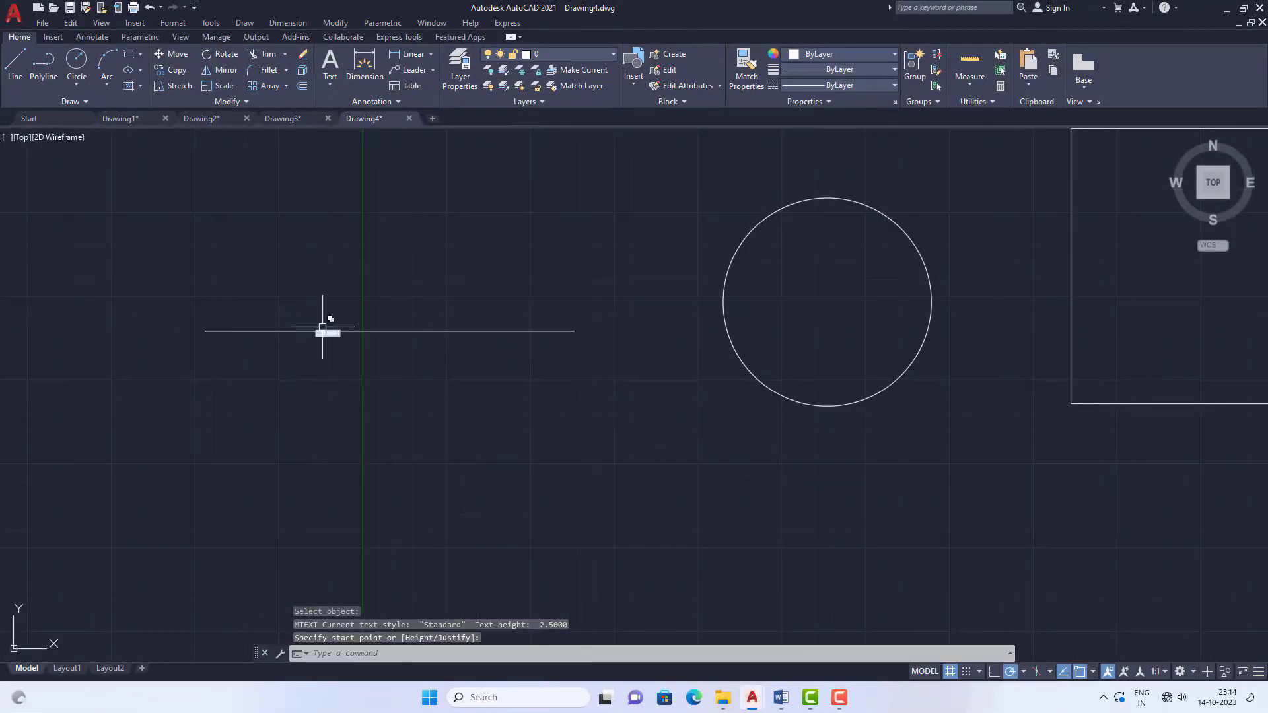
{"action": "scroll", "coordinate": [323, 327], "scroll_direction": "up", "scroll_amount": 4}
{"action": "scroll", "coordinate": [265, 356], "scroll_direction": "down", "scroll_amount": 5}
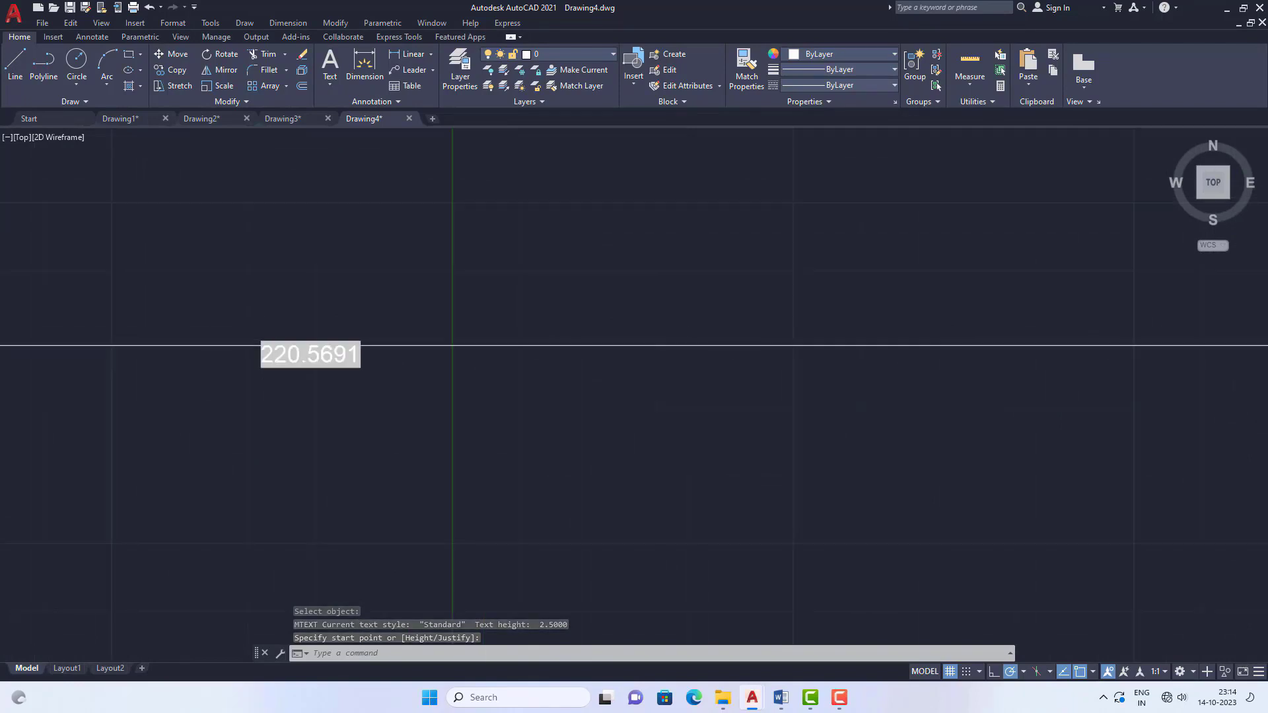
{"action": "scroll", "coordinate": [235, 341], "scroll_direction": "down", "scroll_amount": 2}
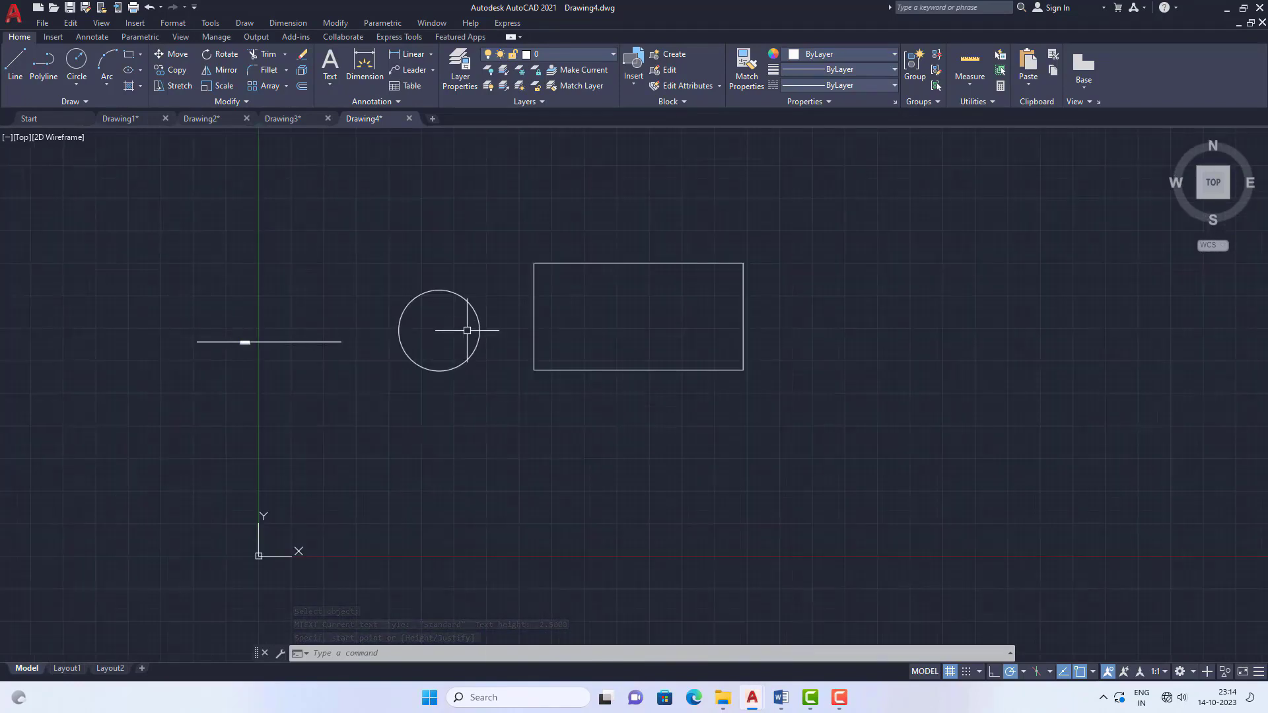
Start the FIELD command and pick the circle as the object for the Object field.
{"action": "scroll", "coordinate": [464, 324], "scroll_direction": "up", "scroll_amount": 2}
{"action": "scroll", "coordinate": [311, 286], "scroll_direction": "up", "scroll_amount": 2}
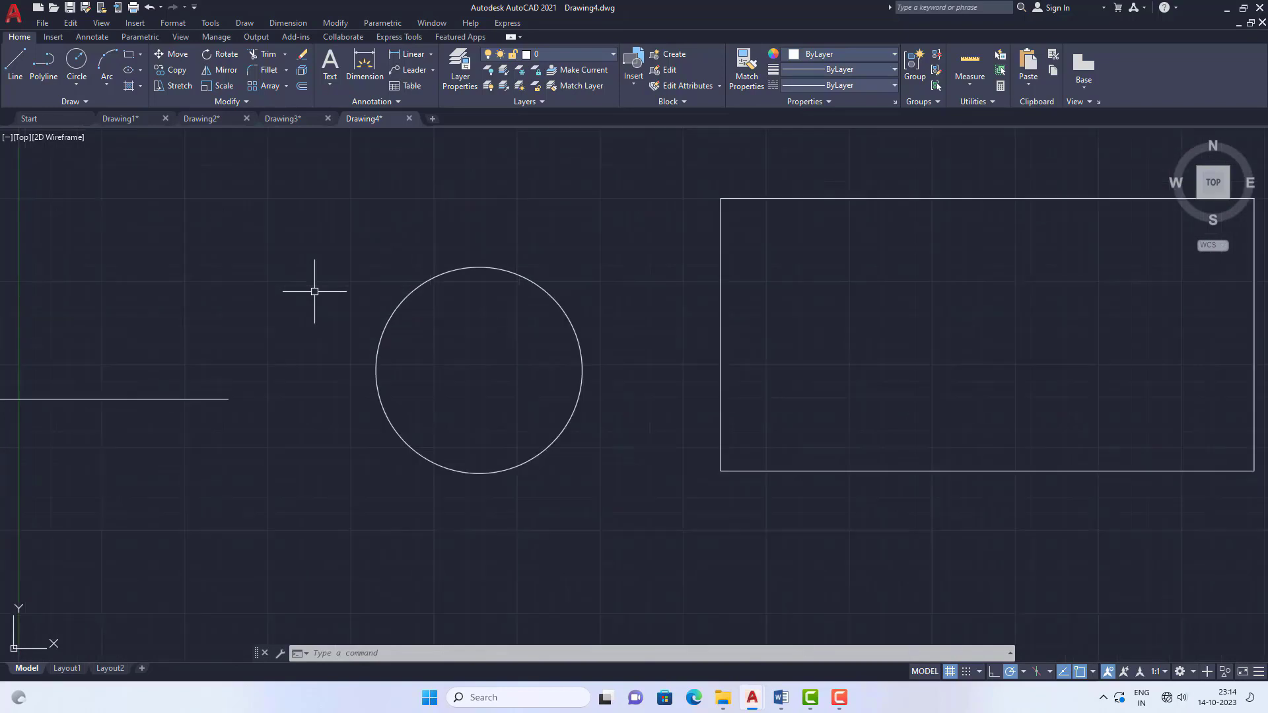
{"action": "scroll", "coordinate": [250, 285], "scroll_direction": "down", "scroll_amount": 2}
{"action": "type", "text": "f"}
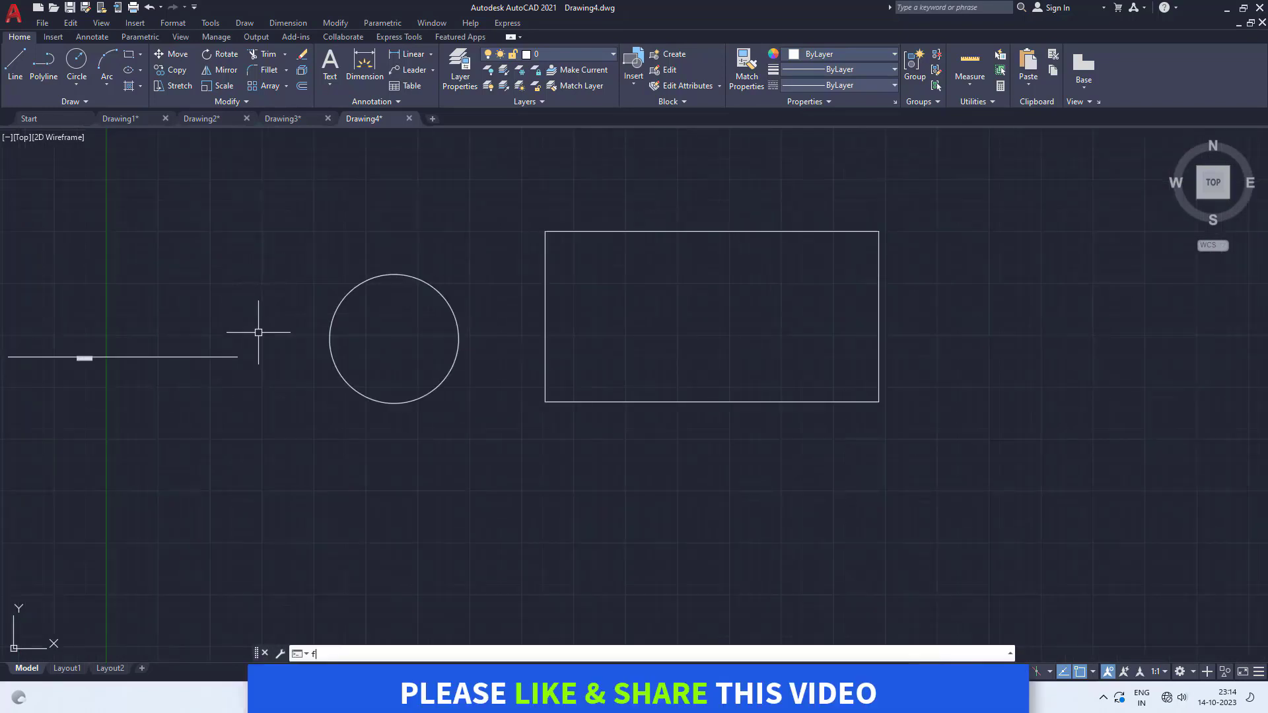
{"action": "type", "text": "ie"}
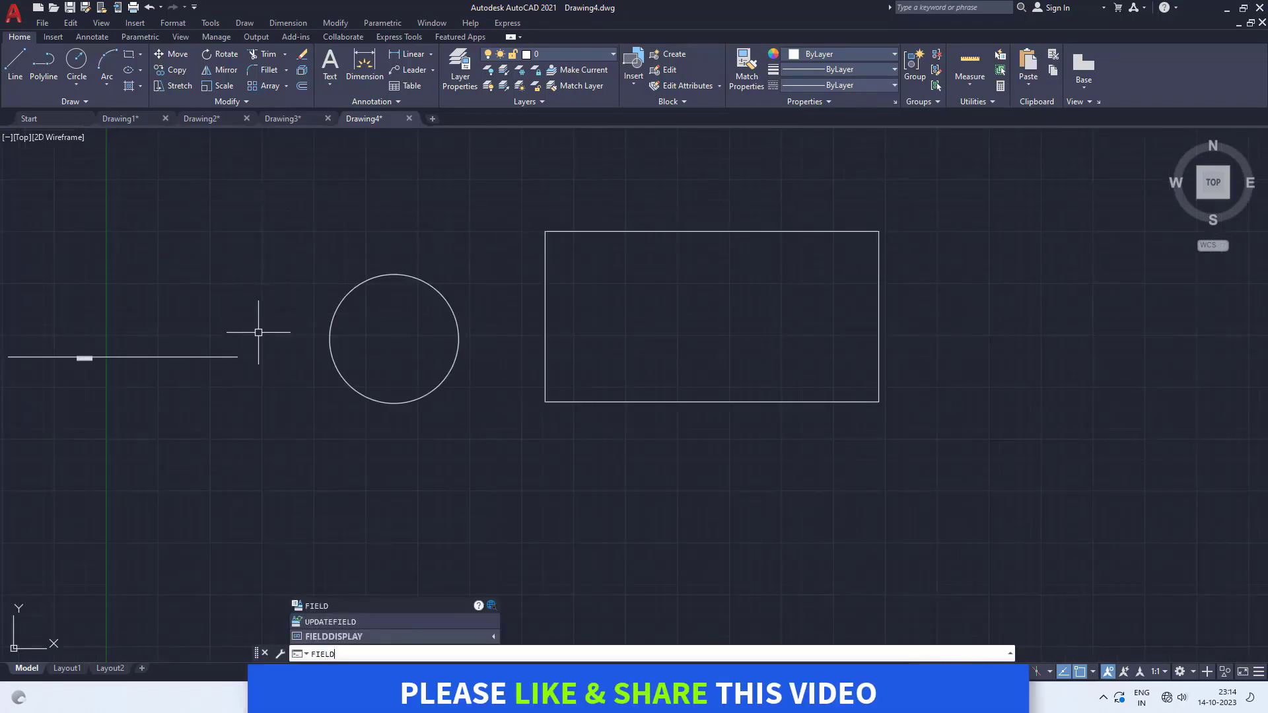
{"action": "key", "text": "Return"}
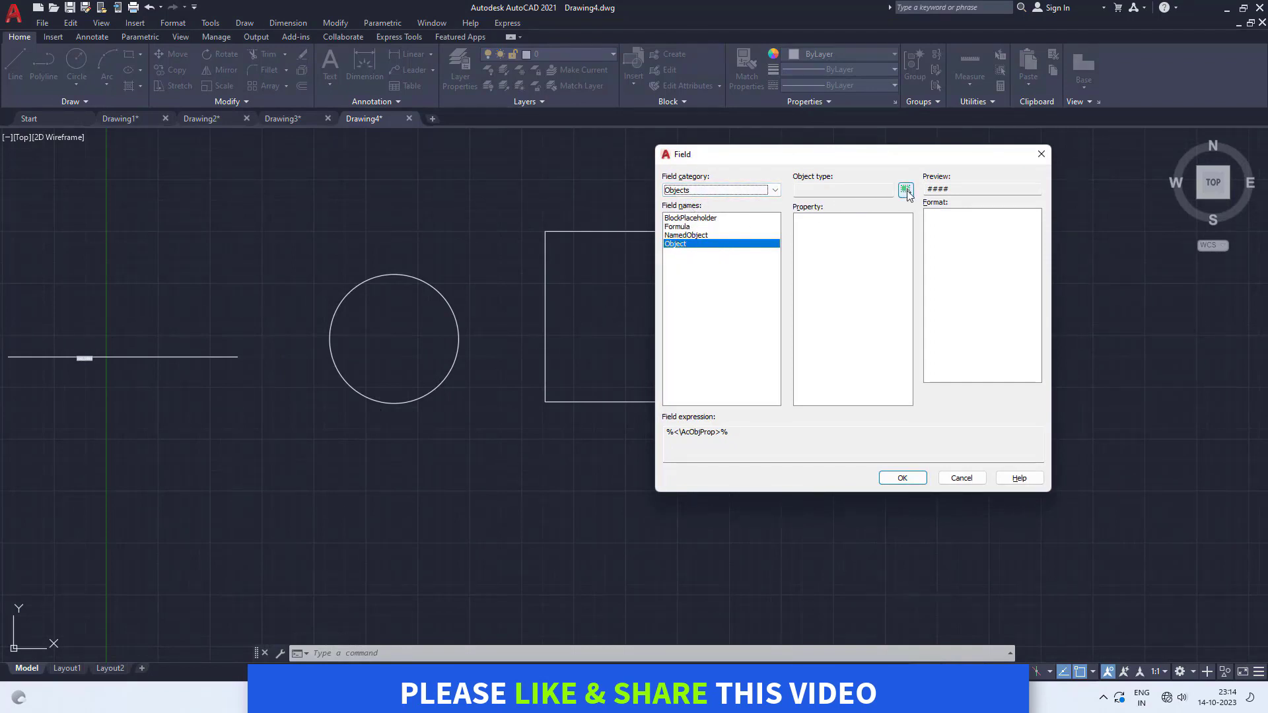
{"action": "left_click", "coordinate": [907, 191]}
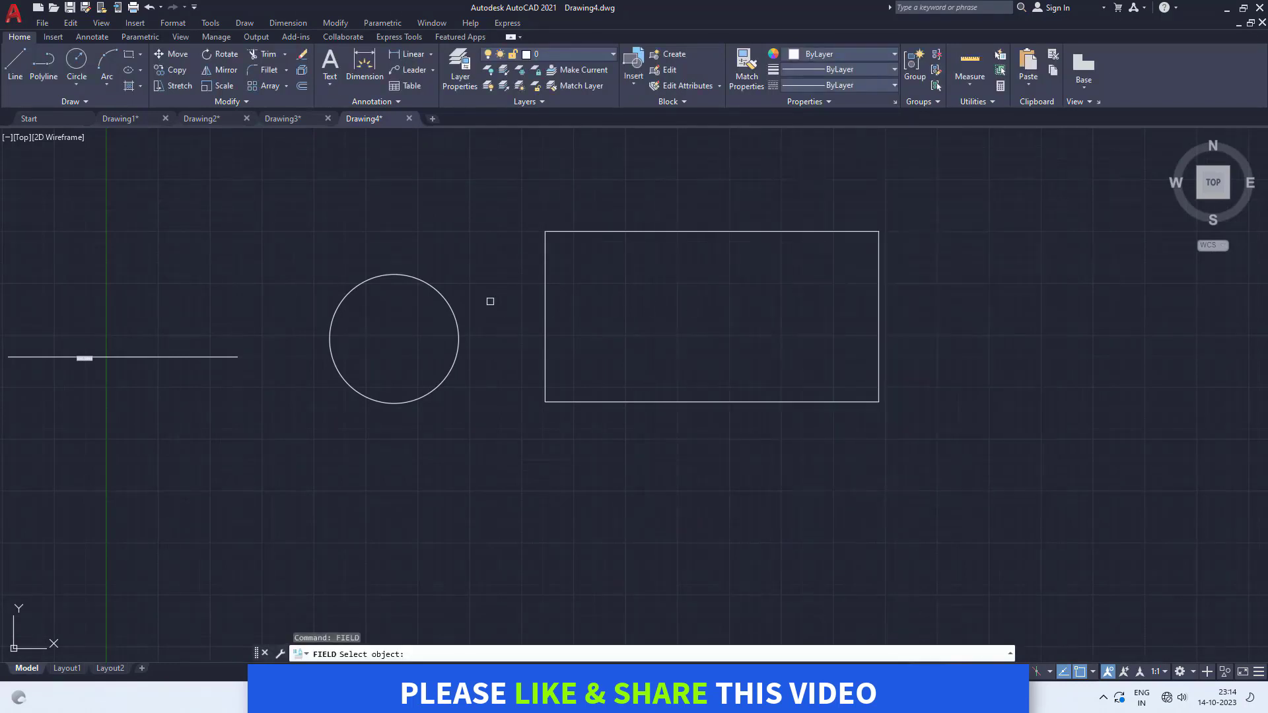
{"action": "left_click", "coordinate": [418, 280]}
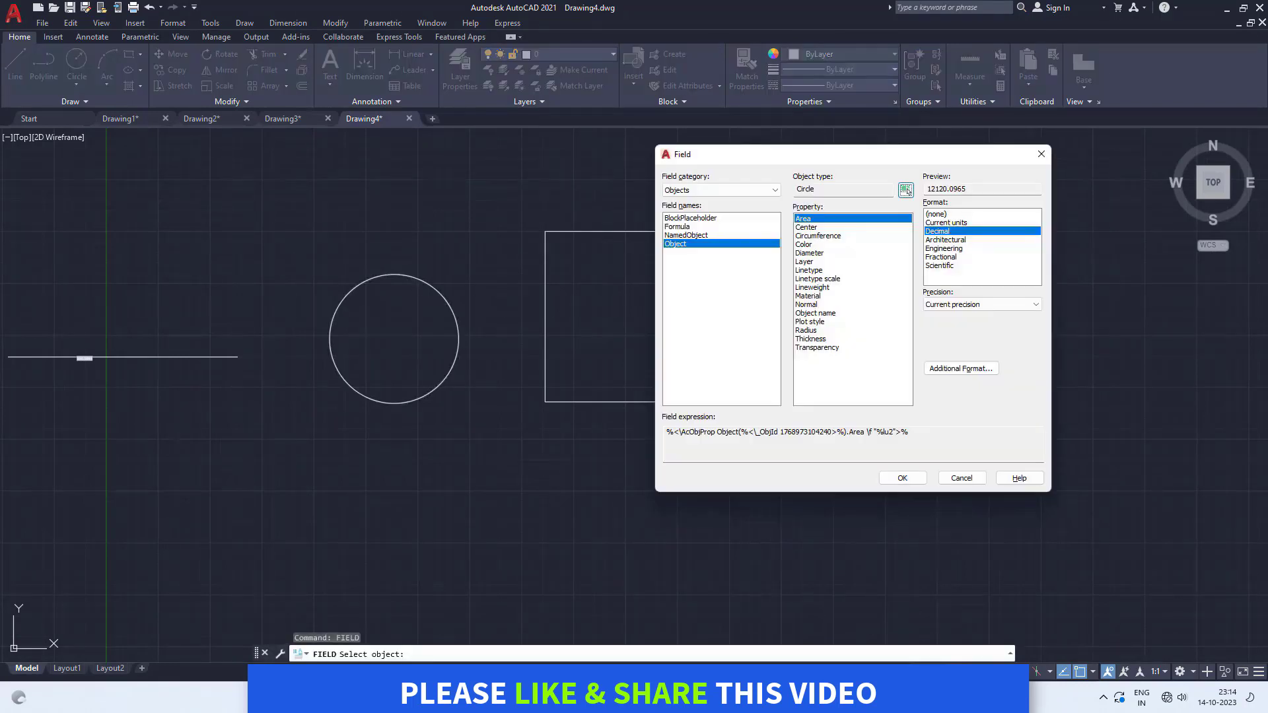
Choose the circle's Color property for the field and place the text at the top of the circle.
{"action": "left_click", "coordinate": [810, 245]}
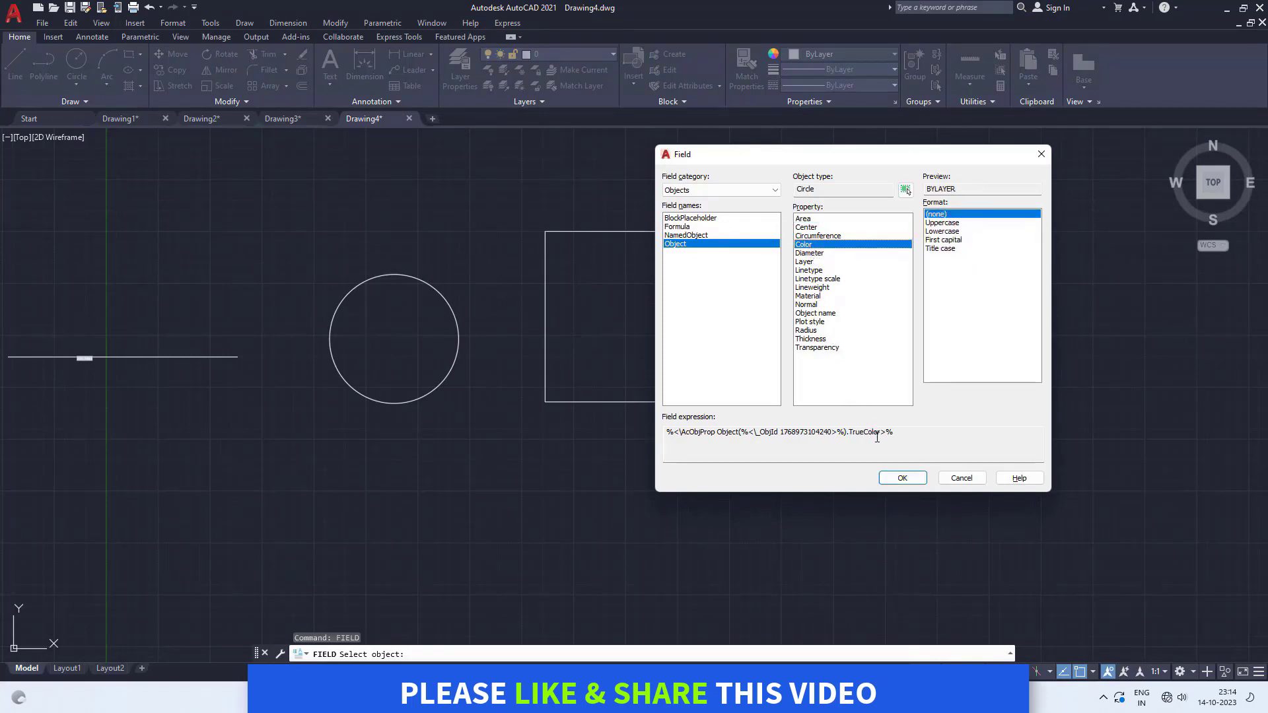
{"action": "left_click", "coordinate": [902, 479]}
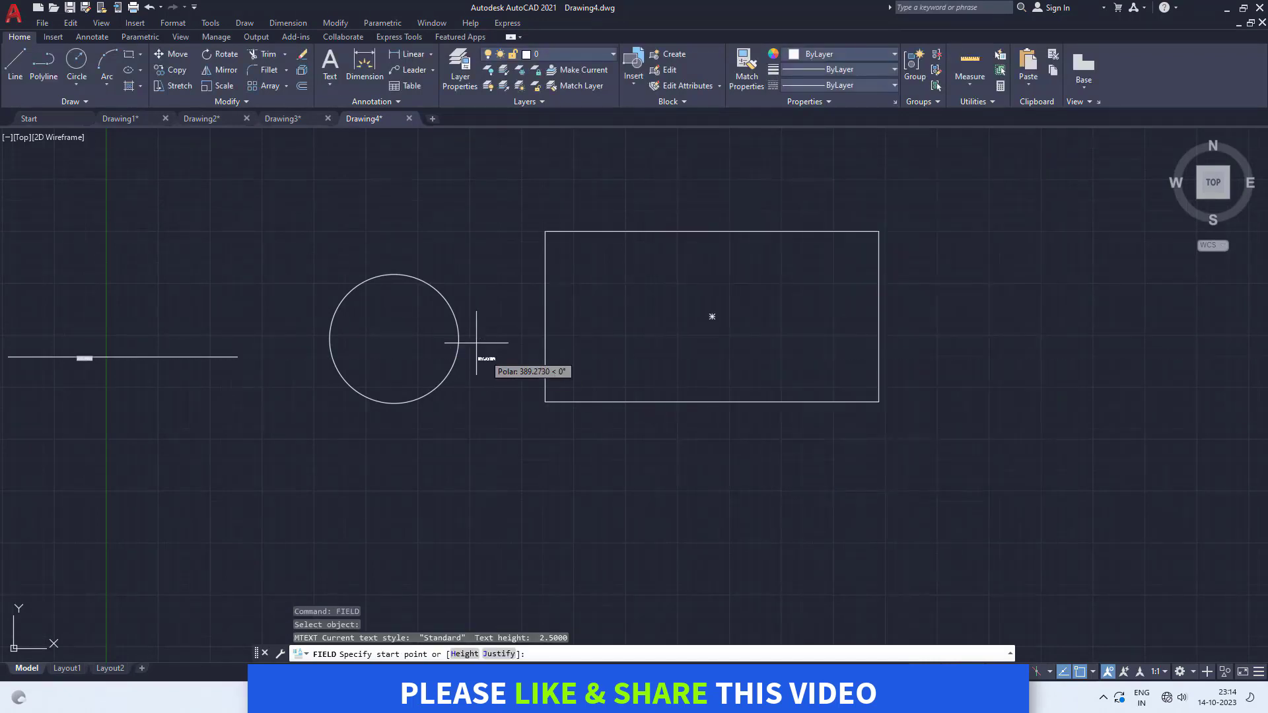
{"action": "scroll", "coordinate": [419, 261], "scroll_direction": "up", "scroll_amount": 4}
{"action": "left_click", "coordinate": [353, 290]}
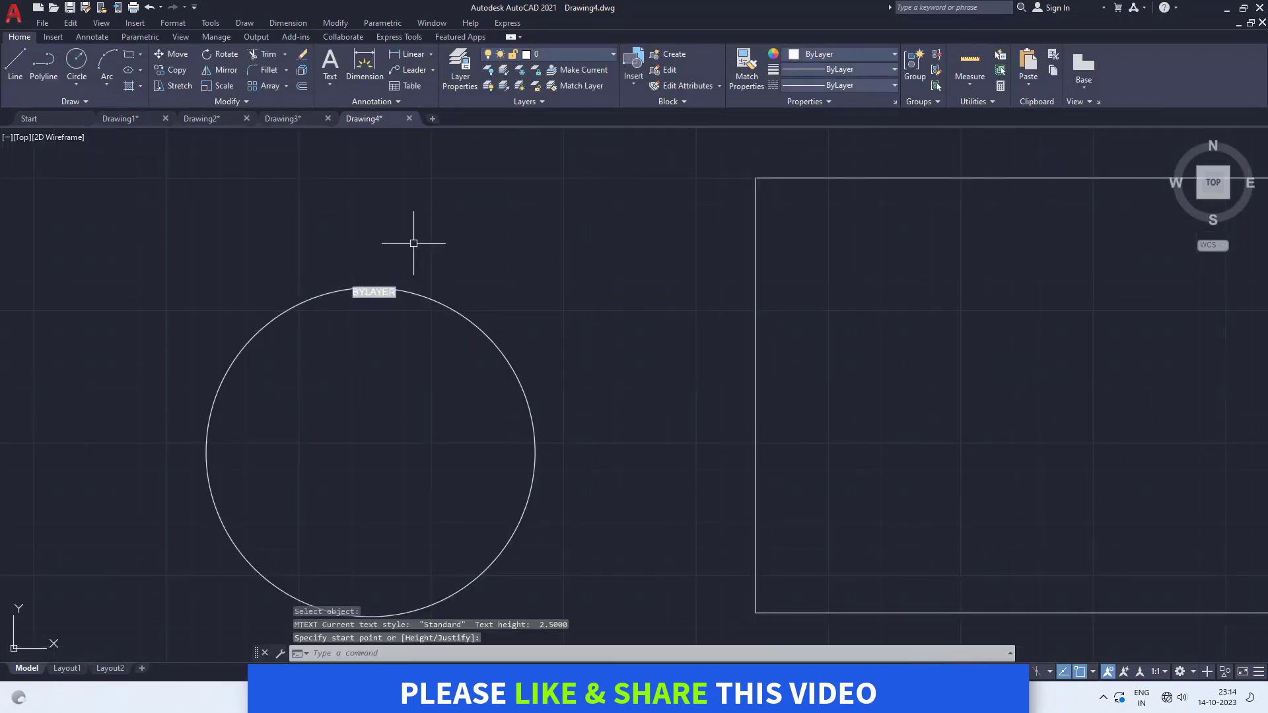
{"action": "scroll", "coordinate": [395, 320], "scroll_direction": "down", "scroll_amount": 3}
{"action": "scroll", "coordinate": [452, 337], "scroll_direction": "down", "scroll_amount": 2}
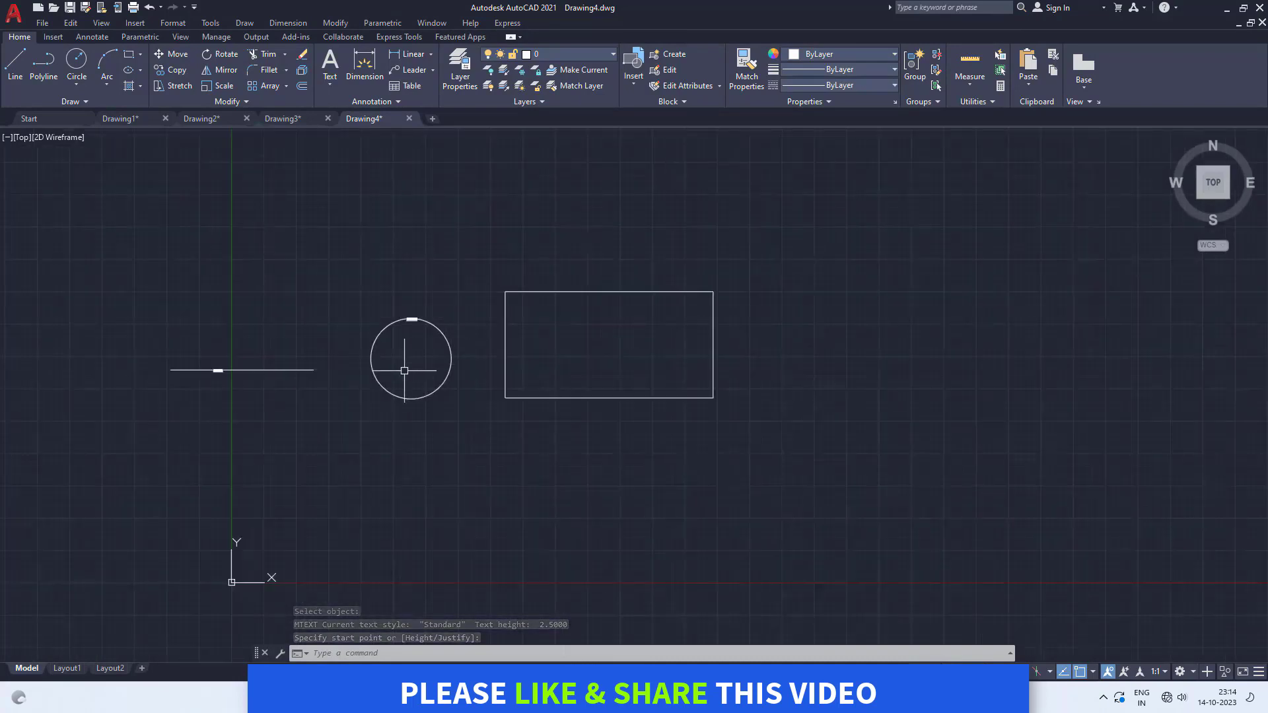
{"action": "scroll", "coordinate": [376, 344], "scroll_direction": "up", "scroll_amount": 2}
{"action": "scroll", "coordinate": [396, 321], "scroll_direction": "up", "scroll_amount": 3}
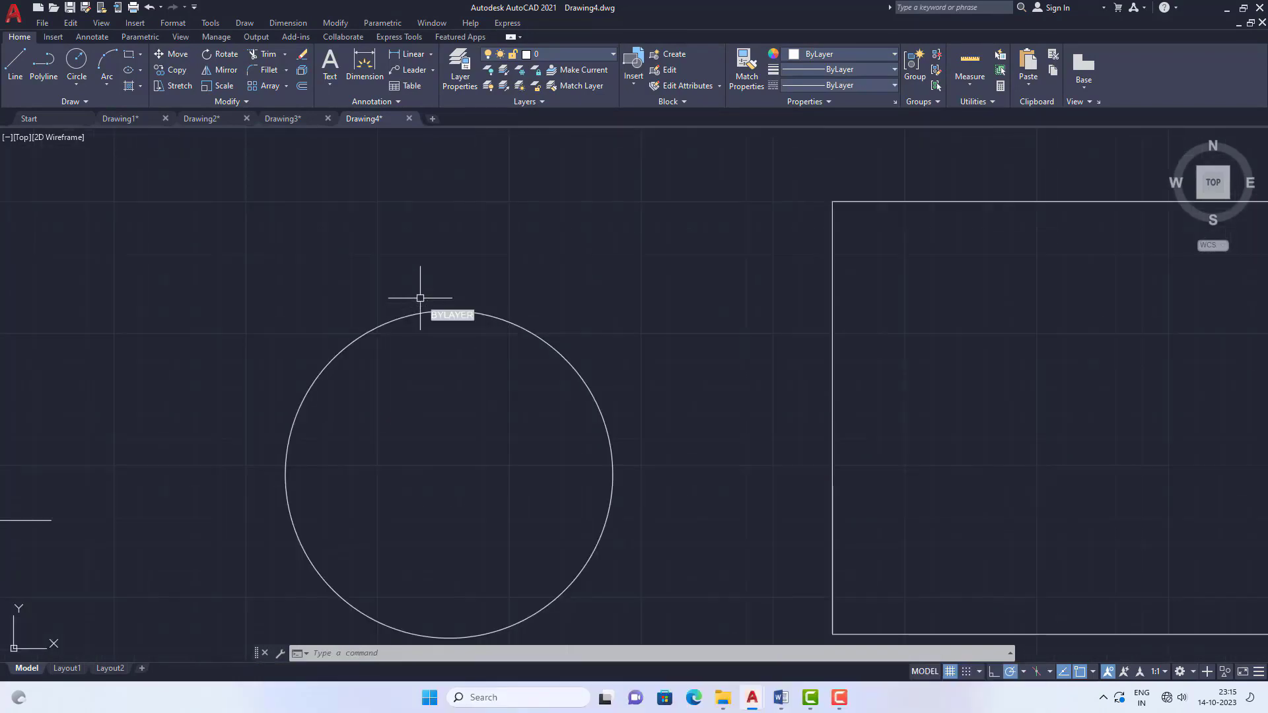
Repeat FIELD on the circle with its Diameter property and place the text at the circle's right edge.
{"action": "scroll", "coordinate": [472, 293], "scroll_direction": "down", "scroll_amount": 2}
{"action": "scroll", "coordinate": [439, 304], "scroll_direction": "down", "scroll_amount": 2}
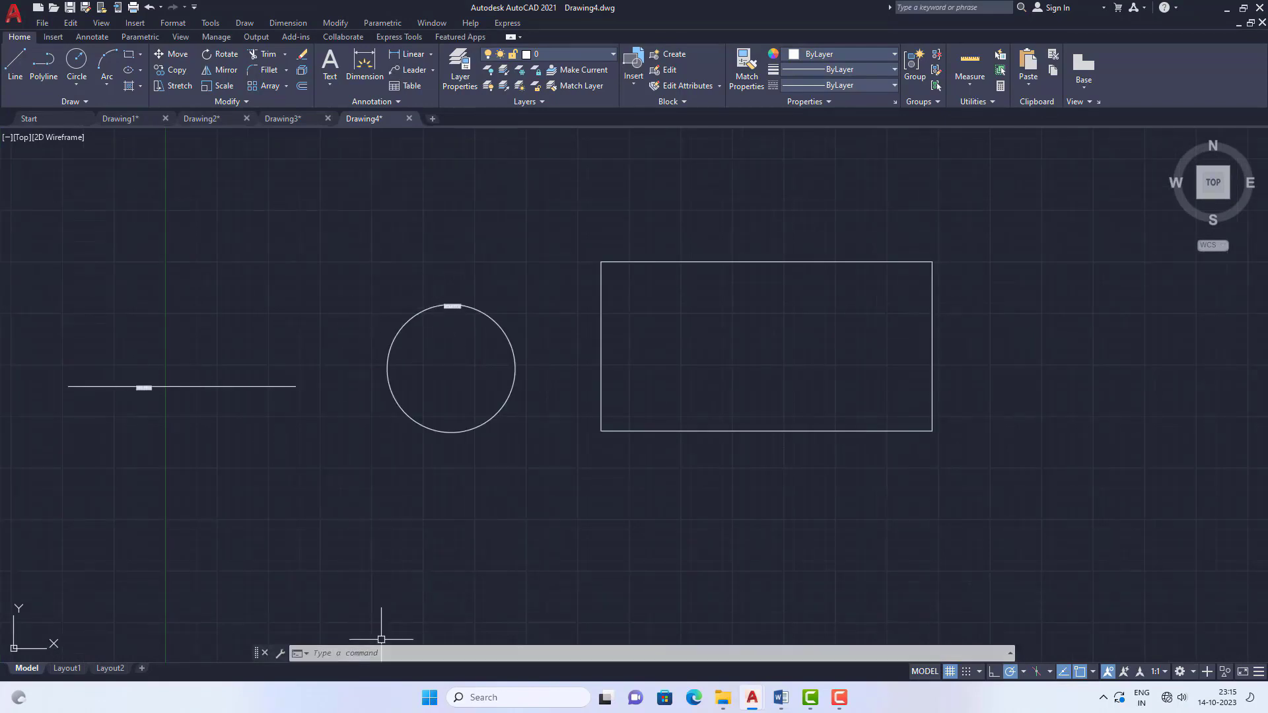
{"action": "key", "text": "ctrl+9"}
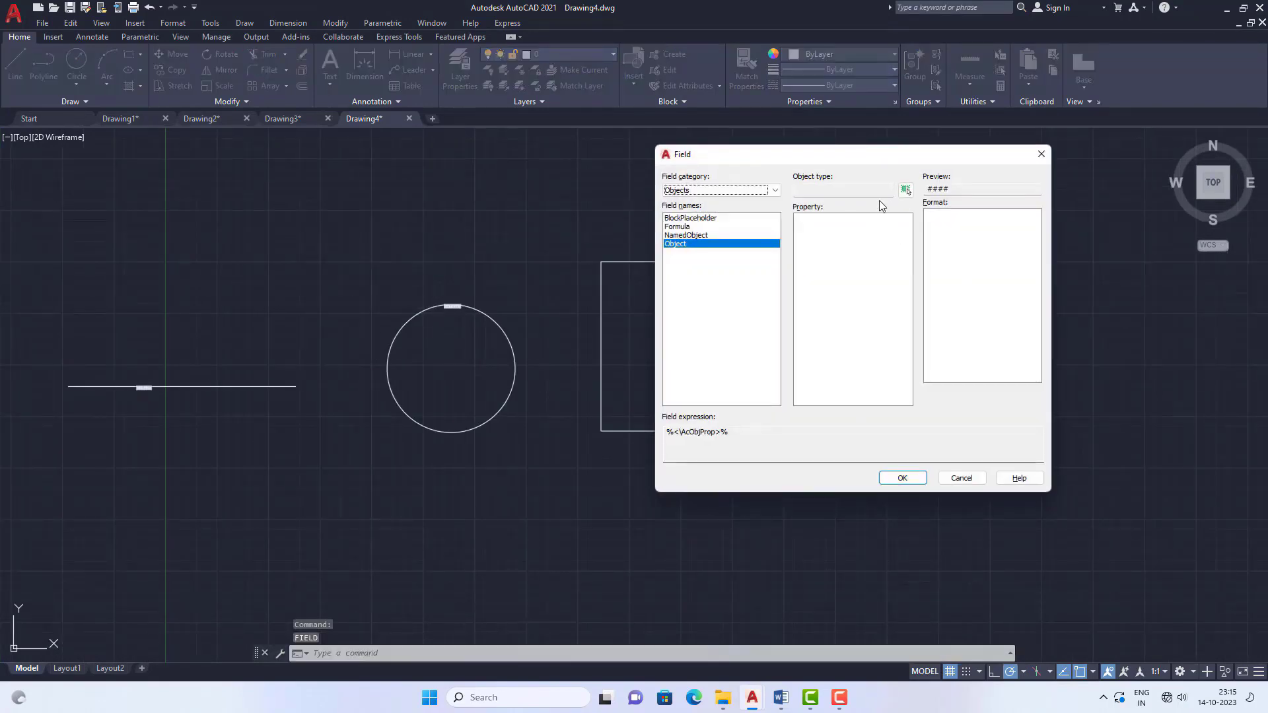
{"action": "left_click", "coordinate": [908, 190]}
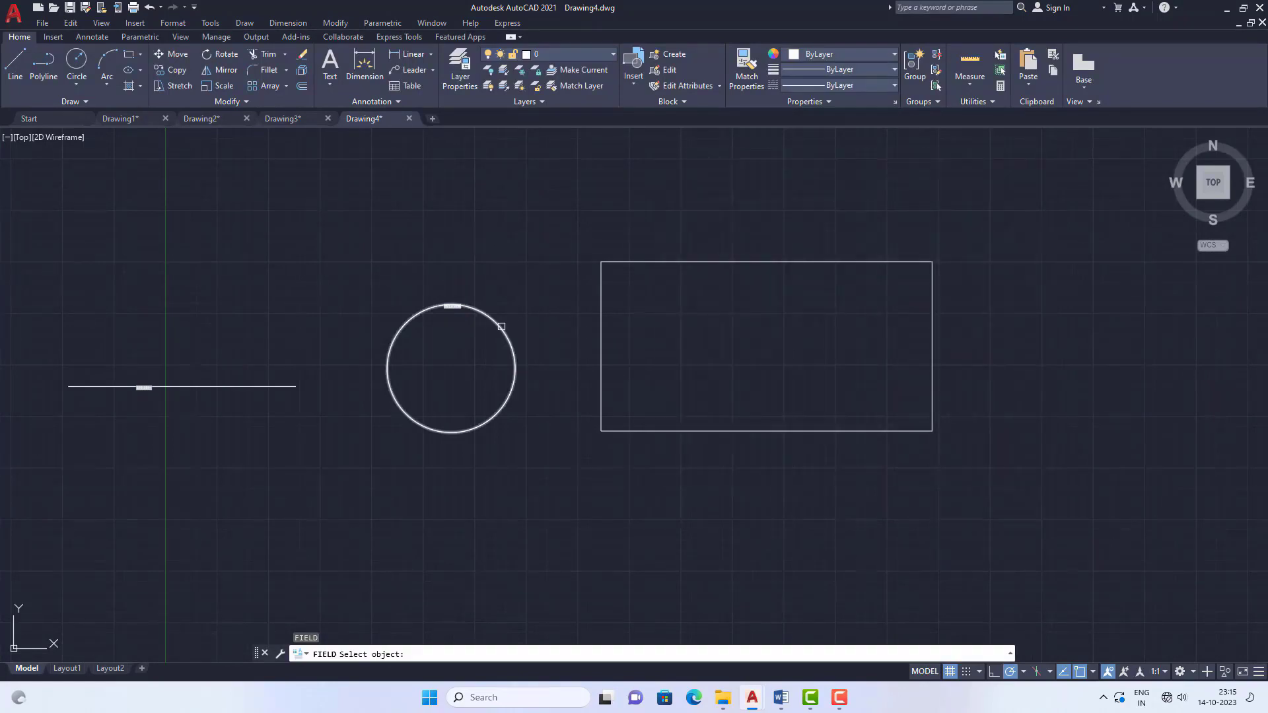
{"action": "left_click", "coordinate": [510, 327]}
{"action": "left_click", "coordinate": [820, 255]}
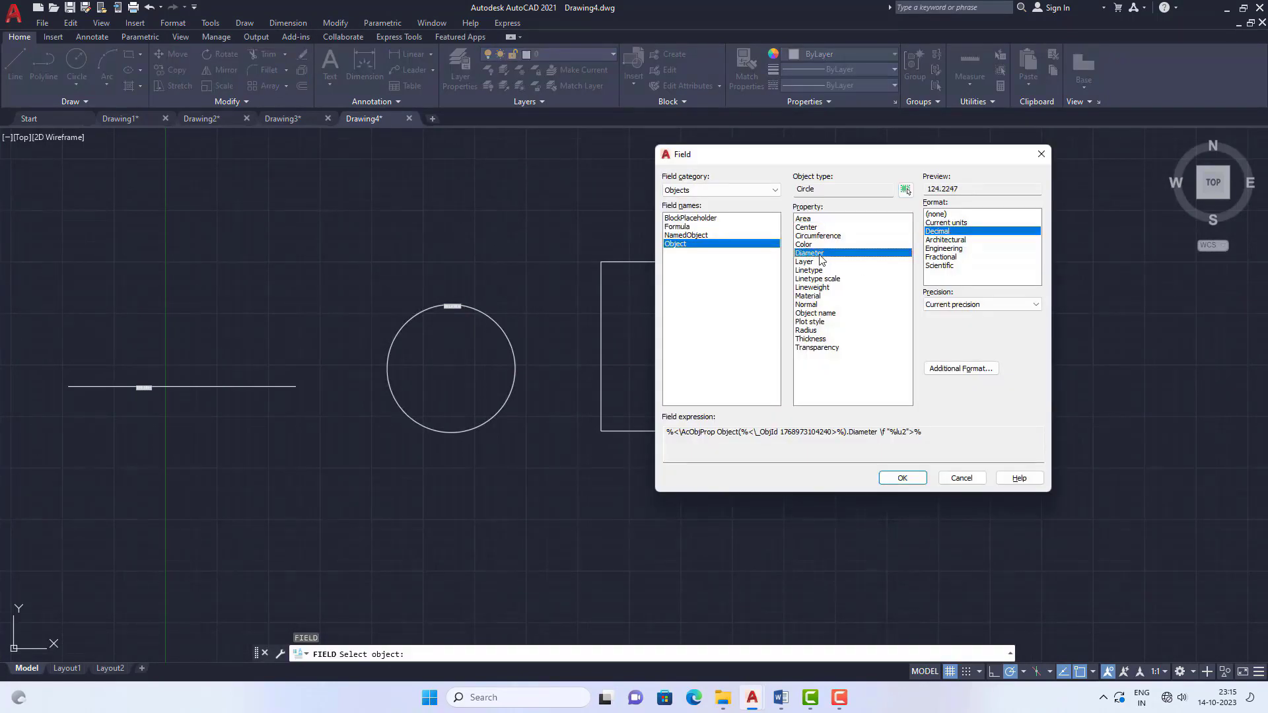
{"action": "left_click", "coordinate": [902, 477]}
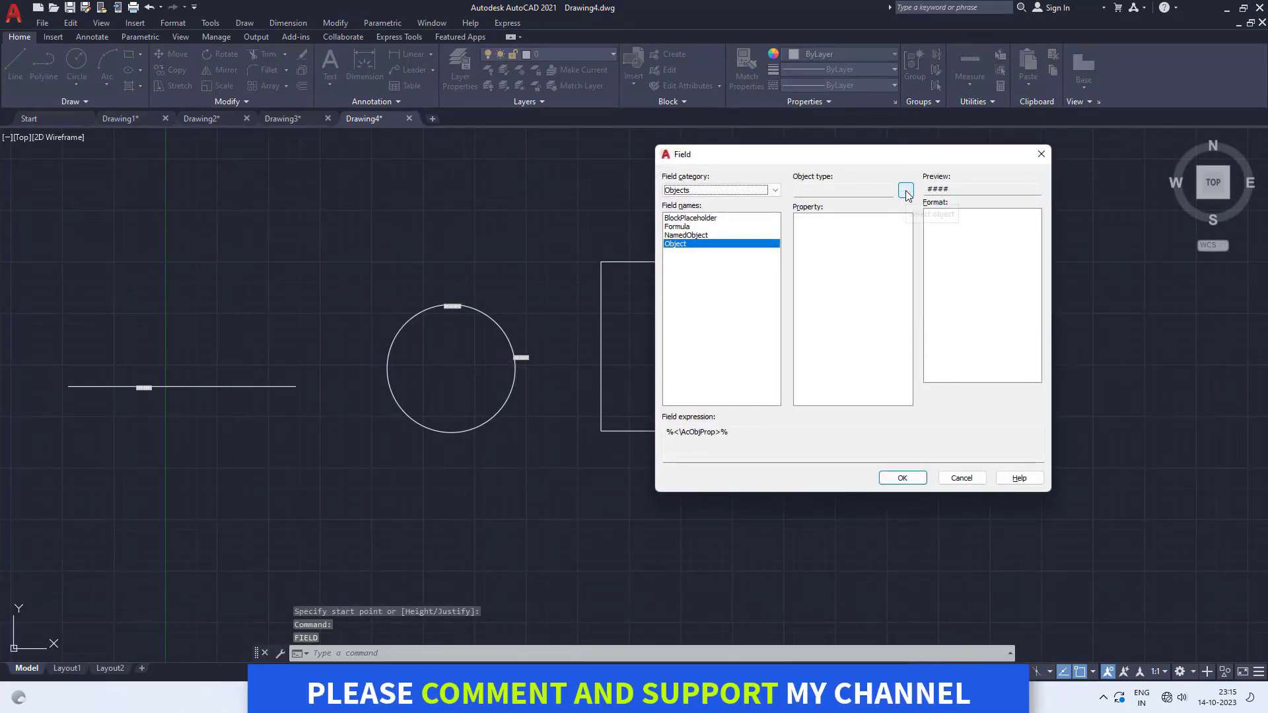
Add a field for the horizontal line's Color property and place it on the line, right of the length text.
{"action": "left_click", "coordinate": [905, 191]}
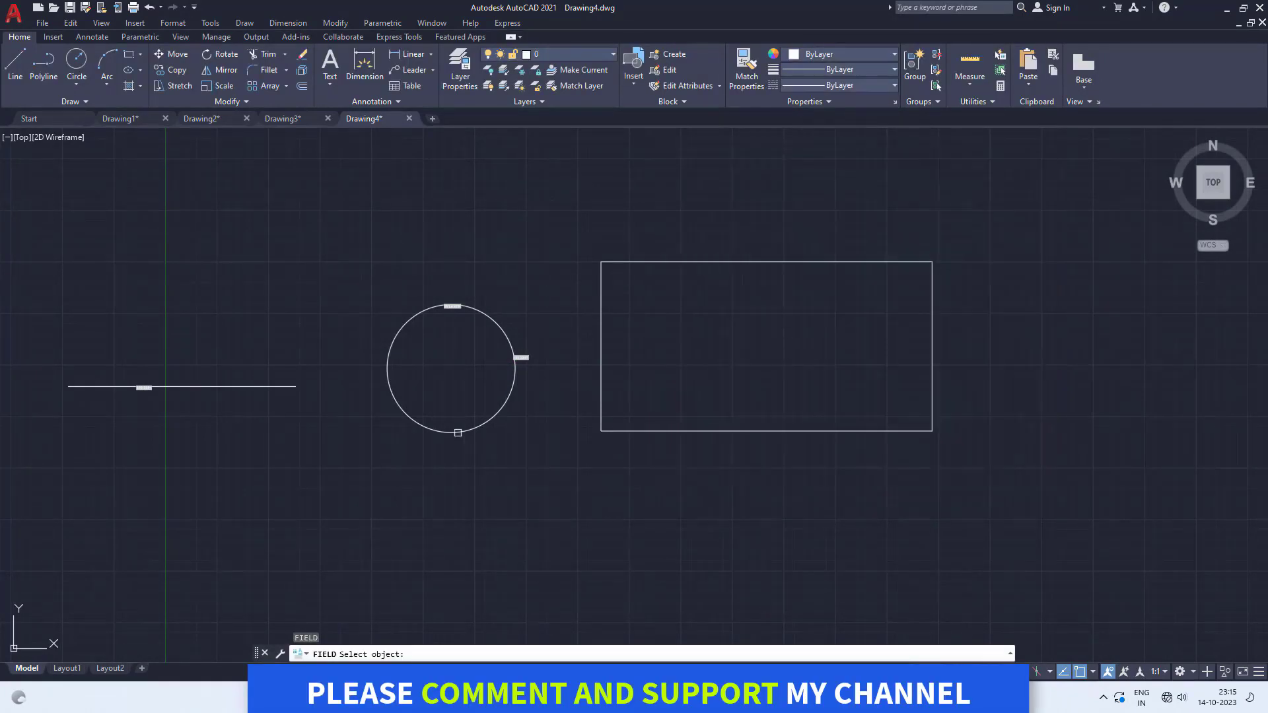
{"action": "left_click", "coordinate": [253, 390]}
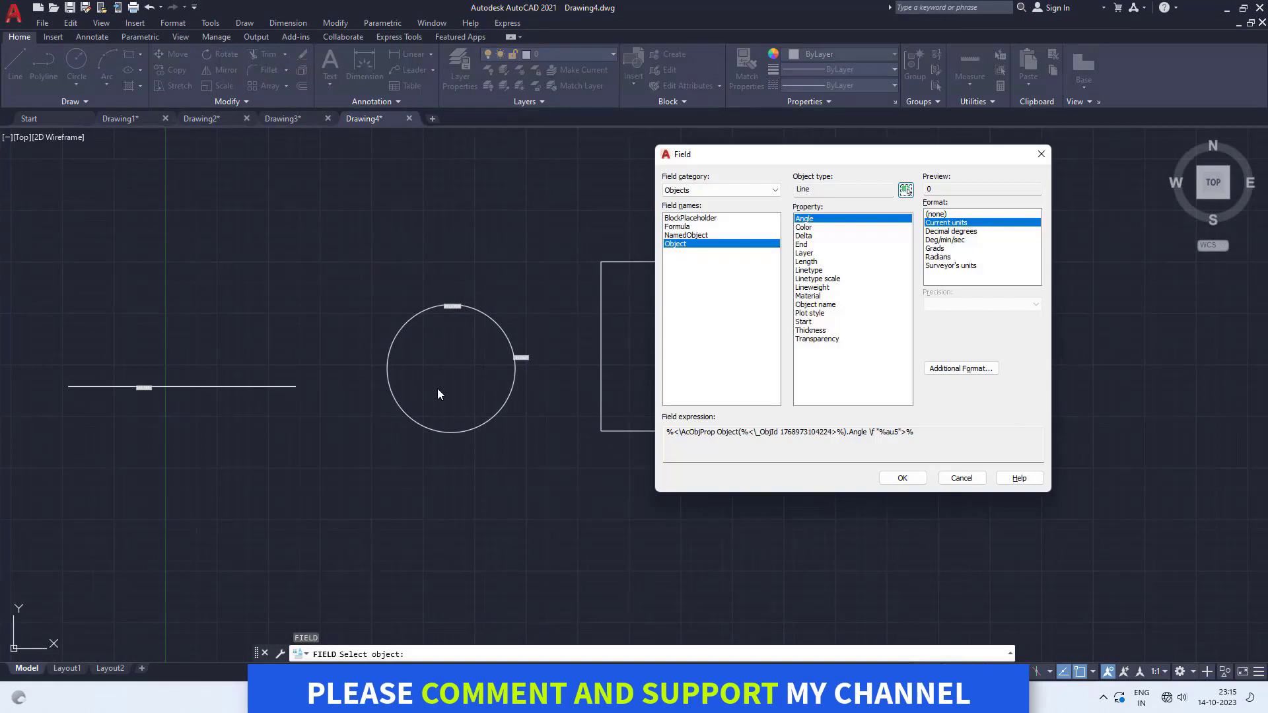
{"action": "left_click", "coordinate": [805, 228]}
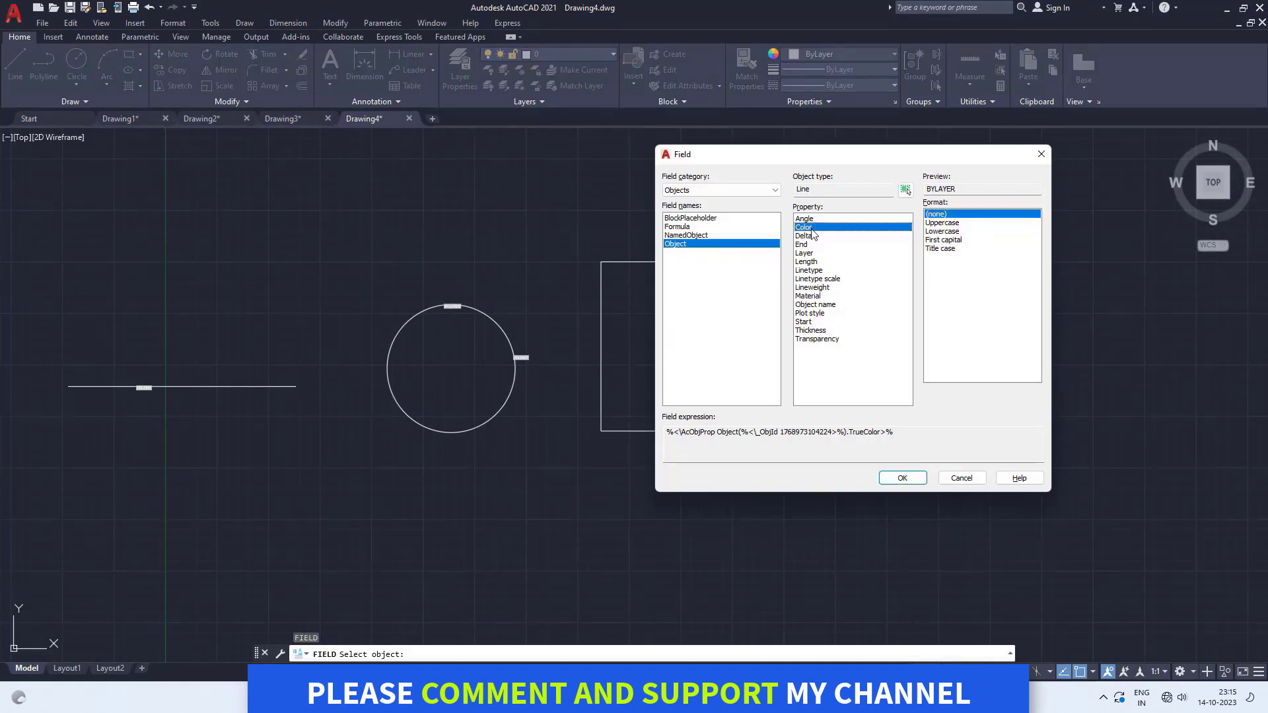
{"action": "left_click", "coordinate": [902, 478]}
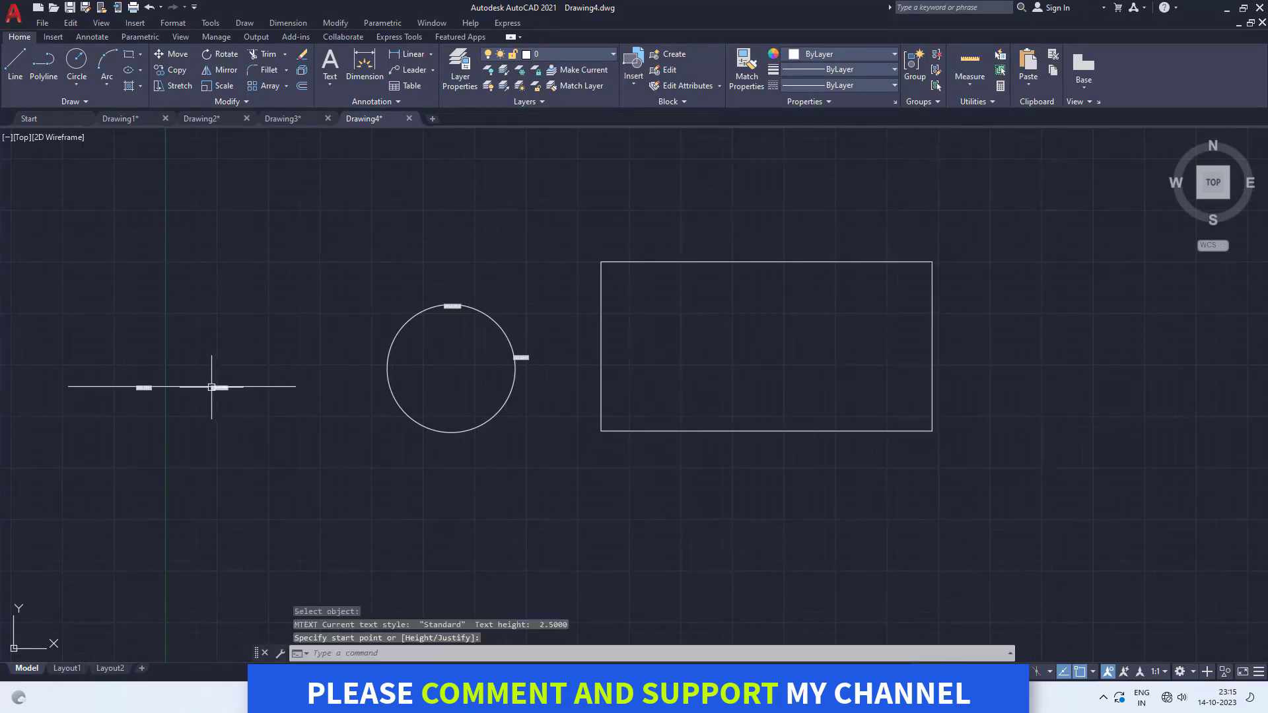
Examine the length and color fields on the line and the color and diameter fields on the circle.
{"action": "scroll", "coordinate": [211, 388], "scroll_direction": "up", "scroll_amount": 8}
{"action": "scroll", "coordinate": [663, 351], "scroll_direction": "down", "scroll_amount": 4}
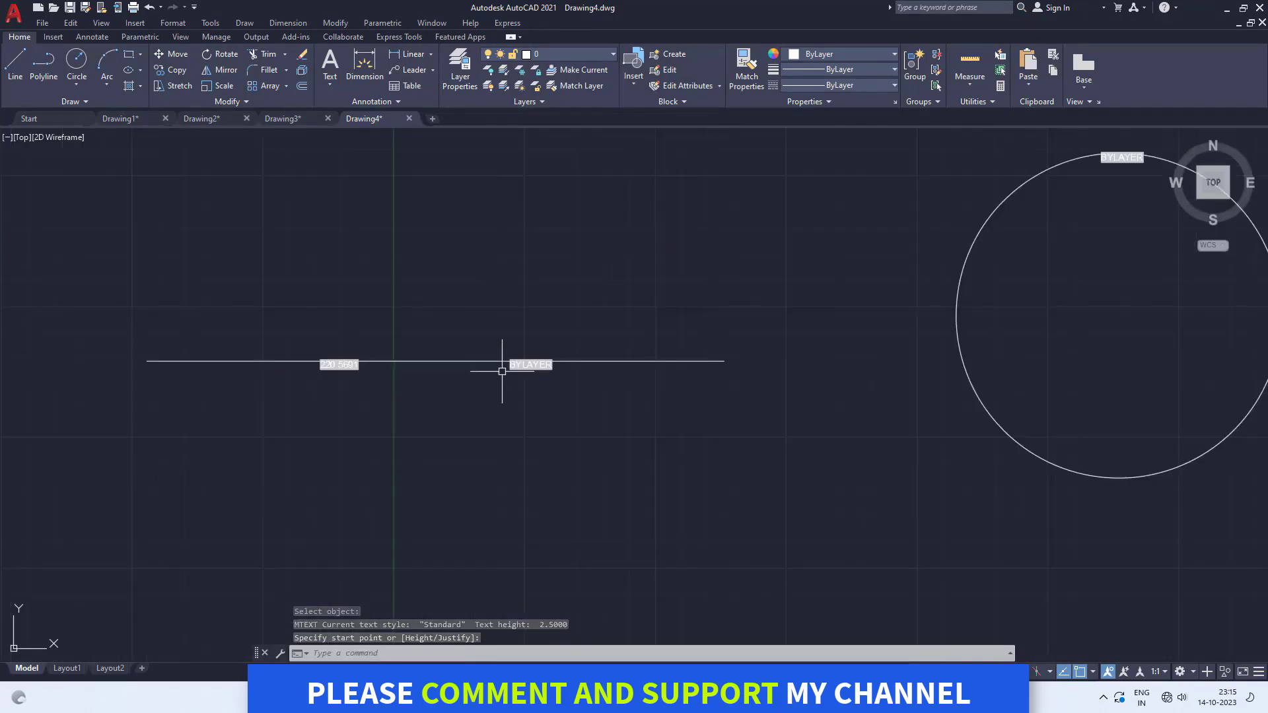
{"action": "scroll", "coordinate": [376, 373], "scroll_direction": "up", "scroll_amount": 8}
{"action": "scroll", "coordinate": [224, 343], "scroll_direction": "down", "scroll_amount": 4}
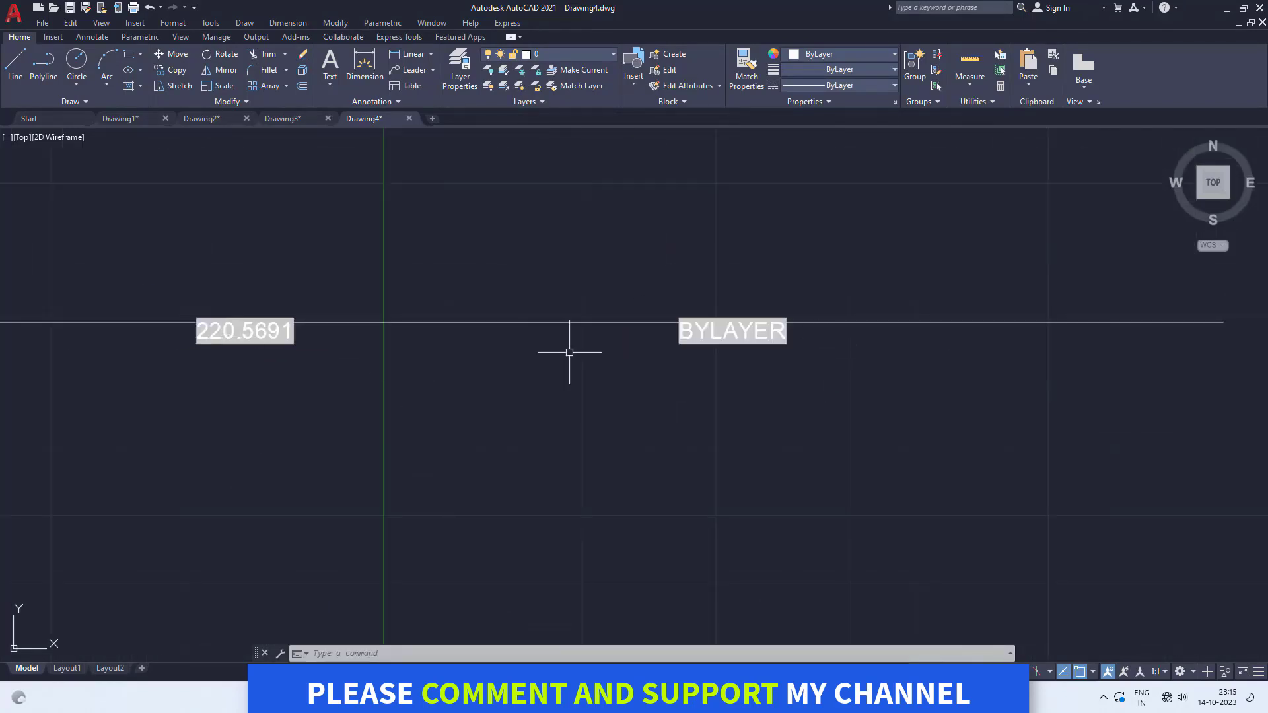
{"action": "scroll", "coordinate": [410, 307], "scroll_direction": "down", "scroll_amount": 6}
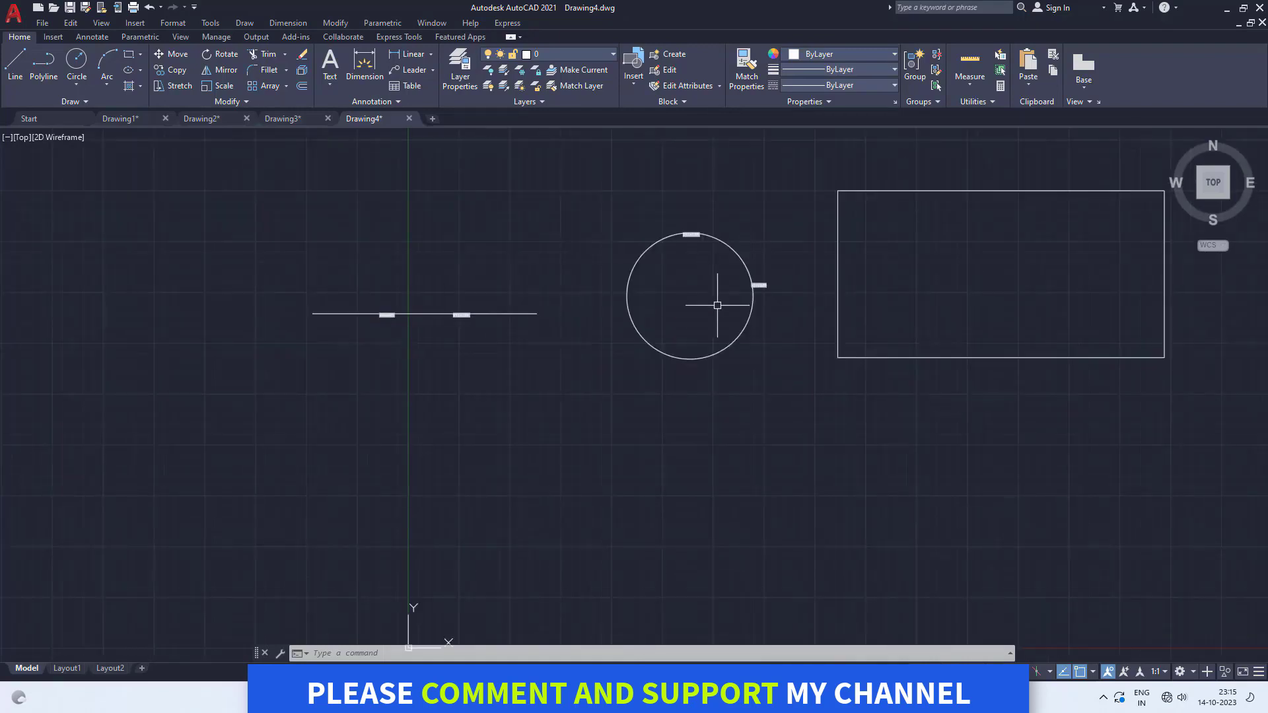
{"action": "scroll", "coordinate": [702, 224], "scroll_direction": "up", "scroll_amount": 6}
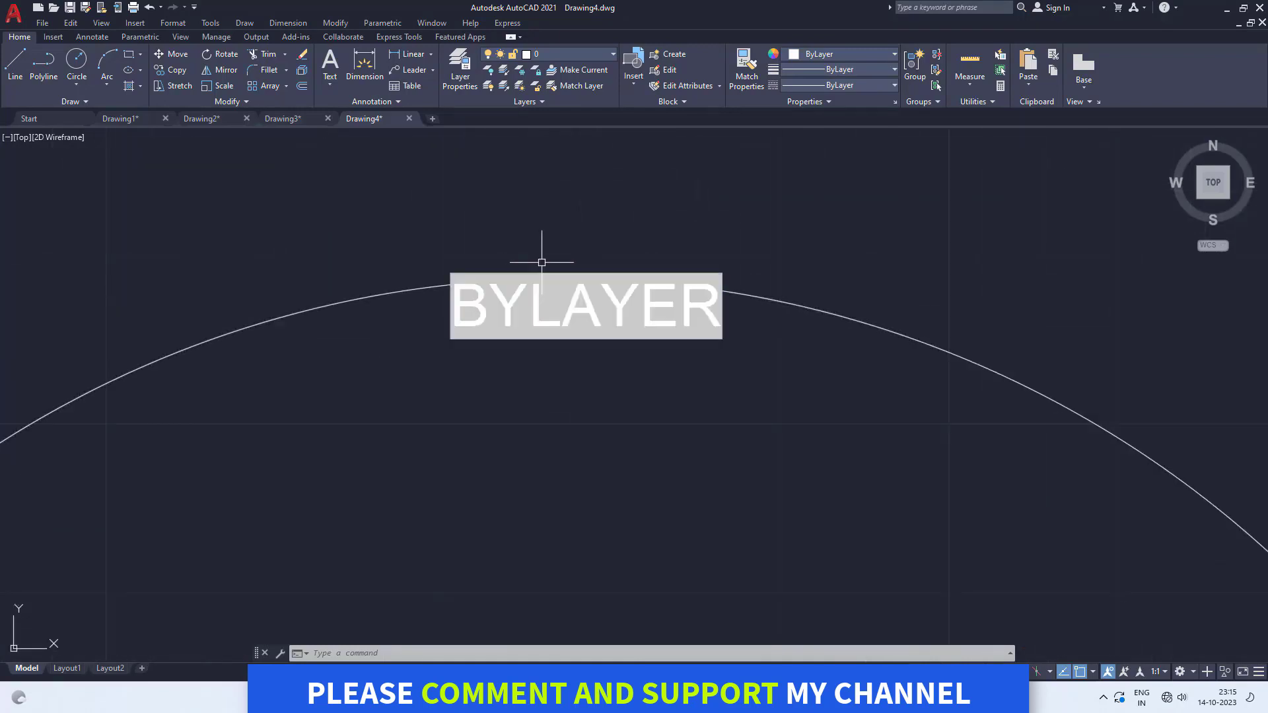
{"action": "scroll", "coordinate": [542, 262], "scroll_direction": "down", "scroll_amount": 4}
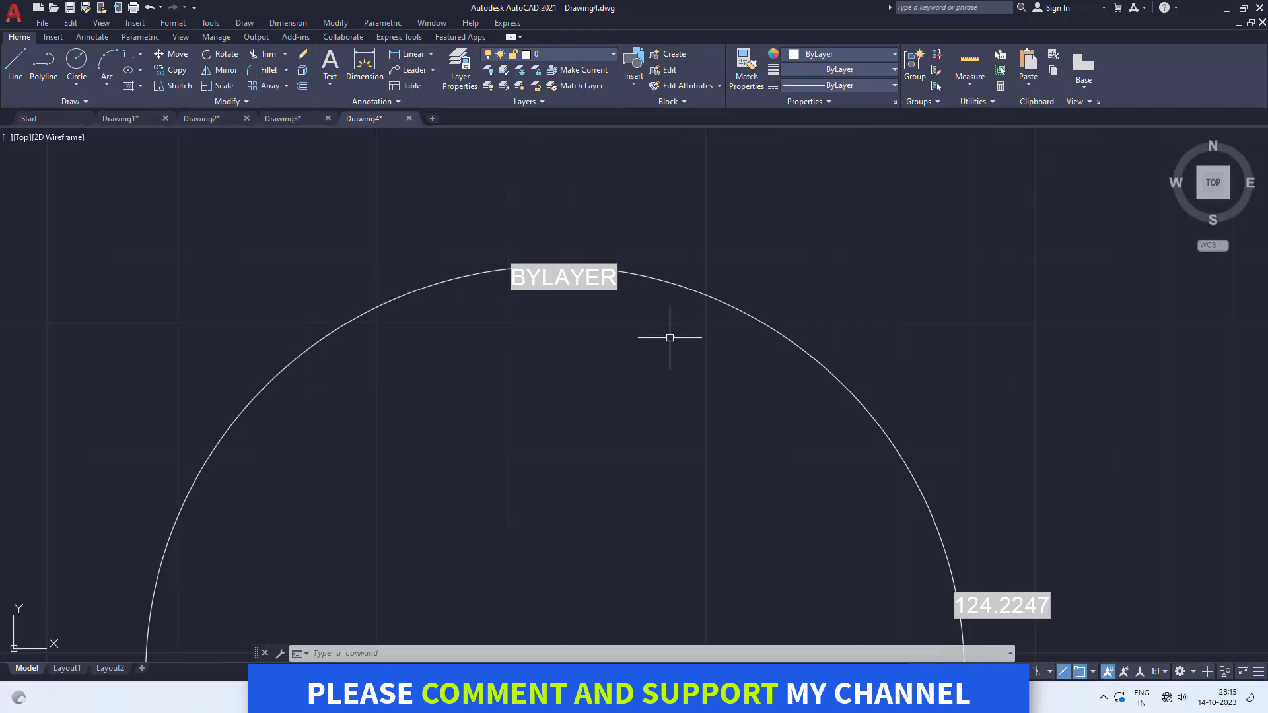
{"action": "scroll", "coordinate": [513, 251], "scroll_direction": "down", "scroll_amount": 5}
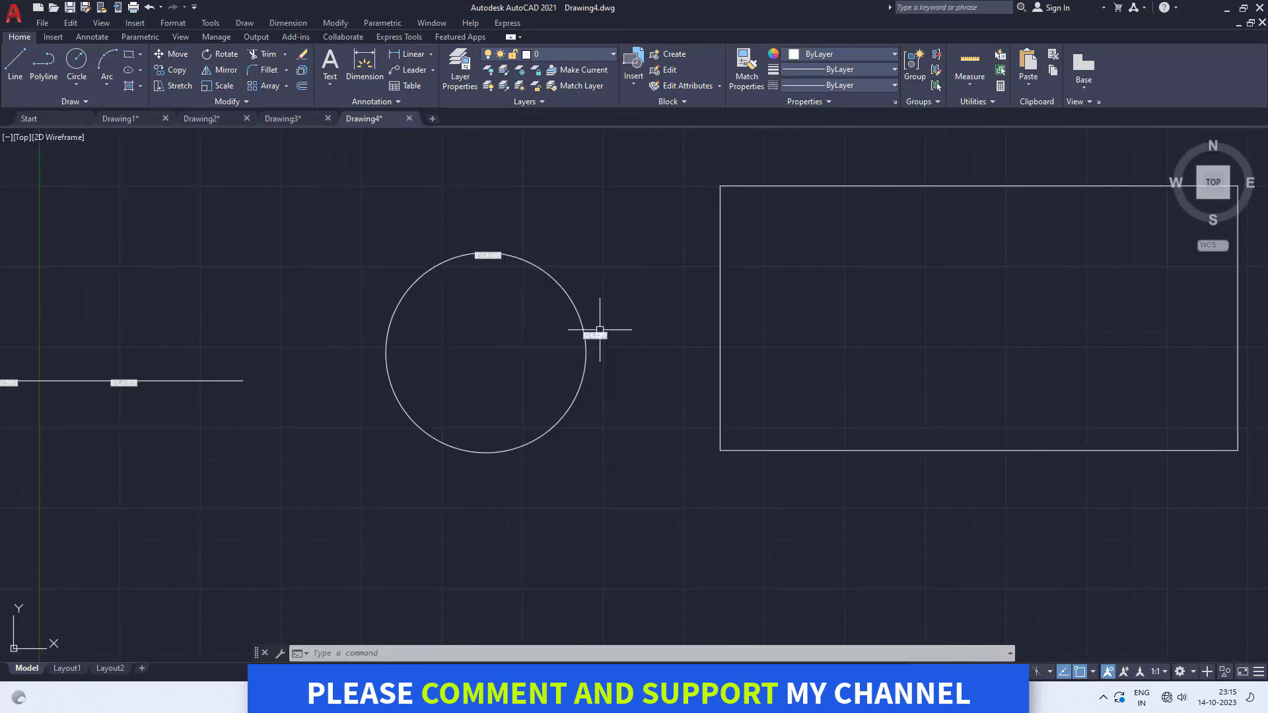
{"action": "scroll", "coordinate": [600, 330], "scroll_direction": "up", "scroll_amount": 5}
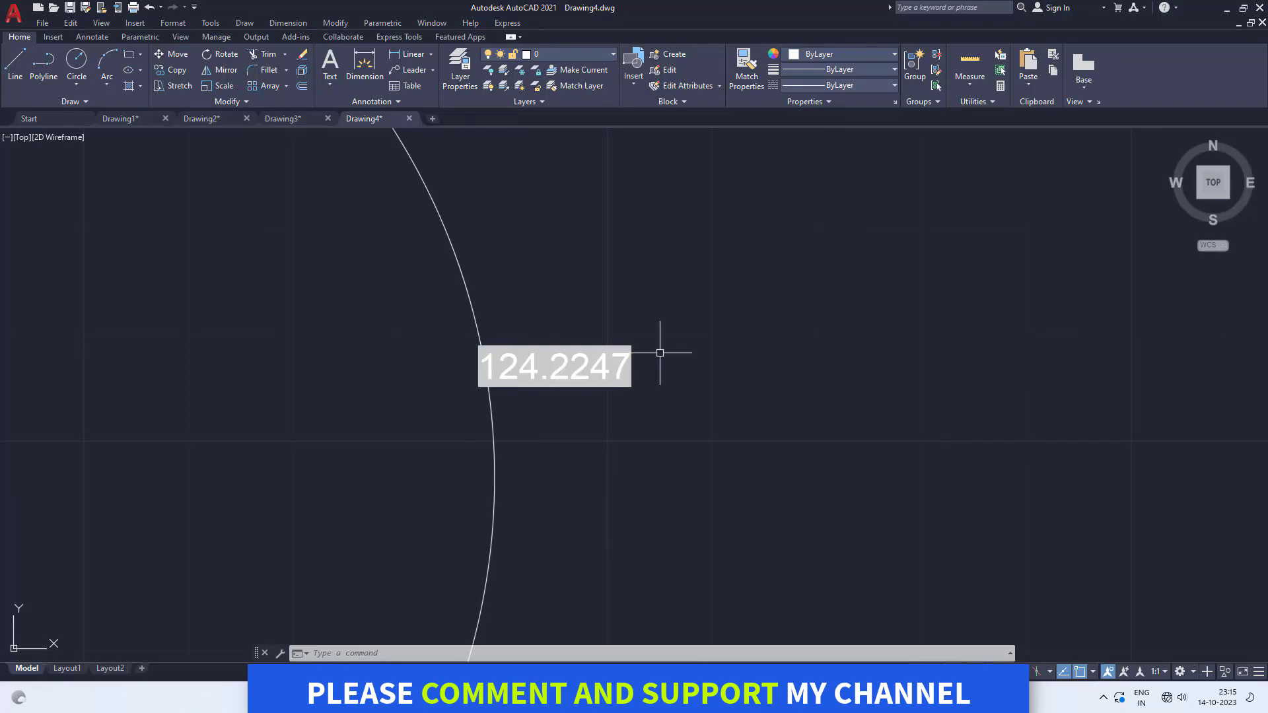
{"action": "scroll", "coordinate": [662, 351], "scroll_direction": "down", "scroll_amount": 5}
{"action": "scroll", "coordinate": [361, 336], "scroll_direction": "up", "scroll_amount": 6}
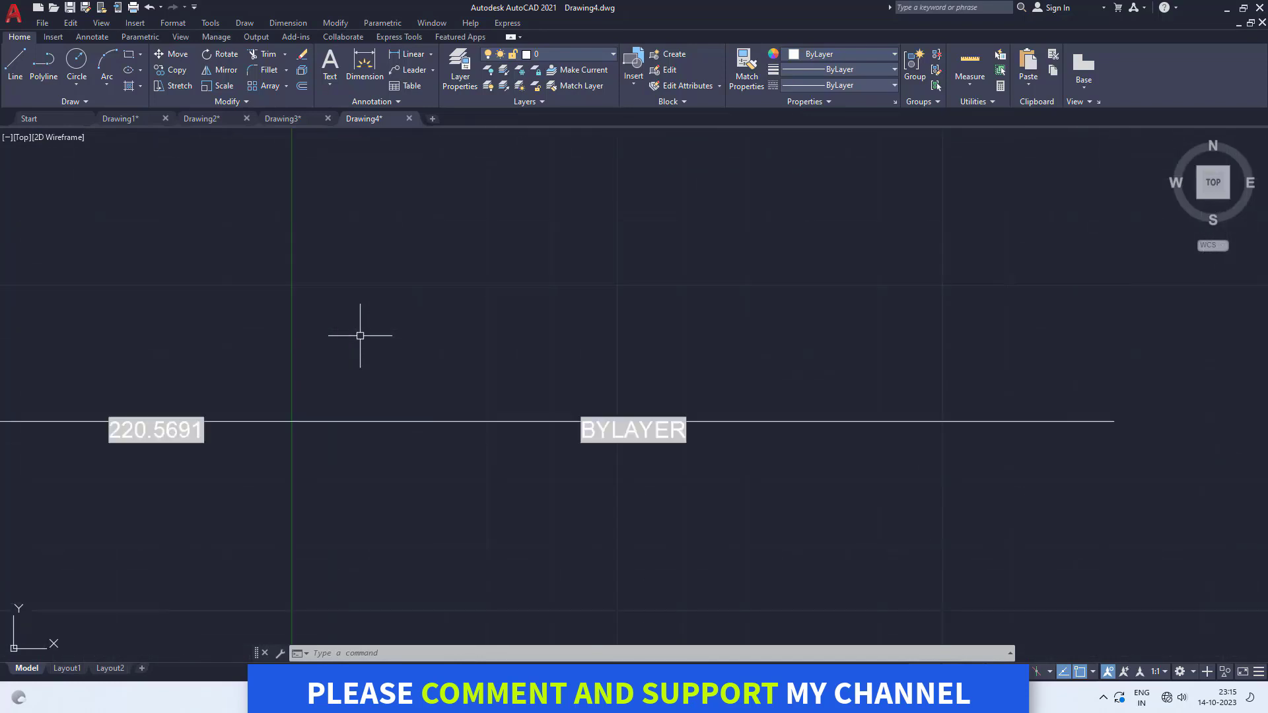
{"action": "scroll", "coordinate": [481, 405], "scroll_direction": "down", "scroll_amount": 3}
{"action": "scroll", "coordinate": [357, 442], "scroll_direction": "up", "scroll_amount": 4}
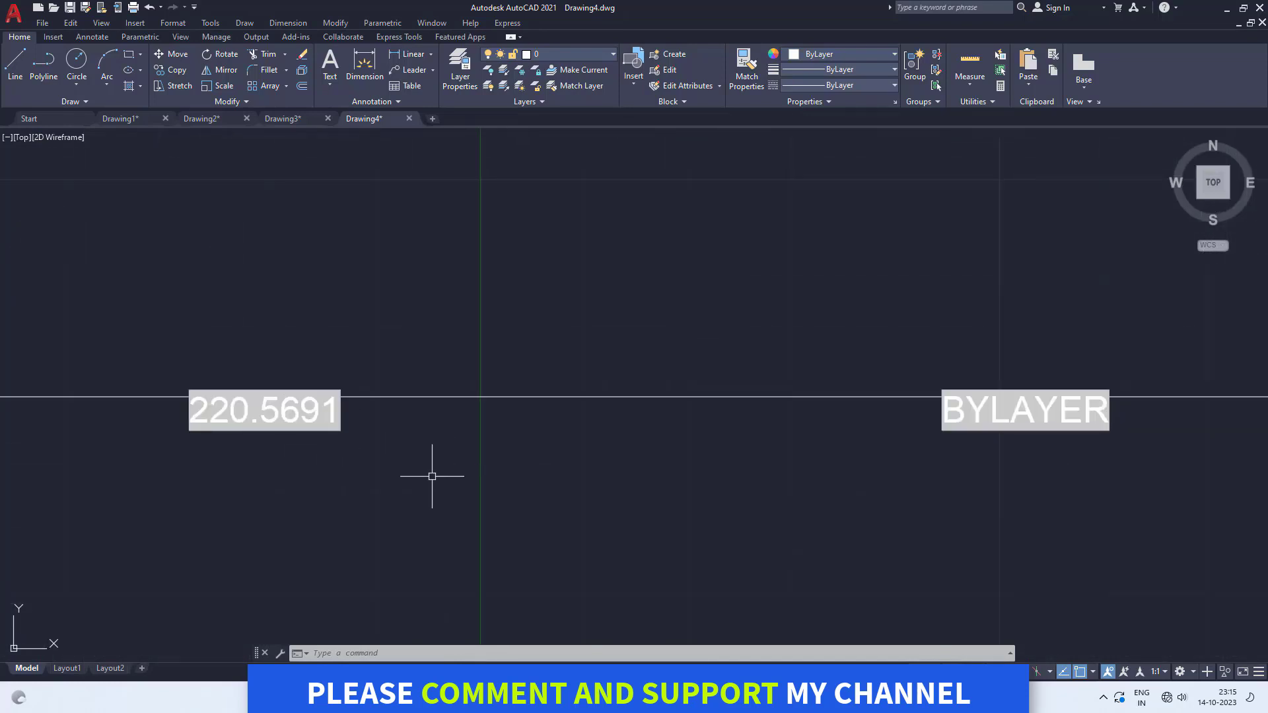
{"action": "scroll", "coordinate": [258, 362], "scroll_direction": "down", "scroll_amount": 4}
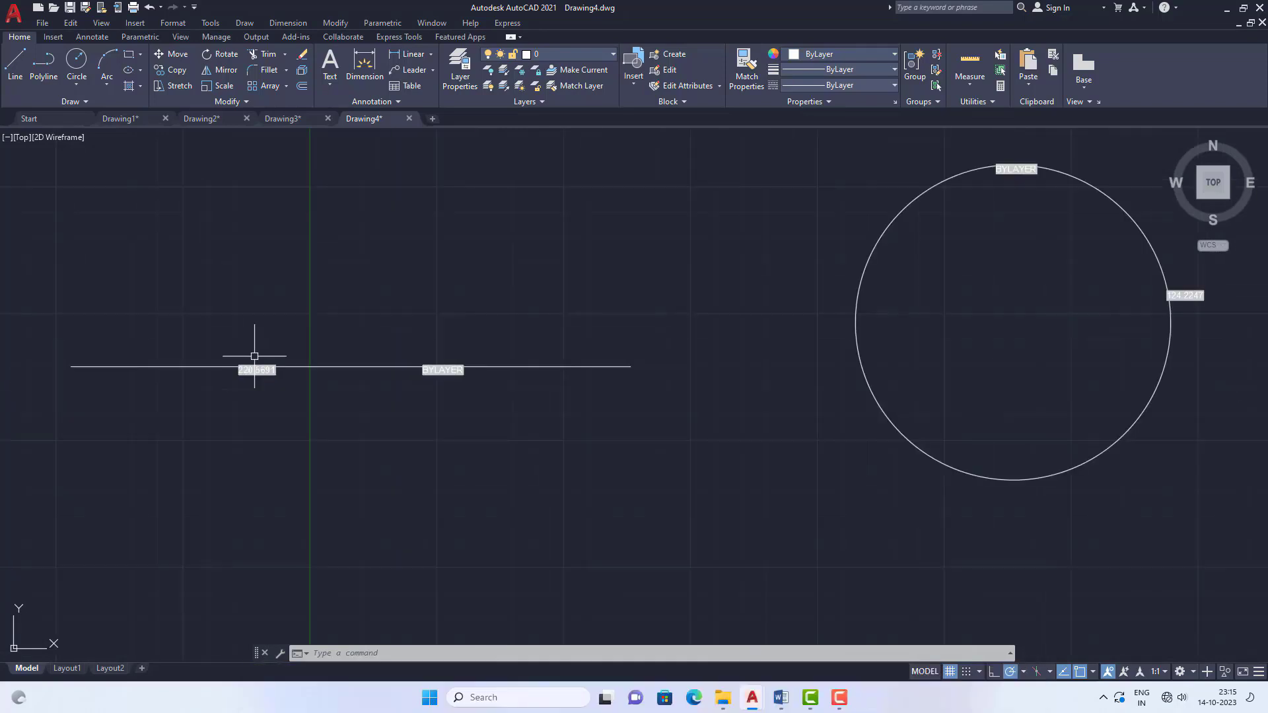
{"action": "scroll", "coordinate": [432, 370], "scroll_direction": "up", "scroll_amount": 4}
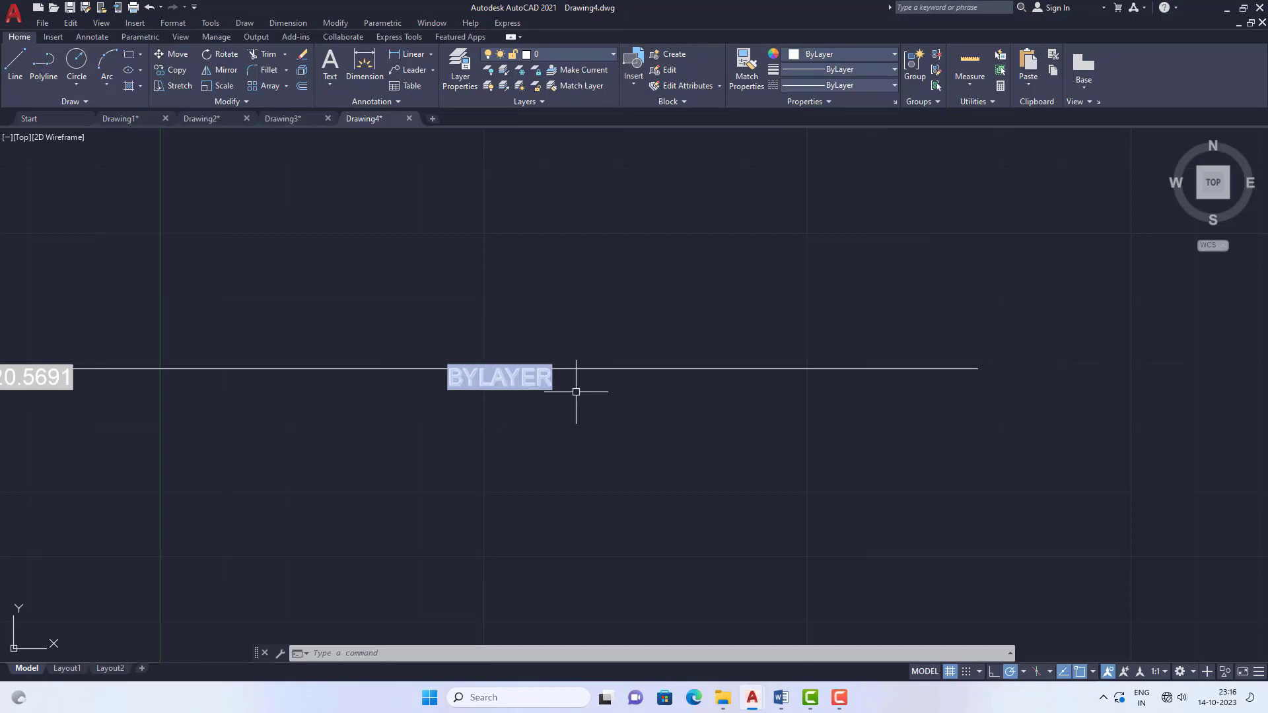
{"action": "scroll", "coordinate": [611, 370], "scroll_direction": "down", "scroll_amount": 4}
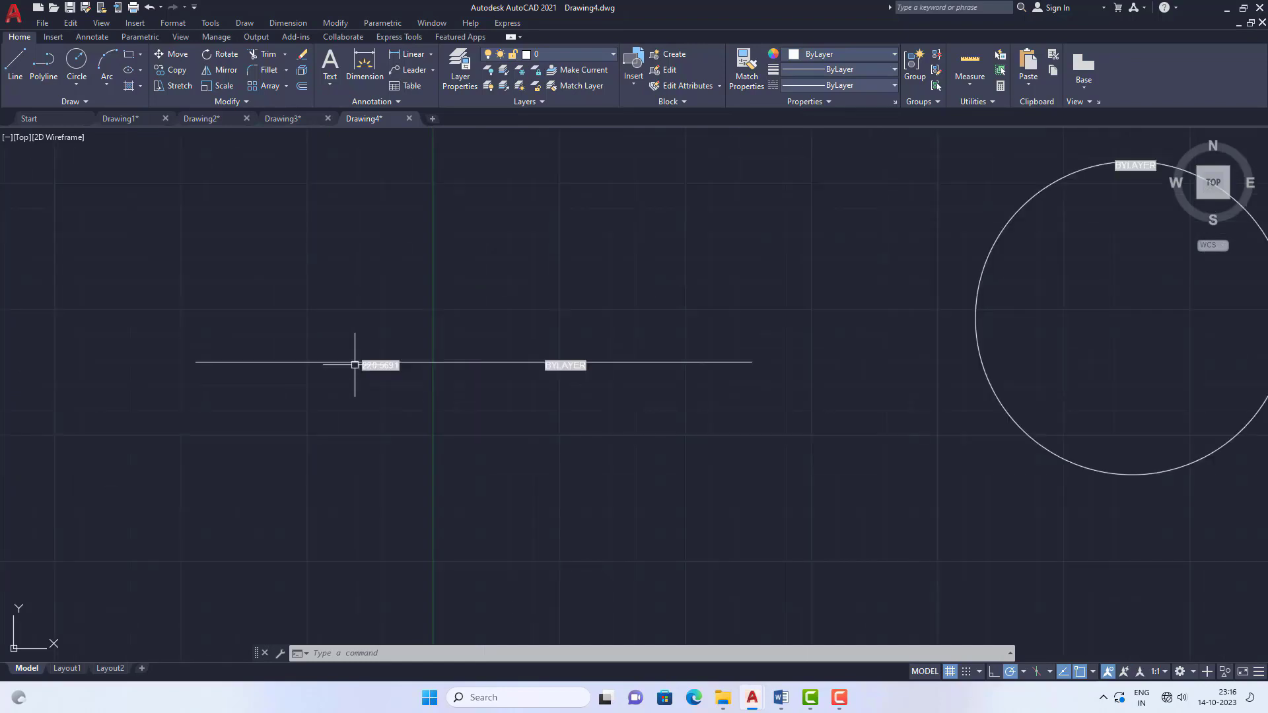
{"action": "scroll", "coordinate": [381, 374], "scroll_direction": "up", "scroll_amount": 2}
{"action": "scroll", "coordinate": [320, 361], "scroll_direction": "down", "scroll_amount": 2}
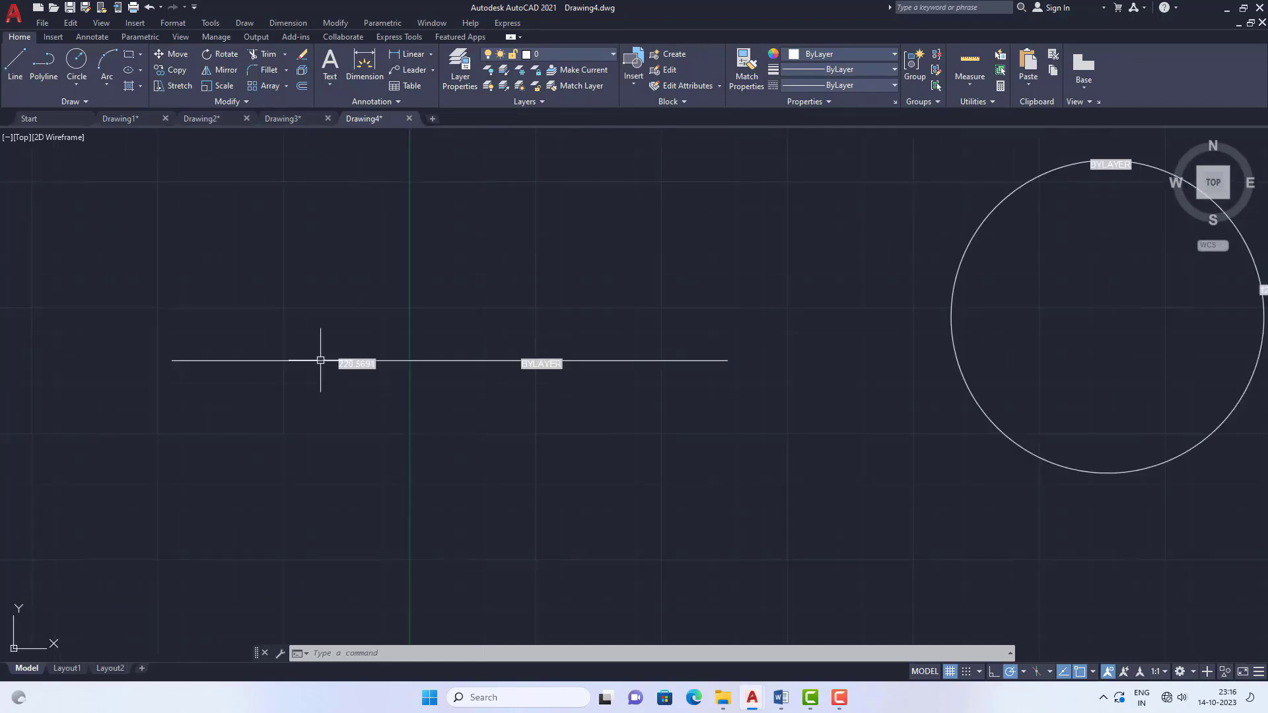
Stretch the horizontal line's left endpoint farther left along the same axis, to a total length of about 311, and check its length field.
{"action": "left_click", "coordinate": [252, 360]}
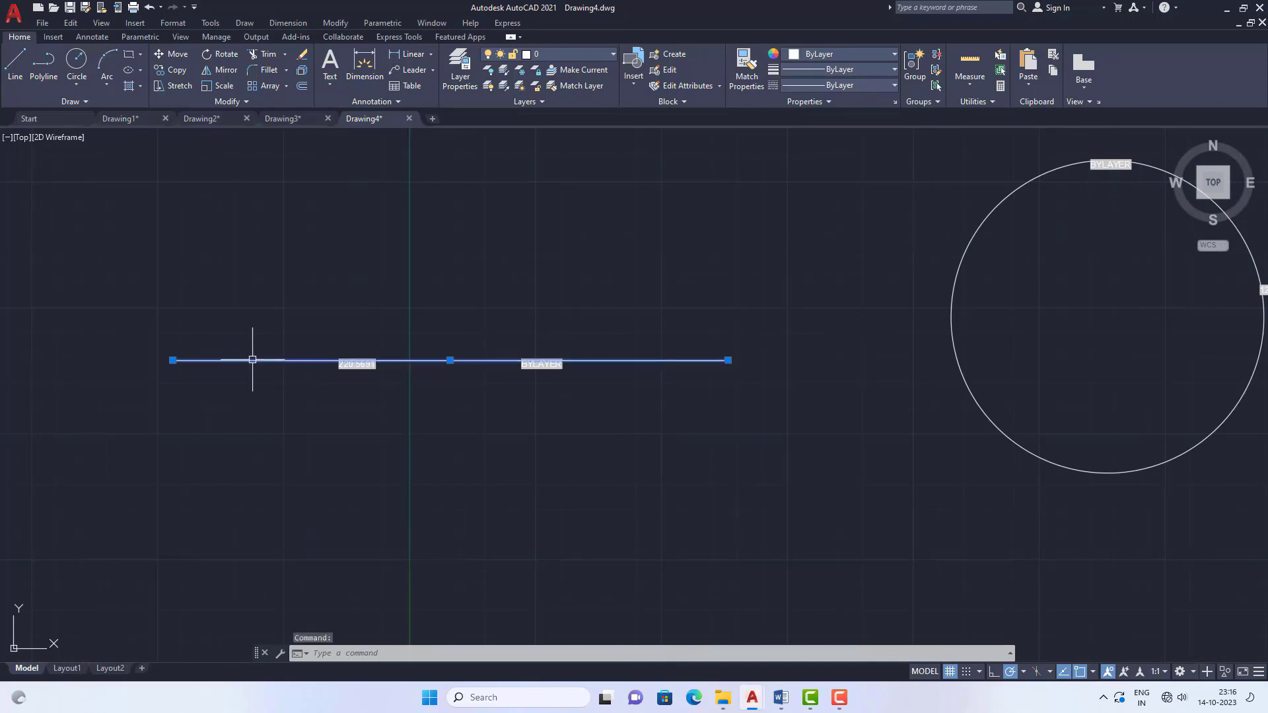
{"action": "left_click", "coordinate": [173, 360]}
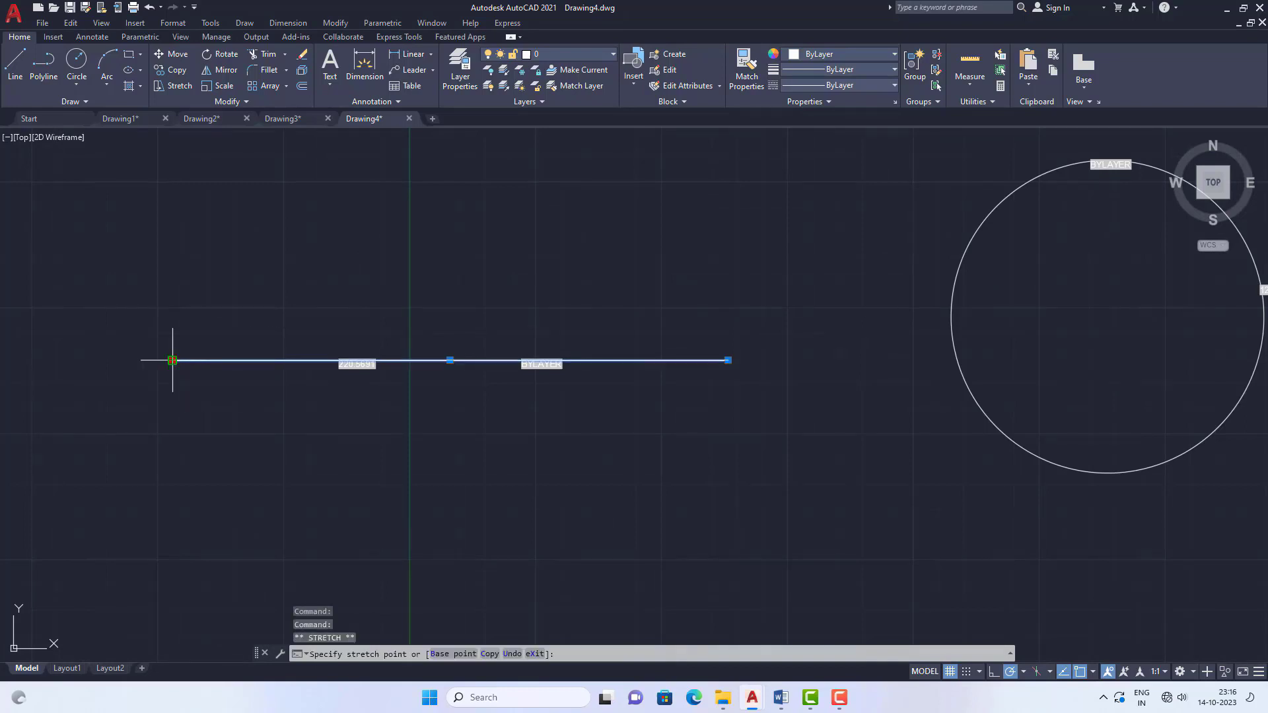
{"action": "scroll", "coordinate": [343, 397], "scroll_direction": "down", "scroll_amount": 2}
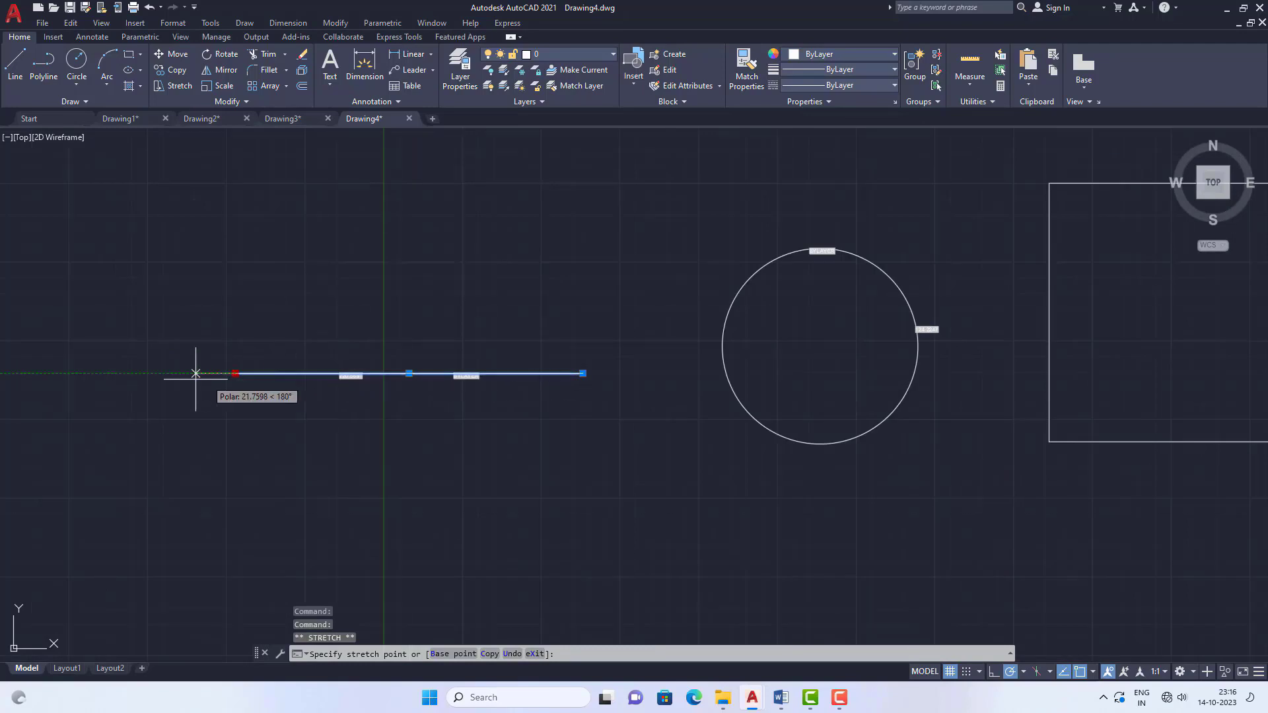
{"action": "left_click", "coordinate": [92, 374]}
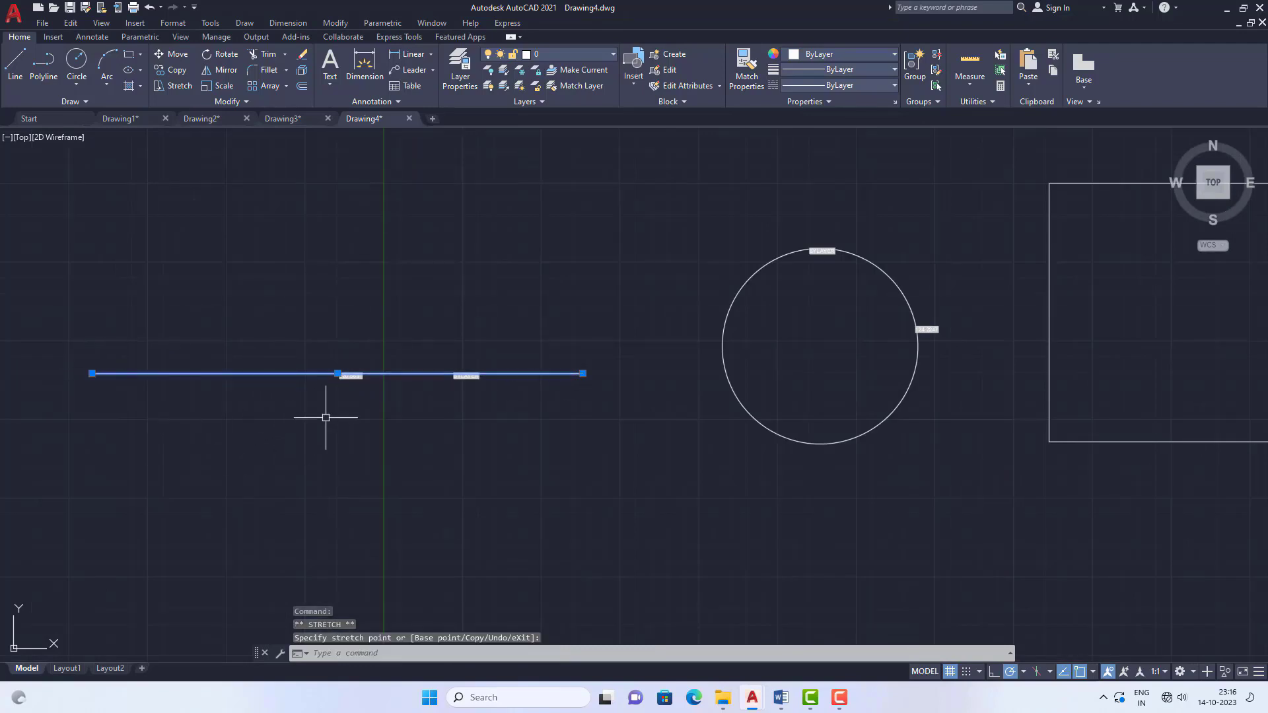
{"action": "scroll", "coordinate": [249, 402], "scroll_direction": "up", "scroll_amount": 5}
{"action": "scroll", "coordinate": [402, 368], "scroll_direction": "down", "scroll_amount": 4}
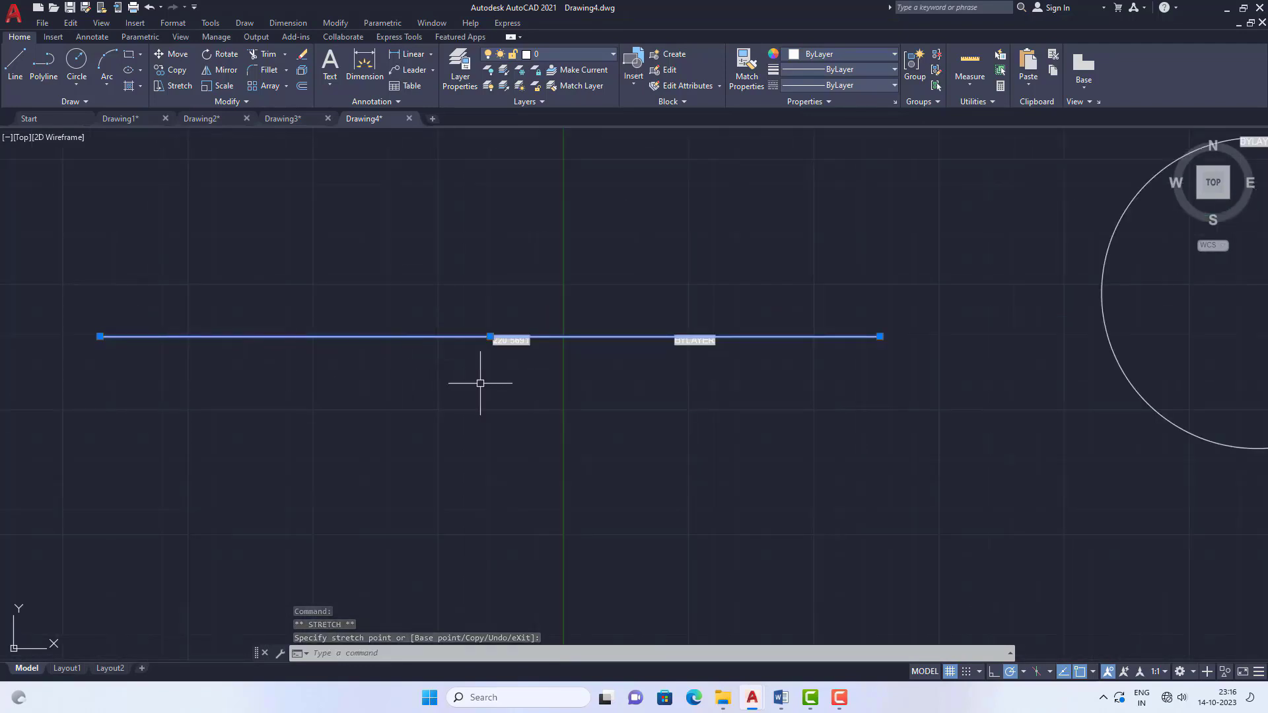
{"action": "scroll", "coordinate": [439, 326], "scroll_direction": "up", "scroll_amount": 8}
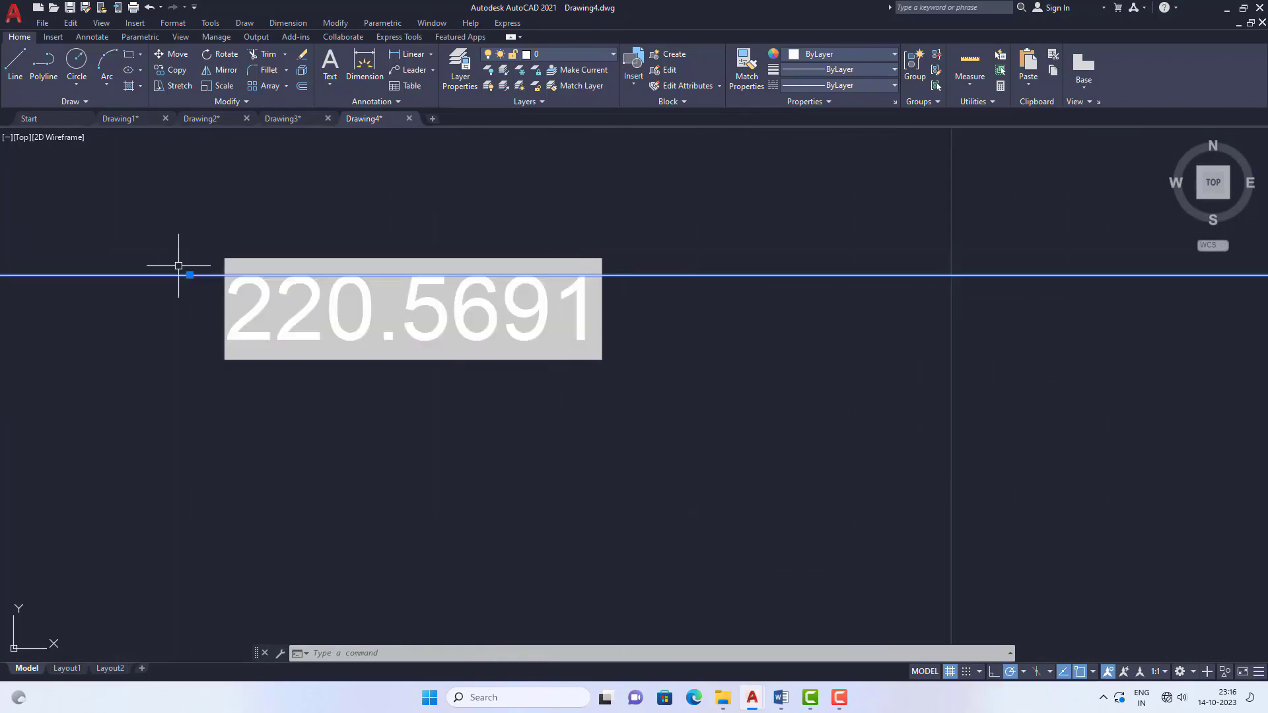
{"action": "scroll", "coordinate": [461, 342], "scroll_direction": "down", "scroll_amount": 8}
{"action": "scroll", "coordinate": [461, 342], "scroll_direction": "up", "scroll_amount": 5}
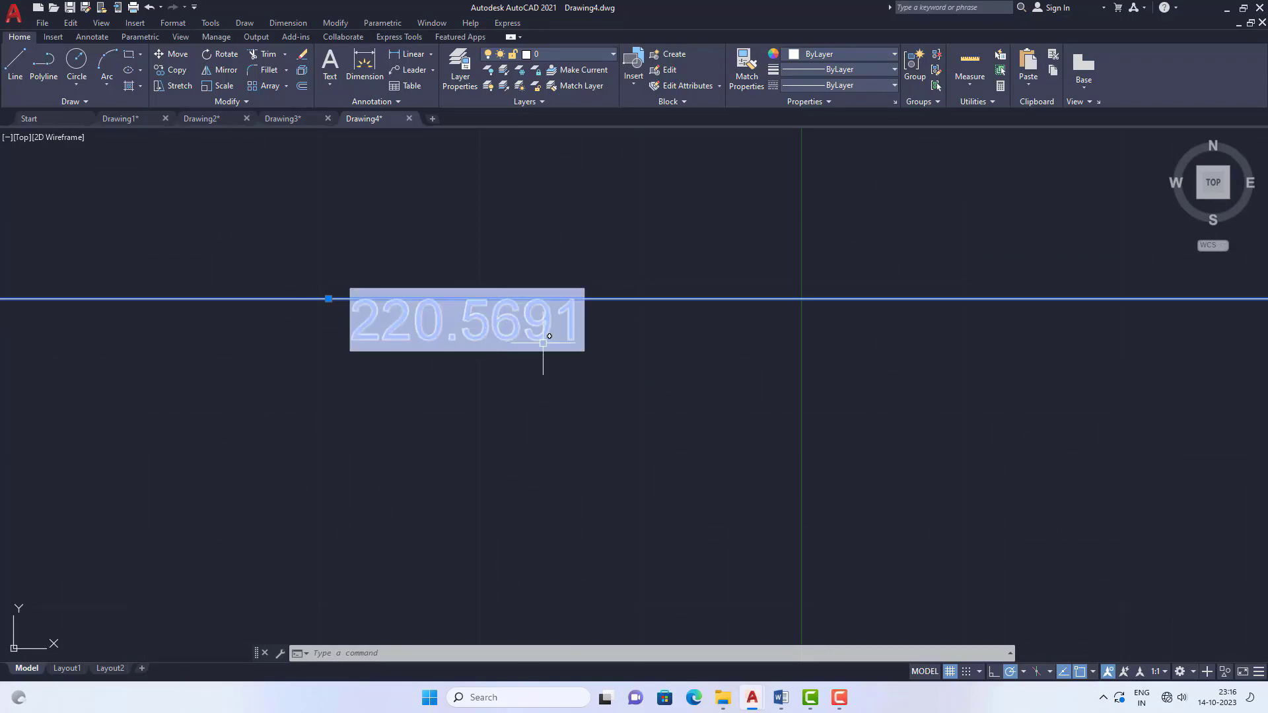
Read the regenerate tip in the Word notes on FIELD, and regenerate Drawing4 in AutoCAD to update the field values.
{"action": "left_click", "coordinate": [780, 697]}
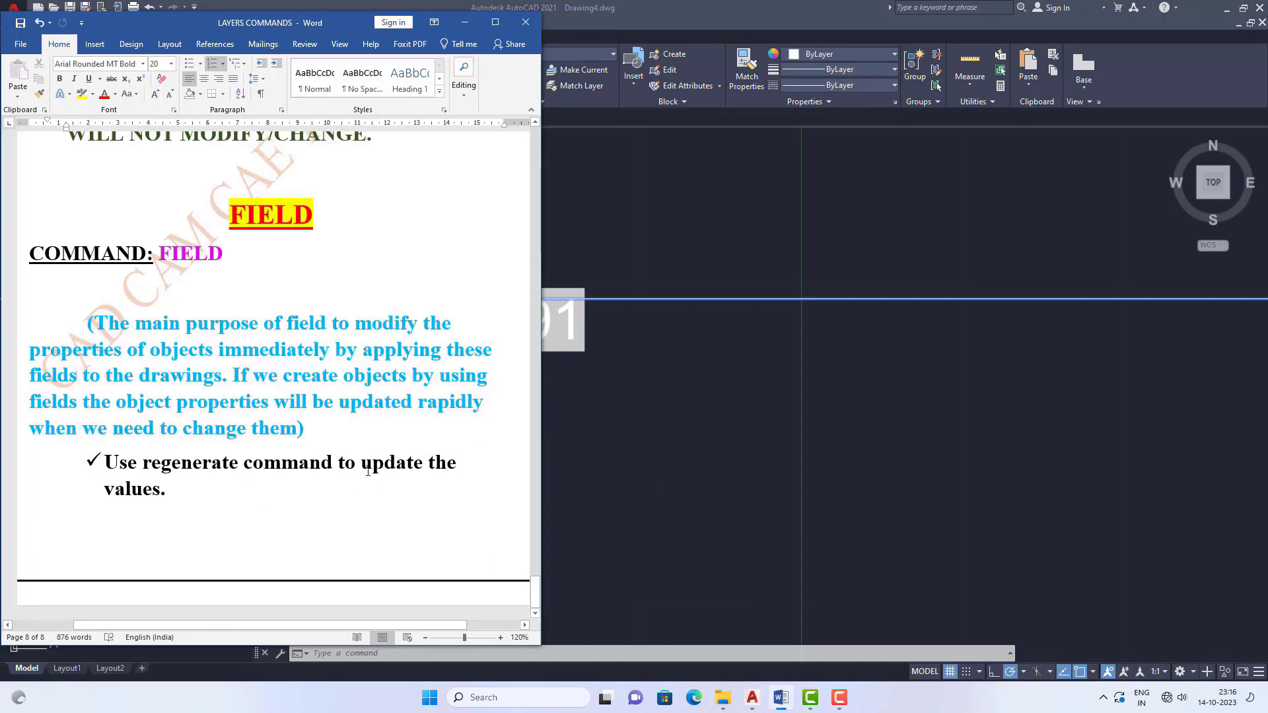
{"action": "left_click", "coordinate": [609, 416]}
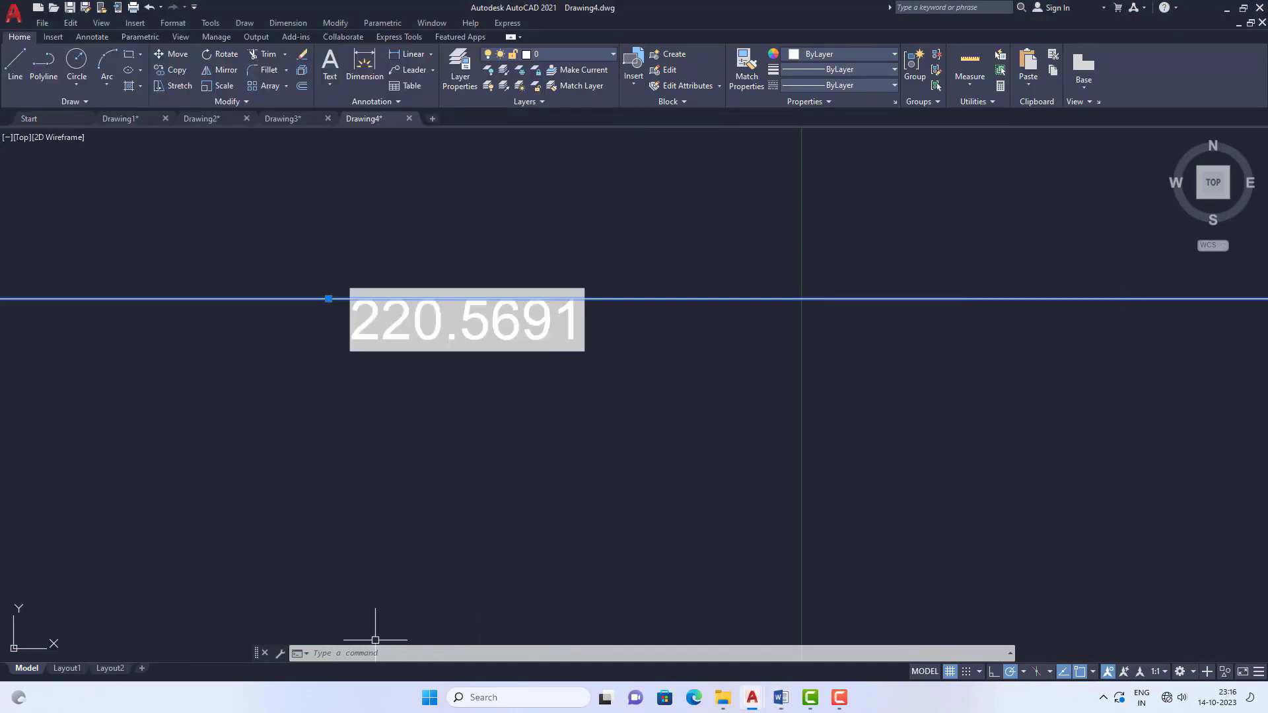
{"action": "scroll", "coordinate": [529, 380], "scroll_direction": "down", "scroll_amount": 4}
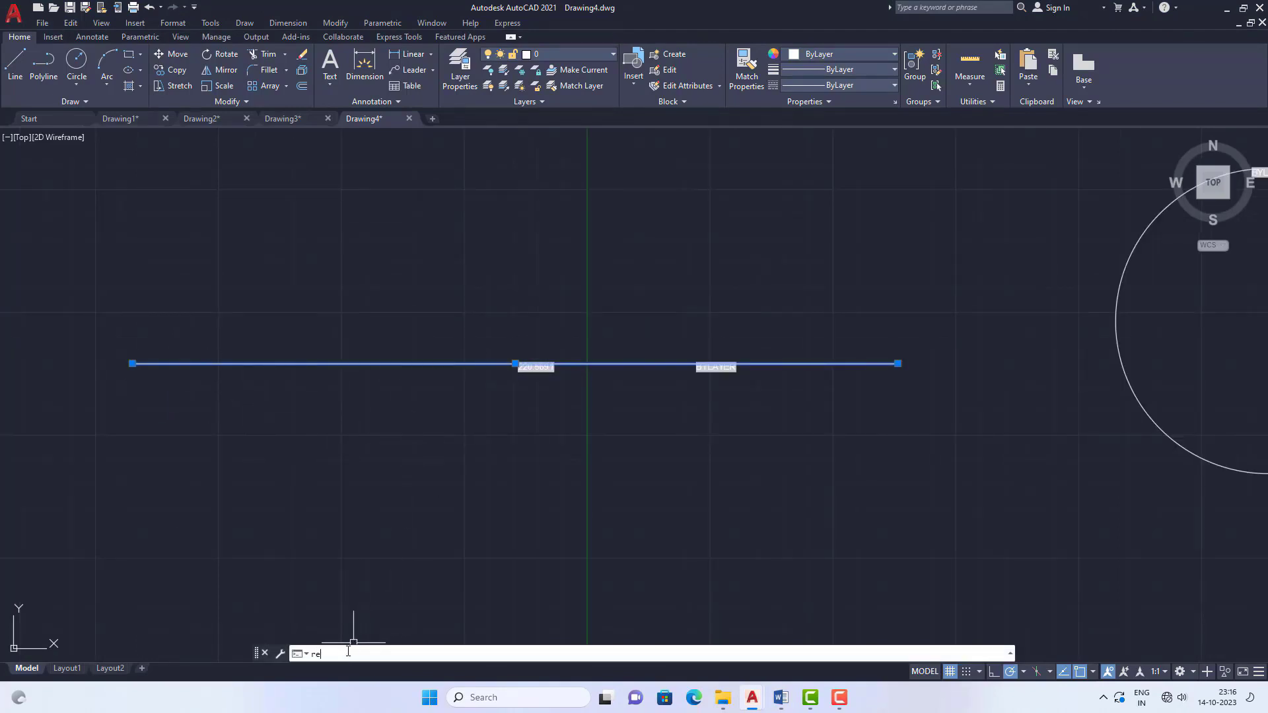
{"action": "key", "text": "Return"}
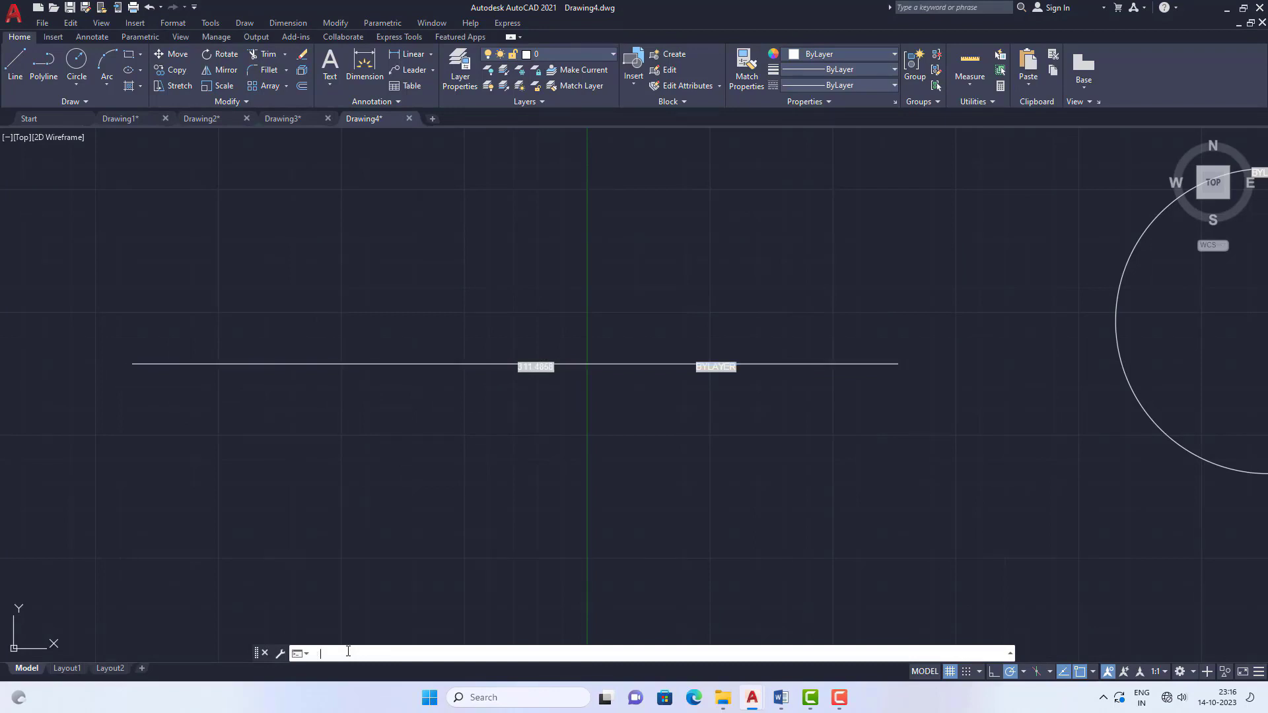
Examine the length field and the color field on the stretched line.
{"action": "scroll", "coordinate": [533, 383], "scroll_direction": "up", "scroll_amount": 8}
{"action": "scroll", "coordinate": [516, 344], "scroll_direction": "up", "scroll_amount": 2}
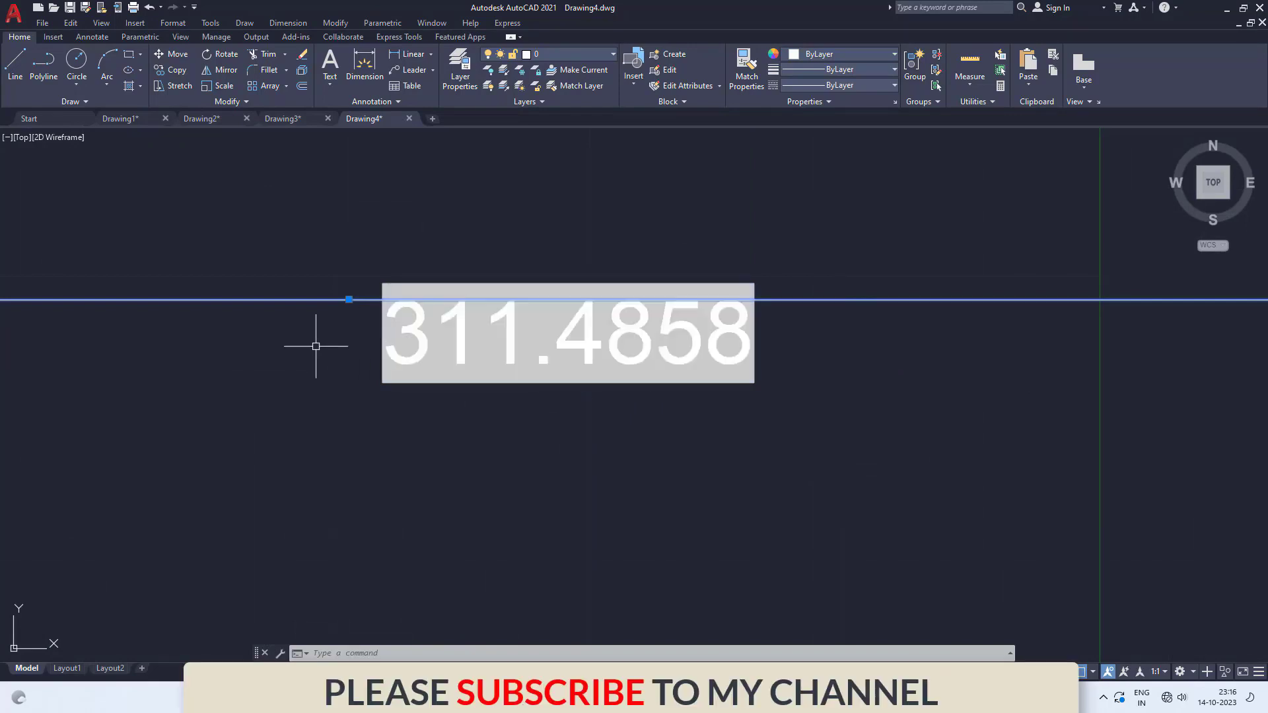
{"action": "scroll", "coordinate": [284, 363], "scroll_direction": "down", "scroll_amount": 8}
{"action": "scroll", "coordinate": [291, 361], "scroll_direction": "up", "scroll_amount": 2}
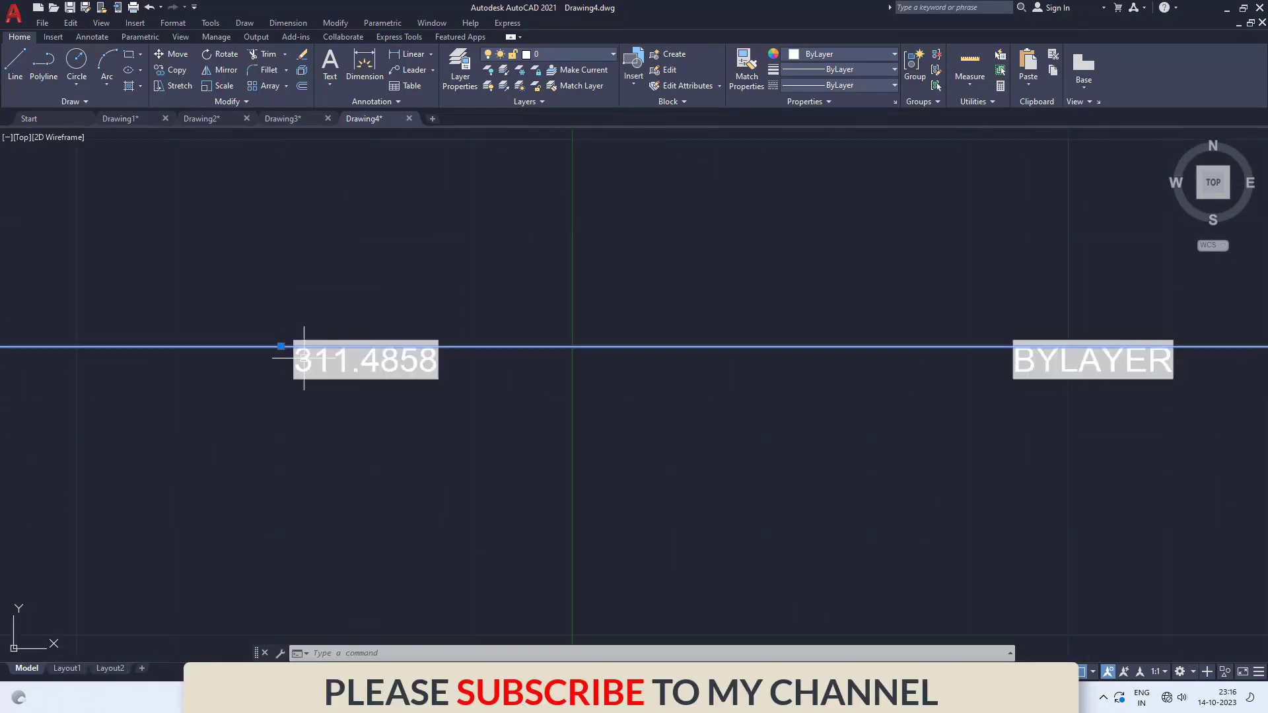
{"action": "scroll", "coordinate": [424, 388], "scroll_direction": "down", "scroll_amount": 6}
{"action": "key", "text": "Escape"}
{"action": "scroll", "coordinate": [493, 386], "scroll_direction": "up", "scroll_amount": 4}
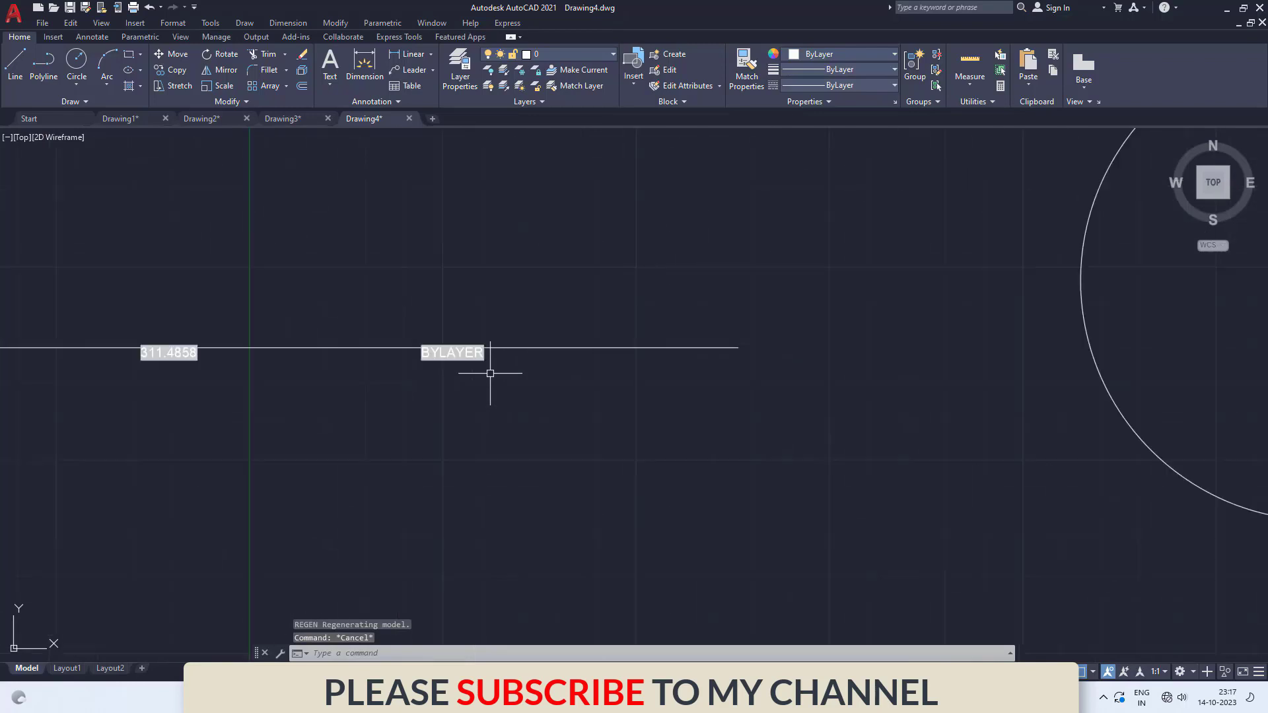
{"action": "scroll", "coordinate": [456, 357], "scroll_direction": "up", "scroll_amount": 6}
{"action": "scroll", "coordinate": [367, 344], "scroll_direction": "down", "scroll_amount": 2}
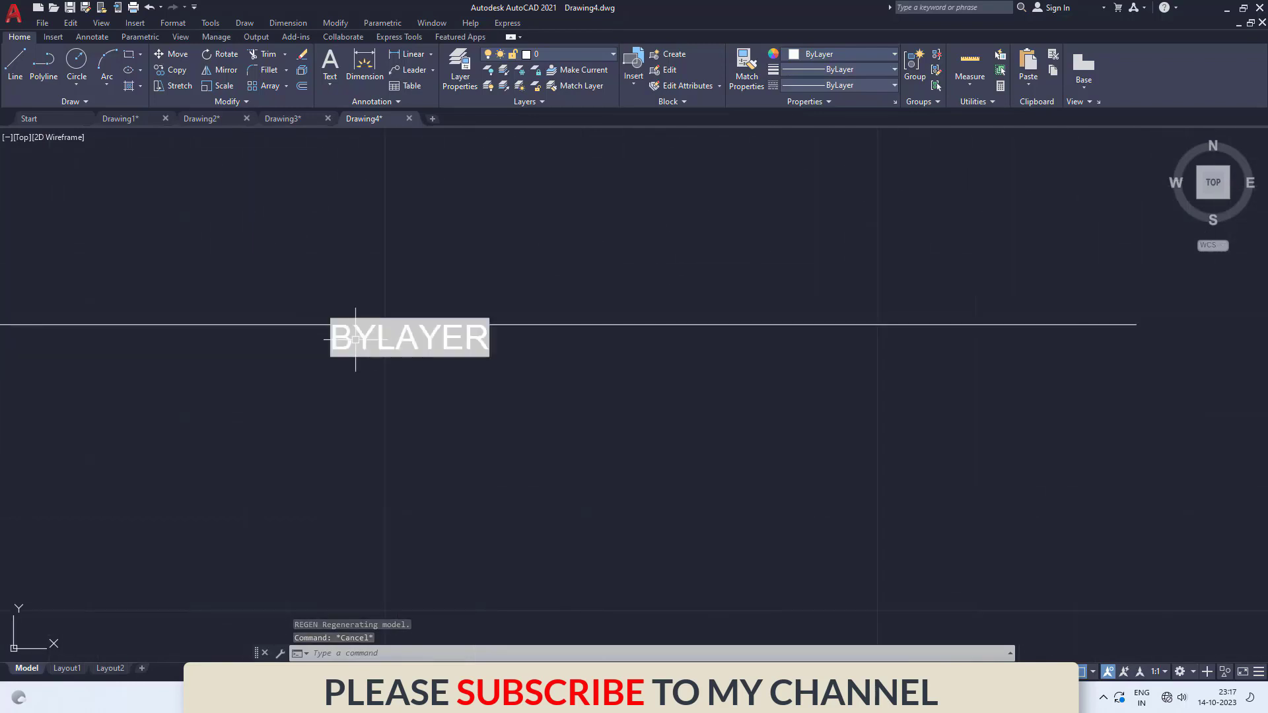
{"action": "scroll", "coordinate": [355, 337], "scroll_direction": "down", "scroll_amount": 2}
{"action": "scroll", "coordinate": [355, 339], "scroll_direction": "up", "scroll_amount": 2}
{"action": "scroll", "coordinate": [354, 339], "scroll_direction": "up", "scroll_amount": 2}
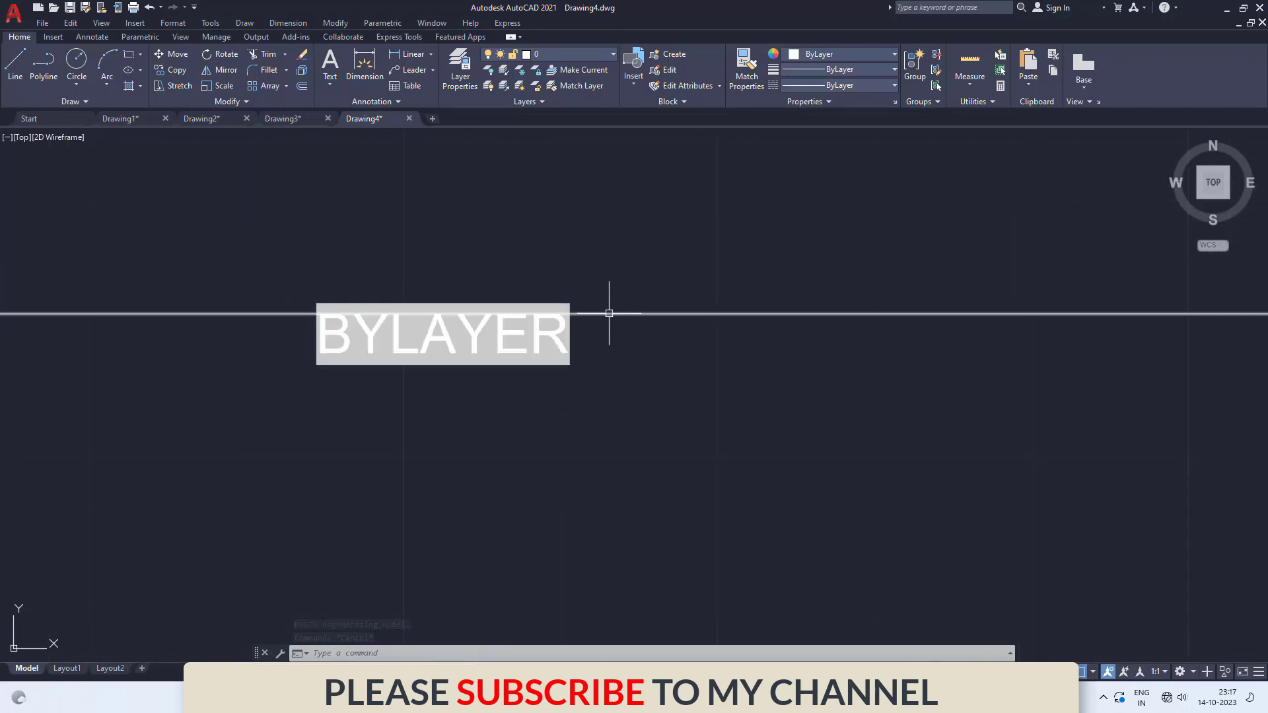
Change the horizontal line's color to 205,105,40 and regenerate the drawing to update its color field.
{"action": "left_click", "coordinate": [615, 315]}
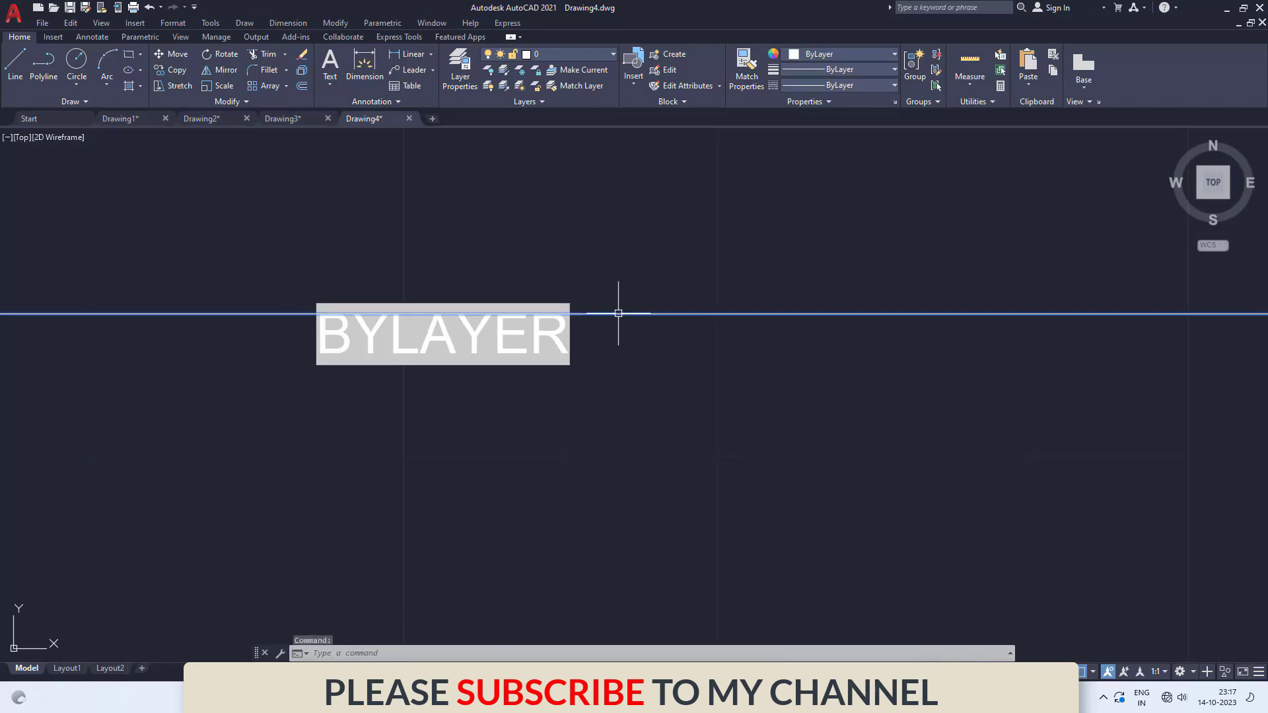
{"action": "left_click", "coordinate": [895, 55]}
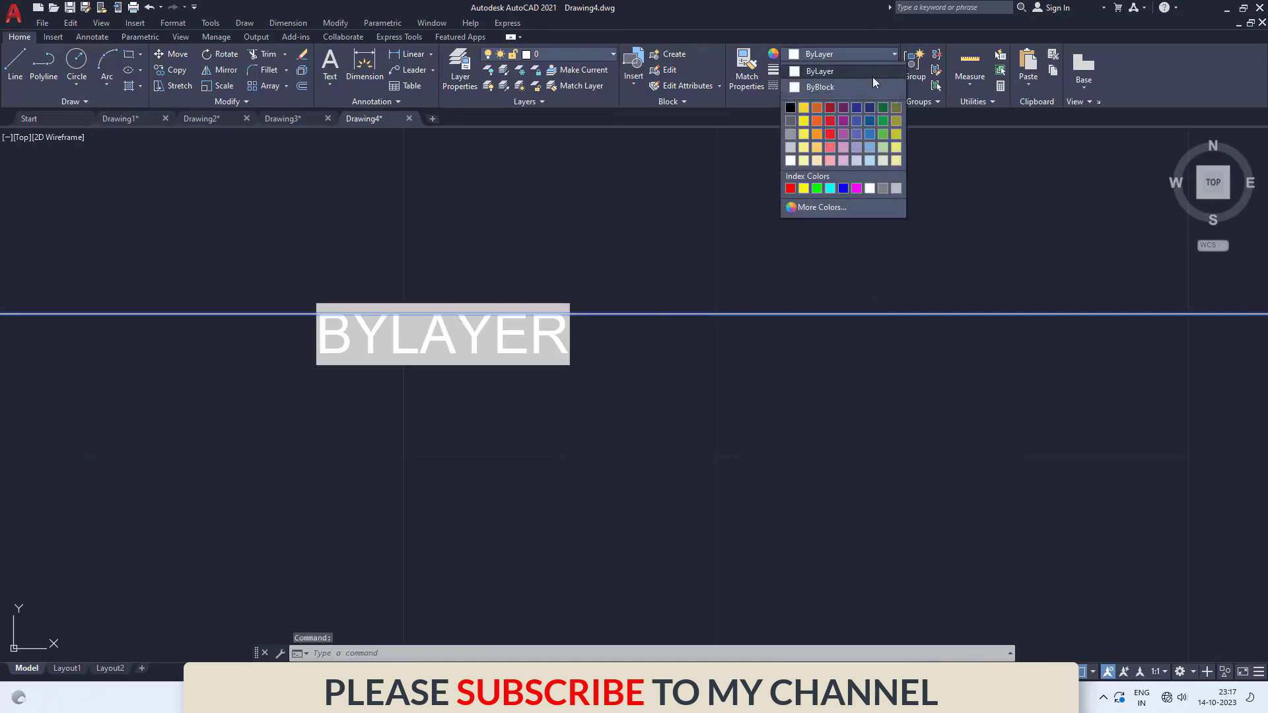
{"action": "left_click", "coordinate": [818, 108]}
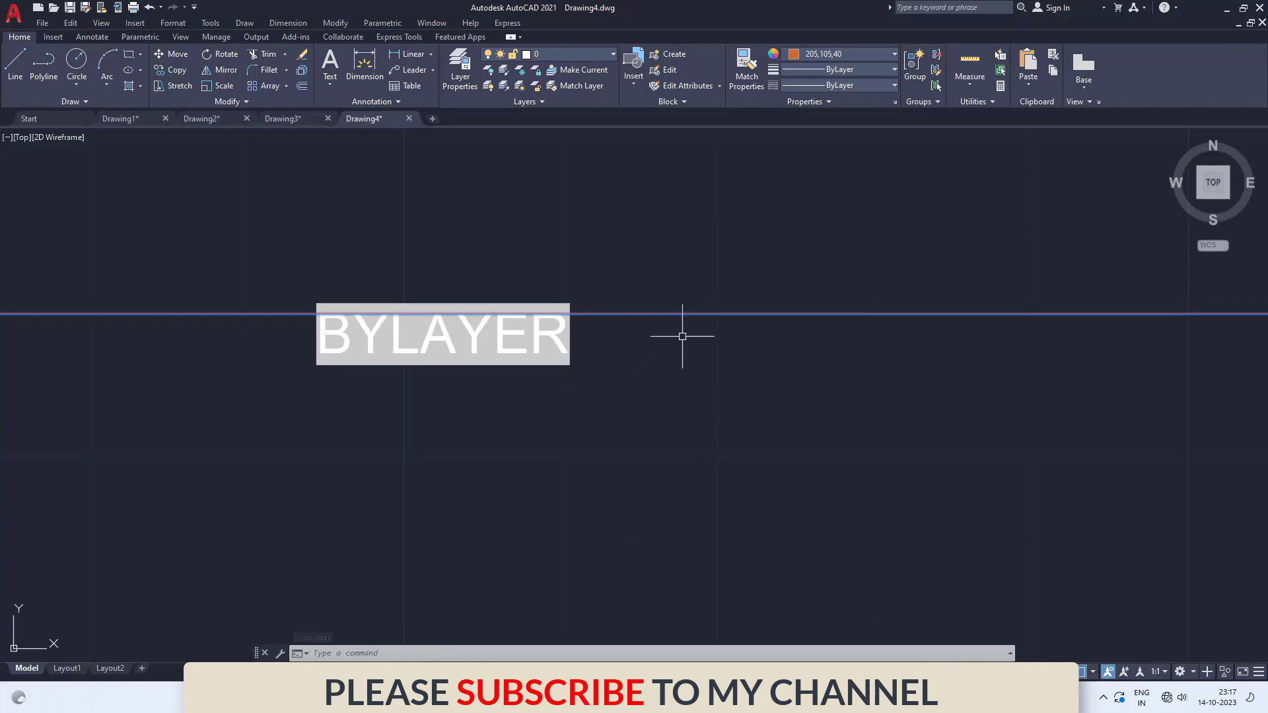
{"action": "key", "text": "Escape"}
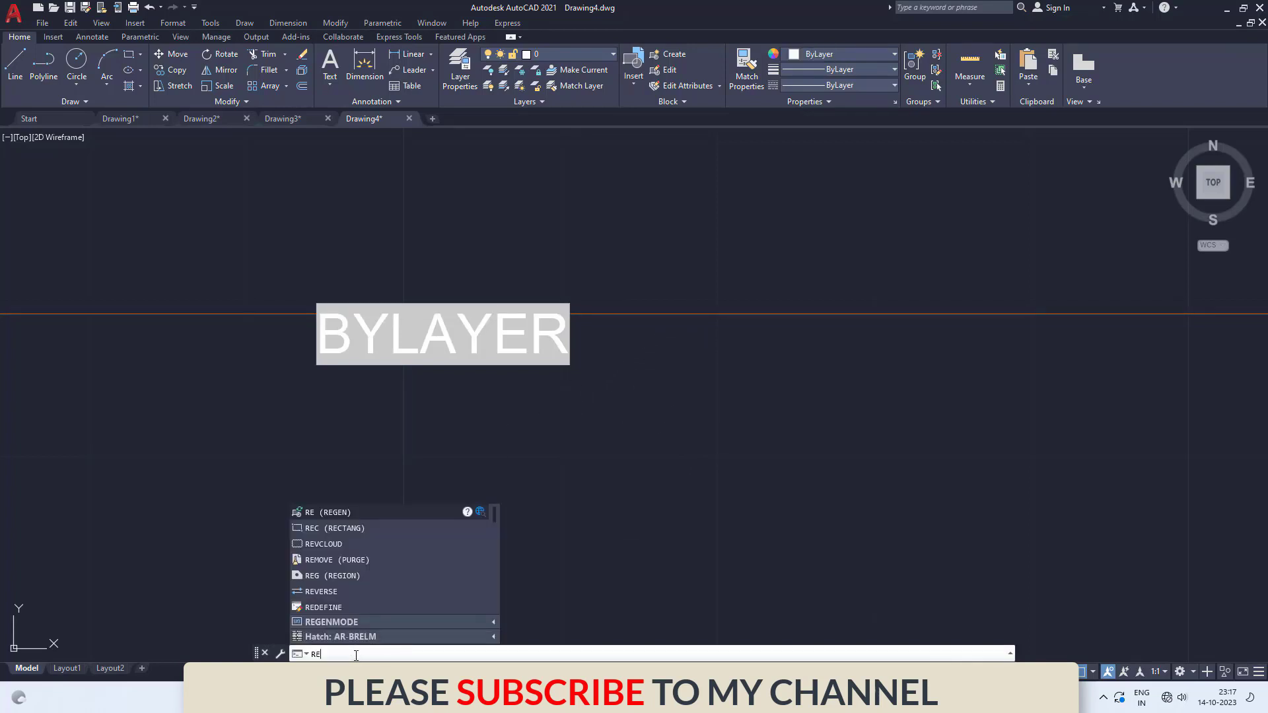
{"action": "type", "text": "re"}
{"action": "key", "text": "Return"}
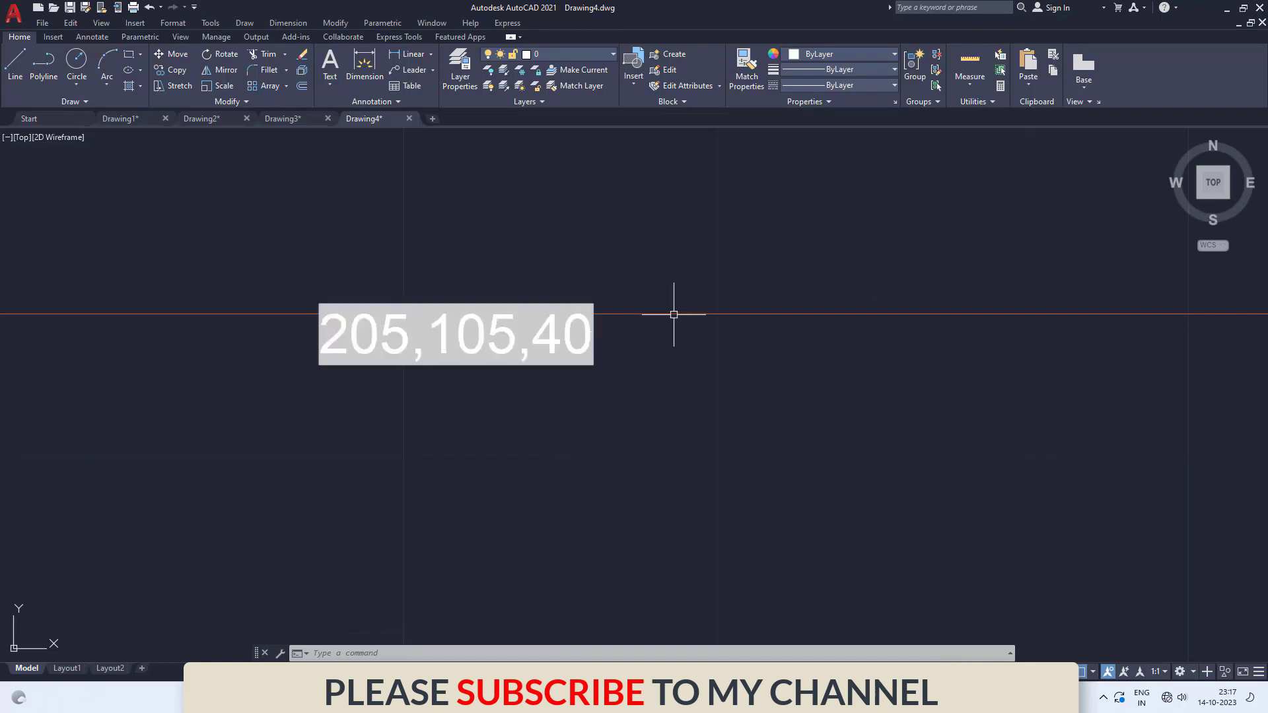
Examine the color field on the line and the diameter field on the circle.
{"action": "scroll", "coordinate": [356, 324], "scroll_direction": "down", "scroll_amount": 5}
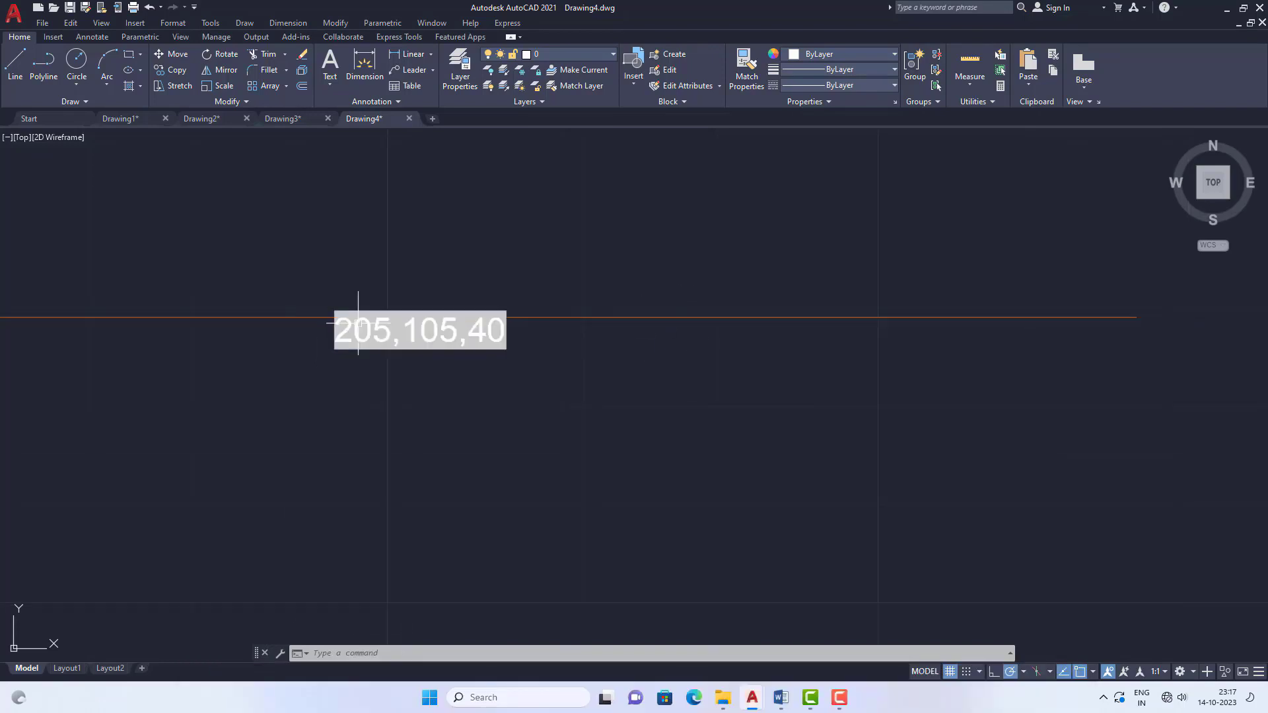
{"action": "scroll", "coordinate": [320, 339], "scroll_direction": "down", "scroll_amount": 4}
{"action": "scroll", "coordinate": [342, 334], "scroll_direction": "up", "scroll_amount": 4}
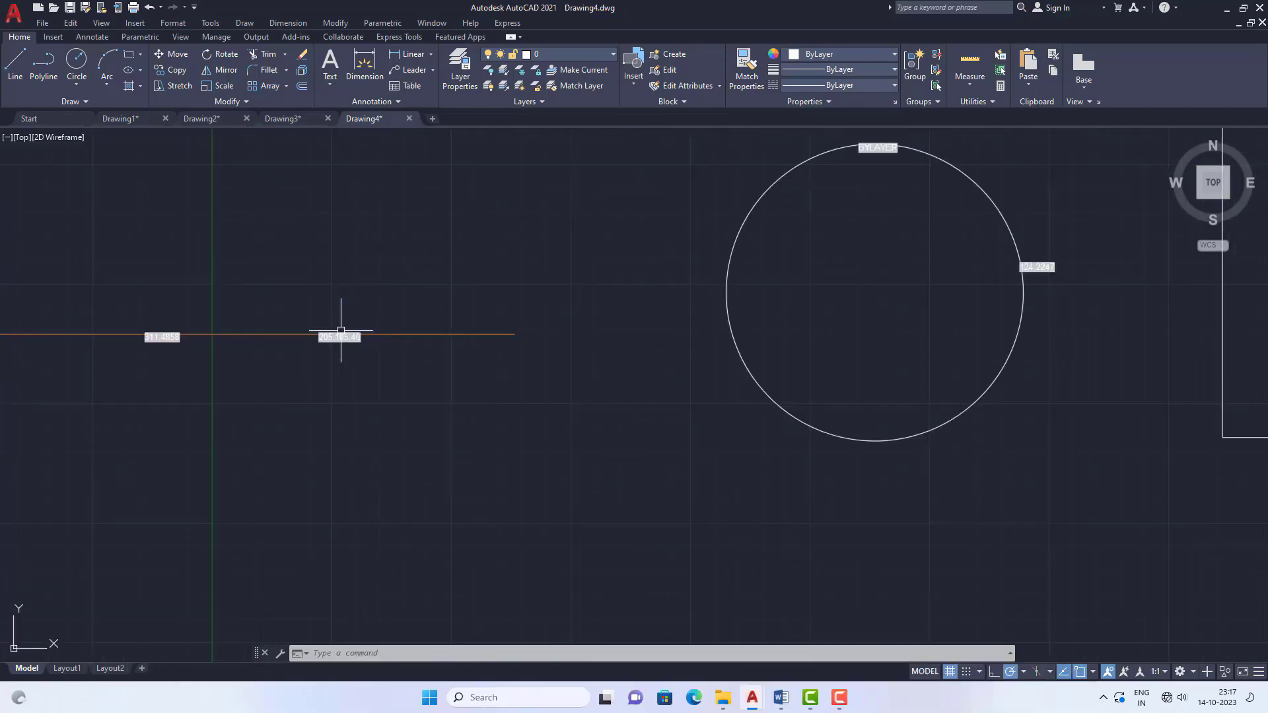
{"action": "scroll", "coordinate": [280, 331], "scroll_direction": "down", "scroll_amount": 4}
{"action": "scroll", "coordinate": [582, 289], "scroll_direction": "up", "scroll_amount": 4}
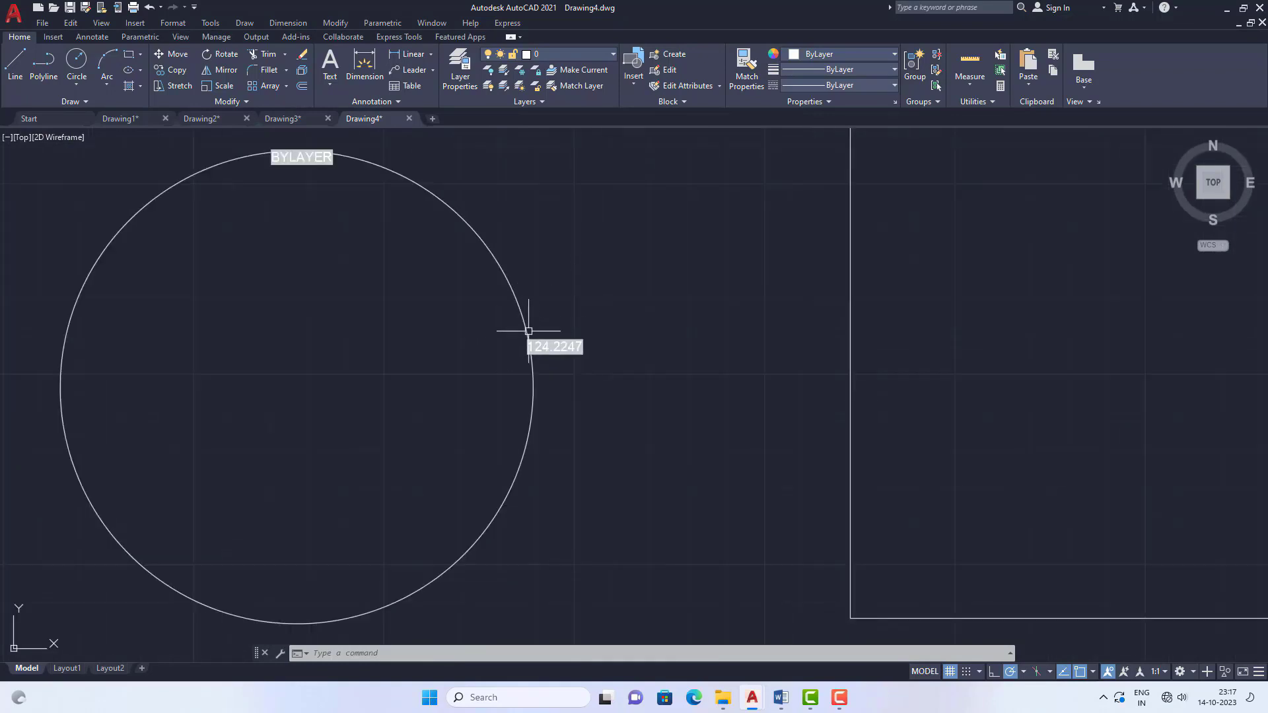
{"action": "scroll", "coordinate": [562, 337], "scroll_direction": "up", "scroll_amount": 3}
{"action": "scroll", "coordinate": [601, 328], "scroll_direction": "down", "scroll_amount": 5}
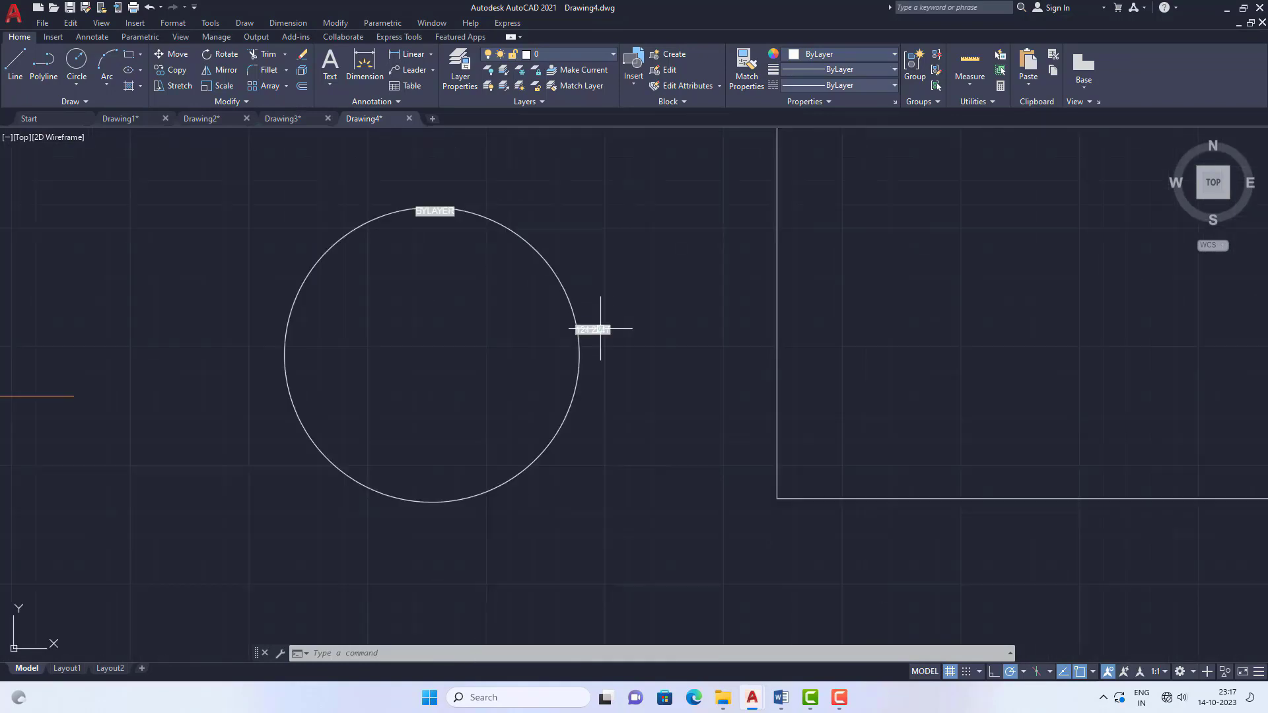
Stretch the circle's right quadrant point outward to enlarge it to a diameter of about 195, and check its diameter field.
{"action": "scroll", "coordinate": [586, 306], "scroll_direction": "up", "scroll_amount": 2}
{"action": "left_click", "coordinate": [552, 285]}
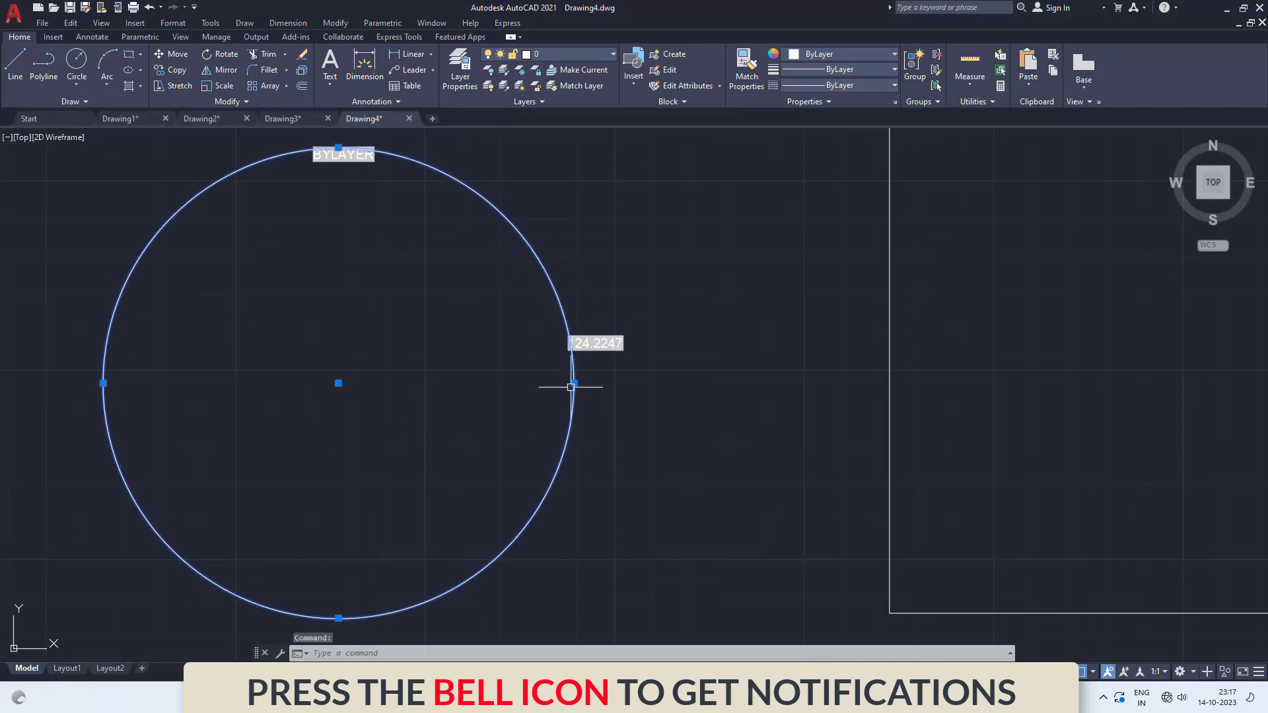
{"action": "left_click", "coordinate": [574, 383]}
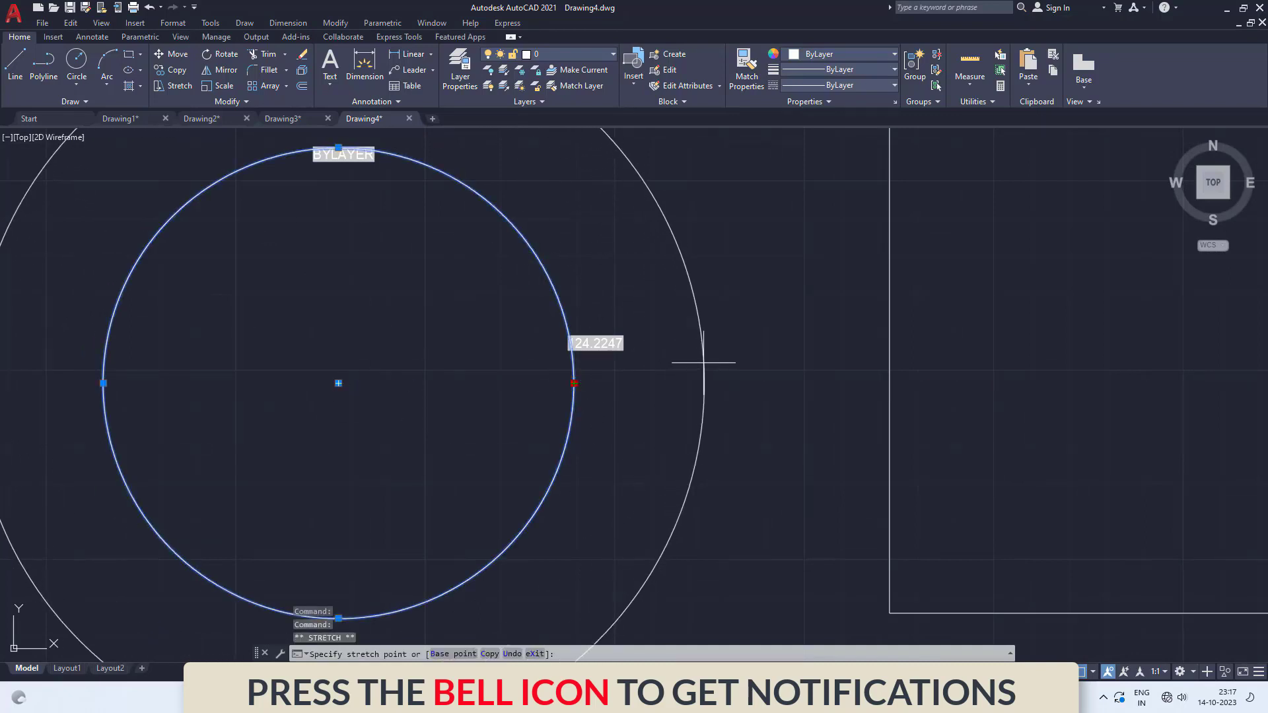
{"action": "left_click", "coordinate": [708, 383]}
{"action": "scroll", "coordinate": [588, 383], "scroll_direction": "down", "scroll_amount": 2}
{"action": "scroll", "coordinate": [592, 359], "scroll_direction": "up", "scroll_amount": 5}
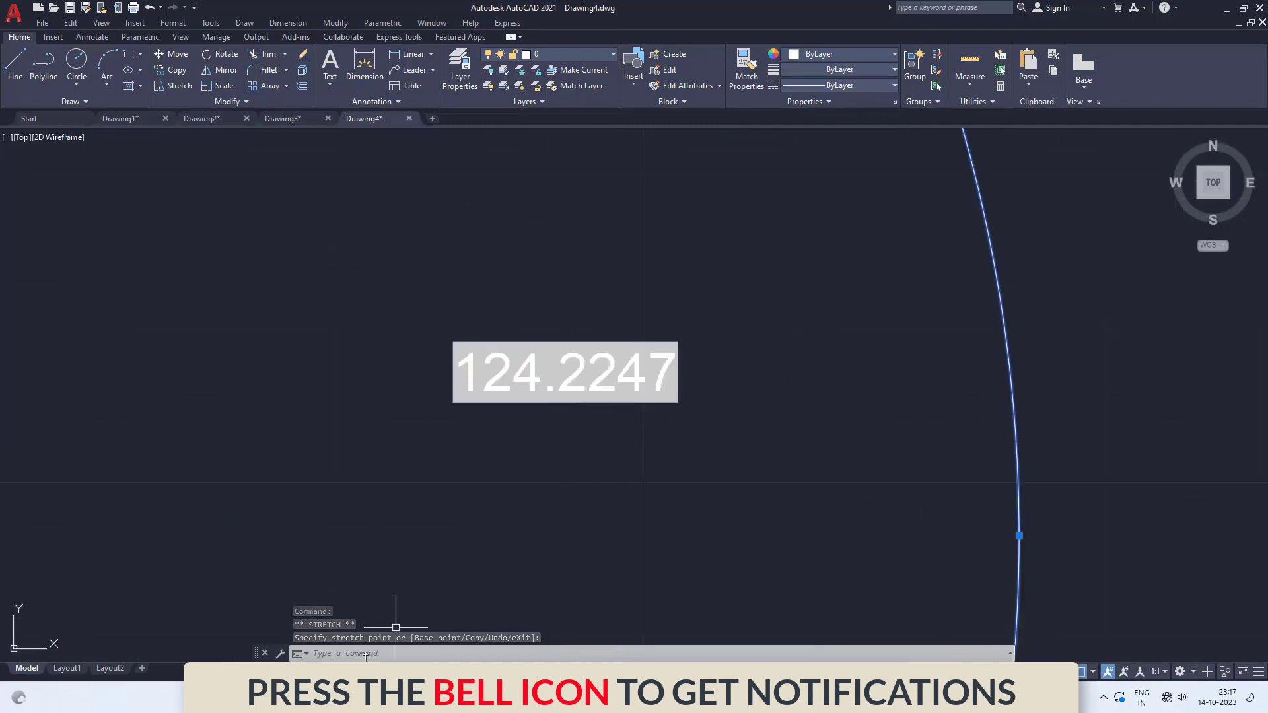
{"action": "scroll", "coordinate": [644, 383], "scroll_direction": "down", "scroll_amount": 3}
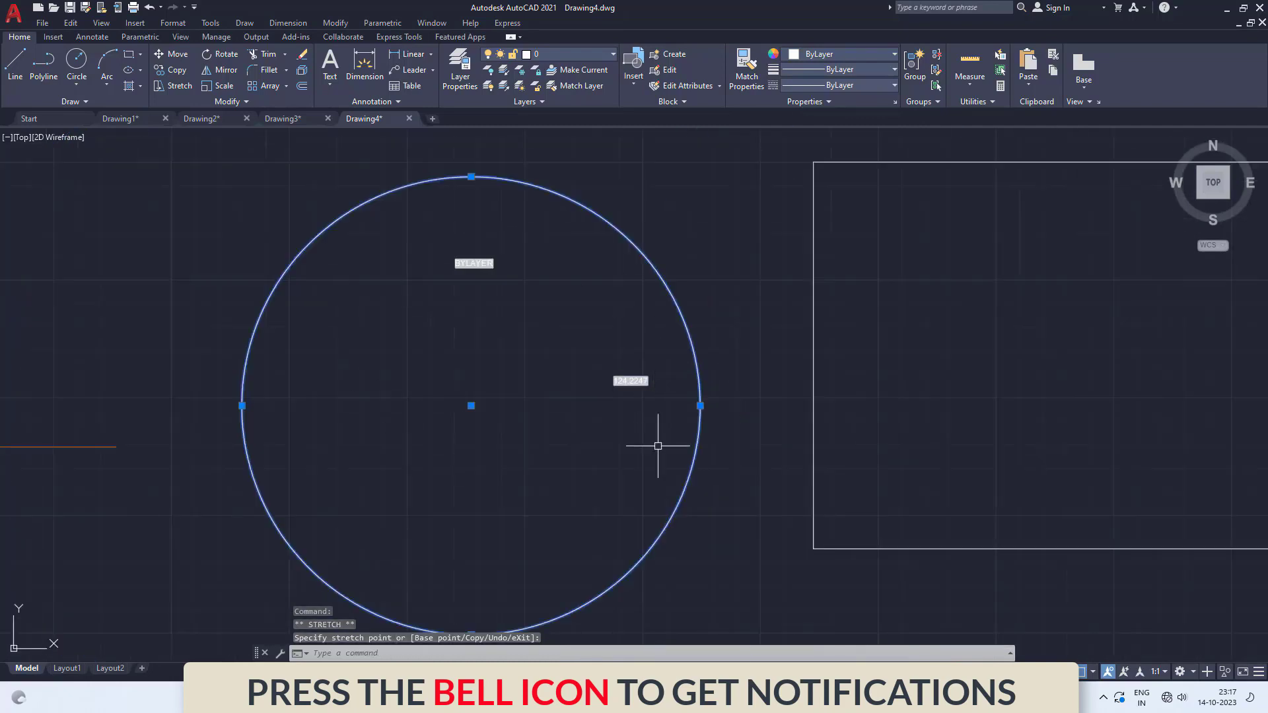
{"action": "scroll", "coordinate": [645, 396], "scroll_direction": "up", "scroll_amount": 4}
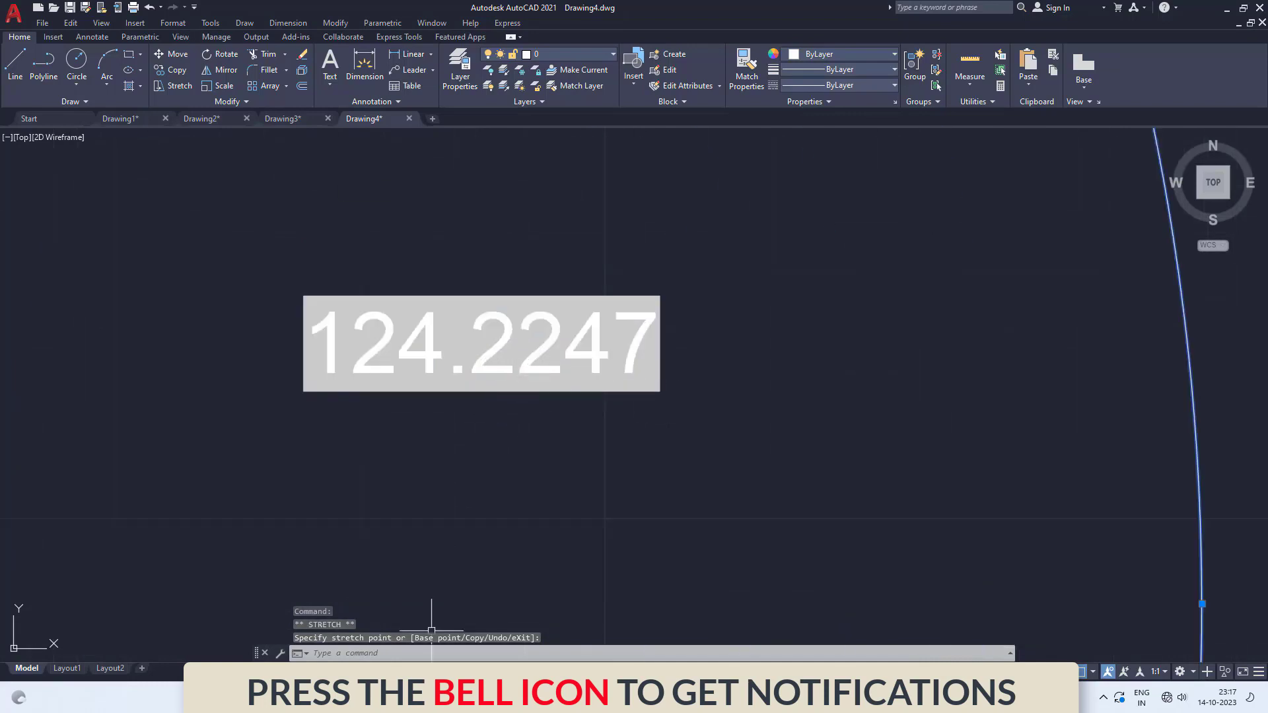
Regenerate the drawing to update the enlarged circle's fields, and inspect its diameter and color texts.
{"action": "left_click", "coordinate": [374, 654]}
{"action": "type", "text": "re"}
{"action": "key", "text": "Return"}
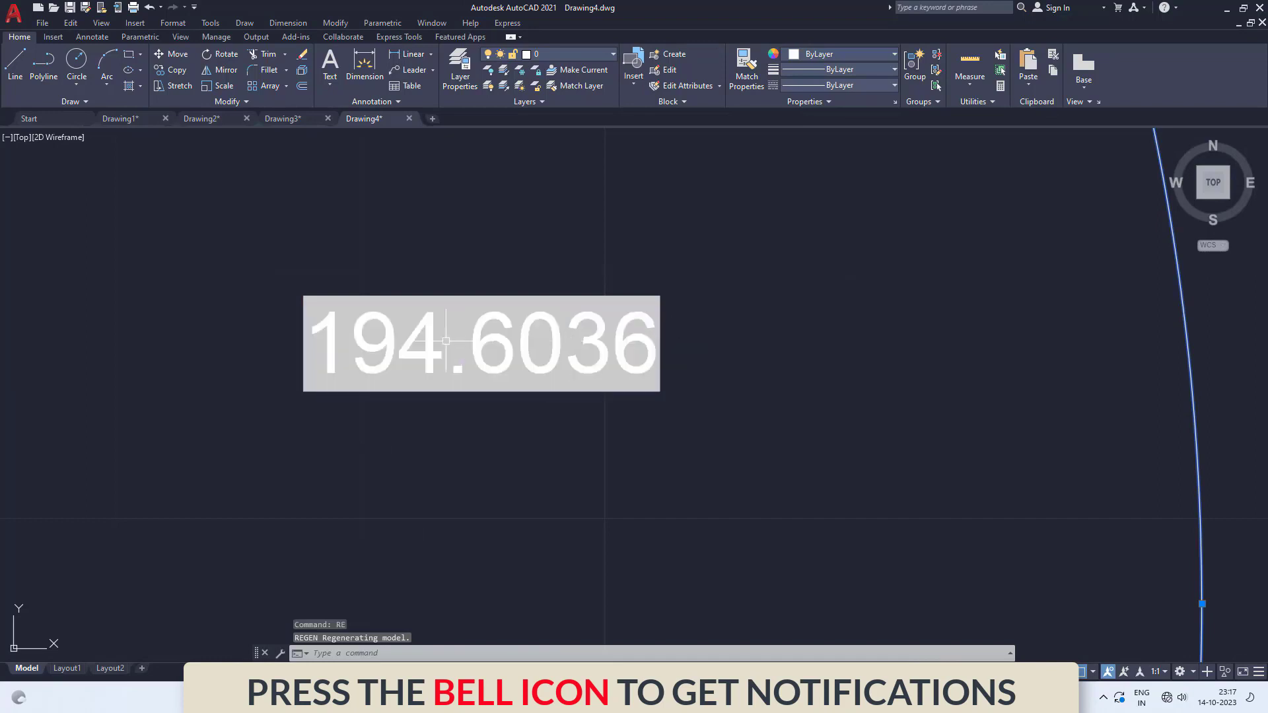
{"action": "scroll", "coordinate": [794, 412], "scroll_direction": "down", "scroll_amount": 8}
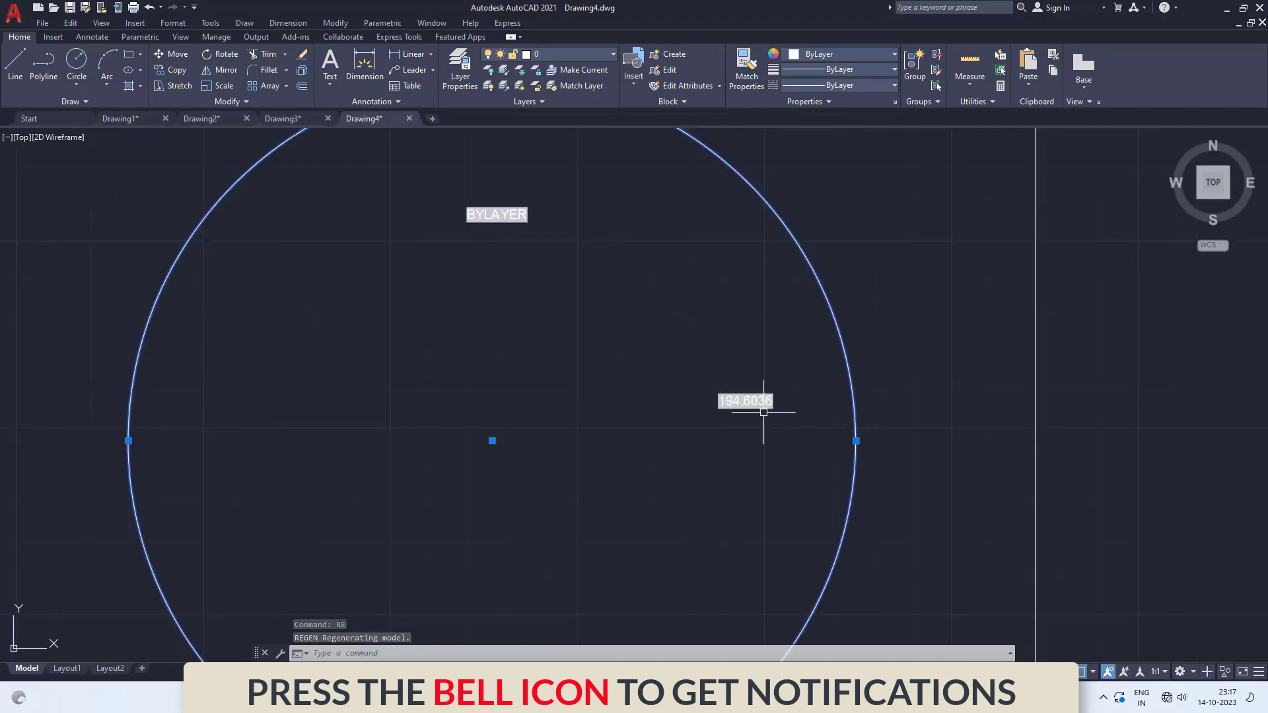
{"action": "scroll", "coordinate": [762, 415], "scroll_direction": "up", "scroll_amount": 3}
{"action": "scroll", "coordinate": [759, 430], "scroll_direction": "down", "scroll_amount": 6}
{"action": "scroll", "coordinate": [702, 368], "scroll_direction": "up", "scroll_amount": 8}
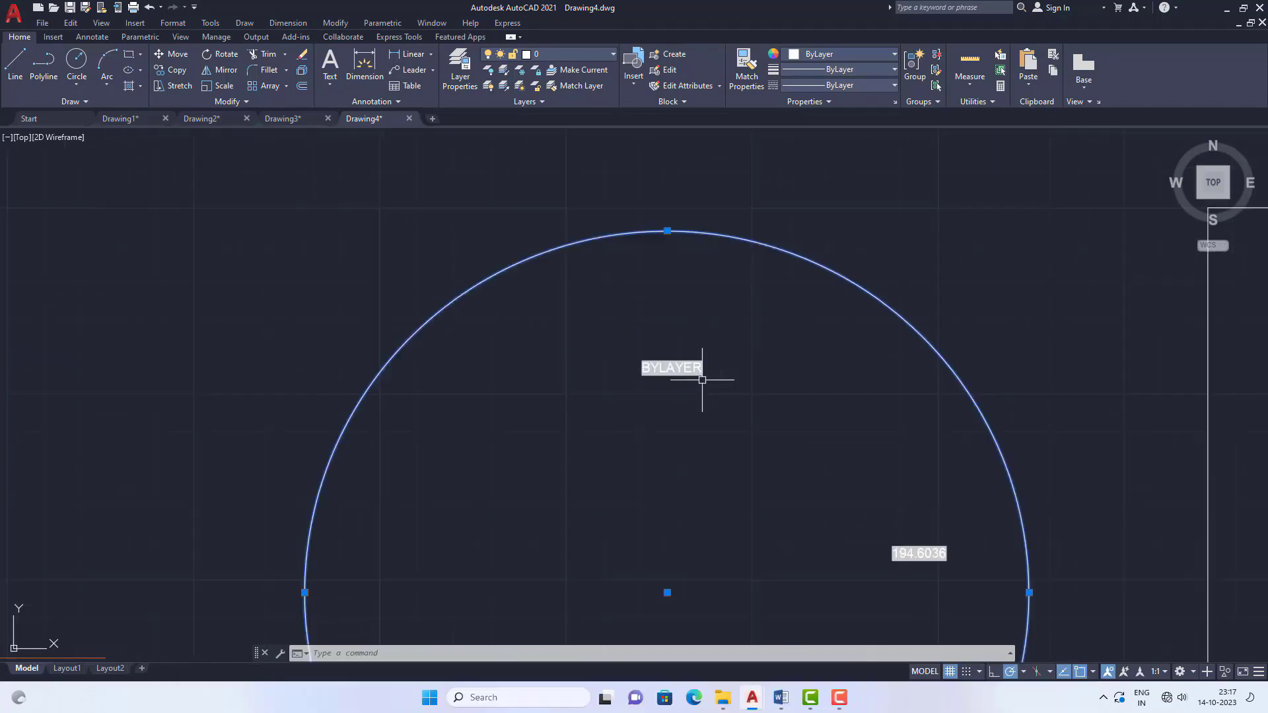
{"action": "scroll", "coordinate": [471, 380], "scroll_direction": "down", "scroll_amount": 5}
{"action": "key", "text": "Escape"}
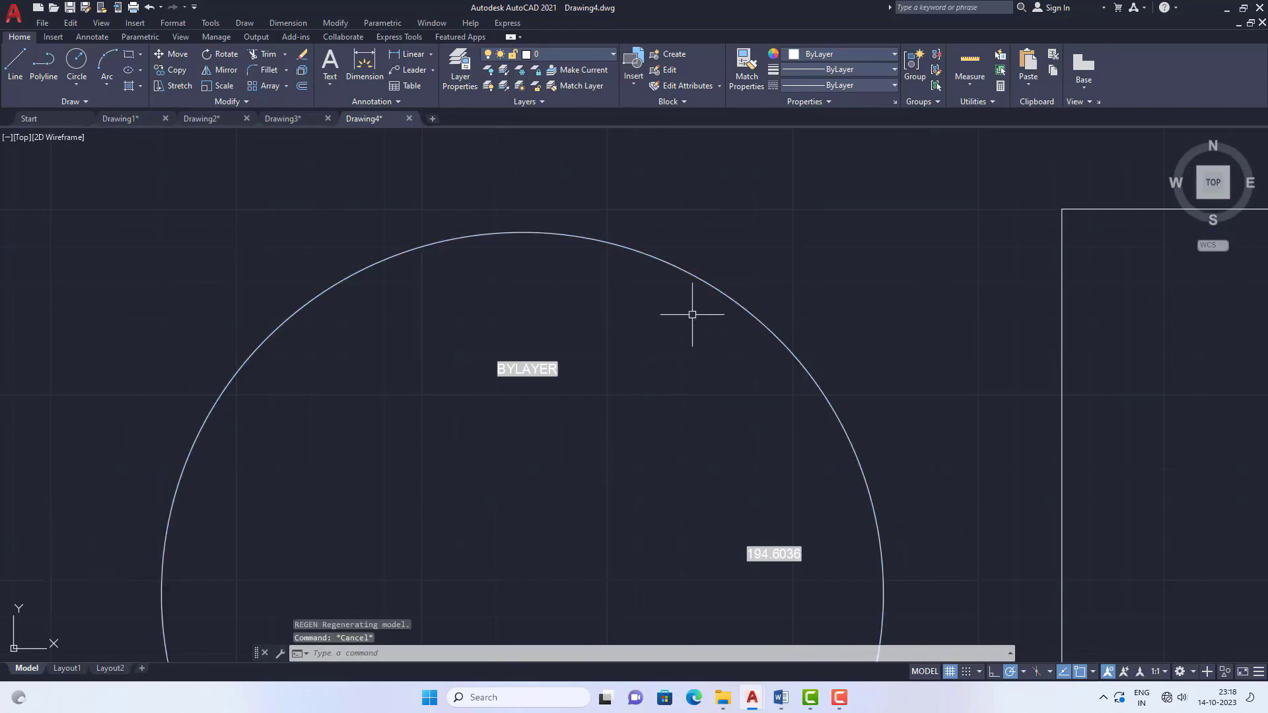
Change the circle's color to Magenta and regenerate the drawing to update its color field.
{"action": "left_click", "coordinate": [694, 274]}
{"action": "left_click", "coordinate": [874, 54]}
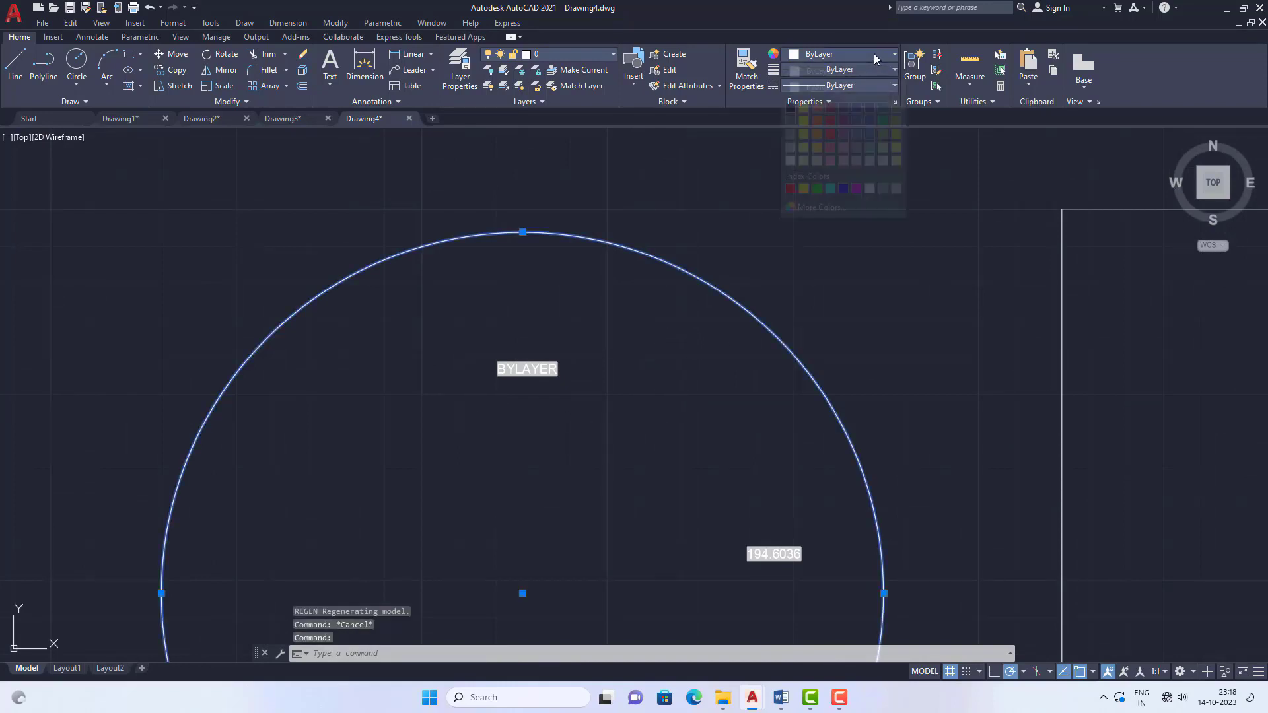
{"action": "left_click", "coordinate": [857, 188]}
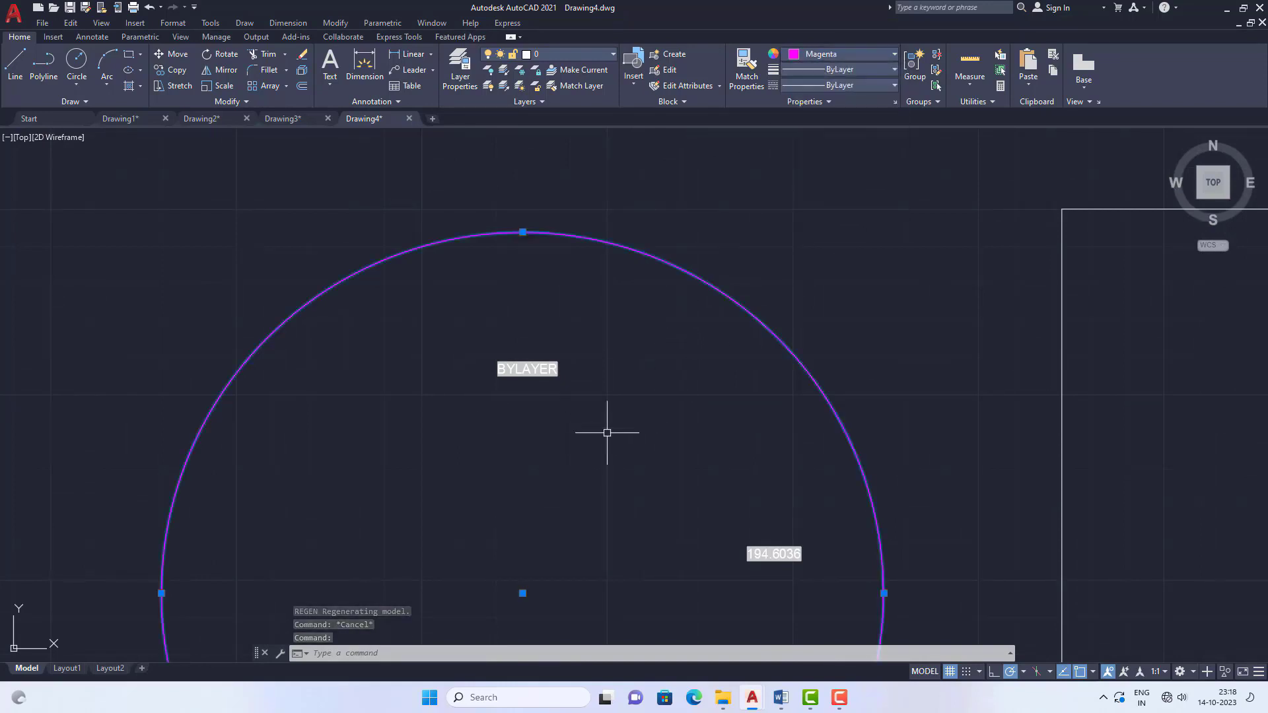
{"action": "scroll", "coordinate": [535, 394], "scroll_direction": "up", "scroll_amount": 4}
{"action": "key", "text": "Escape"}
{"action": "key", "text": "Escape"}
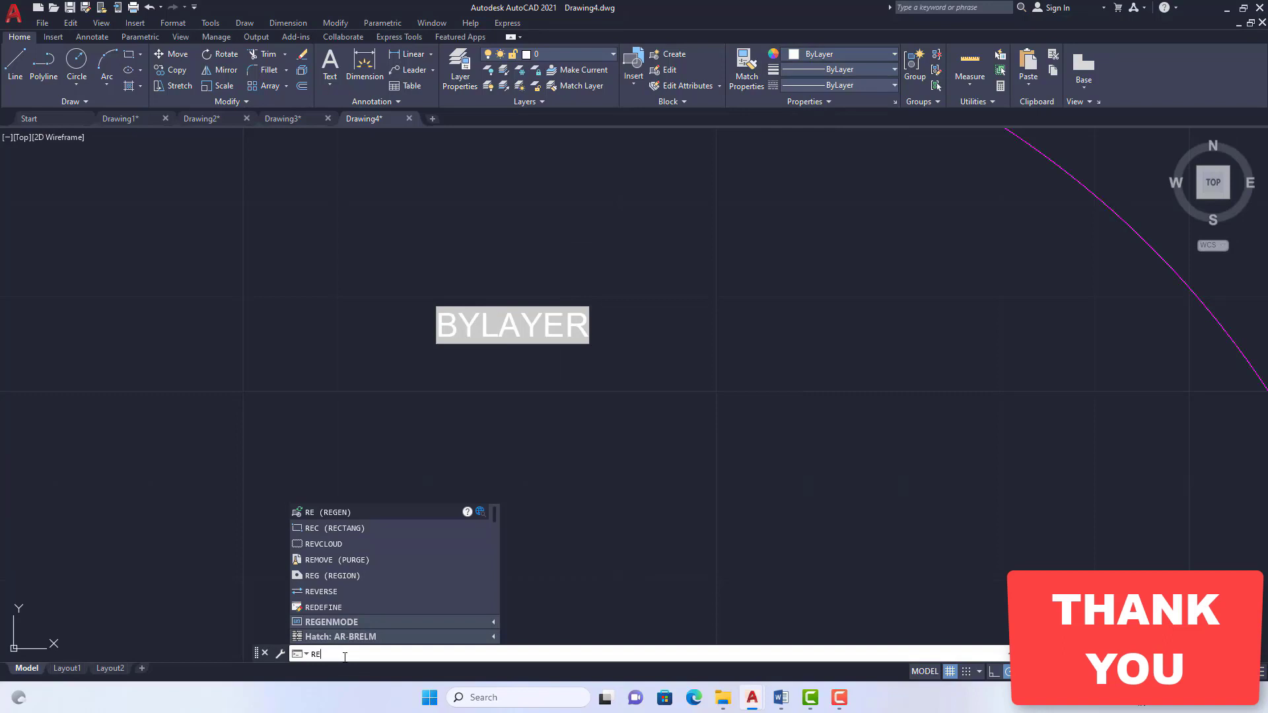
{"action": "key", "text": "Return"}
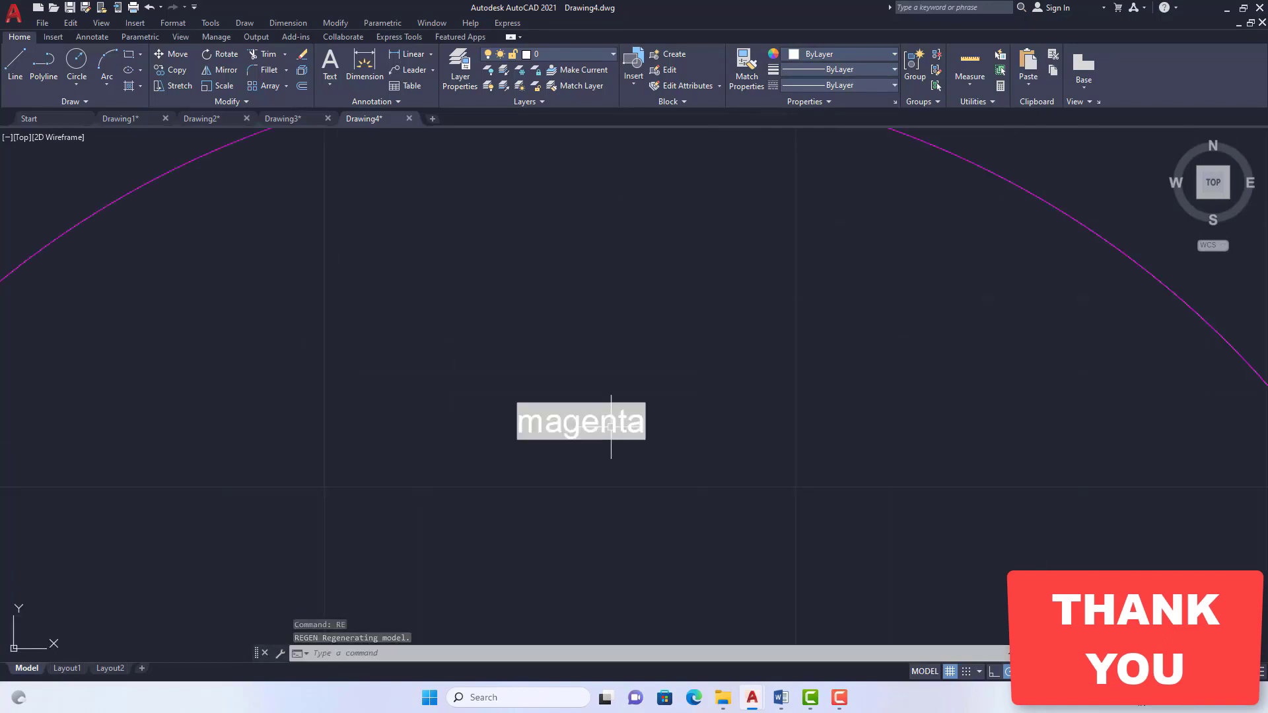
{"action": "key", "text": "Escape"}
Review the property fields on the horizontal line and the circle, and look over all the objects in the drawing.
{"action": "scroll", "coordinate": [611, 426], "scroll_direction": "down", "scroll_amount": 10}
{"action": "scroll", "coordinate": [337, 511], "scroll_direction": "up", "scroll_amount": 5}
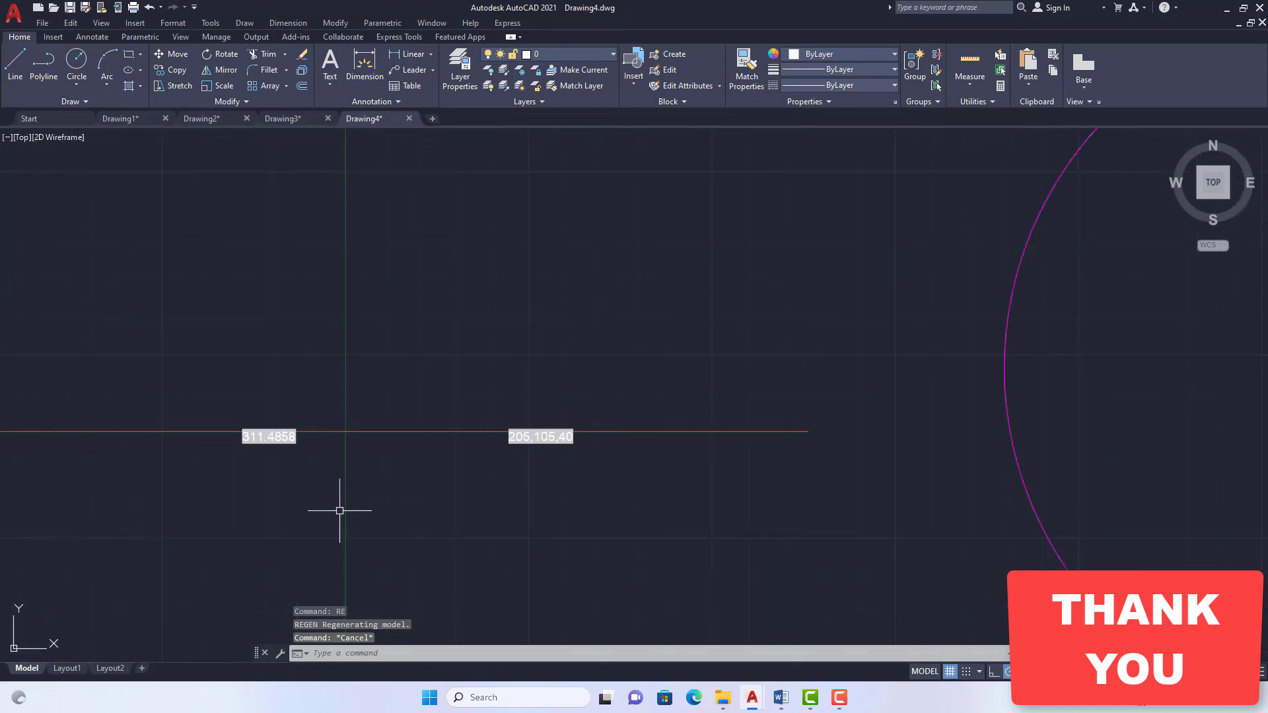
{"action": "scroll", "coordinate": [294, 461], "scroll_direction": "up", "scroll_amount": 2}
{"action": "scroll", "coordinate": [297, 453], "scroll_direction": "down", "scroll_amount": 7}
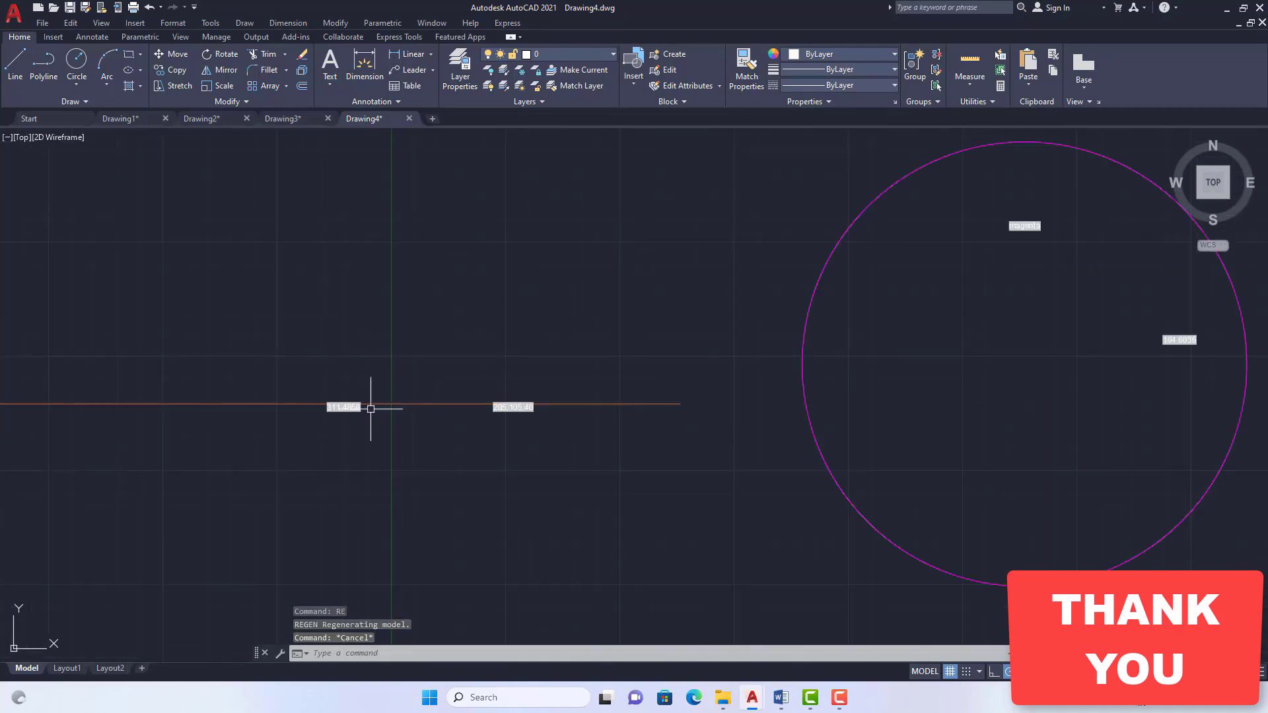
{"action": "scroll", "coordinate": [338, 409], "scroll_direction": "down", "scroll_amount": 2}
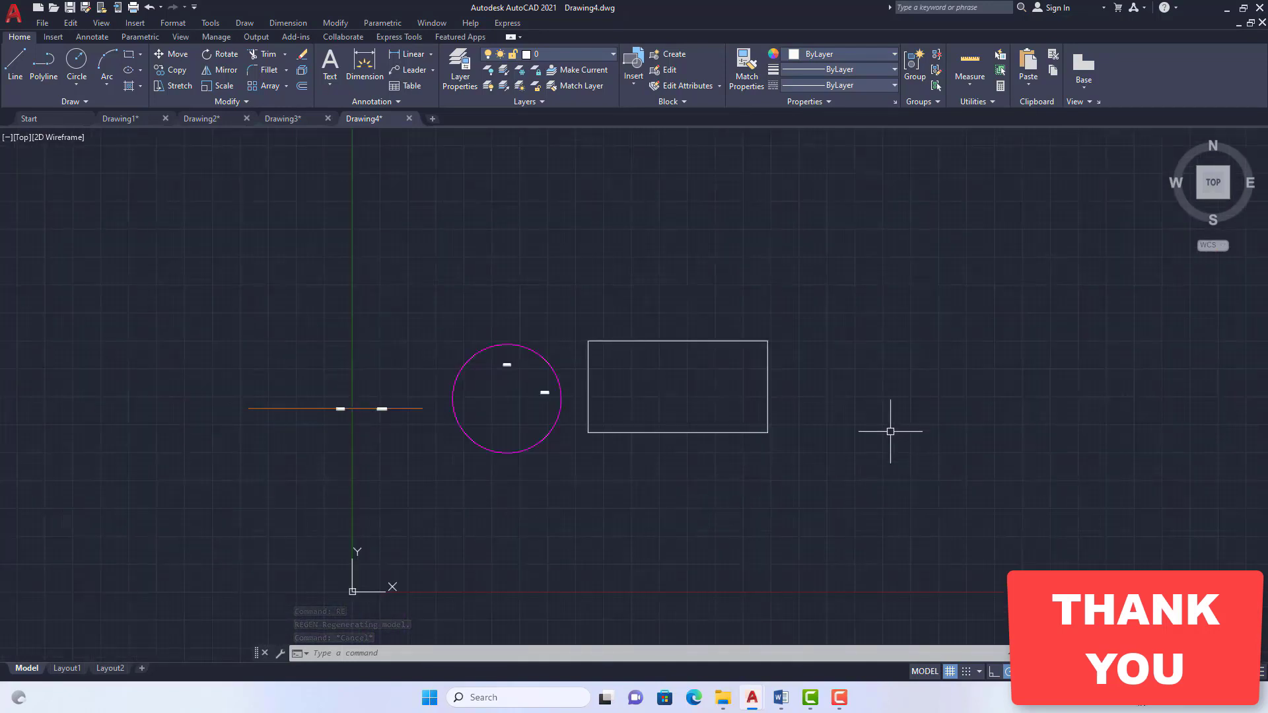
{"action": "scroll", "coordinate": [759, 427], "scroll_direction": "up", "scroll_amount": 2}
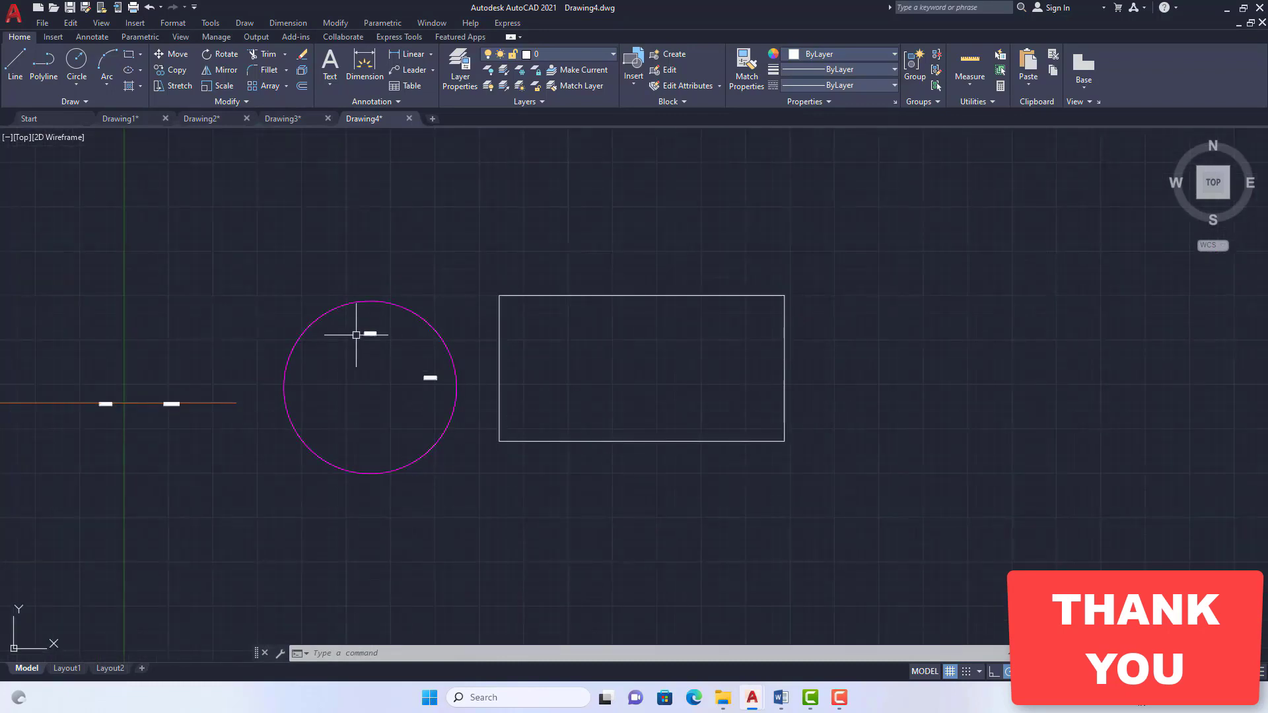
{"action": "scroll", "coordinate": [363, 340], "scroll_direction": "up", "scroll_amount": 3}
{"action": "scroll", "coordinate": [597, 368], "scroll_direction": "down", "scroll_amount": 3}
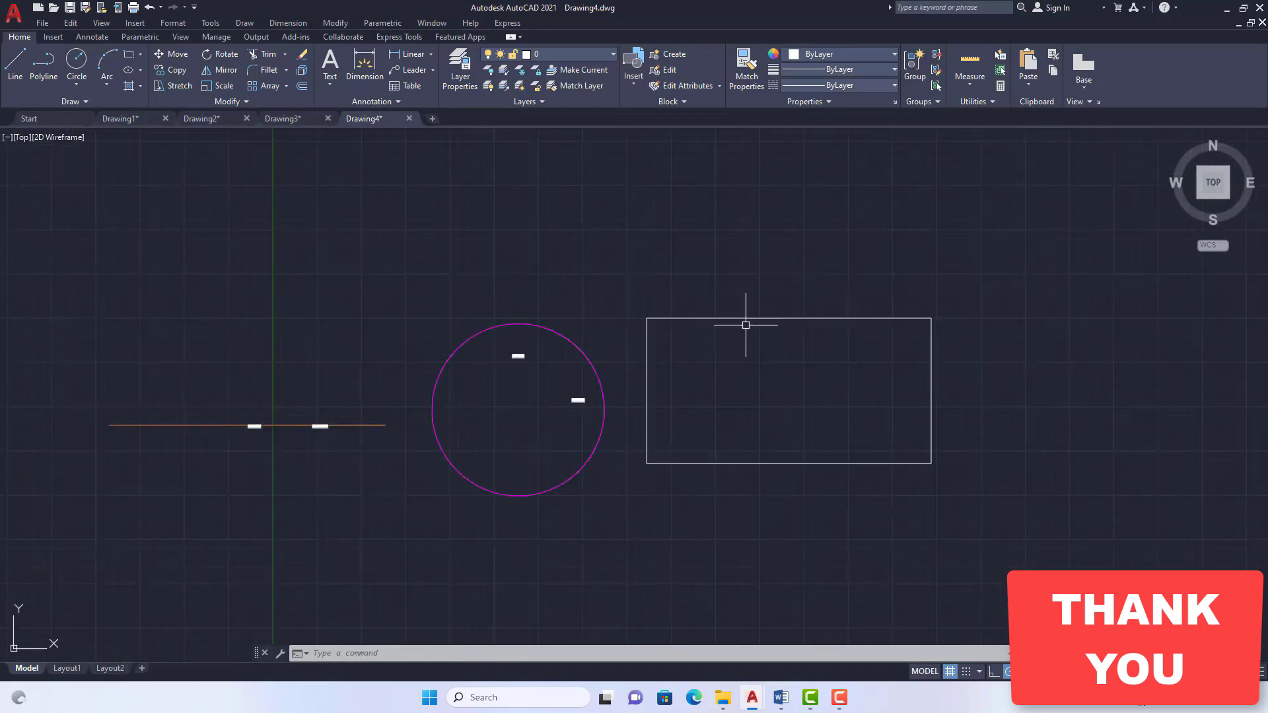